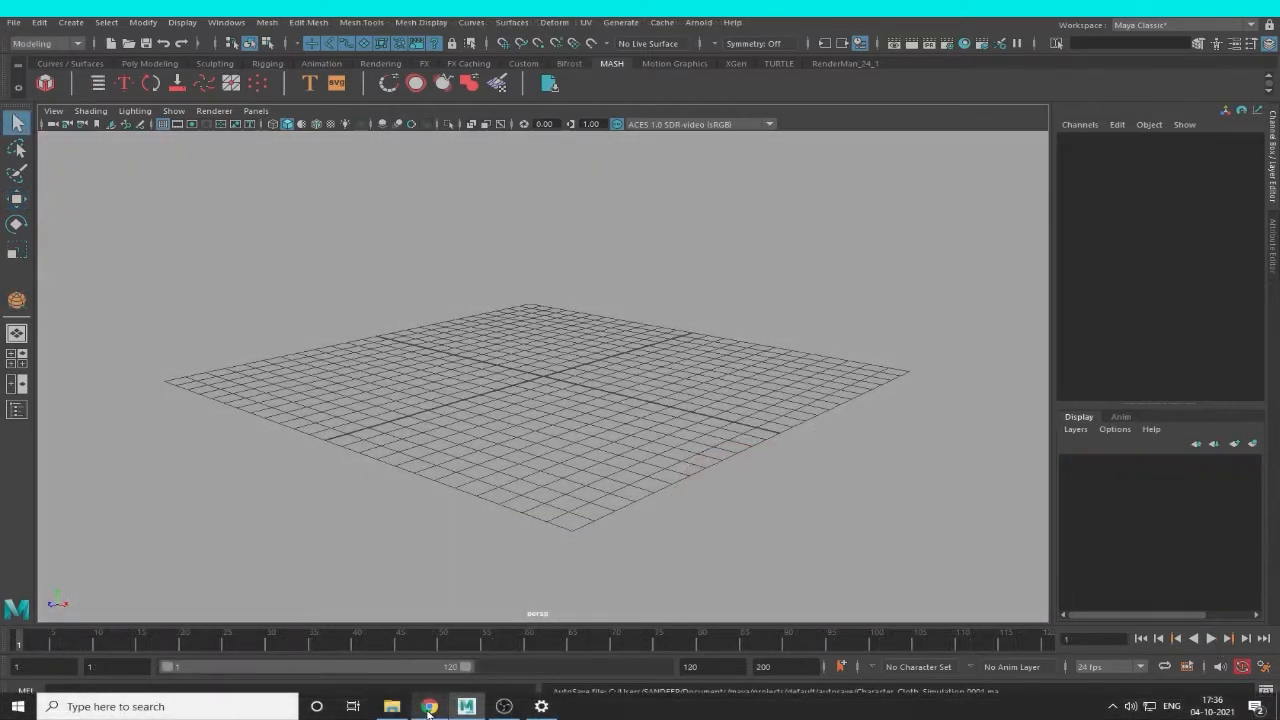
# Switch to Chrome, search for "mixamo", open the Mixamo website and log in.
pyautogui.click(429, 708)
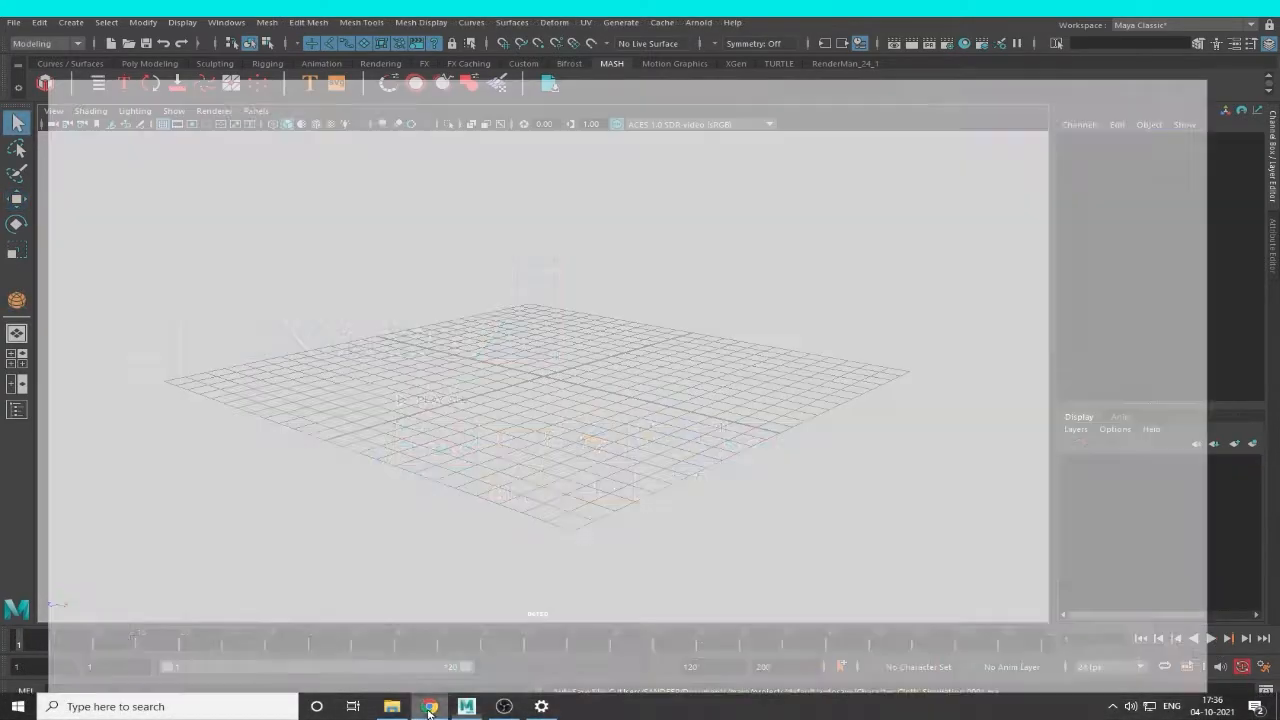
pyautogui.click(484, 22)
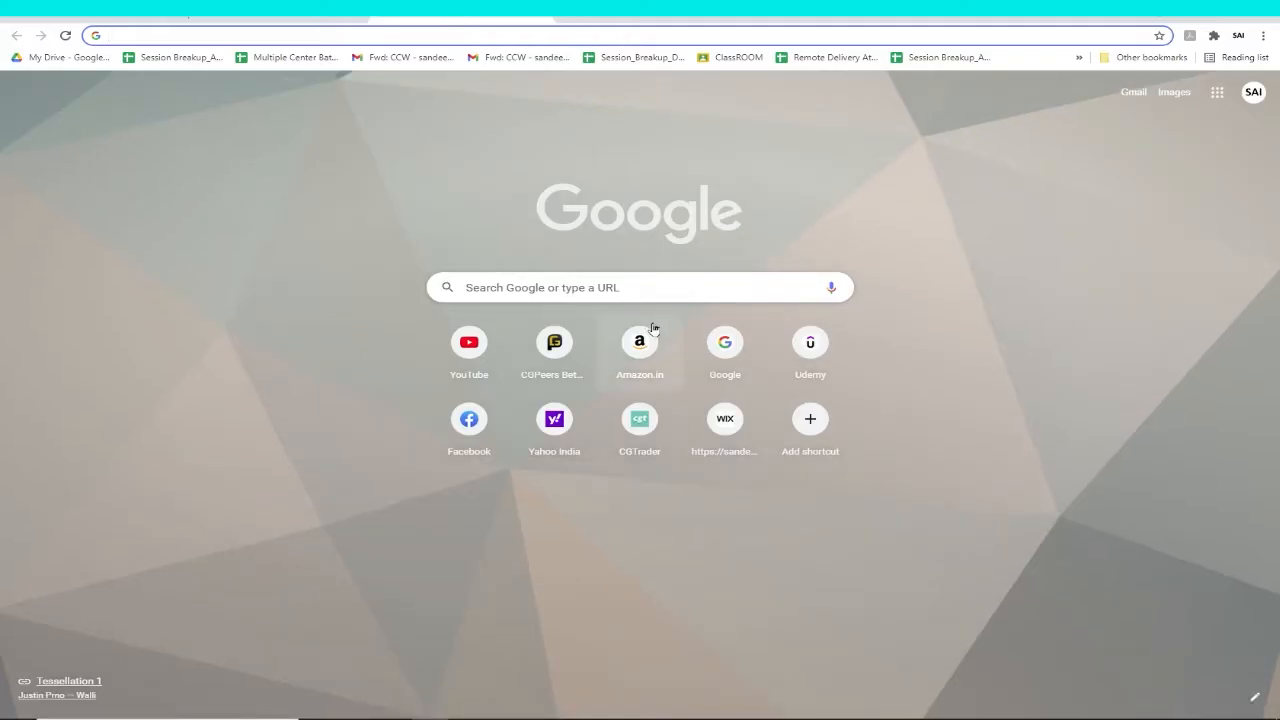
pyautogui.click(537, 288)
pyautogui.write('mixamo')
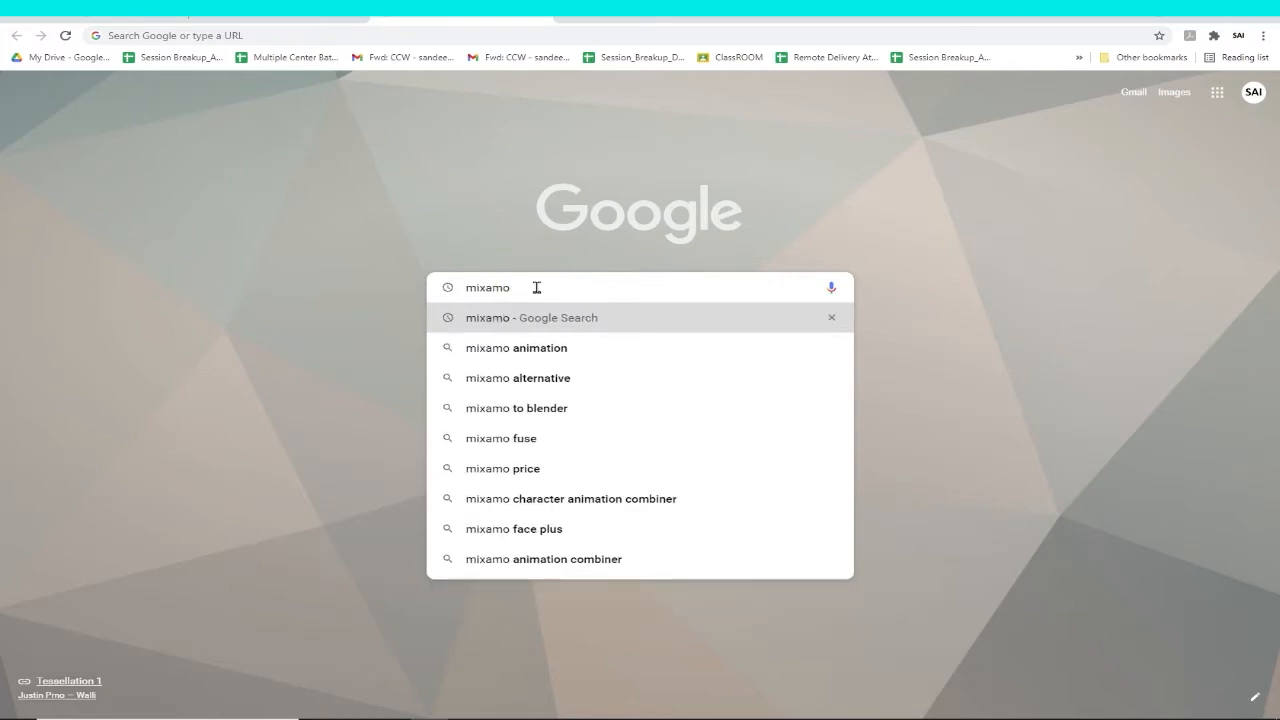
pyautogui.press('Return')
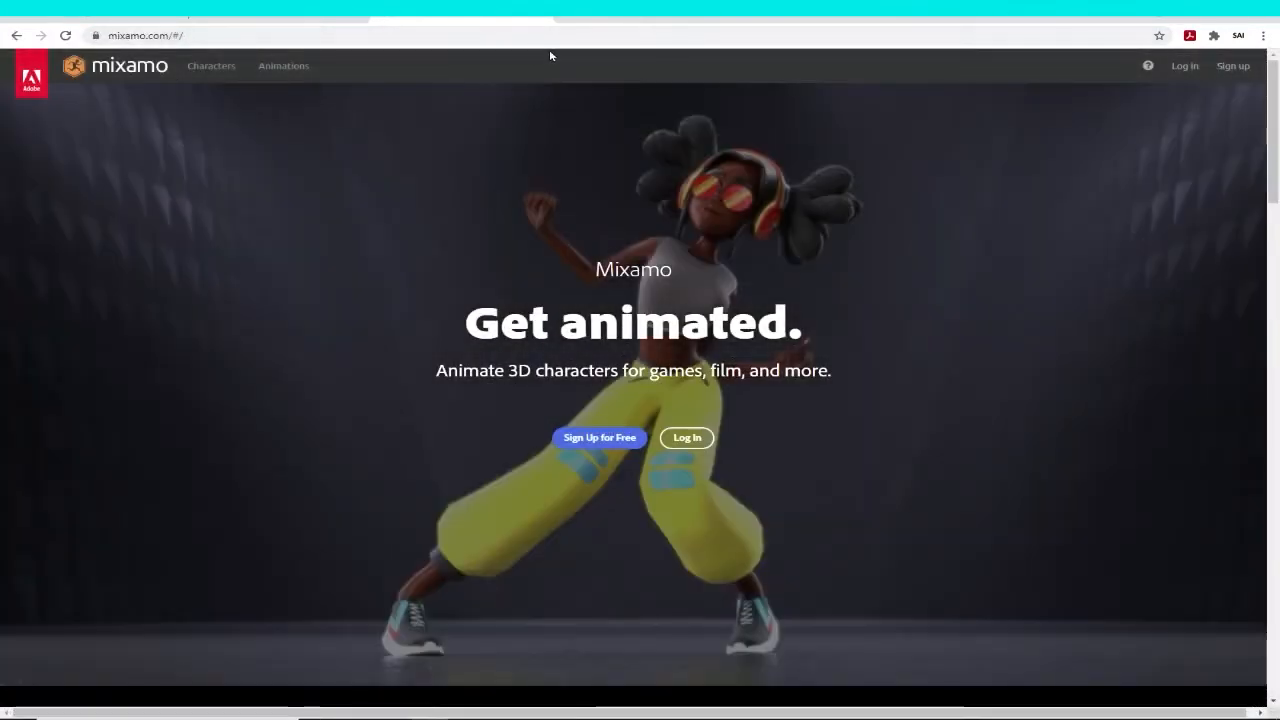
pyautogui.click(1189, 88)
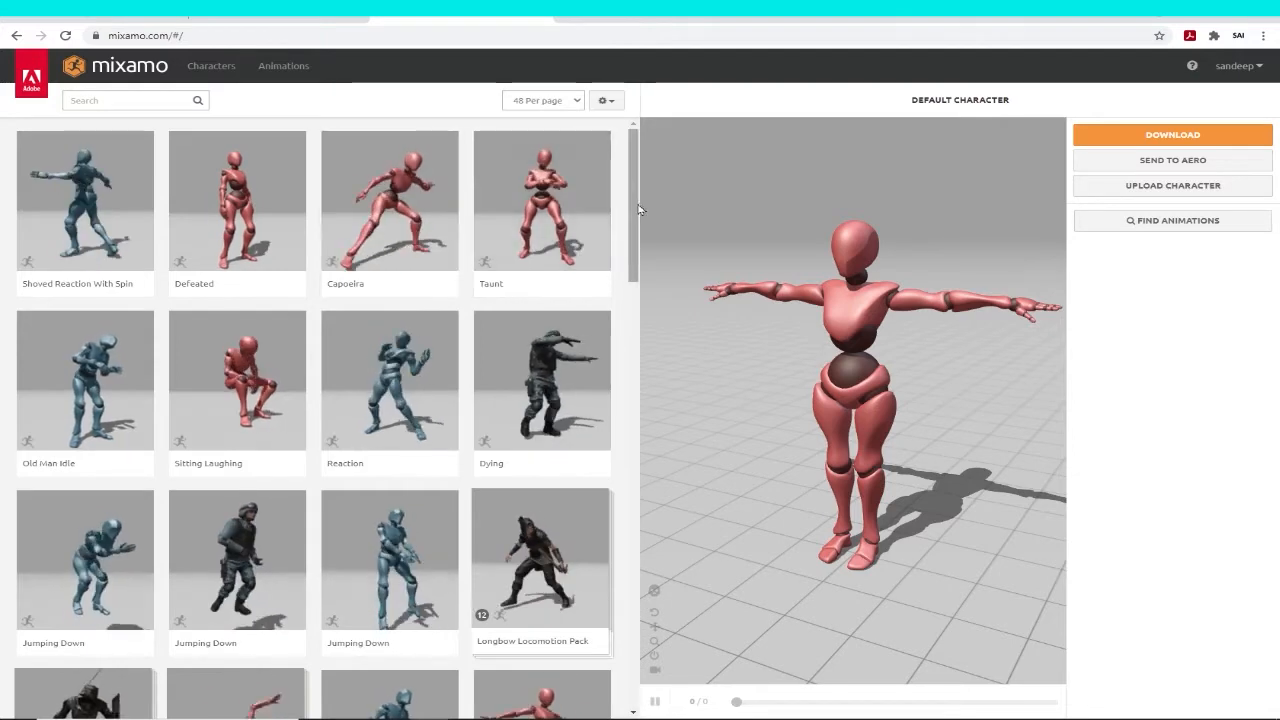
# Browse the Mixamo character library through to page 3 and choose the Brute character.
pyautogui.moveTo(634, 209); pyautogui.dragTo(617, 166)
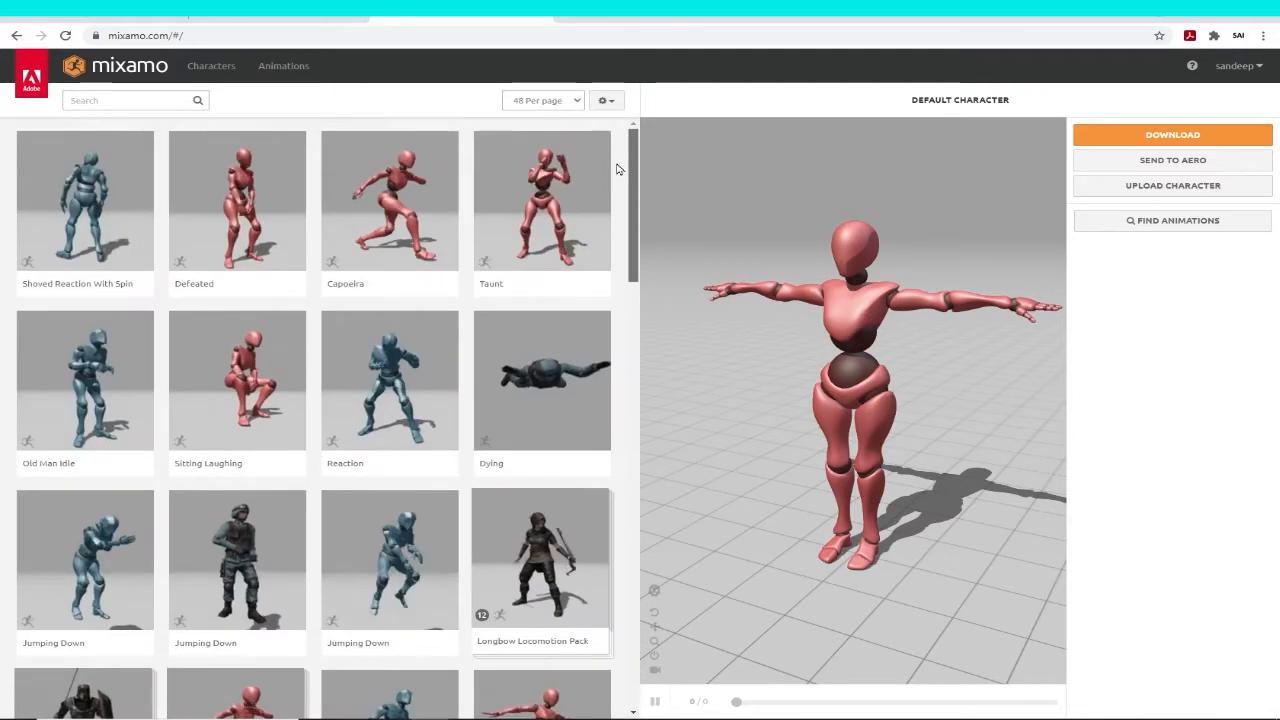
pyautogui.click(197, 65)
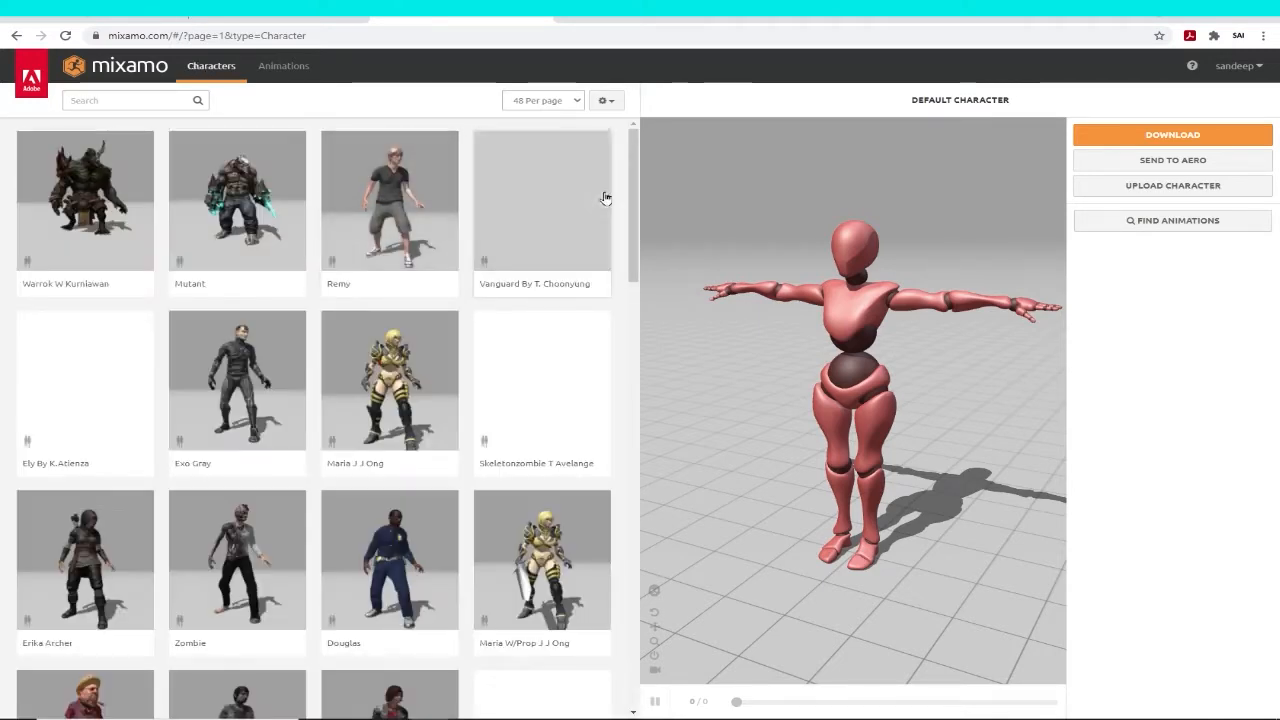
pyautogui.moveTo(634, 191); pyautogui.dragTo(632, 83)
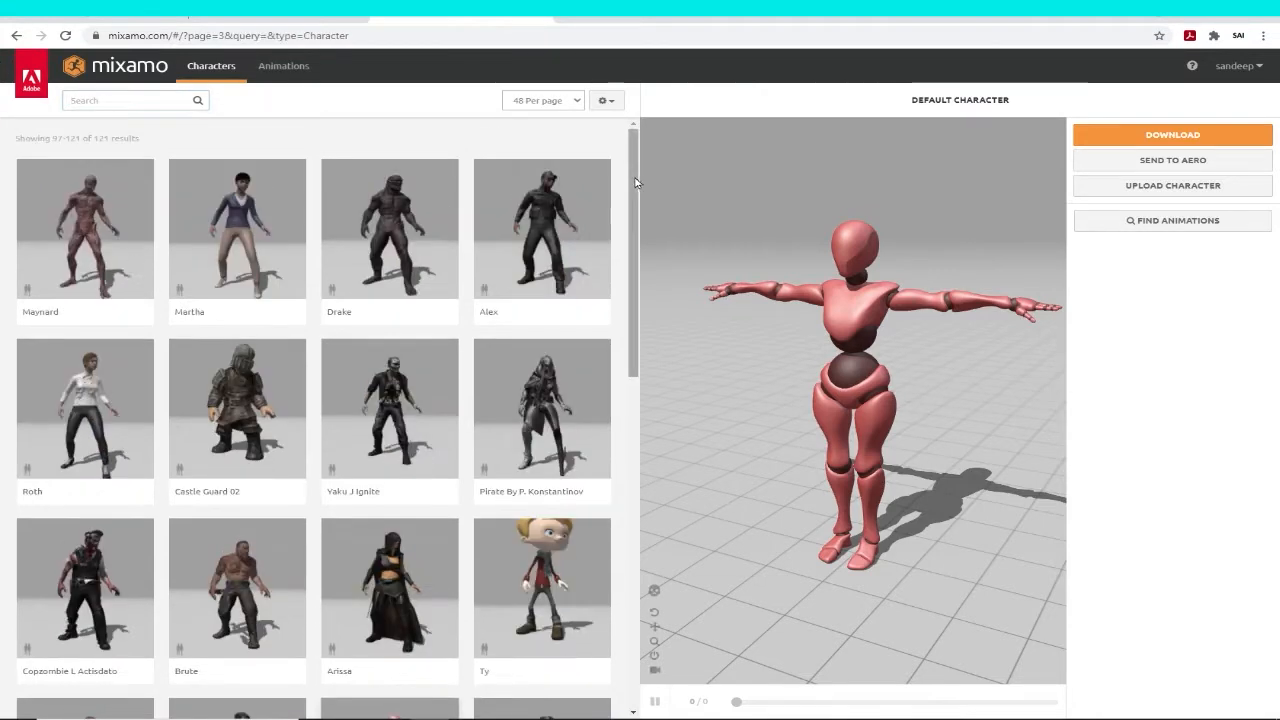
pyautogui.moveTo(636, 184); pyautogui.dragTo(636, 345)
pyautogui.click(230, 215)
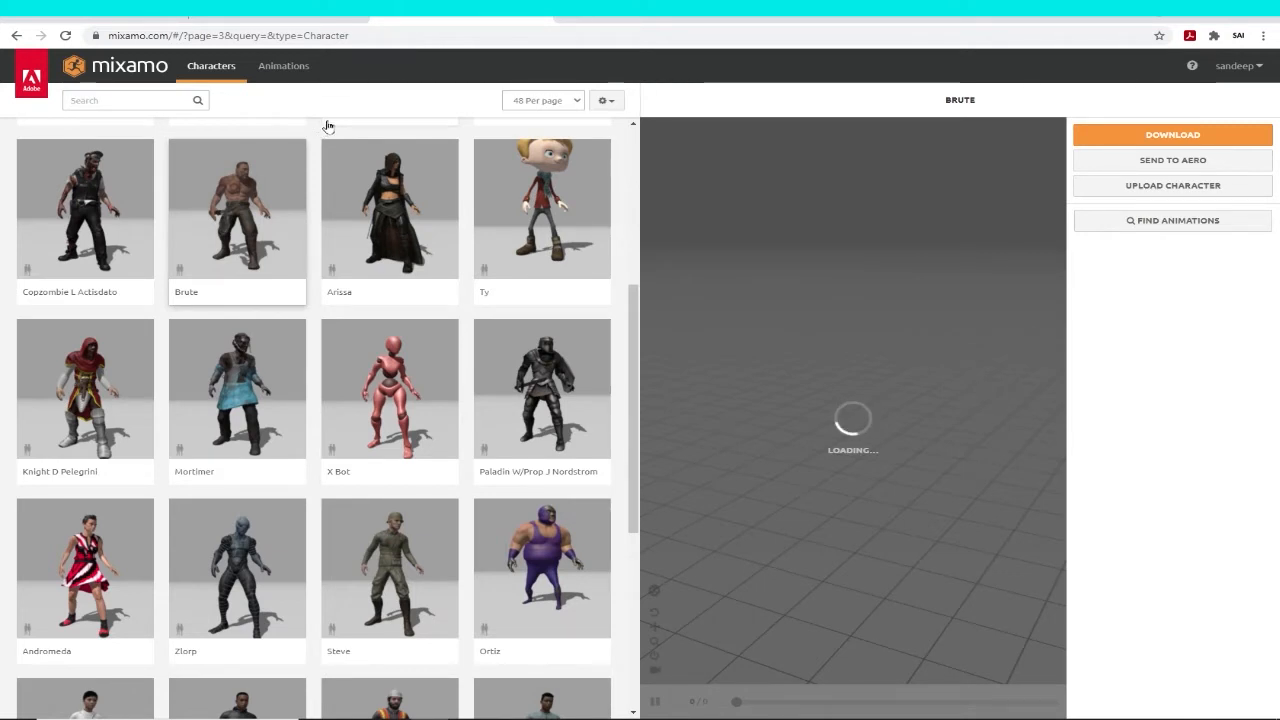
# Search the animations for "axe" and apply Standing Melee Run Jump Attack to Brute with Overdrive 27 and Character Arm-Space 59.
pyautogui.click(287, 67)
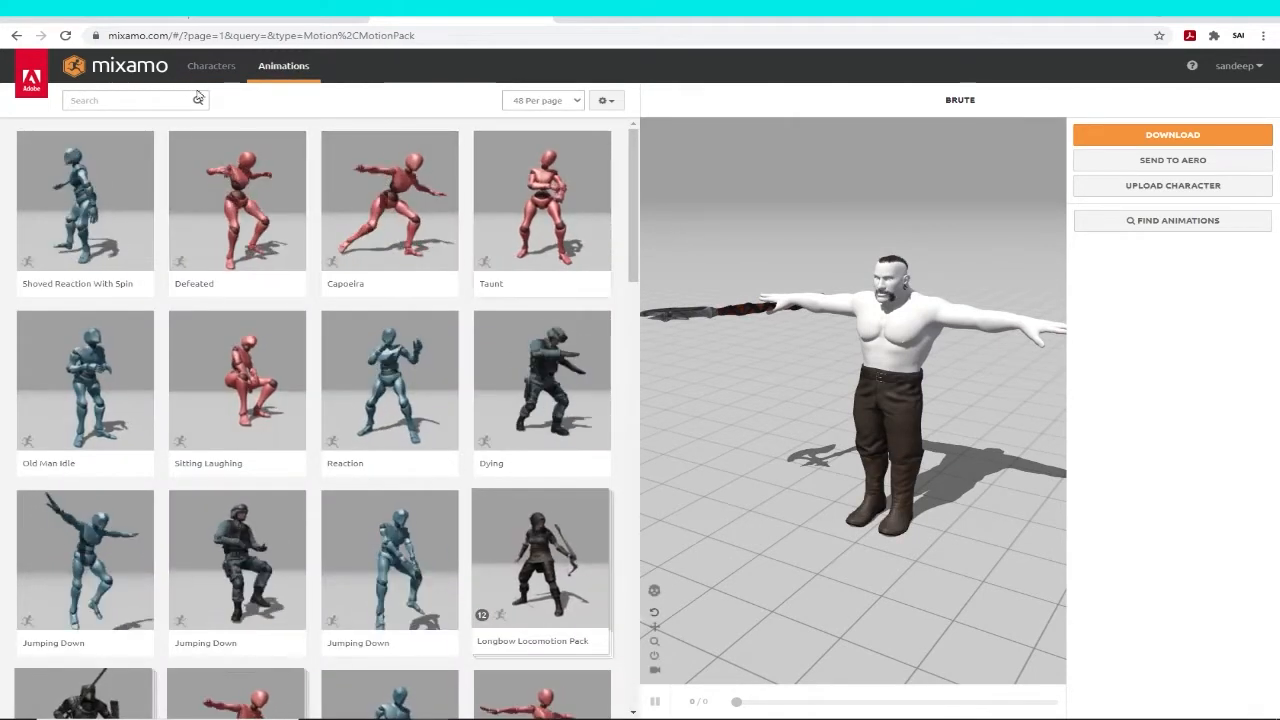
pyautogui.click(163, 106)
pyautogui.write('a')
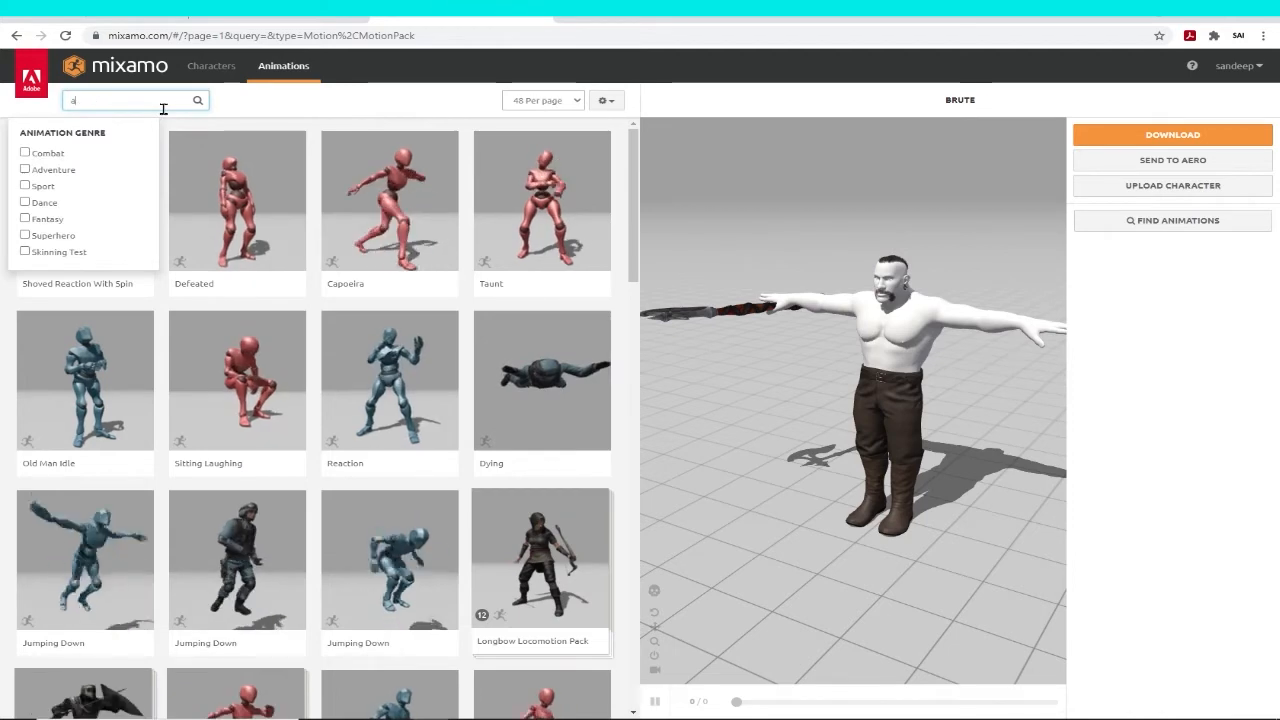
pyautogui.write('xe')
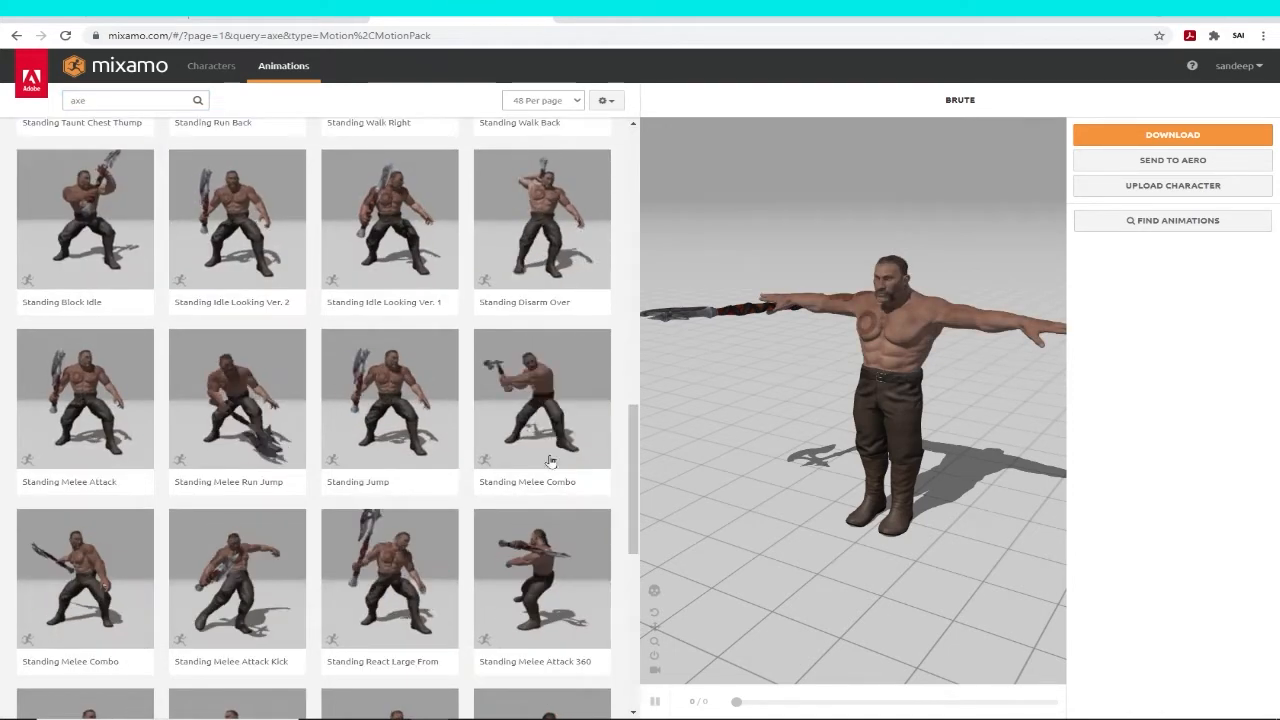
pyautogui.click(232, 415)
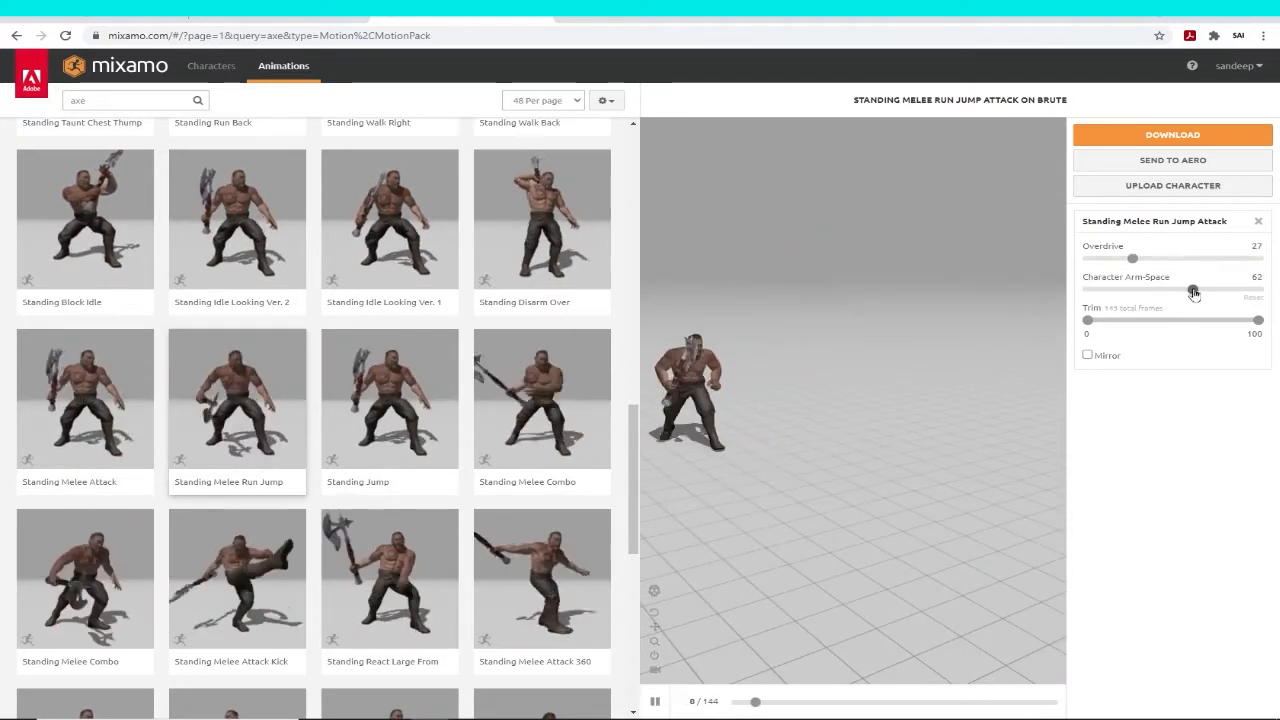
pyautogui.moveTo(1193, 291); pyautogui.dragTo(1188, 293)
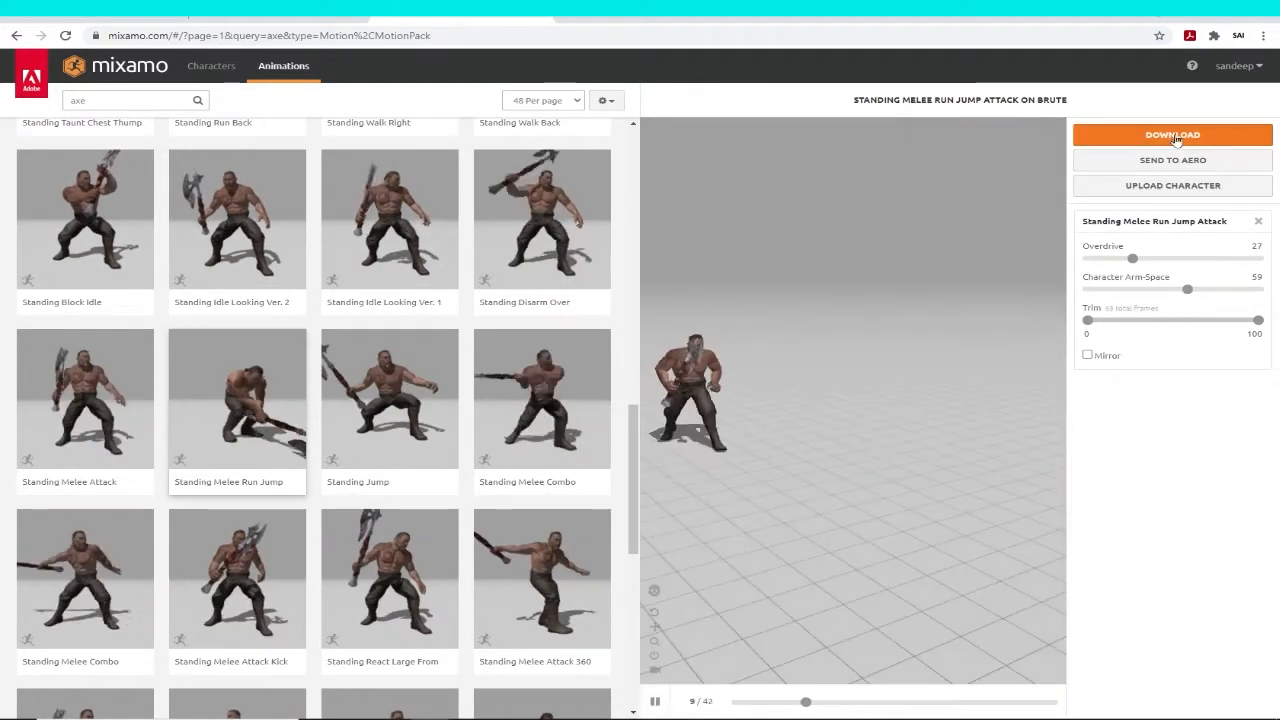
# Download the animated character as FBX Binary with skin, 30 fps and no keyframe reduction into the Desktop folder CHARACTER_CLOTH_SIMULATION.
pyautogui.click(1174, 136)
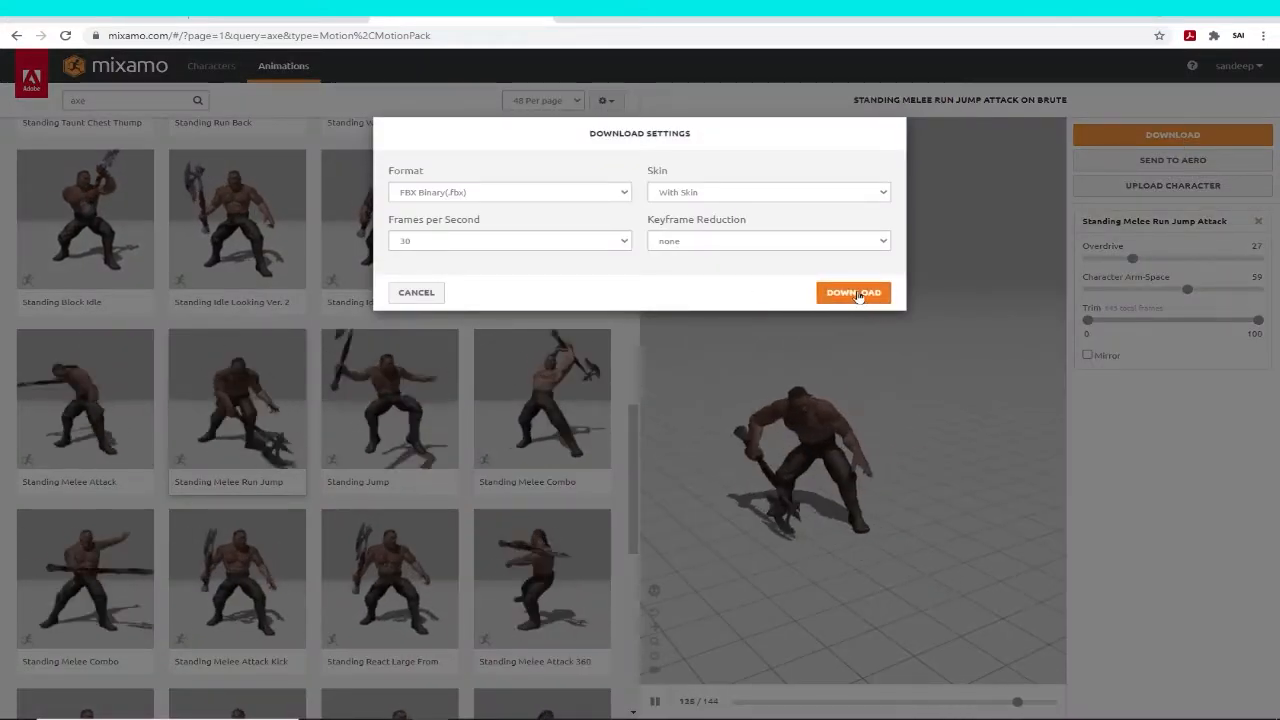
pyautogui.click(857, 293)
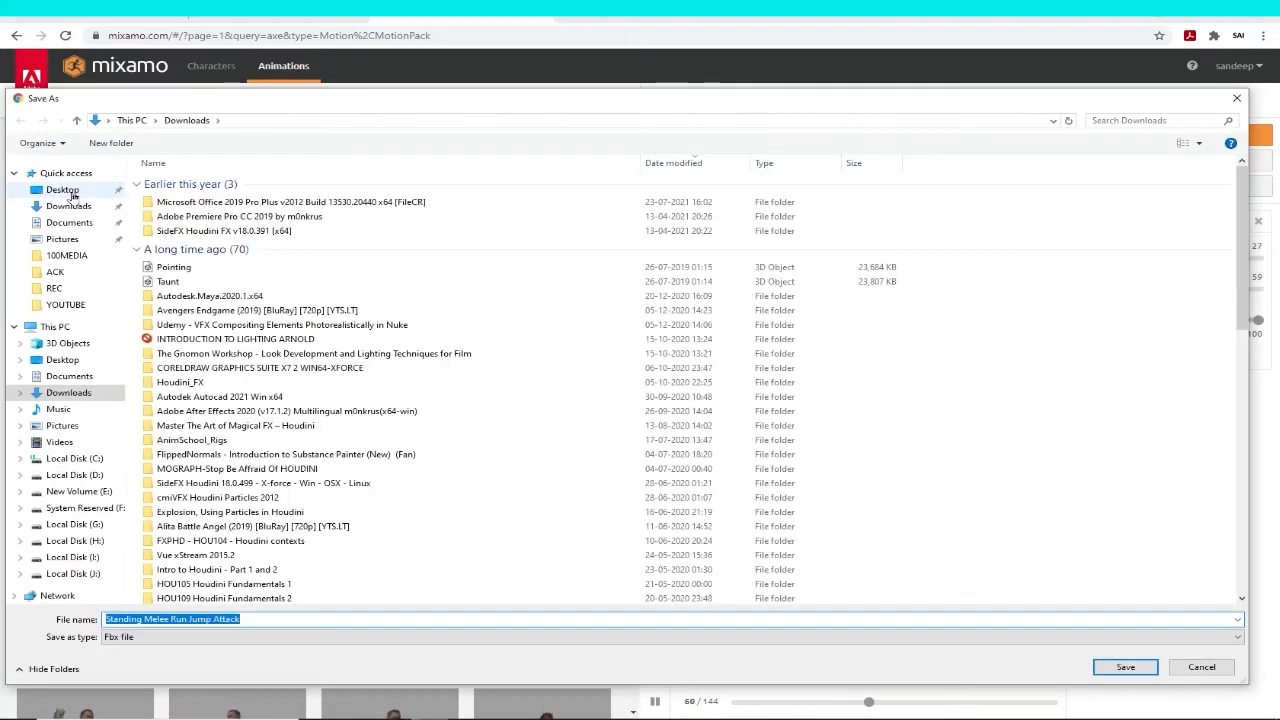
pyautogui.click(71, 191)
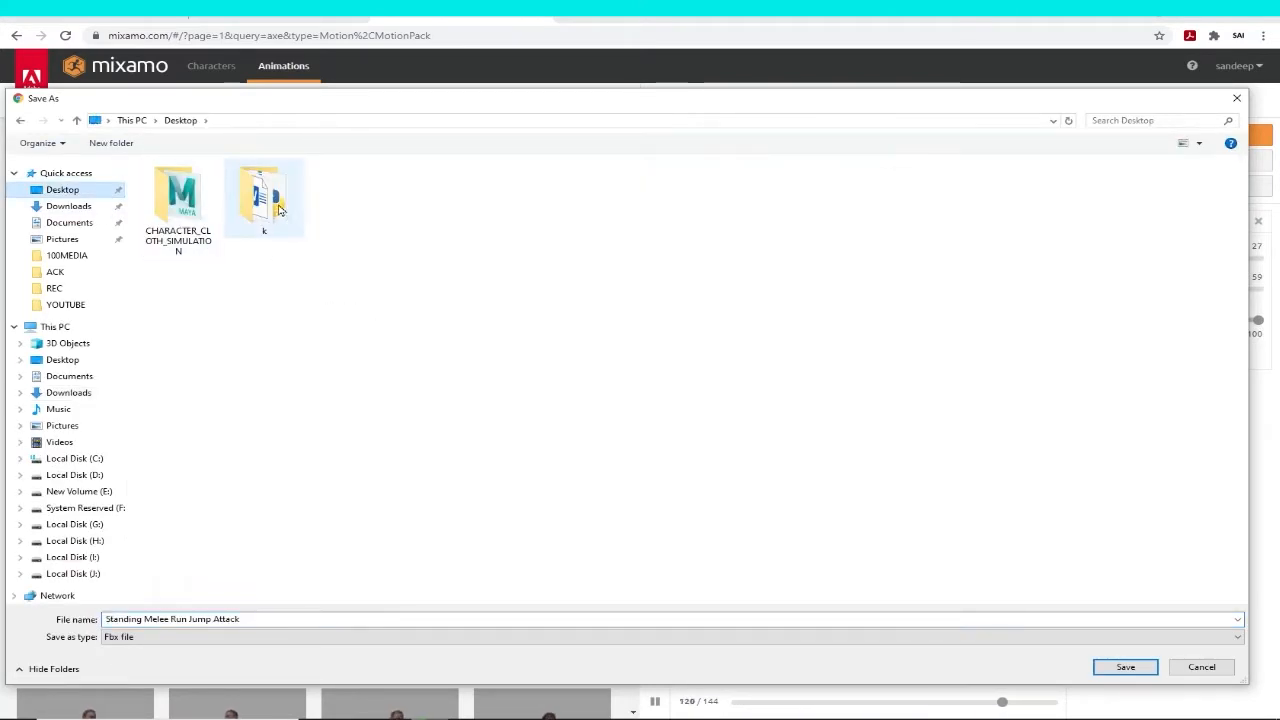
pyautogui.click(180, 200)
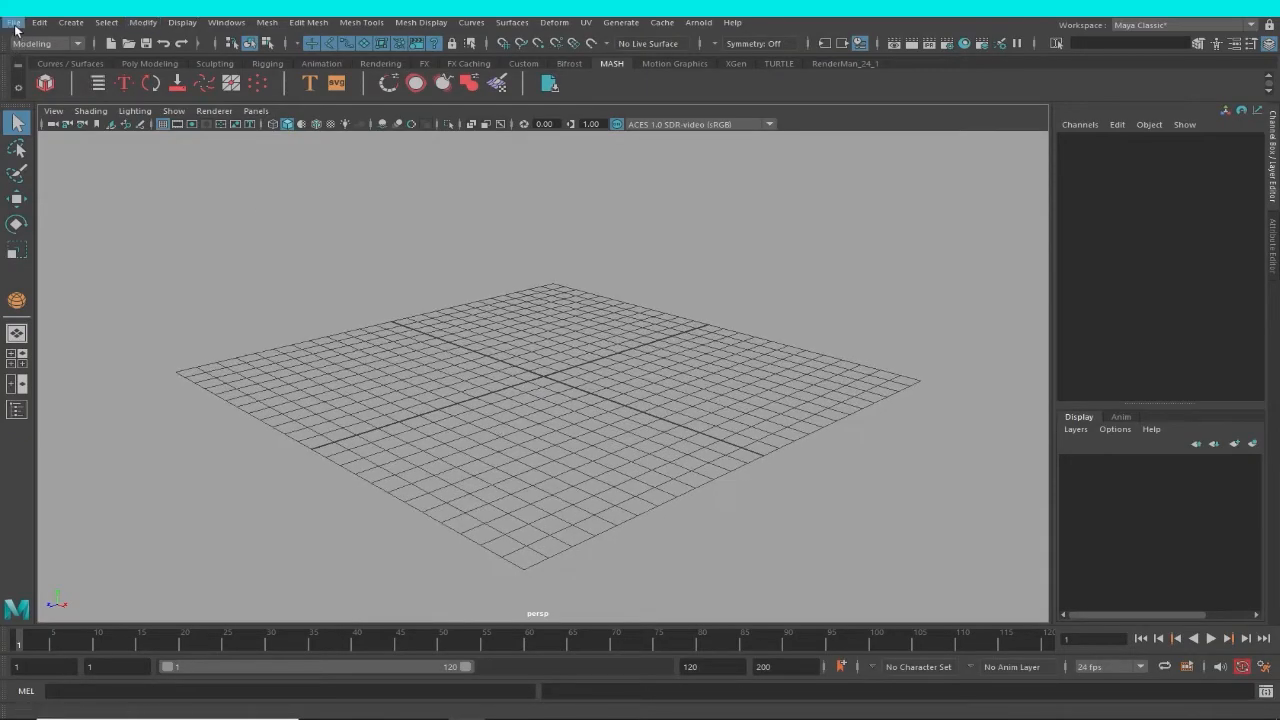
# Switch to Maya and start an import from the Desktop folder CHARACTER_CLOTH_SIMULATION.
pyautogui.click(14, 22)
pyautogui.moveTo(80, 468)
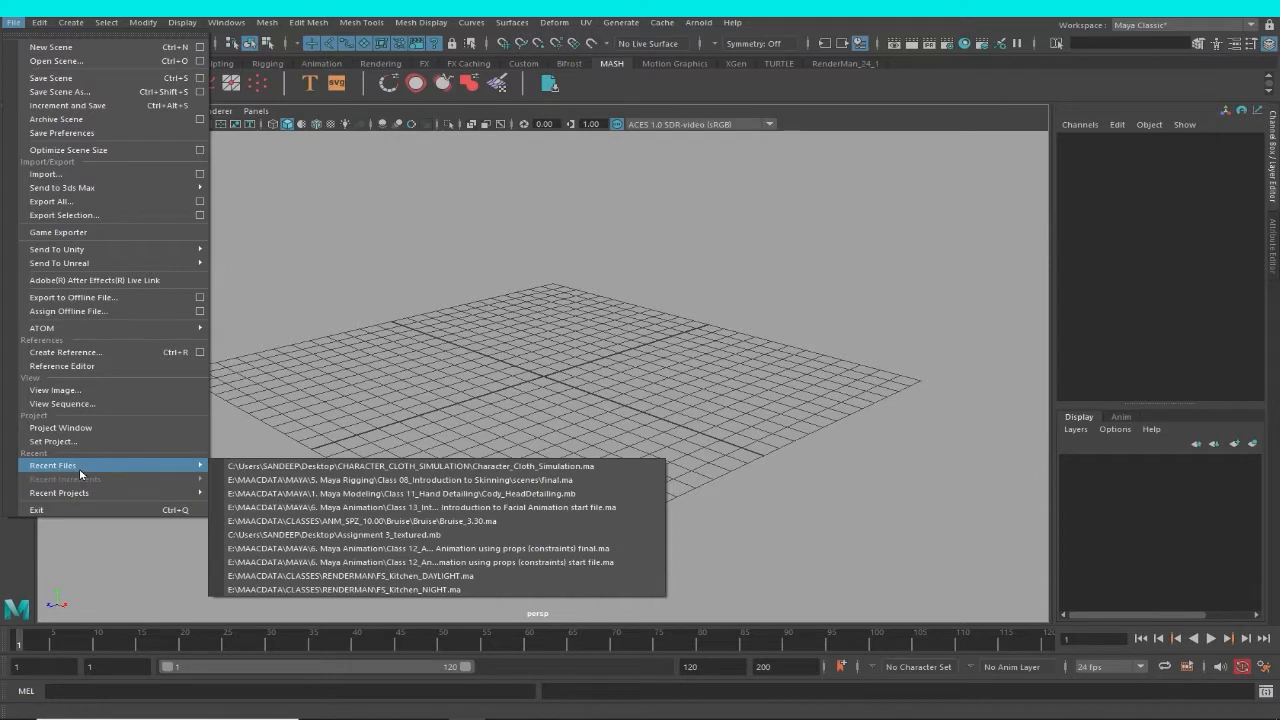
pyautogui.click(14, 22)
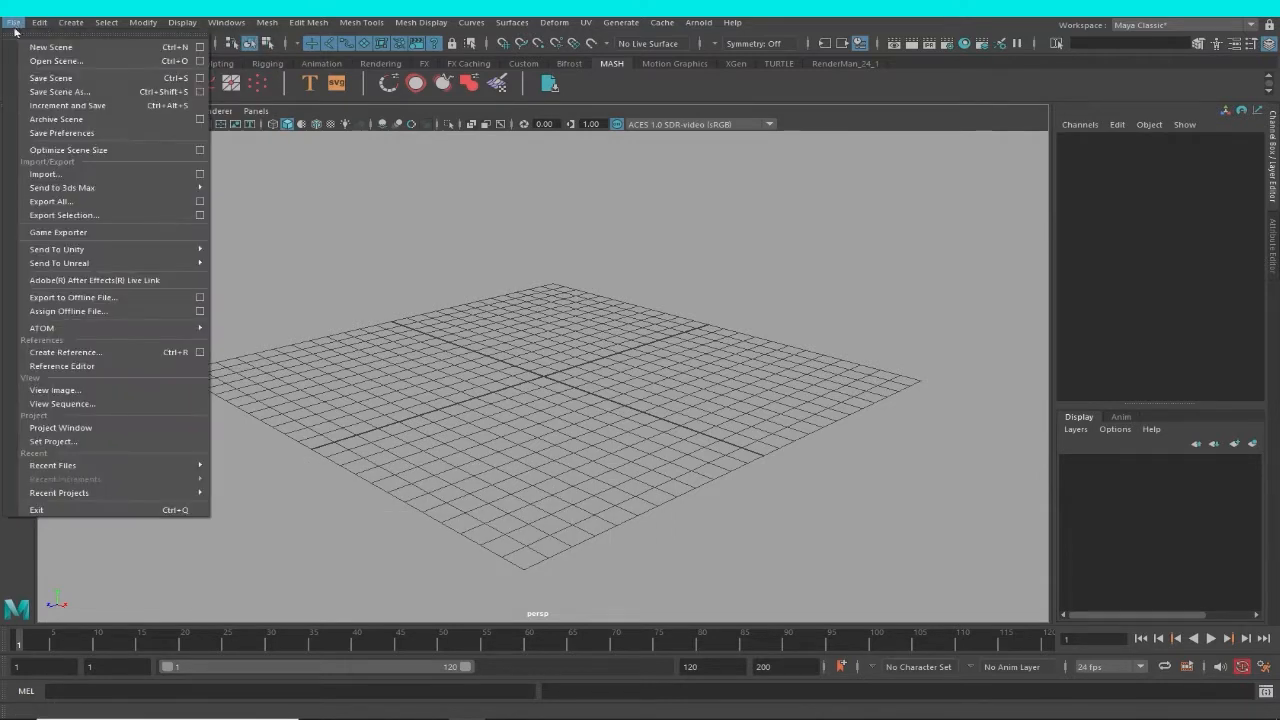
pyautogui.click(64, 174)
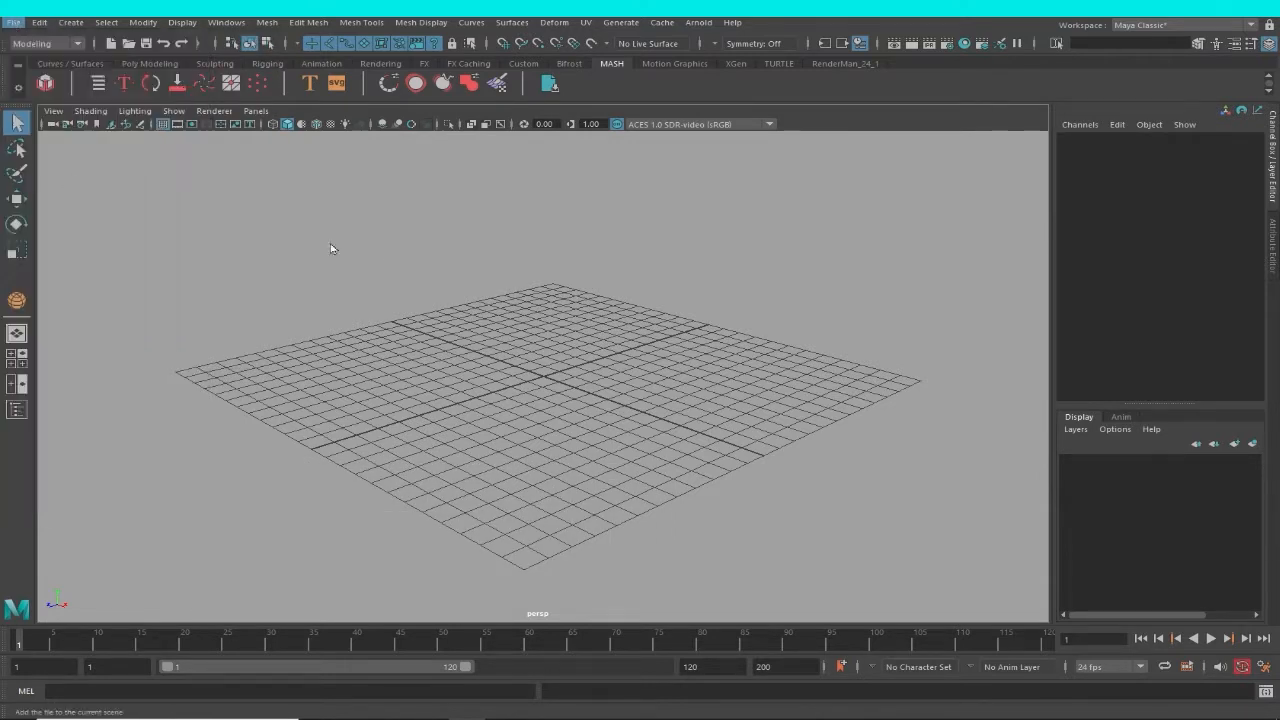
pyautogui.click(60, 142)
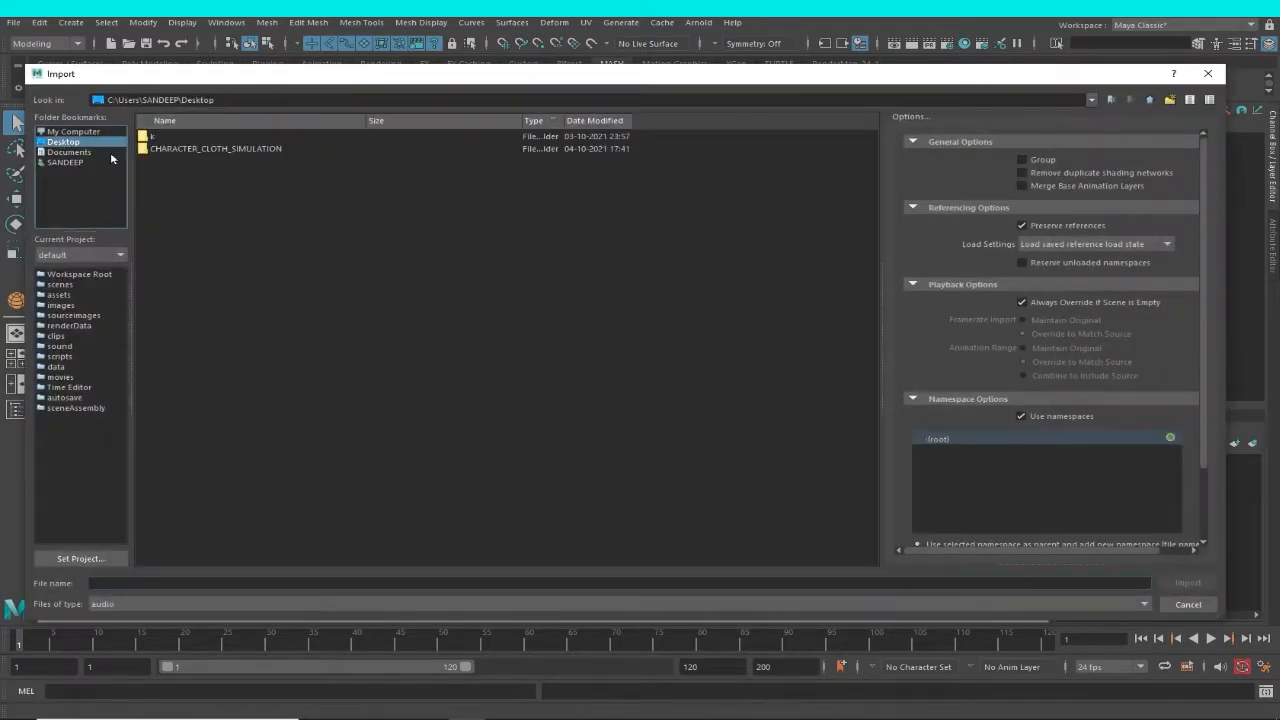
pyautogui.doubleClick(212, 151)
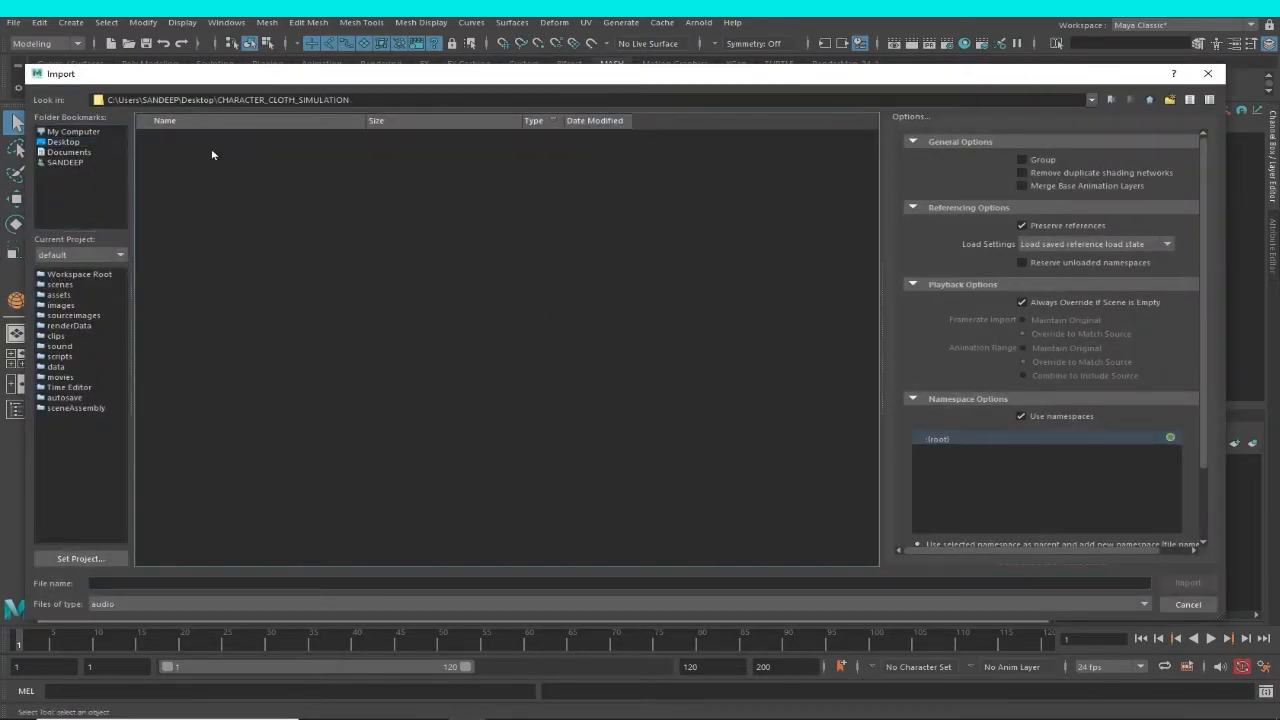
# Filter the import files to the FBX type and import Standing Melee Run Jump Attack.fbx.
pyautogui.click(283, 606)
pyautogui.click(283, 606)
pyautogui.click(283, 606)
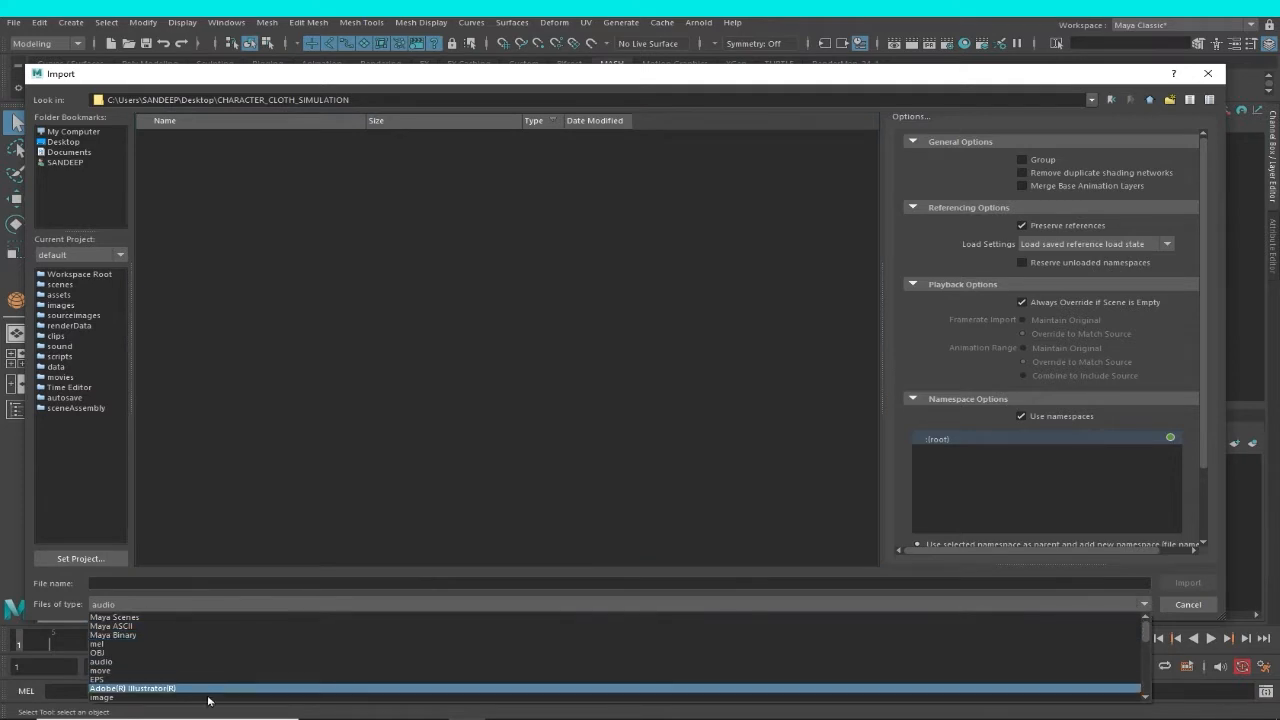
pyautogui.scroll(-1, 209, 692)
pyautogui.scroll(1, 208, 689)
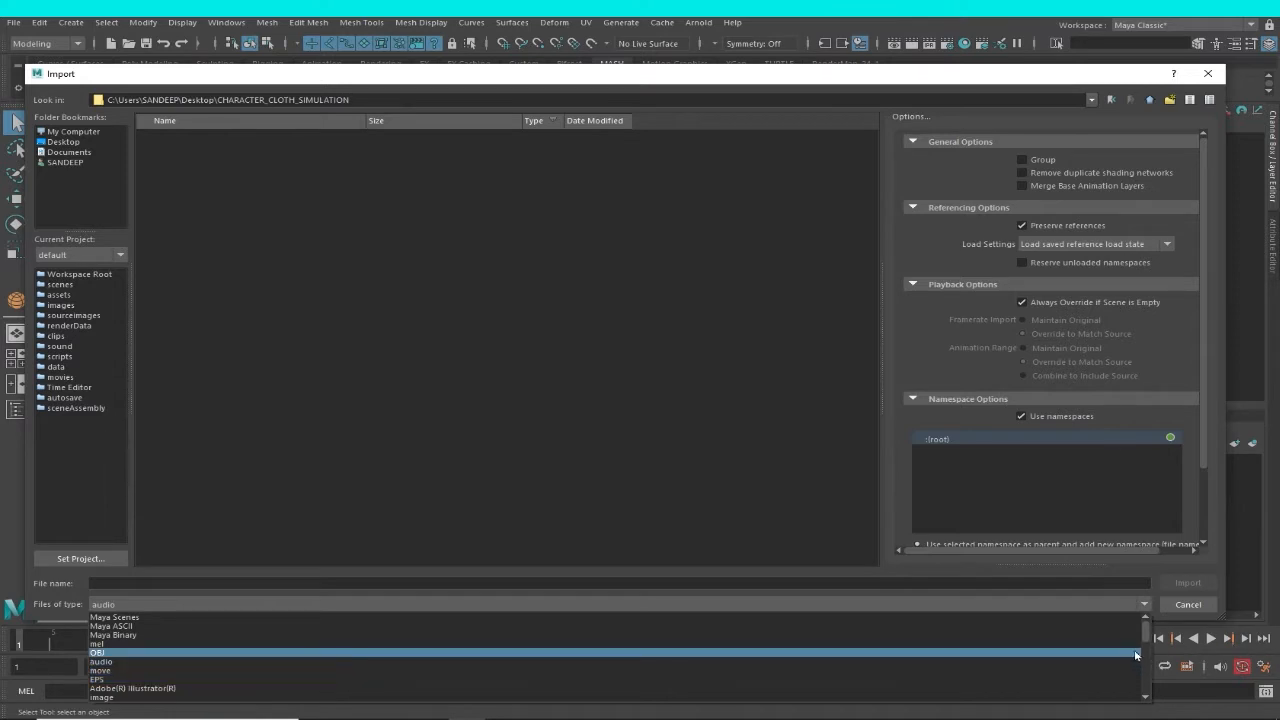
pyautogui.moveTo(1146, 635); pyautogui.dragTo(1148, 646)
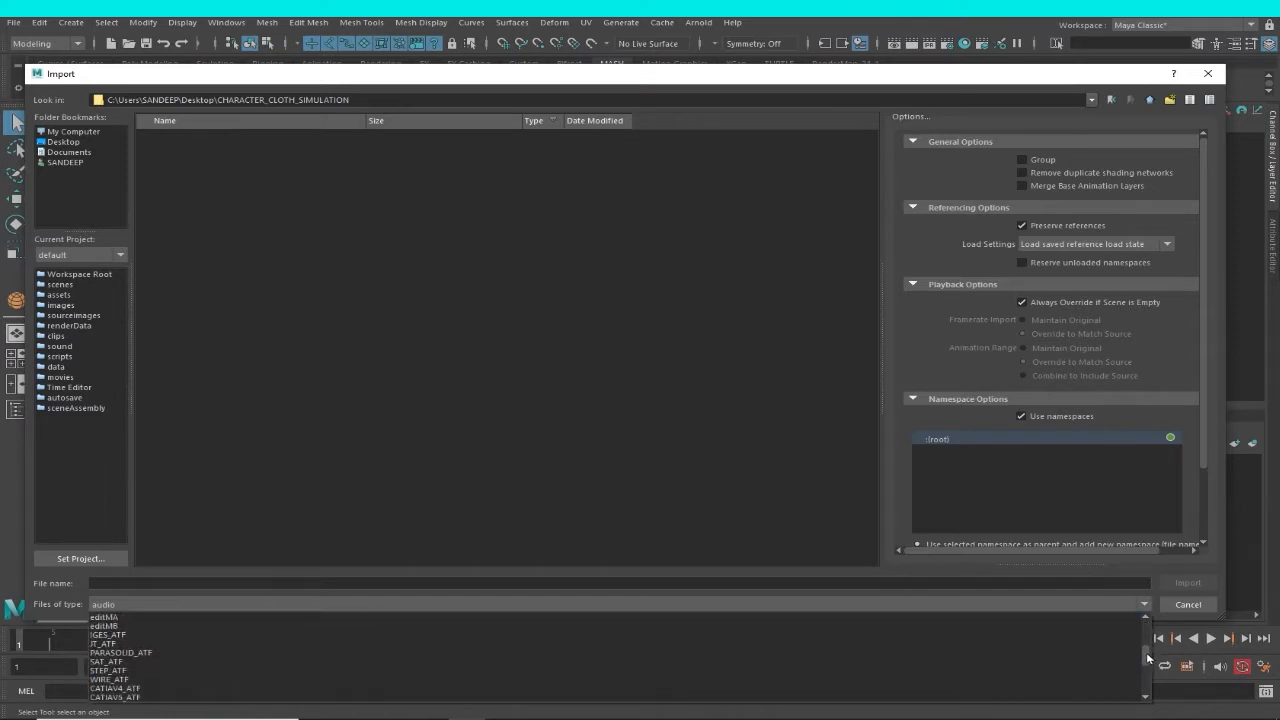
pyautogui.click(427, 667)
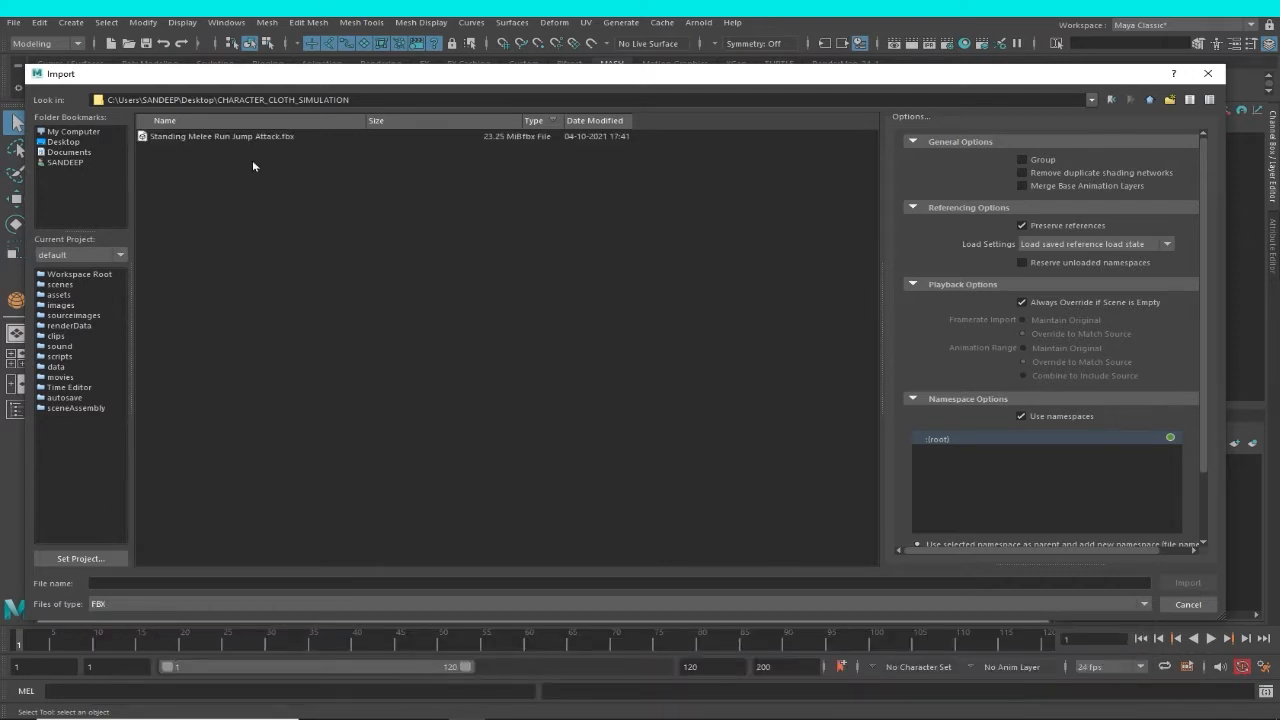
pyautogui.click(240, 137)
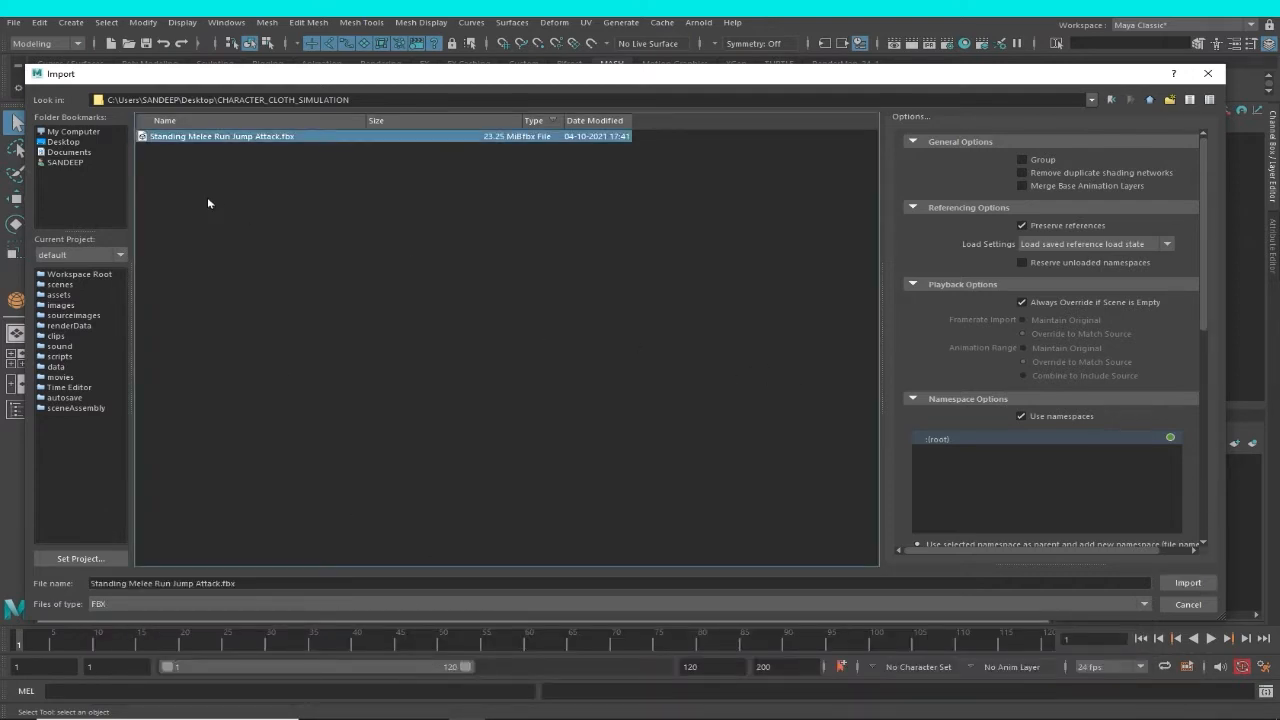
pyautogui.click(1188, 584)
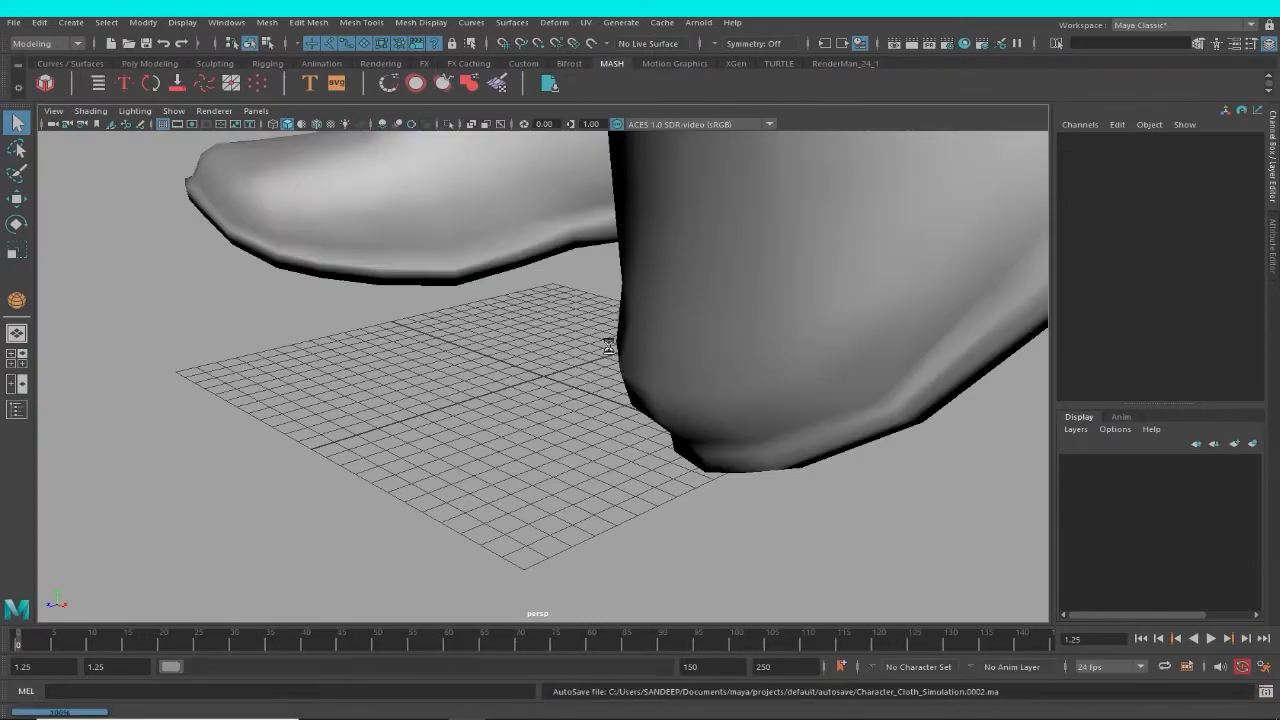
# Examine the whole imported character in the perspective view and play back its animation.
pyautogui.keyDown('alt'); pyautogui.moveTo(579, 381); pyautogui.dragTo(773, 388); pyautogui.keyUp('alt')
pyautogui.scroll(-12, 663, 371)
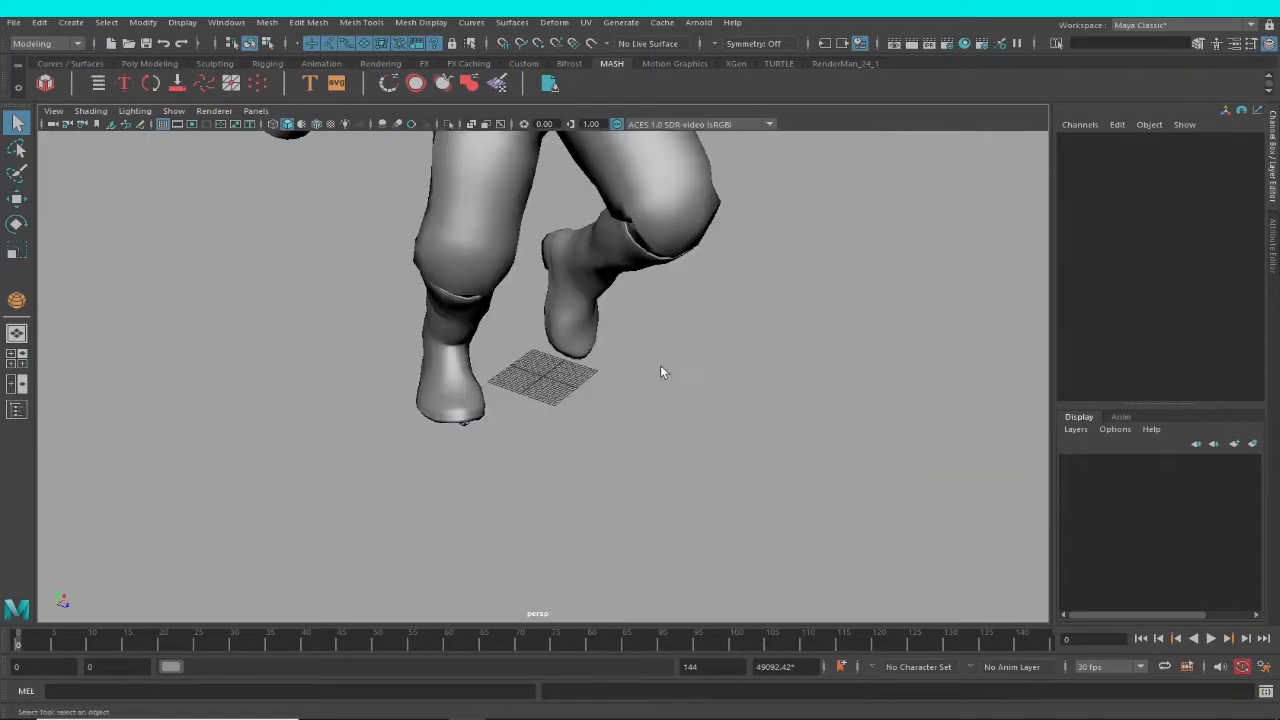
pyautogui.keyDown('alt'); pyautogui.moveTo(571, 340); pyautogui.dragTo(530, 366); pyautogui.keyUp('alt')
pyautogui.scroll(5, 585, 410)
pyautogui.keyDown('alt'); pyautogui.moveTo(600, 415); pyautogui.dragTo(556, 403); pyautogui.keyUp('alt')
pyautogui.scroll(4, 578, 428)
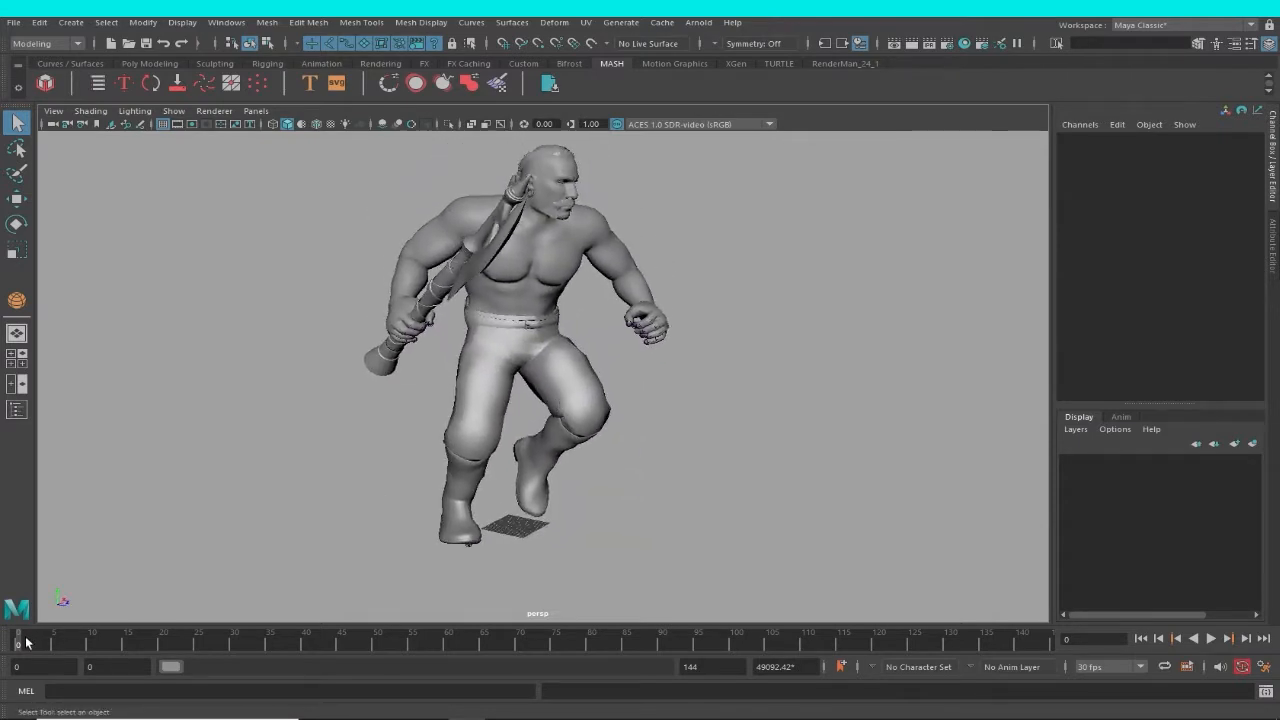
pyautogui.hotkey('alt', 'v')
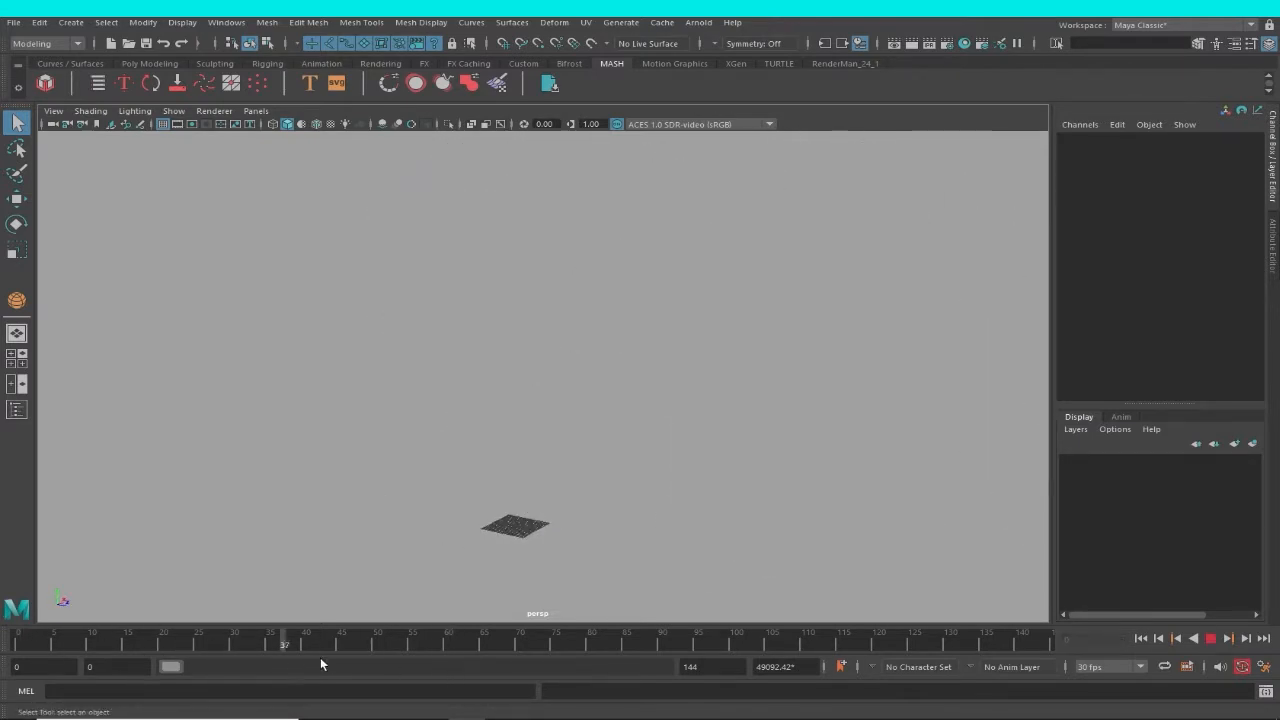
pyautogui.press('Escape')
pyautogui.scroll(-3, 560, 495)
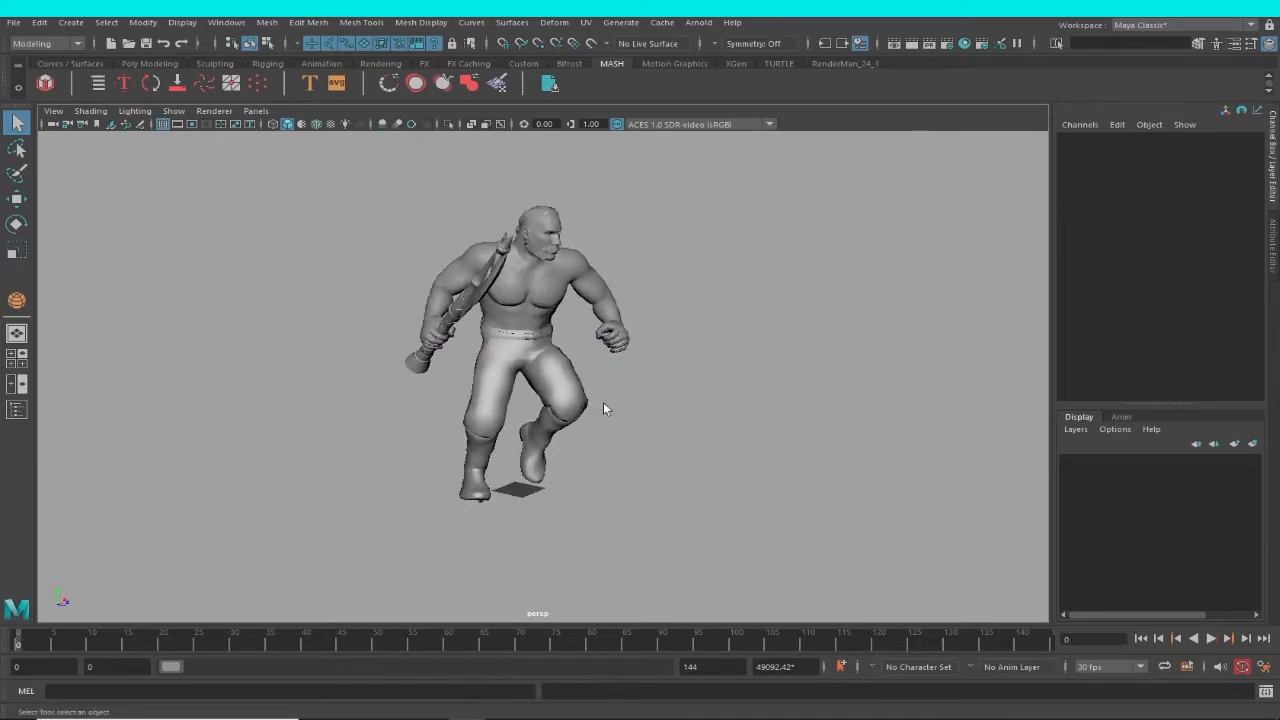
pyautogui.scroll(3, 603, 503)
pyautogui.keyDown('alt'); pyautogui.moveTo(597, 402); pyautogui.dragTo(550, 410); pyautogui.keyUp('alt')
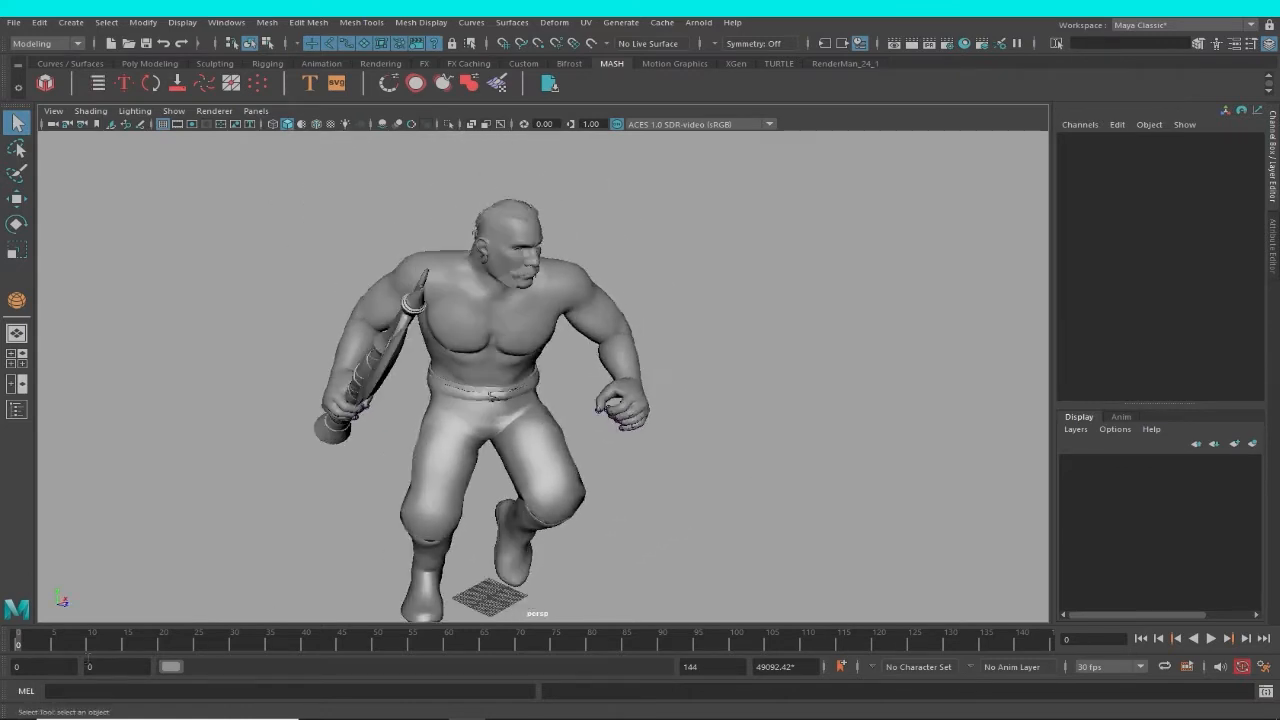
pyautogui.moveTo(20, 647)
pyautogui.mouseDown()
pyautogui.moveTo(165, 660)
pyautogui.moveTo(2, 638)
pyautogui.moveTo(57, 708)
pyautogui.moveTo(290, 709)
pyautogui.moveTo(14, 690)
pyautogui.mouseUp()
pyautogui.keyDown('alt'); pyautogui.moveTo(615, 464); pyautogui.dragTo(600, 461); pyautogui.keyUp('alt')
pyautogui.keyDown('alt'); pyautogui.moveTo(600, 461); pyautogui.dragTo(657, 401, button='middle'); pyautogui.keyUp('alt')
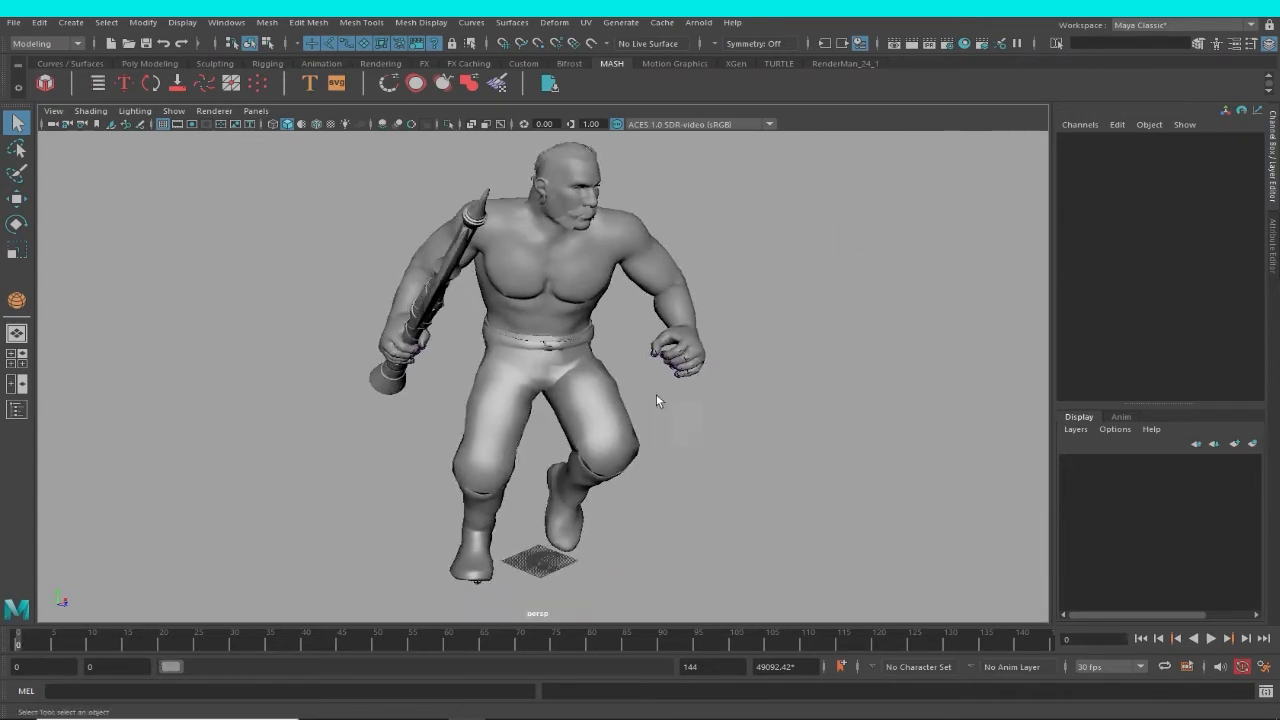
# Show the Outliner and put the Hips joint hierarchy into its own group.
pyautogui.click(224, 23)
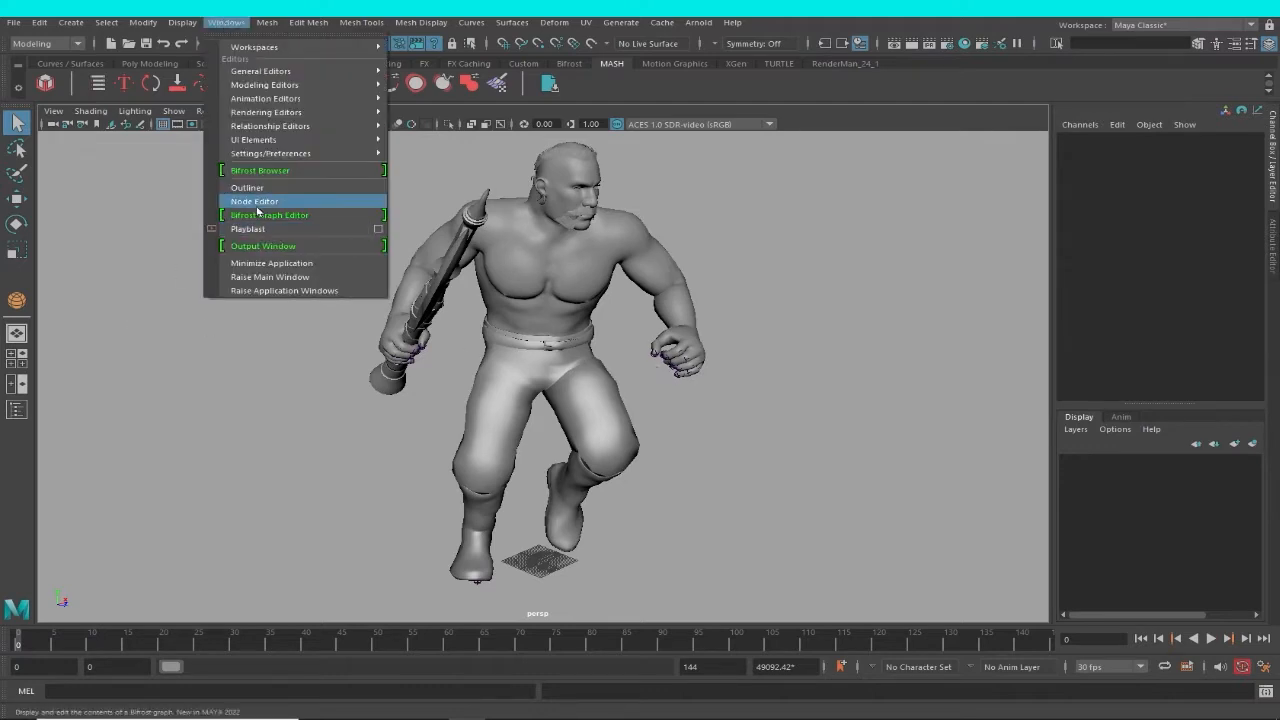
pyautogui.click(250, 188)
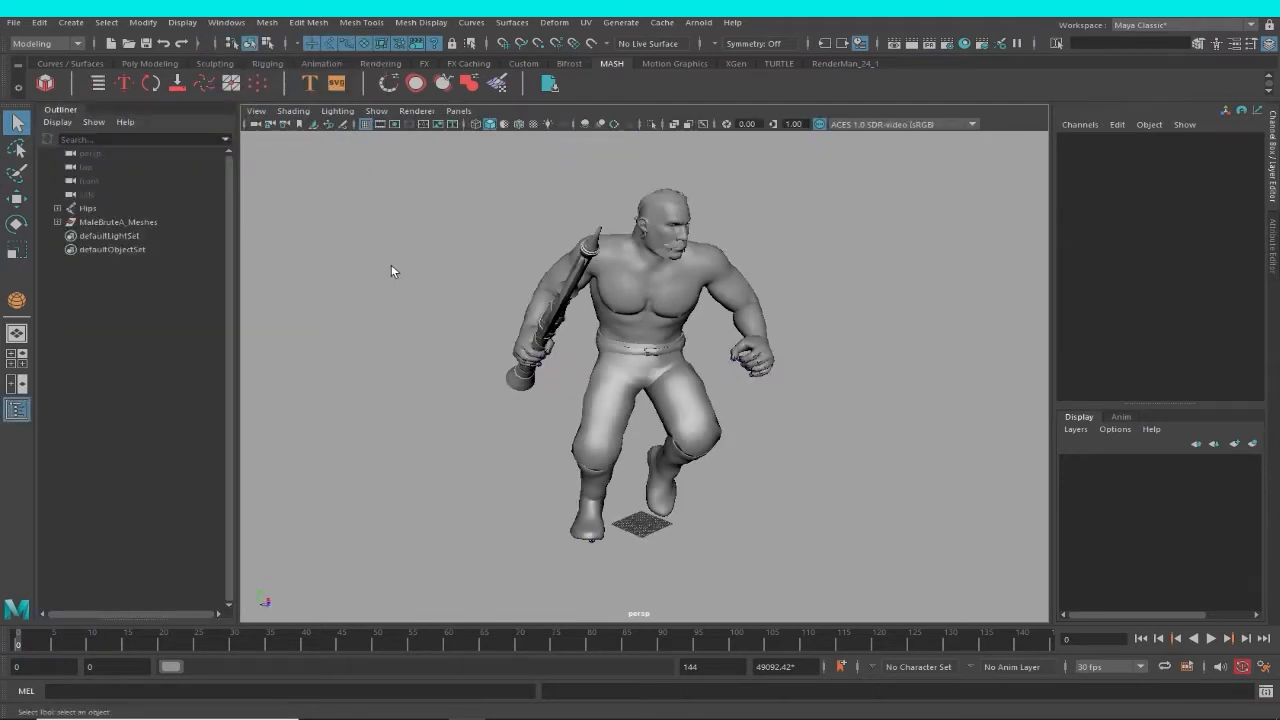
pyautogui.click(95, 212)
pyautogui.keyDown('alt'); pyautogui.moveTo(790, 407); pyautogui.dragTo(732, 416, button='right'); pyautogui.keyUp('alt')
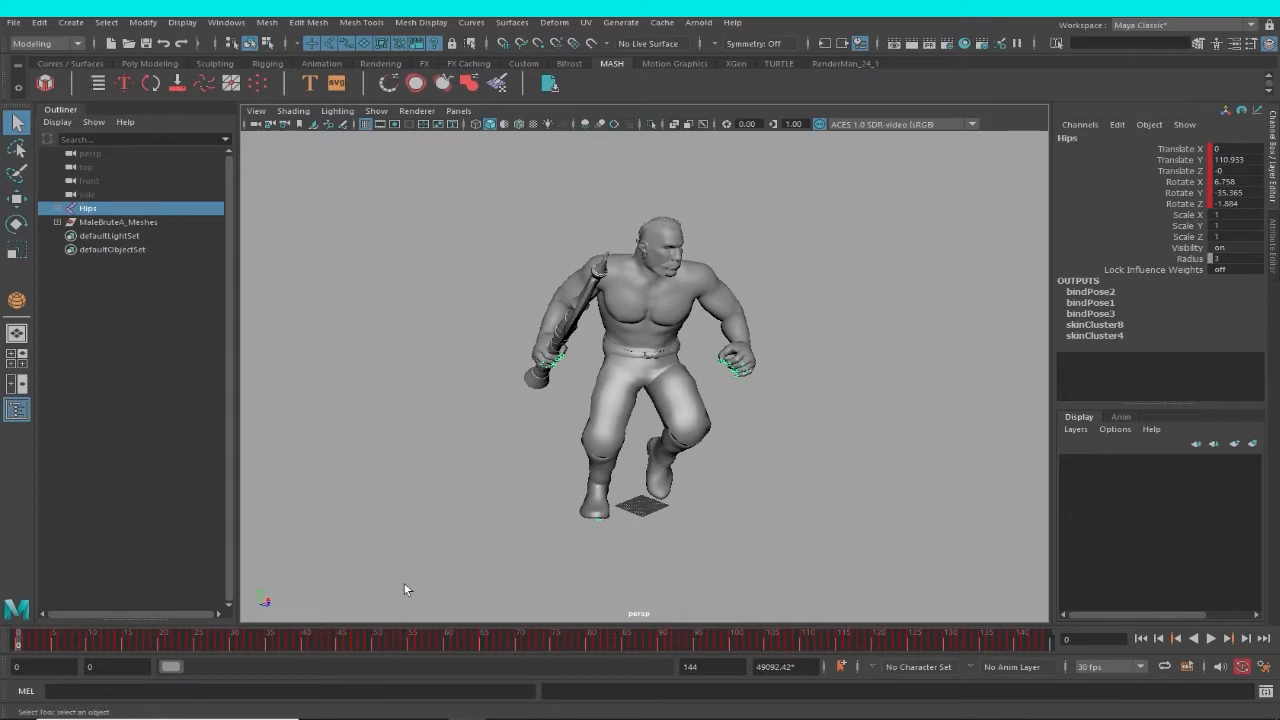
pyautogui.scroll(3, 543, 548)
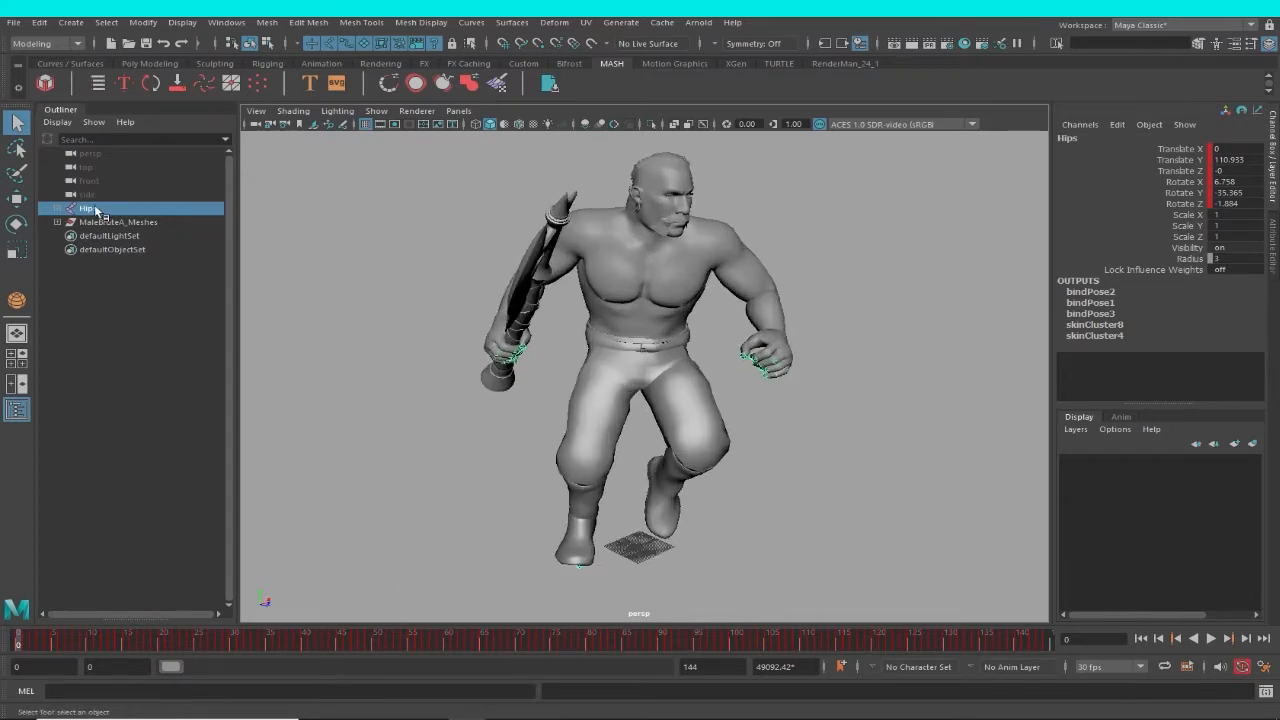
pyautogui.hotkey('ctrl', 'g')
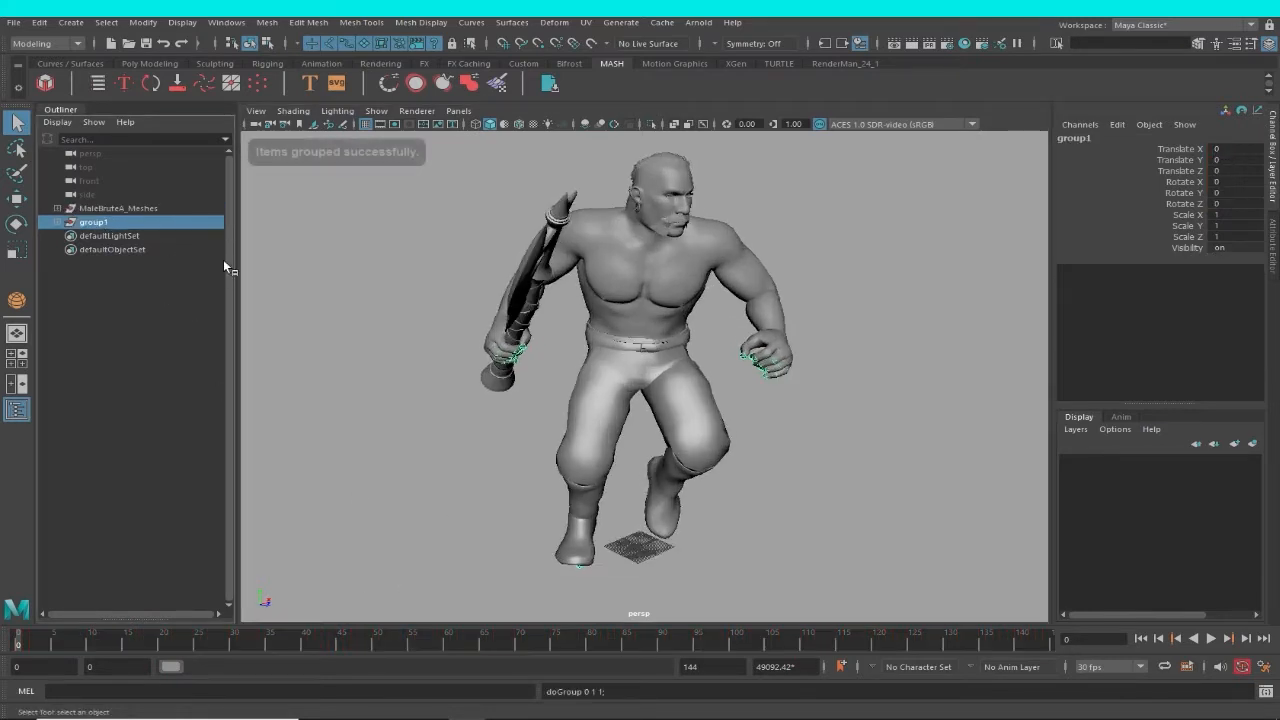
# Scale the Hips group down uniformly to about 0.096 so the character fits the grid.
pyautogui.scroll(-3, 760, 500)
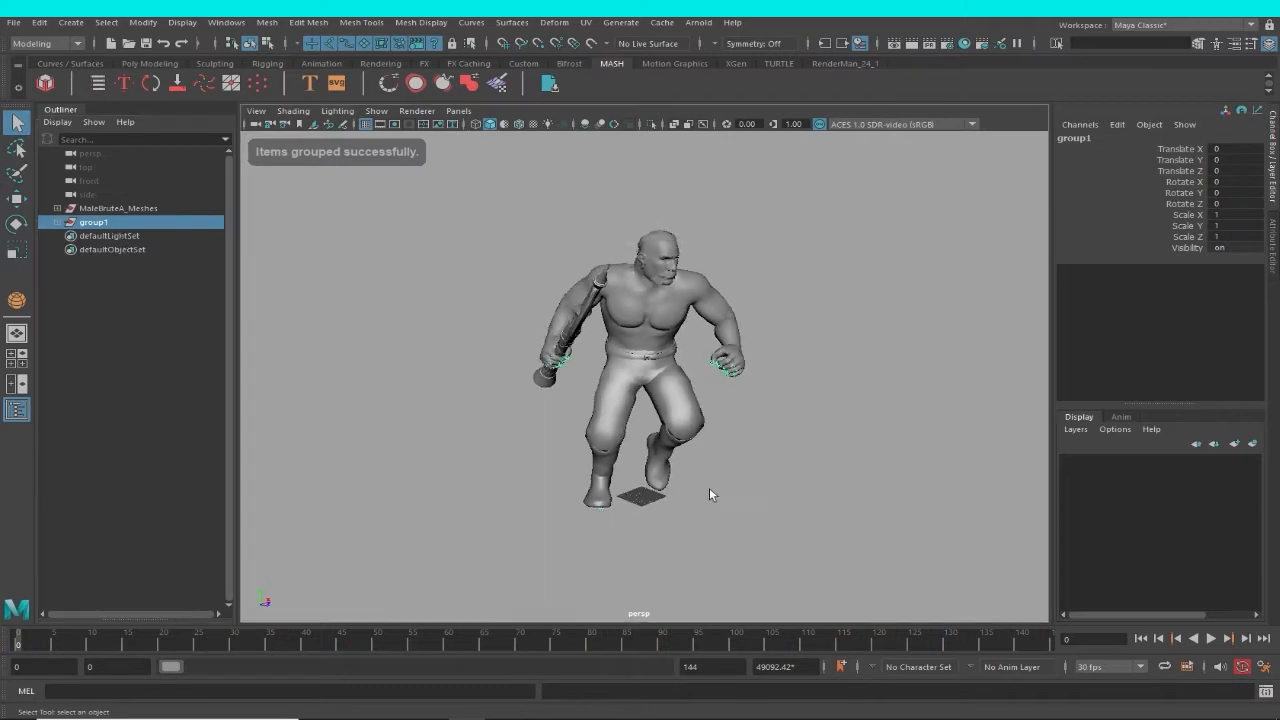
pyautogui.press('e')
pyautogui.press('r')
pyautogui.moveTo(649, 496); pyautogui.dragTo(300, 539)
pyautogui.keyDown('alt'); pyautogui.moveTo(435, 397); pyautogui.dragTo(694, 600, button='right'); pyautogui.keyUp('alt')
pyautogui.keyDown('alt'); pyautogui.moveTo(694, 600); pyautogui.dragTo(691, 385, button='middle'); pyautogui.keyUp('alt')
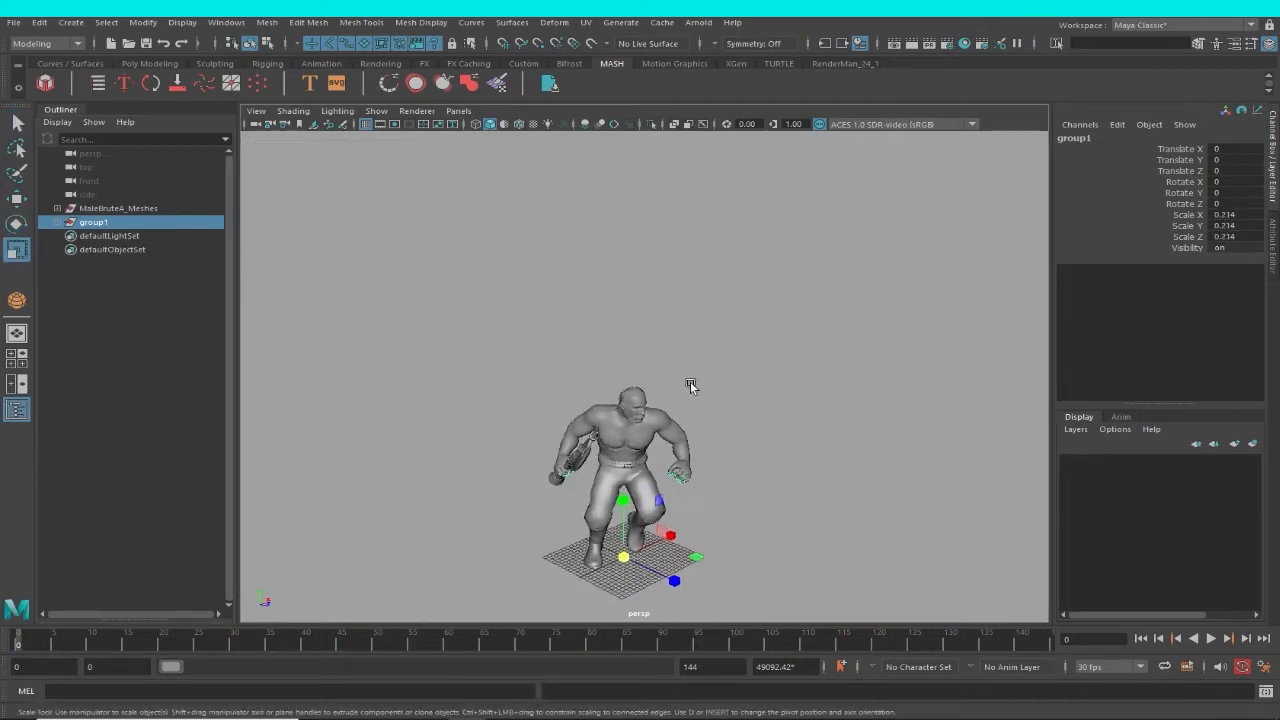
pyautogui.keyDown('alt'); pyautogui.moveTo(691, 385); pyautogui.dragTo(734, 548, button='right'); pyautogui.keyUp('alt')
pyautogui.keyDown('alt'); pyautogui.moveTo(734, 548); pyautogui.dragTo(734, 371, button='middle'); pyautogui.keyUp('alt')
pyautogui.keyDown('alt'); pyautogui.moveTo(734, 371); pyautogui.dragTo(762, 530, button='right'); pyautogui.keyUp('alt')
pyautogui.moveTo(614, 581); pyautogui.dragTo(186, 563)
pyautogui.keyDown('alt'); pyautogui.moveTo(634, 594); pyautogui.dragTo(684, 547, button='right'); pyautogui.keyUp('alt')
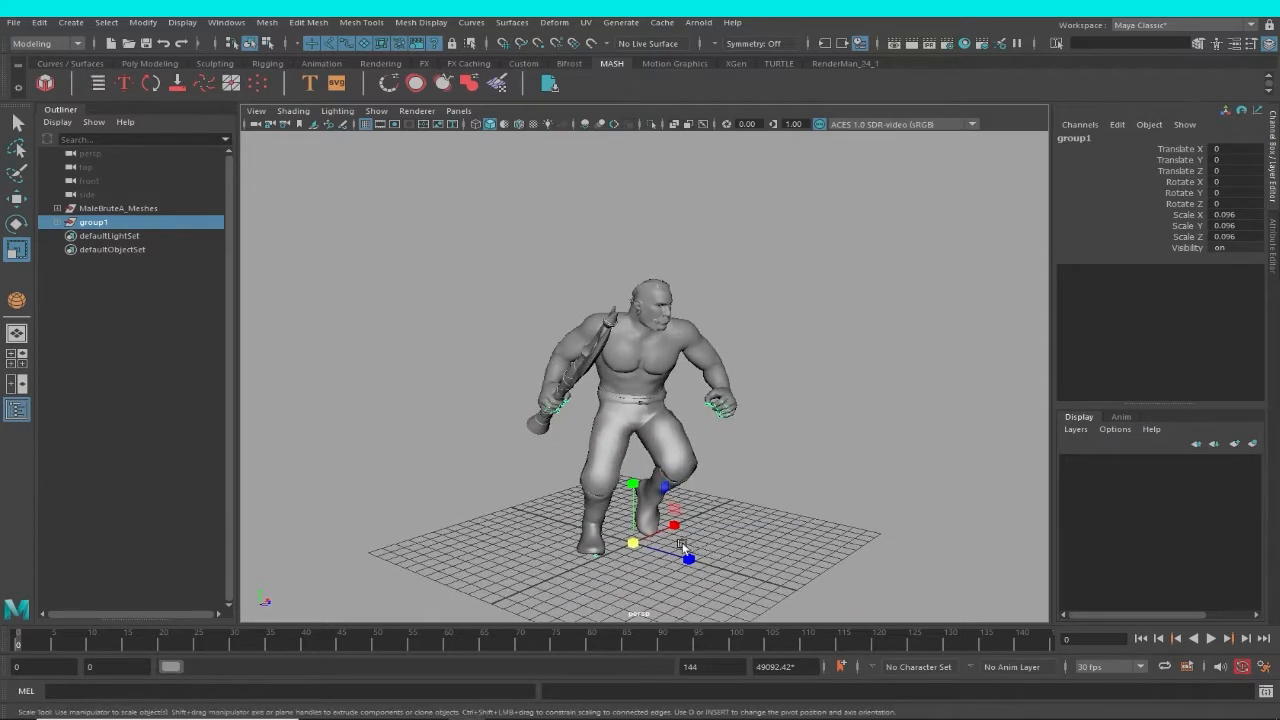
# Reduce the Hips group's uniform scale further to about 0.074.
pyautogui.moveTo(632, 541); pyautogui.dragTo(530, 556)
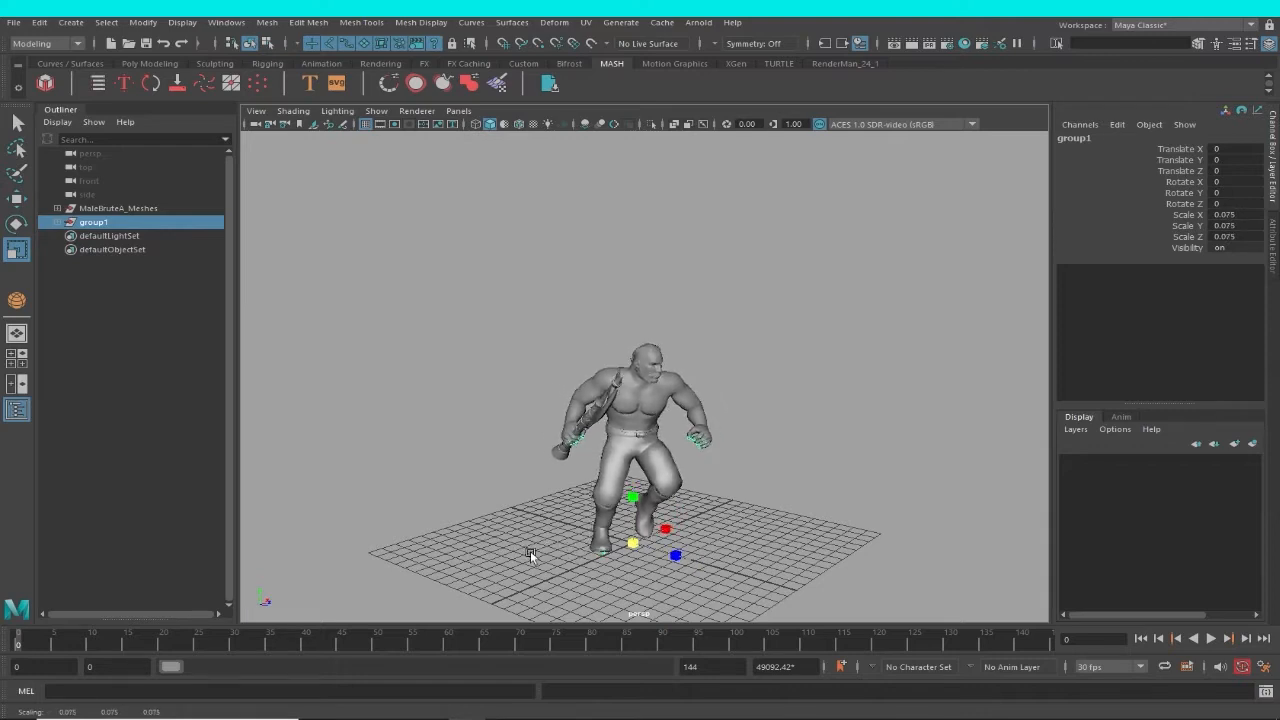
pyautogui.keyDown('alt'); pyautogui.moveTo(782, 533); pyautogui.dragTo(729, 467, button='middle'); pyautogui.keyUp('alt')
pyautogui.keyDown('alt'); pyautogui.moveTo(729, 467); pyautogui.dragTo(668, 477); pyautogui.keyUp('alt')
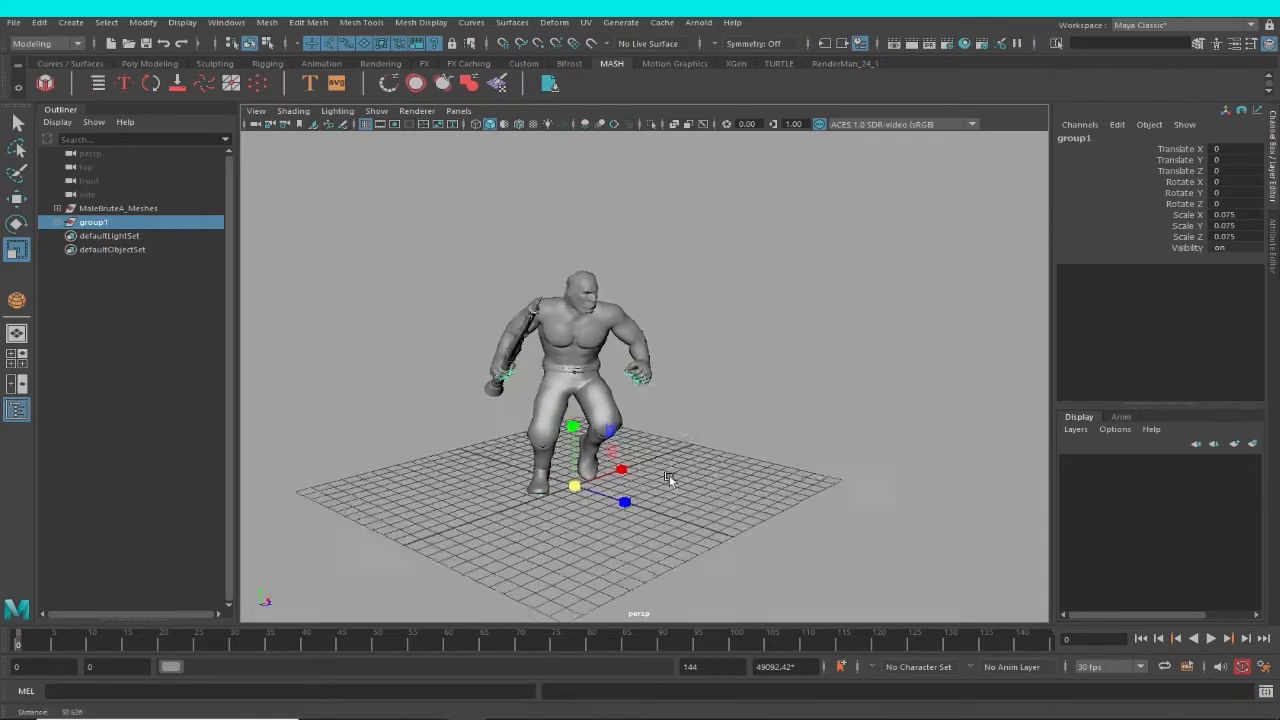
pyautogui.keyDown('alt'); pyautogui.moveTo(668, 477); pyautogui.dragTo(640, 497, button='right'); pyautogui.keyUp('alt')
pyautogui.moveTo(555, 502); pyautogui.dragTo(561, 506)
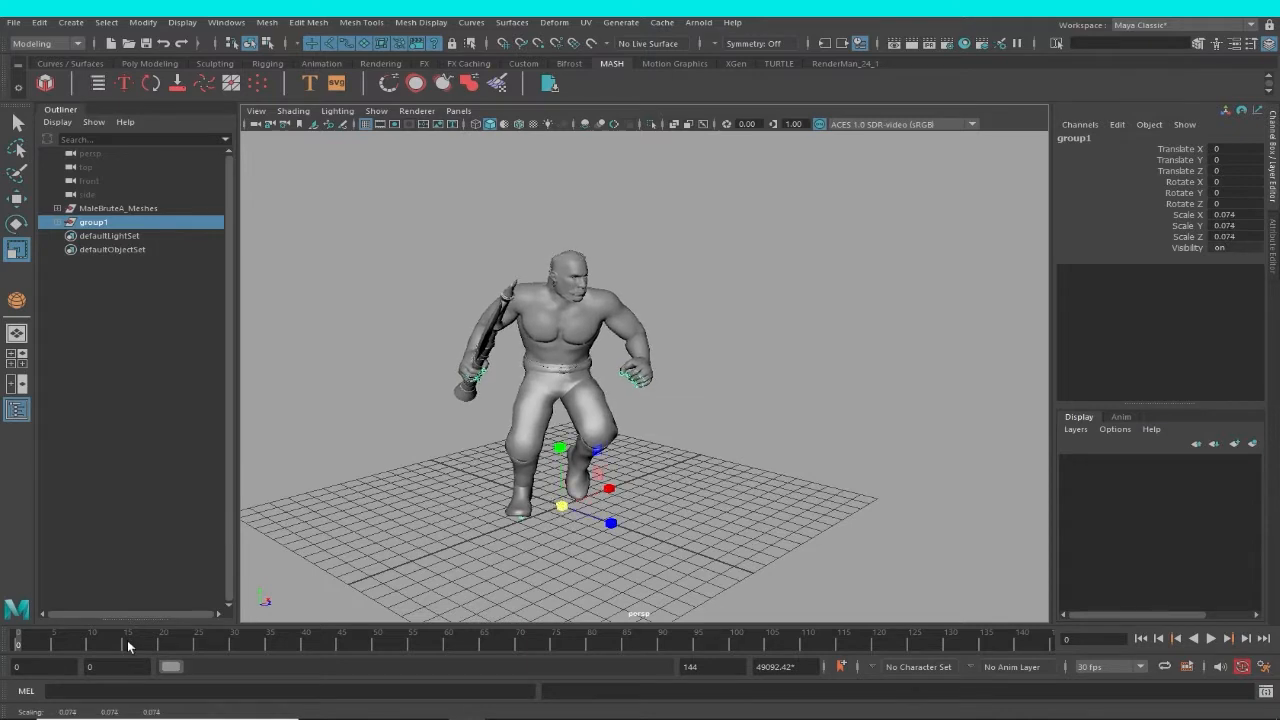
# Play the scaled character's animation from frame 0 and stop at frame 102.
pyautogui.moveTo(26, 644)
pyautogui.mouseDown()
pyautogui.moveTo(391, 667)
pyautogui.moveTo(2, 640)
pyautogui.mouseUp()
pyautogui.keyDown('alt'); pyautogui.moveTo(646, 564); pyautogui.dragTo(555, 524, button='right'); pyautogui.keyUp('alt')
pyautogui.keyDown('alt'); pyautogui.moveTo(555, 524); pyautogui.dragTo(530, 532); pyautogui.keyUp('alt')
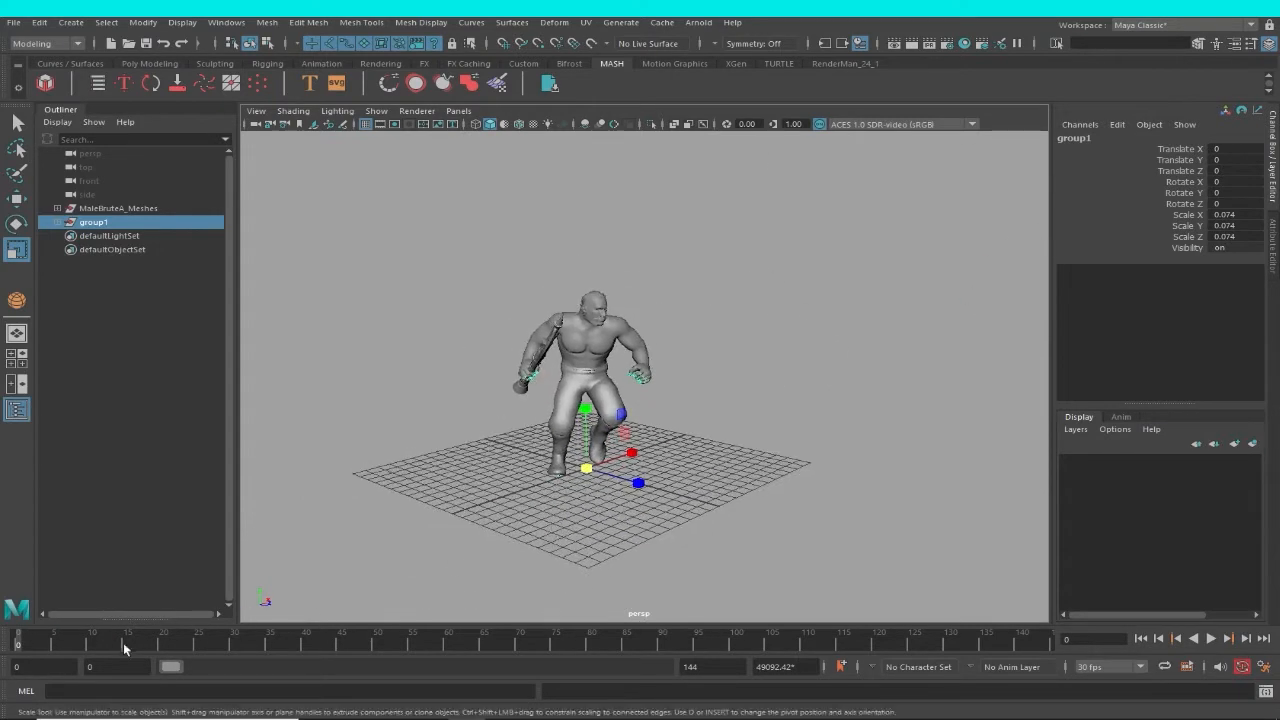
pyautogui.hotkey('alt', 'v')
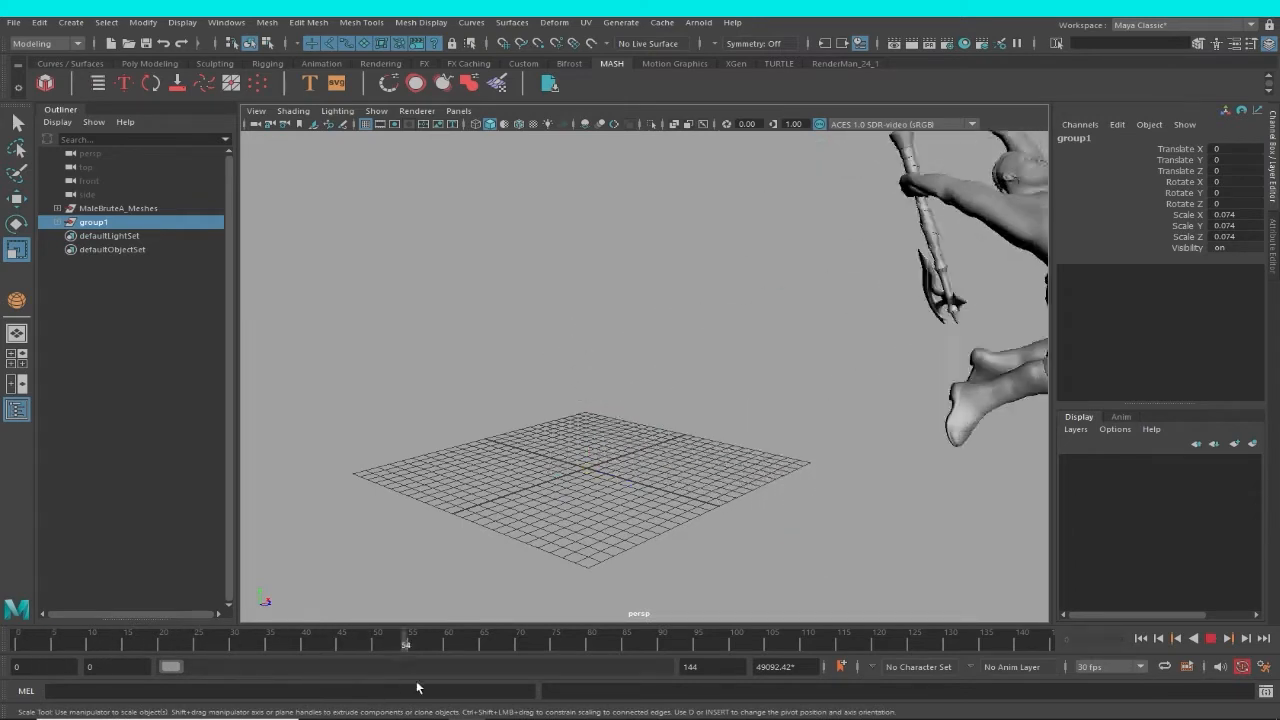
pyautogui.moveTo(757, 642); pyautogui.dragTo(2, 582)
pyautogui.keyDown('alt'); pyautogui.moveTo(690, 530); pyautogui.dragTo(623, 501, button='right'); pyautogui.keyUp('alt')
pyautogui.keyDown('alt'); pyautogui.moveTo(623, 501); pyautogui.dragTo(578, 511, button='middle'); pyautogui.keyUp('alt')
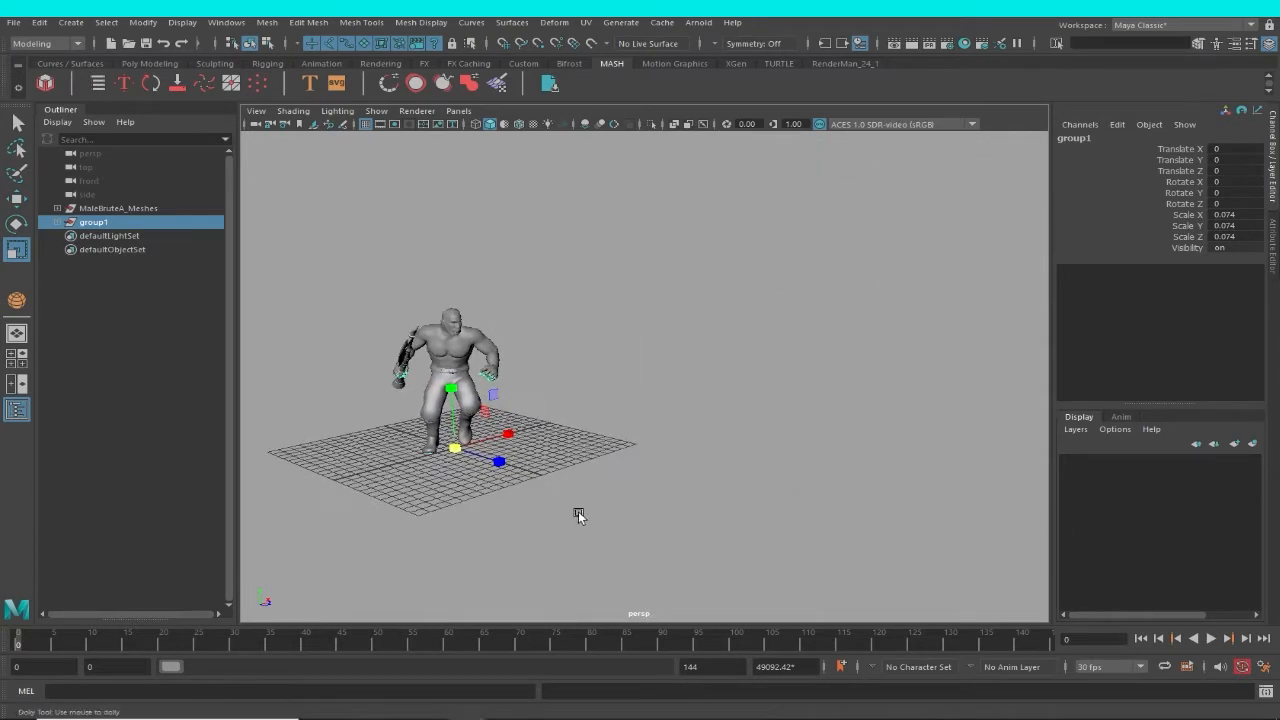
pyautogui.keyDown('alt'); pyautogui.moveTo(578, 511); pyautogui.dragTo(566, 510, button='right'); pyautogui.keyUp('alt')
pyautogui.click(1211, 639)
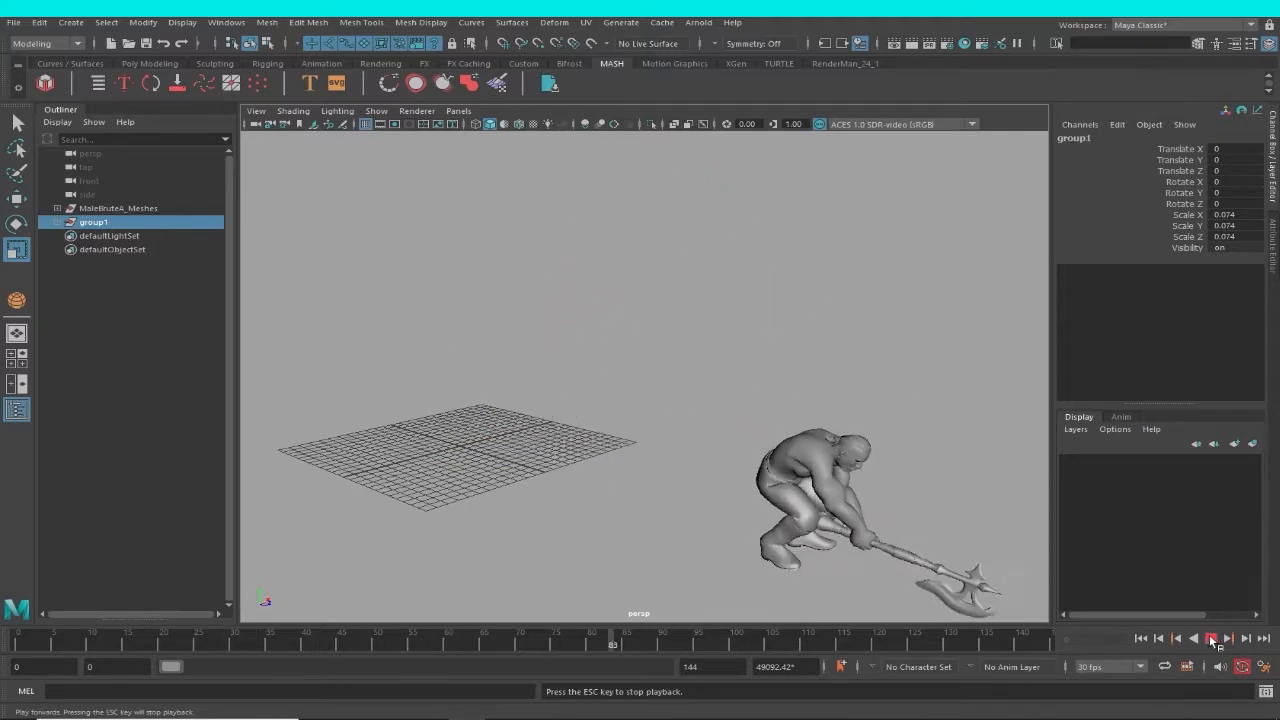
pyautogui.click(1211, 639)
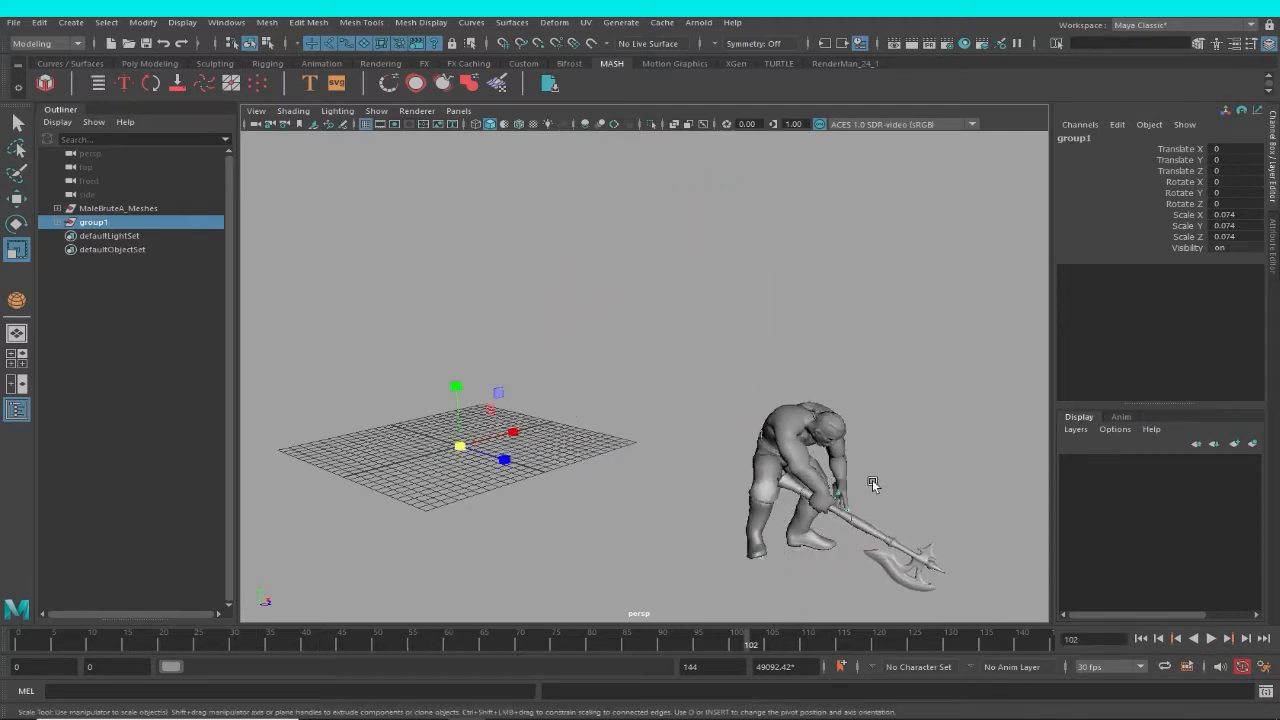
# Examine the character's separate meshes up close at frame 102, selecting the body mesh to check its coverage.
pyautogui.keyDown('alt'); pyautogui.moveTo(872, 482); pyautogui.dragTo(820, 494); pyautogui.keyUp('alt')
pyautogui.keyDown('alt'); pyautogui.moveTo(655, 402); pyautogui.dragTo(807, 467); pyautogui.keyUp('alt')
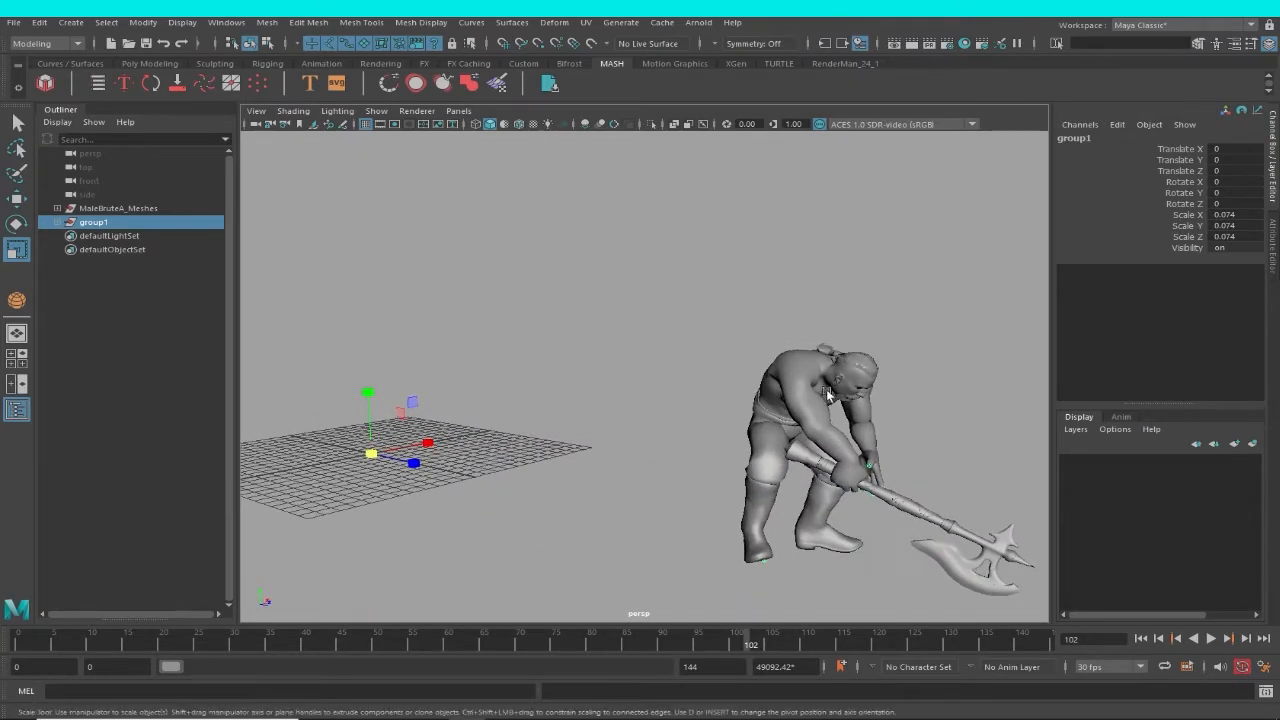
pyautogui.click(808, 370)
pyautogui.keyDown('alt'); pyautogui.moveTo(808, 370); pyautogui.dragTo(815, 496, button='right'); pyautogui.keyUp('alt')
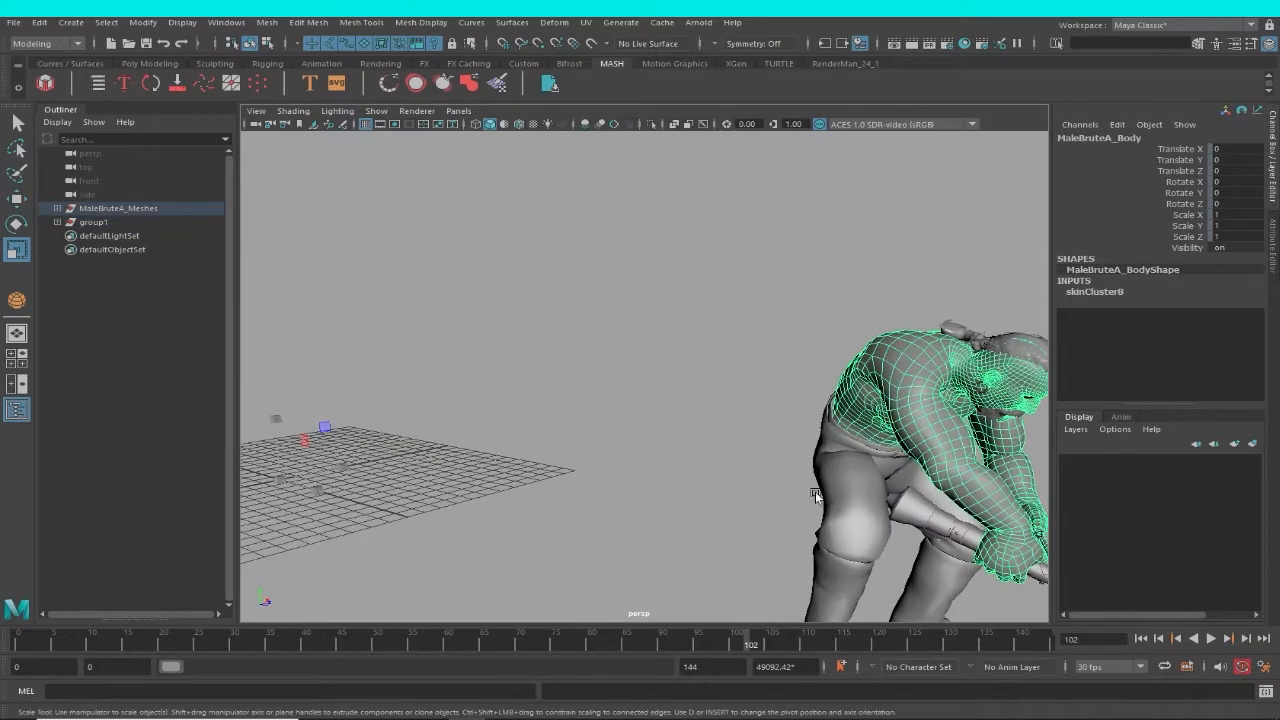
pyautogui.click(821, 446)
pyautogui.keyDown('alt'); pyautogui.moveTo(821, 446); pyautogui.dragTo(672, 420, button='right'); pyautogui.keyUp('alt')
pyautogui.click(732, 371)
pyautogui.keyDown('shift'); pyautogui.click(732, 462); pyautogui.keyUp('shift')
pyautogui.keyDown('alt'); pyautogui.moveTo(672, 420); pyautogui.dragTo(832, 516); pyautogui.keyUp('alt')
pyautogui.click(947, 408)
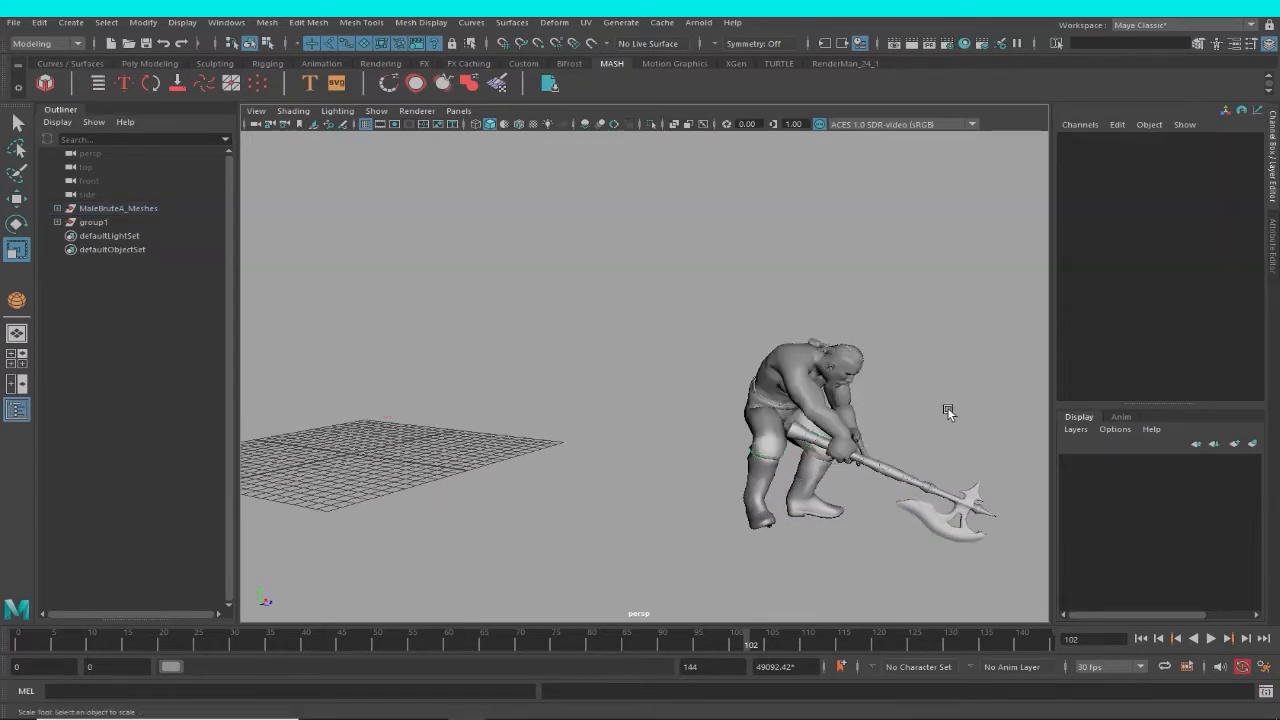
pyautogui.keyDown('alt'); pyautogui.moveTo(840, 387); pyautogui.dragTo(890, 469, button='right'); pyautogui.keyUp('alt')
pyautogui.keyDown('alt'); pyautogui.moveTo(890, 469); pyautogui.dragTo(743, 459, button='middle'); pyautogui.keyUp('alt')
pyautogui.keyDown('alt'); pyautogui.moveTo(743, 457); pyautogui.dragTo(658, 410); pyautogui.keyUp('alt')
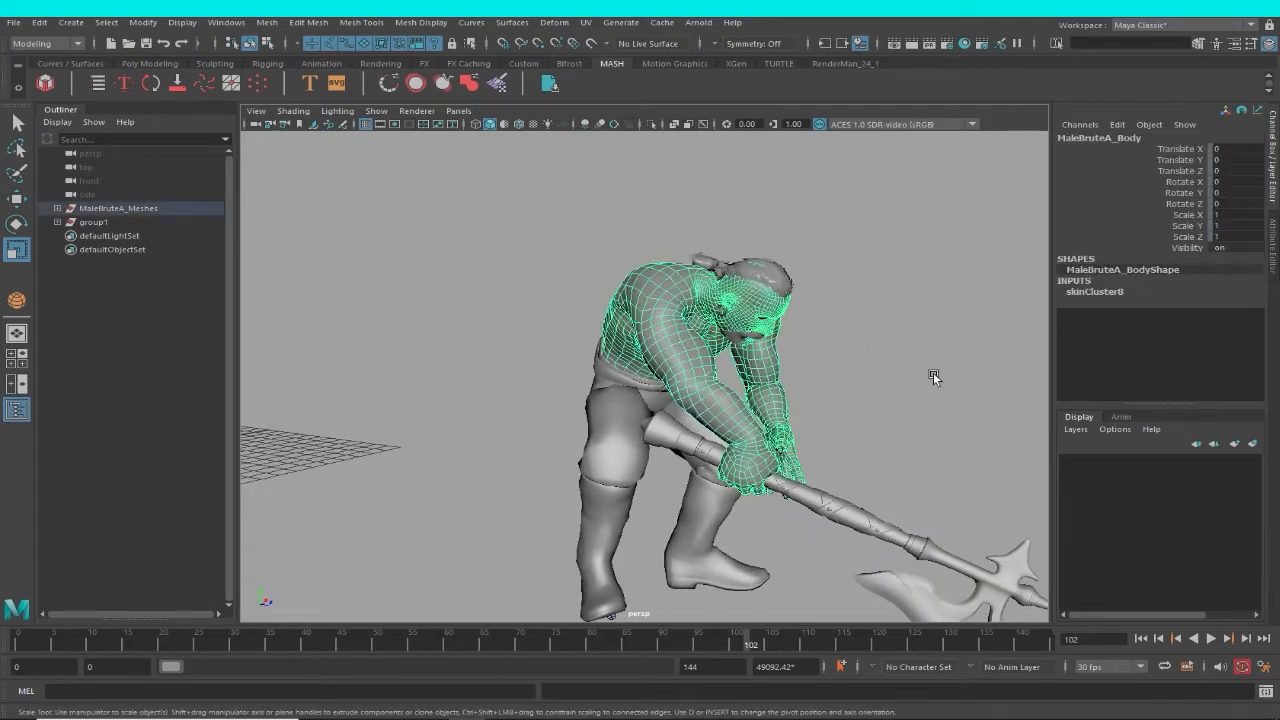
pyautogui.click(838, 355)
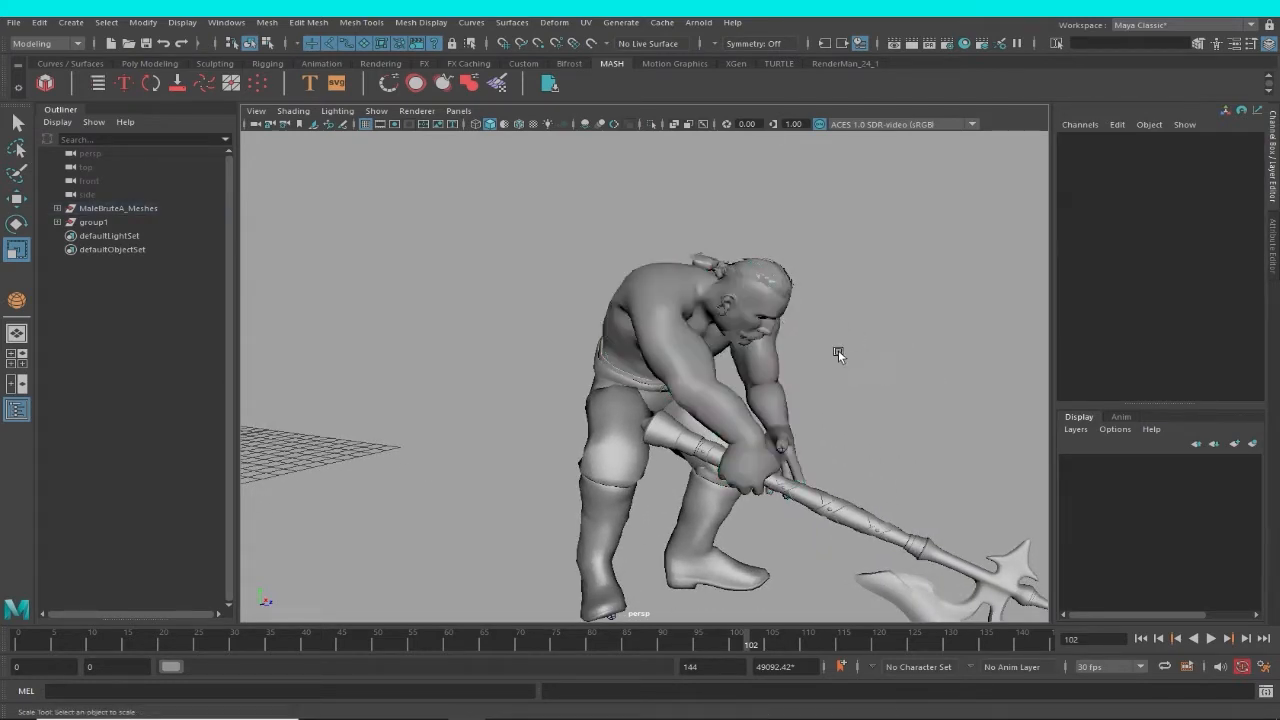
pyautogui.click(640, 285)
pyautogui.keyDown('alt'); pyautogui.moveTo(838, 421); pyautogui.dragTo(700, 372); pyautogui.keyUp('alt')
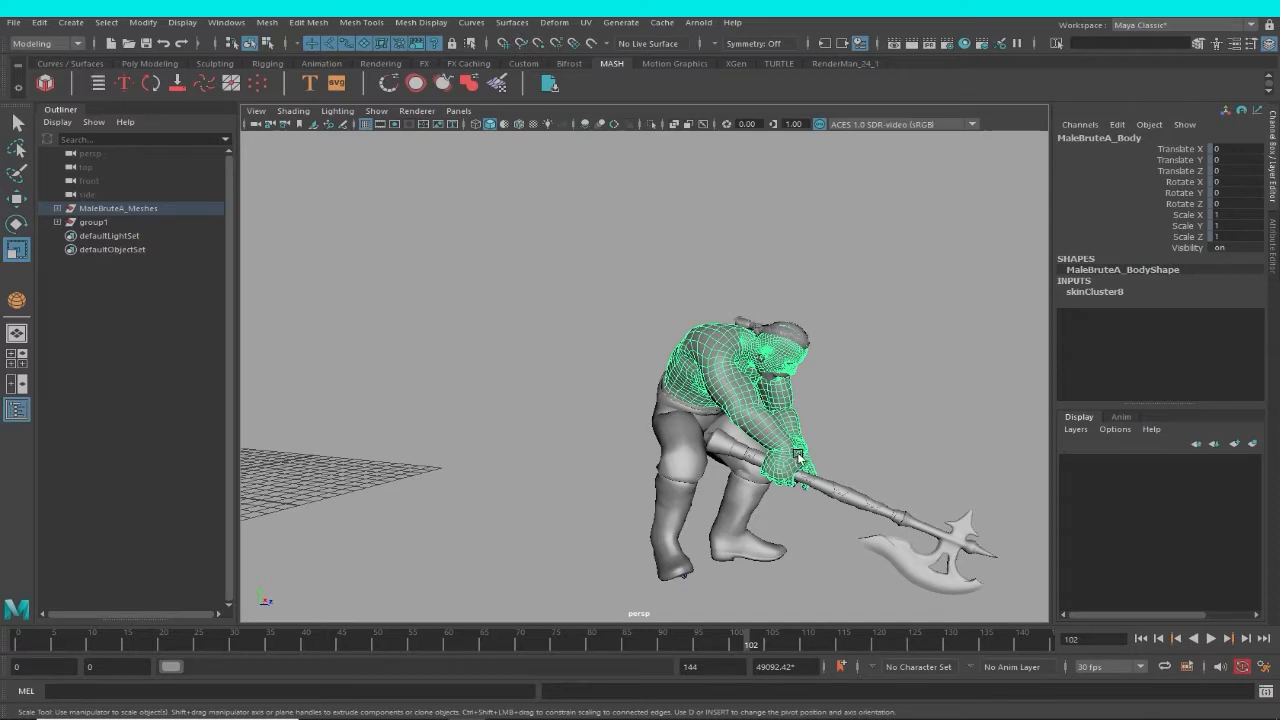
pyautogui.scroll(5, 792, 455)
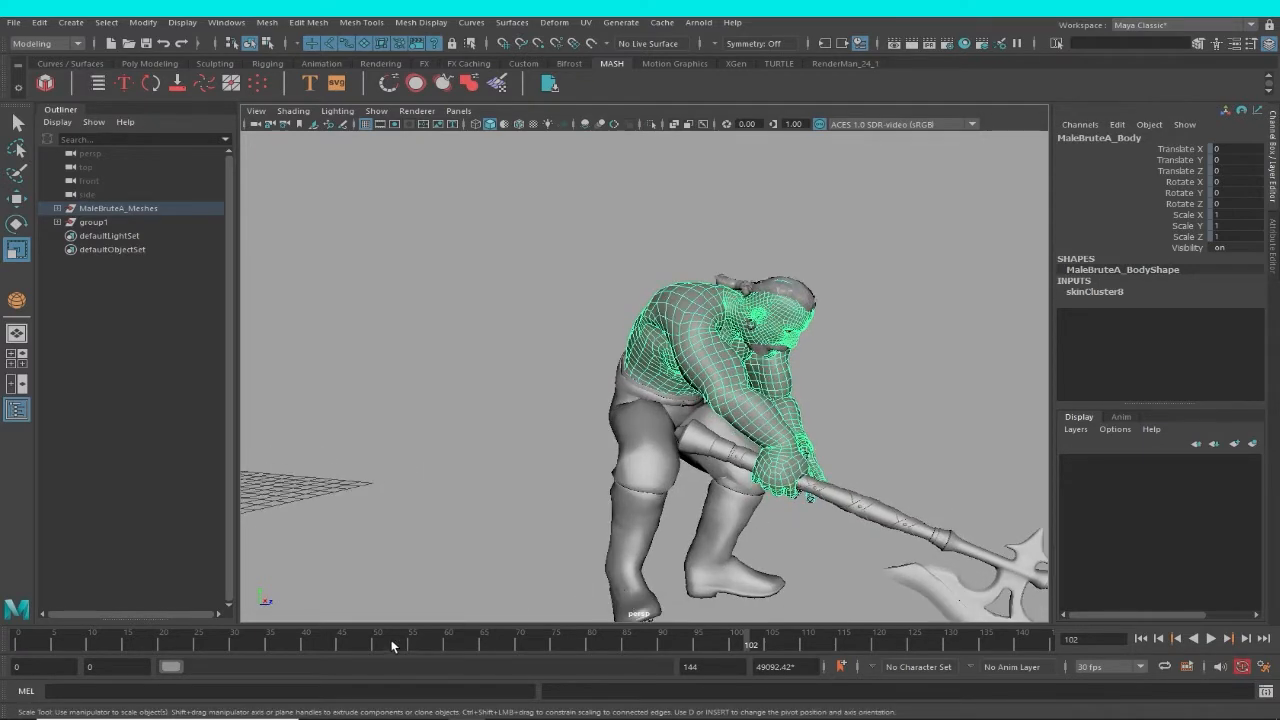
# Inspect the character from the front near the start of the animation, clear the selection and return to frame 0.
pyautogui.moveTo(392, 647); pyautogui.dragTo(54, 588)
pyautogui.keyDown('alt'); pyautogui.moveTo(843, 476); pyautogui.dragTo(975, 480, button='middle'); pyautogui.keyUp('alt')
pyautogui.keyDown('alt'); pyautogui.moveTo(975, 480); pyautogui.dragTo(678, 461); pyautogui.keyUp('alt')
pyautogui.keyDown('alt'); pyautogui.moveTo(678, 461); pyautogui.dragTo(750, 520, button='right'); pyautogui.keyUp('alt')
pyautogui.keyDown('alt'); pyautogui.moveTo(750, 520); pyautogui.dragTo(879, 537, button='middle'); pyautogui.keyUp('alt')
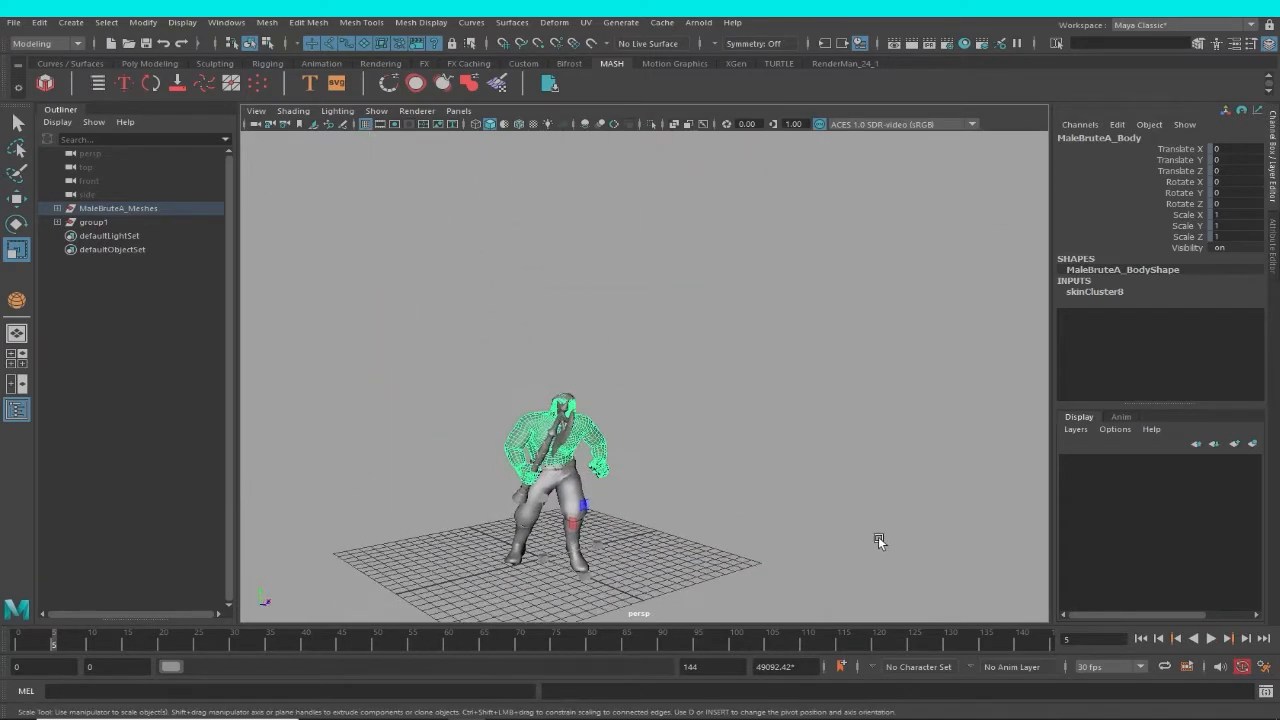
pyautogui.keyDown('alt'); pyautogui.moveTo(878, 536); pyautogui.dragTo(826, 603, button='right'); pyautogui.keyUp('alt')
pyautogui.keyDown('alt'); pyautogui.moveTo(826, 603); pyautogui.dragTo(791, 494, button='middle'); pyautogui.keyUp('alt')
pyautogui.keyDown('alt'); pyautogui.moveTo(791, 494); pyautogui.dragTo(849, 537, button='right'); pyautogui.keyUp('alt')
pyautogui.click(771, 455)
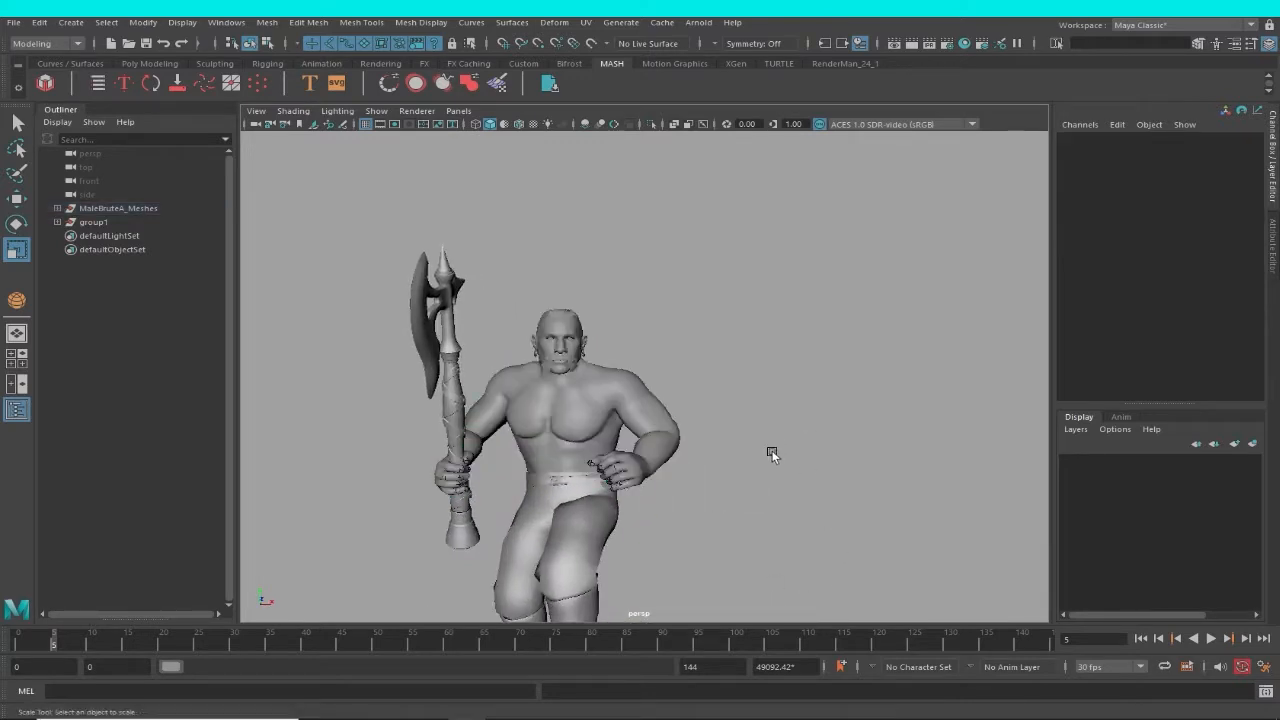
pyautogui.moveTo(61, 643); pyautogui.dragTo(17, 640)
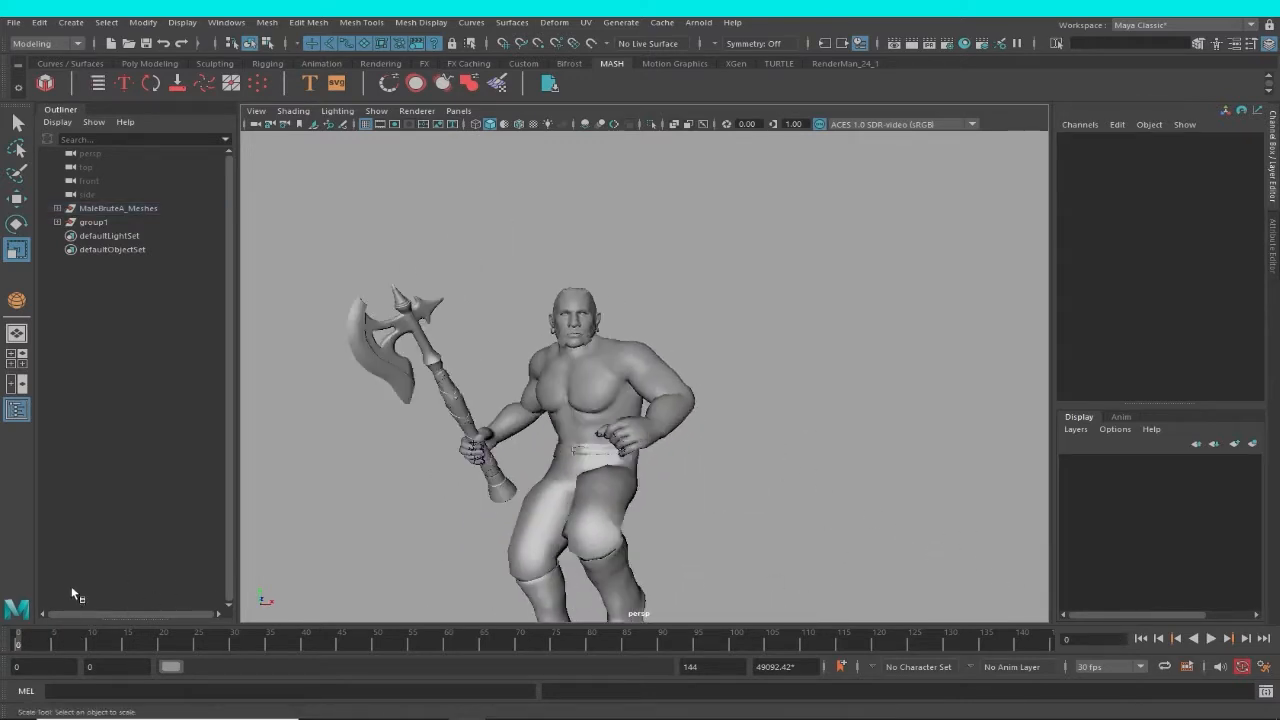
# Extend the timeline's playback range to about frame 6290 and check the character at the first frame.
pyautogui.moveTo(173, 669); pyautogui.dragTo(237, 668)
pyautogui.click(807, 672)
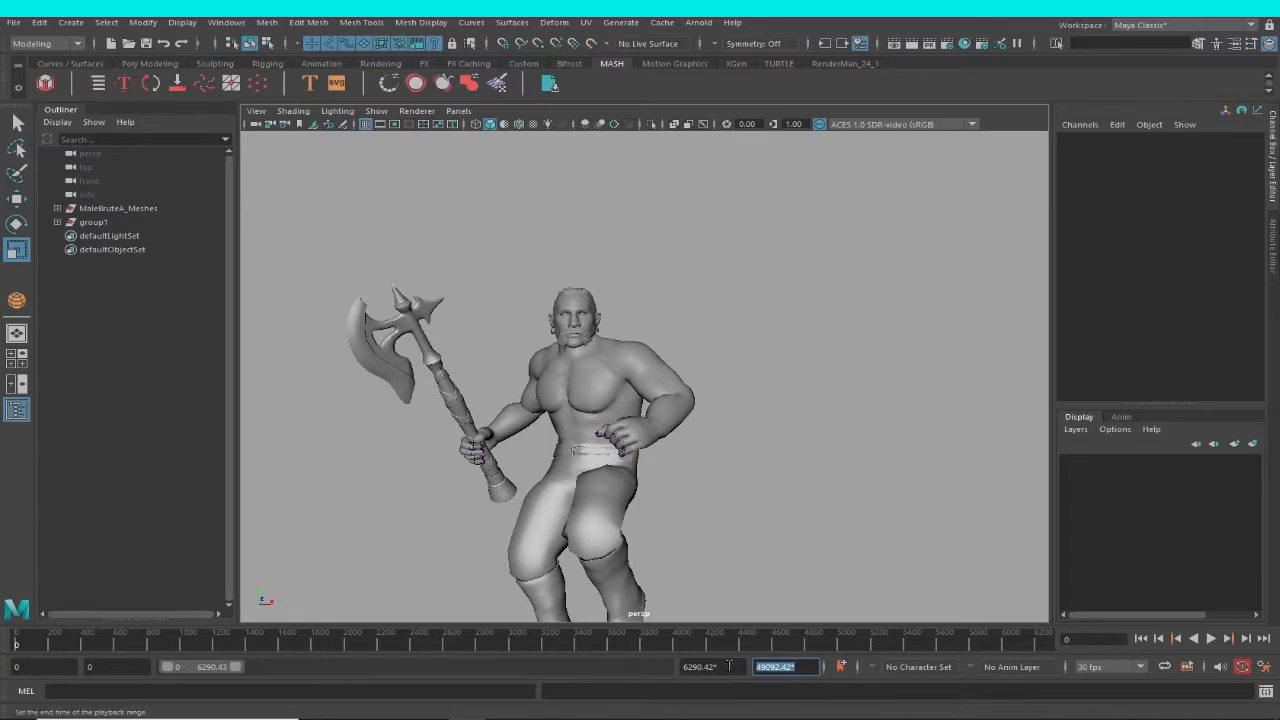
pyautogui.moveTo(740, 668); pyautogui.dragTo(680, 668)
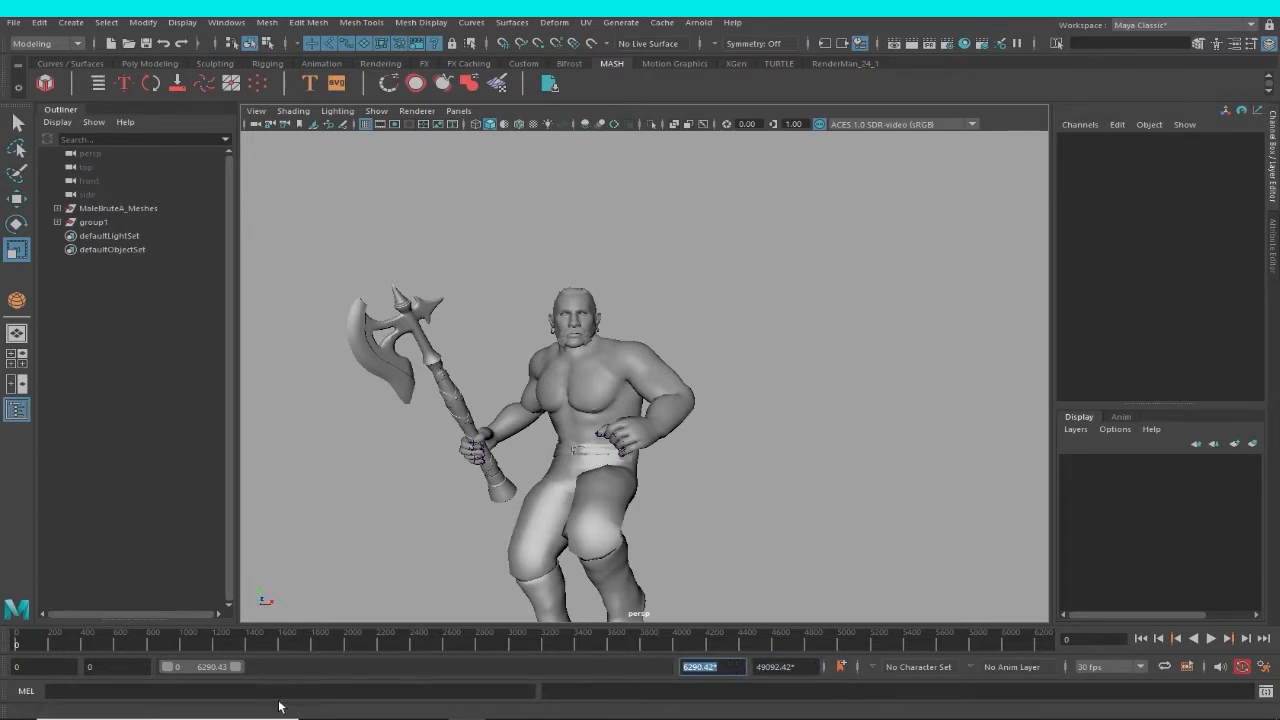
pyautogui.hotkey('alt', 'v')
pyautogui.moveTo(42, 648); pyautogui.dragTo(8, 645)
pyautogui.press('r')
pyautogui.scroll(-3, 590, 487)
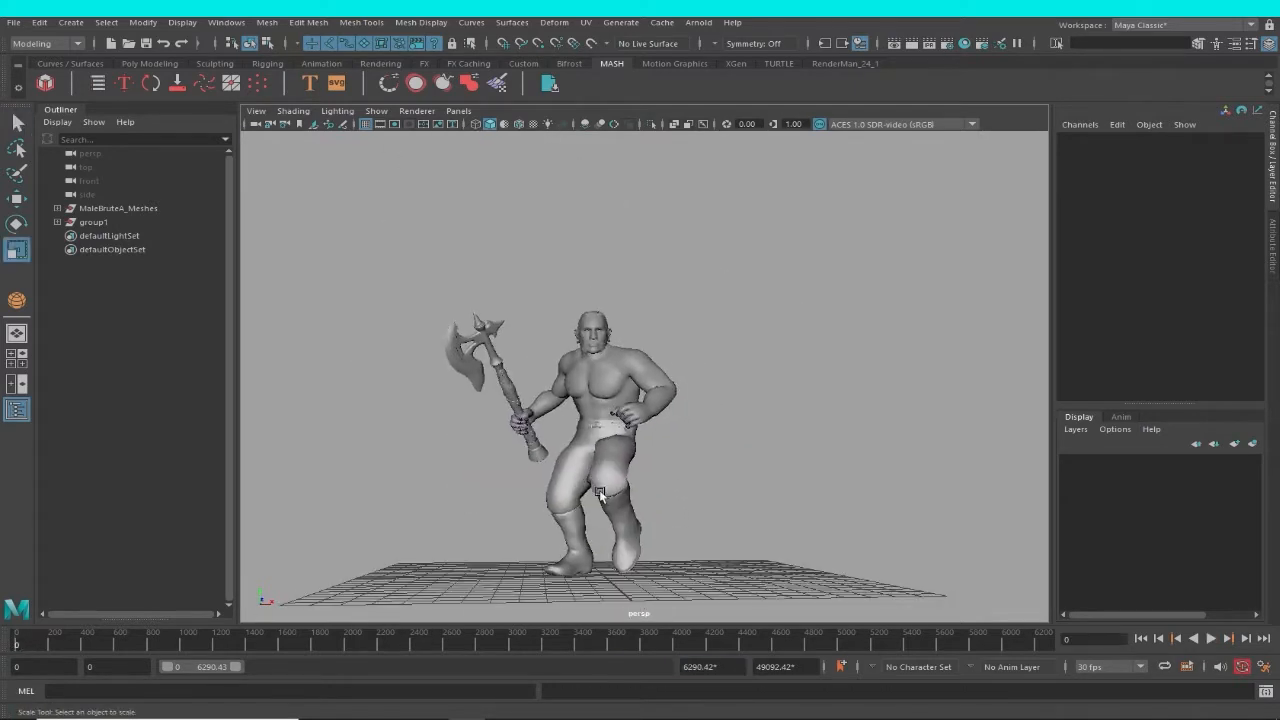
# Set both the playback range end and the animation end to frame 100.
pyautogui.click(726, 668)
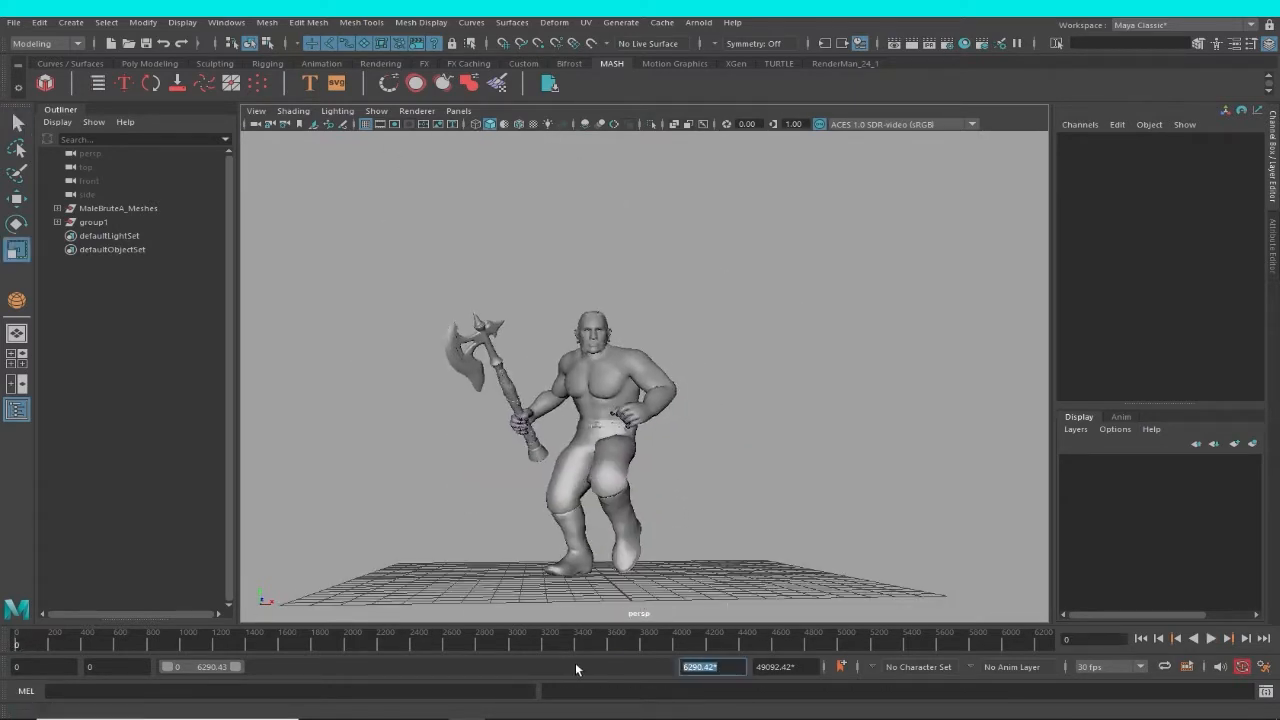
pyautogui.write('100')
pyautogui.press('Return')
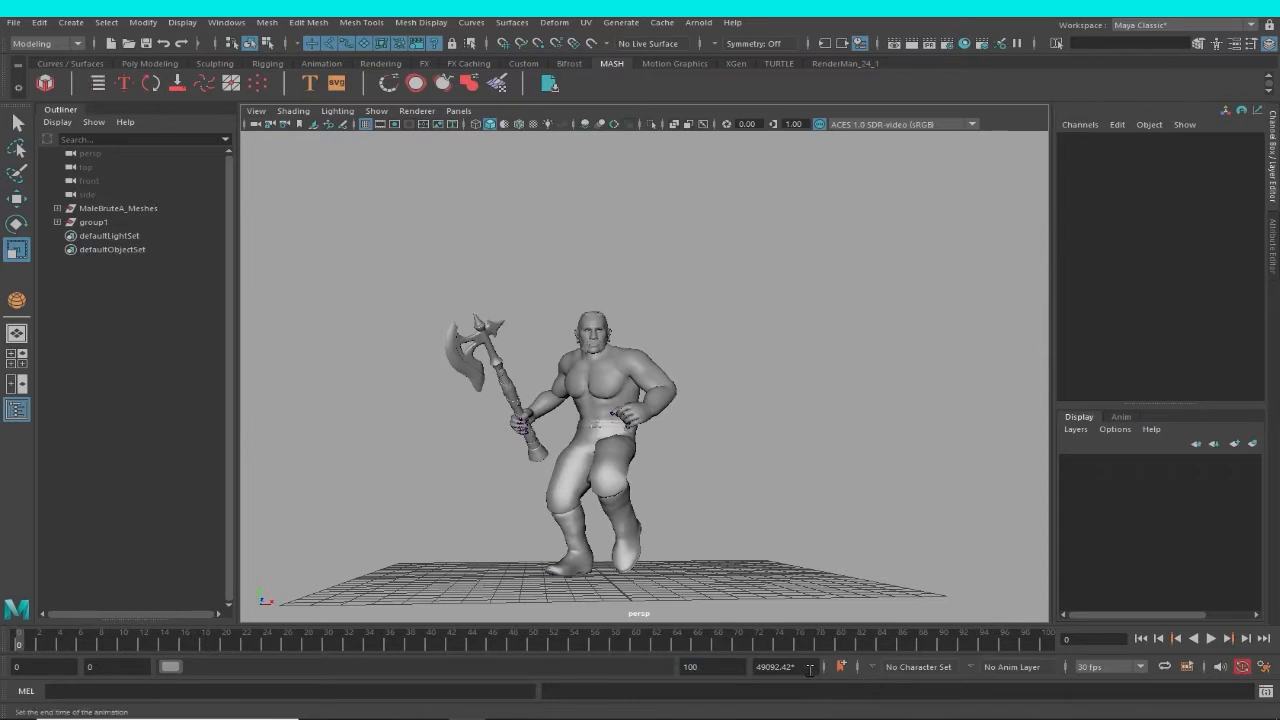
pyautogui.click(806, 667)
pyautogui.write('100')
pyautogui.press('Return')
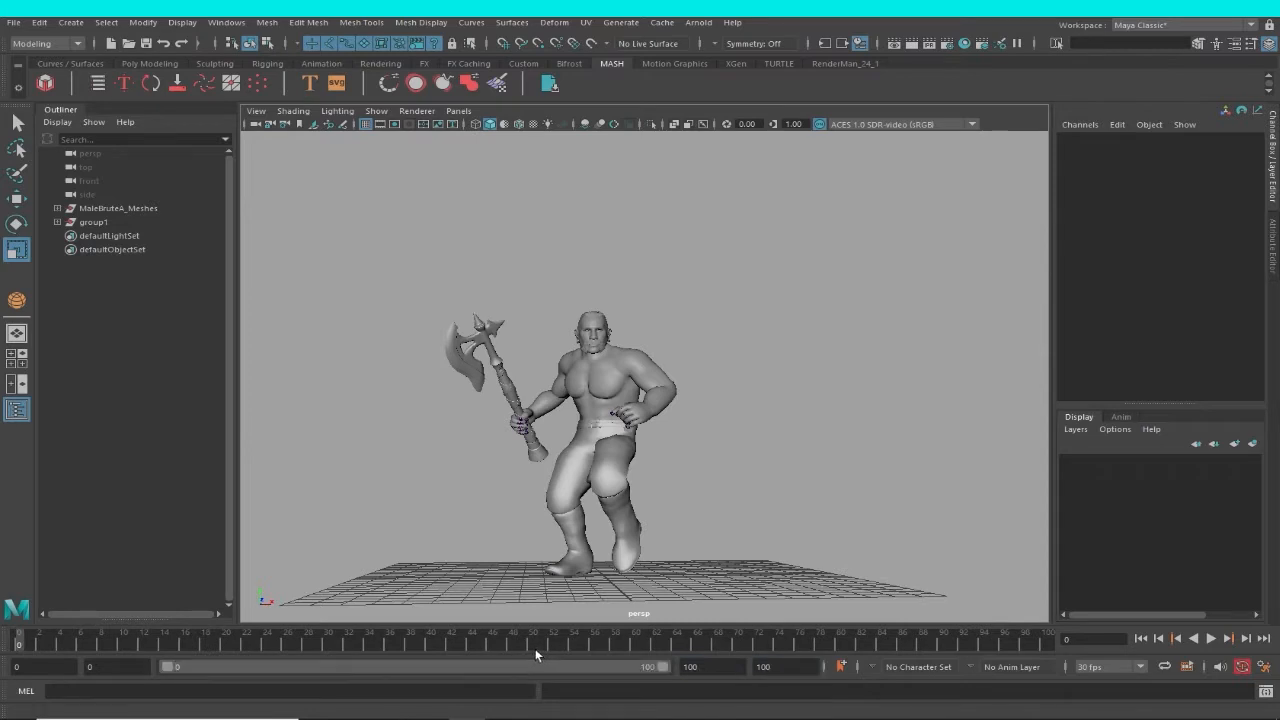
# Play back the shortened animation, scrub to frame 63 and examine the character's distance from the grid.
pyautogui.hotkey('alt', 'v')
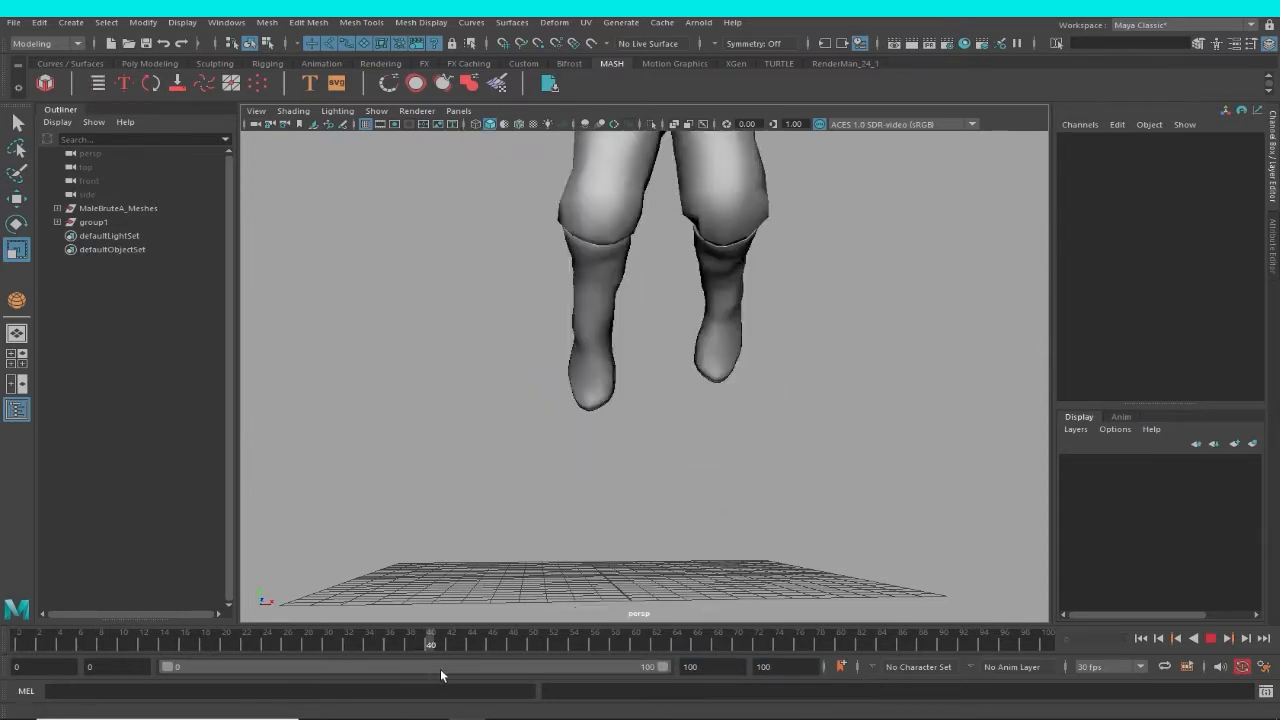
pyautogui.keyDown('alt'); pyautogui.moveTo(641, 398); pyautogui.dragTo(579, 430, button='right'); pyautogui.keyUp('alt')
pyautogui.keyDown('alt'); pyautogui.moveTo(579, 430); pyautogui.dragTo(521, 488, button='middle'); pyautogui.keyUp('alt')
pyautogui.moveTo(426, 646); pyautogui.dragTo(667, 638)
pyautogui.keyDown('alt'); pyautogui.moveTo(580, 432); pyautogui.dragTo(633, 455); pyautogui.keyUp('alt')
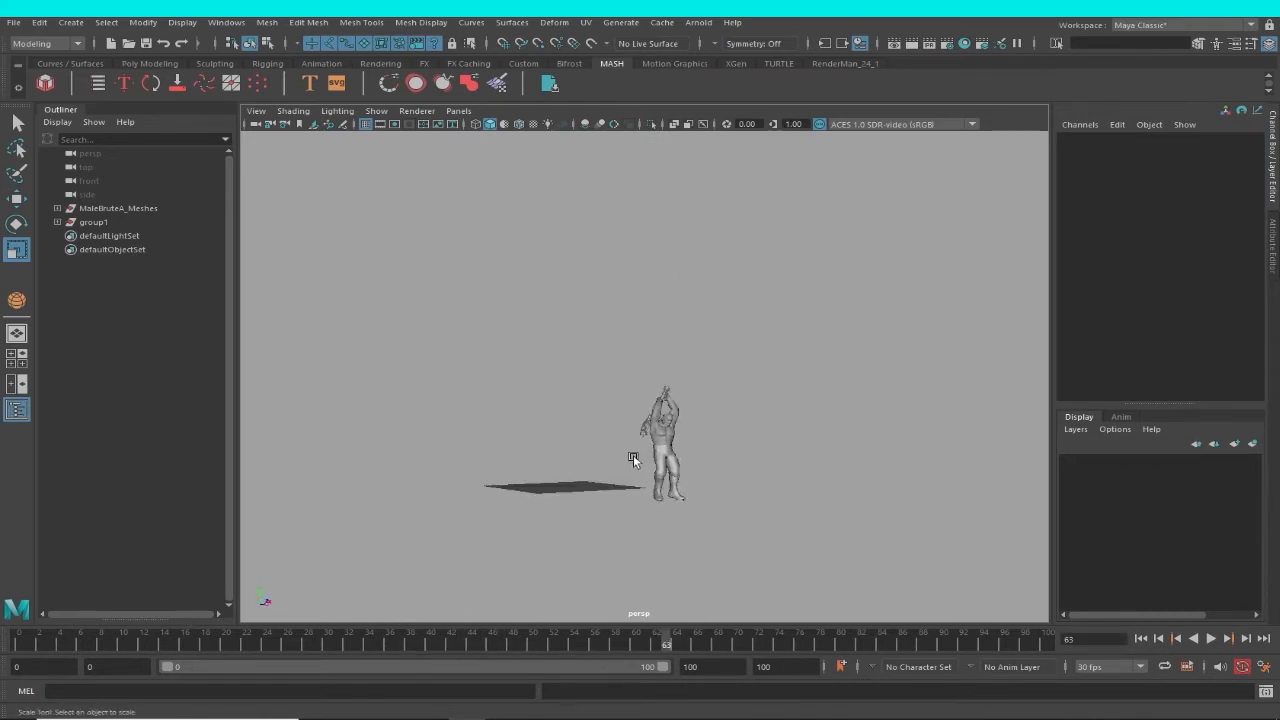
pyautogui.keyDown('alt'); pyautogui.moveTo(633, 455); pyautogui.dragTo(750, 529, button='right'); pyautogui.keyUp('alt')
pyautogui.keyDown('alt'); pyautogui.moveTo(750, 529); pyautogui.dragTo(756, 517, button='middle'); pyautogui.keyUp('alt')
pyautogui.keyDown('alt'); pyautogui.moveTo(756, 517); pyautogui.dragTo(726, 497); pyautogui.keyUp('alt')
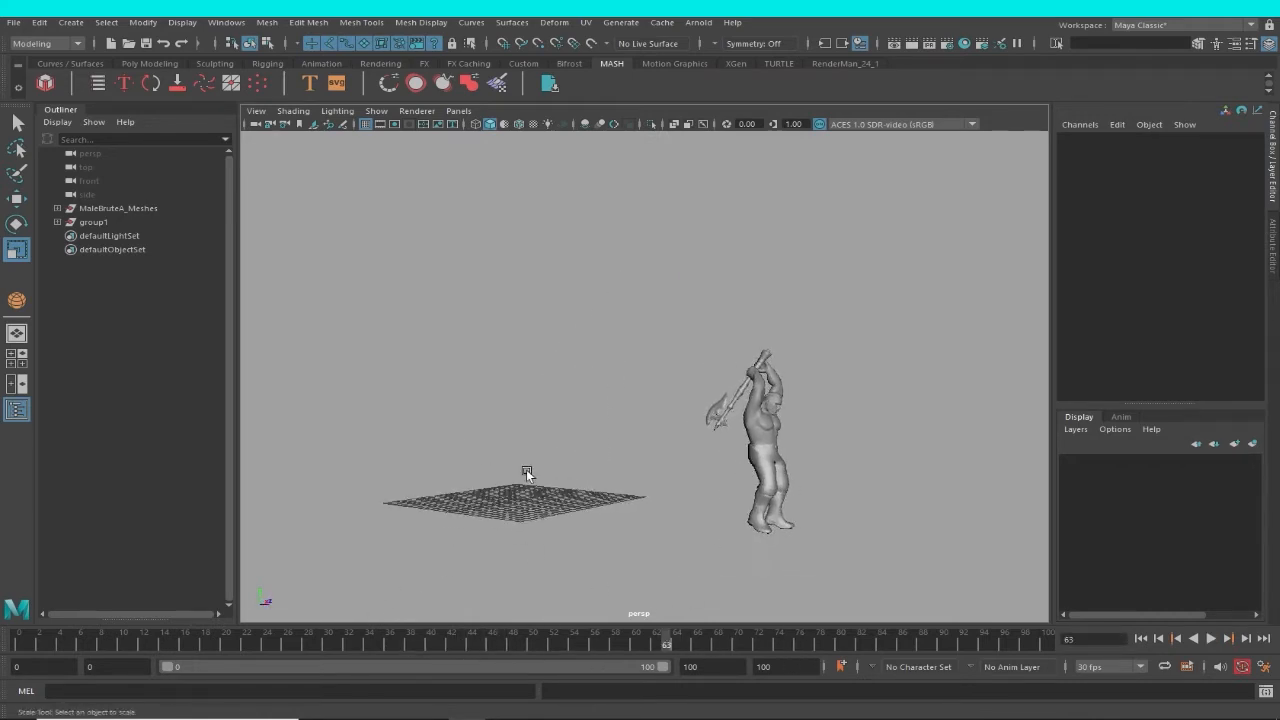
# Create a polygon ground plane about 43.6 by 65.7 units under the character and check it at frame 0.
pyautogui.click(70, 22)
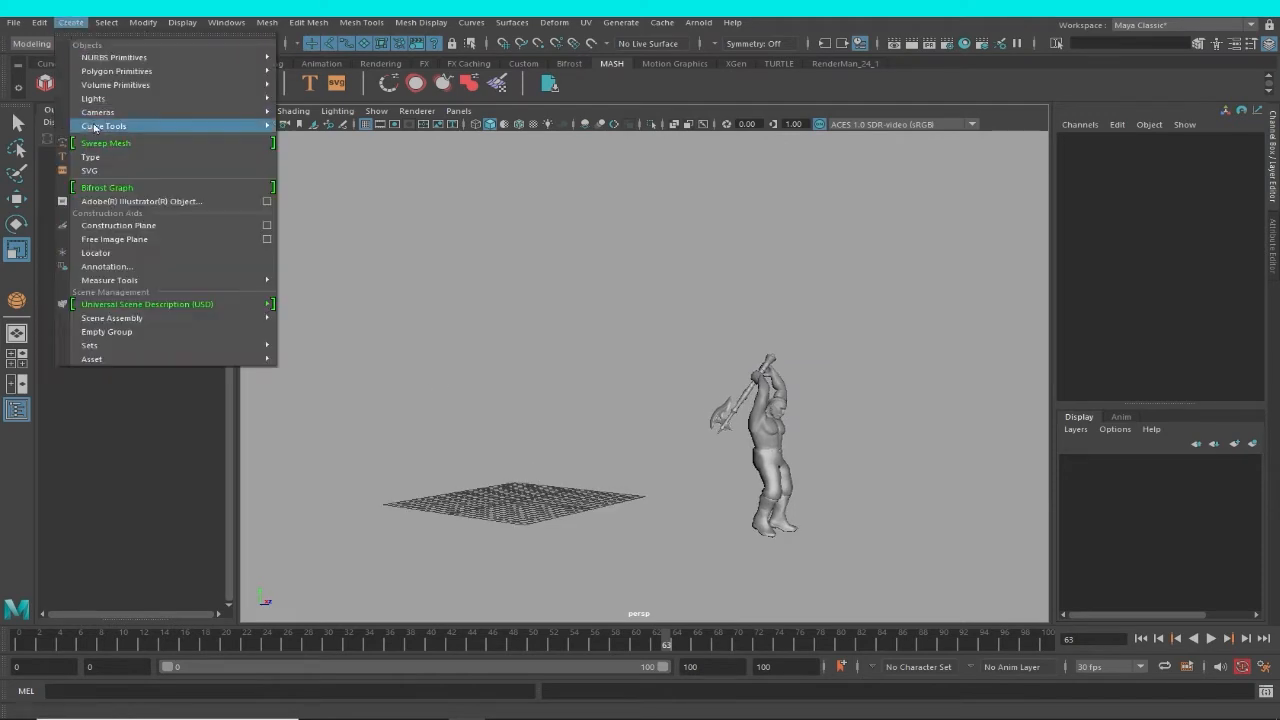
pyautogui.moveTo(120, 71)
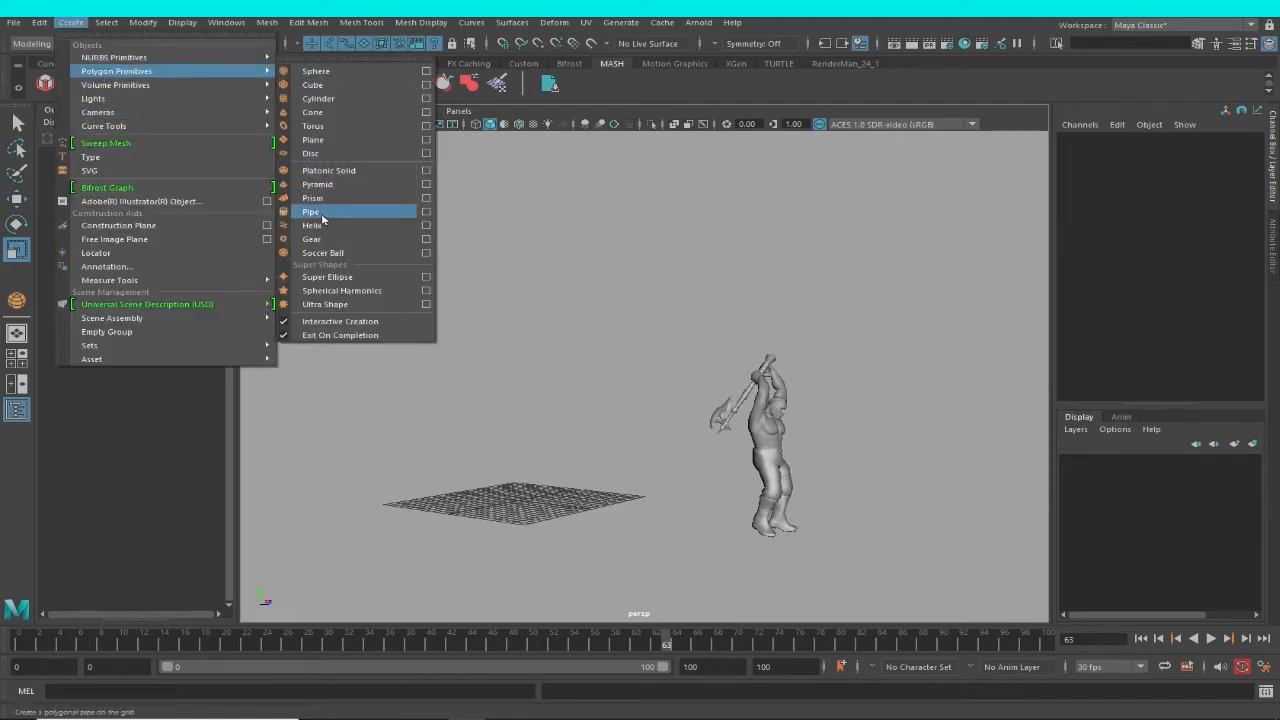
pyautogui.click(325, 140)
pyautogui.keyDown('alt'); pyautogui.moveTo(708, 402); pyautogui.dragTo(668, 442); pyautogui.keyUp('alt')
pyautogui.moveTo(561, 418); pyautogui.dragTo(802, 628)
pyautogui.keyDown('alt'); pyautogui.moveTo(795, 600); pyautogui.dragTo(744, 517); pyautogui.keyUp('alt')
pyautogui.scroll(-2, 744, 515)
pyautogui.moveTo(684, 648); pyautogui.dragTo(150, 520)
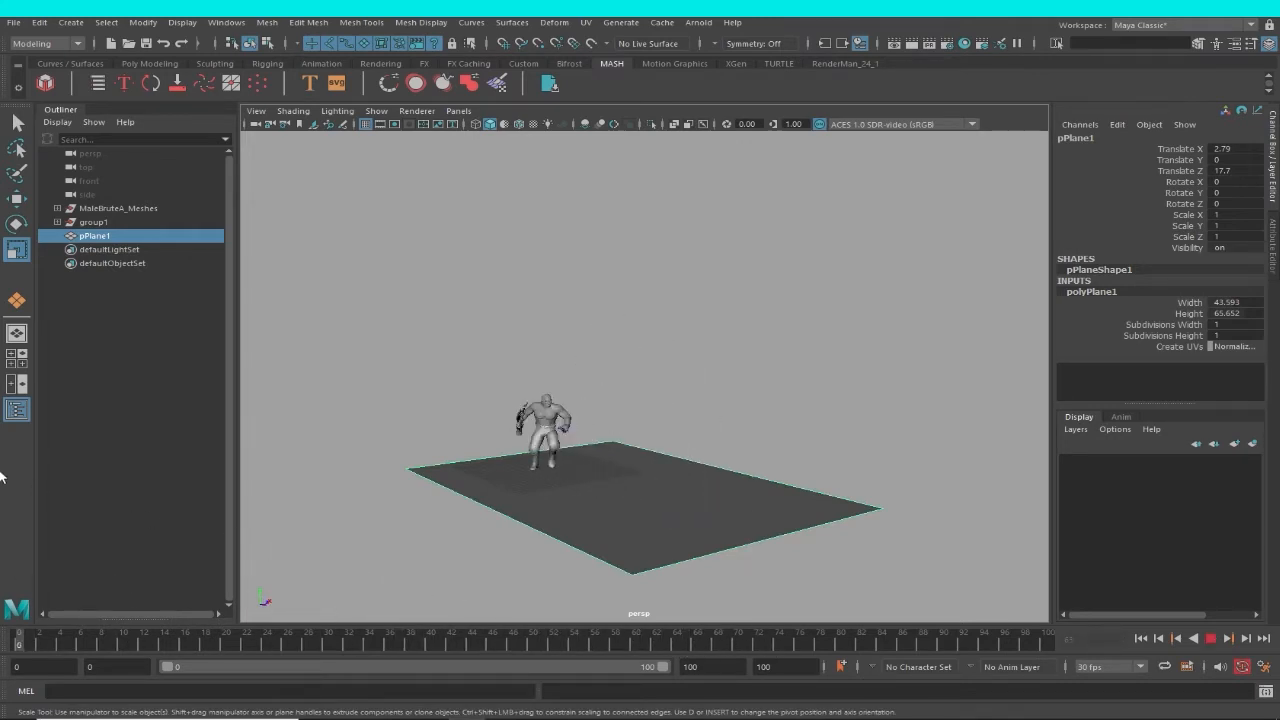
pyautogui.keyDown('alt'); pyautogui.moveTo(495, 332); pyautogui.dragTo(652, 440, button='right'); pyautogui.keyUp('alt')
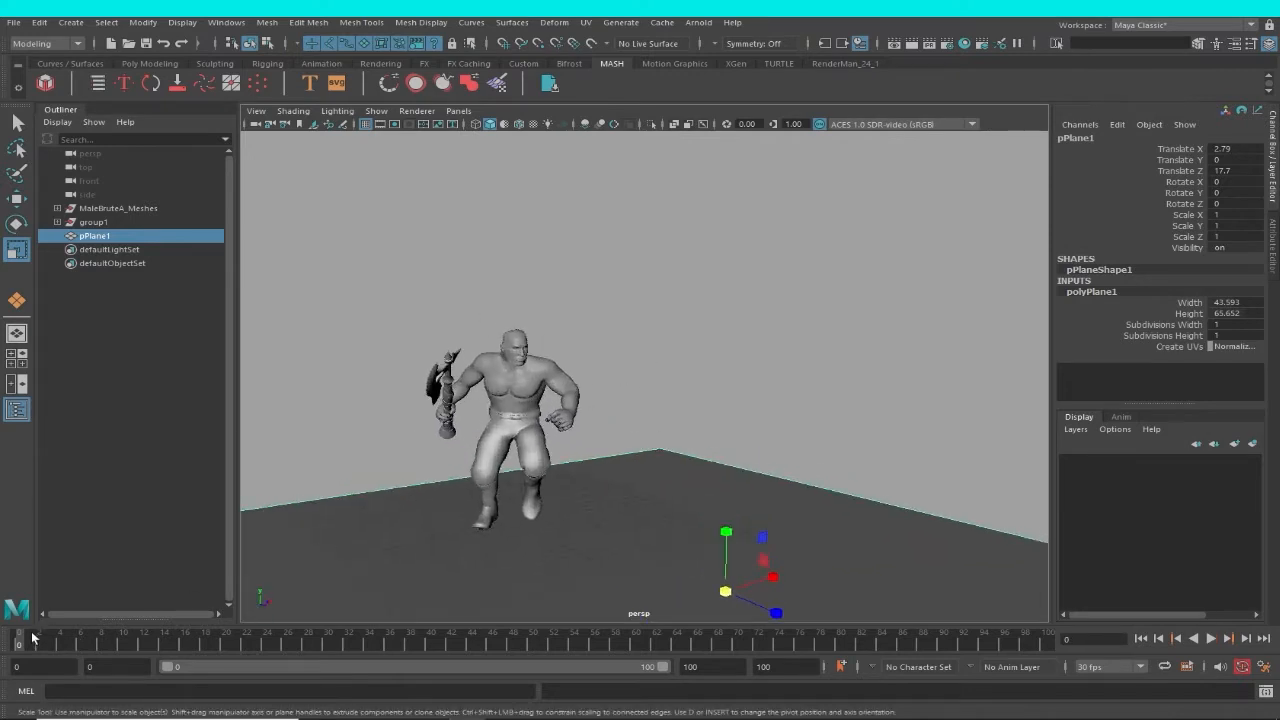
# Set the start of the playback range to frame -100, play back from there and examine the character's pose at that frame.
pyautogui.moveTo(108, 668); pyautogui.dragTo(18, 684)
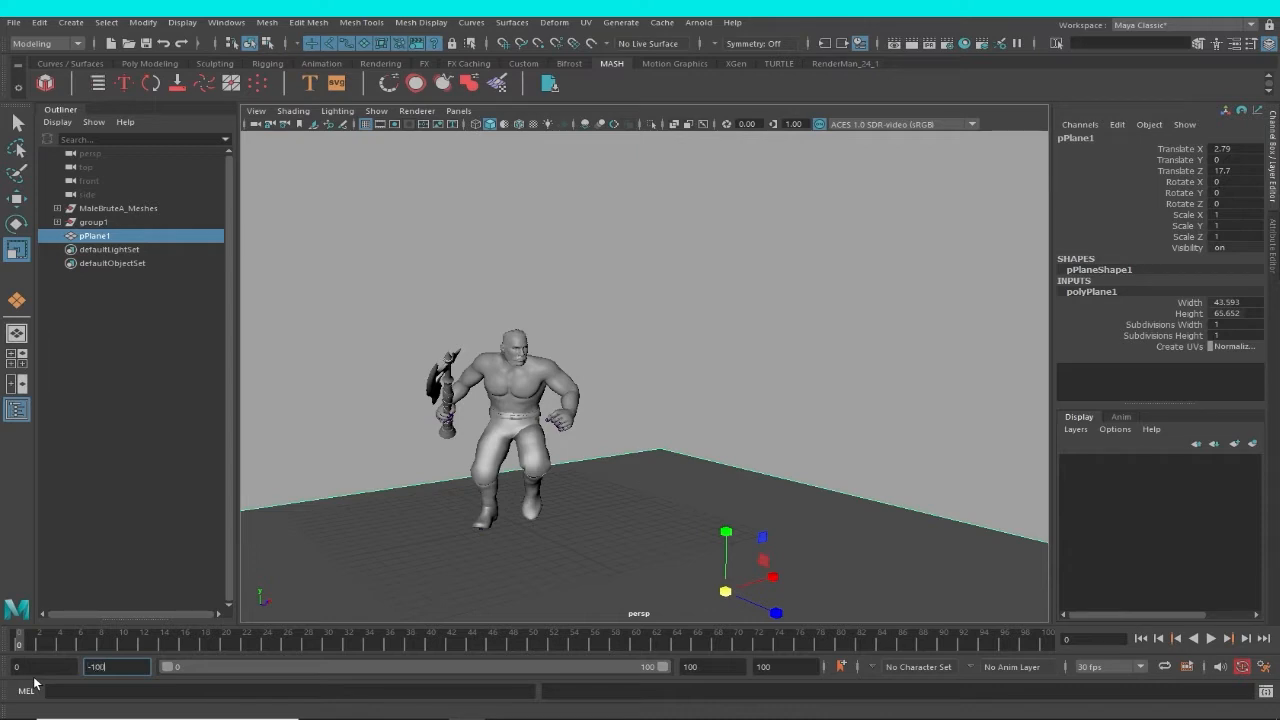
pyautogui.press('Return')
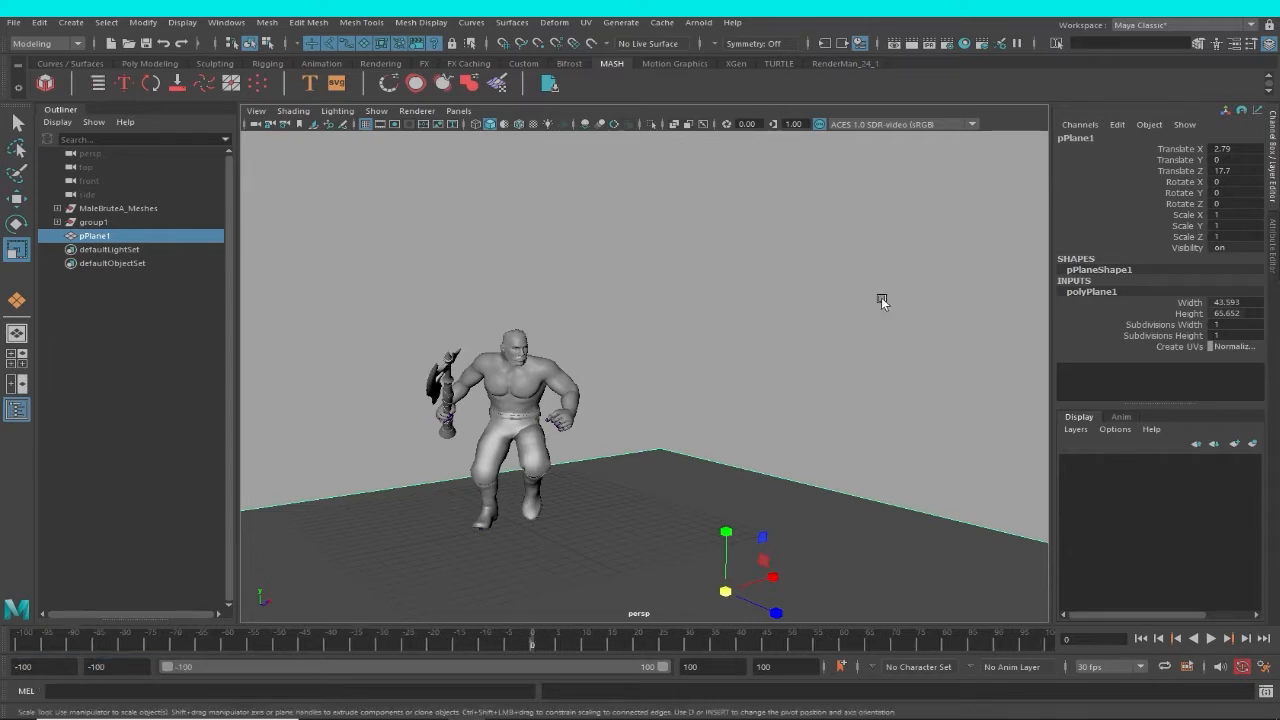
pyautogui.keyDown('alt'); pyautogui.moveTo(652, 352); pyautogui.dragTo(684, 346); pyautogui.keyUp('alt')
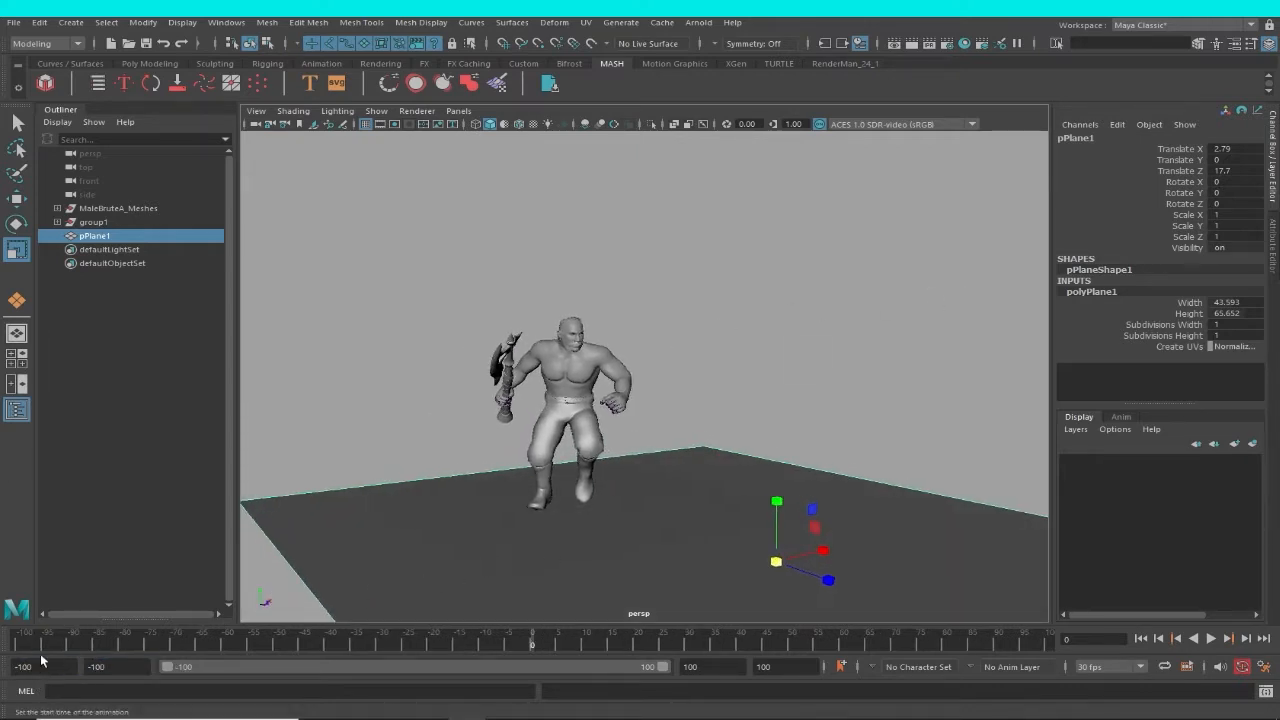
pyautogui.click(8, 647)
pyautogui.hotkey('alt', 'v')
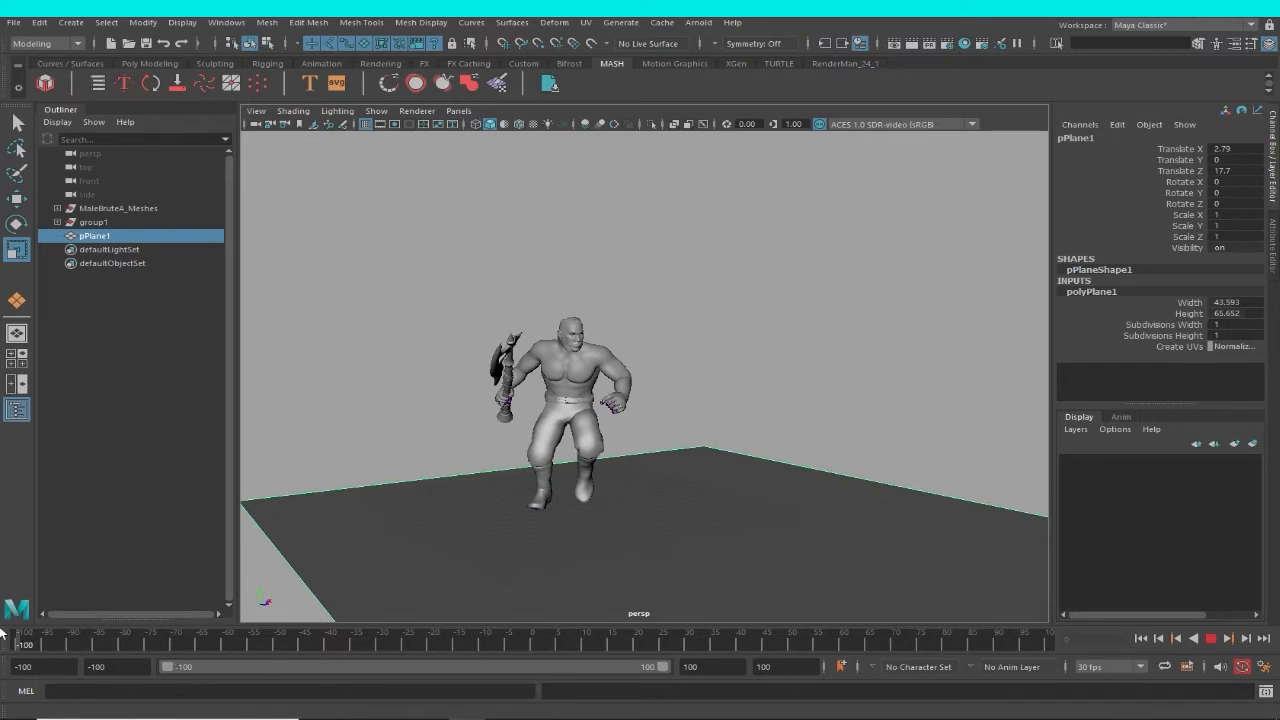
pyautogui.moveTo(1, 632); pyautogui.dragTo(2, 632)
pyautogui.keyDown('alt'); pyautogui.moveTo(797, 242); pyautogui.dragTo(720, 251); pyautogui.keyUp('alt')
pyautogui.keyDown('alt'); pyautogui.moveTo(720, 251); pyautogui.dragTo(858, 351, button='right'); pyautogui.keyUp('alt')
pyautogui.keyDown('alt'); pyautogui.moveTo(752, 336); pyautogui.dragTo(761, 339); pyautogui.keyUp('alt')
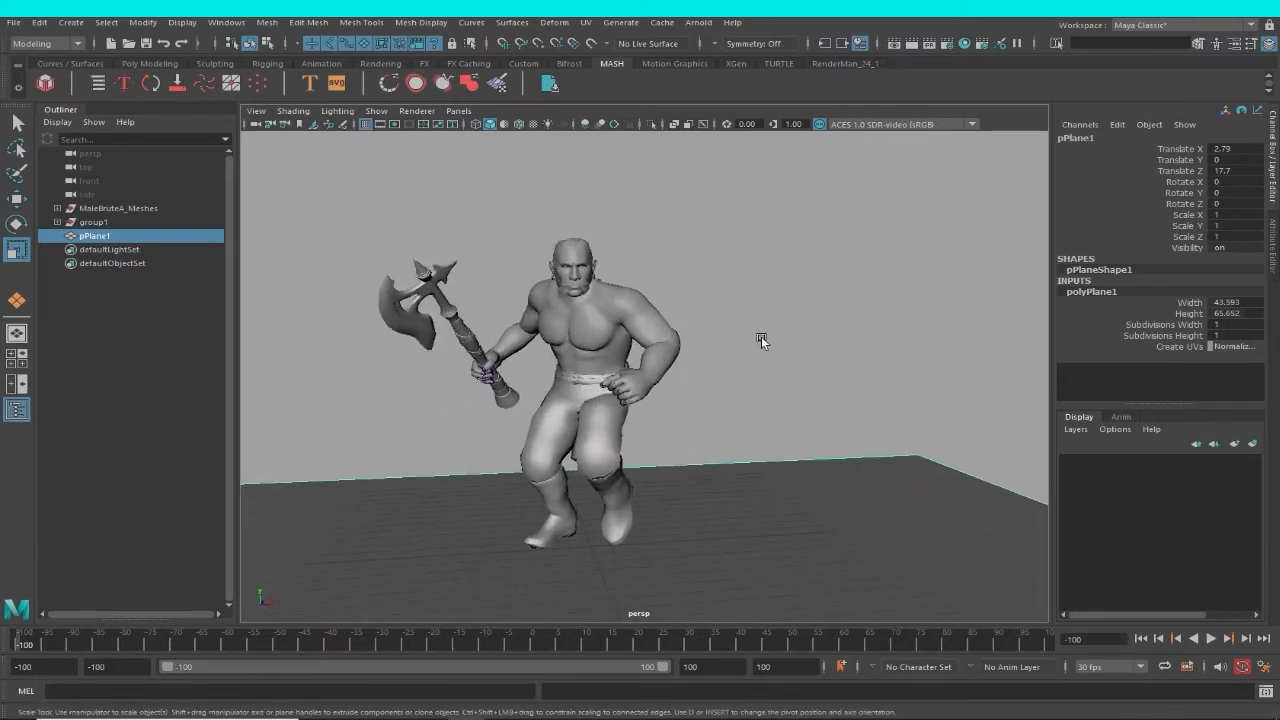
pyautogui.keyDown('alt'); pyautogui.moveTo(759, 355); pyautogui.dragTo(758, 449, button='right'); pyautogui.keyUp('alt')
pyautogui.keyDown('alt'); pyautogui.moveTo(758, 449); pyautogui.dragTo(738, 398); pyautogui.keyUp('alt')
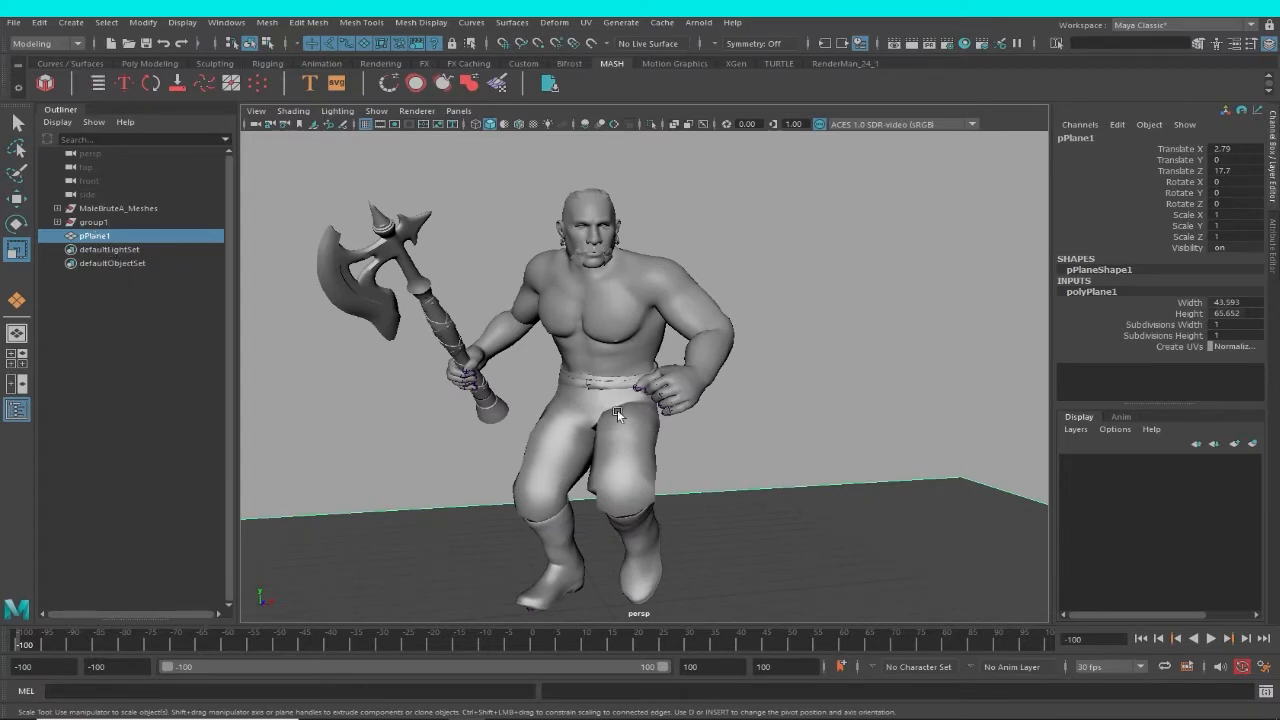
# Show the scene in wireframe and select the character's hips joint with its complete joint hierarchy.
pyautogui.keyDown('alt'); pyautogui.moveTo(617, 413); pyautogui.dragTo(654, 417, button='right'); pyautogui.keyUp('alt')
pyautogui.press('4')
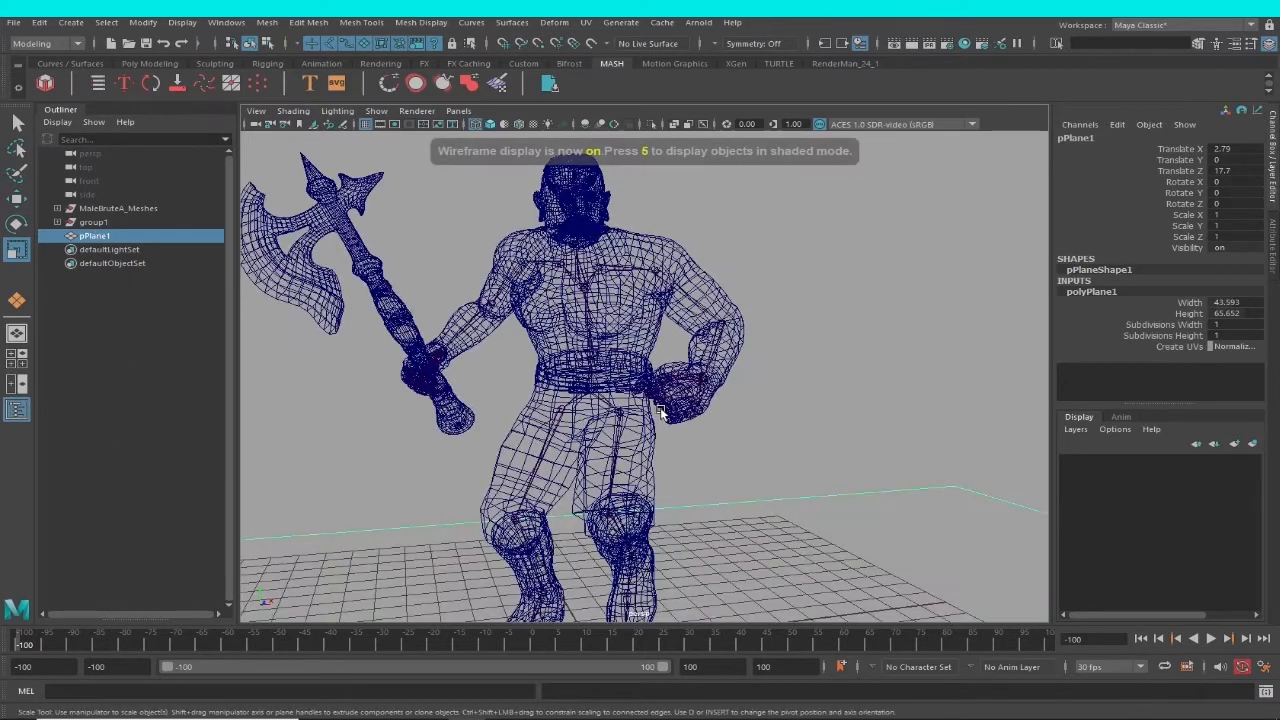
pyautogui.keyDown('alt'); pyautogui.moveTo(548, 368); pyautogui.dragTo(570, 402, button='right'); pyautogui.keyUp('alt')
pyautogui.click(570, 400)
pyautogui.press('f')
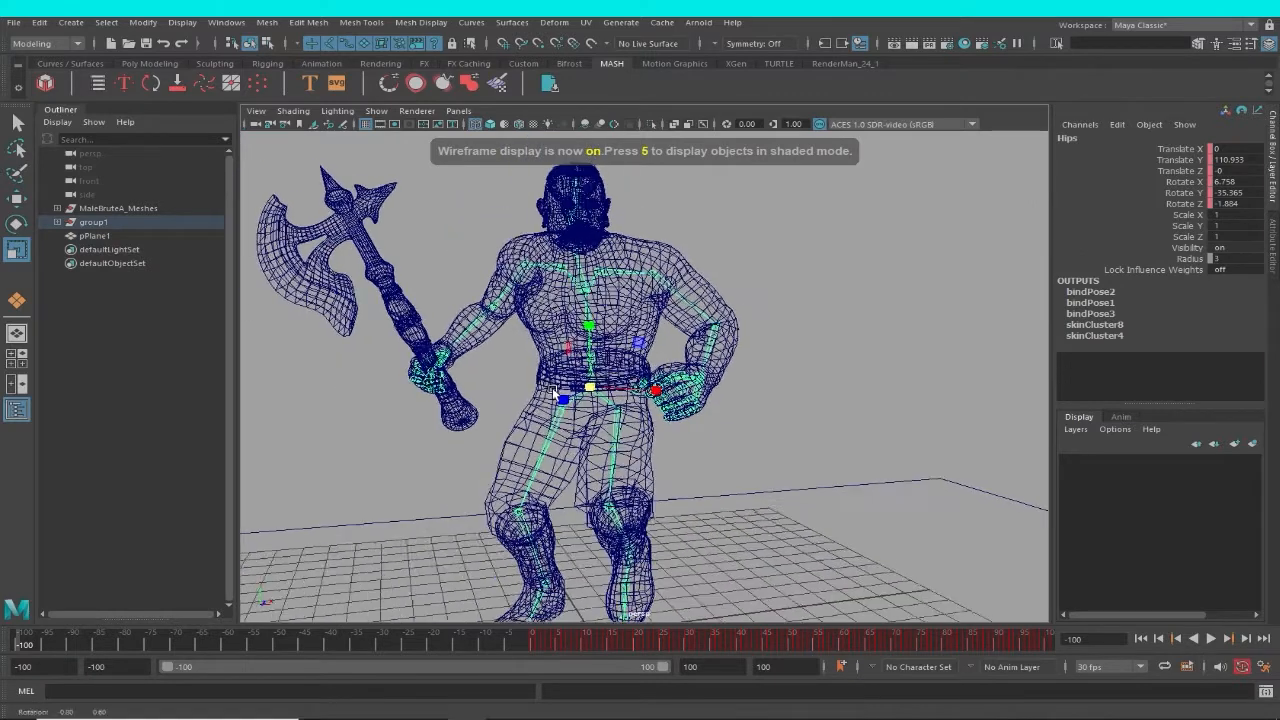
pyautogui.keyDown('alt'); pyautogui.moveTo(593, 441); pyautogui.dragTo(643, 414); pyautogui.keyUp('alt')
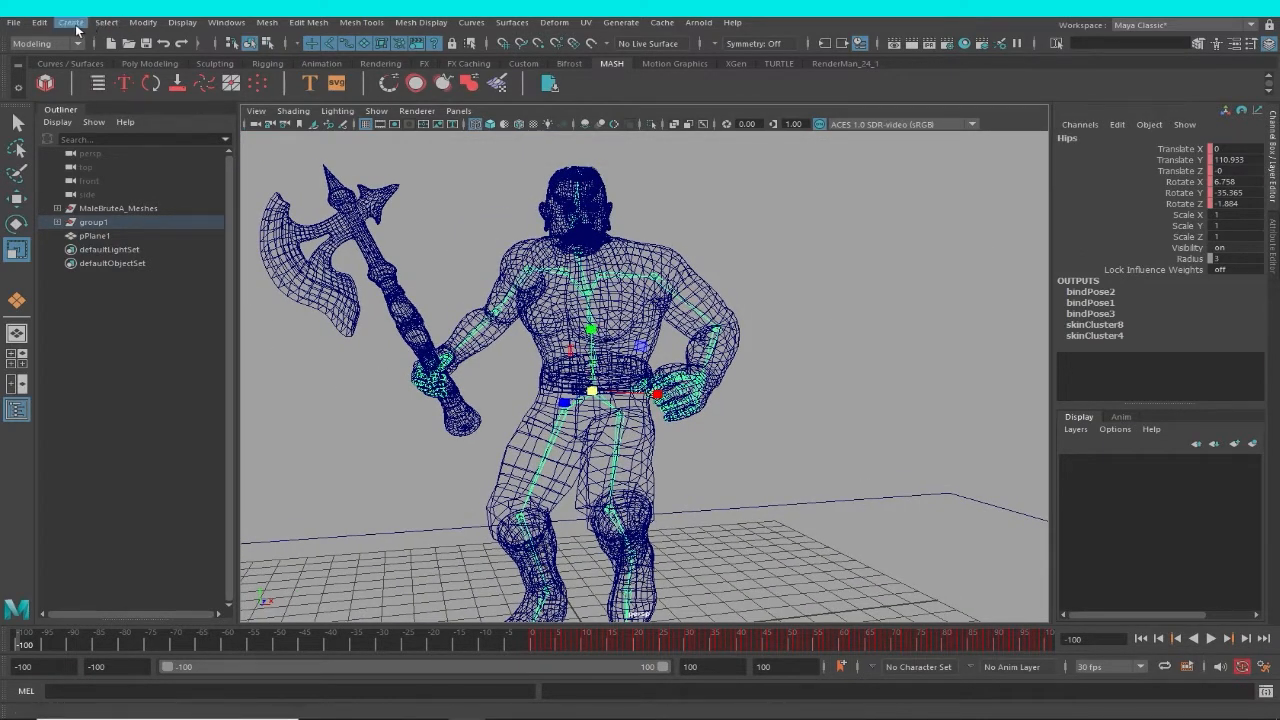
pyautogui.click(108, 24)
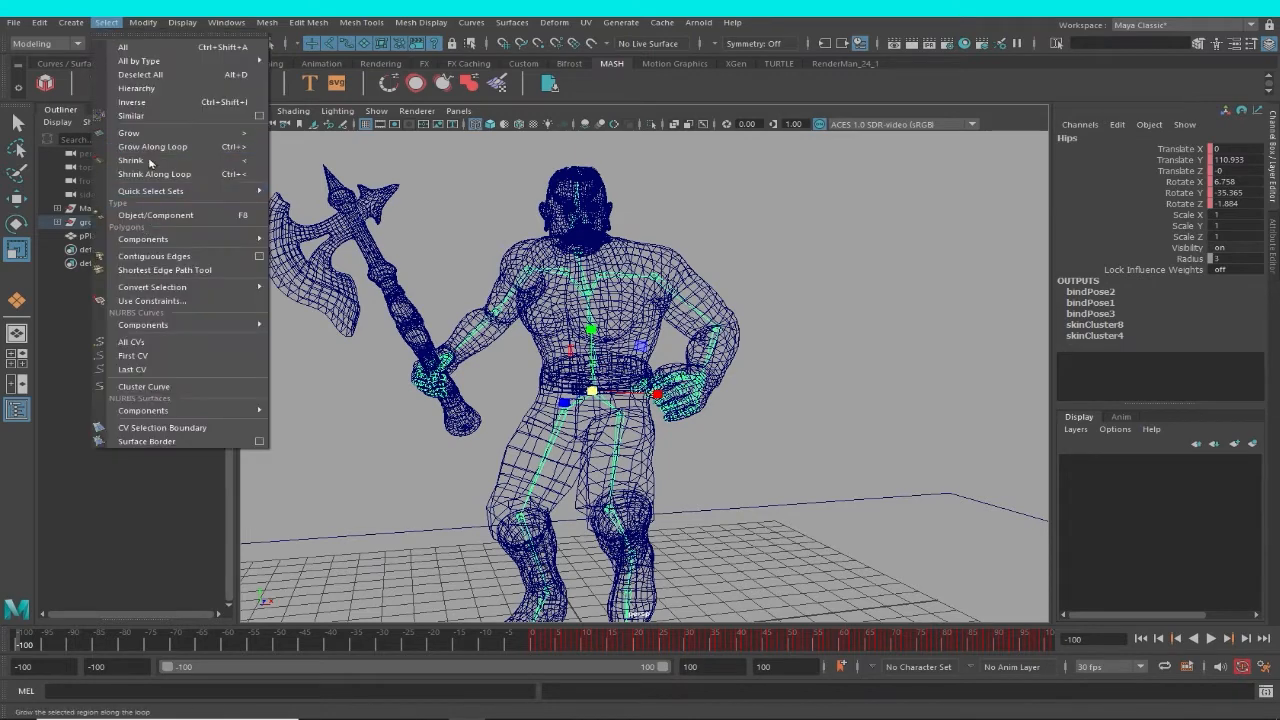
pyautogui.click(140, 101)
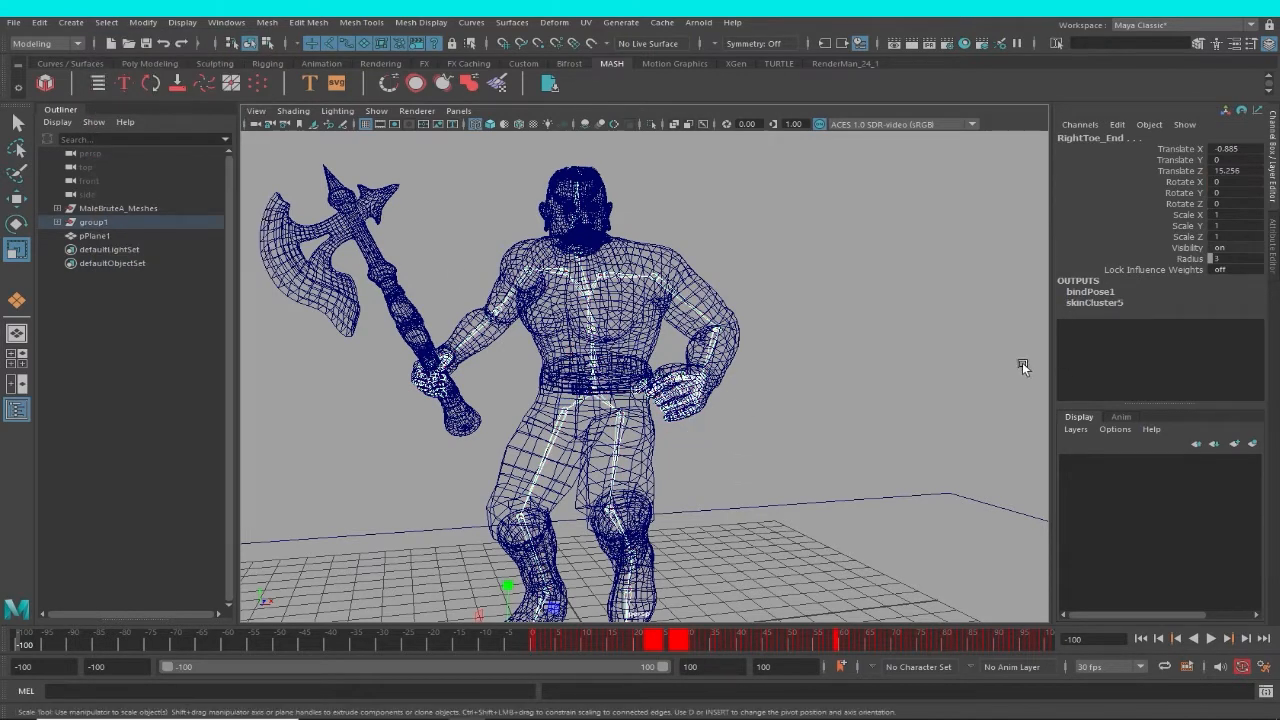
# Try to zero the translation and rotation of all selected joints, and undo it.
pyautogui.moveTo(1232, 148); pyautogui.dragTo(1236, 205)
pyautogui.press('Return')
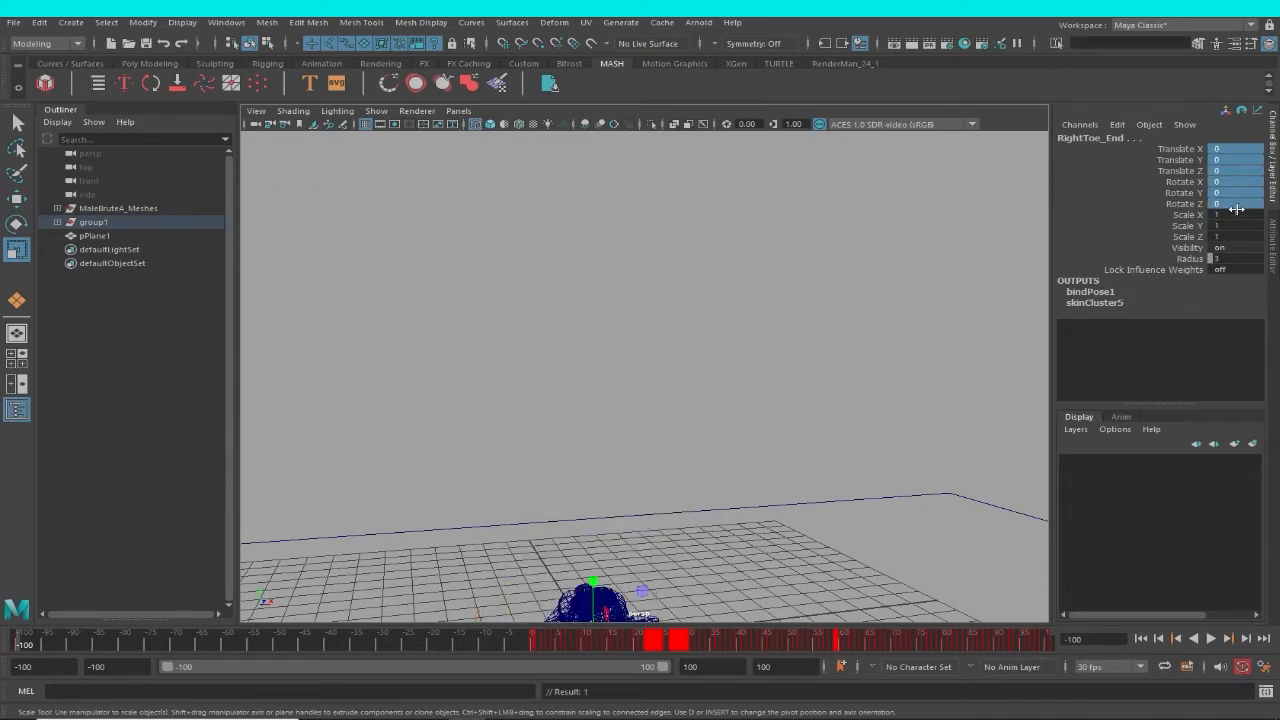
pyautogui.keyDown('alt'); pyautogui.moveTo(699, 450); pyautogui.dragTo(622, 468, button='right'); pyautogui.keyUp('alt')
pyautogui.keyDown('alt'); pyautogui.moveTo(622, 468); pyautogui.dragTo(661, 440); pyautogui.keyUp('alt')
pyautogui.hotkey('ctrl', 'z')
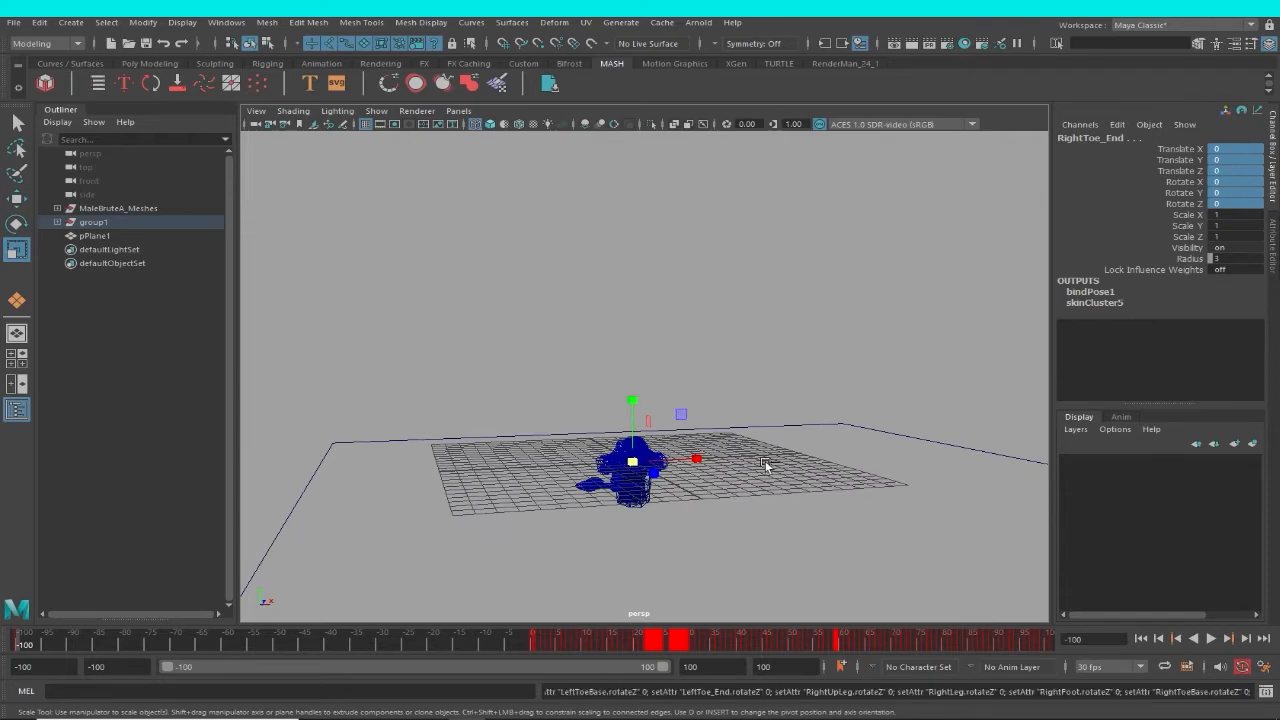
# Set Rotate X, Y and Z to 0 on all selected joints at frame -100, putting the character in a T-pose.
pyautogui.keyDown('alt'); pyautogui.moveTo(642, 402); pyautogui.dragTo(705, 390, button='right'); pyautogui.keyUp('alt')
pyautogui.keyDown('alt'); pyautogui.moveTo(705, 390); pyautogui.dragTo(730, 455, button='middle'); pyautogui.keyUp('alt')
pyautogui.keyDown('alt'); pyautogui.moveTo(730, 455); pyautogui.dragTo(1220, 196, button='right'); pyautogui.keyUp('alt')
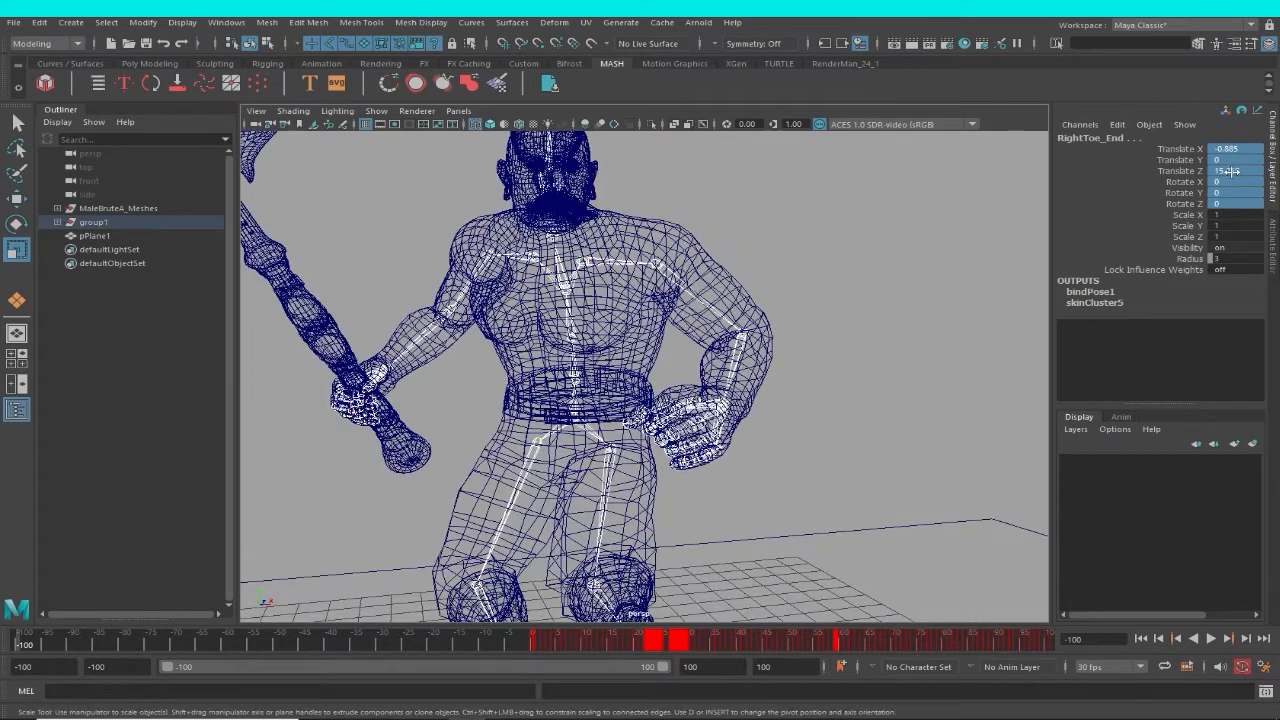
pyautogui.doubleClick(1237, 204)
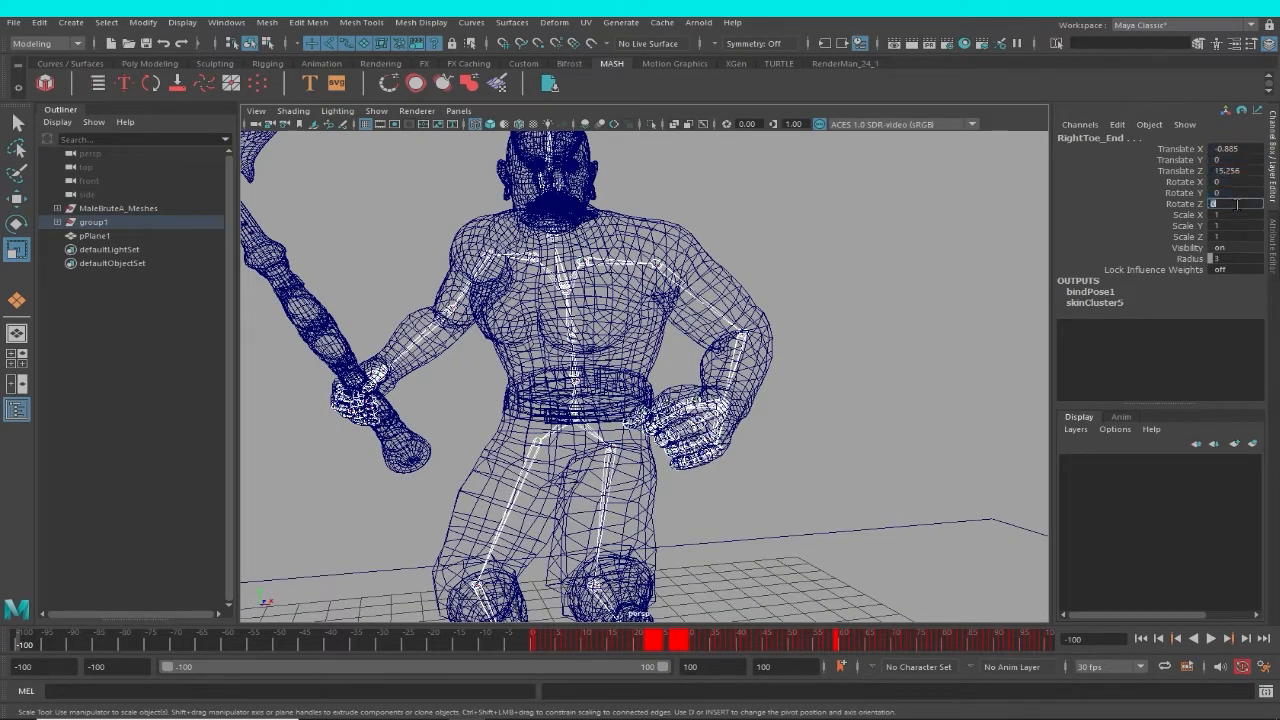
pyautogui.moveTo(1233, 185); pyautogui.dragTo(1235, 204)
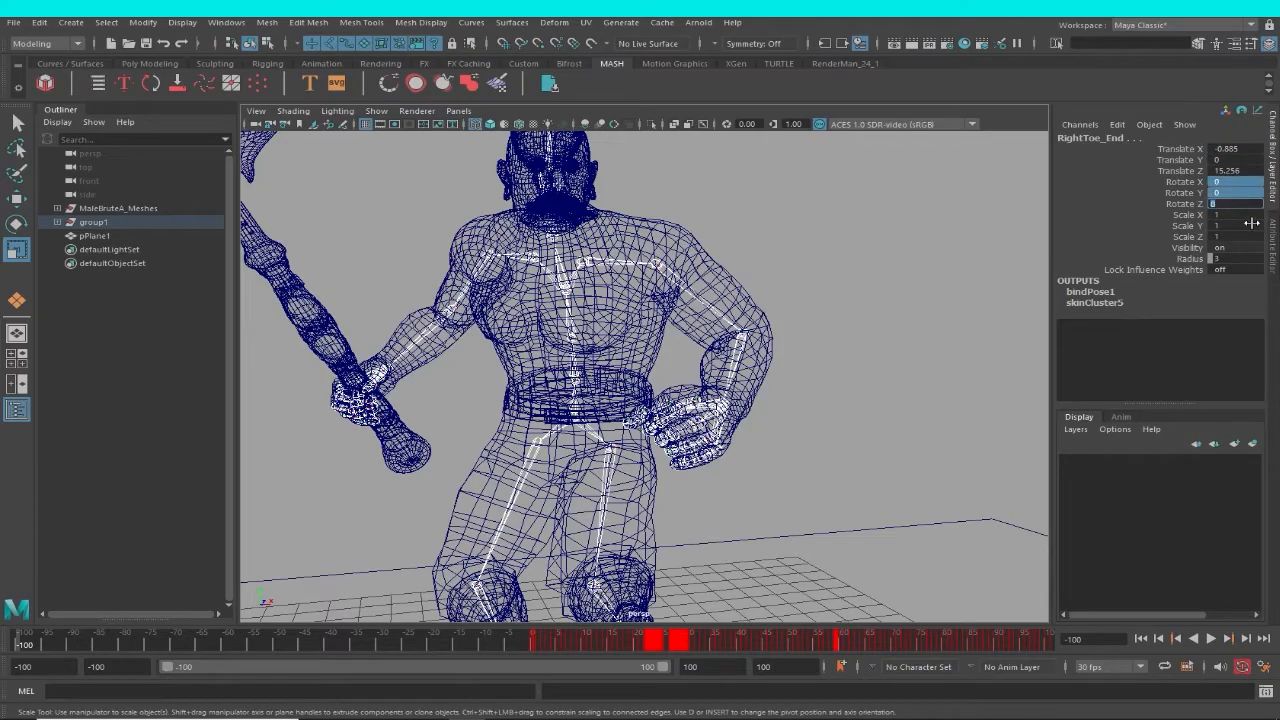
pyautogui.press('Return')
pyautogui.keyDown('alt'); pyautogui.moveTo(731, 297); pyautogui.dragTo(634, 337, button='right'); pyautogui.keyUp('alt')
pyautogui.keyDown('alt'); pyautogui.moveTo(634, 337); pyautogui.dragTo(690, 335); pyautogui.keyUp('alt')
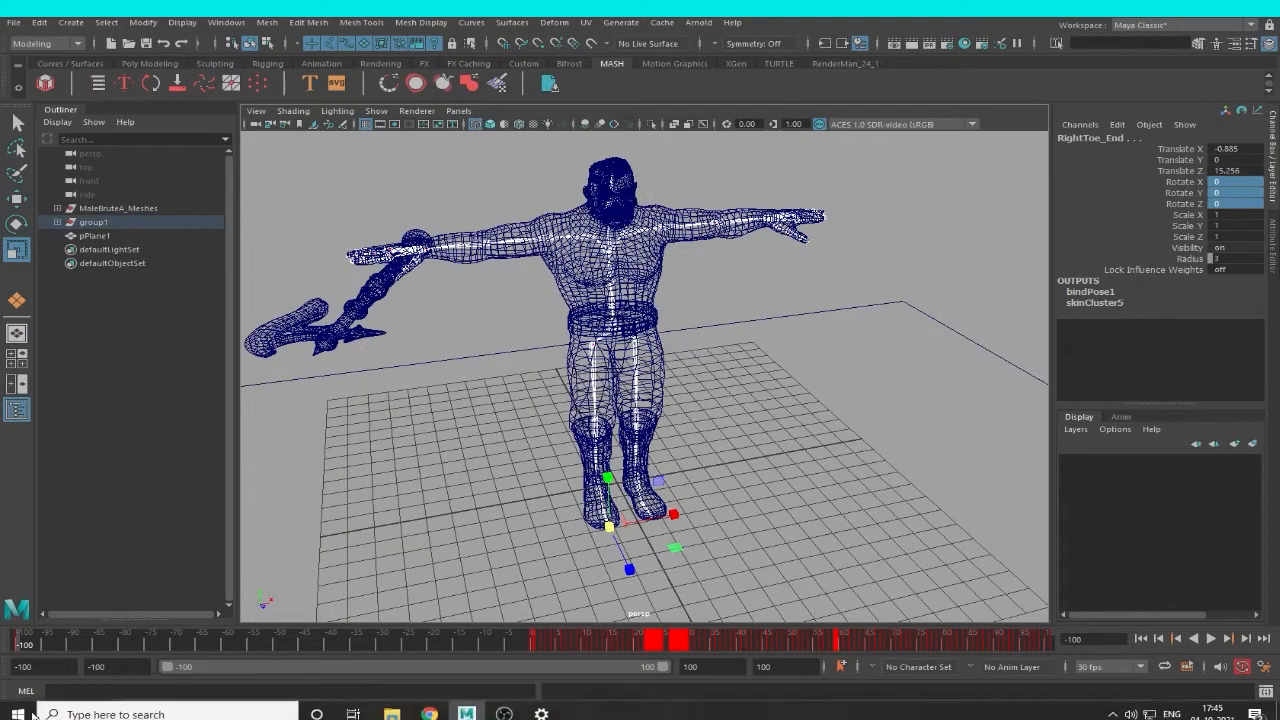
# Play the animation from frame -100 to check the transition out of the T-pose, and inspect the character from the front.
pyautogui.moveTo(22, 645); pyautogui.dragTo(77, 595)
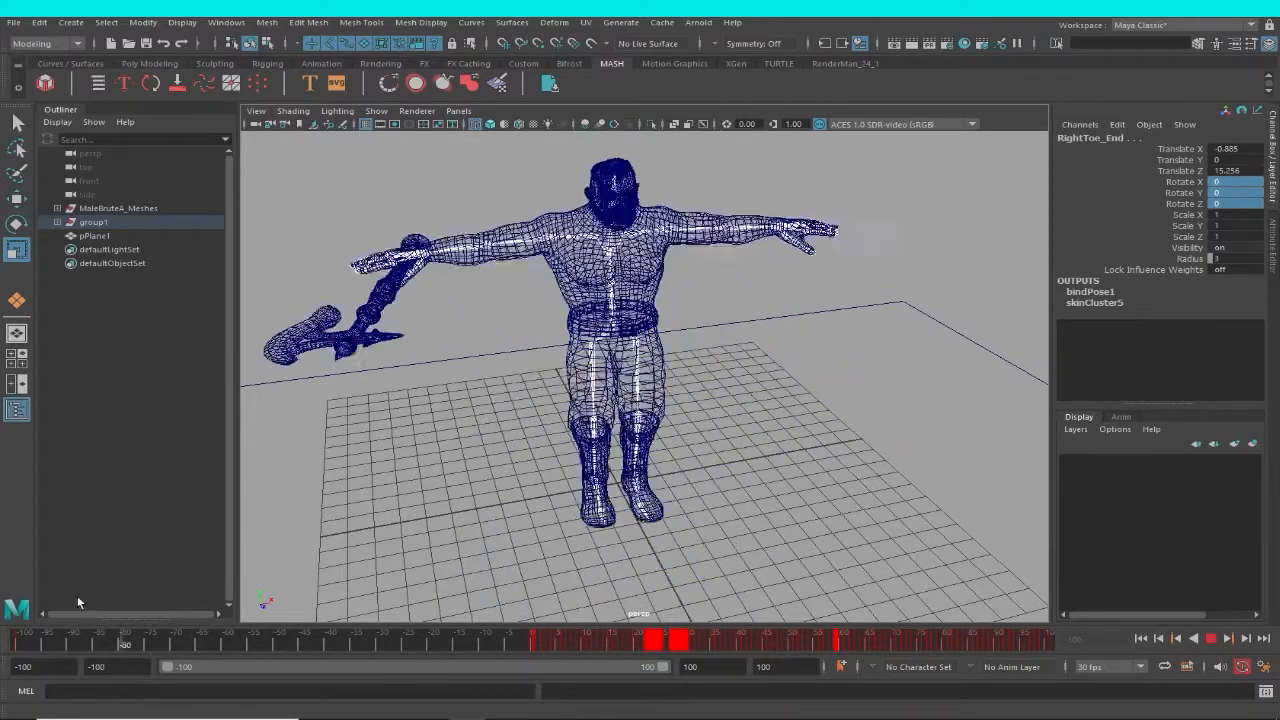
pyautogui.keyDown('alt'); pyautogui.moveTo(269, 524); pyautogui.dragTo(658, 430); pyautogui.keyUp('alt')
pyautogui.scroll(3, 658, 430)
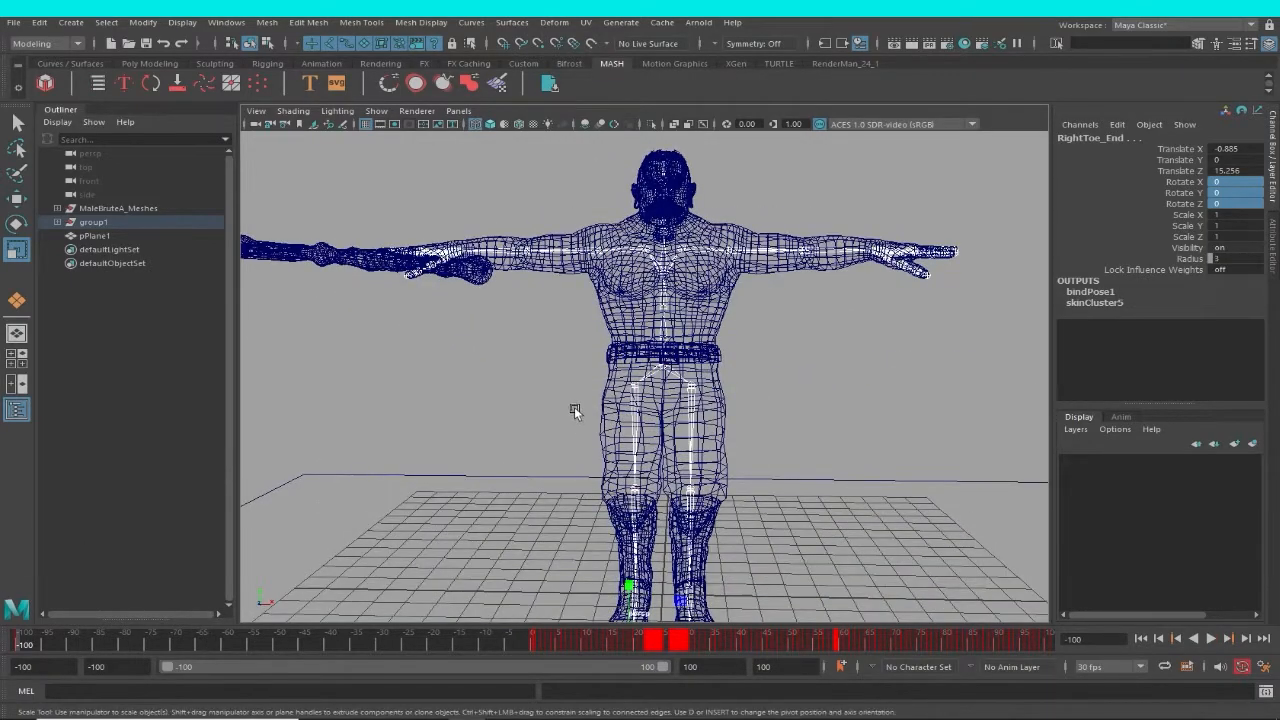
pyautogui.scroll(-2, 667, 419)
# Switch to the orthographic front view, frame the character's torso in shaded display and clear the selection.
pyautogui.press('space')
pyautogui.moveTo(749, 406); pyautogui.dragTo(757, 431)
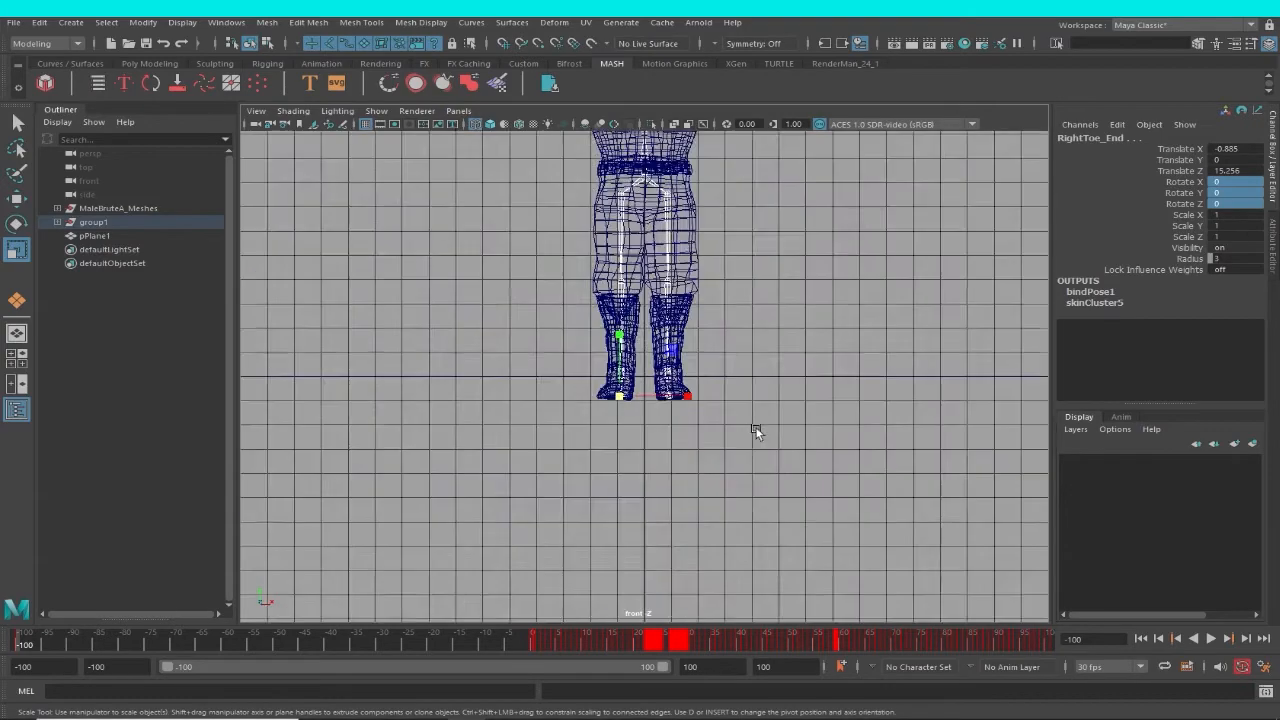
pyautogui.keyDown('alt'); pyautogui.moveTo(815, 378); pyautogui.dragTo(771, 503, button='middle'); pyautogui.keyUp('alt')
pyautogui.scroll(2, 770, 499)
pyautogui.scroll(1, 768, 496)
pyautogui.keyDown('alt'); pyautogui.moveTo(735, 455); pyautogui.dragTo(751, 538, button='middle'); pyautogui.keyUp('alt')
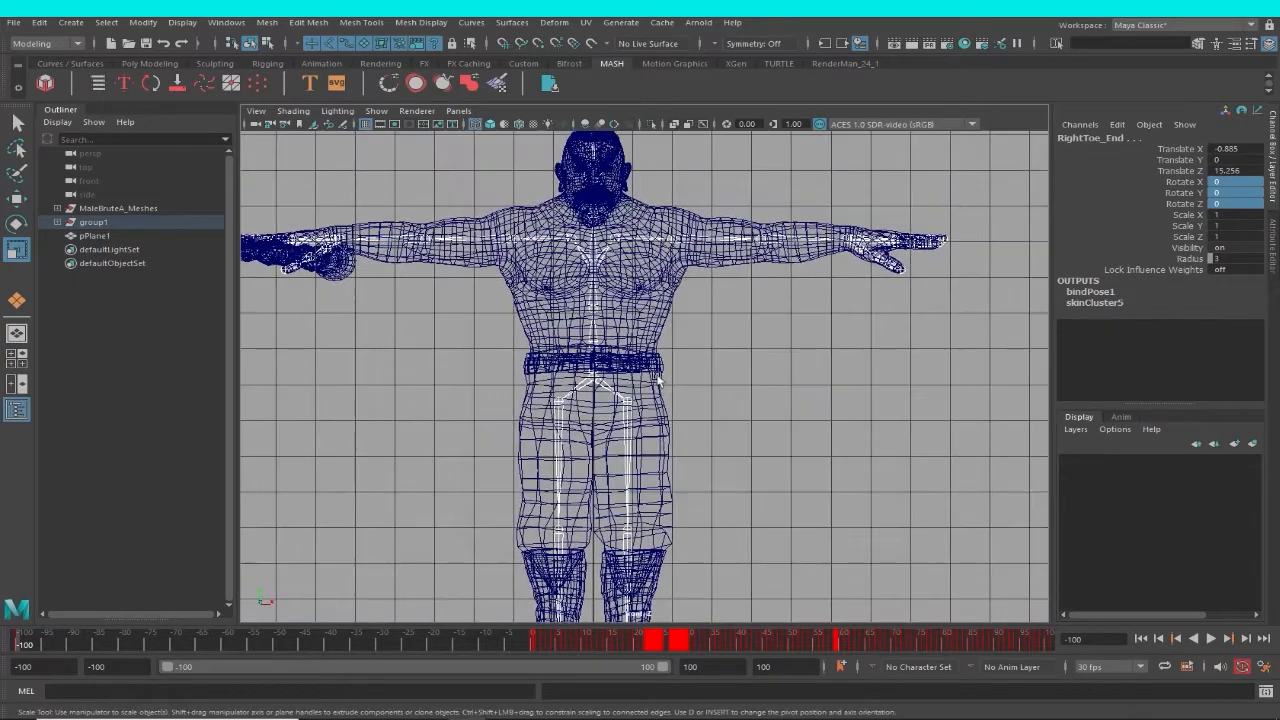
pyautogui.press('5')
pyautogui.keyDown('alt'); pyautogui.moveTo(750, 320); pyautogui.dragTo(751, 374, button='middle'); pyautogui.keyUp('alt')
pyautogui.keyDown('alt'); pyautogui.moveTo(751, 374); pyautogui.dragTo(783, 378, button='right'); pyautogui.keyUp('alt')
pyautogui.click(644, 342)
pyautogui.click(737, 229)
pyautogui.keyDown('alt'); pyautogui.moveTo(886, 449); pyautogui.dragTo(846, 378, button='middle'); pyautogui.keyUp('alt')
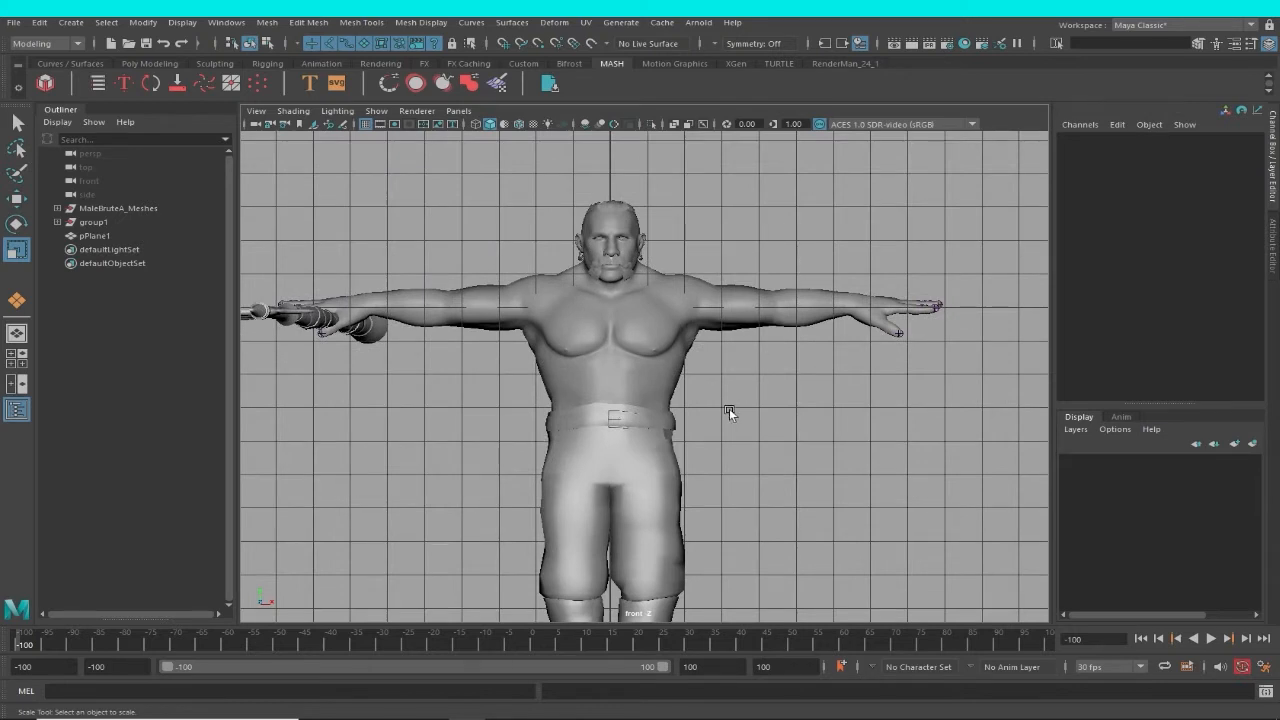
# Create a polygon cylinder with a radius of about 1.5 and height of about 2.6 at the character's waist.
pyautogui.keyDown('alt'); pyautogui.moveTo(729, 408); pyautogui.dragTo(748, 389, button='middle'); pyautogui.keyUp('alt')
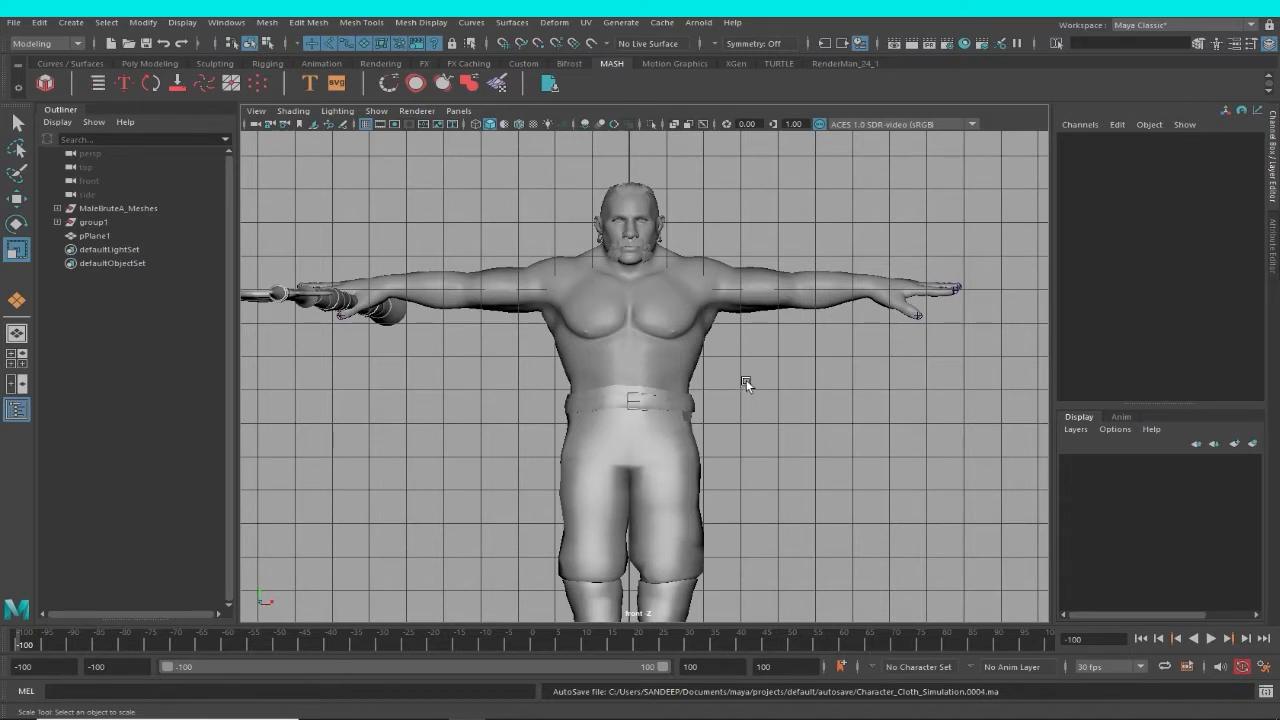
pyautogui.keyDown('alt'); pyautogui.moveTo(784, 432); pyautogui.dragTo(805, 420, button='middle'); pyautogui.keyUp('alt')
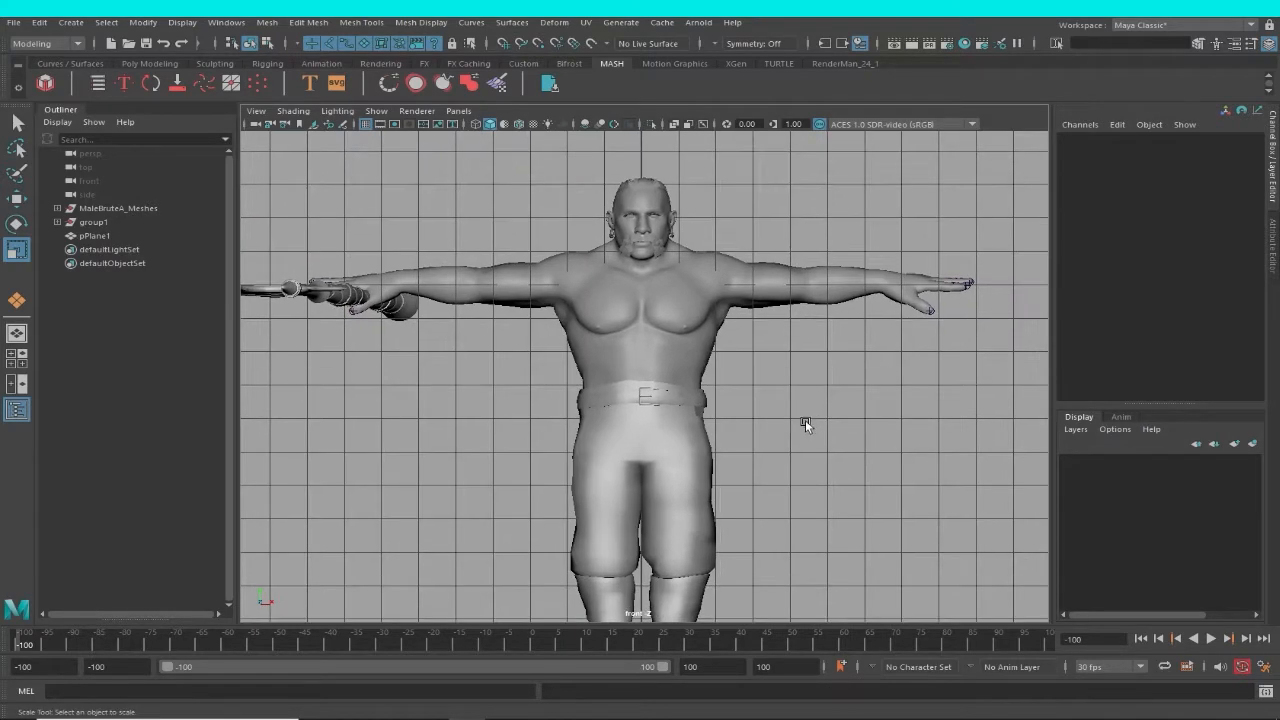
pyautogui.keyDown('alt'); pyautogui.moveTo(805, 420); pyautogui.dragTo(781, 416, button='right'); pyautogui.keyUp('alt')
pyautogui.keyDown('alt'); pyautogui.moveTo(781, 416); pyautogui.dragTo(670, 371, button='middle'); pyautogui.keyUp('alt')
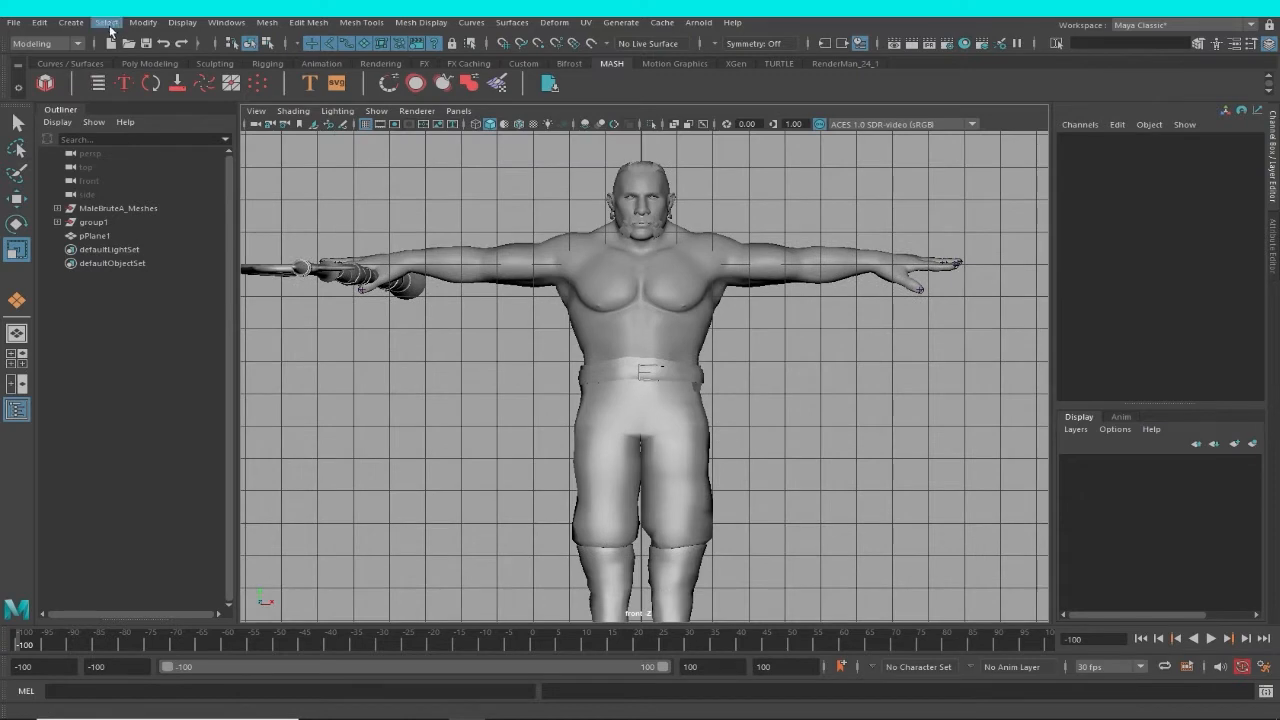
pyautogui.click(76, 23)
pyautogui.moveTo(230, 71)
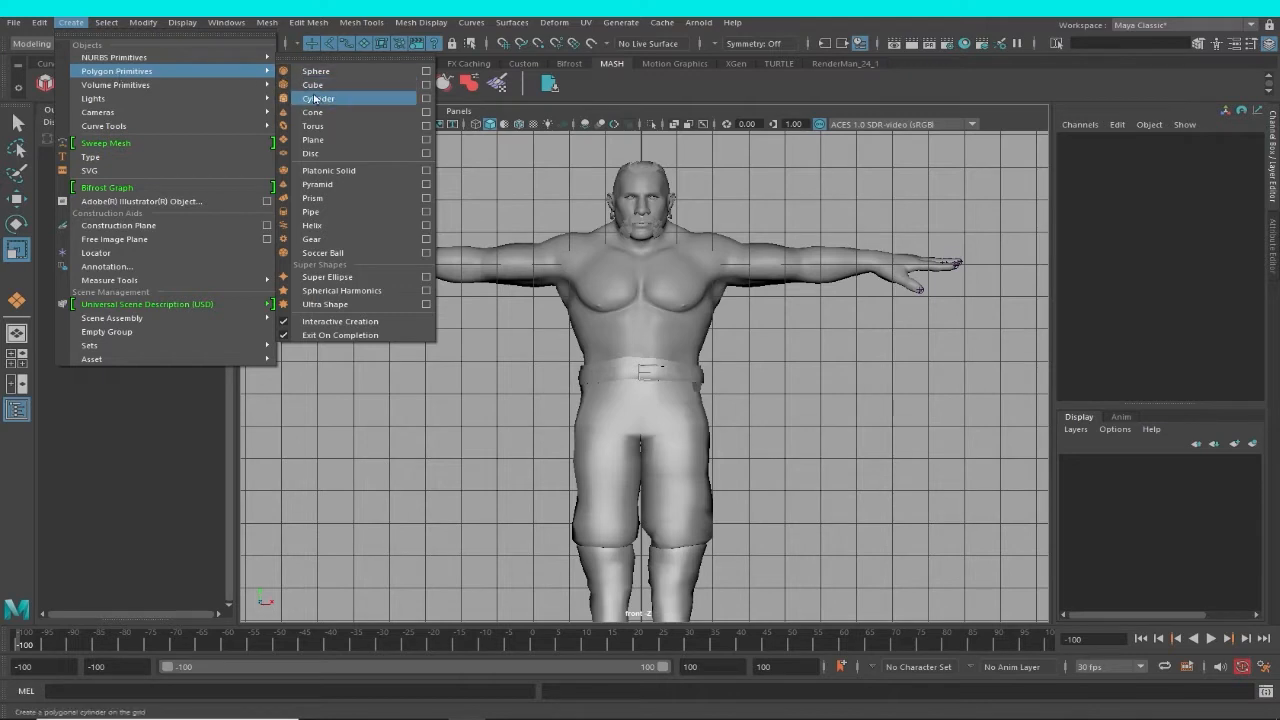
pyautogui.click(308, 101)
pyautogui.keyDown('alt'); pyautogui.moveTo(646, 367); pyautogui.dragTo(677, 341, button='middle'); pyautogui.keyUp('alt')
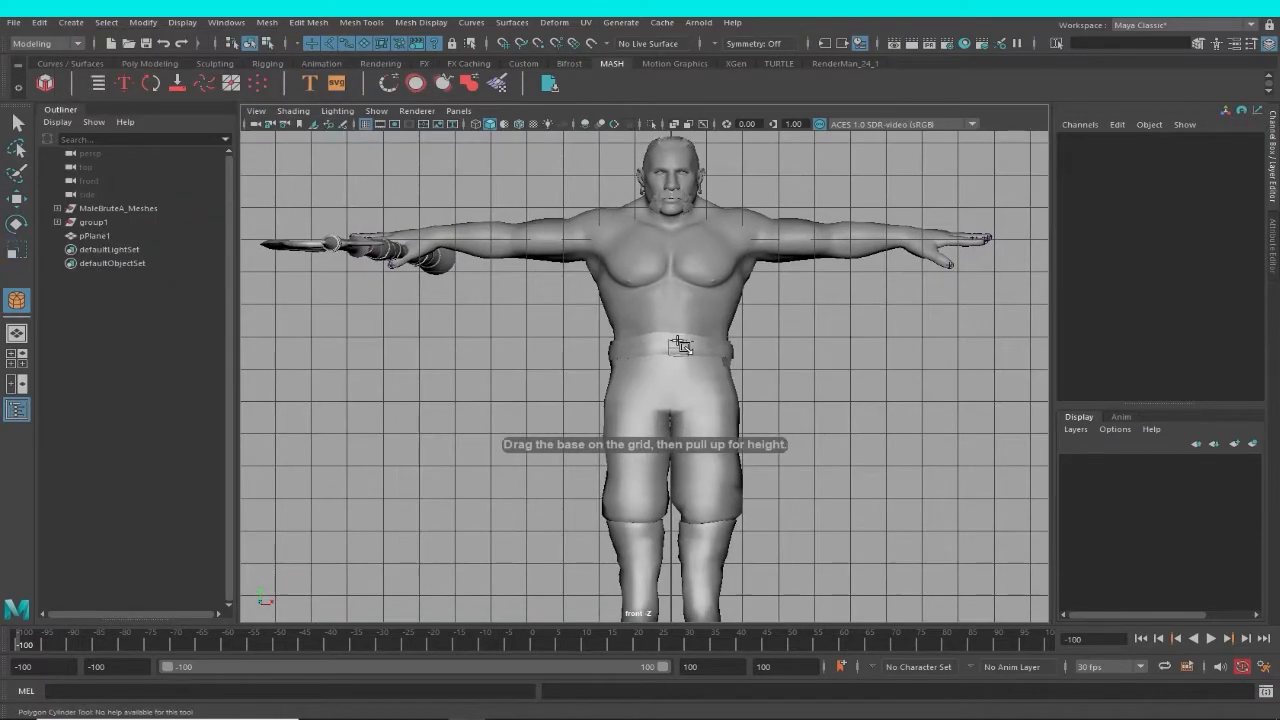
pyautogui.moveTo(666, 325); pyautogui.dragTo(712, 298)
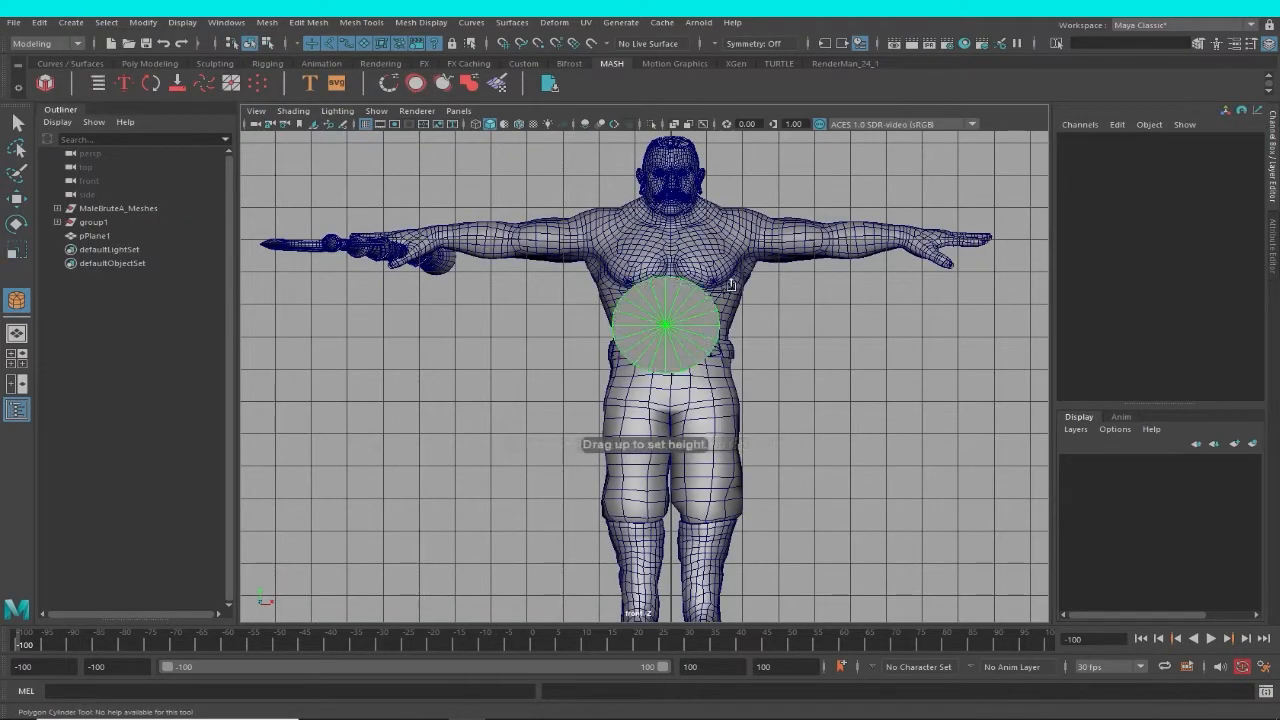
pyautogui.keyDown('alt'); pyautogui.moveTo(731, 284); pyautogui.dragTo(734, 402, button='right'); pyautogui.keyUp('alt')
pyautogui.keyDown('alt'); pyautogui.moveTo(734, 402); pyautogui.dragTo(722, 436, button='middle'); pyautogui.keyUp('alt')
# Rotate the cylinder -90 degrees about X so that it stands upright around the character's torso.
pyautogui.press('e')
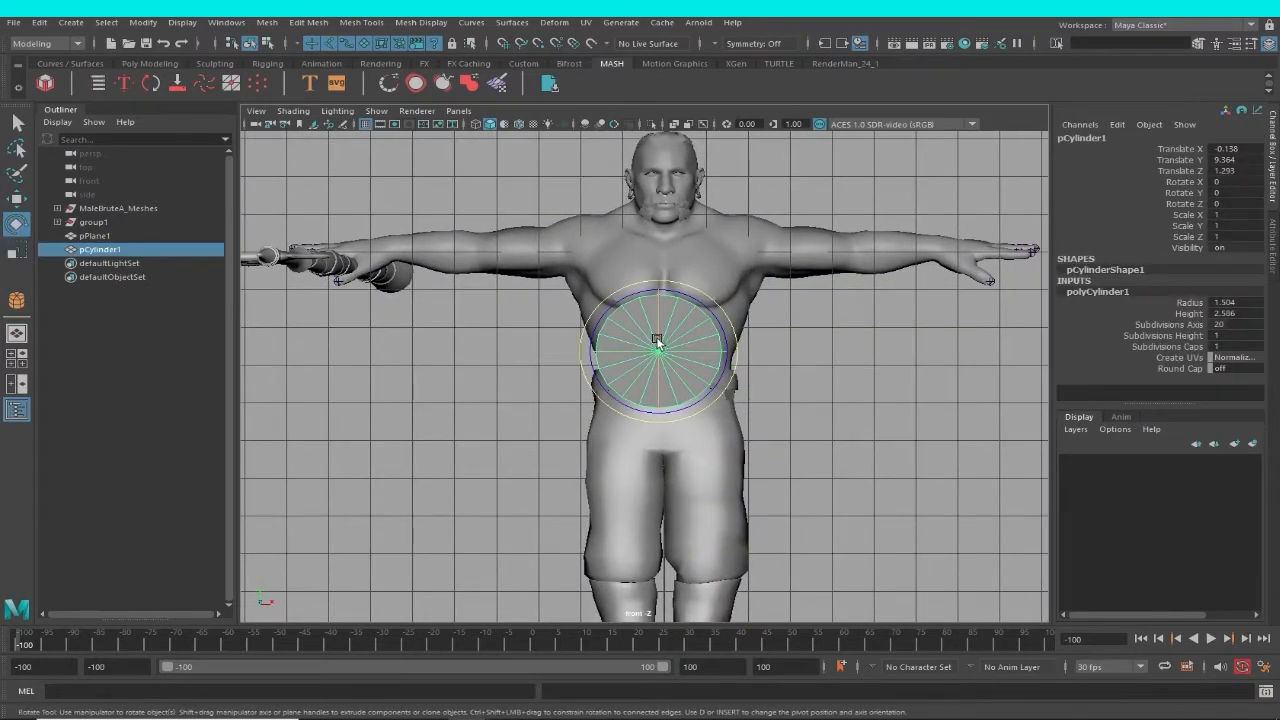
pyautogui.moveTo(657, 341); pyautogui.dragTo(664, 275)
pyautogui.moveTo(667, 236); pyautogui.dragTo(665, 248)
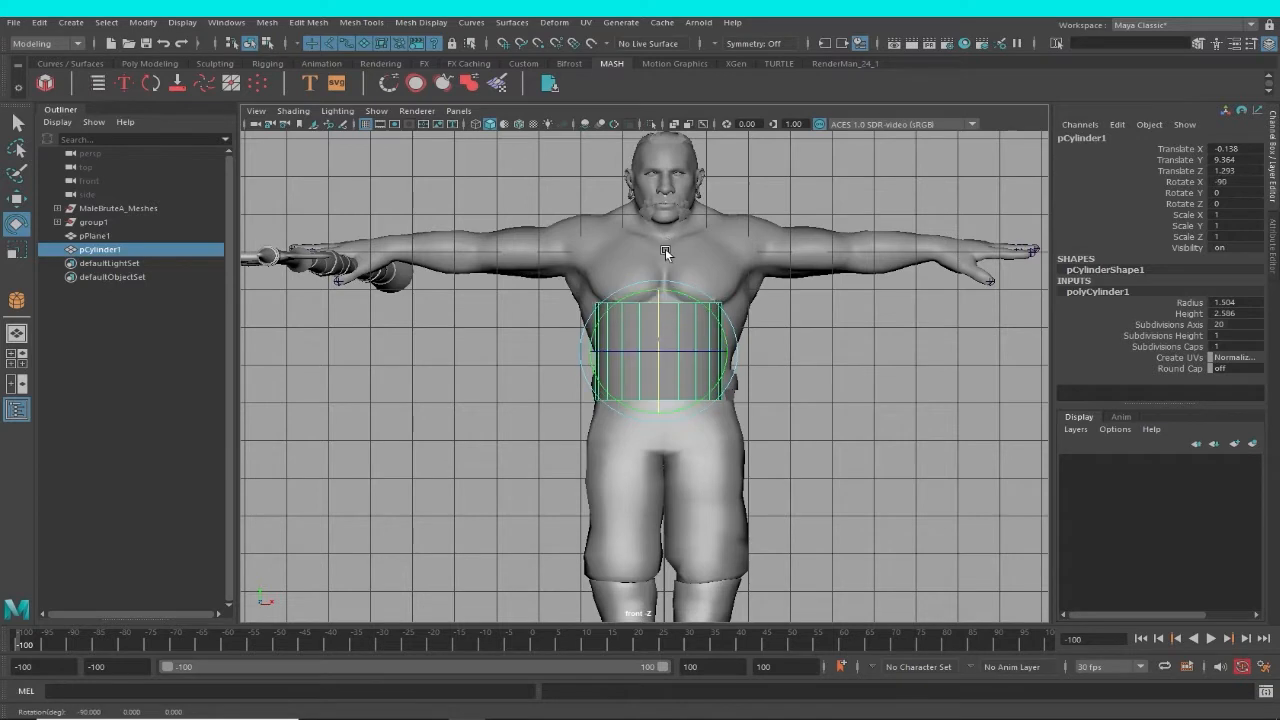
pyautogui.press('w')
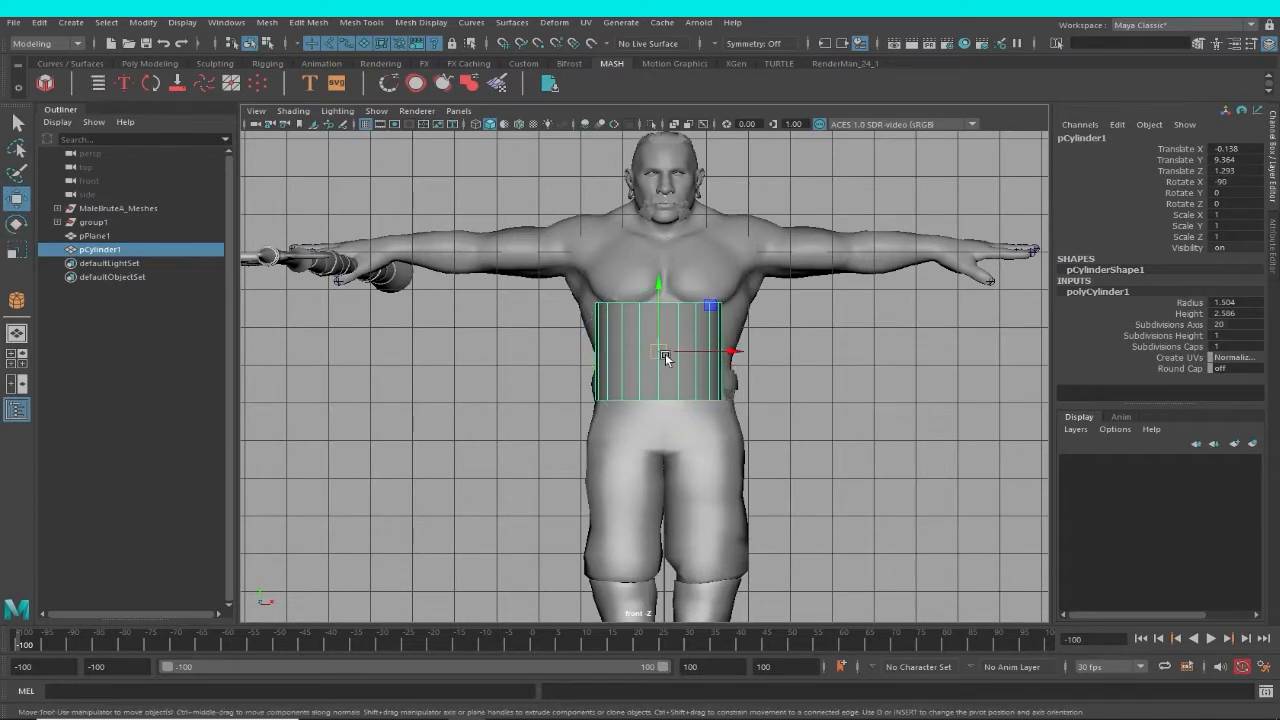
# Move the cylinder onto the character's torso, to about X 0.17, Y 9.24 and Z -0.1.
pyautogui.moveTo(665, 353); pyautogui.dragTo(677, 357)
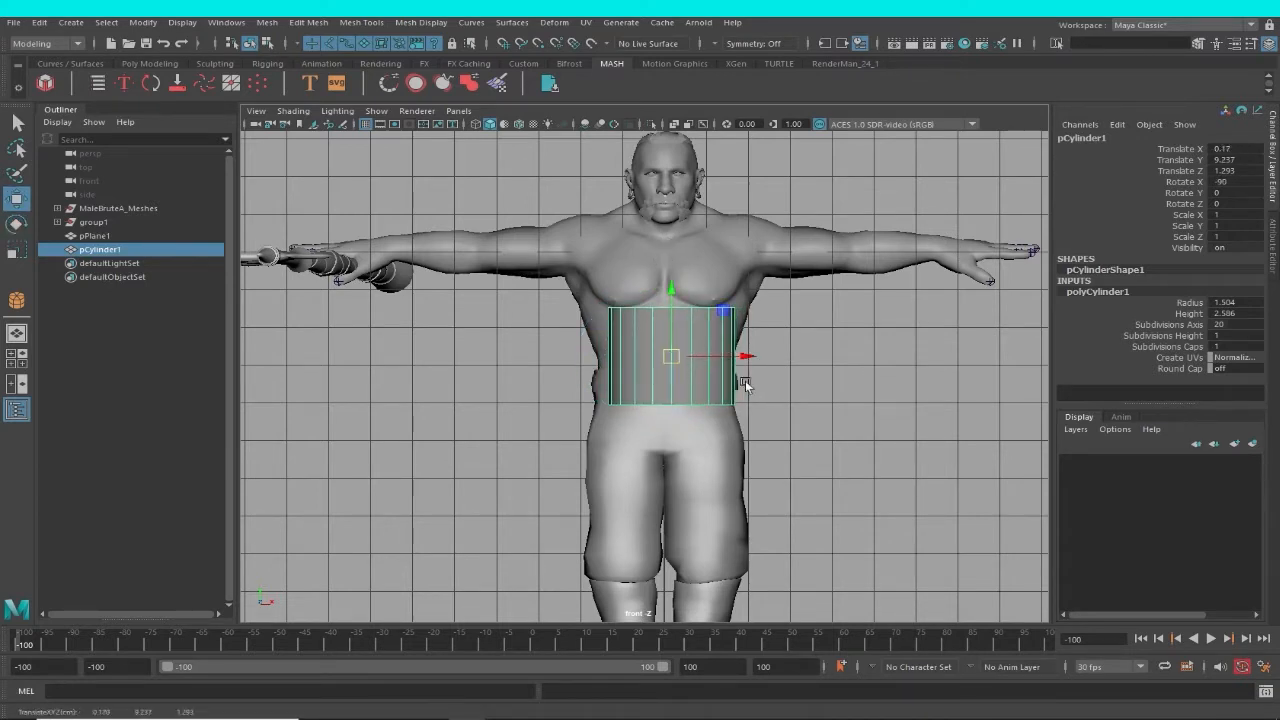
pyautogui.press('space')
pyautogui.moveTo(776, 389); pyautogui.dragTo(777, 334)
pyautogui.keyDown('alt'); pyautogui.moveTo(820, 380); pyautogui.dragTo(965, 388); pyautogui.keyUp('alt')
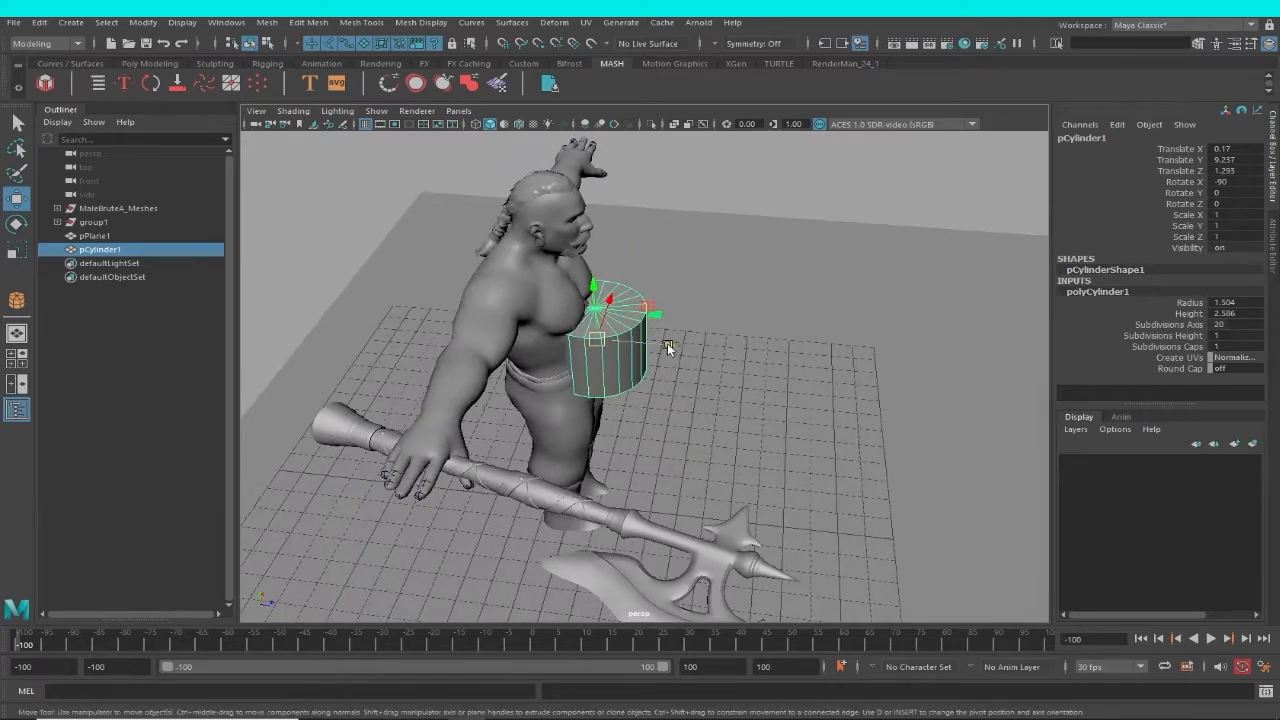
pyautogui.moveTo(668, 346); pyautogui.dragTo(622, 345)
pyautogui.keyDown('alt'); pyautogui.moveTo(790, 500); pyautogui.dragTo(676, 455); pyautogui.keyUp('alt')
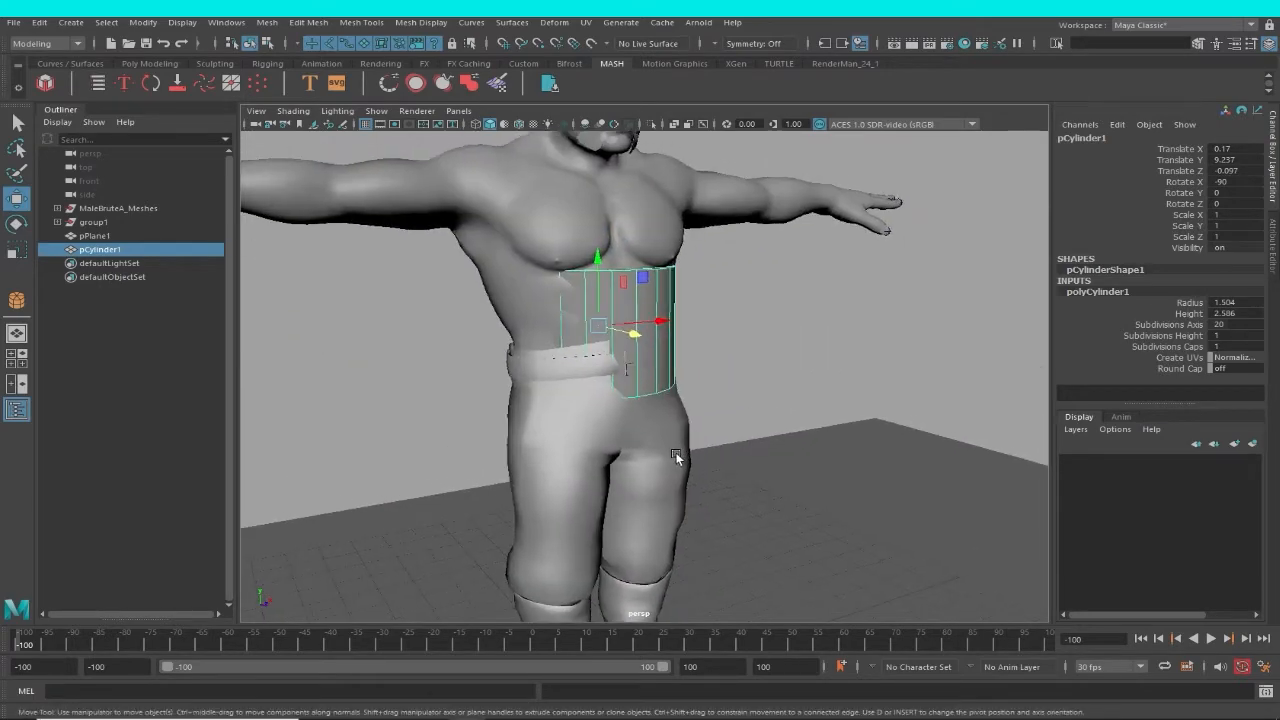
# Scale the cylinder uniformly to about 1.48 so that it encloses the character's torso.
pyautogui.press('r')
pyautogui.moveTo(608, 329); pyautogui.dragTo(730, 364)
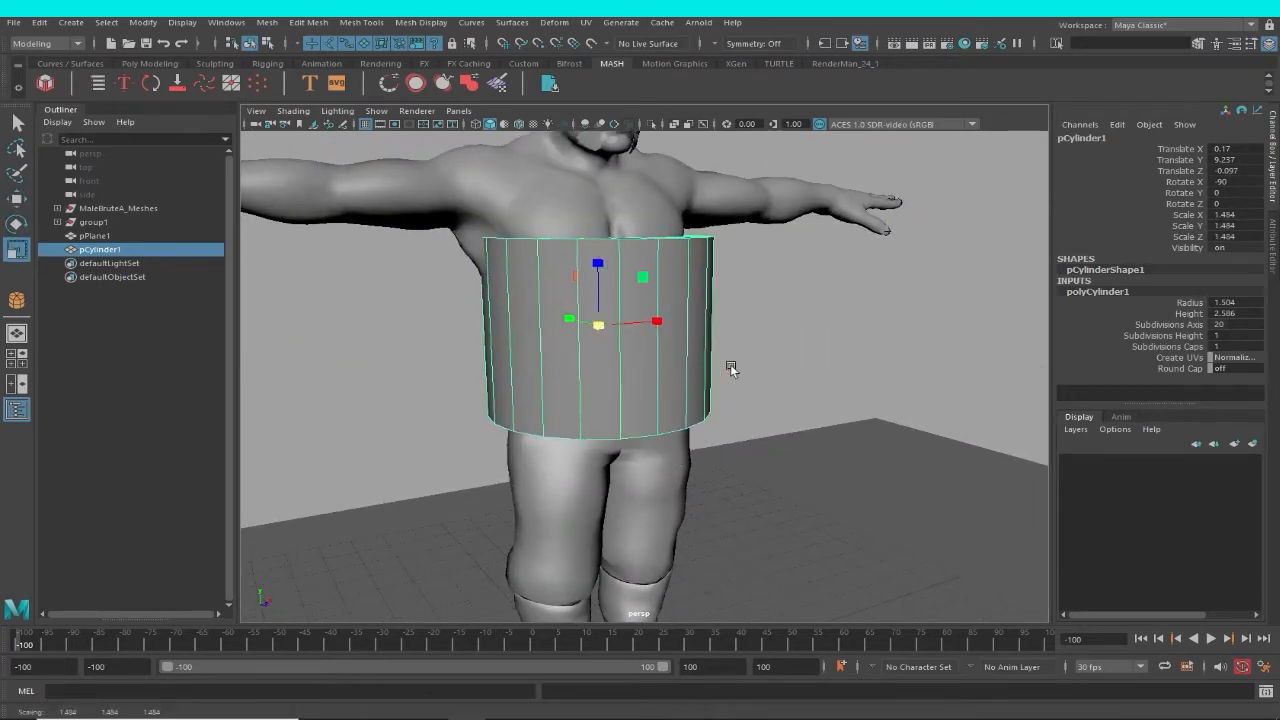
pyautogui.keyDown('alt'); pyautogui.moveTo(730, 368); pyautogui.dragTo(692, 376, button='right'); pyautogui.keyUp('alt')
pyautogui.keyDown('alt'); pyautogui.moveTo(726, 378); pyautogui.dragTo(666, 385); pyautogui.keyUp('alt')
pyautogui.keyDown('alt'); pyautogui.moveTo(710, 394); pyautogui.dragTo(617, 486, button='middle'); pyautogui.keyUp('alt')
pyautogui.keyDown('alt'); pyautogui.moveTo(697, 410); pyautogui.dragTo(688, 445); pyautogui.keyUp('alt')
# Centre the cylinder around the body in the top view, at about X 0.09 and Z -0.33.
pyautogui.press('space')
pyautogui.keyDown('alt'); pyautogui.moveTo(742, 440); pyautogui.dragTo(782, 449, button='middle'); pyautogui.keyUp('alt')
pyautogui.keyDown('alt'); pyautogui.moveTo(788, 411); pyautogui.dragTo(820, 402, button='right'); pyautogui.keyUp('alt')
pyautogui.keyDown('alt'); pyautogui.moveTo(820, 402); pyautogui.dragTo(756, 450, button='middle'); pyautogui.keyUp('alt')
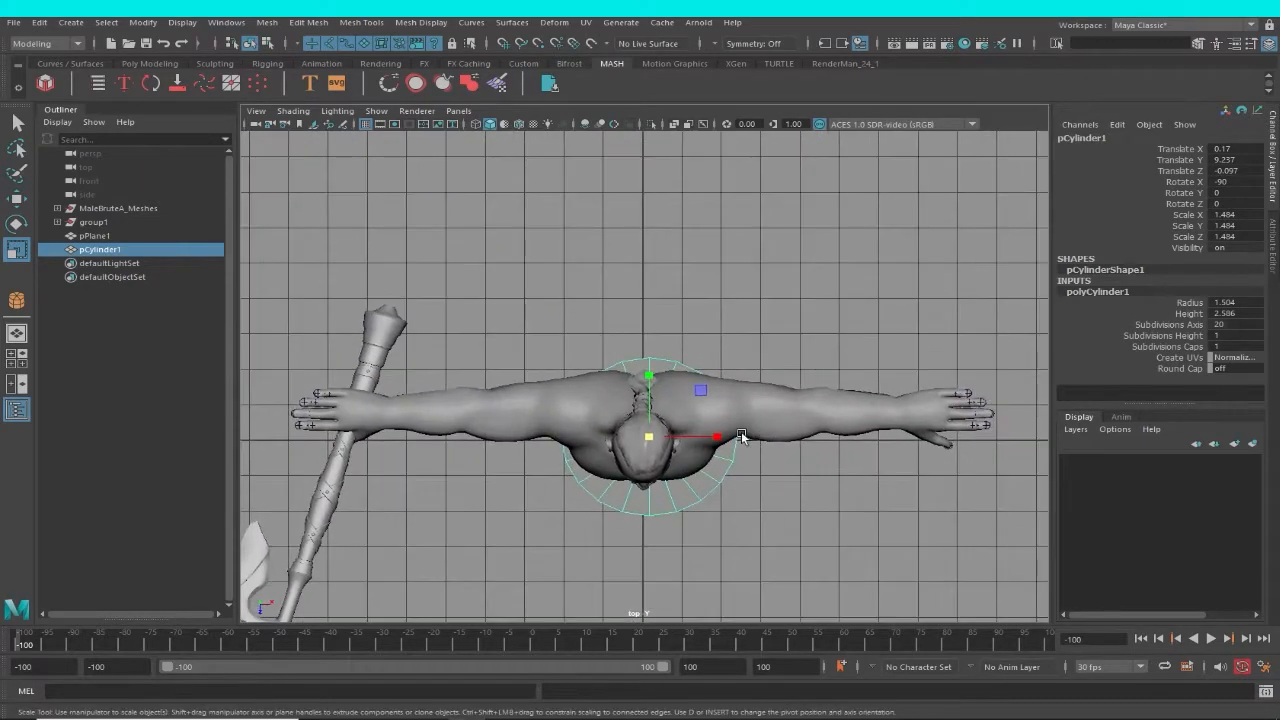
pyautogui.press('w')
pyautogui.moveTo(649, 437); pyautogui.dragTo(642, 425)
pyautogui.keyDown('alt'); pyautogui.moveTo(710, 457); pyautogui.dragTo(808, 497, button='right'); pyautogui.keyUp('alt')
pyautogui.press('space')
pyautogui.moveTo(808, 497); pyautogui.dragTo(808, 428)
pyautogui.keyDown('alt'); pyautogui.moveTo(808, 428); pyautogui.dragTo(823, 421, button='right'); pyautogui.keyUp('alt')
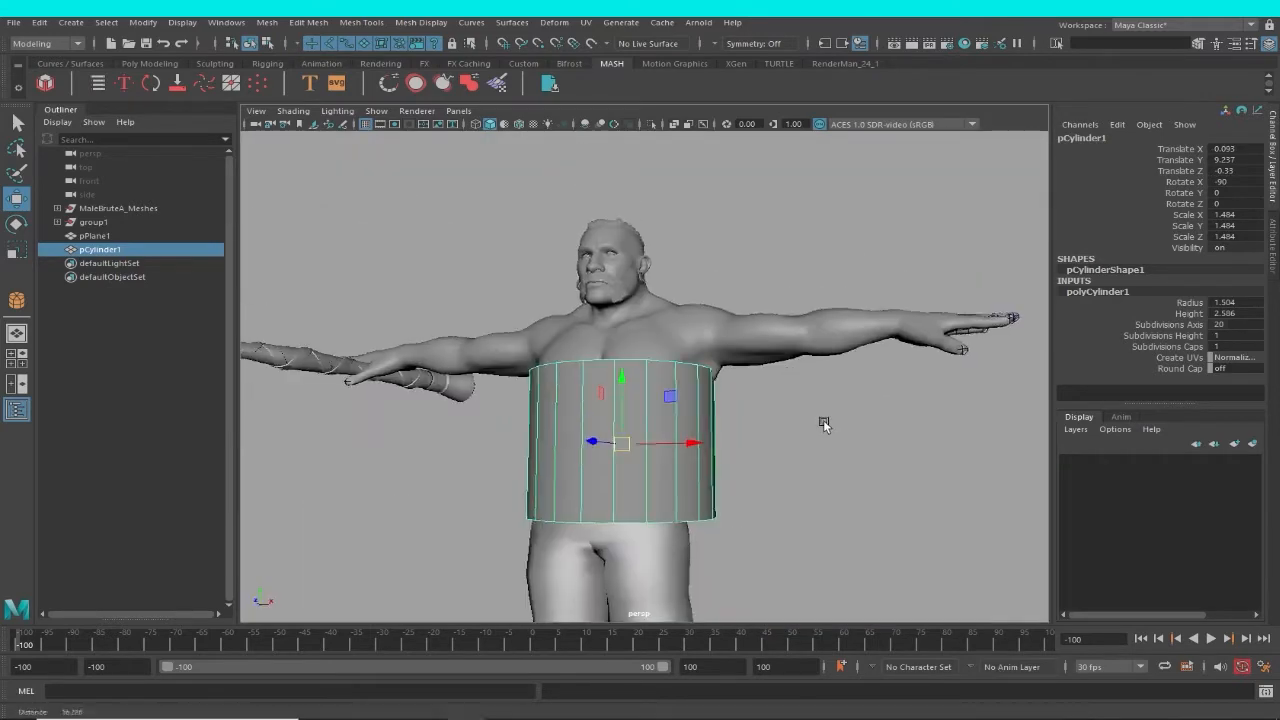
# Nudge the cylinder to about X 0.05 and set its Subdivisions Axis to 12.
pyautogui.keyDown('alt'); pyautogui.moveTo(823, 424); pyautogui.dragTo(671, 384); pyautogui.keyUp('alt')
pyautogui.keyDown('alt'); pyautogui.moveTo(700, 392); pyautogui.dragTo(790, 412); pyautogui.keyUp('alt')
pyautogui.keyDown('alt'); pyautogui.moveTo(794, 358); pyautogui.dragTo(838, 443, button='right'); pyautogui.keyUp('alt')
pyautogui.keyDown('alt'); pyautogui.moveTo(838, 443); pyautogui.dragTo(771, 422, button='middle'); pyautogui.keyUp('alt')
pyautogui.click(1198, 336)
pyautogui.click(1192, 325)
pyautogui.moveTo(772, 422)
pyautogui.keyDown('alt'); pyautogui.mouseDown()
pyautogui.moveTo(731, 408)
pyautogui.moveTo(757, 433)
pyautogui.mouseUp(); pyautogui.keyUp('alt')
# Set the cylinder's Subdivisions Height to 3 while facing the character in the orthographic front view.
pyautogui.press('space')
pyautogui.keyDown('alt'); pyautogui.moveTo(757, 435); pyautogui.dragTo(758, 438, button='middle'); pyautogui.keyUp('alt')
pyautogui.press('space')
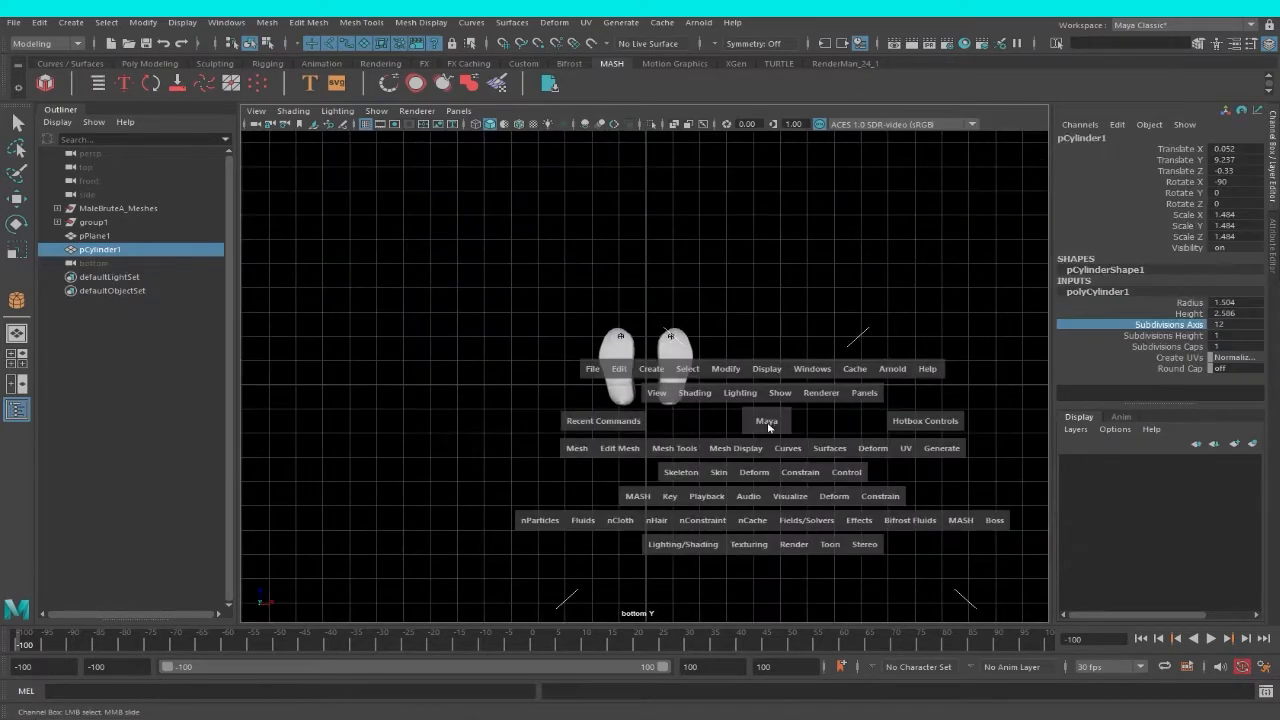
pyautogui.moveTo(770, 427); pyautogui.dragTo(783, 474)
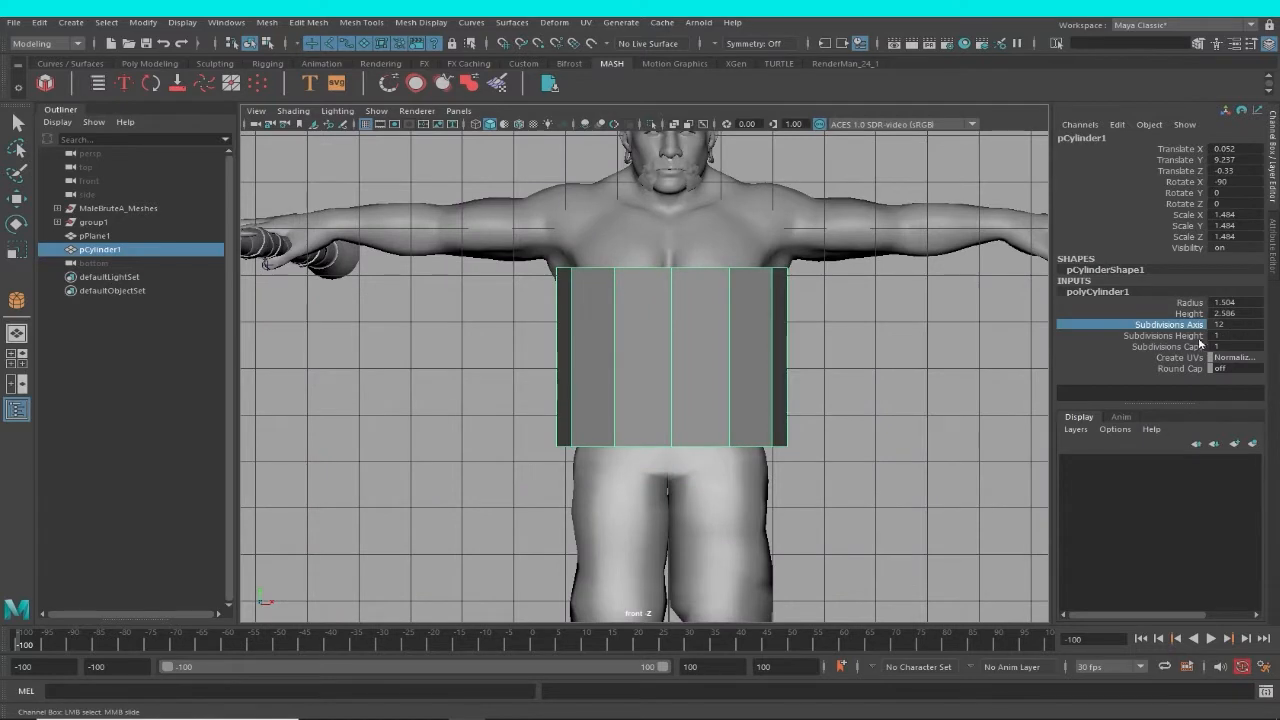
pyautogui.click(1188, 338)
pyautogui.moveTo(790, 371); pyautogui.dragTo(817, 375, button='middle')
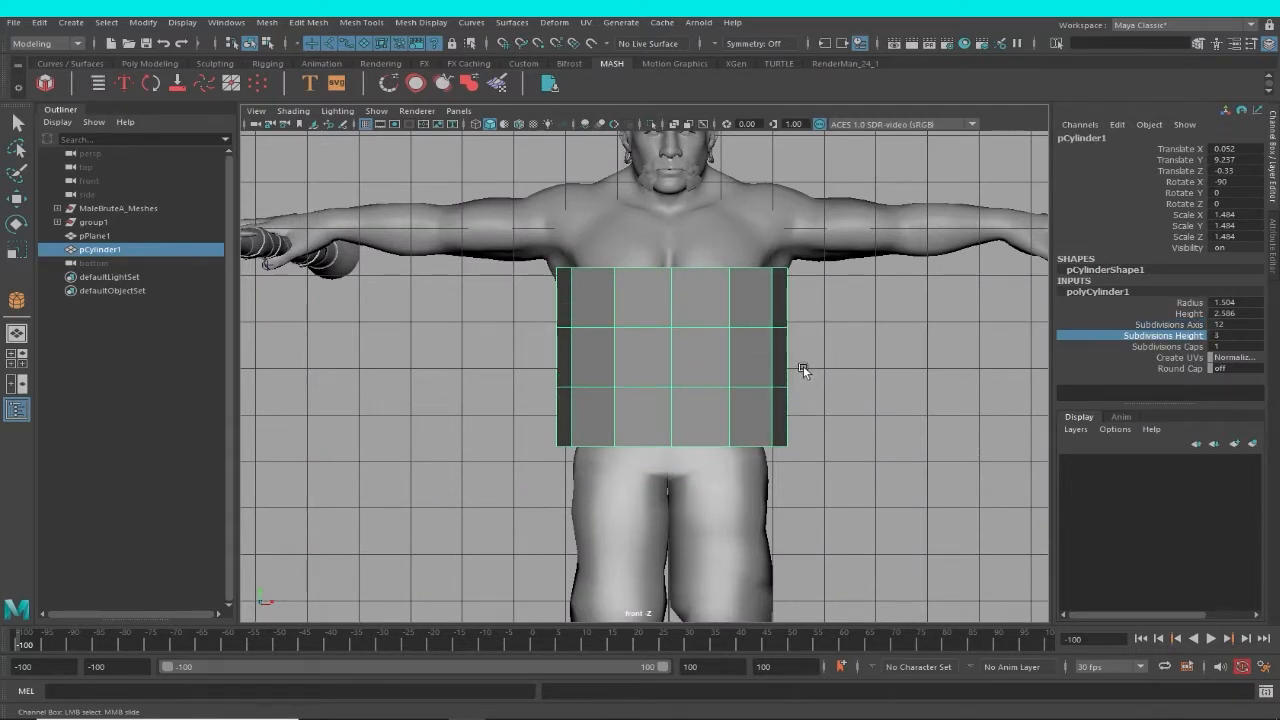
# Stretch the cylinder lengthwise to a Z scale of about 2.77 and move it to about X -0.02, Y 9.53.
pyautogui.press('r')
pyautogui.moveTo(672, 297); pyautogui.dragTo(674, 243)
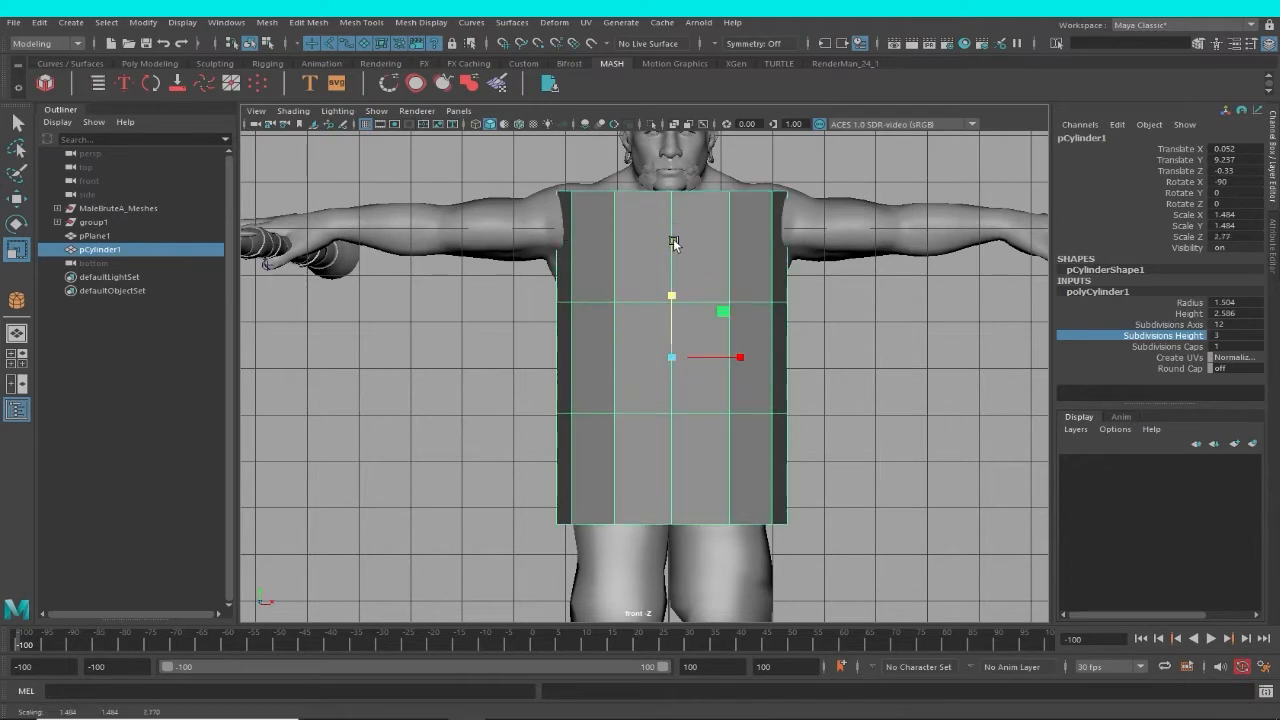
pyautogui.scroll(-2, 724, 316)
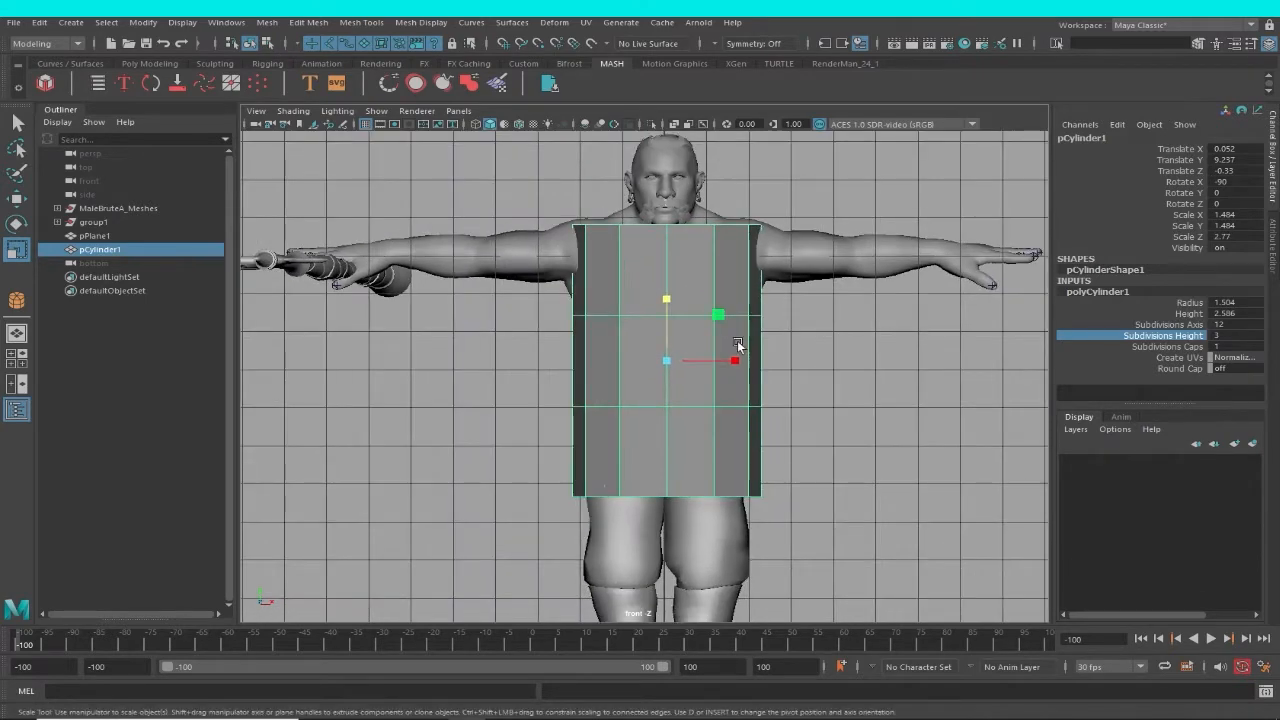
pyautogui.press('w')
pyautogui.moveTo(671, 355); pyautogui.dragTo(668, 344)
# Inspect how the stretched cylinder fits around the character in the perspective view.
pyautogui.scroll(-3, 815, 417)
pyautogui.press('space')
pyautogui.moveTo(817, 420); pyautogui.dragTo(765, 429)
pyautogui.scroll(-3, 744, 383)
pyautogui.keyDown('alt'); pyautogui.moveTo(744, 383); pyautogui.dragTo(711, 456, button='middle'); pyautogui.keyUp('alt')
pyautogui.press('space')
pyautogui.moveTo(709, 480); pyautogui.dragTo(758, 413)
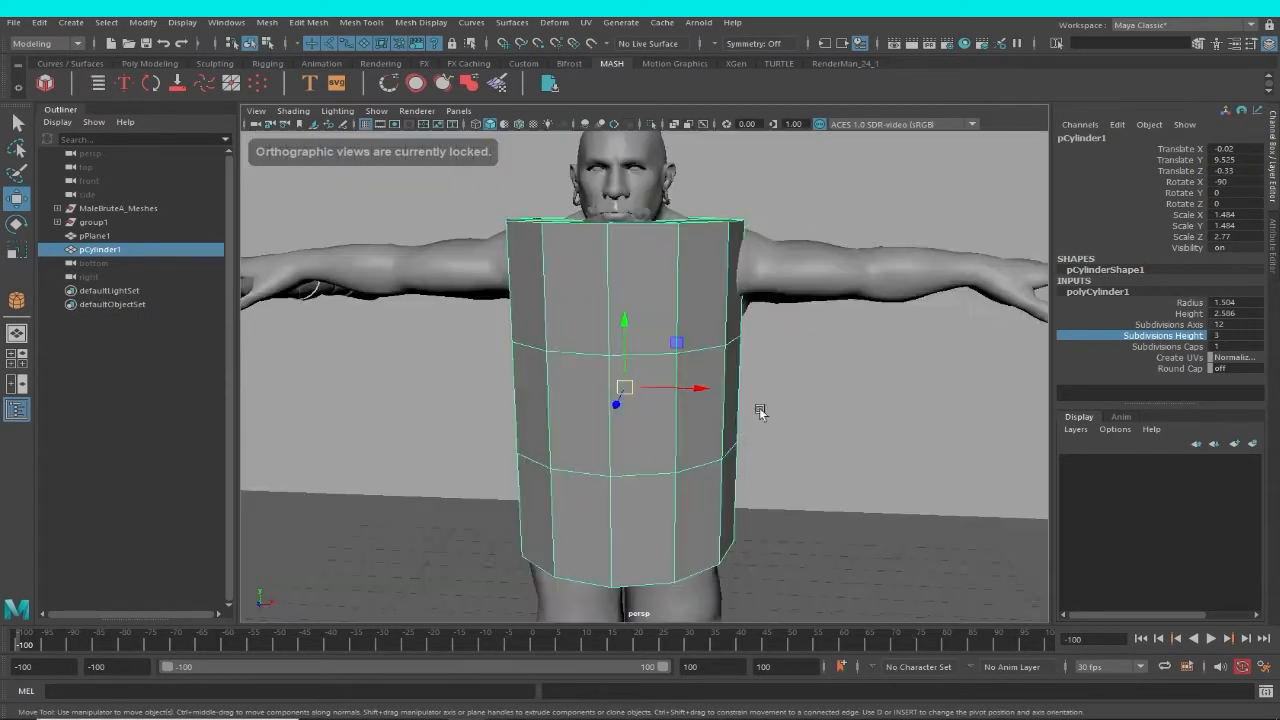
pyautogui.keyDown('alt'); pyautogui.moveTo(740, 431); pyautogui.dragTo(523, 433, button='right'); pyautogui.keyUp('alt')
pyautogui.keyDown('alt'); pyautogui.moveTo(522, 433); pyautogui.dragTo(555, 433); pyautogui.keyUp('alt')
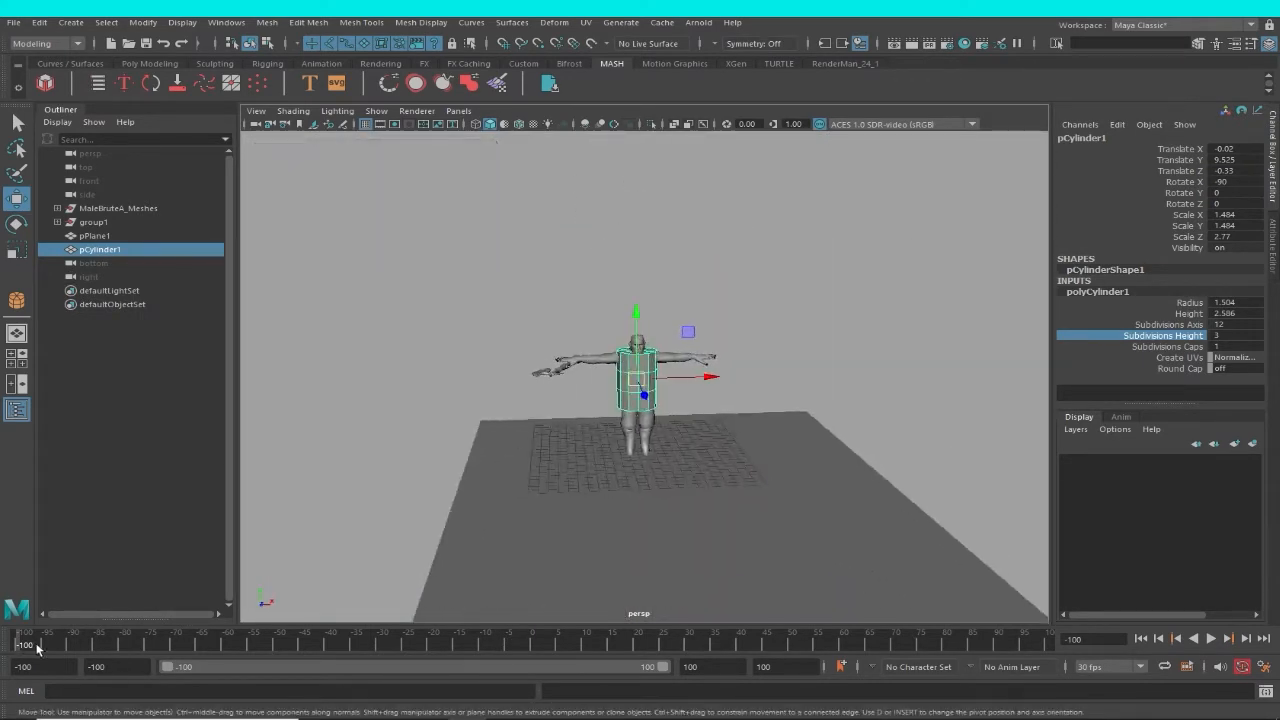
# Play the animation and stop at frame -44 to compare the character's pose with the cylinder.
pyautogui.hotkey('alt', 'v')
pyautogui.moveTo(720, 671)
pyautogui.mouseDown()
pyautogui.moveTo(702, 667)
pyautogui.moveTo(762, 668)
pyautogui.moveTo(423, 635)
pyautogui.moveTo(872, 708)
pyautogui.moveTo(311, 634)
pyautogui.mouseUp()
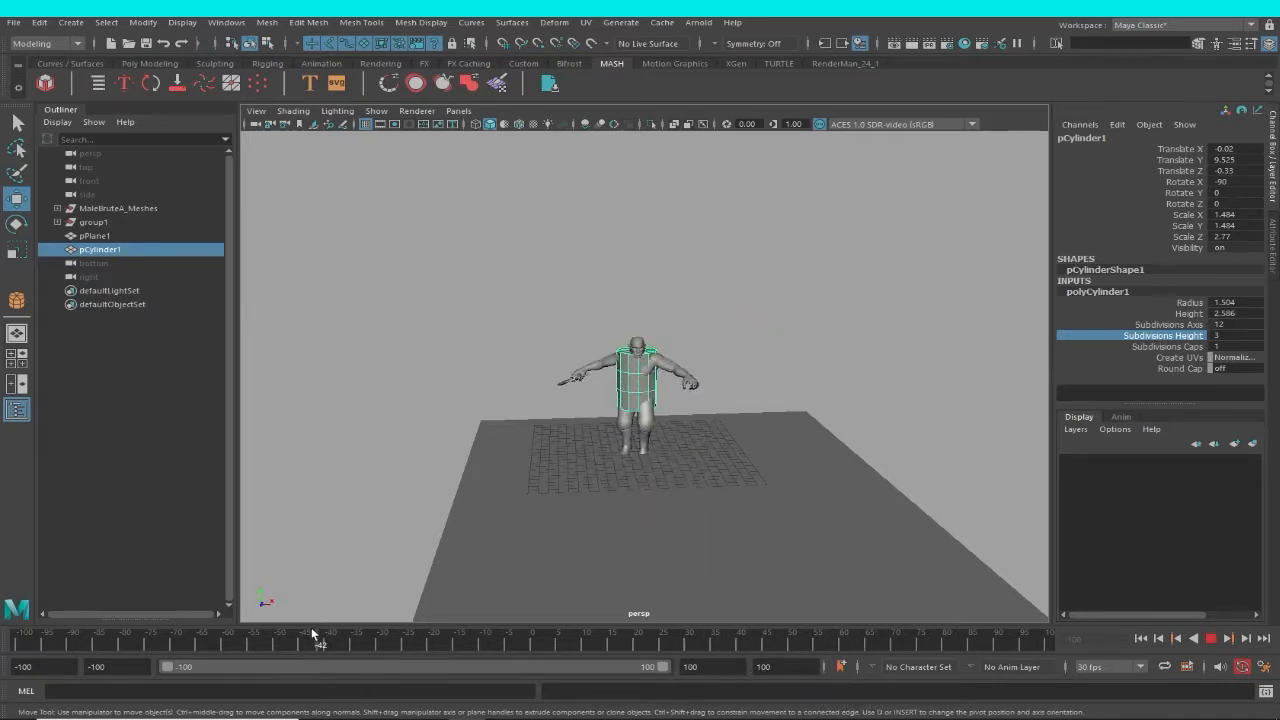
pyautogui.keyDown('alt'); pyautogui.moveTo(680, 510); pyautogui.dragTo(891, 483, button='right'); pyautogui.keyUp('alt')
pyautogui.keyDown('alt'); pyautogui.moveTo(717, 404); pyautogui.dragTo(780, 457, button='right'); pyautogui.keyUp('alt')
pyautogui.press('space')
pyautogui.click(780, 457)
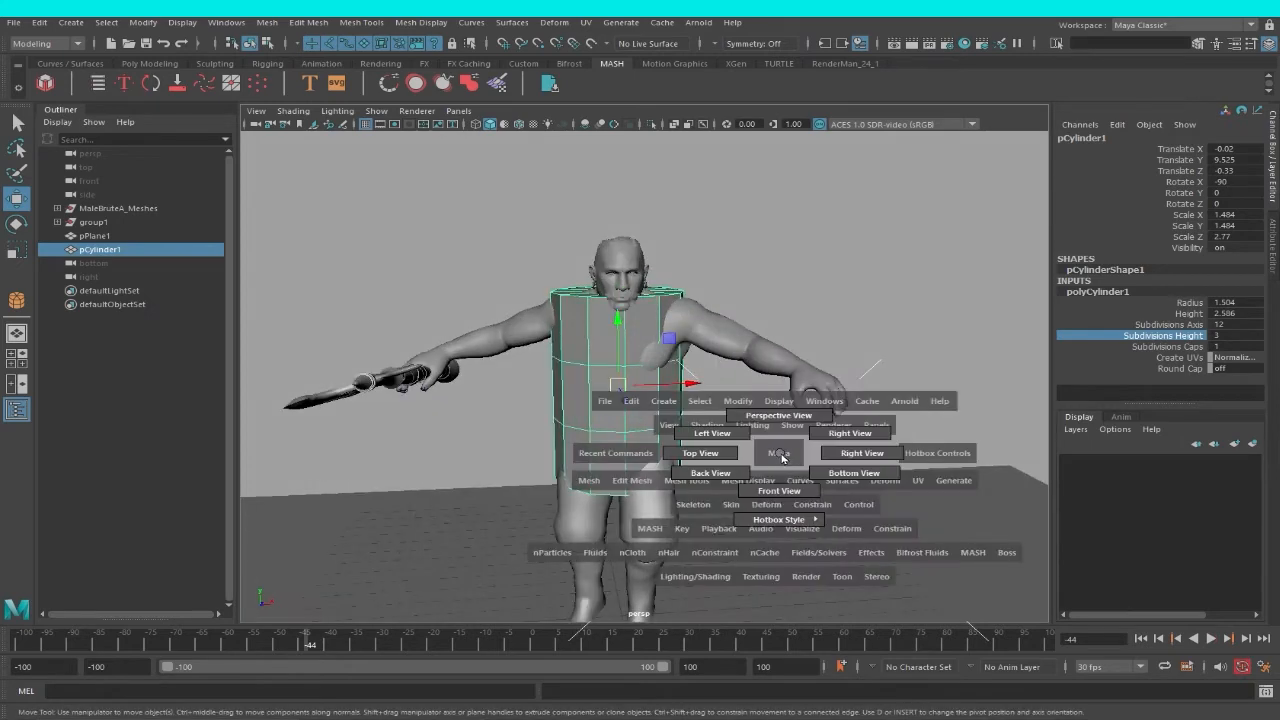
# Set the cylinder's Subdivisions Caps to 0 and return to the T-pose at frame -100 in the front view.
pyautogui.click(1178, 347)
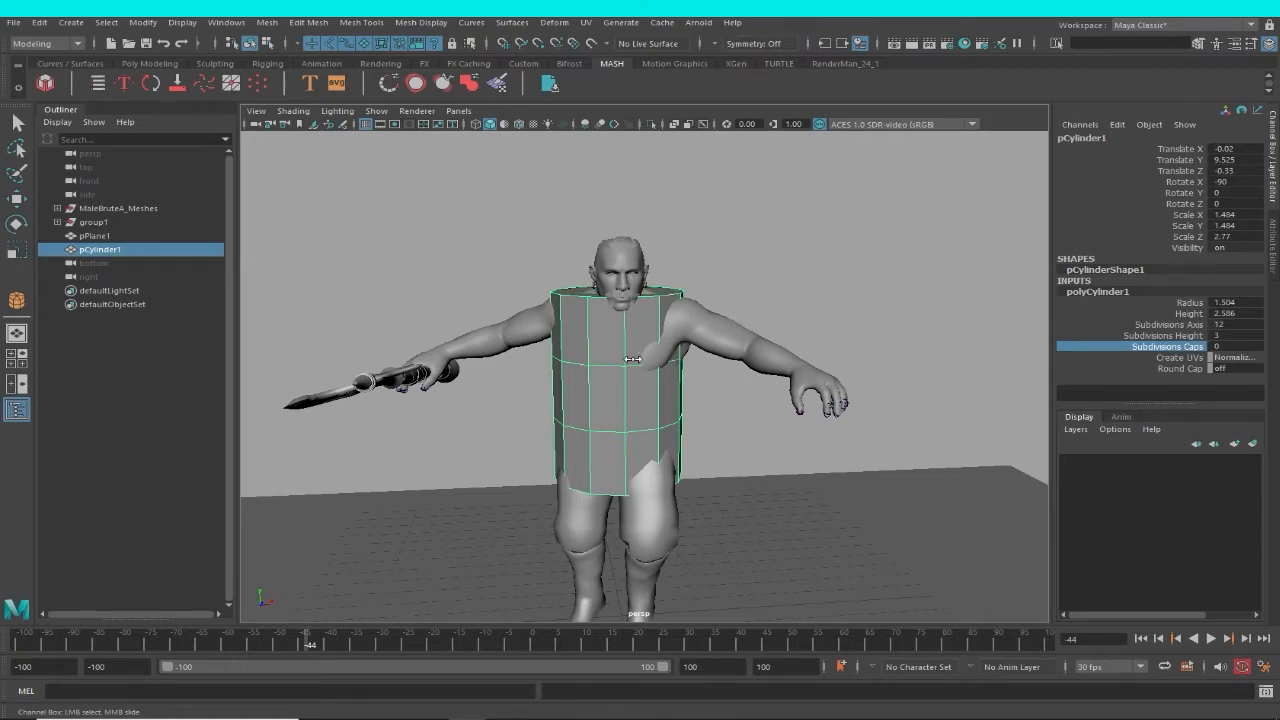
pyautogui.keyDown('alt'); pyautogui.moveTo(682, 372); pyautogui.dragTo(685, 428); pyautogui.keyUp('alt')
pyautogui.press('space')
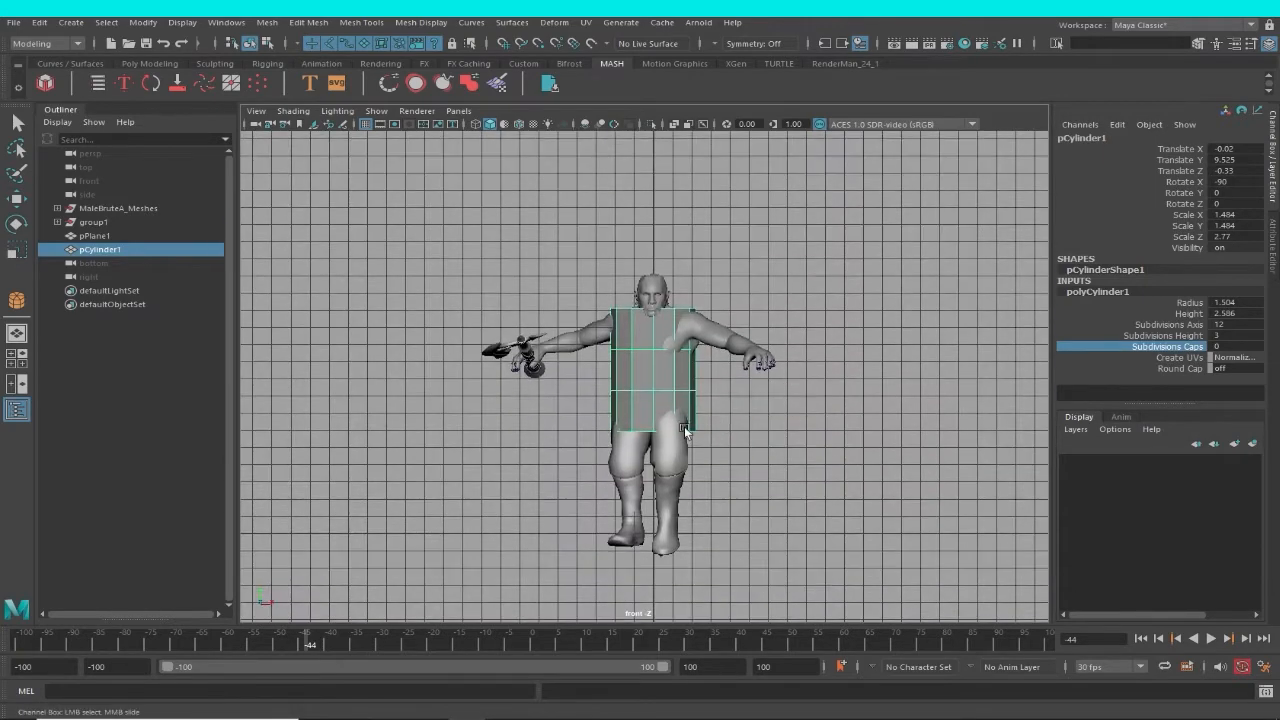
pyautogui.moveTo(68, 638); pyautogui.dragTo(14, 638)
pyautogui.scroll(10, 918, 490)
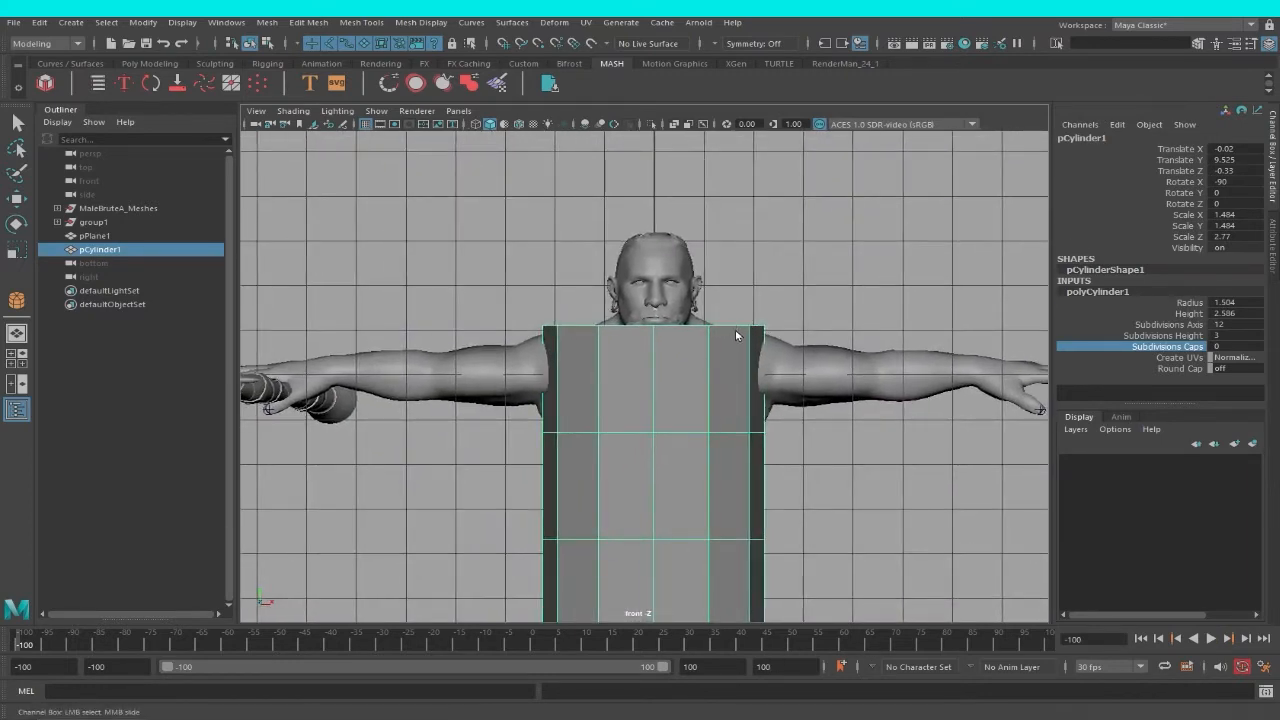
# Select the cylinder's uppermost ring of vertices, raise it slightly and scale it inward around the neck.
pyautogui.moveTo(733, 336); pyautogui.dragTo(663, 330, button='right')
pyautogui.click(638, 358)
pyautogui.press('w')
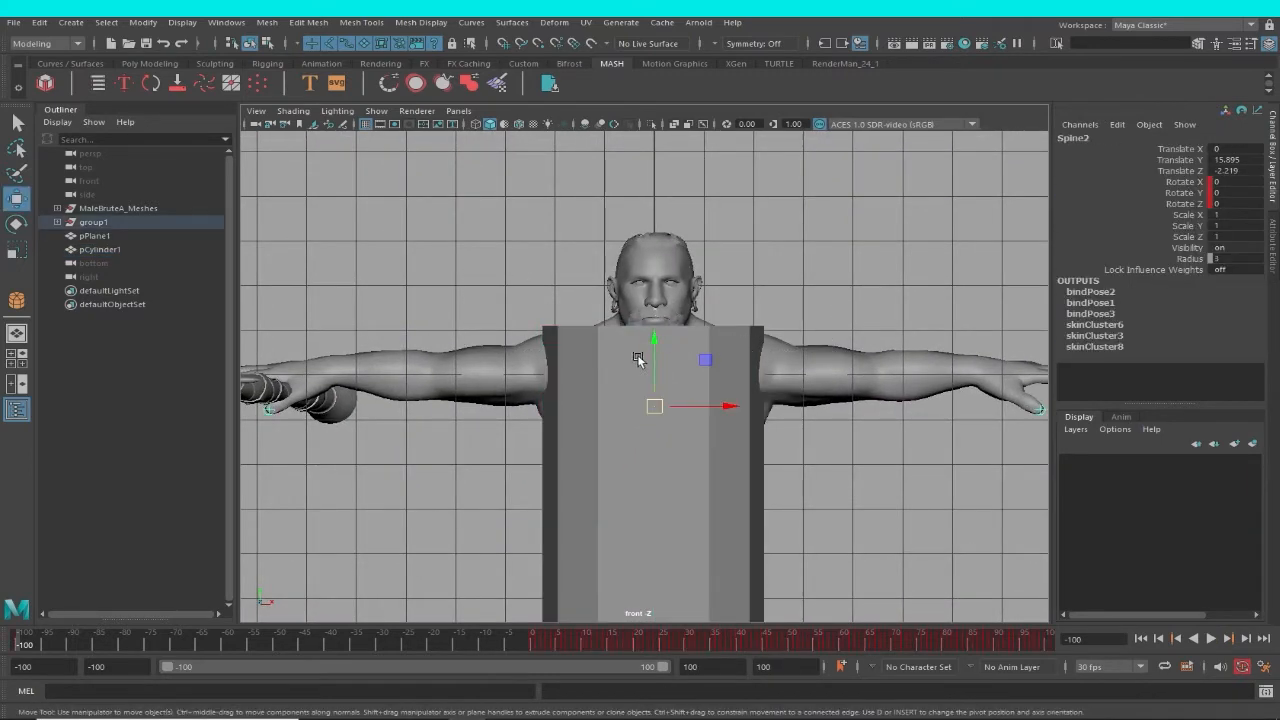
pyautogui.click(738, 331)
pyautogui.press('F8')
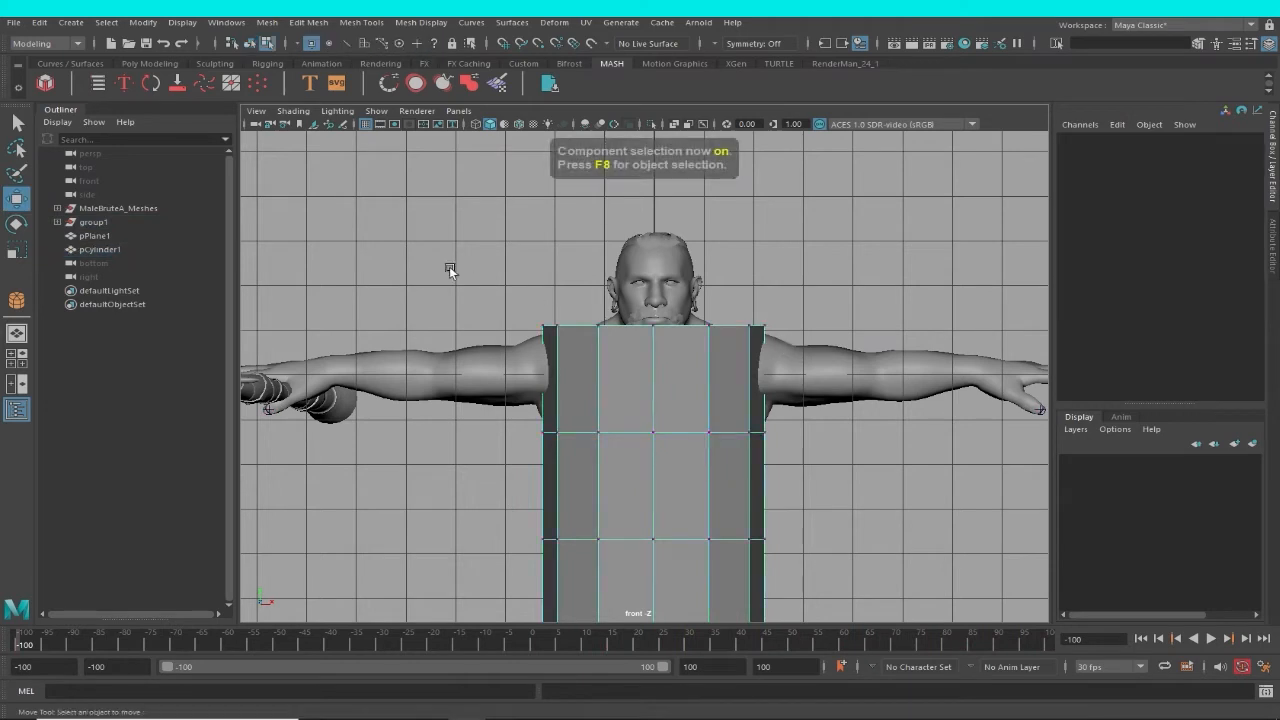
pyautogui.moveTo(453, 268); pyautogui.dragTo(879, 402)
pyautogui.moveTo(660, 298); pyautogui.dragTo(573, 315)
pyautogui.press('r')
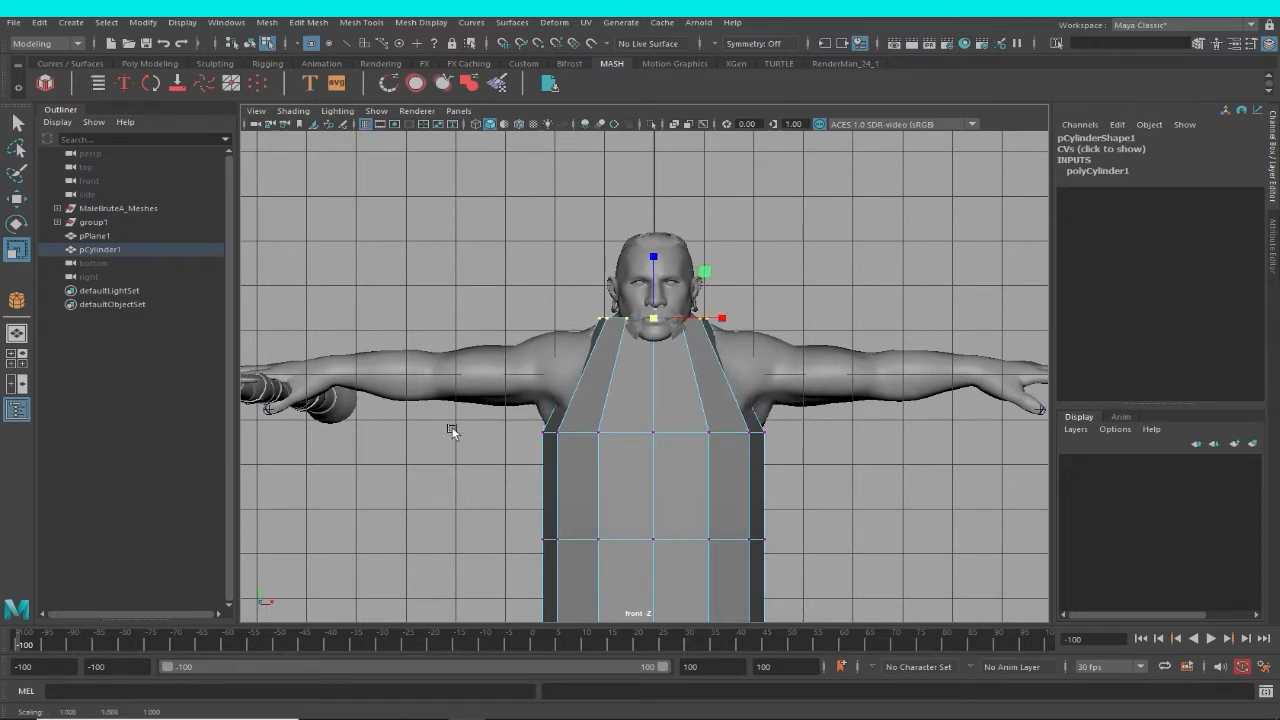
# Raise the second ring of vertices toward the character's shoulders.
pyautogui.moveTo(510, 405); pyautogui.dragTo(781, 476)
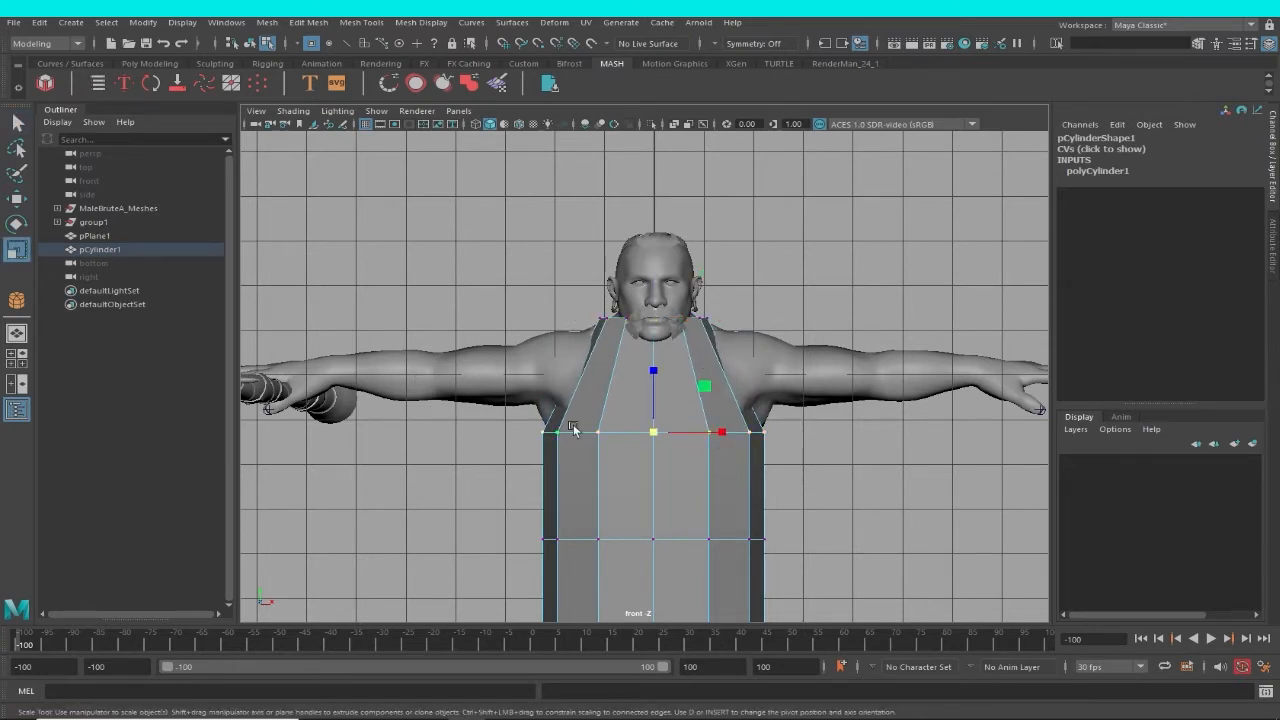
pyautogui.press('w')
pyautogui.moveTo(651, 375); pyautogui.dragTo(653, 307)
pyautogui.keyDown('alt'); pyautogui.moveTo(711, 465); pyautogui.dragTo(747, 375, button='middle'); pyautogui.keyUp('alt')
# Raise the third ring of vertices to armpit height and scale it slightly outward.
pyautogui.moveTo(840, 489); pyautogui.dragTo(634, 383)
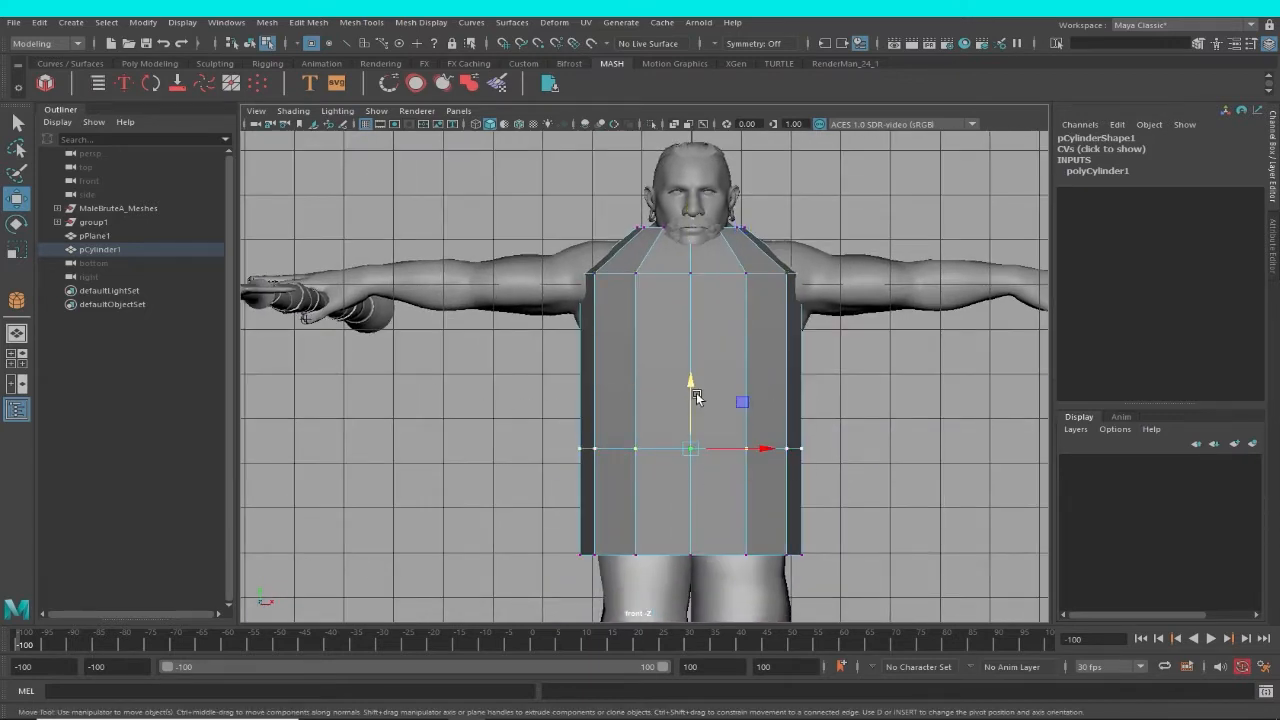
pyautogui.moveTo(702, 302); pyautogui.dragTo(696, 316)
pyautogui.hotkey('ctrl', 'z')
pyautogui.moveTo(691, 386); pyautogui.dragTo(689, 267)
pyautogui.keyDown('alt'); pyautogui.moveTo(710, 426); pyautogui.dragTo(696, 453, button='middle'); pyautogui.keyUp('alt')
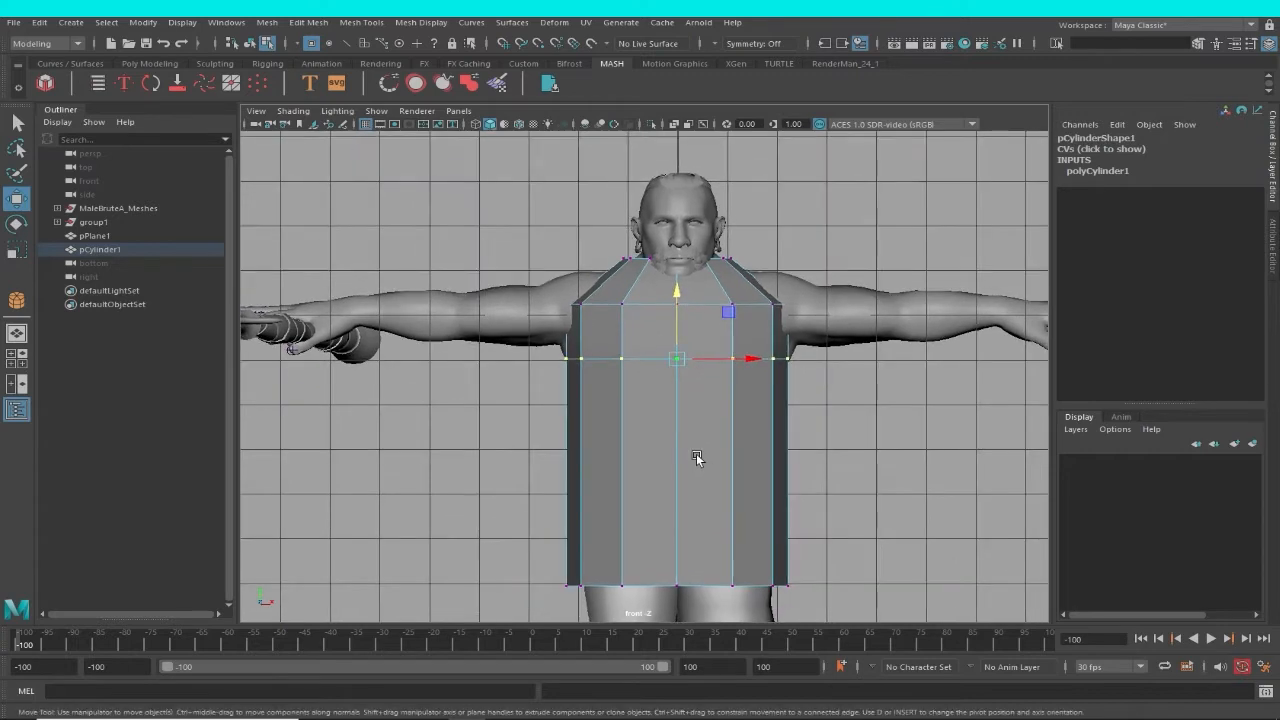
pyautogui.press('r')
pyautogui.moveTo(678, 359); pyautogui.dragTo(699, 363)
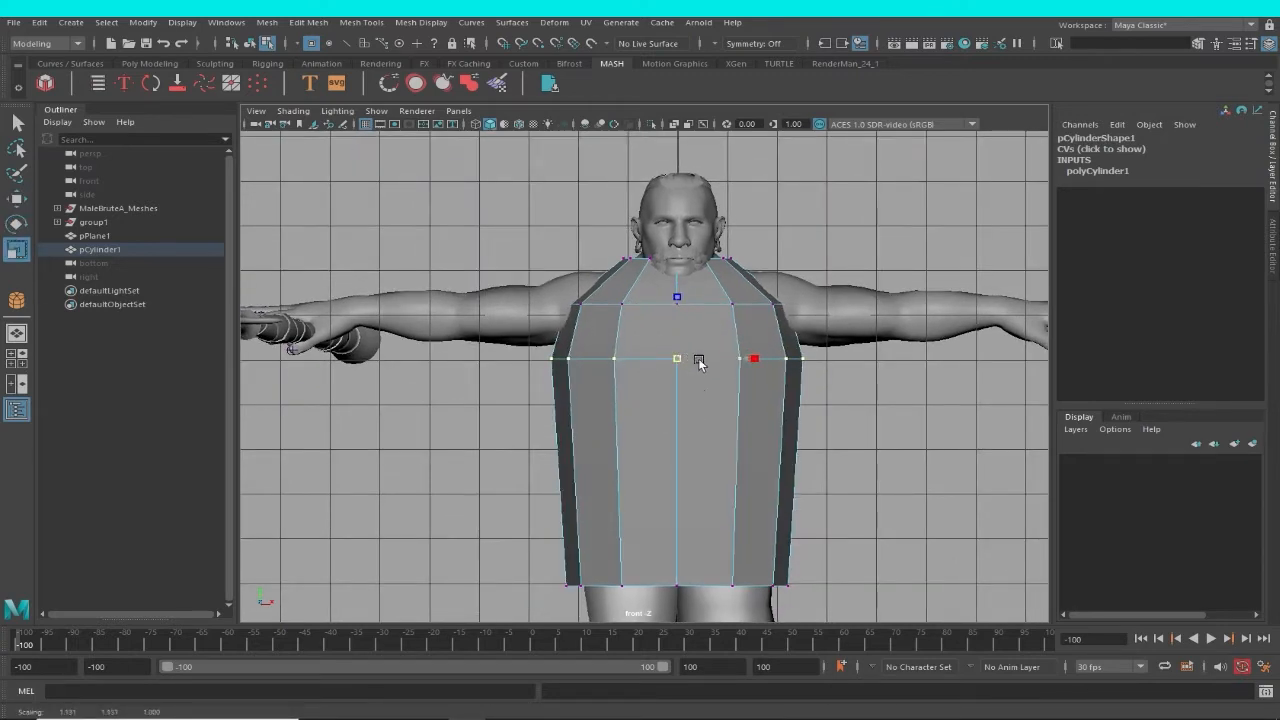
pyautogui.click(325, 26)
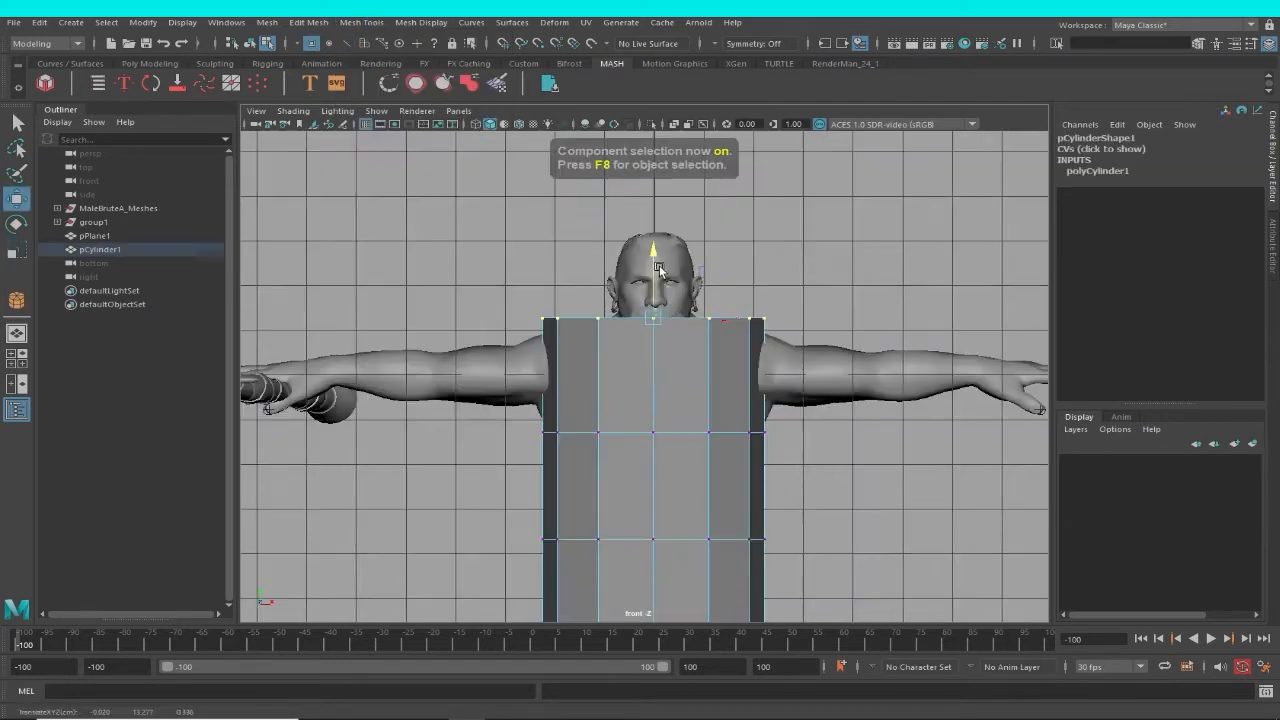
# Scale the uppermost ring of vertices inward to form a neck opening.
pyautogui.press('e')
pyautogui.press('r')
pyautogui.moveTo(714, 318); pyautogui.dragTo(568, 315)
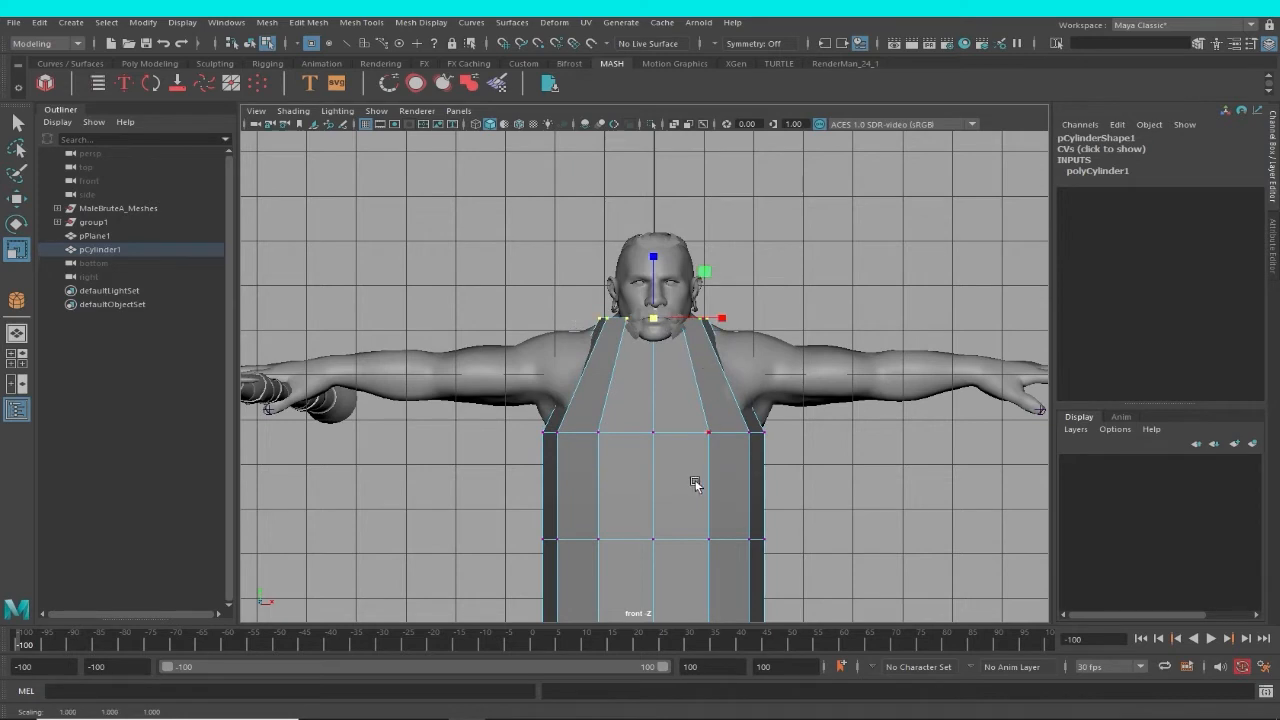
# Move the second ring of vertices up to the character's shoulder level.
pyautogui.moveTo(671, 449); pyautogui.dragTo(820, 484)
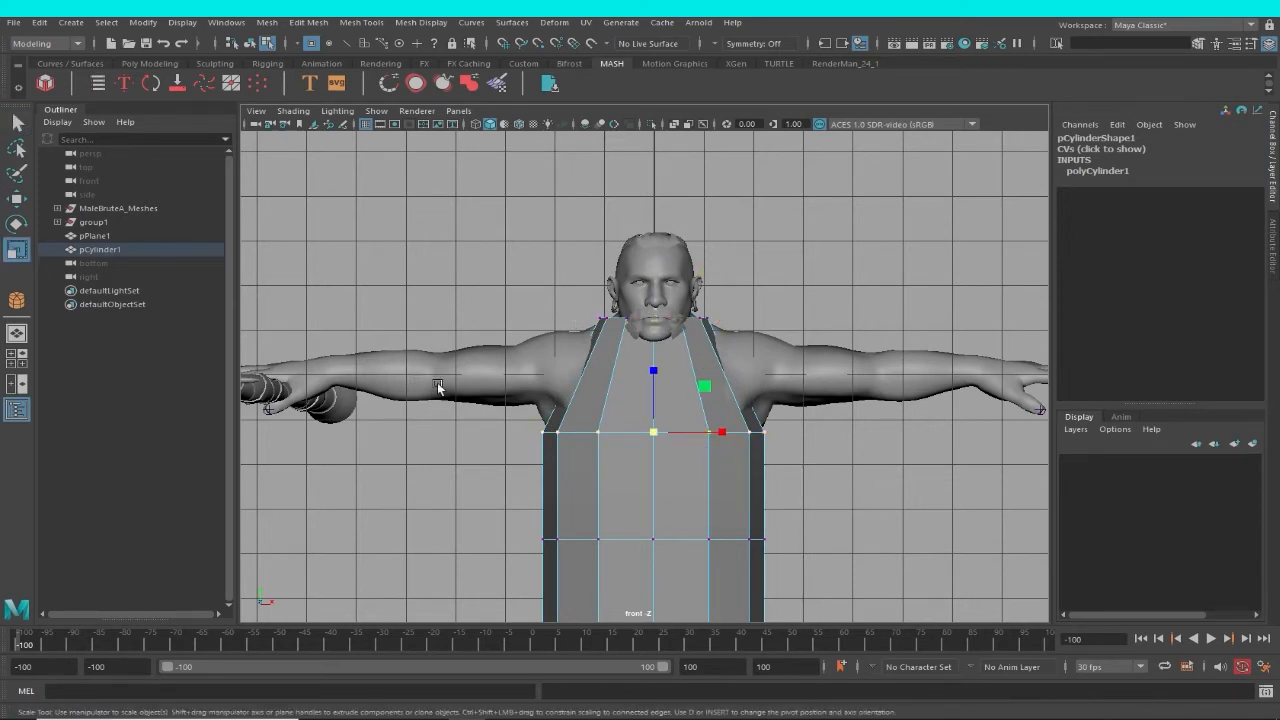
pyautogui.press('w')
pyautogui.moveTo(654, 374); pyautogui.dragTo(653, 305)
pyautogui.keyDown('alt'); pyautogui.moveTo(705, 462); pyautogui.dragTo(742, 371, button='middle'); pyautogui.keyUp('alt')
# Move the third ring of vertices up to the armpits and widen it slightly around the chest.
pyautogui.moveTo(834, 490); pyautogui.dragTo(556, 412)
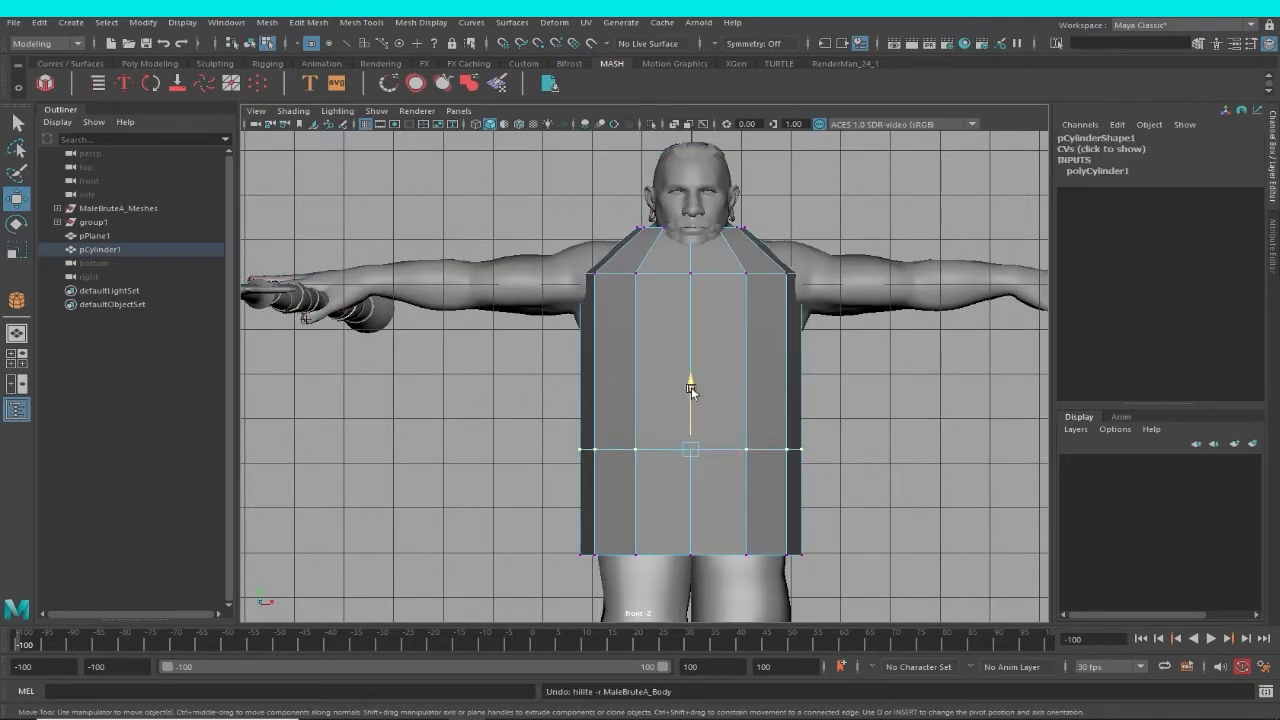
pyautogui.moveTo(694, 391); pyautogui.dragTo(690, 268)
pyautogui.keyDown('alt'); pyautogui.moveTo(709, 400); pyautogui.dragTo(696, 454, button='middle'); pyautogui.keyUp('alt')
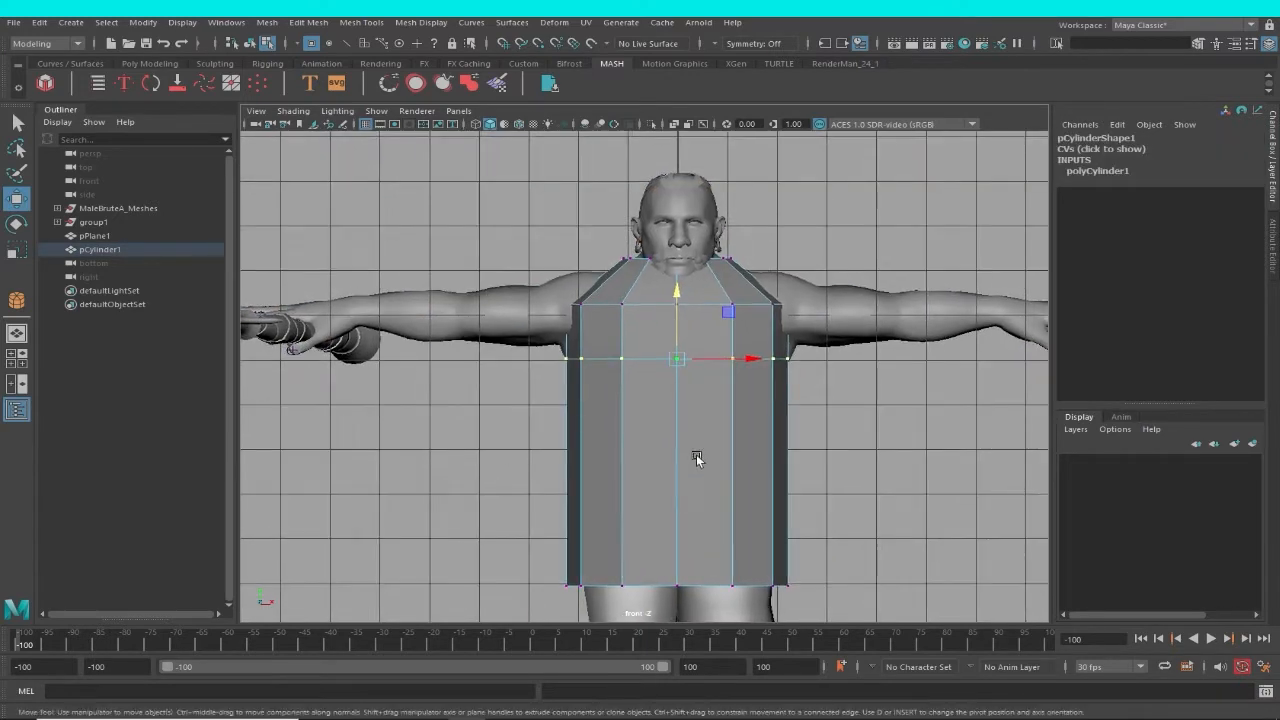
pyautogui.press('e')
pyautogui.press('r')
pyautogui.moveTo(677, 358); pyautogui.dragTo(698, 362)
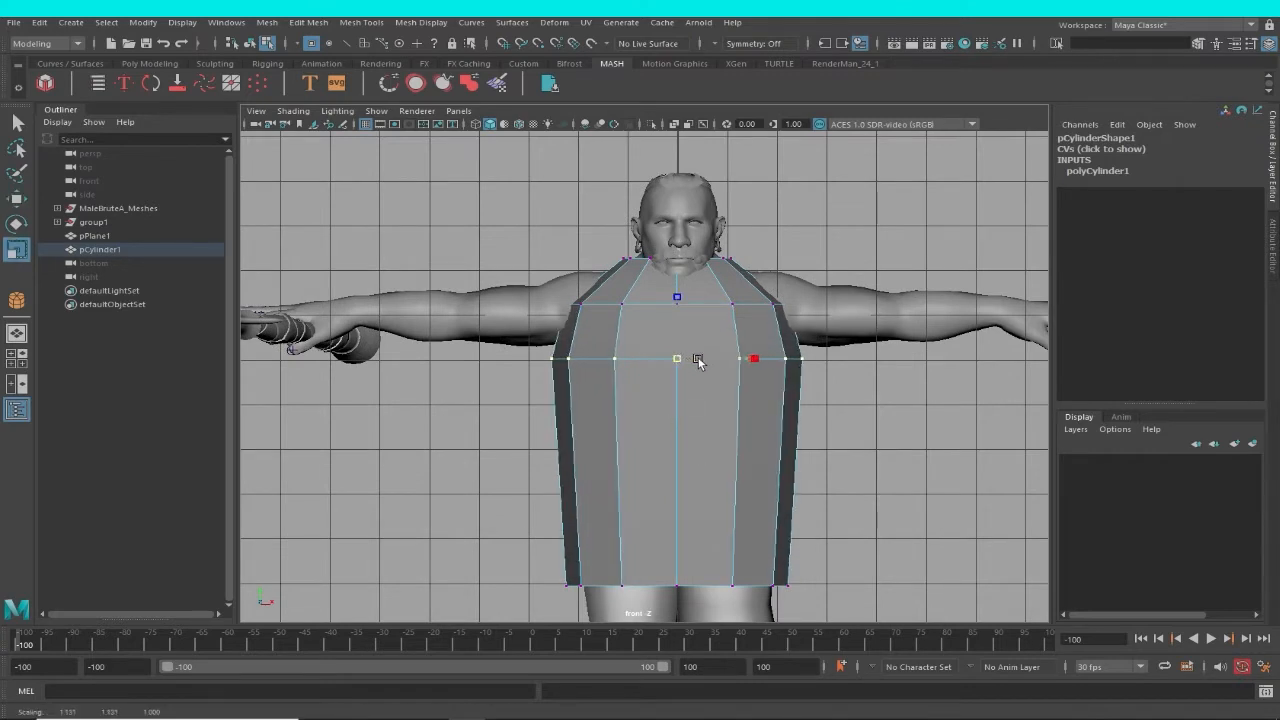
# Insert three horizontal edge loops into the lower part of the garment, between the chest ring and the hem.
pyautogui.click(354, 26)
pyautogui.click(389, 133)
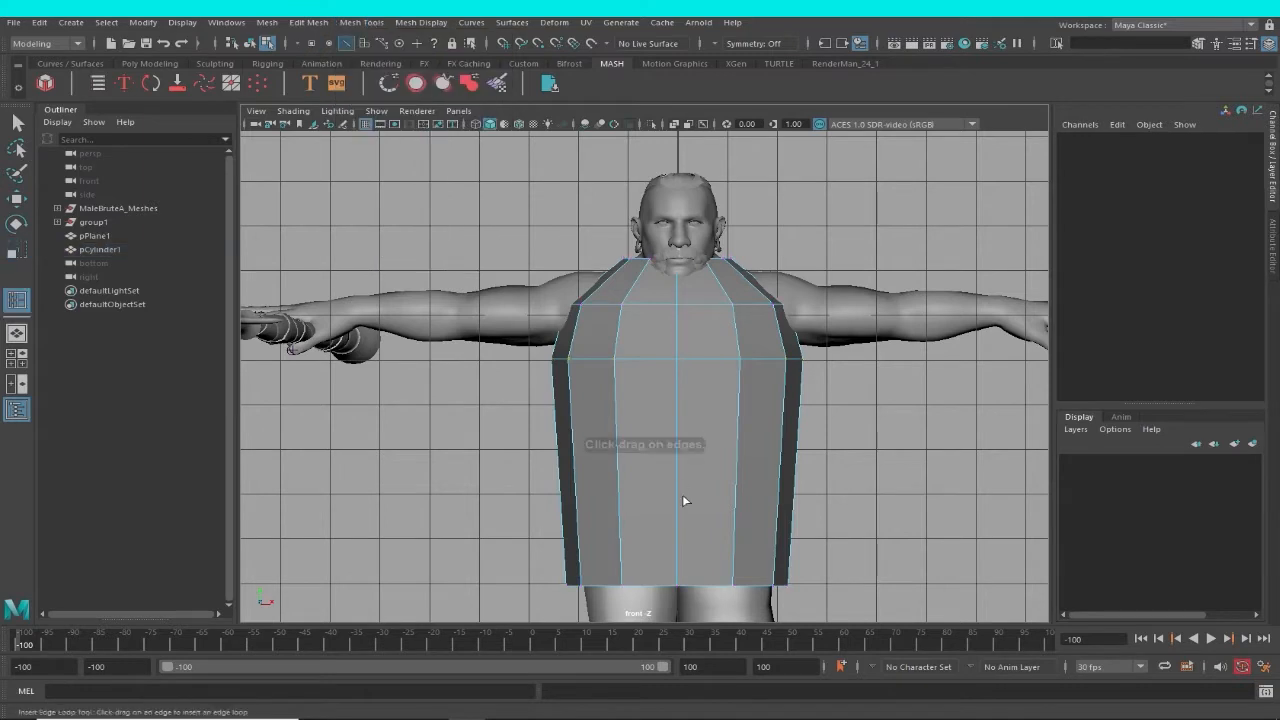
pyautogui.click(676, 428)
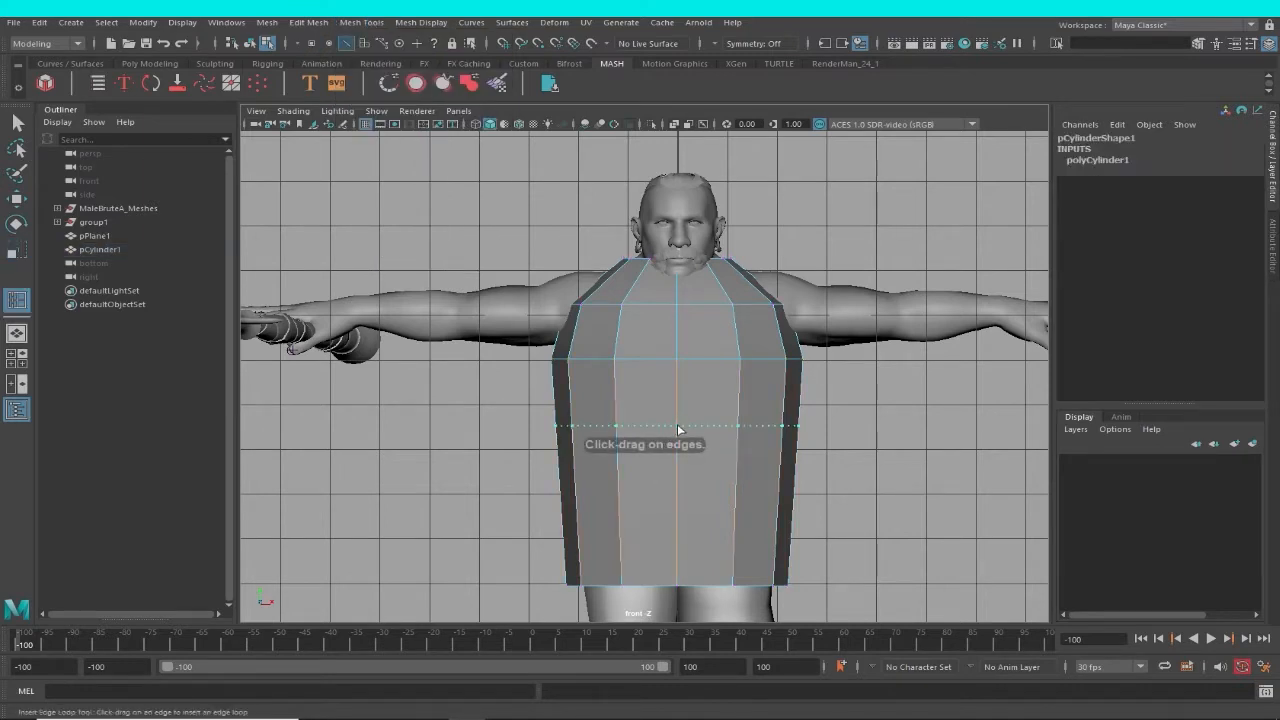
pyautogui.click(677, 493)
pyautogui.click(678, 548)
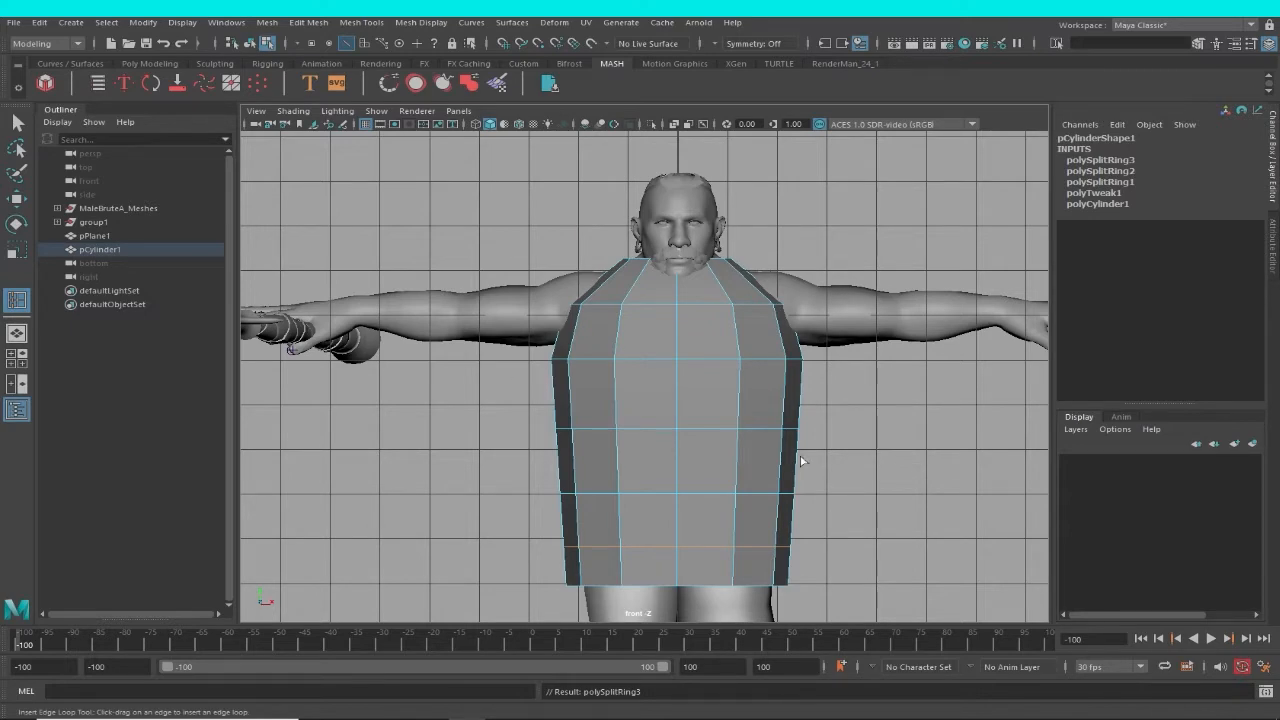
pyautogui.scroll(-5, 801, 462)
pyautogui.scroll(1, 799, 488)
pyautogui.keyDown('alt'); pyautogui.moveTo(832, 570); pyautogui.dragTo(789, 464, button='middle'); pyautogui.keyUp('alt')
pyautogui.scroll(1, 789, 459)
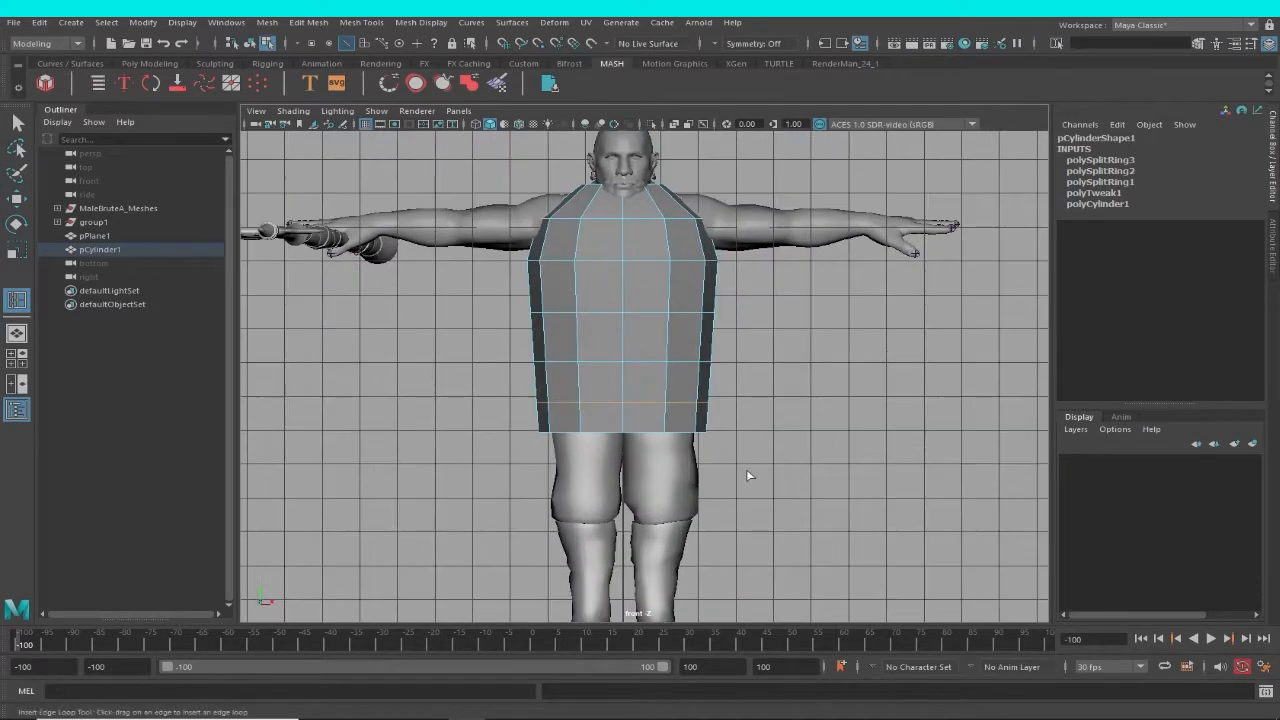
pyautogui.keyDown('alt'); pyautogui.moveTo(719, 184); pyautogui.dragTo(697, 226, button='middle'); pyautogui.keyUp('alt')
pyautogui.keyDown('alt'); pyautogui.moveTo(697, 226); pyautogui.dragTo(804, 318, button='right'); pyautogui.keyUp('alt')
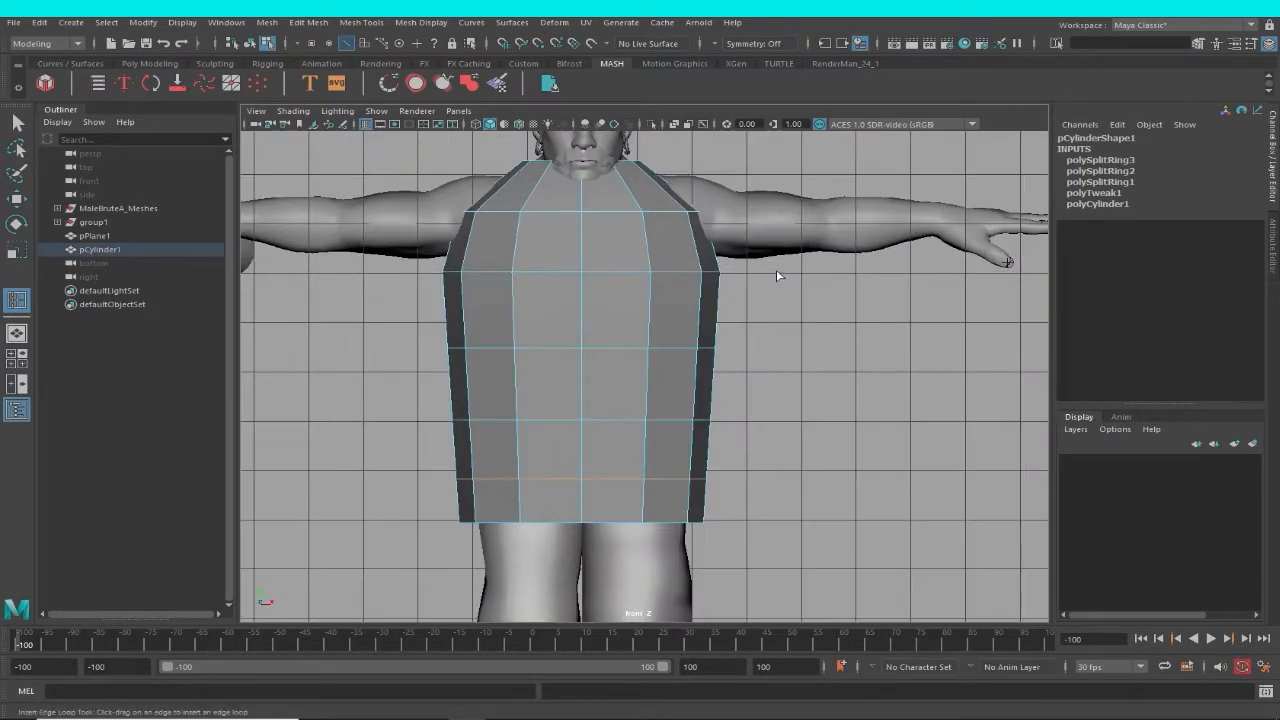
# Select the cap faces closing the garment's neck in the perspective view and delete them.
pyautogui.press('space')
pyautogui.moveTo(776, 271); pyautogui.dragTo(820, 251)
pyautogui.scroll(5, 689, 351)
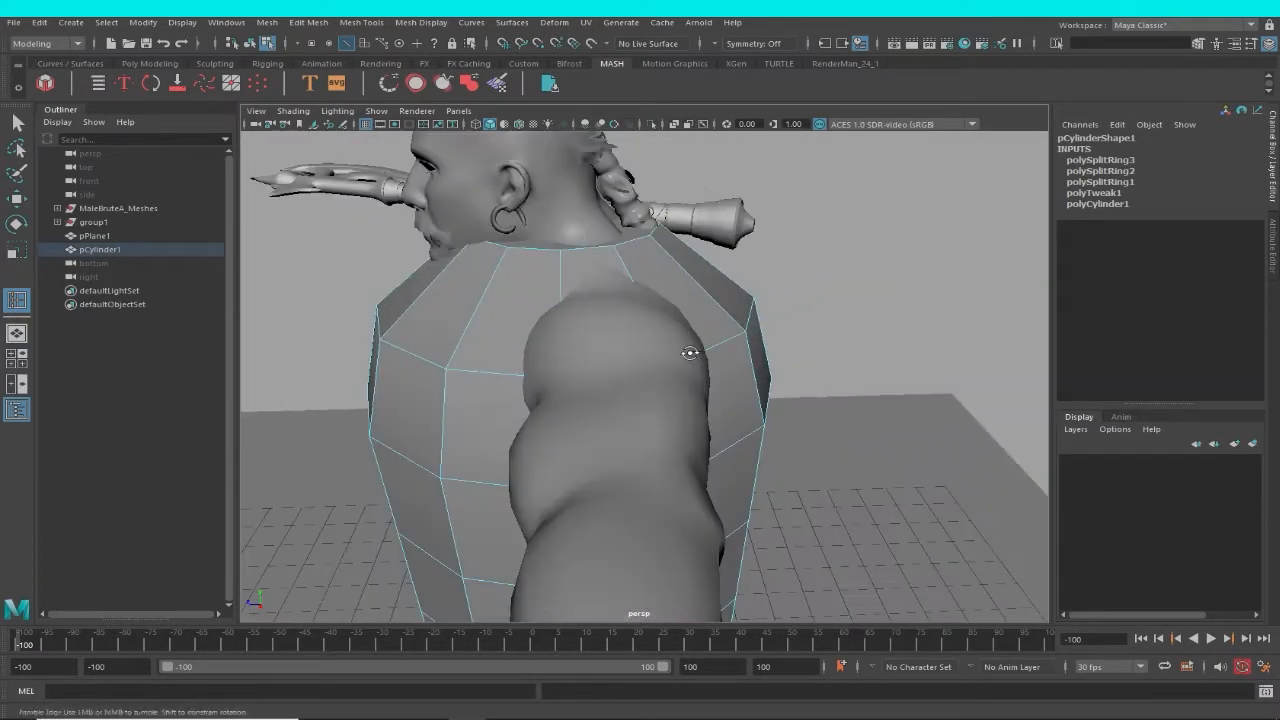
pyautogui.press('w')
pyautogui.scroll(2, 712, 296)
pyautogui.keyDown('alt'); pyautogui.moveTo(729, 346); pyautogui.dragTo(774, 499, button='middle'); pyautogui.keyUp('alt')
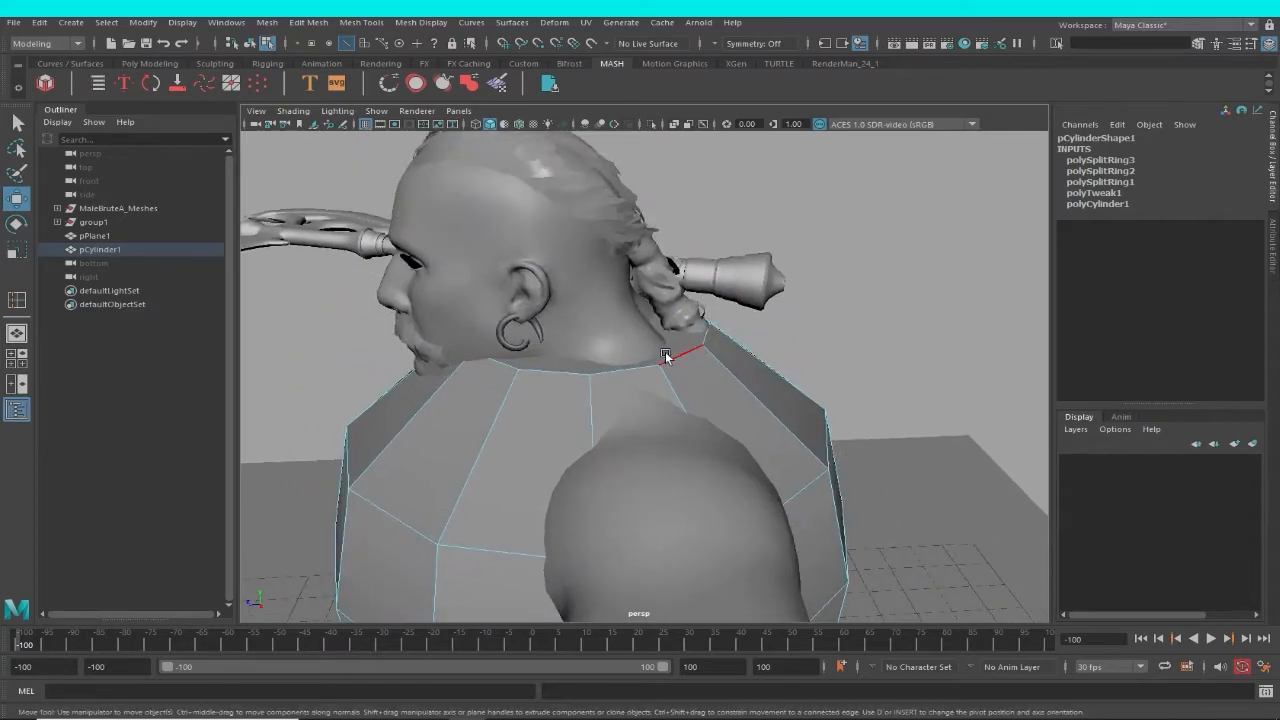
pyautogui.moveTo(671, 357); pyautogui.dragTo(671, 347, button='right')
pyautogui.doubleClick(688, 350)
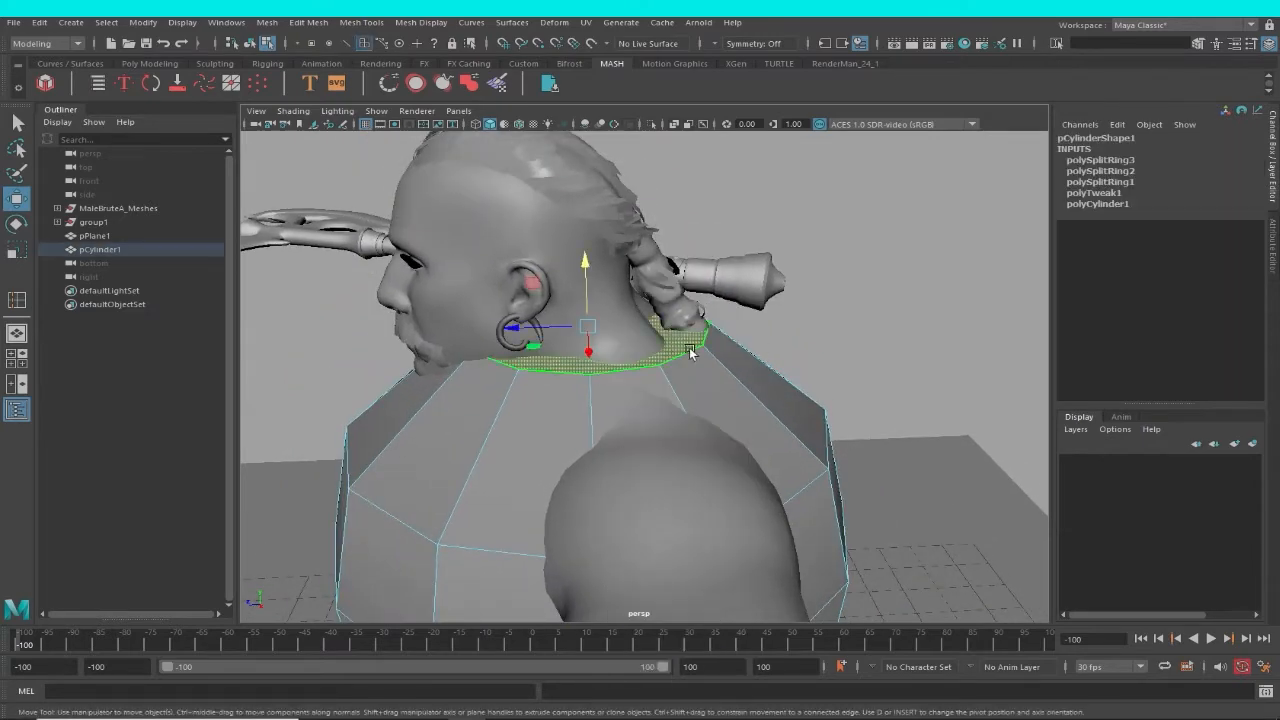
pyautogui.press('Delete')
# Enter vertex editing on the garment in the side view and nudge its neck ring slightly upward.
pyautogui.keyDown('alt'); pyautogui.moveTo(637, 360); pyautogui.dragTo(774, 333); pyautogui.keyUp('alt')
pyautogui.scroll(-3, 746, 348)
pyautogui.press('space')
pyautogui.keyDown('alt'); pyautogui.moveTo(776, 333); pyautogui.dragTo(806, 690, button='middle'); pyautogui.keyUp('alt')
pyautogui.keyDown('alt'); pyautogui.moveTo(650, 344); pyautogui.dragTo(853, 535, button='right'); pyautogui.keyUp('alt')
pyautogui.keyDown('alt'); pyautogui.moveTo(853, 535); pyautogui.dragTo(598, 248, button='middle'); pyautogui.keyUp('alt')
pyautogui.moveTo(600, 272); pyautogui.dragTo(258, 207, button='right')
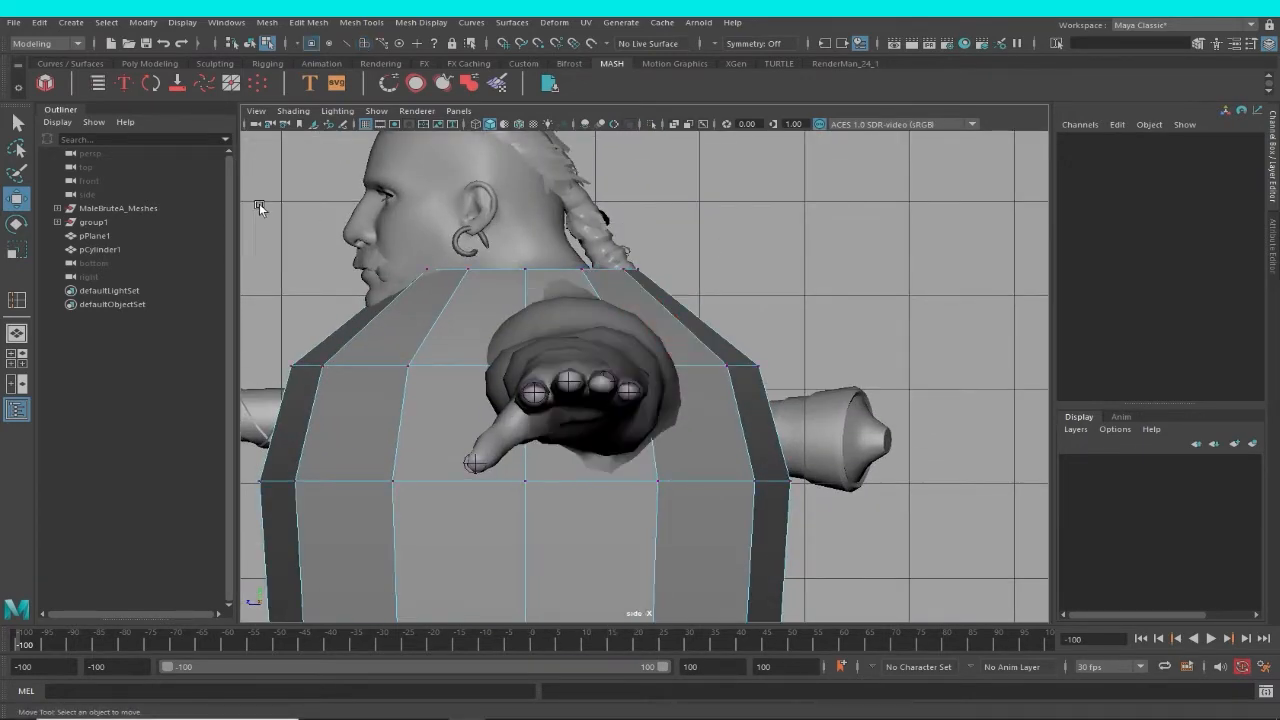
pyautogui.moveTo(259, 206); pyautogui.dragTo(727, 293)
pyautogui.moveTo(529, 249)
pyautogui.mouseDown()
pyautogui.moveTo(523, 283)
pyautogui.moveTo(523, 266)
pyautogui.mouseUp()
pyautogui.keyDown('alt'); pyautogui.moveTo(621, 342); pyautogui.dragTo(630, 276, button='middle'); pyautogui.keyUp('alt')
pyautogui.moveTo(222, 251); pyautogui.dragTo(770, 328)
pyautogui.keyDown('alt'); pyautogui.moveTo(662, 306); pyautogui.dragTo(728, 304, button='middle'); pyautogui.keyUp('alt')
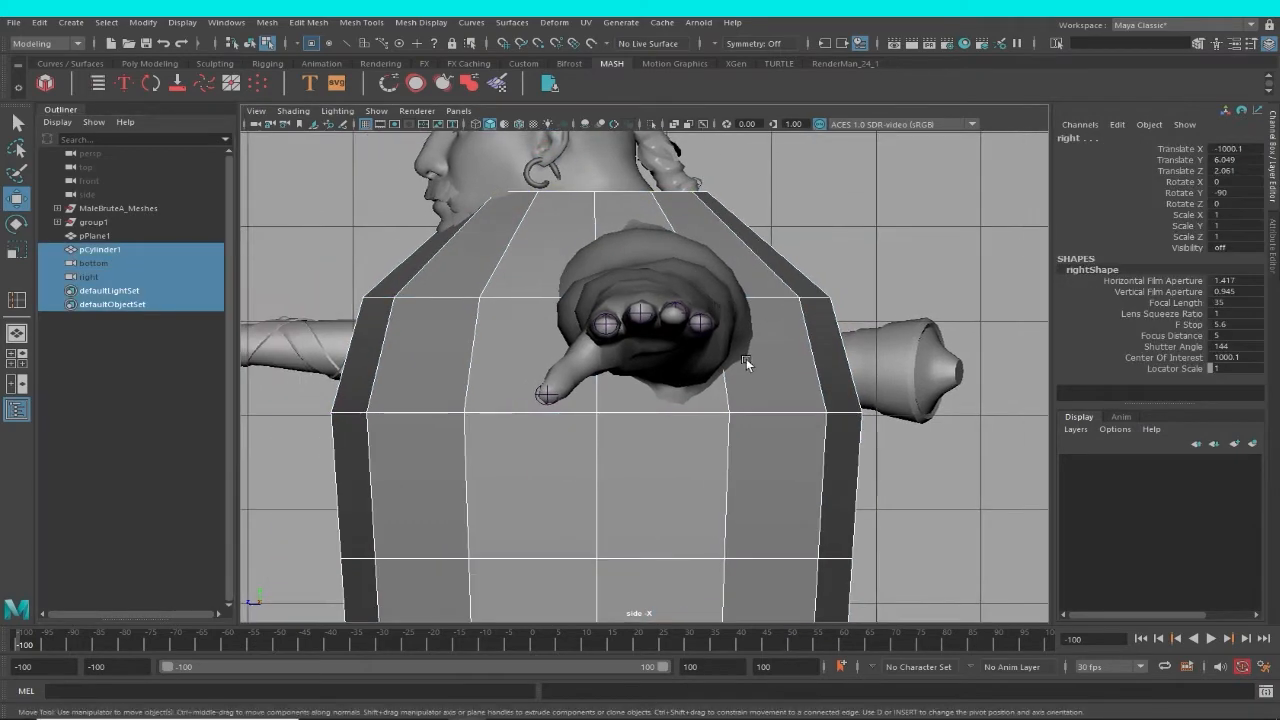
pyautogui.scroll(-5, 746, 358)
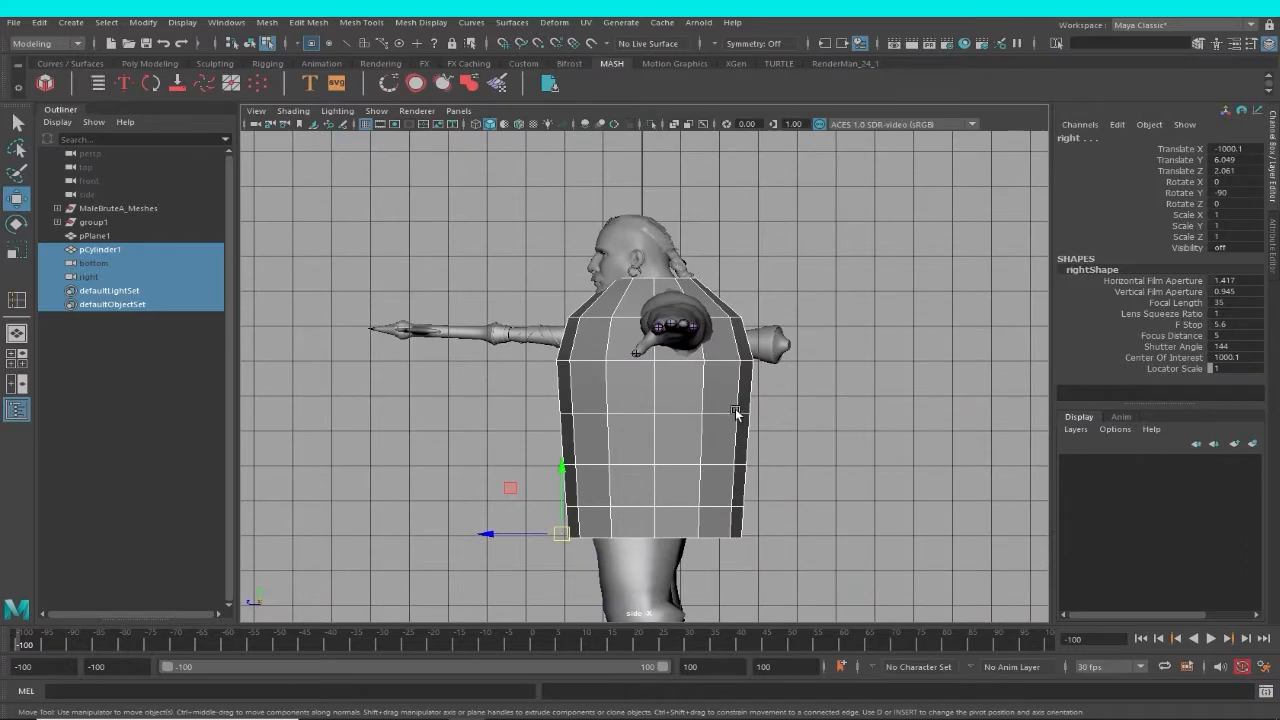
pyautogui.moveTo(736, 413); pyautogui.dragTo(600, 328, button='right')
pyautogui.scroll(3, 756, 419)
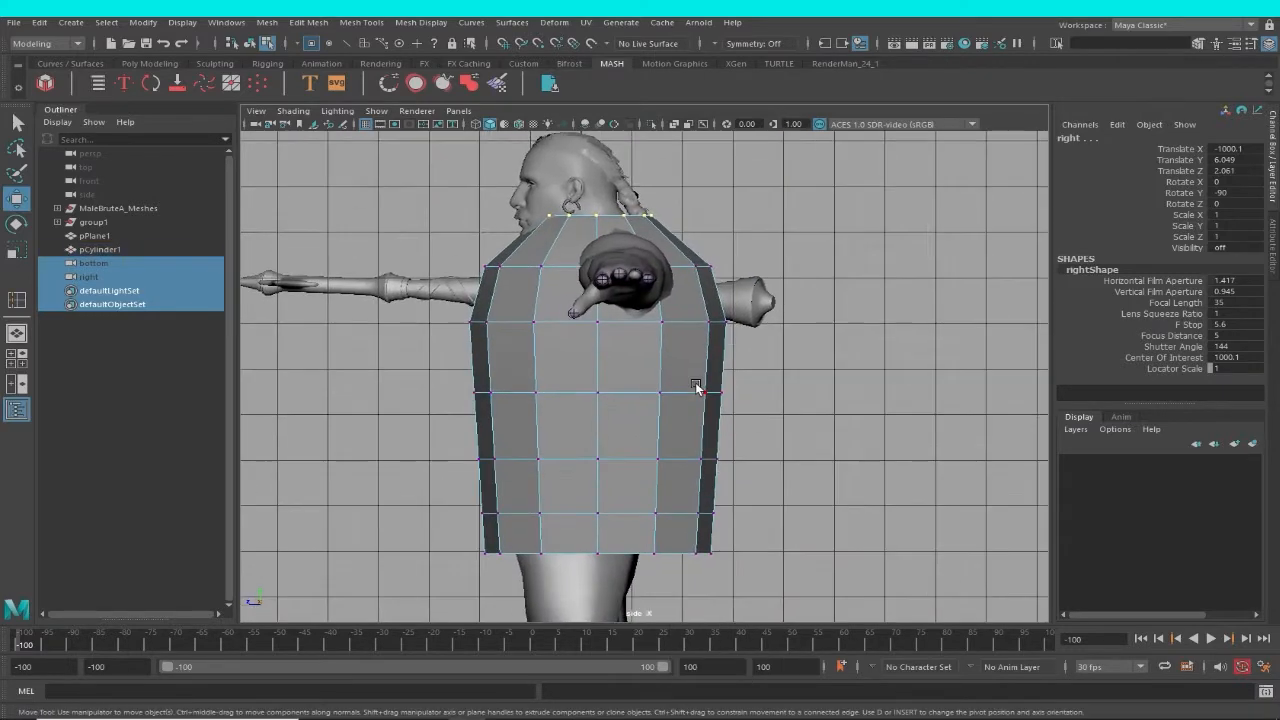
# Display the scene in wireframe and scale the ring just below the chest narrower from front to back around the waist.
pyautogui.press('4')
pyautogui.moveTo(793, 432); pyautogui.dragTo(390, 341)
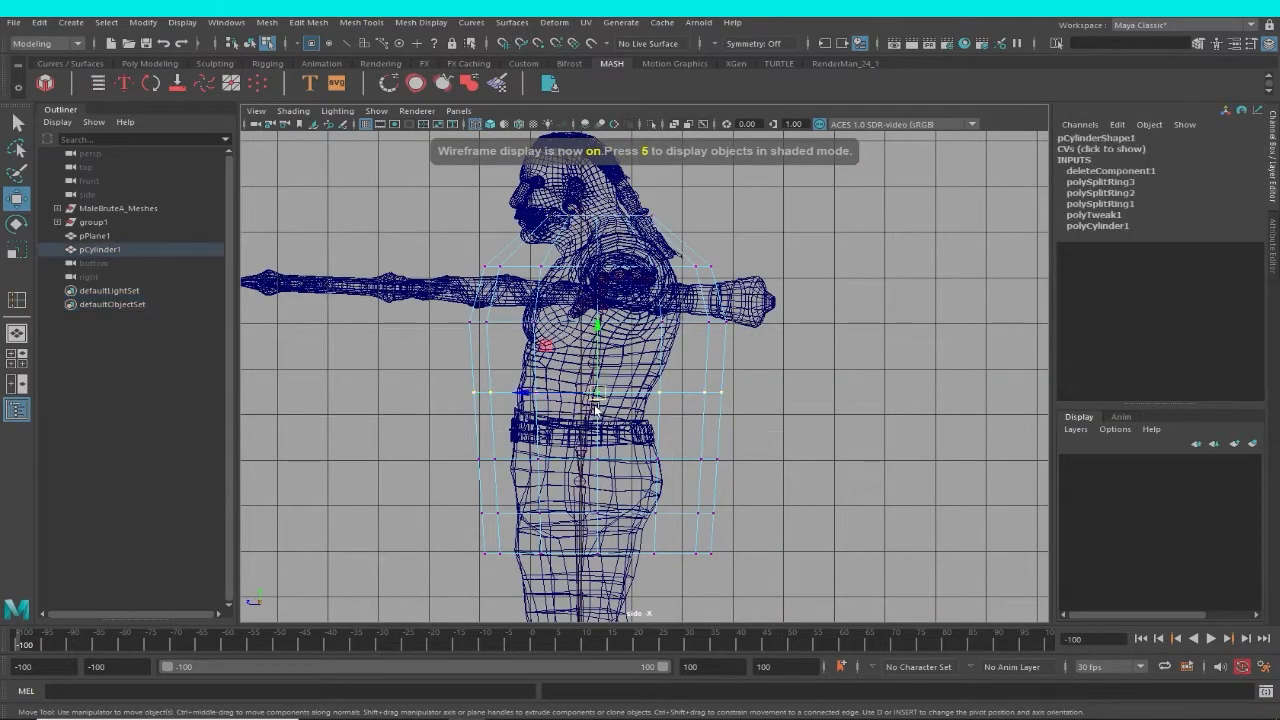
pyautogui.press('r')
pyautogui.moveTo(627, 401); pyautogui.dragTo(585, 390)
pyautogui.press('w')
pyautogui.keyDown('alt'); pyautogui.moveTo(631, 505); pyautogui.dragTo(606, 422, button='middle'); pyautogui.keyUp('alt')
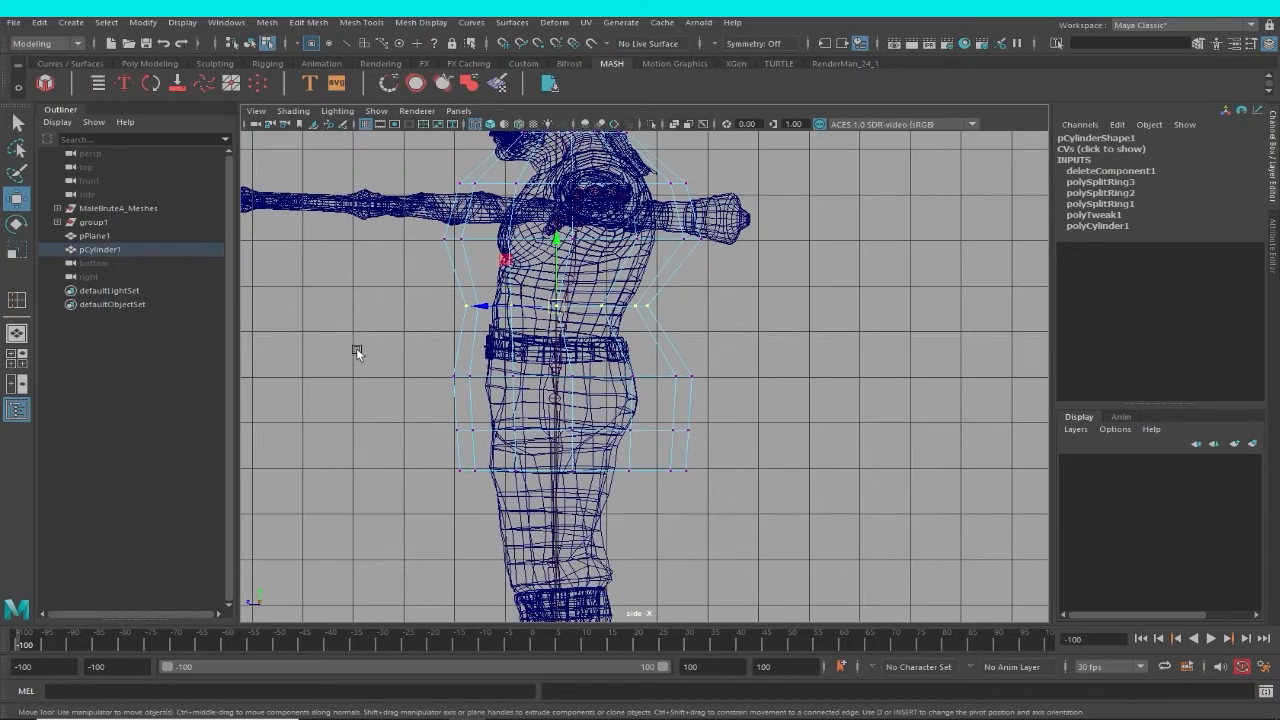
# Scale the three lowest rings of the garment narrower from front to back around the hips and thighs.
pyautogui.moveTo(356, 347); pyautogui.dragTo(790, 541)
pyautogui.moveTo(594, 445); pyautogui.dragTo(619, 428)
pyautogui.press('r')
pyautogui.keyDown('alt'); pyautogui.moveTo(733, 347); pyautogui.dragTo(760, 514, button='middle'); pyautogui.keyUp('alt')
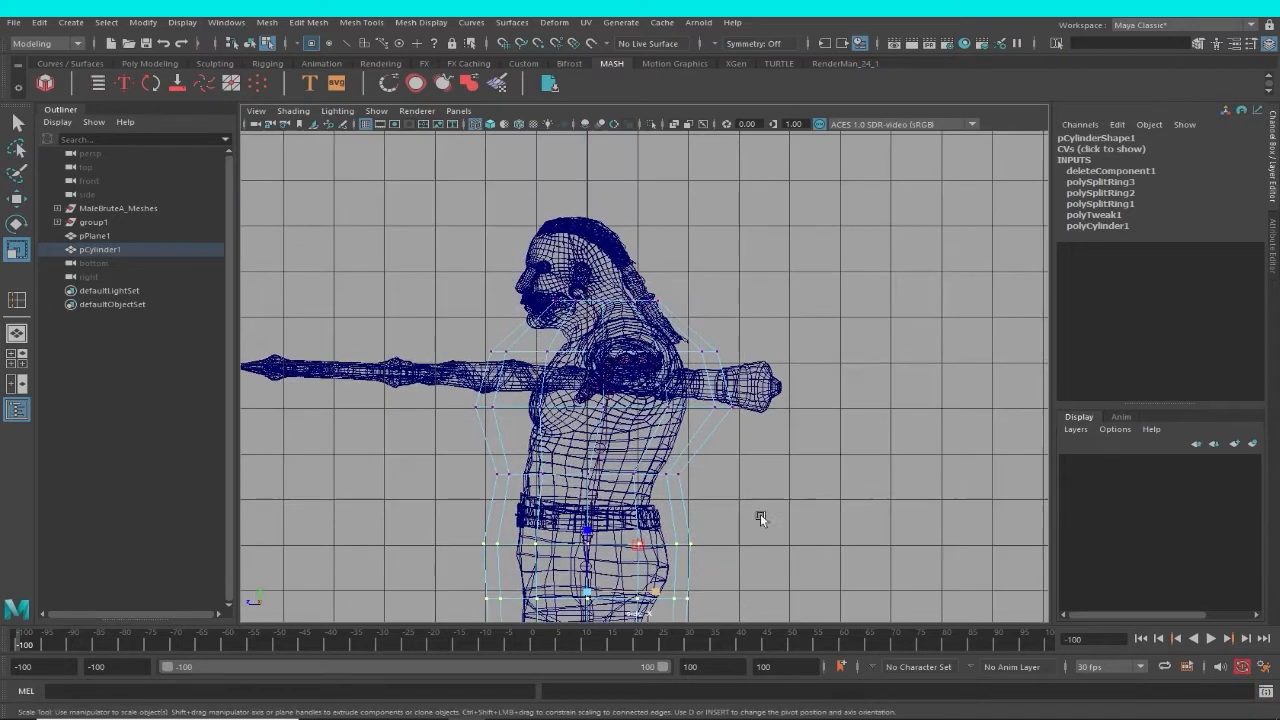
# Scale the chest ring and the shoulder ring narrower from front to back to follow the torso.
pyautogui.scroll(4, 760, 514)
pyautogui.moveTo(804, 447); pyautogui.dragTo(330, 397)
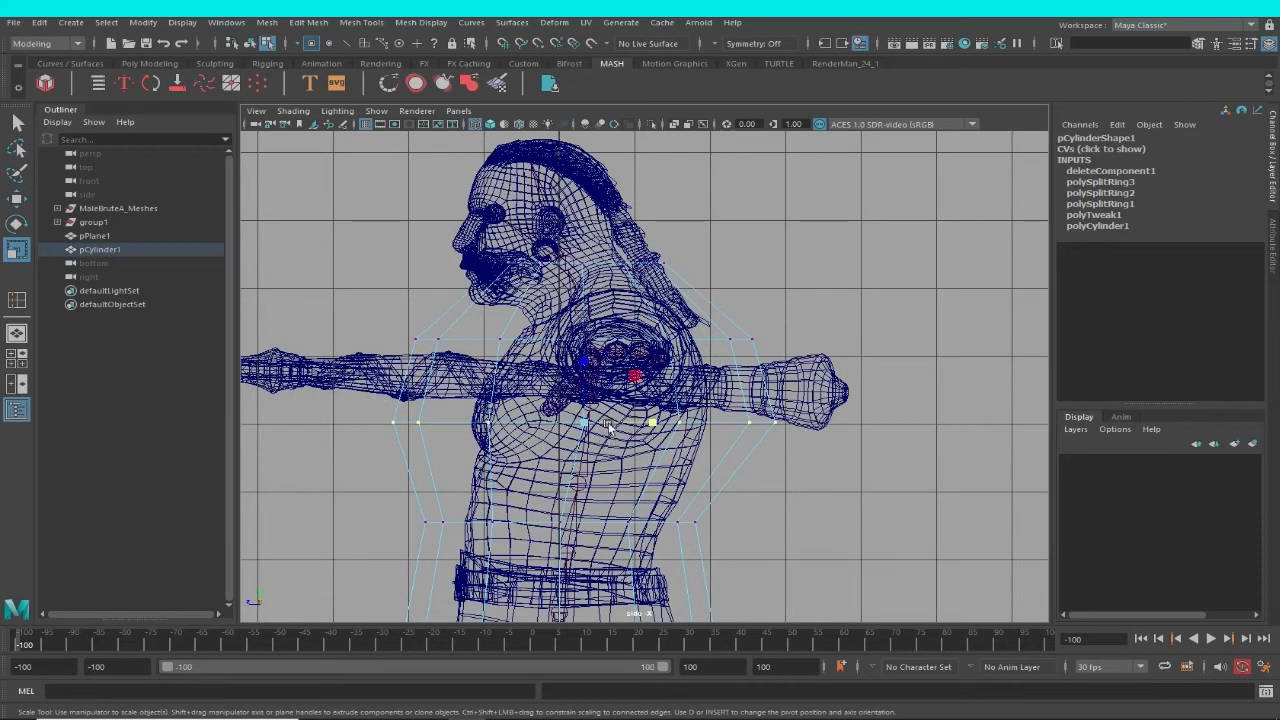
pyautogui.moveTo(660, 428); pyautogui.dragTo(645, 426)
pyautogui.keyDown('alt'); pyautogui.moveTo(654, 427); pyautogui.dragTo(654, 476, button='middle'); pyautogui.keyUp('alt')
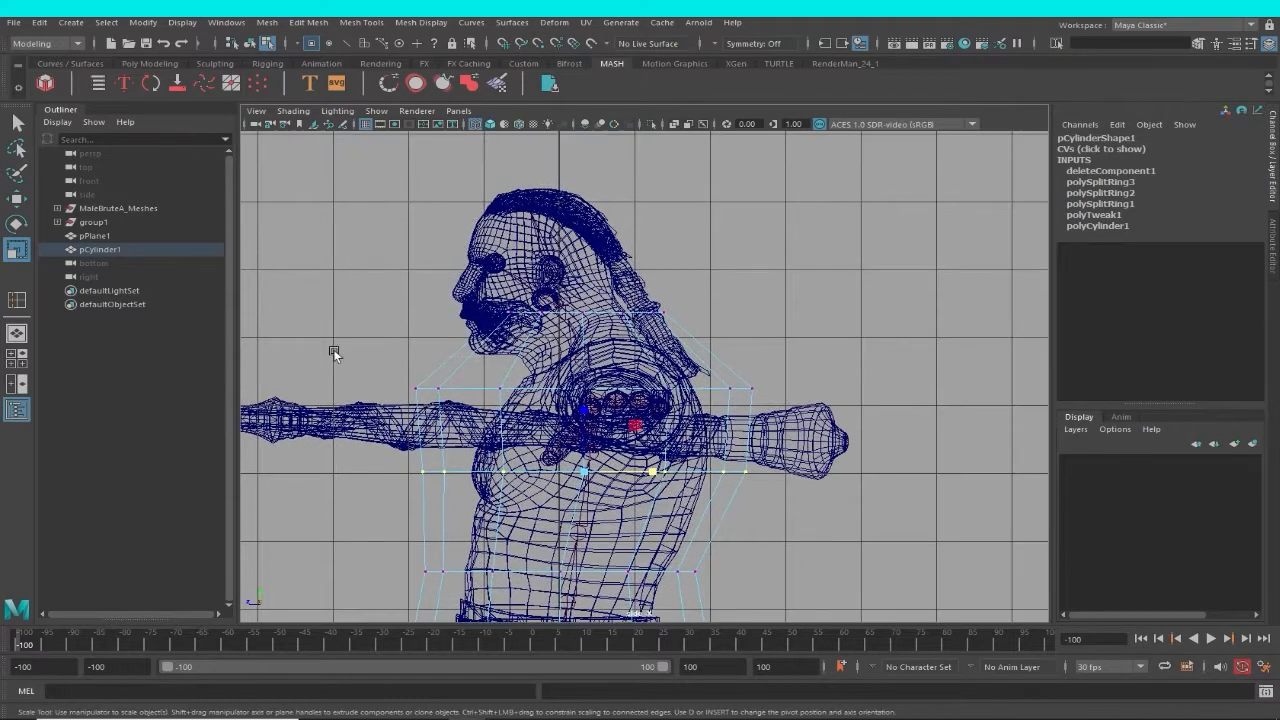
pyautogui.moveTo(863, 432); pyautogui.dragTo(863, 432)
pyautogui.moveTo(660, 391); pyautogui.dragTo(634, 390)
pyautogui.keyDown('alt'); pyautogui.moveTo(608, 376); pyautogui.dragTo(617, 390, button='middle'); pyautogui.keyUp('alt')
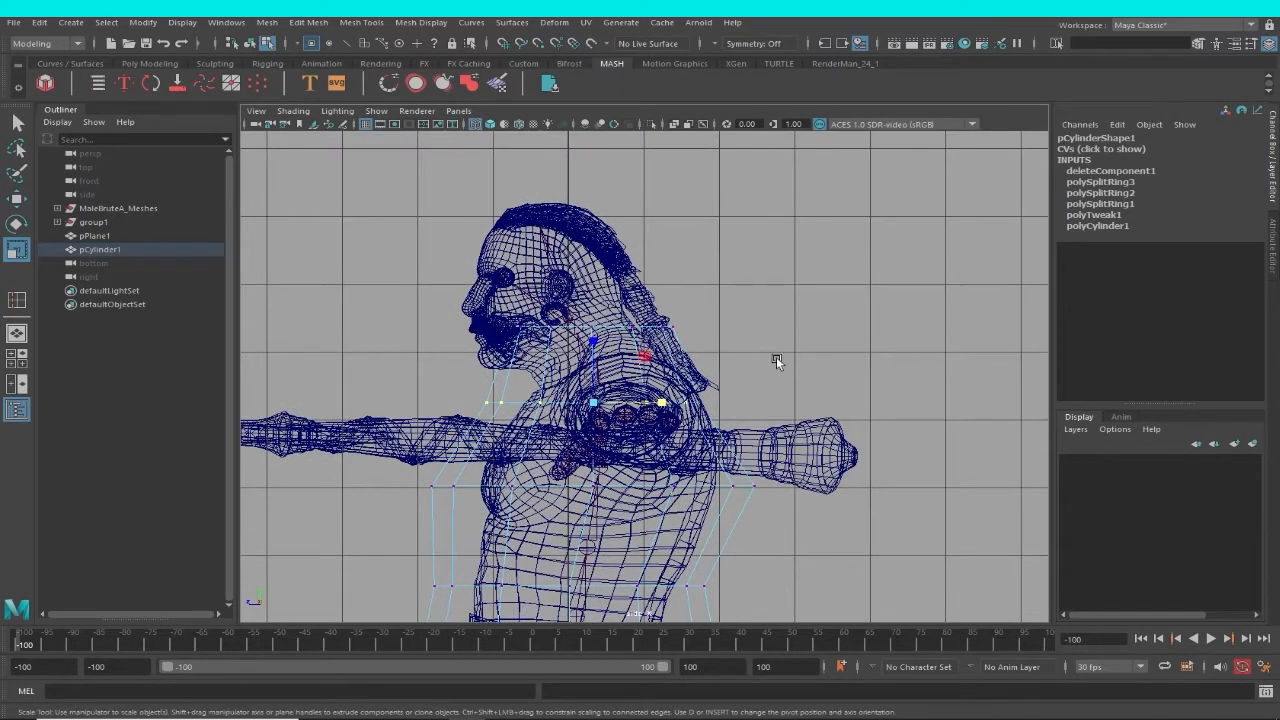
# Tilt the neck ring higher at the back, and move it down and backward to fit around the neck.
pyautogui.press('e')
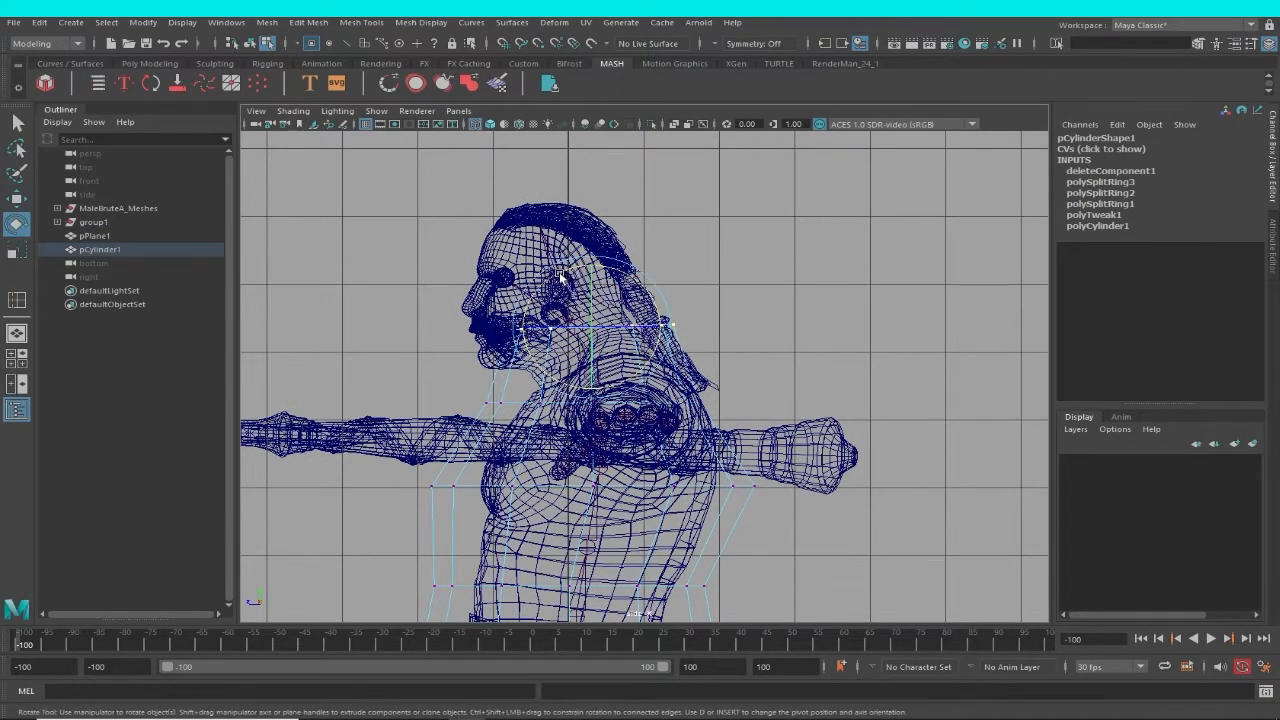
pyautogui.press('w')
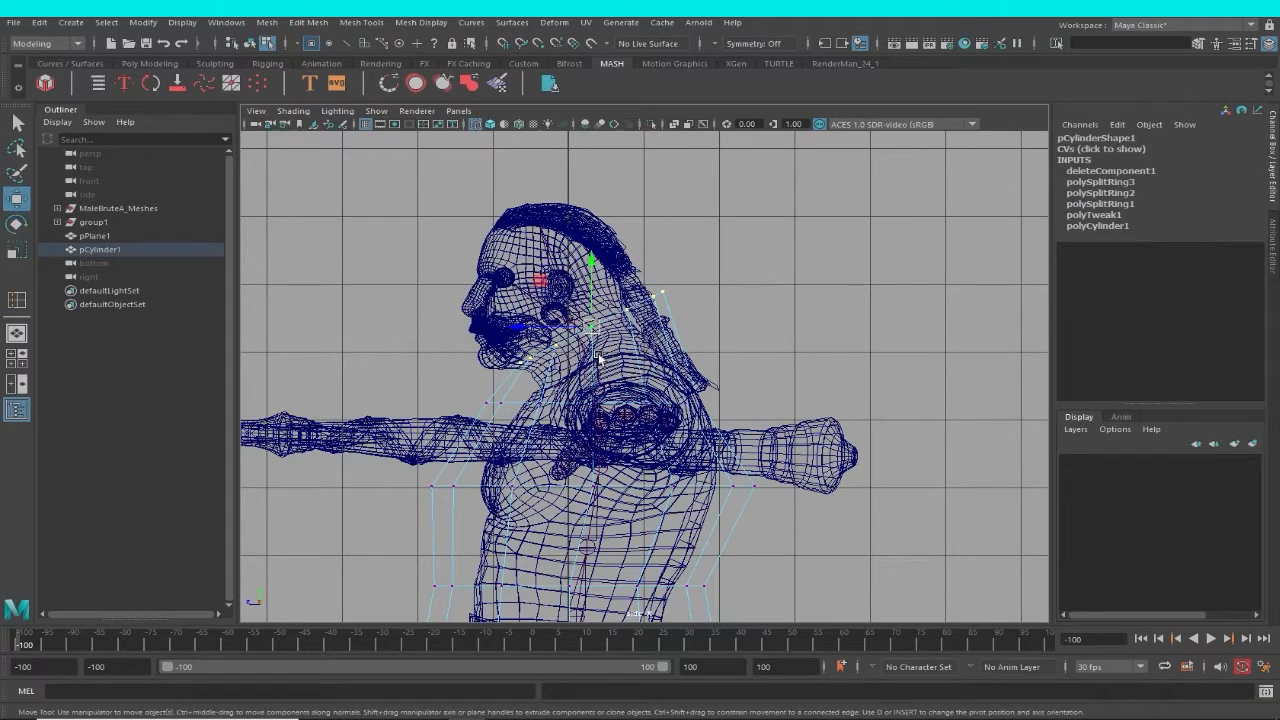
pyautogui.moveTo(591, 331); pyautogui.dragTo(603, 347)
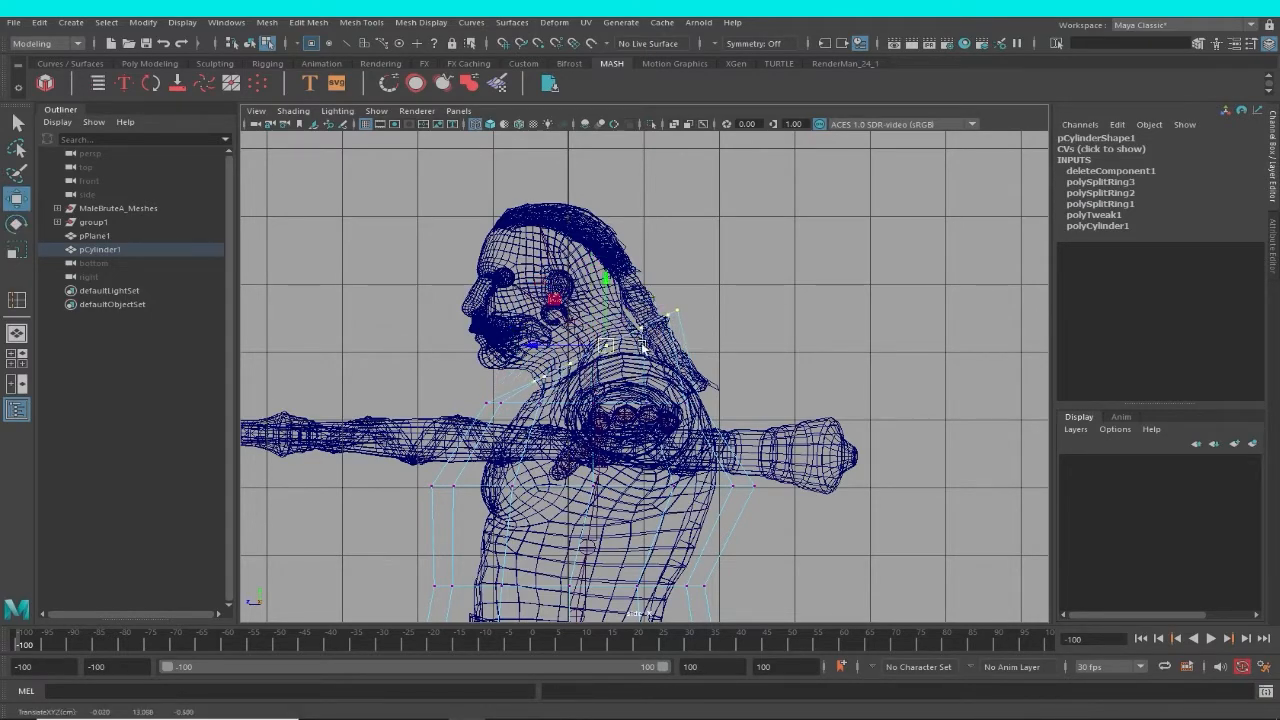
pyautogui.scroll(5, 642, 347)
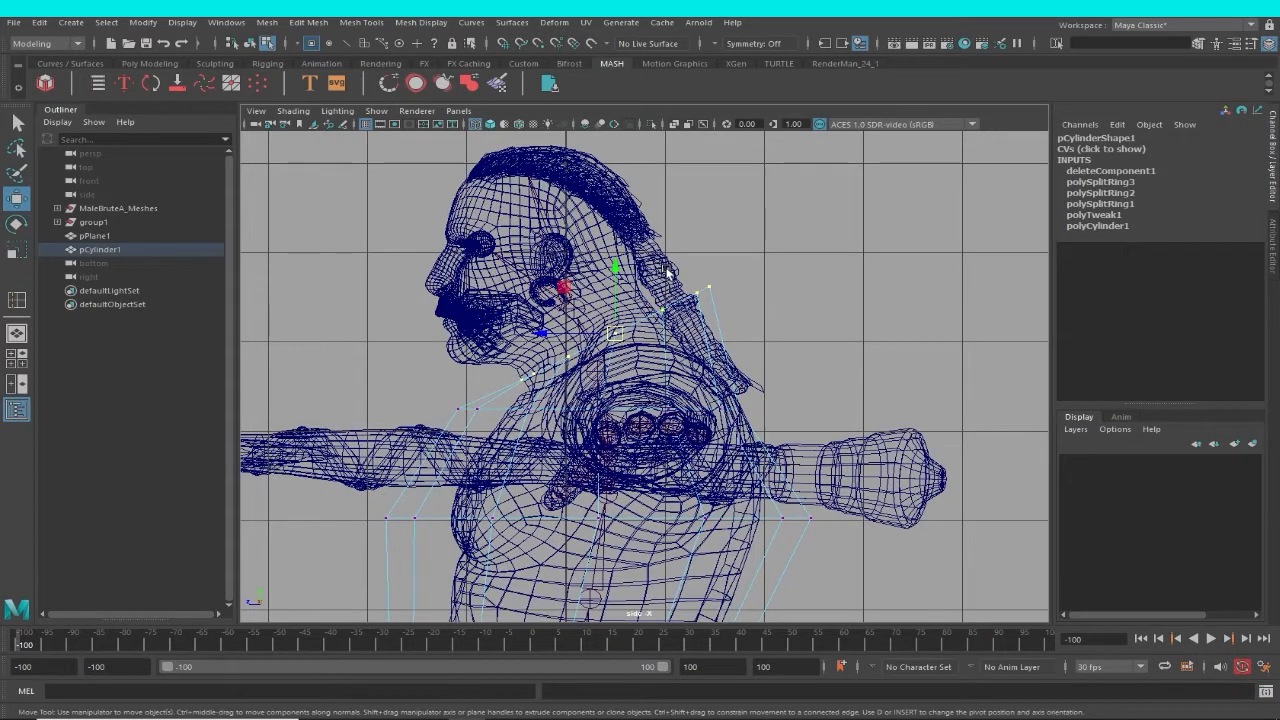
# Delete the character's hair mesh.
pyautogui.click(667, 271)
pyautogui.keyDown('alt'); pyautogui.moveTo(786, 334); pyautogui.dragTo(796, 350, button='middle'); pyautogui.keyUp('alt')
pyautogui.press('F8')
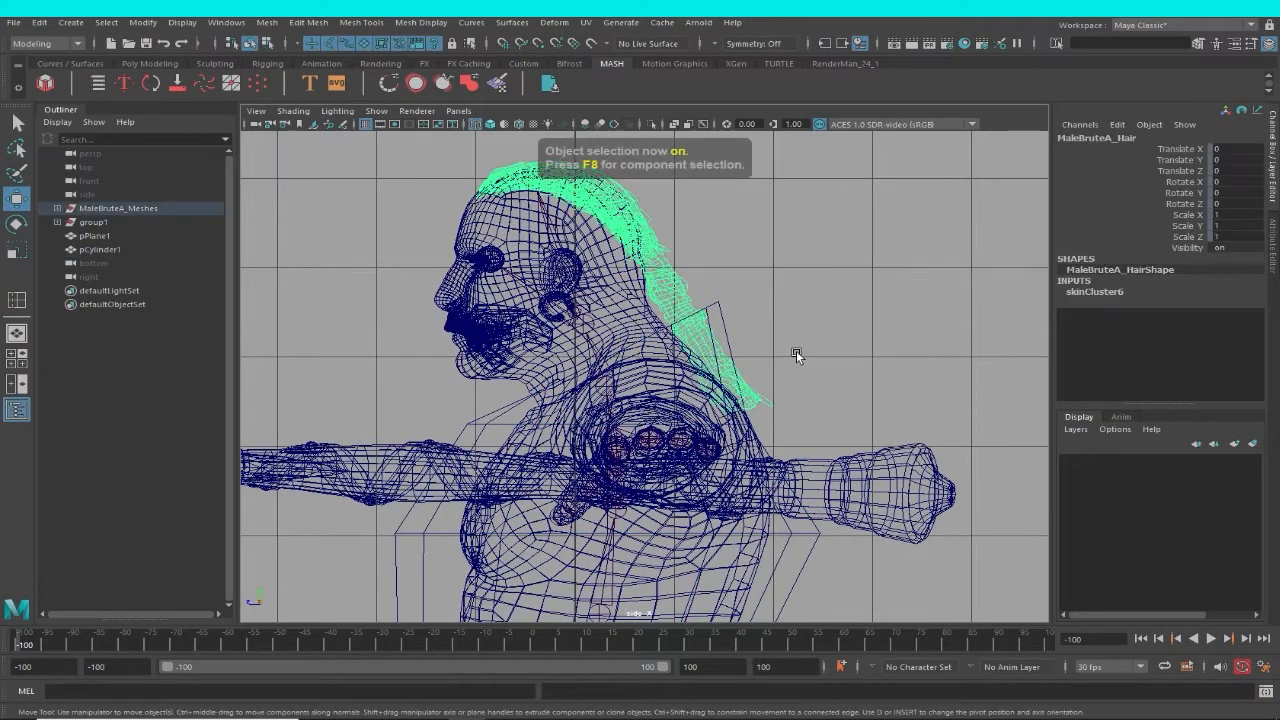
pyautogui.press('F8')
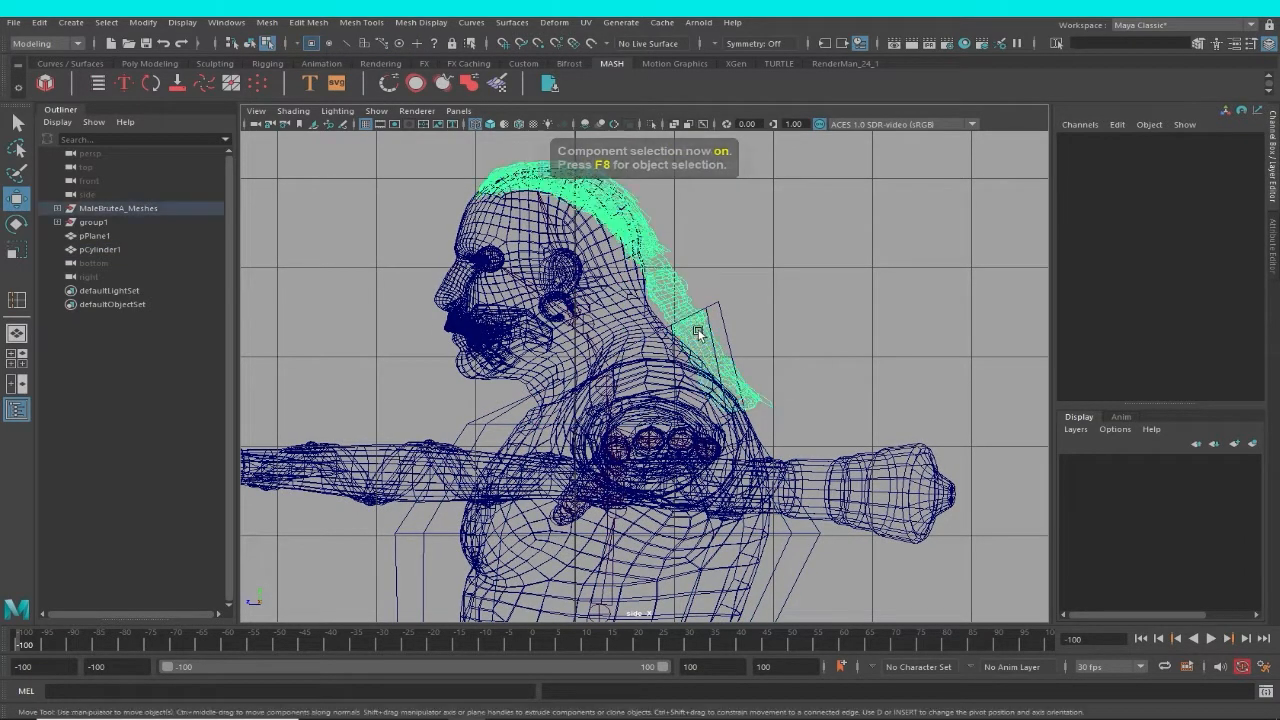
pyautogui.press('F8')
pyautogui.press('Delete')
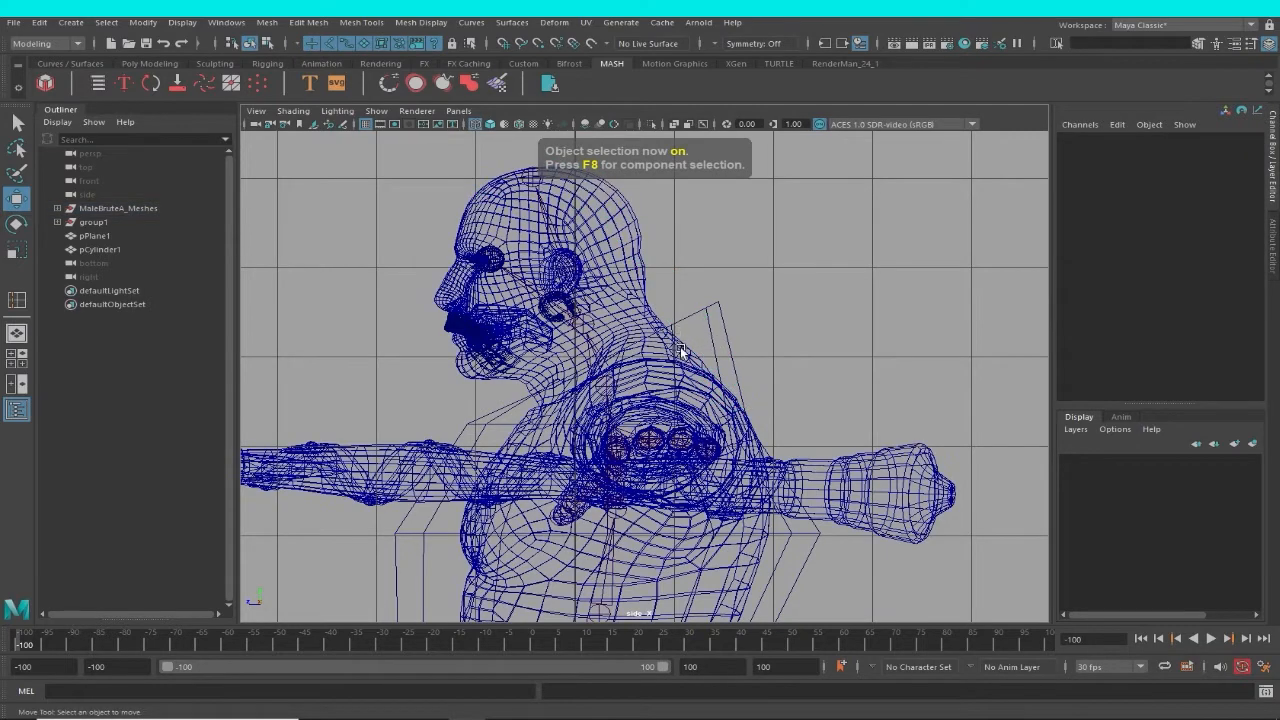
# Move the neck ring's back vertices forward and the front neck and shoulder vertices closer to the body.
pyautogui.keyDown('alt'); pyautogui.moveTo(682, 352); pyautogui.dragTo(729, 333, button='middle'); pyautogui.keyUp('alt')
pyautogui.click(765, 284)
pyautogui.keyDown('alt'); pyautogui.moveTo(724, 339); pyautogui.dragTo(729, 251, button='right'); pyautogui.keyUp('alt')
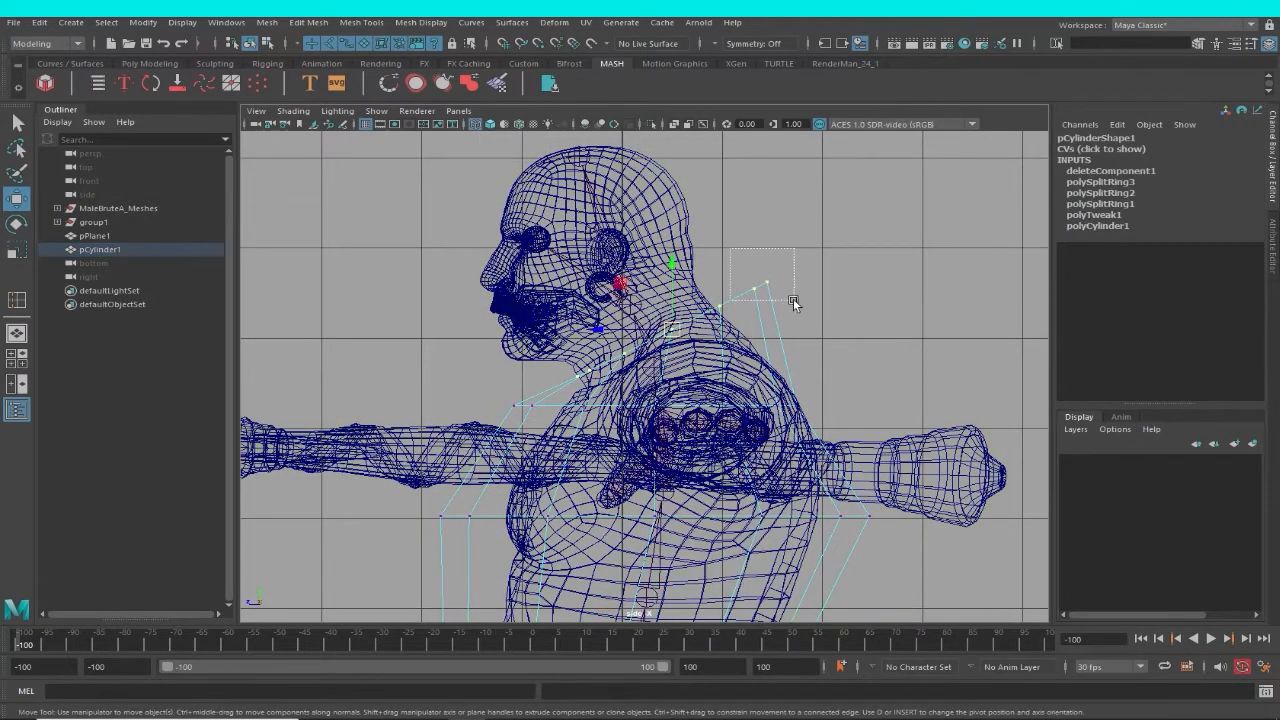
pyautogui.moveTo(793, 302); pyautogui.dragTo(725, 304)
pyautogui.keyDown('alt'); pyautogui.moveTo(570, 367); pyautogui.dragTo(602, 346, button='middle'); pyautogui.keyUp('alt')
pyautogui.moveTo(553, 343); pyautogui.dragTo(592, 373)
pyautogui.keyDown('alt'); pyautogui.moveTo(661, 445); pyautogui.dragTo(627, 410, button='middle'); pyautogui.keyUp('alt')
pyautogui.keyDown('alt'); pyautogui.moveTo(795, 446); pyautogui.dragTo(769, 416, button='middle'); pyautogui.keyUp('alt')
# Reselect the garment for vertex editing and move the shoulder ring's back vertices up and outward over the upper back.
pyautogui.click(763, 309)
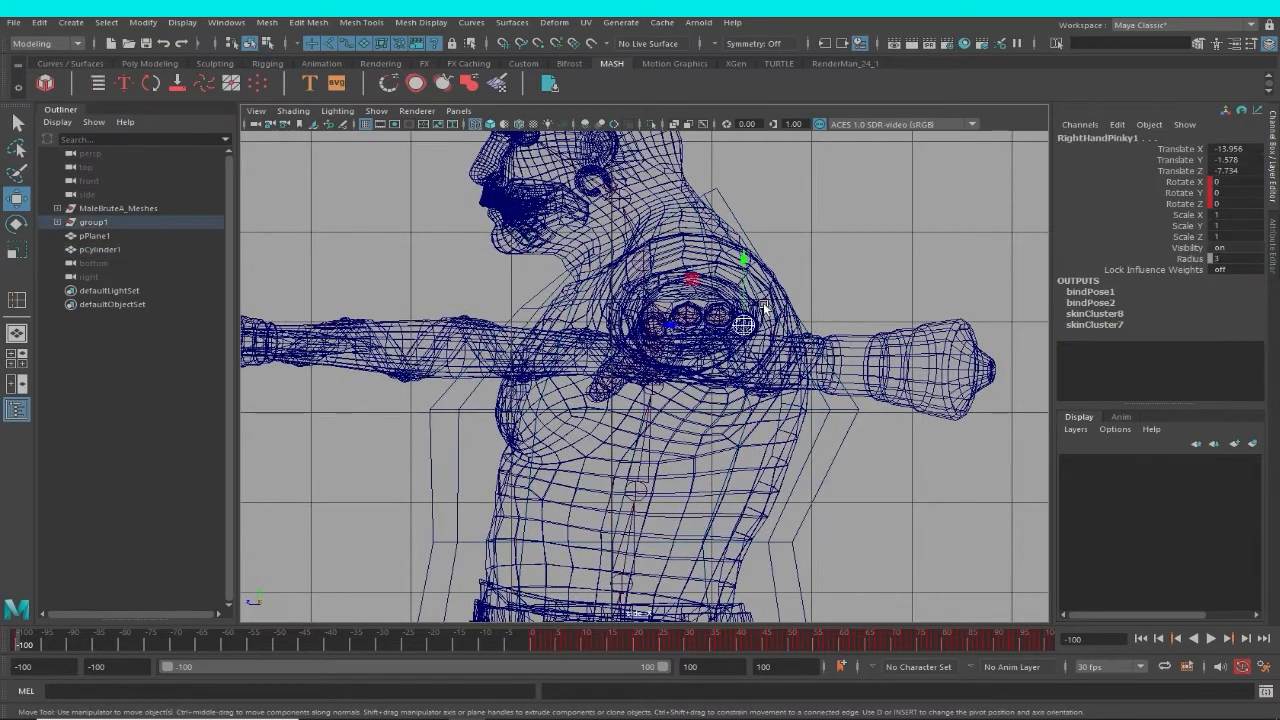
pyautogui.click(807, 319)
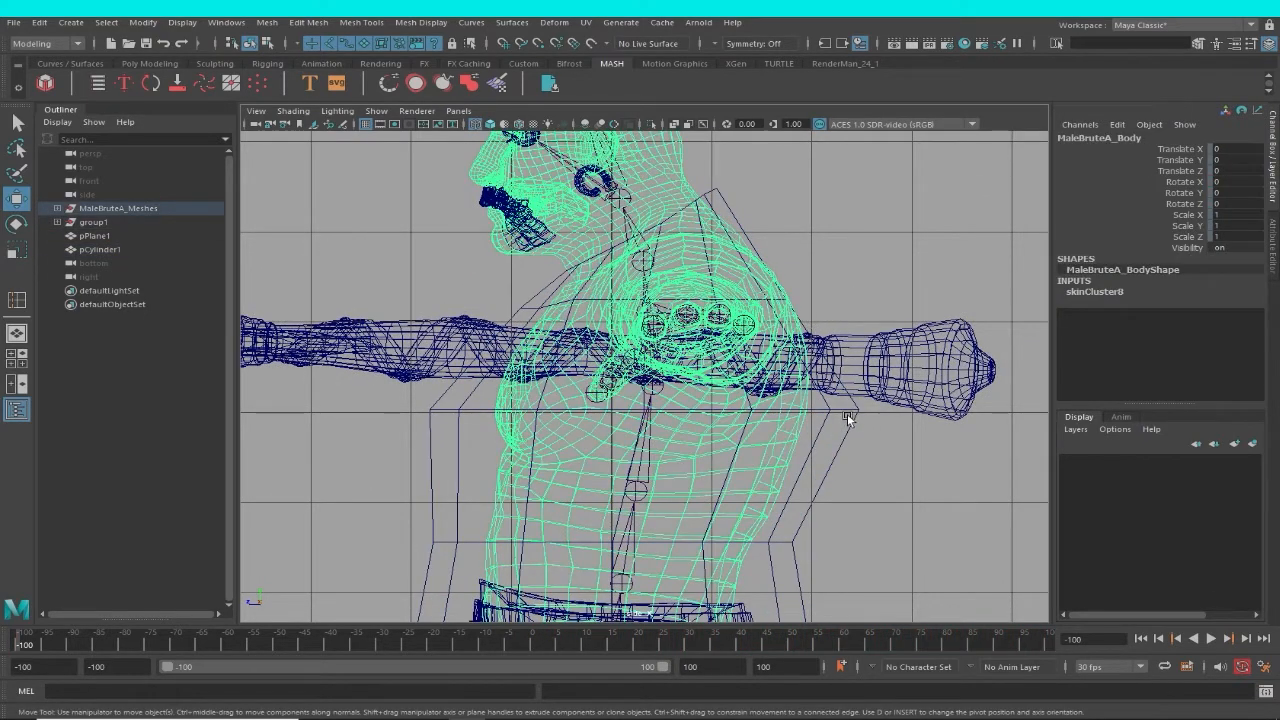
pyautogui.click(850, 419)
pyautogui.press('F8')
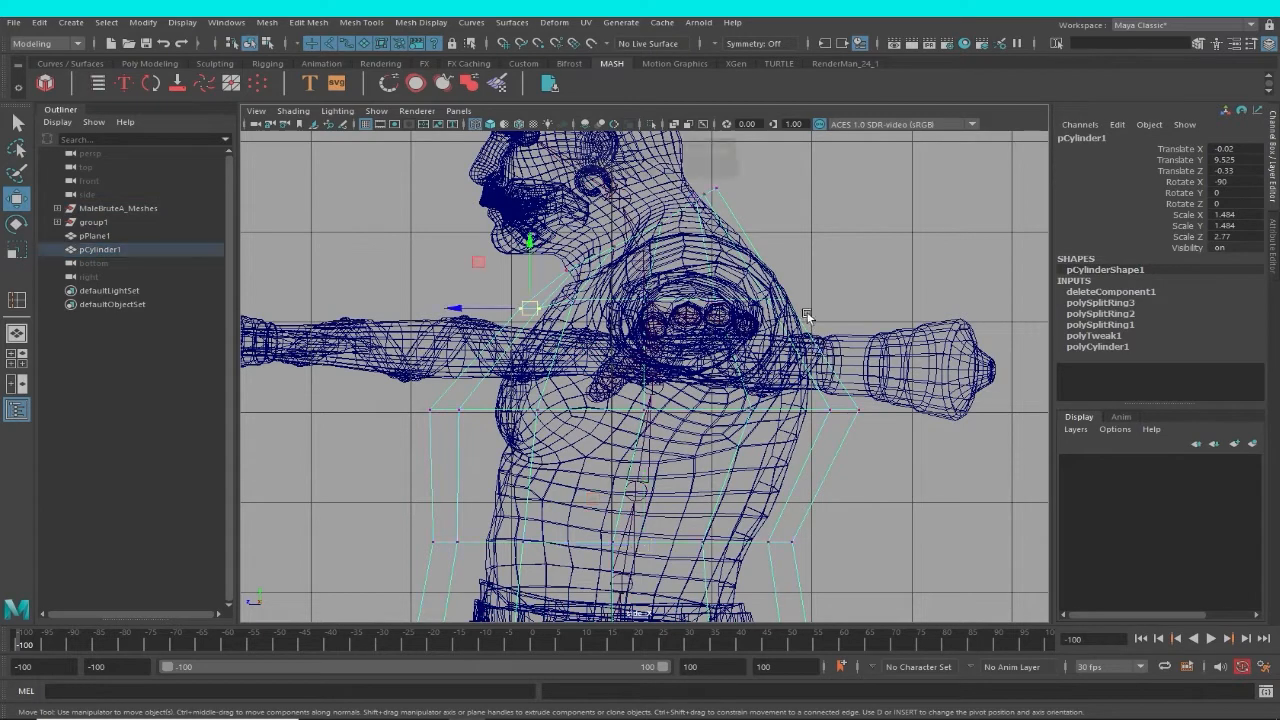
pyautogui.moveTo(779, 305); pyautogui.dragTo(796, 282)
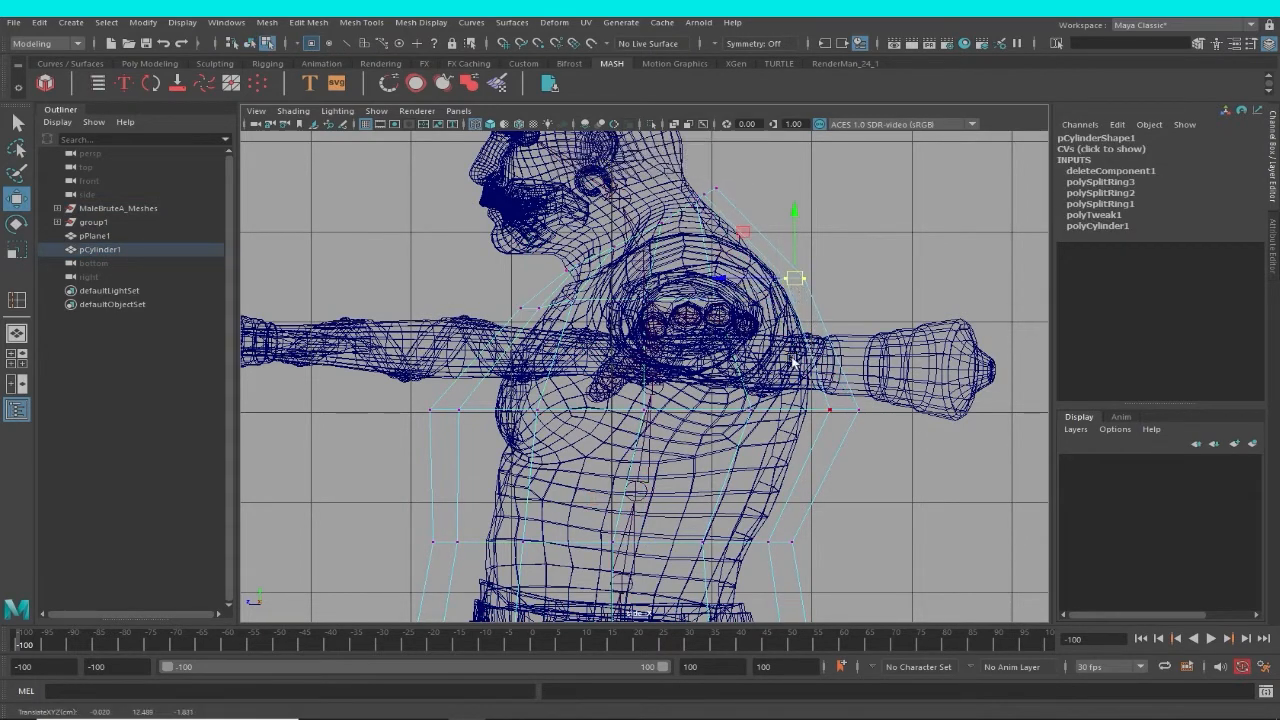
# Move the garment's front vertices closer to the body at the chest, waist, hips and the ring above the hem.
pyautogui.keyDown('alt'); pyautogui.moveTo(741, 341); pyautogui.dragTo(807, 264, button='middle'); pyautogui.keyUp('alt')
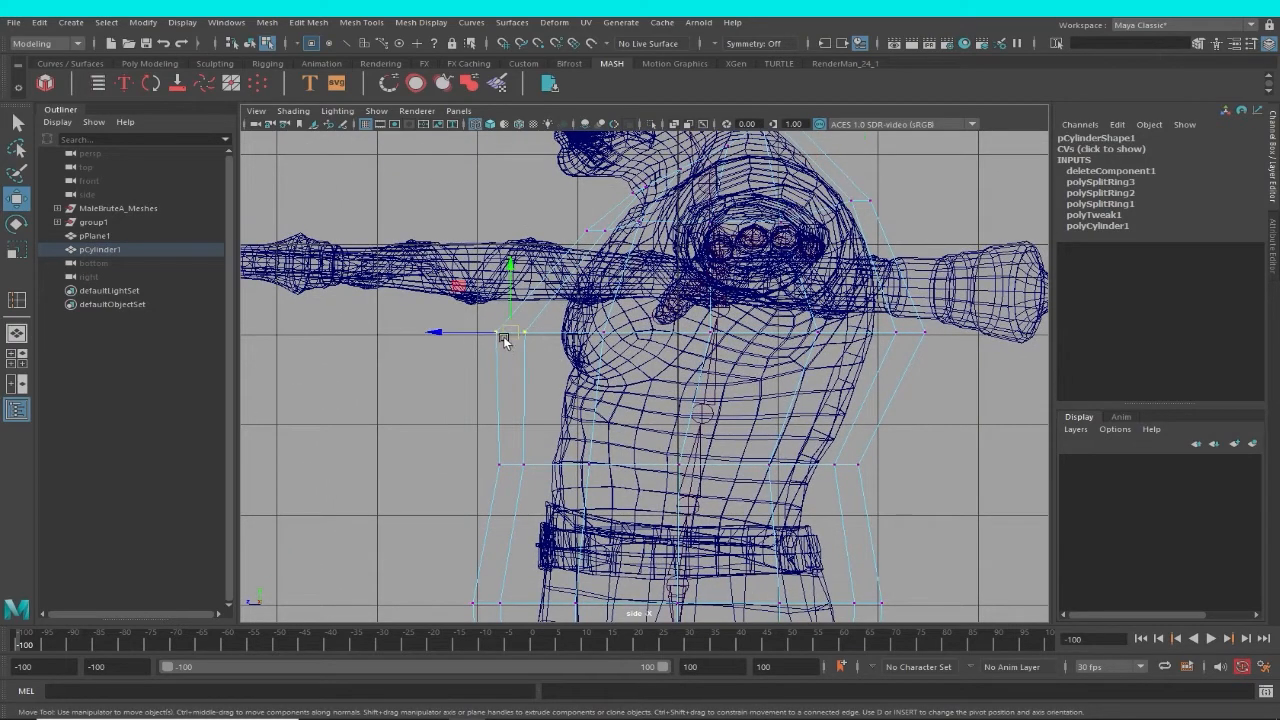
pyautogui.moveTo(504, 342); pyautogui.dragTo(531, 343)
pyautogui.keyDown('alt'); pyautogui.moveTo(739, 449); pyautogui.dragTo(685, 315, button='middle'); pyautogui.keyUp('alt')
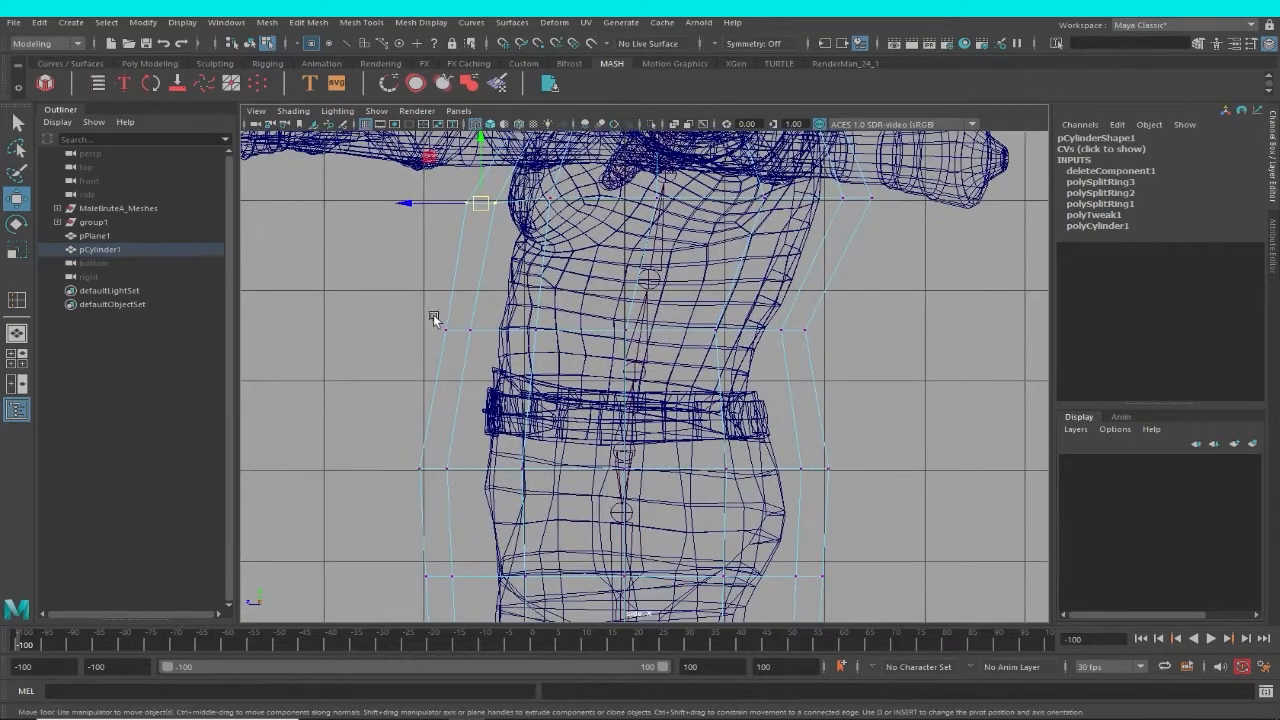
pyautogui.moveTo(465, 335); pyautogui.dragTo(466, 333)
pyautogui.moveTo(376, 435); pyautogui.dragTo(462, 482)
pyautogui.keyDown('alt'); pyautogui.moveTo(506, 525); pyautogui.dragTo(537, 332, button='middle'); pyautogui.keyUp('alt')
pyautogui.moveTo(416, 354); pyautogui.dragTo(515, 419)
pyautogui.moveTo(468, 390); pyautogui.dragTo(471, 390)
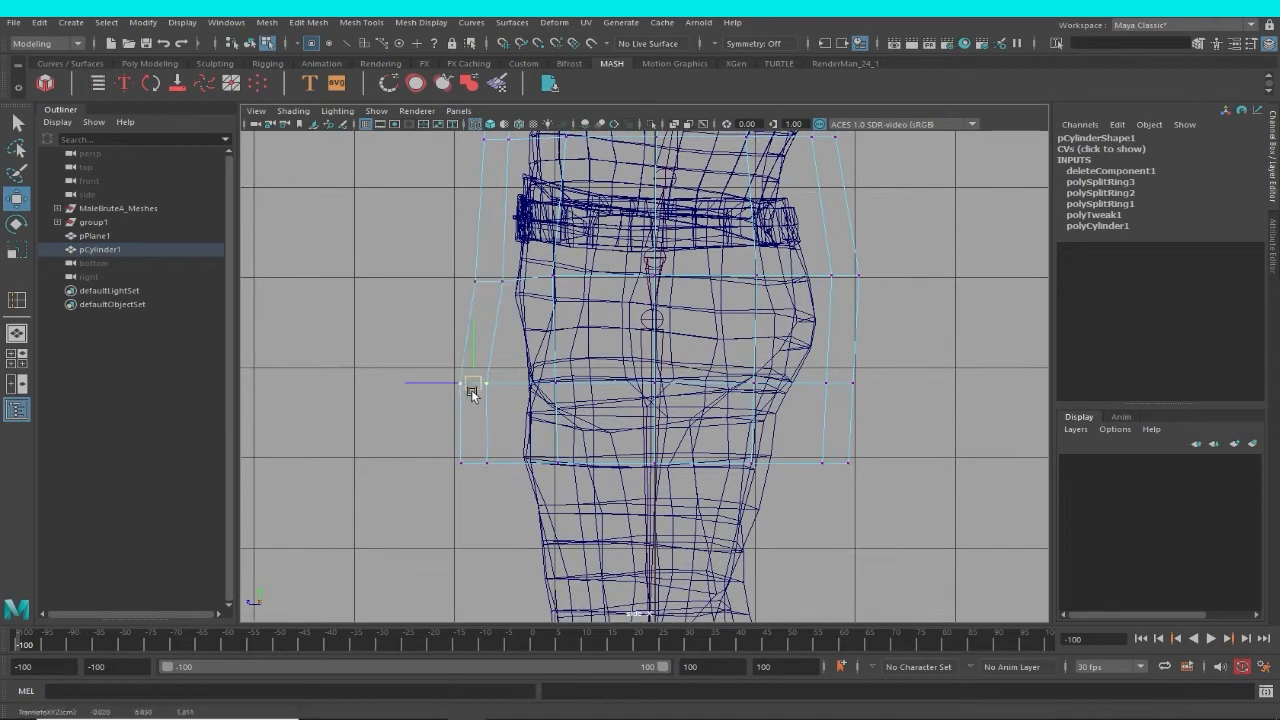
# Move the hem's back vertices inward toward the legs.
pyautogui.moveTo(903, 431); pyautogui.dragTo(792, 376)
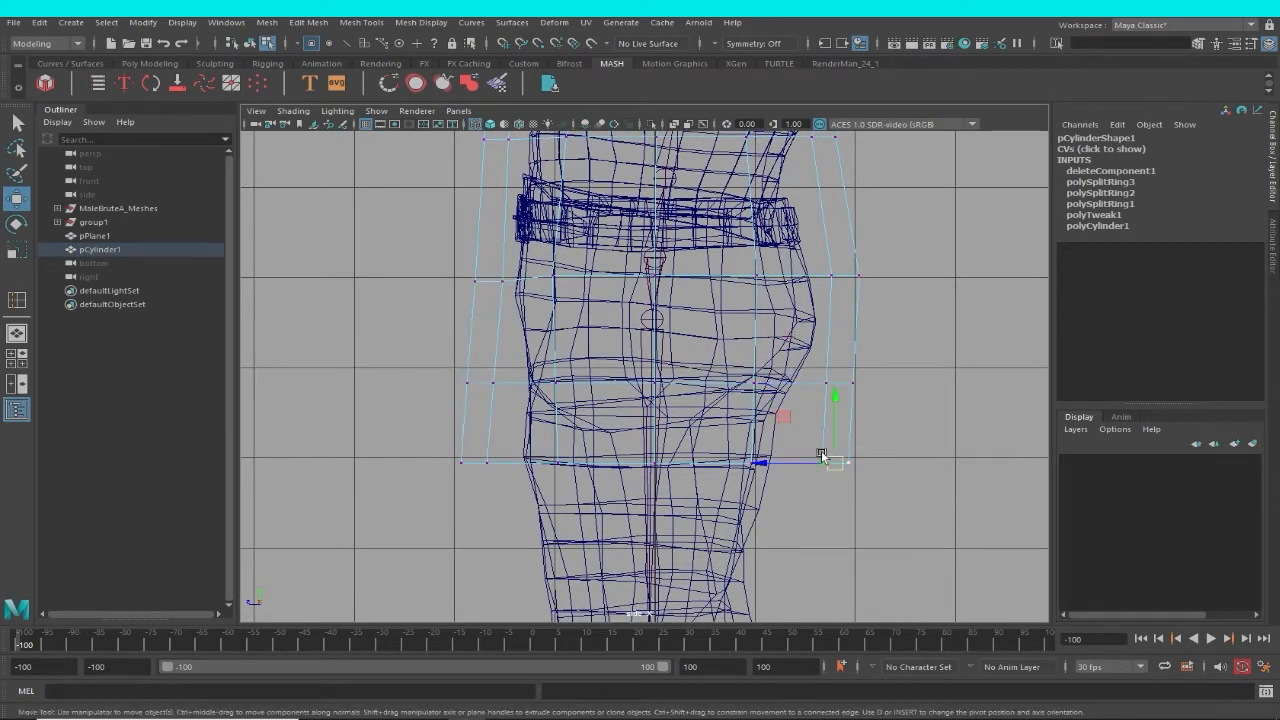
pyautogui.moveTo(840, 463); pyautogui.dragTo(826, 461)
pyautogui.keyDown('alt'); pyautogui.moveTo(848, 494); pyautogui.dragTo(781, 526, button='middle'); pyautogui.keyUp('alt')
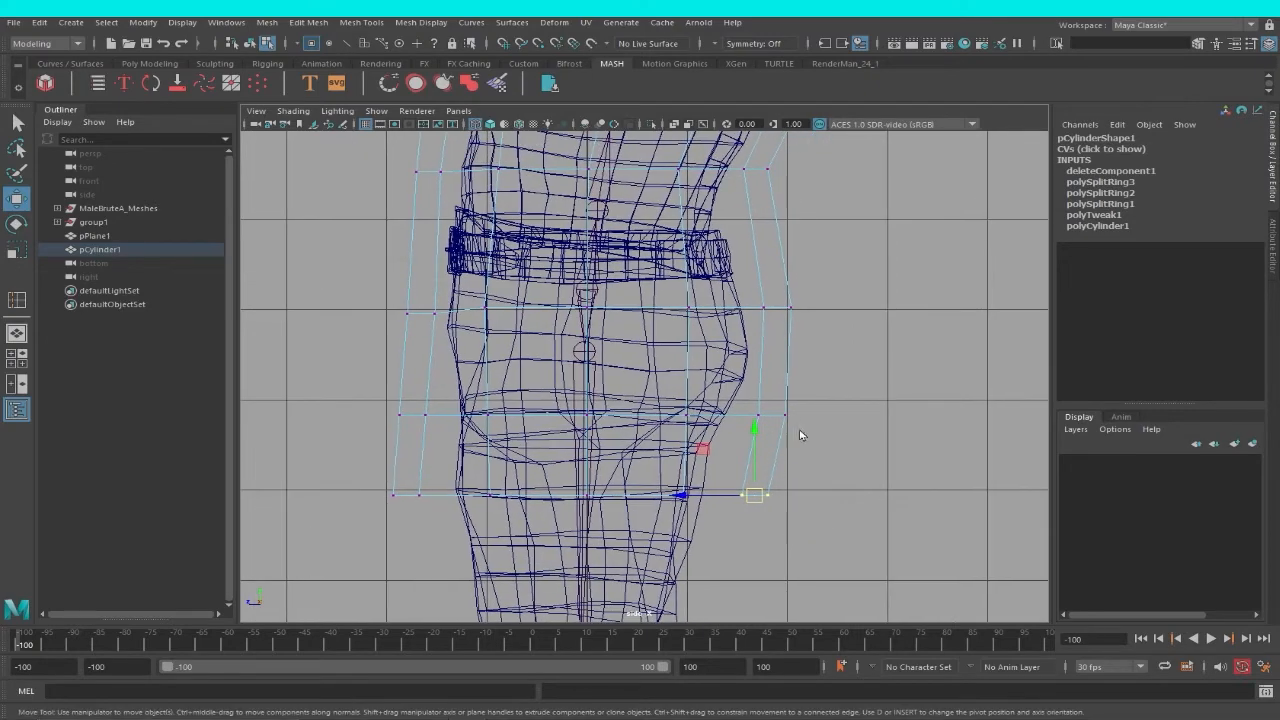
# In the front view, scale the waist ring and the hip ring narrower from side to side.
pyautogui.press('space')
pyautogui.moveTo(795, 494); pyautogui.dragTo(797, 530)
pyautogui.keyDown('alt'); pyautogui.moveTo(803, 457); pyautogui.dragTo(805, 479, button='middle'); pyautogui.keyUp('alt')
pyautogui.keyDown('alt'); pyautogui.moveTo(805, 479); pyautogui.dragTo(662, 430, button='right'); pyautogui.keyUp('alt')
pyautogui.keyDown('alt'); pyautogui.moveTo(662, 430); pyautogui.dragTo(668, 335, button='middle'); pyautogui.keyUp('alt')
pyautogui.keyDown('alt'); pyautogui.moveTo(668, 335); pyautogui.dragTo(607, 476, button='right'); pyautogui.keyUp('alt')
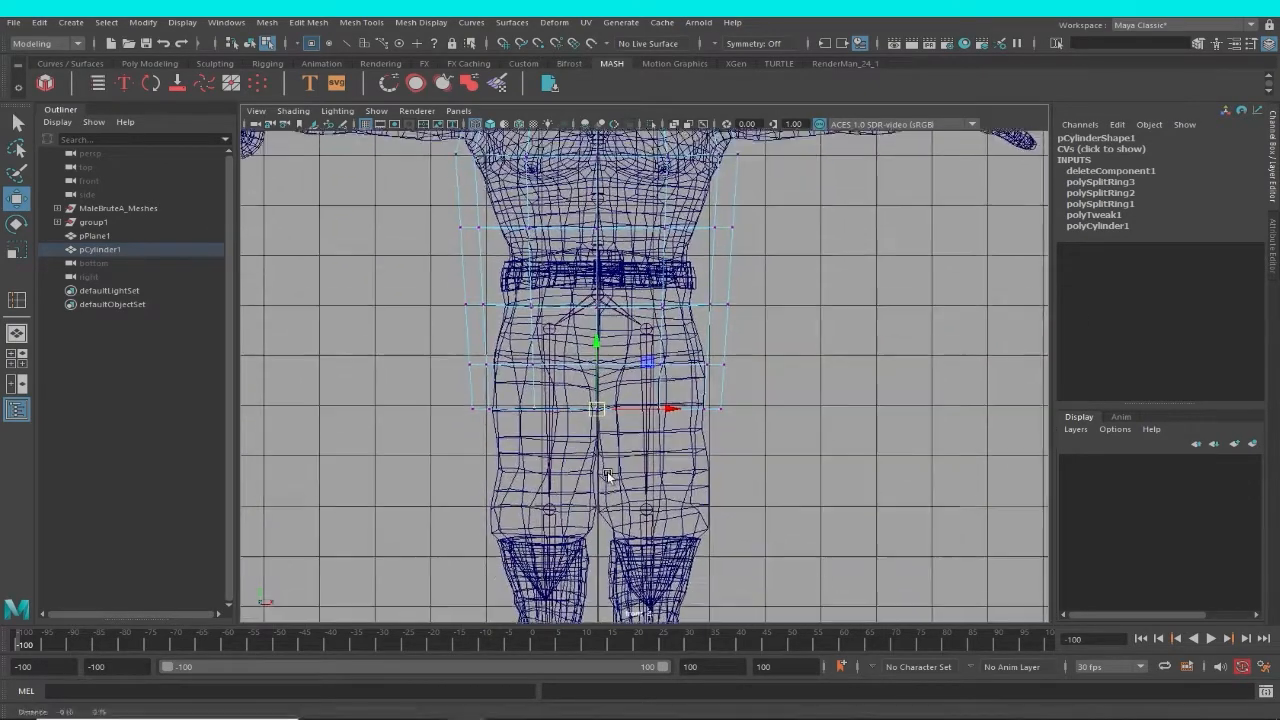
pyautogui.keyDown('alt'); pyautogui.moveTo(607, 476); pyautogui.dragTo(607, 515, button='middle'); pyautogui.keyUp('alt')
pyautogui.moveTo(399, 233); pyautogui.dragTo(760, 296)
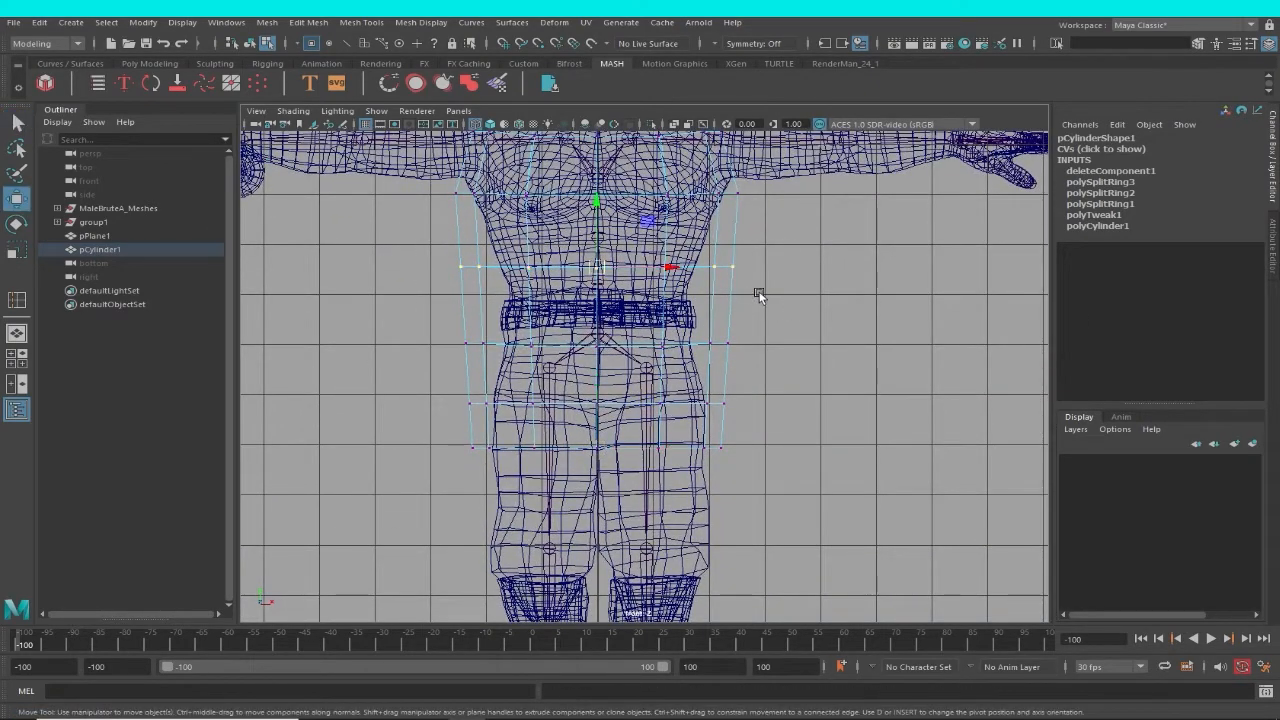
pyautogui.press('r')
pyautogui.press('t')
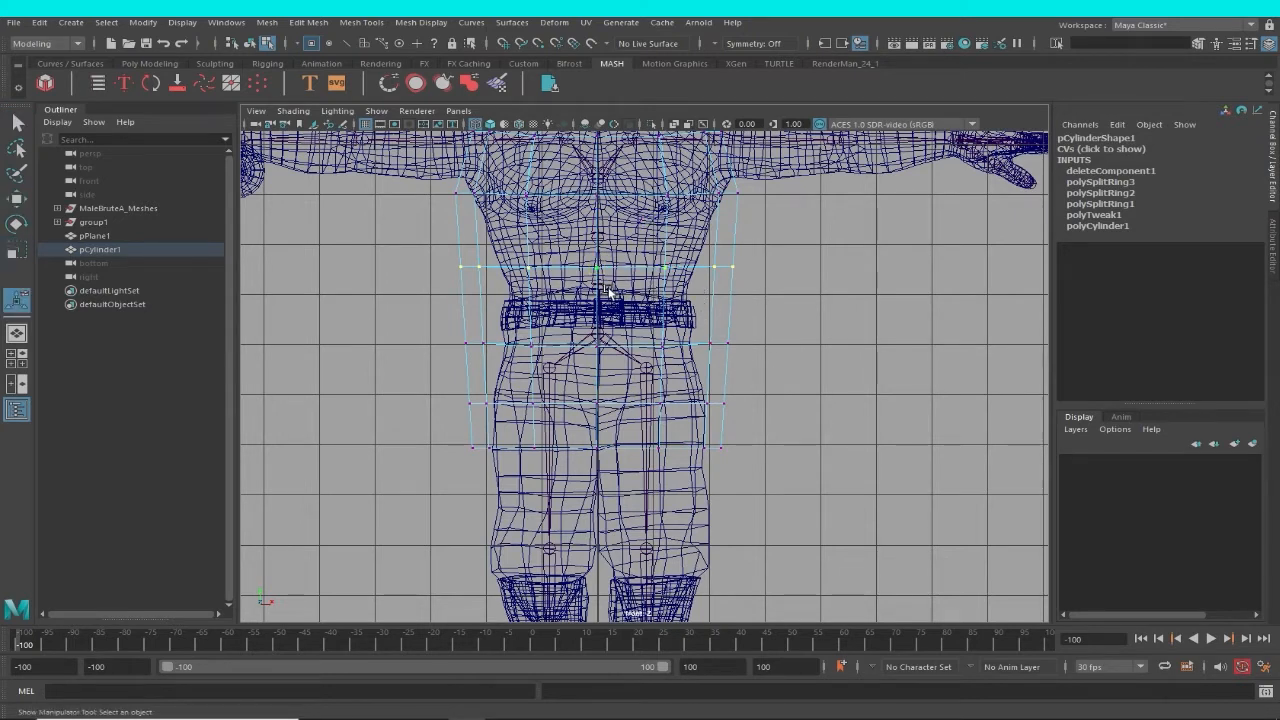
pyautogui.press('r')
pyautogui.moveTo(667, 268); pyautogui.dragTo(657, 268)
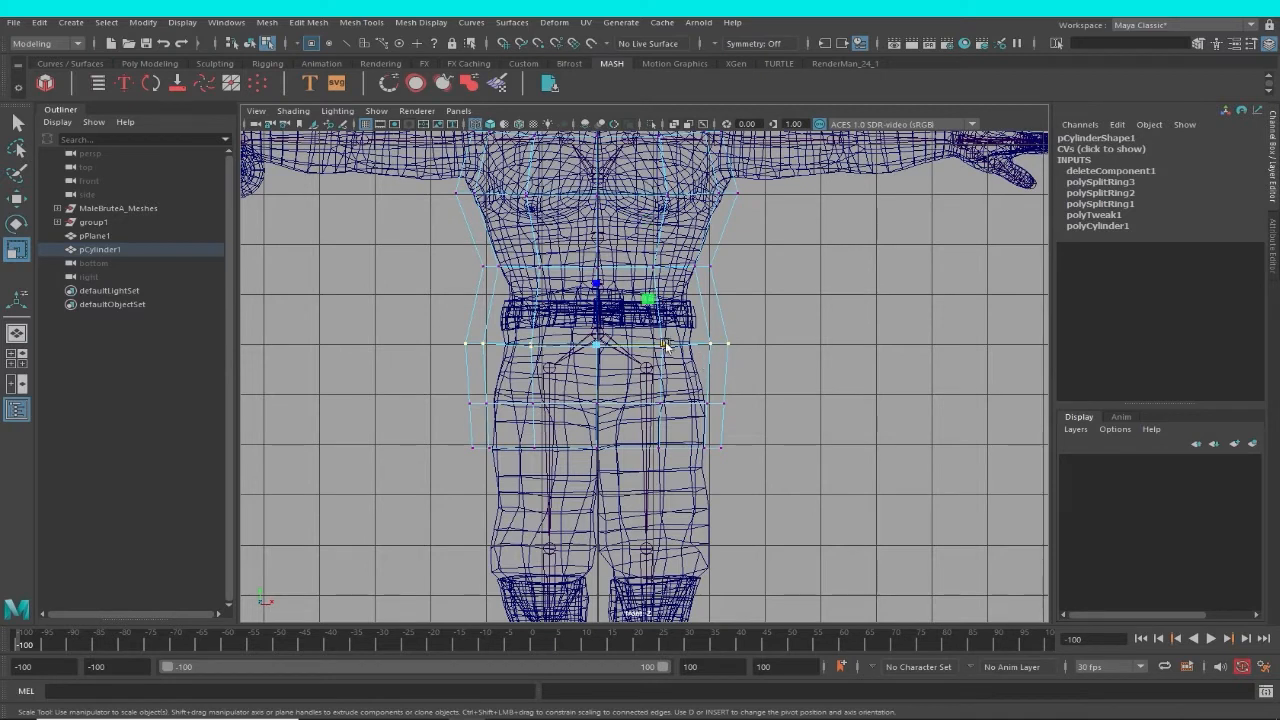
pyautogui.moveTo(666, 345); pyautogui.dragTo(652, 347)
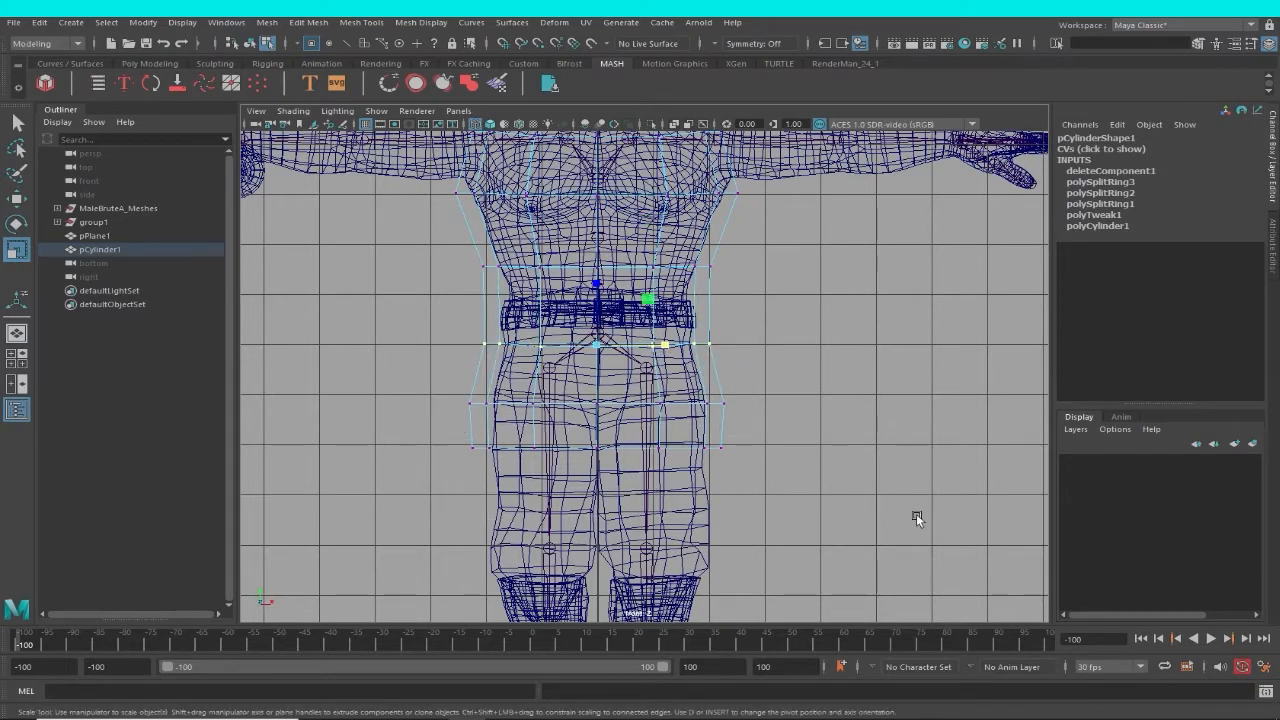
# Scale the garment's hem ring and the ring above it wider from side to side.
pyautogui.moveTo(665, 449); pyautogui.dragTo(675, 453)
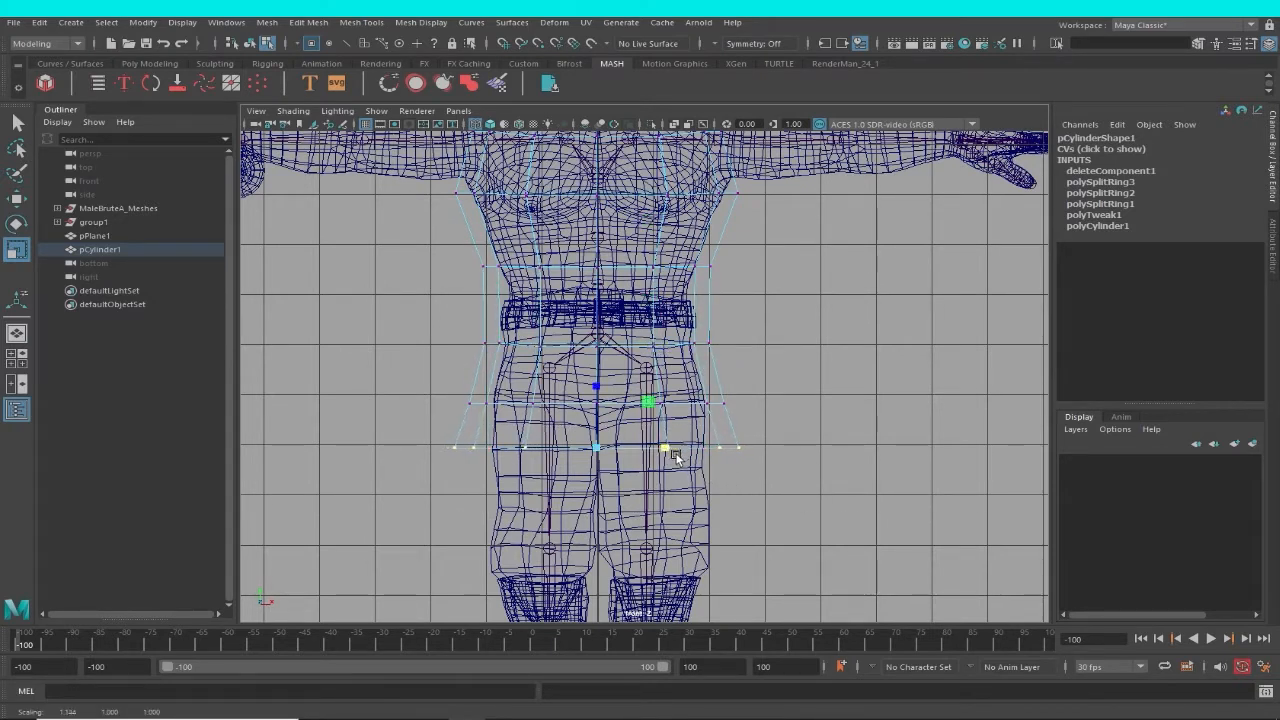
pyautogui.moveTo(665, 407); pyautogui.dragTo(670, 408)
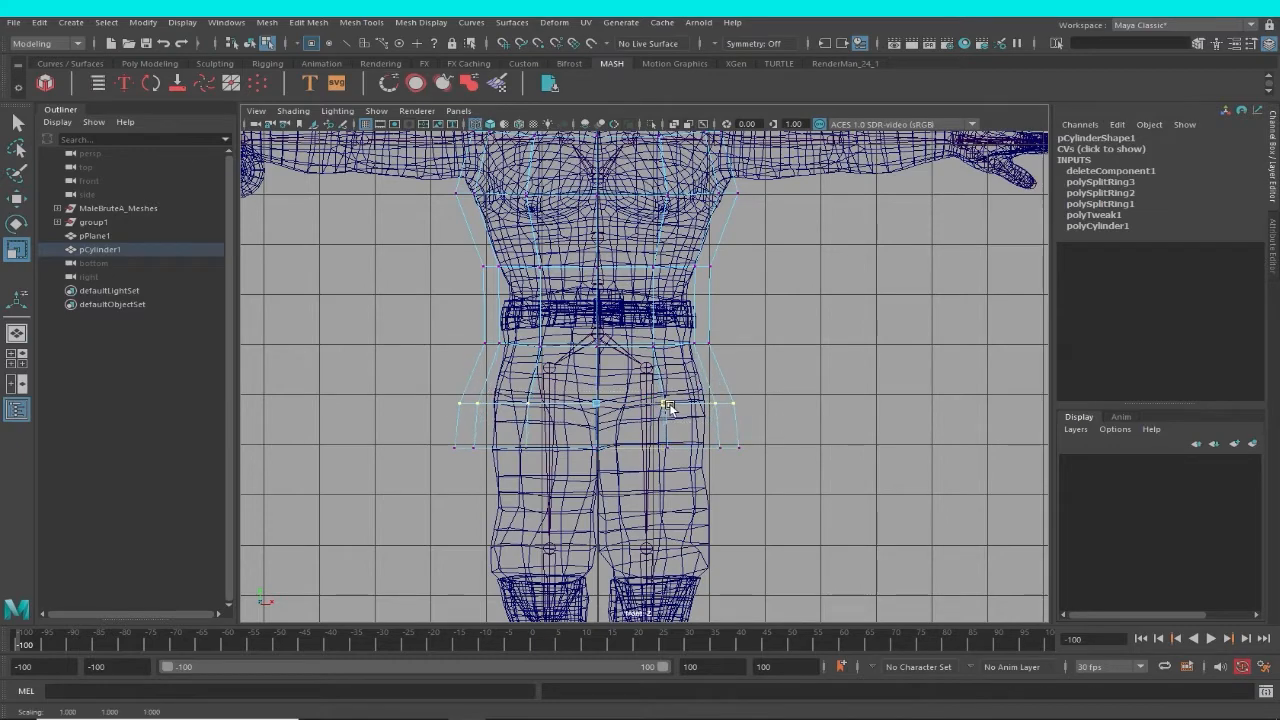
# In shaded display, insert an edge loop around the garment's collar between the neckline and the shoulder ring.
pyautogui.keyDown('alt'); pyautogui.moveTo(715, 407); pyautogui.dragTo(699, 594, button='middle'); pyautogui.keyUp('alt')
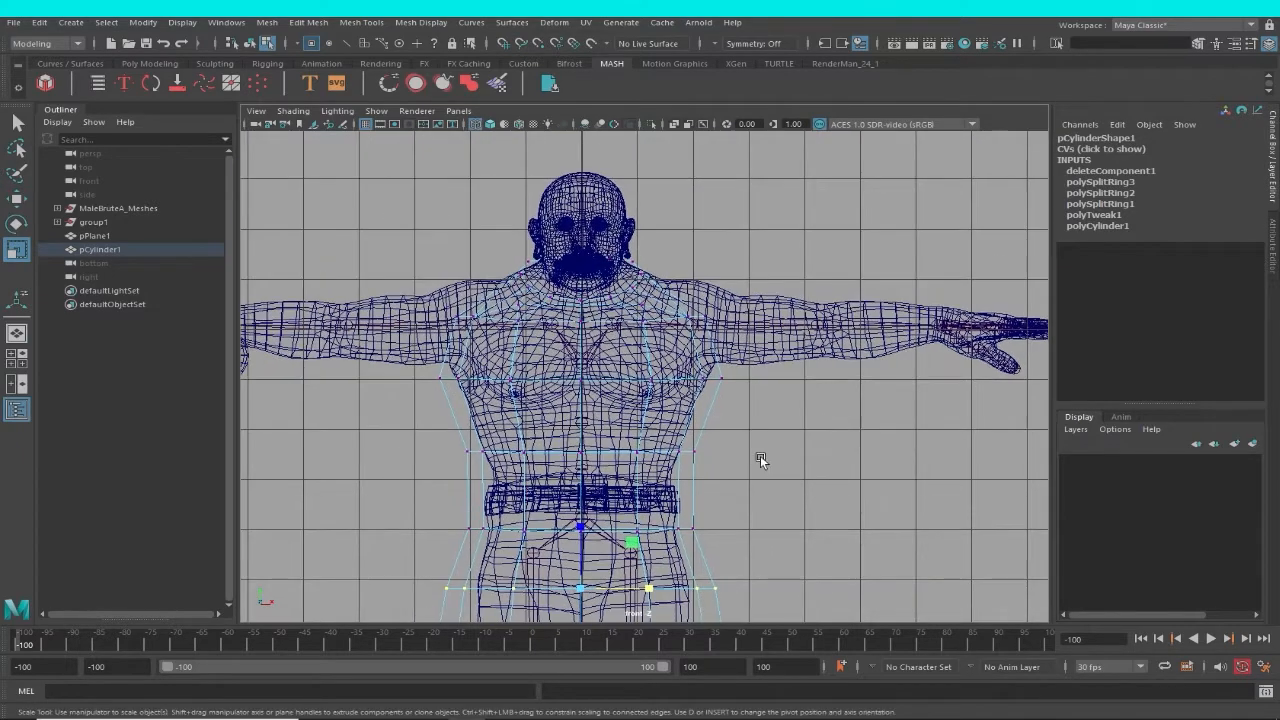
pyautogui.keyDown('alt'); pyautogui.moveTo(670, 430); pyautogui.dragTo(677, 438, button='middle'); pyautogui.keyUp('alt')
pyautogui.keyDown('alt'); pyautogui.moveTo(492, 311); pyautogui.dragTo(724, 438, button='right'); pyautogui.keyUp('alt')
pyautogui.keyDown('alt'); pyautogui.moveTo(724, 438); pyautogui.dragTo(733, 494, button='middle'); pyautogui.keyUp('alt')
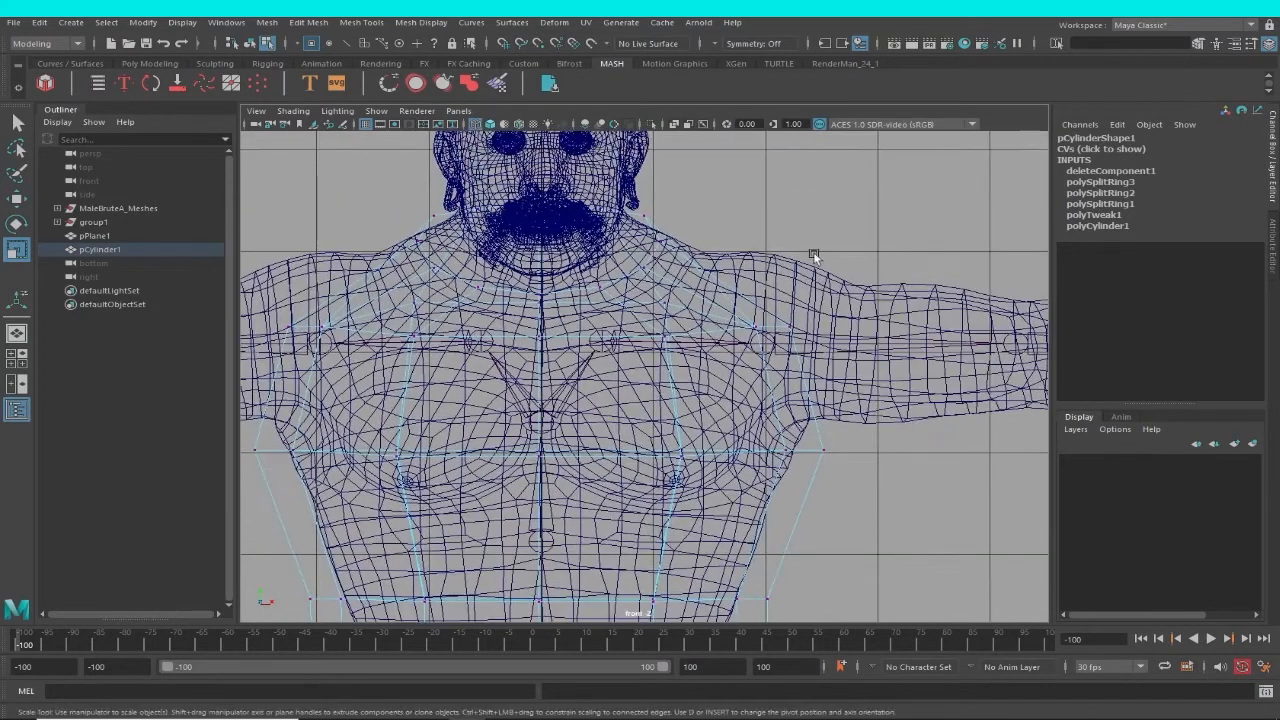
pyautogui.press('5')
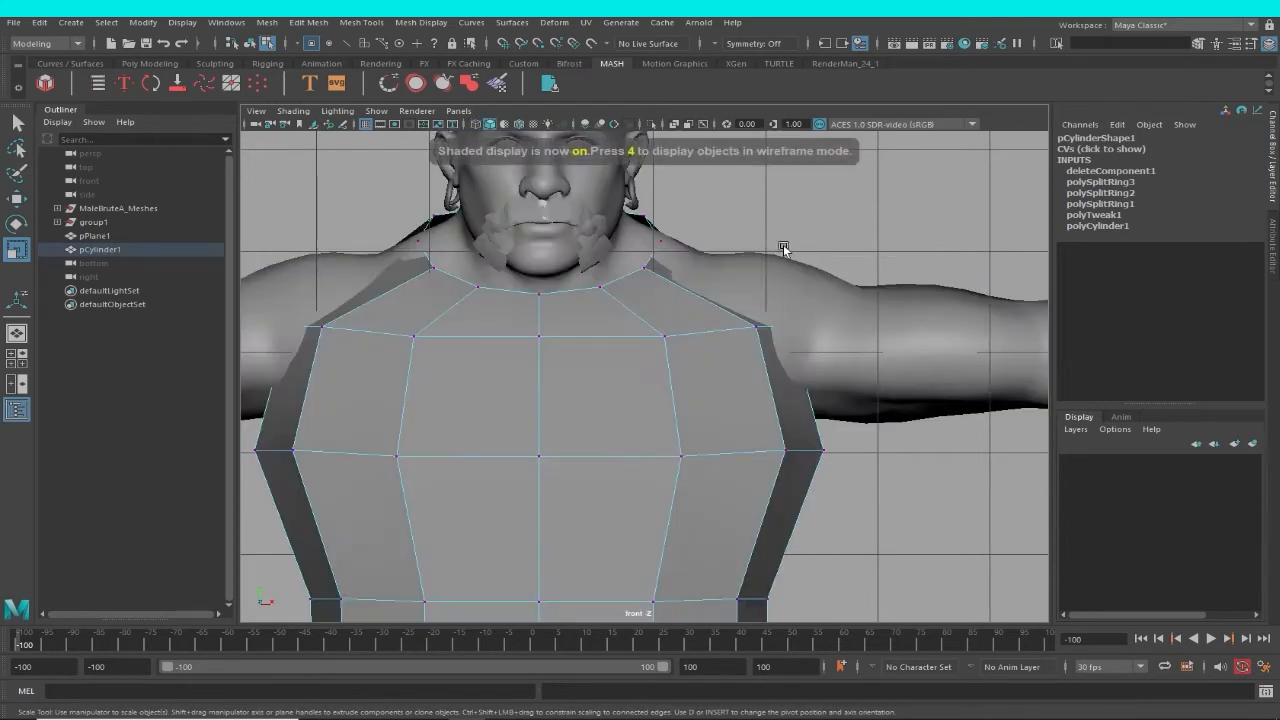
pyautogui.moveTo(786, 243)
pyautogui.keyDown('alt'); pyautogui.mouseDown(button='right')
pyautogui.moveTo(686, 243)
pyautogui.moveTo(725, 302)
pyautogui.mouseUp(button='right'); pyautogui.keyUp('alt')
pyautogui.keyDown('alt'); pyautogui.moveTo(725, 302); pyautogui.dragTo(739, 330, button='middle'); pyautogui.keyUp('alt')
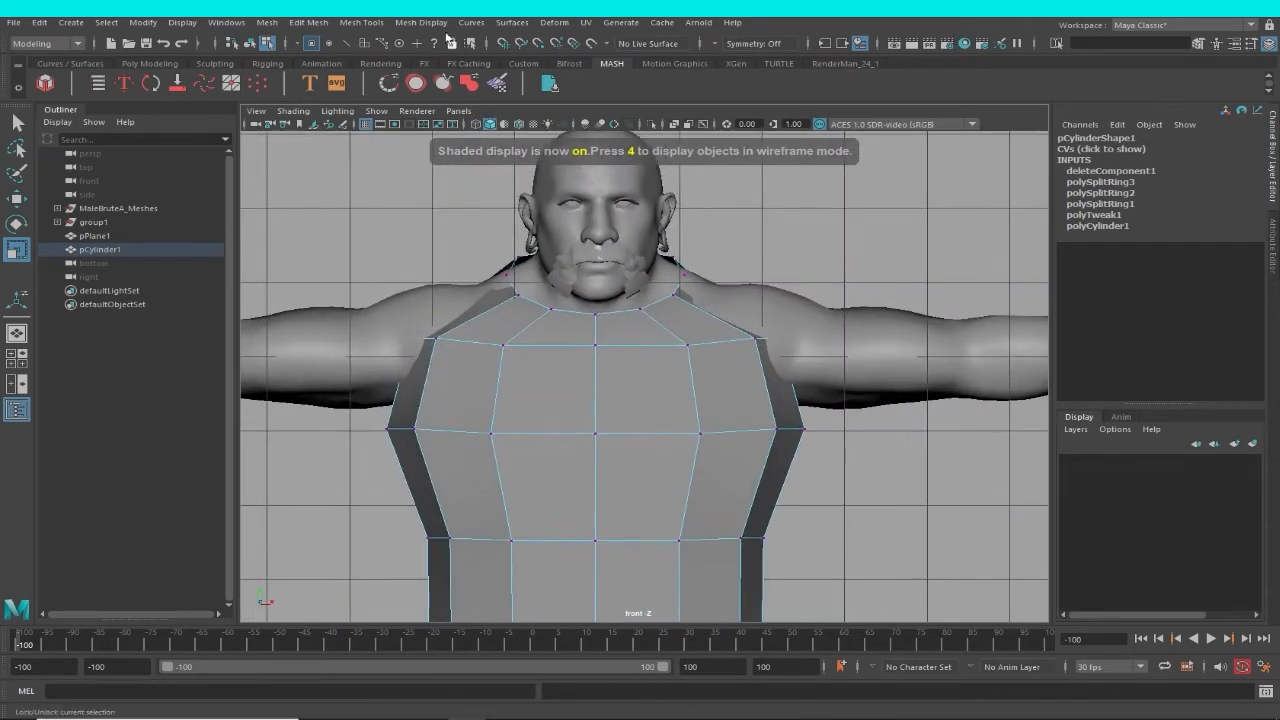
pyautogui.click(360, 22)
pyautogui.click(400, 126)
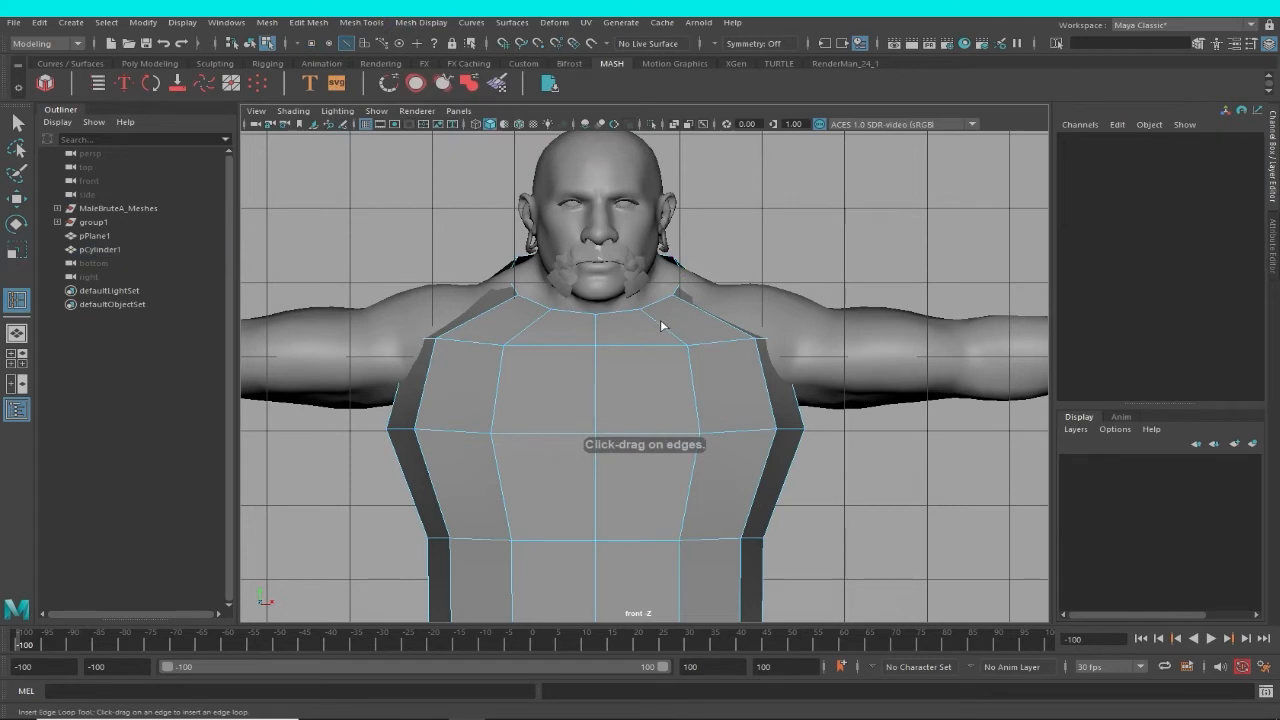
pyautogui.click(660, 320)
# Move the new collar loop upward and raise the neckline edge around the neck.
pyautogui.press('e')
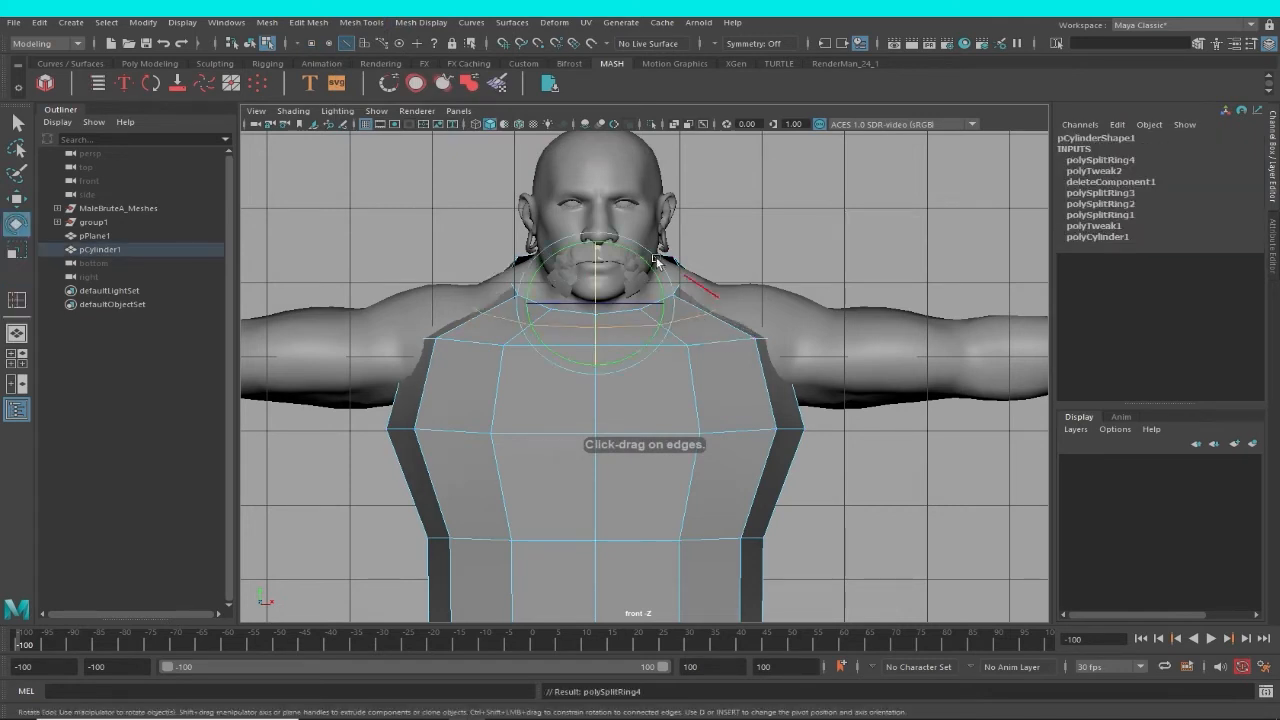
pyautogui.press('w')
pyautogui.moveTo(599, 250); pyautogui.dragTo(598, 225)
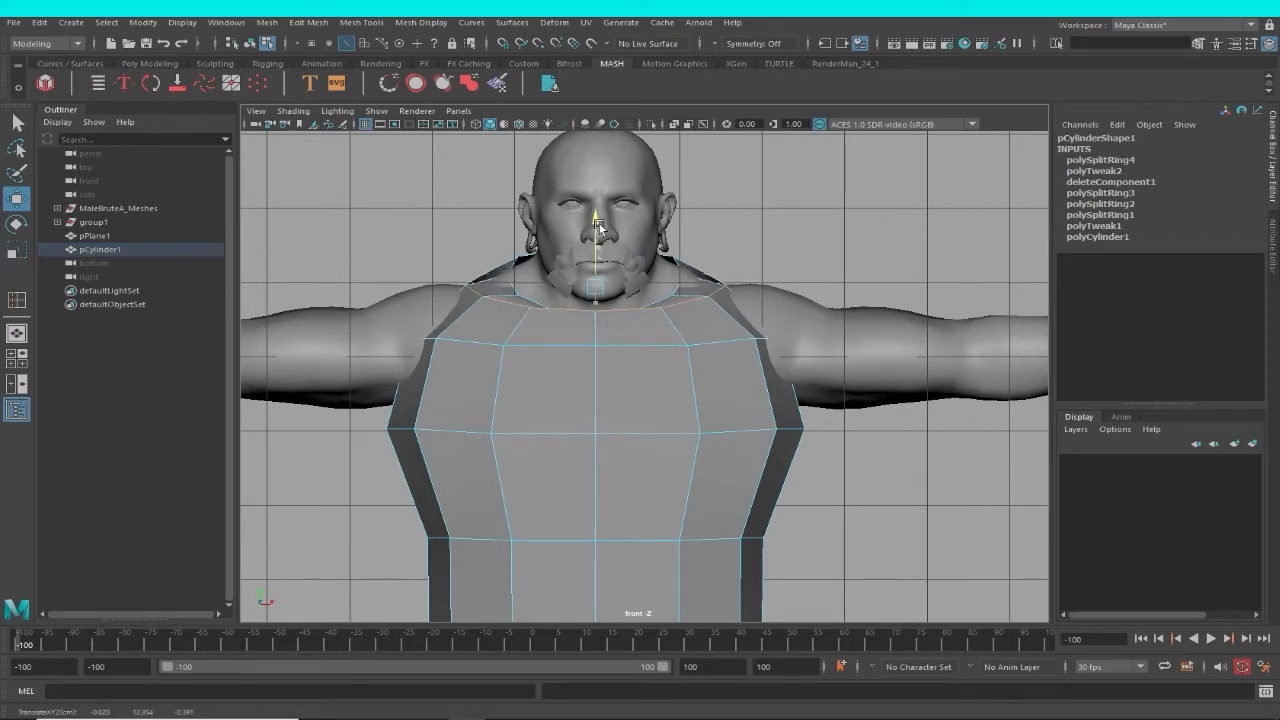
pyautogui.scroll(1, 609, 234)
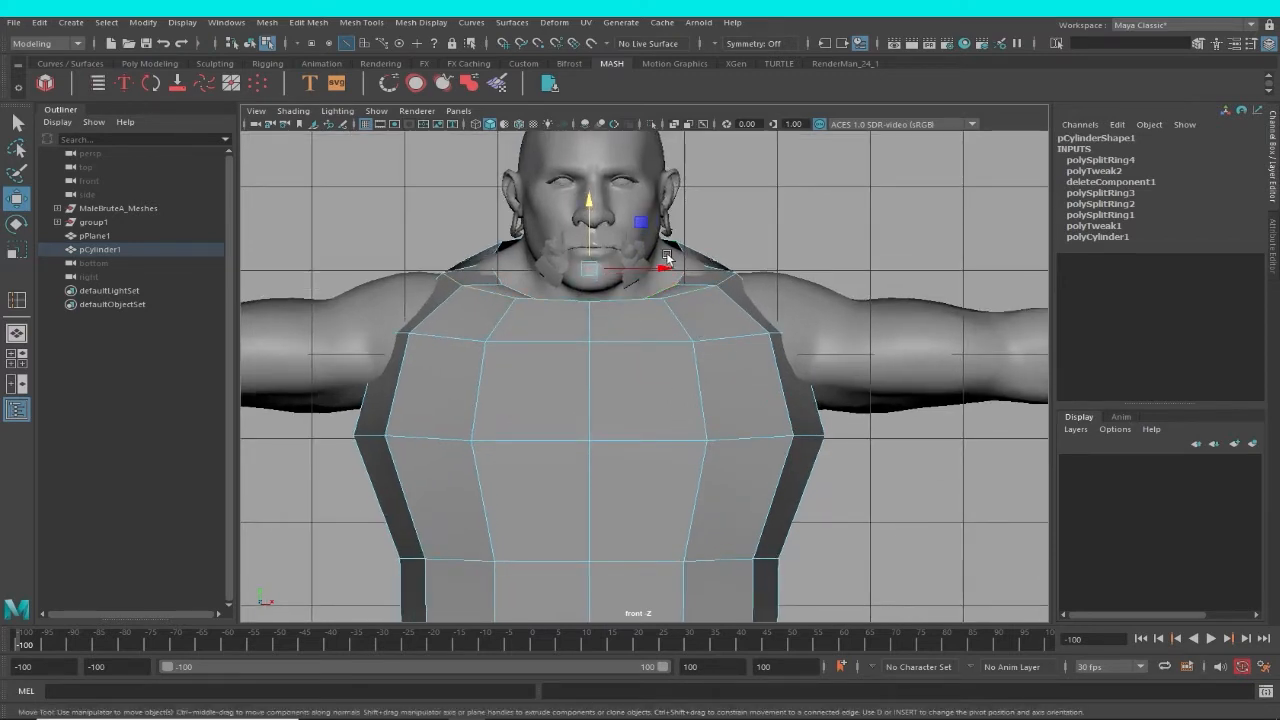
pyautogui.moveTo(591, 217); pyautogui.dragTo(595, 209)
pyautogui.keyDown('alt'); pyautogui.moveTo(675, 311); pyautogui.dragTo(675, 332, button='middle'); pyautogui.keyUp('alt')
pyautogui.scroll(5, 620, 337)
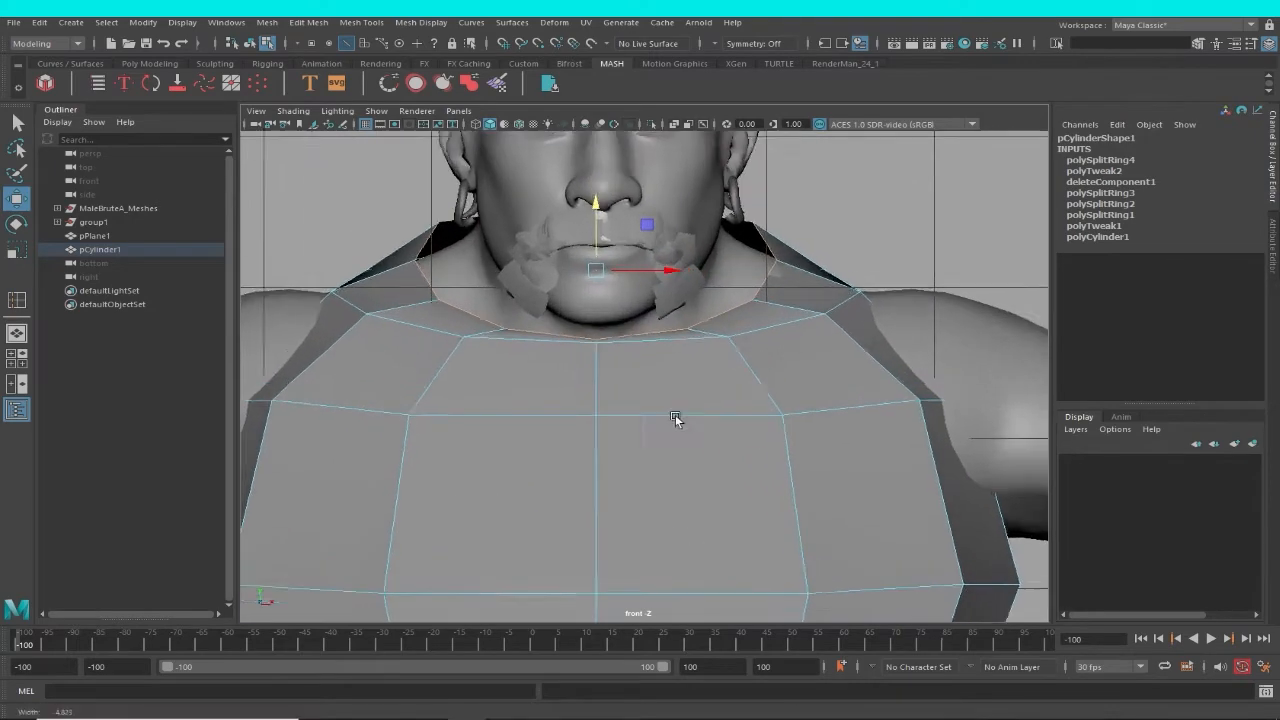
# Lower the front centre of the collar to shape the neckline into a V.
pyautogui.rightClick(619, 348)
pyautogui.scroll(6, 604, 387)
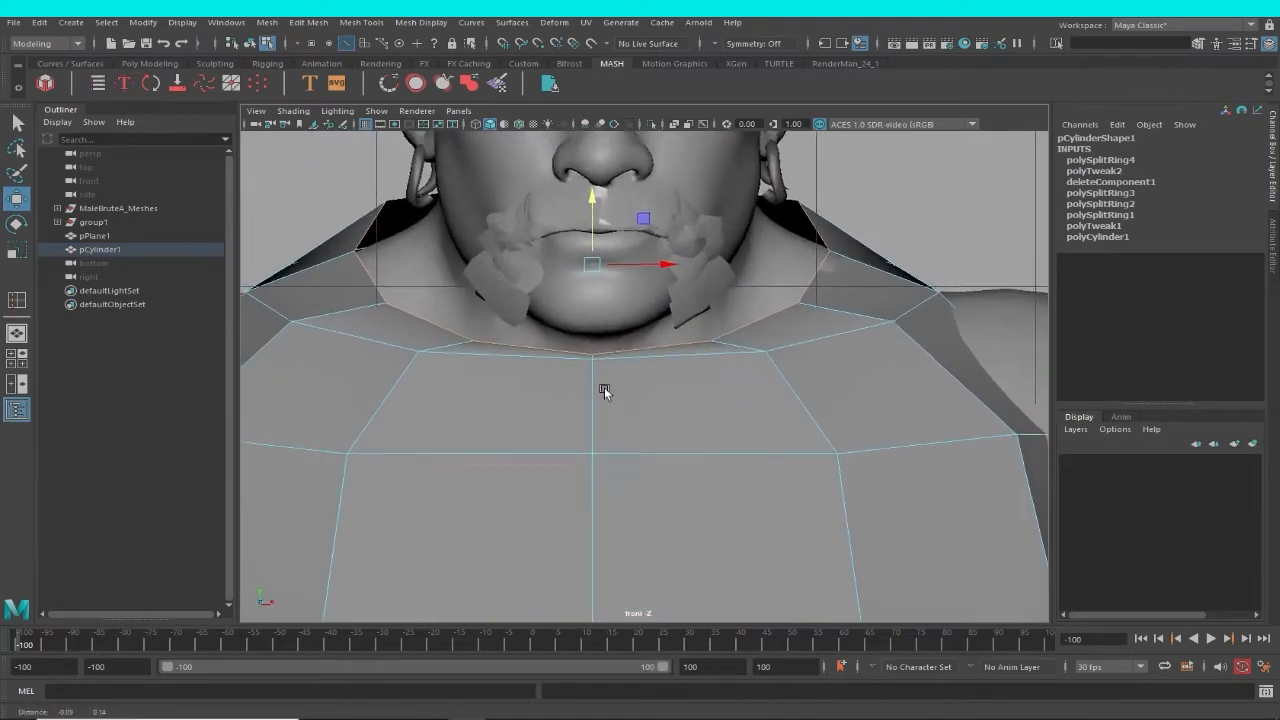
pyautogui.scroll(-10, 666, 318)
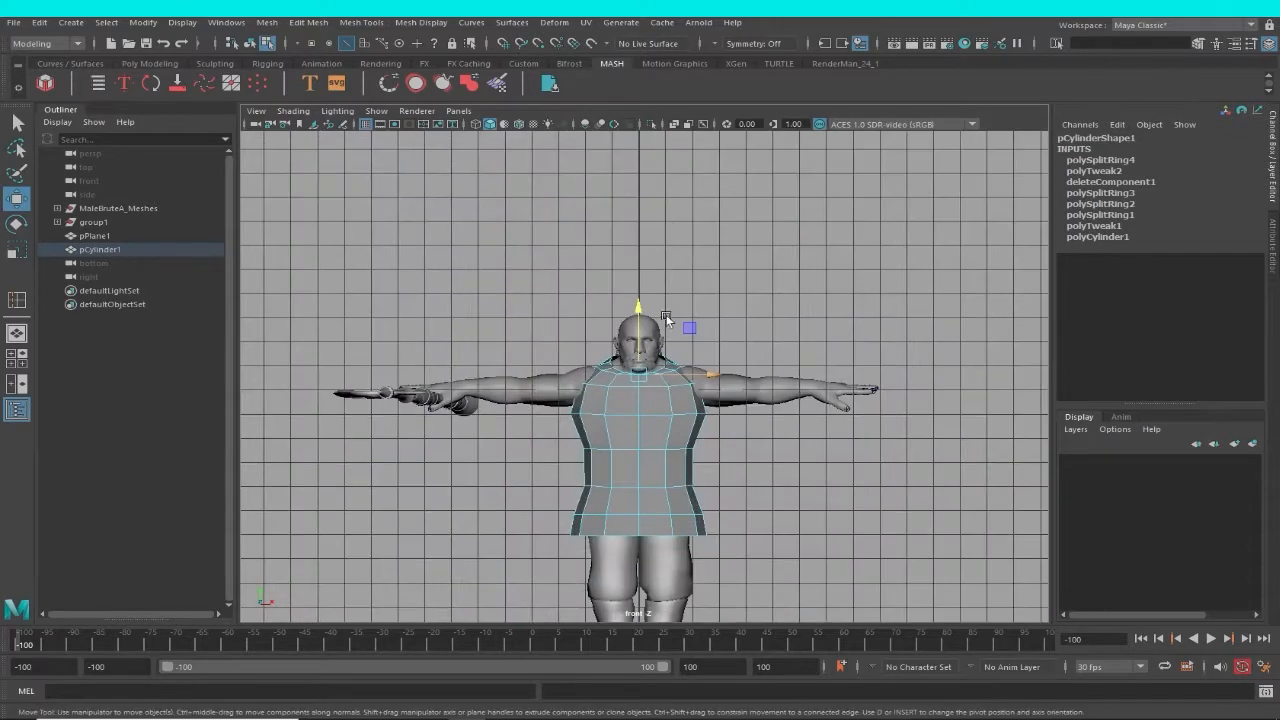
pyautogui.moveTo(640, 325); pyautogui.dragTo(639, 321)
pyautogui.keyDown('alt'); pyautogui.moveTo(700, 375); pyautogui.dragTo(825, 560, button='right'); pyautogui.keyUp('alt')
pyautogui.moveTo(633, 364); pyautogui.dragTo(636, 367)
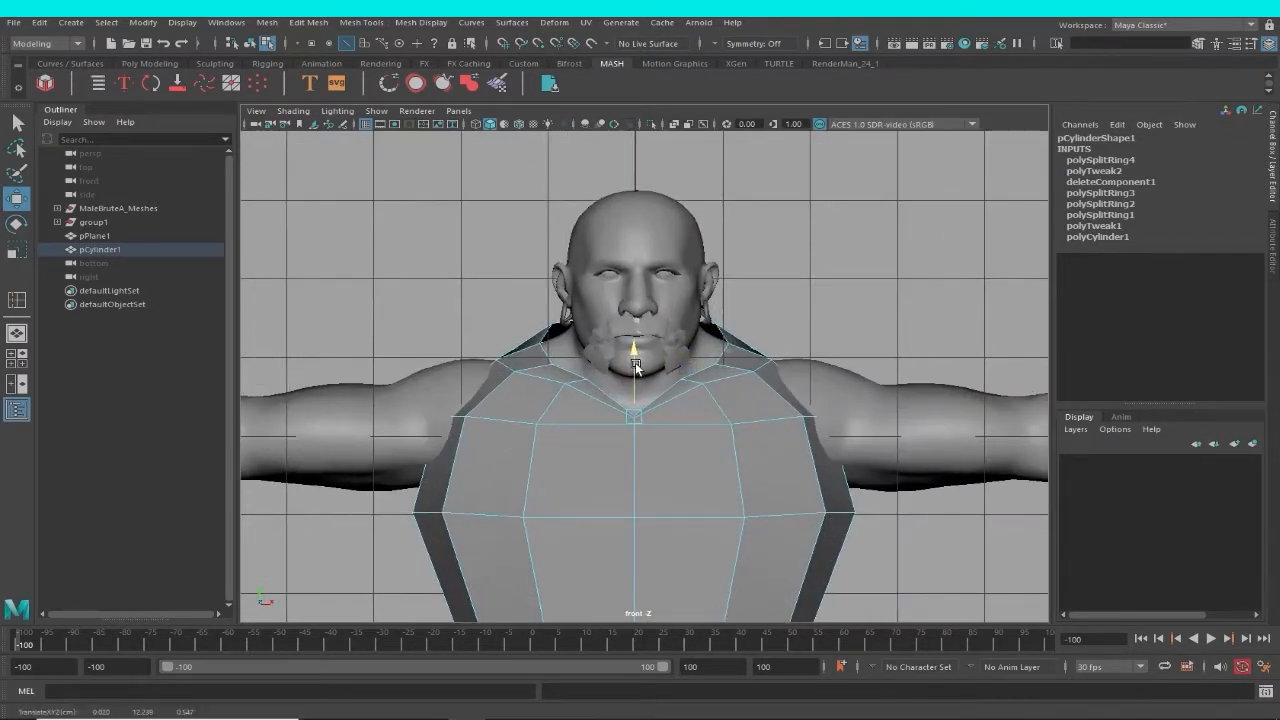
# Move the front centre edge on the chest down so the rows below the collar follow the V shape.
pyautogui.moveTo(634, 464); pyautogui.dragTo(638, 422)
pyautogui.keyDown('alt'); pyautogui.moveTo(638, 438); pyautogui.dragTo(562, 443, button='middle'); pyautogui.keyUp('alt')
pyautogui.scroll(1, 633, 380)
pyautogui.scroll(-1, 854, 440)
pyautogui.keyDown('alt'); pyautogui.moveTo(854, 440); pyautogui.dragTo(802, 435, button='middle'); pyautogui.keyUp('alt')
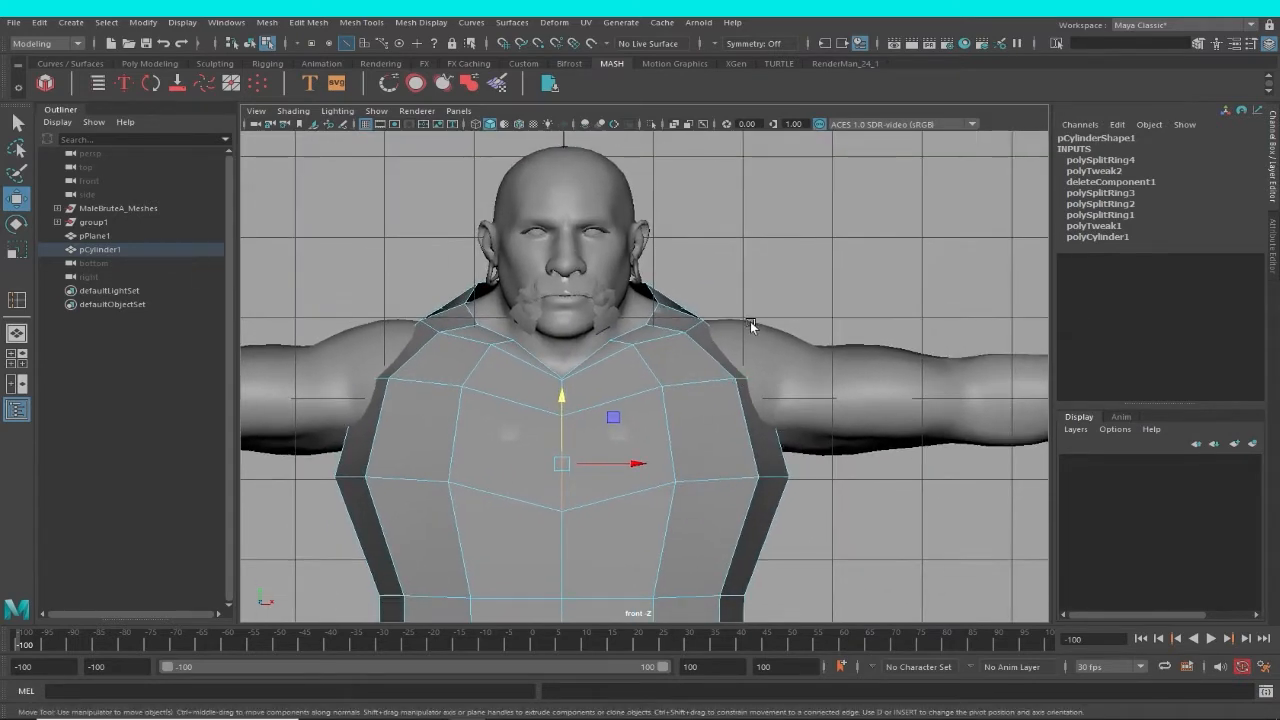
# In the perspective view, scale the neckline's back edges narrower from side to side and reposition them at the nape.
pyautogui.press('space')
pyautogui.moveTo(752, 324); pyautogui.dragTo(763, 295)
pyautogui.keyDown('alt'); pyautogui.moveTo(763, 295); pyautogui.dragTo(698, 378); pyautogui.keyUp('alt')
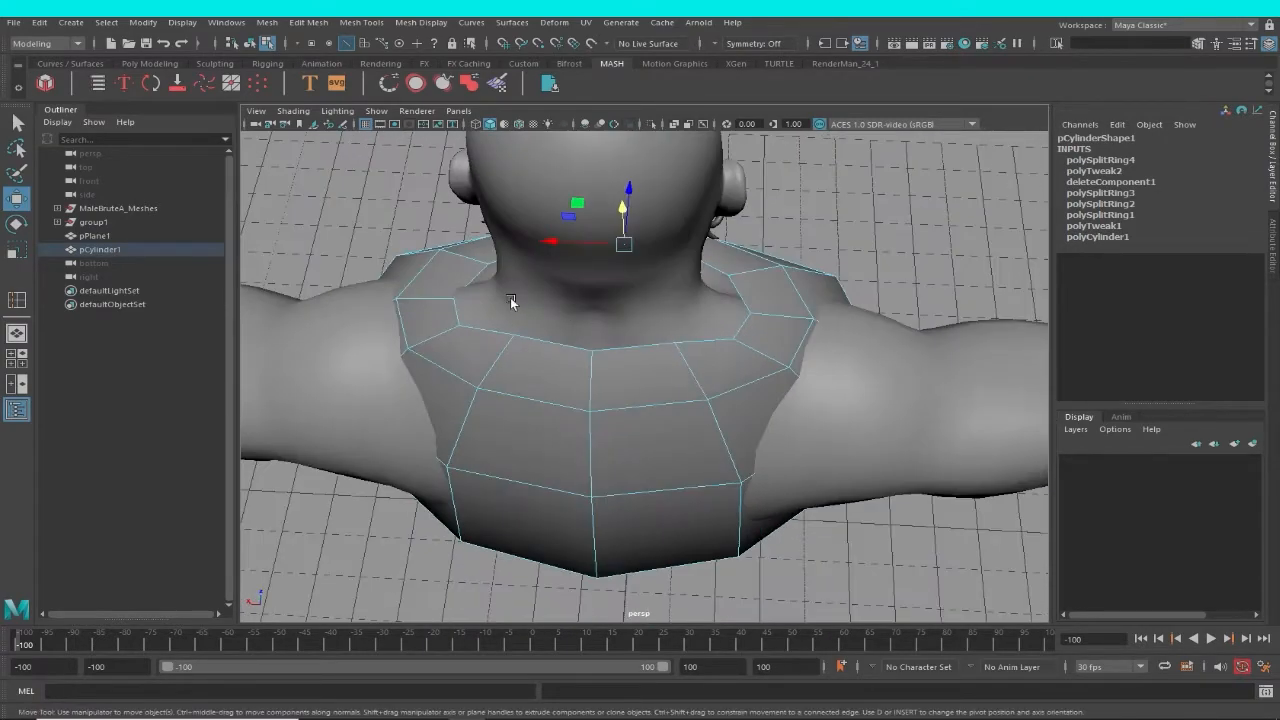
pyautogui.keyDown('alt'); pyautogui.moveTo(510, 297); pyautogui.dragTo(703, 393); pyautogui.keyUp('alt')
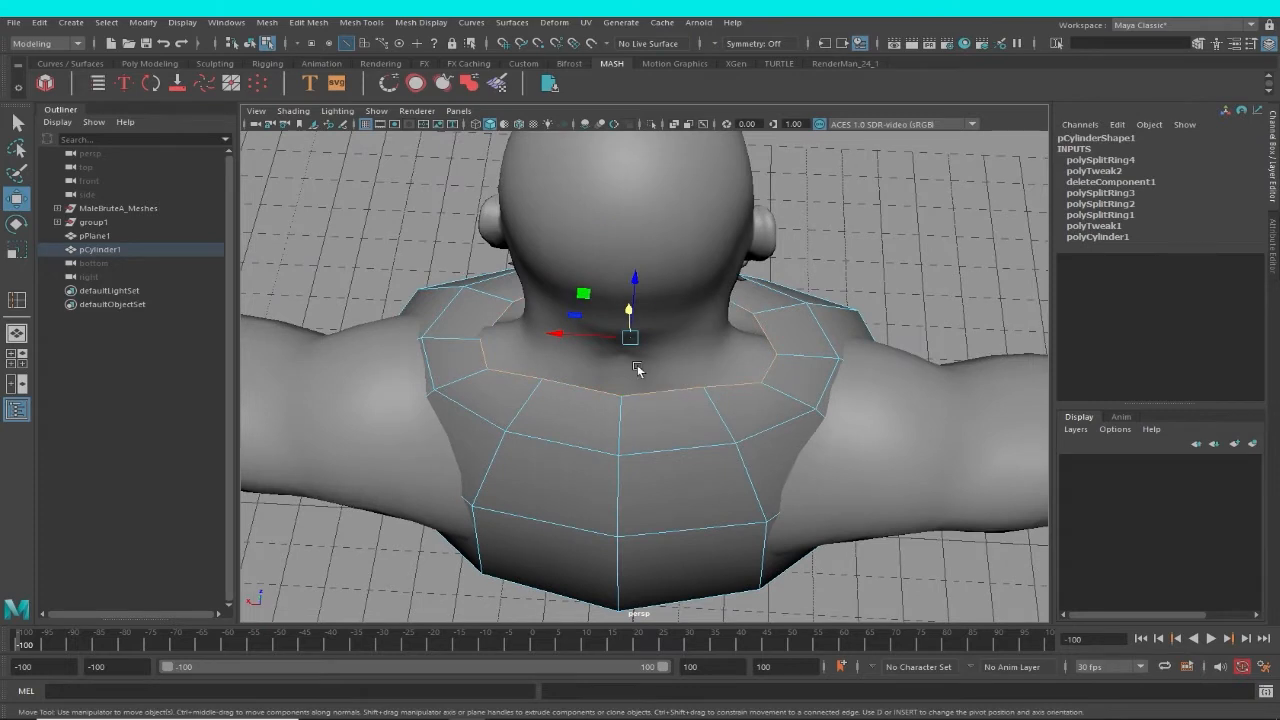
pyautogui.press('r')
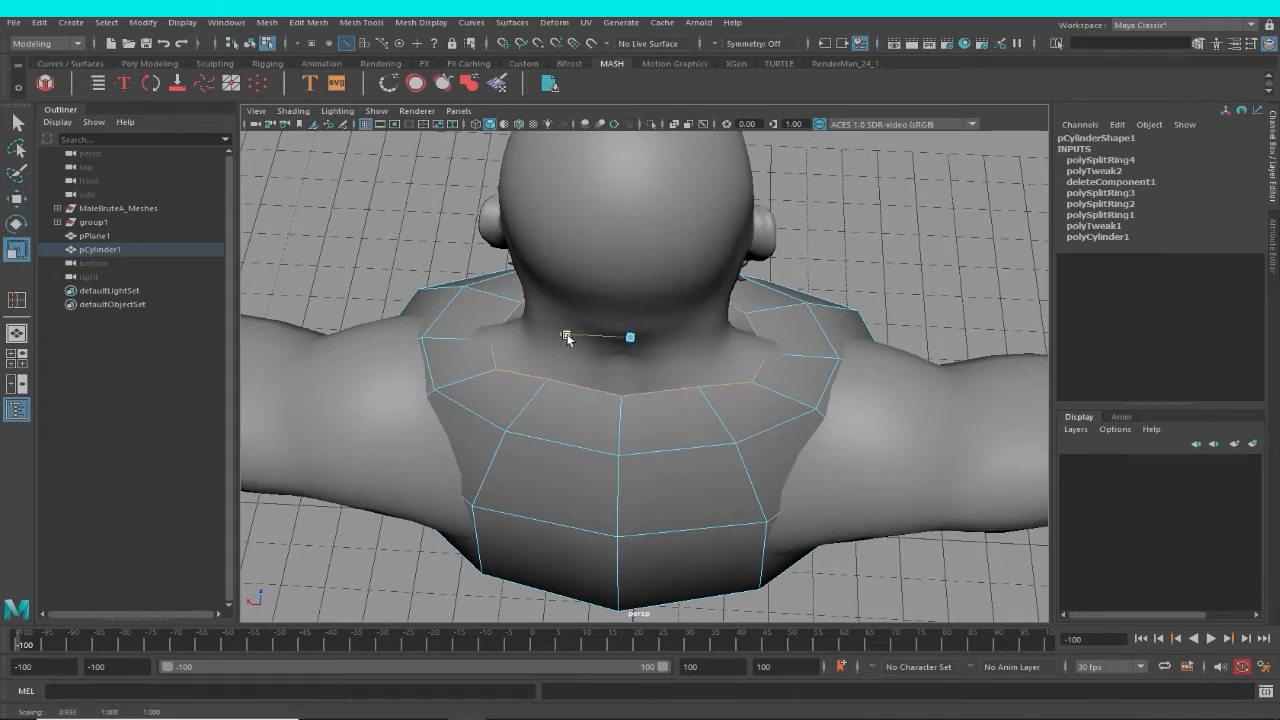
pyautogui.keyDown('alt'); pyautogui.moveTo(561, 341); pyautogui.dragTo(615, 336); pyautogui.keyUp('alt')
pyautogui.press('w')
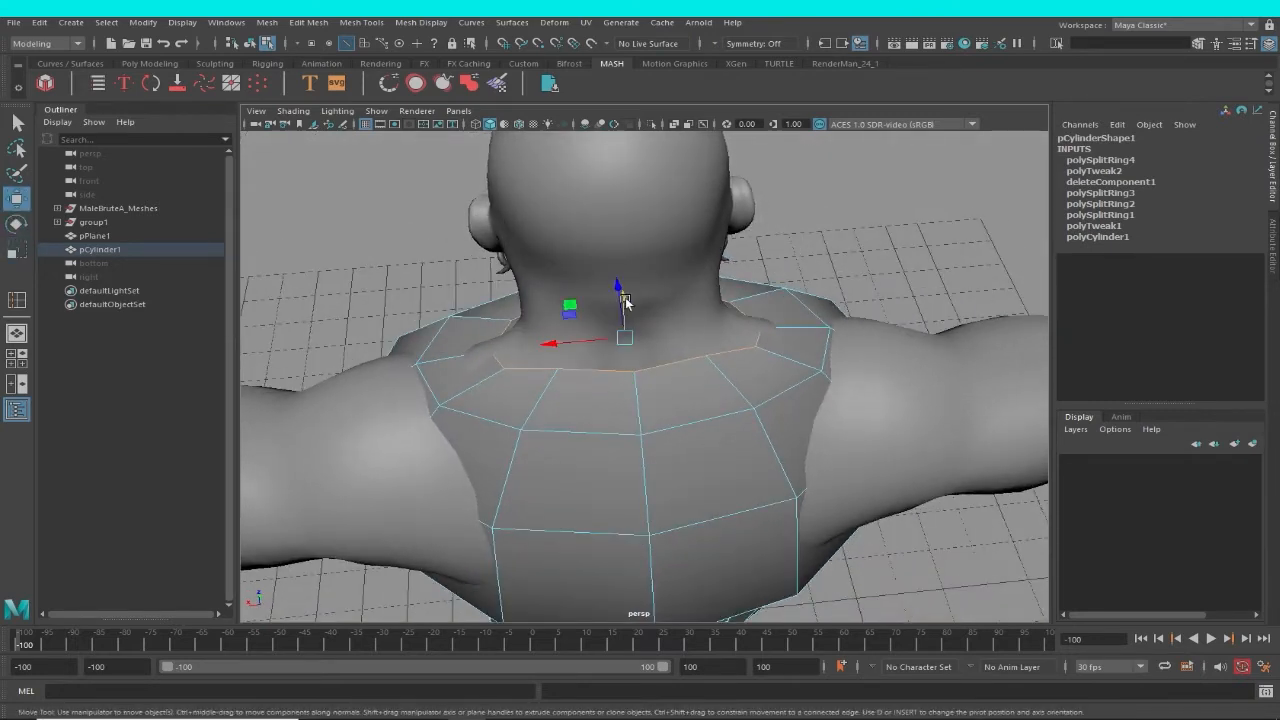
pyautogui.moveTo(618, 291); pyautogui.dragTo(901, 277)
# Select the garment's edge loop across the upper chest and scale it slightly outward.
pyautogui.keyDown('alt'); pyautogui.moveTo(840, 434); pyautogui.dragTo(722, 448, button='right'); pyautogui.keyUp('alt')
pyautogui.keyDown('alt'); pyautogui.moveTo(722, 448); pyautogui.dragTo(745, 340, button='middle'); pyautogui.keyUp('alt')
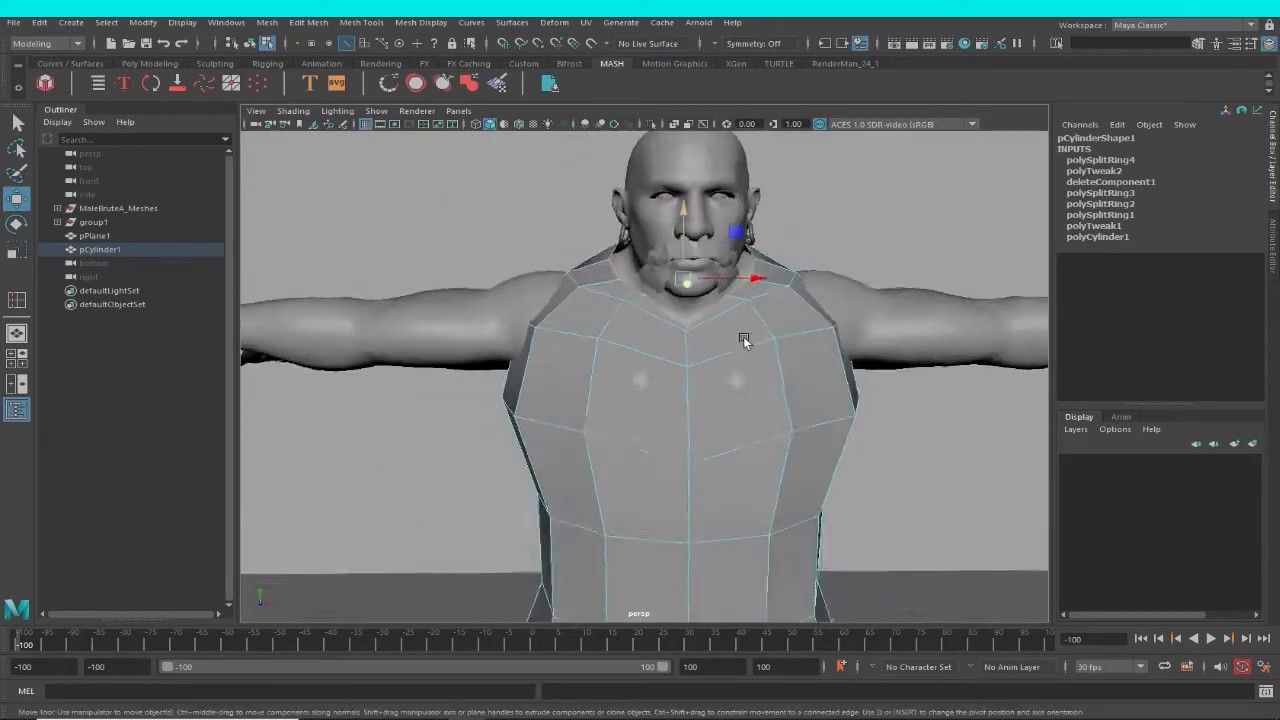
pyautogui.keyDown('alt'); pyautogui.moveTo(745, 340); pyautogui.dragTo(767, 429); pyautogui.keyUp('alt')
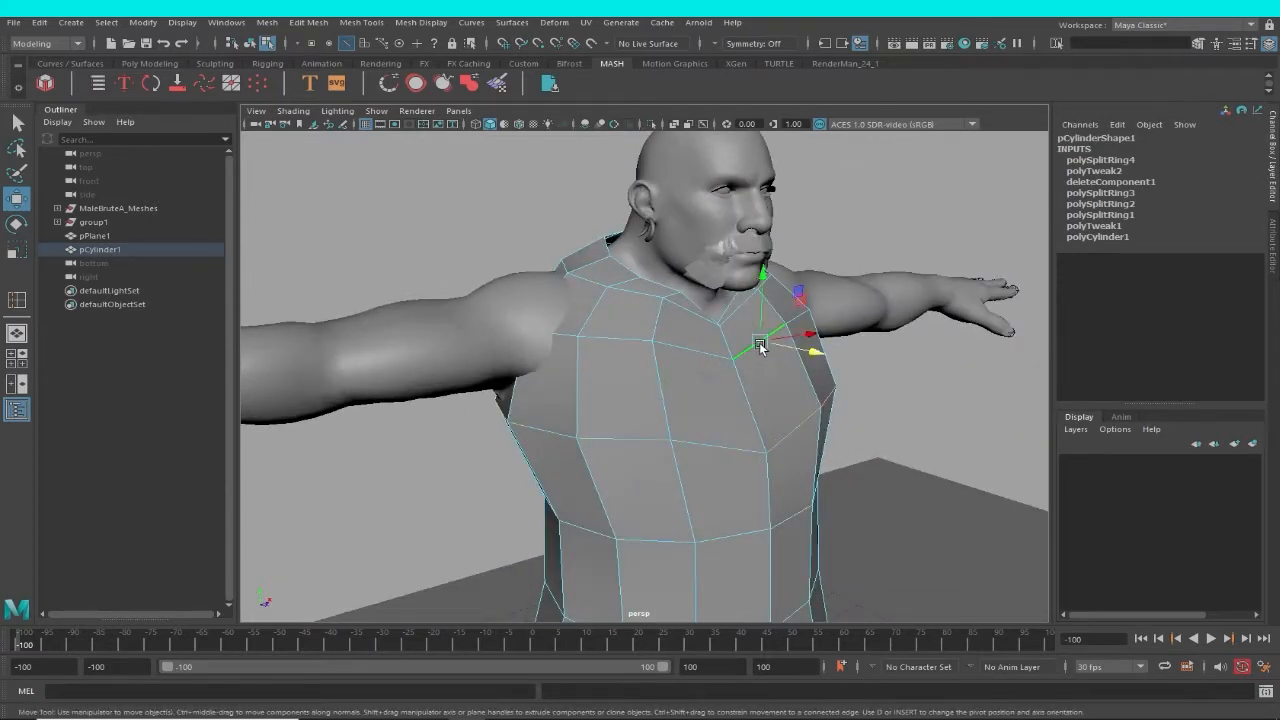
pyautogui.press('e')
pyautogui.press('r')
pyautogui.keyDown('alt'); pyautogui.moveTo(735, 340); pyautogui.dragTo(820, 352); pyautogui.keyUp('alt')
pyautogui.moveTo(591, 315); pyautogui.dragTo(578, 313)
# Select the hip edge loop and move it up toward the waist.
pyautogui.keyDown('alt'); pyautogui.moveTo(830, 400); pyautogui.dragTo(766, 409); pyautogui.keyUp('alt')
pyautogui.keyDown('alt'); pyautogui.moveTo(895, 470); pyautogui.dragTo(892, 373, button='middle'); pyautogui.keyUp('alt')
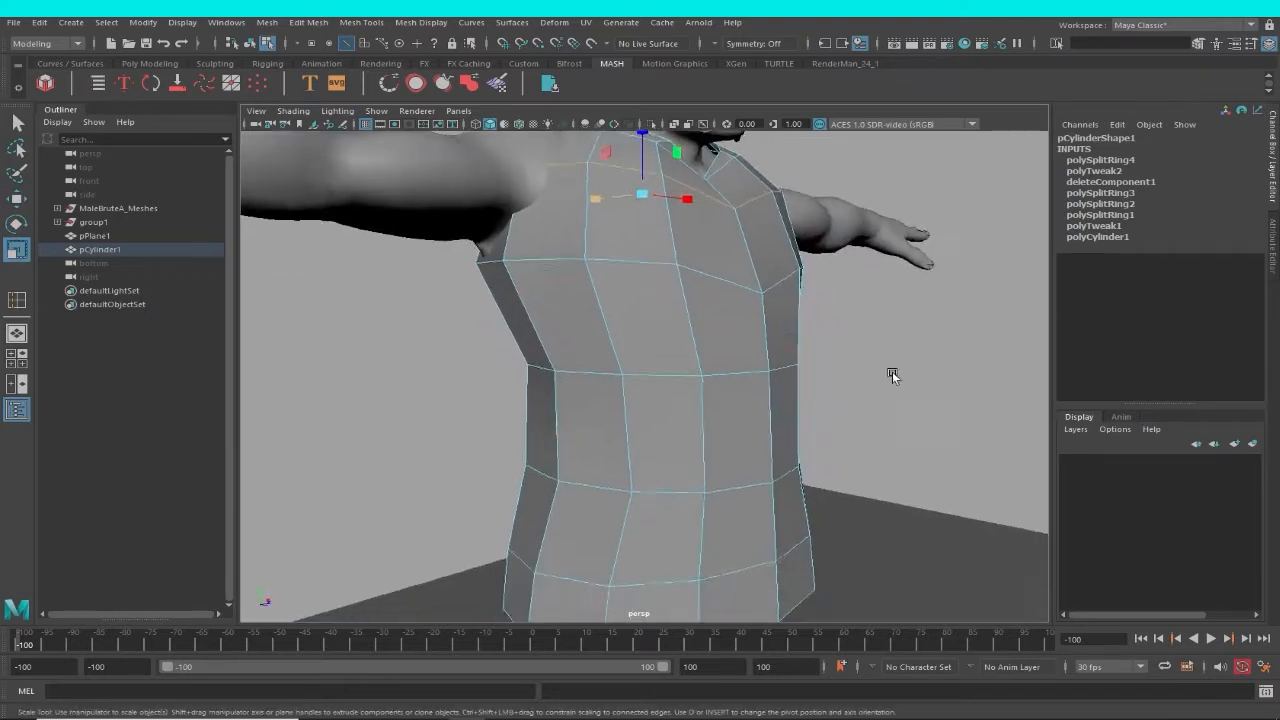
pyautogui.keyDown('alt'); pyautogui.moveTo(892, 373); pyautogui.dragTo(780, 380); pyautogui.keyUp('alt')
pyautogui.keyDown('alt'); pyautogui.moveTo(780, 380); pyautogui.dragTo(671, 383, button='right'); pyautogui.keyUp('alt')
pyautogui.keyDown('alt'); pyautogui.moveTo(685, 434); pyautogui.dragTo(689, 401, button='middle'); pyautogui.keyUp('alt')
pyautogui.keyDown('alt'); pyautogui.moveTo(689, 400); pyautogui.dragTo(682, 396); pyautogui.keyUp('alt')
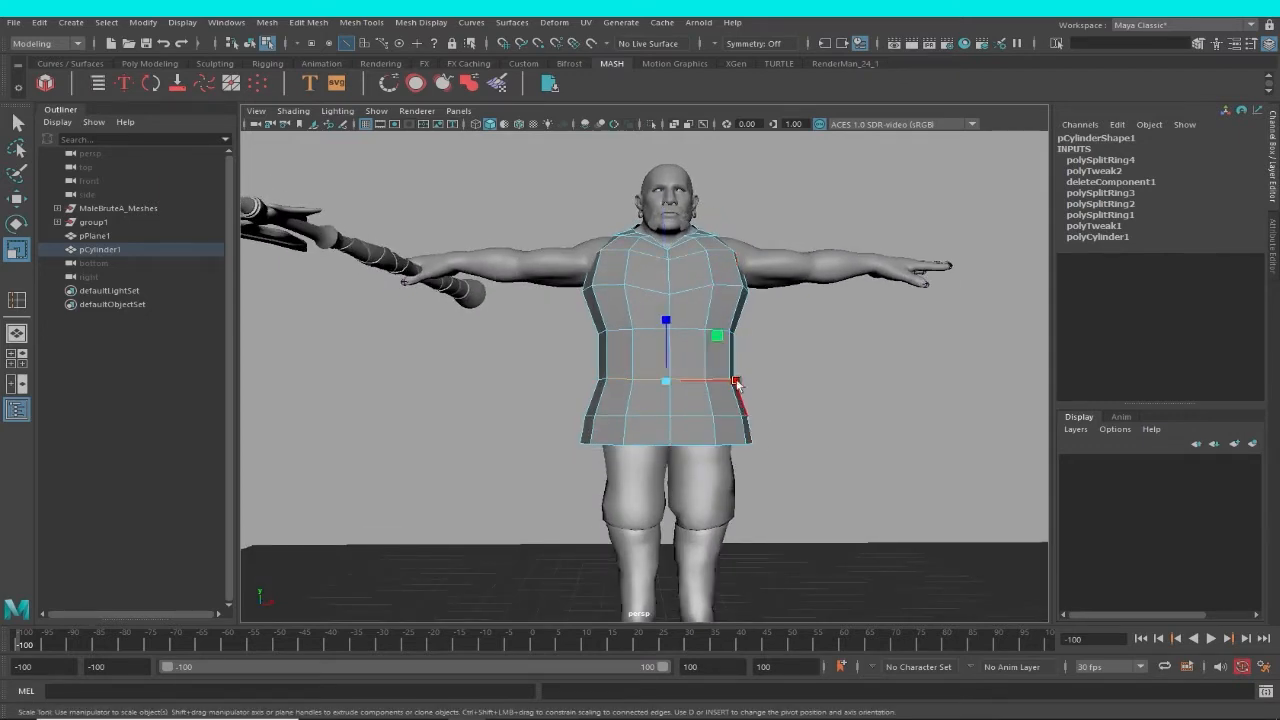
pyautogui.press('w')
pyautogui.moveTo(667, 316); pyautogui.dragTo(1114, 500)
# Switch to vertex editing and move the collar loop's front centre vertex, just below the neckline point, downward.
pyautogui.keyDown('alt'); pyautogui.moveTo(743, 386); pyautogui.dragTo(662, 331); pyautogui.keyUp('alt')
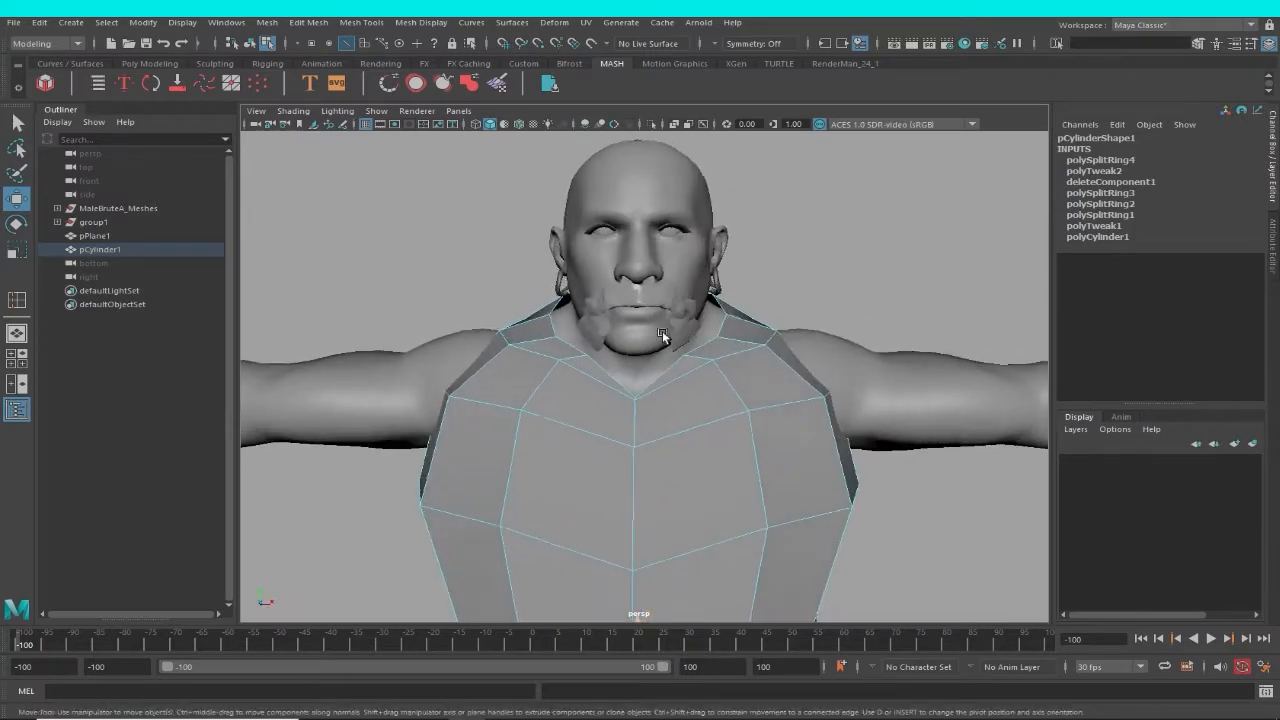
pyautogui.scroll(3, 662, 331)
pyautogui.moveTo(643, 420); pyautogui.dragTo(574, 322, button='right')
pyautogui.click(614, 430)
pyautogui.moveTo(617, 372); pyautogui.dragTo(617, 395)
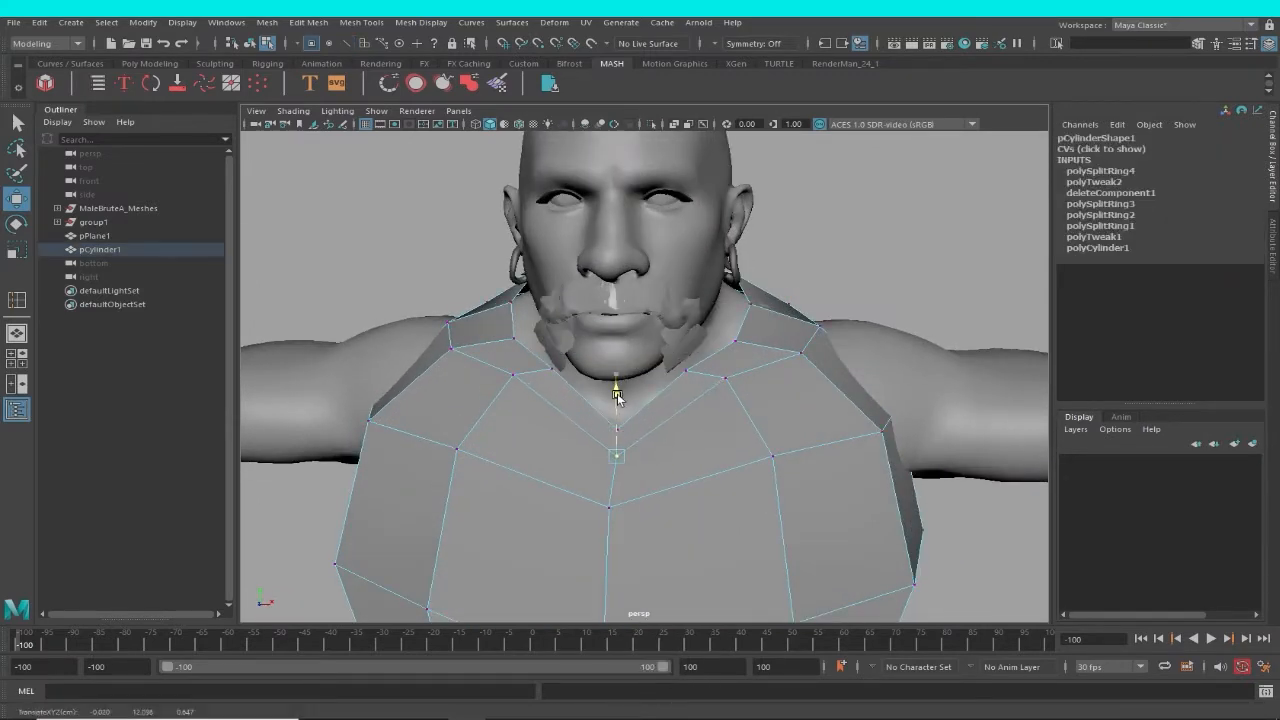
pyautogui.moveTo(742, 402)
pyautogui.keyDown('alt'); pyautogui.mouseDown()
pyautogui.moveTo(553, 432)
pyautogui.moveTo(745, 395)
pyautogui.mouseUp(); pyautogui.keyUp('alt')
# Insert an edge loop around the garment's skirt between the hip ring and the ring above the hem.
pyautogui.keyDown('alt'); pyautogui.moveTo(700, 395); pyautogui.dragTo(490, 398, button='right'); pyautogui.keyUp('alt')
pyautogui.keyDown('alt'); pyautogui.moveTo(588, 462); pyautogui.dragTo(608, 271, button='middle'); pyautogui.keyUp('alt')
pyautogui.keyDown('alt'); pyautogui.moveTo(608, 271); pyautogui.dragTo(637, 377); pyautogui.keyUp('alt')
pyautogui.keyDown('alt'); pyautogui.moveTo(637, 377); pyautogui.dragTo(690, 394, button='right'); pyautogui.keyUp('alt')
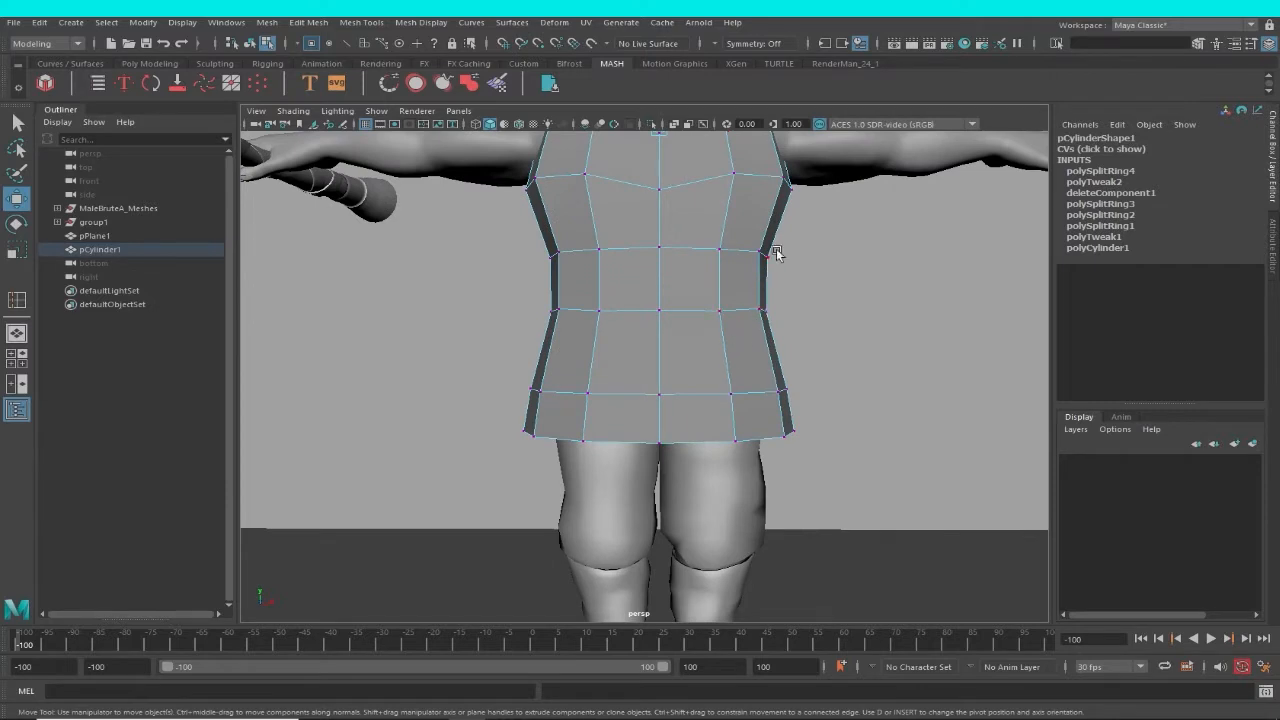
pyautogui.click(362, 22)
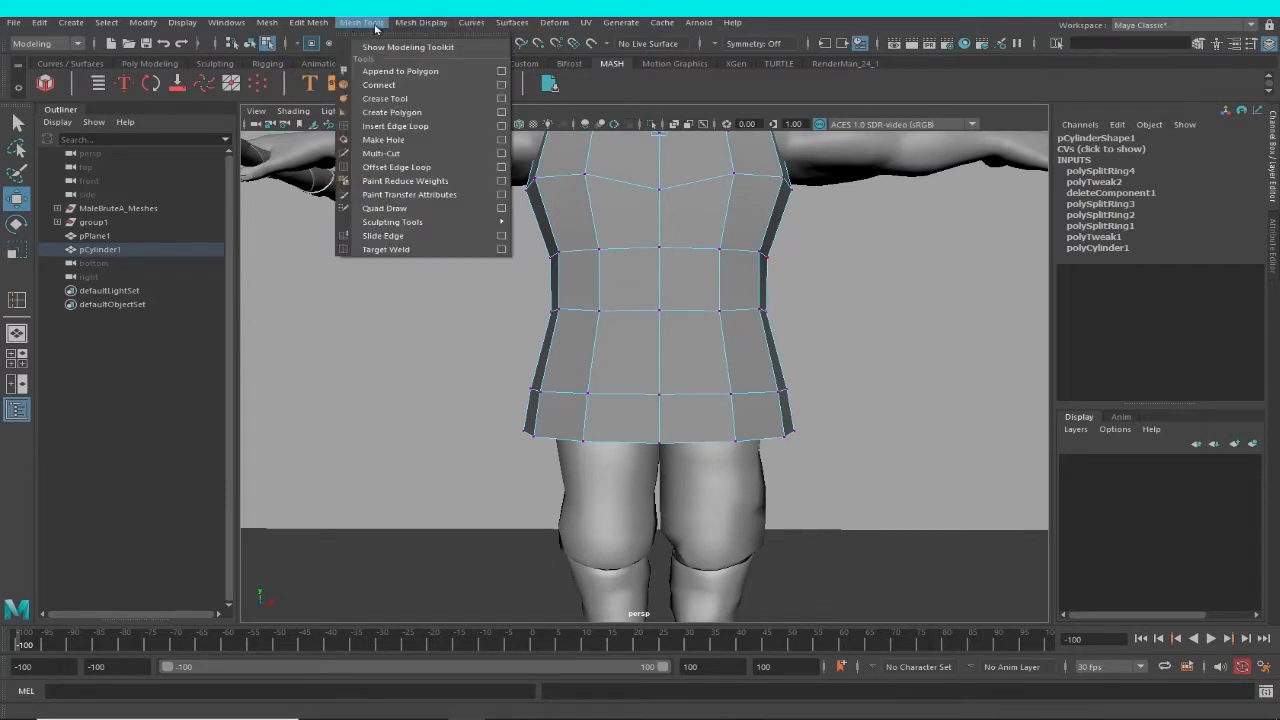
pyautogui.click(400, 123)
pyautogui.click(728, 352)
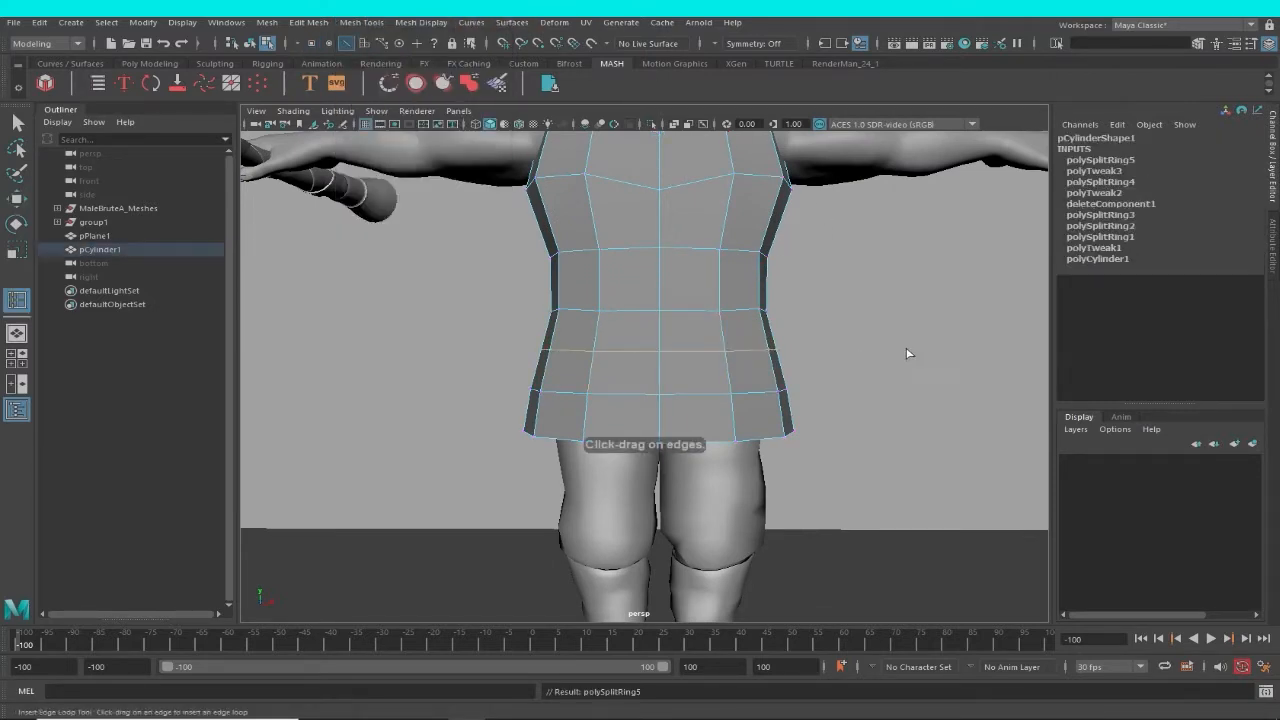
# Examine in wireframe display how the garment fits around the body from the front and the side.
pyautogui.keyDown('alt'); pyautogui.moveTo(908, 354); pyautogui.dragTo(560, 309, button='right'); pyautogui.keyUp('alt')
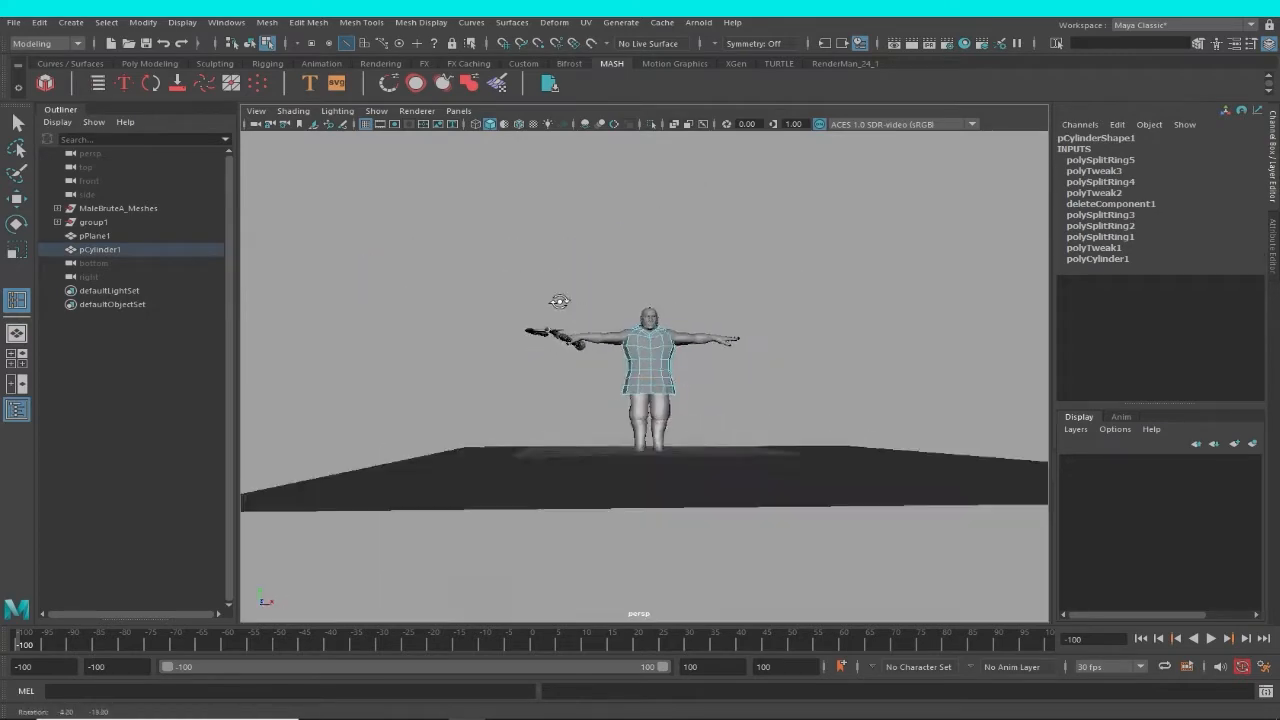
pyautogui.keyDown('alt'); pyautogui.moveTo(560, 309); pyautogui.dragTo(398, 257); pyautogui.keyUp('alt')
pyautogui.keyDown('alt'); pyautogui.moveTo(398, 257); pyautogui.dragTo(597, 406, button='right'); pyautogui.keyUp('alt')
pyautogui.keyDown('alt'); pyautogui.moveTo(597, 406); pyautogui.dragTo(755, 372); pyautogui.keyUp('alt')
pyautogui.press('4')
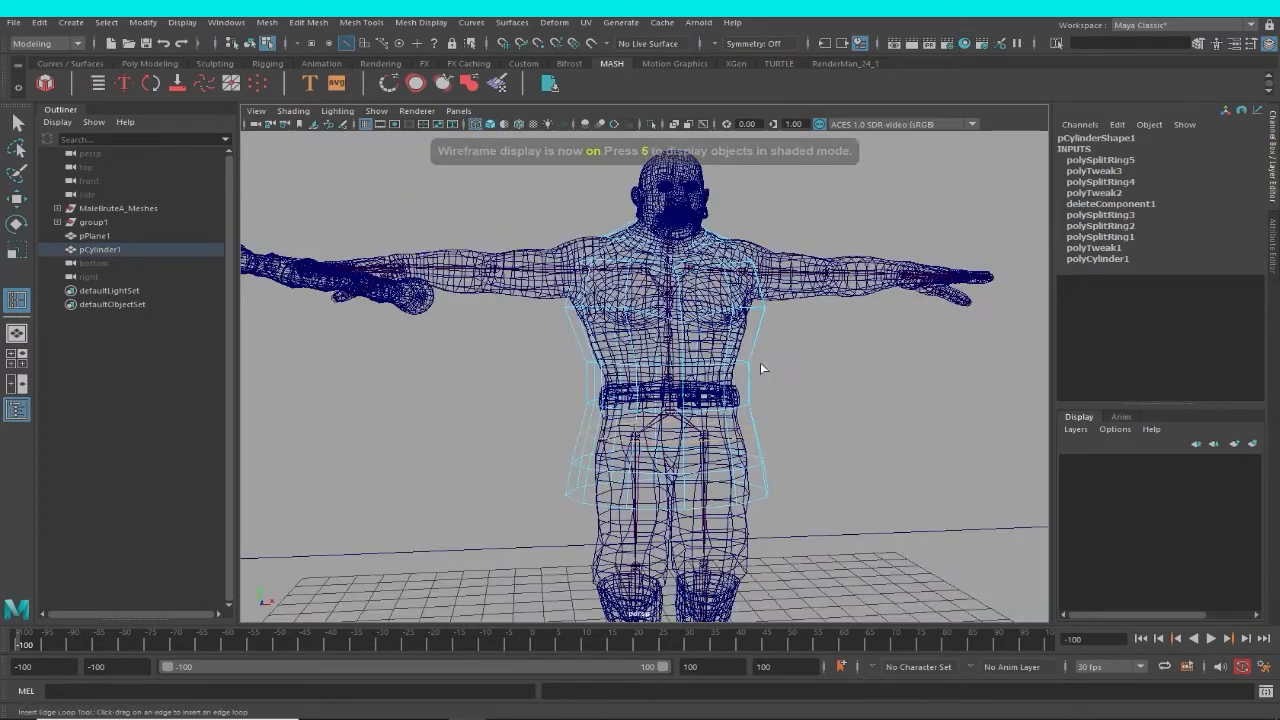
pyautogui.keyDown('alt'); pyautogui.moveTo(754, 366); pyautogui.dragTo(755, 390, button='right'); pyautogui.keyUp('alt')
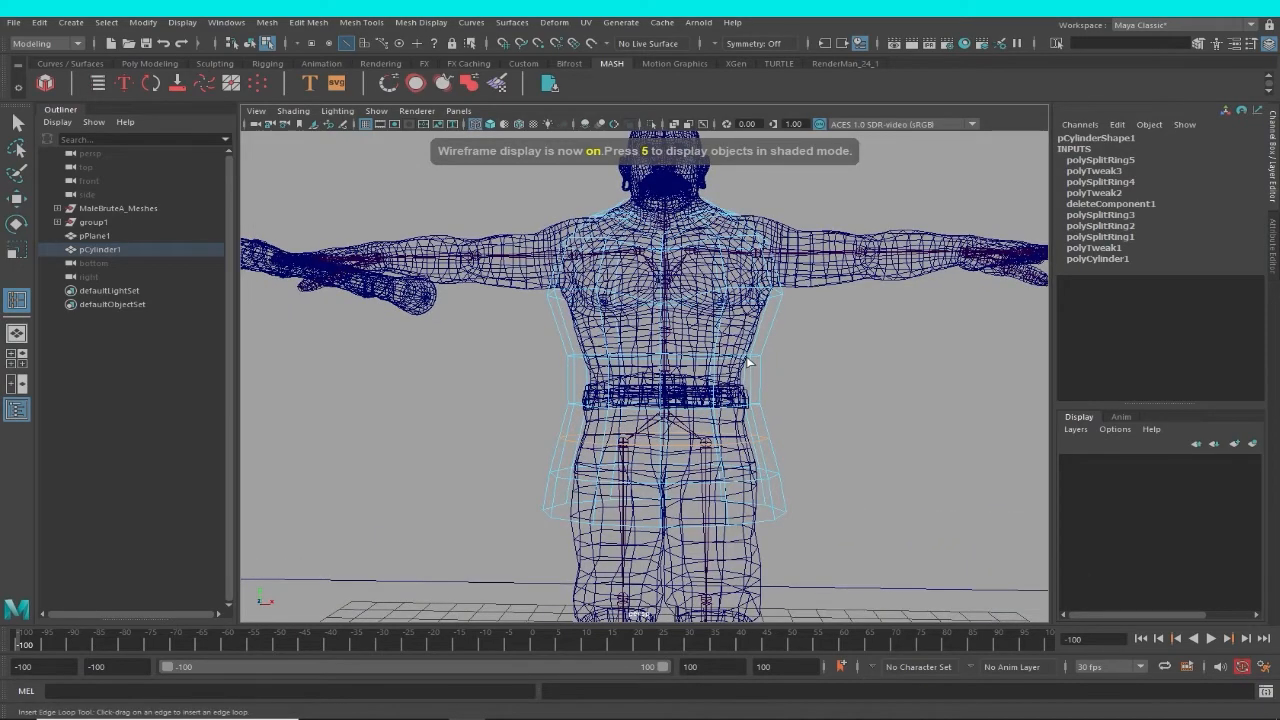
pyautogui.keyDown('alt'); pyautogui.moveTo(748, 362); pyautogui.dragTo(763, 466, button='middle'); pyautogui.keyUp('alt')
pyautogui.keyDown('alt'); pyautogui.moveTo(763, 466); pyautogui.dragTo(748, 425, button='right'); pyautogui.keyUp('alt')
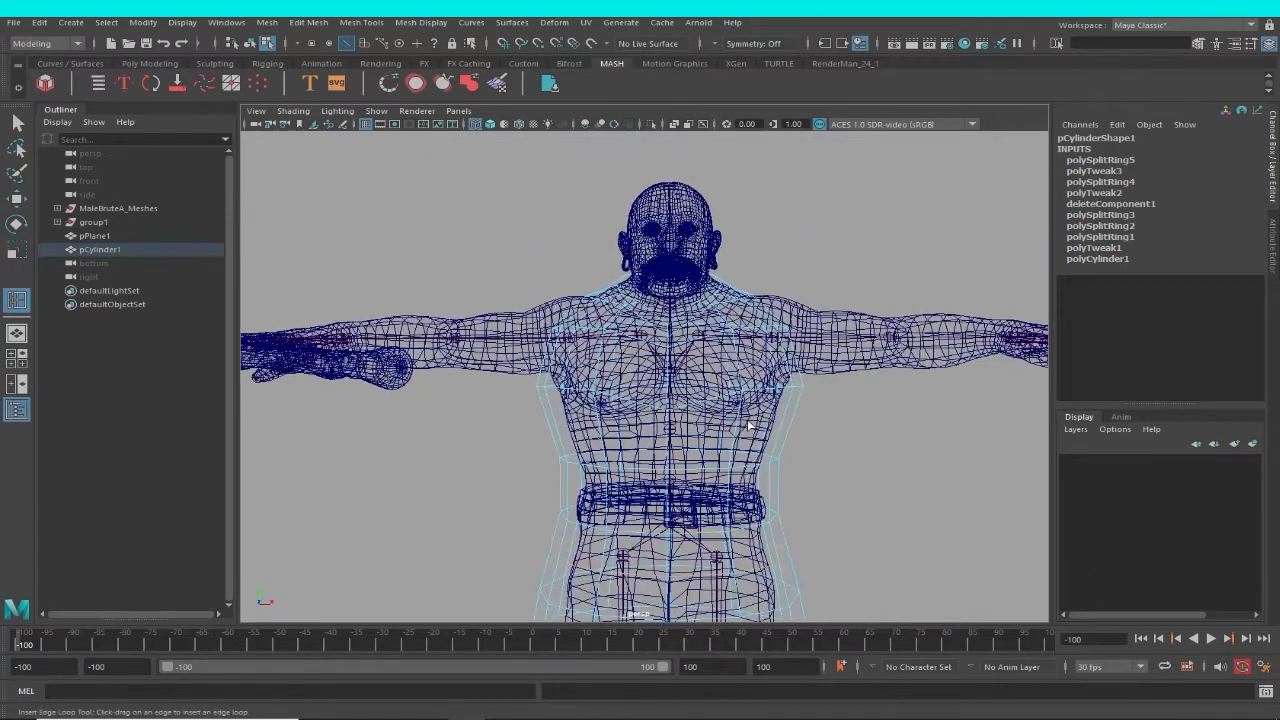
pyautogui.moveTo(736, 394)
pyautogui.keyDown('alt'); pyautogui.mouseDown()
pyautogui.moveTo(586, 400)
pyautogui.moveTo(600, 405)
pyautogui.mouseUp(); pyautogui.keyUp('alt')
# Return to shaded display, switch to face editing and select the garment faces surrounding the character's left shoulder.
pyautogui.press('5')
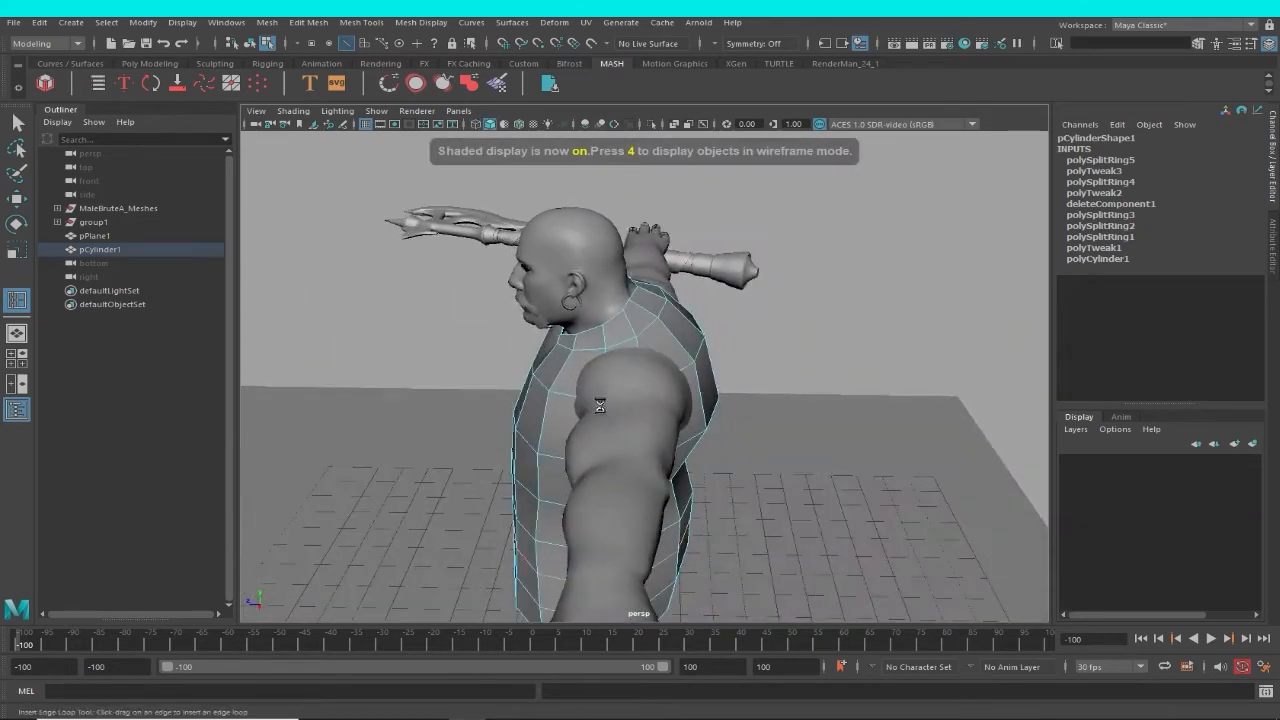
pyautogui.press('e')
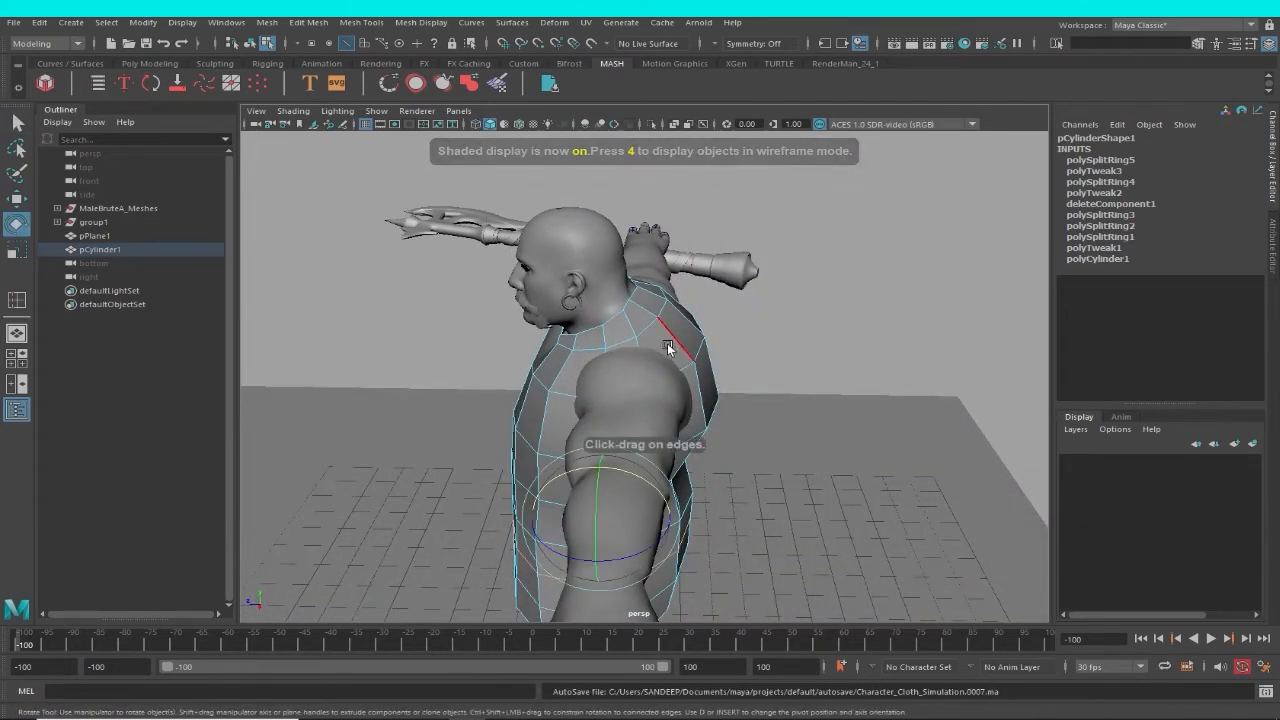
pyautogui.moveTo(672, 342); pyautogui.dragTo(667, 356, button='right')
pyautogui.click(670, 354)
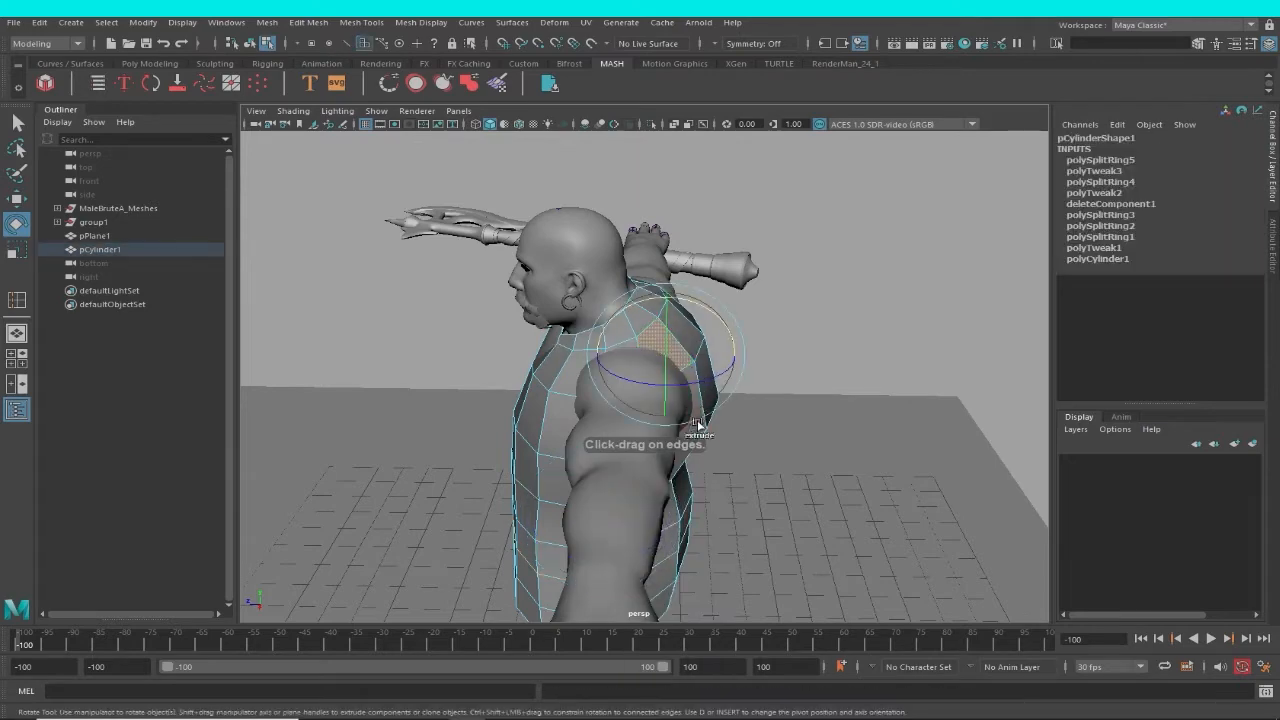
pyautogui.keyDown('alt'); pyautogui.moveTo(727, 447); pyautogui.dragTo(708, 362); pyautogui.keyUp('alt')
pyautogui.press('w')
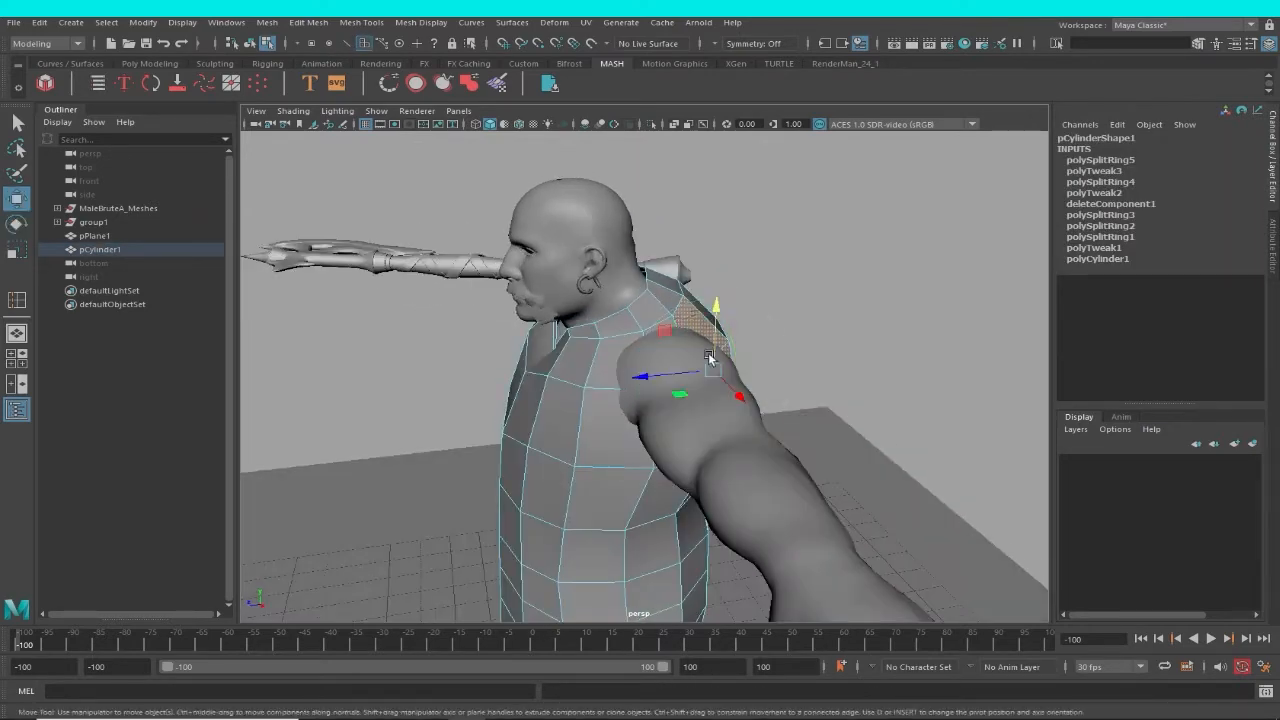
pyautogui.scroll(3, 662, 307)
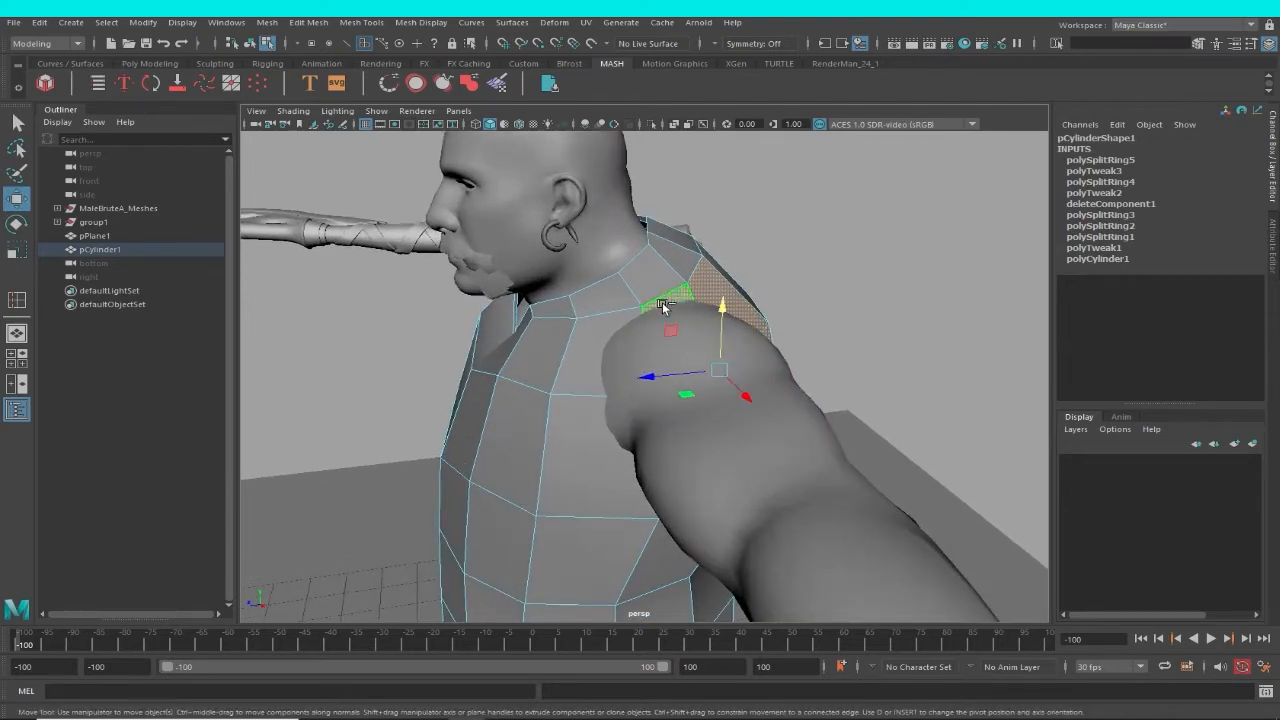
pyautogui.keyDown('alt'); pyautogui.moveTo(580, 429); pyautogui.dragTo(609, 312); pyautogui.keyUp('alt')
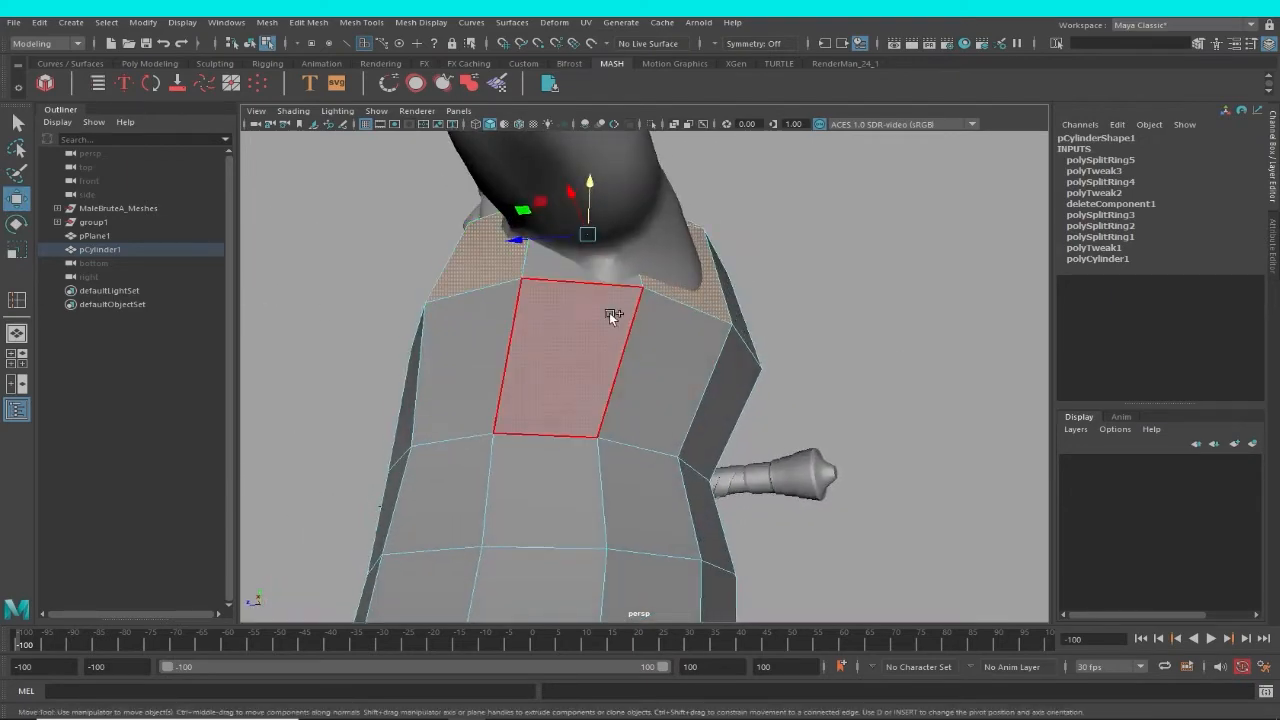
# Extrude the selected shoulder faces outward along the upper arm as a sleeve and scale their end flat.
pyautogui.keyDown('alt'); pyautogui.moveTo(564, 269); pyautogui.dragTo(648, 466); pyautogui.keyUp('alt')
pyautogui.press('r')
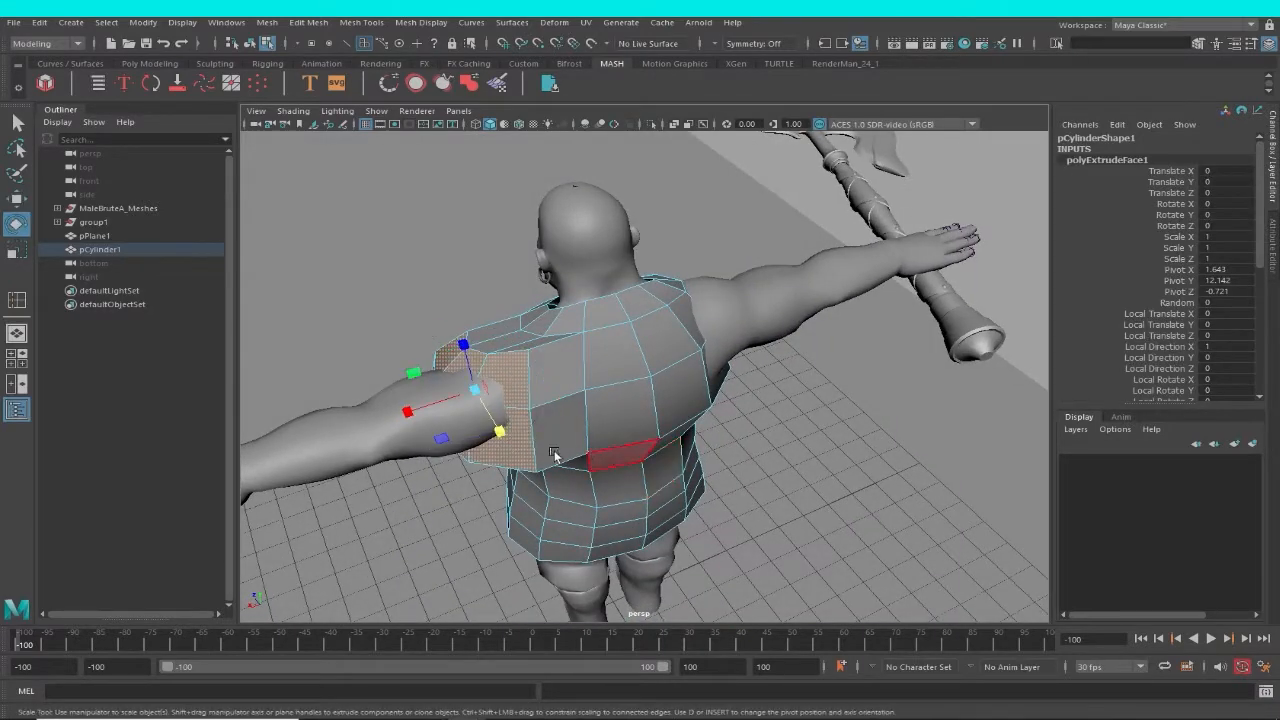
pyautogui.moveTo(418, 432); pyautogui.dragTo(687, 434)
# Switch to edge editing and adjust the vertical side edge directly below the sleeve's armpit.
pyautogui.moveTo(687, 328); pyautogui.dragTo(630, 335, button='right')
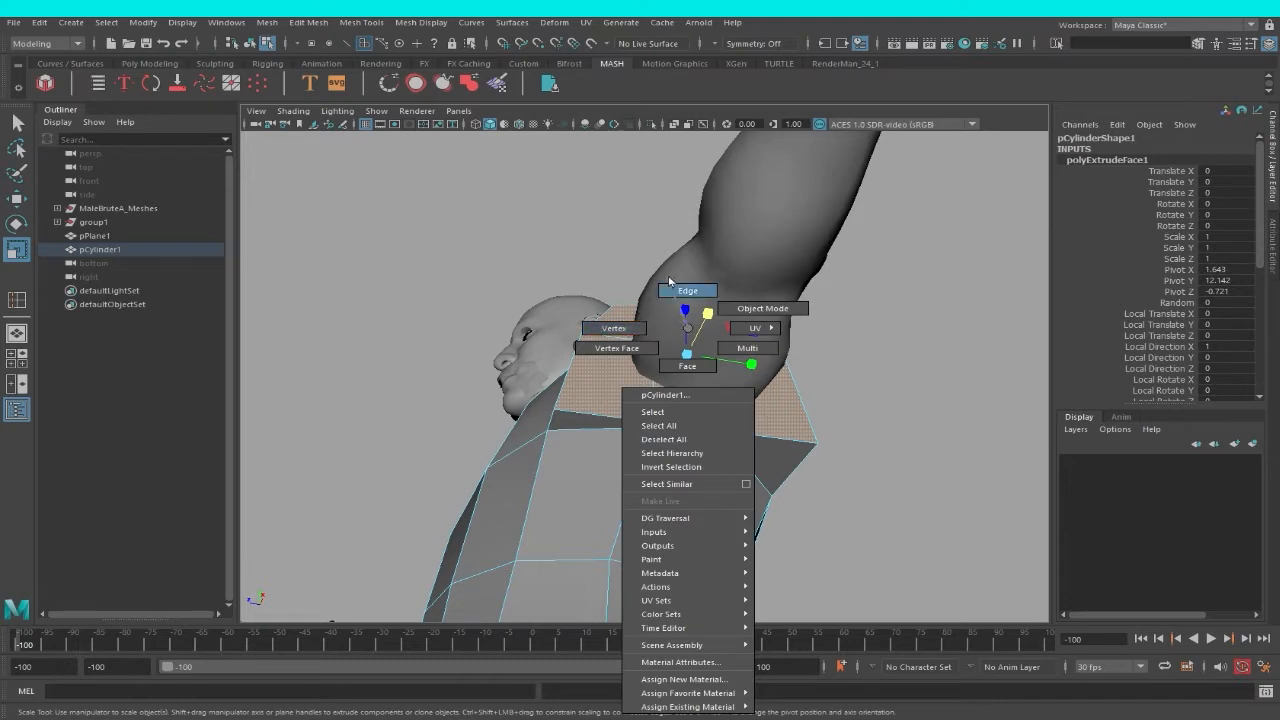
pyautogui.moveTo(669, 283); pyautogui.dragTo(670, 285, button='right')
pyautogui.click(659, 443)
pyautogui.click(648, 444)
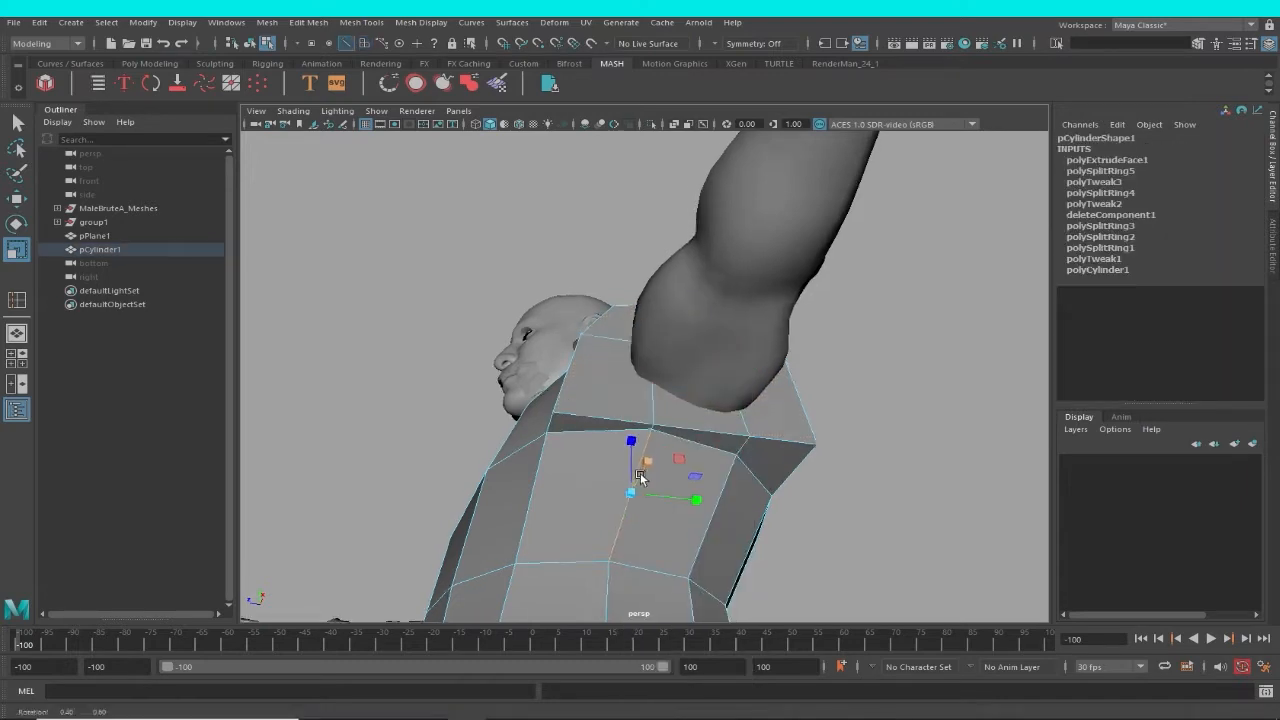
pyautogui.keyDown('alt'); pyautogui.moveTo(642, 476); pyautogui.dragTo(631, 470); pyautogui.keyUp('alt')
pyautogui.moveTo(656, 449); pyautogui.dragTo(584, 331, button='right')
pyautogui.keyDown('alt'); pyautogui.moveTo(591, 486); pyautogui.dragTo(615, 455); pyautogui.keyUp('alt')
pyautogui.press('w')
pyautogui.moveTo(752, 328); pyautogui.dragTo(745, 289, button='right')
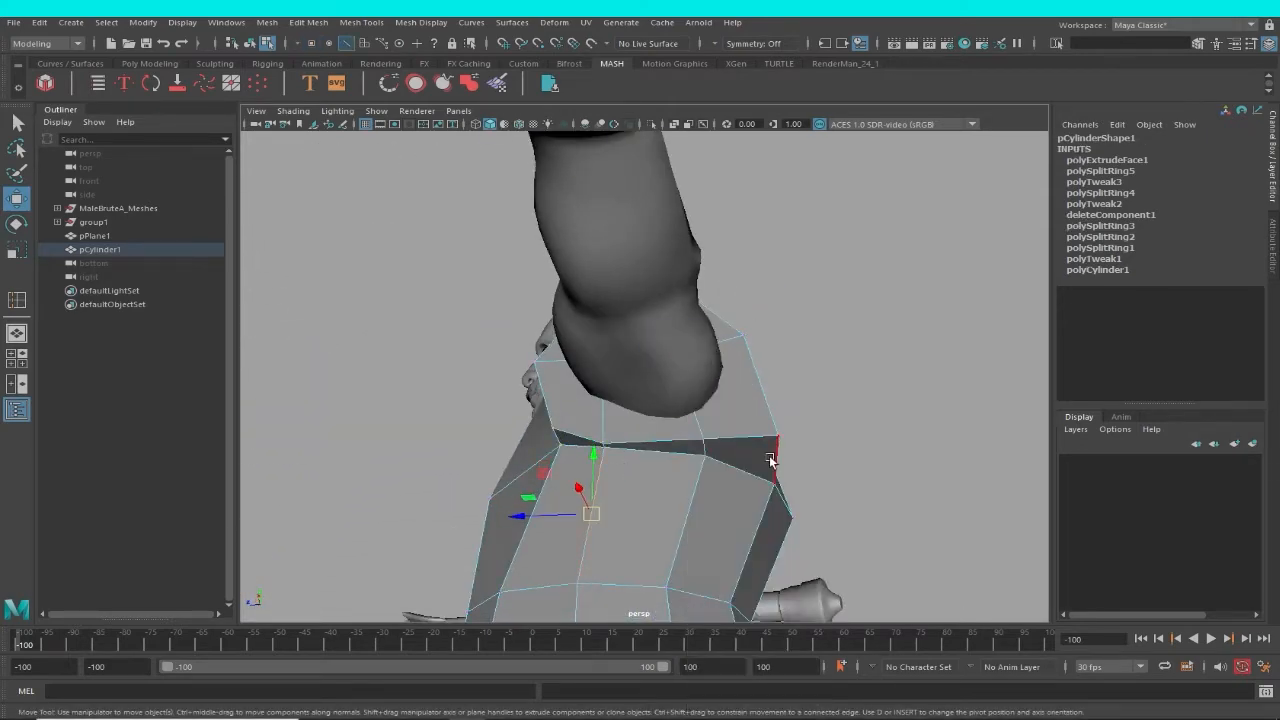
# Reposition the edges at the back of the armhole and shoulder to smooth the sleeve's join with the body.
pyautogui.keyDown('alt'); pyautogui.moveTo(783, 500); pyautogui.dragTo(711, 467); pyautogui.keyUp('alt')
pyautogui.keyDown('alt'); pyautogui.moveTo(582, 464); pyautogui.dragTo(669, 382); pyautogui.keyUp('alt')
pyautogui.click(687, 375)
pyautogui.keyDown('alt'); pyautogui.moveTo(660, 440); pyautogui.dragTo(723, 409); pyautogui.keyUp('alt')
pyautogui.moveTo(684, 368); pyautogui.dragTo(686, 367)
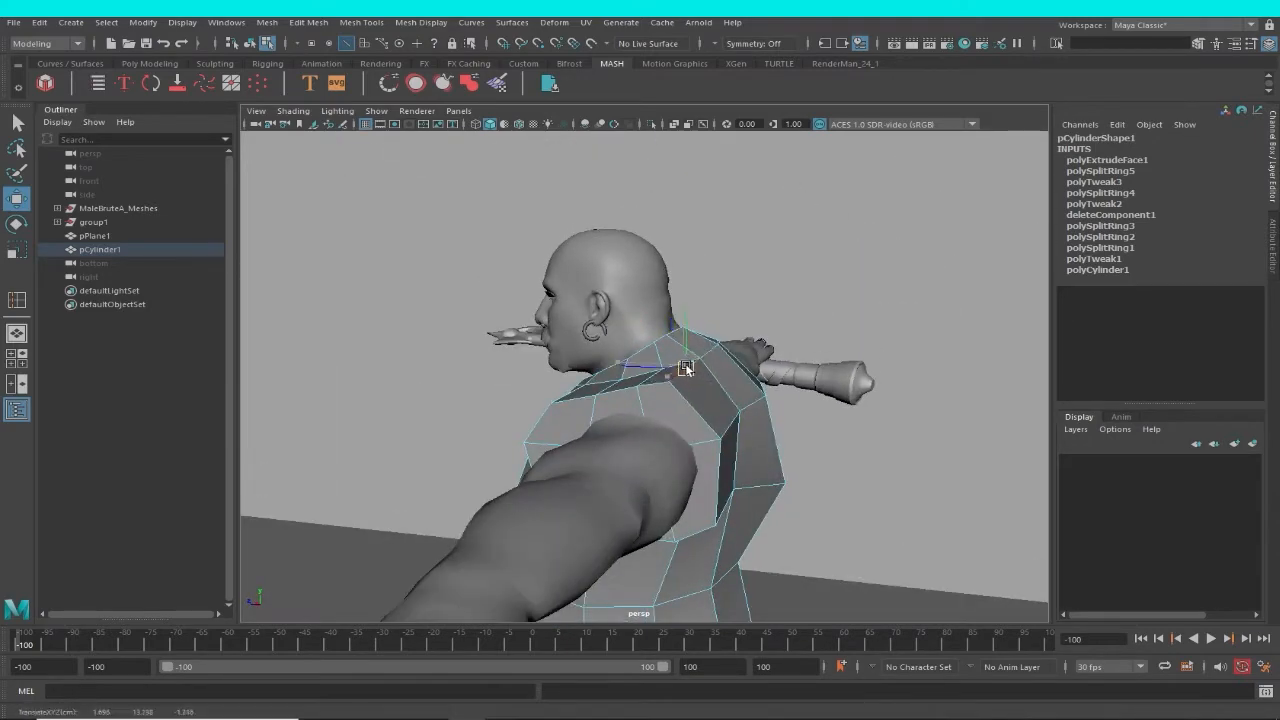
pyautogui.keyDown('alt'); pyautogui.moveTo(692, 412); pyautogui.dragTo(713, 452); pyautogui.keyUp('alt')
pyautogui.moveTo(670, 477); pyautogui.dragTo(624, 422)
pyautogui.moveTo(624, 422); pyautogui.dragTo(541, 362, button='right')
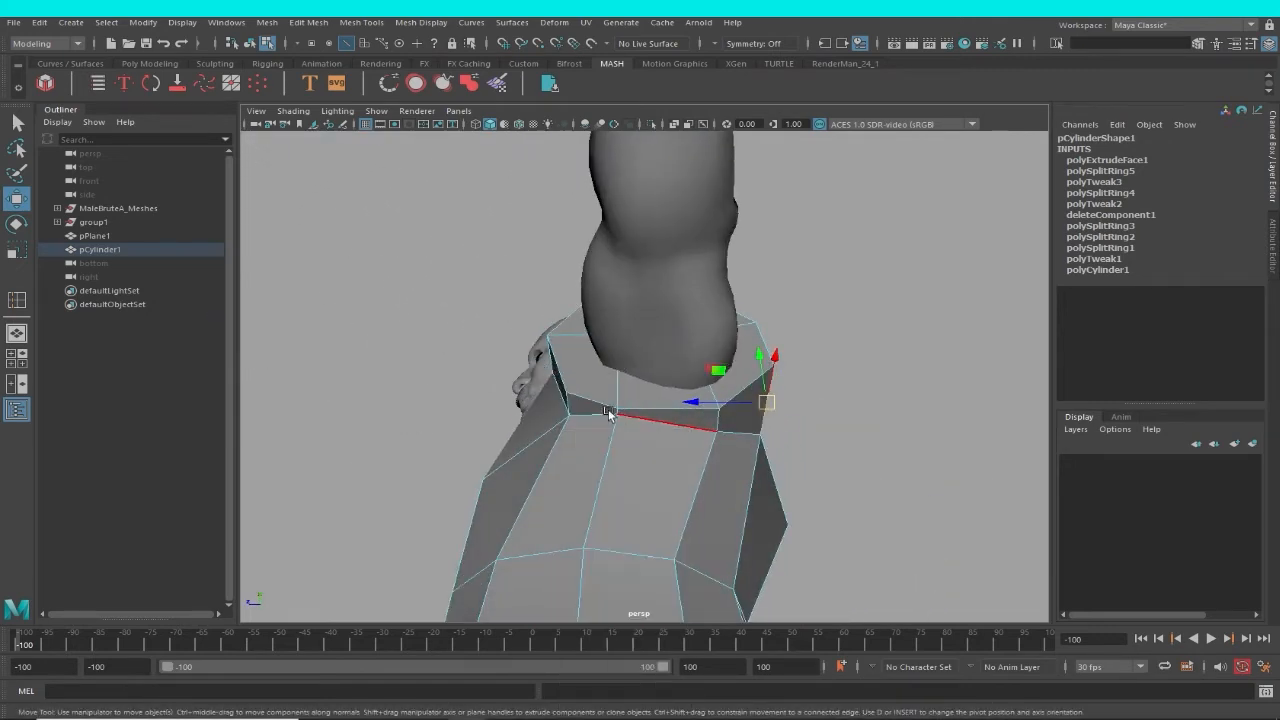
# Switch to vertex editing and reposition the vertices under the armpit where the sleeve meets the body.
pyautogui.moveTo(626, 424); pyautogui.dragTo(551, 369, button='right')
pyautogui.moveTo(631, 411); pyautogui.dragTo(584, 345, button='right')
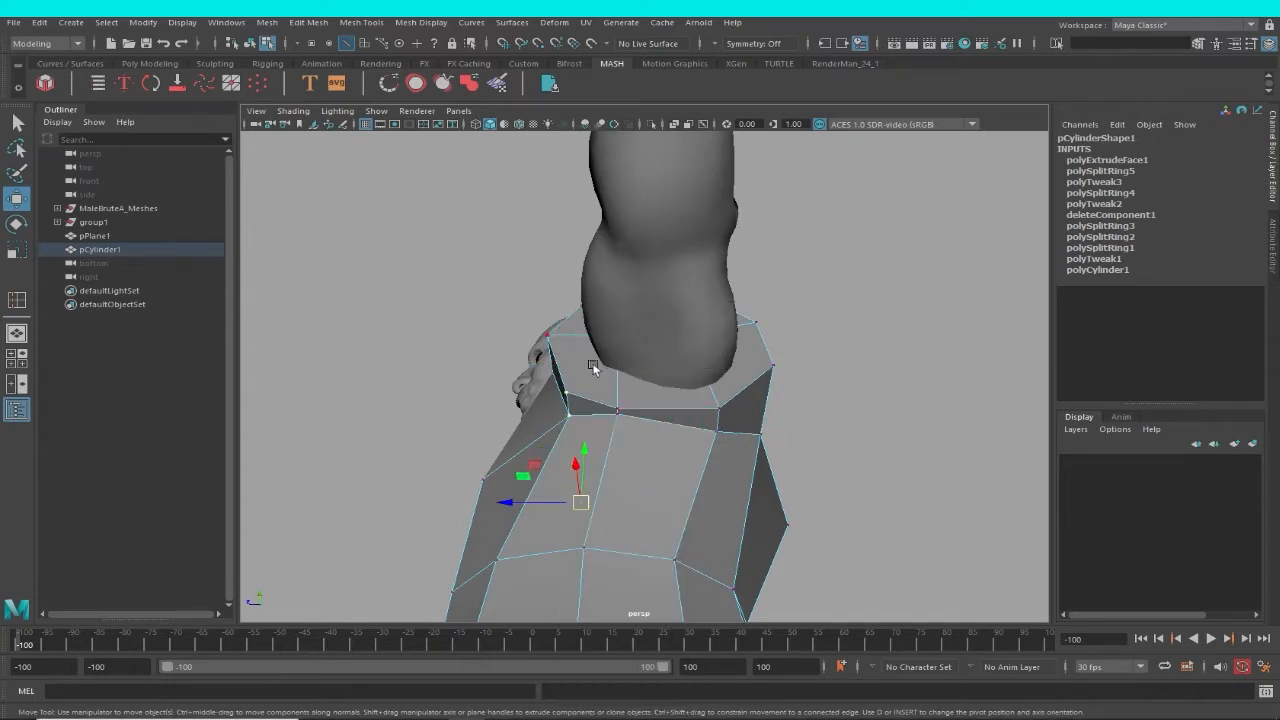
pyautogui.click(617, 417)
pyautogui.keyDown('alt'); pyautogui.moveTo(637, 468); pyautogui.dragTo(652, 432); pyautogui.keyUp('alt')
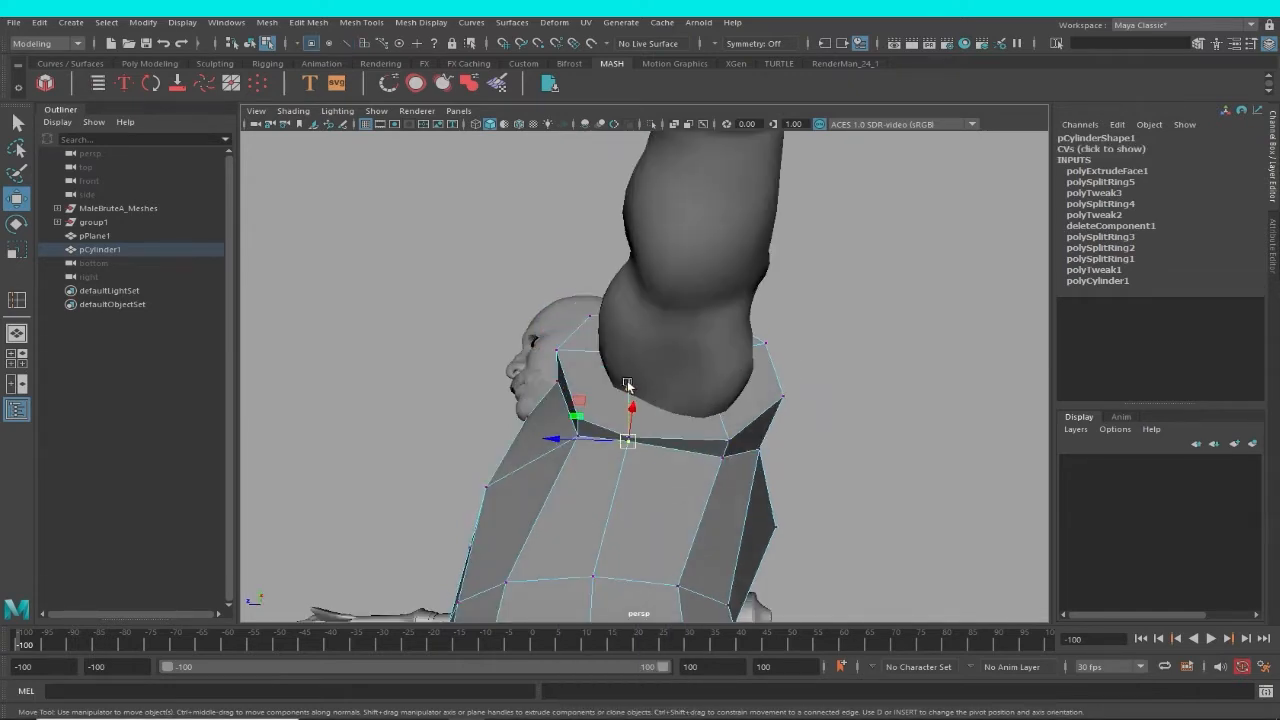
pyautogui.keyDown('alt'); pyautogui.moveTo(628, 384); pyautogui.dragTo(697, 450); pyautogui.keyUp('alt')
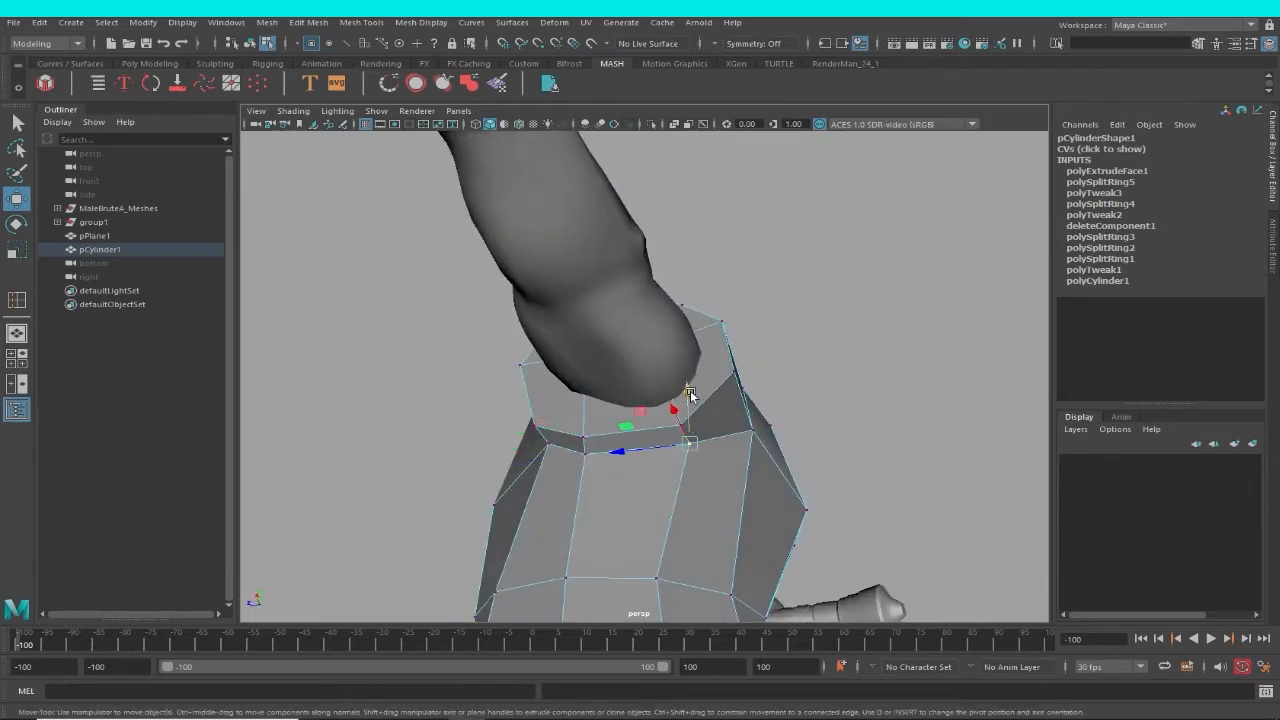
# Move the vertex behind the sleeved shoulder and the upper back's centre vertex below the collar to even the surface.
pyautogui.keyDown('alt'); pyautogui.moveTo(691, 400); pyautogui.dragTo(648, 401); pyautogui.keyUp('alt')
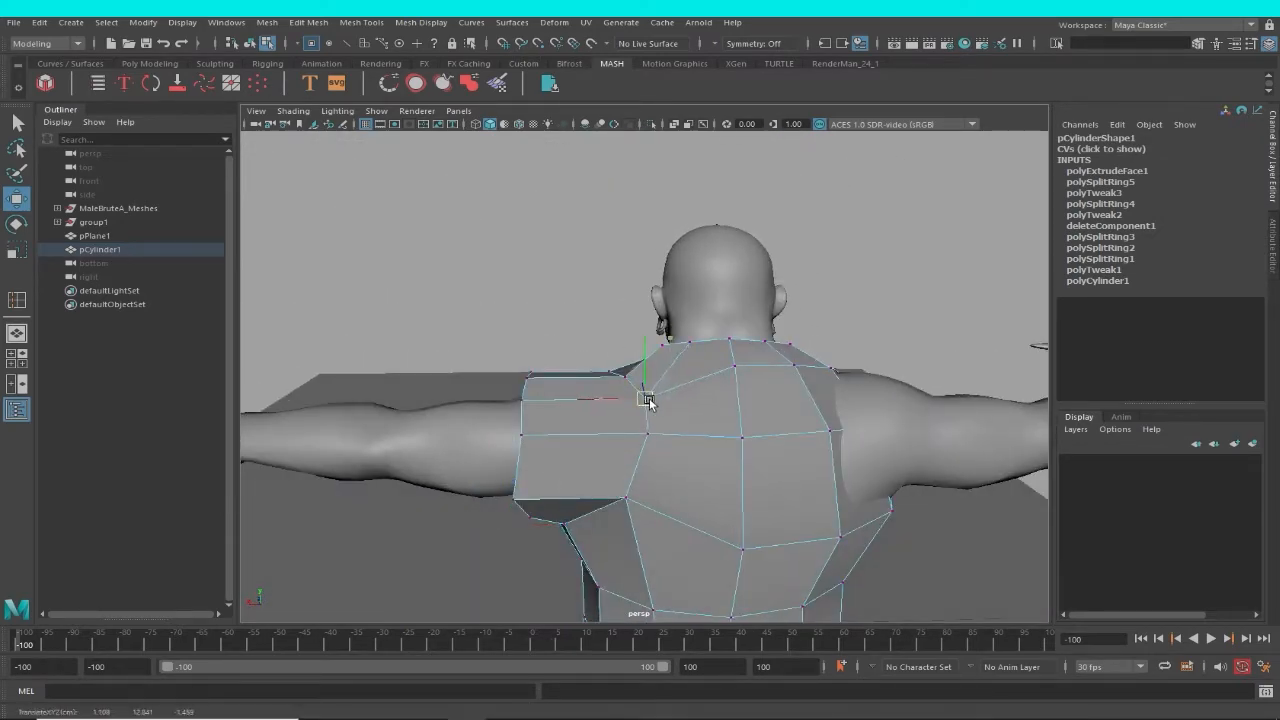
pyautogui.click(740, 368)
pyautogui.moveTo(740, 368); pyautogui.dragTo(737, 379)
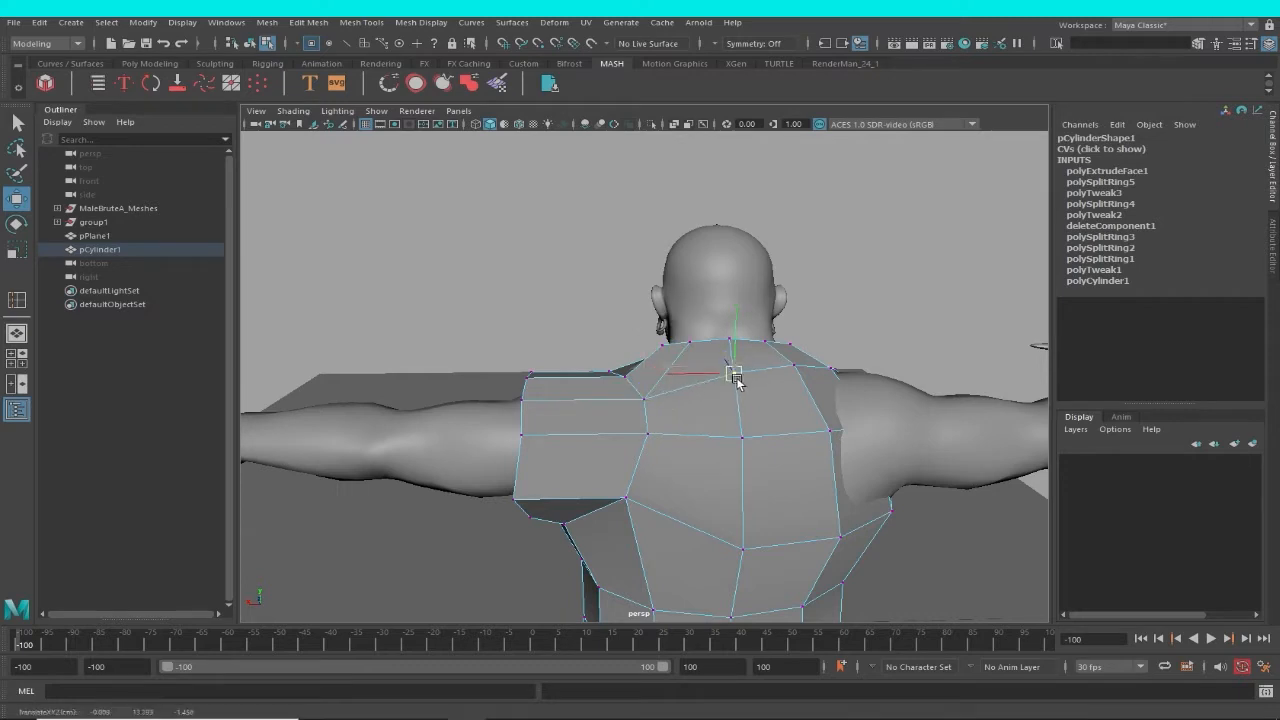
# Switch to face editing and extrude the sleeve's end faces outward along the arm for a second sleeve segment.
pyautogui.keyDown('alt'); pyautogui.moveTo(663, 480); pyautogui.dragTo(768, 473); pyautogui.keyUp('alt')
pyautogui.click(723, 460)
pyautogui.rightClick(748, 427)
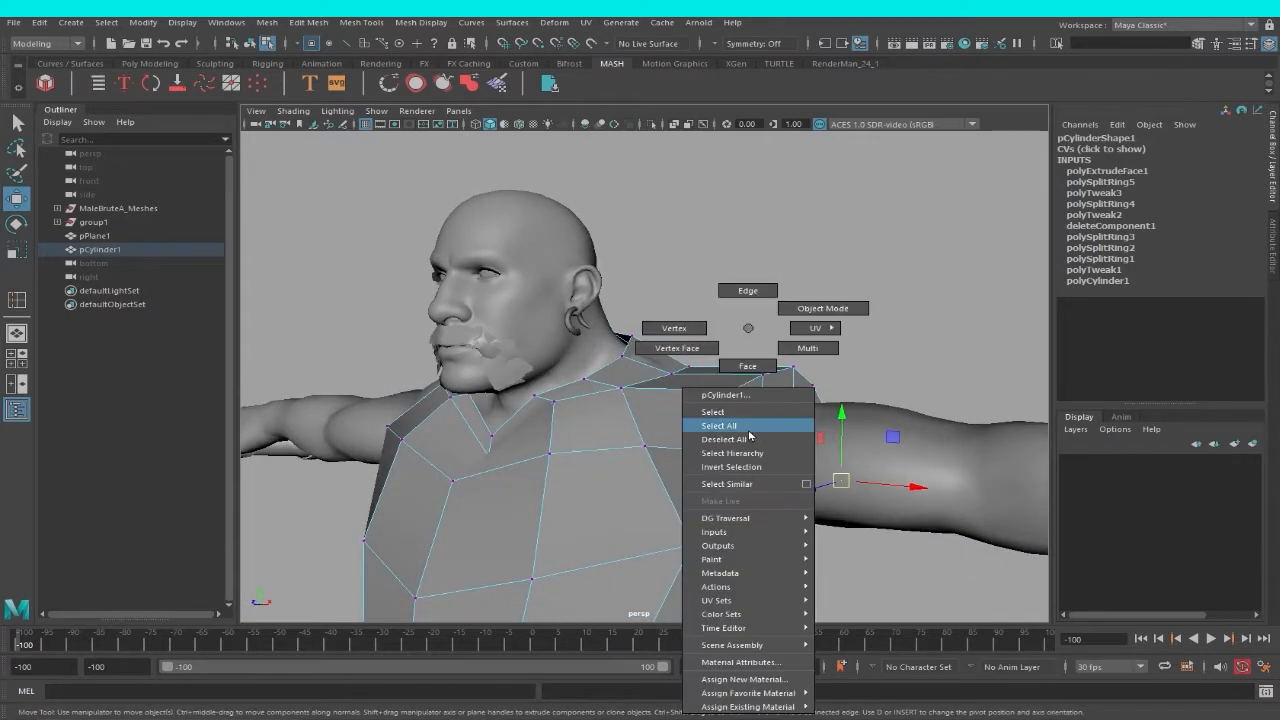
pyautogui.moveTo(757, 379); pyautogui.dragTo(758, 384, button='right')
pyautogui.keyDown('alt'); pyautogui.moveTo(827, 480); pyautogui.dragTo(972, 470); pyautogui.keyUp('alt')
pyautogui.keyDown('alt'); pyautogui.moveTo(972, 470); pyautogui.dragTo(814, 506, button='right'); pyautogui.keyUp('alt')
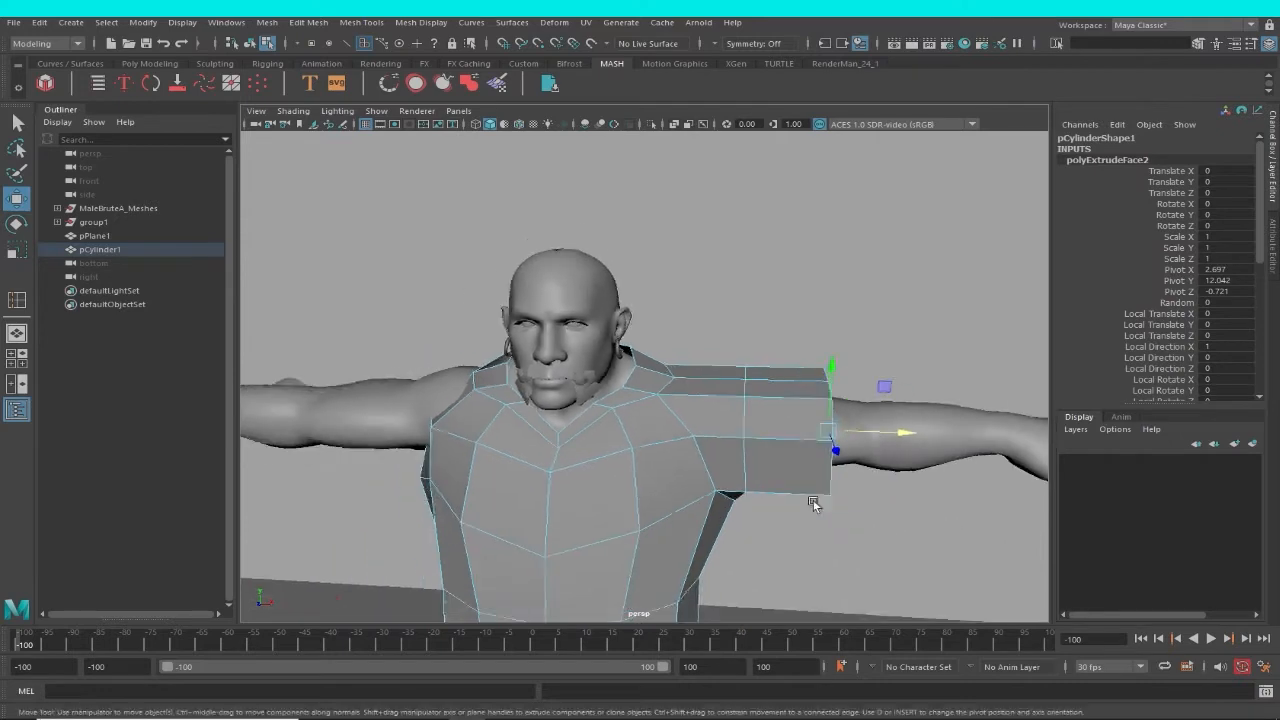
# Scale down the sleeve's end faces to fit the opening more closely around the elbow.
pyautogui.keyDown('alt'); pyautogui.moveTo(814, 506); pyautogui.dragTo(689, 529, button='middle'); pyautogui.keyUp('alt')
pyautogui.keyDown('alt'); pyautogui.moveTo(689, 529); pyautogui.dragTo(621, 529); pyautogui.keyUp('alt')
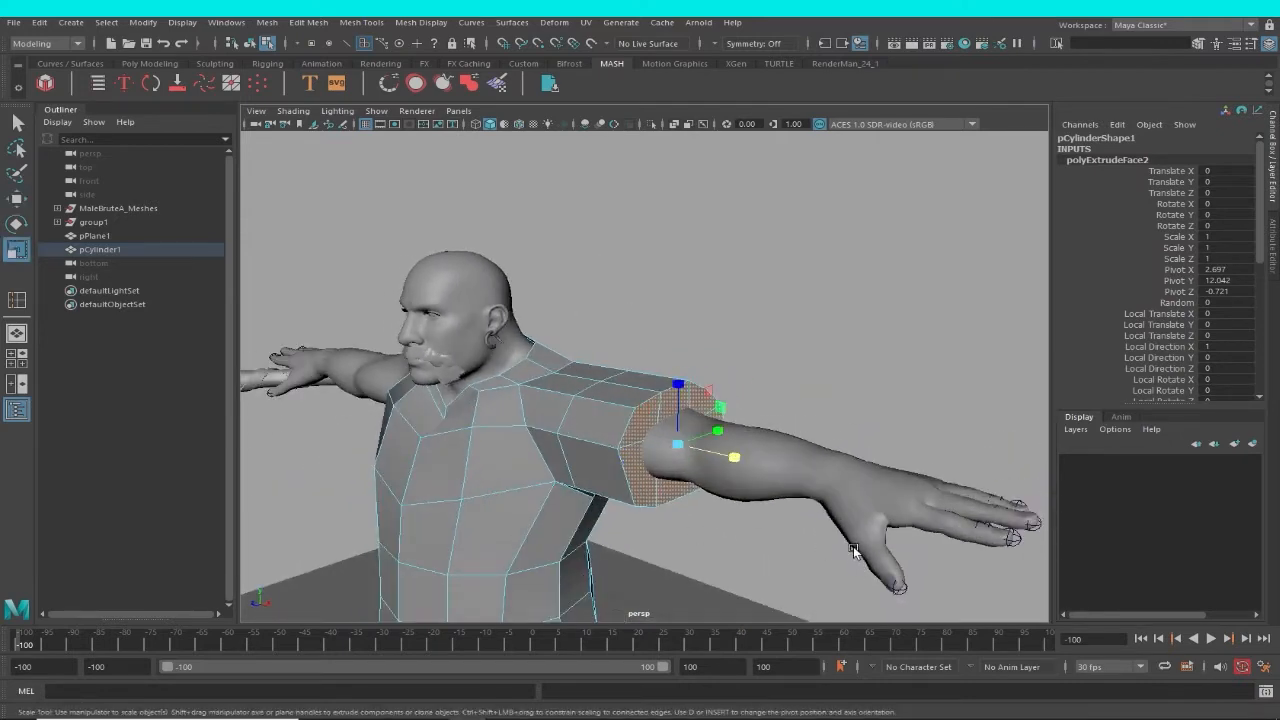
pyautogui.hotkey('ctrl', 'e')
pyautogui.keyDown('alt'); pyautogui.moveTo(720, 492); pyautogui.dragTo(702, 494); pyautogui.keyUp('alt')
pyautogui.press('w')
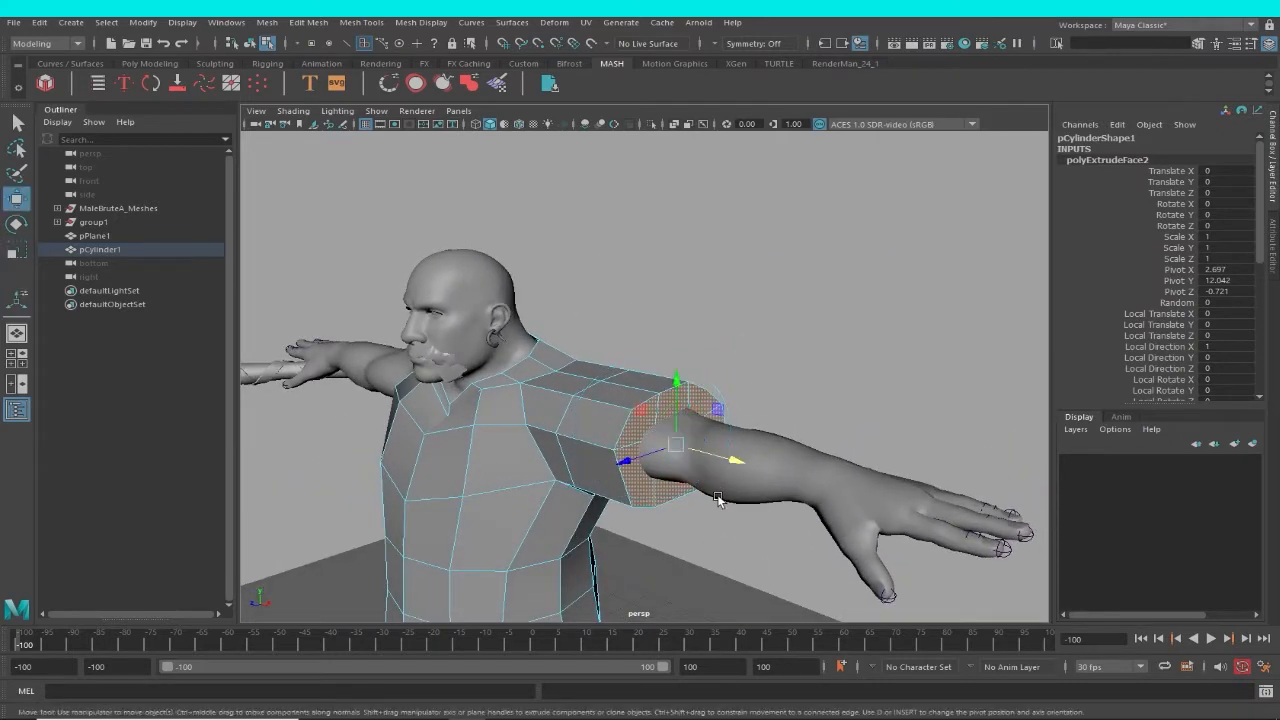
pyautogui.press('e')
pyautogui.press('r')
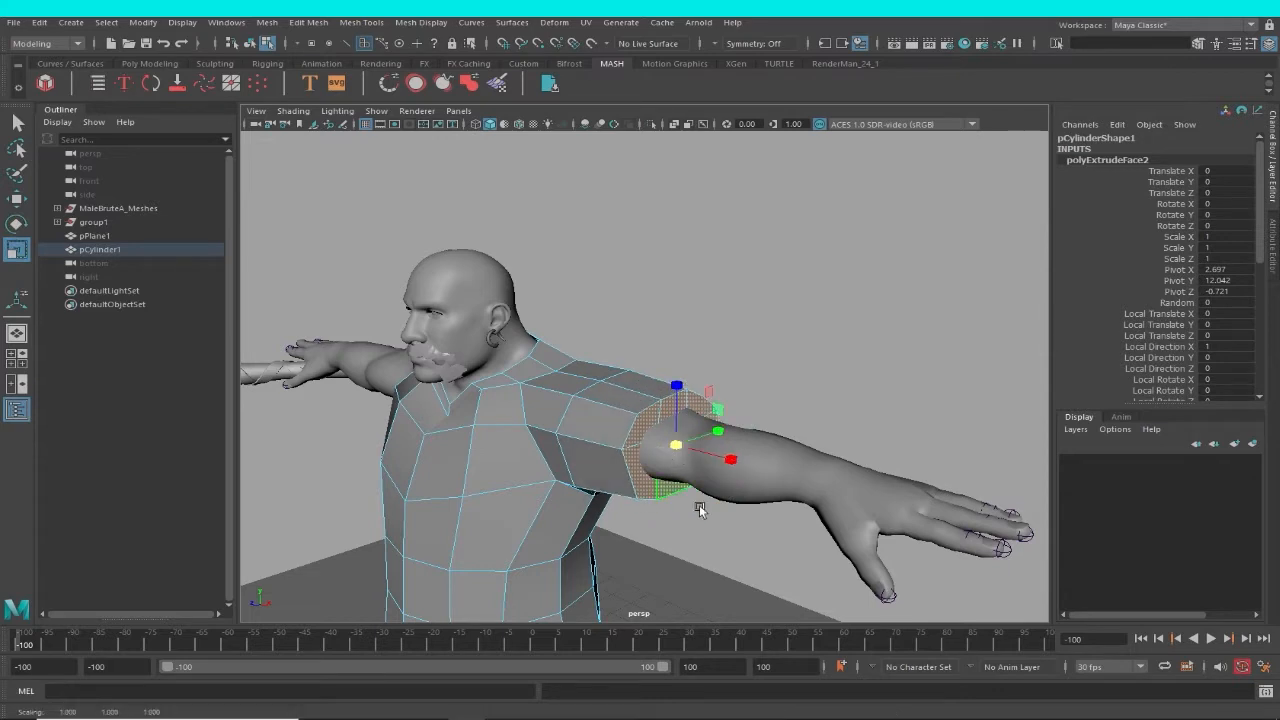
pyautogui.keyDown('alt'); pyautogui.moveTo(700, 510); pyautogui.dragTo(689, 483); pyautogui.keyUp('alt')
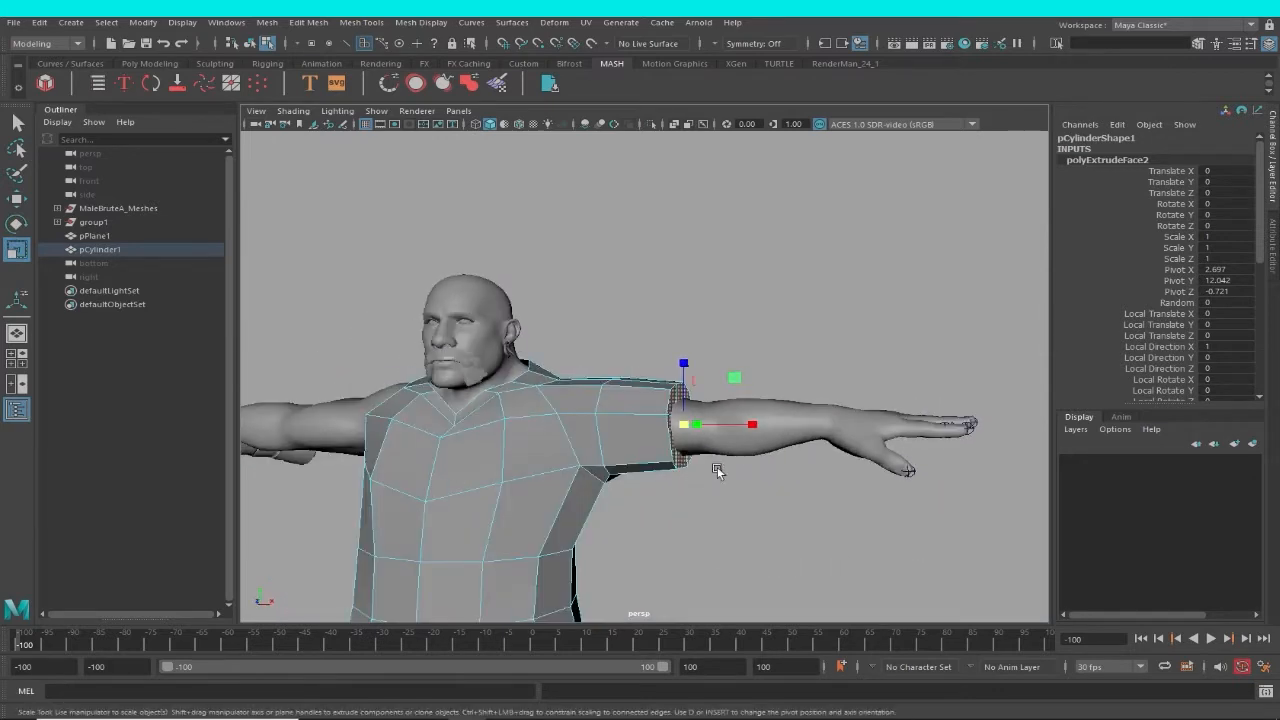
# Extrude the sleeve's end faces further onto the forearm and narrow the opening from front to back.
pyautogui.press('w')
pyautogui.keyDown('shift'); pyautogui.moveTo(743, 424); pyautogui.dragTo(667, 500); pyautogui.keyUp('shift')
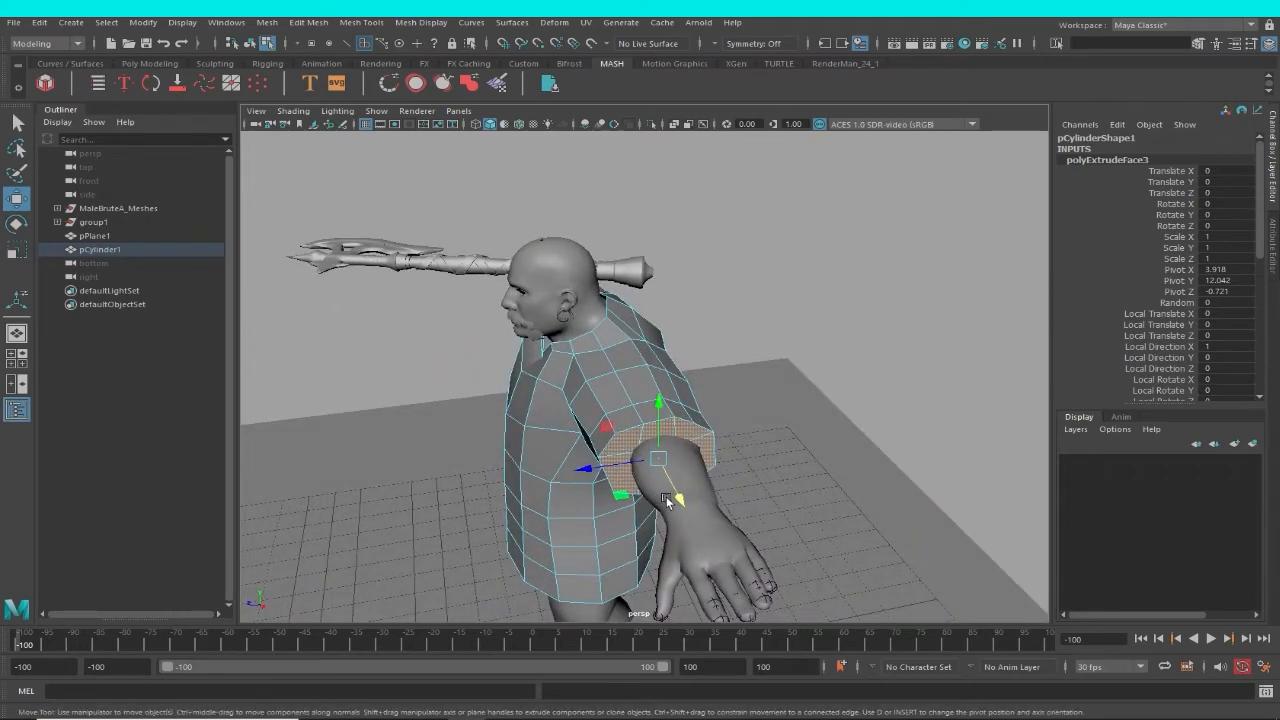
pyautogui.press('r')
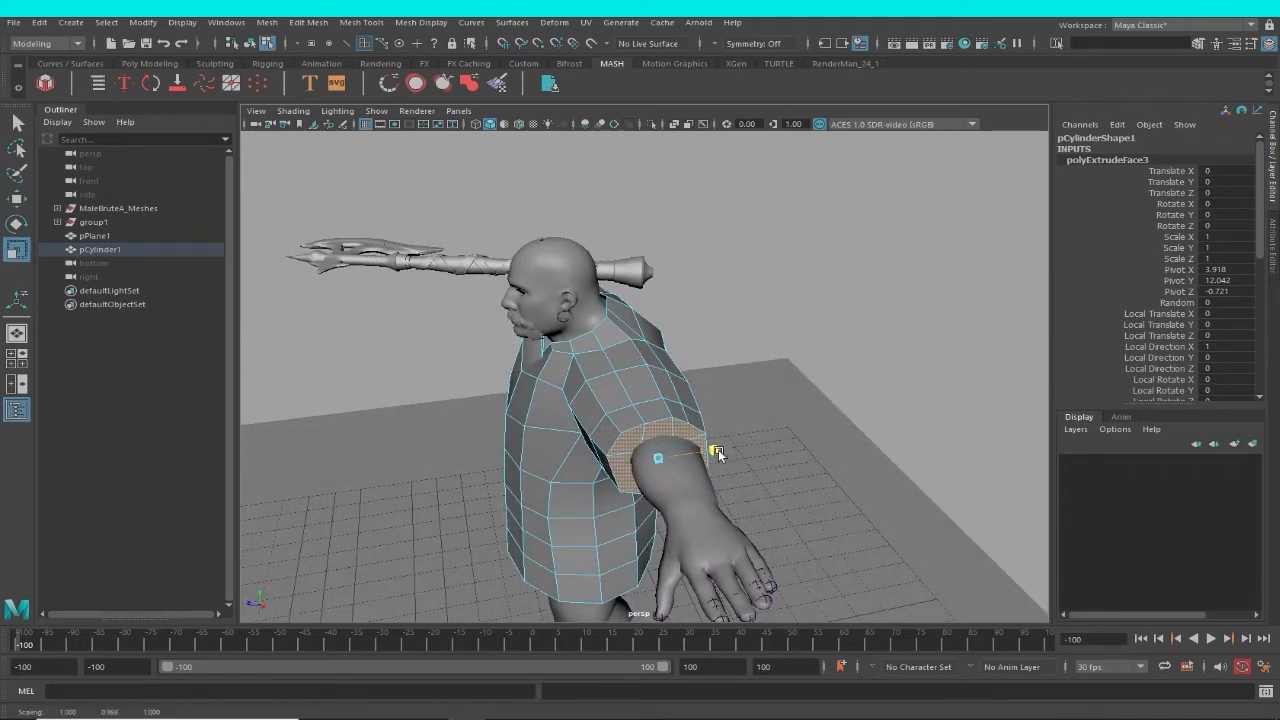
pyautogui.keyDown('alt'); pyautogui.moveTo(718, 452); pyautogui.dragTo(598, 506); pyautogui.keyUp('alt')
pyautogui.keyDown('alt'); pyautogui.moveTo(598, 506); pyautogui.dragTo(700, 522, button='right'); pyautogui.keyUp('alt')
pyautogui.keyDown('alt'); pyautogui.moveTo(700, 522); pyautogui.dragTo(738, 494); pyautogui.keyUp('alt')
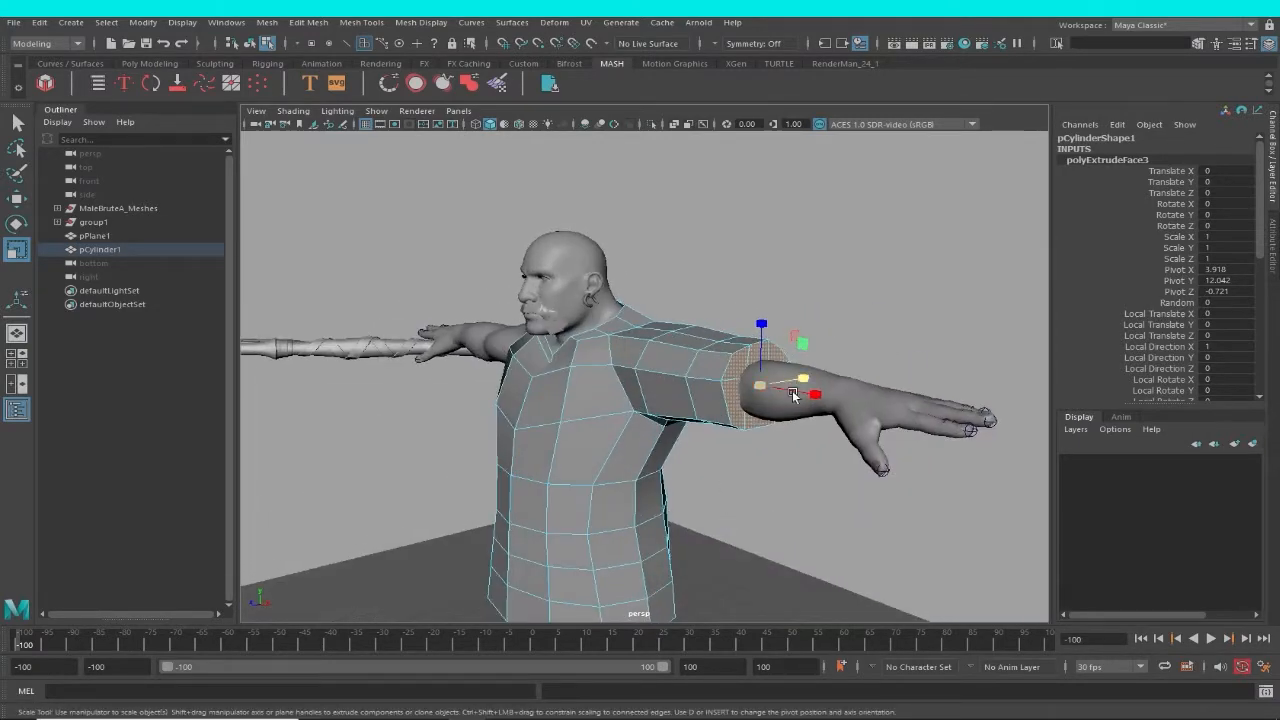
pyautogui.keyDown('alt'); pyautogui.moveTo(765, 397); pyautogui.dragTo(797, 367); pyautogui.keyUp('alt')
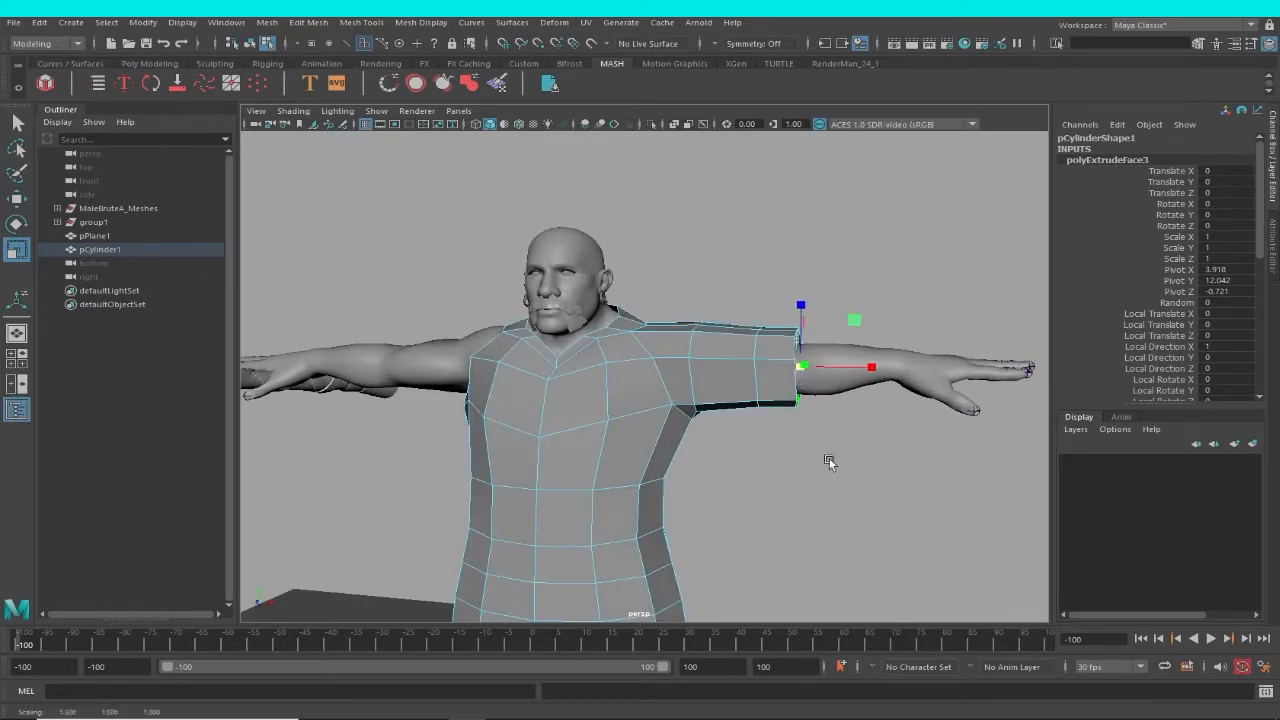
# Deselect the sleeve faces, frame the character in the front view and save the scene.
pyautogui.keyDown('alt'); pyautogui.moveTo(828, 460); pyautogui.dragTo(808, 486, button='right'); pyautogui.keyUp('alt')
pyautogui.moveTo(808, 486)
pyautogui.keyDown('alt'); pyautogui.mouseDown()
pyautogui.moveTo(756, 489)
pyautogui.moveTo(820, 487)
pyautogui.mouseUp(); pyautogui.keyUp('alt')
pyautogui.click(820, 487)
pyautogui.keyDown('alt'); pyautogui.moveTo(712, 496); pyautogui.dragTo(767, 457, button='middle'); pyautogui.keyUp('alt')
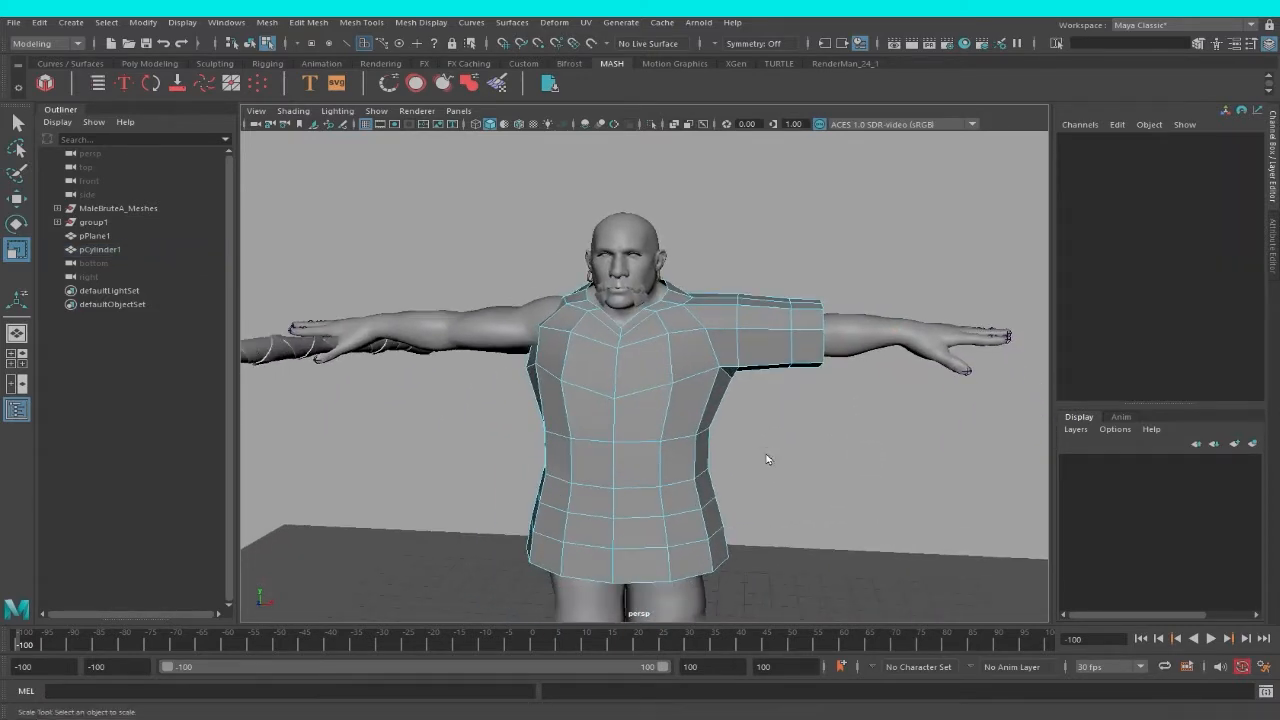
pyautogui.press('space')
pyautogui.moveTo(768, 459); pyautogui.dragTo(777, 497)
pyautogui.keyDown('alt'); pyautogui.moveTo(850, 496); pyautogui.dragTo(879, 404, button='middle'); pyautogui.keyUp('alt')
pyautogui.press('q')
pyautogui.keyDown('alt'); pyautogui.moveTo(699, 468); pyautogui.dragTo(698, 460, button='right'); pyautogui.keyUp('alt')
pyautogui.press('r')
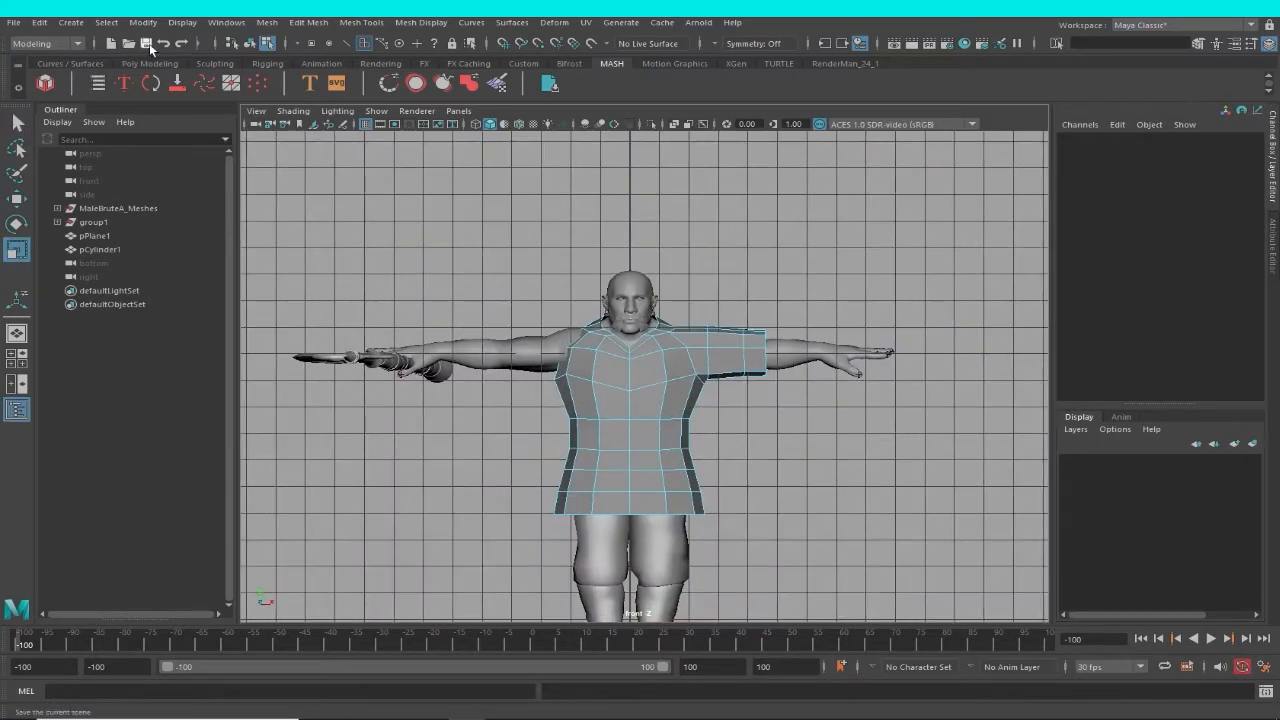
# Select all garment faces on the sleeveless half up to the centre line and delete them.
pyautogui.rightClick(594, 343)
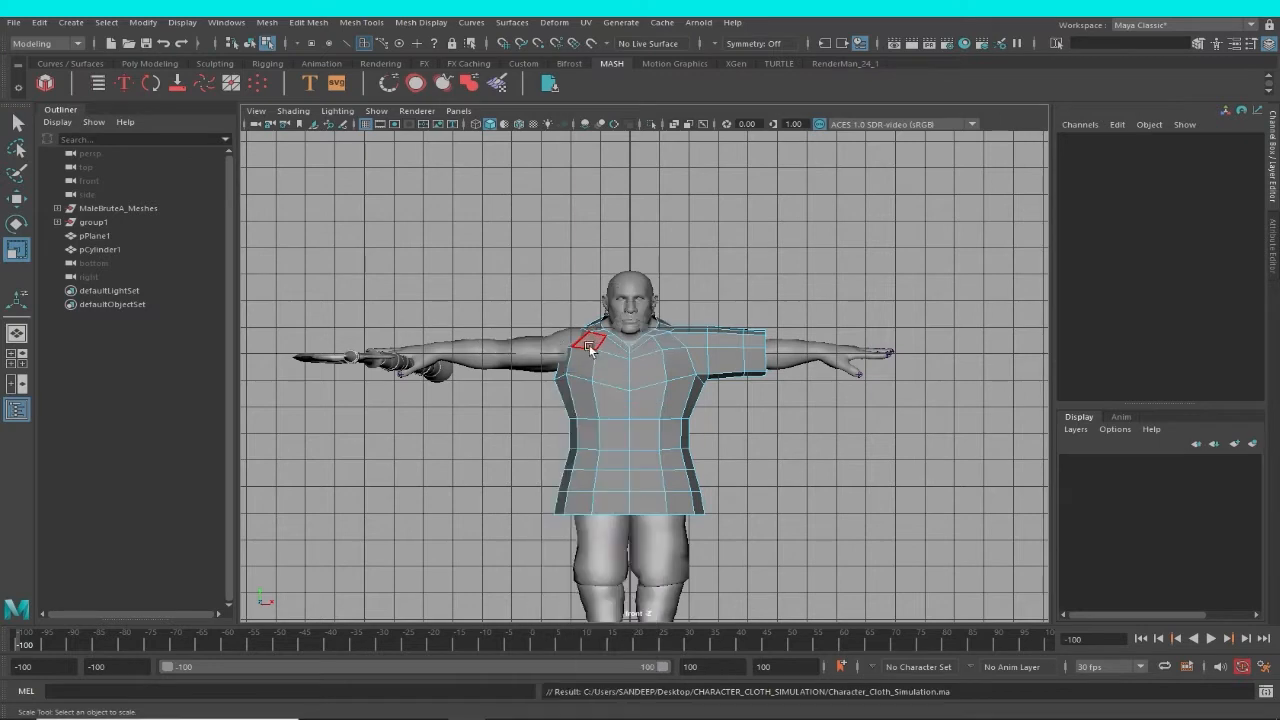
pyautogui.moveTo(608, 585); pyautogui.dragTo(614, 588)
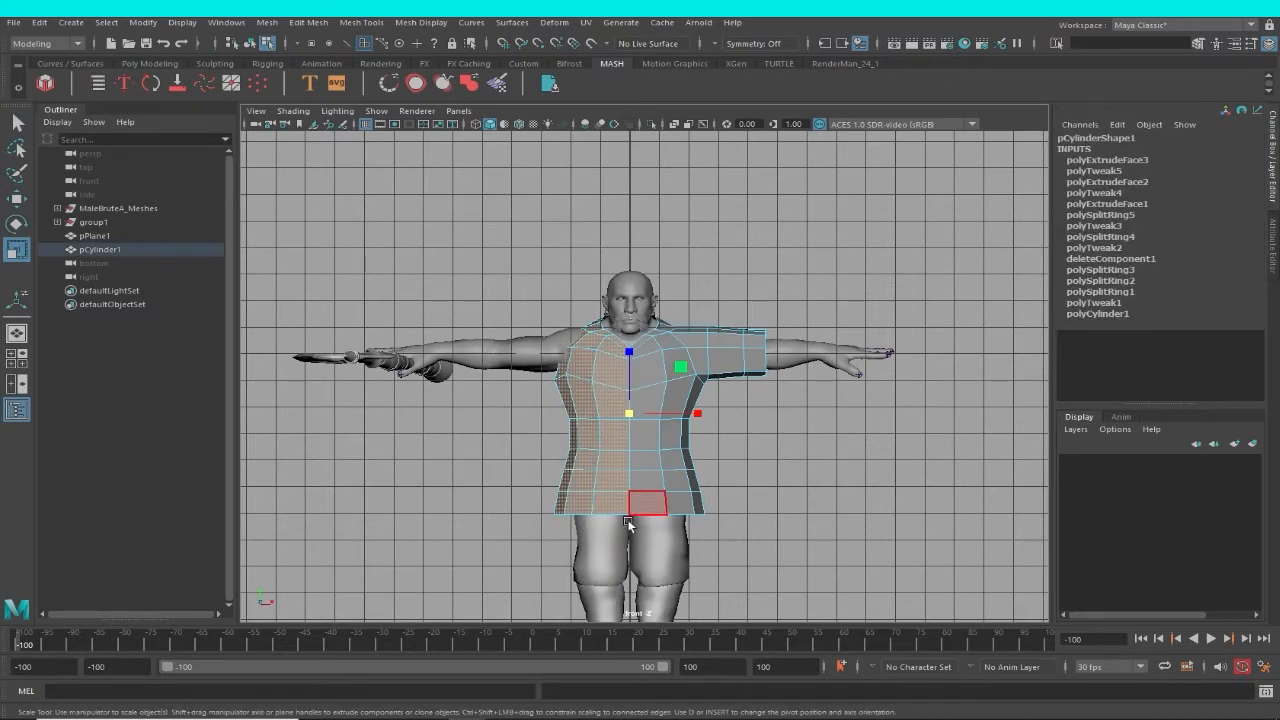
pyautogui.press('Delete')
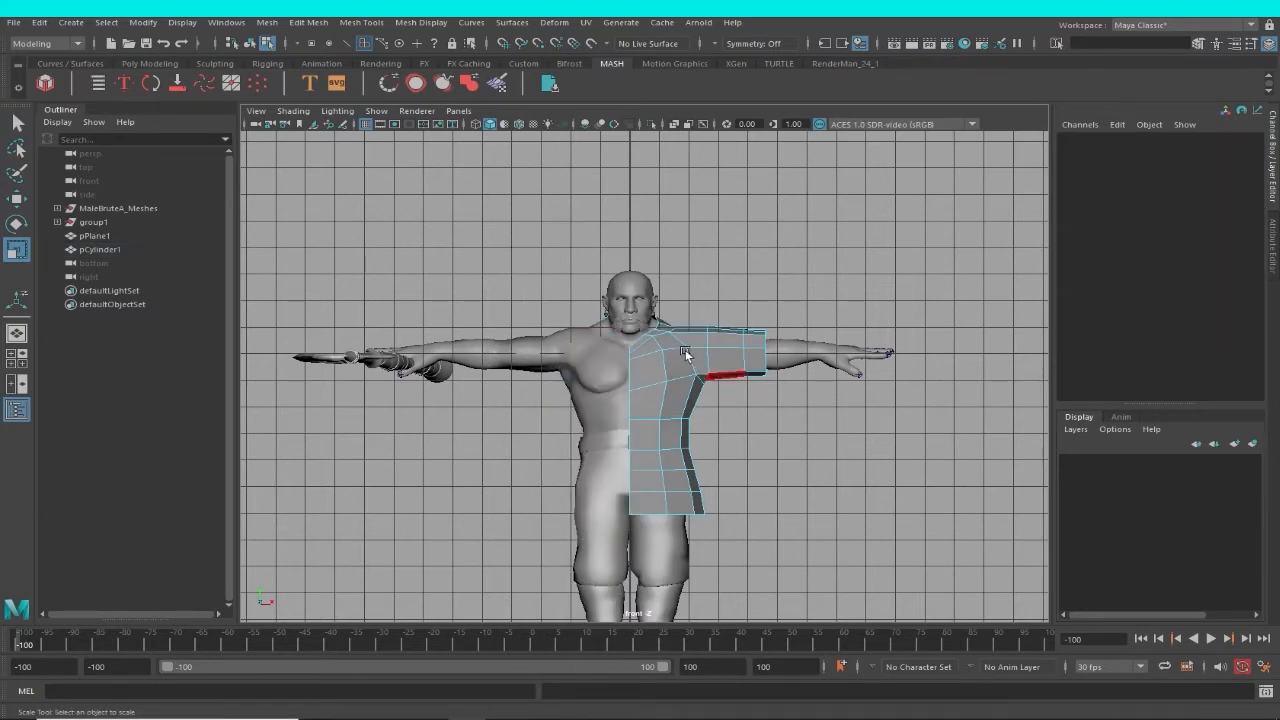
# Insert an edge loop around the half garment's torso, between the armpit and the ring below it.
pyautogui.keyDown('alt'); pyautogui.moveTo(685, 349); pyautogui.dragTo(768, 458, button='right'); pyautogui.keyUp('alt')
pyautogui.keyDown('alt'); pyautogui.moveTo(768, 458); pyautogui.dragTo(737, 529, button='middle'); pyautogui.keyUp('alt')
pyautogui.press('space')
pyautogui.moveTo(746, 503); pyautogui.dragTo(662, 401)
pyautogui.keyDown('alt'); pyautogui.moveTo(662, 401); pyautogui.dragTo(718, 432, button='right'); pyautogui.keyUp('alt')
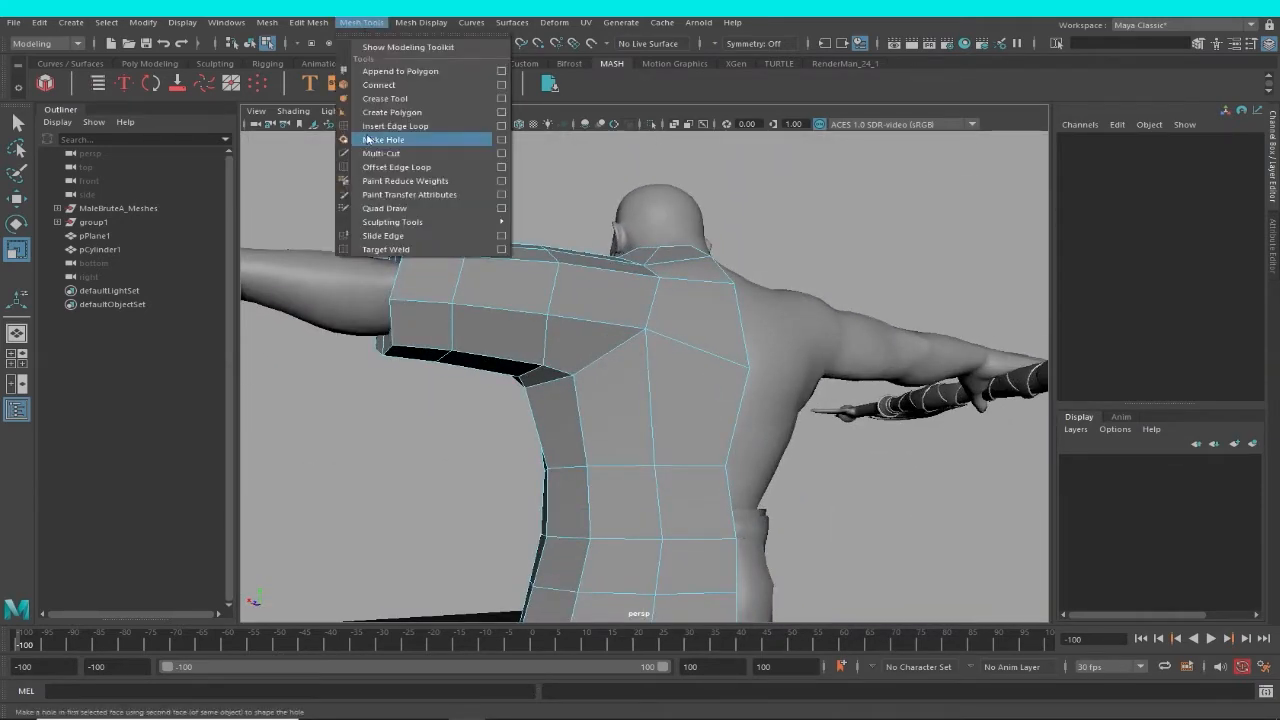
pyautogui.click(400, 135)
pyautogui.click(649, 398)
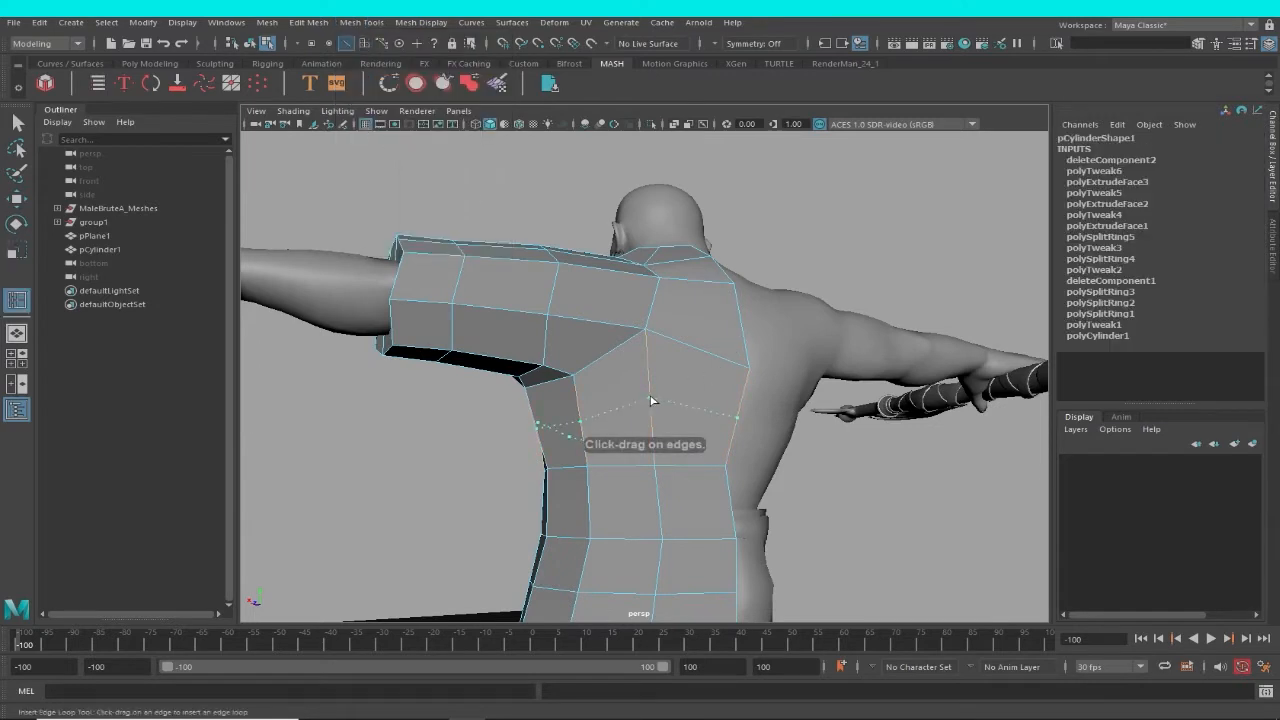
pyautogui.keyDown('alt'); pyautogui.moveTo(654, 403); pyautogui.dragTo(688, 376); pyautogui.keyUp('alt')
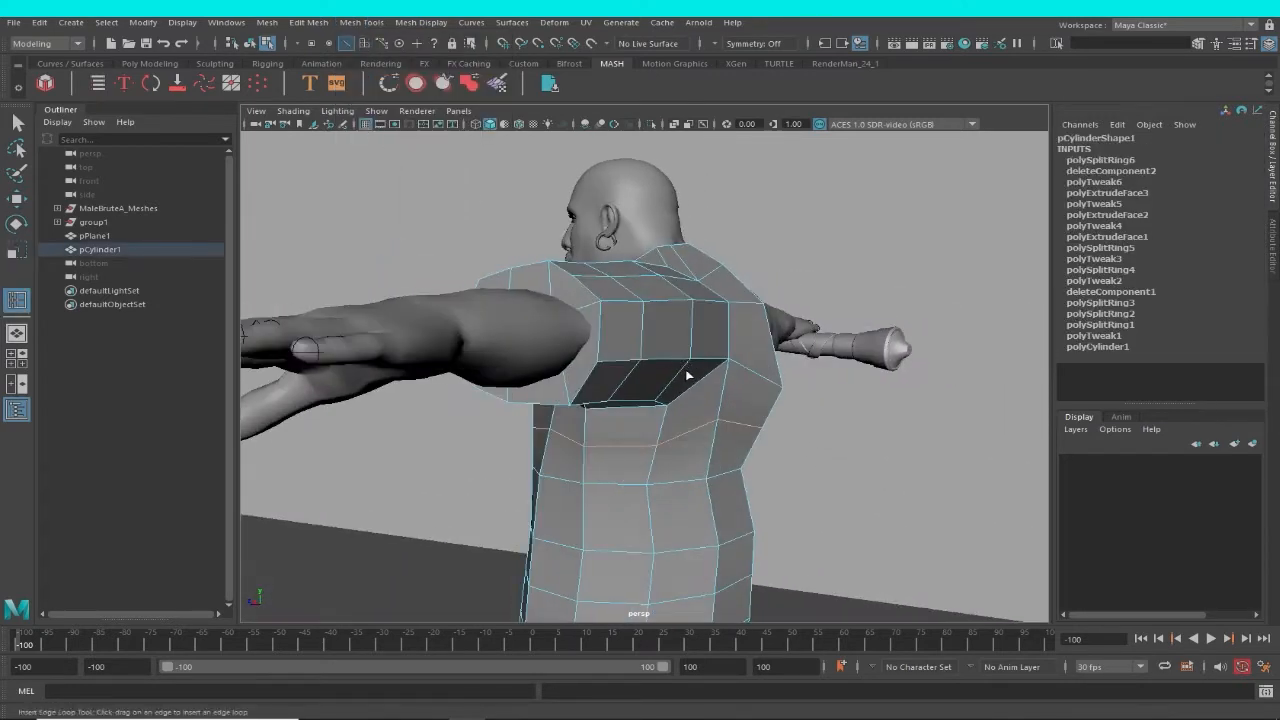
# Move the garment's neckline vertices at the back and side of the neck to fit the shoulder more closely.
pyautogui.press('w')
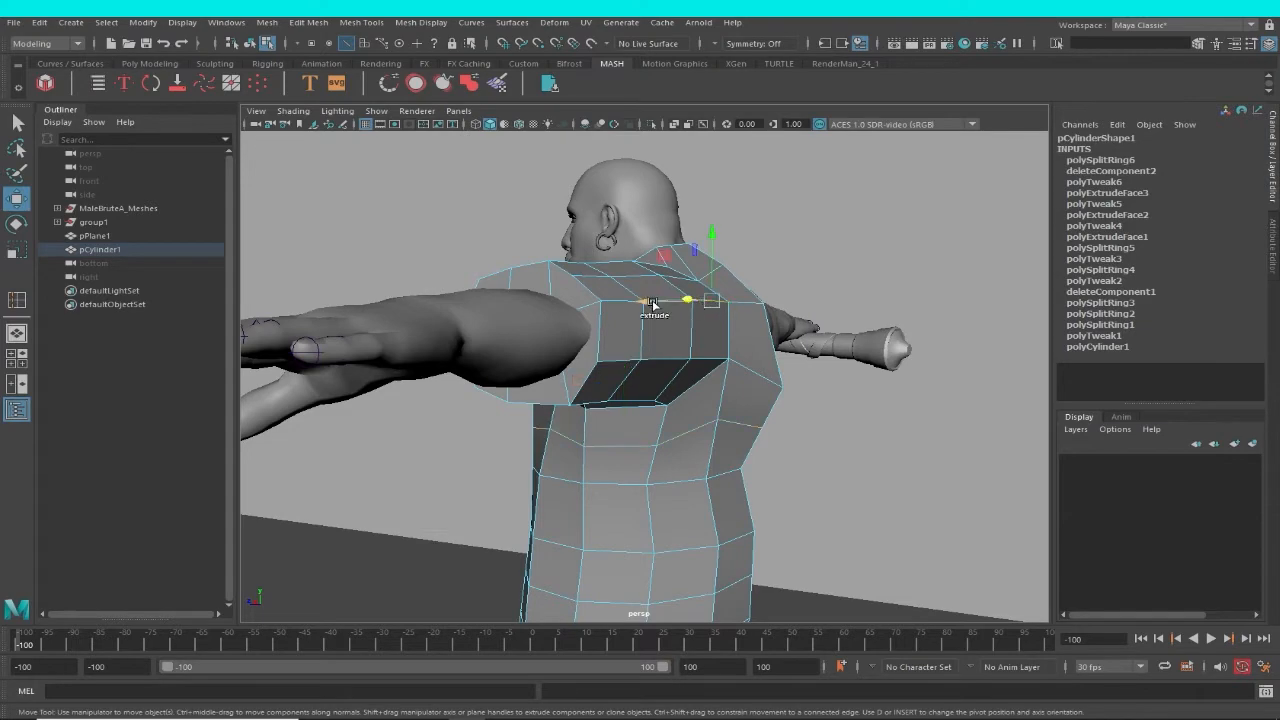
pyautogui.scroll(4, 641, 347)
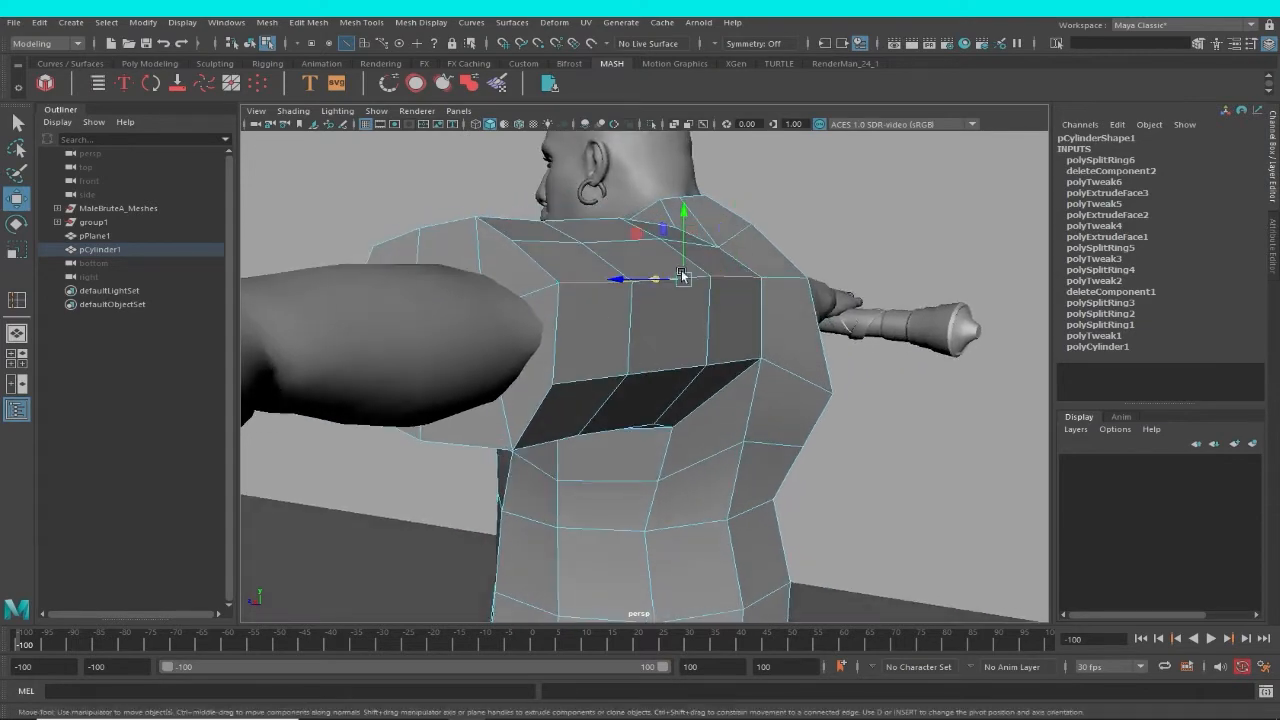
pyautogui.moveTo(688, 222); pyautogui.dragTo(713, 296)
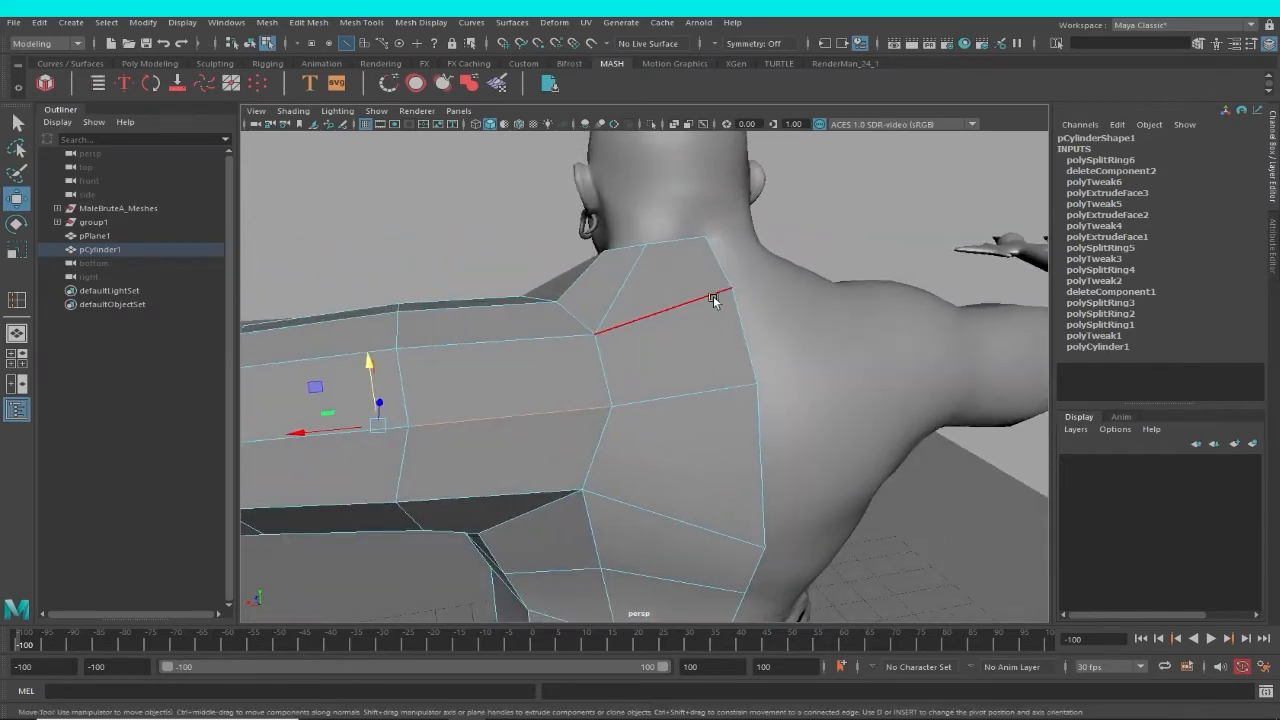
pyautogui.moveTo(713, 298); pyautogui.dragTo(627, 284, button='right')
pyautogui.click(730, 287)
pyautogui.moveTo(734, 256)
pyautogui.mouseDown()
pyautogui.moveTo(734, 273)
pyautogui.moveTo(609, 343)
pyautogui.moveTo(722, 338)
pyautogui.moveTo(740, 300)
pyautogui.moveTo(712, 265)
pyautogui.moveTo(724, 271)
pyautogui.mouseUp()
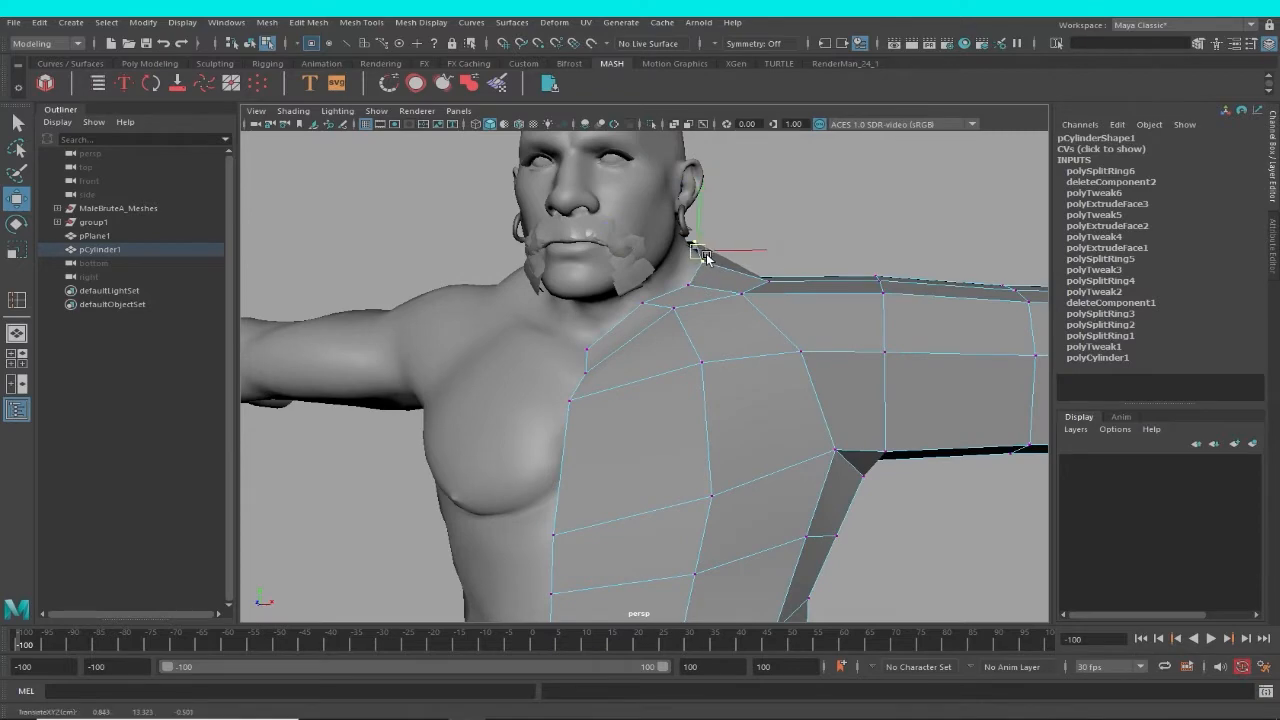
pyautogui.moveTo(702, 258)
pyautogui.keyDown('alt'); pyautogui.mouseDown()
pyautogui.moveTo(626, 309)
pyautogui.moveTo(634, 297)
pyautogui.moveTo(451, 320)
pyautogui.moveTo(585, 303)
pyautogui.moveTo(729, 309)
pyautogui.moveTo(663, 300)
pyautogui.moveTo(677, 309)
pyautogui.moveTo(688, 272)
pyautogui.moveTo(677, 260)
pyautogui.mouseUp(); pyautogui.keyUp('alt')
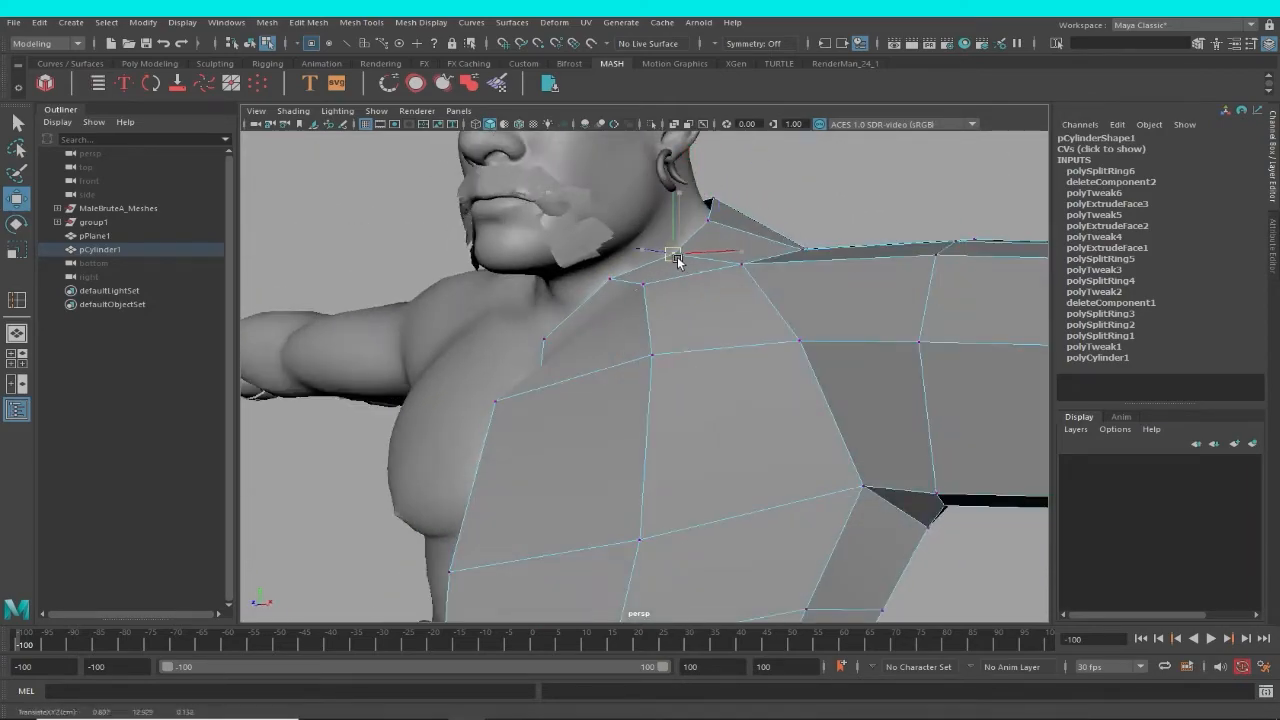
pyautogui.keyDown('alt'); pyautogui.moveTo(634, 303); pyautogui.dragTo(723, 349); pyautogui.keyUp('alt')
# Clear the component selection on the character's body and reselect the half garment for vertex editing.
pyautogui.click(690, 274)
pyautogui.click(756, 304)
pyautogui.click(772, 216)
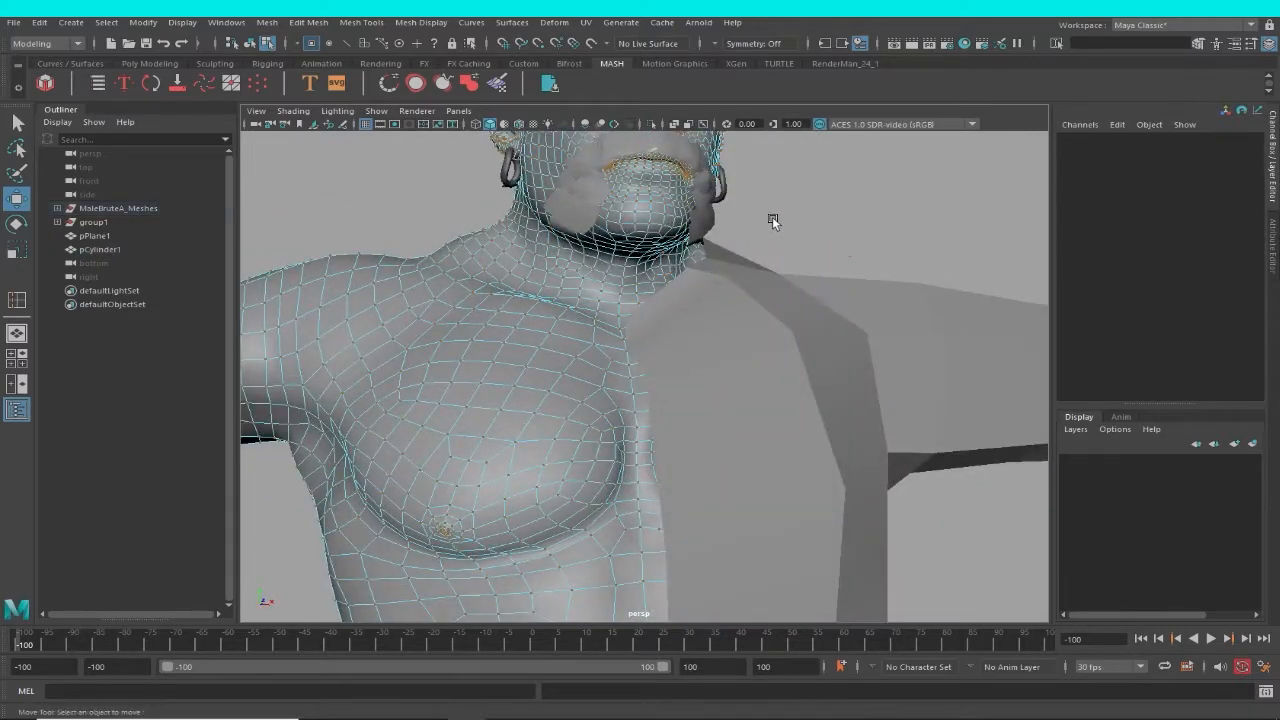
pyautogui.press('F8')
pyautogui.click(798, 285)
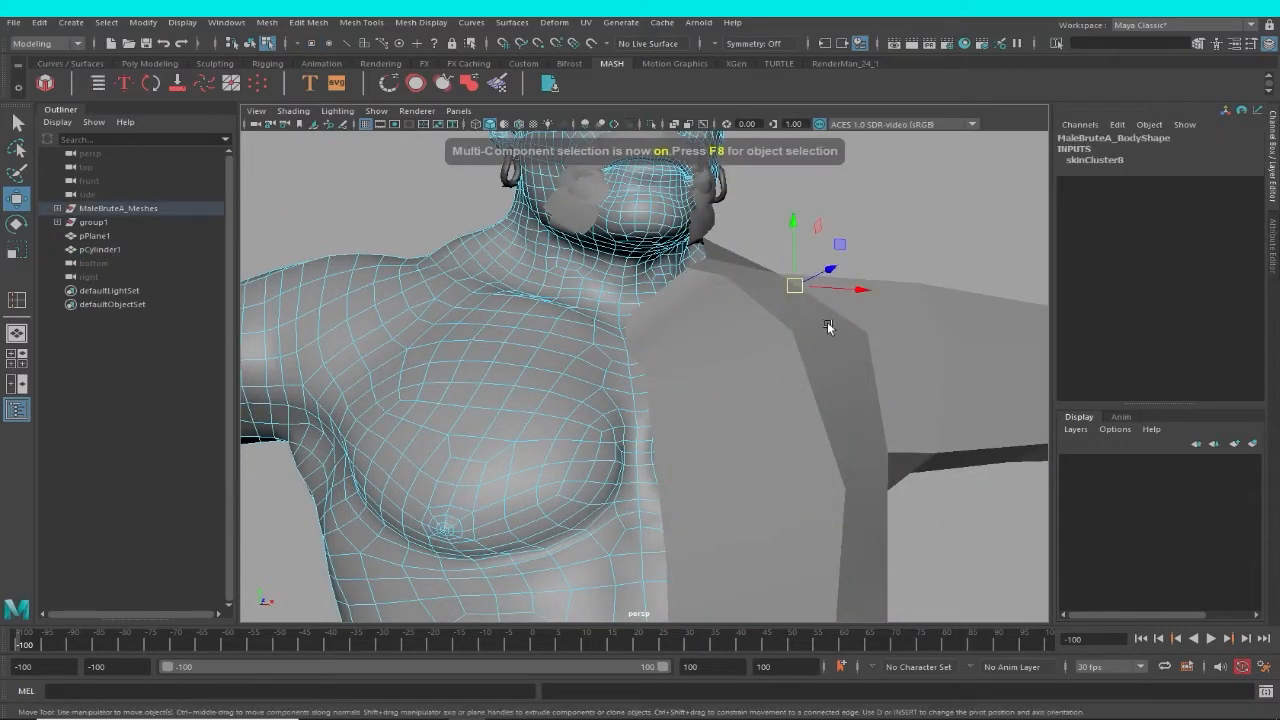
pyautogui.press('F8')
pyautogui.click(836, 350)
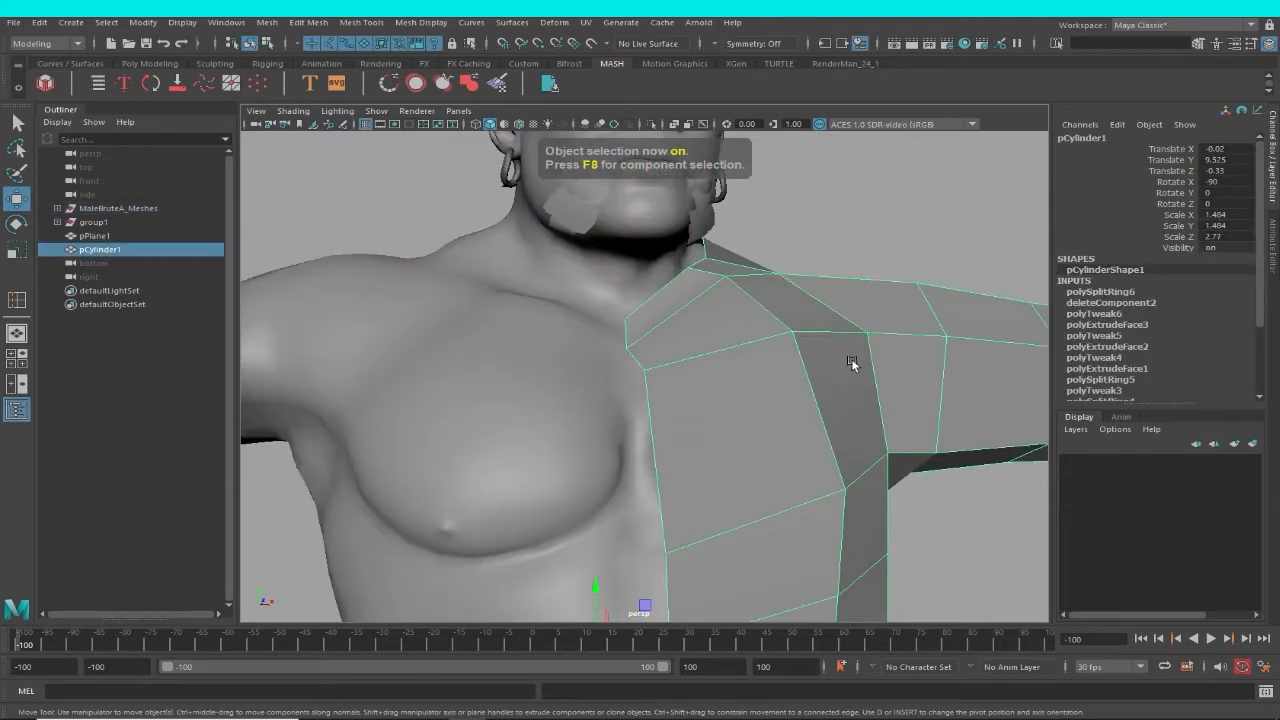
pyautogui.keyDown('alt'); pyautogui.moveTo(851, 360); pyautogui.dragTo(771, 434); pyautogui.keyUp('alt')
# Reposition the collar vertices along the side and front of the neck so the neckline follows the body.
pyautogui.moveTo(769, 436); pyautogui.dragTo(698, 332, button='right')
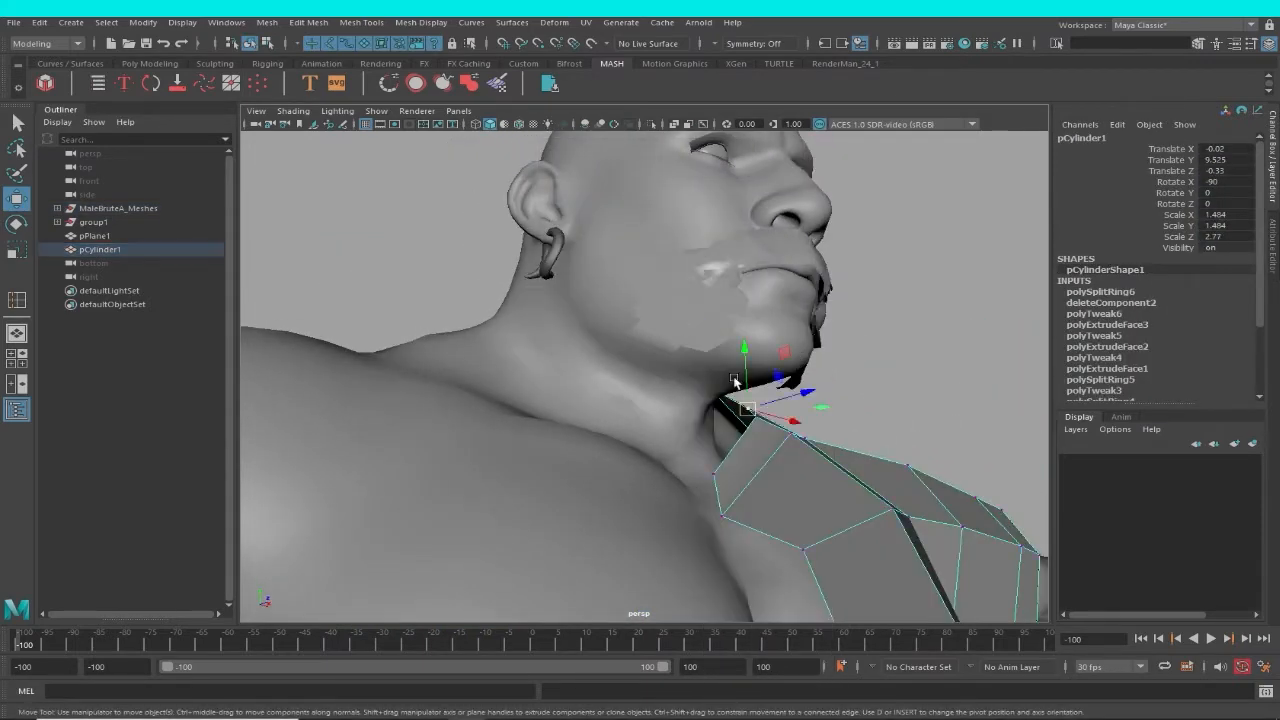
pyautogui.keyDown('alt'); pyautogui.moveTo(780, 443); pyautogui.dragTo(495, 545); pyautogui.keyUp('alt')
pyautogui.click(868, 317)
pyautogui.click(768, 456)
pyautogui.keyDown('alt'); pyautogui.moveTo(587, 437); pyautogui.dragTo(801, 414); pyautogui.keyUp('alt')
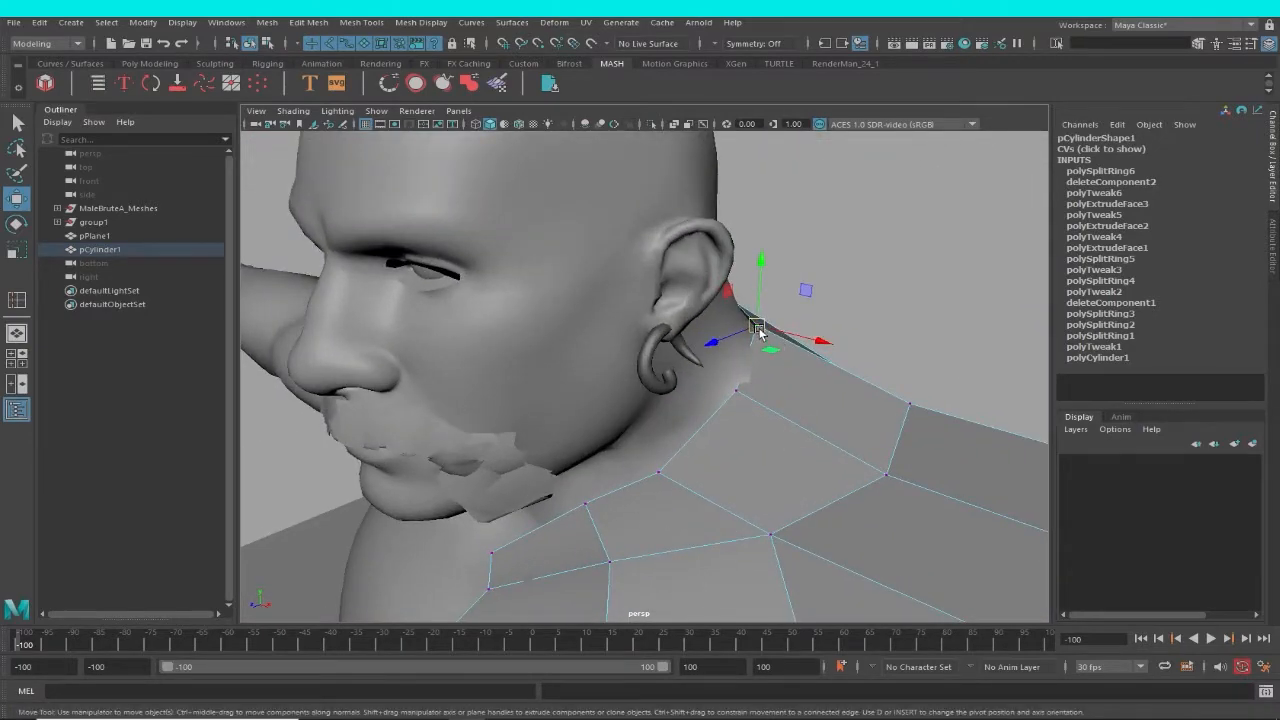
pyautogui.moveTo(758, 329); pyautogui.dragTo(764, 327)
pyautogui.click(738, 390)
pyautogui.keyDown('alt'); pyautogui.moveTo(754, 405); pyautogui.dragTo(566, 376); pyautogui.keyUp('alt')
pyautogui.scroll(-4, 723, 449)
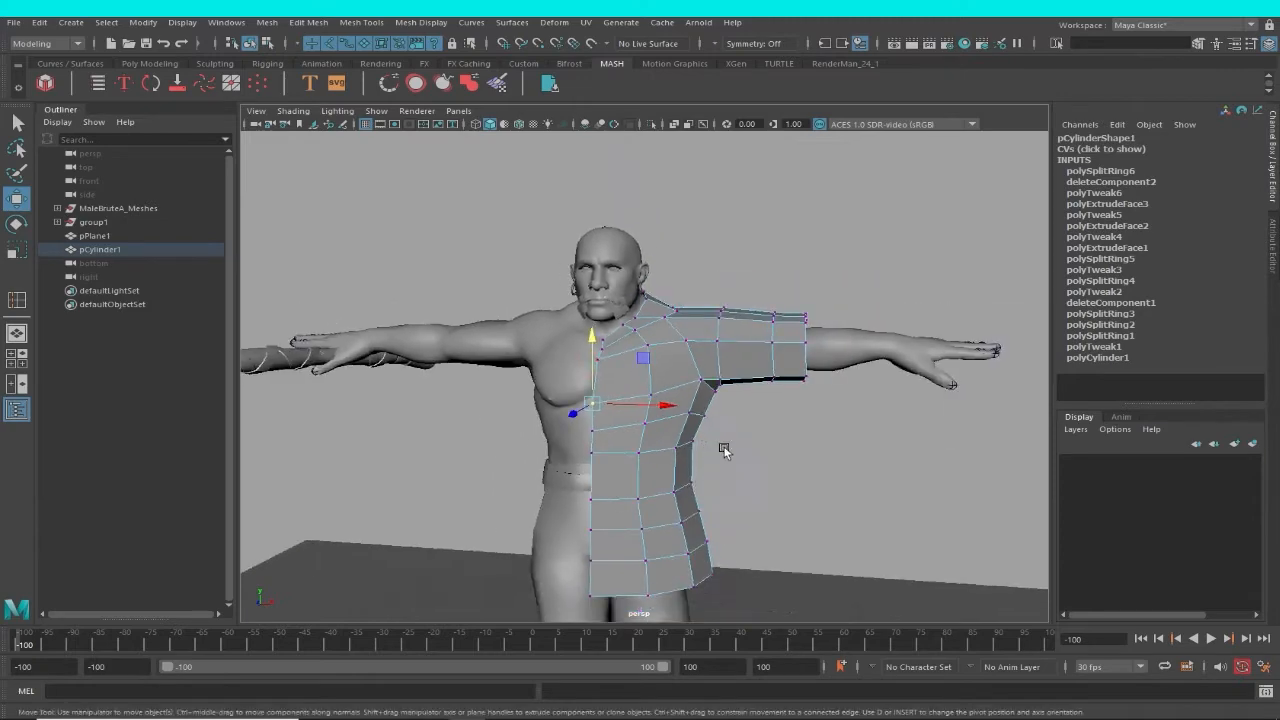
pyautogui.keyDown('alt'); pyautogui.moveTo(723, 449); pyautogui.dragTo(808, 437); pyautogui.keyUp('alt')
# Select the edge line along the sleeve's lower front and adjust its height and position around the upper arm.
pyautogui.scroll(4, 782, 474)
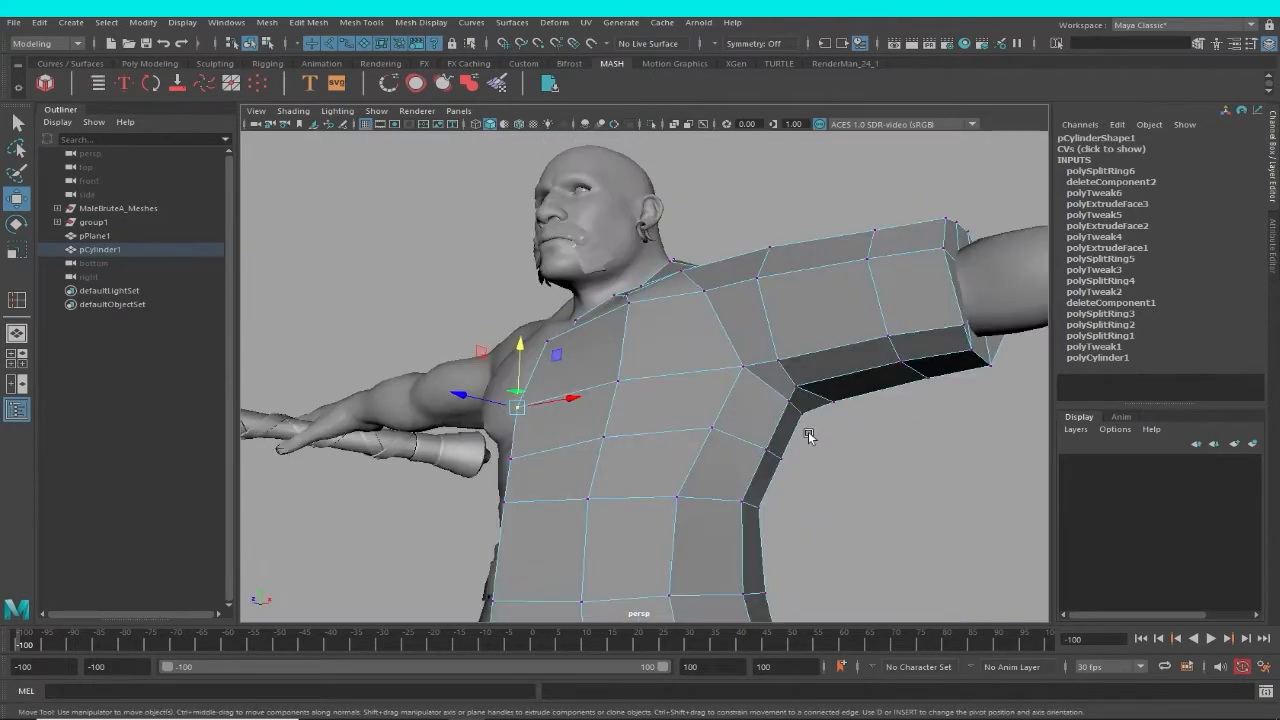
pyautogui.keyDown('alt'); pyautogui.moveTo(808, 437); pyautogui.dragTo(729, 516, button='middle'); pyautogui.keyUp('alt')
pyautogui.scroll(3, 729, 516)
pyautogui.moveTo(770, 456); pyautogui.dragTo(767, 394, button='right')
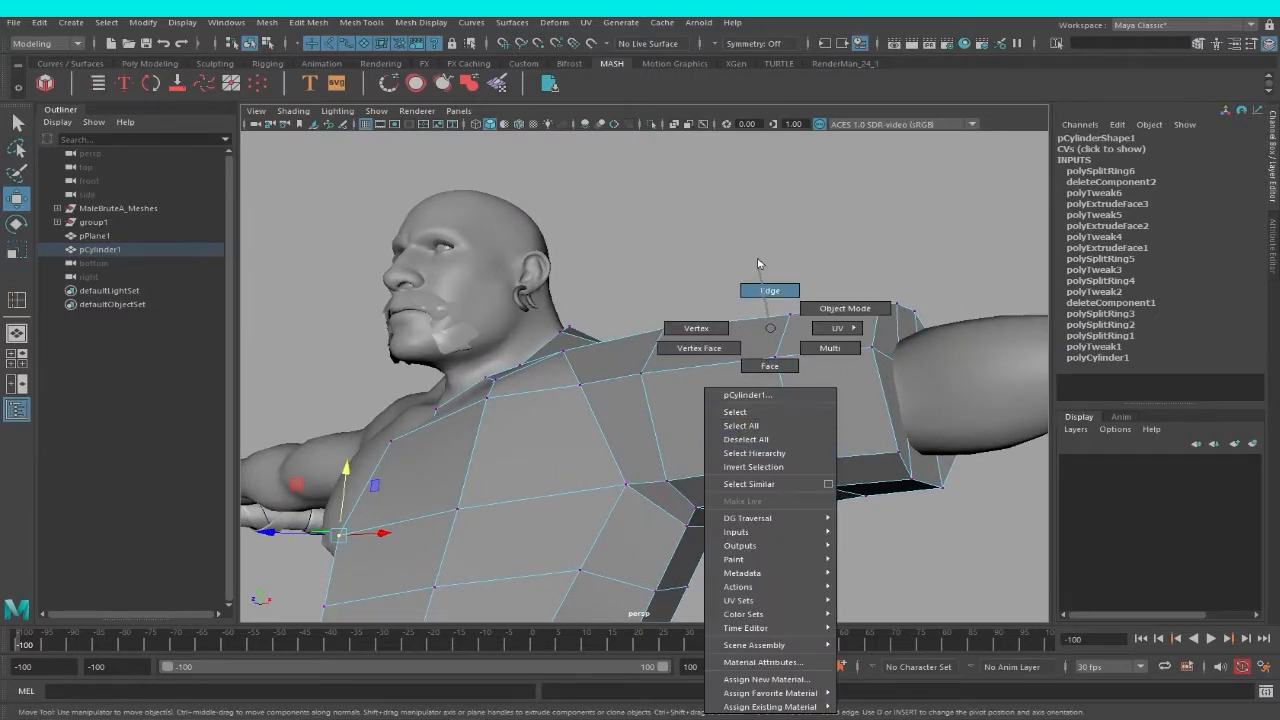
pyautogui.moveTo(758, 264); pyautogui.dragTo(758, 264, button='right')
pyautogui.click(845, 453)
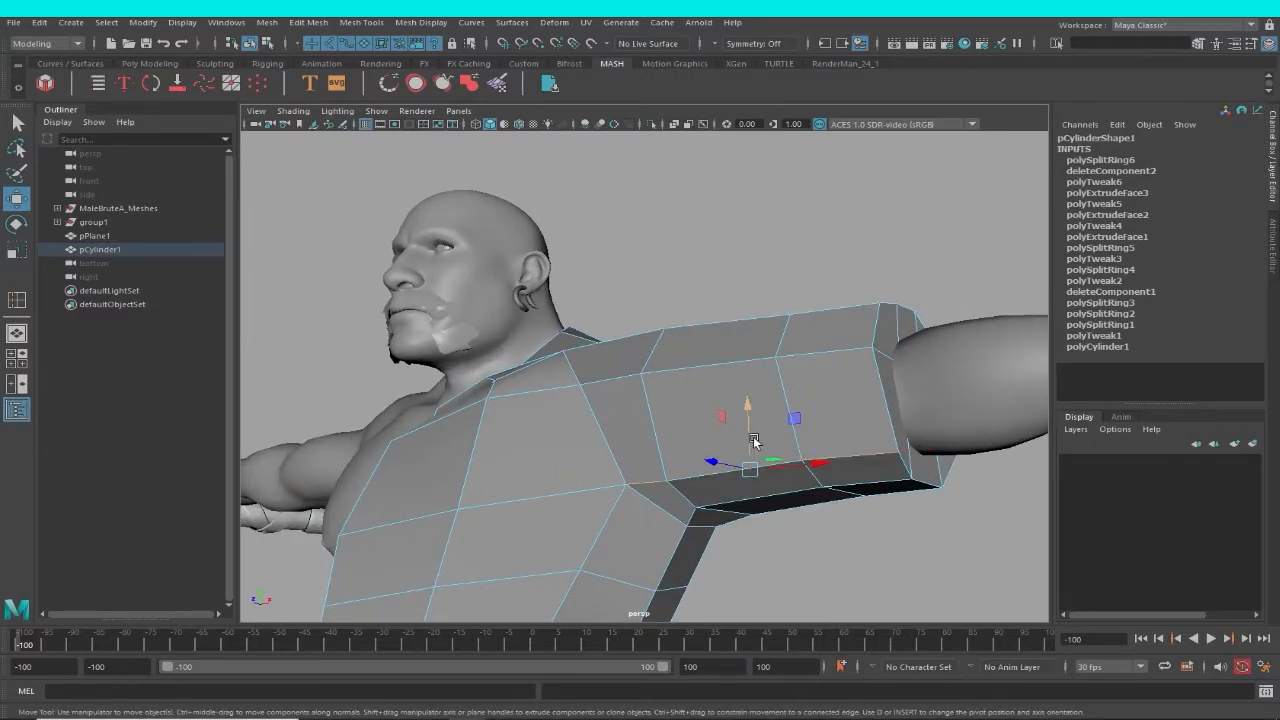
pyautogui.moveTo(754, 441); pyautogui.dragTo(750, 405)
pyautogui.keyDown('alt'); pyautogui.moveTo(821, 460); pyautogui.dragTo(829, 497); pyautogui.keyUp('alt')
pyautogui.keyDown('alt'); pyautogui.moveTo(829, 497); pyautogui.dragTo(569, 493, button='right'); pyautogui.keyUp('alt')
pyautogui.keyDown('alt'); pyautogui.moveTo(569, 493); pyautogui.dragTo(672, 433); pyautogui.keyUp('alt')
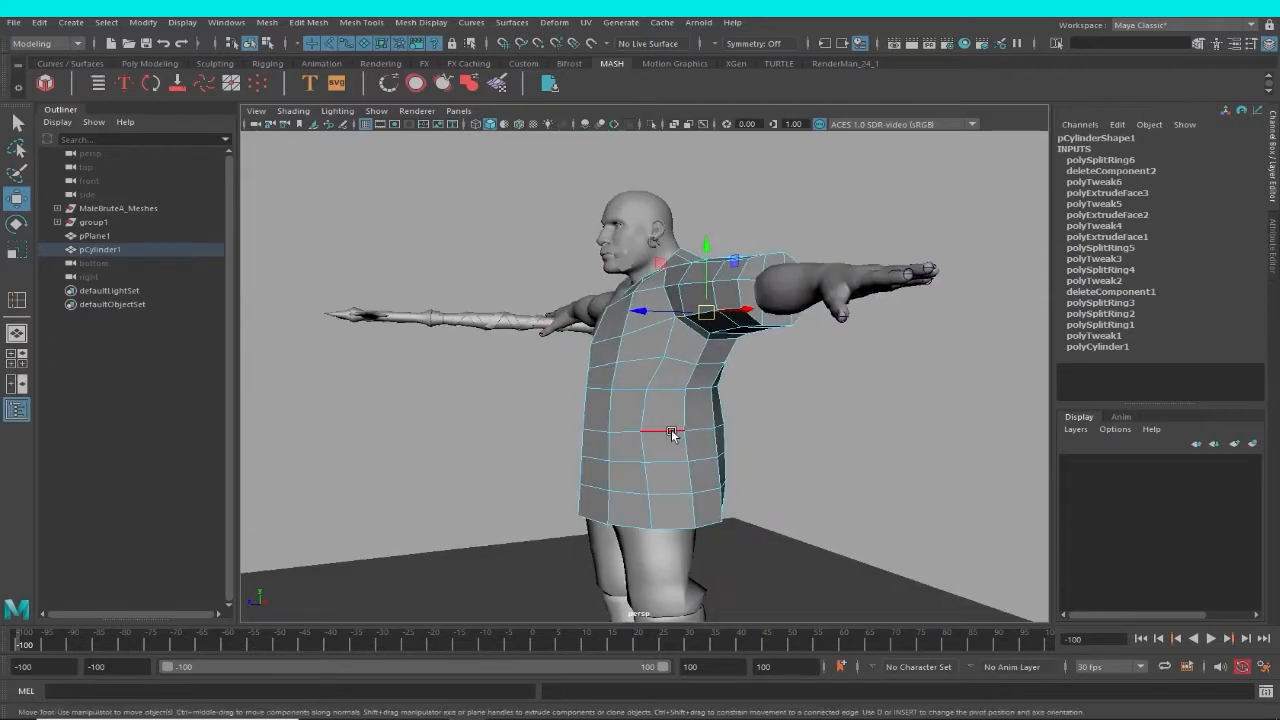
# Select the edge ring at the waist and scale it narrower from front to back.
pyautogui.keyDown('alt'); pyautogui.moveTo(663, 372); pyautogui.dragTo(717, 486); pyautogui.keyUp('alt')
pyautogui.press('e')
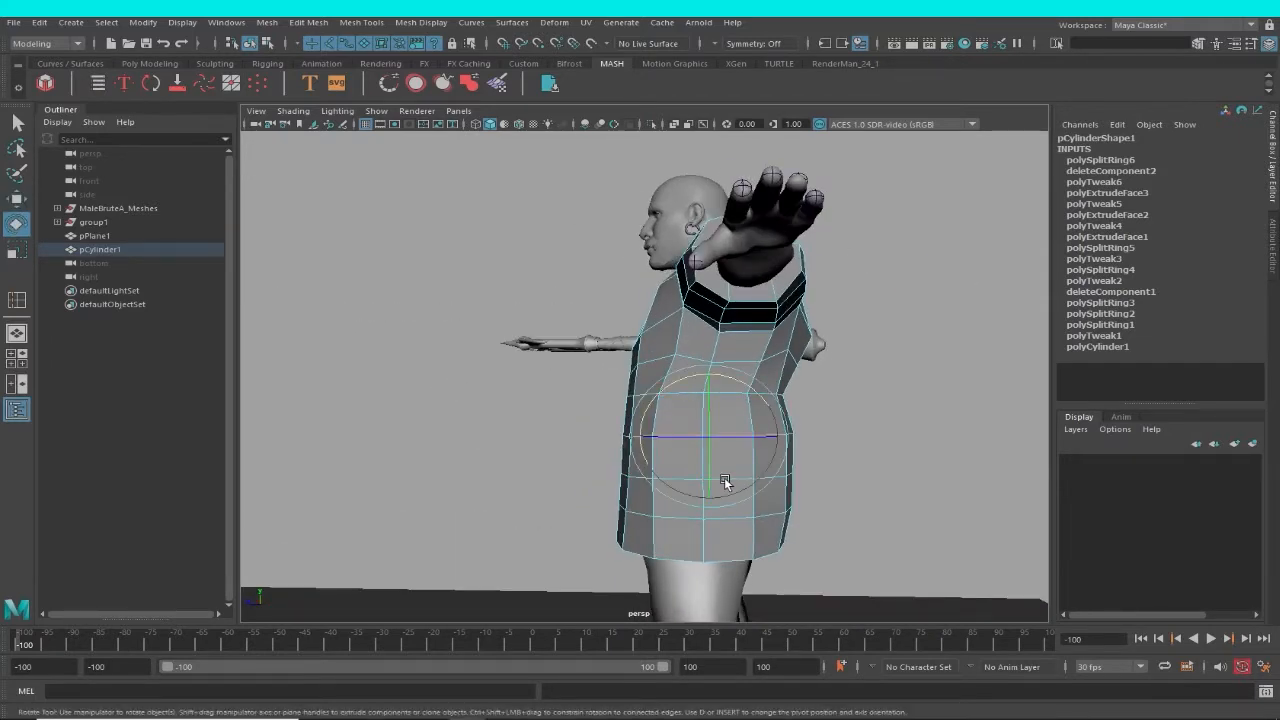
pyautogui.press('r')
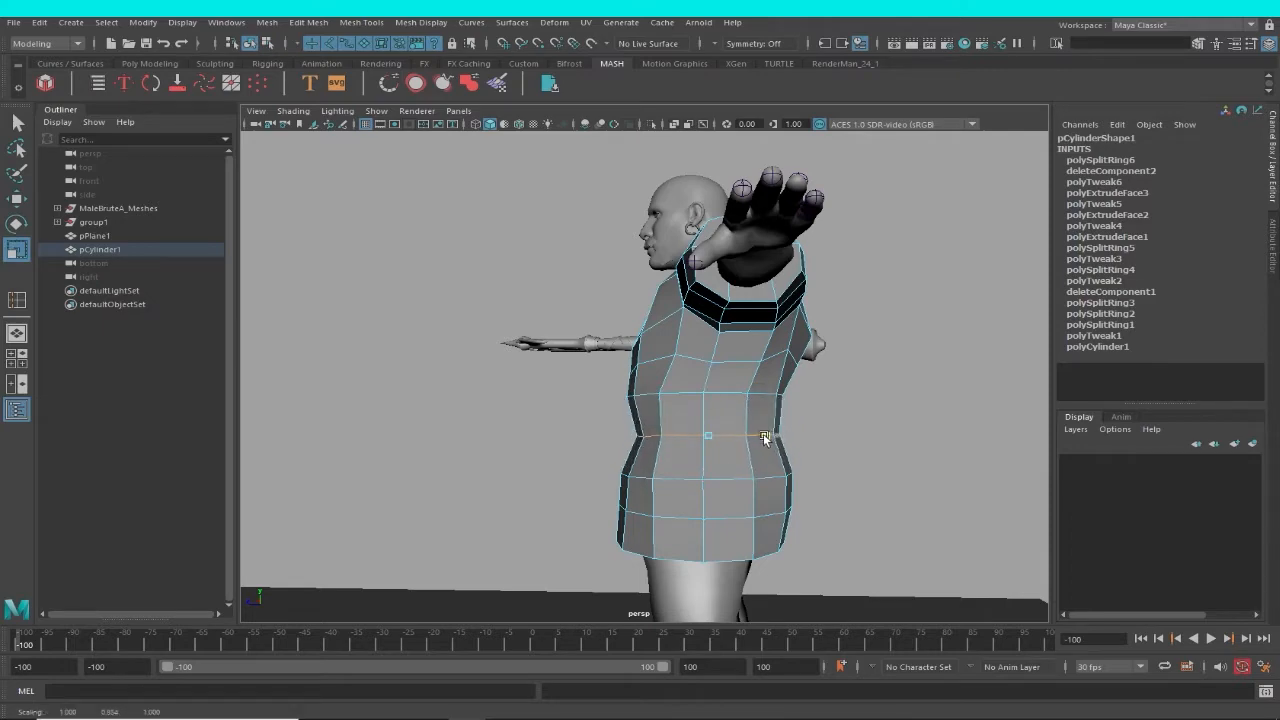
pyautogui.moveTo(768, 499)
pyautogui.keyDown('alt'); pyautogui.mouseDown()
pyautogui.moveTo(914, 519)
pyautogui.moveTo(655, 526)
pyautogui.moveTo(620, 505)
pyautogui.moveTo(523, 508)
pyautogui.moveTo(736, 498)
pyautogui.moveTo(871, 524)
pyautogui.moveTo(750, 492)
pyautogui.mouseUp(); pyautogui.keyUp('alt')
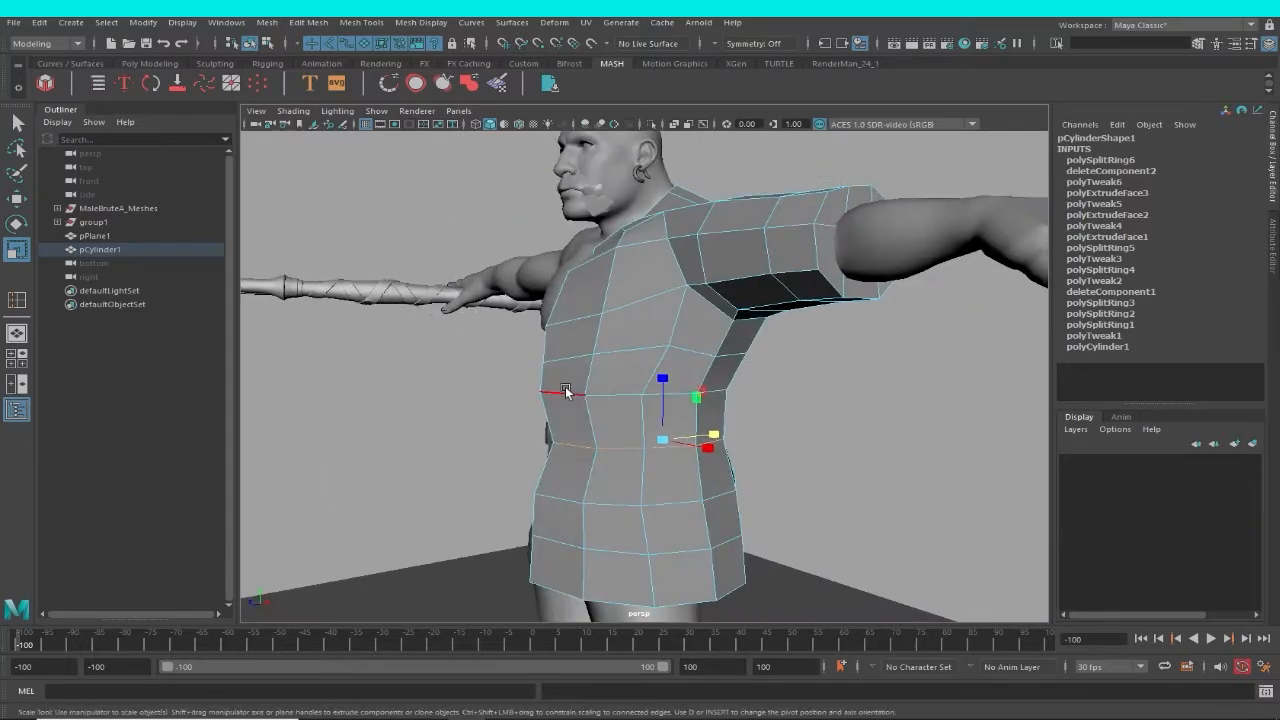
# Scale the edge rings just above and below the waist from front to back to smooth the torso's profile.
pyautogui.keyDown('alt'); pyautogui.moveTo(622, 415); pyautogui.dragTo(719, 413); pyautogui.keyUp('alt')
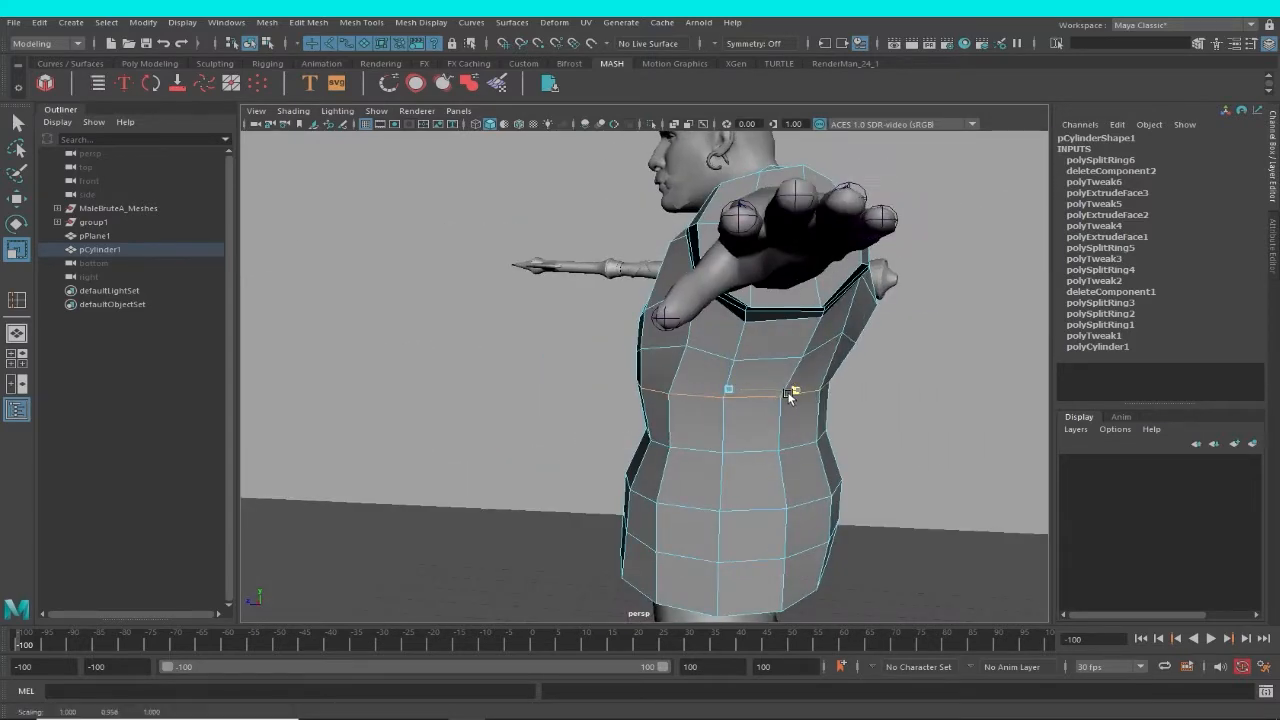
pyautogui.keyDown('alt'); pyautogui.moveTo(785, 484); pyautogui.dragTo(664, 514); pyautogui.keyUp('alt')
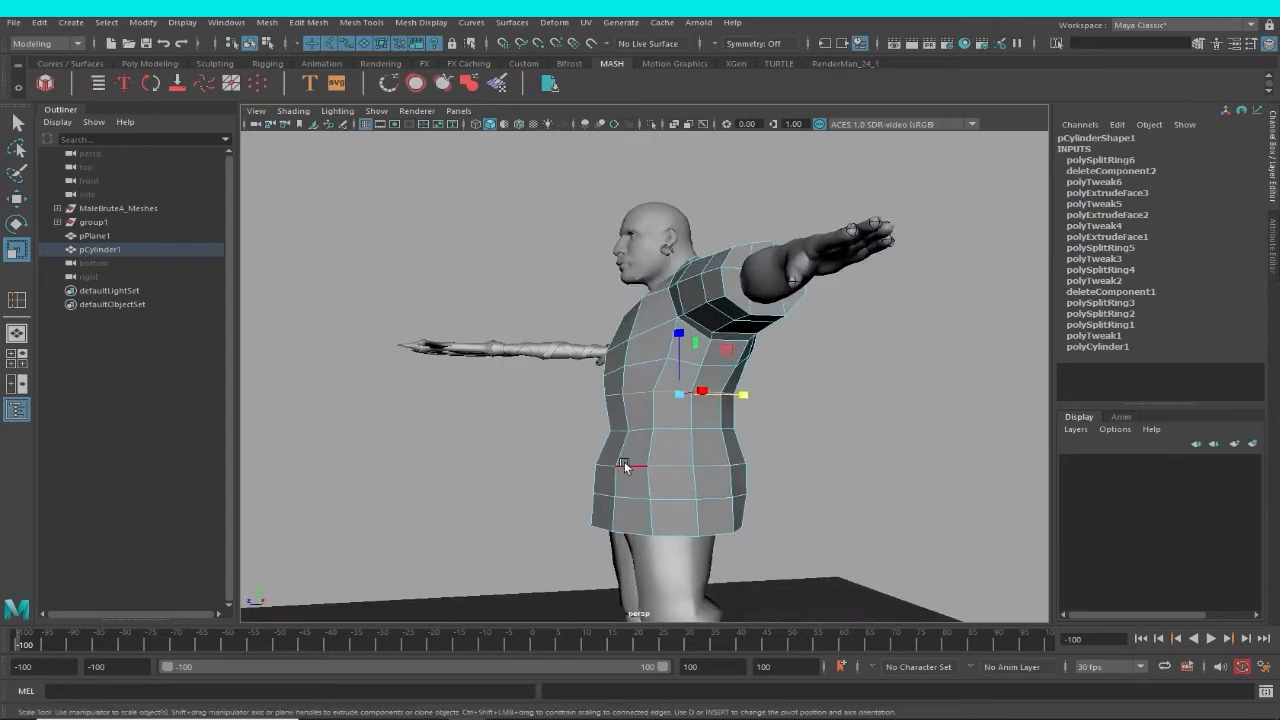
pyautogui.doubleClick(638, 470)
pyautogui.keyDown('alt'); pyautogui.moveTo(640, 472); pyautogui.dragTo(775, 472); pyautogui.keyUp('alt')
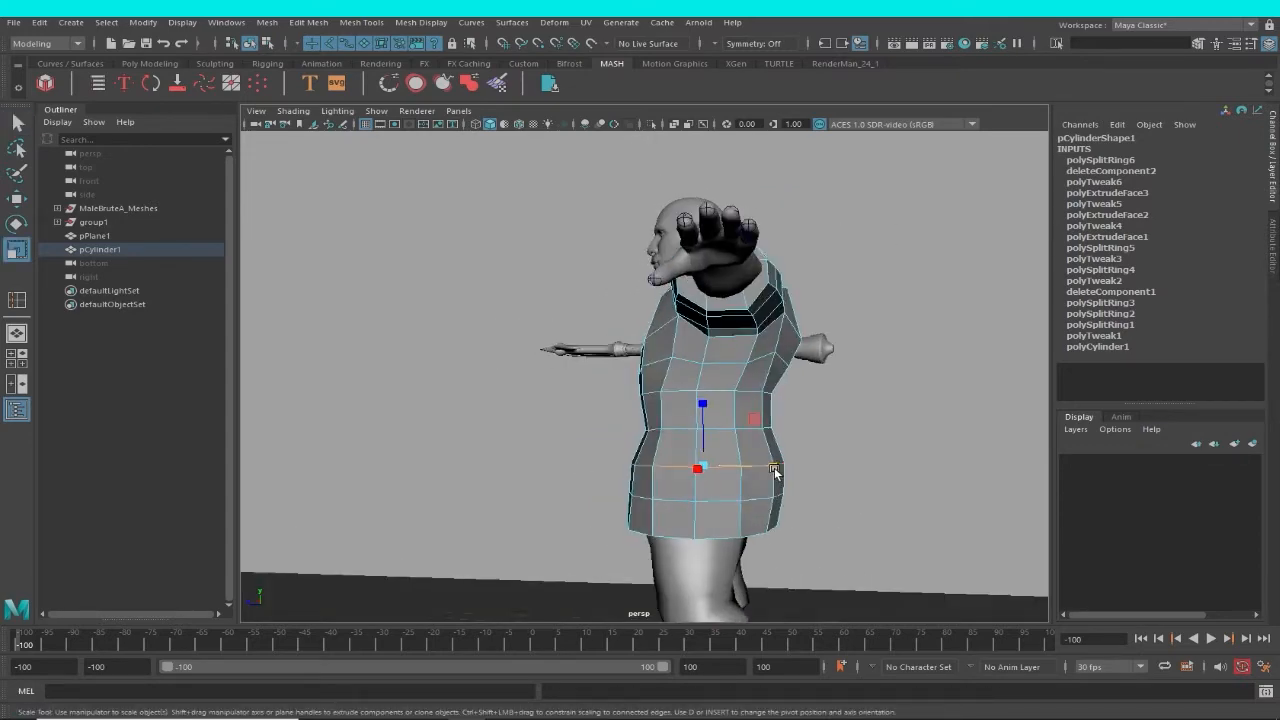
pyautogui.keyDown('alt'); pyautogui.moveTo(719, 505); pyautogui.dragTo(804, 515); pyautogui.keyUp('alt')
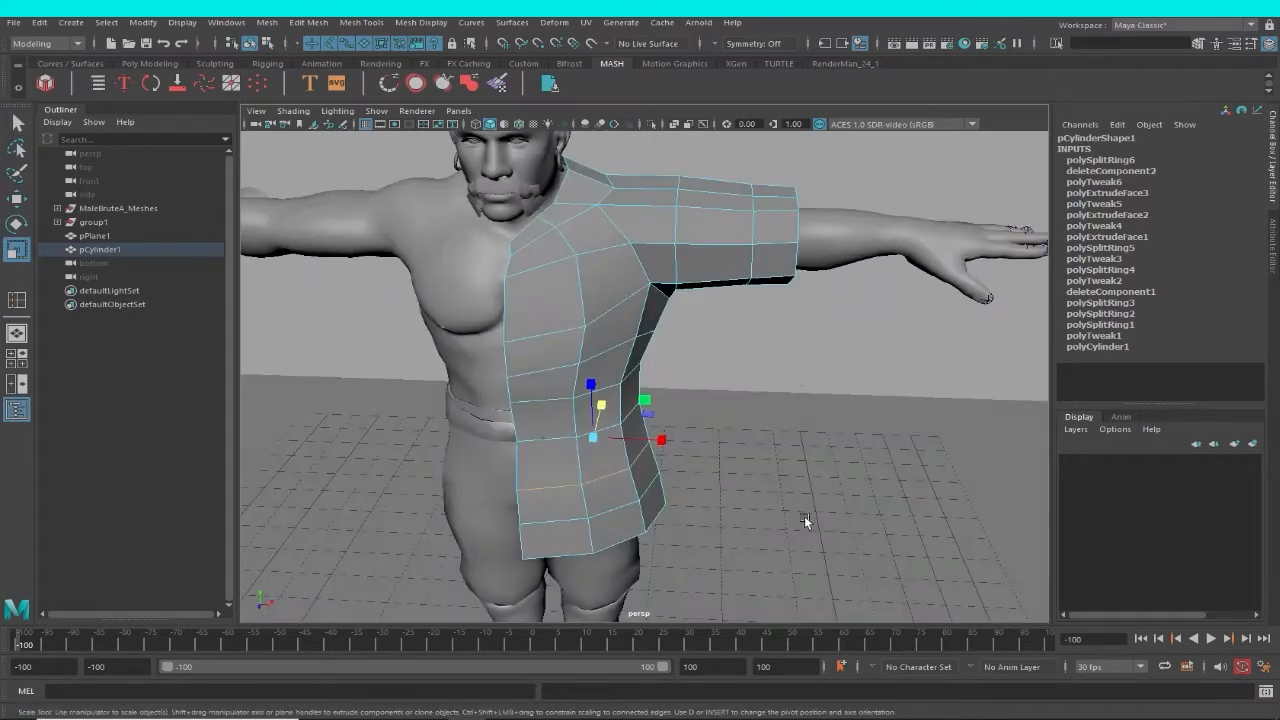
# Select all the faces capping the sleeve's end around the arm and delete them.
pyautogui.click(786, 368)
pyautogui.keyDown('alt'); pyautogui.moveTo(786, 368); pyautogui.dragTo(705, 362); pyautogui.keyUp('alt')
pyautogui.keyDown('alt'); pyautogui.moveTo(704, 358); pyautogui.dragTo(829, 427, button='right'); pyautogui.keyUp('alt')
pyautogui.moveTo(833, 328); pyautogui.dragTo(829, 371, button='right')
pyautogui.click(832, 385)
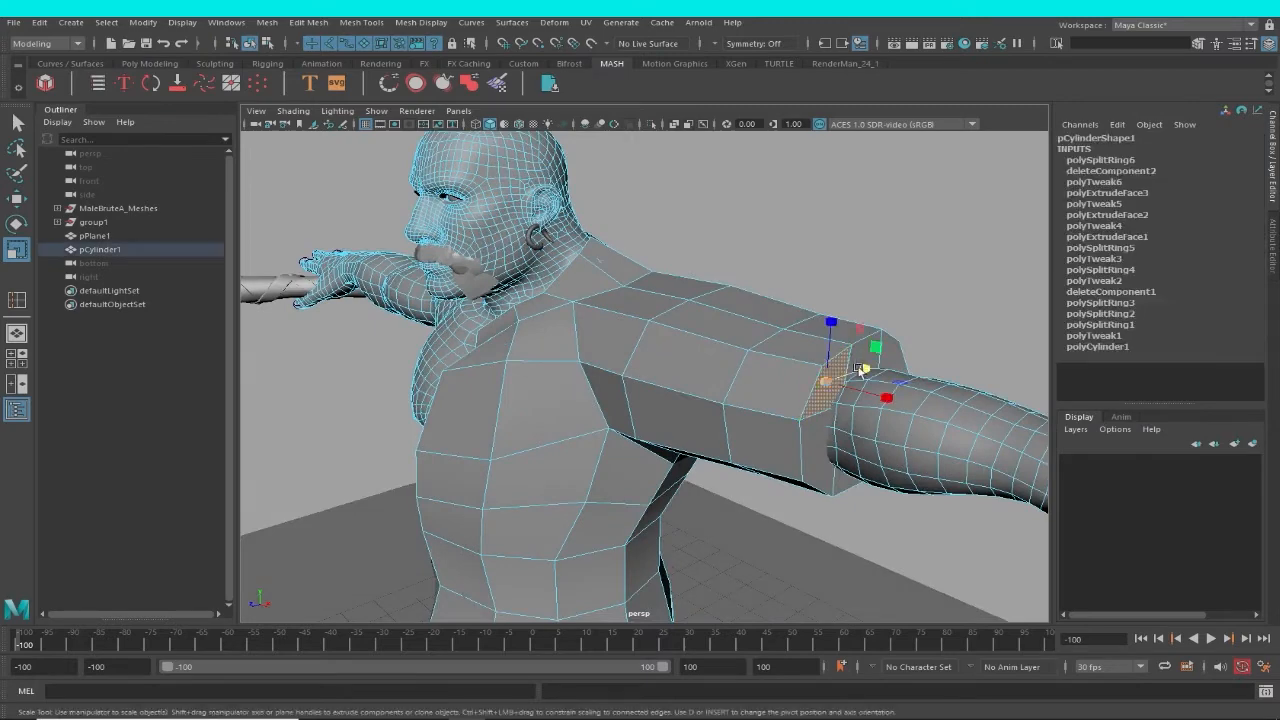
pyautogui.keyDown('alt'); pyautogui.moveTo(874, 347); pyautogui.dragTo(891, 375); pyautogui.keyUp('alt')
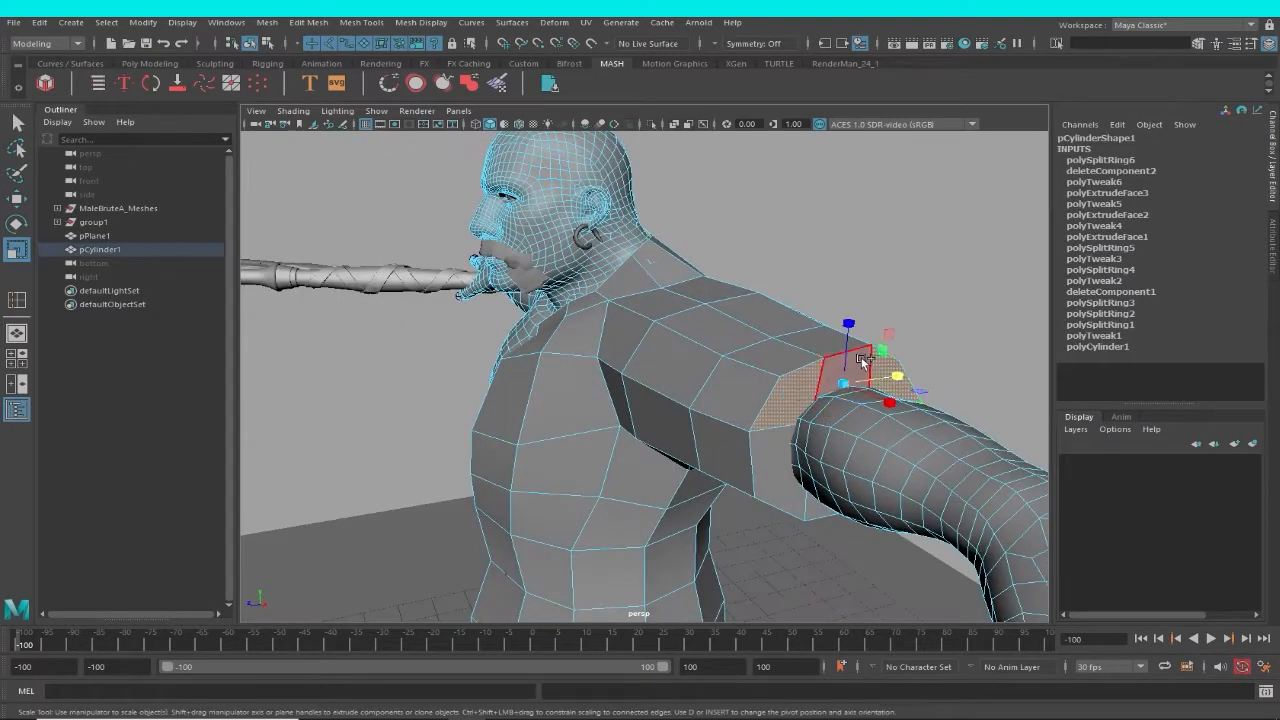
pyautogui.keyDown('alt'); pyautogui.moveTo(822, 464); pyautogui.dragTo(849, 430); pyautogui.keyUp('alt')
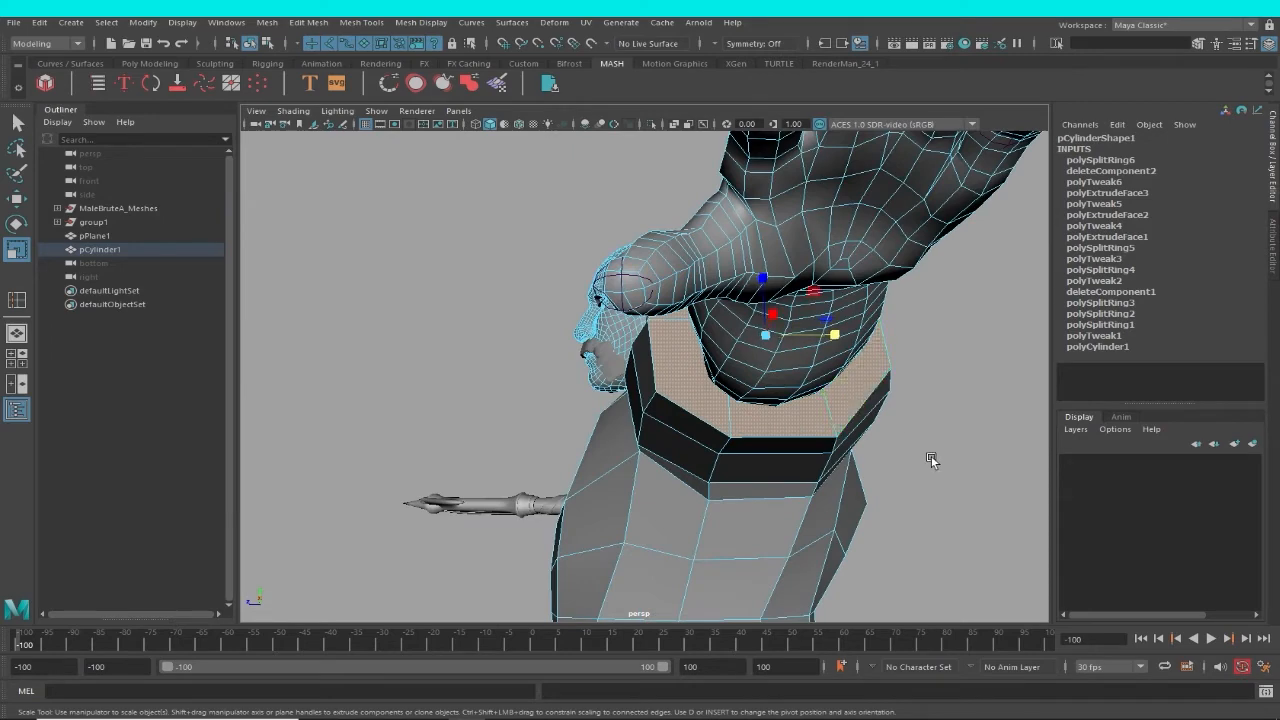
pyautogui.press('Delete')
# Return to object selection, deselect everything and check the garment in wireframe before restoring the shaded display.
pyautogui.moveTo(900, 492)
pyautogui.keyDown('alt'); pyautogui.mouseDown()
pyautogui.moveTo(742, 420)
pyautogui.moveTo(849, 465)
pyautogui.moveTo(875, 515)
pyautogui.moveTo(891, 495)
pyautogui.moveTo(835, 454)
pyautogui.moveTo(848, 446)
pyautogui.mouseUp(); pyautogui.keyUp('alt')
pyautogui.press('F8')
pyautogui.click(890, 484)
pyautogui.press('4')
pyautogui.press('5')
# Insert two edge loops around the sleeve, one near the cuff and one across the upper-arm segment.
pyautogui.click(360, 23)
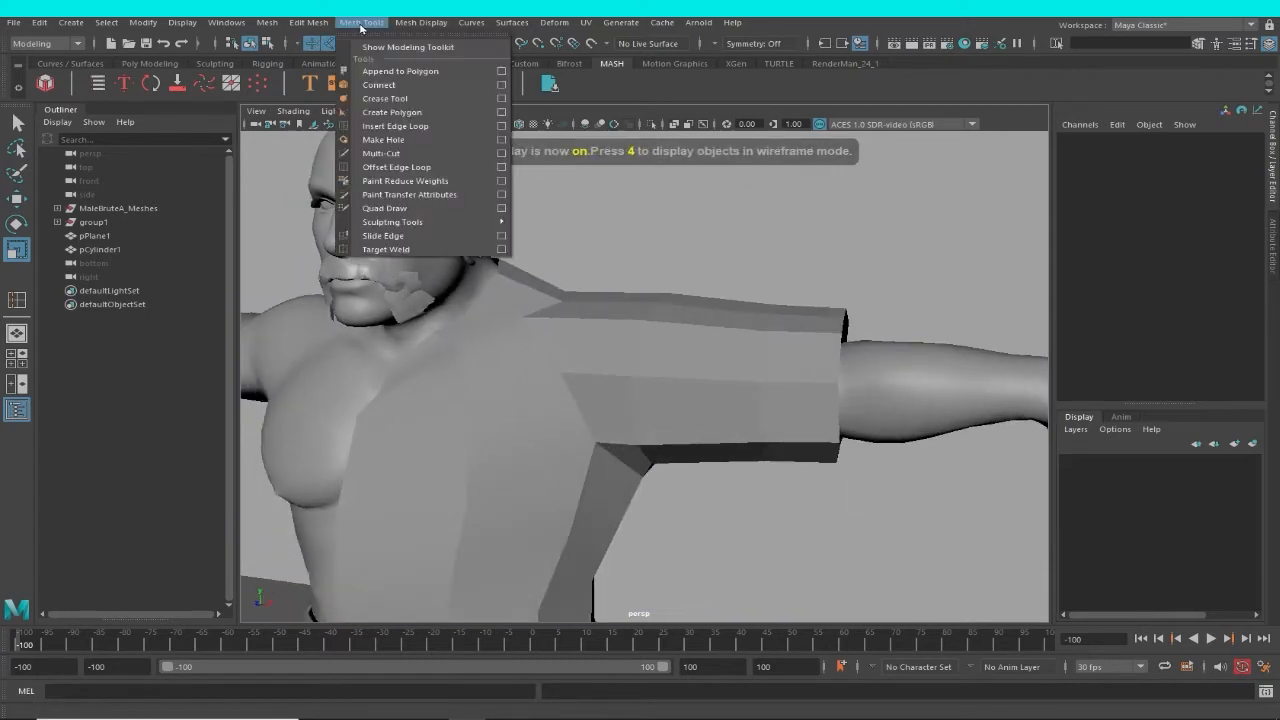
pyautogui.click(390, 126)
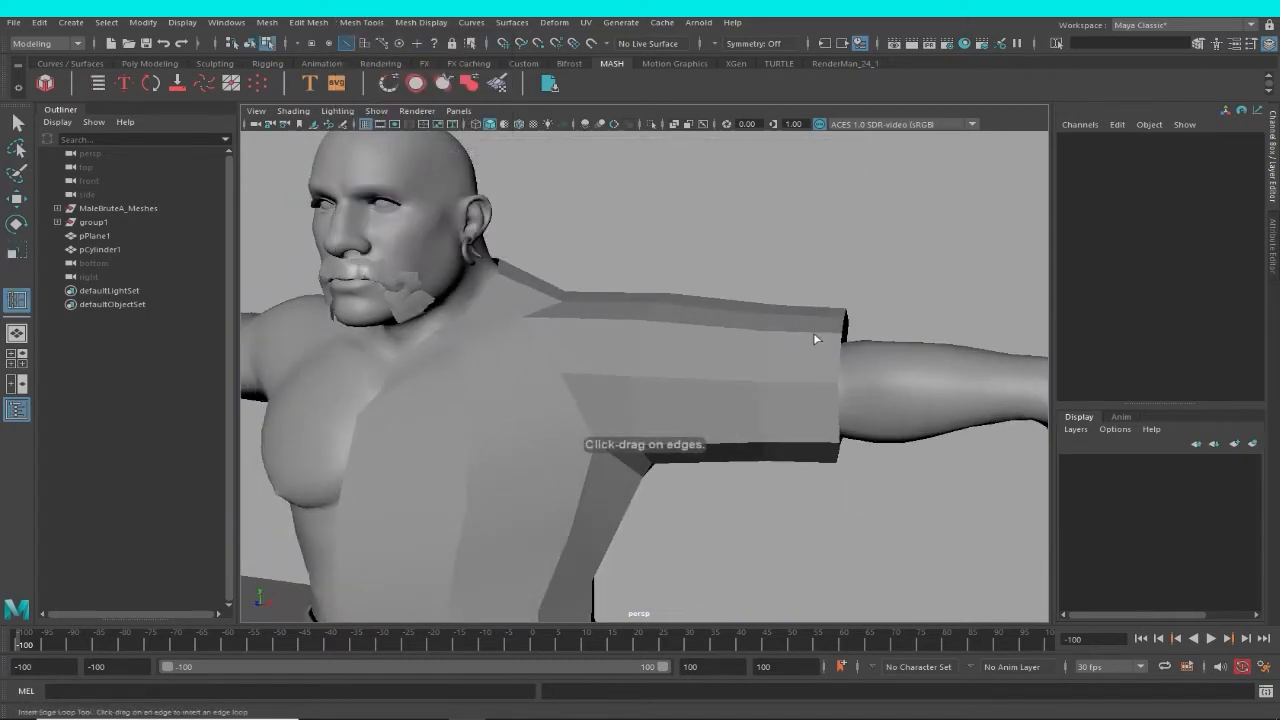
pyautogui.click(812, 339)
pyautogui.click(810, 337)
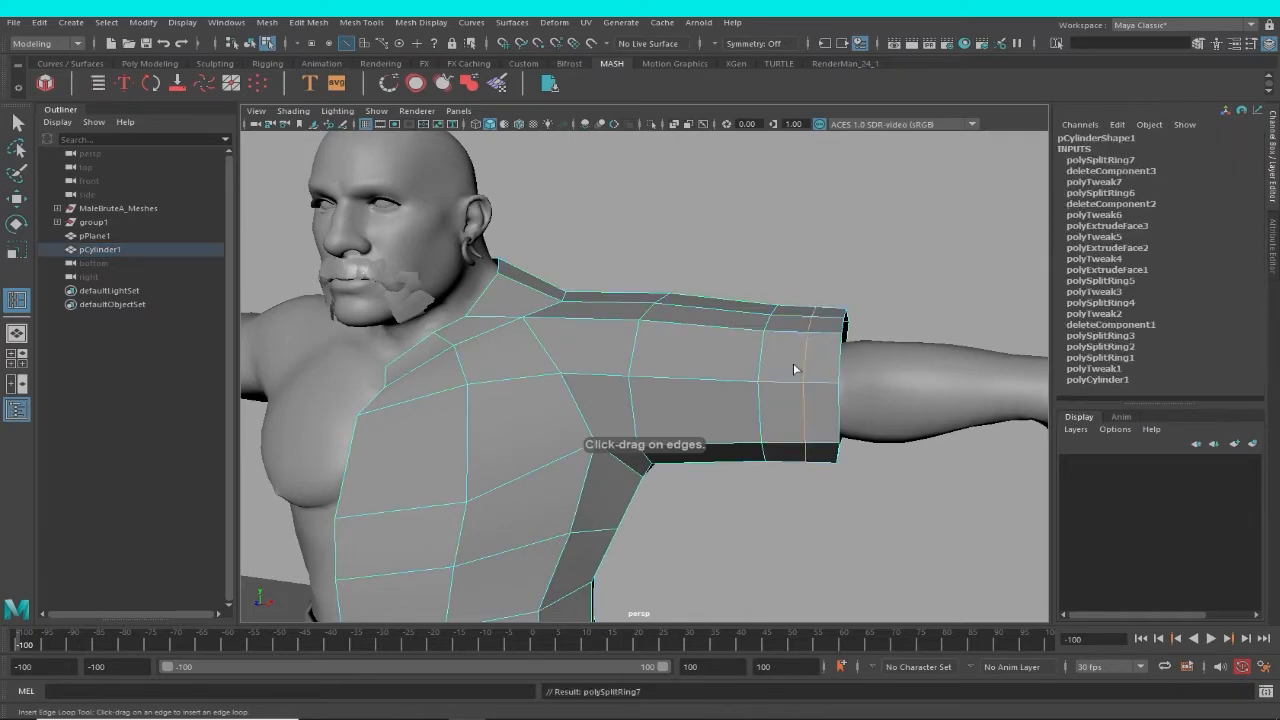
pyautogui.keyDown('alt'); pyautogui.moveTo(794, 366); pyautogui.dragTo(718, 341); pyautogui.keyUp('alt')
pyautogui.click(695, 338)
pyautogui.keyDown('alt'); pyautogui.moveTo(671, 391); pyautogui.dragTo(594, 400); pyautogui.keyUp('alt')
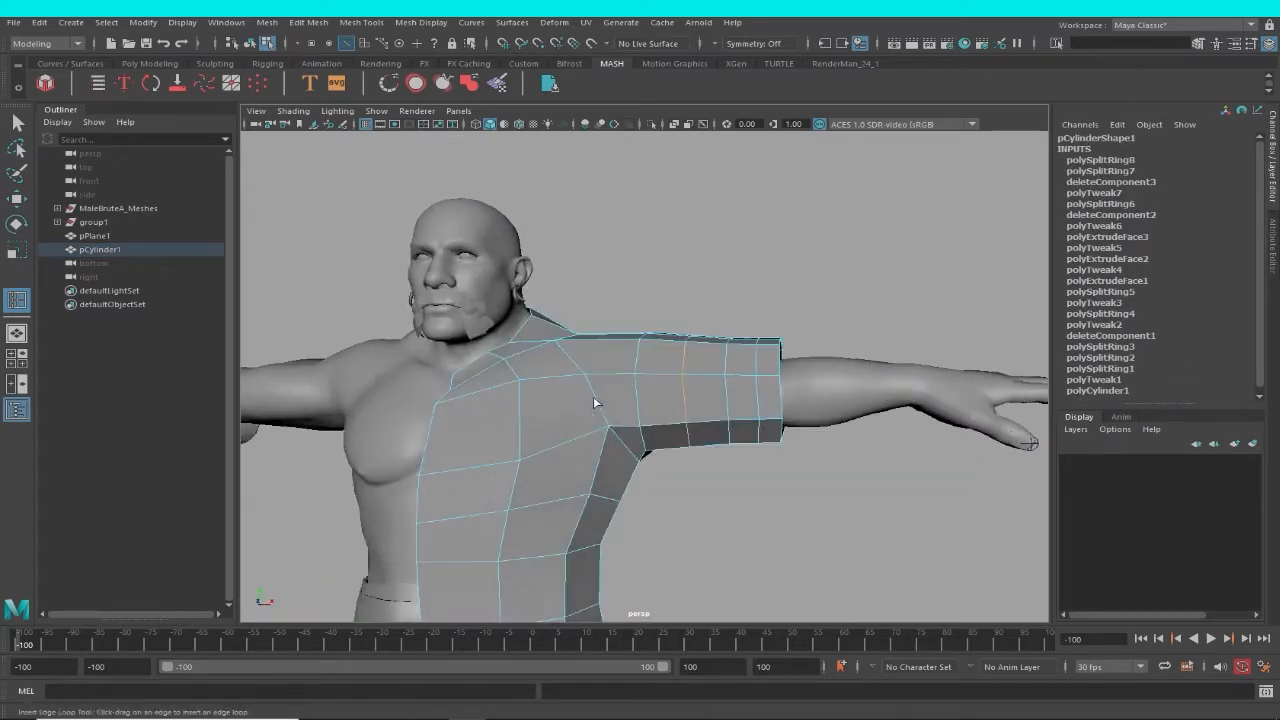
# Insert six more edge loops on the garment, subdividing the torso's front, side and back lengthwise.
pyautogui.keyDown('alt'); pyautogui.moveTo(594, 400); pyautogui.dragTo(660, 266, button='middle'); pyautogui.keyUp('alt')
pyautogui.keyDown('alt'); pyautogui.moveTo(660, 266); pyautogui.dragTo(634, 411); pyautogui.keyUp('alt')
pyautogui.keyDown('alt'); pyautogui.moveTo(634, 411); pyautogui.dragTo(665, 299, button='middle'); pyautogui.keyUp('alt')
pyautogui.keyDown('alt'); pyautogui.moveTo(665, 299); pyautogui.dragTo(828, 313); pyautogui.keyUp('alt')
pyautogui.keyDown('alt'); pyautogui.moveTo(828, 313); pyautogui.dragTo(480, 297, button='right'); pyautogui.keyUp('alt')
pyautogui.keyDown('alt'); pyautogui.moveTo(480, 297); pyautogui.dragTo(568, 377); pyautogui.keyUp('alt')
pyautogui.keyDown('alt'); pyautogui.moveTo(568, 377); pyautogui.dragTo(725, 425, button='right'); pyautogui.keyUp('alt')
pyautogui.keyDown('alt'); pyautogui.moveTo(725, 425); pyautogui.dragTo(762, 382); pyautogui.keyUp('alt')
pyautogui.click(620, 378)
pyautogui.click(611, 268)
pyautogui.click(628, 268)
pyautogui.click(623, 276)
pyautogui.click(655, 273)
pyautogui.click(703, 283)
# Leave the Insert Edge Loop tool, return to object selection and select the half garment.
pyautogui.press('w')
pyautogui.click(783, 345)
pyautogui.keyDown('alt'); pyautogui.moveTo(762, 382); pyautogui.dragTo(806, 388, button='right'); pyautogui.keyUp('alt')
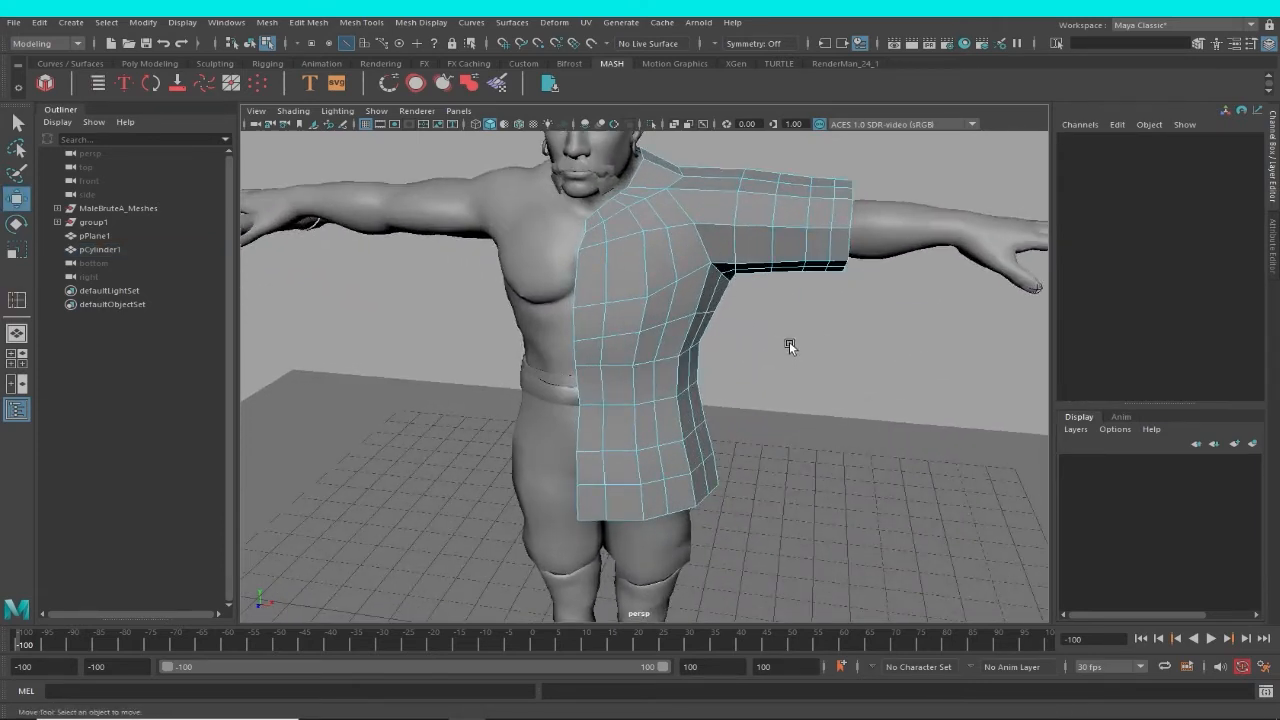
pyautogui.press('F8')
pyautogui.click(736, 316)
pyautogui.click(688, 315)
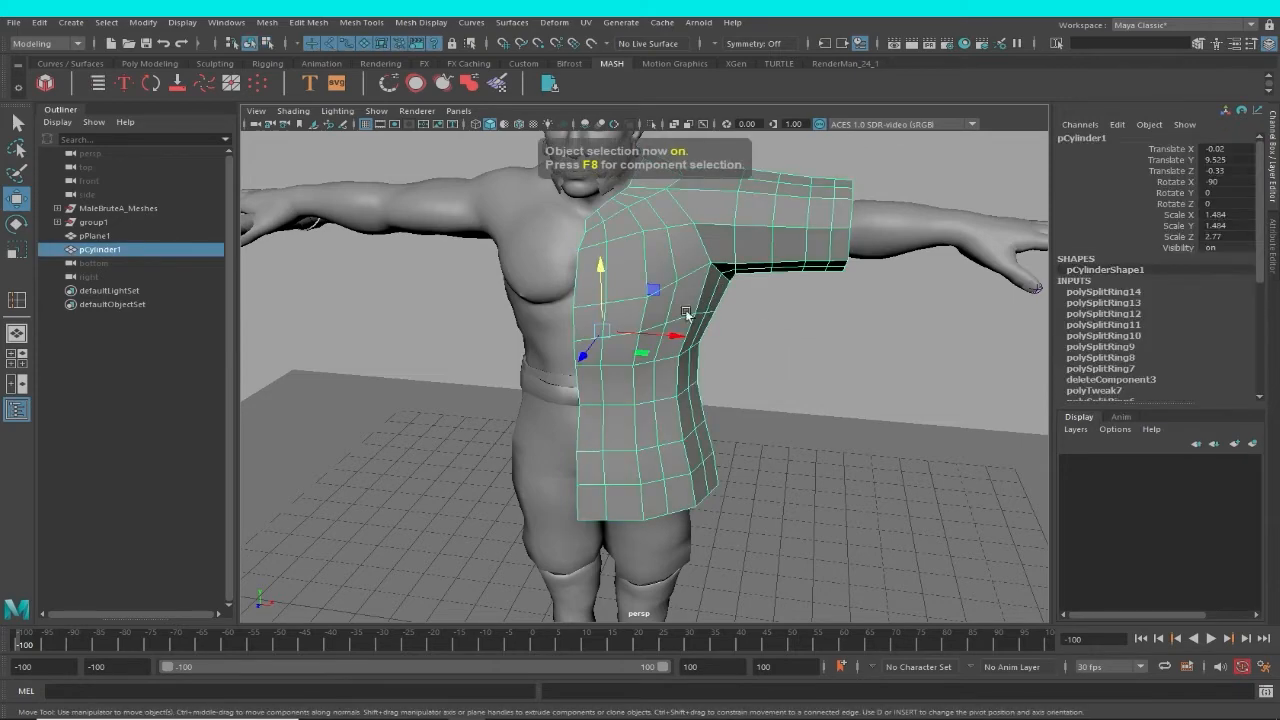
# Reuse the recent Insert Edge Loop command to add another loop at chest height on the garment.
pyautogui.keyDown('alt'); pyautogui.moveTo(688, 315); pyautogui.dragTo(700, 343); pyautogui.keyUp('alt')
pyautogui.press('space')
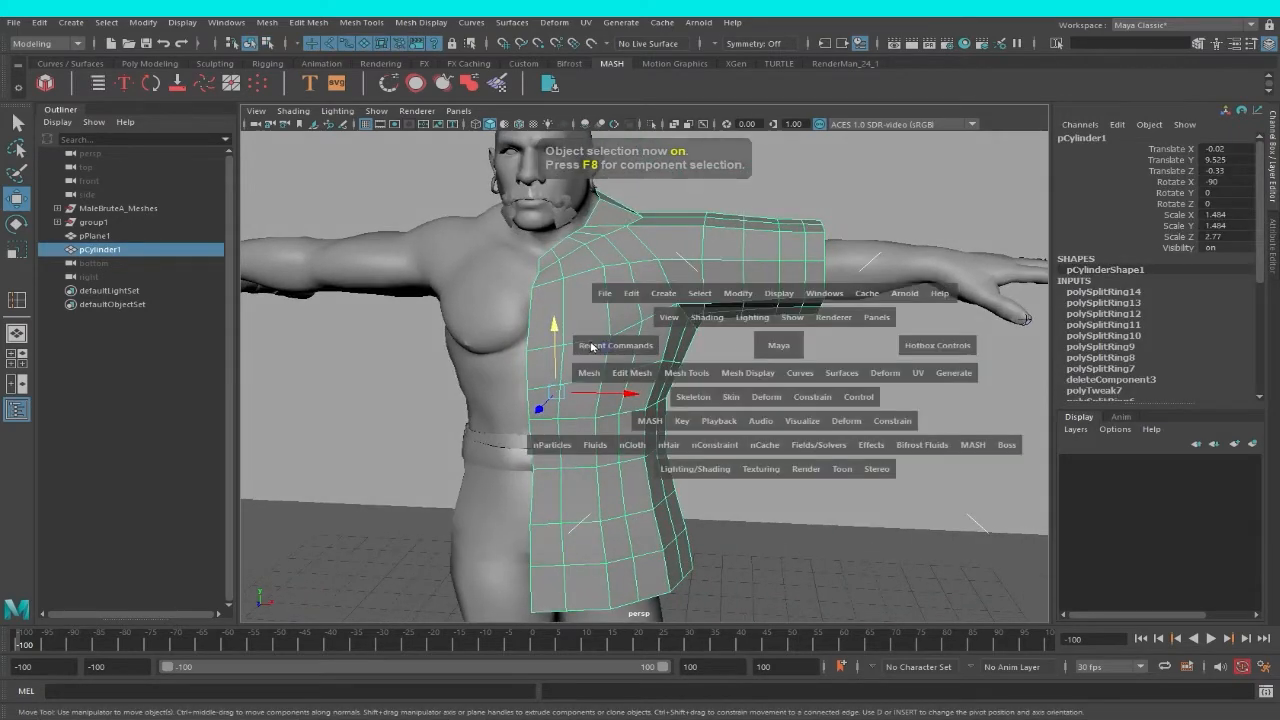
pyautogui.moveTo(591, 346); pyautogui.dragTo(608, 370)
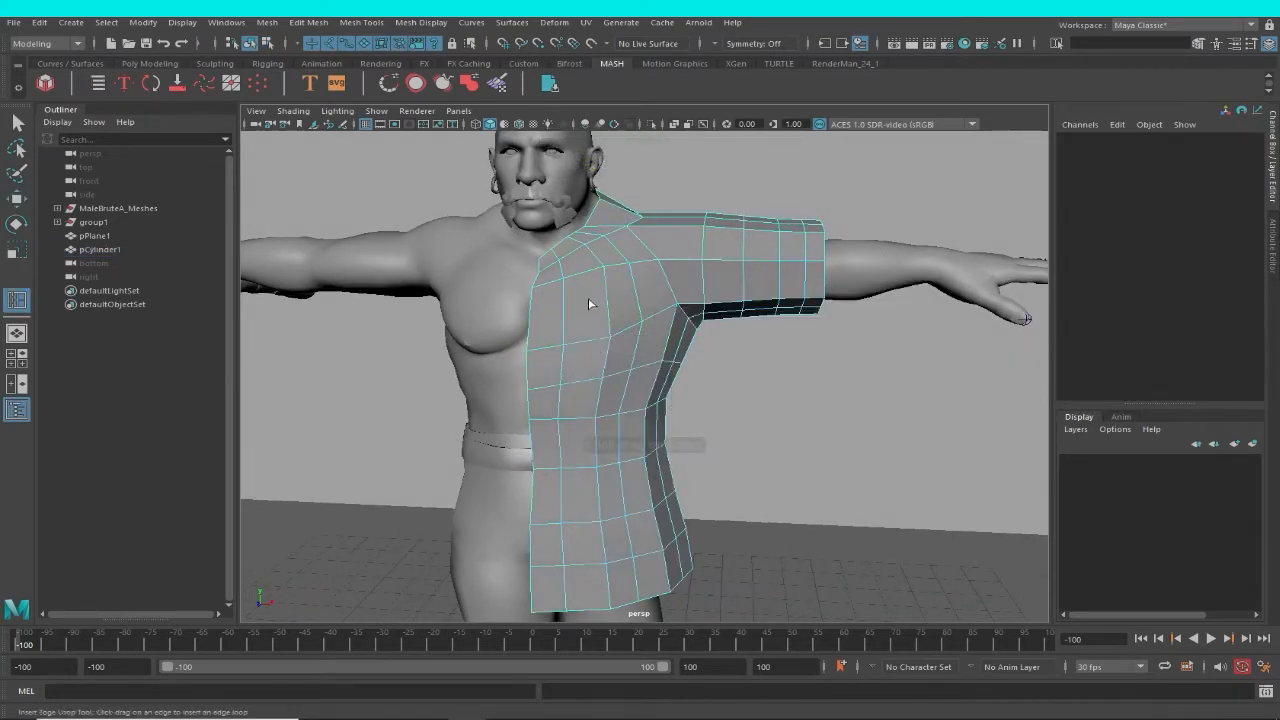
pyautogui.keyDown('alt'); pyautogui.moveTo(609, 306); pyautogui.dragTo(460, 357); pyautogui.keyUp('alt')
# Leave the Insert Edge Loop tool, select a vertex behind the garment's armpit with the Move tool, and return to object selection.
pyautogui.press('w')
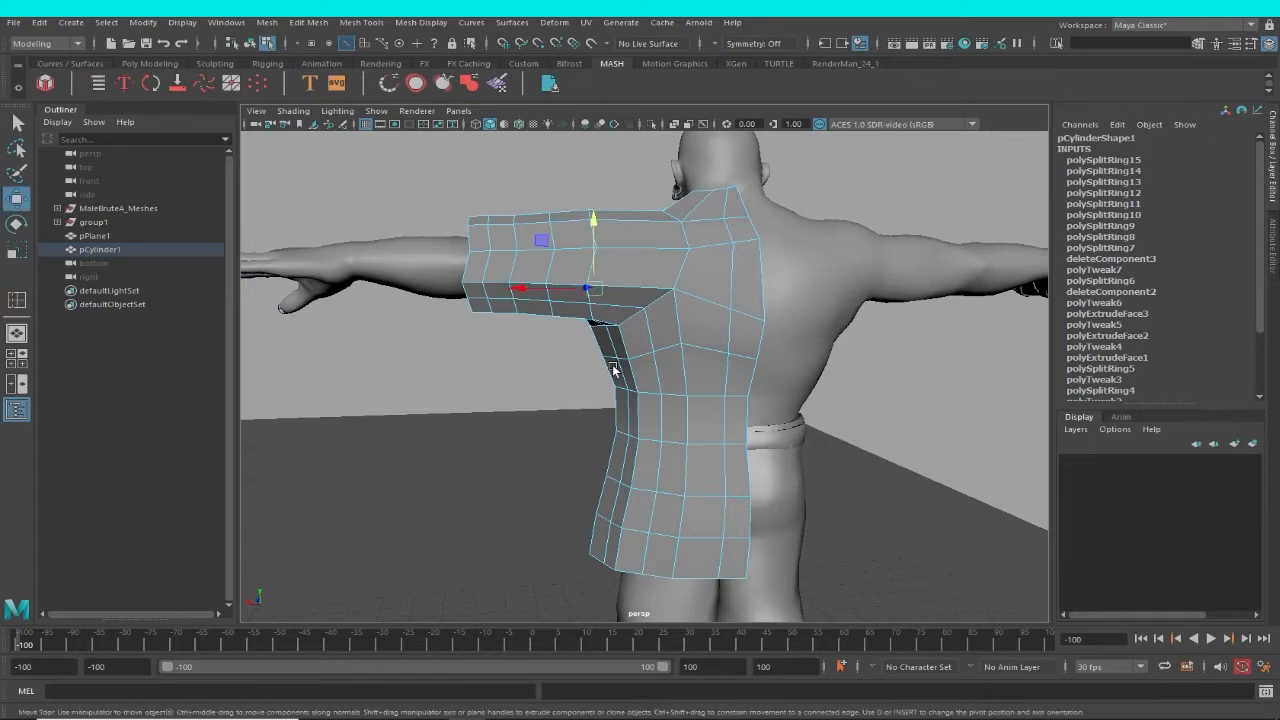
pyautogui.keyDown('alt'); pyautogui.moveTo(783, 376); pyautogui.dragTo(868, 366); pyautogui.keyUp('alt')
pyautogui.click(792, 341)
pyautogui.click(715, 300)
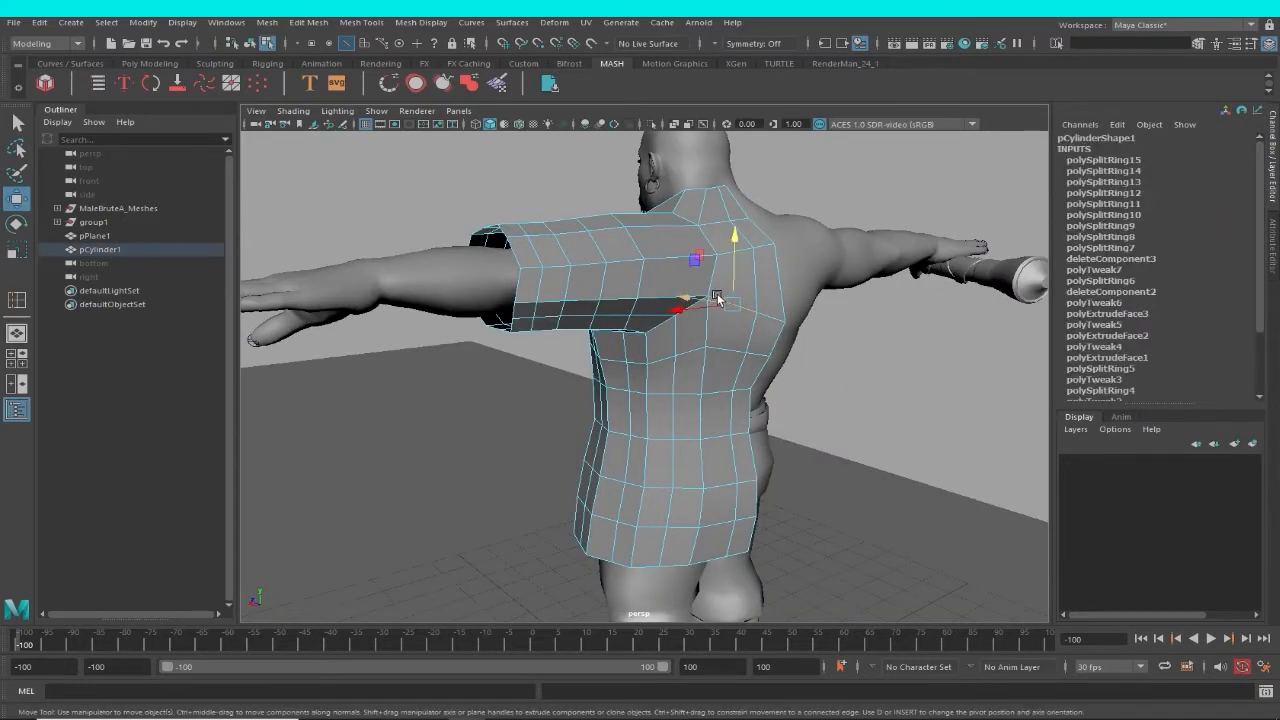
pyautogui.press('F8')
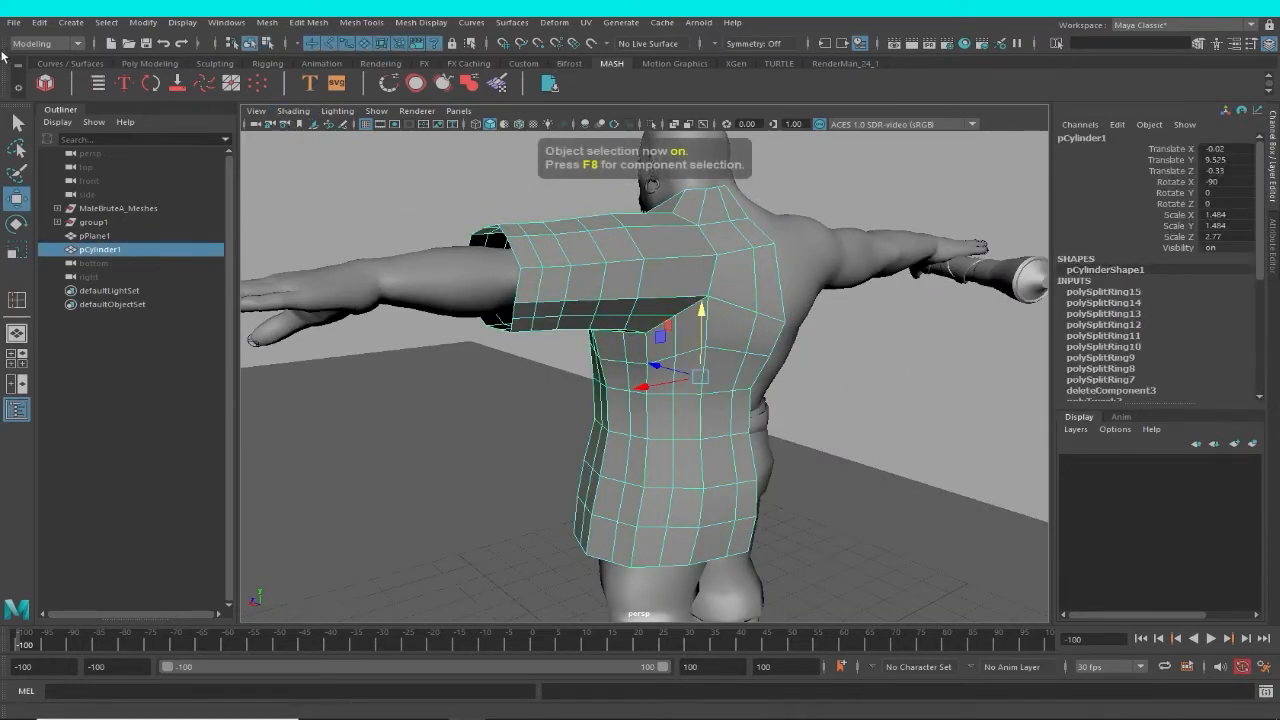
# Delete the half garment's construction history, freeze its transformations, and deselect it.
pyautogui.click(38, 22)
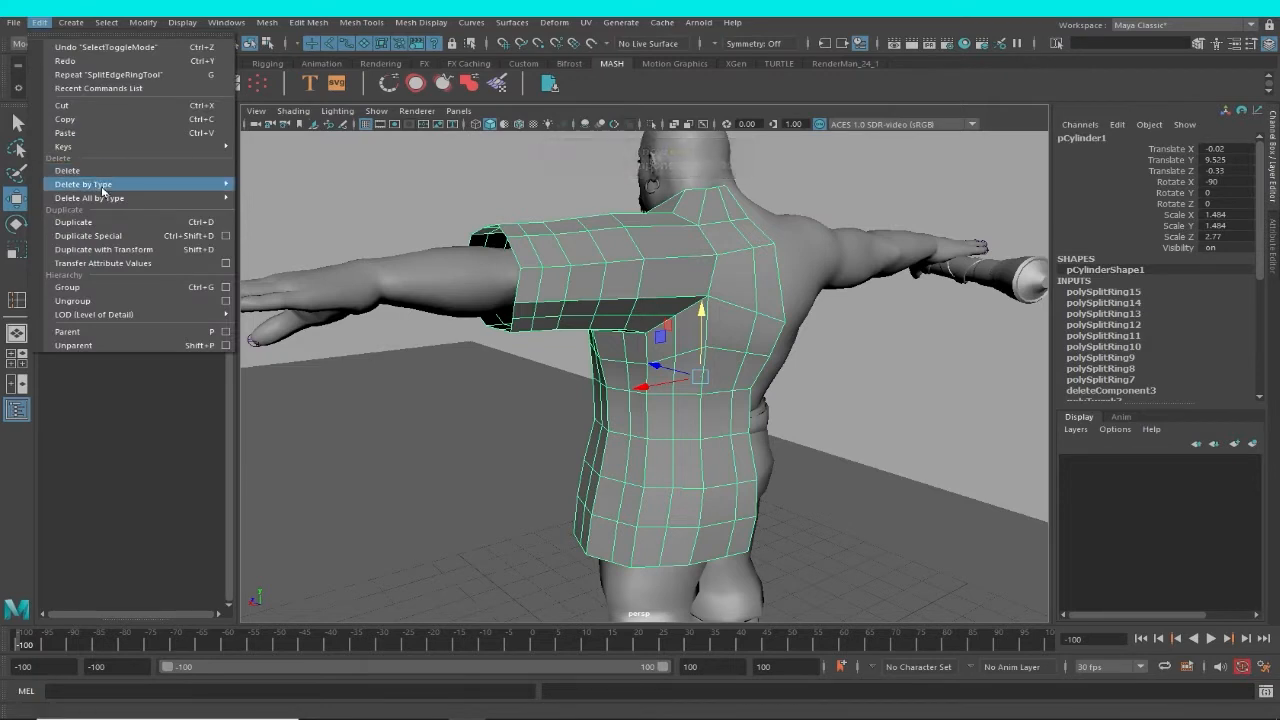
pyautogui.moveTo(100, 184)
pyautogui.click(272, 185)
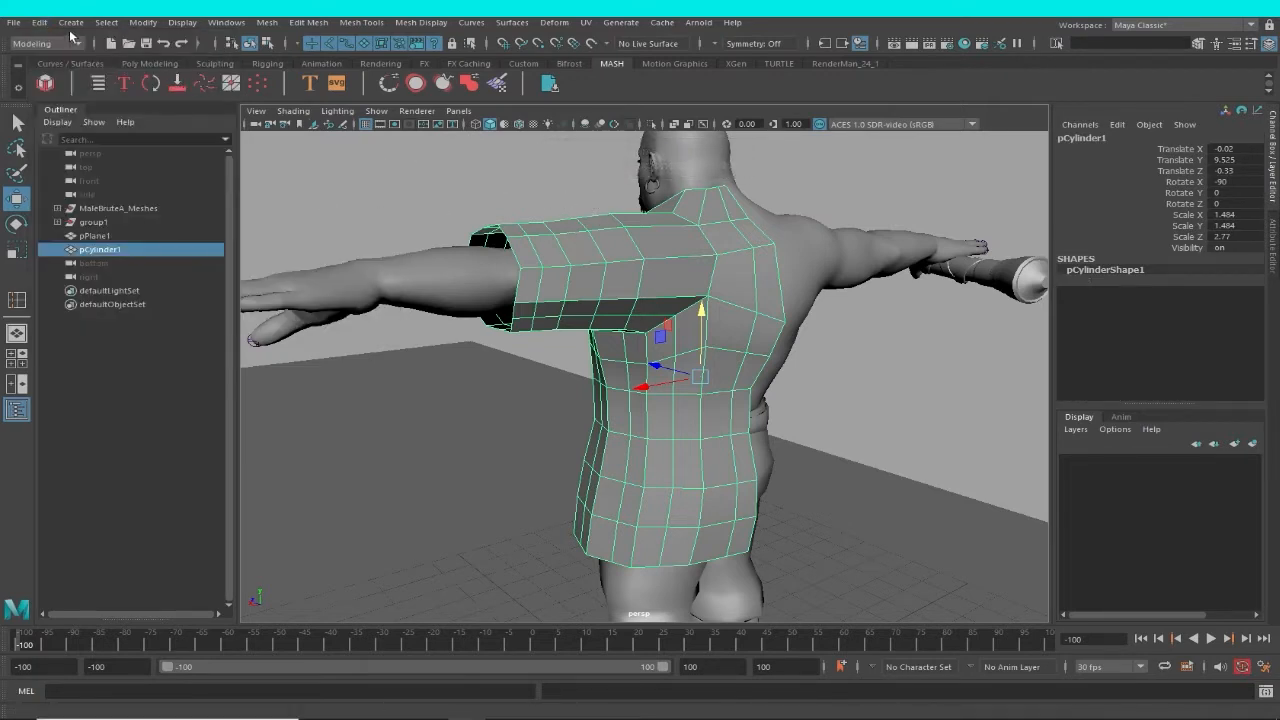
pyautogui.click(222, 26)
pyautogui.moveTo(146, 26)
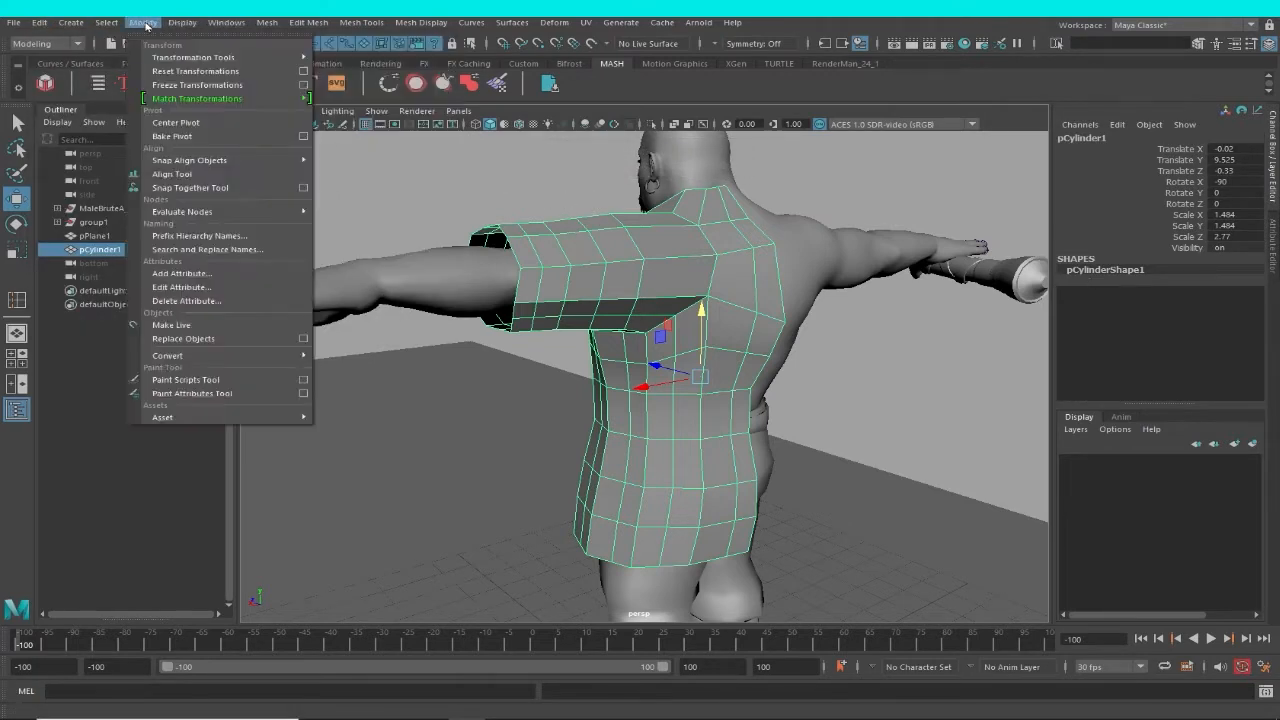
pyautogui.click(170, 89)
pyautogui.click(822, 326)
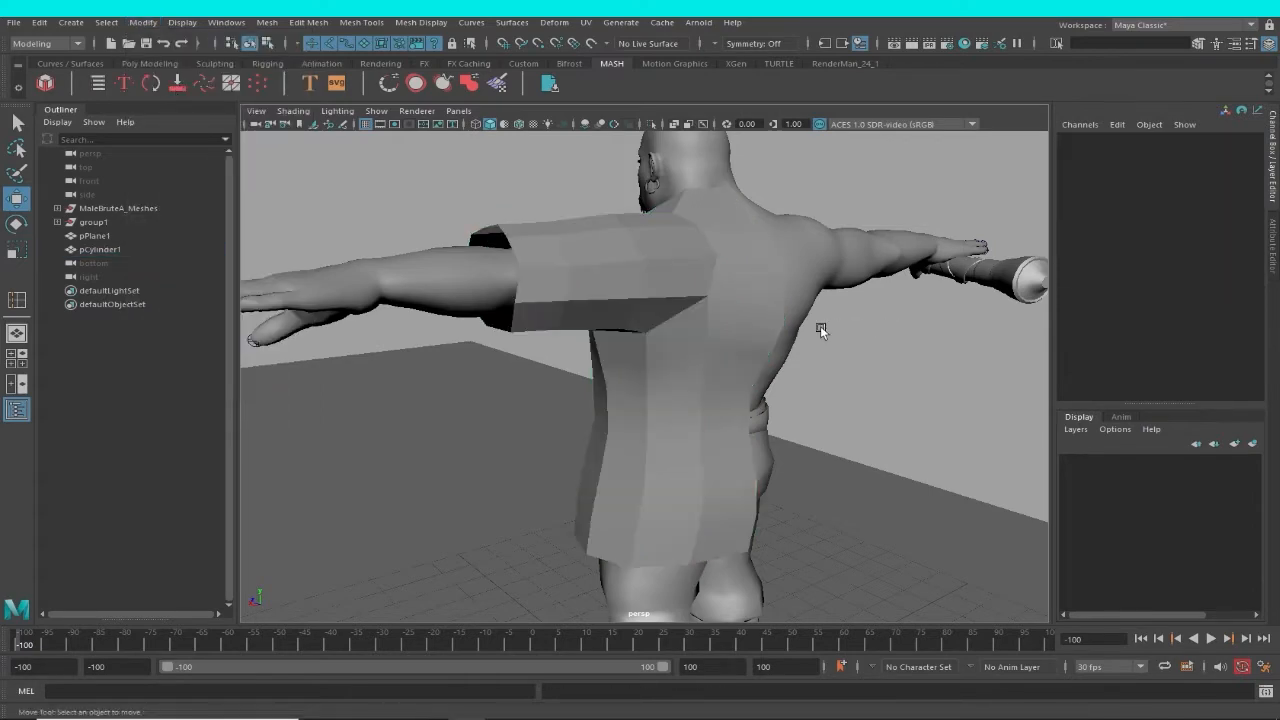
# Select the half garment and examine its edge layout and fit from the back, front and side.
pyautogui.click(741, 315)
pyautogui.keyDown('alt'); pyautogui.moveTo(741, 315); pyautogui.dragTo(884, 307); pyautogui.keyUp('alt')
pyautogui.click(884, 307)
pyautogui.keyDown('alt'); pyautogui.moveTo(752, 268); pyautogui.dragTo(883, 316); pyautogui.keyUp('alt')
pyautogui.click(726, 289)
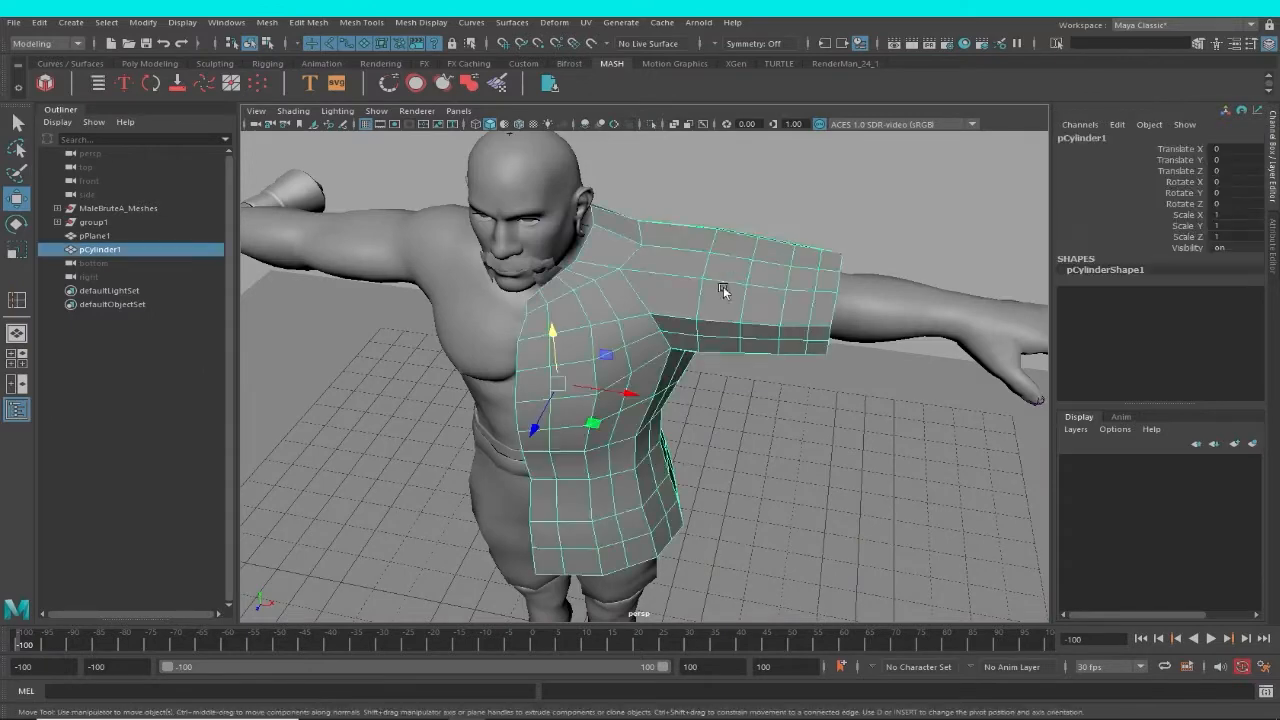
pyautogui.keyDown('alt'); pyautogui.moveTo(726, 289); pyautogui.dragTo(614, 260); pyautogui.keyUp('alt')
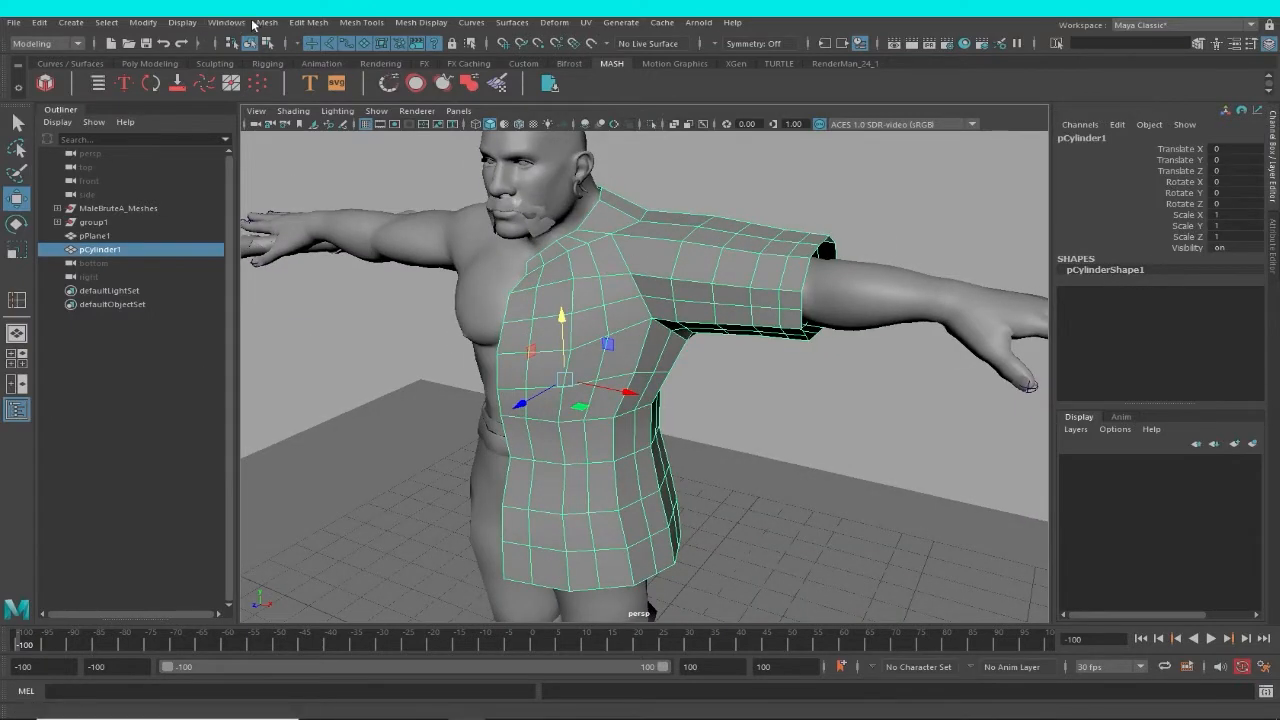
pyautogui.click(262, 22)
pyautogui.keyDown('alt'); pyautogui.moveTo(770, 214); pyautogui.dragTo(828, 202); pyautogui.keyUp('alt')
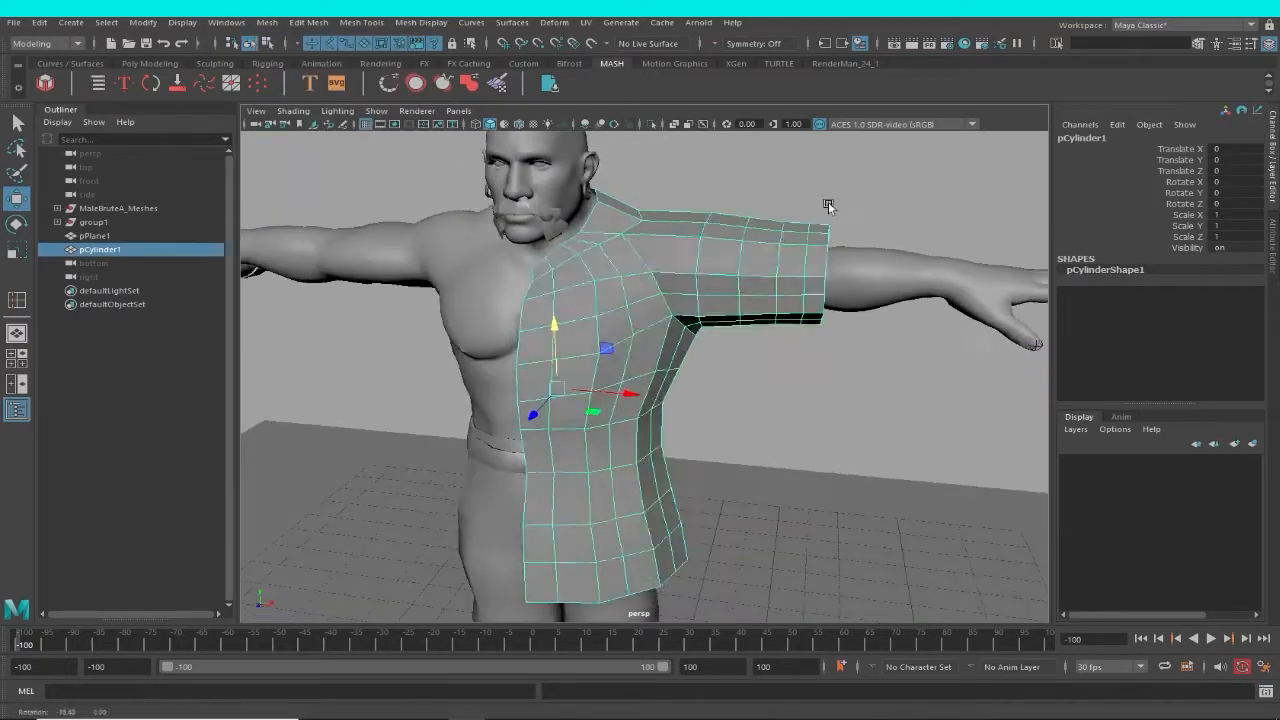
pyautogui.click(828, 202)
pyautogui.keyDown('alt'); pyautogui.moveTo(792, 289); pyautogui.dragTo(785, 276); pyautogui.keyUp('alt')
pyautogui.click(785, 276)
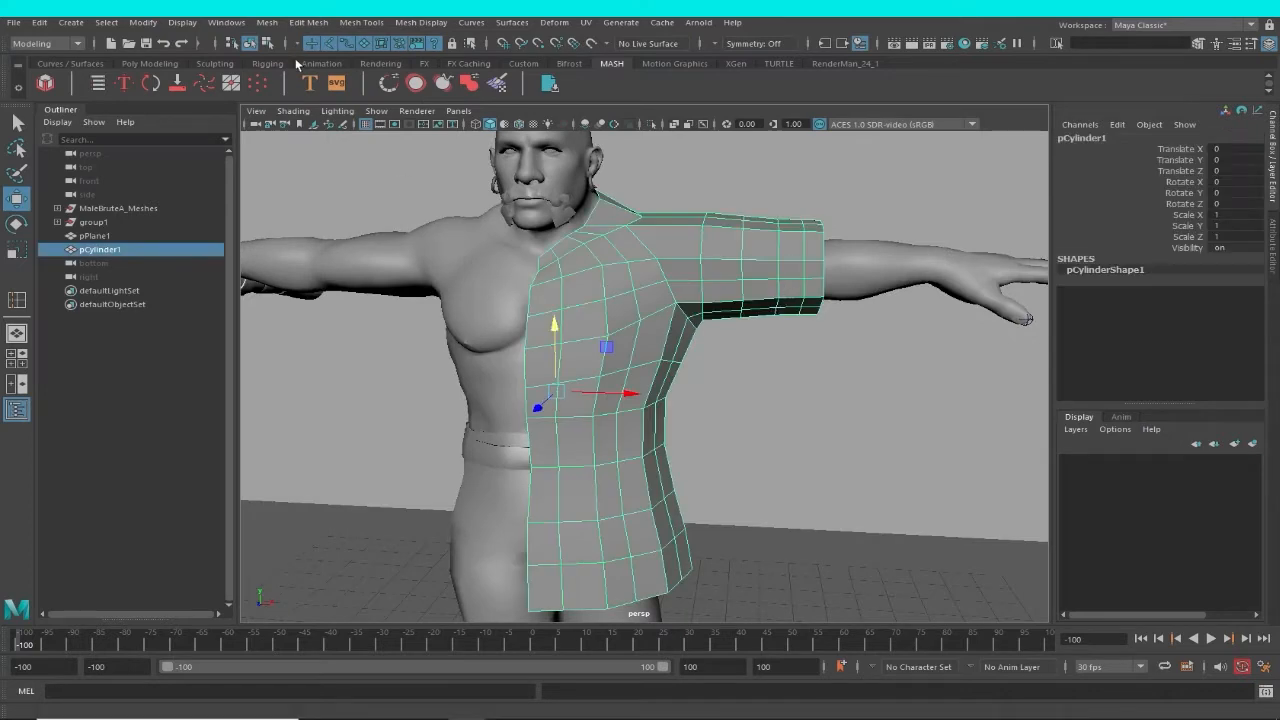
# Apply Soften Edge to the half garment and deselect it to check the smooth shading on the whole figure.
pyautogui.click(361, 22)
pyautogui.moveTo(411, 25)
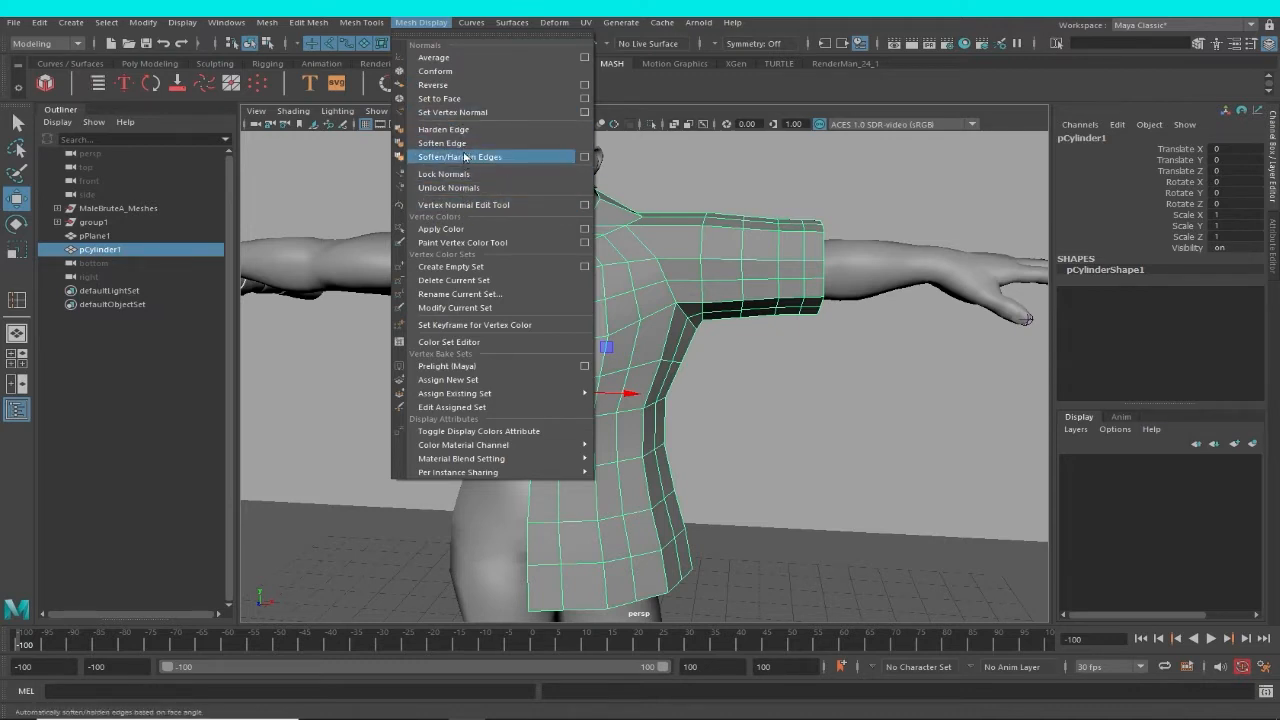
pyautogui.click(441, 143)
pyautogui.click(897, 338)
pyautogui.scroll(-3, 653, 329)
pyautogui.click(653, 329)
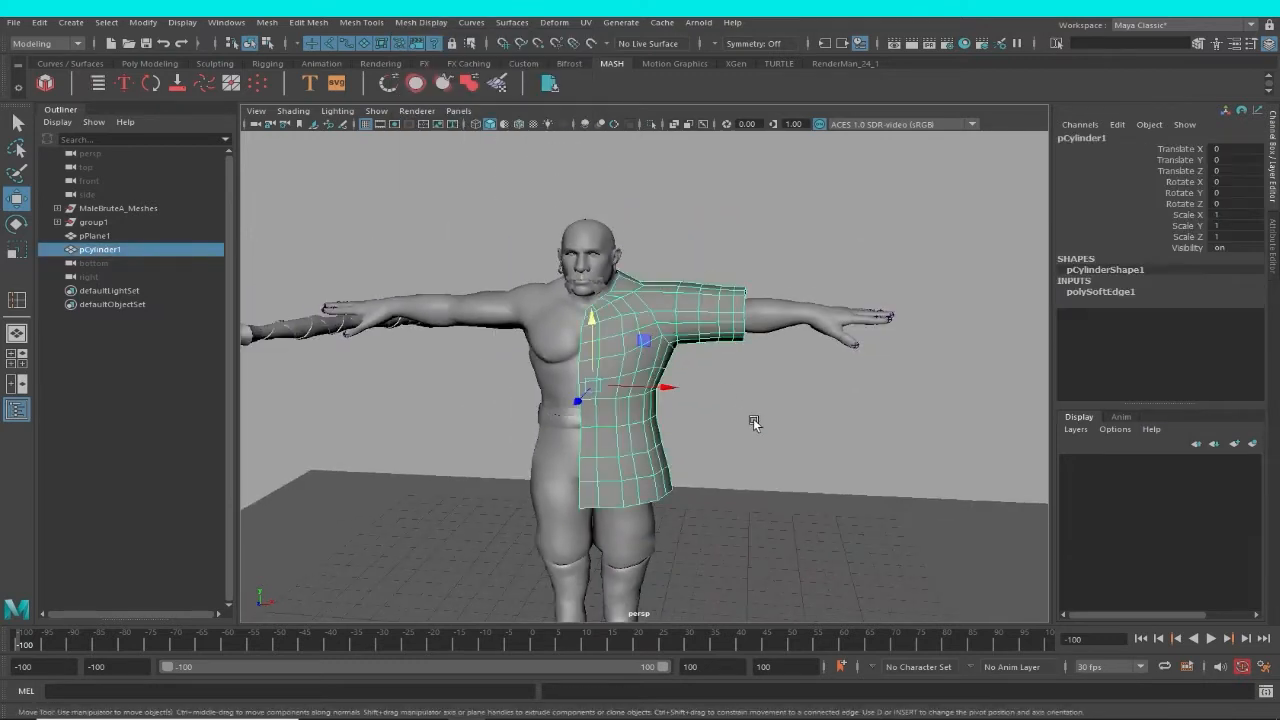
pyautogui.click(755, 420)
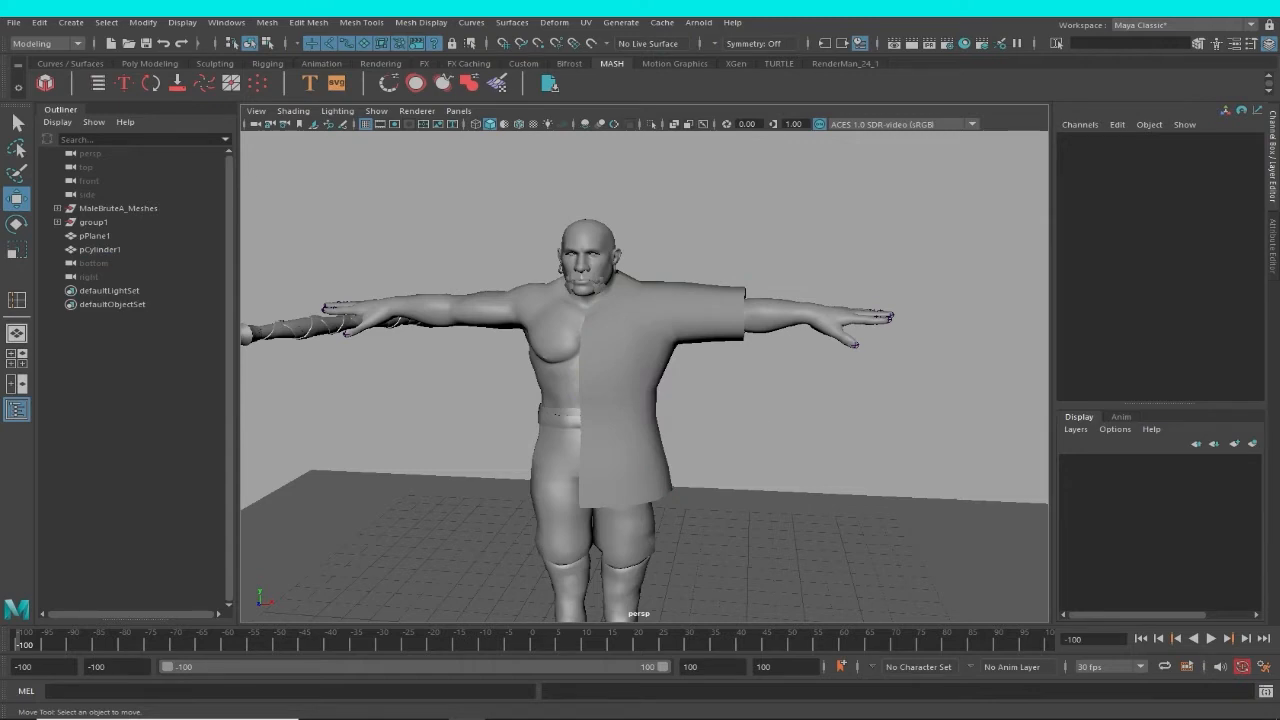
# Select the half garment, switch to the front view, and duplicate the garment.
pyautogui.keyDown('alt'); pyautogui.moveTo(902, 489); pyautogui.dragTo(940, 487); pyautogui.keyUp('alt')
pyautogui.click(664, 353)
pyautogui.press('space')
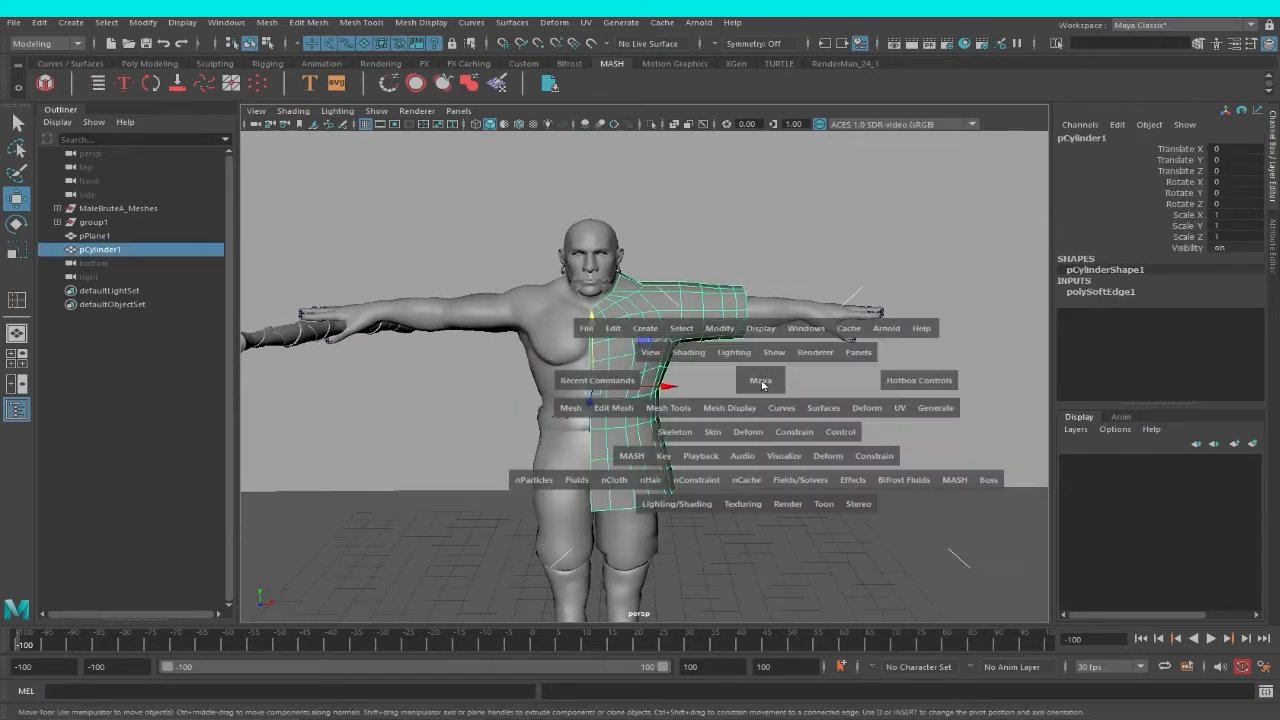
pyautogui.moveTo(763, 381); pyautogui.dragTo(768, 408)
pyautogui.scroll(5, 769, 410)
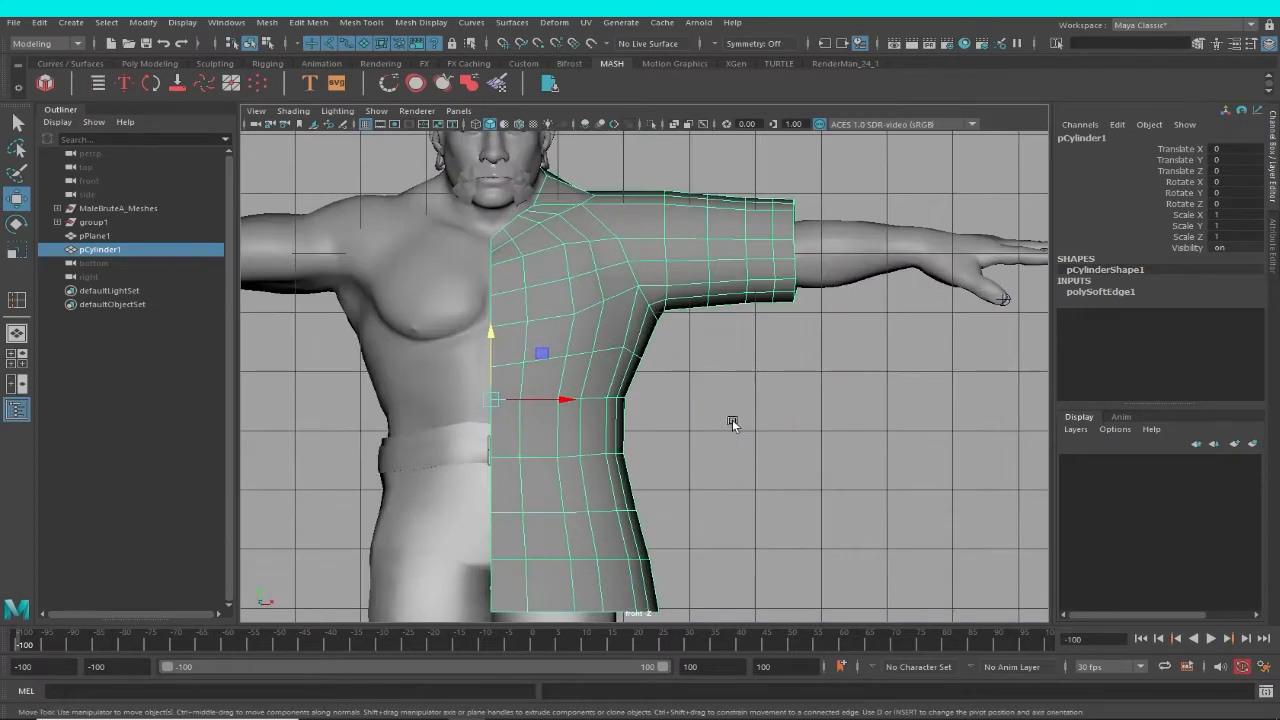
pyautogui.hotkey('ctrl', 'd')
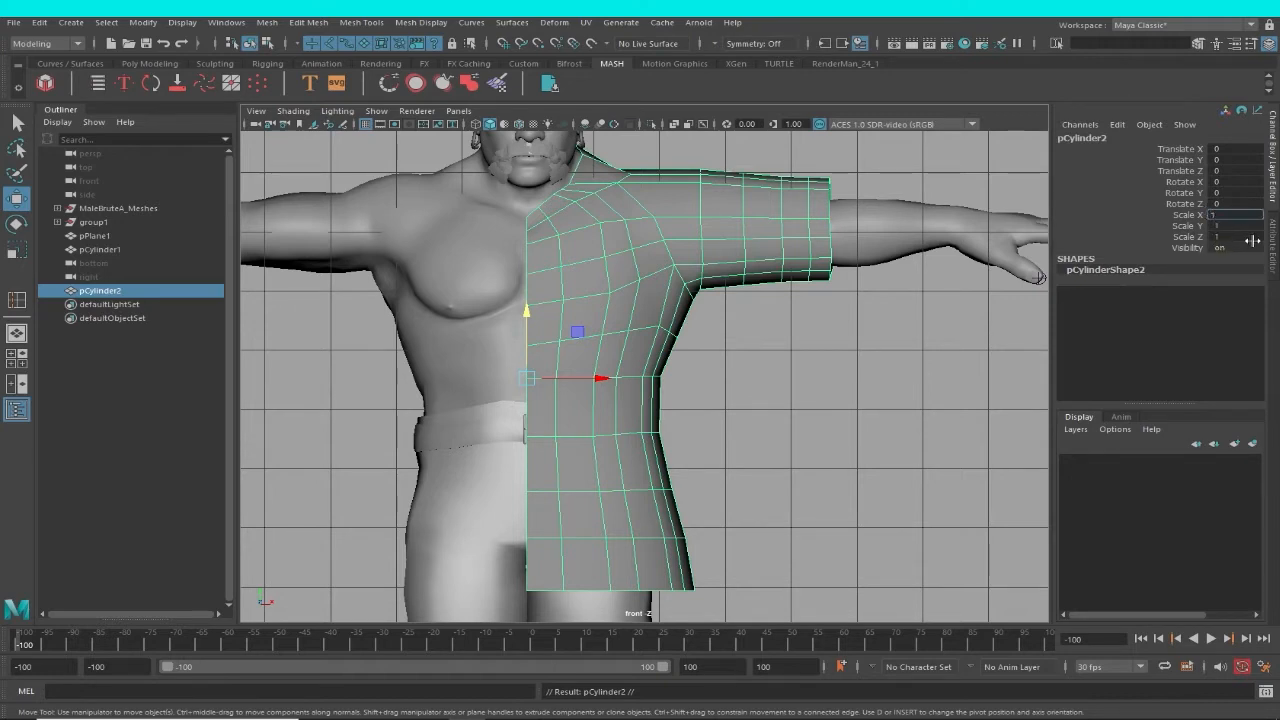
# Mirror the duplicated garment half onto the other side of the body with a Scale X of -1.
pyautogui.press('Return')
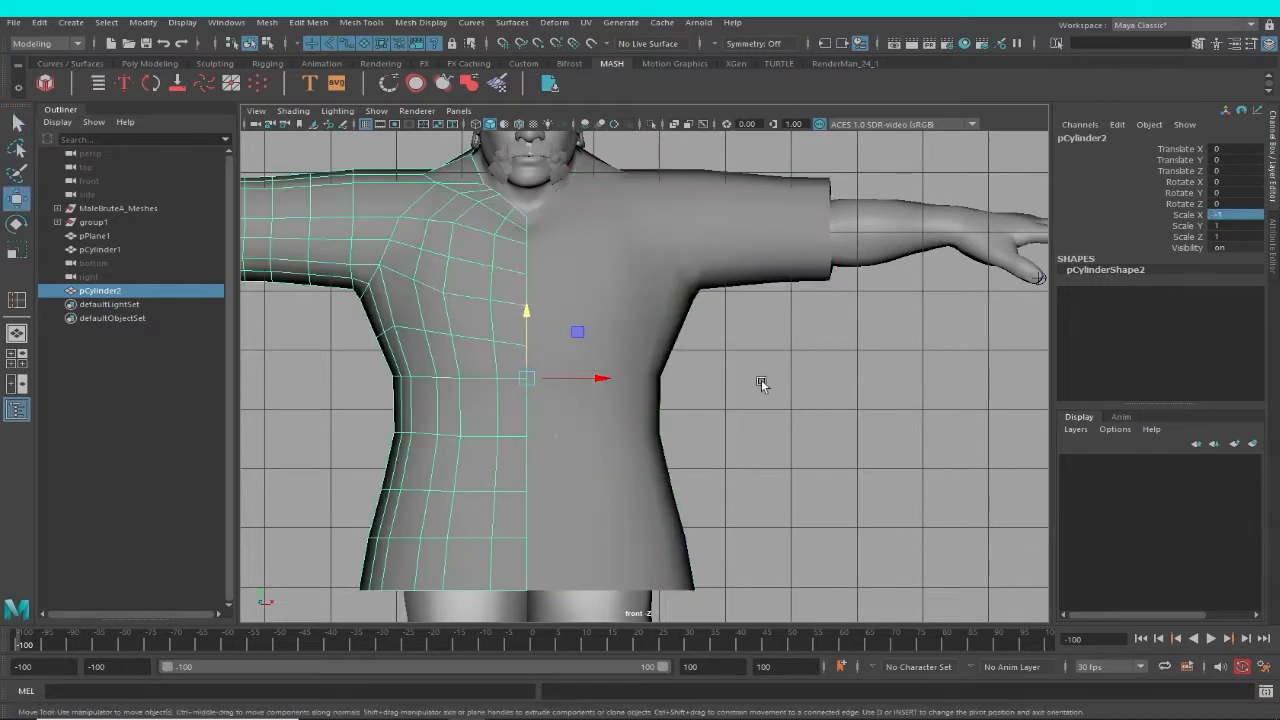
pyautogui.keyDown('alt'); pyautogui.moveTo(678, 408); pyautogui.dragTo(680, 370, button='right'); pyautogui.keyUp('alt')
pyautogui.keyDown('shift'); pyautogui.click(668, 342); pyautogui.keyUp('shift')
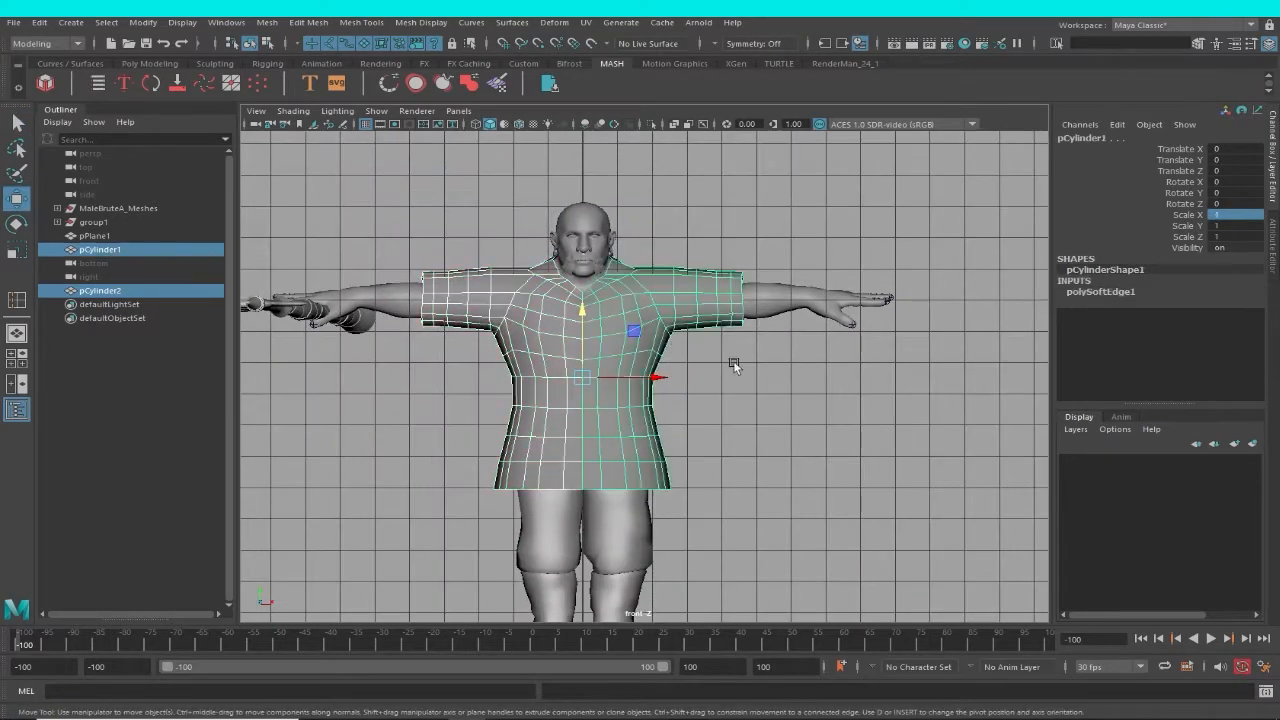
# Select both garment halves in the perspective view and combine them into one mesh.
pyautogui.press('space')
pyautogui.moveTo(787, 376); pyautogui.dragTo(692, 402)
pyautogui.keyDown('alt'); pyautogui.moveTo(692, 402); pyautogui.dragTo(735, 394, button='right'); pyautogui.keyUp('alt')
pyautogui.click(735, 394)
pyautogui.click(617, 390)
pyautogui.keyDown('shift'); pyautogui.click(514, 378); pyautogui.keyUp('shift')
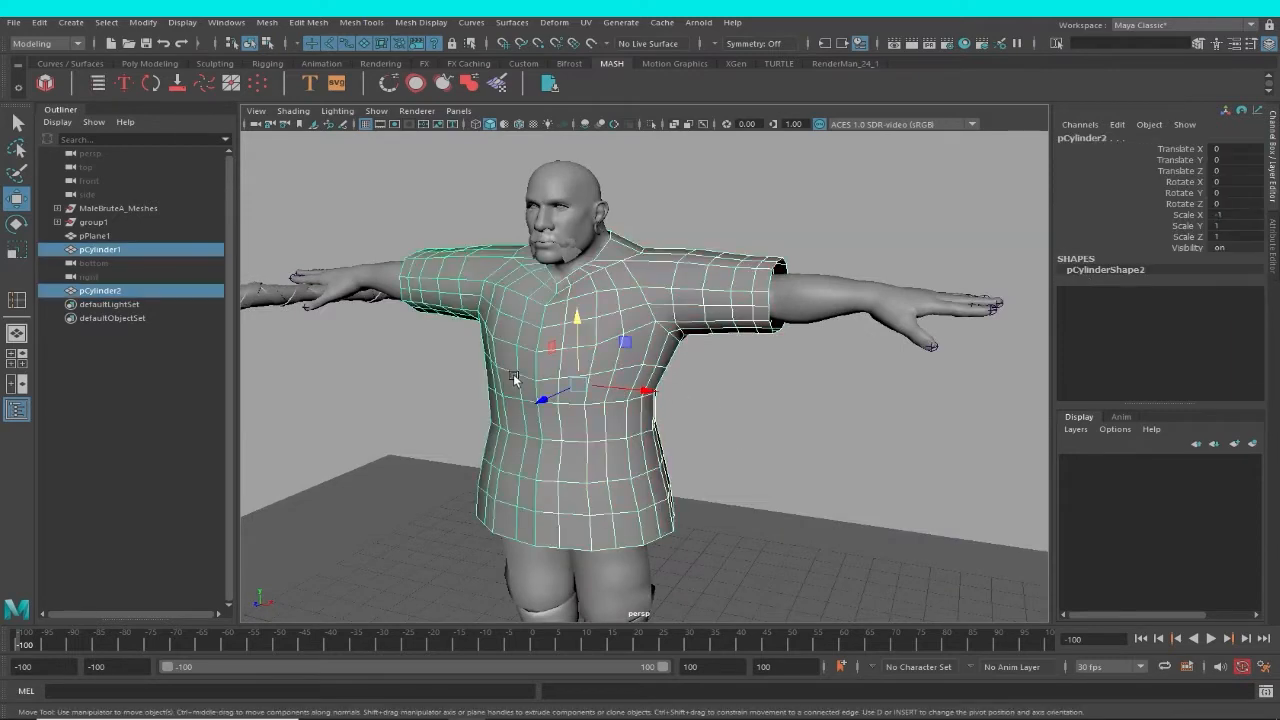
pyautogui.click(308, 22)
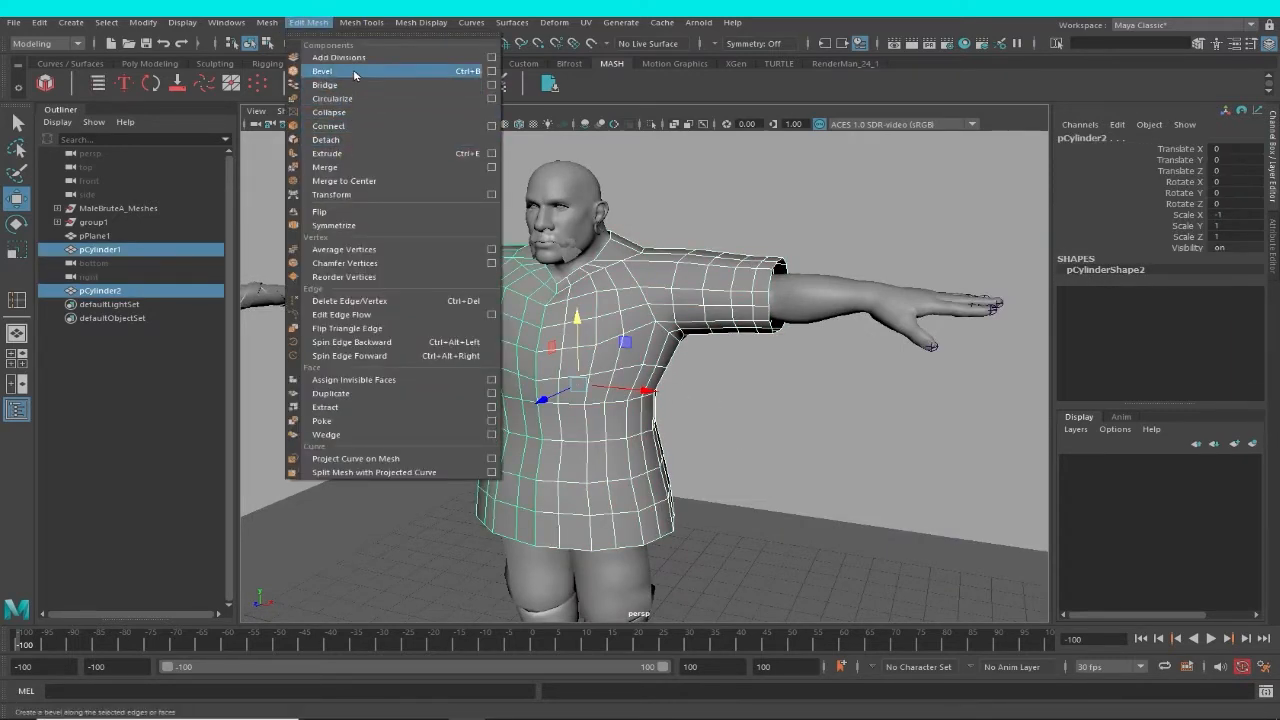
pyautogui.click(267, 22)
pyautogui.click(267, 22)
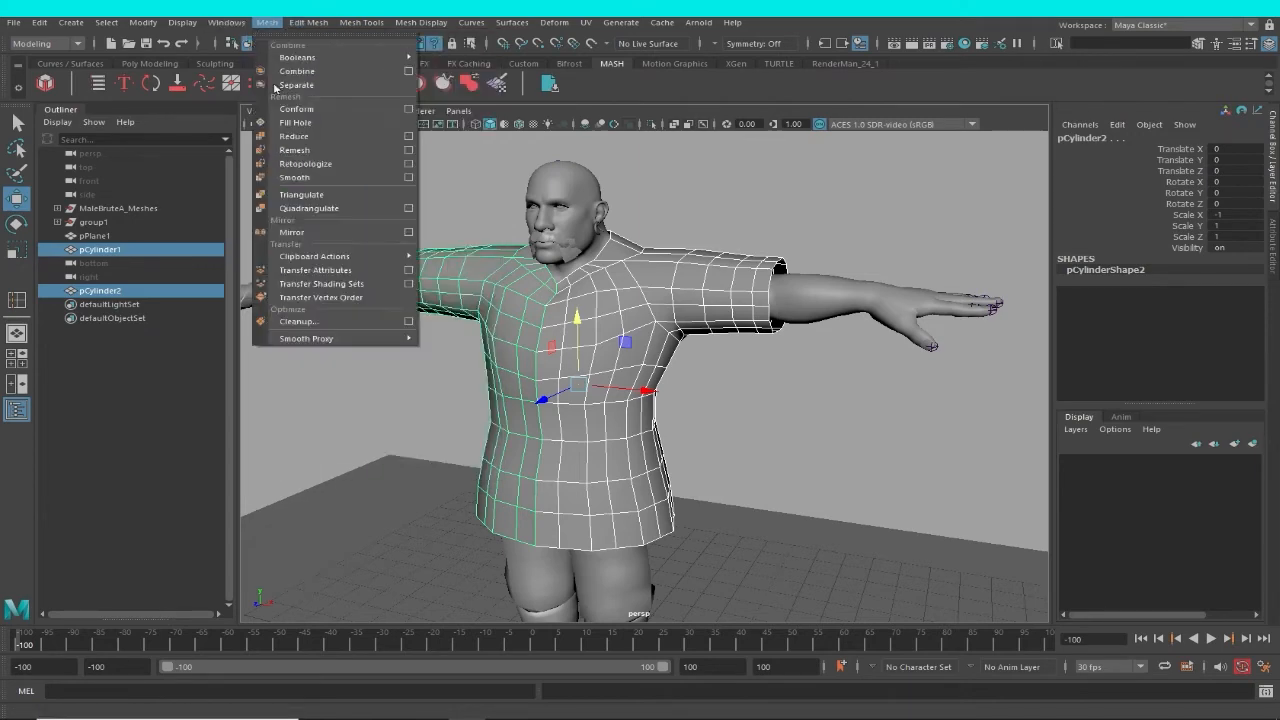
pyautogui.click(288, 73)
pyautogui.click(919, 431)
pyautogui.keyDown('alt'); pyautogui.moveTo(725, 388); pyautogui.dragTo(795, 395); pyautogui.keyUp('alt')
pyautogui.click(650, 398)
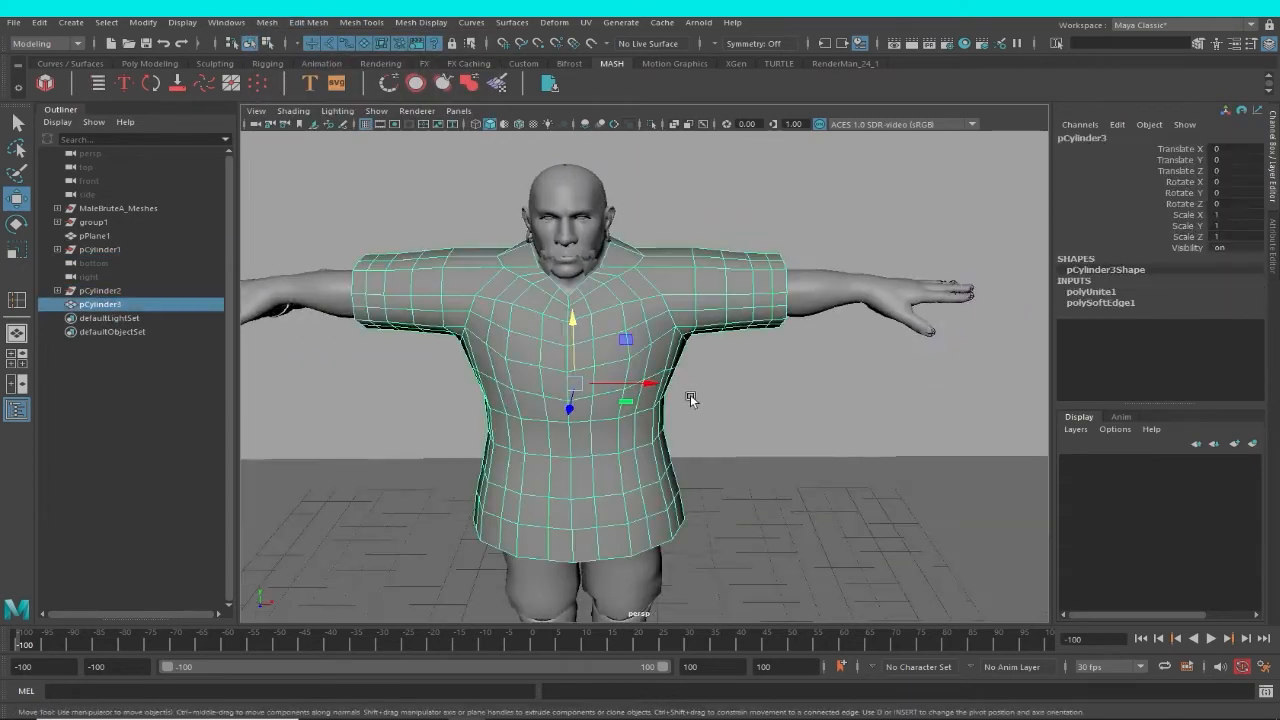
# Select the combined garment's vertices around the centre seam on the front and back and merge them.
pyautogui.keyDown('alt'); pyautogui.moveTo(691, 400); pyautogui.dragTo(345, 393); pyautogui.keyUp('alt')
pyautogui.keyDown('alt'); pyautogui.moveTo(810, 390); pyautogui.dragTo(605, 366); pyautogui.keyUp('alt')
pyautogui.keyDown('alt'); pyautogui.moveTo(862, 387); pyautogui.dragTo(909, 412); pyautogui.keyUp('alt')
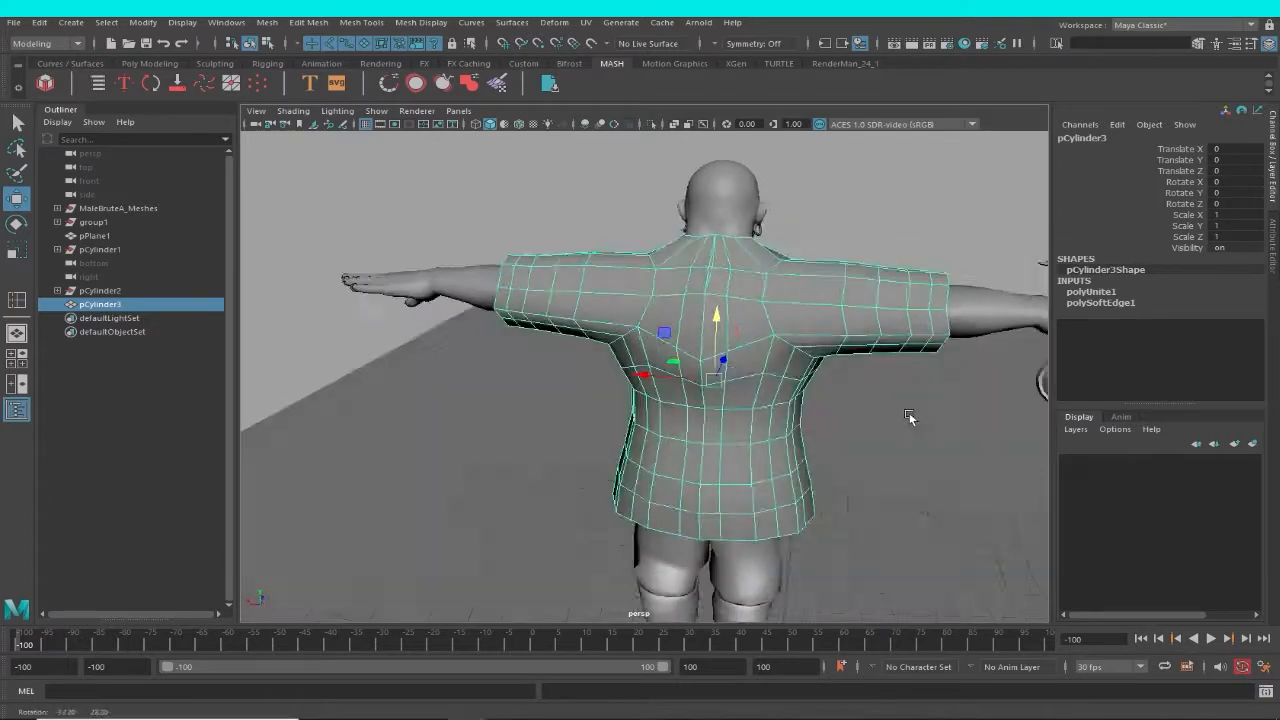
pyautogui.keyDown('alt'); pyautogui.moveTo(735, 350); pyautogui.dragTo(673, 289, button='right'); pyautogui.keyUp('alt')
pyautogui.rightClick(748, 291)
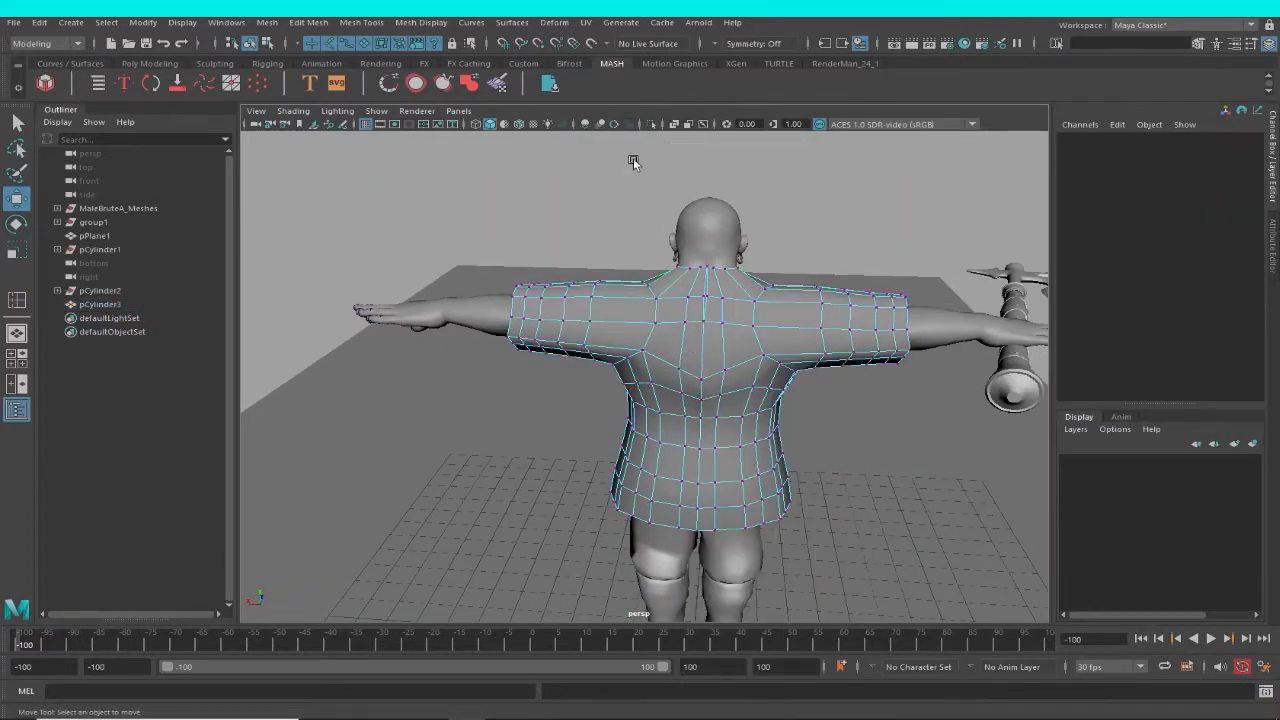
pyautogui.press('F8')
pyautogui.keyDown('alt'); pyautogui.moveTo(620, 360); pyautogui.dragTo(668, 326); pyautogui.keyUp('alt')
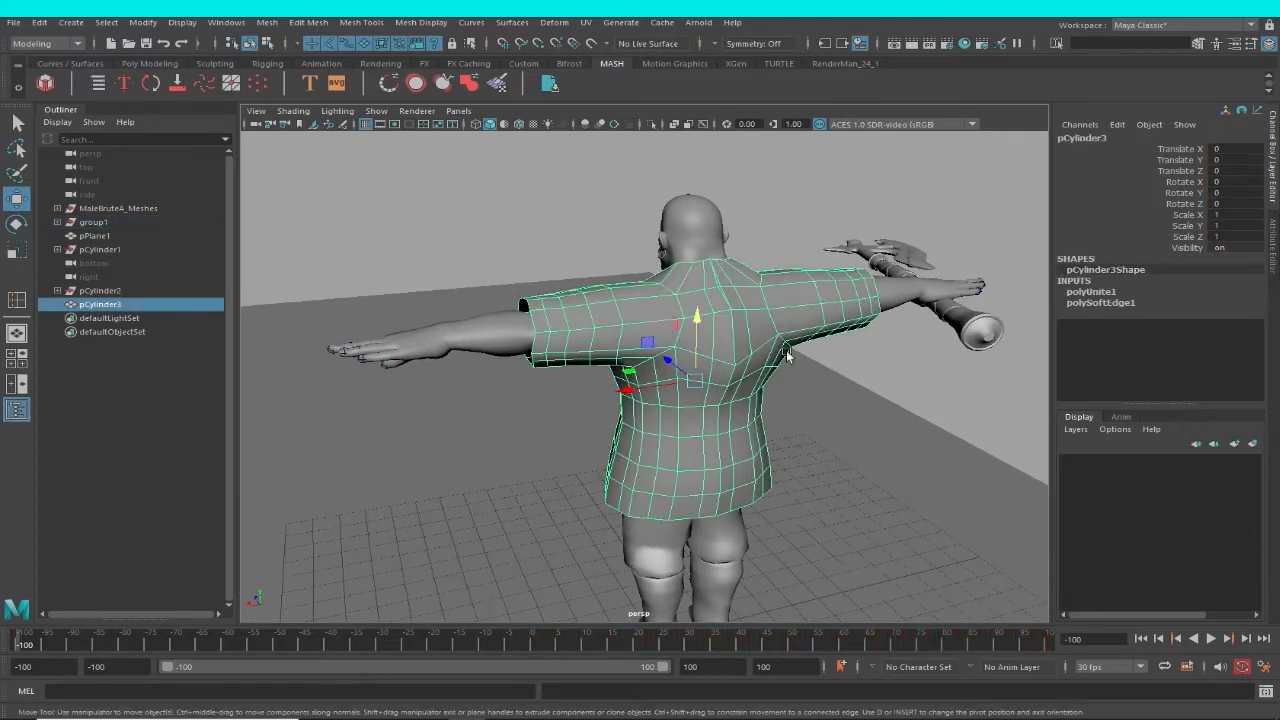
pyautogui.press('F8')
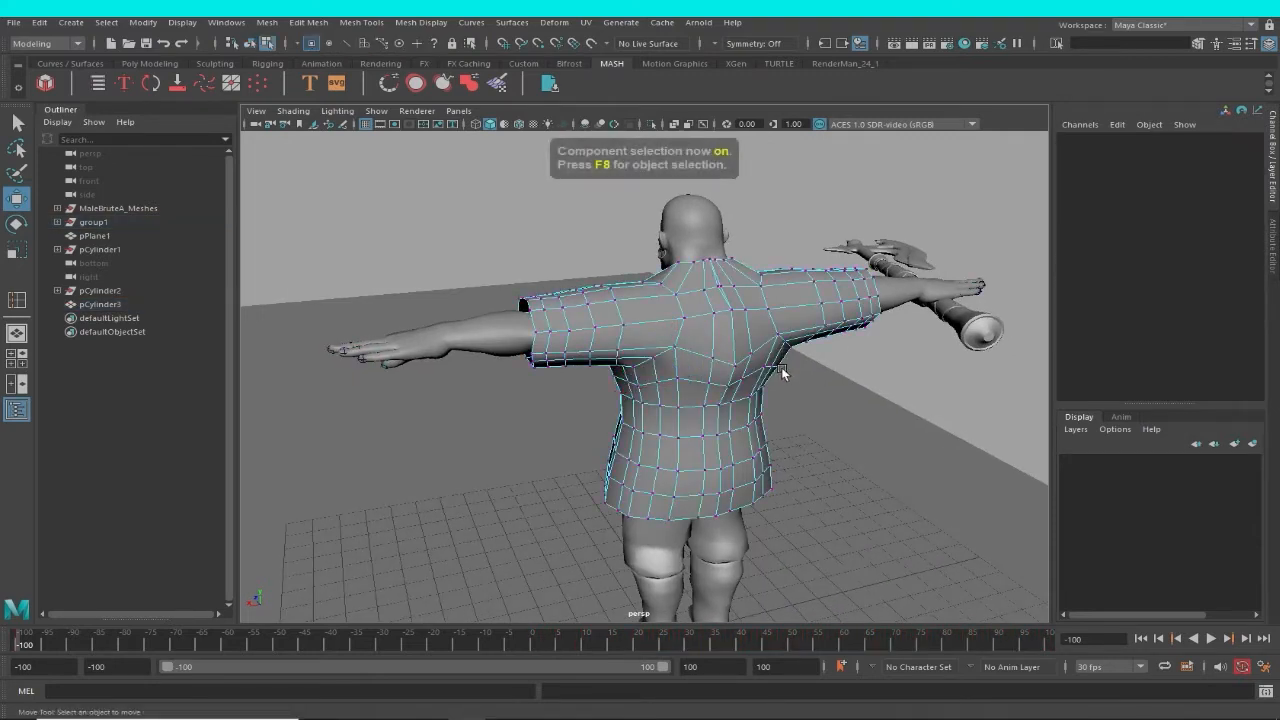
pyautogui.keyDown('alt'); pyautogui.moveTo(781, 367); pyautogui.dragTo(757, 350); pyautogui.keyUp('alt')
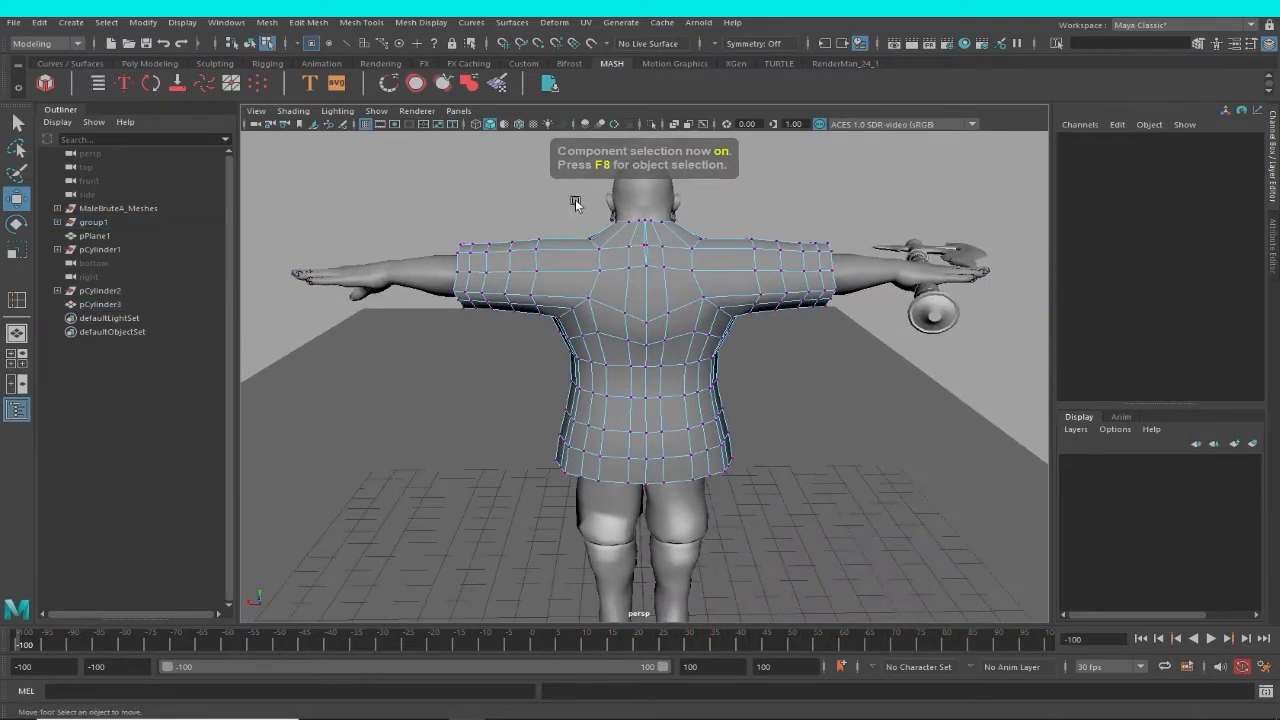
pyautogui.moveTo(575, 200); pyautogui.dragTo(856, 404)
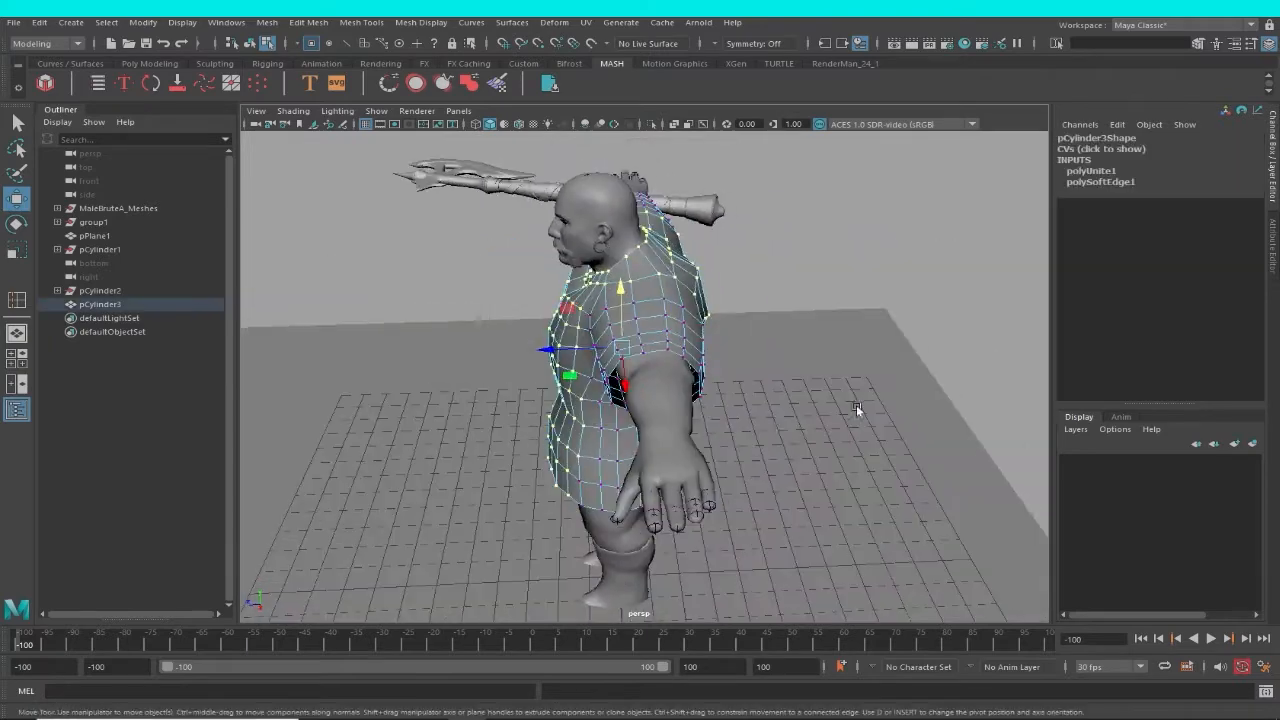
pyautogui.click(309, 22)
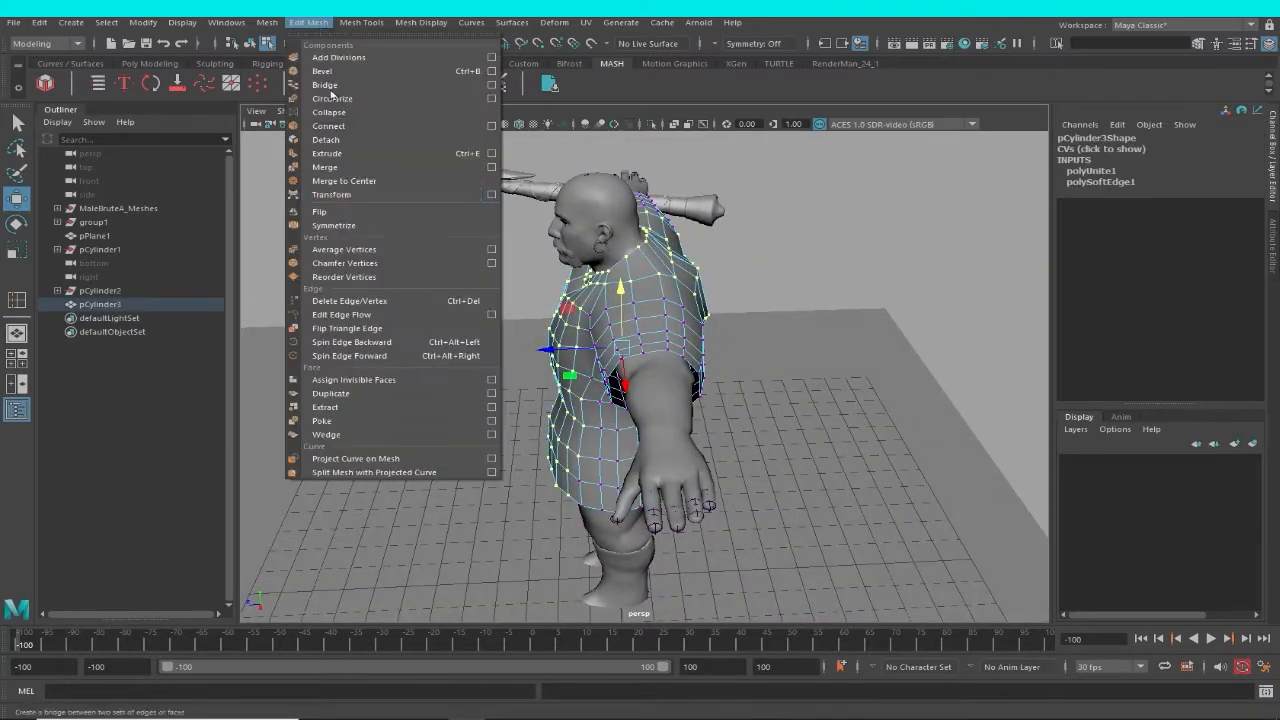
pyautogui.click(346, 172)
# Scale the two separate upper-back seam vertices closer together along X and merge them into one.
pyautogui.keyDown('alt'); pyautogui.moveTo(560, 400); pyautogui.dragTo(680, 420); pyautogui.keyUp('alt')
pyautogui.scroll(5, 650, 467)
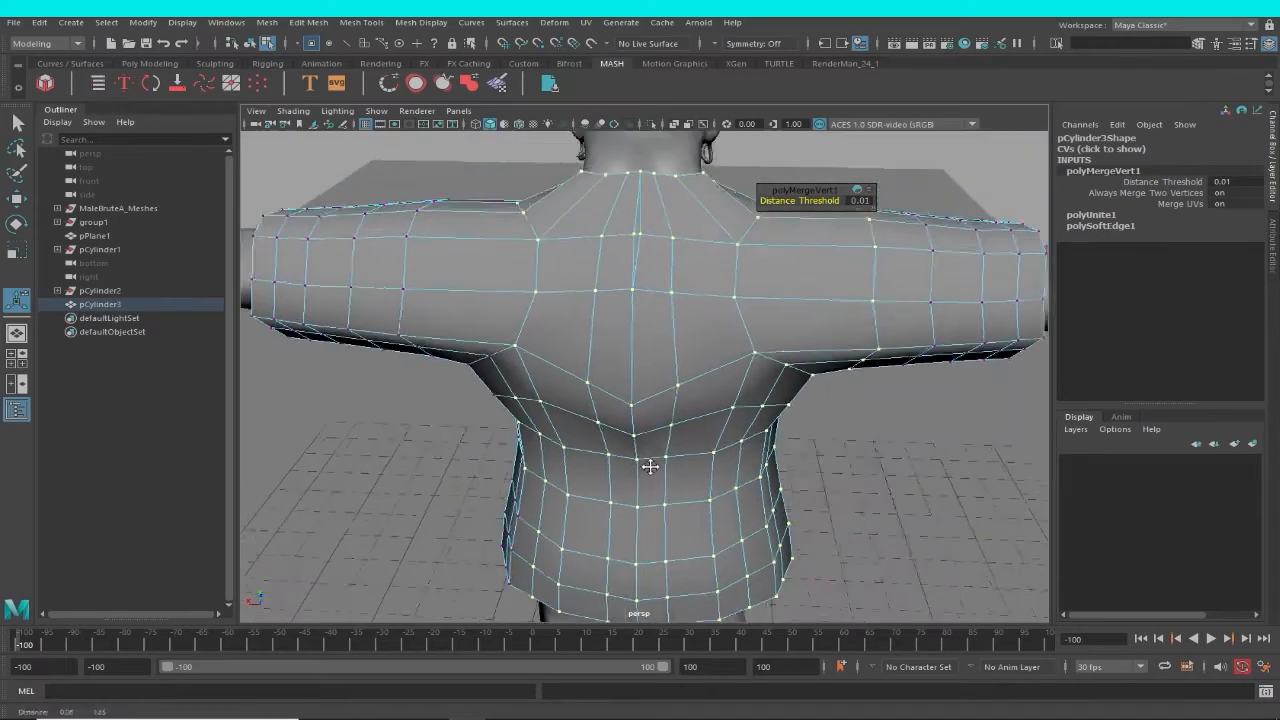
pyautogui.scroll(5, 666, 297)
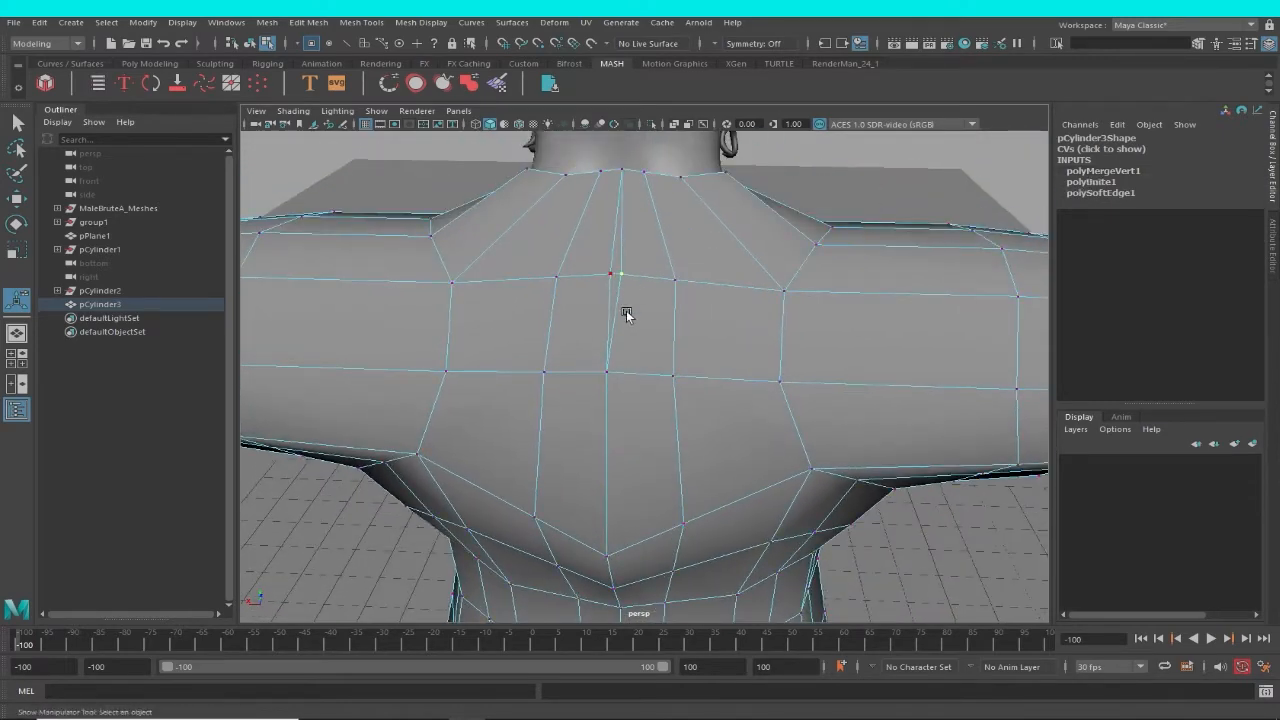
pyautogui.scroll(3, 620, 305)
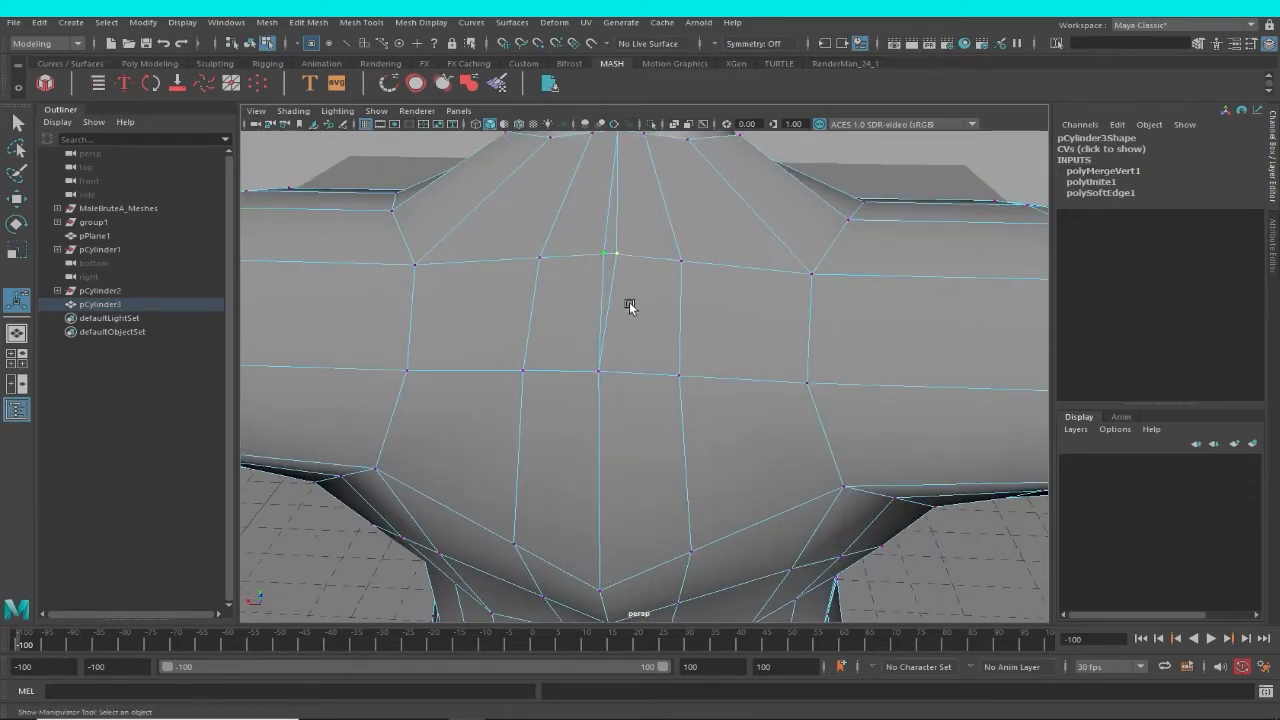
pyautogui.press('r')
pyautogui.moveTo(541, 252); pyautogui.dragTo(582, 259)
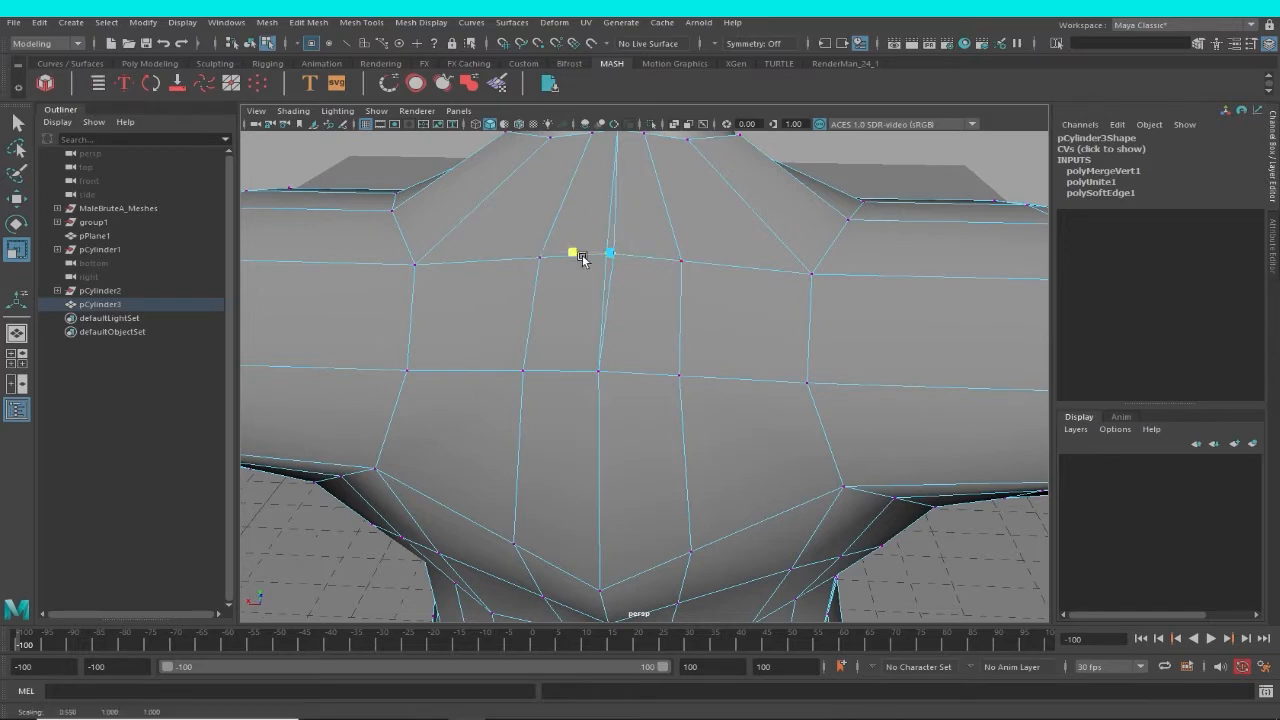
pyautogui.scroll(-5, 660, 275)
pyautogui.press('space')
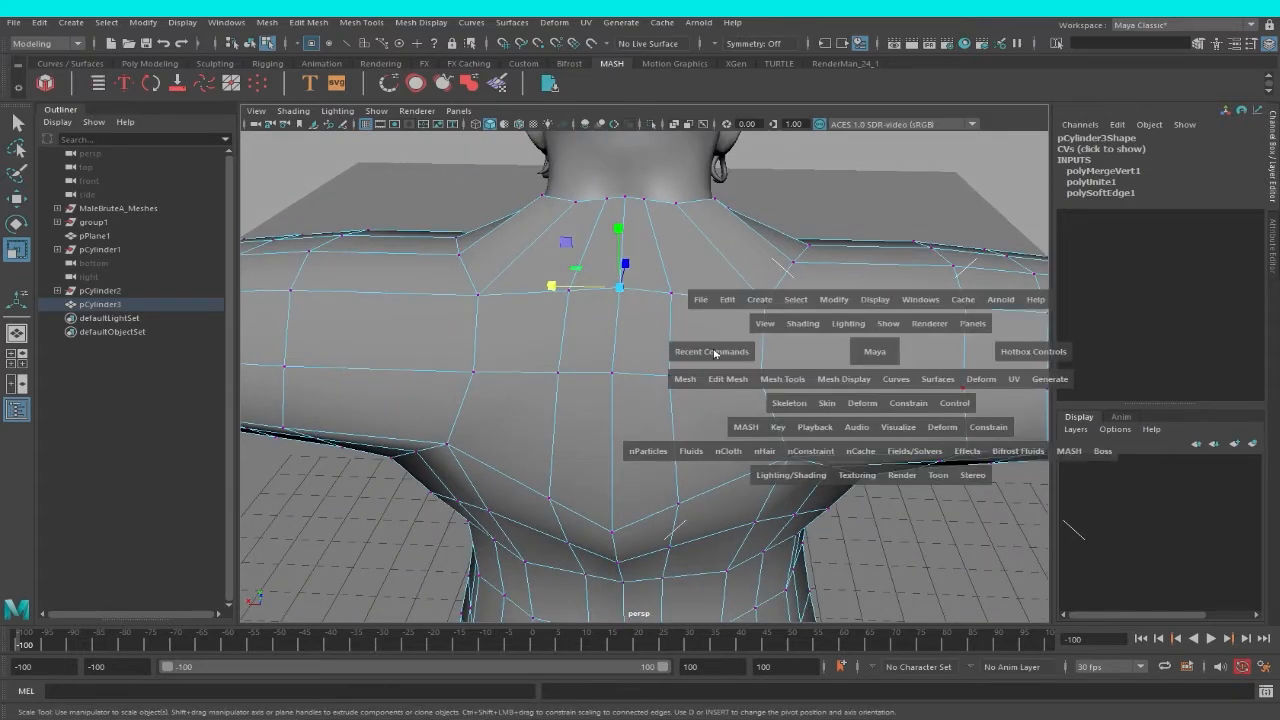
pyautogui.moveTo(715, 352); pyautogui.dragTo(716, 392)
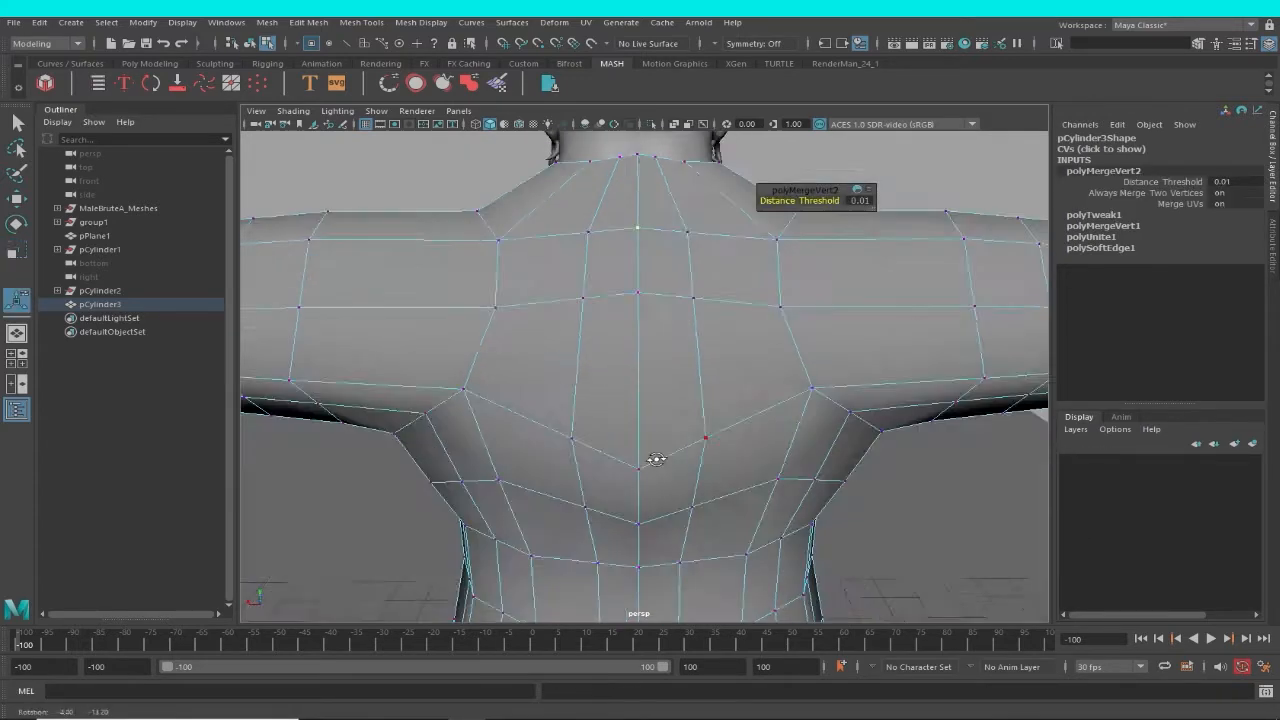
# Raise the mid-back centre vertex and its two neighbours until they form a level edge row.
pyautogui.keyDown('alt'); pyautogui.moveTo(656, 460); pyautogui.dragTo(639, 474); pyautogui.keyUp('alt')
pyautogui.click(655, 406)
pyautogui.press('w')
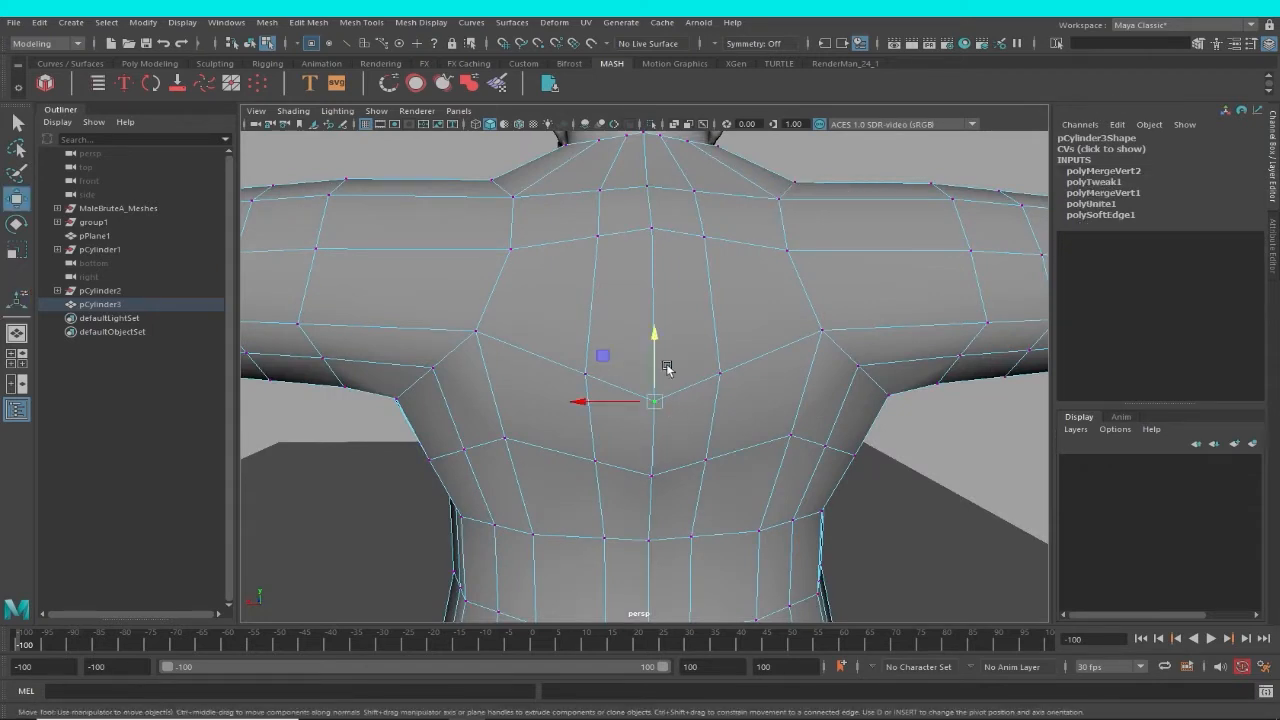
pyautogui.moveTo(658, 337); pyautogui.dragTo(667, 288)
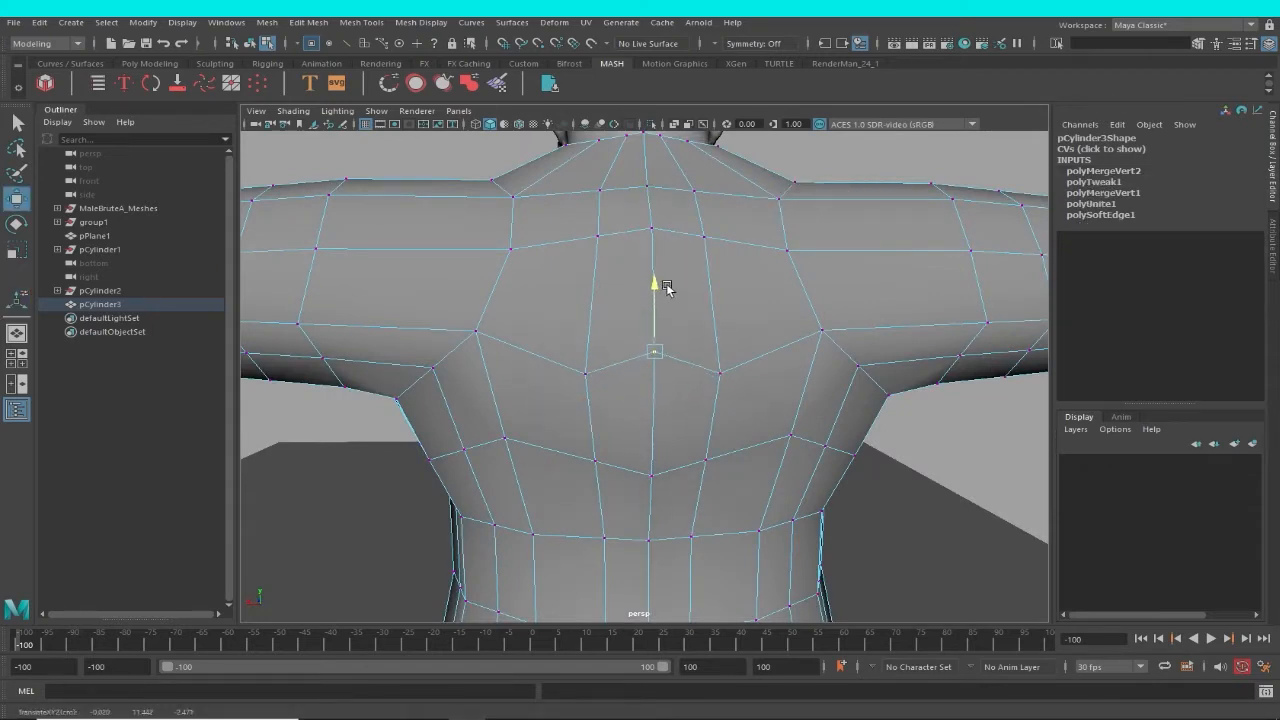
pyautogui.click(721, 372)
pyautogui.moveTo(667, 348); pyautogui.dragTo(658, 290)
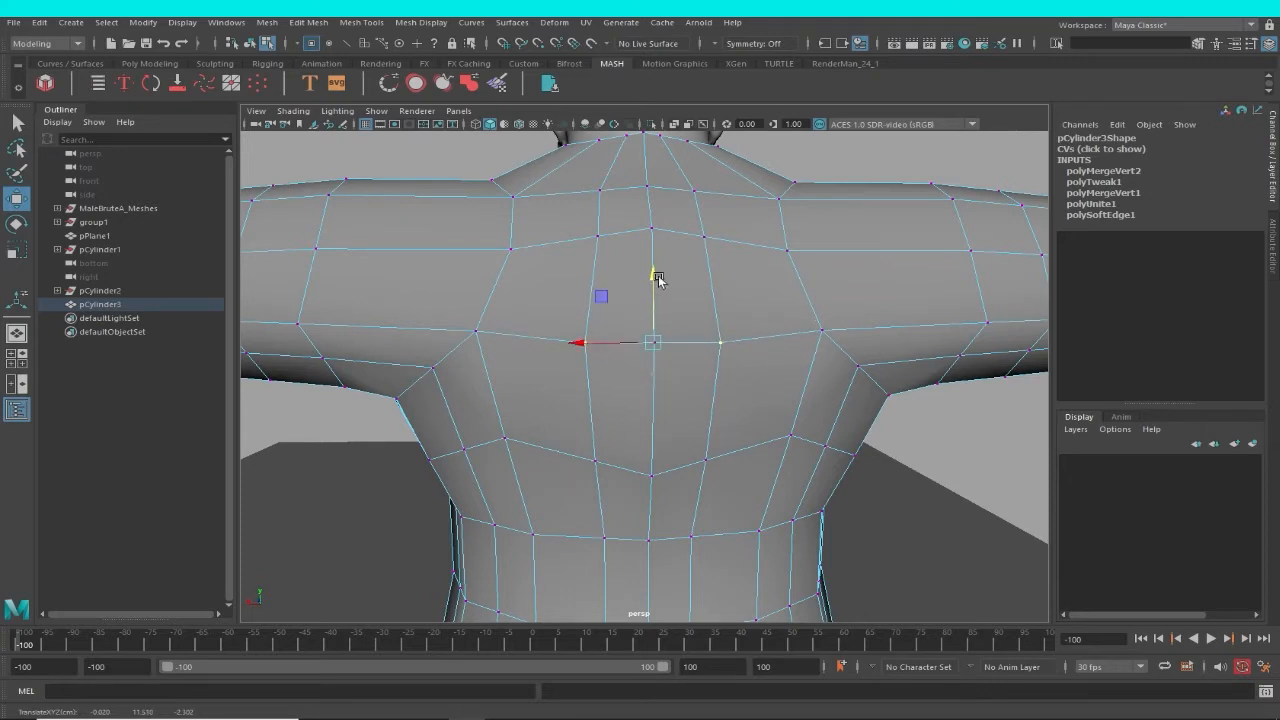
# Lower the centre vertex of the upper-back edge row and its two neighbours.
pyautogui.moveTo(655, 196); pyautogui.dragTo(660, 219)
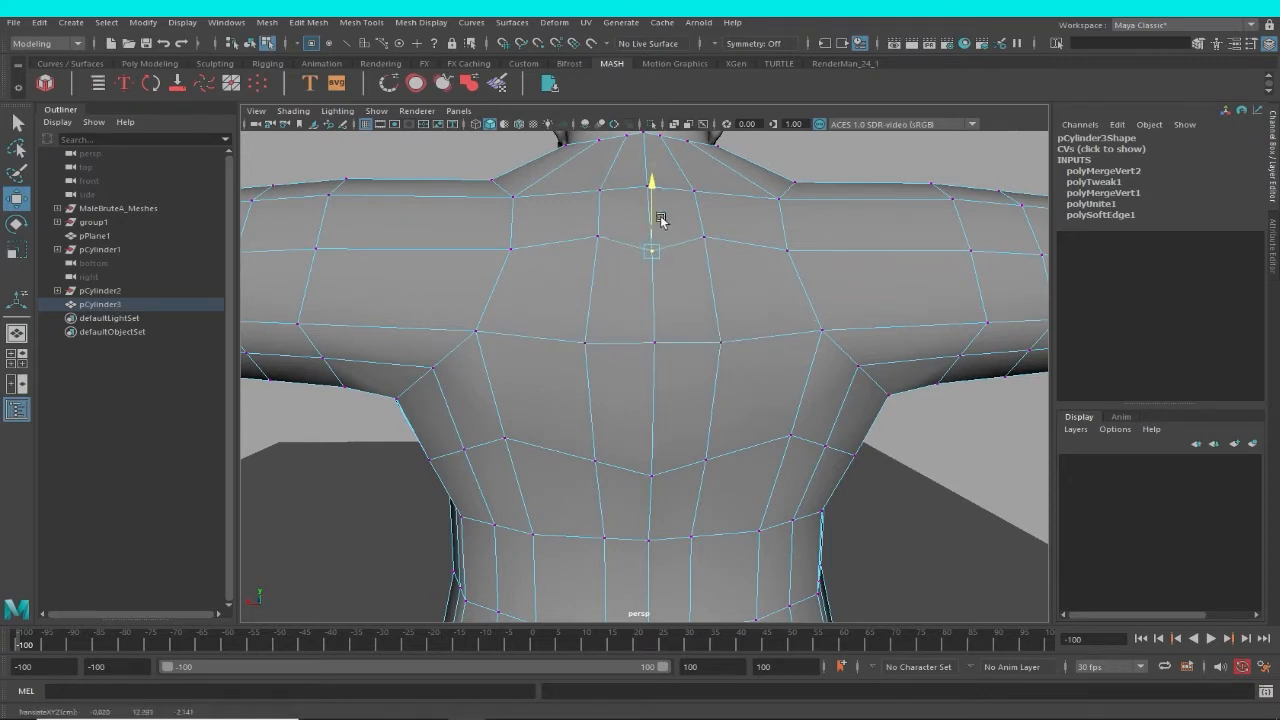
pyautogui.click(707, 241)
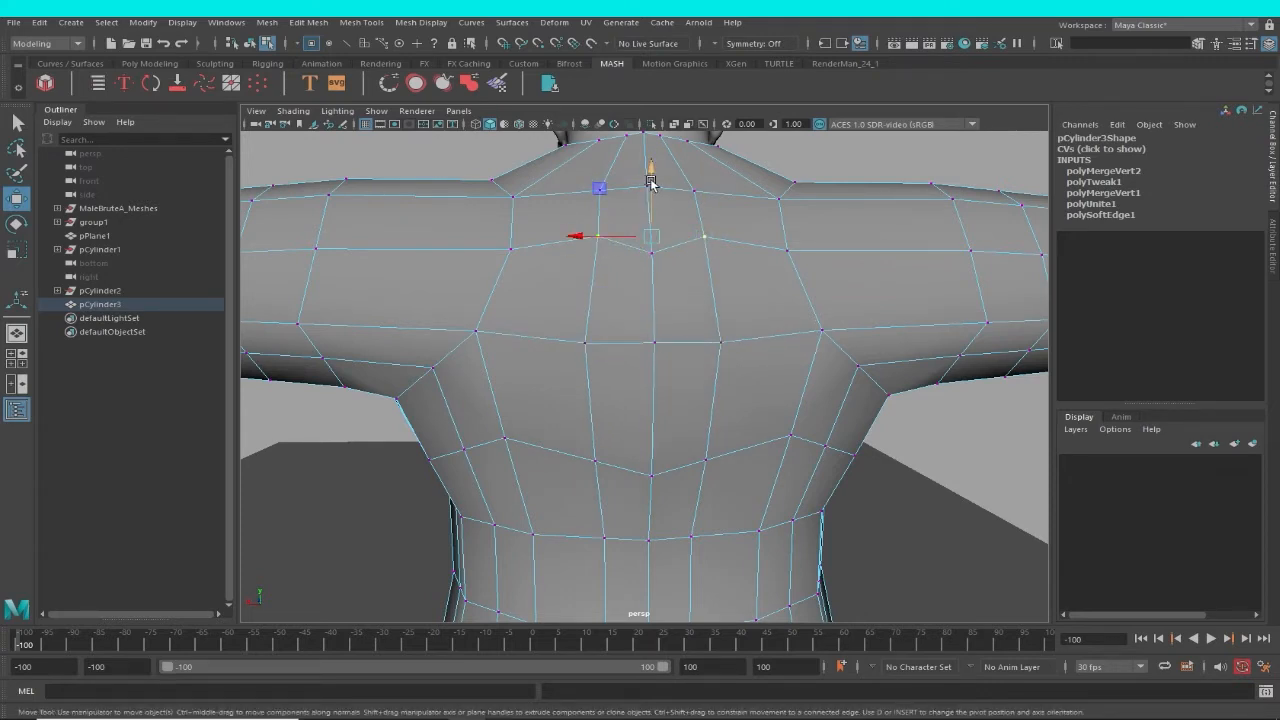
pyautogui.moveTo(650, 182); pyautogui.dragTo(652, 219)
# Raise the vertices around the centre of the lower-back edge row to reduce its downward point.
pyautogui.click(650, 477)
pyautogui.moveTo(652, 432); pyautogui.dragTo(652, 384)
pyautogui.click(705, 482)
pyautogui.scroll(-4, 749, 420)
pyautogui.keyDown('alt'); pyautogui.moveTo(749, 420); pyautogui.dragTo(809, 449); pyautogui.keyUp('alt')
pyautogui.click(873, 427)
pyautogui.scroll(5, 785, 545)
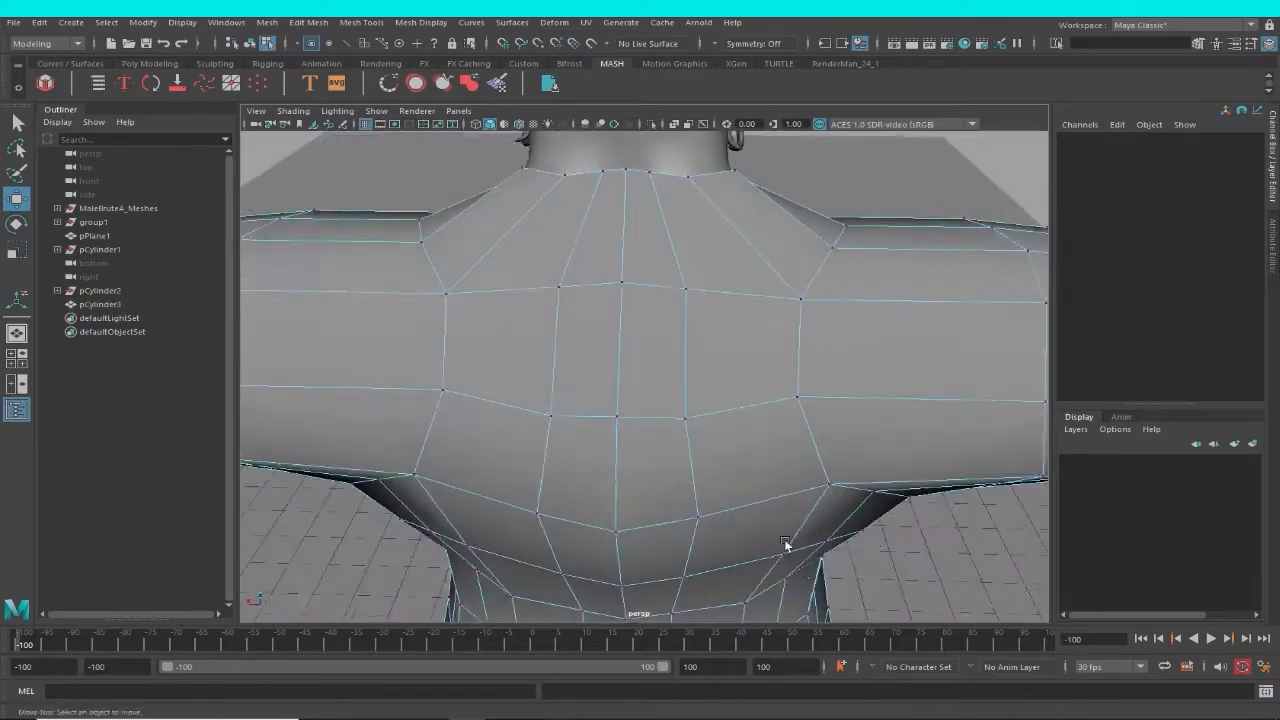
# Adjust the depth of the centre back vertices along Z to even out the garment's back.
pyautogui.keyDown('alt'); pyautogui.moveTo(785, 545); pyautogui.dragTo(813, 543); pyautogui.keyUp('alt')
pyautogui.click(785, 493)
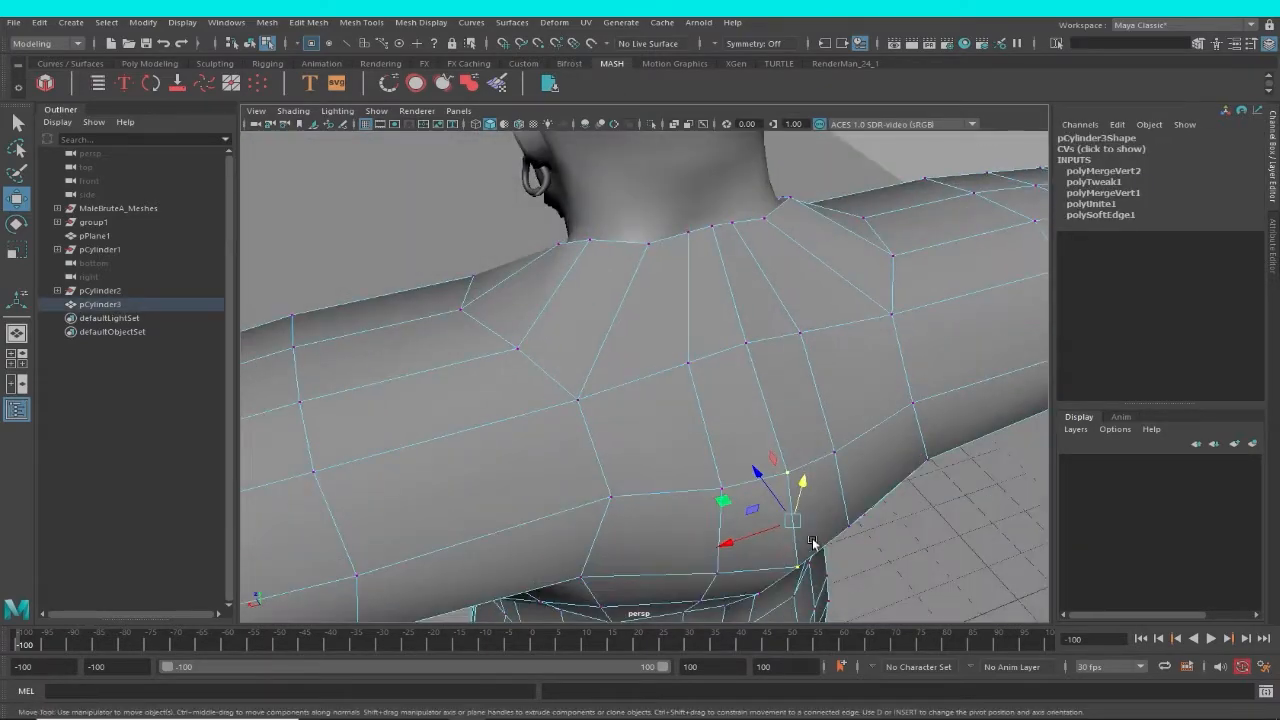
pyautogui.moveTo(769, 489); pyautogui.dragTo(742, 484)
pyautogui.click(688, 428)
pyautogui.scroll(-4, 674, 461)
pyautogui.moveTo(674, 461)
pyautogui.keyDown('alt'); pyautogui.mouseDown()
pyautogui.moveTo(809, 476)
pyautogui.moveTo(668, 449)
pyautogui.mouseUp(); pyautogui.keyUp('alt')
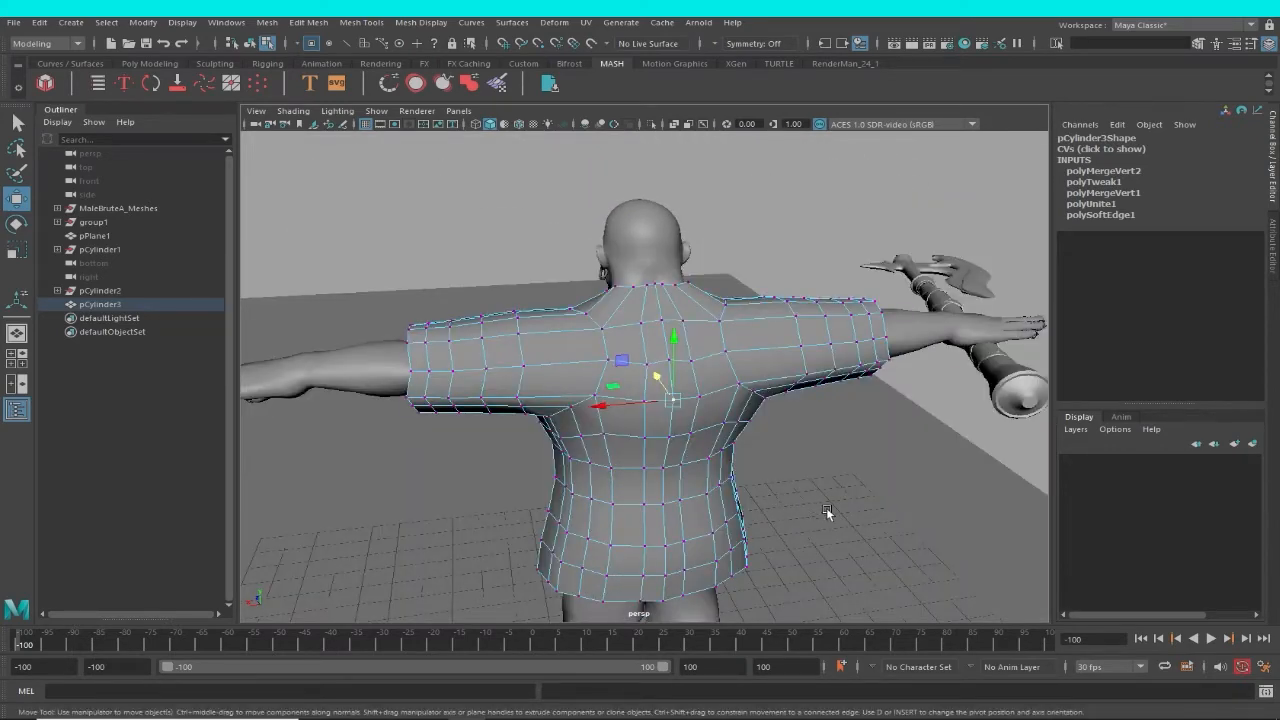
# Return to object selection and delete the combined garment's construction history.
pyautogui.press('F8')
pyautogui.click(975, 416)
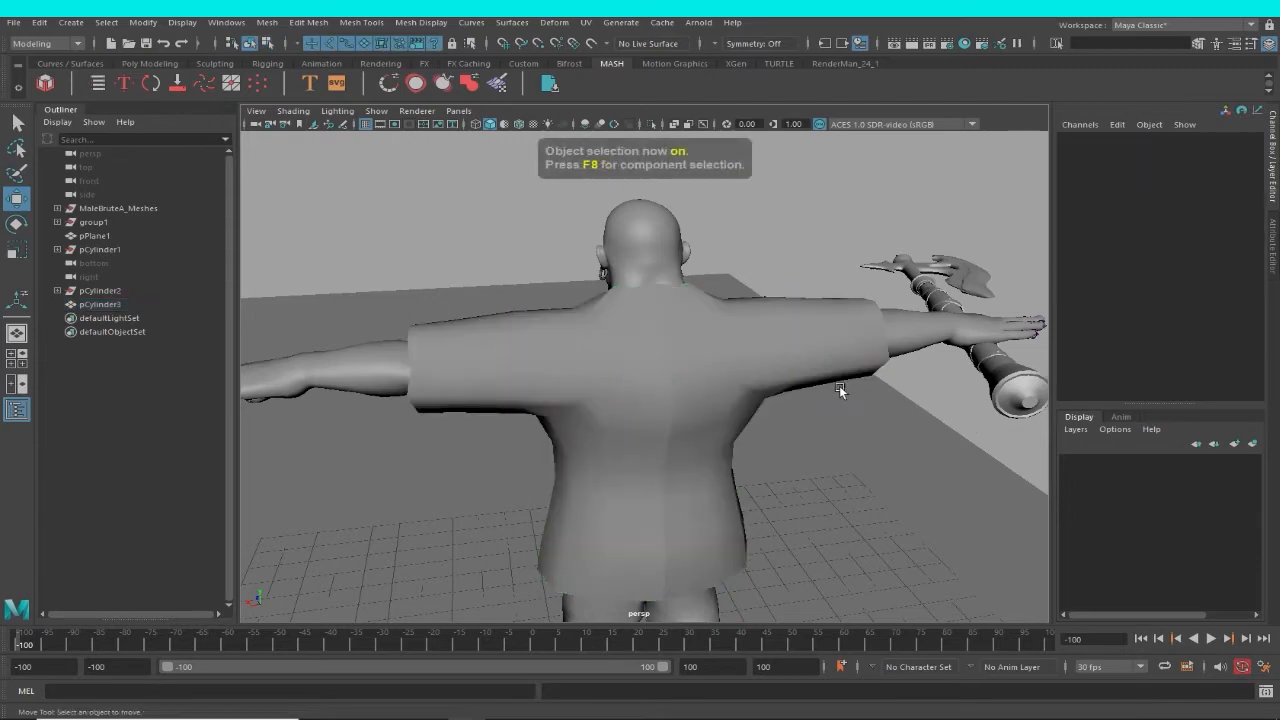
pyautogui.click(822, 384)
pyautogui.click(765, 370)
pyautogui.keyDown('alt'); pyautogui.moveTo(690, 420); pyautogui.dragTo(814, 429); pyautogui.keyUp('alt')
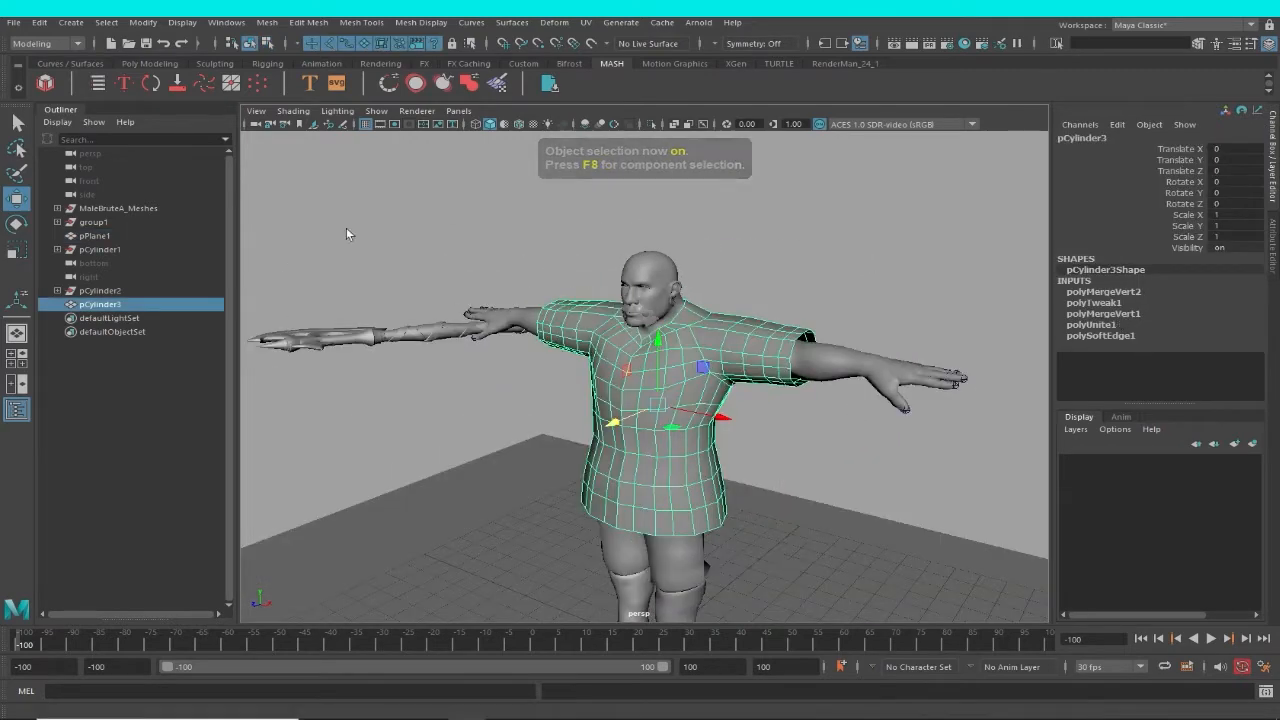
pyautogui.click(45, 22)
pyautogui.moveTo(130, 184)
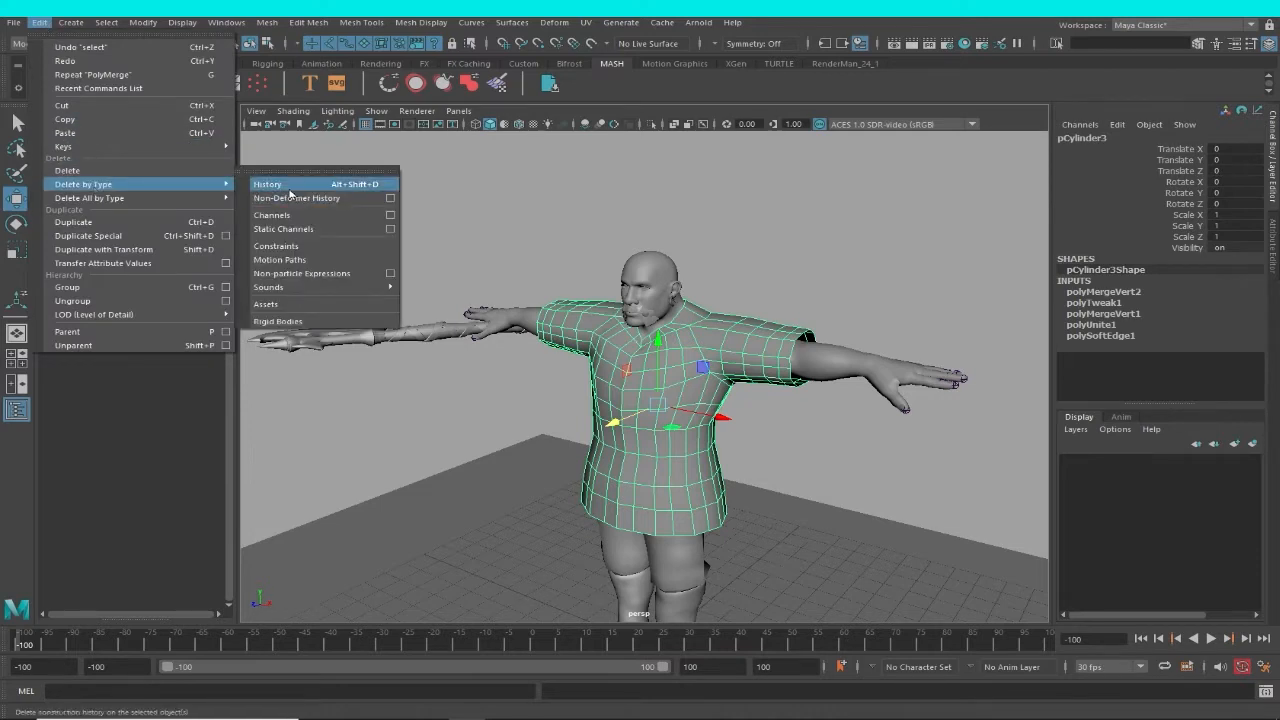
pyautogui.click(290, 190)
pyautogui.keyDown('alt'); pyautogui.moveTo(713, 275); pyautogui.dragTo(757, 277); pyautogui.keyUp('alt')
pyautogui.click(757, 277)
# Apply Smooth to the garment with 1 division.
pyautogui.click(700, 338)
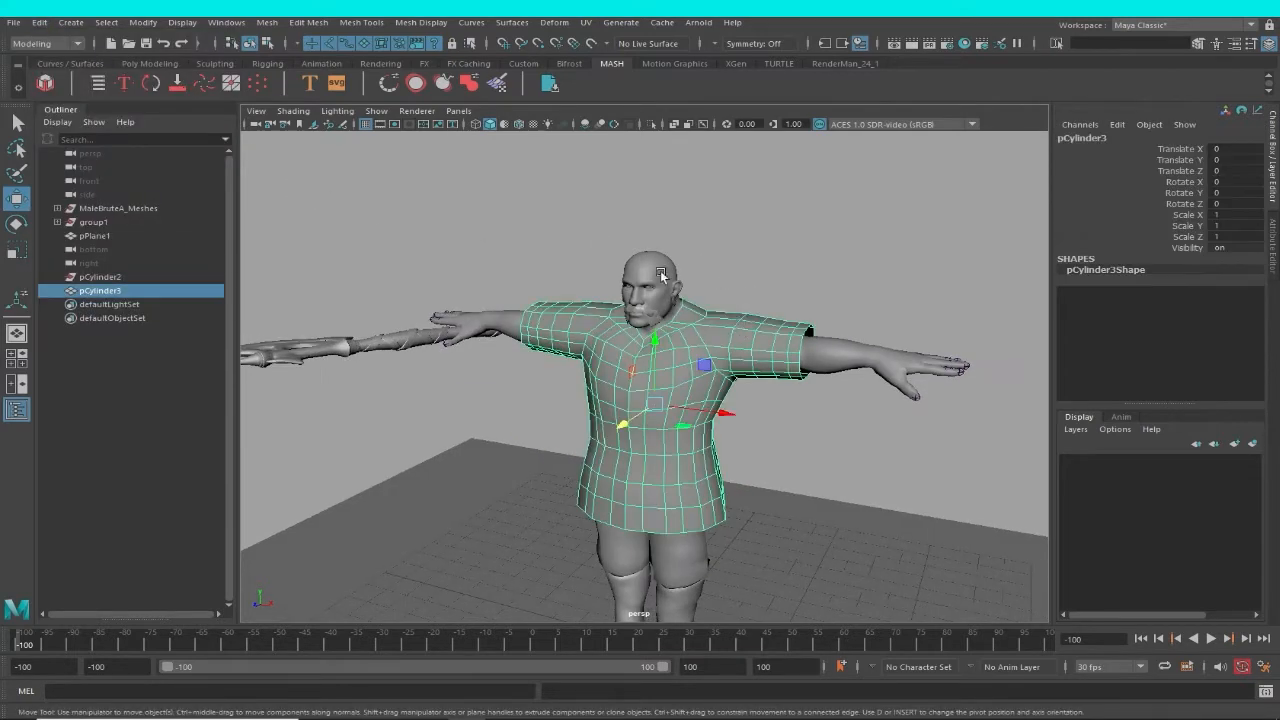
pyautogui.click(270, 26)
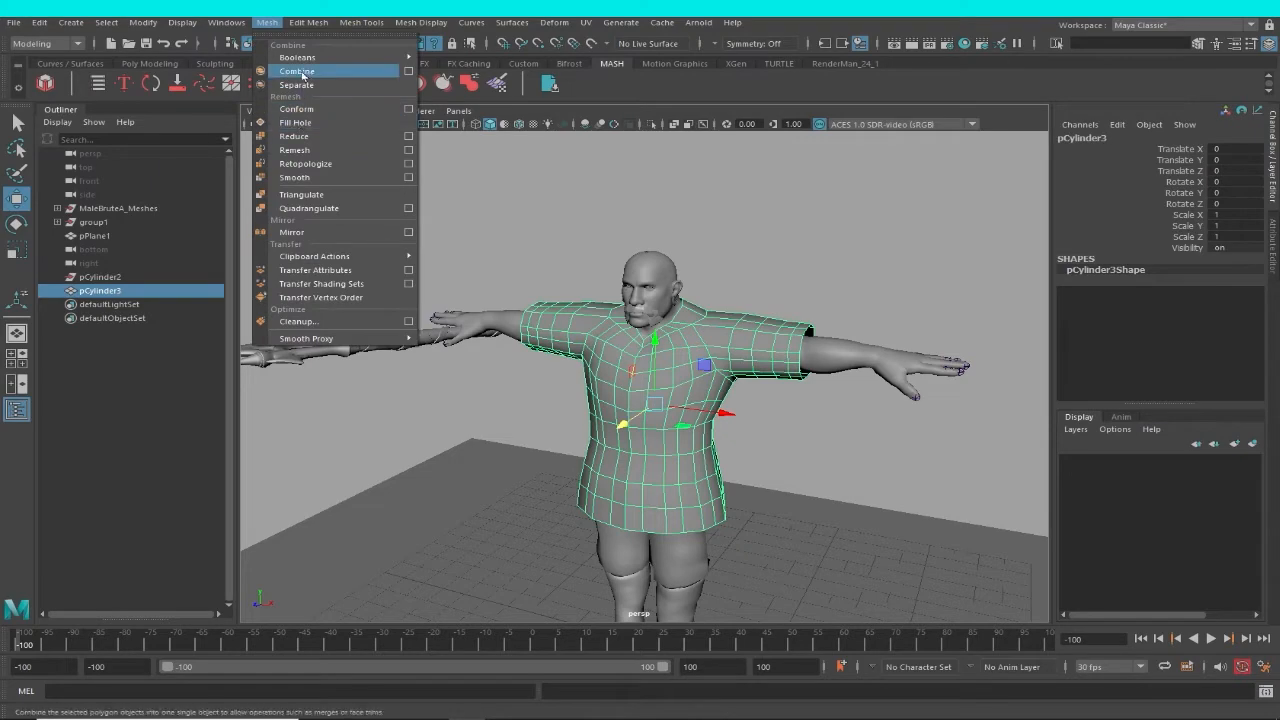
pyautogui.click(294, 177)
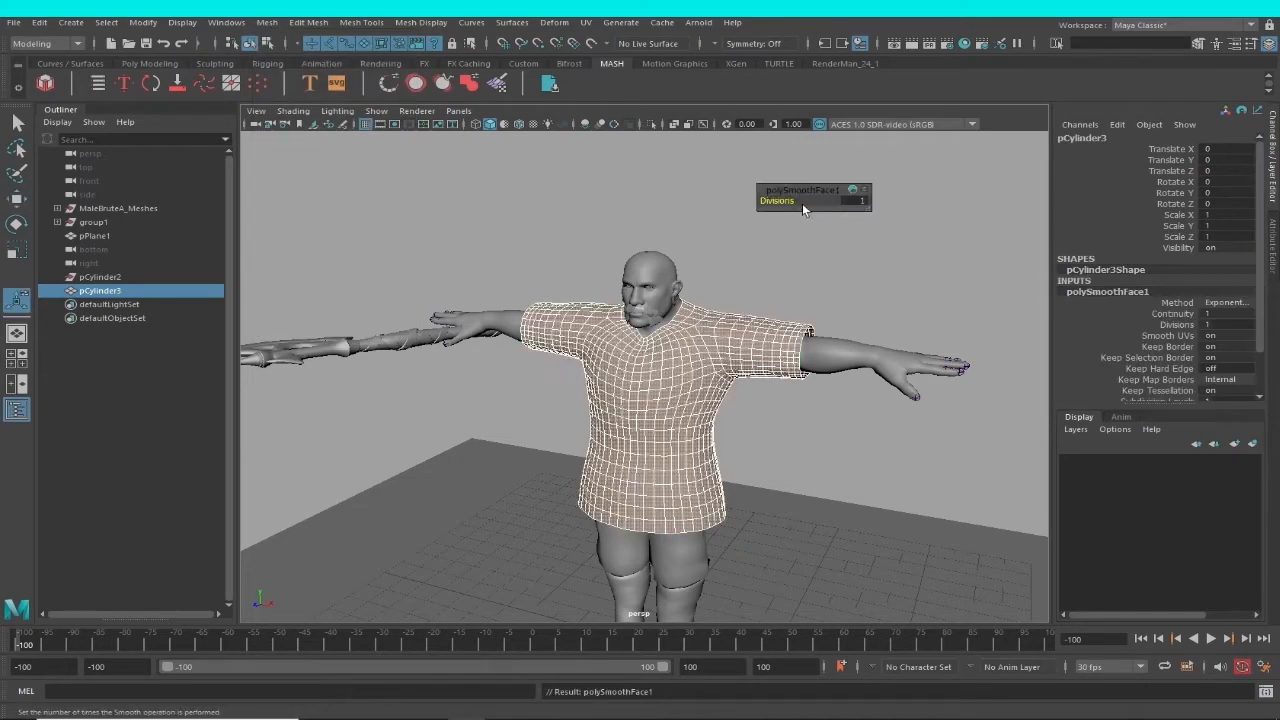
pyautogui.click(791, 298)
pyautogui.keyDown('alt'); pyautogui.moveTo(791, 298); pyautogui.dragTo(836, 350); pyautogui.keyUp('alt')
# Examine the smoothed garment's surface, fit and wireframe from the back and front.
pyautogui.click(700, 353)
pyautogui.keyDown('alt'); pyautogui.moveTo(786, 430); pyautogui.dragTo(450, 372); pyautogui.keyUp('alt')
pyautogui.click(839, 416)
pyautogui.keyDown('alt'); pyautogui.moveTo(520, 400); pyautogui.dragTo(704, 475, button='right'); pyautogui.keyUp('alt')
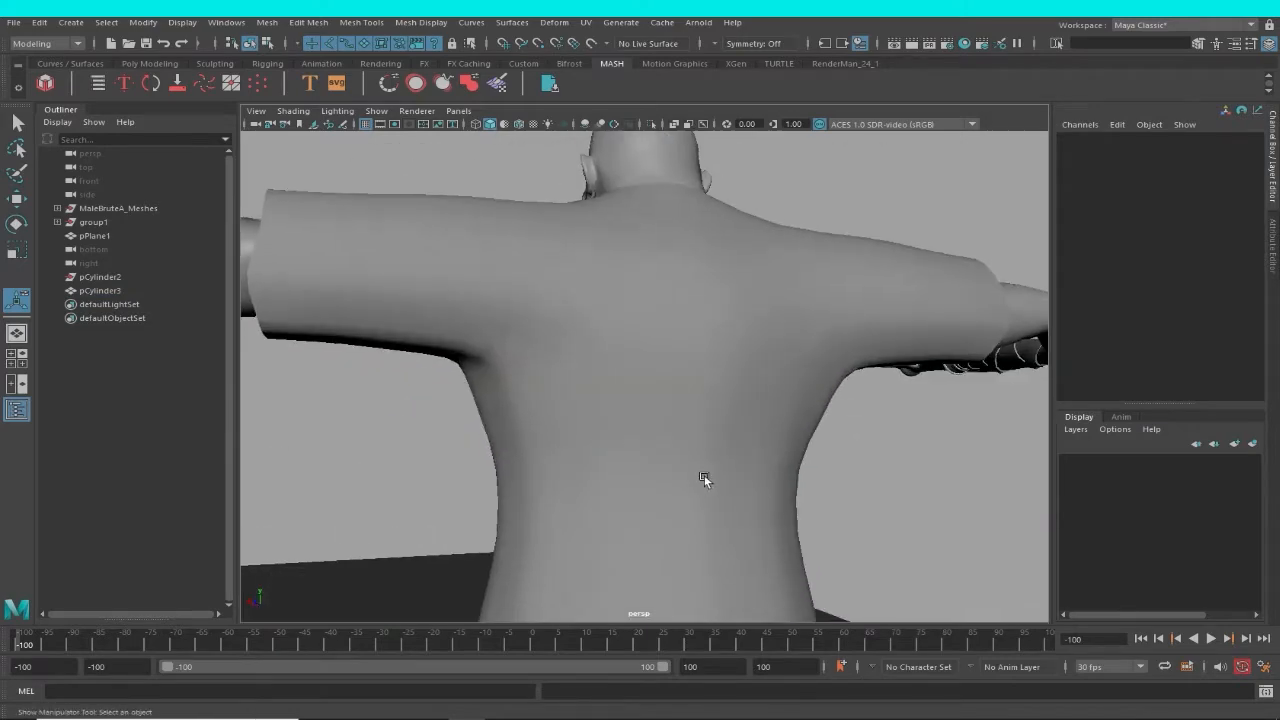
pyautogui.keyDown('alt'); pyautogui.moveTo(704, 475); pyautogui.dragTo(690, 510); pyautogui.keyUp('alt')
pyautogui.keyDown('alt'); pyautogui.moveTo(690, 510); pyautogui.dragTo(630, 352, button='right'); pyautogui.keyUp('alt')
pyautogui.click(630, 352)
pyautogui.keyDown('alt'); pyautogui.moveTo(630, 352); pyautogui.dragTo(861, 413); pyautogui.keyUp('alt')
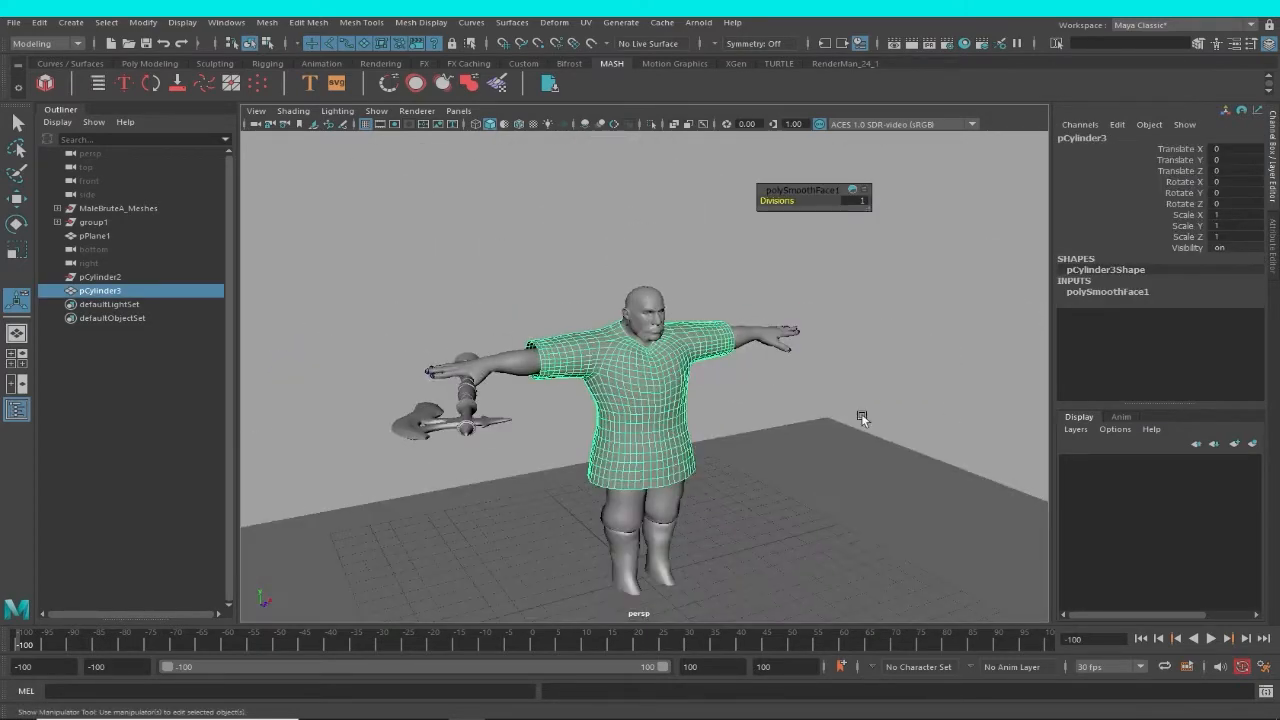
# Duplicate the smoothed garment and move the original about 22.6 units along X, clear of the character.
pyautogui.click(39, 22)
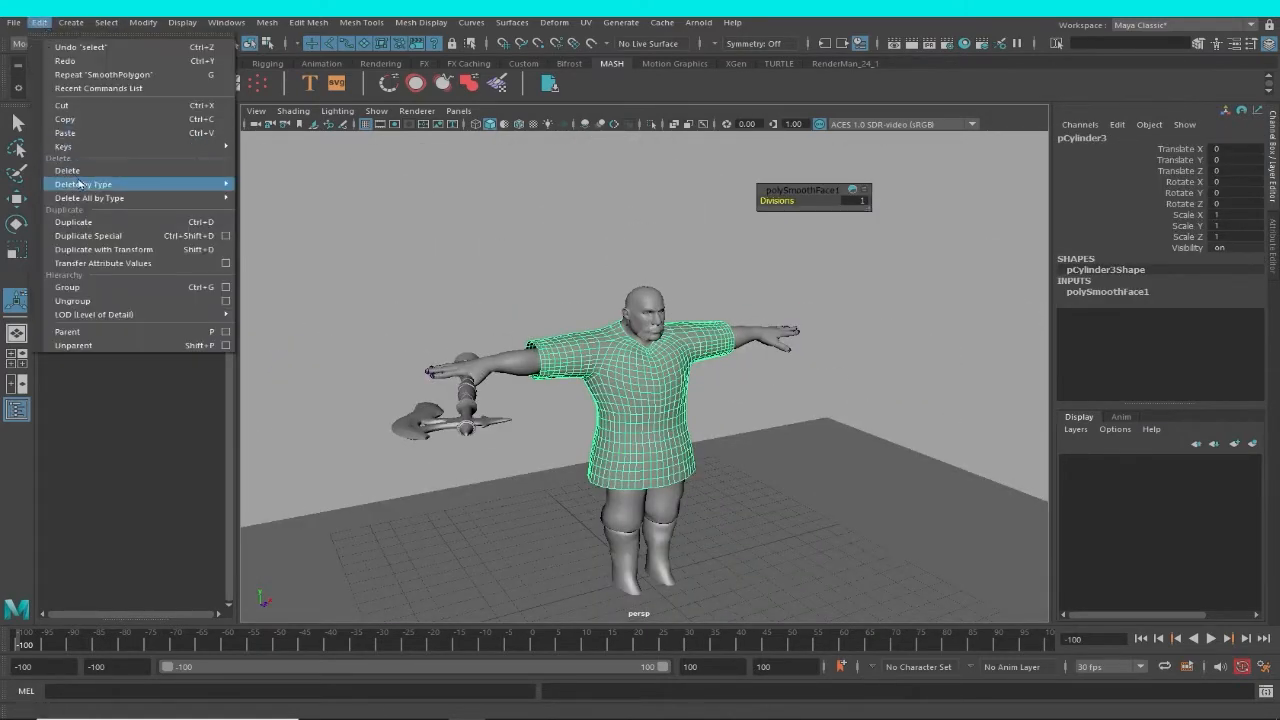
pyautogui.keyDown('alt'); pyautogui.moveTo(808, 328); pyautogui.dragTo(738, 331); pyautogui.keyUp('alt')
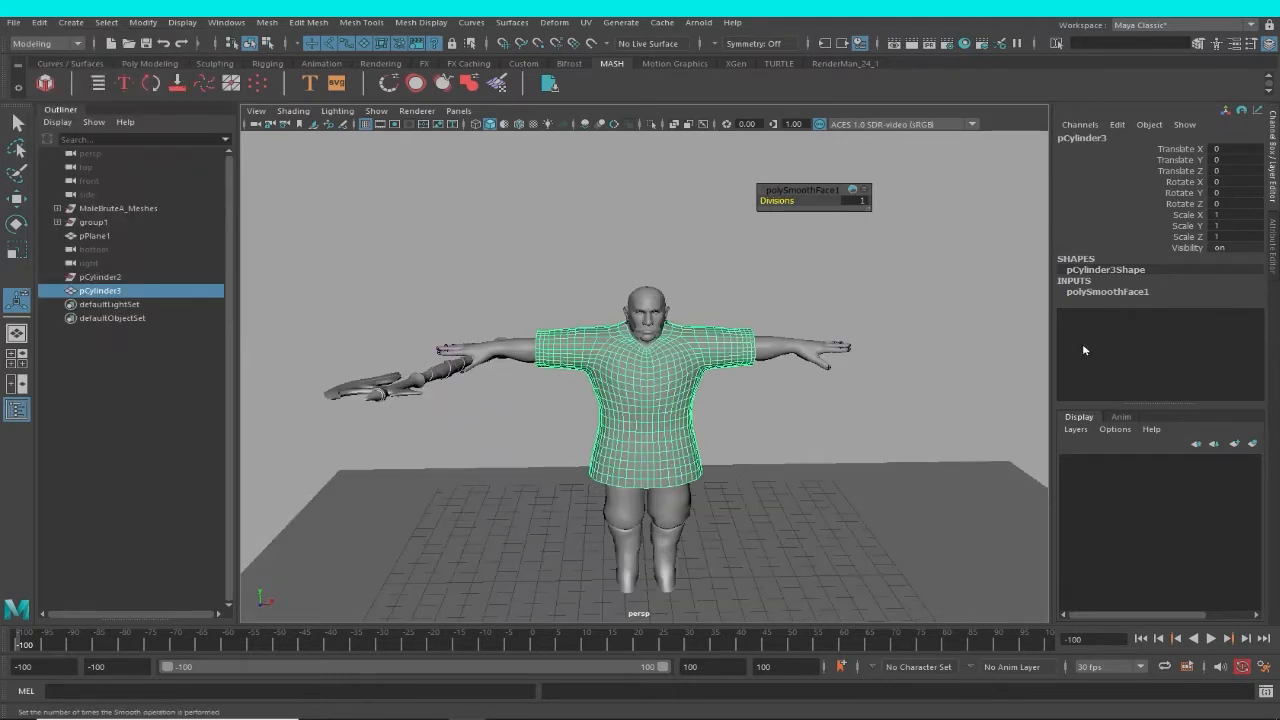
pyautogui.keyDown('alt'); pyautogui.moveTo(738, 377); pyautogui.dragTo(715, 379); pyautogui.keyUp('alt')
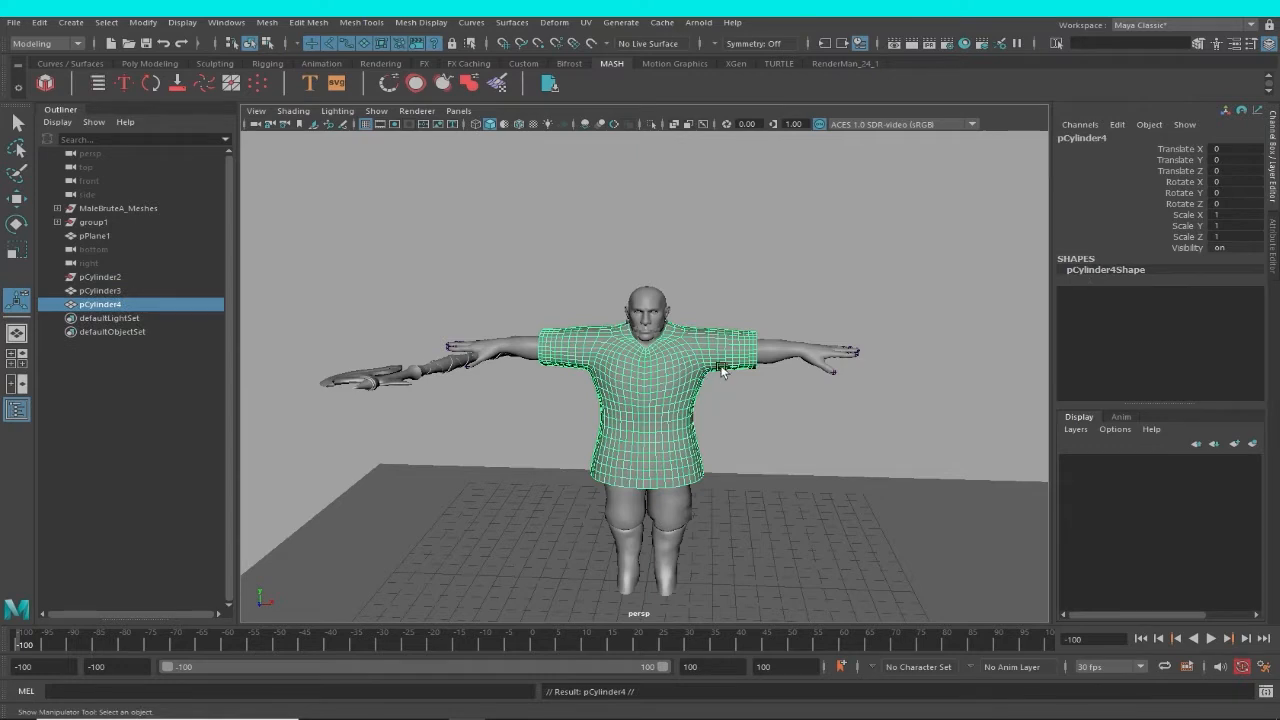
pyautogui.press('w')
pyautogui.click(750, 400)
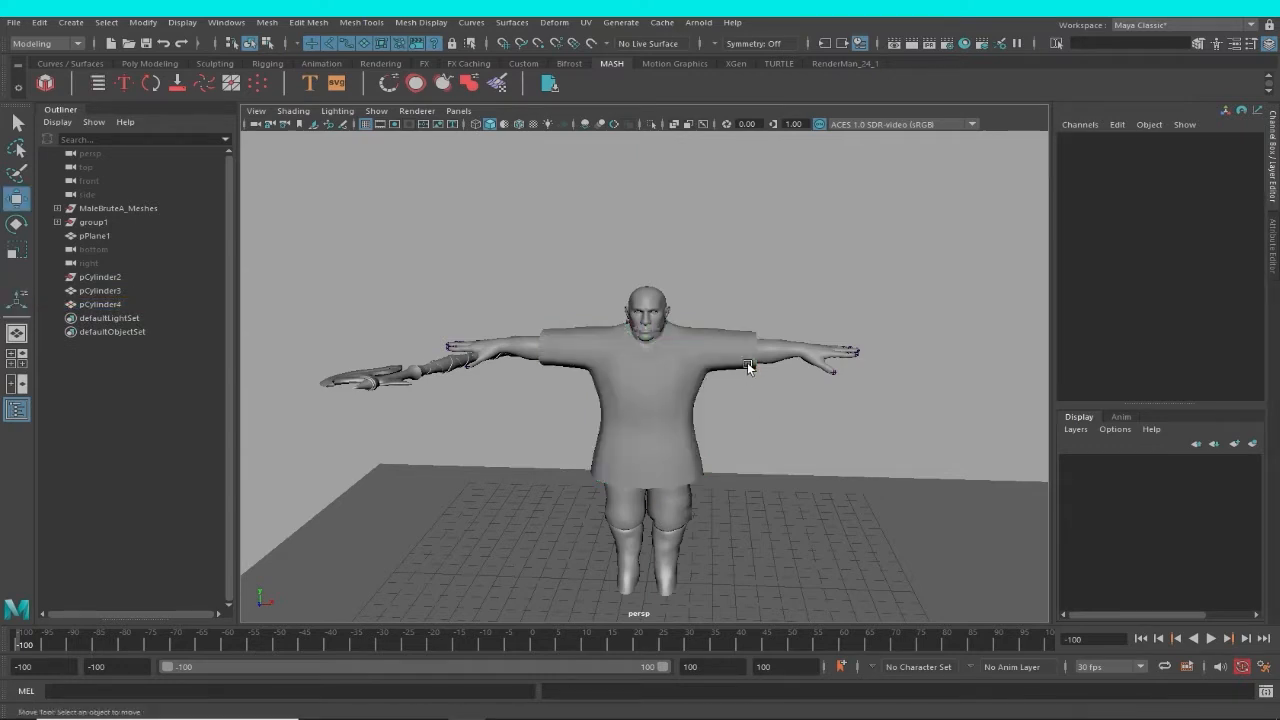
pyautogui.click(748, 367)
pyautogui.keyDown('alt'); pyautogui.moveTo(714, 394); pyautogui.dragTo(712, 384); pyautogui.keyUp('alt')
pyautogui.click(694, 380)
pyautogui.keyDown('alt'); pyautogui.moveTo(783, 424); pyautogui.dragTo(719, 368, button='middle'); pyautogui.keyUp('alt')
pyautogui.scroll(-2, 719, 368)
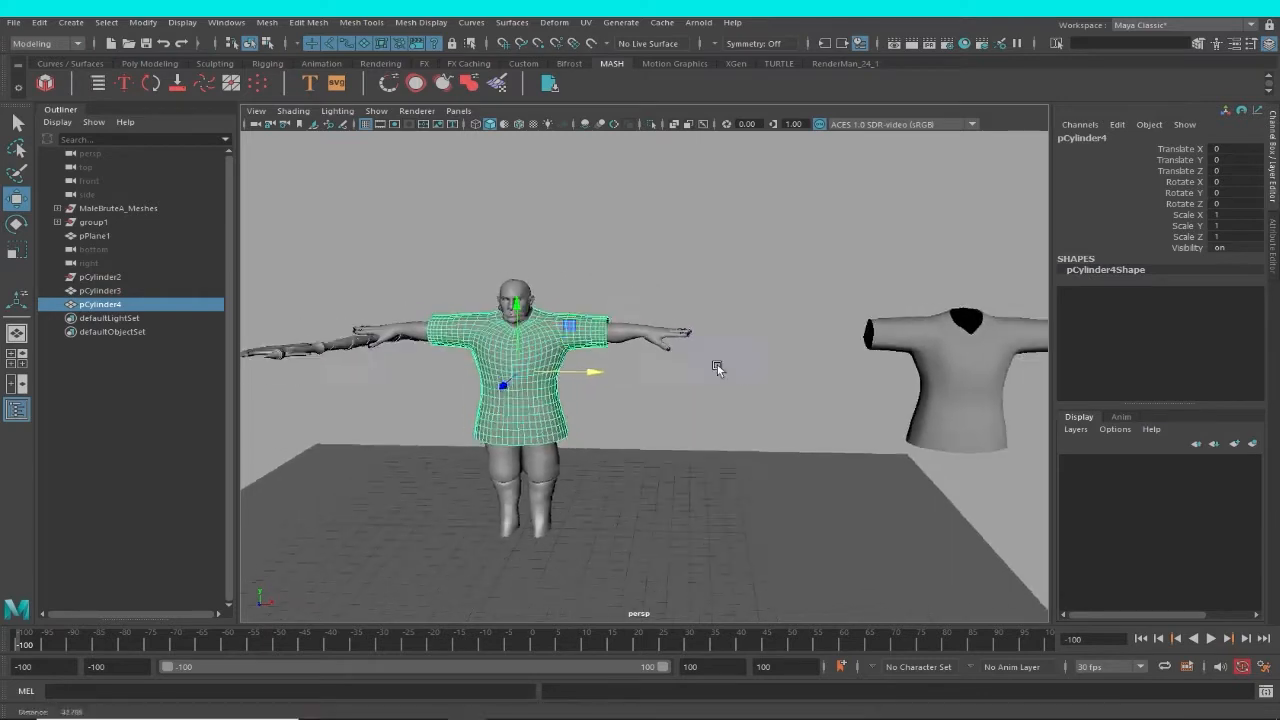
# Put the original garment that stands aside on a new display layer and hide that layer.
pyautogui.click(934, 360)
pyautogui.click(1232, 443)
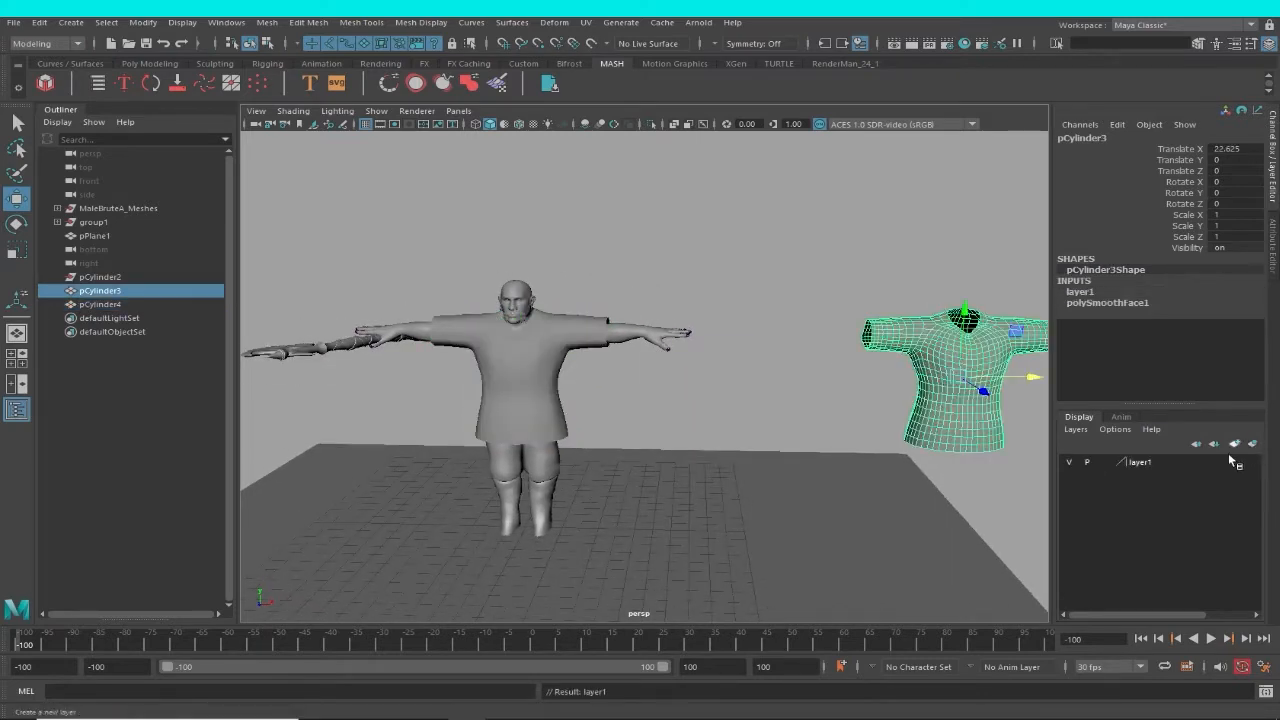
pyautogui.click(1071, 462)
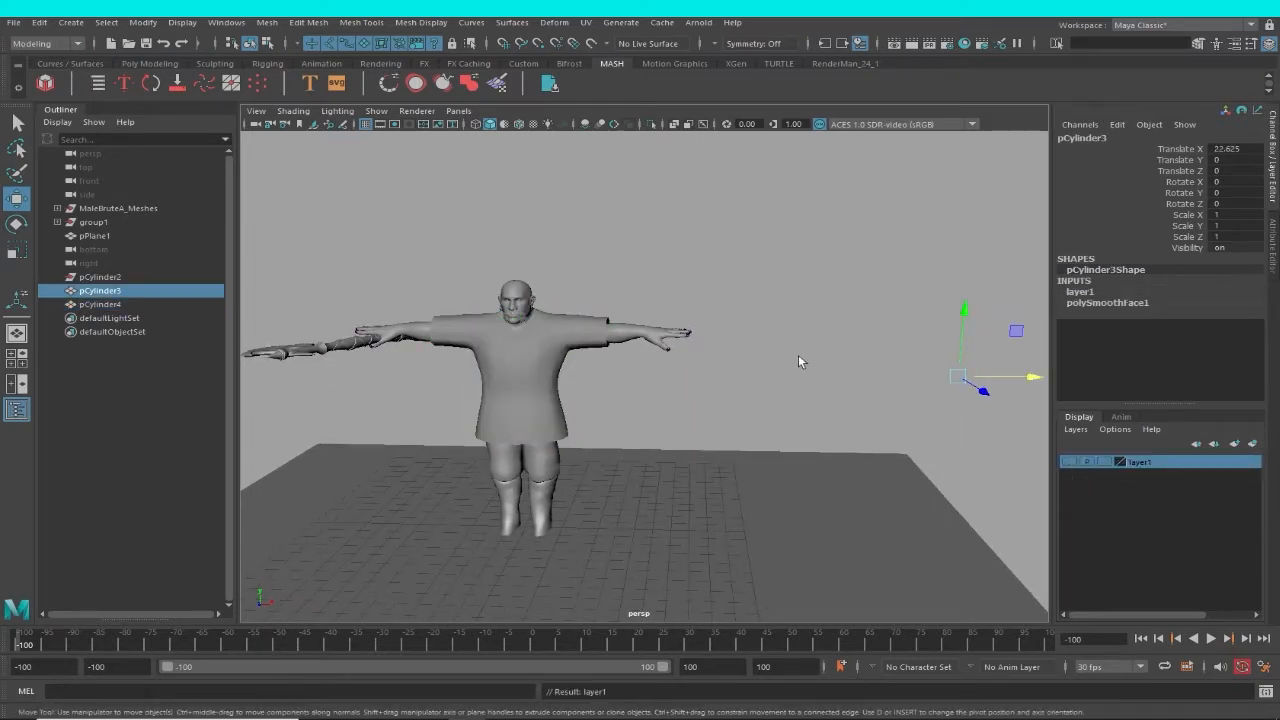
# Rename the duplicate garment worn by the character as wadrobe.
pyautogui.scroll(3, 717, 451)
pyautogui.keyDown('alt'); pyautogui.moveTo(717, 451); pyautogui.dragTo(619, 346); pyautogui.keyUp('alt')
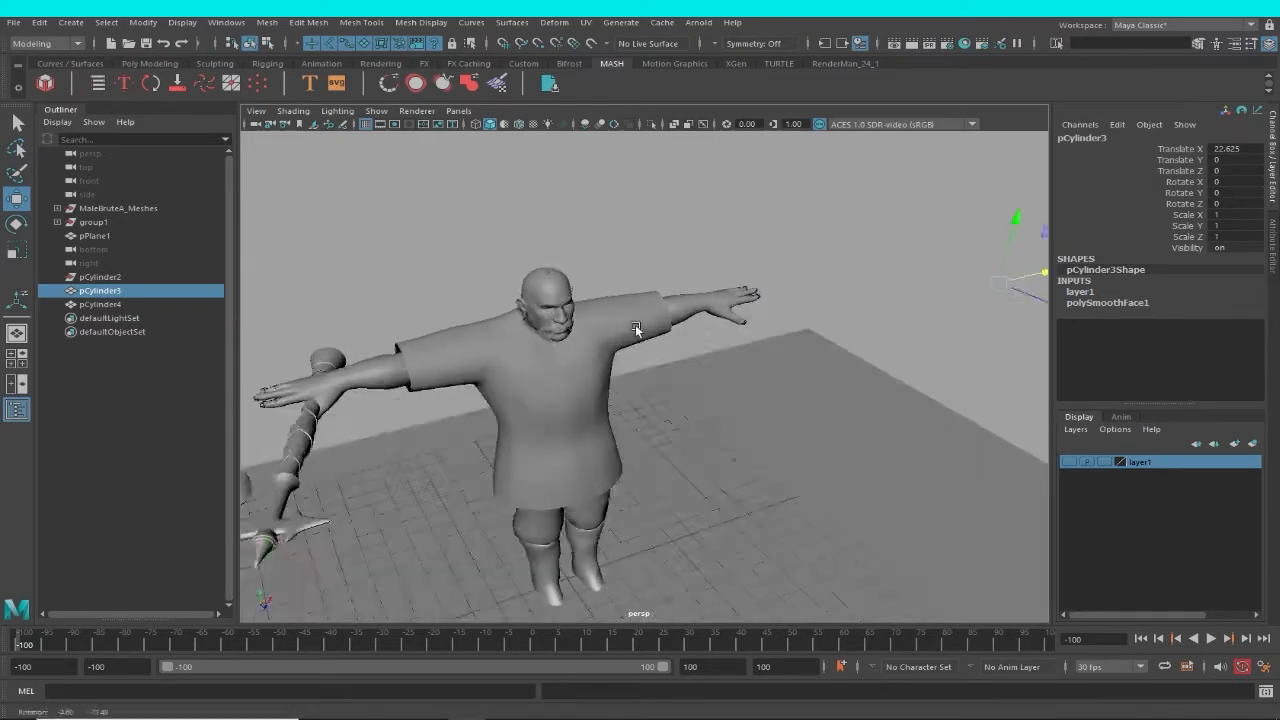
pyautogui.click(635, 328)
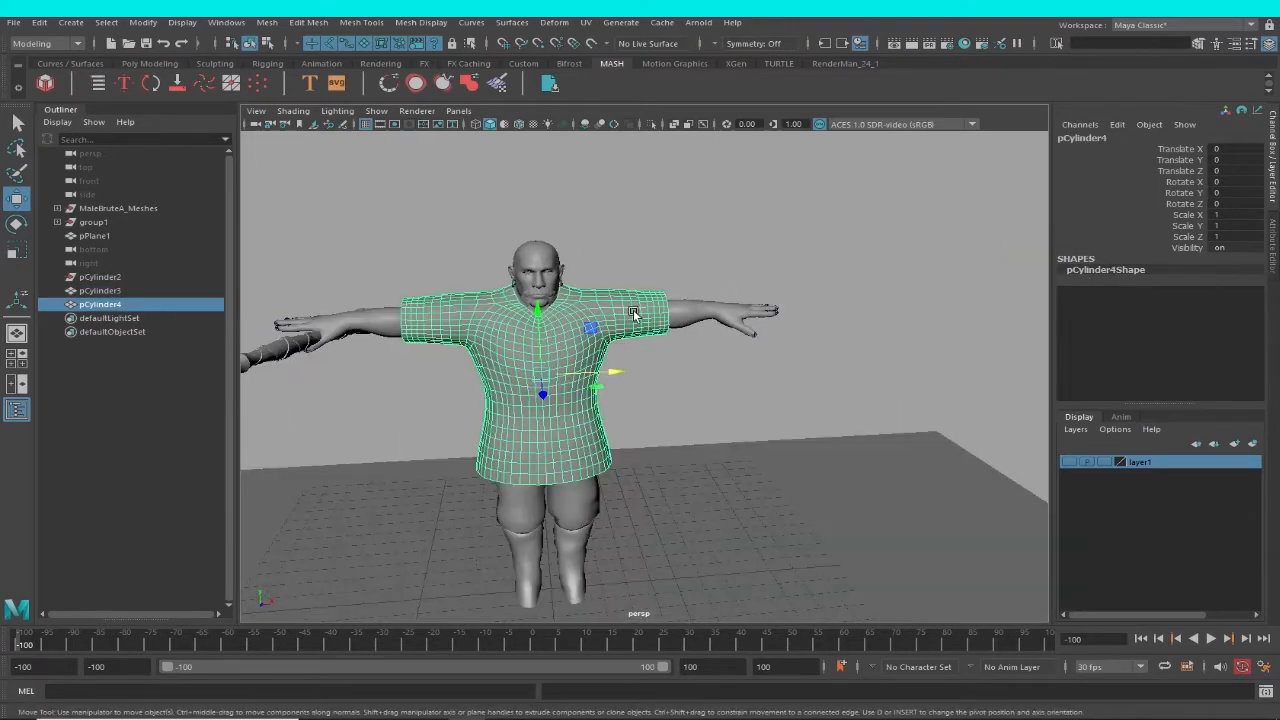
pyautogui.click(108, 293)
pyautogui.click(111, 308)
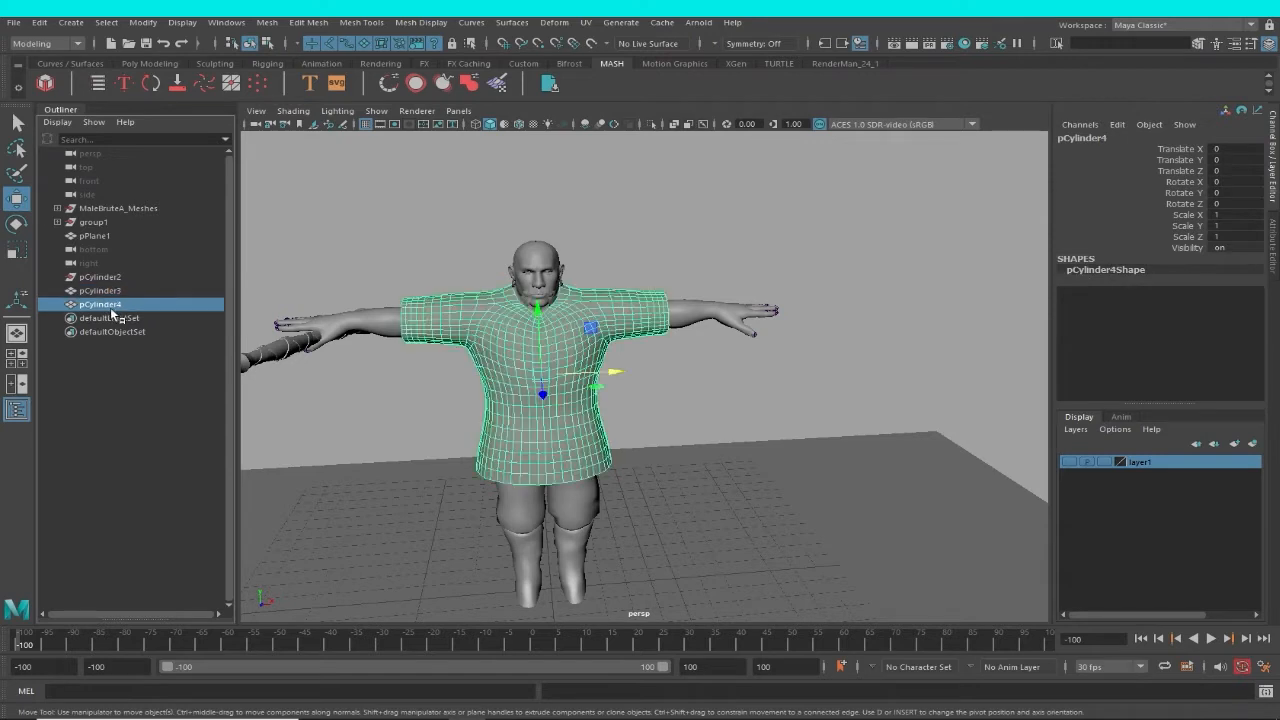
pyautogui.doubleClick(140, 307)
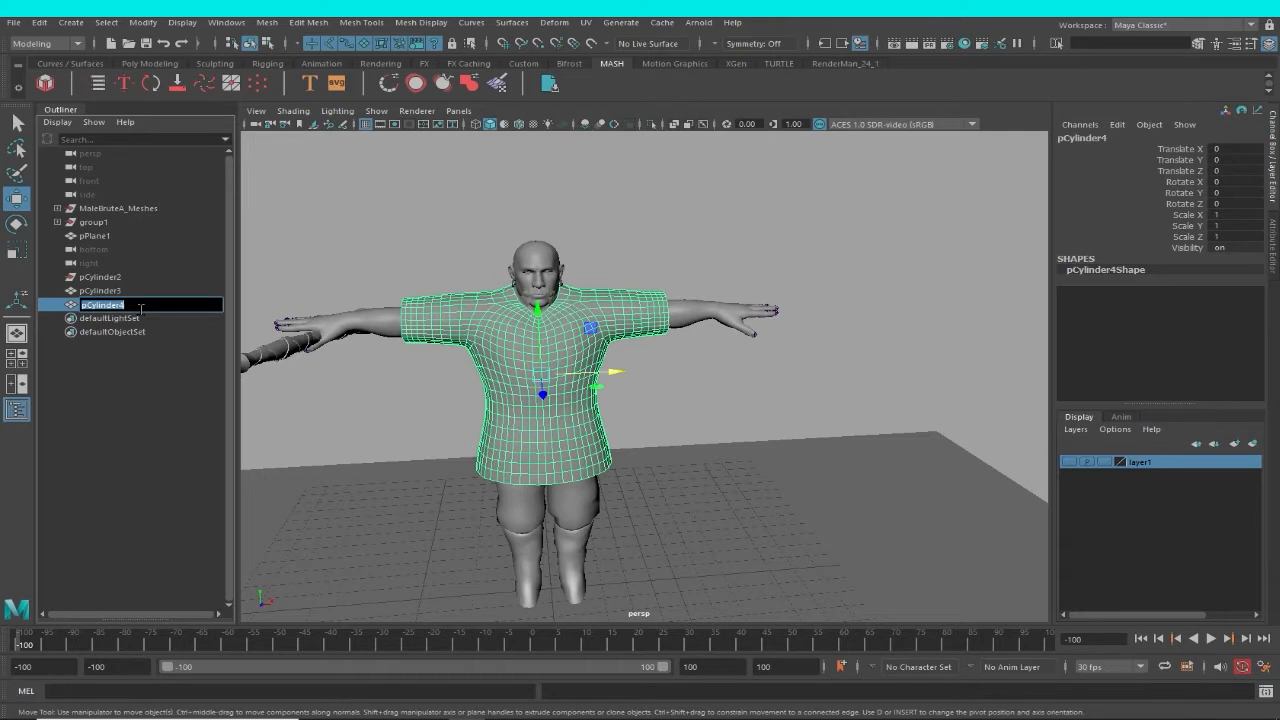
pyautogui.write('w')
pyautogui.write('adi')
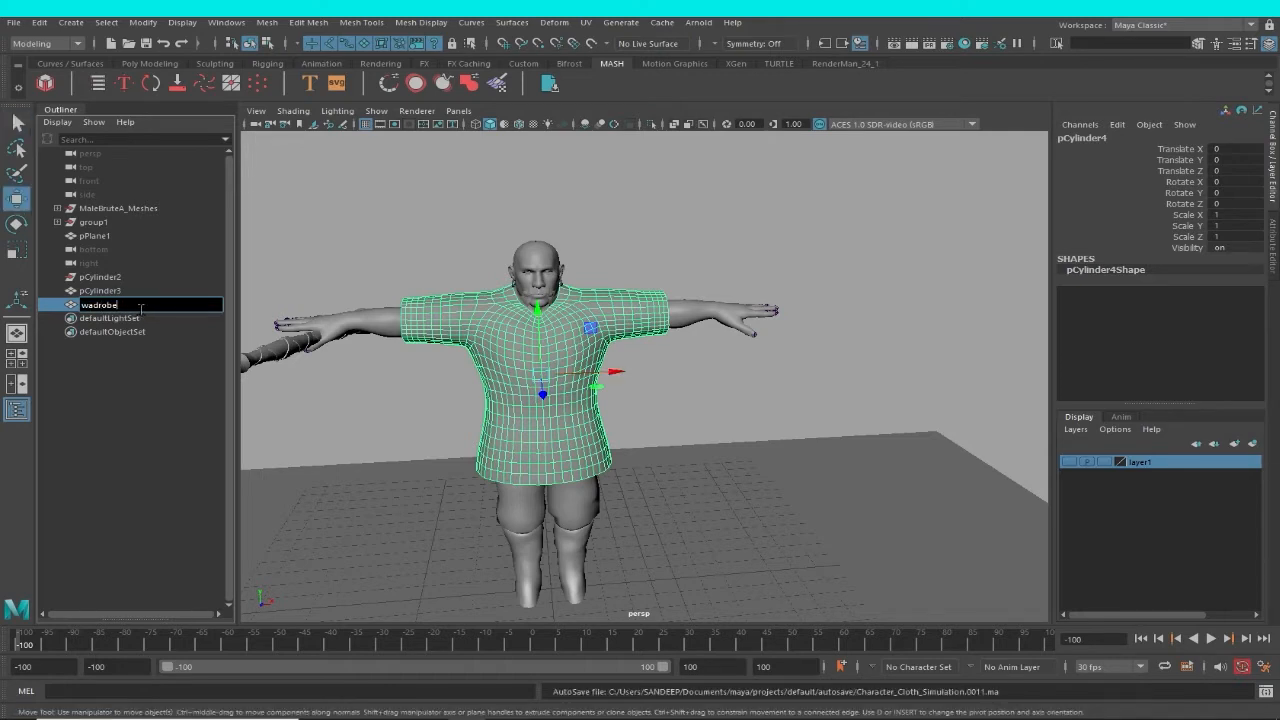
pyautogui.write('obe')
pyautogui.press('Return')
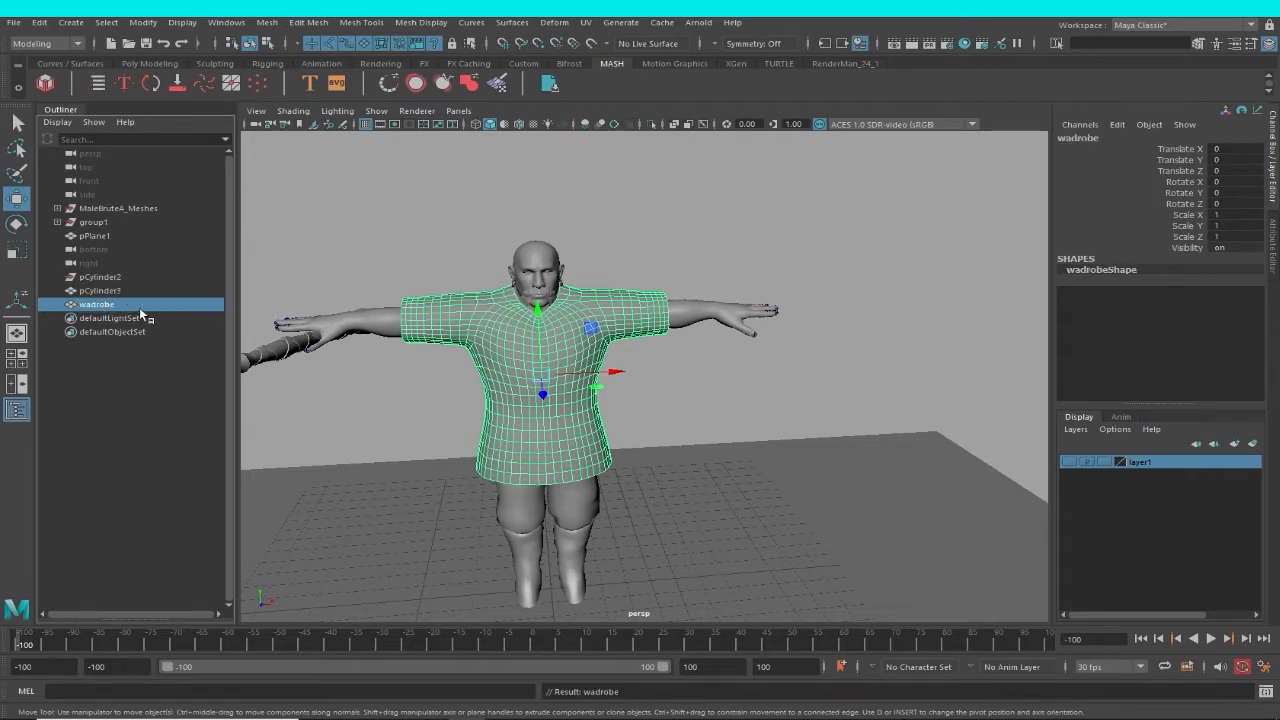
# Delete the empty leftover pCylinder2 node from the scene.
pyautogui.click(112, 278)
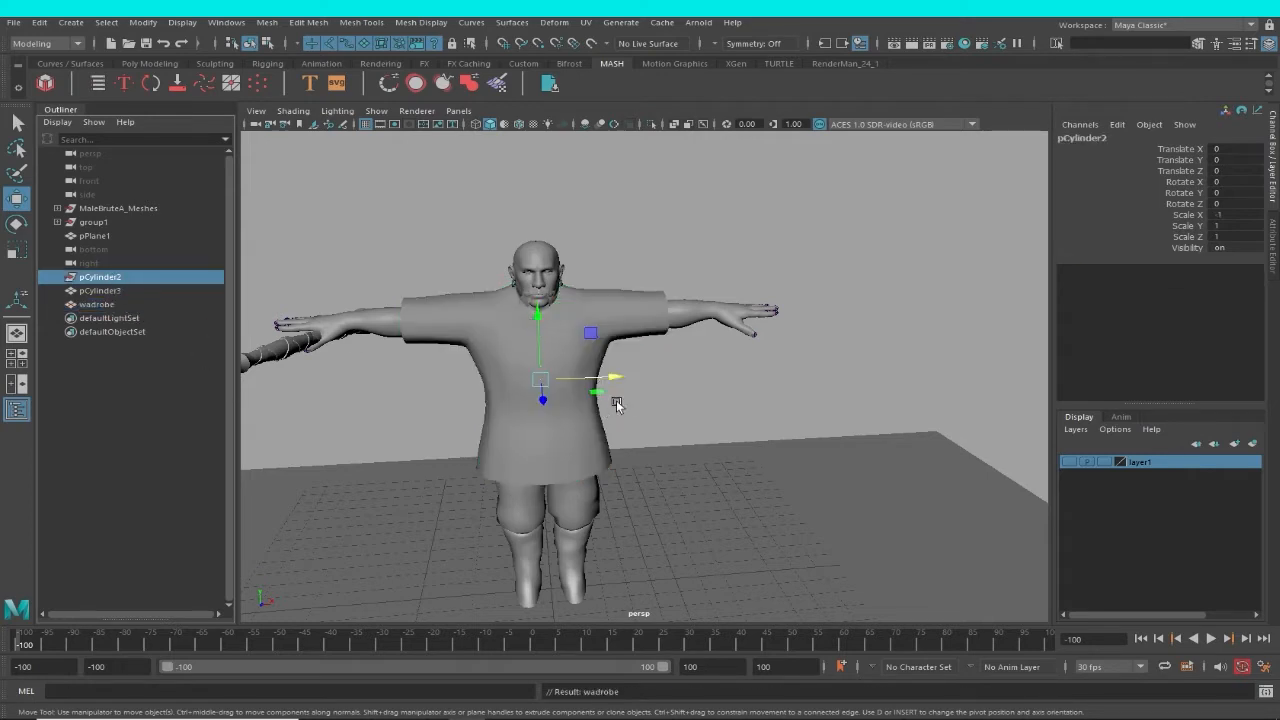
pyautogui.moveTo(616, 398); pyautogui.dragTo(842, 406)
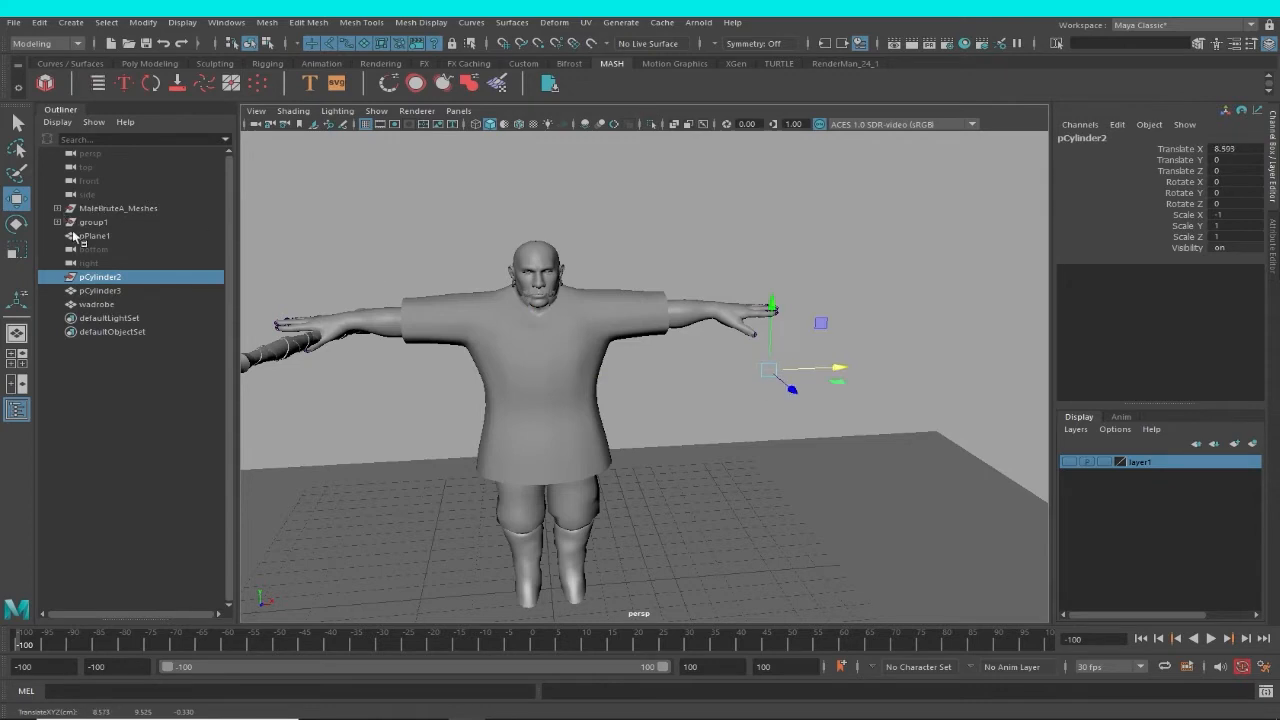
pyautogui.click(881, 427)
# Start and stop playback briefly and examine the wadrobe garment on the character from several angles.
pyautogui.click(472, 469)
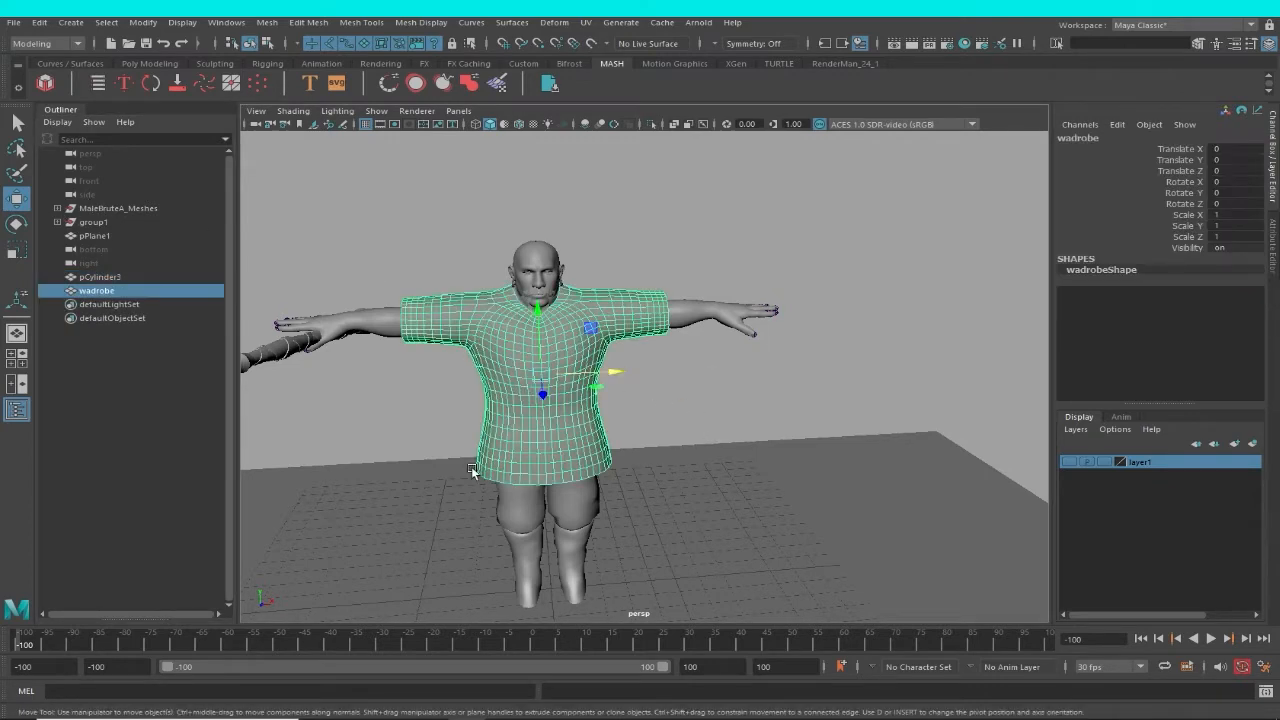
pyautogui.hotkey('alt', 'v')
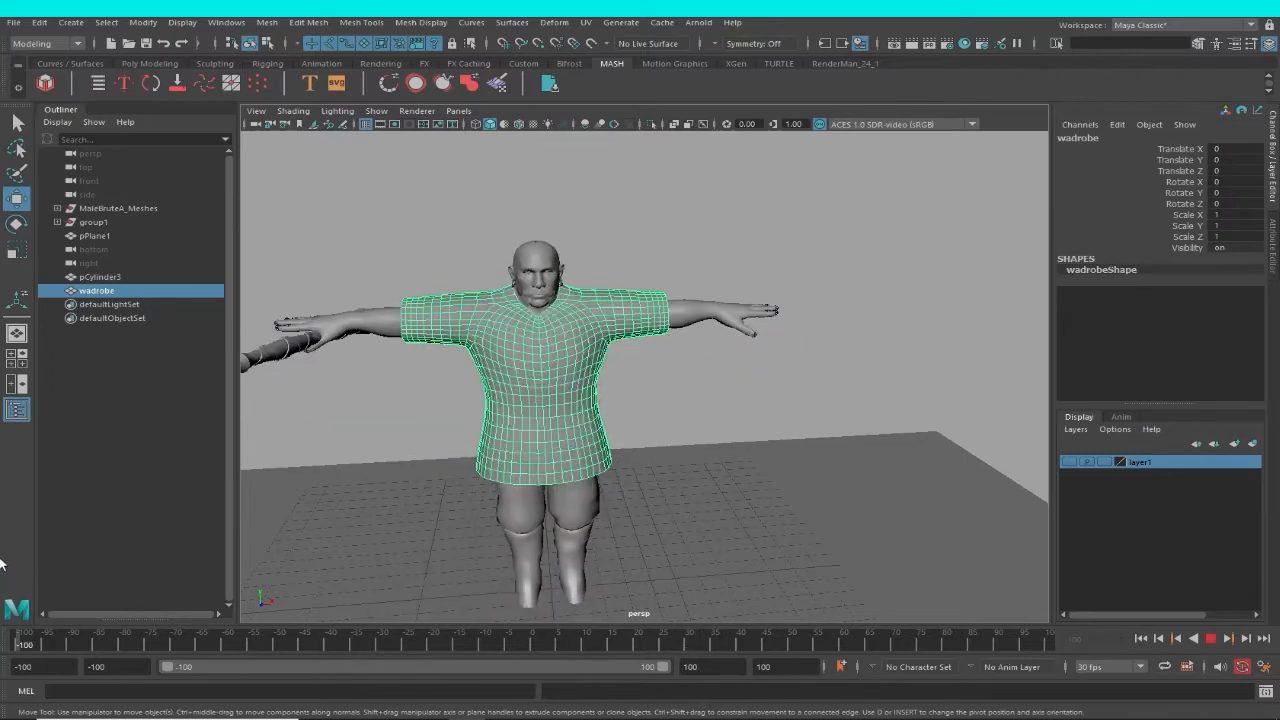
pyautogui.hotkey('alt', 'v')
pyautogui.keyDown('alt'); pyautogui.moveTo(922, 292); pyautogui.dragTo(712, 286, button='right'); pyautogui.keyUp('alt')
pyautogui.keyDown('alt'); pyautogui.moveTo(712, 286); pyautogui.dragTo(773, 246, button='middle'); pyautogui.keyUp('alt')
pyautogui.click(840, 318)
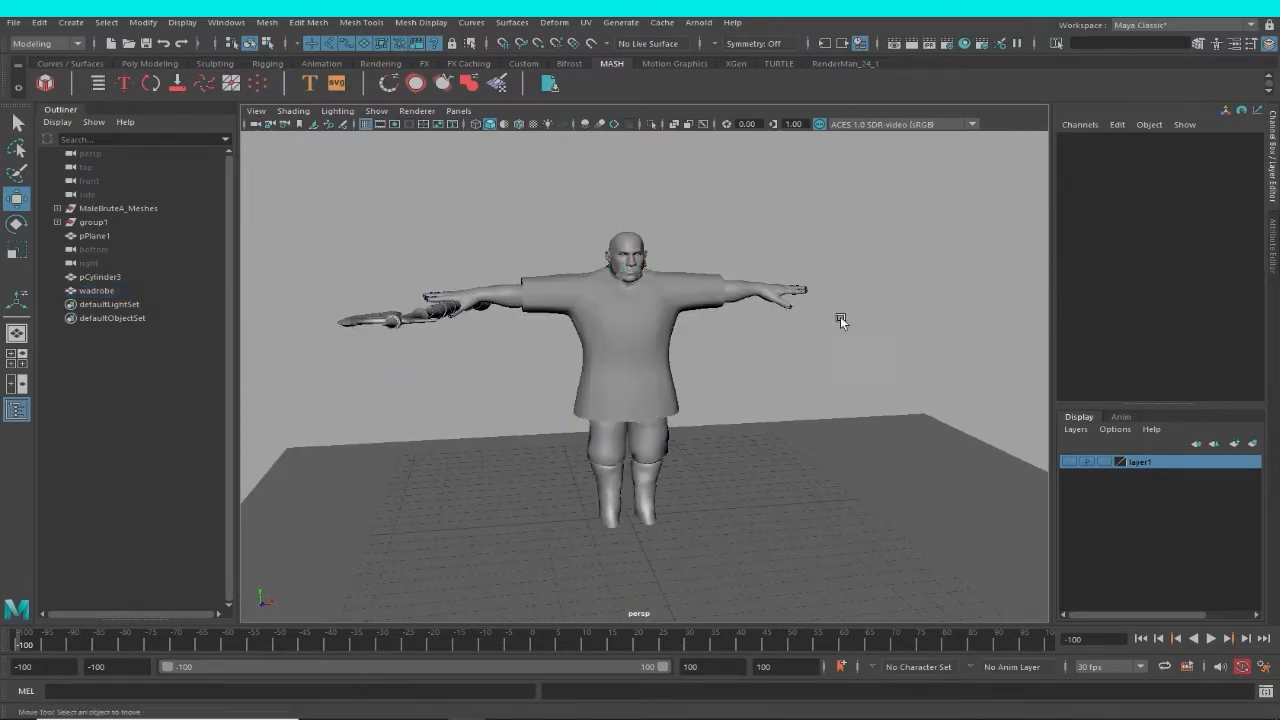
pyautogui.click(665, 336)
pyautogui.keyDown('alt'); pyautogui.moveTo(711, 366); pyautogui.dragTo(744, 370, button='right'); pyautogui.keyUp('alt')
pyautogui.keyDown('alt'); pyautogui.moveTo(744, 370); pyautogui.dragTo(785, 382); pyautogui.keyUp('alt')
pyautogui.click(768, 366)
pyautogui.click(675, 312)
pyautogui.keyDown('alt'); pyautogui.moveTo(785, 382); pyautogui.dragTo(851, 322, button='middle'); pyautogui.keyUp('alt')
pyautogui.keyDown('alt'); pyautogui.moveTo(851, 322); pyautogui.dragTo(762, 330, button='right'); pyautogui.keyUp('alt')
# Lower the ground plane along Y to -0.74 so that it lies beneath the character's shoes.
pyautogui.click(837, 560)
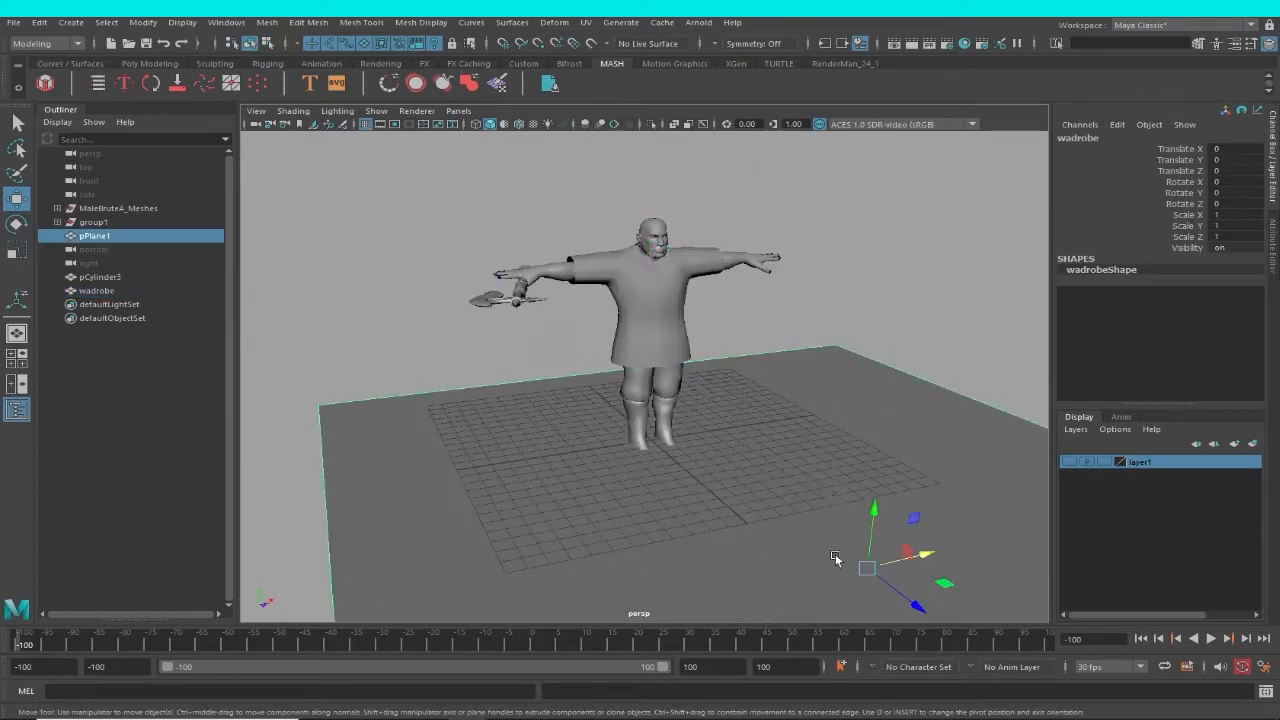
pyautogui.moveTo(872, 456)
pyautogui.keyDown('alt'); pyautogui.mouseDown()
pyautogui.moveTo(908, 430)
pyautogui.moveTo(880, 436)
pyautogui.mouseUp(); pyautogui.keyUp('alt')
pyautogui.keyDown('alt'); pyautogui.moveTo(880, 436); pyautogui.dragTo(683, 337, button='right'); pyautogui.keyUp('alt')
pyautogui.keyDown('alt'); pyautogui.moveTo(683, 337); pyautogui.dragTo(700, 325); pyautogui.keyUp('alt')
pyautogui.keyDown('alt'); pyautogui.moveTo(700, 440); pyautogui.dragTo(863, 477, button='right'); pyautogui.keyUp('alt')
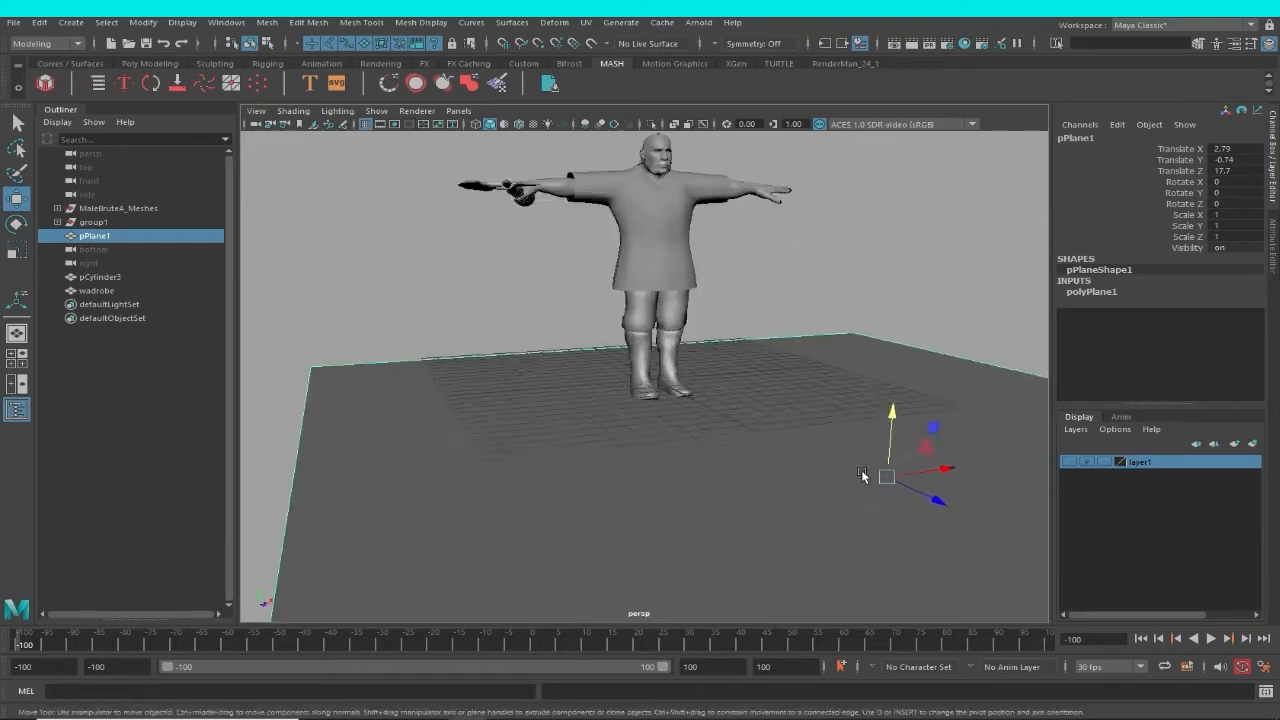
# Select the wadrobe garment again and save the scene.
pyautogui.keyDown('alt'); pyautogui.moveTo(640, 205); pyautogui.dragTo(640, 346, button='middle'); pyautogui.keyUp('alt')
pyautogui.moveTo(640, 346)
pyautogui.keyDown('alt'); pyautogui.mouseDown(button='right')
pyautogui.moveTo(751, 343)
pyautogui.moveTo(617, 336)
pyautogui.mouseUp(button='right'); pyautogui.keyUp('alt')
pyautogui.click(751, 343)
pyautogui.keyDown('alt'); pyautogui.moveTo(617, 336); pyautogui.dragTo(651, 374); pyautogui.keyUp('alt')
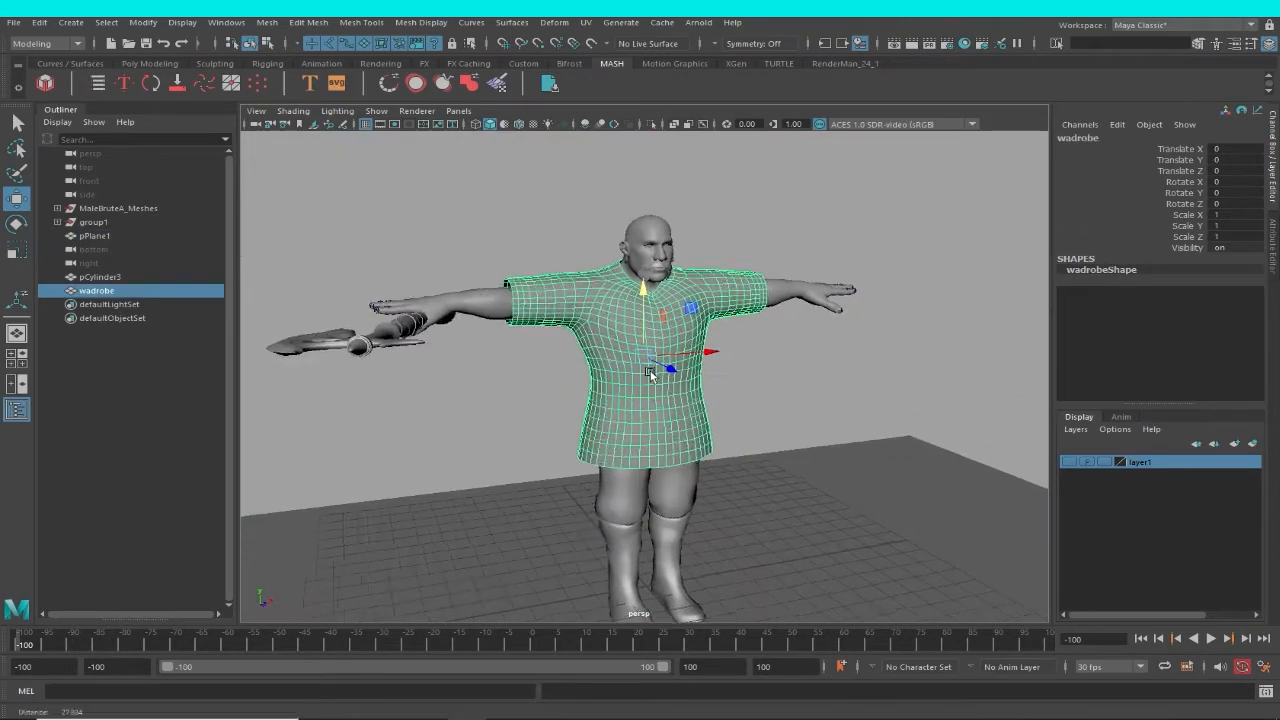
pyautogui.keyDown('alt'); pyautogui.moveTo(651, 374); pyautogui.dragTo(780, 368, button='right'); pyautogui.keyUp('alt')
pyautogui.click(787, 366)
pyautogui.click(710, 366)
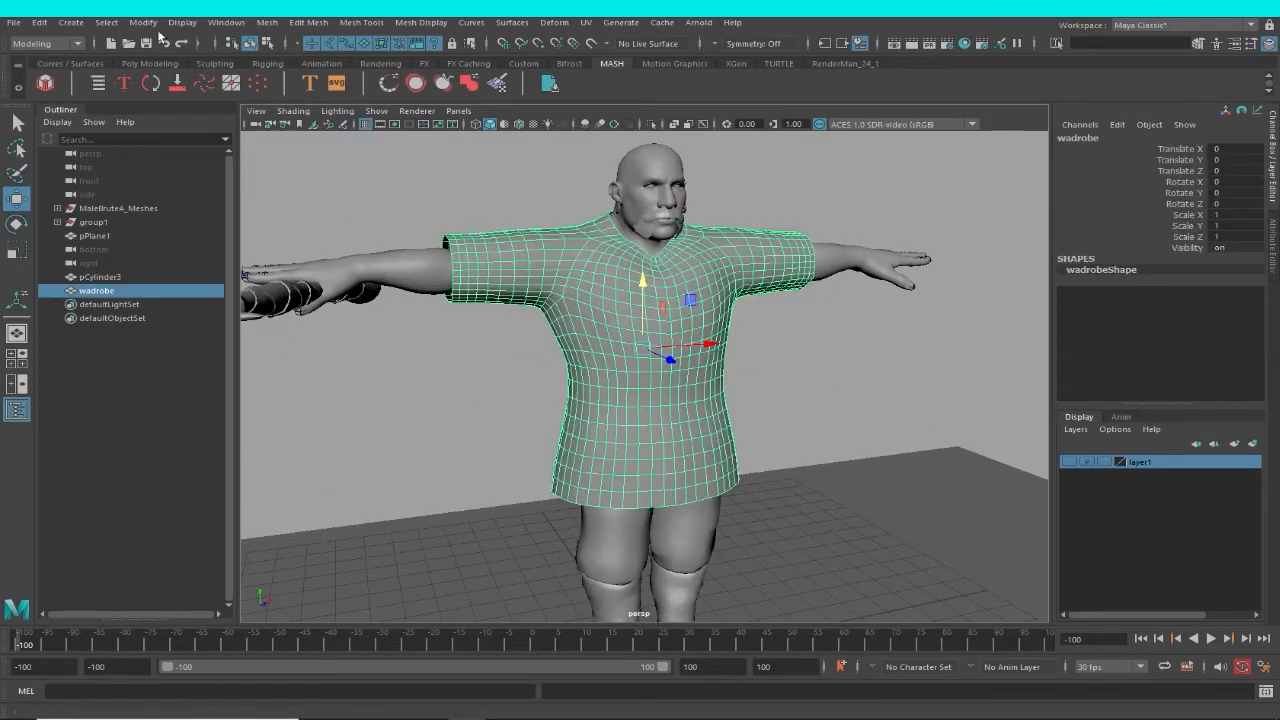
pyautogui.click(13, 23)
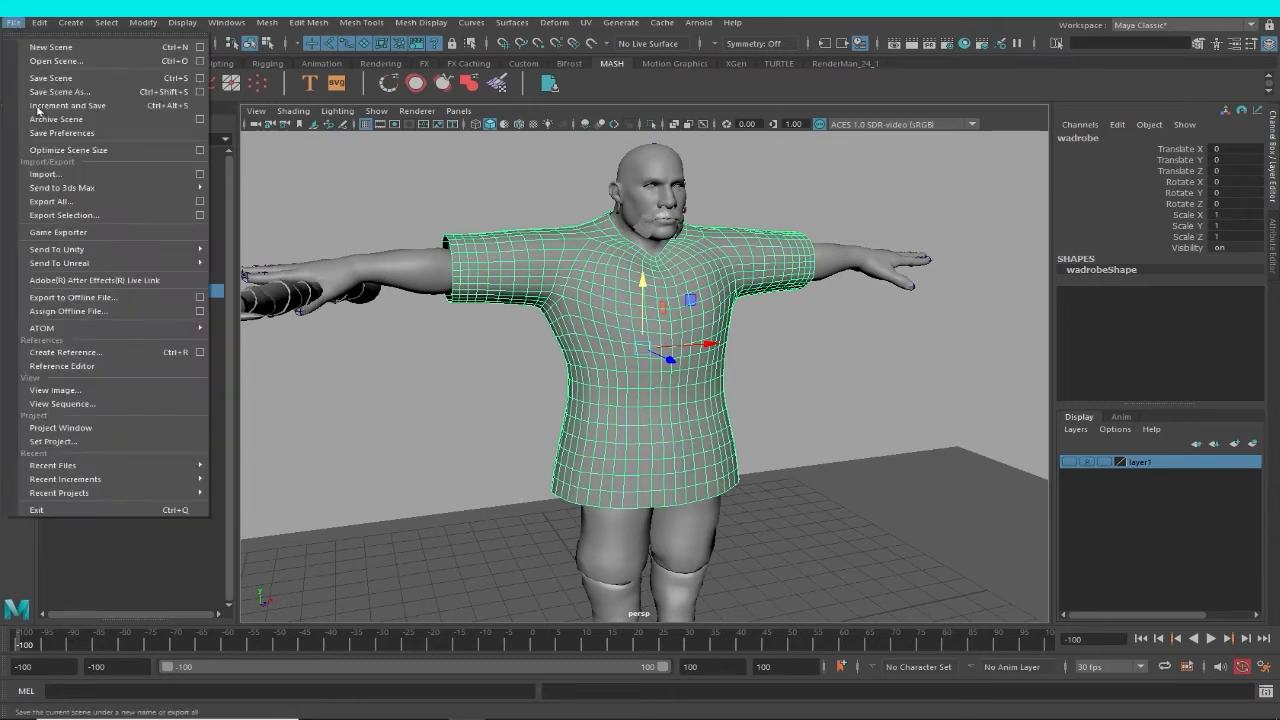
pyautogui.click(35, 80)
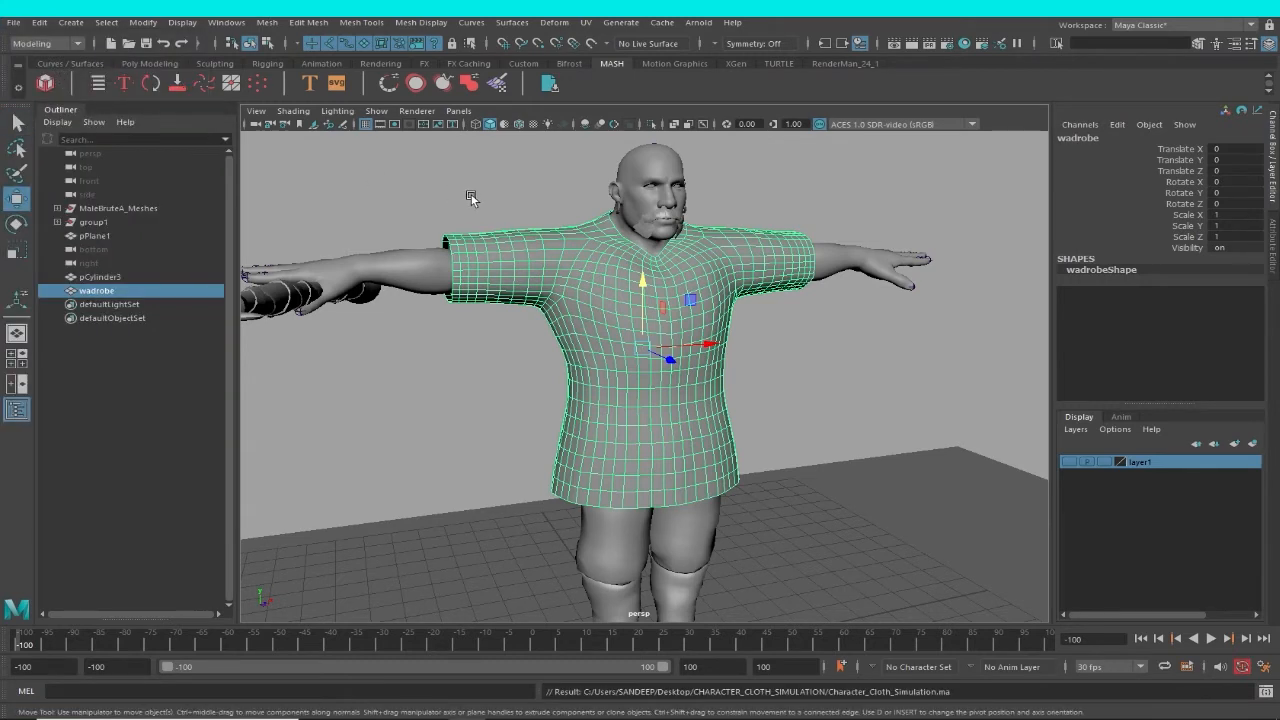
# Switch to the FX toolset and convert the wadrobe garment to nCloth with Create nCloth.
pyautogui.click(471, 197)
pyautogui.click(738, 298)
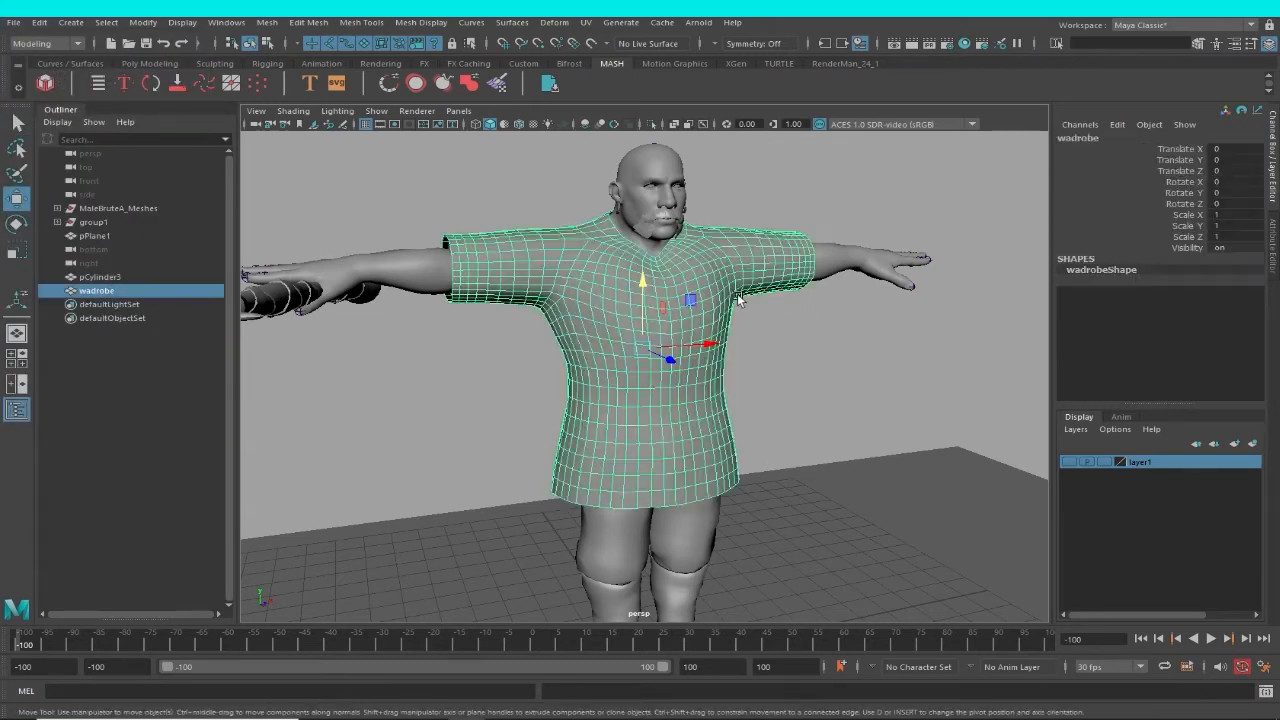
pyautogui.moveTo(813, 332)
pyautogui.keyDown('alt'); pyautogui.mouseDown()
pyautogui.moveTo(830, 331)
pyautogui.moveTo(746, 309)
pyautogui.moveTo(821, 318)
pyautogui.mouseUp(); pyautogui.keyUp('alt')
pyautogui.click(830, 331)
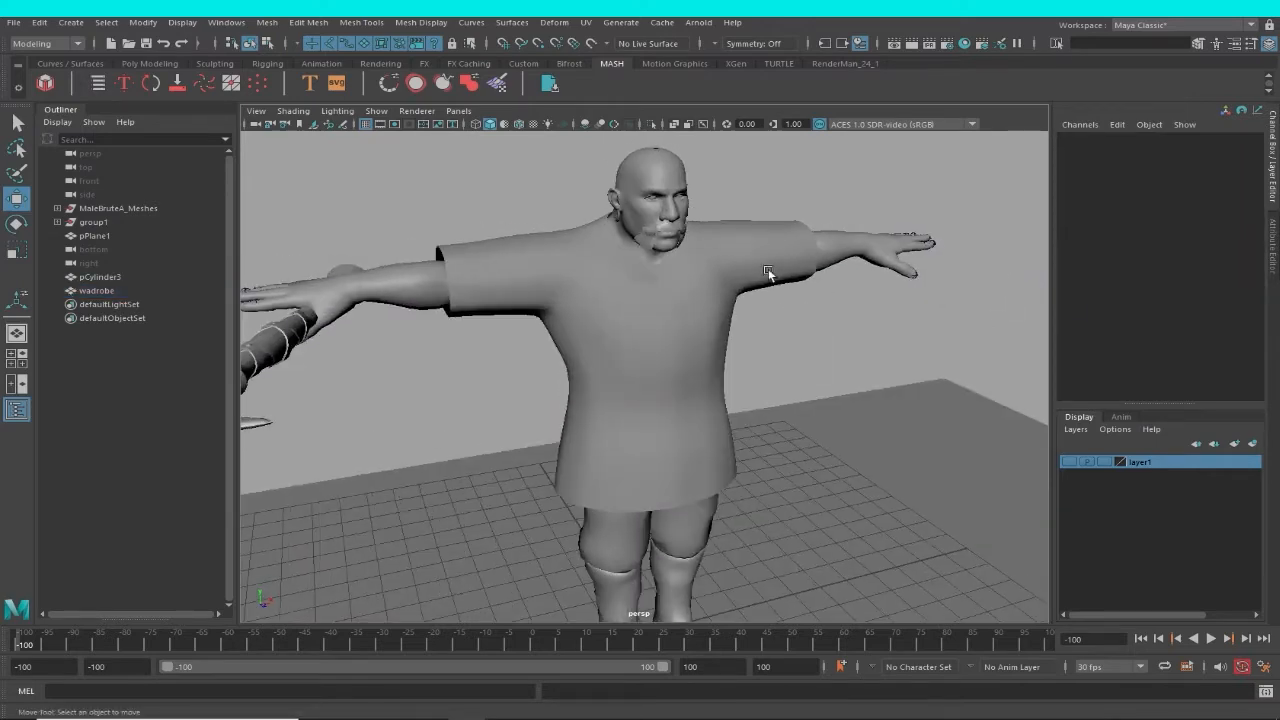
pyautogui.click(765, 268)
pyautogui.keyDown('alt'); pyautogui.moveTo(765, 268); pyautogui.dragTo(503, 221, button='right'); pyautogui.keyUp('alt')
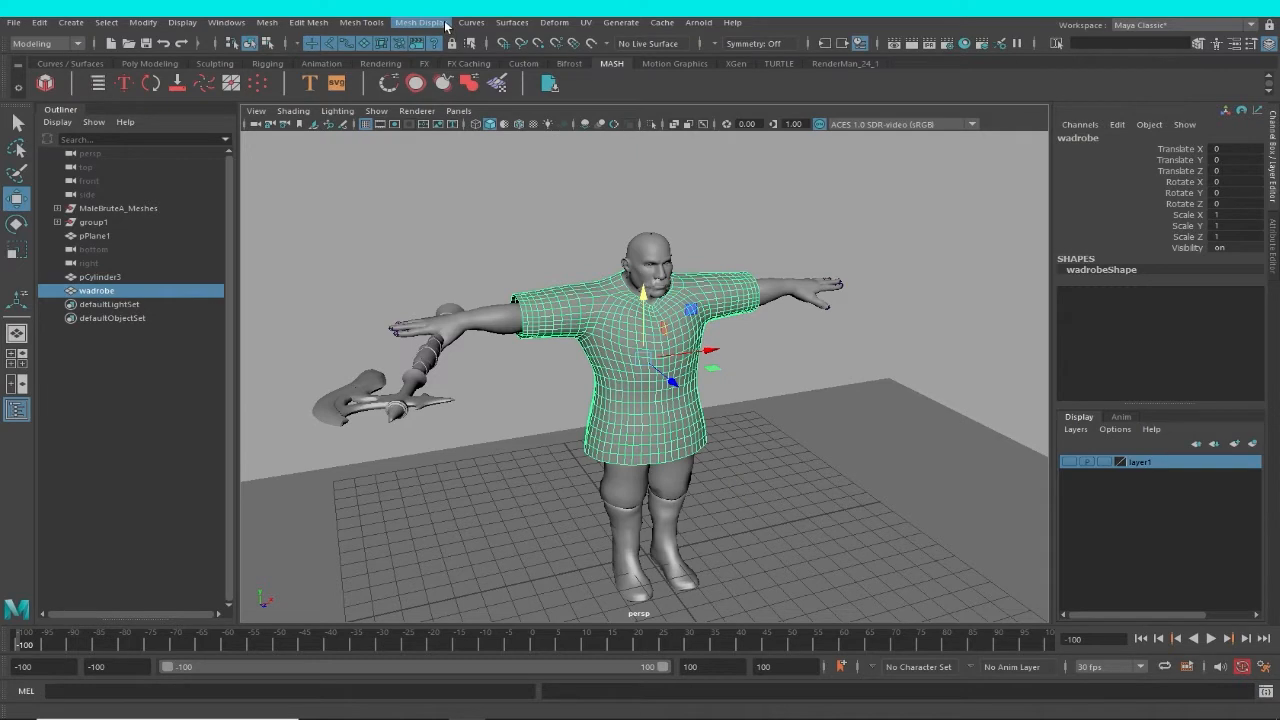
pyautogui.click(769, 334)
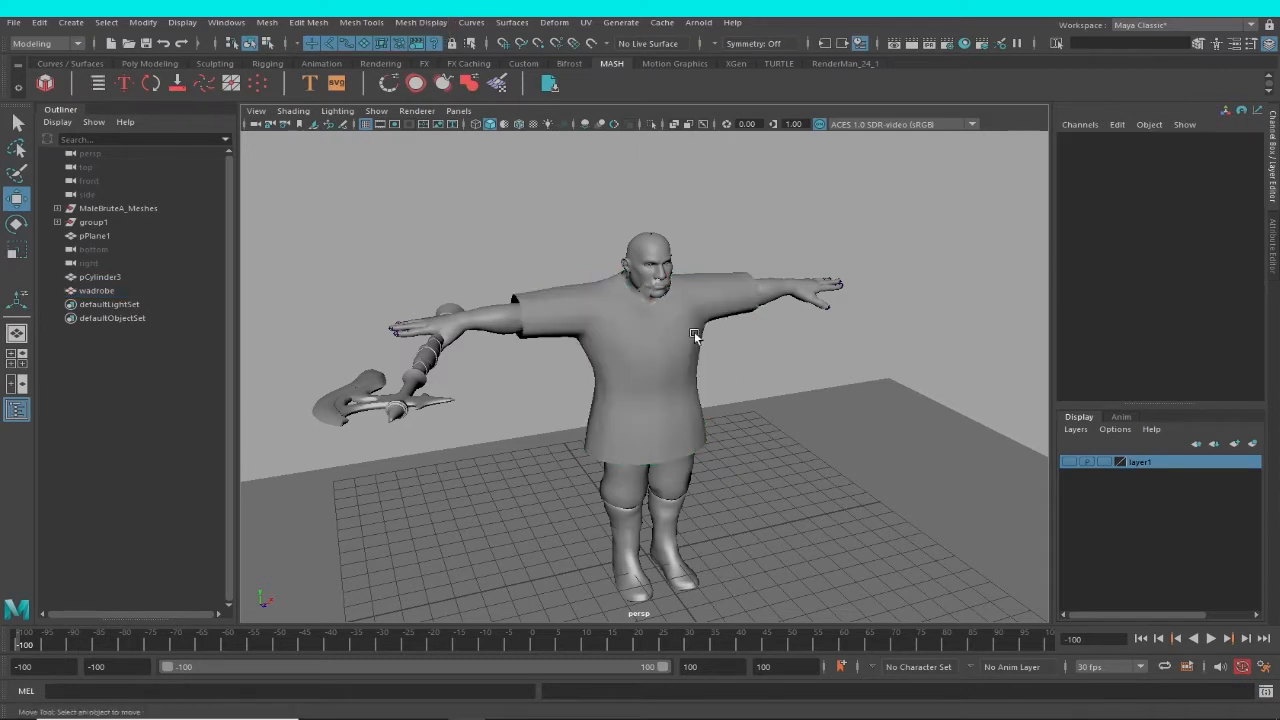
pyautogui.click(695, 335)
pyautogui.click(45, 43)
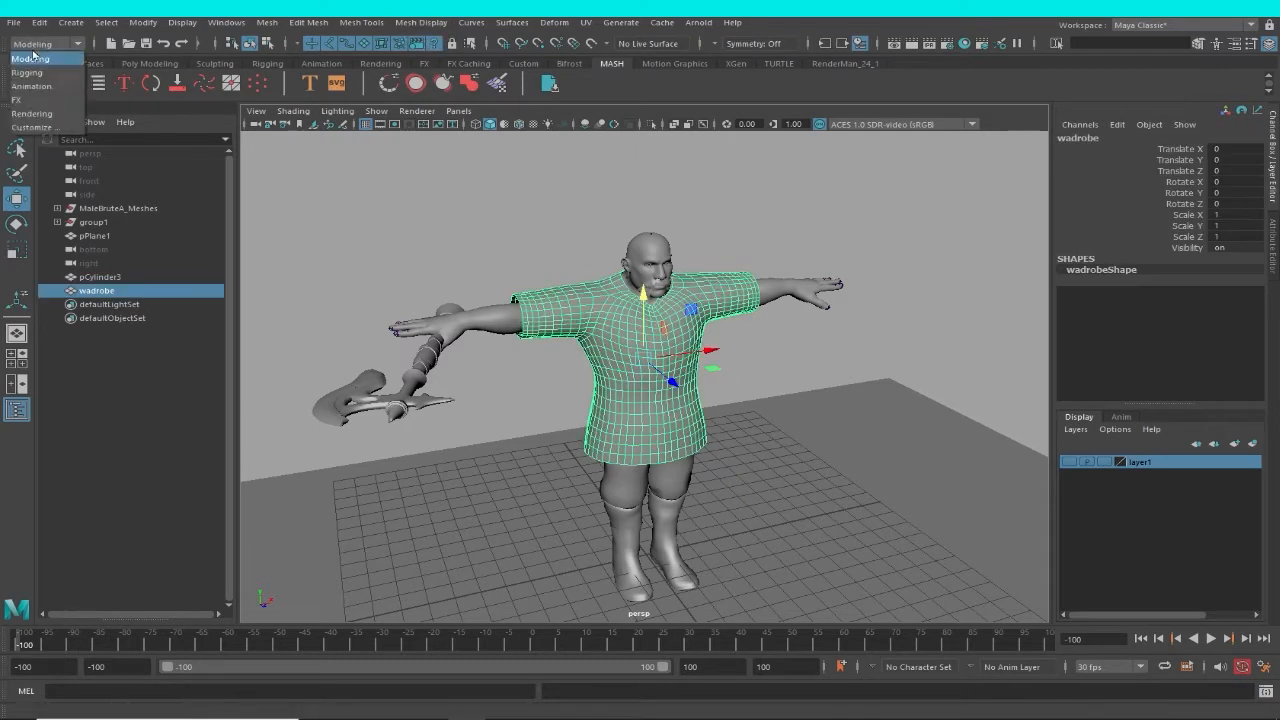
pyautogui.click(51, 102)
pyautogui.click(356, 22)
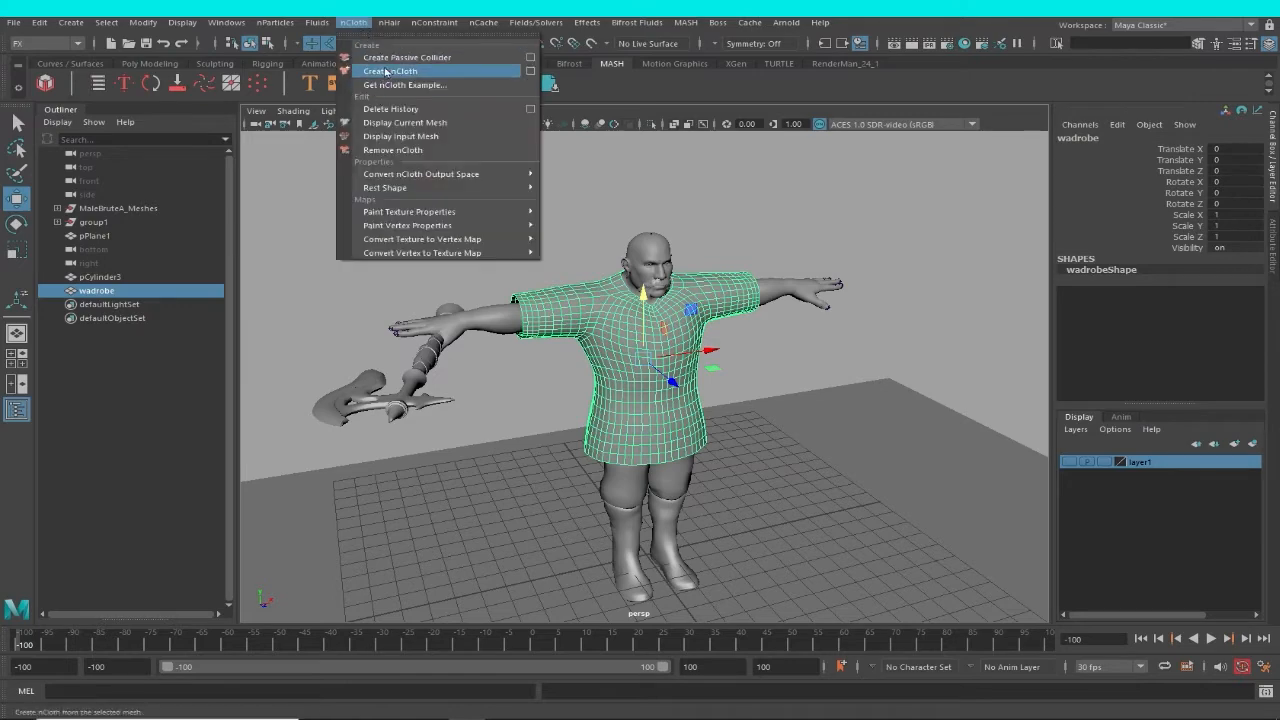
pyautogui.click(386, 73)
# Examine the nucleus1 solver's attributes, including its gravity, wind, ground plane and solver settings.
pyautogui.keyDown('alt'); pyautogui.moveTo(828, 350); pyautogui.dragTo(608, 303); pyautogui.keyUp('alt')
pyautogui.keyDown('alt'); pyautogui.moveTo(608, 303); pyautogui.dragTo(580, 312, button='right'); pyautogui.keyUp('alt')
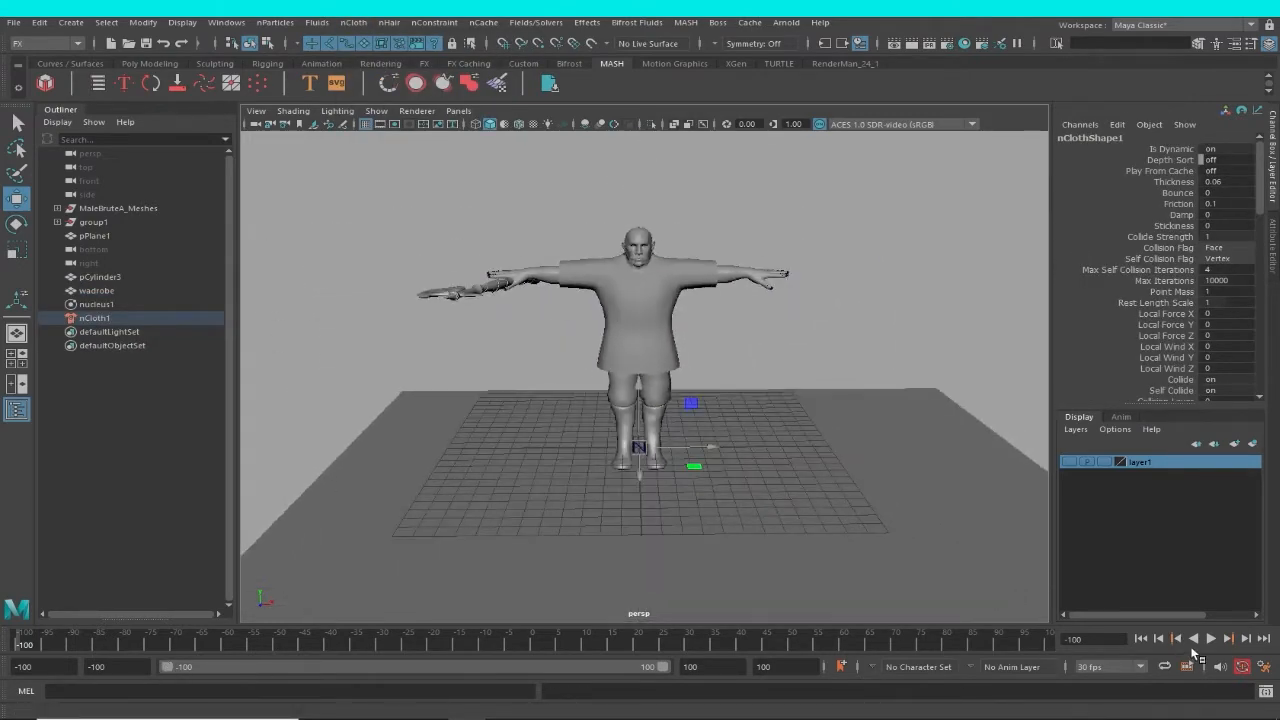
pyautogui.keyDown('alt'); pyautogui.moveTo(441, 358); pyautogui.dragTo(640, 348, button='right'); pyautogui.keyUp('alt')
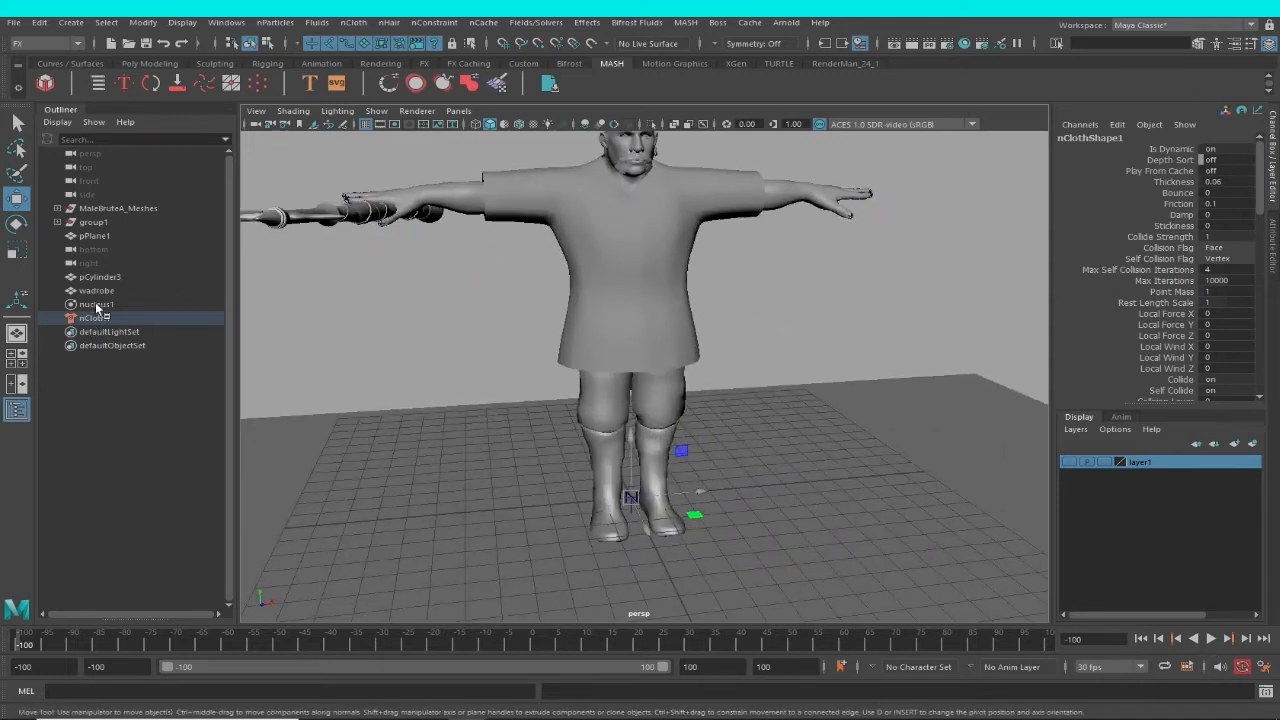
pyautogui.click(96, 304)
pyautogui.keyDown('alt'); pyautogui.moveTo(647, 354); pyautogui.dragTo(722, 315); pyautogui.keyUp('alt')
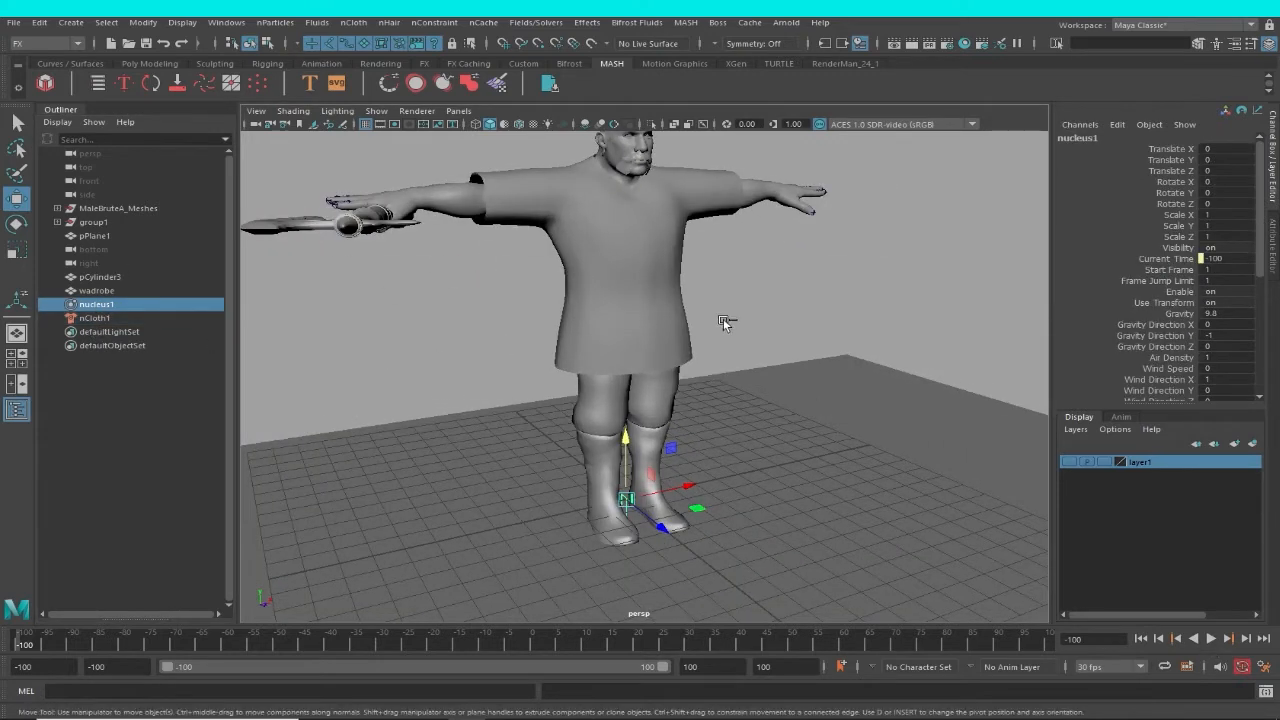
pyautogui.hotkey('ctrl', 'a')
pyautogui.scroll(-5, 1240, 377)
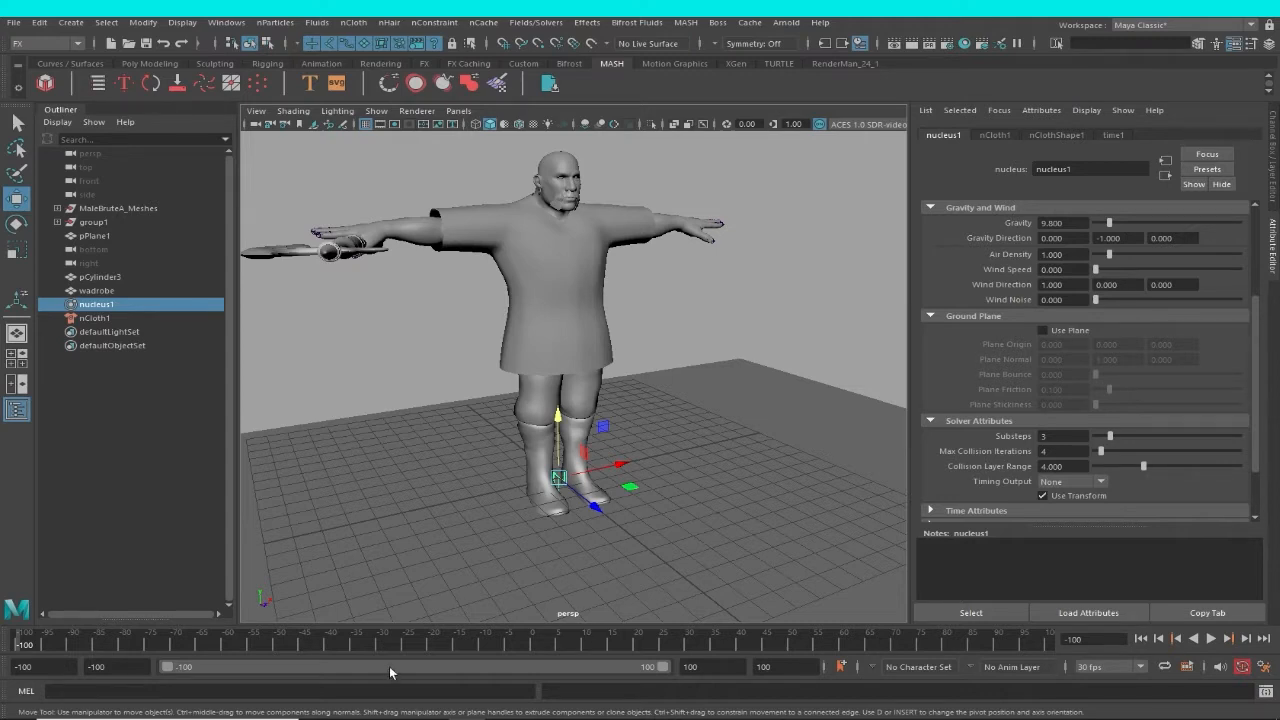
# Switch the viewport to wireframe display and select the character's entire joint hierarchy starting from the Hips joint.
pyautogui.keyDown('alt'); pyautogui.moveTo(632, 338); pyautogui.dragTo(540, 290); pyautogui.keyUp('alt')
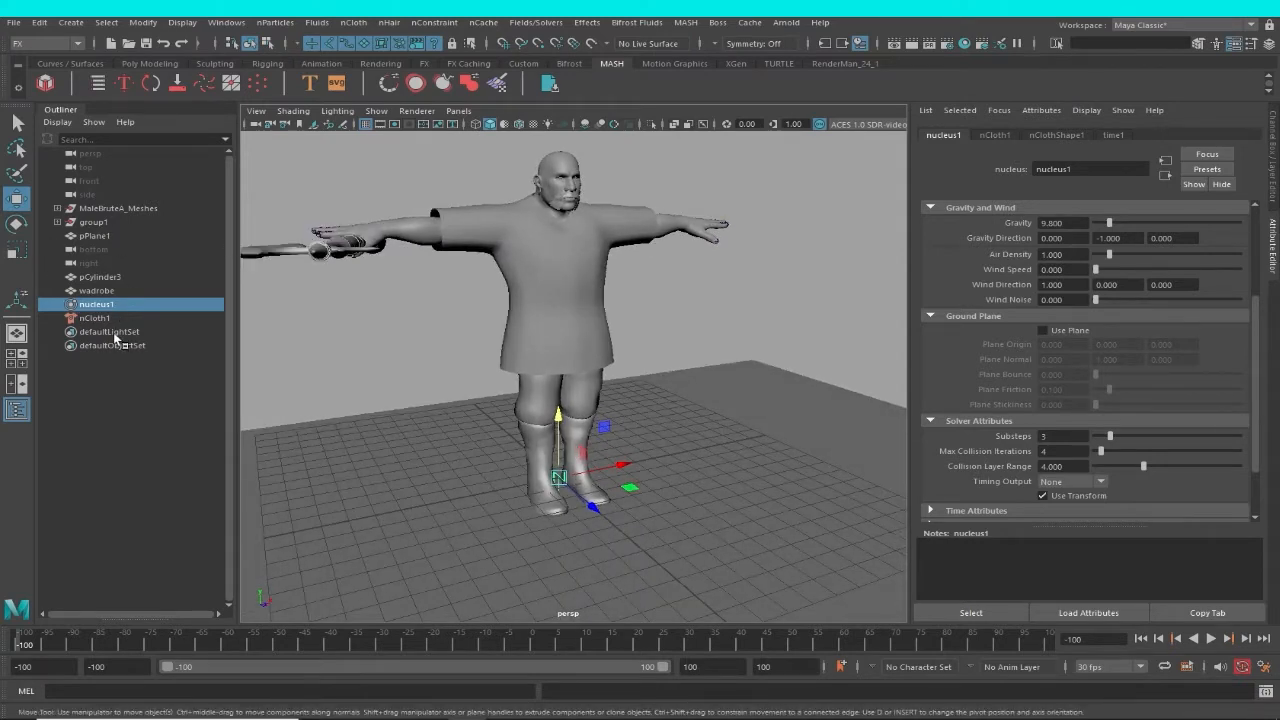
pyautogui.click(112, 222)
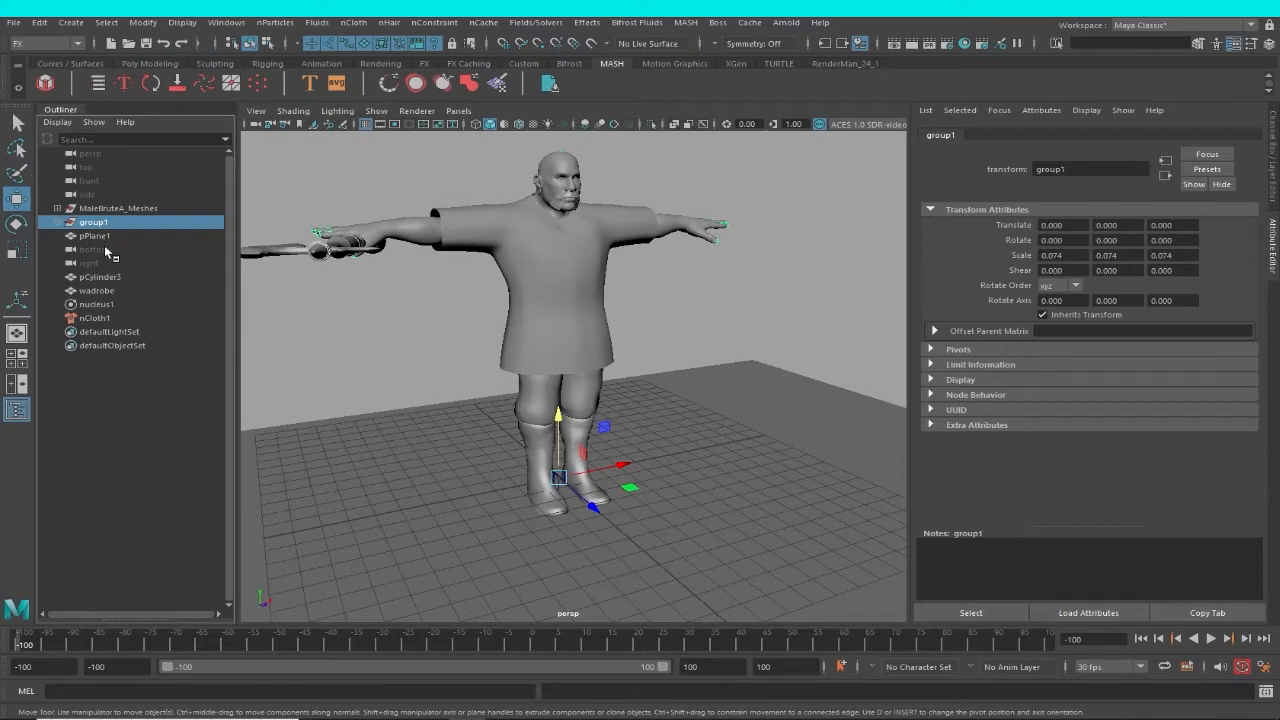
pyautogui.moveTo(107, 250); pyautogui.dragTo(111, 258, button='middle')
pyautogui.keyDown('alt'); pyautogui.moveTo(438, 260); pyautogui.dragTo(505, 280); pyautogui.keyUp('alt')
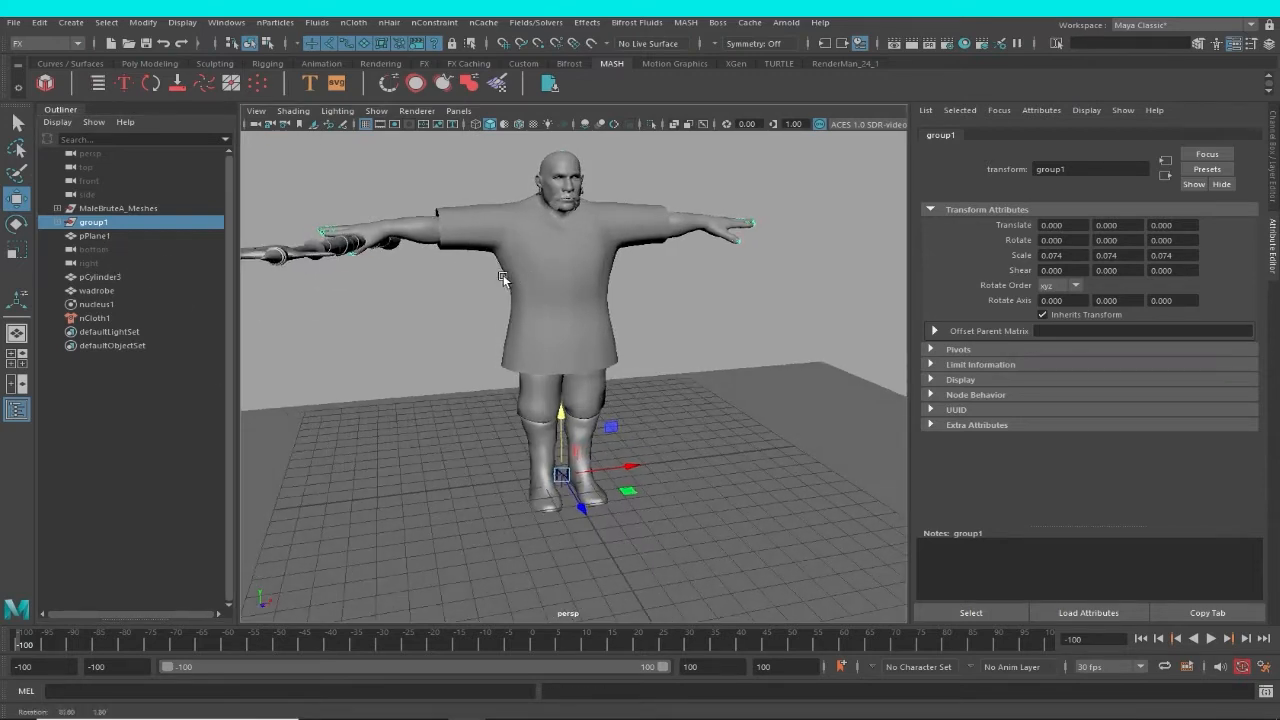
pyautogui.press('4')
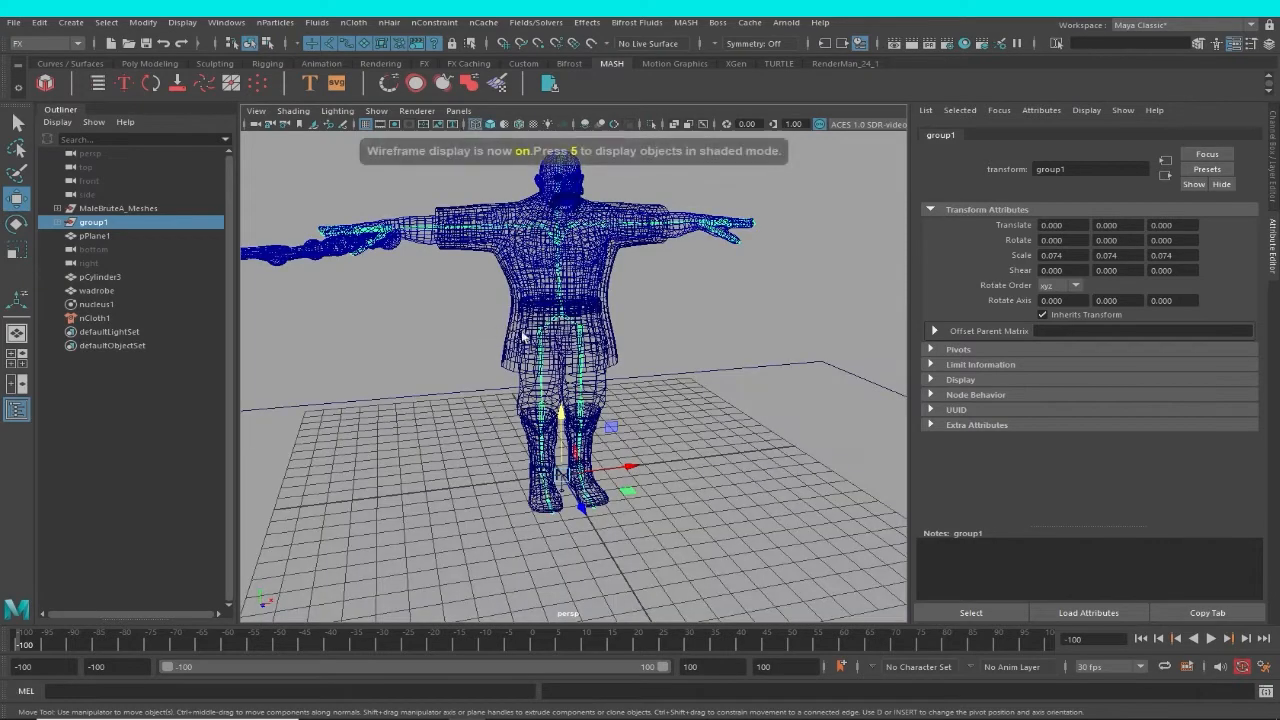
pyautogui.scroll(5, 604, 312)
pyautogui.click(604, 312)
pyautogui.click(570, 303)
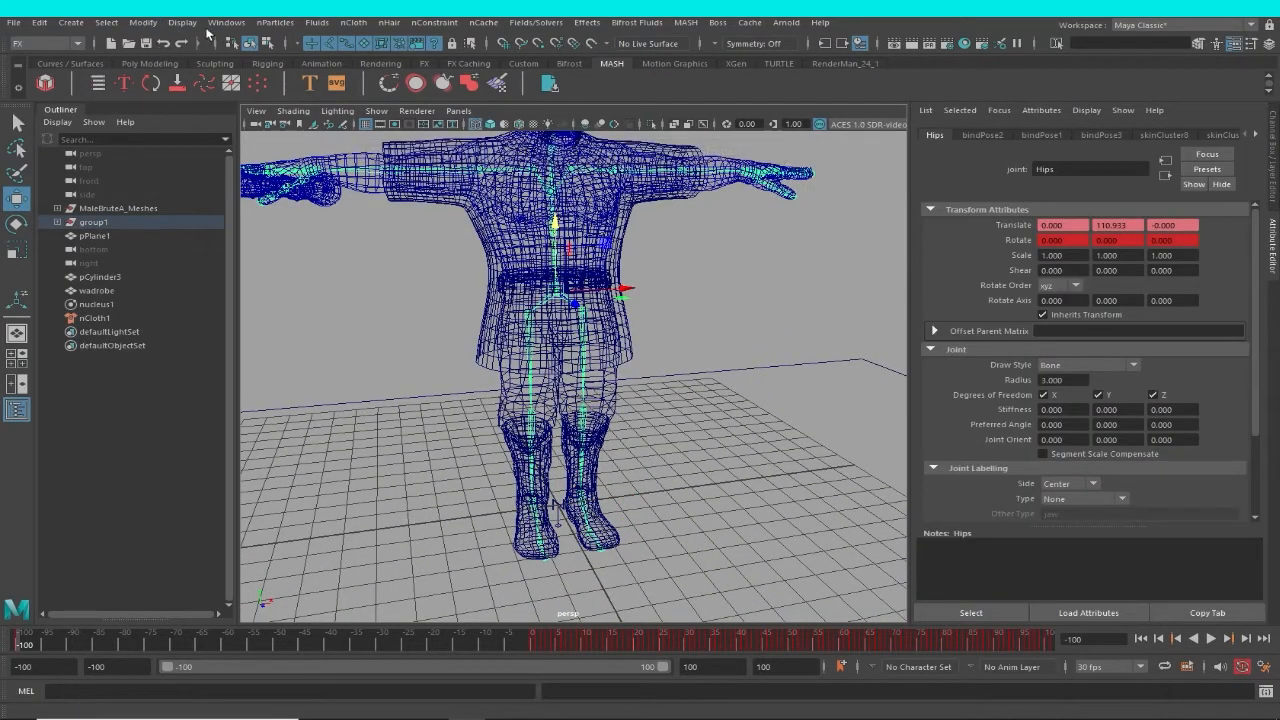
pyautogui.click(142, 22)
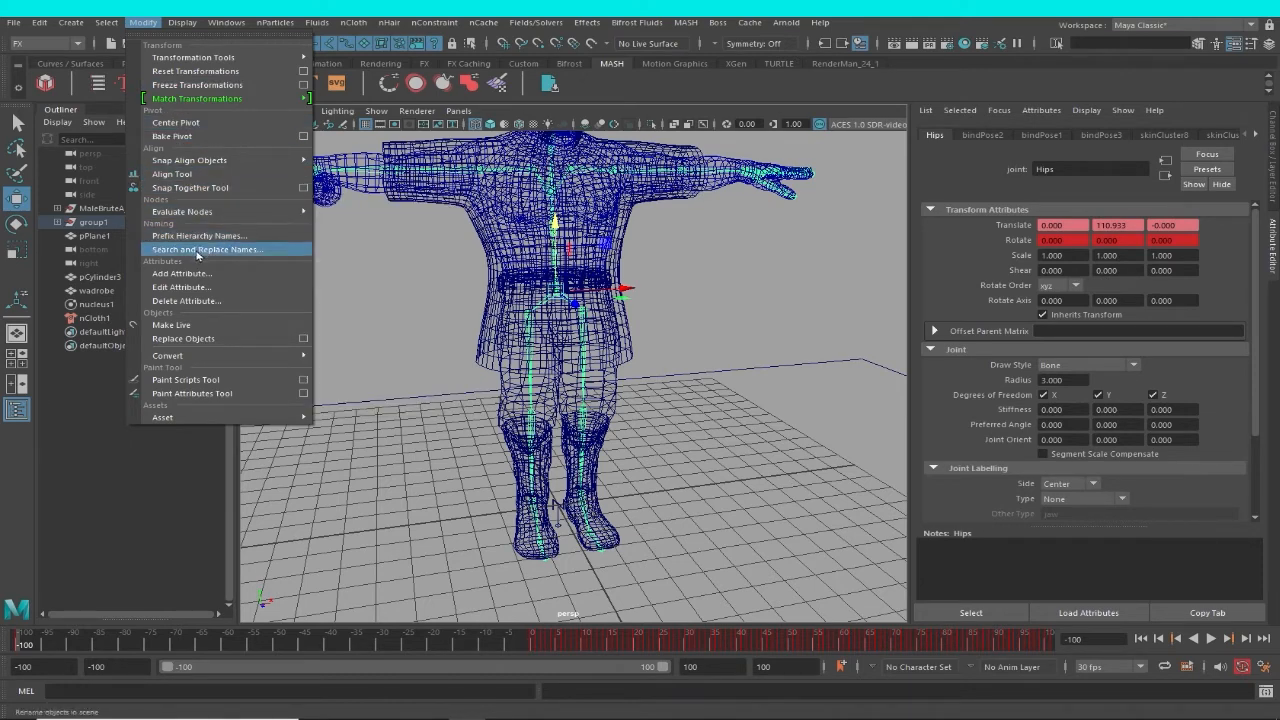
pyautogui.moveTo(39, 22)
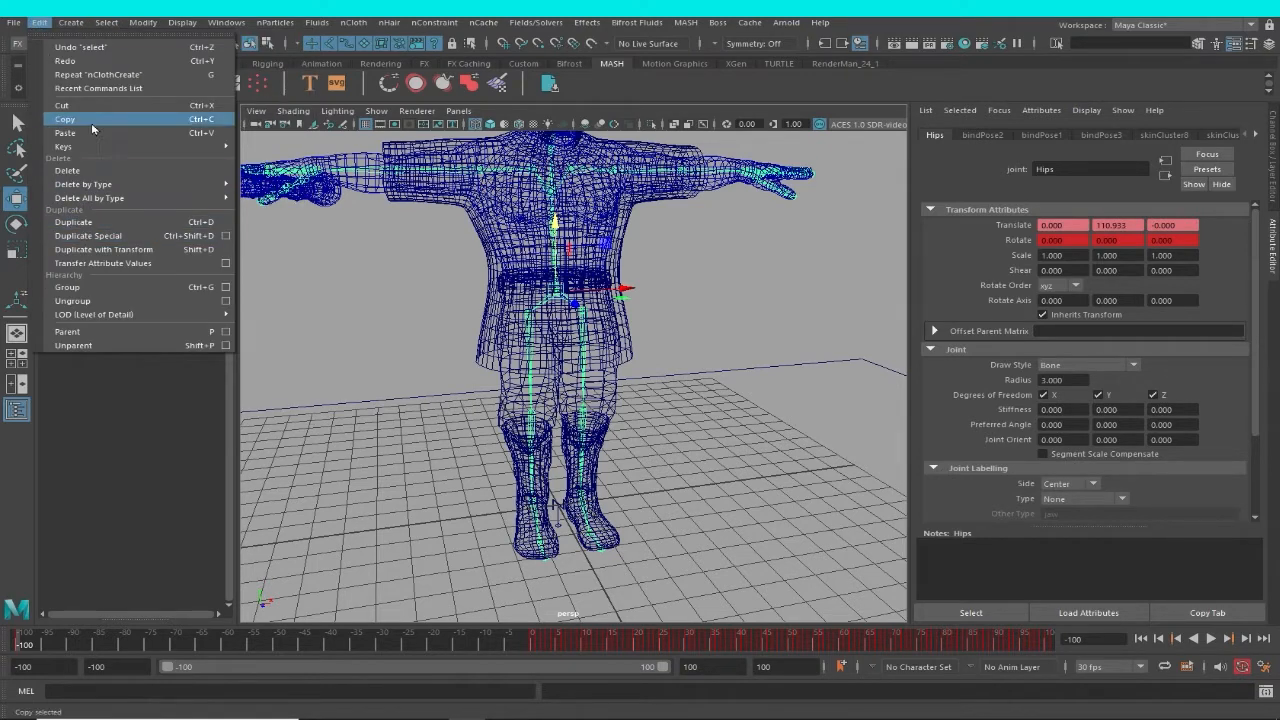
pyautogui.moveTo(88, 28)
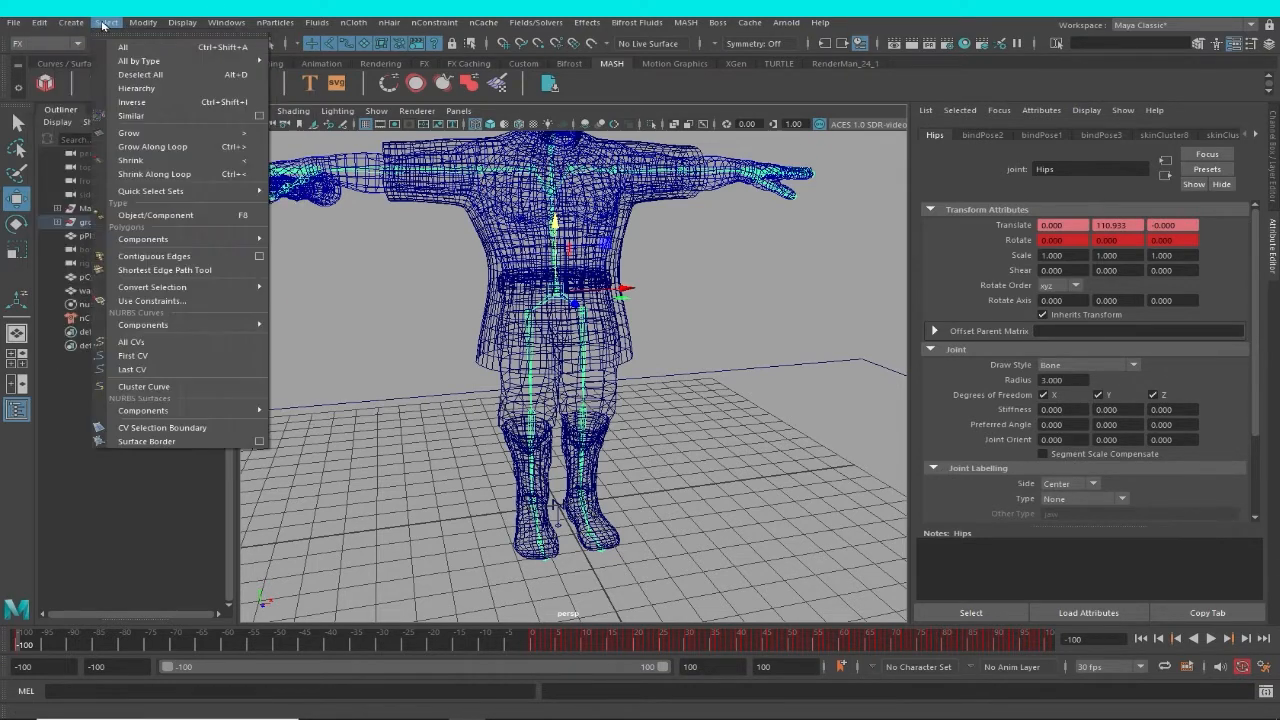
pyautogui.click(150, 156)
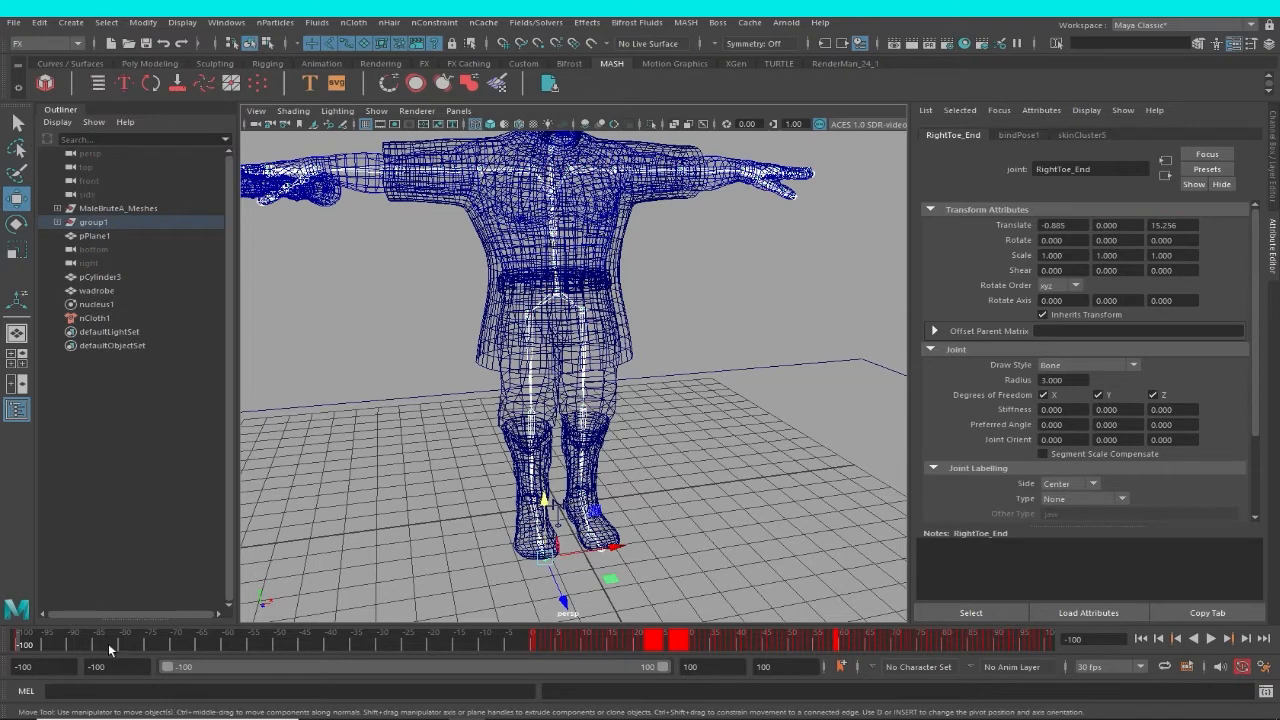
# Move the selected joints' first T-pose keys to frame -50, checking playback.
pyautogui.click(22, 645)
pyautogui.click(82, 646)
pyautogui.click(16, 646)
pyautogui.hotkey('alt', 'v')
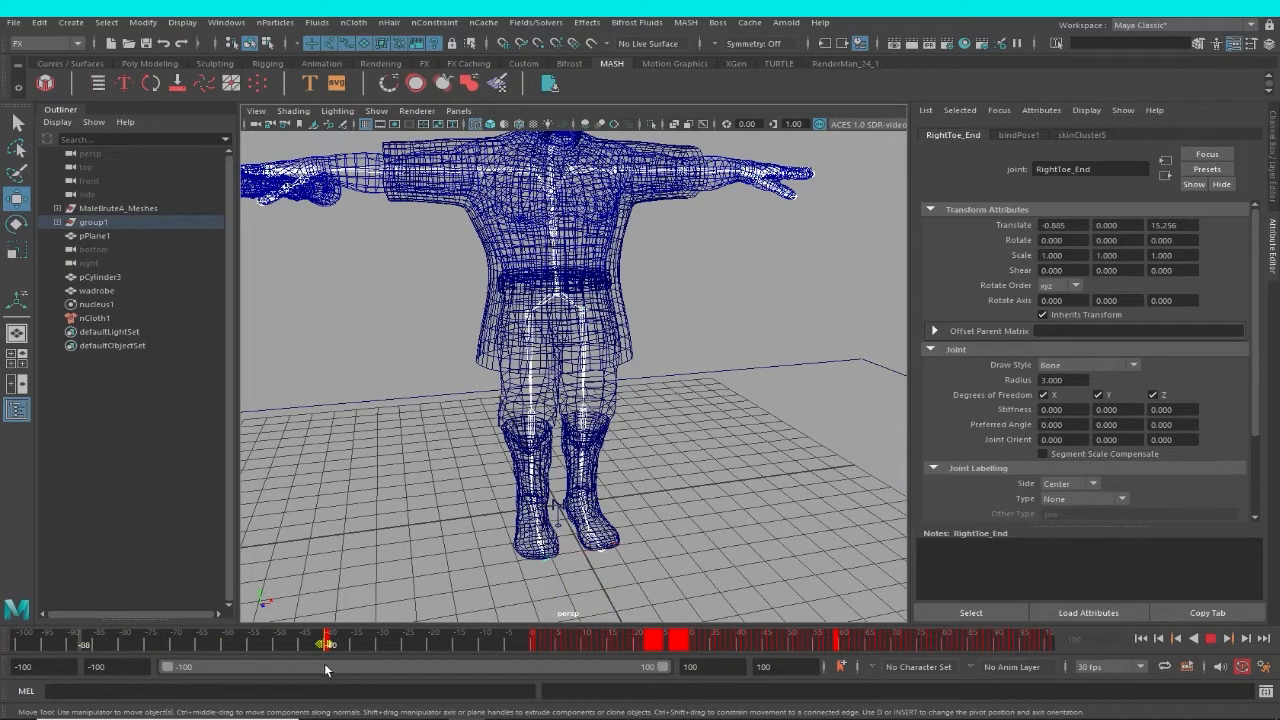
pyautogui.moveTo(324, 668); pyautogui.dragTo(283, 675)
pyautogui.hotkey('alt', 'v')
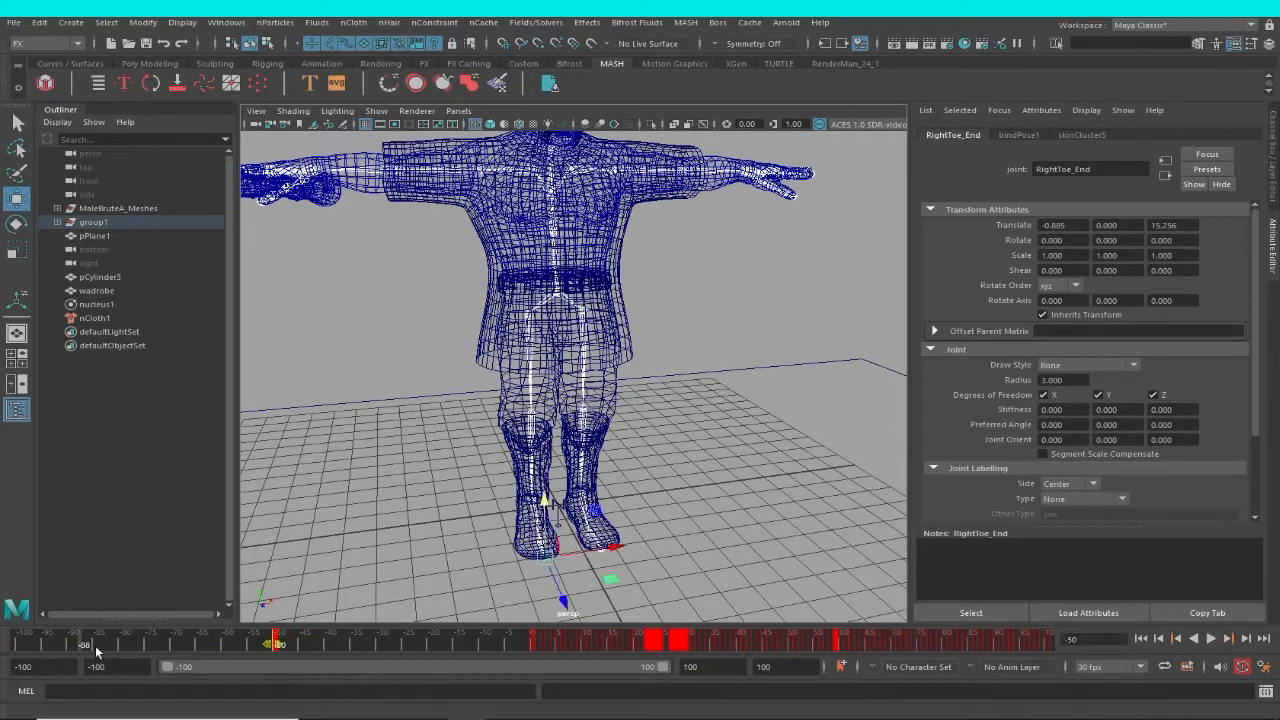
# Set both the animation start and the playback start to frame -50, and play the animation to check the range.
pyautogui.click(48, 671)
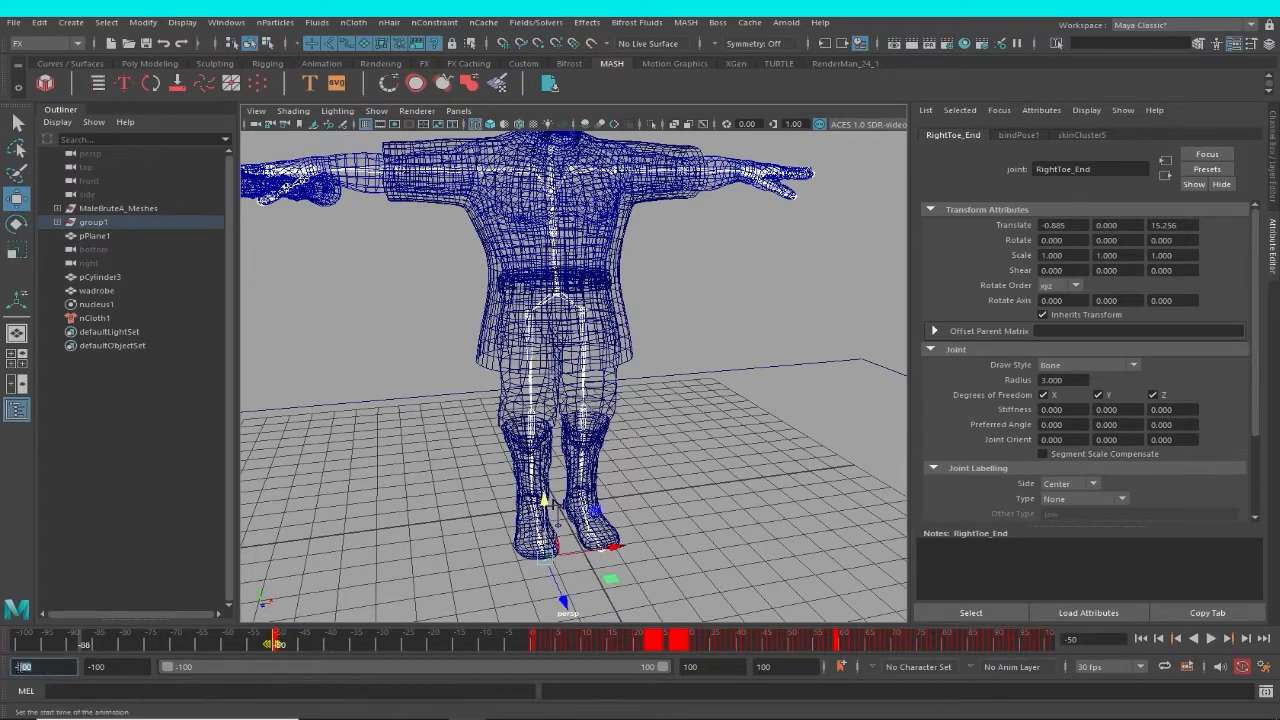
pyautogui.doubleClick(22, 667)
pyautogui.write('-50')
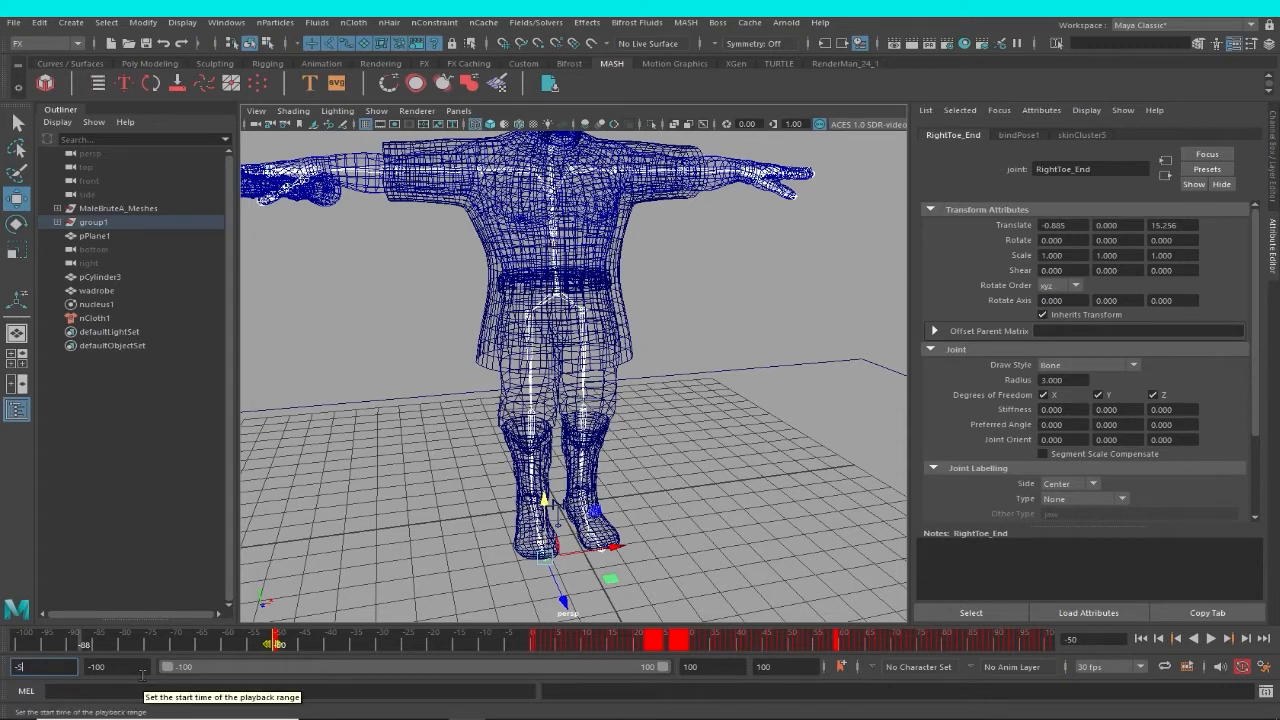
pyautogui.click(95, 668)
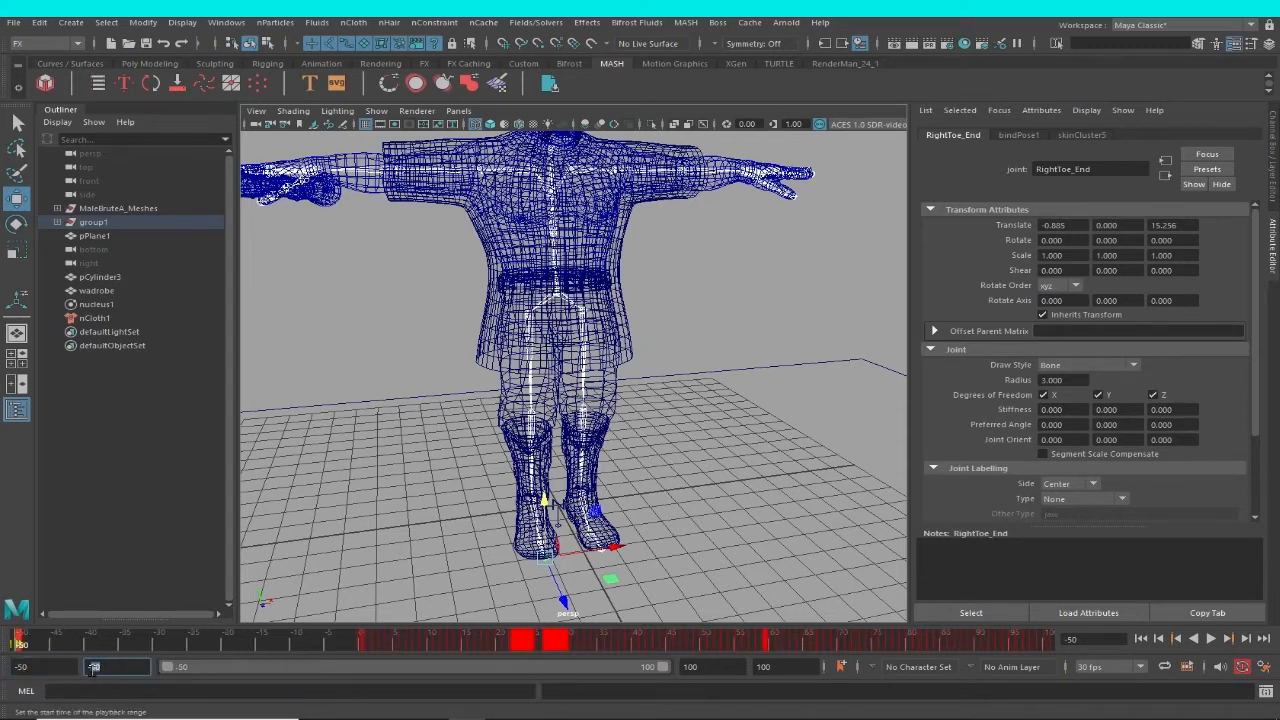
pyautogui.doubleClick(92, 668)
pyautogui.hotkey('alt', 'v')
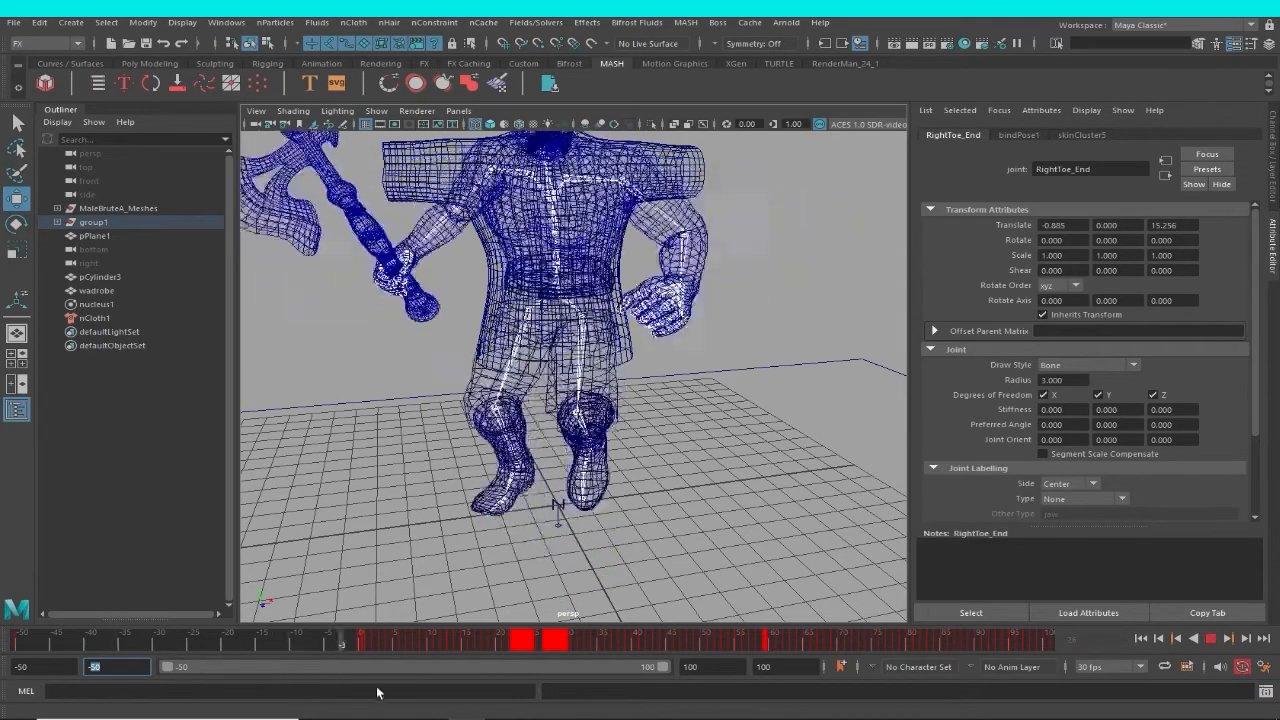
pyautogui.click(14, 646)
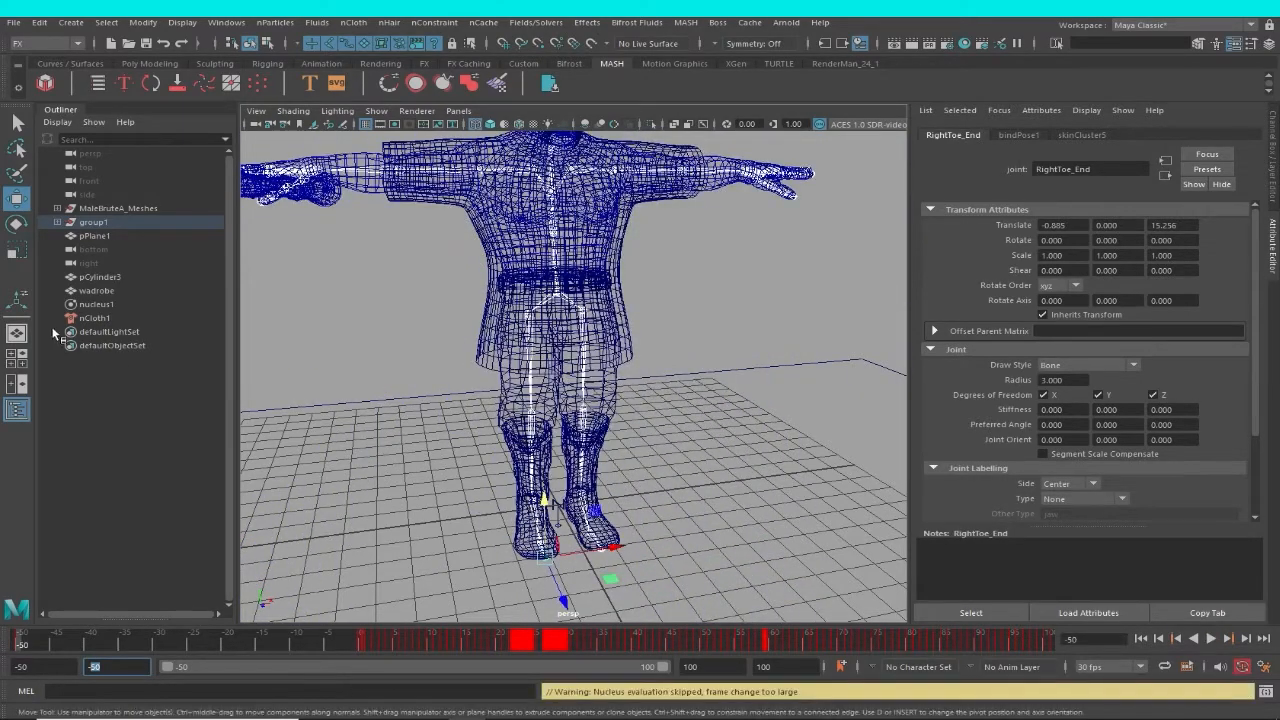
# Set the Start Frame in nucleus1's Time Attributes to -50.
pyautogui.click(88, 319)
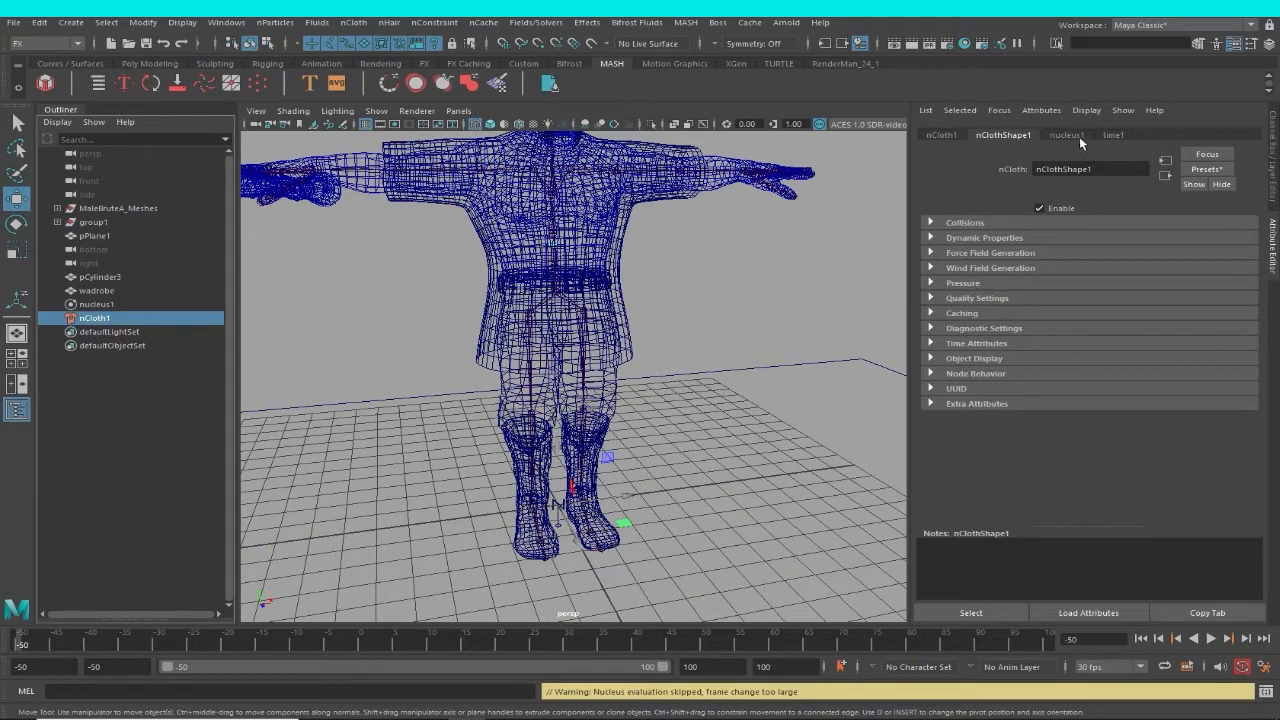
pyautogui.click(1068, 135)
pyautogui.moveTo(1257, 390); pyautogui.dragTo(1262, 454)
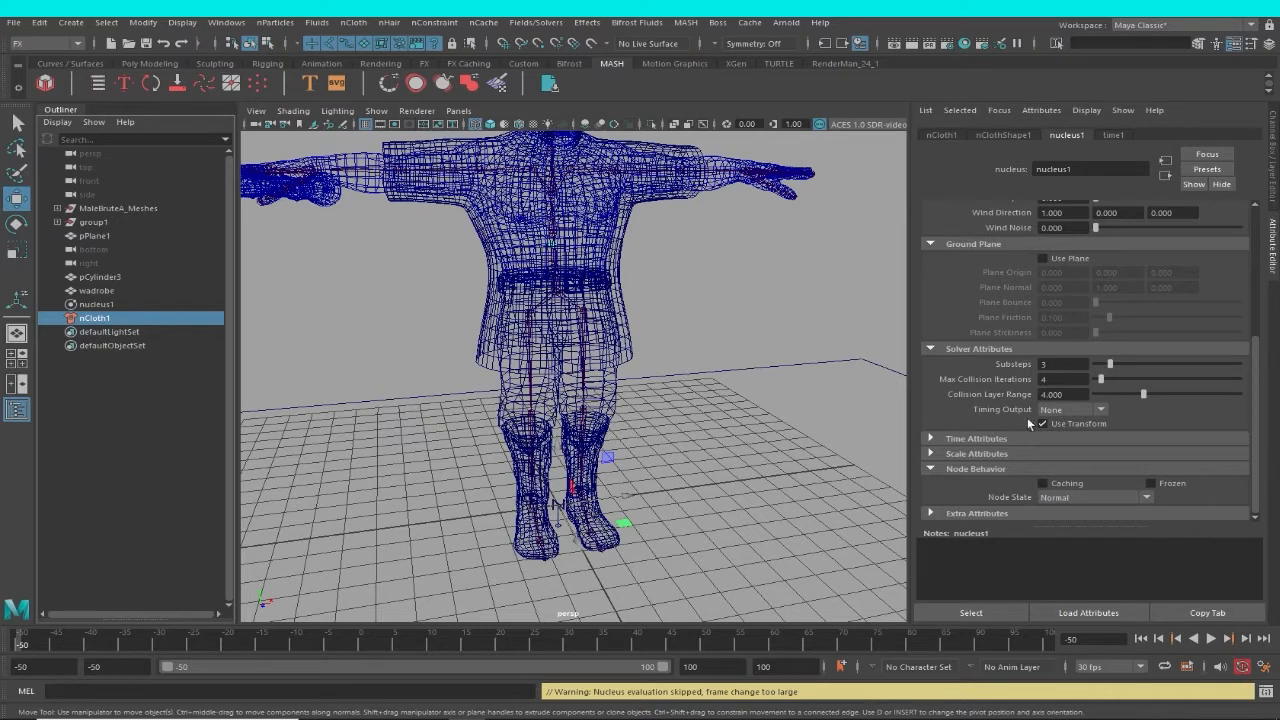
pyautogui.click(989, 438)
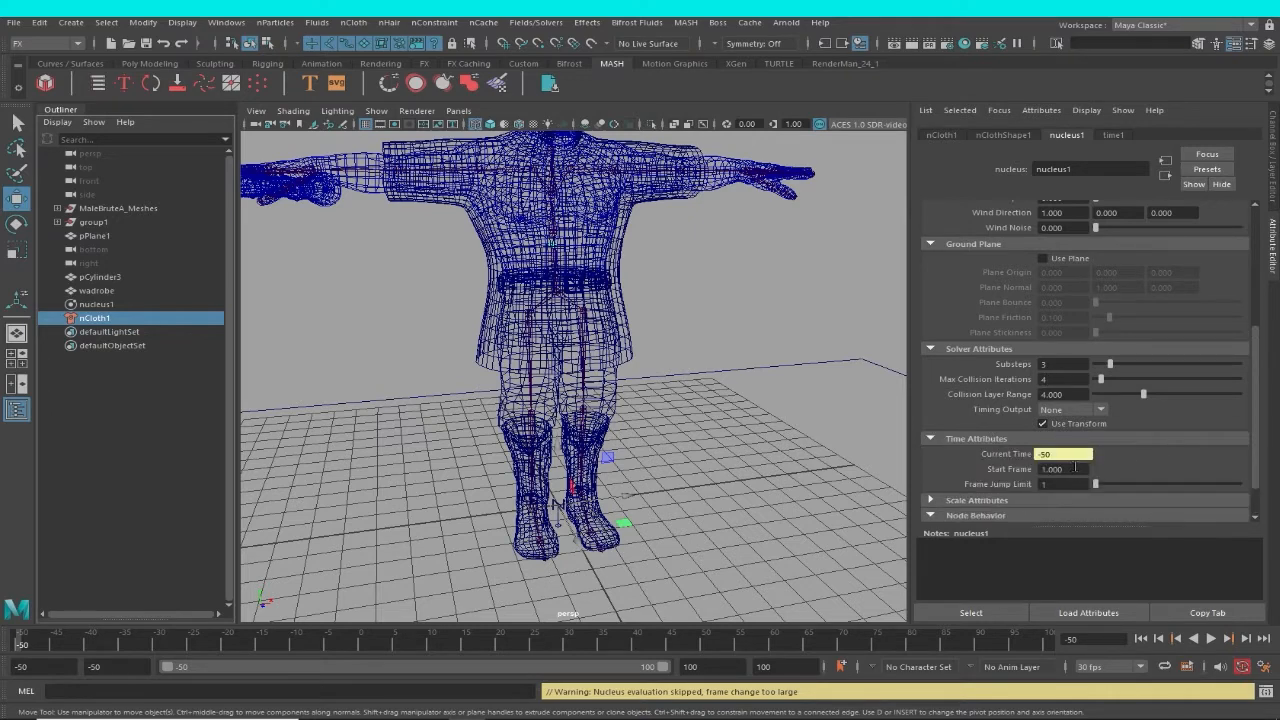
pyautogui.click(1075, 468)
pyautogui.write('-50')
pyautogui.press('Return')
# Play the cloth simulation from frame -50 in wireframe and in shaded display, rewinding to the start each time.
pyautogui.scroll(-3, 567, 380)
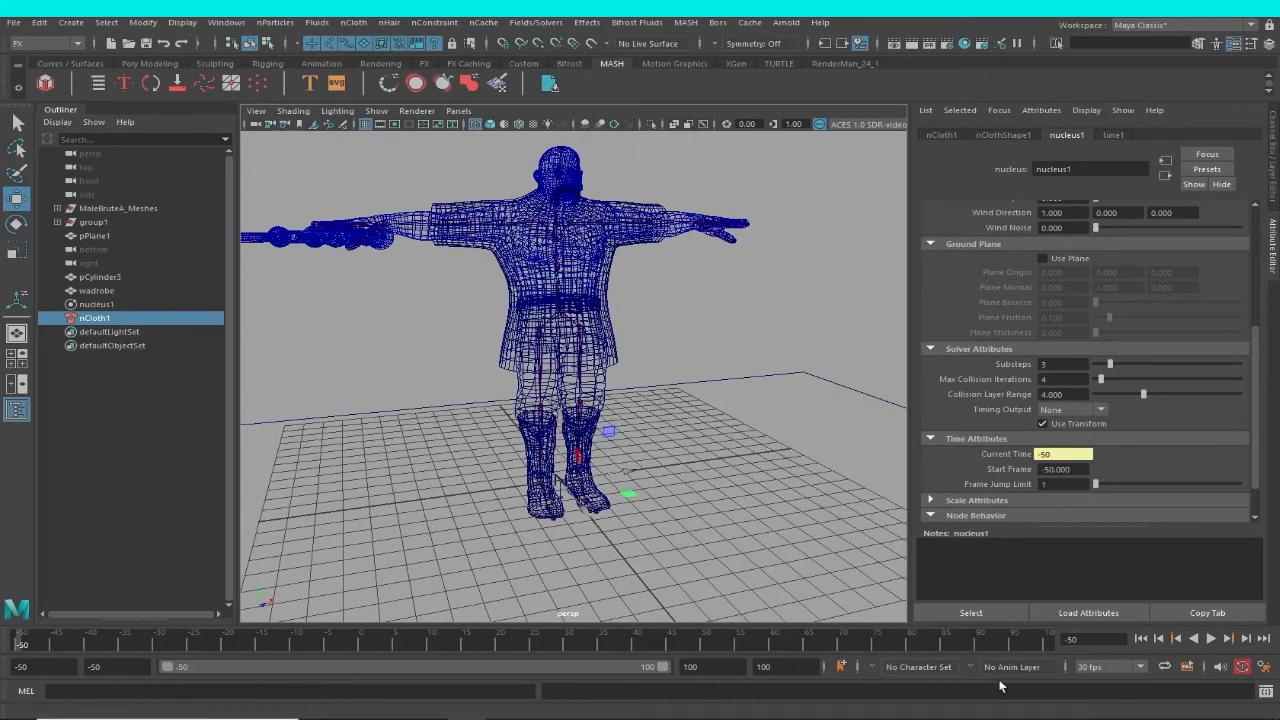
pyautogui.click(1210, 638)
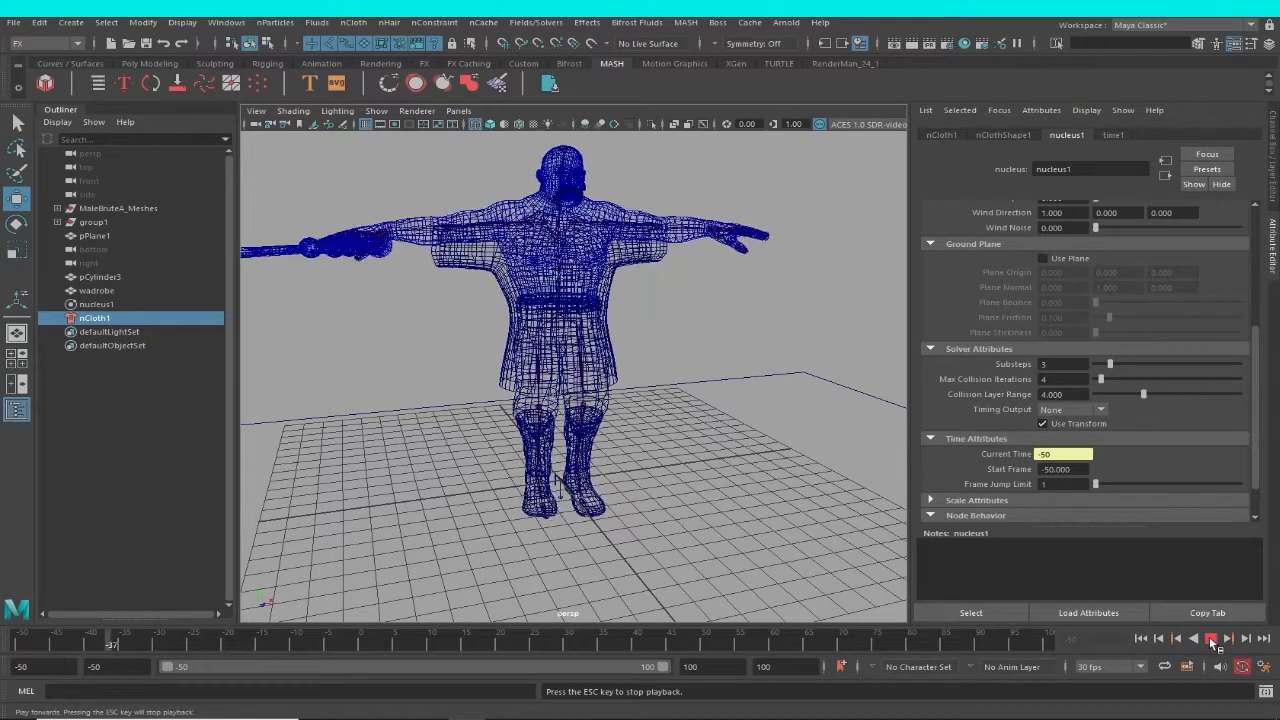
pyautogui.click(1210, 638)
pyautogui.click(1141, 638)
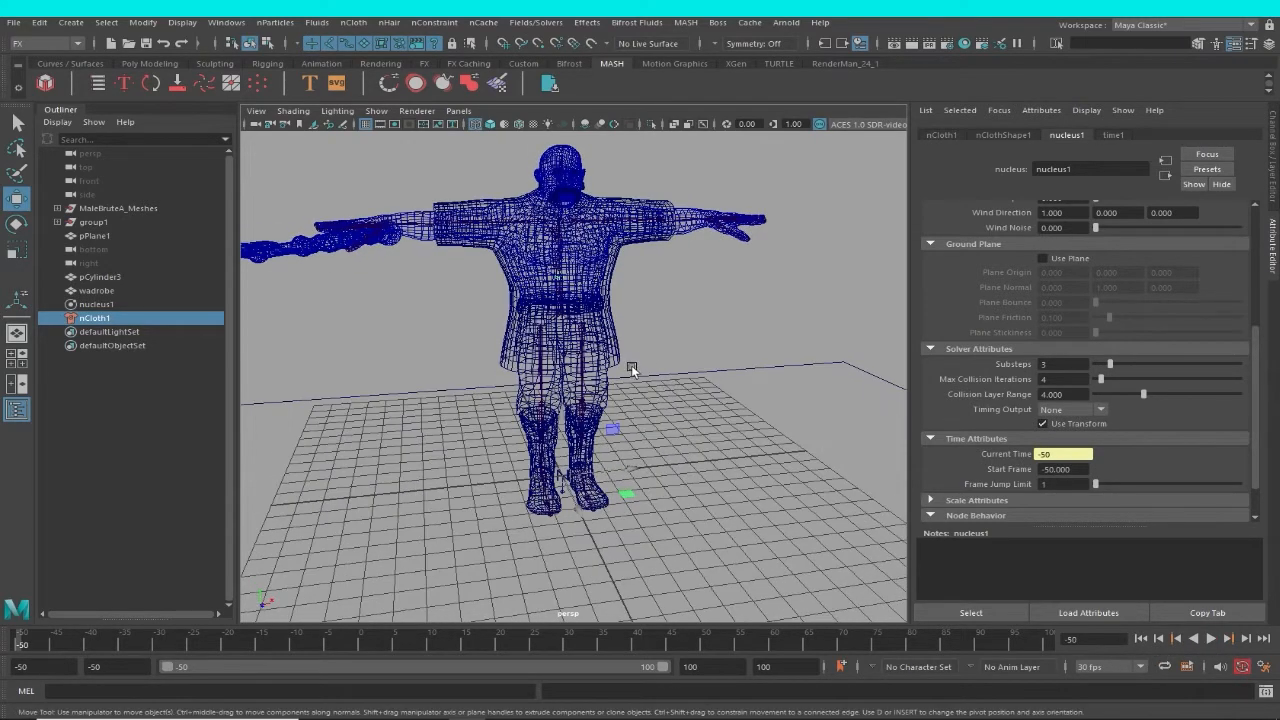
pyautogui.press('5')
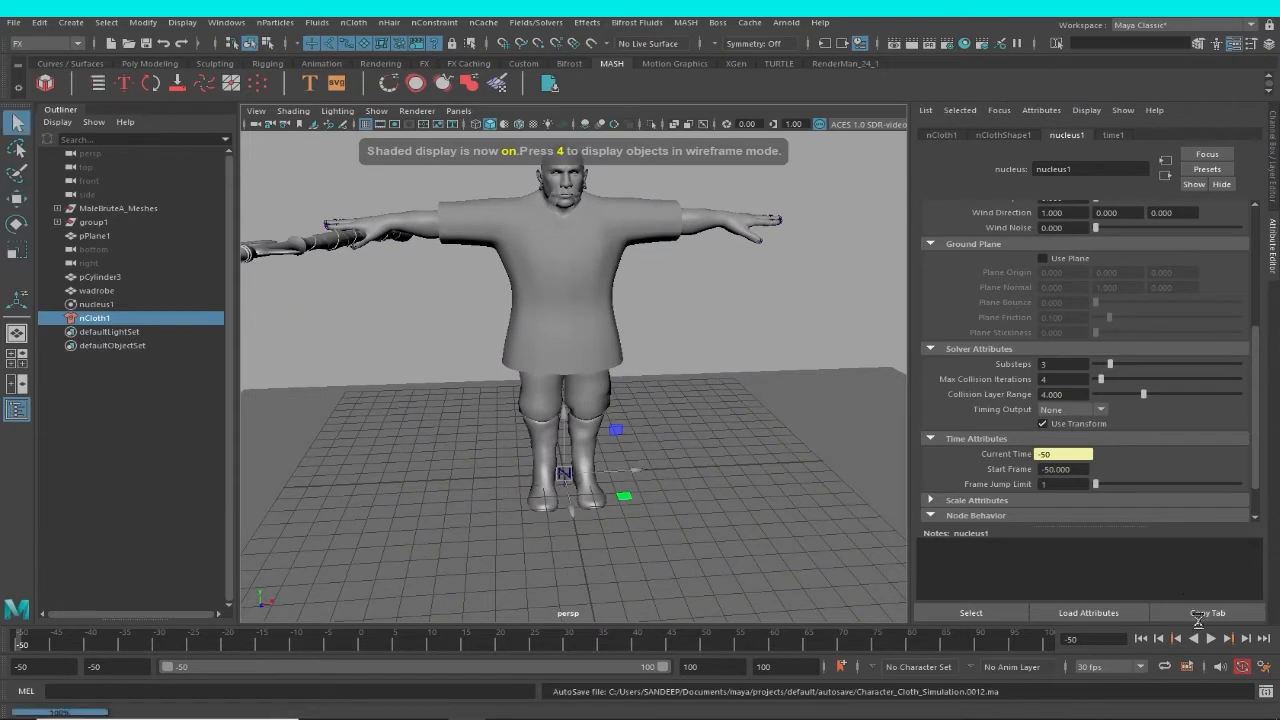
pyautogui.click(1209, 638)
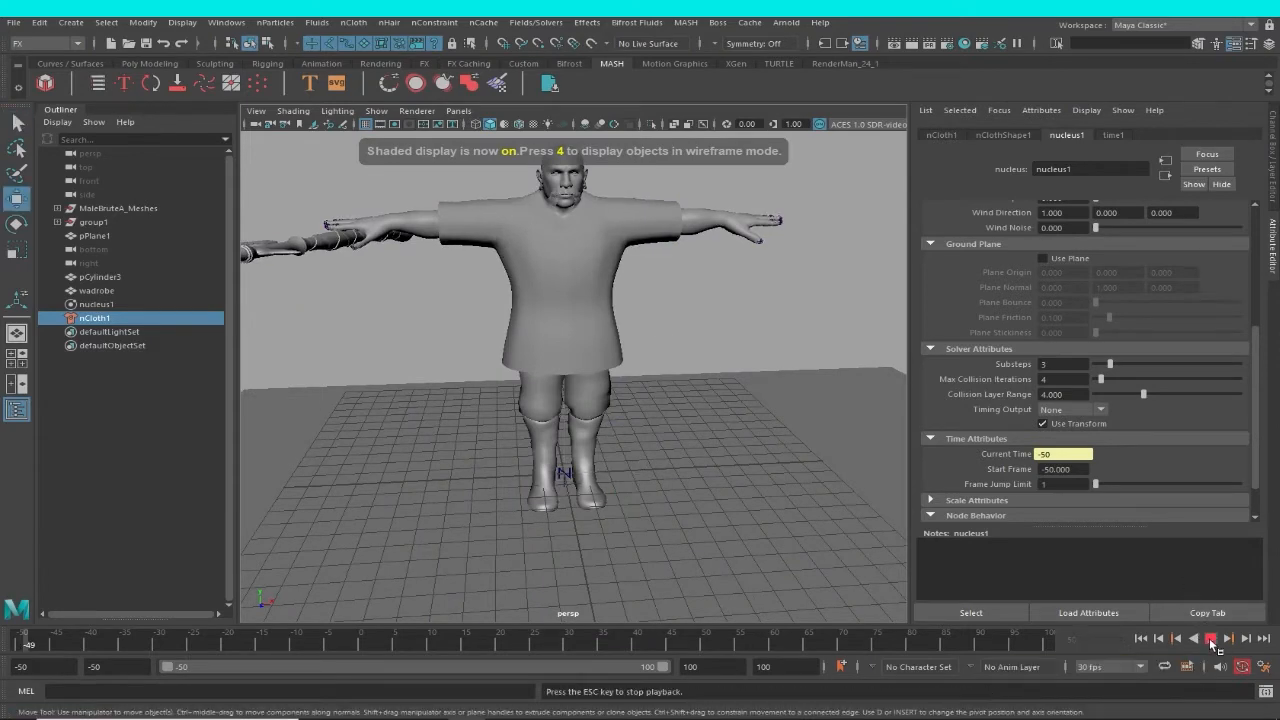
pyautogui.click(1209, 638)
pyautogui.click(1141, 638)
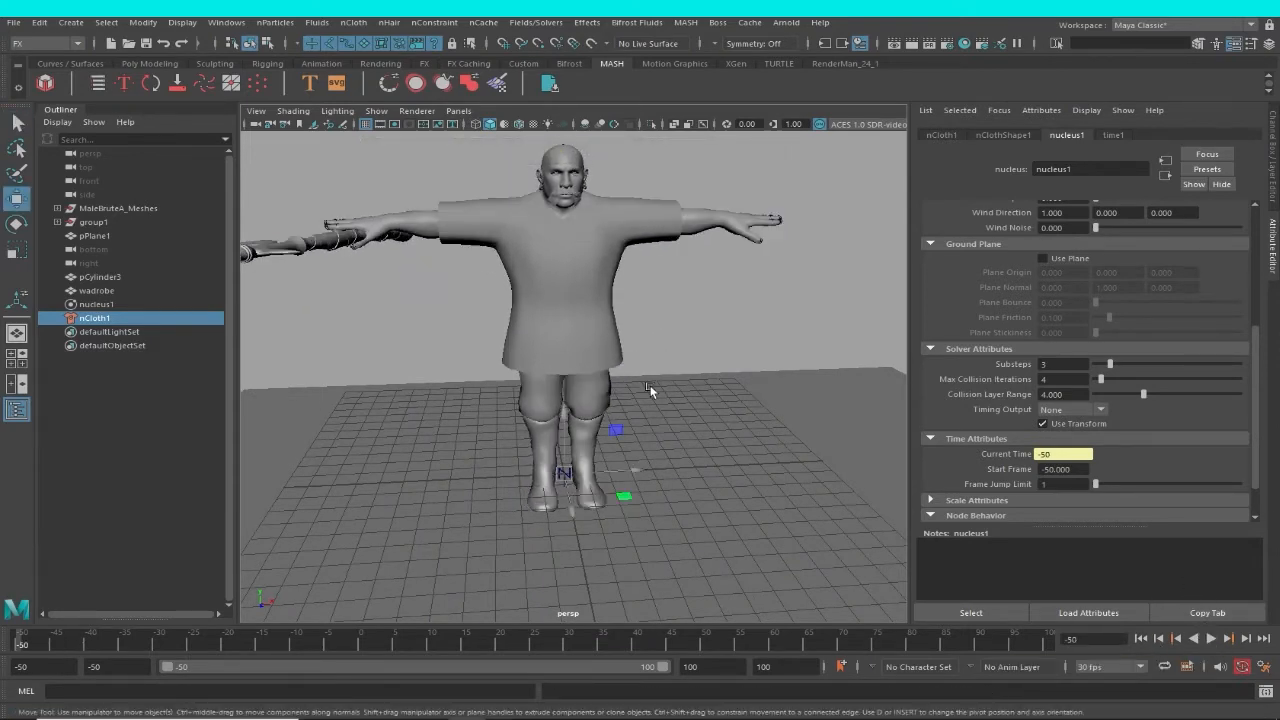
# Make the MaleBruteA_Body mesh a passive collider, and play the simulation to test it against the garment.
pyautogui.scroll(5, 630, 300)
pyautogui.click(729, 212)
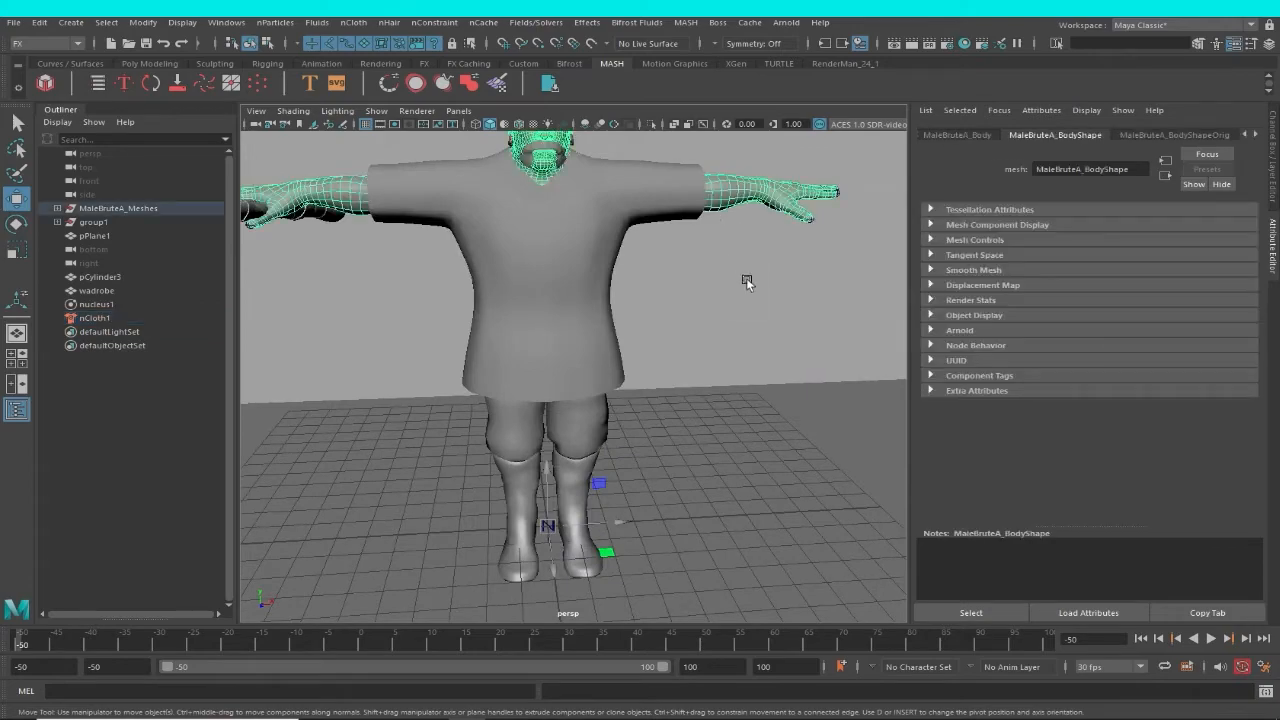
pyautogui.keyDown('alt'); pyautogui.moveTo(828, 254); pyautogui.dragTo(640, 370); pyautogui.keyUp('alt')
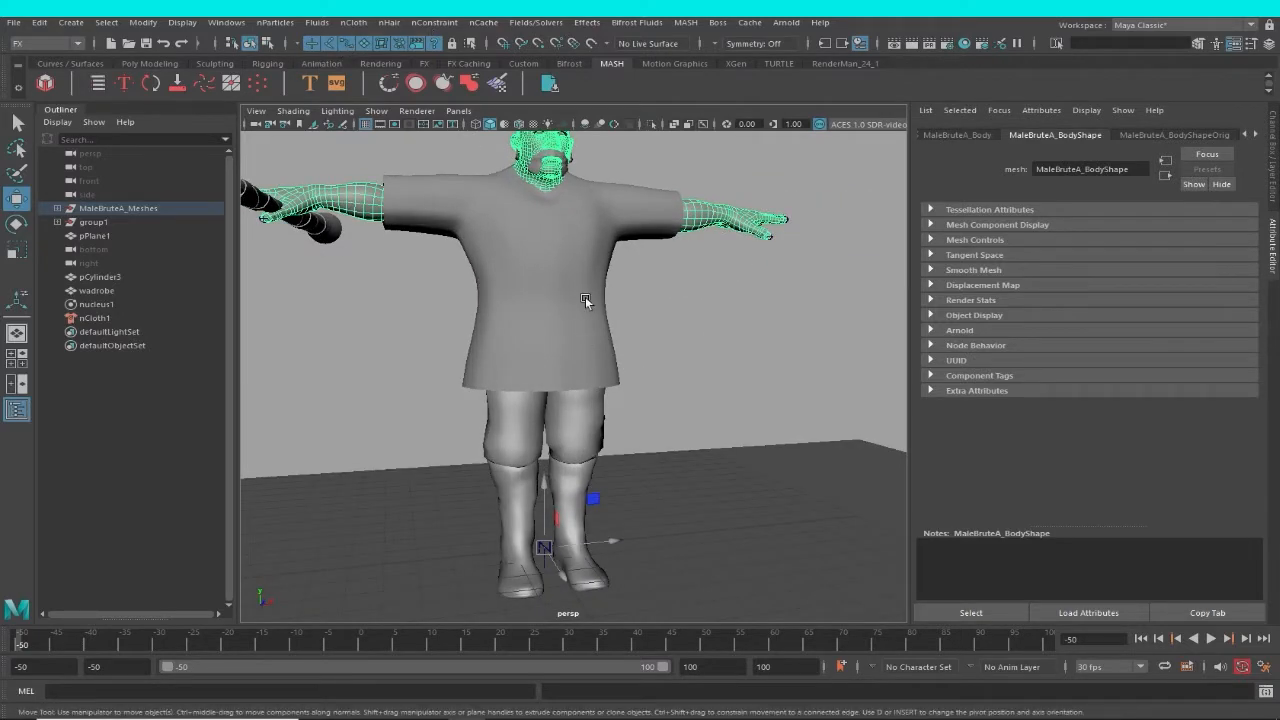
pyautogui.keyDown('alt'); pyautogui.moveTo(640, 364); pyautogui.dragTo(518, 224); pyautogui.keyUp('alt')
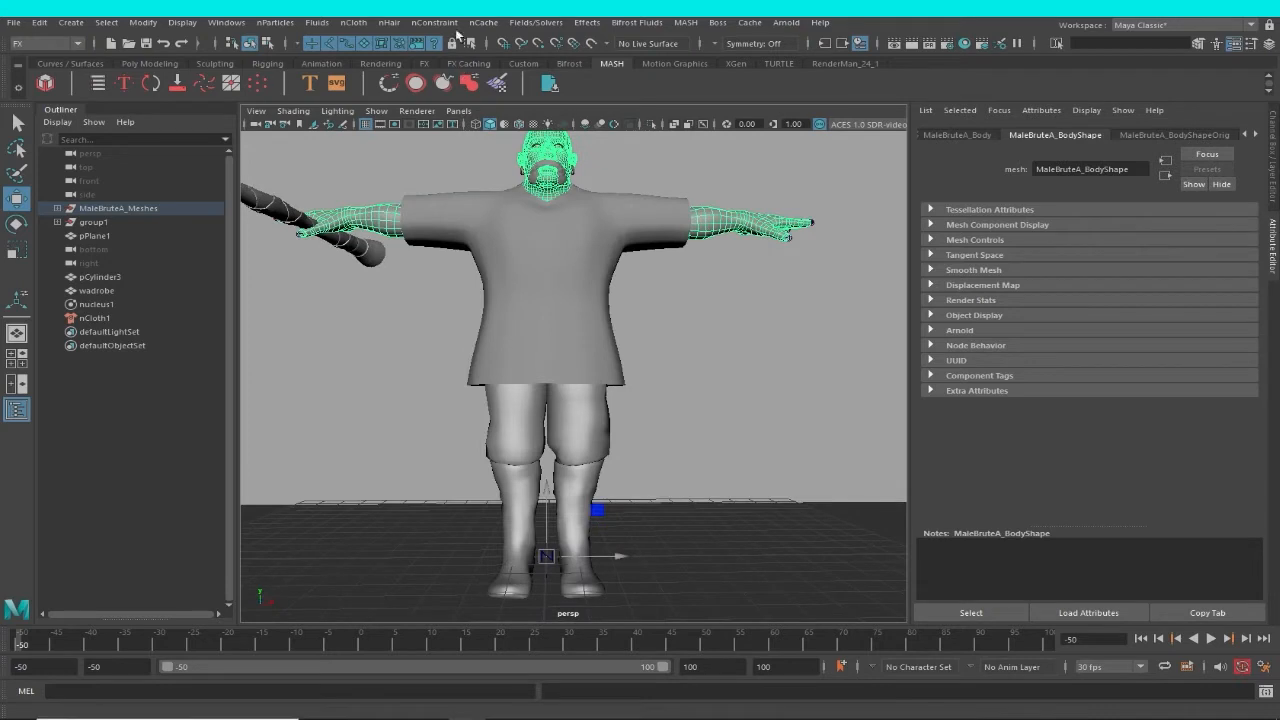
pyautogui.click(354, 22)
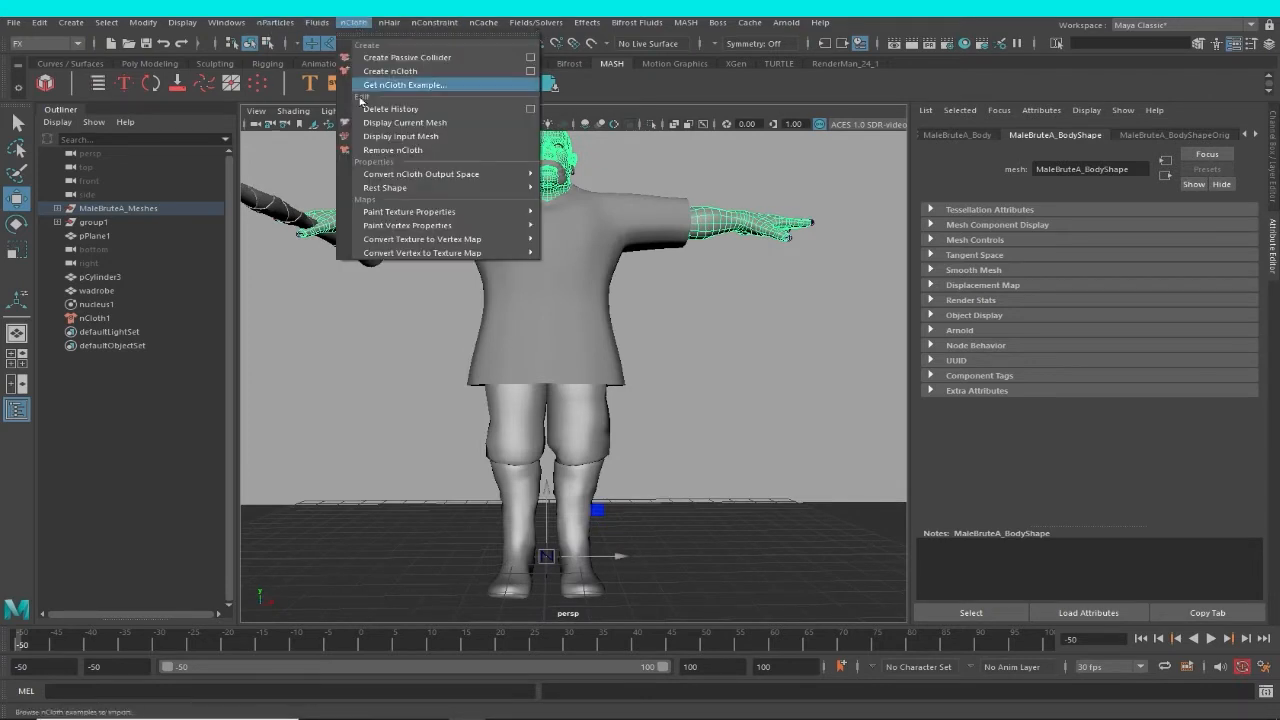
pyautogui.click(387, 64)
pyautogui.keyDown('alt'); pyautogui.moveTo(654, 287); pyautogui.dragTo(700, 387); pyautogui.keyUp('alt')
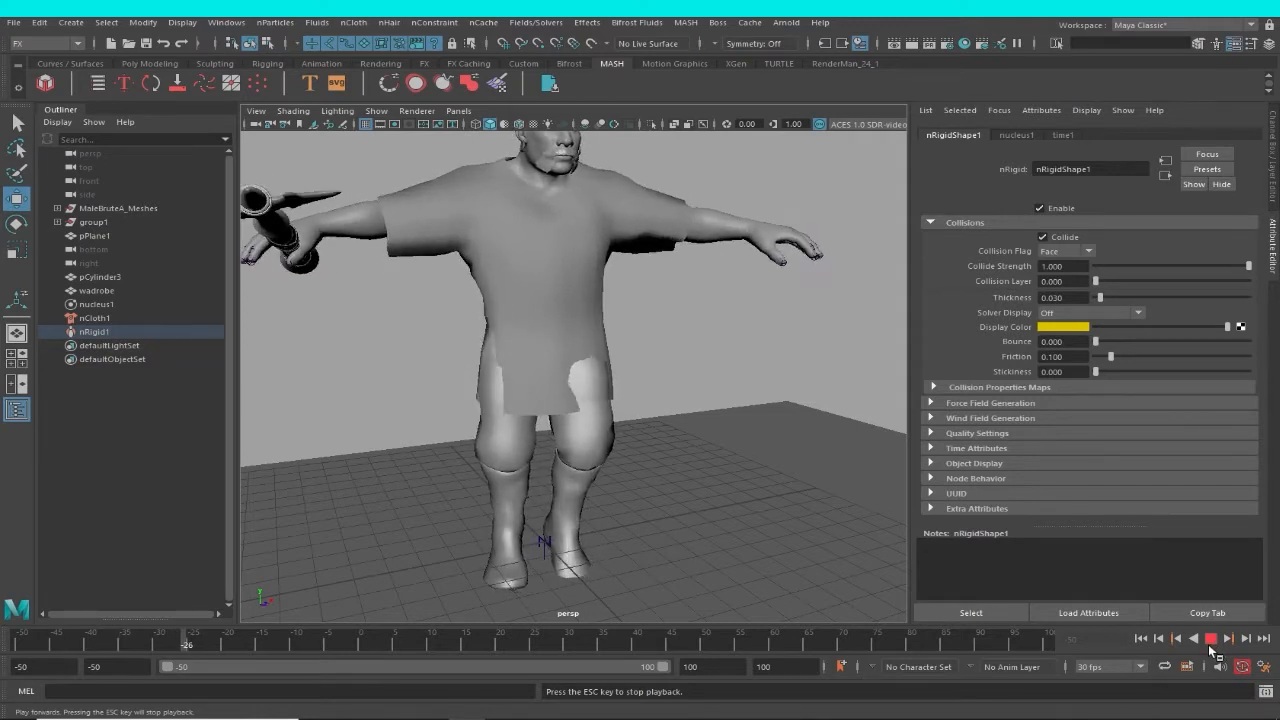
pyautogui.click(1141, 639)
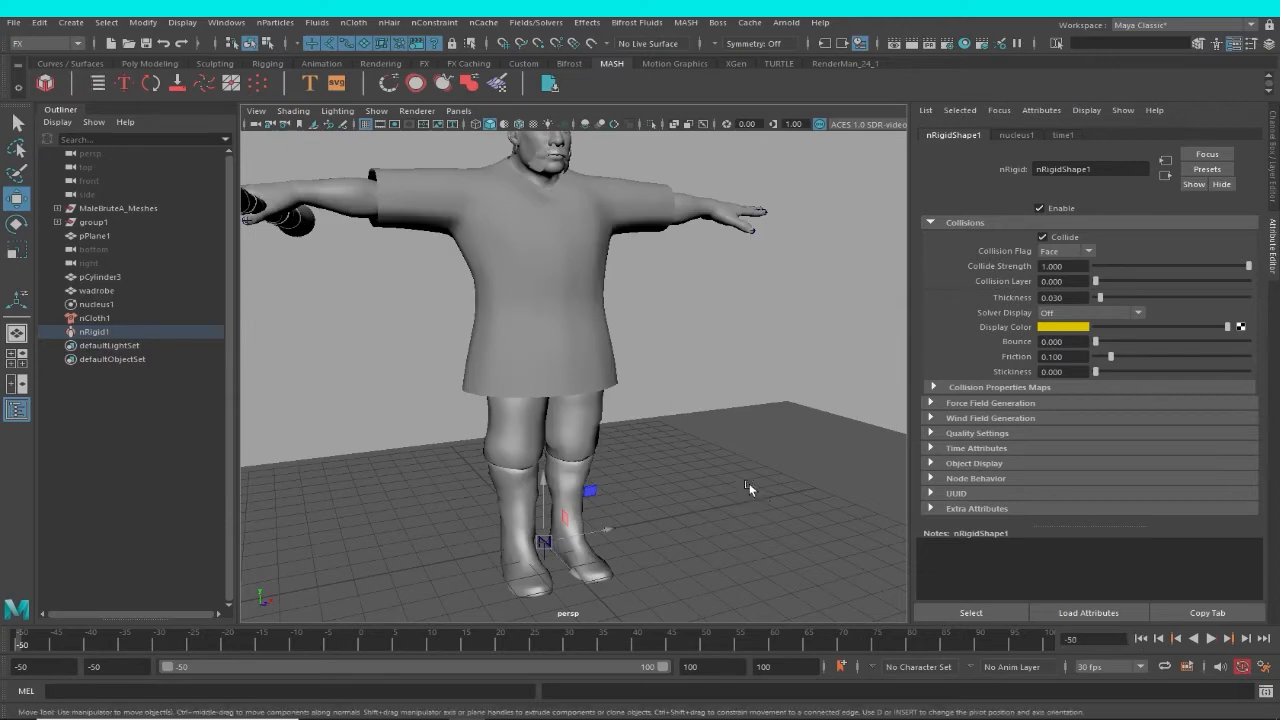
# Make the MaleBruteA_Bottoms mesh a passive collider as well, and play the simulation to check the garment over the legs.
pyautogui.keyDown('alt'); pyautogui.moveTo(751, 487); pyautogui.dragTo(590, 410); pyautogui.keyUp('alt')
pyautogui.click(601, 417)
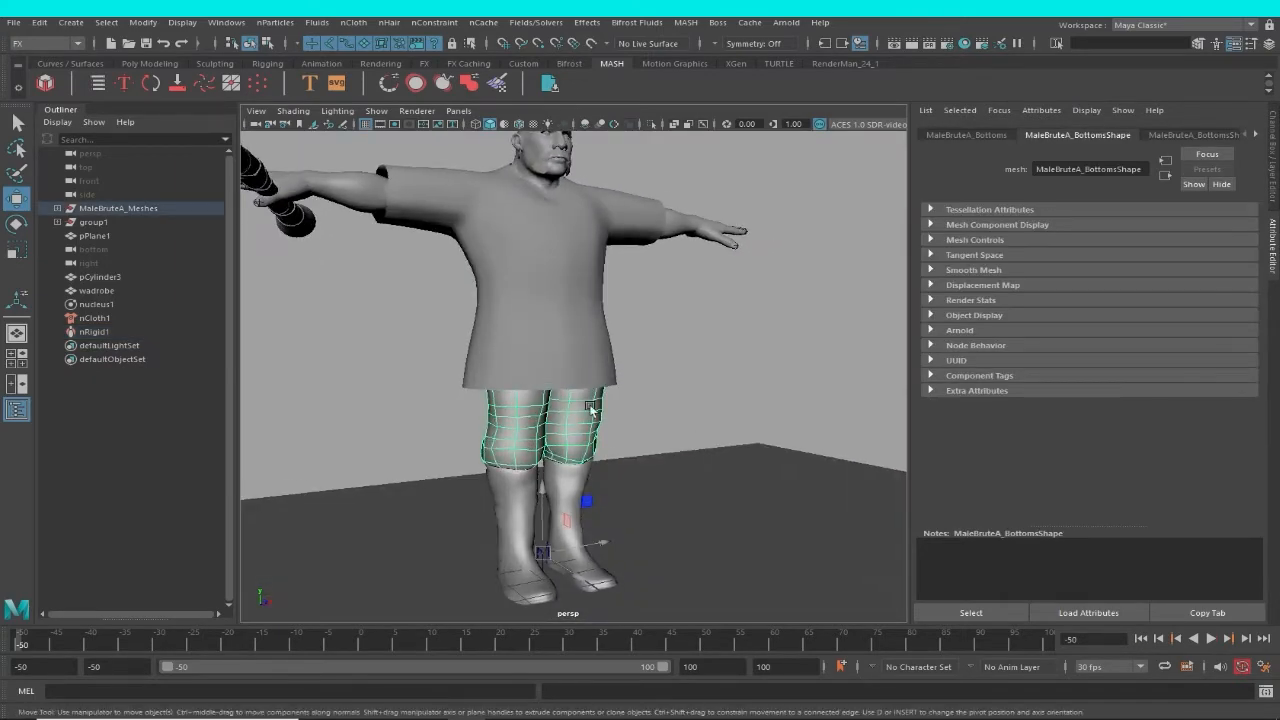
pyautogui.click(355, 22)
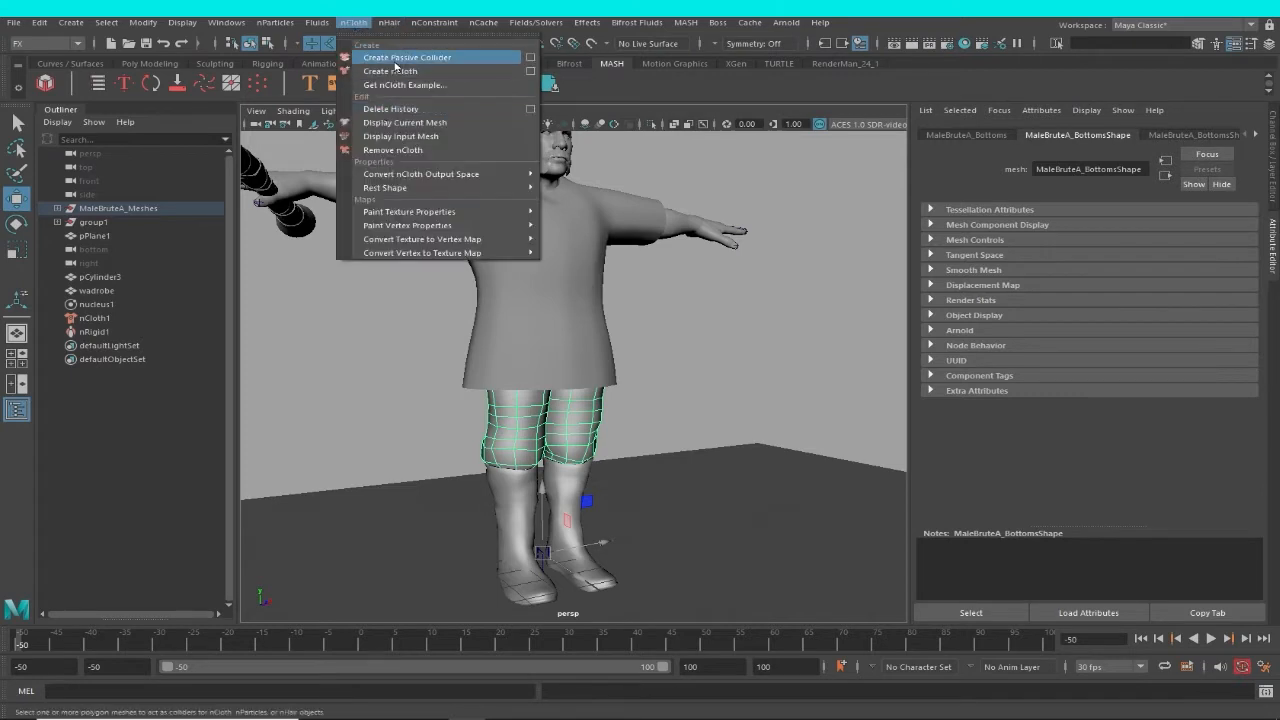
pyautogui.click(395, 62)
pyautogui.keyDown('alt'); pyautogui.moveTo(749, 443); pyautogui.dragTo(710, 435); pyautogui.keyUp('alt')
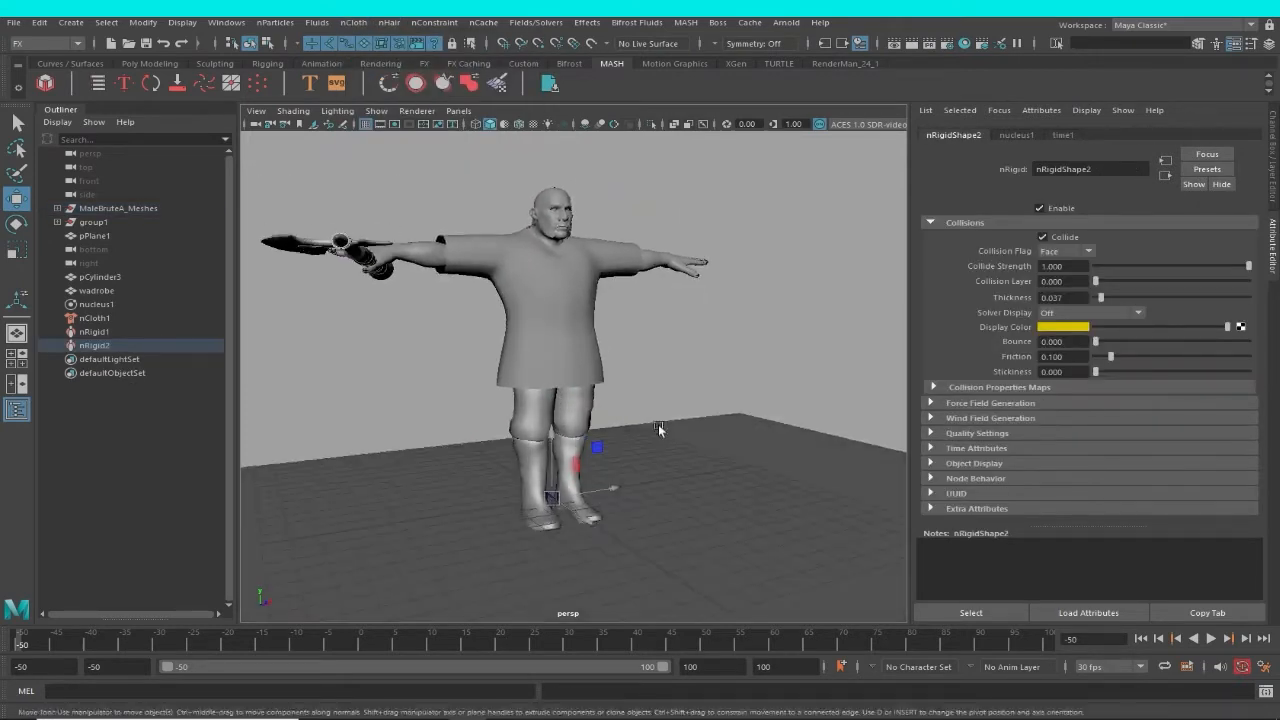
pyautogui.click(1210, 638)
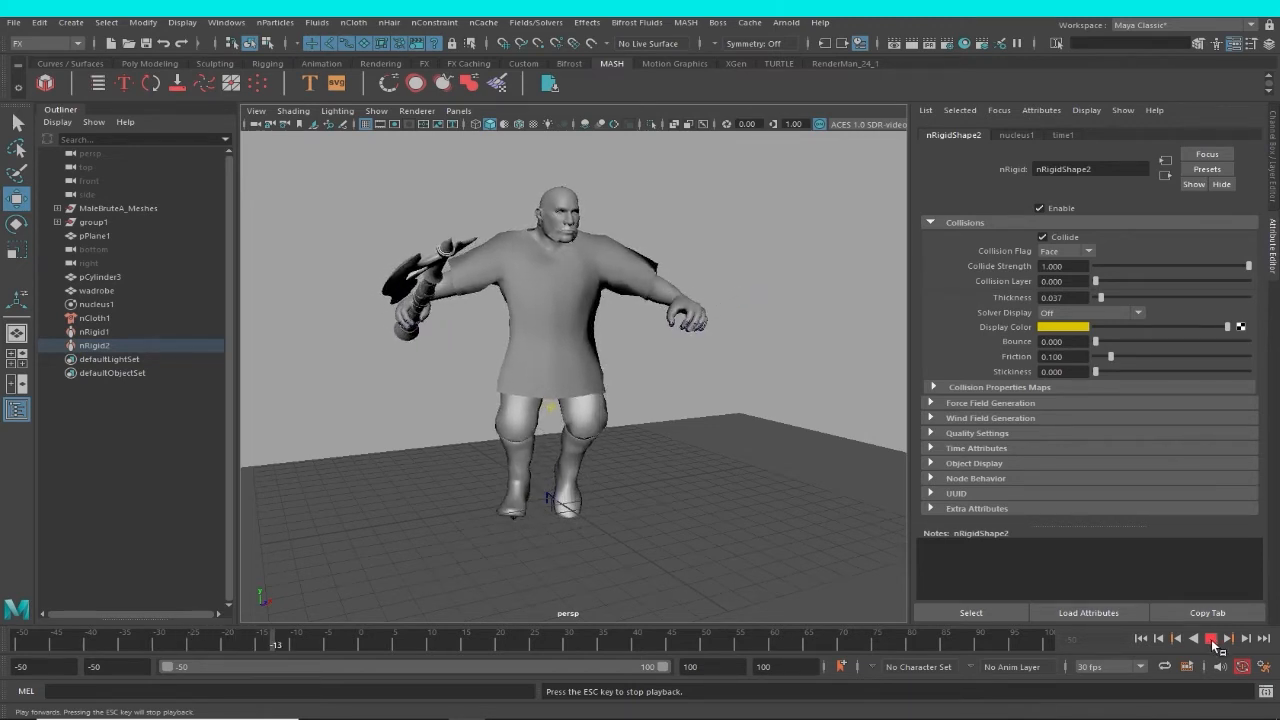
# Stop the simulation playback and set the playback speed to Play Every Frame, Max Real-time.
pyautogui.click(1211, 638)
pyautogui.keyDown('alt'); pyautogui.moveTo(703, 463); pyautogui.dragTo(699, 388); pyautogui.keyUp('alt')
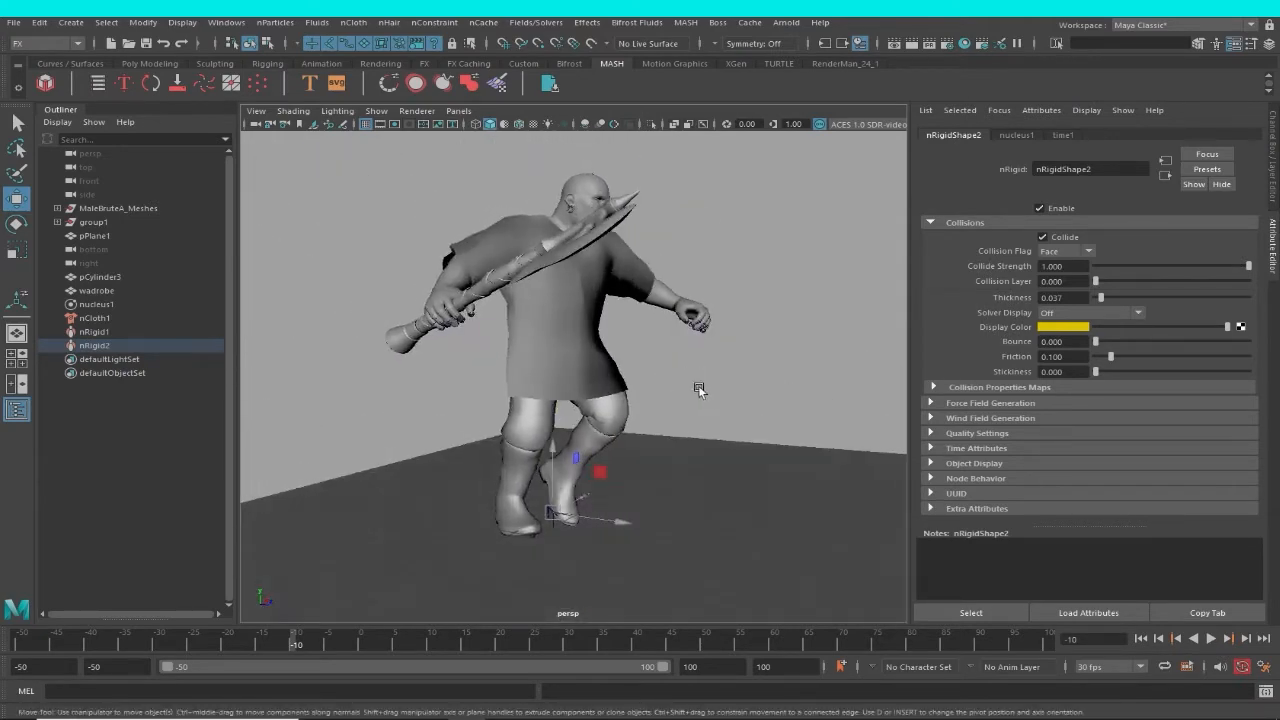
pyautogui.rightClick(850, 648)
pyautogui.moveTo(900, 535)
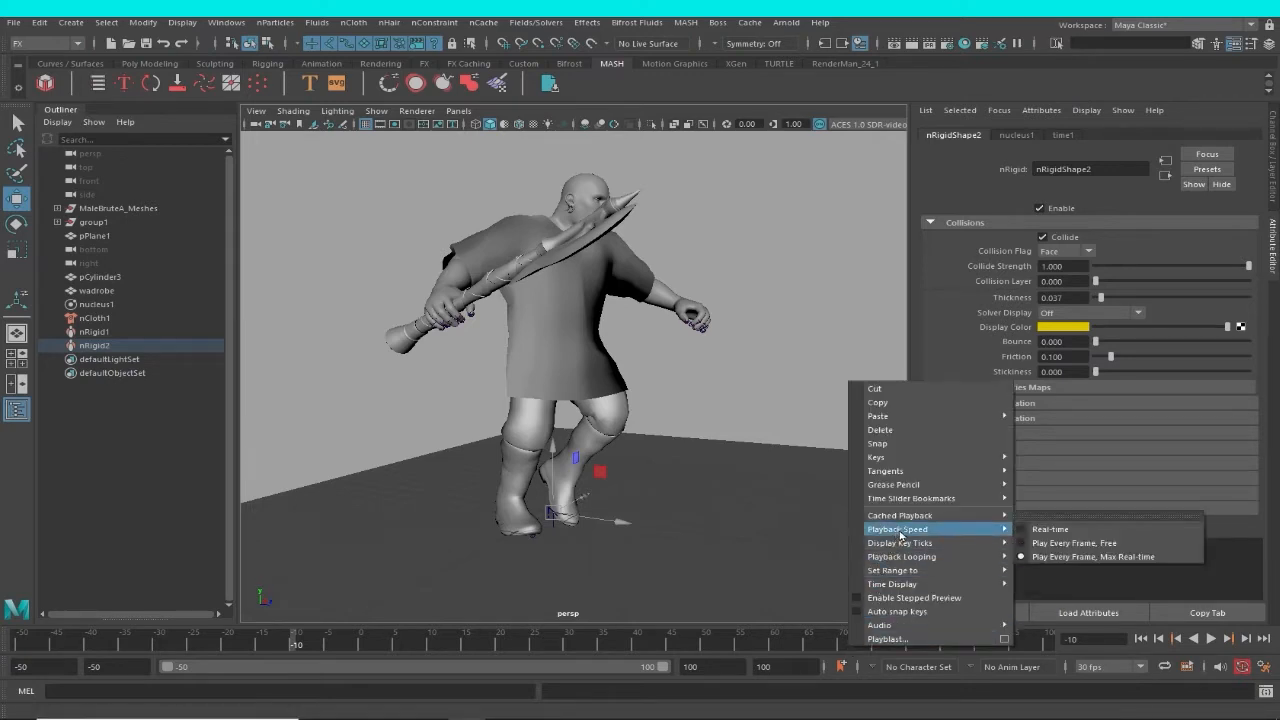
pyautogui.click(1106, 557)
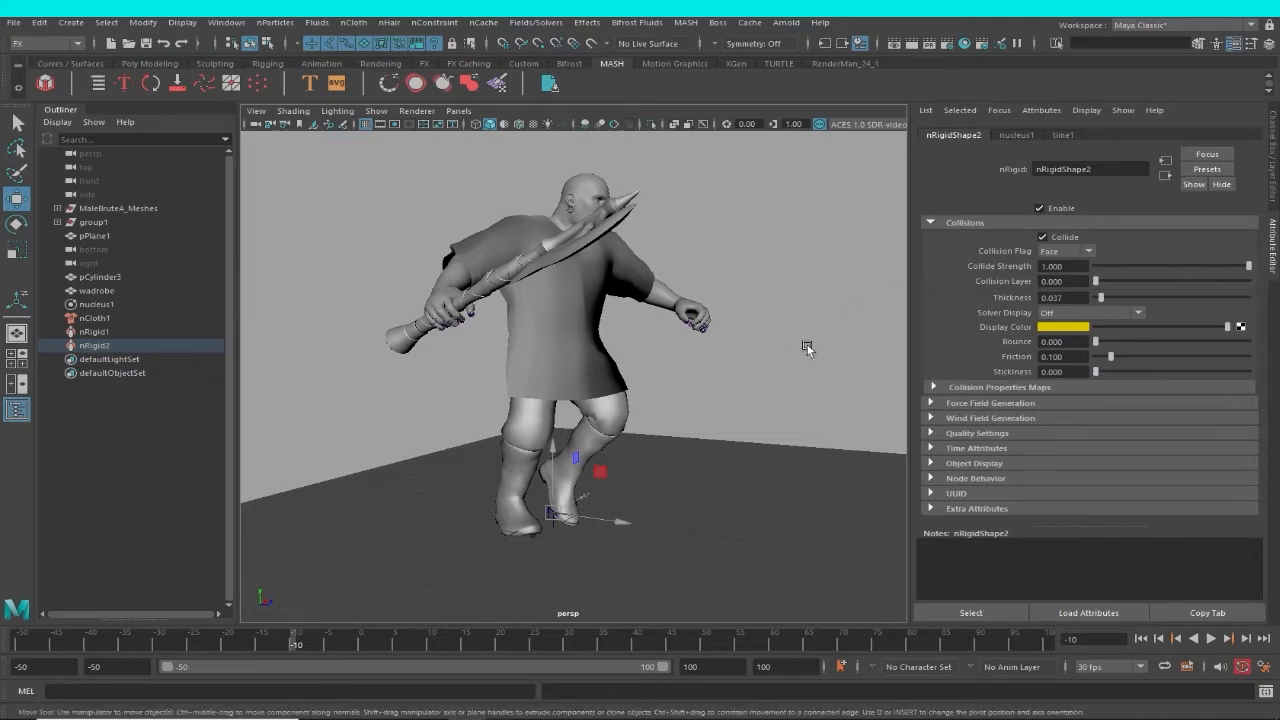
pyautogui.keyDown('alt'); pyautogui.moveTo(808, 346); pyautogui.dragTo(730, 391); pyautogui.keyUp('alt')
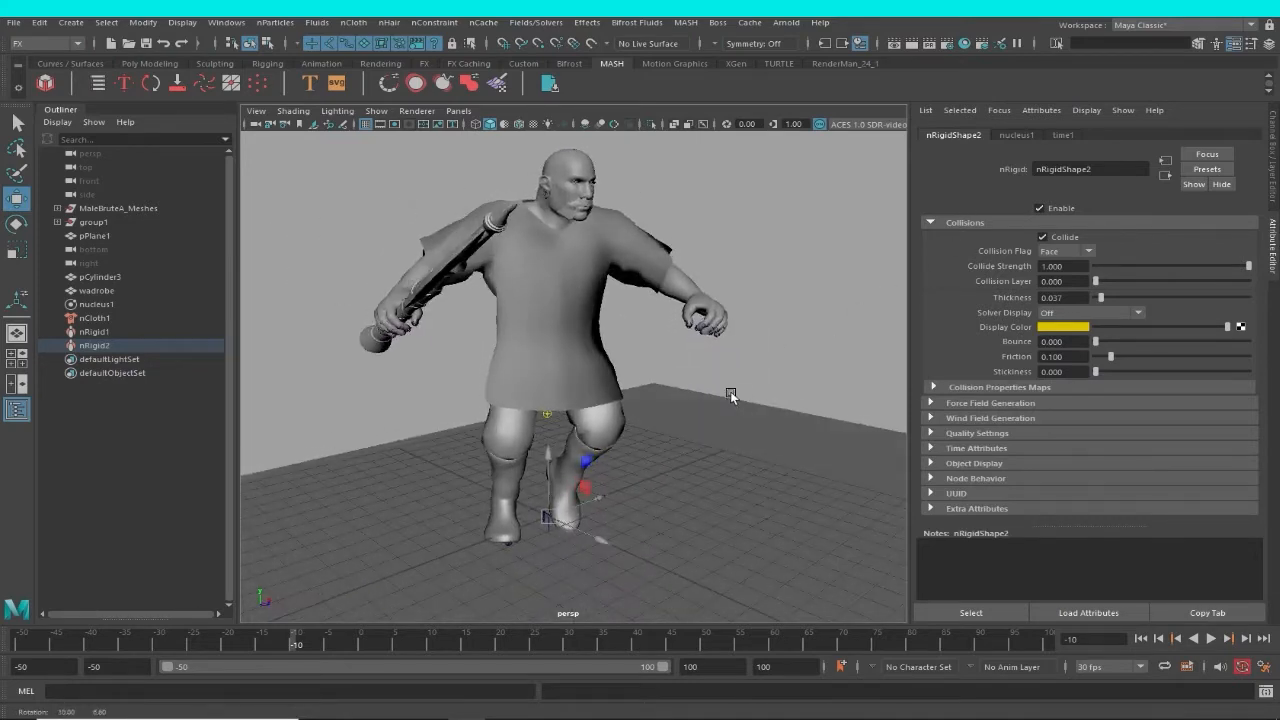
# Select the wadrobe garment, play the simulation on to frame 7, and examine how the neckline and shoulders sit on the body.
pyautogui.click(642, 293)
pyautogui.keyDown('alt'); pyautogui.moveTo(657, 330); pyautogui.dragTo(668, 357); pyautogui.keyUp('alt')
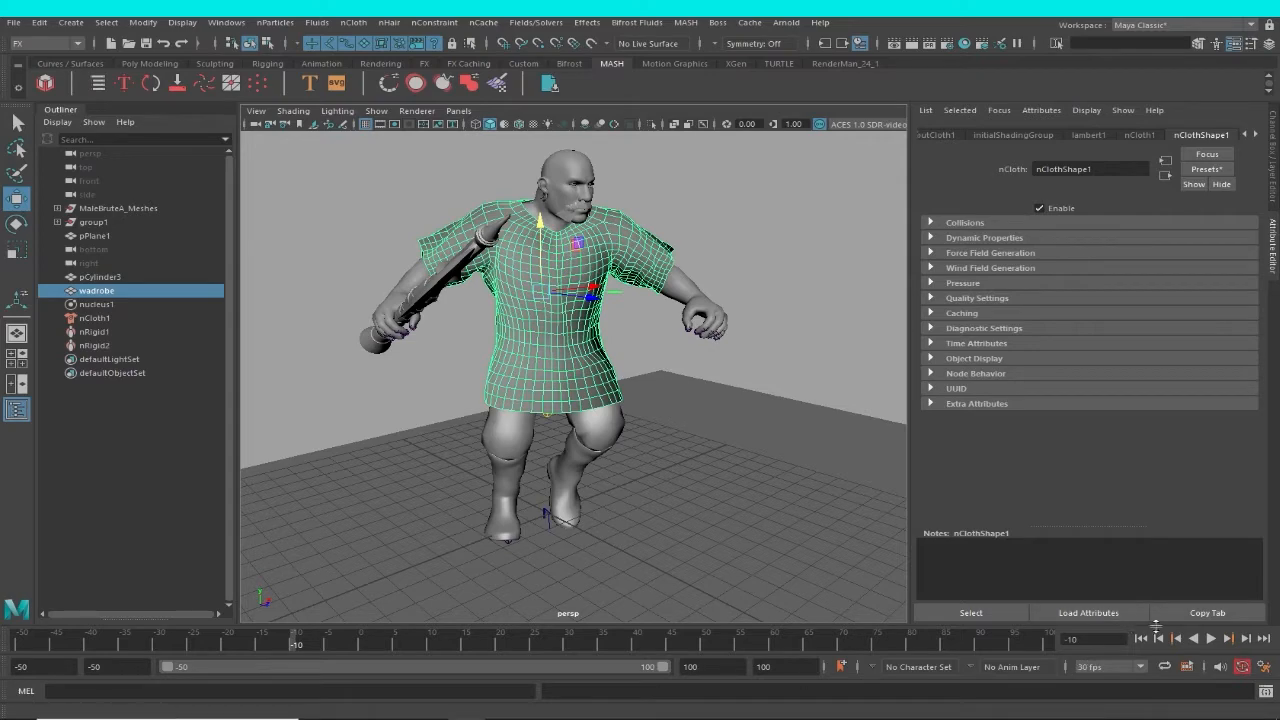
pyautogui.click(1214, 639)
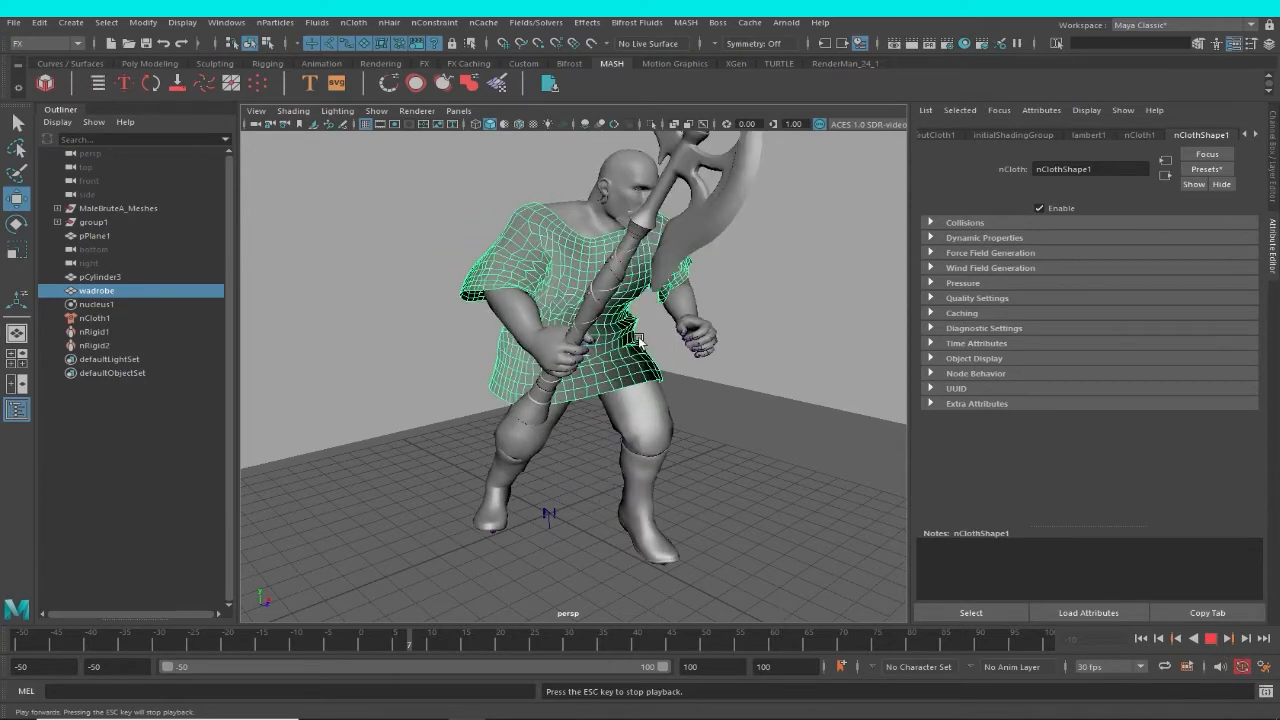
pyautogui.press('Escape')
pyautogui.keyDown('alt'); pyautogui.moveTo(674, 342); pyautogui.dragTo(803, 377); pyautogui.keyUp('alt')
pyautogui.keyDown('alt'); pyautogui.moveTo(775, 375); pyautogui.dragTo(727, 440, button='middle'); pyautogui.keyUp('alt')
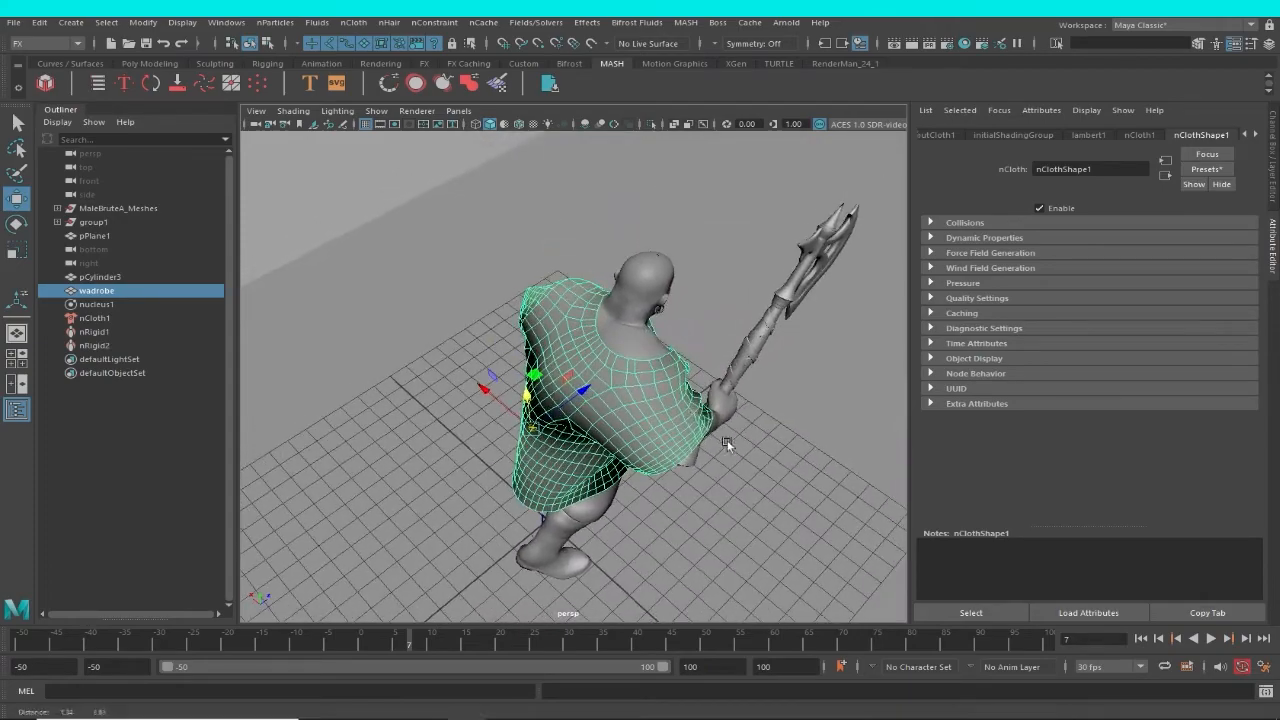
pyautogui.keyDown('alt'); pyautogui.moveTo(727, 440); pyautogui.dragTo(622, 468); pyautogui.keyUp('alt')
pyautogui.keyDown('alt'); pyautogui.moveTo(622, 468); pyautogui.dragTo(682, 498, button='right'); pyautogui.keyUp('alt')
pyautogui.keyDown('alt'); pyautogui.moveTo(682, 498); pyautogui.dragTo(413, 363); pyautogui.keyUp('alt')
pyautogui.moveTo(546, 366)
pyautogui.keyDown('alt'); pyautogui.mouseDown()
pyautogui.moveTo(367, 433)
pyautogui.moveTo(680, 474)
pyautogui.moveTo(457, 428)
pyautogui.moveTo(550, 362)
pyautogui.mouseUp(); pyautogui.keyUp('alt')
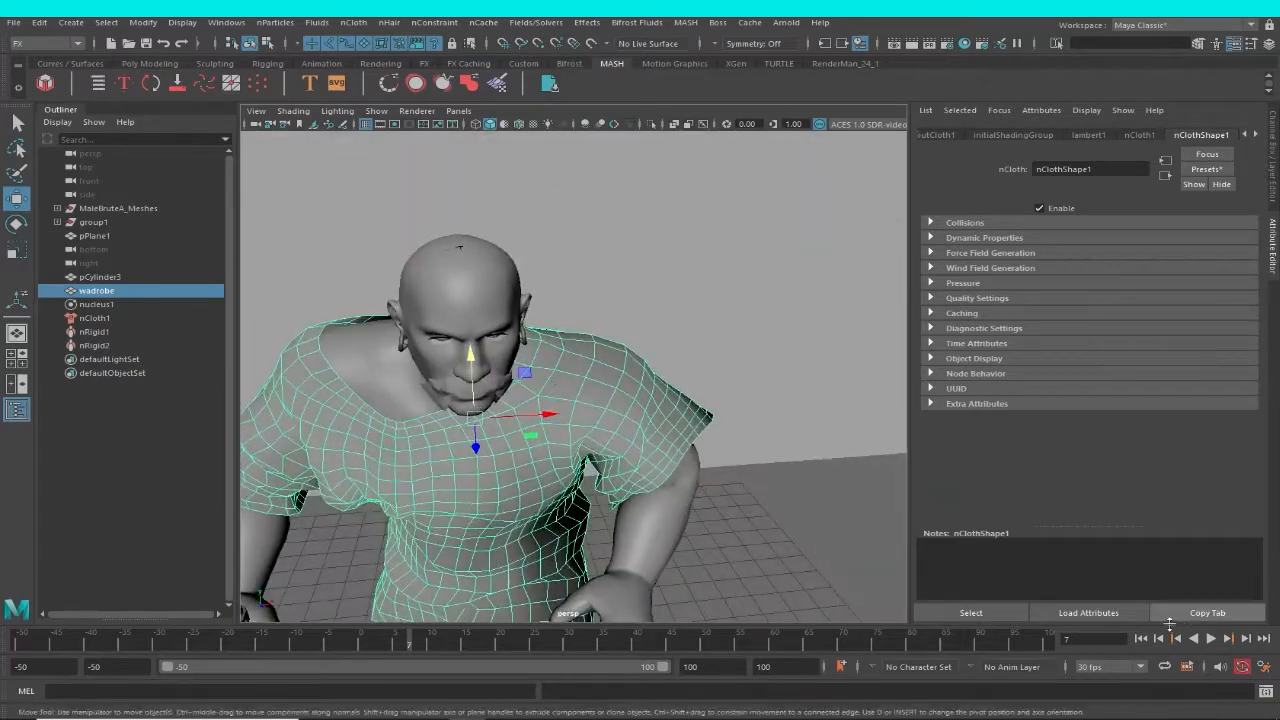
pyautogui.keyDown('alt'); pyautogui.moveTo(553, 412); pyautogui.dragTo(655, 350); pyautogui.keyUp('alt')
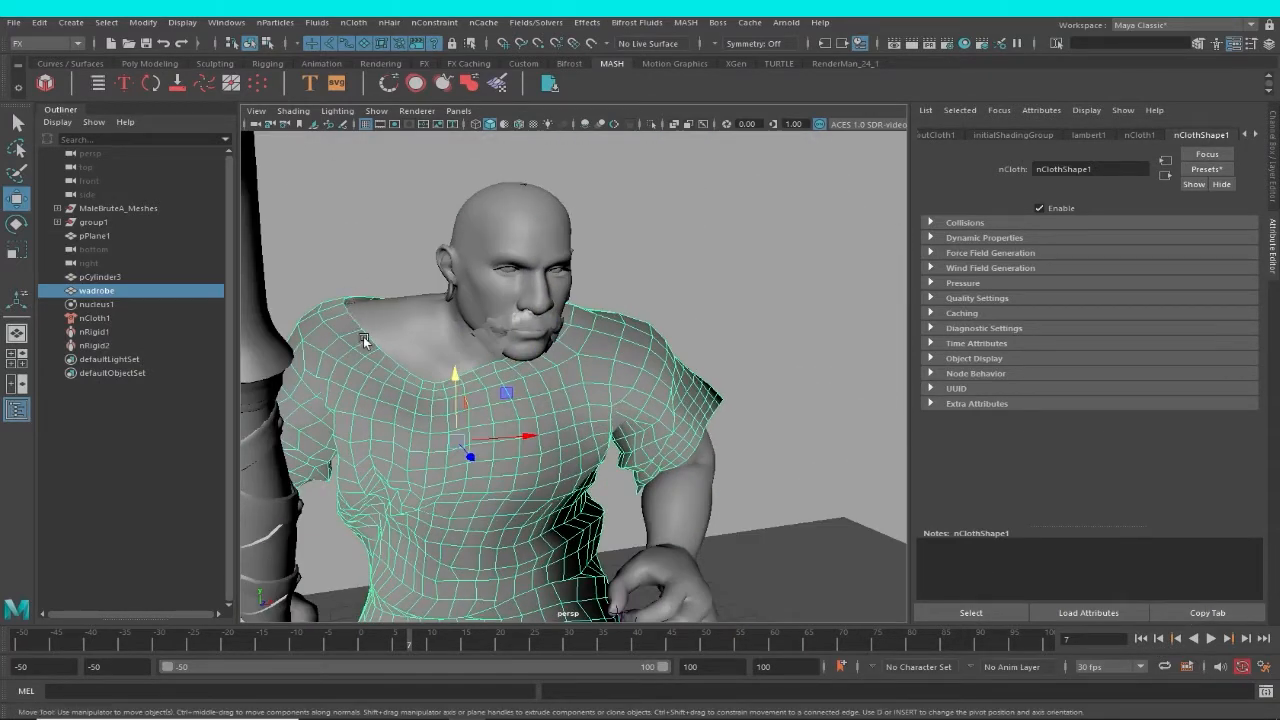
# Rewind to frame -50 and select the edge loop around the garment's neckline.
pyautogui.click(1140, 641)
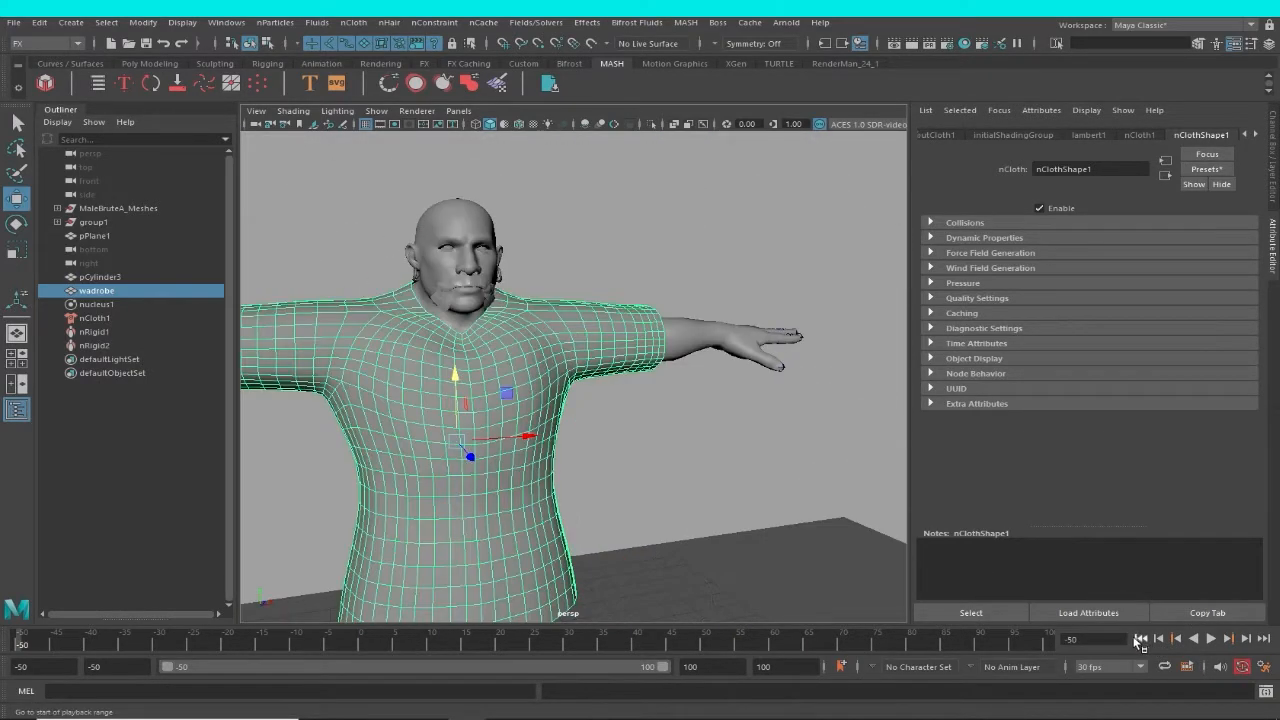
pyautogui.keyDown('alt'); pyautogui.moveTo(585, 367); pyautogui.dragTo(591, 437); pyautogui.keyUp('alt')
pyautogui.keyDown('alt'); pyautogui.moveTo(591, 437); pyautogui.dragTo(703, 489, button='right'); pyautogui.keyUp('alt')
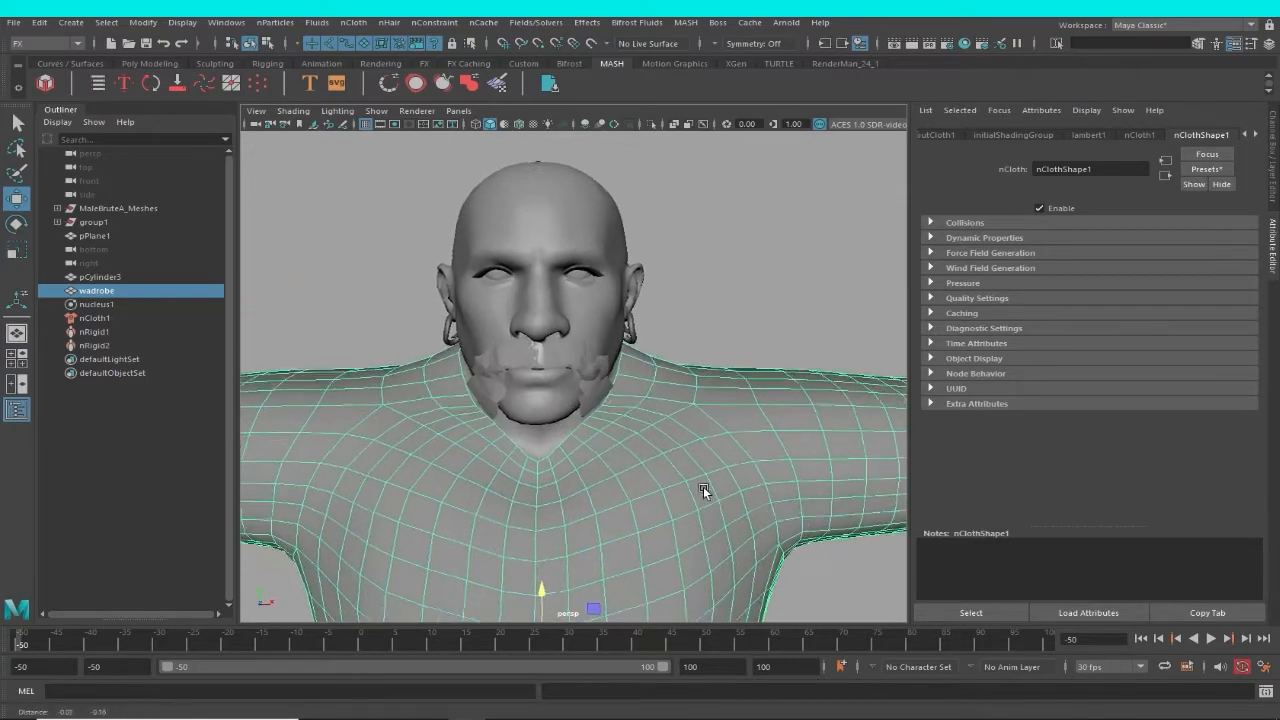
pyautogui.keyDown('alt'); pyautogui.moveTo(703, 489); pyautogui.dragTo(641, 383); pyautogui.keyUp('alt')
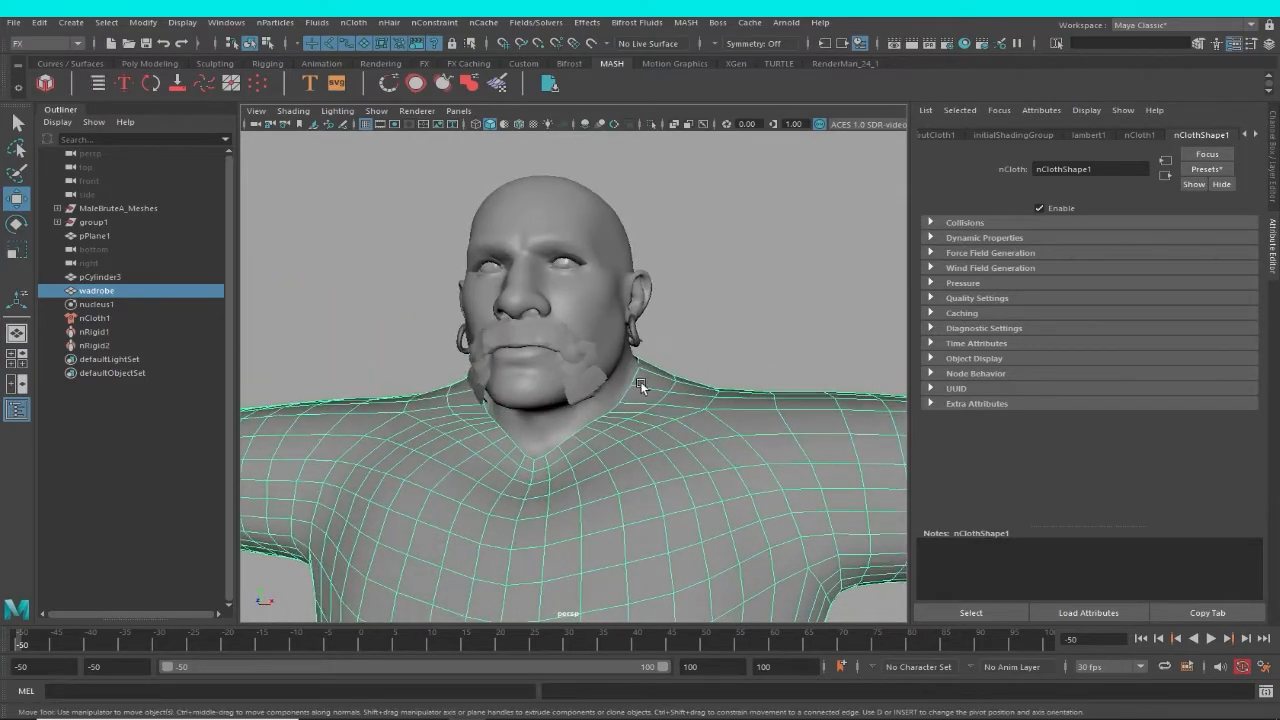
pyautogui.keyDown('alt'); pyautogui.moveTo(641, 383); pyautogui.dragTo(662, 412, button='right'); pyautogui.keyUp('alt')
pyautogui.rightClick(654, 390)
pyautogui.moveTo(657, 284); pyautogui.dragTo(656, 250, button='right')
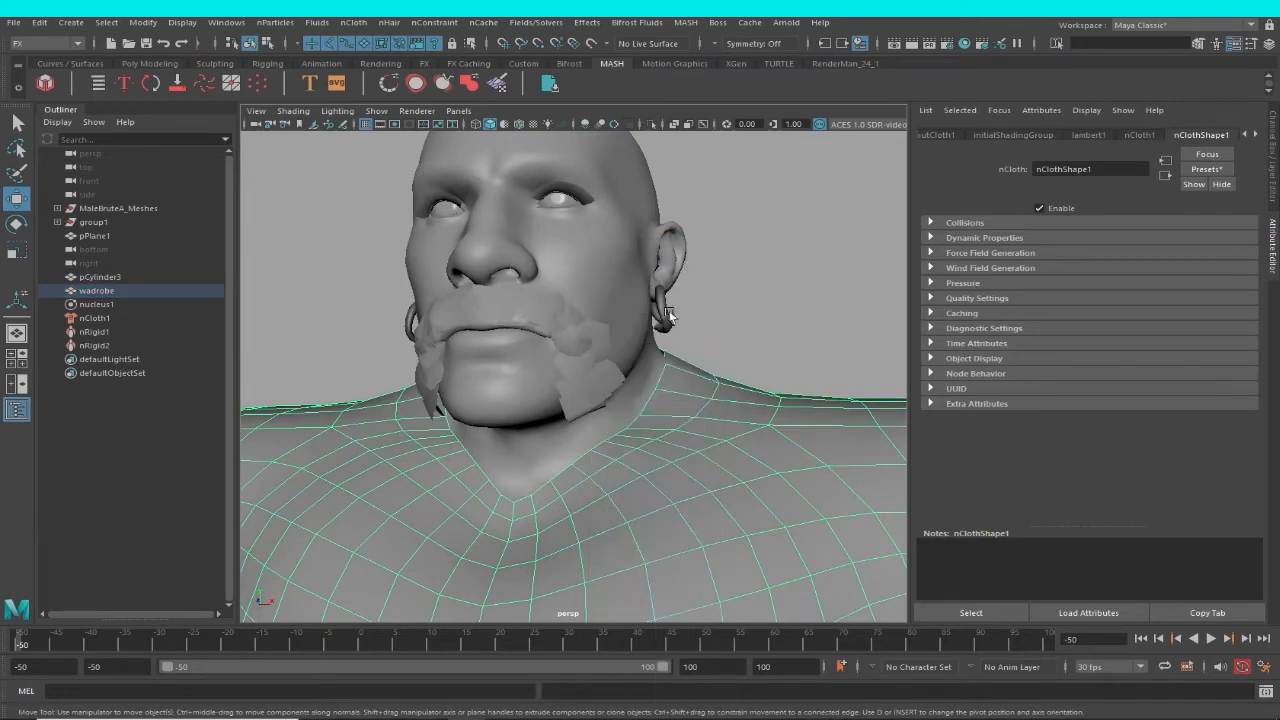
pyautogui.keyDown('alt'); pyautogui.moveTo(666, 408); pyautogui.dragTo(521, 438); pyautogui.keyUp('alt')
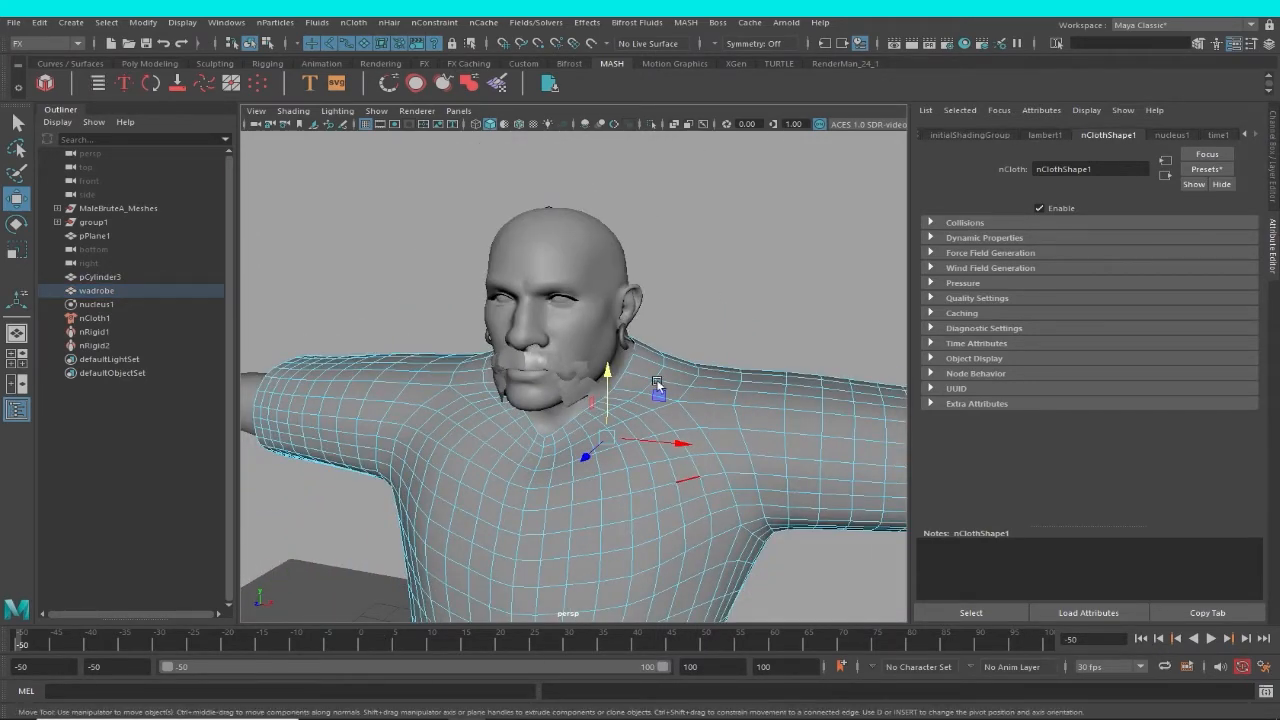
pyautogui.keyDown('alt'); pyautogui.moveTo(775, 493); pyautogui.dragTo(612, 450); pyautogui.keyUp('alt')
pyautogui.keyDown('alt'); pyautogui.moveTo(612, 450); pyautogui.dragTo(657, 490, button='right'); pyautogui.keyUp('alt')
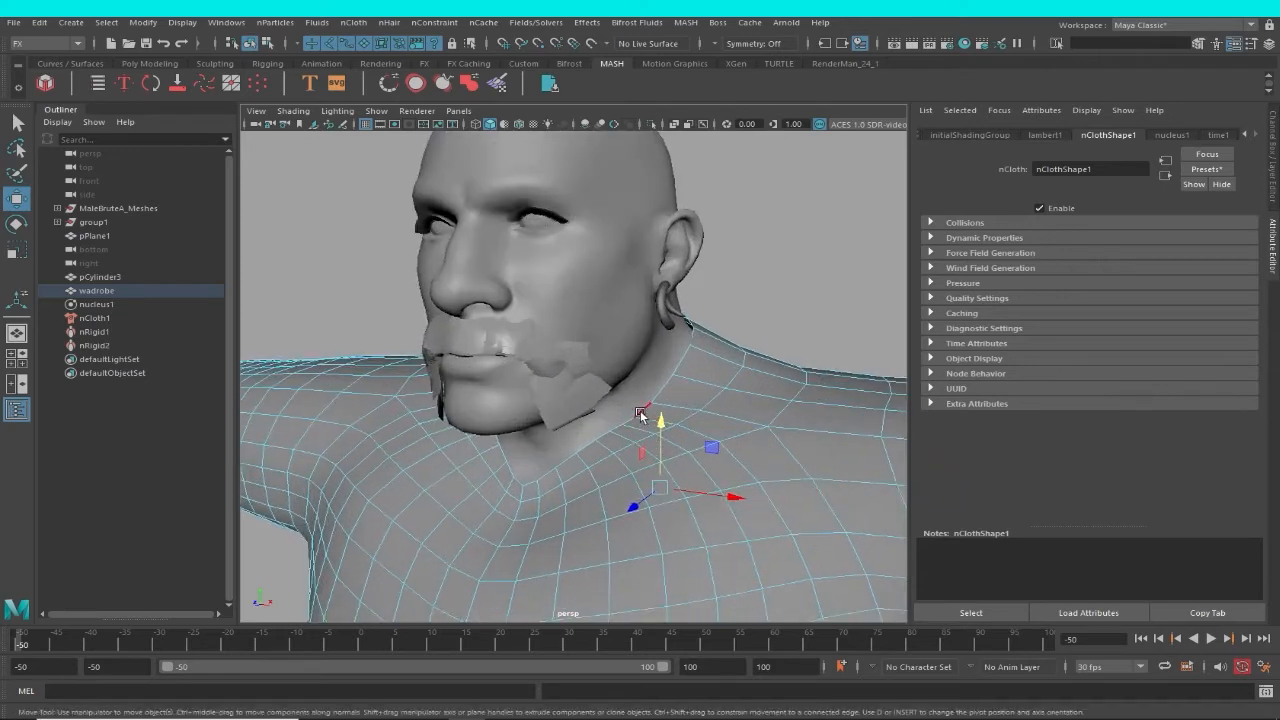
pyautogui.keyDown('alt'); pyautogui.moveTo(640, 417); pyautogui.dragTo(691, 409); pyautogui.keyUp('alt')
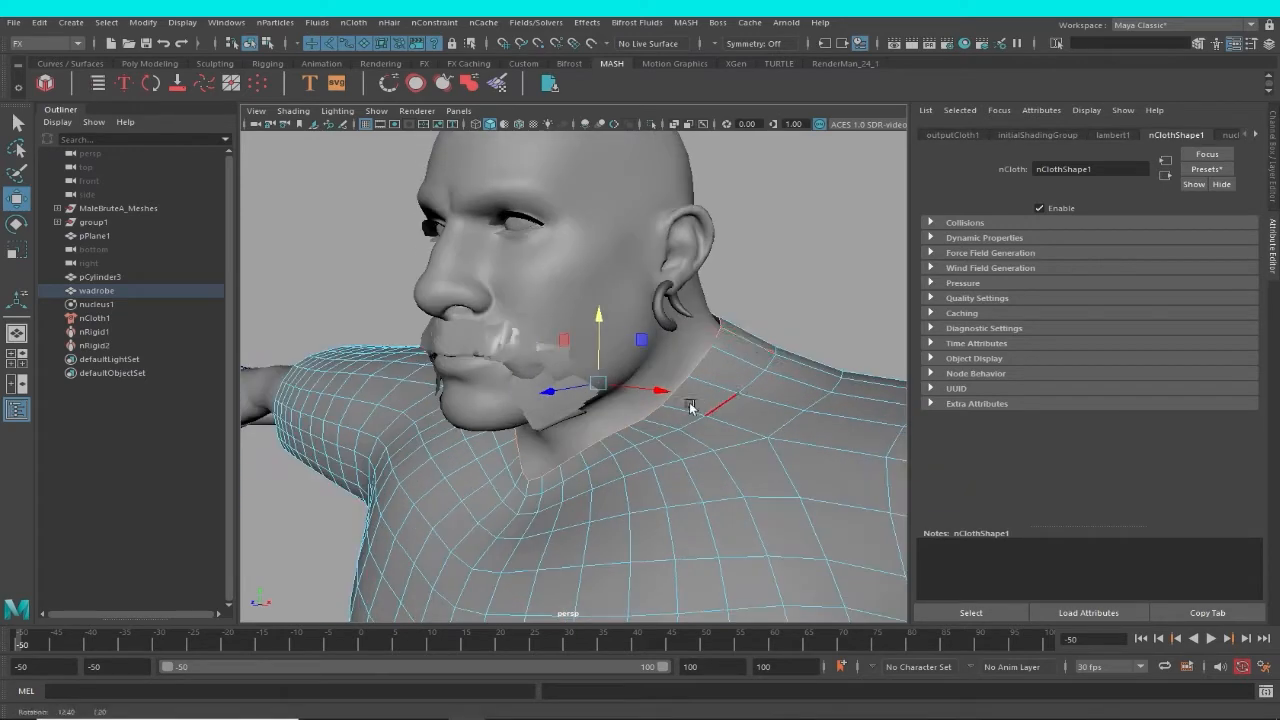
# Convert the neckline edge selection to vertices.
pyautogui.keyDown('shift'); pyautogui.rightClick(755, 341); pyautogui.keyUp('shift')
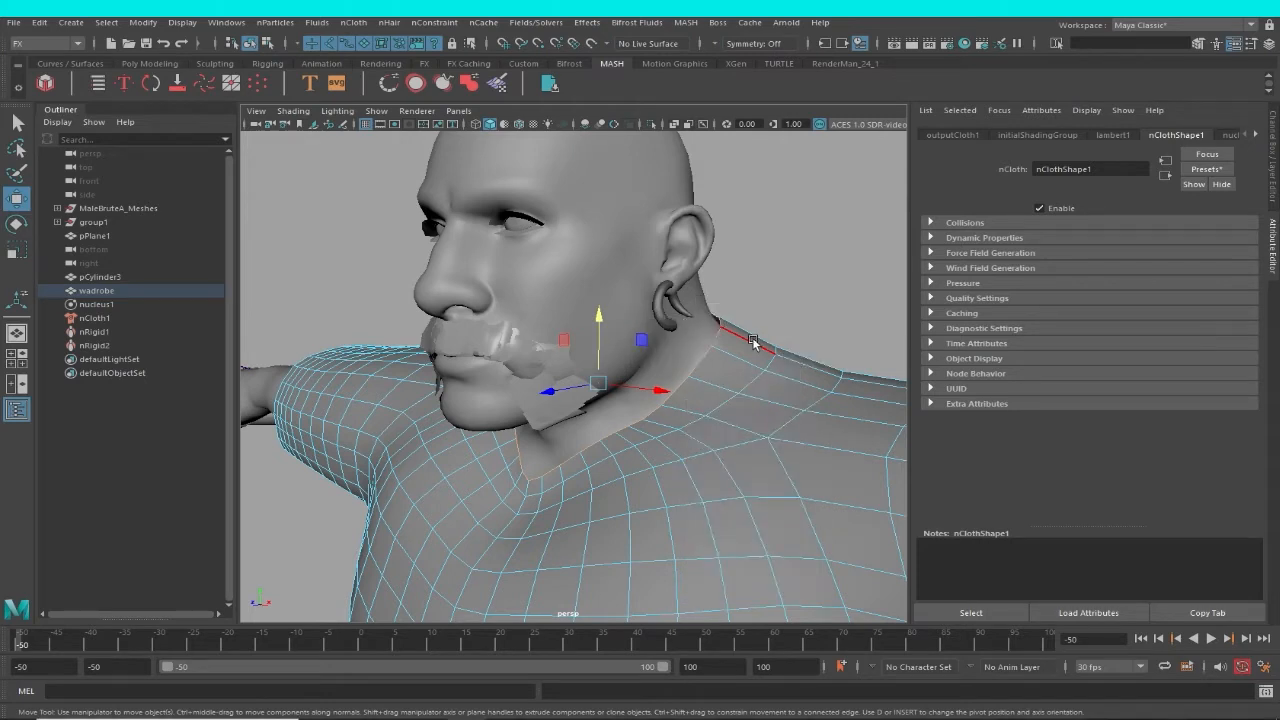
pyautogui.click(755, 343)
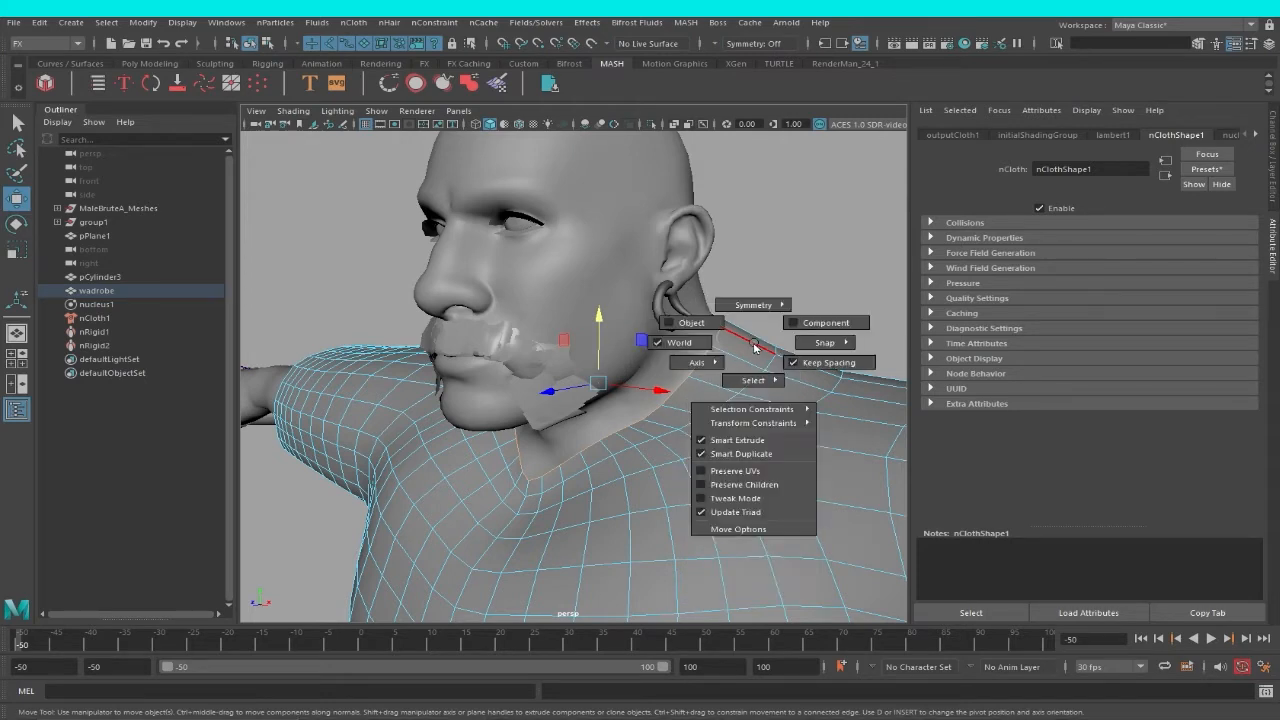
pyautogui.keyDown('ctrl'); pyautogui.rightClick(755, 347); pyautogui.keyUp('ctrl')
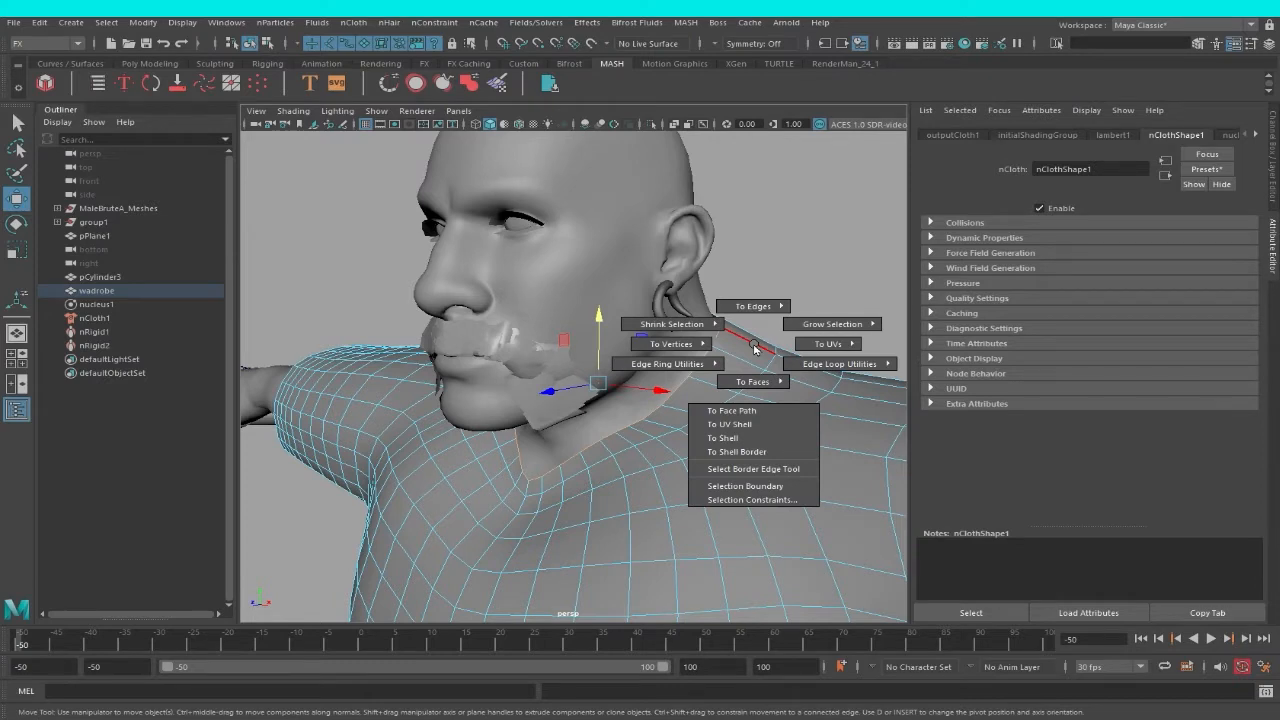
pyautogui.moveTo(702, 346)
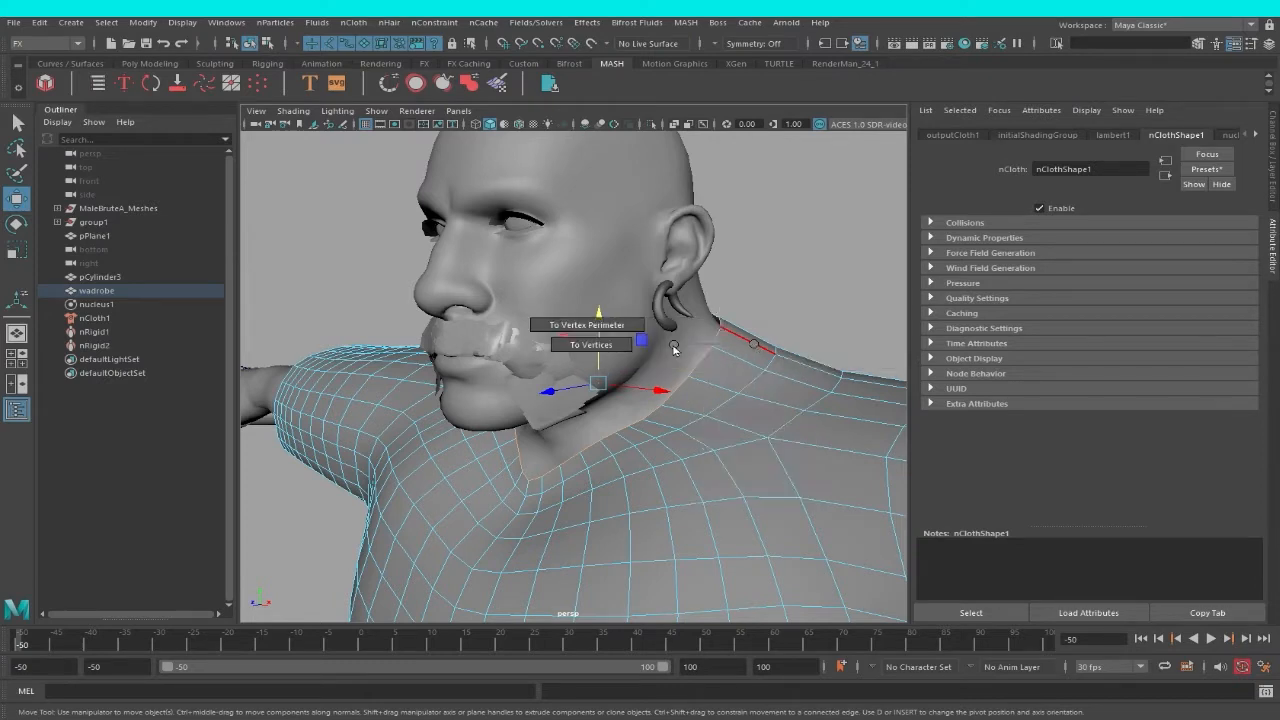
pyautogui.click(592, 345)
pyautogui.keyDown('alt'); pyautogui.moveTo(680, 420); pyautogui.dragTo(713, 323); pyautogui.keyUp('alt')
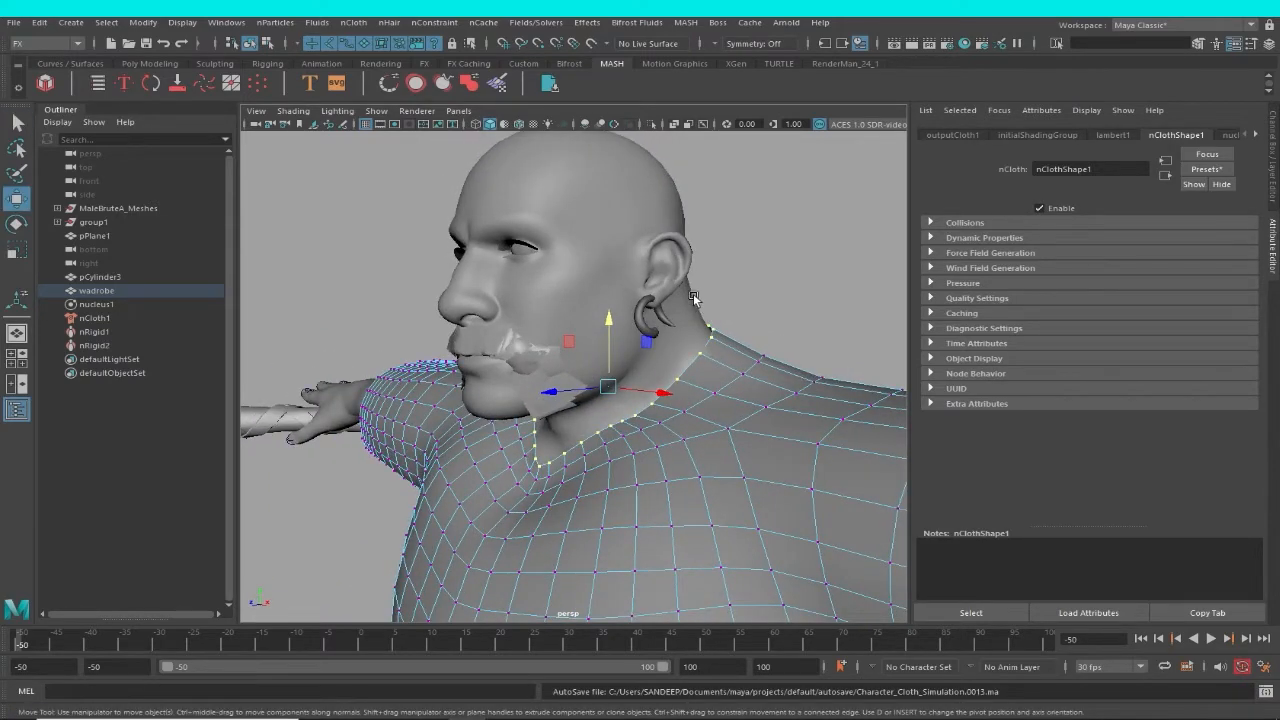
# Add the body mesh to the selected neckline vertices and create a Point to Surface nConstraint between them.
pyautogui.click(694, 298)
pyautogui.keyDown('alt'); pyautogui.moveTo(729, 286); pyautogui.dragTo(743, 291); pyautogui.keyUp('alt')
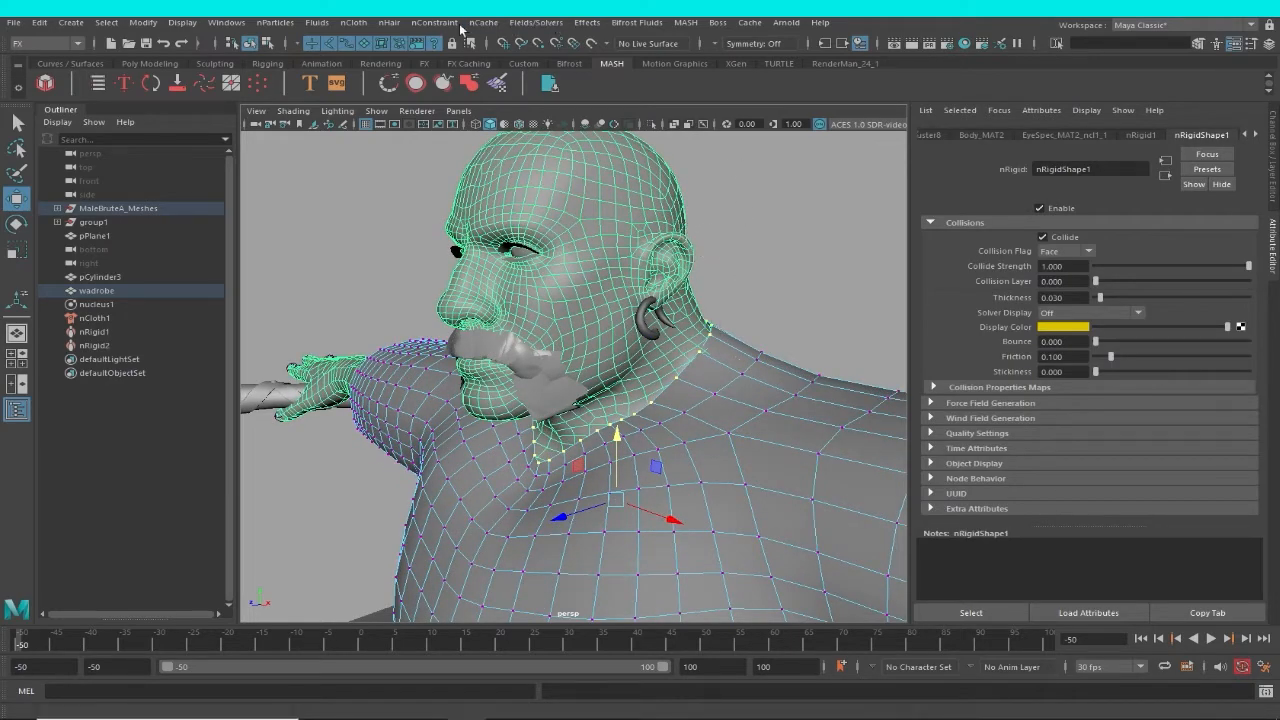
pyautogui.click(434, 22)
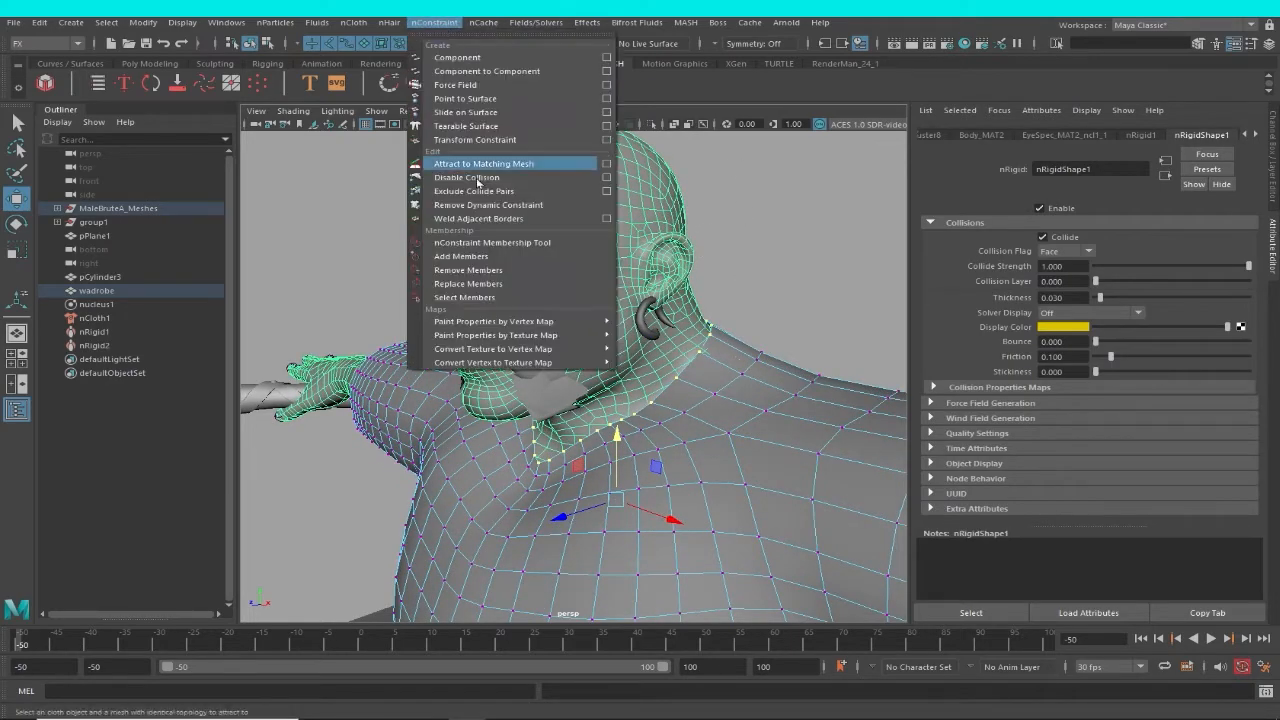
pyautogui.click(493, 104)
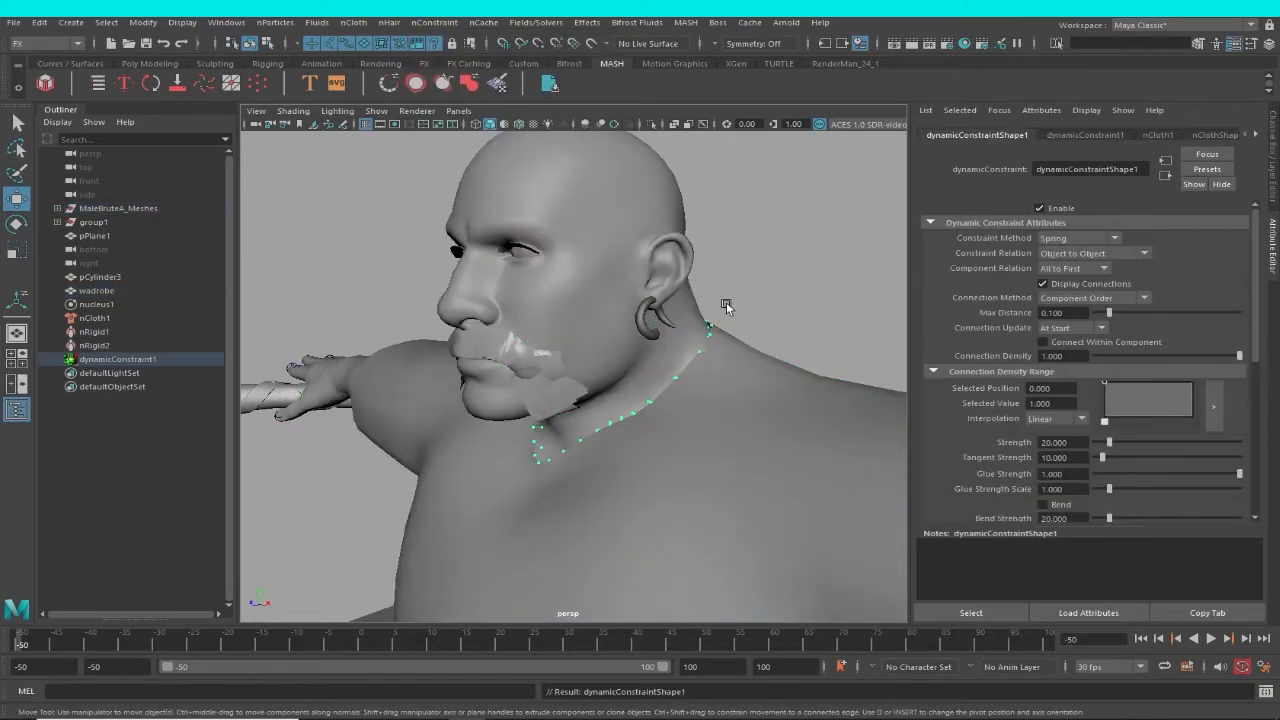
# Examine the constraint's connections between the garment's neckline and the neck from several angles.
pyautogui.keyDown('alt'); pyautogui.moveTo(726, 302); pyautogui.dragTo(708, 264); pyautogui.keyUp('alt')
pyautogui.keyDown('alt'); pyautogui.moveTo(708, 264); pyautogui.dragTo(814, 451, button='right'); pyautogui.keyUp('alt')
pyautogui.keyDown('alt'); pyautogui.moveTo(814, 451); pyautogui.dragTo(588, 354); pyautogui.keyUp('alt')
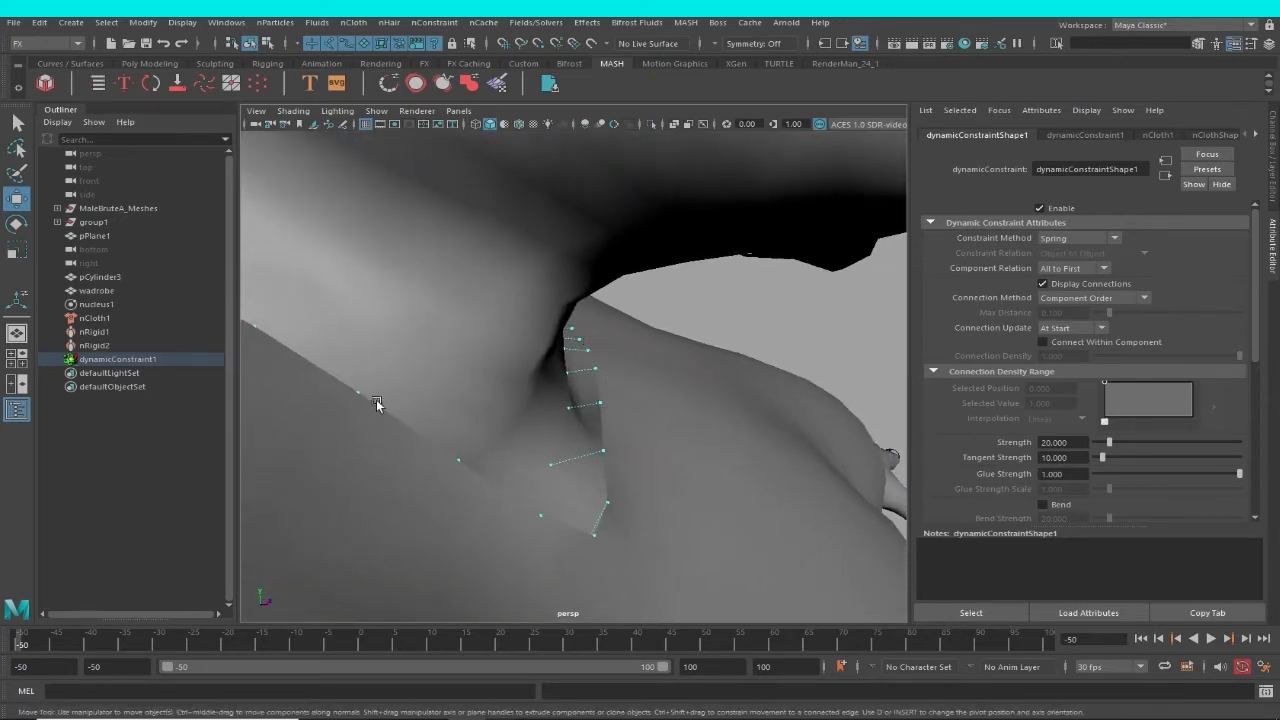
pyautogui.keyDown('alt'); pyautogui.moveTo(376, 399); pyautogui.dragTo(521, 370); pyautogui.keyUp('alt')
pyautogui.keyDown('alt'); pyautogui.moveTo(630, 426); pyautogui.dragTo(688, 325); pyautogui.keyUp('alt')
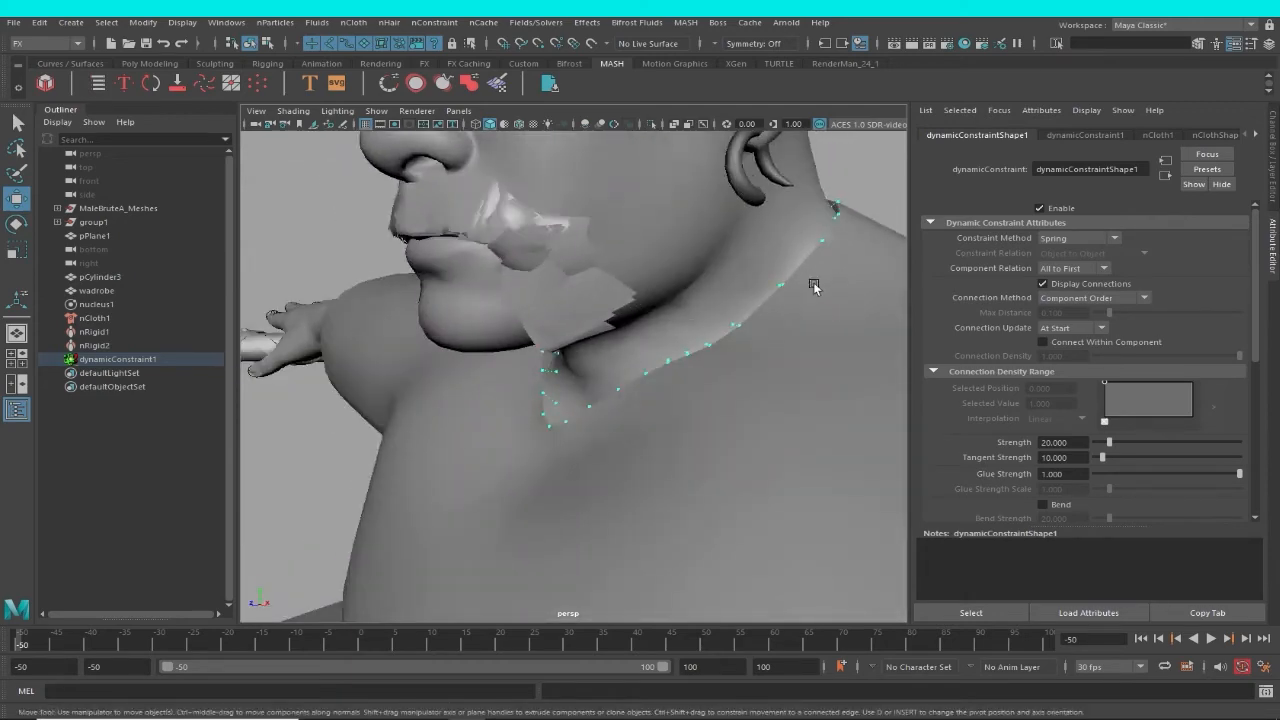
pyautogui.keyDown('alt'); pyautogui.moveTo(814, 283); pyautogui.dragTo(664, 323); pyautogui.keyUp('alt')
pyautogui.keyDown('alt'); pyautogui.moveTo(664, 323); pyautogui.dragTo(688, 322, button='right'); pyautogui.keyUp('alt')
pyautogui.keyDown('alt'); pyautogui.moveTo(688, 322); pyautogui.dragTo(775, 350); pyautogui.keyUp('alt')
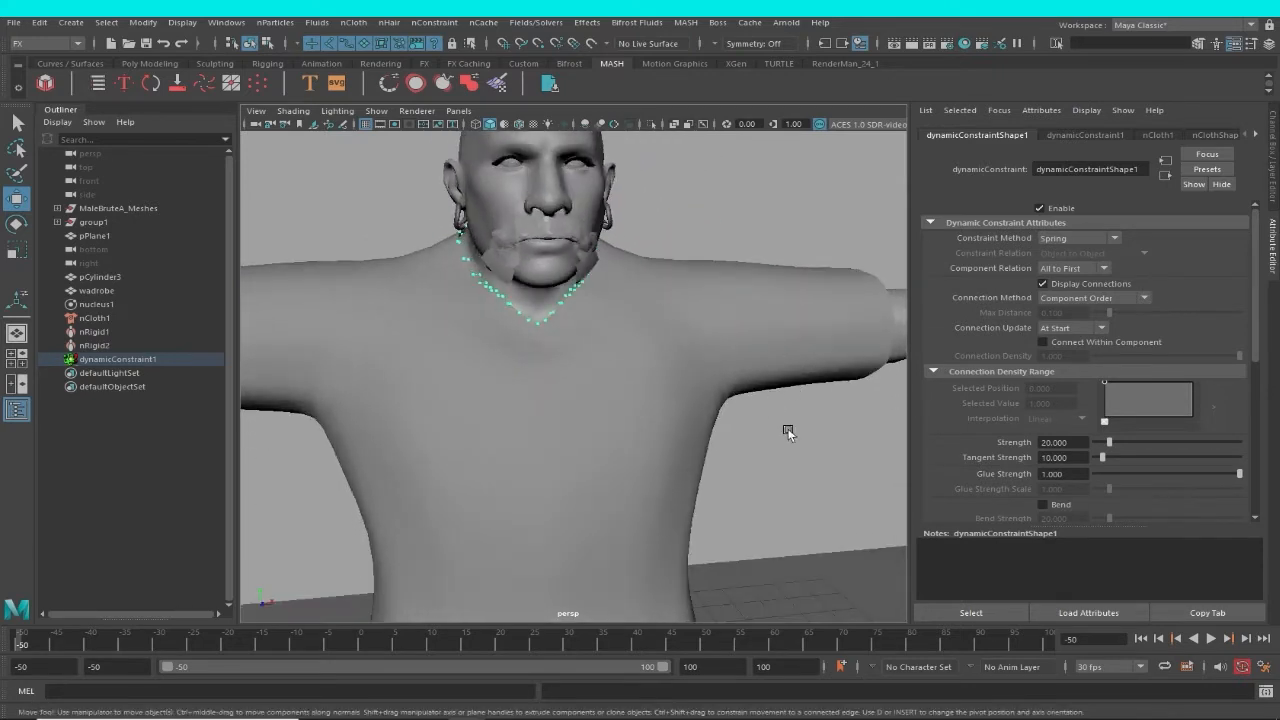
pyautogui.keyDown('alt'); pyautogui.moveTo(805, 481); pyautogui.dragTo(541, 423, button='right'); pyautogui.keyUp('alt')
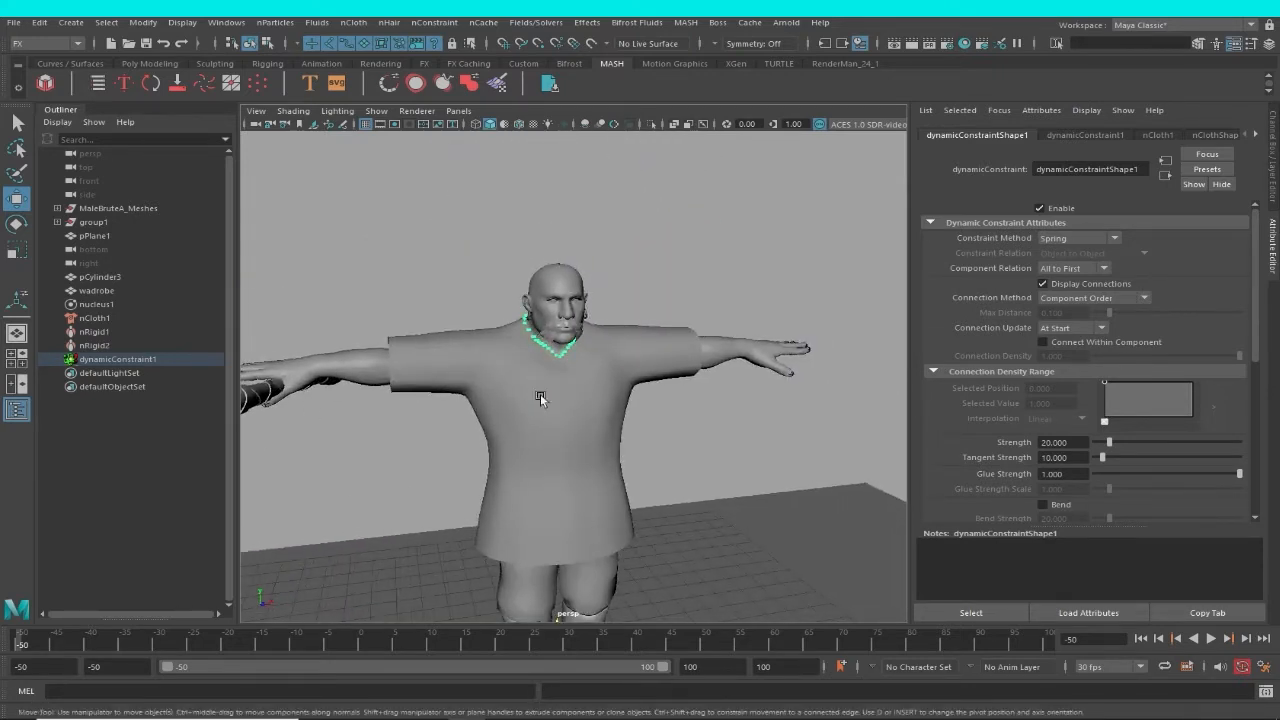
pyautogui.keyDown('alt'); pyautogui.moveTo(540, 397); pyautogui.dragTo(520, 357); pyautogui.keyUp('alt')
pyautogui.keyDown('alt'); pyautogui.moveTo(621, 402); pyautogui.dragTo(690, 370); pyautogui.keyUp('alt')
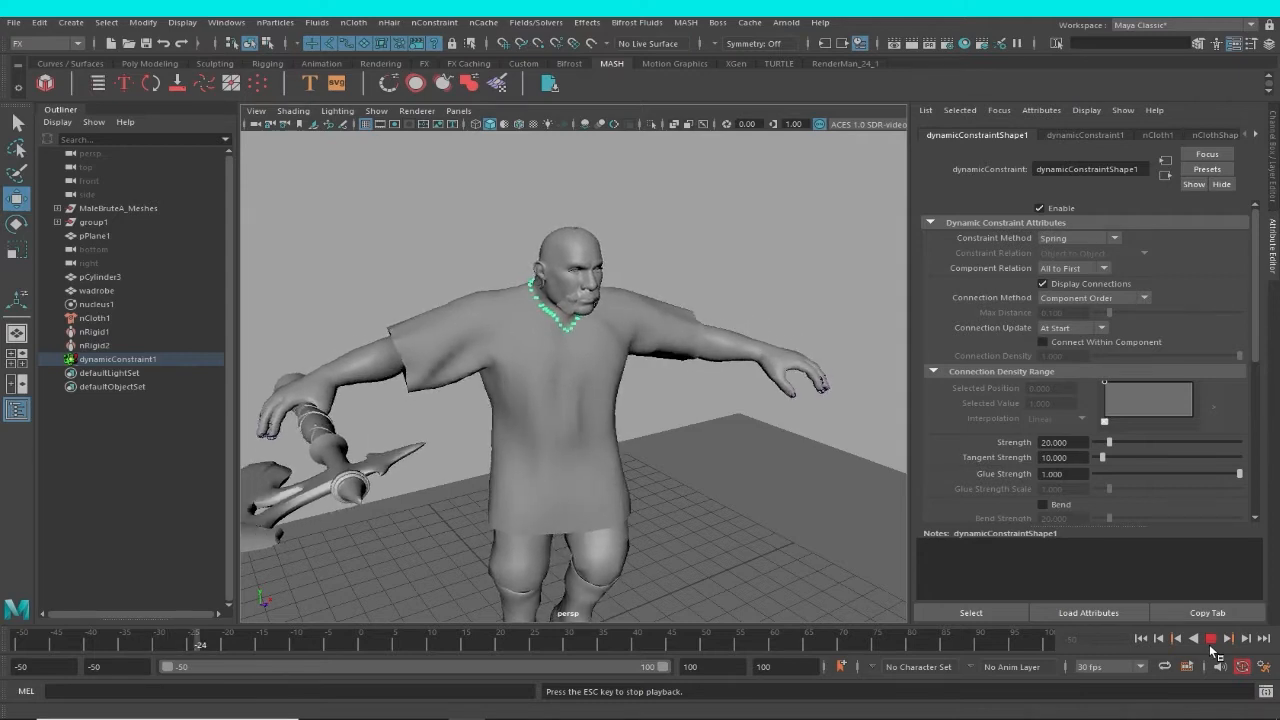
# Pause the constrained simulation at frame -21, reframe the whole character, and resume playing it.
pyautogui.click(1210, 639)
pyautogui.scroll(-2, 709, 476)
pyautogui.scroll(-3, 705, 476)
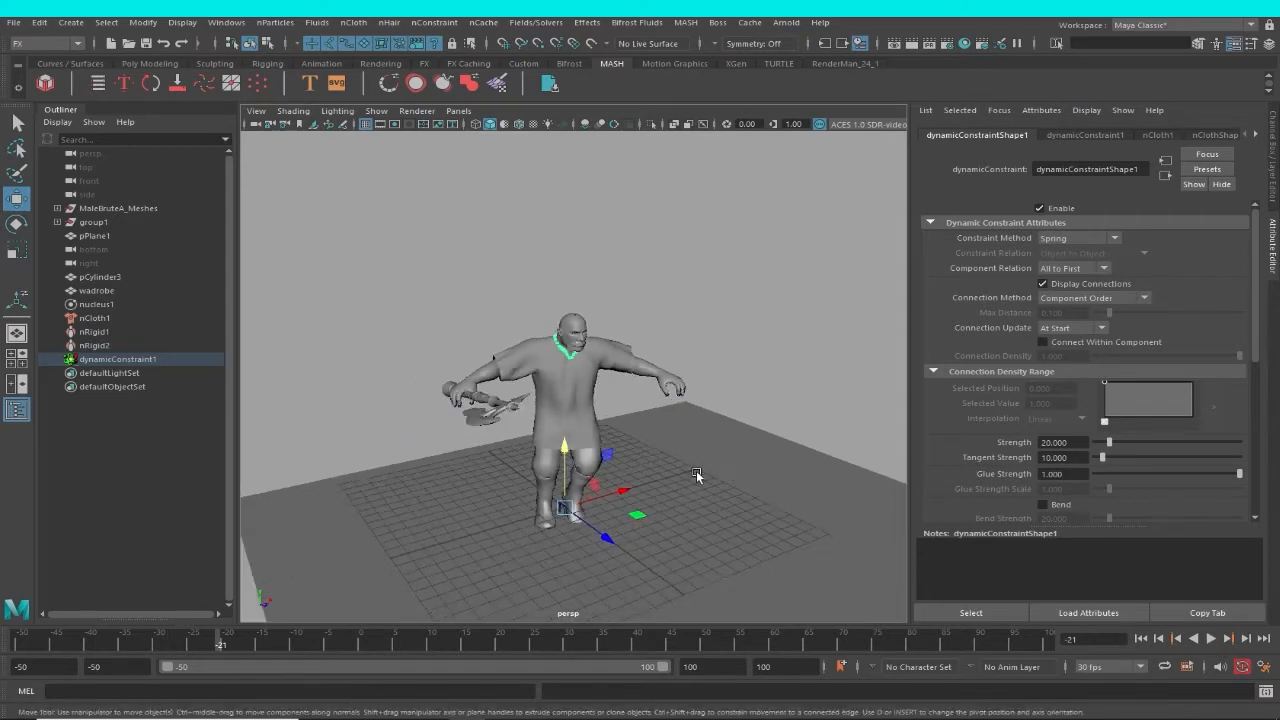
pyautogui.scroll(1, 569, 396)
pyautogui.keyDown('alt'); pyautogui.moveTo(697, 476); pyautogui.dragTo(510, 371, button='middle'); pyautogui.keyUp('alt')
pyautogui.scroll(-3, 564, 391)
pyautogui.scroll(-2, 510, 371)
pyautogui.scroll(3, 549, 391)
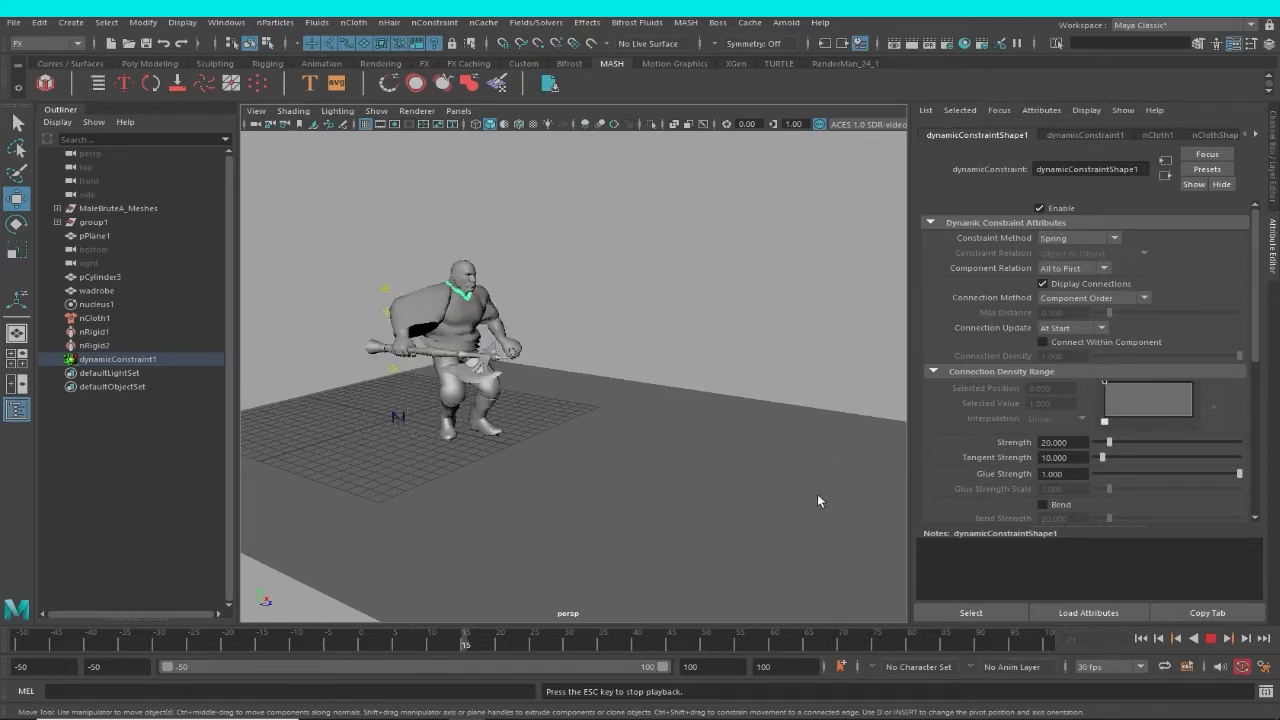
# Pause the simulation at frame 15 and examine the garment on the crouching character from the front and sides.
pyautogui.press('Escape')
pyautogui.keyDown('alt'); pyautogui.moveTo(767, 446); pyautogui.dragTo(510, 402); pyautogui.keyUp('alt')
pyautogui.keyDown('alt'); pyautogui.moveTo(510, 402); pyautogui.dragTo(542, 390, button='right'); pyautogui.keyUp('alt')
pyautogui.keyDown('alt'); pyautogui.moveTo(542, 388); pyautogui.dragTo(562, 425); pyautogui.keyUp('alt')
pyautogui.keyDown('alt'); pyautogui.moveTo(699, 432); pyautogui.dragTo(659, 416, button='right'); pyautogui.keyUp('alt')
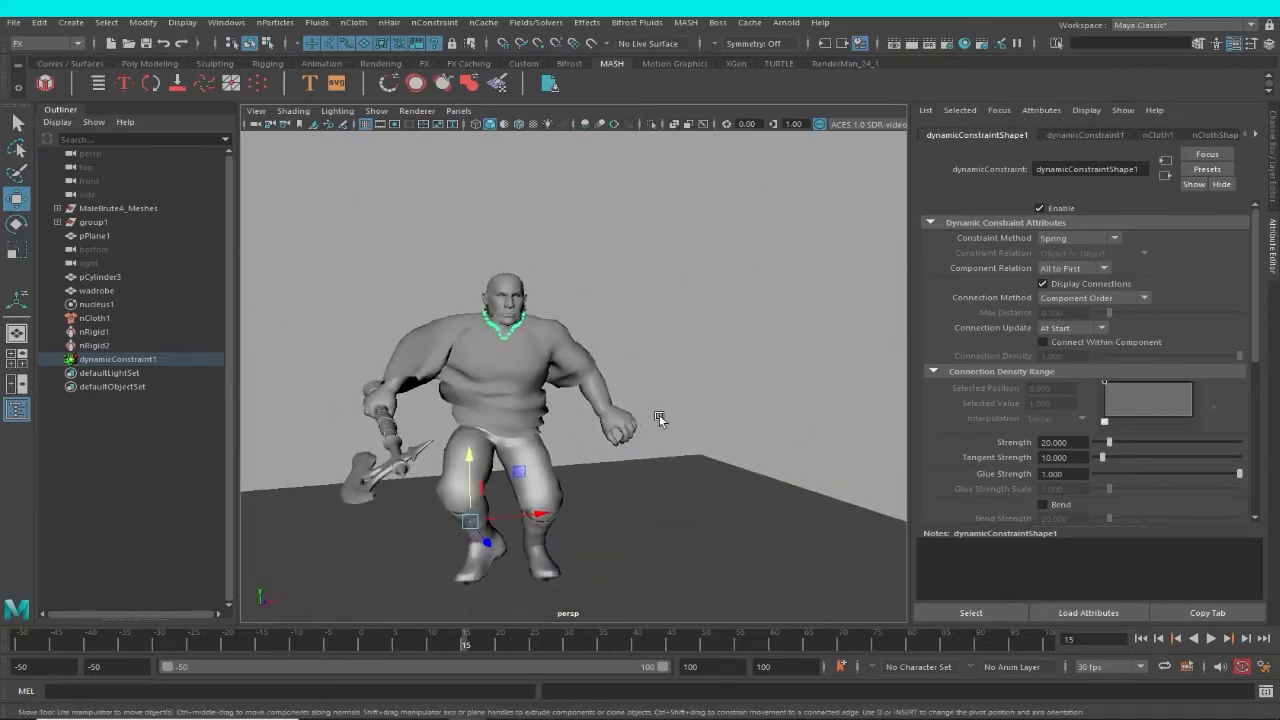
pyautogui.keyDown('alt'); pyautogui.moveTo(659, 416); pyautogui.dragTo(722, 420); pyautogui.keyUp('alt')
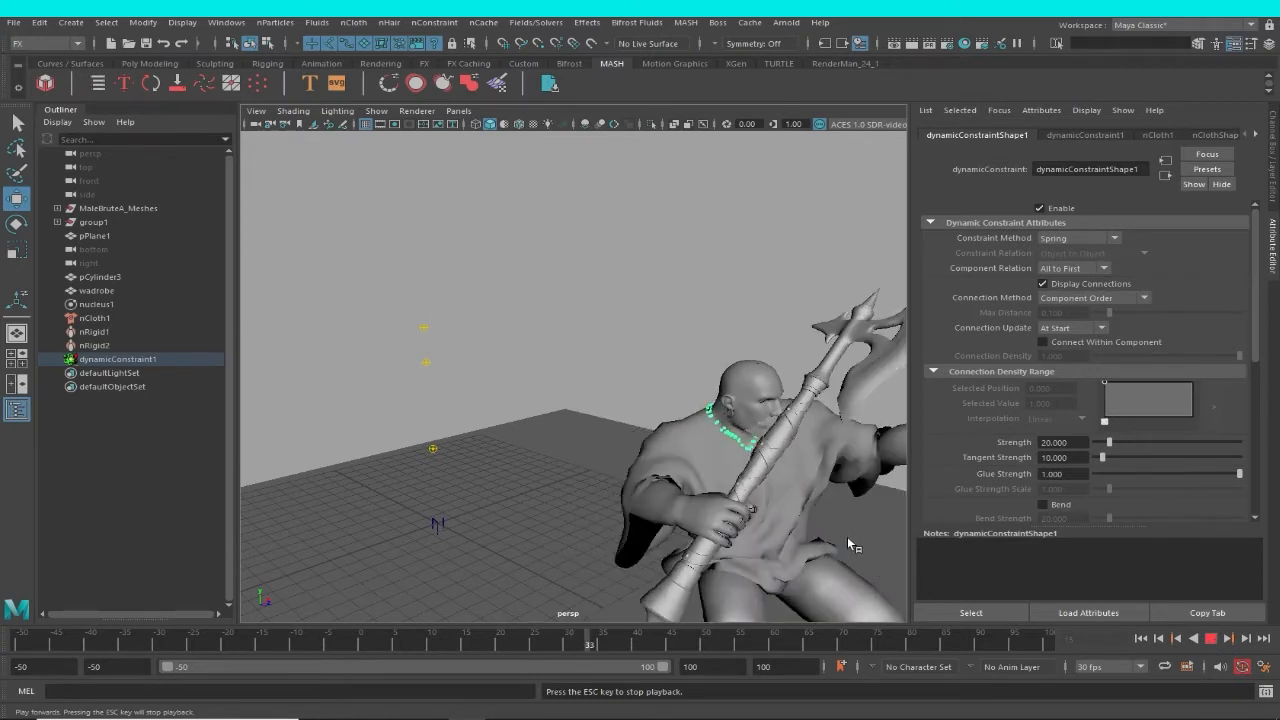
# Continue playing the simulation, pausing at frames 33 and 42 to reframe the character and check the garment during the jump.
pyautogui.press('Escape')
pyautogui.keyDown('alt'); pyautogui.moveTo(831, 531); pyautogui.dragTo(640, 450); pyautogui.keyUp('alt')
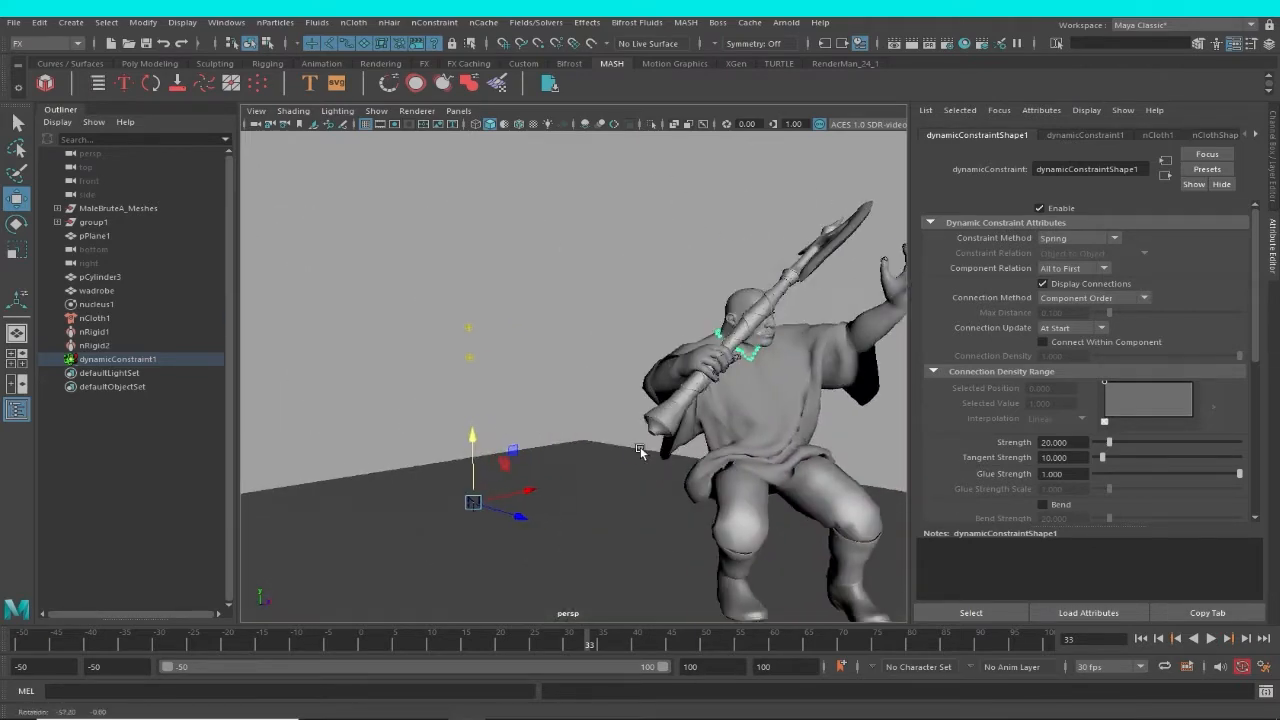
pyautogui.keyDown('alt'); pyautogui.moveTo(640, 447); pyautogui.dragTo(507, 441, button='middle'); pyautogui.keyUp('alt')
pyautogui.keyDown('alt'); pyautogui.moveTo(507, 441); pyautogui.dragTo(539, 473, button='right'); pyautogui.keyUp('alt')
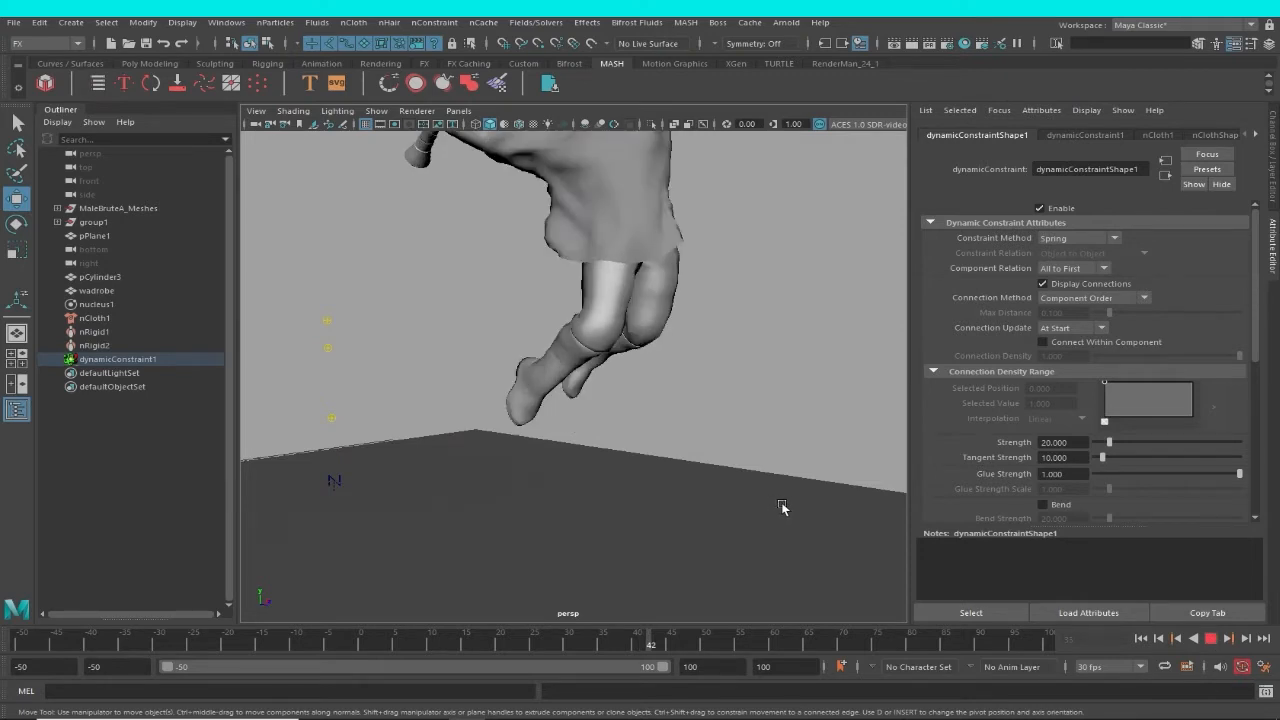
pyautogui.press('Escape')
pyautogui.keyDown('alt'); pyautogui.moveTo(798, 498); pyautogui.dragTo(738, 610, button='middle'); pyautogui.keyUp('alt')
pyautogui.keyDown('alt'); pyautogui.moveTo(738, 610); pyautogui.dragTo(725, 555, button='right'); pyautogui.keyUp('alt')
pyautogui.click(1212, 639)
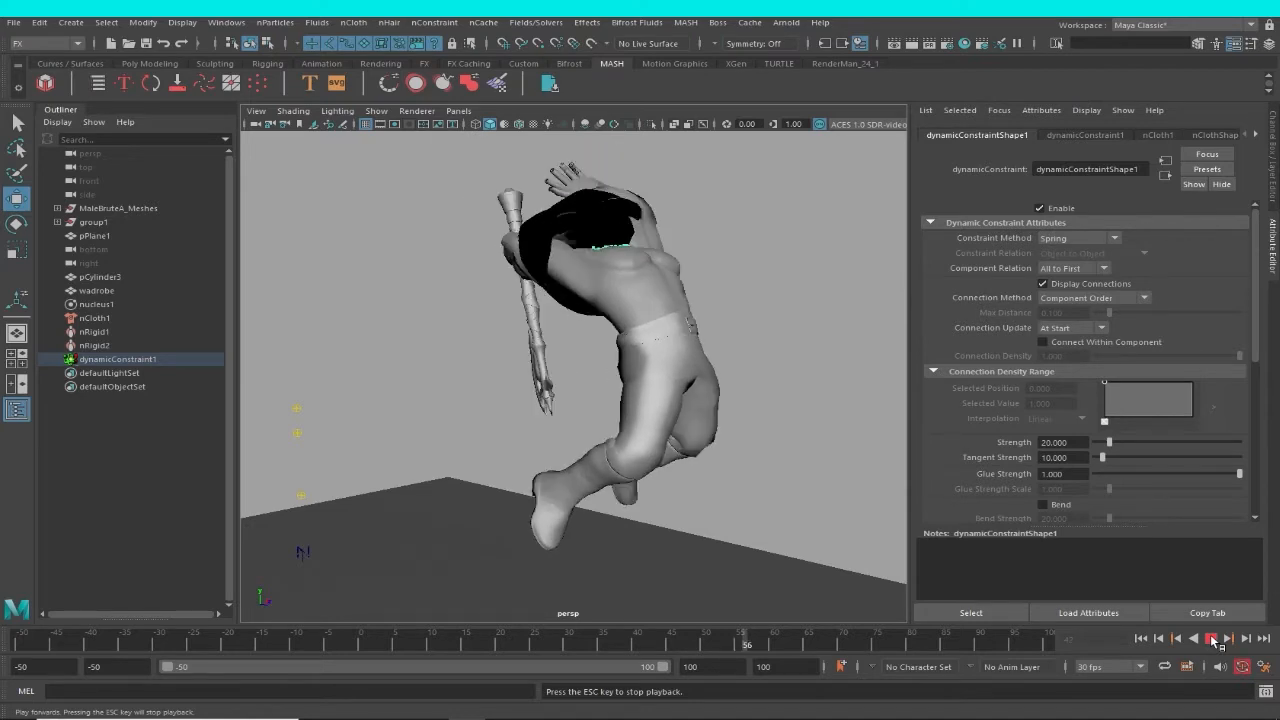
# Stop the playback, return to frame -50, and frame the garment on the T-posed character up close.
pyautogui.click(1142, 641)
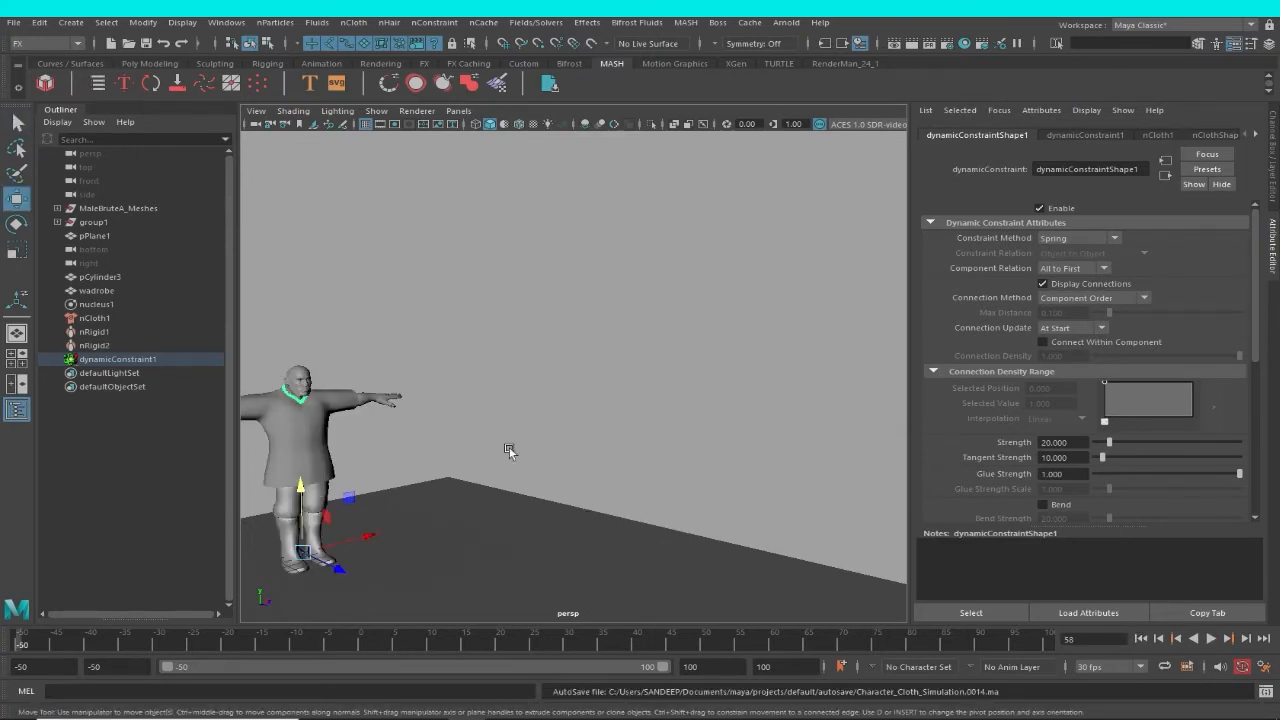
pyautogui.keyDown('alt'); pyautogui.moveTo(472, 444); pyautogui.dragTo(440, 443); pyautogui.keyUp('alt')
pyautogui.keyDown('alt'); pyautogui.moveTo(440, 443); pyautogui.dragTo(505, 349, button='middle'); pyautogui.keyUp('alt')
pyautogui.keyDown('alt'); pyautogui.moveTo(505, 349); pyautogui.dragTo(697, 449, button='right'); pyautogui.keyUp('alt')
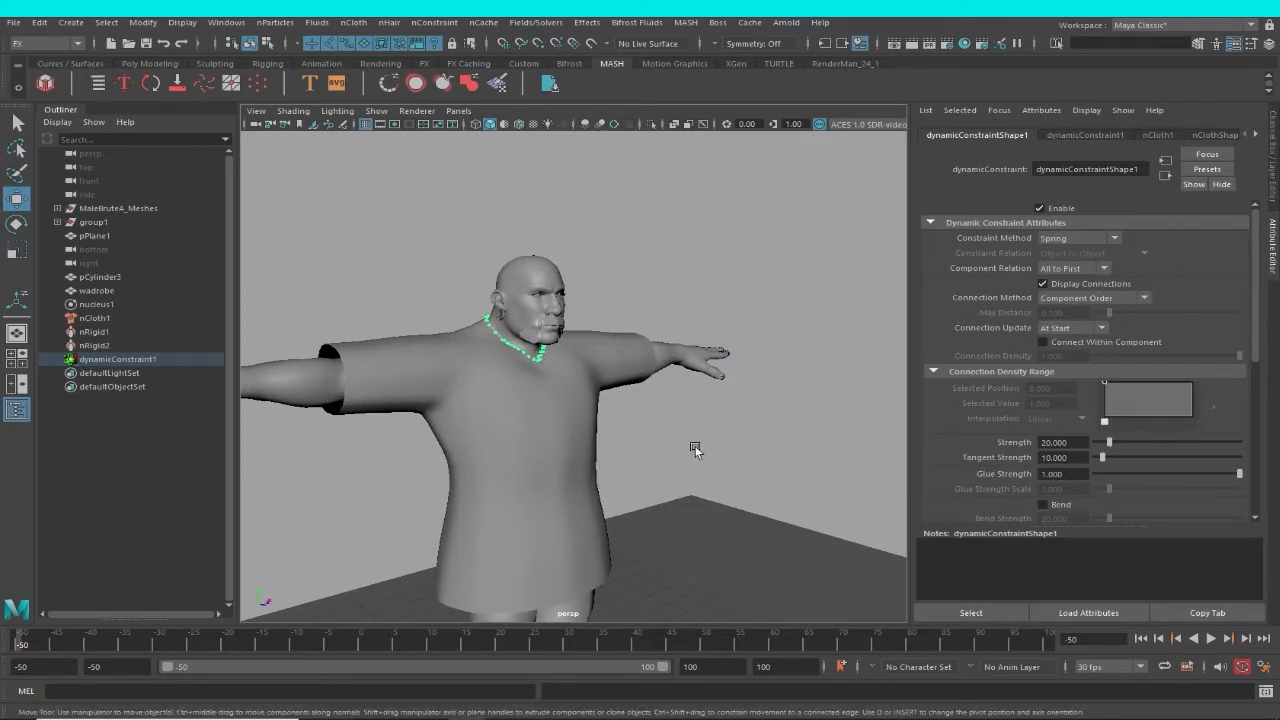
pyautogui.keyDown('alt'); pyautogui.moveTo(678, 451); pyautogui.dragTo(630, 442); pyautogui.keyUp('alt')
# Try to add a Slide on Surface constraint between the whole wadrobe garment and the body mesh, selecting both in wireframe display.
pyautogui.click(693, 400)
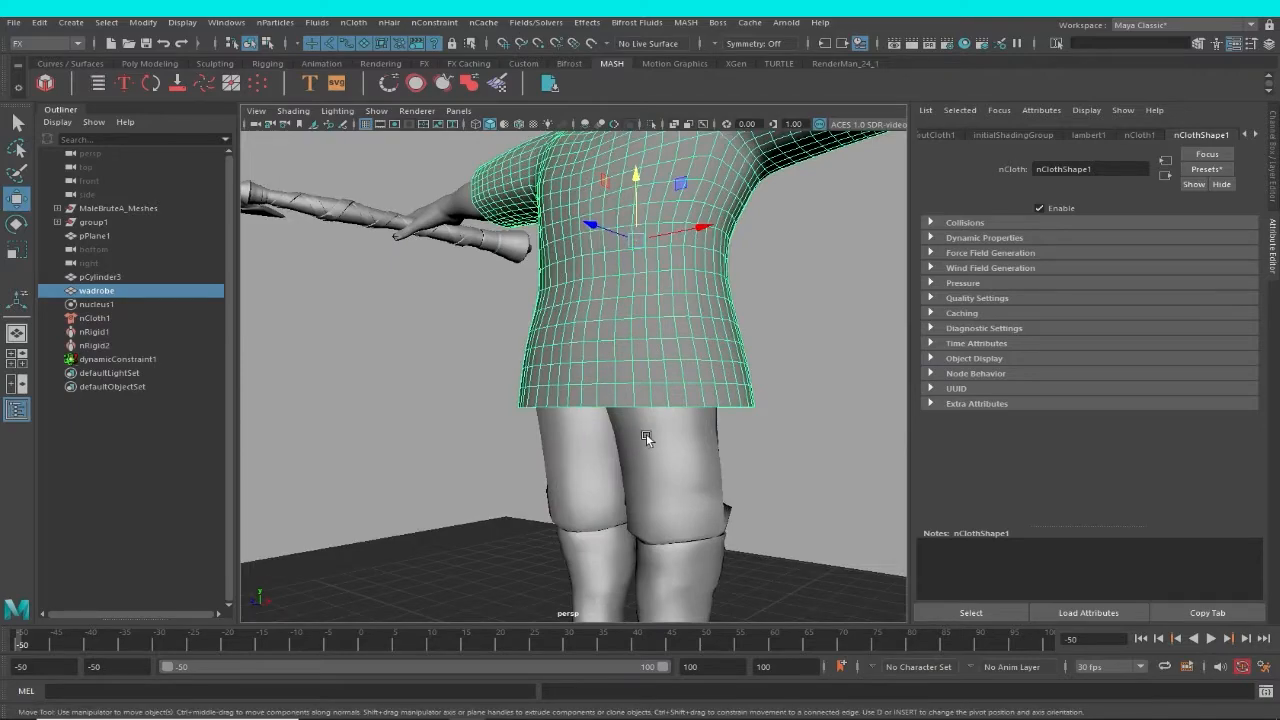
pyautogui.keyDown('alt'); pyautogui.moveTo(657, 304); pyautogui.dragTo(677, 331); pyautogui.keyUp('alt')
pyautogui.keyDown('alt'); pyautogui.moveTo(677, 331); pyautogui.dragTo(672, 473, button='middle'); pyautogui.keyUp('alt')
pyautogui.scroll(3, 672, 473)
pyautogui.keyDown('alt'); pyautogui.moveTo(672, 473); pyautogui.dragTo(671, 462); pyautogui.keyUp('alt')
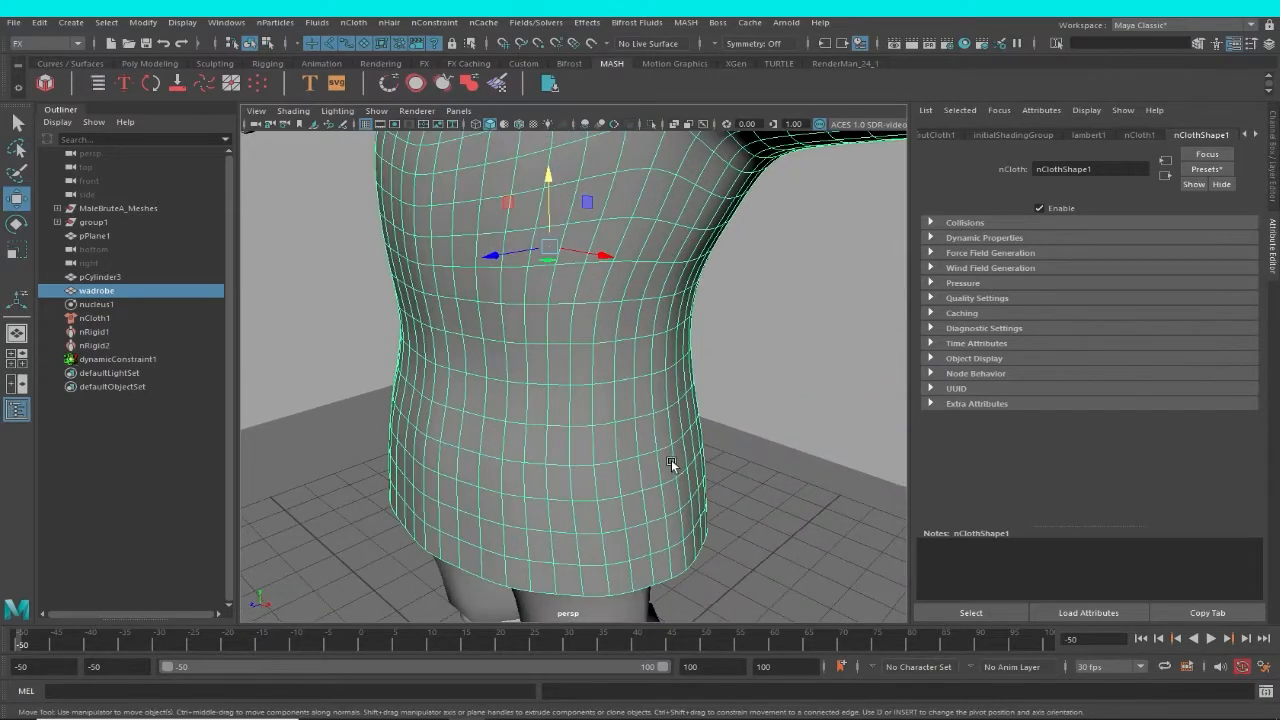
pyautogui.press('4')
pyautogui.keyDown('alt'); pyautogui.moveTo(655, 340); pyautogui.dragTo(705, 322); pyautogui.keyUp('alt')
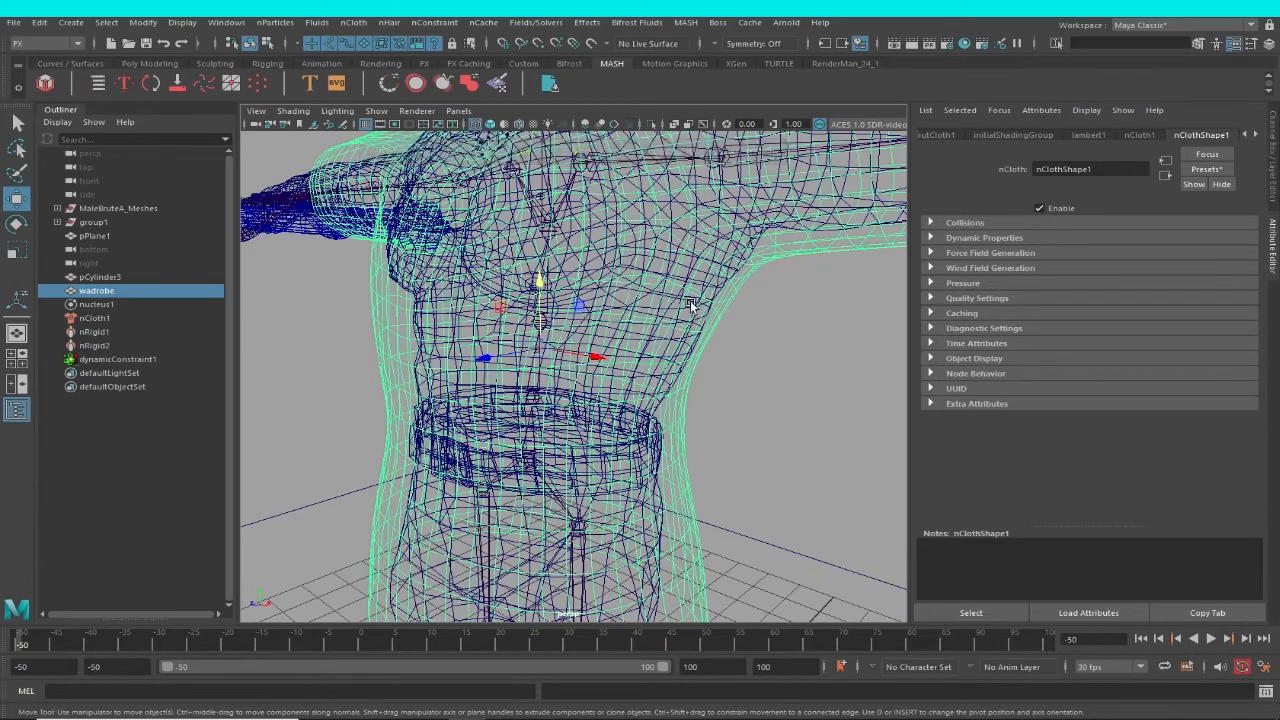
pyautogui.scroll(2, 716, 318)
pyautogui.click(724, 311)
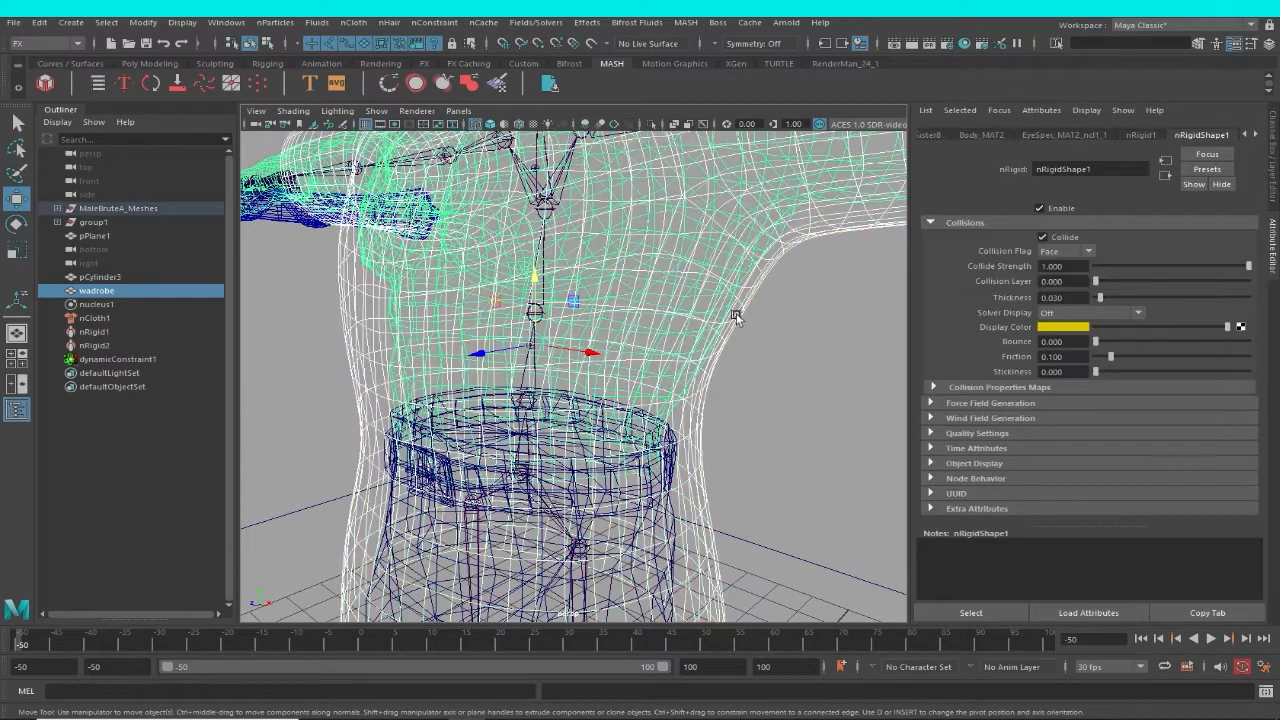
pyautogui.keyDown('alt'); pyautogui.moveTo(745, 340); pyautogui.dragTo(719, 383); pyautogui.keyUp('alt')
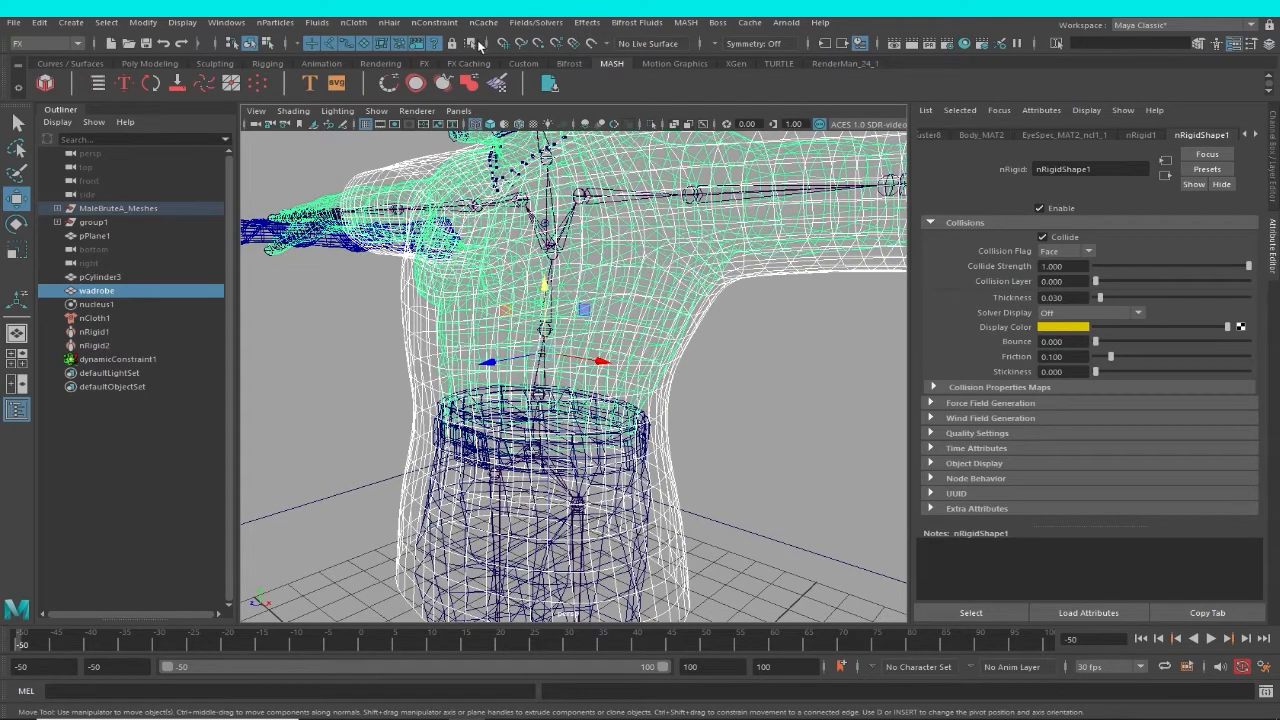
pyautogui.click(437, 24)
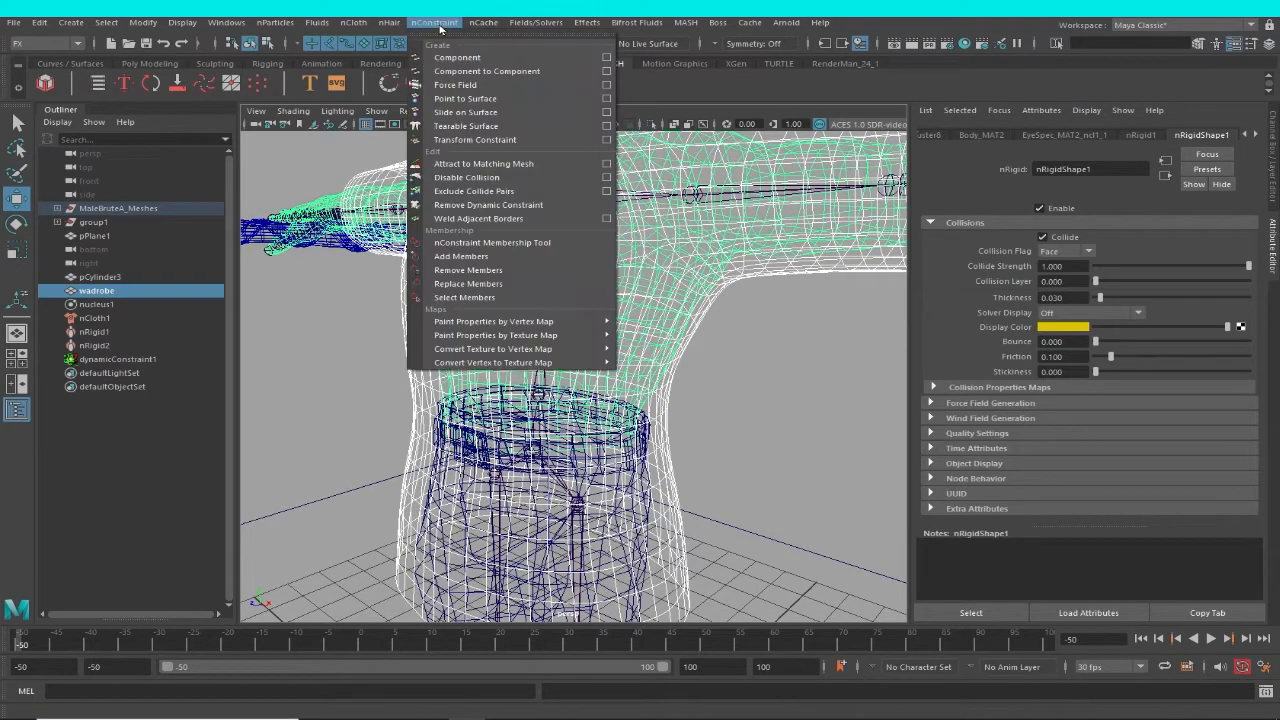
pyautogui.click(486, 116)
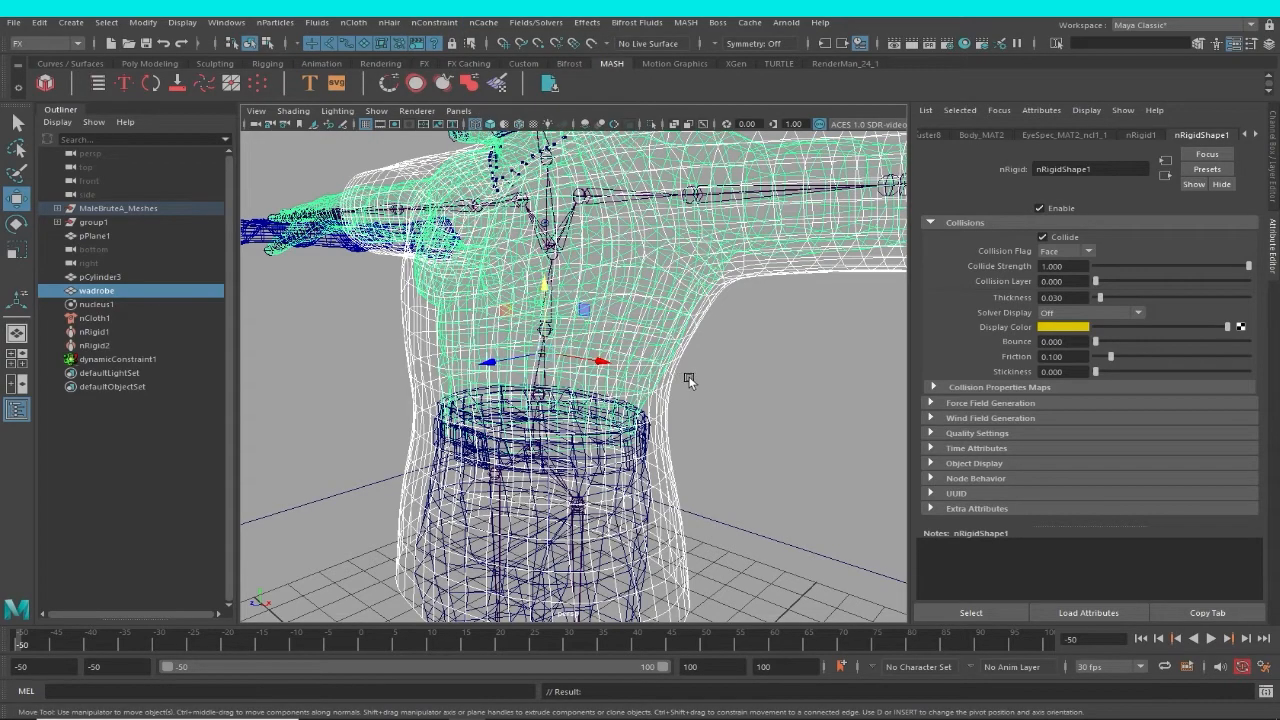
# Inspect the existing neckline constraint dynamicConstraint1 in shaded and wireframe display.
pyautogui.keyDown('alt'); pyautogui.moveTo(698, 374); pyautogui.dragTo(705, 378); pyautogui.keyUp('alt')
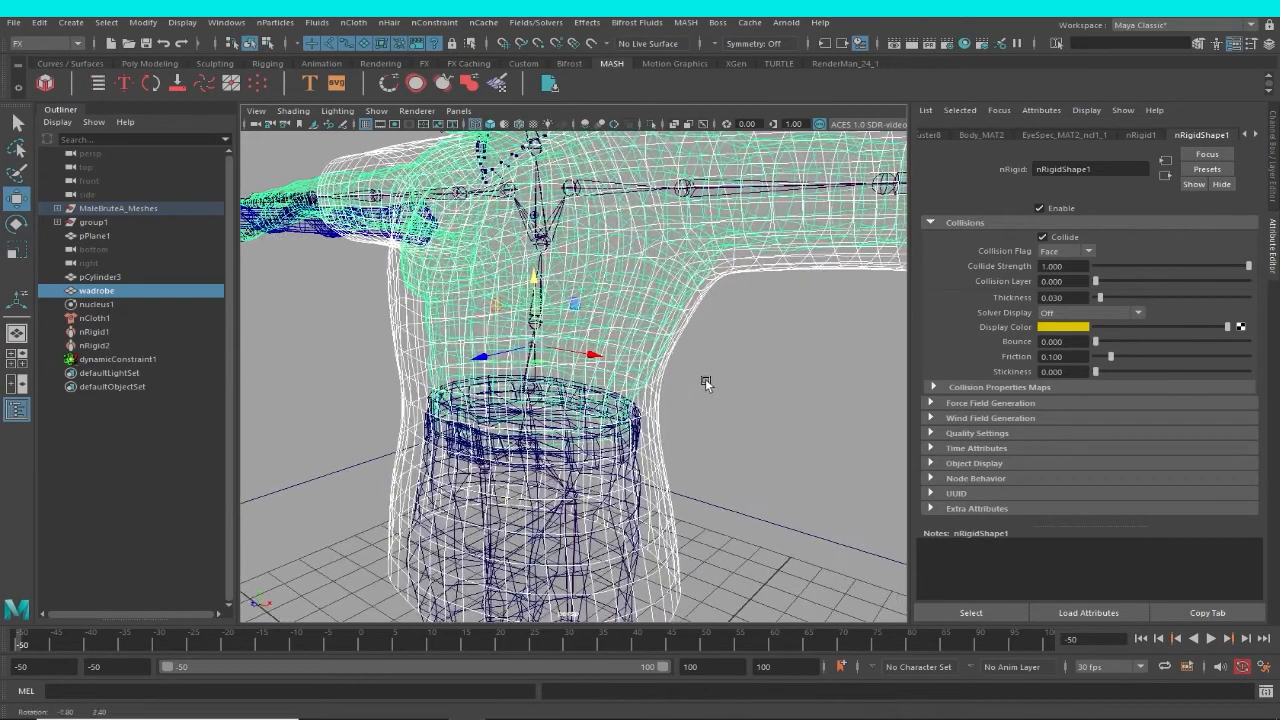
pyautogui.keyDown('alt'); pyautogui.moveTo(765, 383); pyautogui.dragTo(646, 342, button='right'); pyautogui.keyUp('alt')
pyautogui.moveTo(646, 342)
pyautogui.keyDown('alt'); pyautogui.mouseDown()
pyautogui.moveTo(718, 367)
pyautogui.moveTo(645, 347)
pyautogui.moveTo(660, 309)
pyautogui.moveTo(688, 303)
pyautogui.moveTo(660, 384)
pyautogui.mouseUp(); pyautogui.keyUp('alt')
pyautogui.press('5')
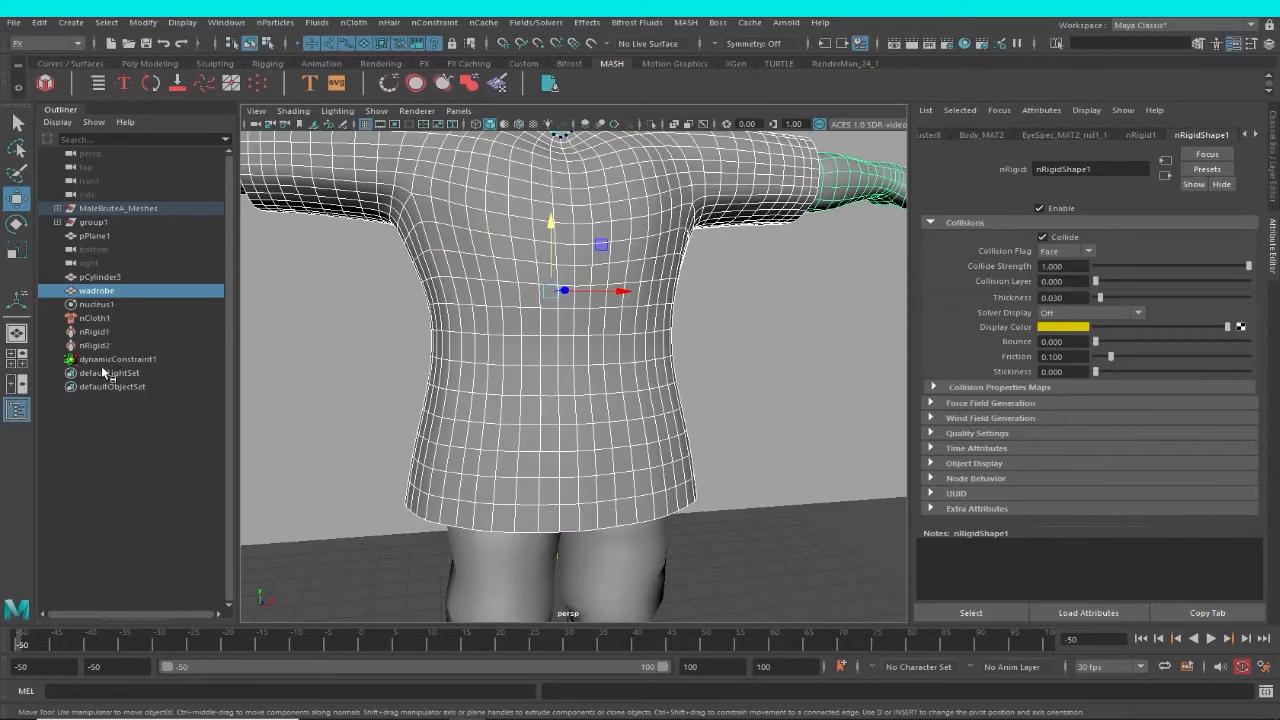
pyautogui.click(110, 359)
pyautogui.keyDown('alt'); pyautogui.moveTo(619, 384); pyautogui.dragTo(685, 377); pyautogui.keyUp('alt')
pyautogui.press('4')
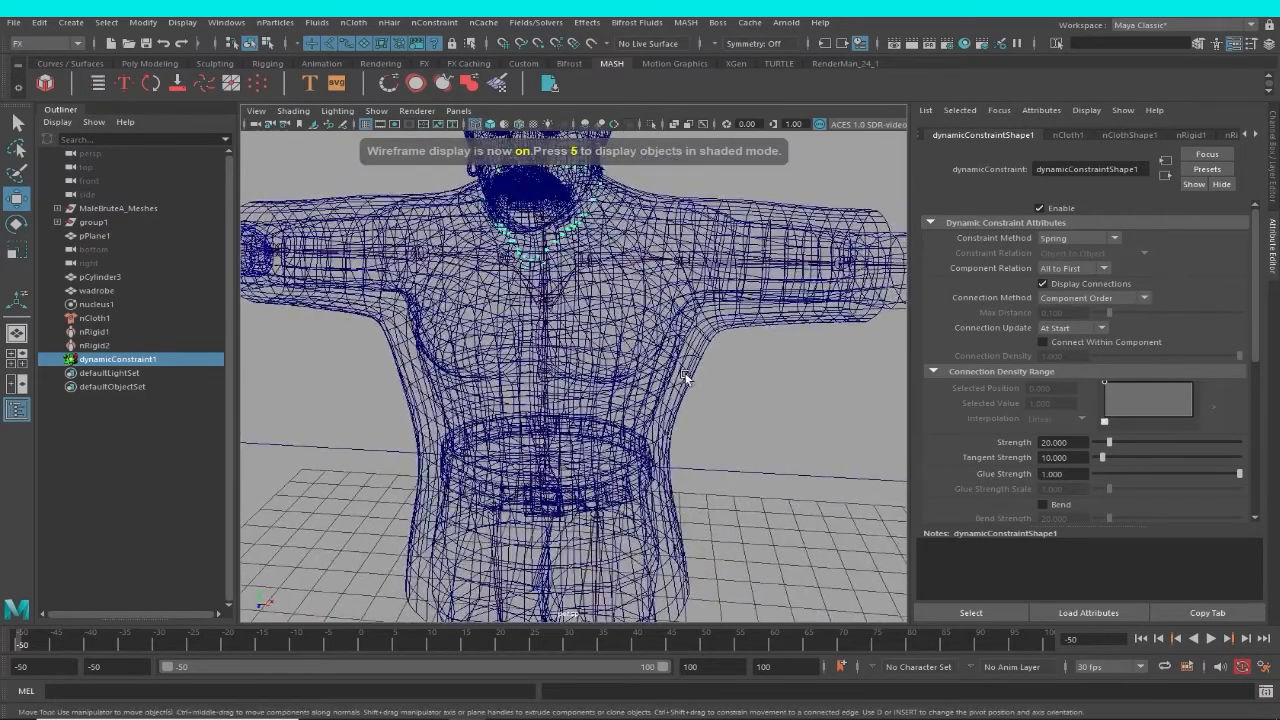
# Try again to constrain the wadrobe garment to the body mesh through the Slide on Surface options, leaving Use Sets off.
pyautogui.click(706, 404)
pyautogui.scroll(5, 706, 404)
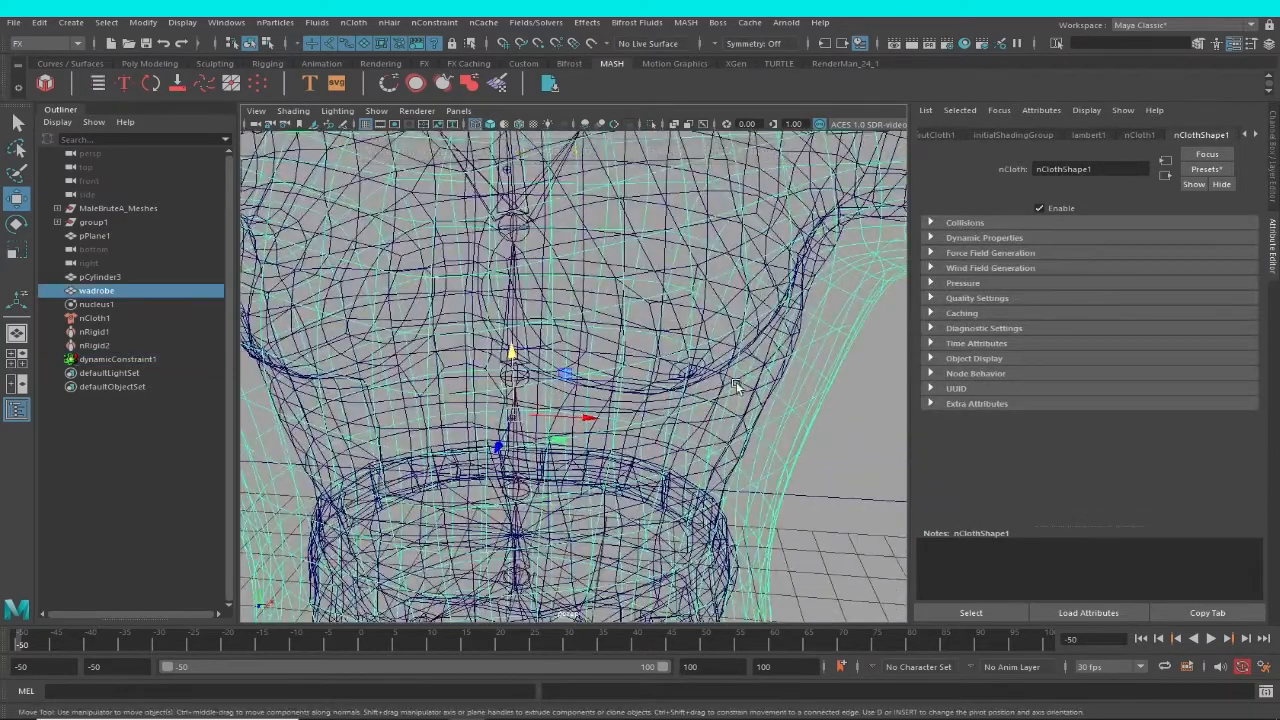
pyautogui.keyDown('shift'); pyautogui.click(708, 362); pyautogui.keyUp('shift')
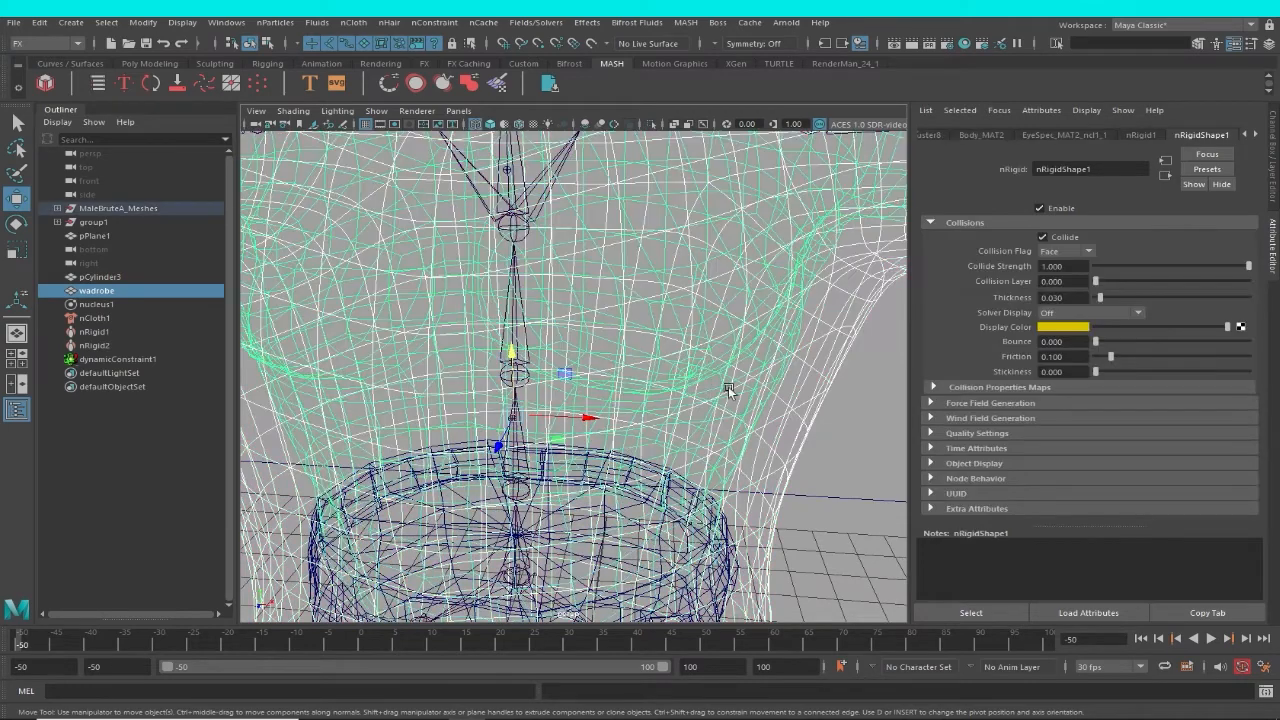
pyautogui.scroll(-5, 729, 386)
pyautogui.click(440, 22)
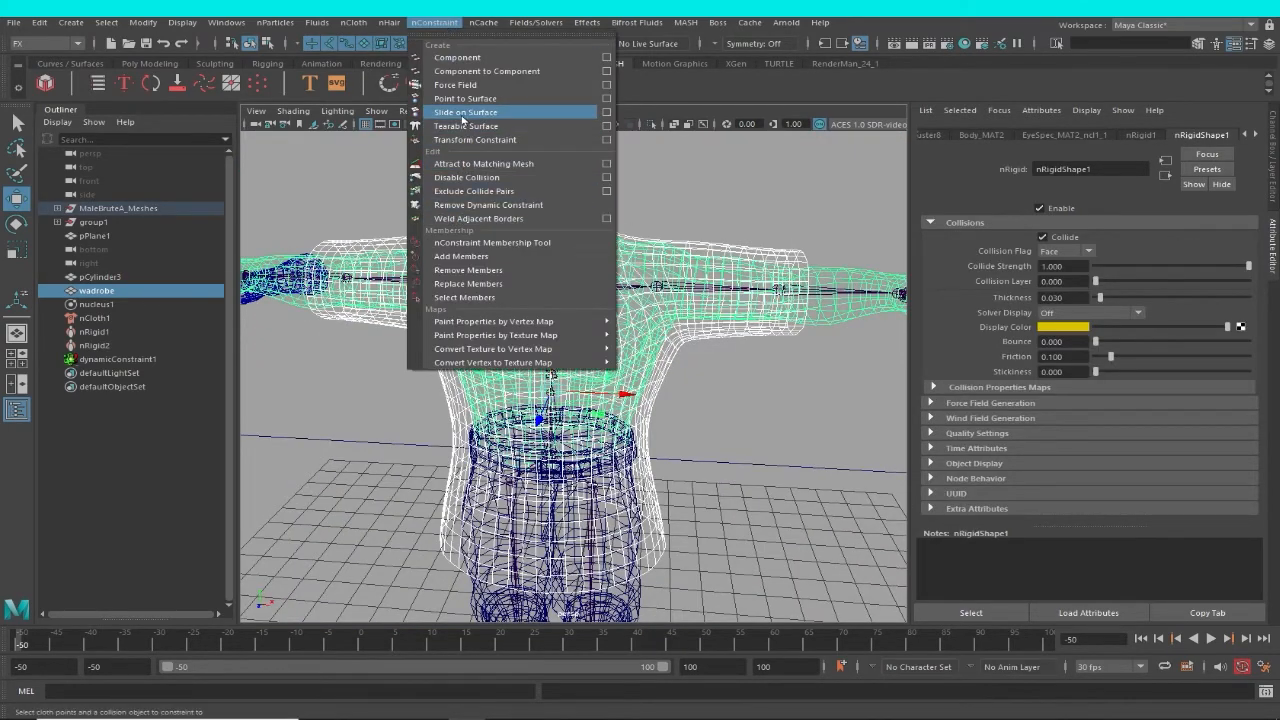
pyautogui.click(606, 112)
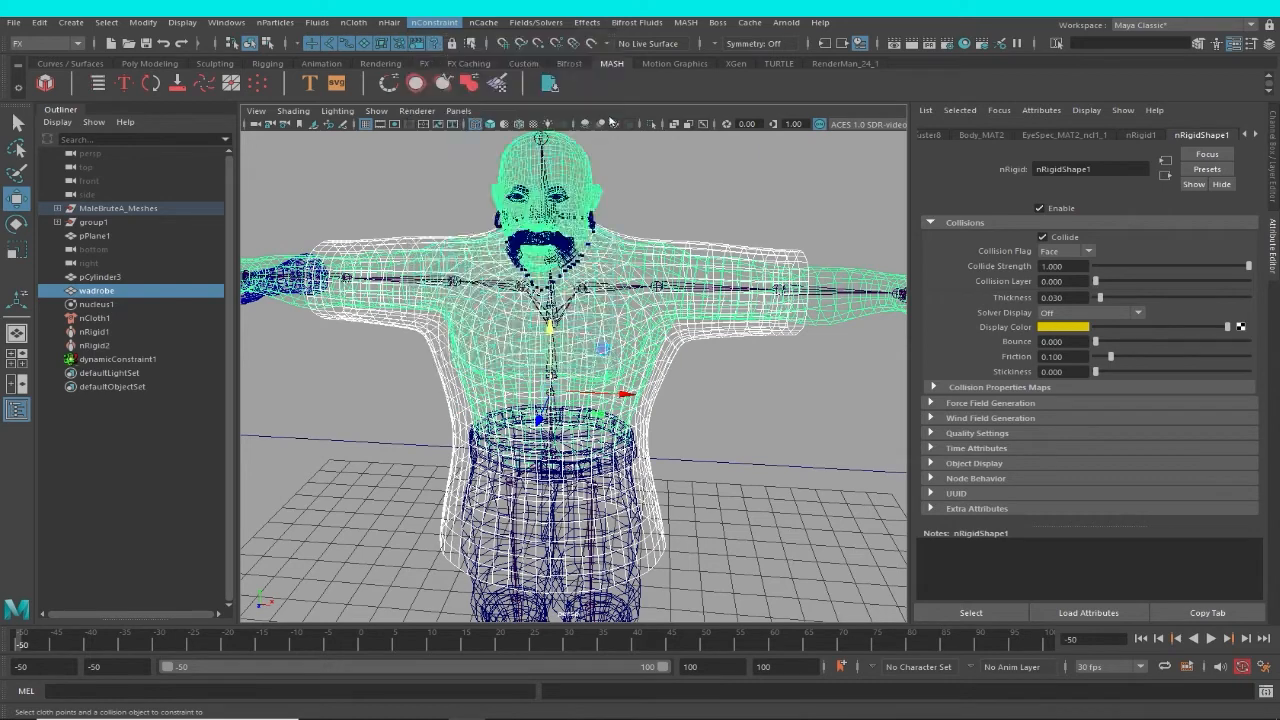
pyautogui.moveTo(648, 157); pyautogui.dragTo(948, 159)
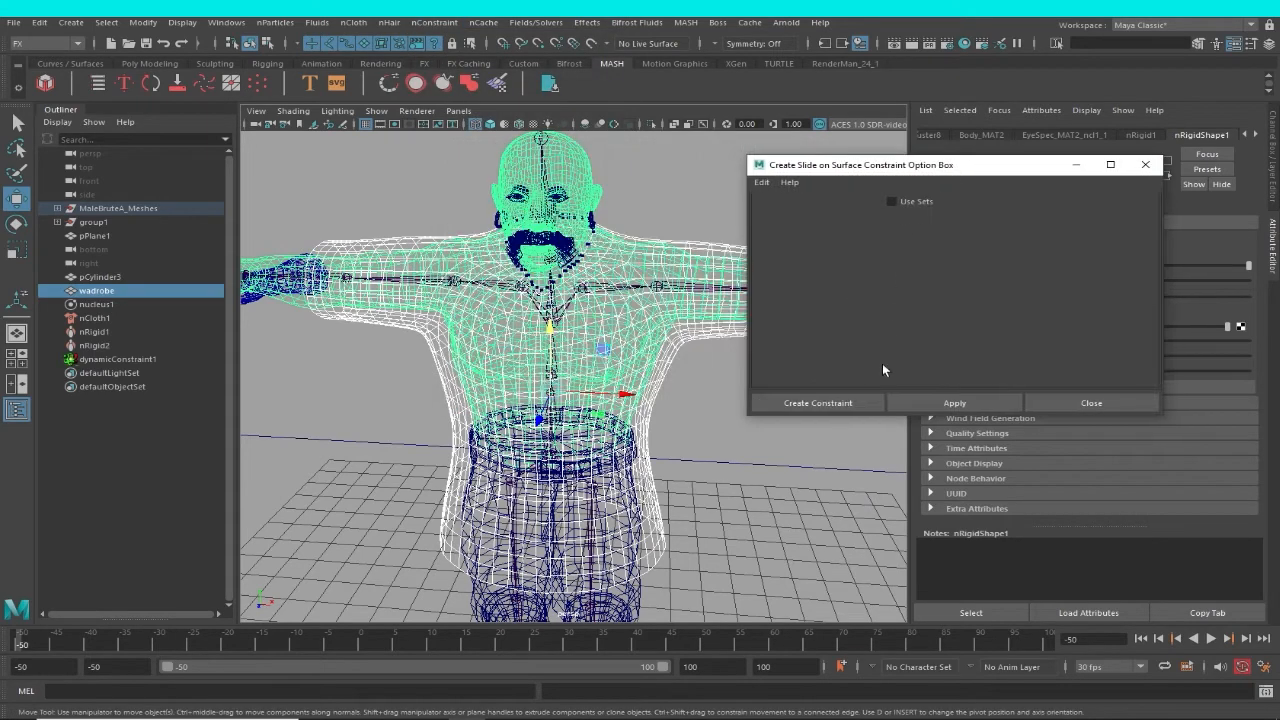
pyautogui.click(829, 399)
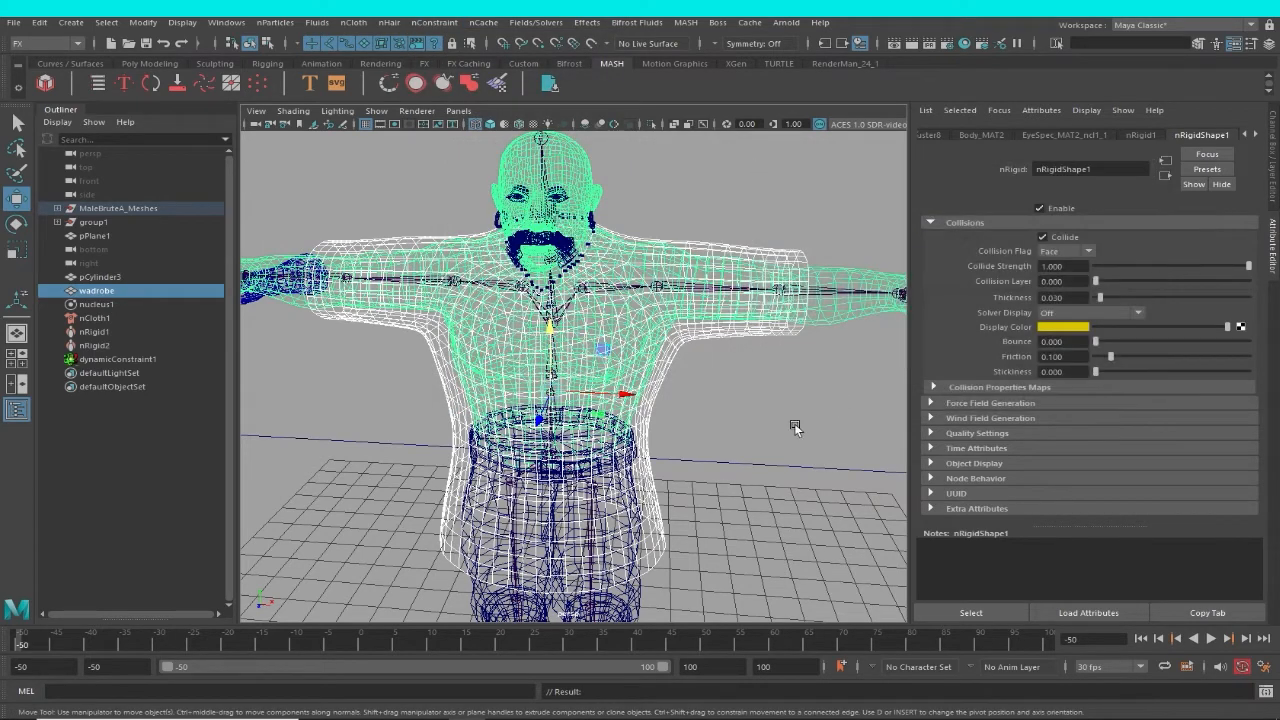
# Play the simulation in wireframe from frame -50, pausing at frame -34 and again at frame -16.
pyautogui.keyDown('alt'); pyautogui.moveTo(794, 423); pyautogui.dragTo(735, 372); pyautogui.keyUp('alt')
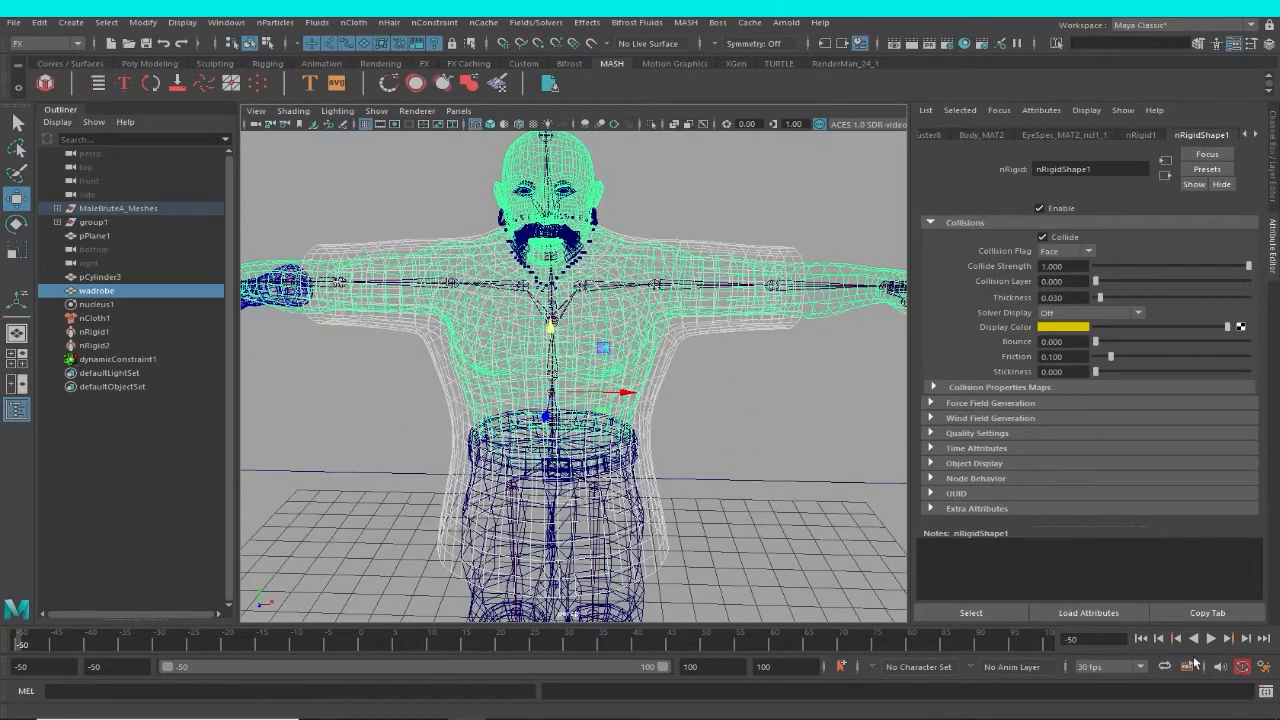
pyautogui.click(1211, 639)
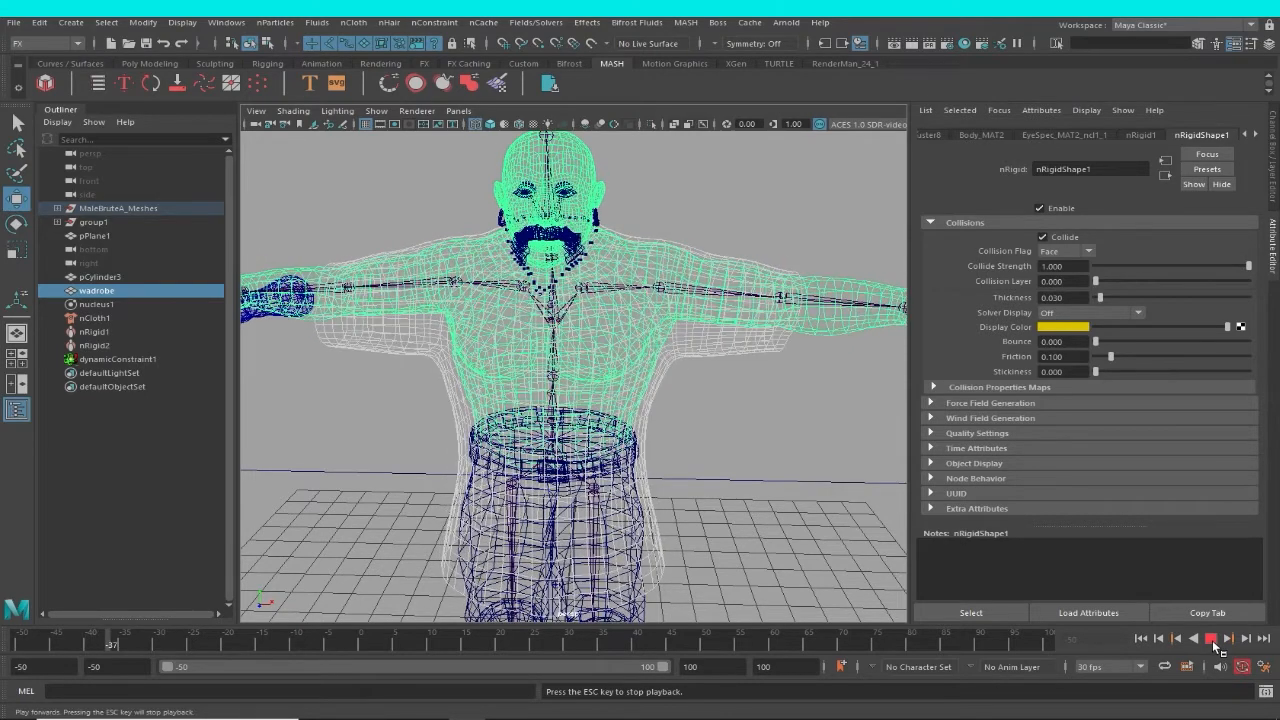
pyautogui.click(1212, 640)
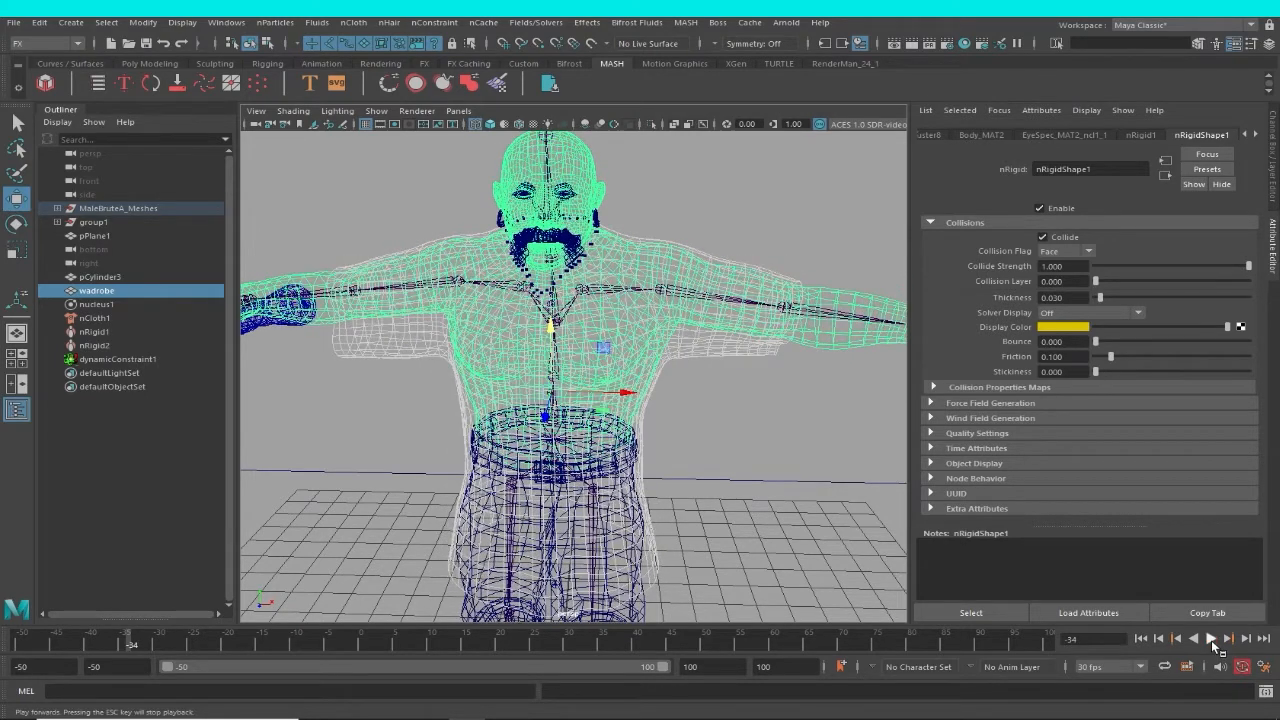
pyautogui.click(1211, 640)
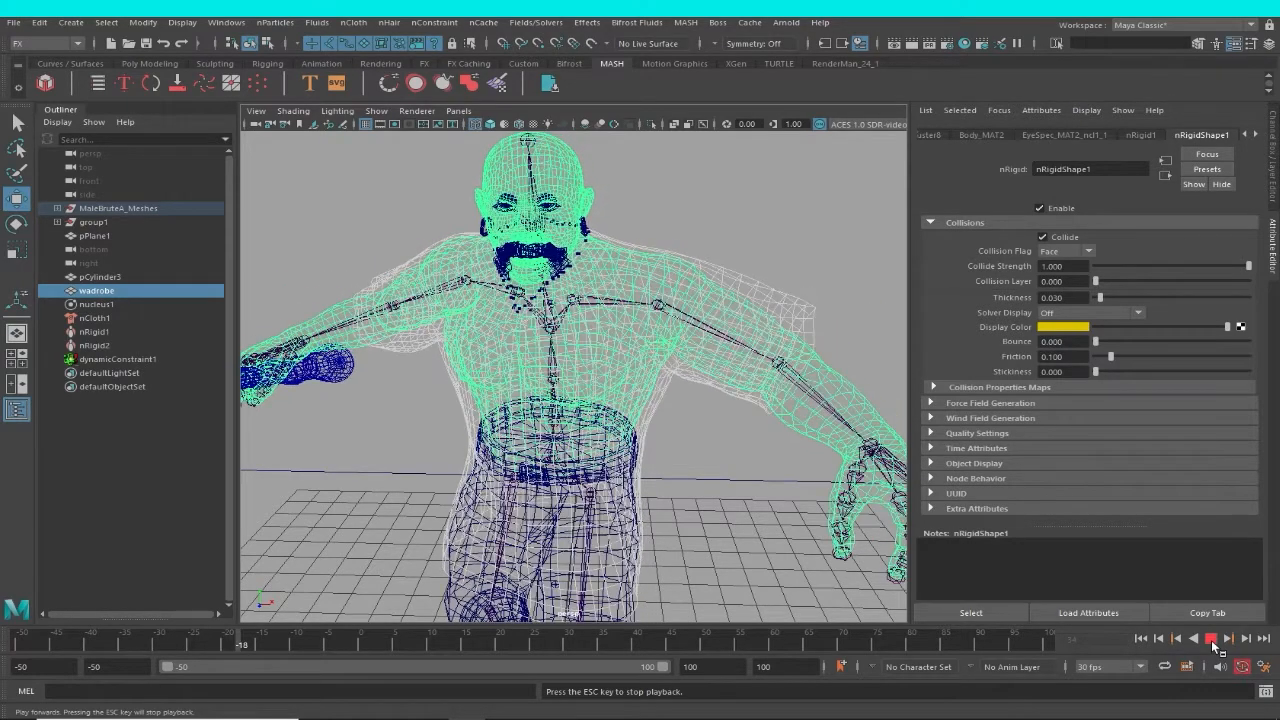
pyautogui.click(1211, 640)
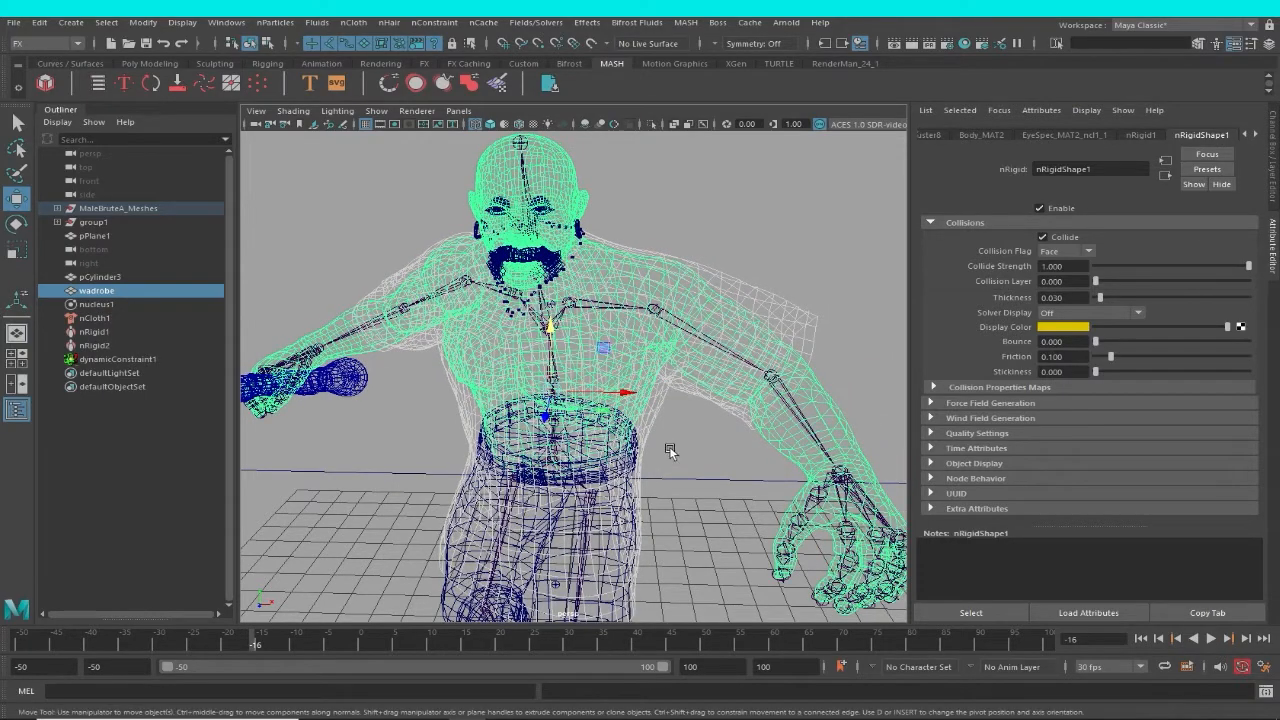
# Switch to shaded display at frame -16 and examine the garment's drape from the front and sides.
pyautogui.press('5')
pyautogui.keyDown('alt'); pyautogui.moveTo(735, 482); pyautogui.dragTo(680, 463, button='right'); pyautogui.keyUp('alt')
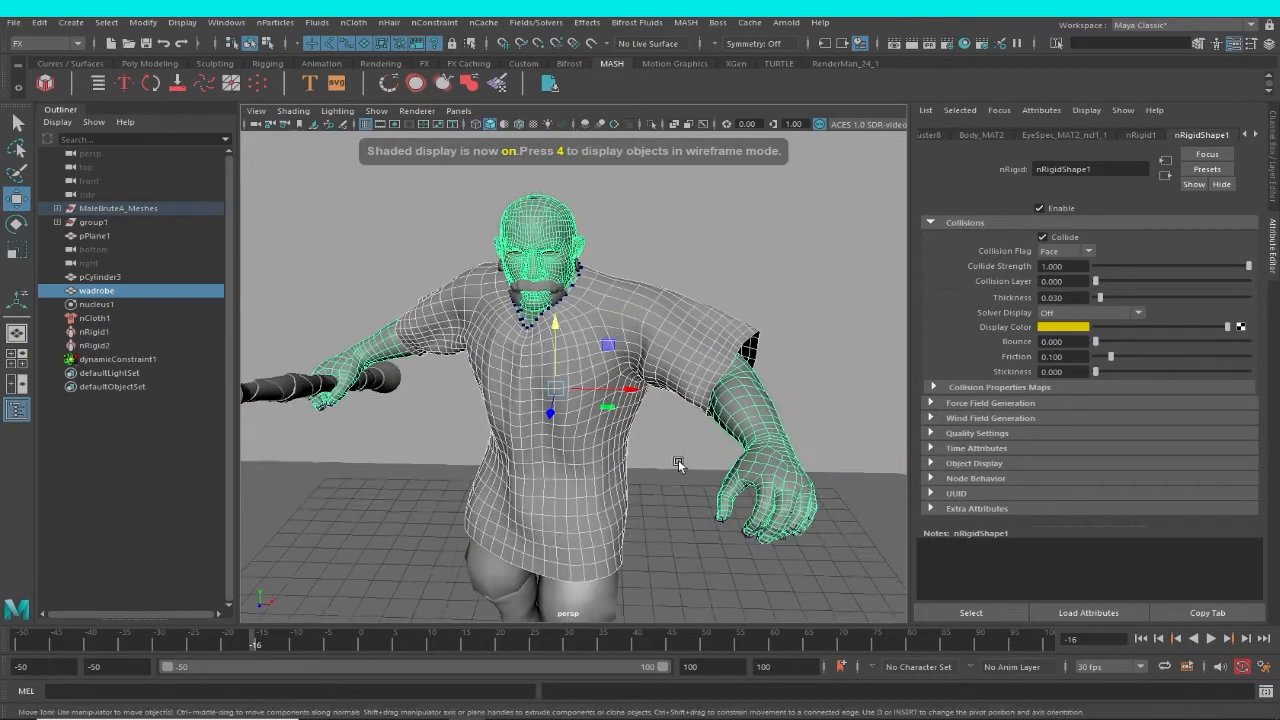
pyautogui.keyDown('alt'); pyautogui.moveTo(680, 463); pyautogui.dragTo(746, 464); pyautogui.keyUp('alt')
pyautogui.keyDown('alt'); pyautogui.moveTo(746, 464); pyautogui.dragTo(701, 465, button='right'); pyautogui.keyUp('alt')
pyautogui.keyDown('alt'); pyautogui.moveTo(701, 465); pyautogui.dragTo(693, 454); pyautogui.keyUp('alt')
pyautogui.keyDown('alt'); pyautogui.moveTo(674, 468); pyautogui.dragTo(685, 442, button='middle'); pyautogui.keyUp('alt')
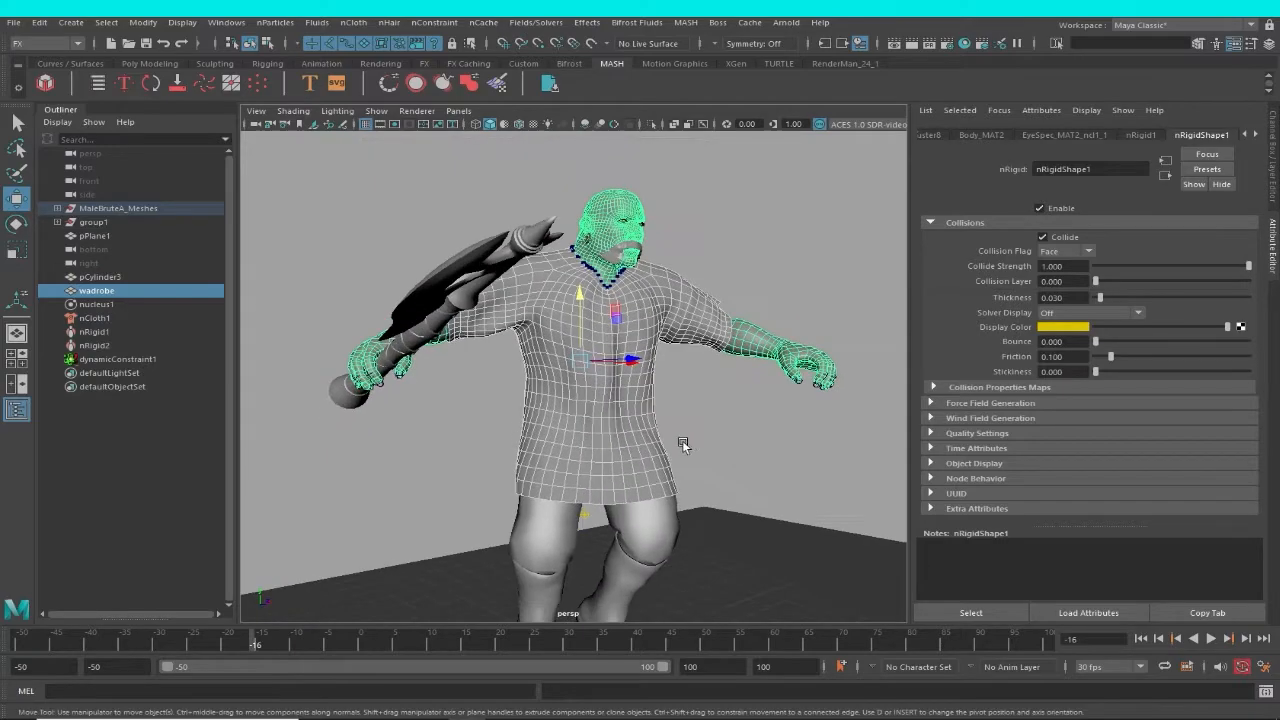
pyautogui.keyDown('alt'); pyautogui.moveTo(685, 442); pyautogui.dragTo(748, 500, button='right'); pyautogui.keyUp('alt')
pyautogui.keyDown('alt'); pyautogui.moveTo(748, 500); pyautogui.dragTo(721, 510); pyautogui.keyUp('alt')
pyautogui.keyDown('alt'); pyautogui.moveTo(712, 482); pyautogui.dragTo(729, 474, button='middle'); pyautogui.keyUp('alt')
pyautogui.keyDown('alt'); pyautogui.moveTo(729, 474); pyautogui.dragTo(706, 474); pyautogui.keyUp('alt')
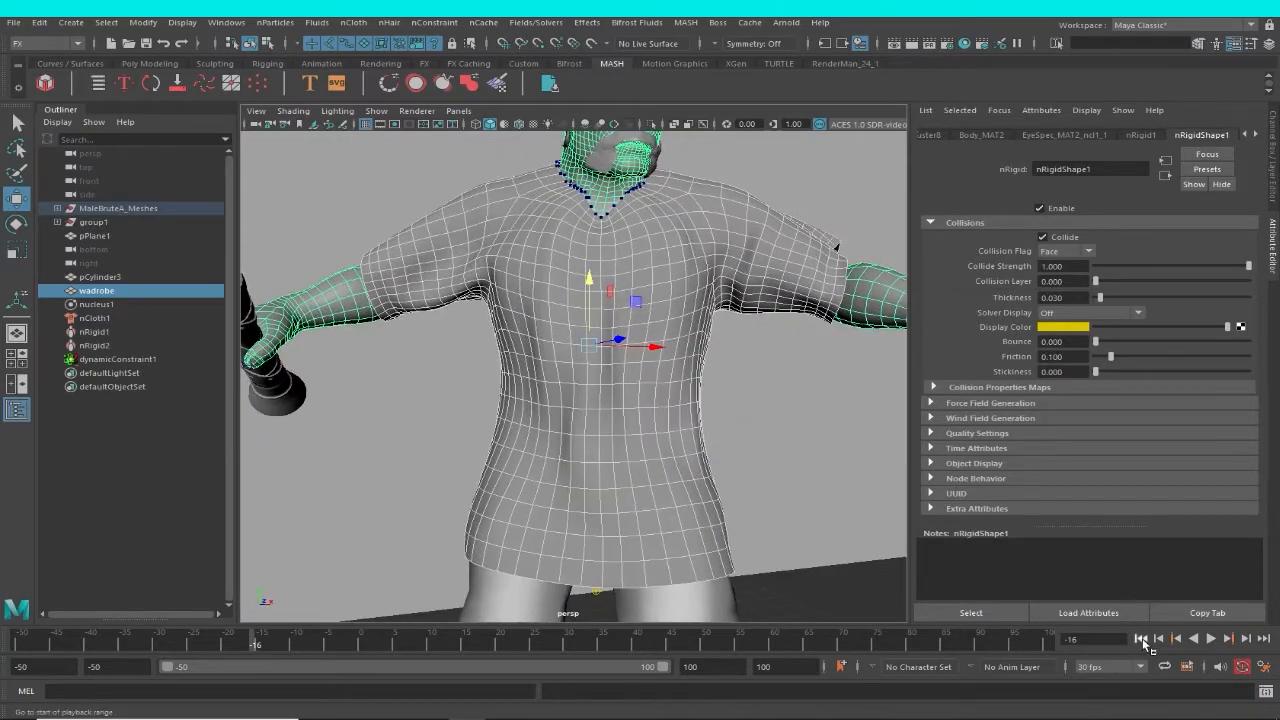
# Return to frame -50, frame the garment from the front, and select the wadrobe mesh.
pyautogui.click(1142, 640)
pyautogui.keyDown('alt'); pyautogui.moveTo(758, 488); pyautogui.dragTo(786, 530, button='right'); pyautogui.keyUp('alt')
pyautogui.keyDown('alt'); pyautogui.moveTo(786, 530); pyautogui.dragTo(684, 440); pyautogui.keyUp('alt')
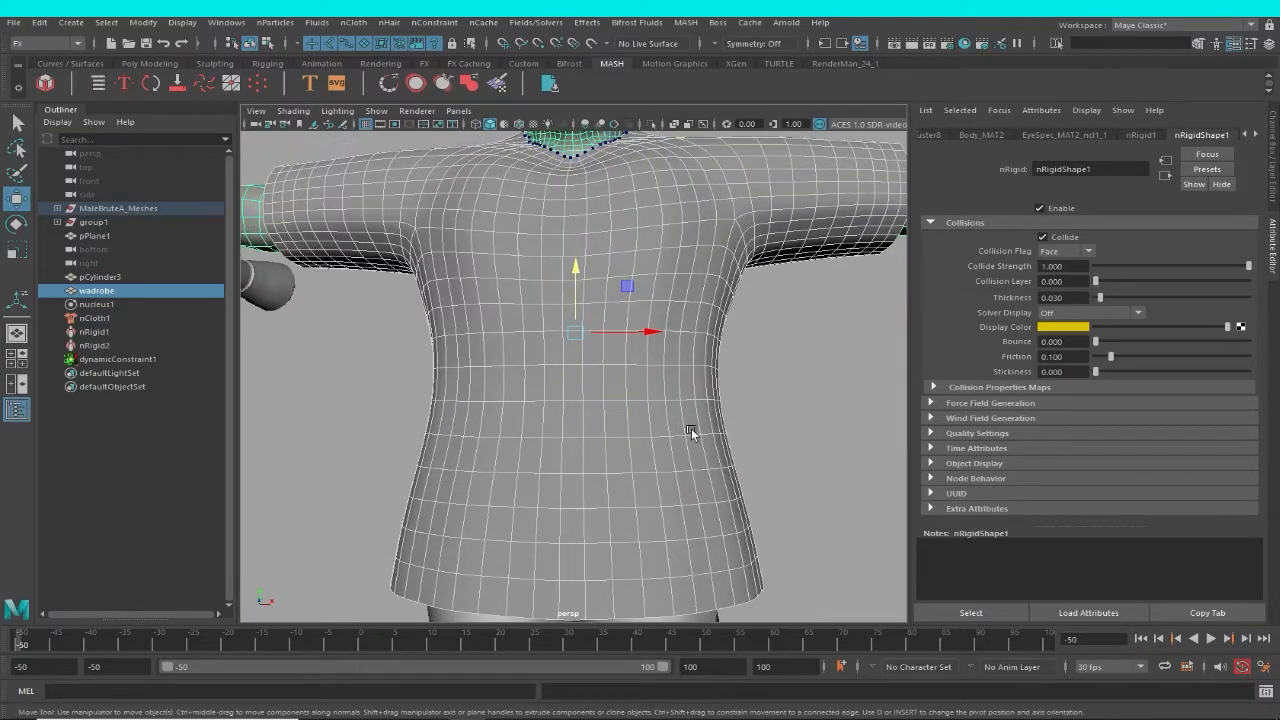
pyautogui.moveTo(691, 428); pyautogui.dragTo(613, 286, button='right')
pyautogui.keyDown('alt'); pyautogui.moveTo(663, 475); pyautogui.dragTo(400, 388); pyautogui.keyUp('alt')
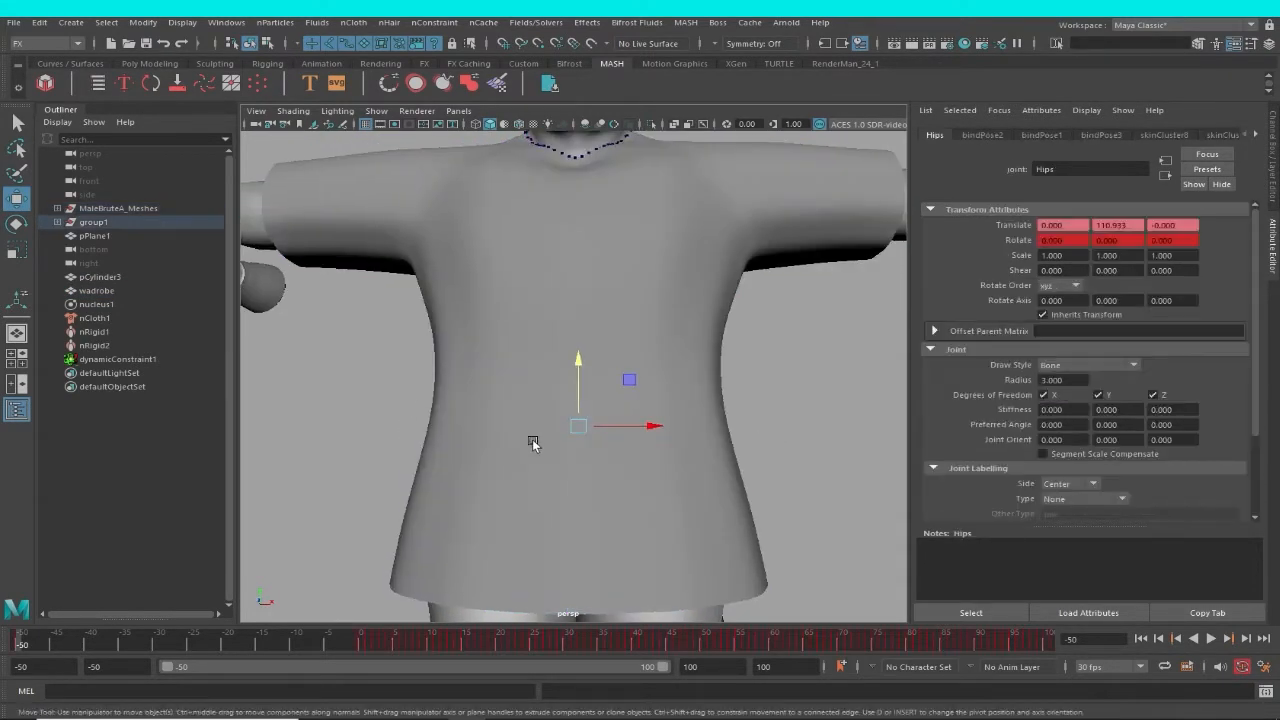
pyautogui.click(580, 430)
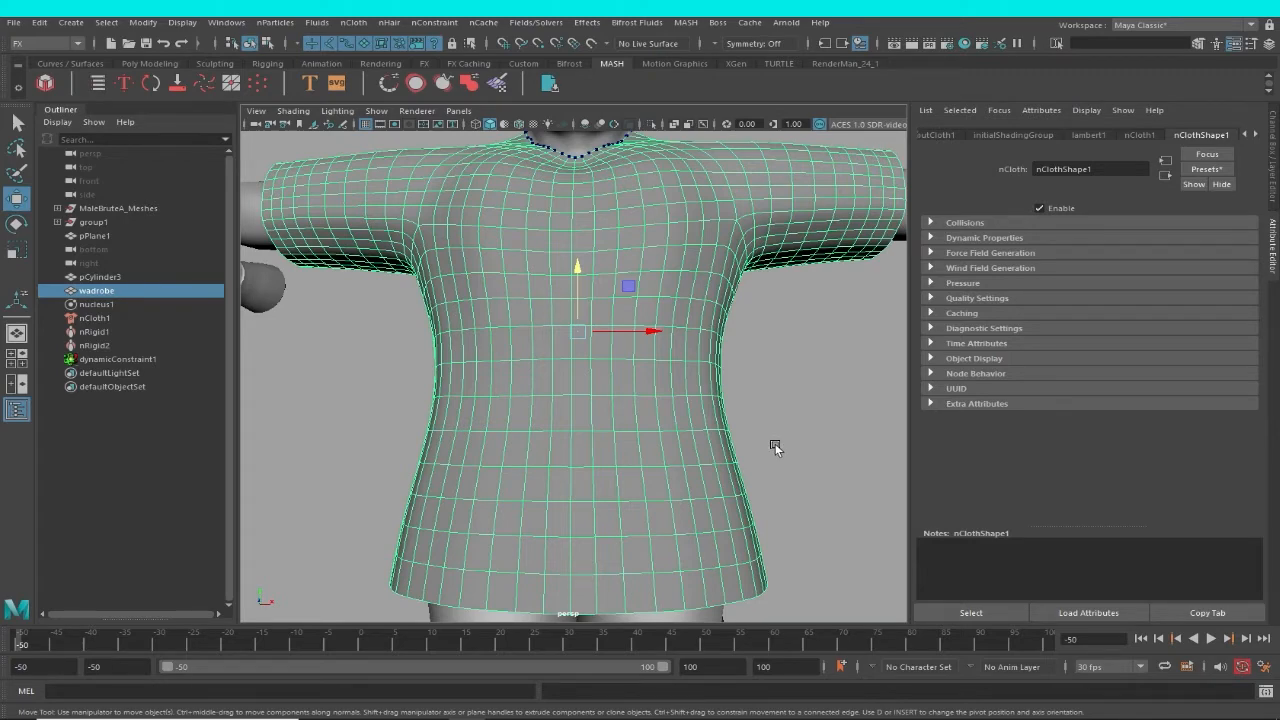
# In wireframe display, select the two rows of wadrobe vertices that run around the garment at belt height.
pyautogui.press('F8')
pyautogui.keyDown('alt'); pyautogui.moveTo(748, 448); pyautogui.dragTo(755, 452); pyautogui.keyUp('alt')
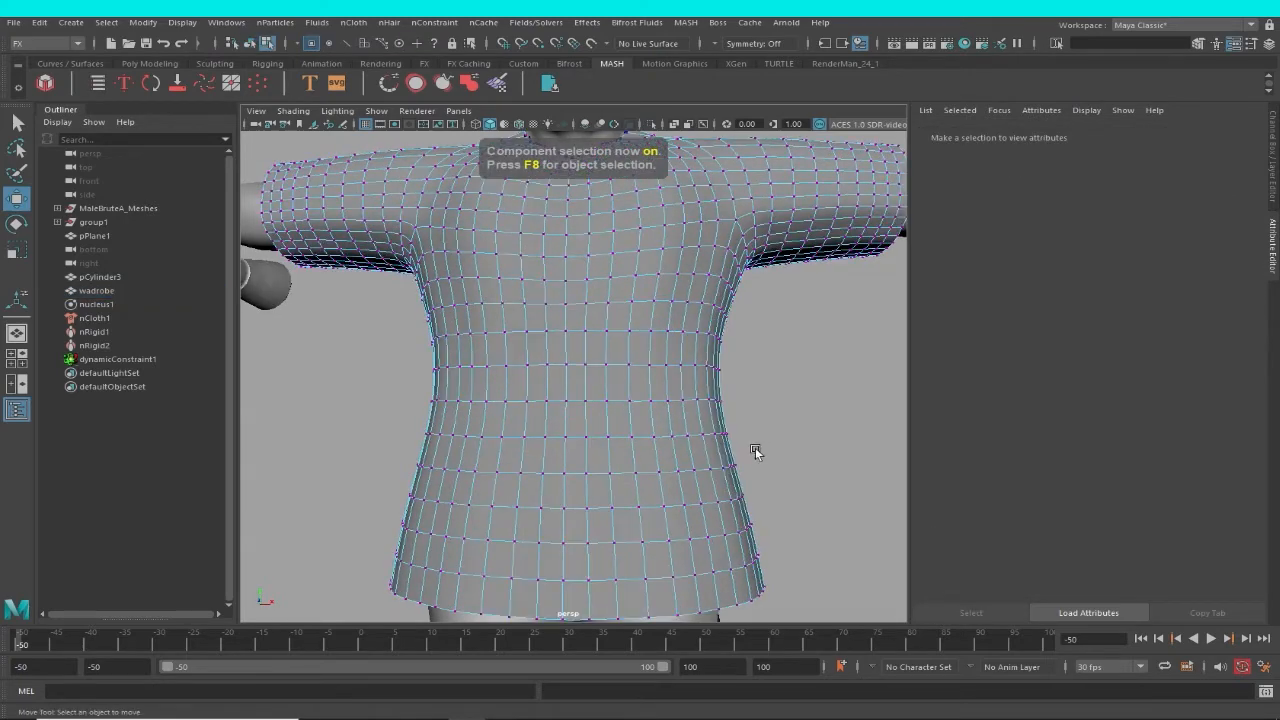
pyautogui.press('4')
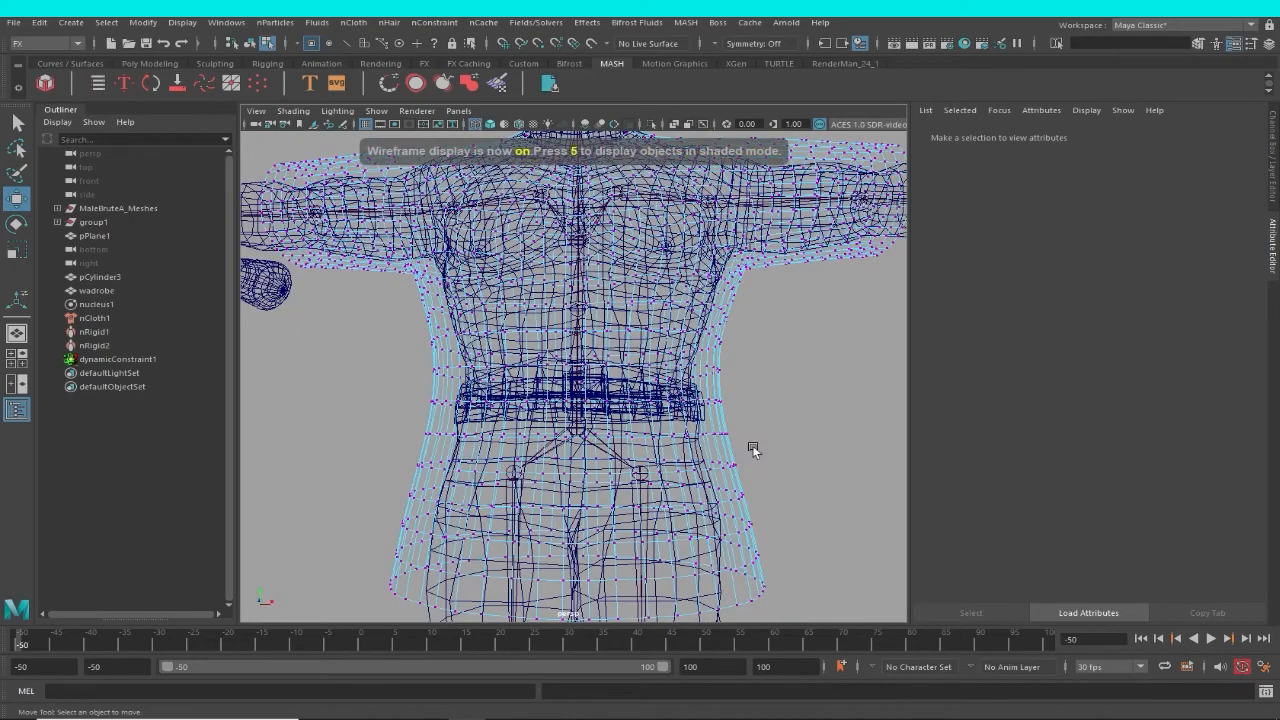
pyautogui.moveTo(690, 447); pyautogui.dragTo(393, 381)
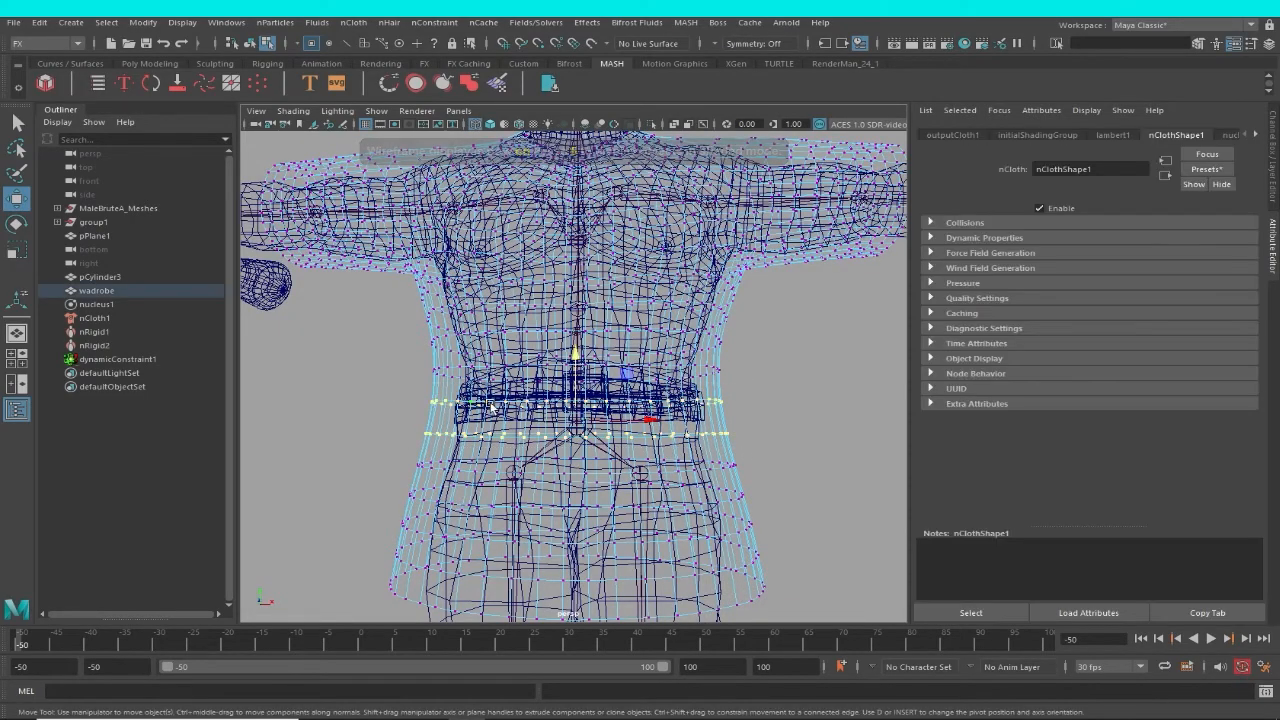
pyautogui.keyDown('alt'); pyautogui.moveTo(493, 408); pyautogui.dragTo(630, 465); pyautogui.keyUp('alt')
pyautogui.scroll(10, 630, 465)
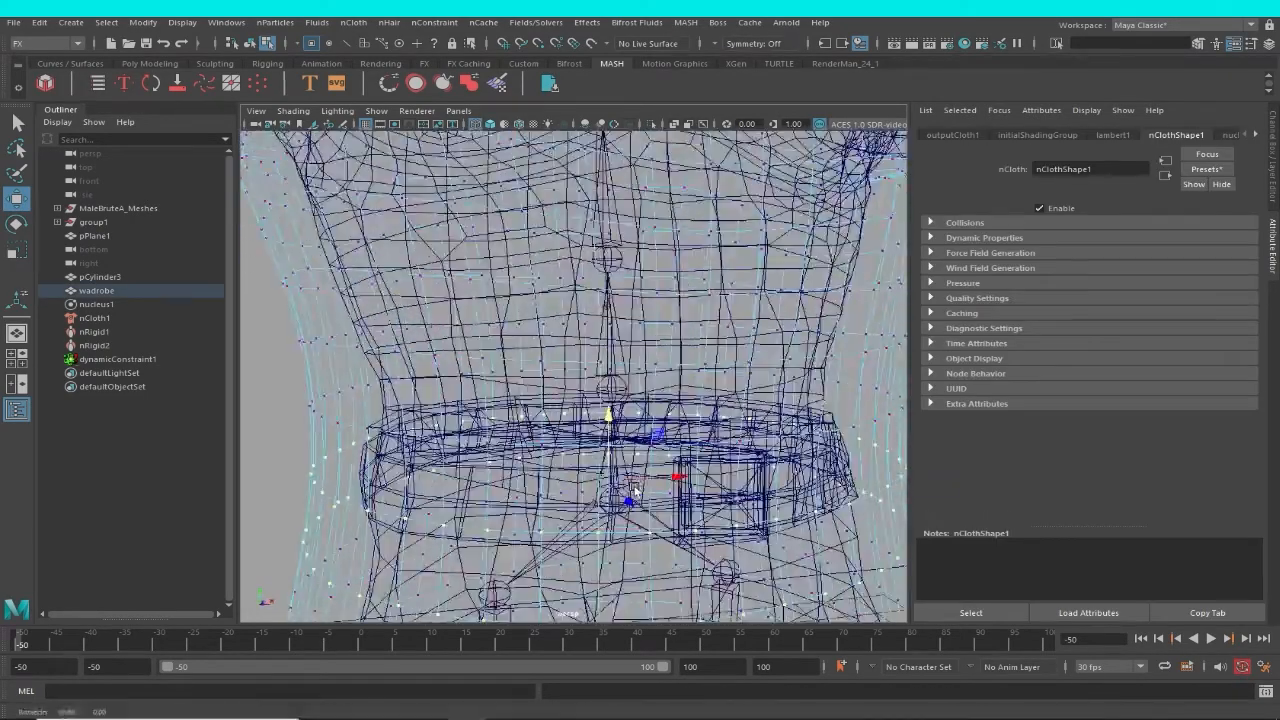
pyautogui.keyDown('alt'); pyautogui.moveTo(892, 486); pyautogui.dragTo(831, 489); pyautogui.keyUp('alt')
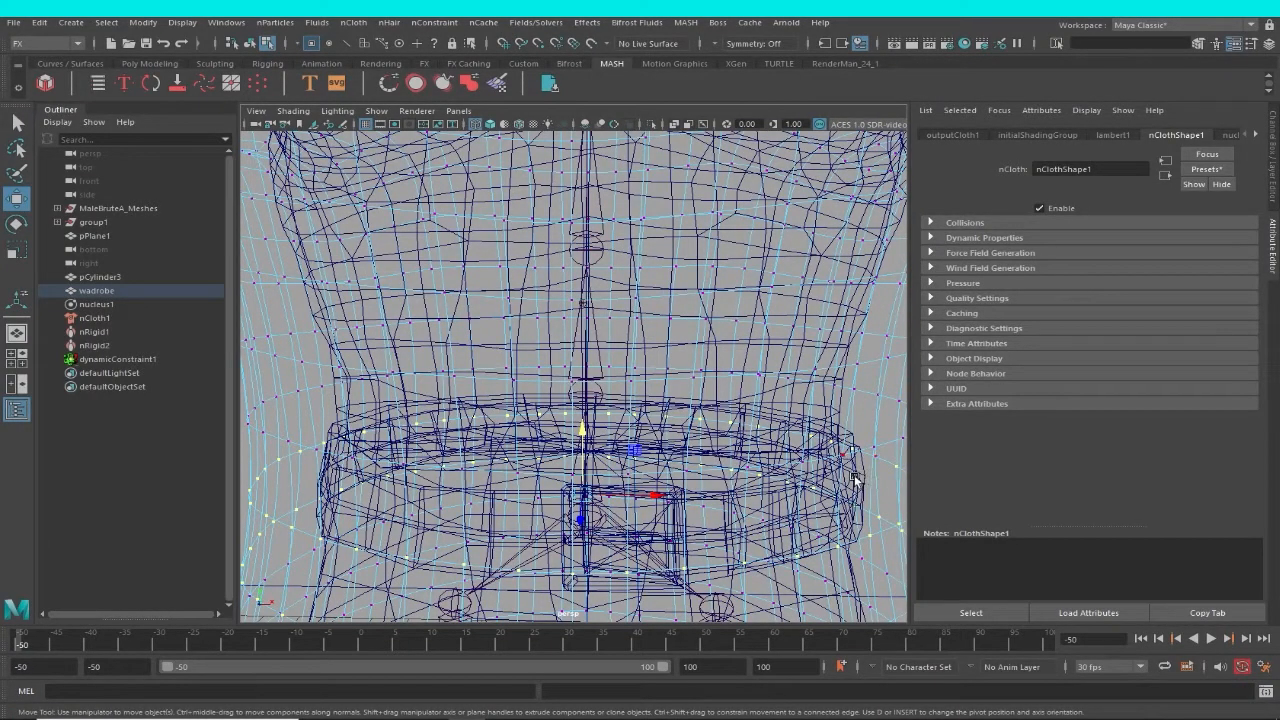
pyautogui.press('F8')
pyautogui.press('F8')
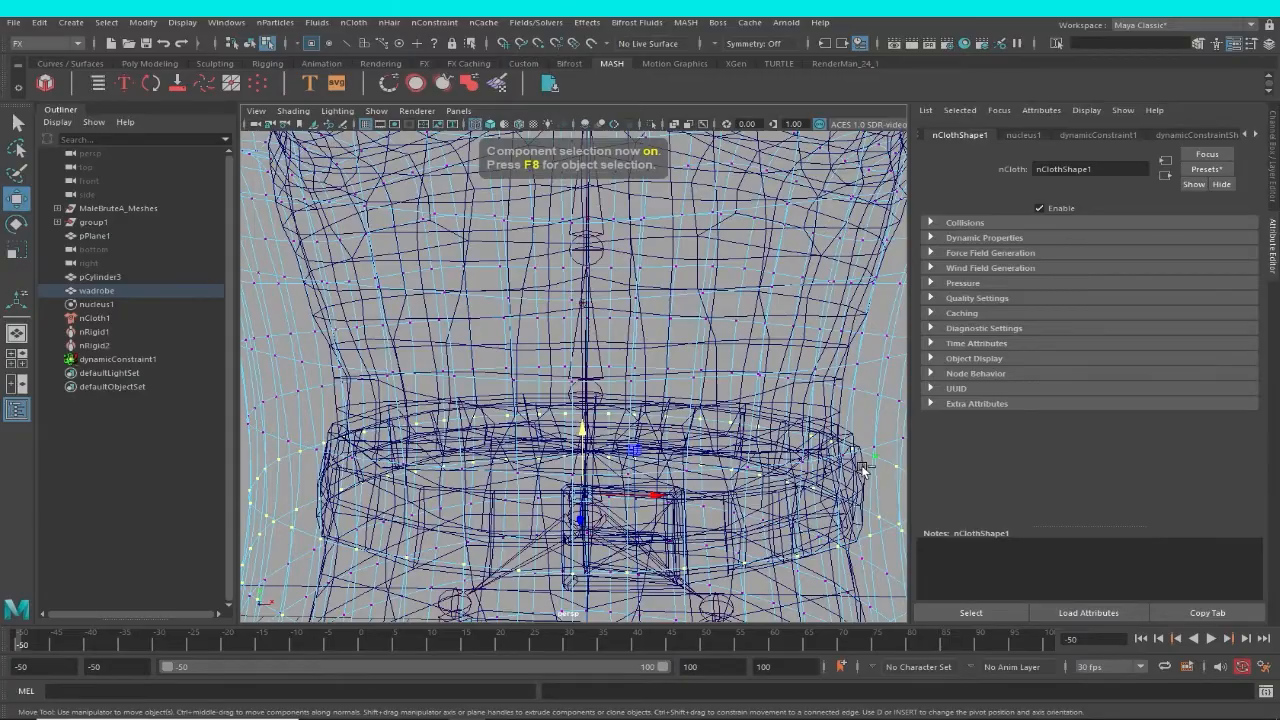
pyautogui.keyDown('alt'); pyautogui.moveTo(861, 480); pyautogui.dragTo(760, 490); pyautogui.keyUp('alt')
pyautogui.scroll(5, 792, 505)
pyautogui.scroll(-8, 760, 490)
pyautogui.keyDown('alt'); pyautogui.moveTo(709, 558); pyautogui.dragTo(679, 449); pyautogui.keyUp('alt')
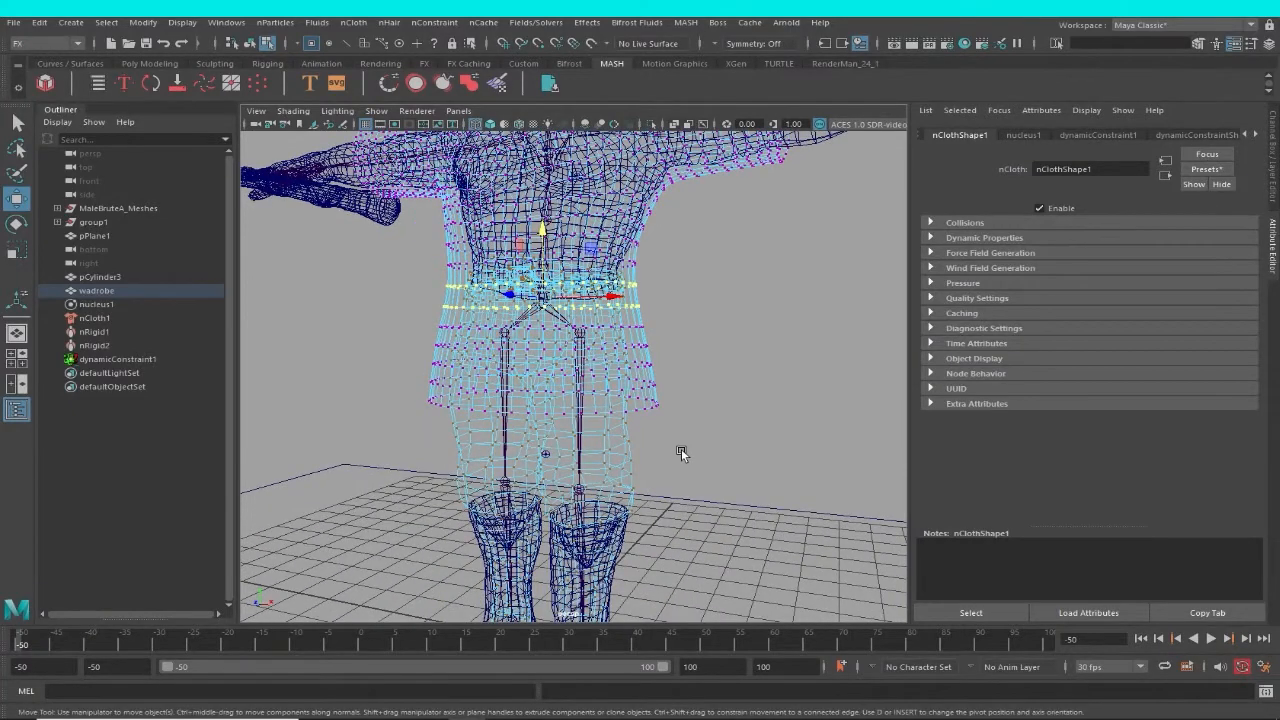
pyautogui.press('F8')
pyautogui.keyDown('alt'); pyautogui.moveTo(665, 348); pyautogui.dragTo(694, 354); pyautogui.keyUp('alt')
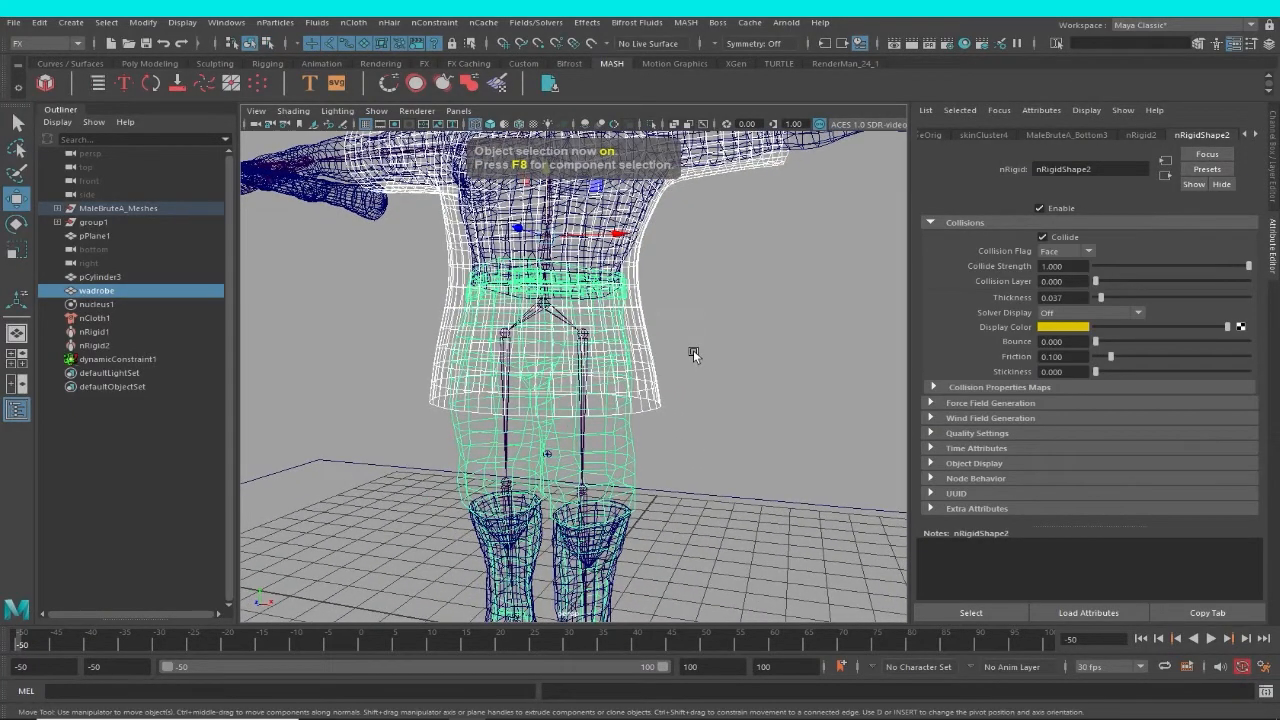
pyautogui.keyDown('alt'); pyautogui.moveTo(666, 337); pyautogui.dragTo(744, 350, button='right'); pyautogui.keyUp('alt')
pyautogui.click(744, 350)
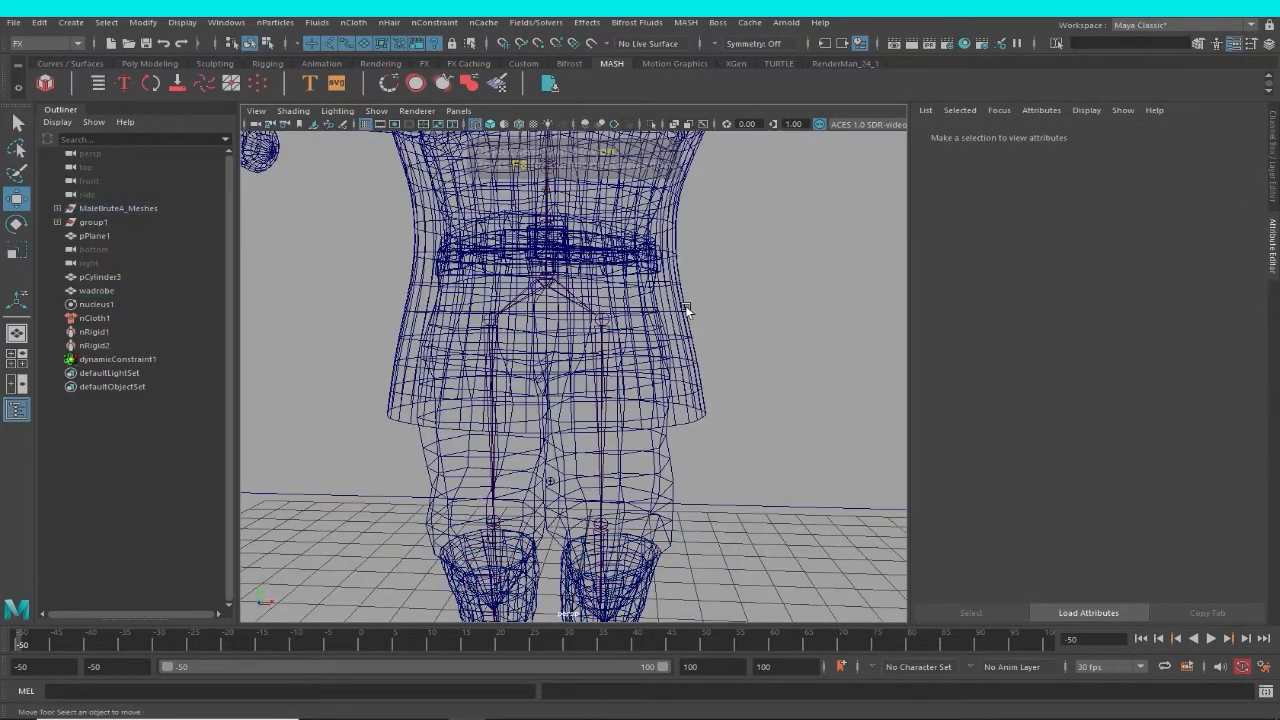
# Constrain the two rows of garment waist vertices to the character's lower-body mesh with a Point to Surface constraint.
pyautogui.click(686, 292)
pyautogui.moveTo(685, 290); pyautogui.dragTo(640, 287, button='right')
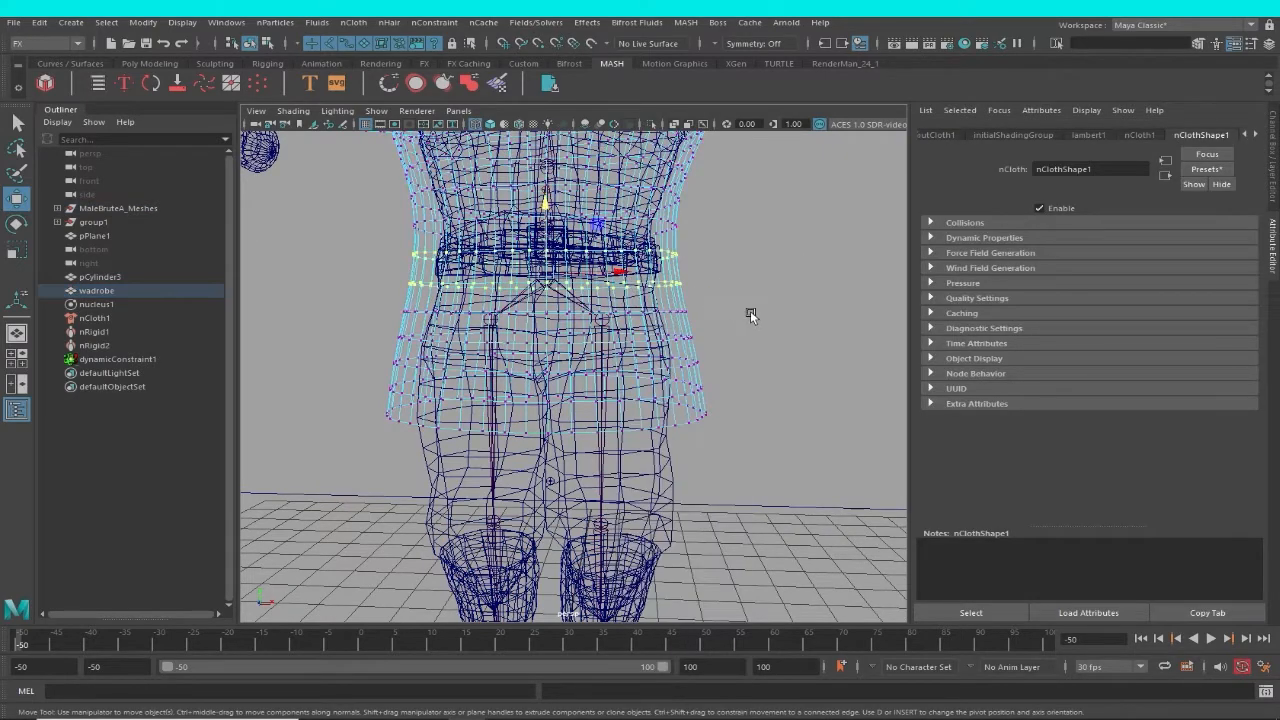
pyautogui.keyDown('shift'); pyautogui.click(672, 470); pyautogui.keyUp('shift')
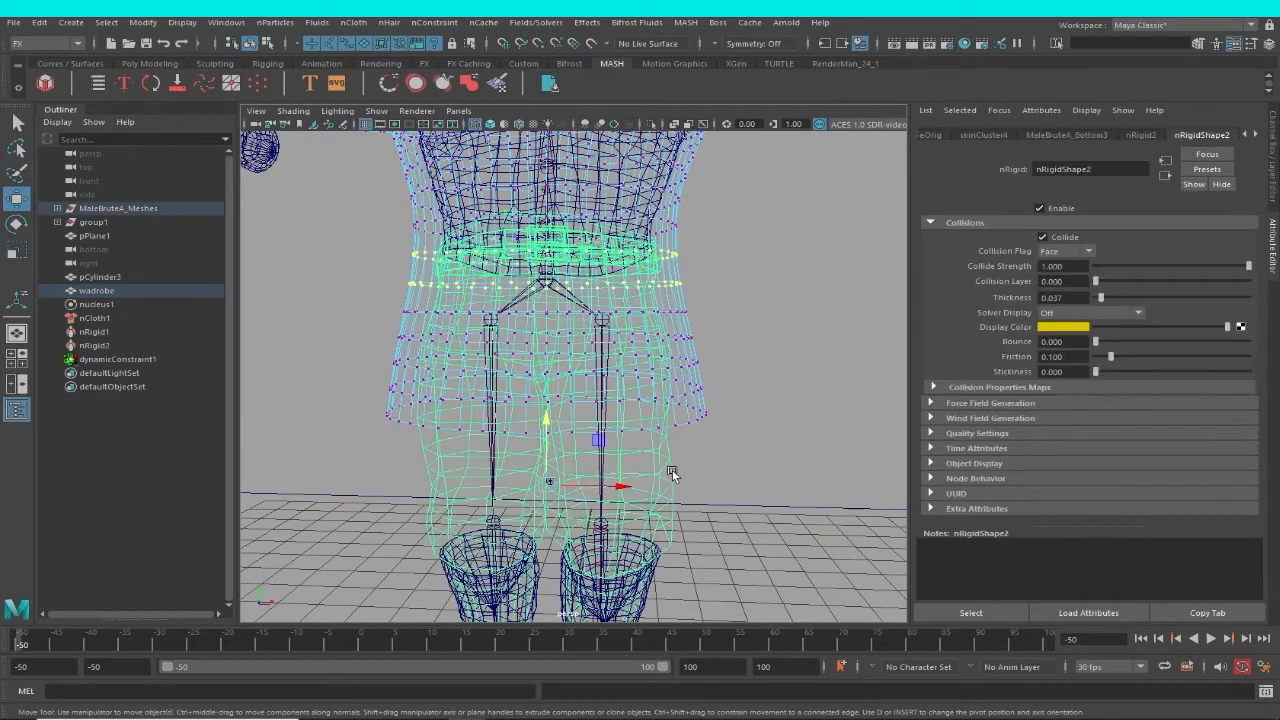
pyautogui.moveTo(694, 469)
pyautogui.keyDown('alt'); pyautogui.mouseDown()
pyautogui.moveTo(711, 466)
pyautogui.moveTo(710, 480)
pyautogui.mouseUp(); pyautogui.keyUp('alt')
pyautogui.click(434, 22)
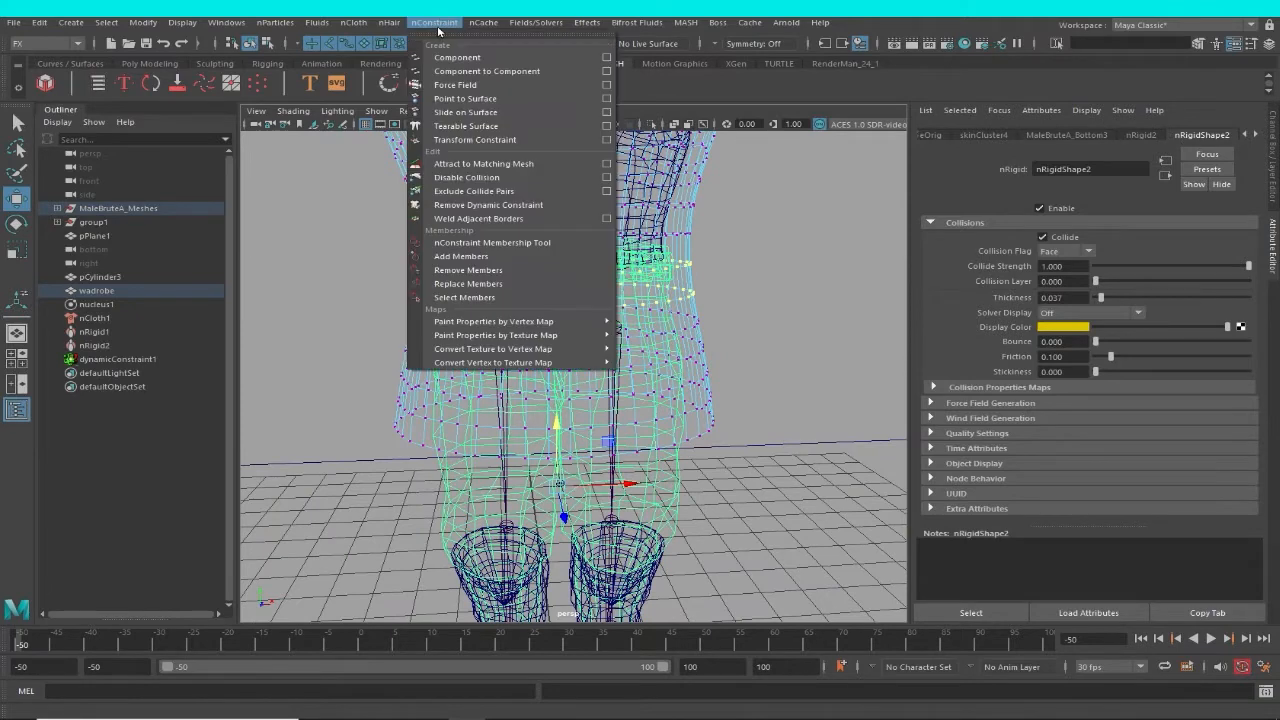
pyautogui.click(490, 100)
# Return to shaded display, select the wadrobe garment and frame it from the front.
pyautogui.moveTo(830, 343)
pyautogui.keyDown('alt'); pyautogui.mouseDown()
pyautogui.moveTo(771, 343)
pyautogui.moveTo(745, 373)
pyautogui.moveTo(691, 324)
pyautogui.moveTo(674, 343)
pyautogui.moveTo(693, 359)
pyautogui.moveTo(681, 309)
pyautogui.moveTo(657, 314)
pyautogui.mouseUp(); pyautogui.keyUp('alt')
pyautogui.press('5')
pyautogui.keyDown('alt'); pyautogui.moveTo(657, 314); pyautogui.dragTo(626, 306, button='right'); pyautogui.keyUp('alt')
pyautogui.moveTo(626, 306)
pyautogui.keyDown('alt'); pyautogui.mouseDown()
pyautogui.moveTo(683, 311)
pyautogui.moveTo(573, 320)
pyautogui.moveTo(579, 331)
pyautogui.moveTo(682, 325)
pyautogui.mouseUp(); pyautogui.keyUp('alt')
pyautogui.moveTo(689, 381)
pyautogui.keyDown('alt'); pyautogui.mouseDown()
pyautogui.moveTo(607, 357)
pyautogui.moveTo(643, 434)
pyautogui.moveTo(631, 361)
pyautogui.mouseUp(); pyautogui.keyUp('alt')
pyautogui.click(622, 366)
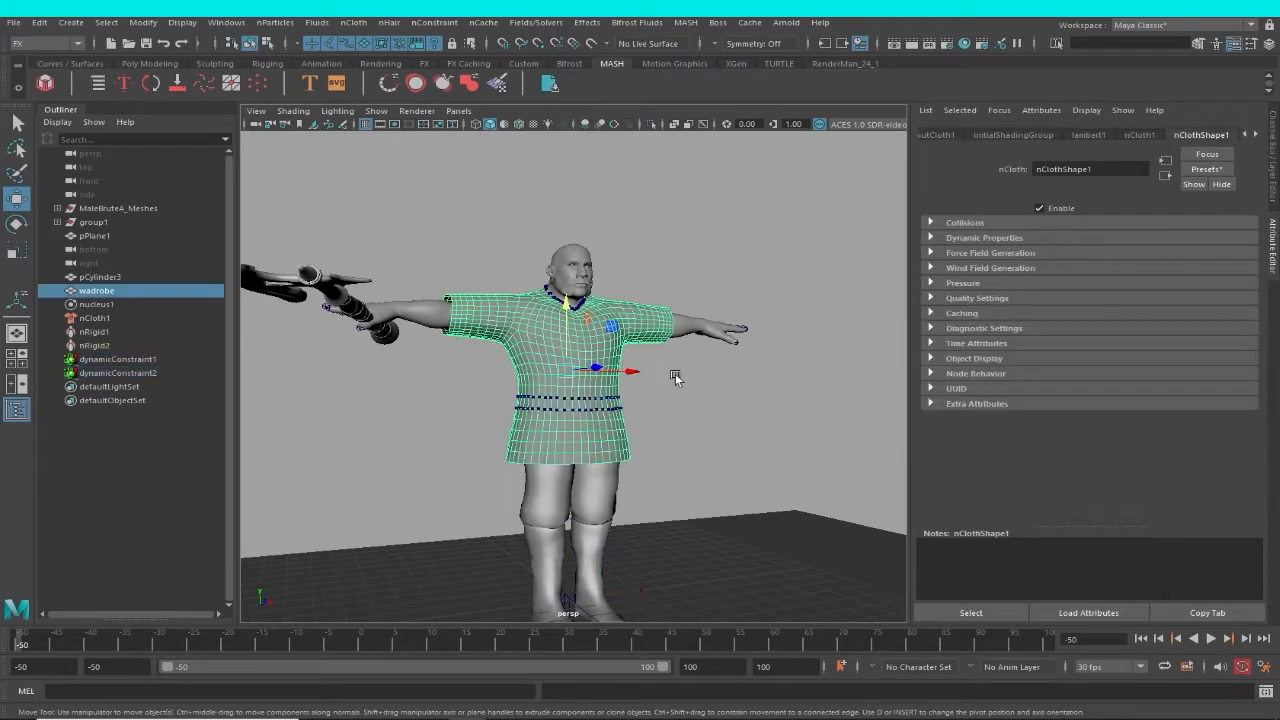
pyautogui.press('f')
# Look through the attributes of the nodes connected to the wadrobe garment, including nComponent2 and the dynamic constraints.
pyautogui.click(1254, 136)
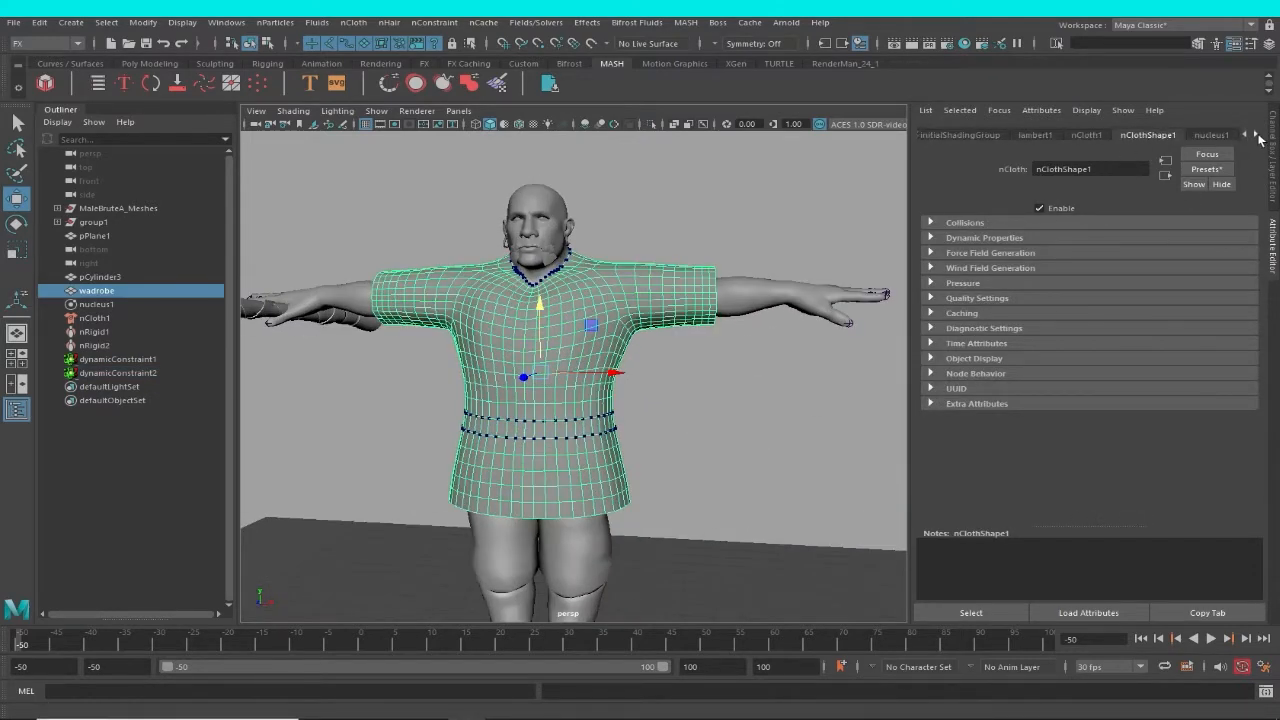
pyautogui.click(1254, 136)
pyautogui.click(1254, 136)
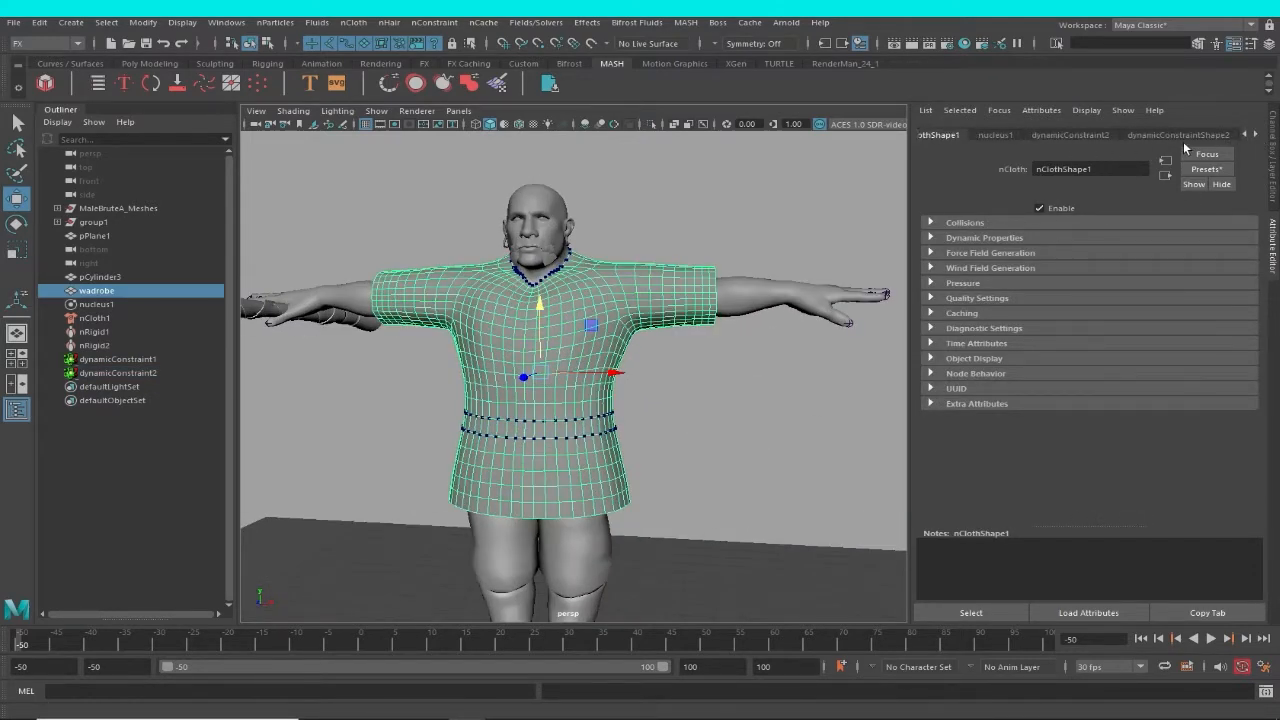
pyautogui.click(1256, 136)
pyautogui.click(1256, 136)
pyautogui.click(1256, 136)
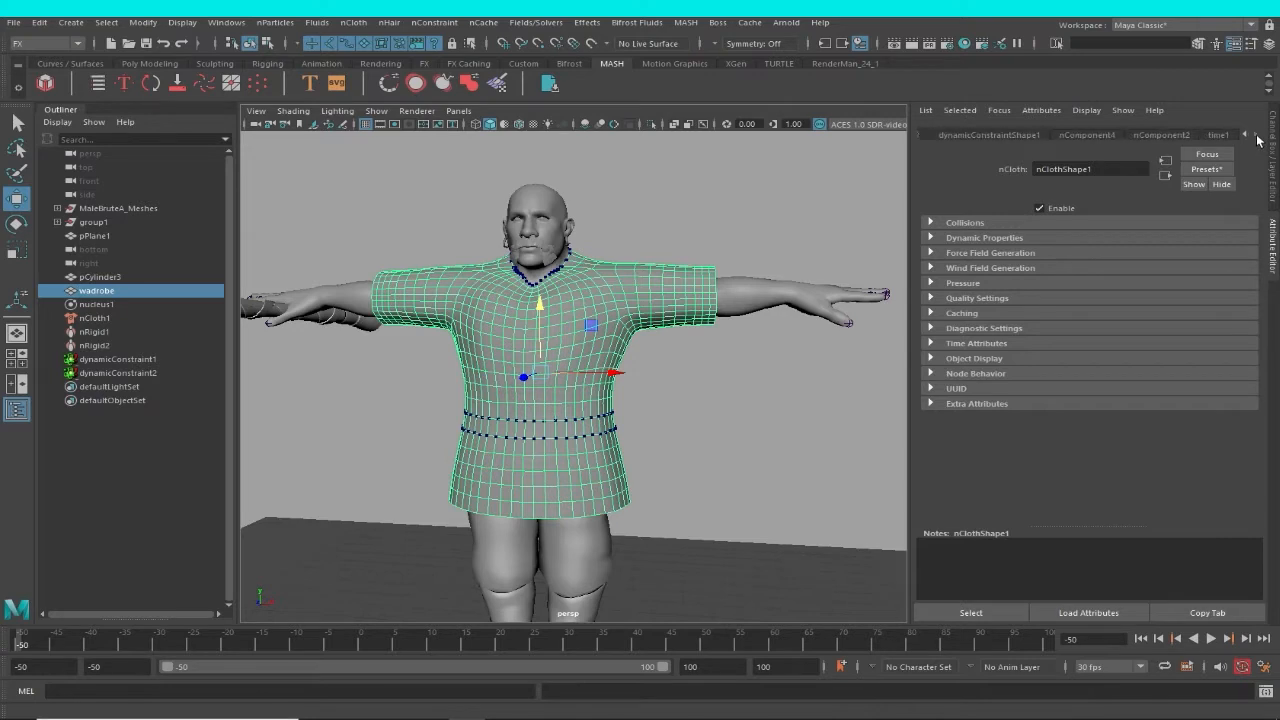
pyautogui.click(1175, 138)
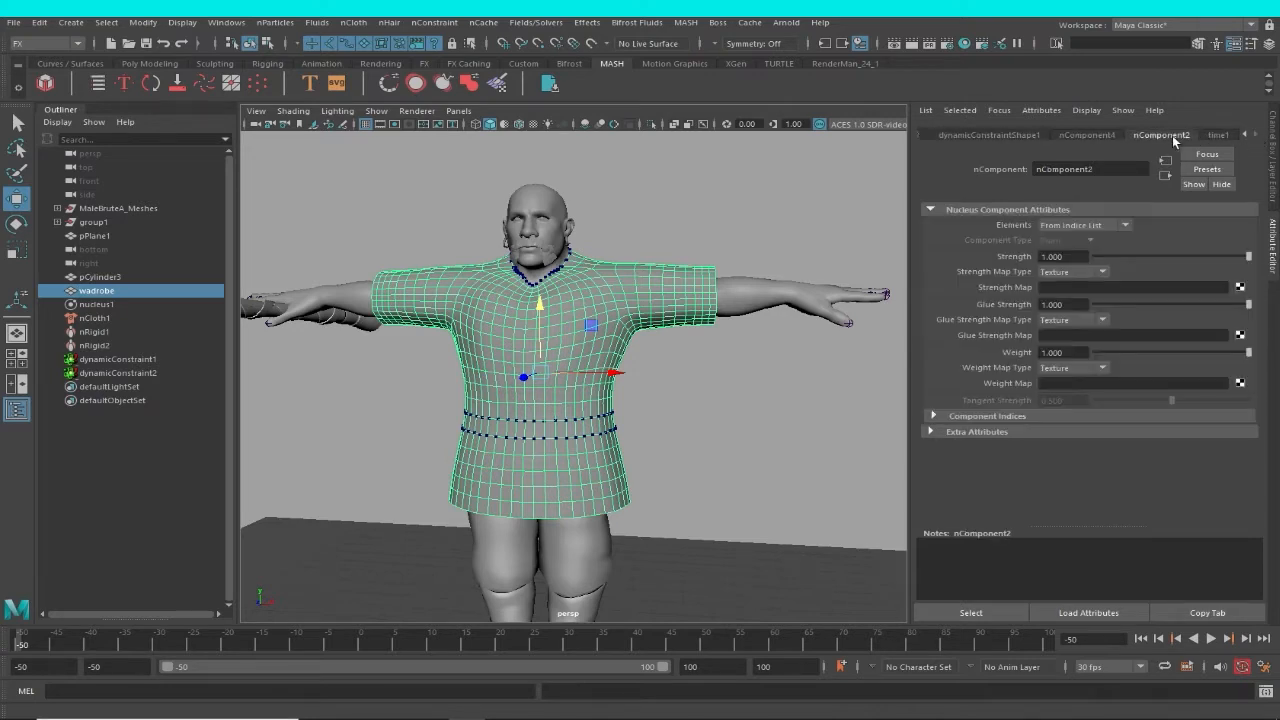
pyautogui.click(695, 369)
pyautogui.click(535, 354)
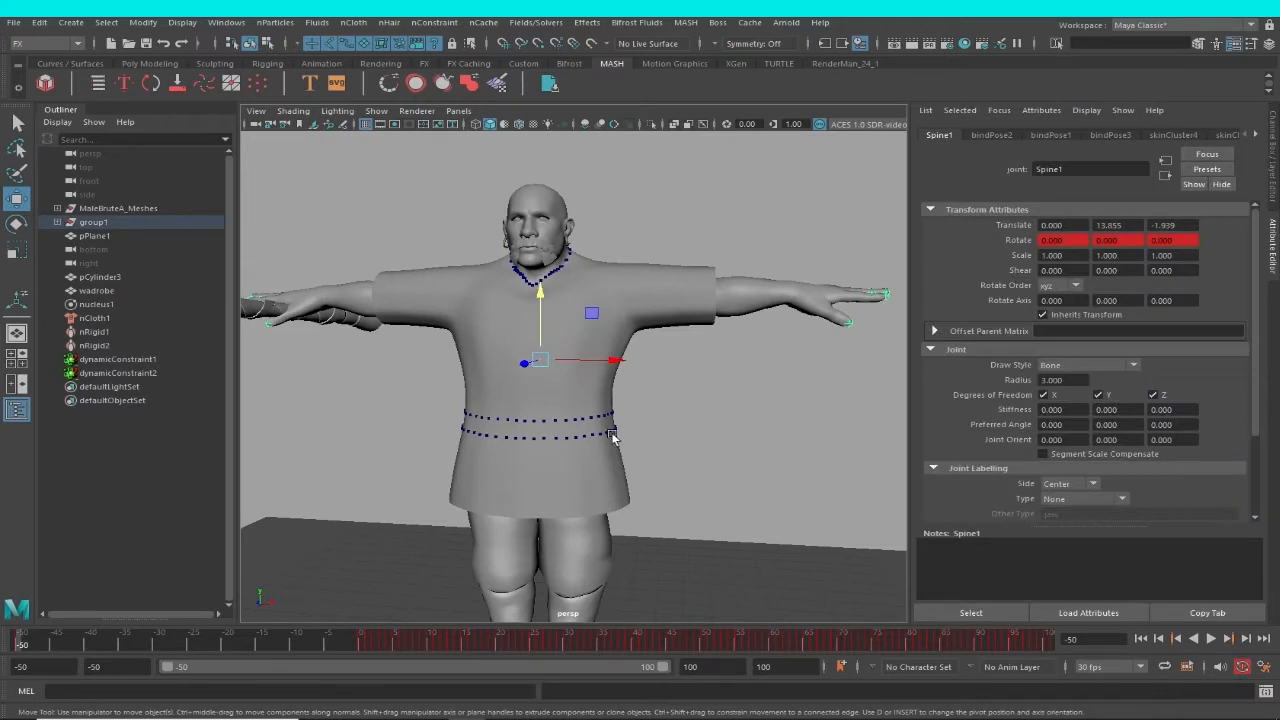
pyautogui.press('F8')
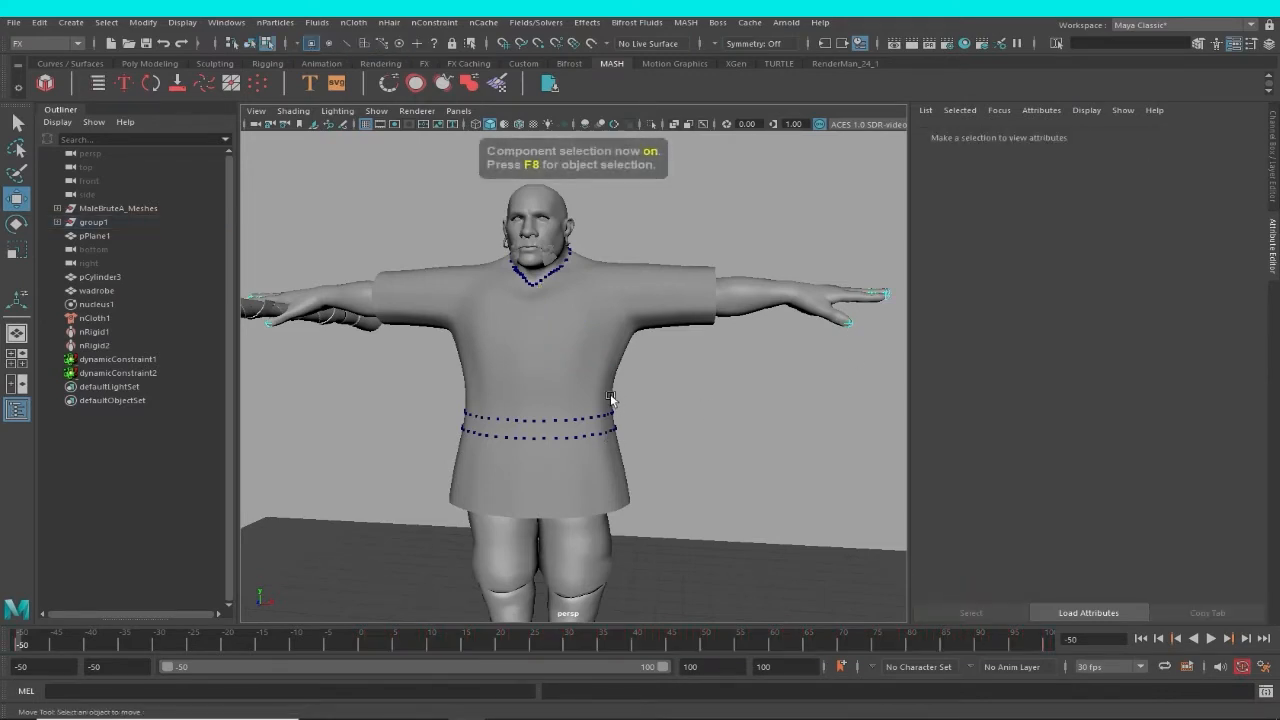
pyautogui.click(614, 398)
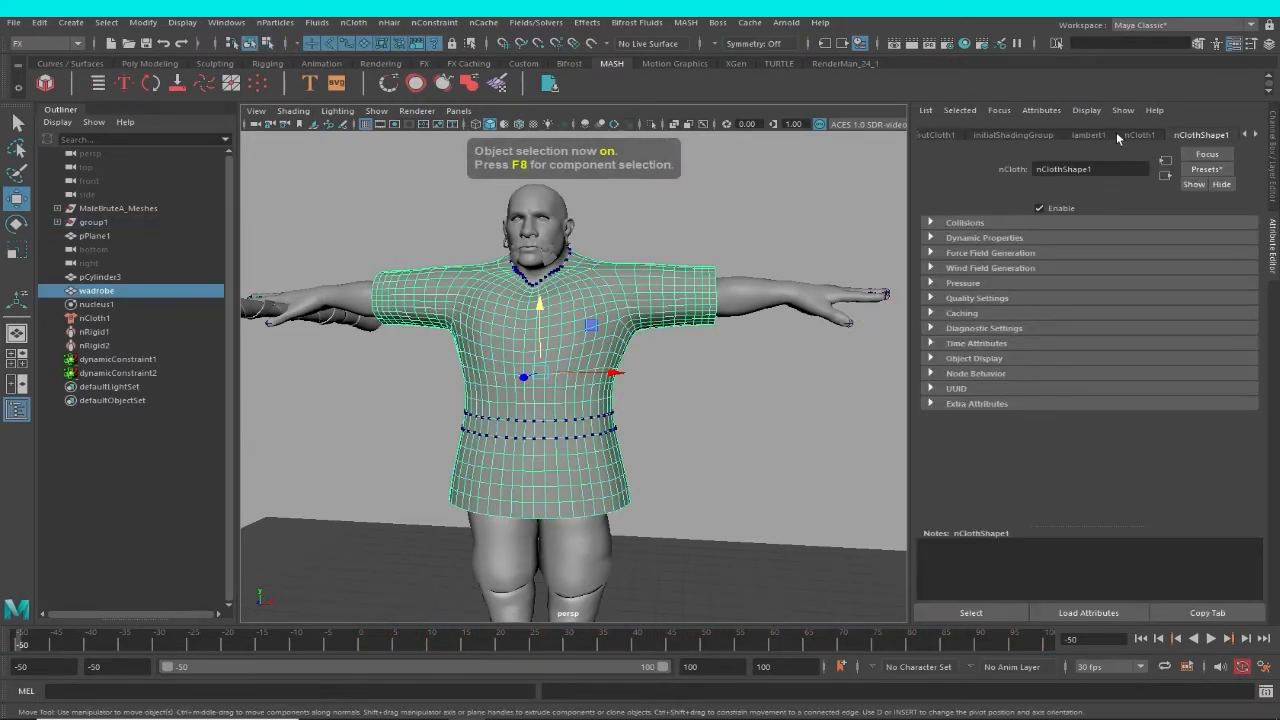
pyautogui.click(1255, 135)
pyautogui.click(1254, 135)
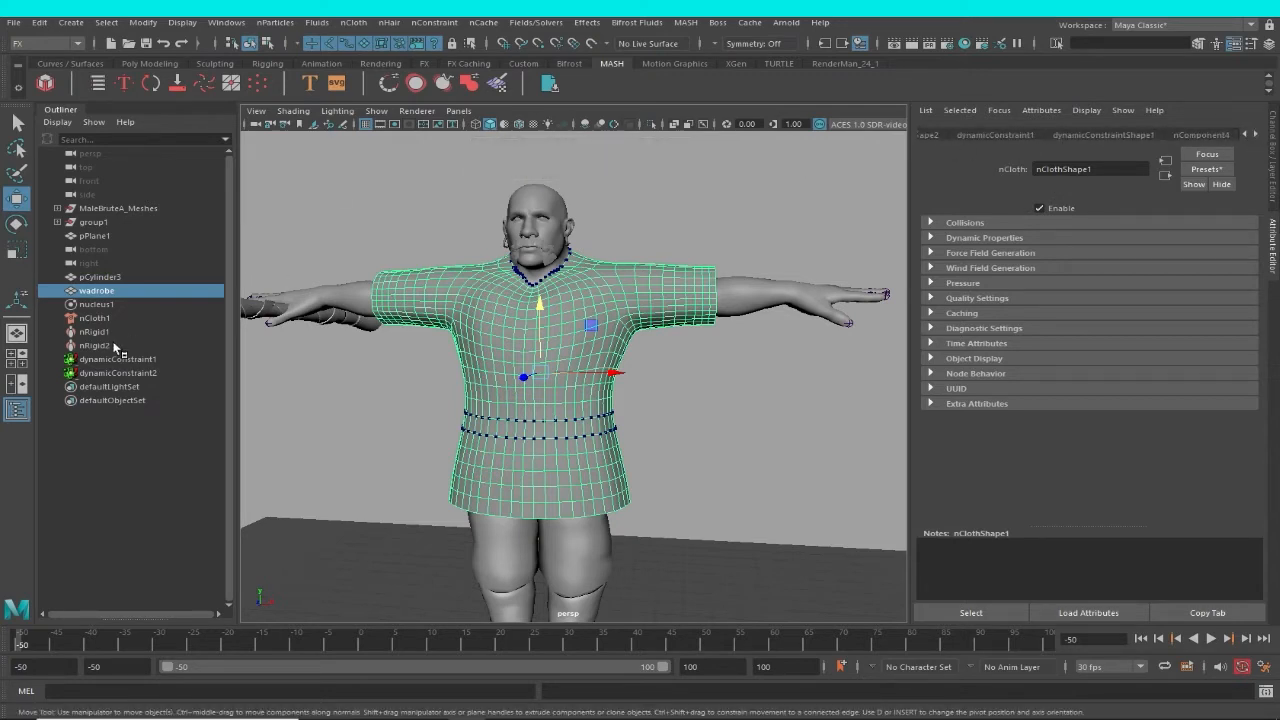
# Set the Space Scale of the nucleus1 solver to 0.5.
pyautogui.click(96, 304)
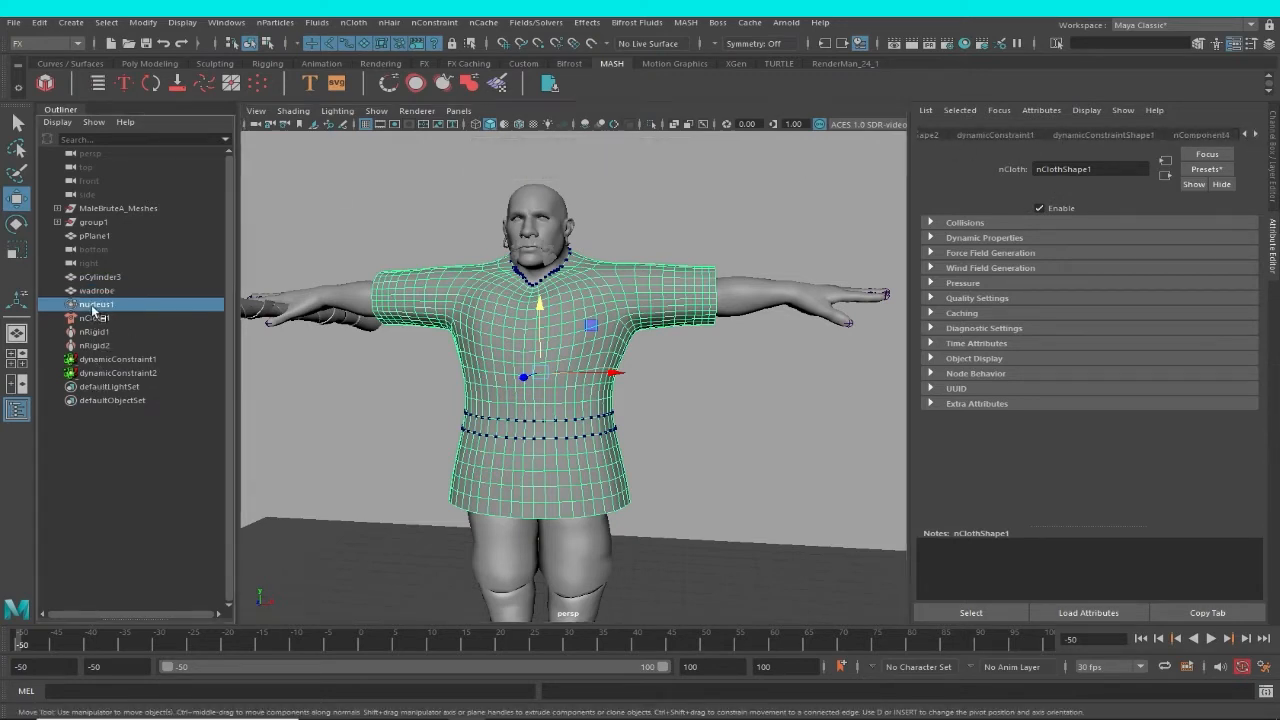
pyautogui.moveTo(1257, 335); pyautogui.dragTo(1257, 363)
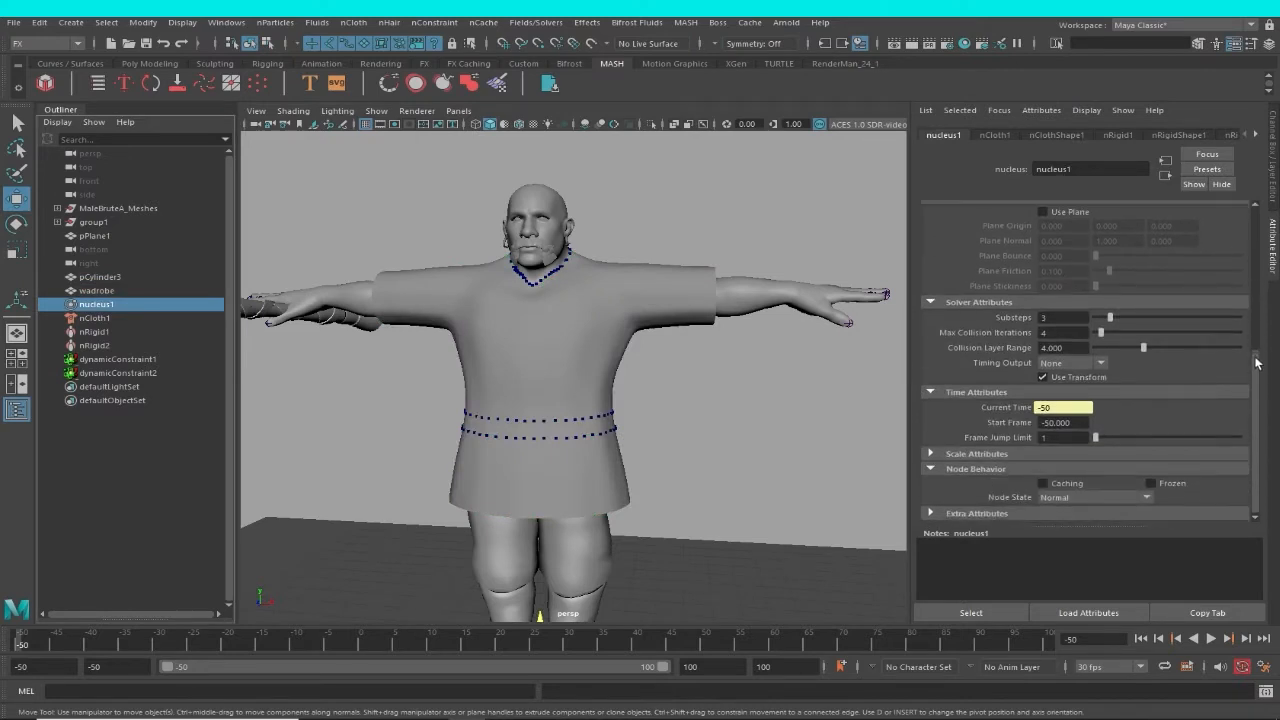
pyautogui.click(959, 455)
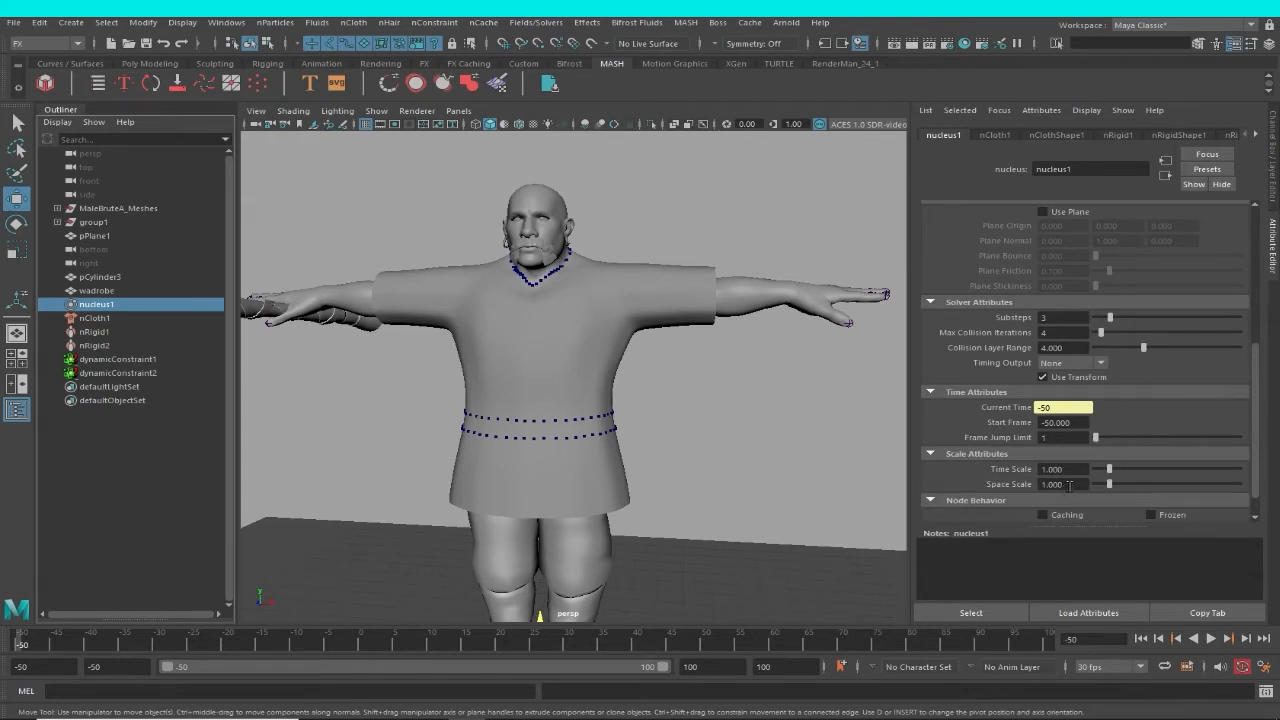
pyautogui.click(1063, 484)
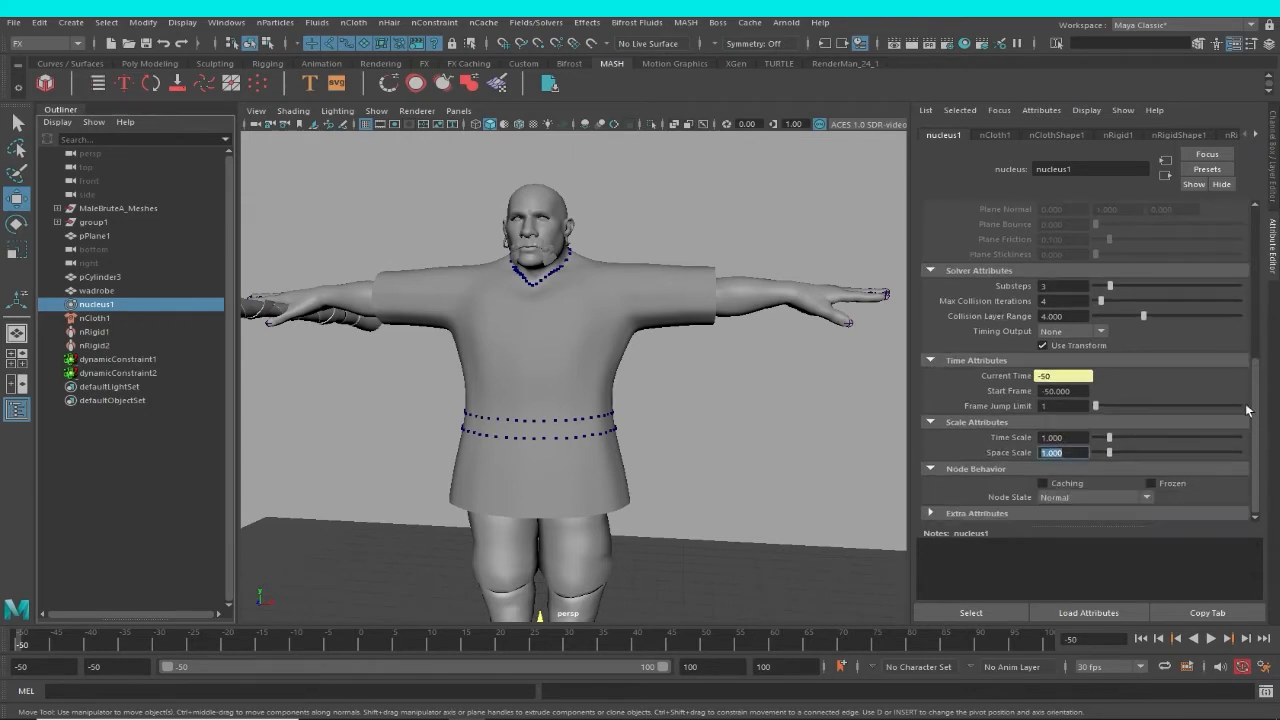
pyautogui.scroll(-1, 1256, 355)
pyautogui.write('.5')
pyautogui.press('Return')
pyautogui.keyDown('alt'); pyautogui.moveTo(363, 438); pyautogui.dragTo(307, 400, button='right'); pyautogui.keyUp('alt')
pyautogui.keyDown('alt'); pyautogui.moveTo(307, 400); pyautogui.dragTo(463, 400); pyautogui.keyUp('alt')
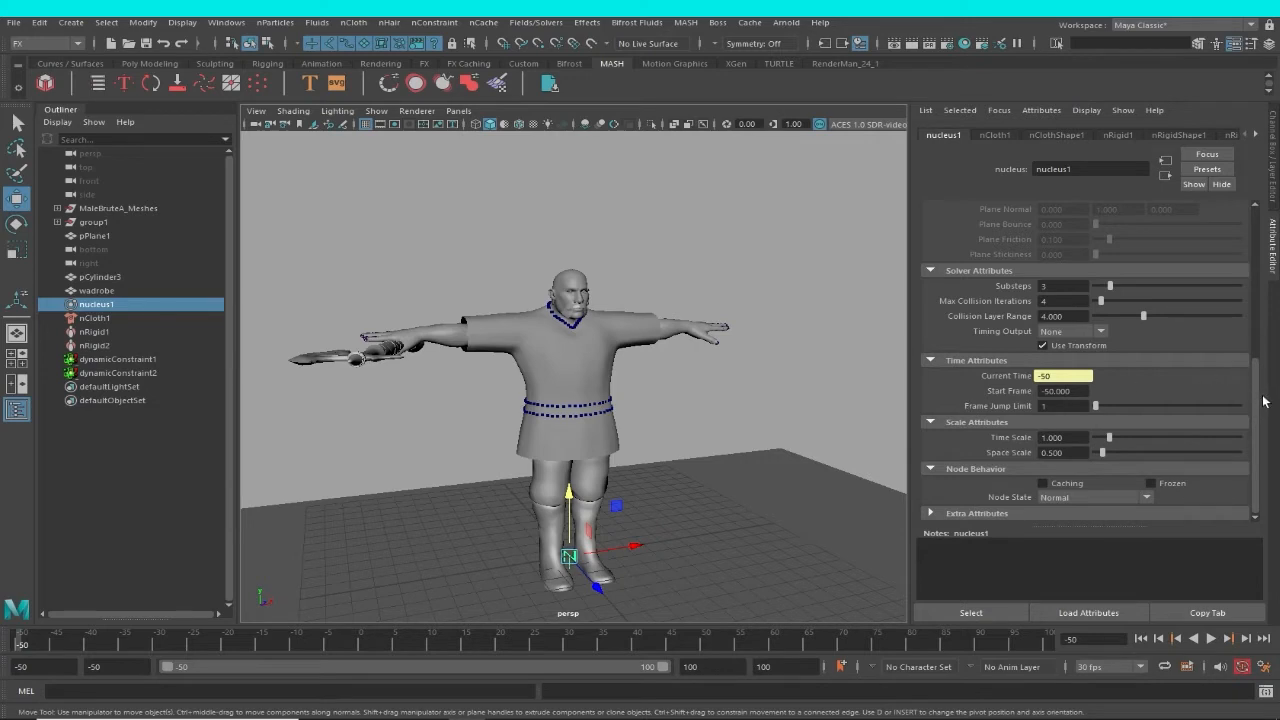
pyautogui.moveTo(1256, 416); pyautogui.dragTo(1270, 266)
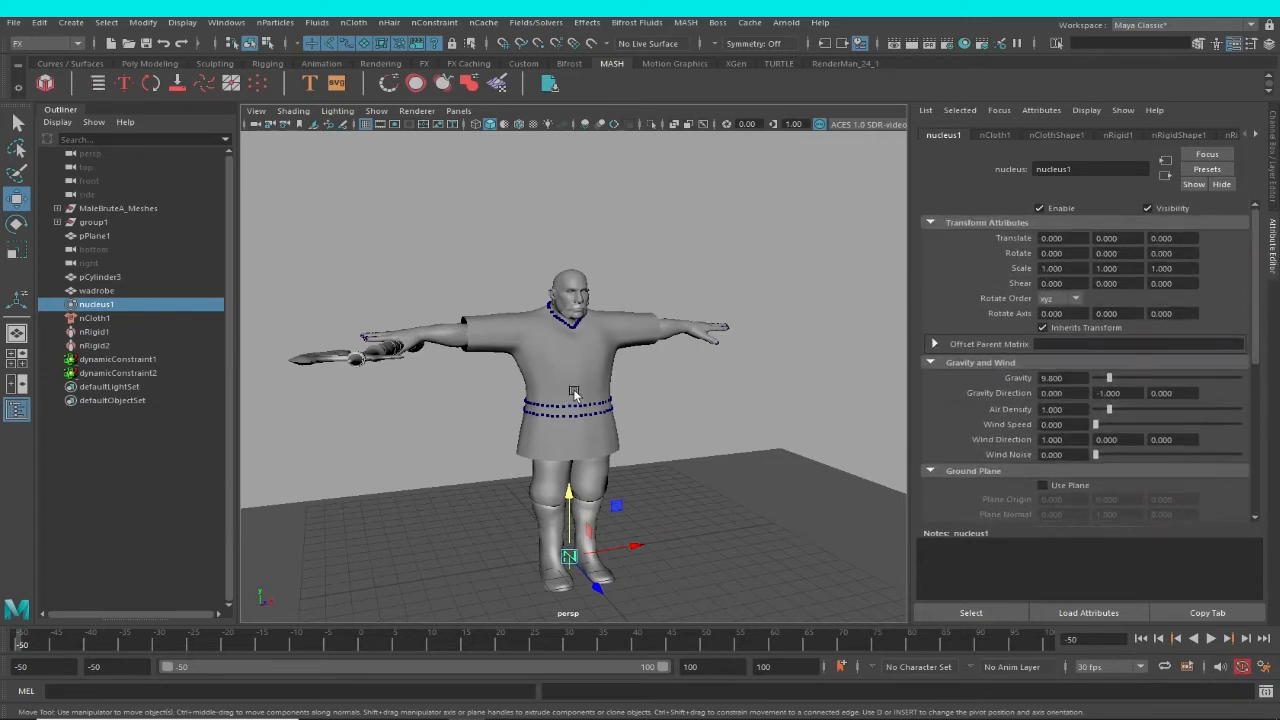
# Select the wadrobe garment, play the simulation from frame -50 to frame 78, and examine the cloth on the crouching character.
pyautogui.keyDown('alt'); pyautogui.moveTo(663, 399); pyautogui.dragTo(585, 386, button='middle'); pyautogui.keyUp('alt')
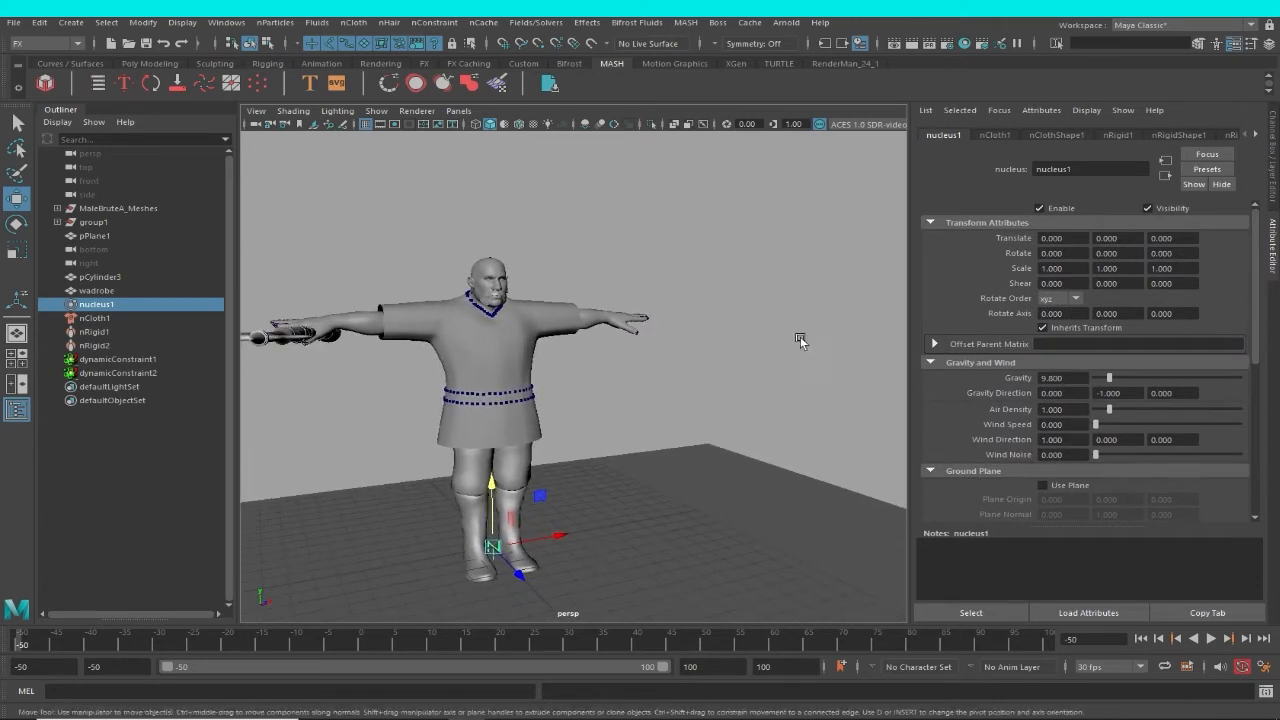
pyautogui.keyDown('alt'); pyautogui.moveTo(640, 350); pyautogui.dragTo(700, 358); pyautogui.keyUp('alt')
pyautogui.scroll(2, 600, 362)
pyautogui.click(533, 364)
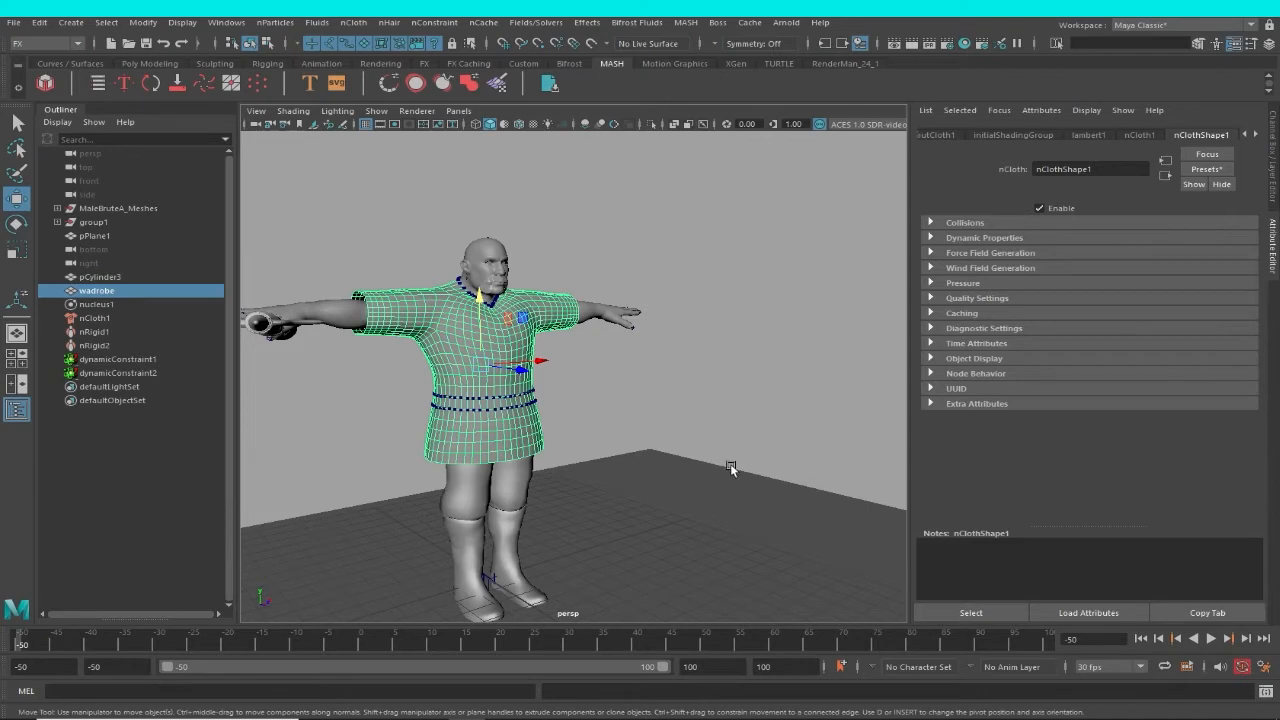
pyautogui.keyDown('alt'); pyautogui.moveTo(730, 463); pyautogui.dragTo(720, 469); pyautogui.keyUp('alt')
pyautogui.click(1210, 638)
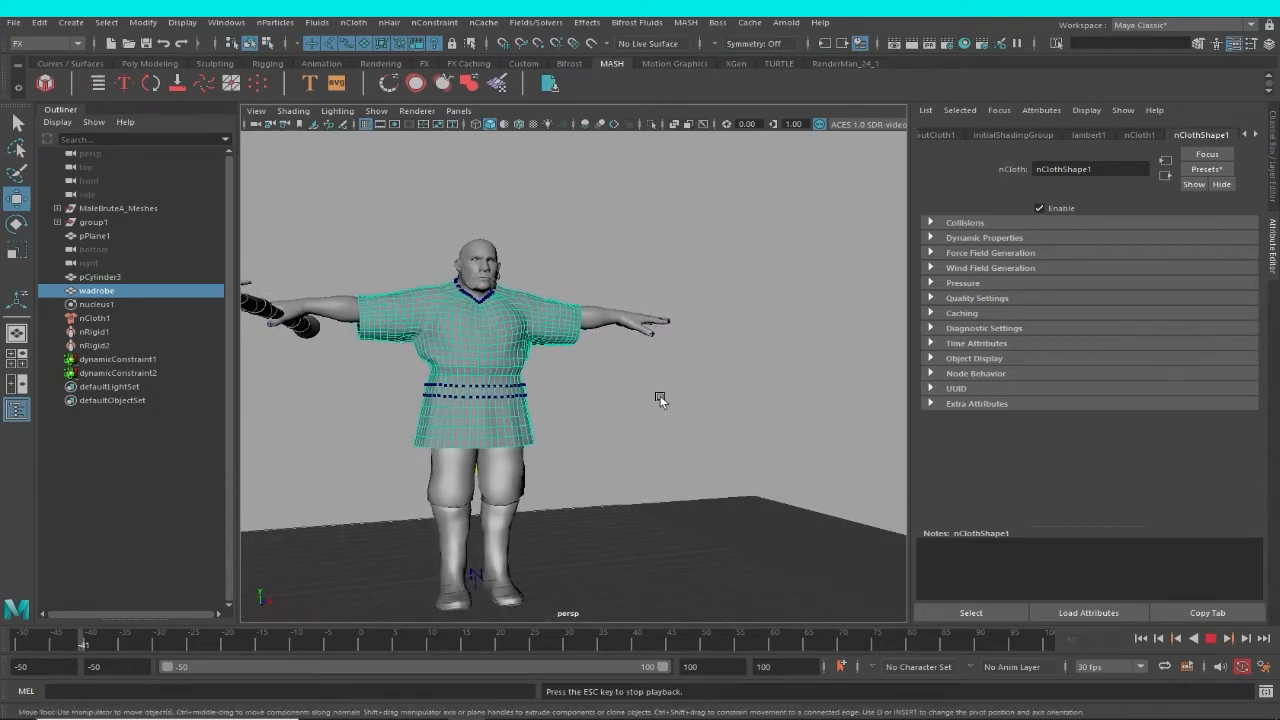
pyautogui.moveTo(661, 402)
pyautogui.keyDown('alt'); pyautogui.mouseDown()
pyautogui.moveTo(679, 408)
pyautogui.moveTo(656, 405)
pyautogui.mouseUp(); pyautogui.keyUp('alt')
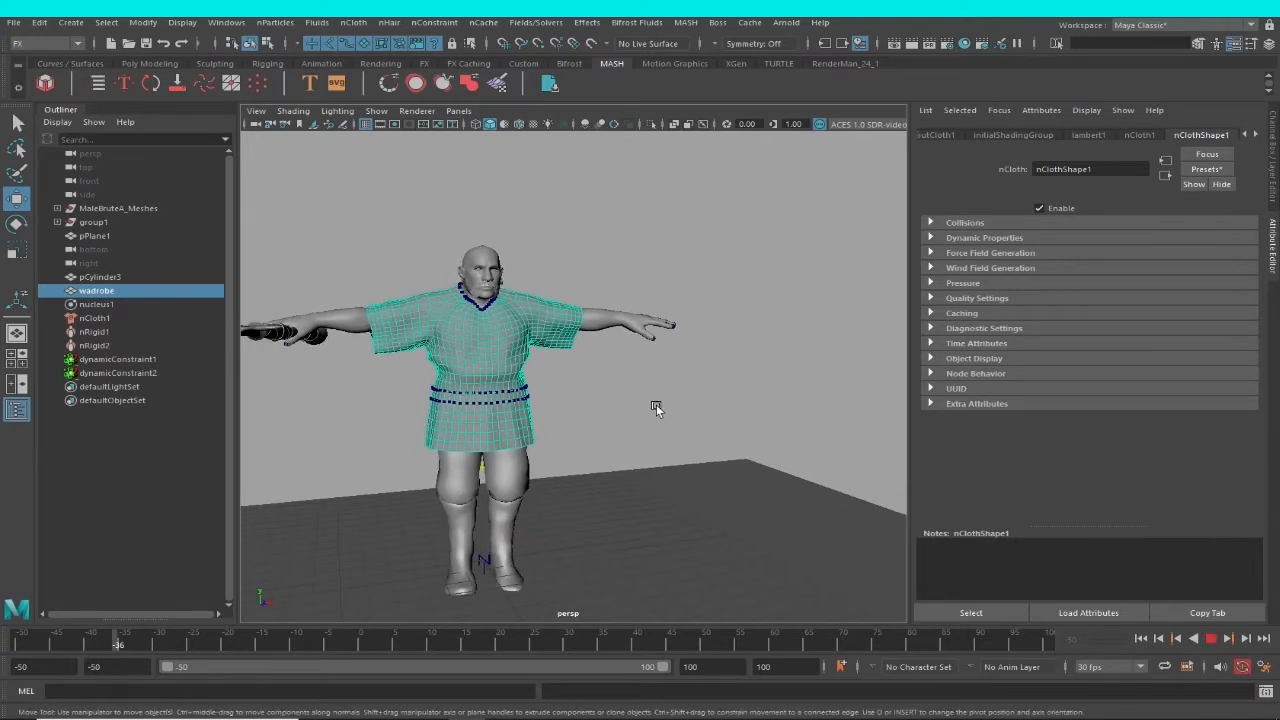
pyautogui.scroll(-1, 656, 405)
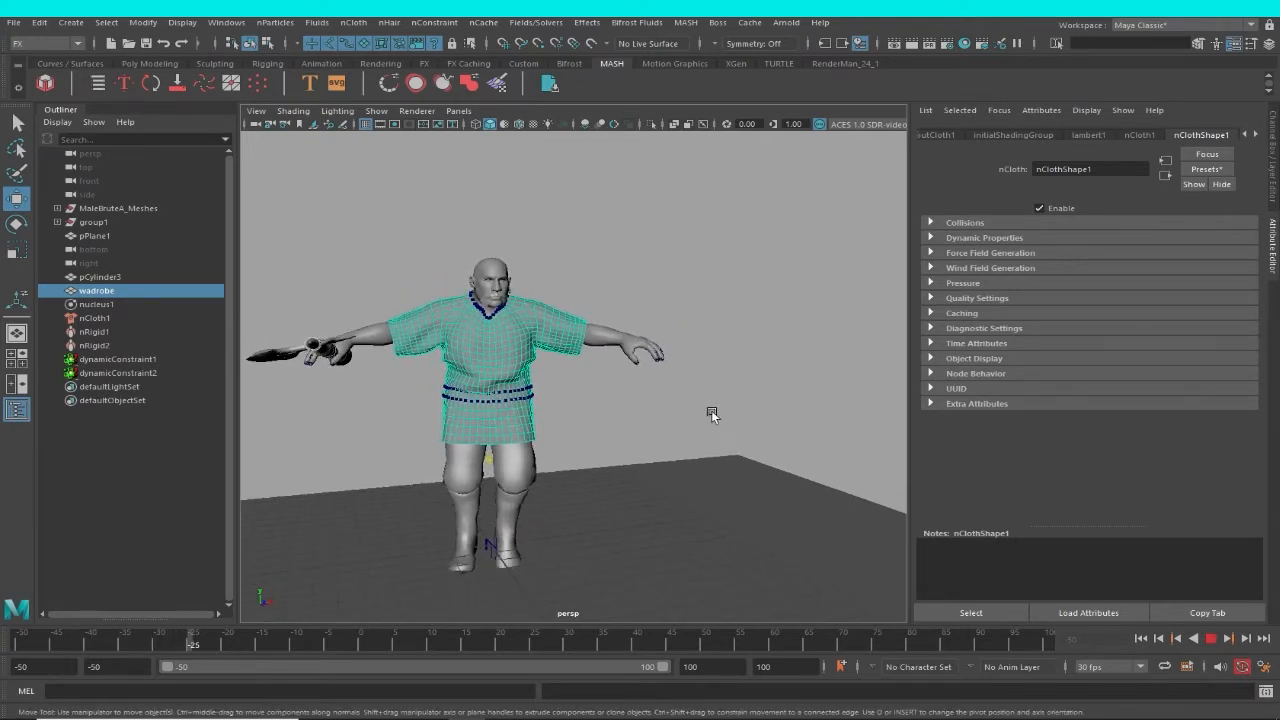
pyautogui.scroll(-3, 614, 400)
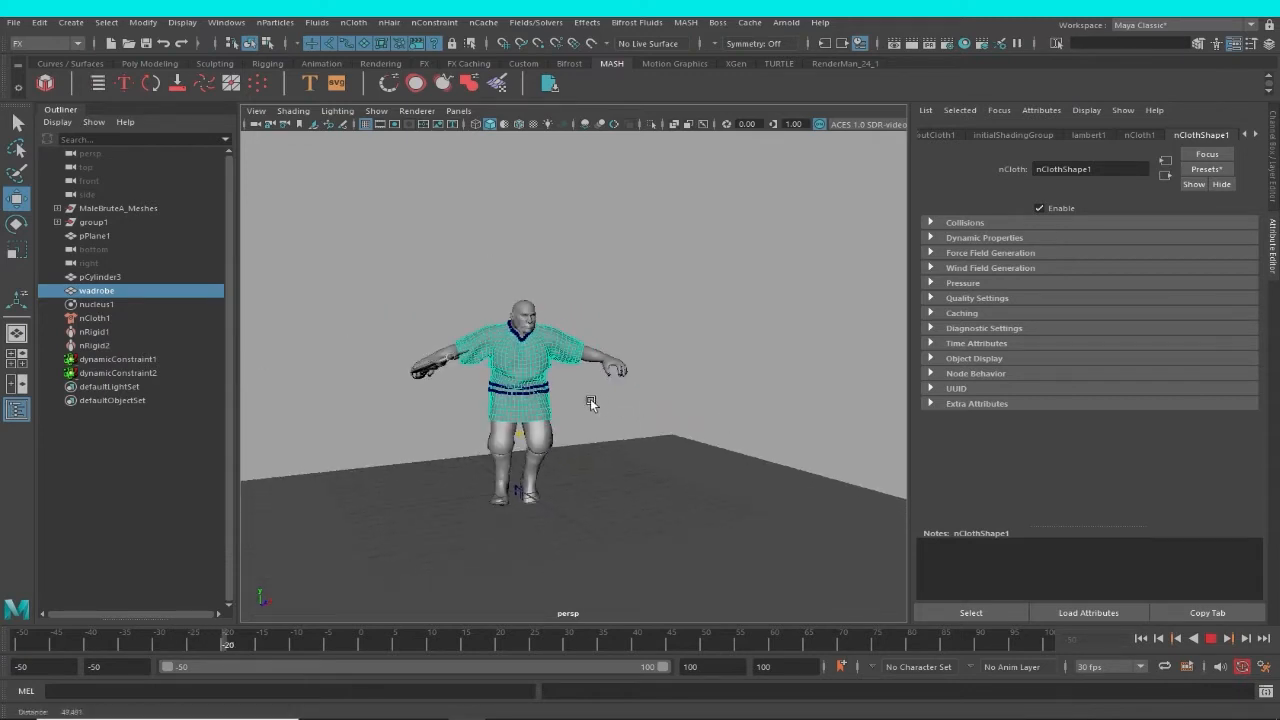
pyautogui.scroll(-2, 663, 434)
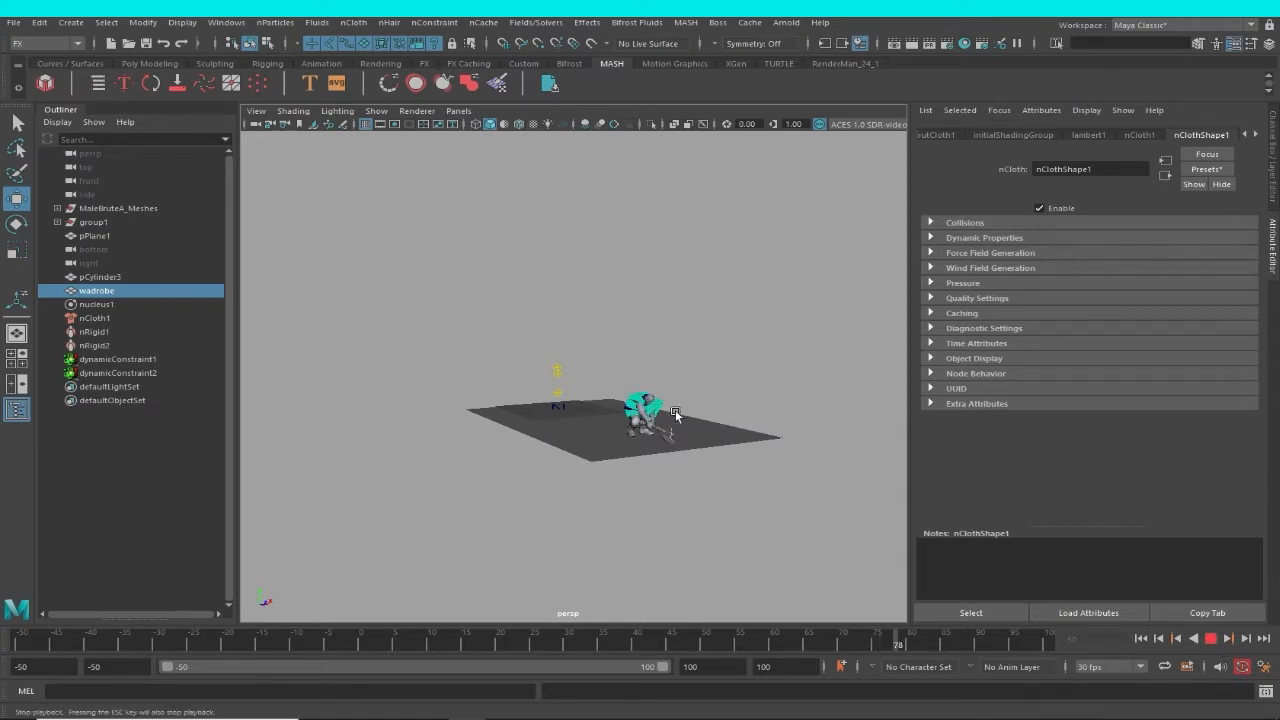
pyautogui.press('Escape')
pyautogui.keyDown('alt'); pyautogui.moveTo(674, 409); pyautogui.dragTo(857, 471, button='right'); pyautogui.keyUp('alt')
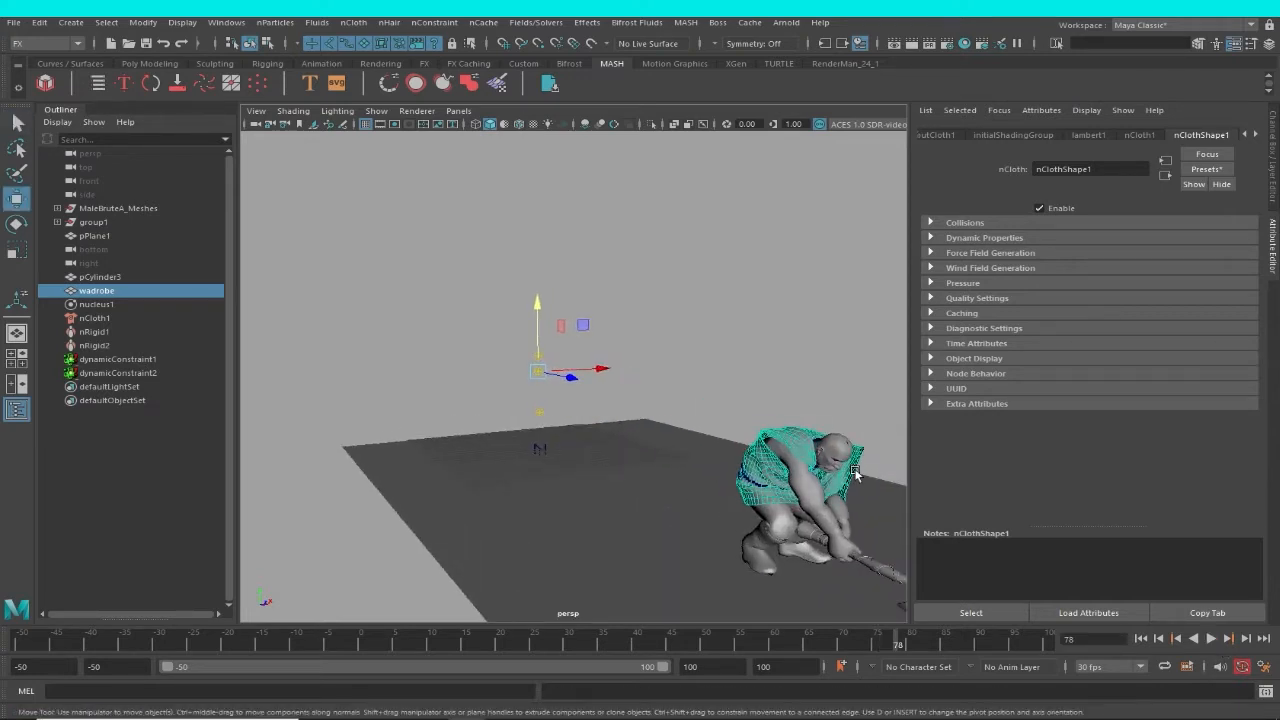
# Examine the simulated wadrobe garment up close on the crouching character.
pyautogui.keyDown('alt'); pyautogui.moveTo(857, 471); pyautogui.dragTo(674, 437, button='middle'); pyautogui.keyUp('alt')
pyautogui.keyDown('alt'); pyautogui.moveTo(674, 437); pyautogui.dragTo(711, 486, button='right'); pyautogui.keyUp('alt')
pyautogui.keyDown('alt'); pyautogui.moveTo(711, 486); pyautogui.dragTo(680, 476); pyautogui.keyUp('alt')
pyautogui.press('f')
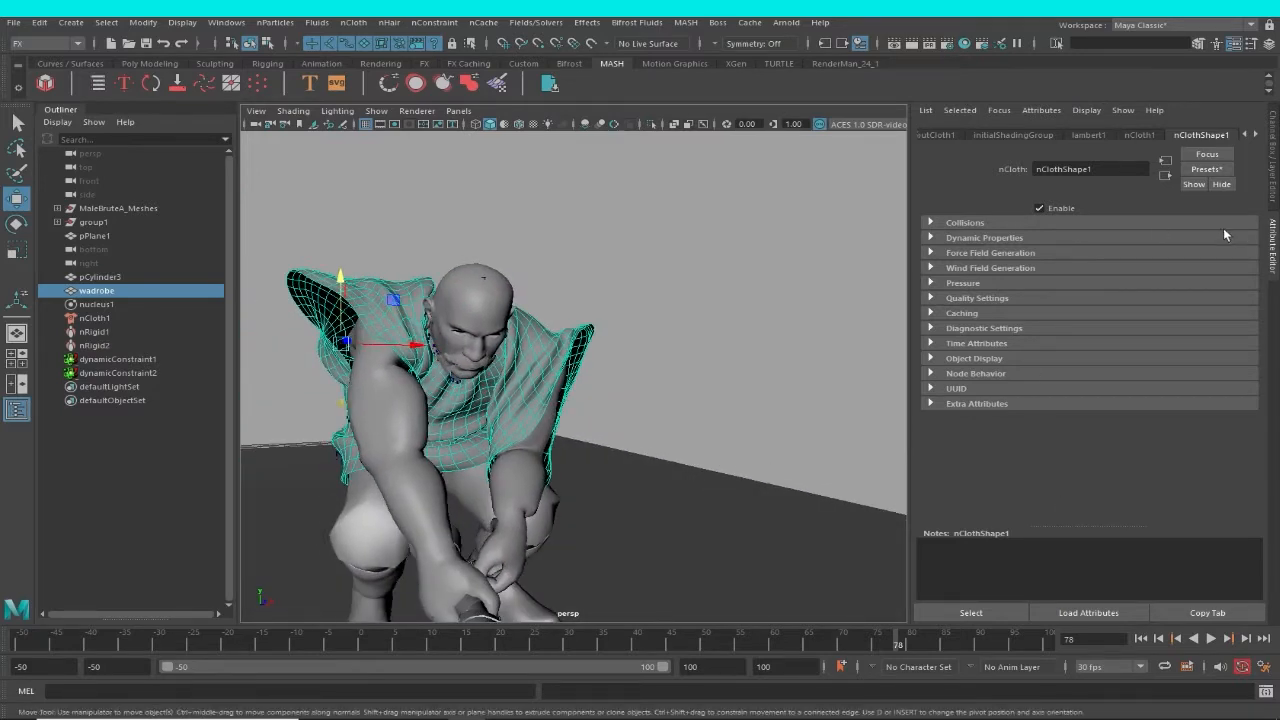
# Rewind to frame -50 and replace the garment's nClothShape1 settings with the thickLeather preset.
pyautogui.click(1145, 636)
pyautogui.keyDown('alt'); pyautogui.moveTo(636, 435); pyautogui.dragTo(705, 418, button='right'); pyautogui.keyUp('alt')
pyautogui.keyDown('alt'); pyautogui.moveTo(705, 418); pyautogui.dragTo(790, 412, button='middle'); pyautogui.keyUp('alt')
pyautogui.keyDown('alt'); pyautogui.moveTo(665, 350); pyautogui.dragTo(691, 337, button='right'); pyautogui.keyUp('alt')
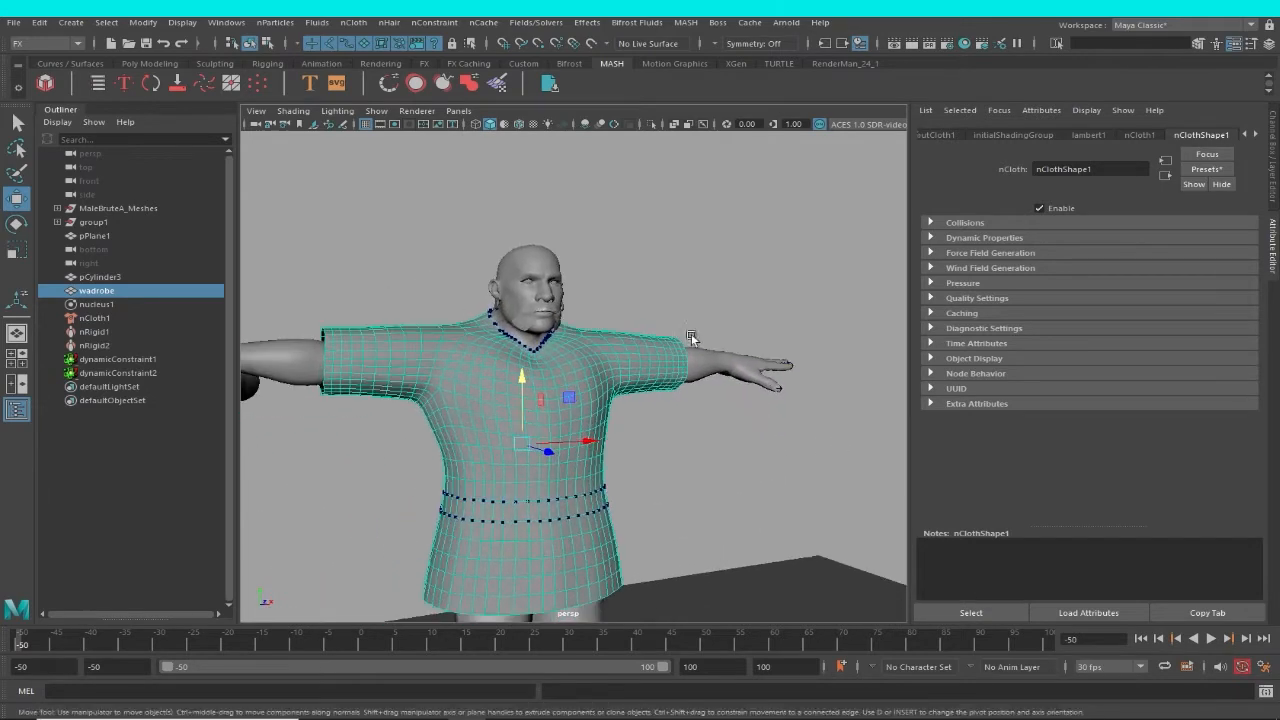
pyautogui.click(1210, 171)
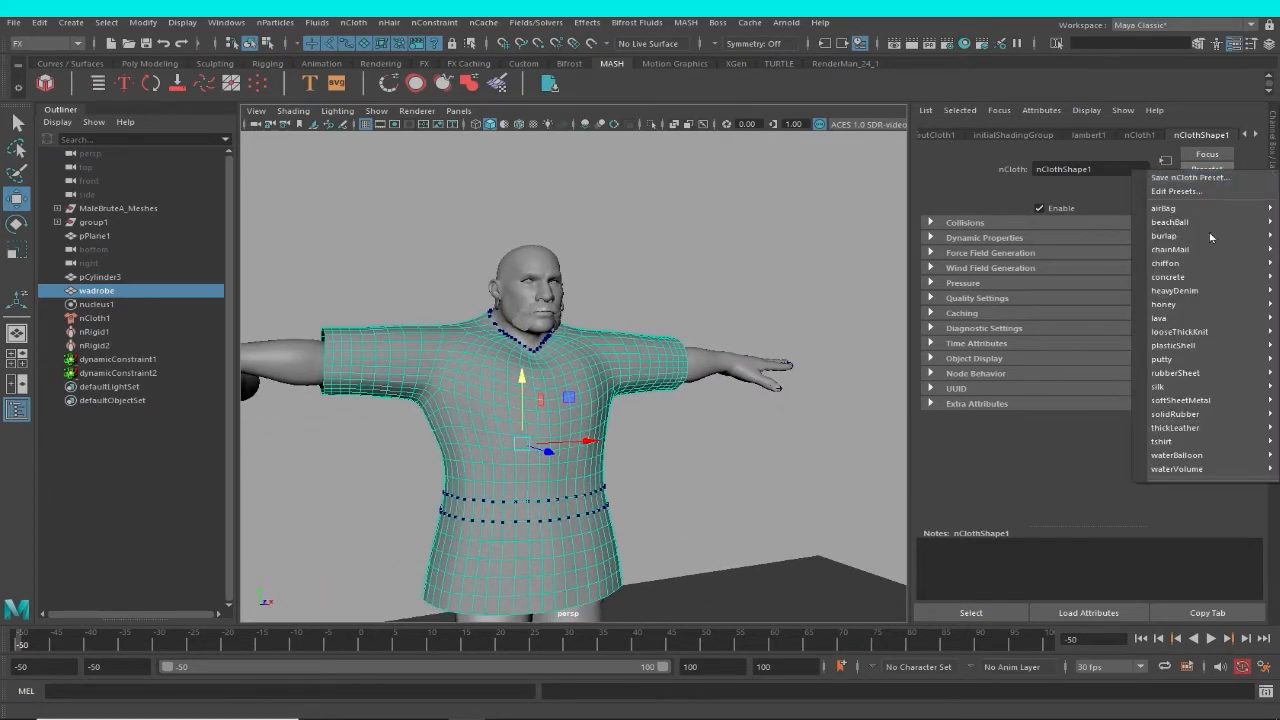
pyautogui.moveTo(1197, 213)
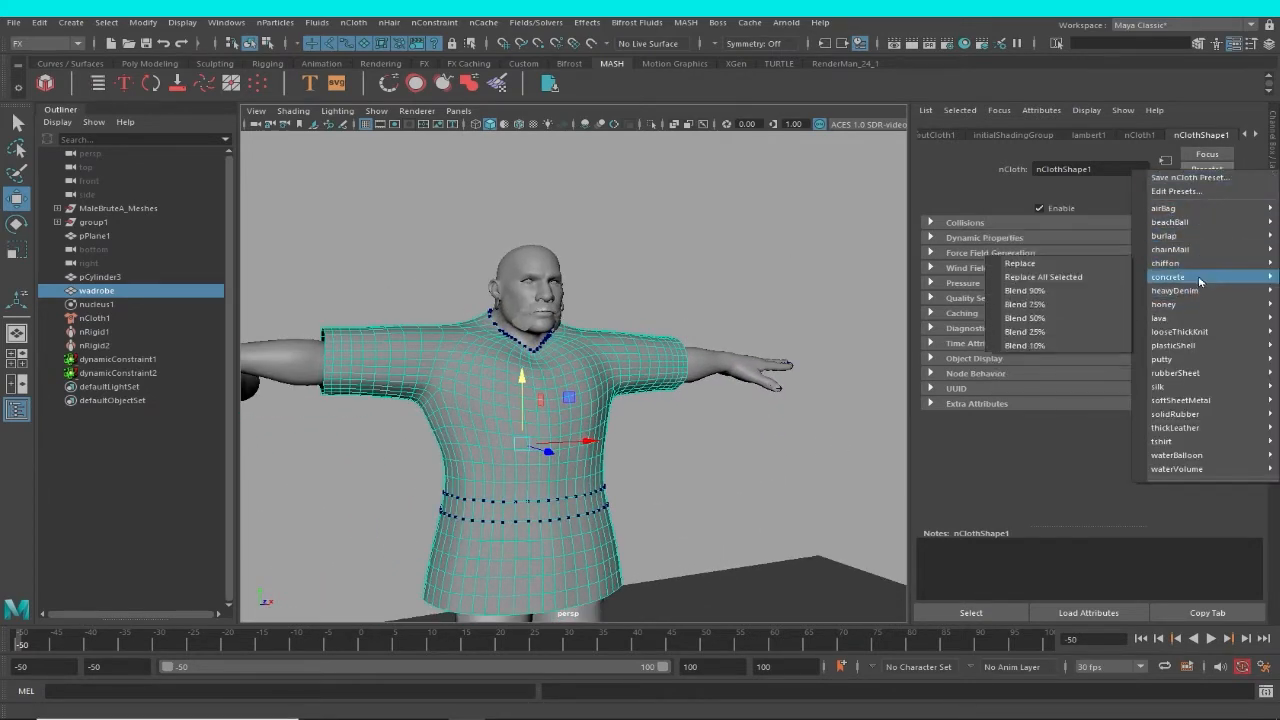
pyautogui.moveTo(1197, 362)
pyautogui.moveTo(1198, 313)
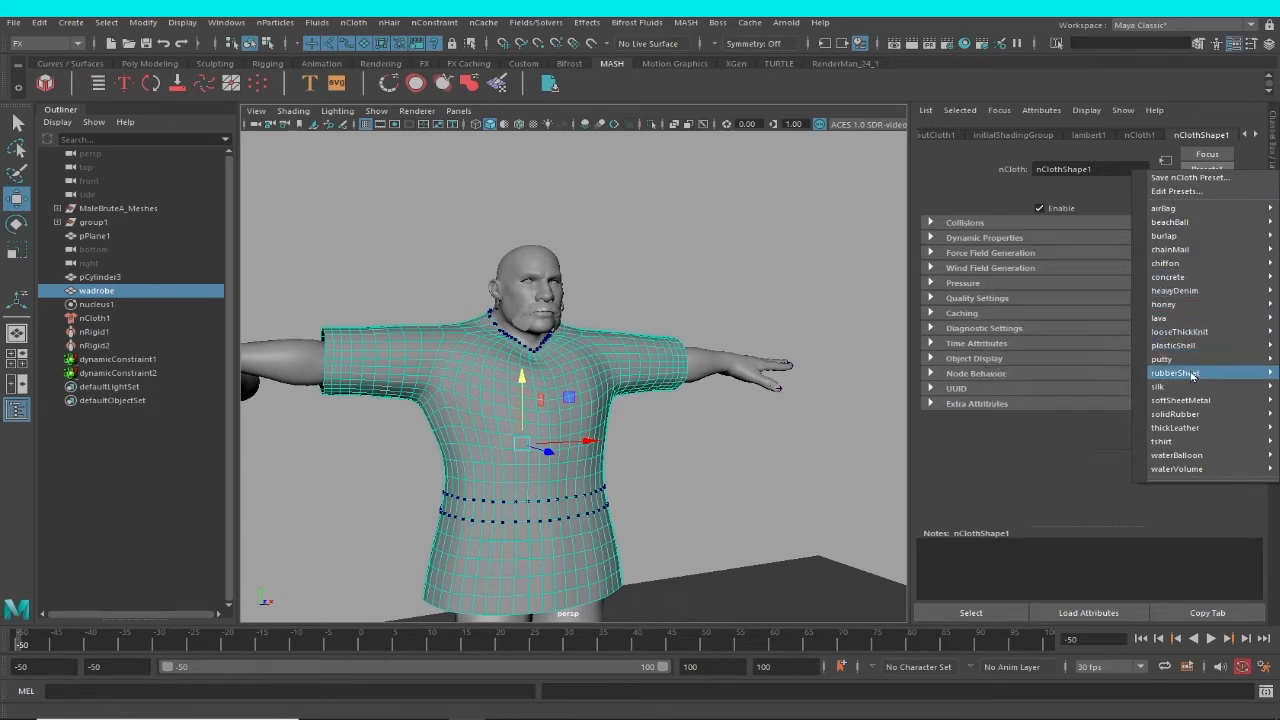
pyautogui.moveTo(1190, 445)
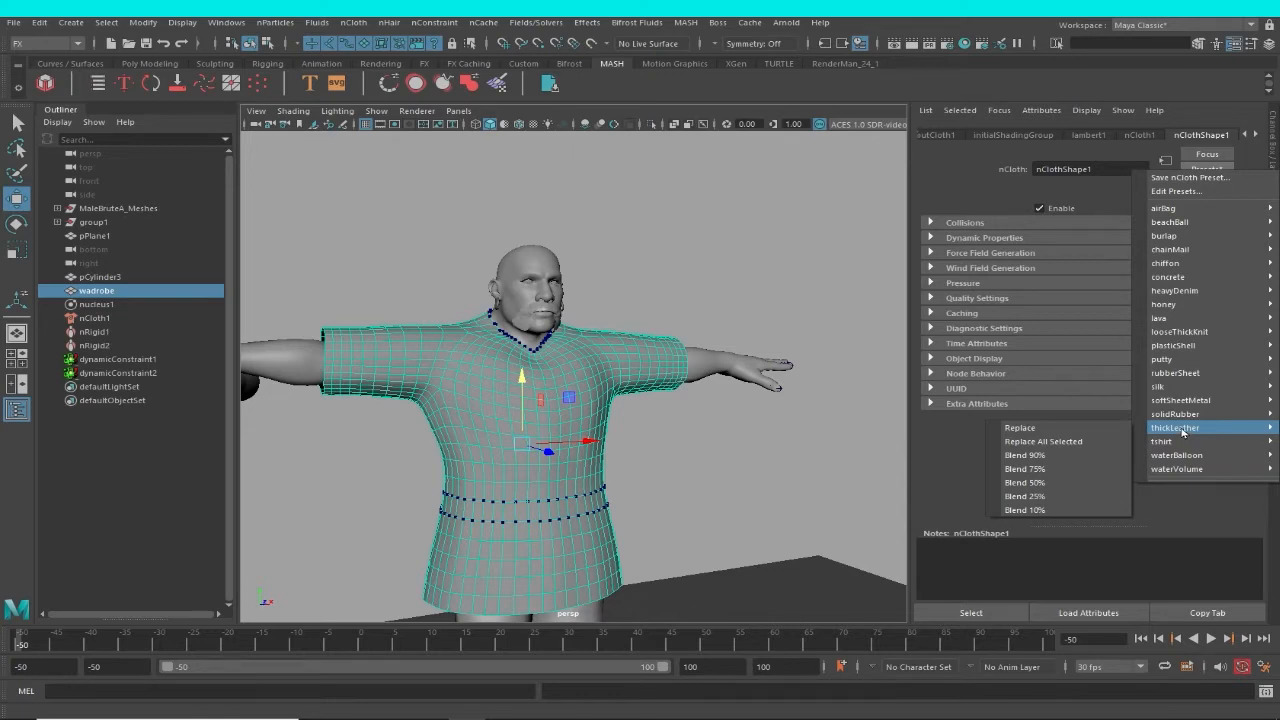
pyautogui.click(1044, 430)
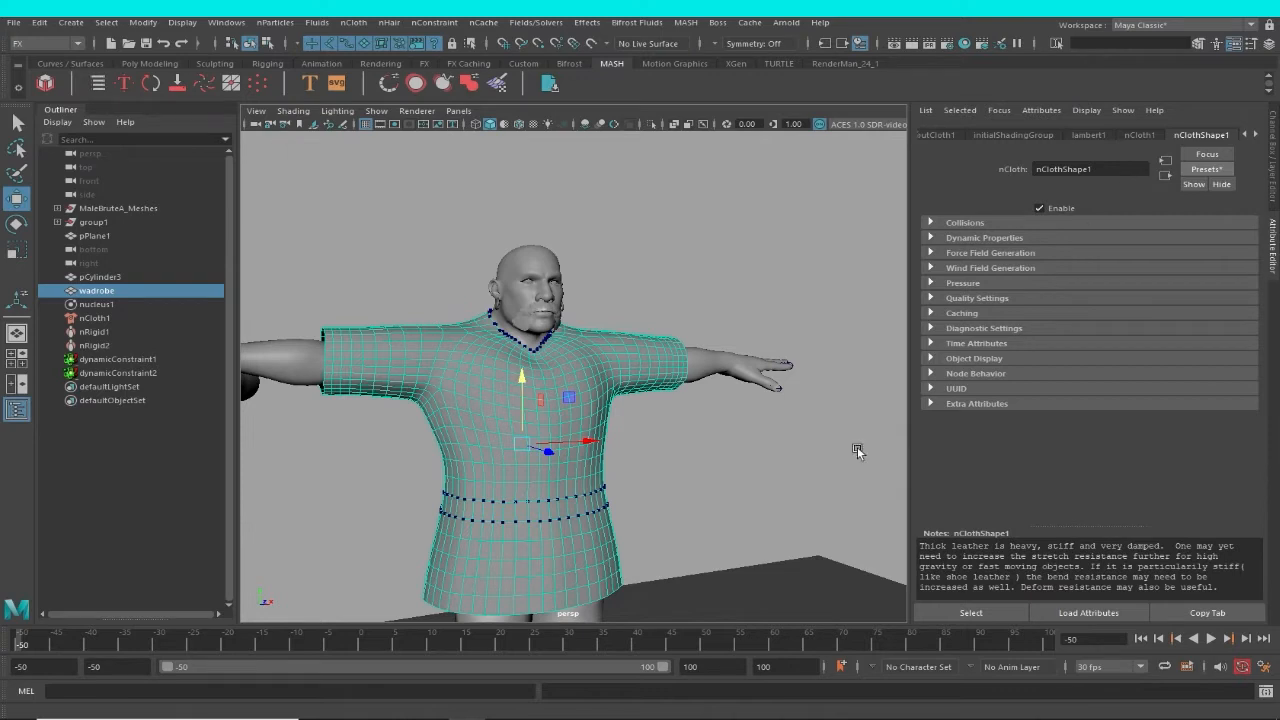
# Reselect the wadrobe garment and look through the attributes of its connected nodes.
pyautogui.click(788, 447)
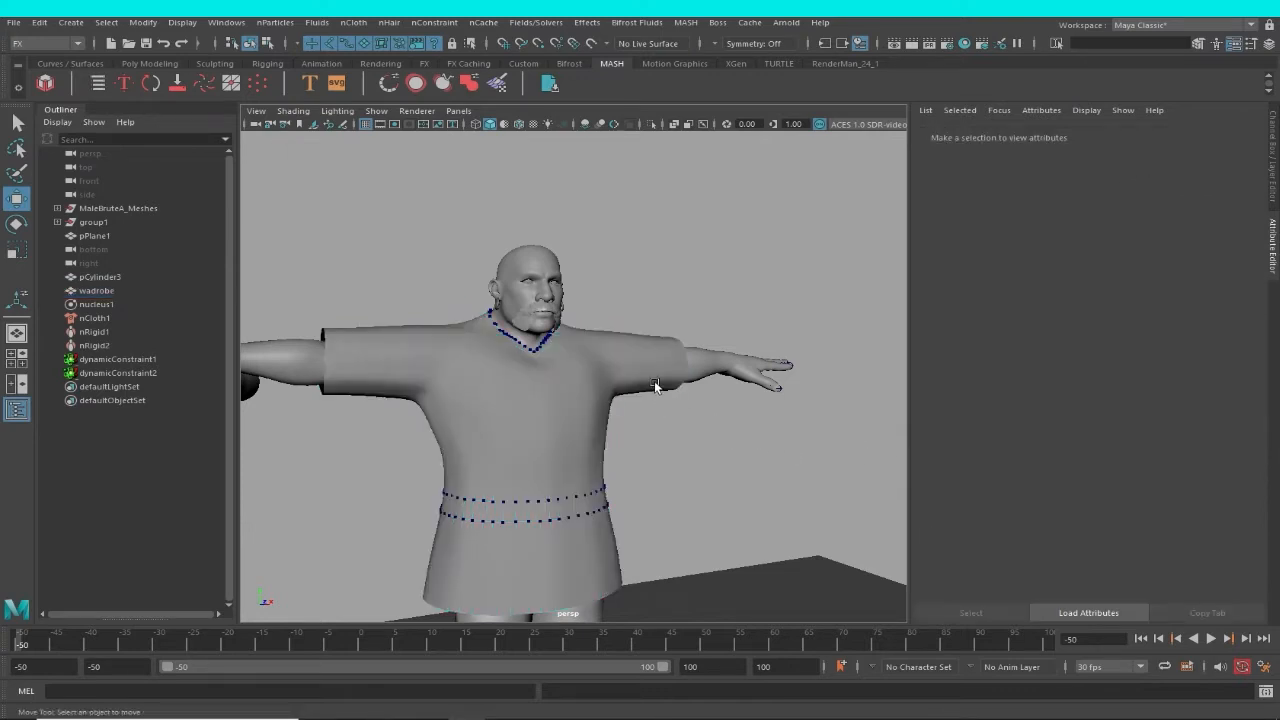
pyautogui.click(655, 386)
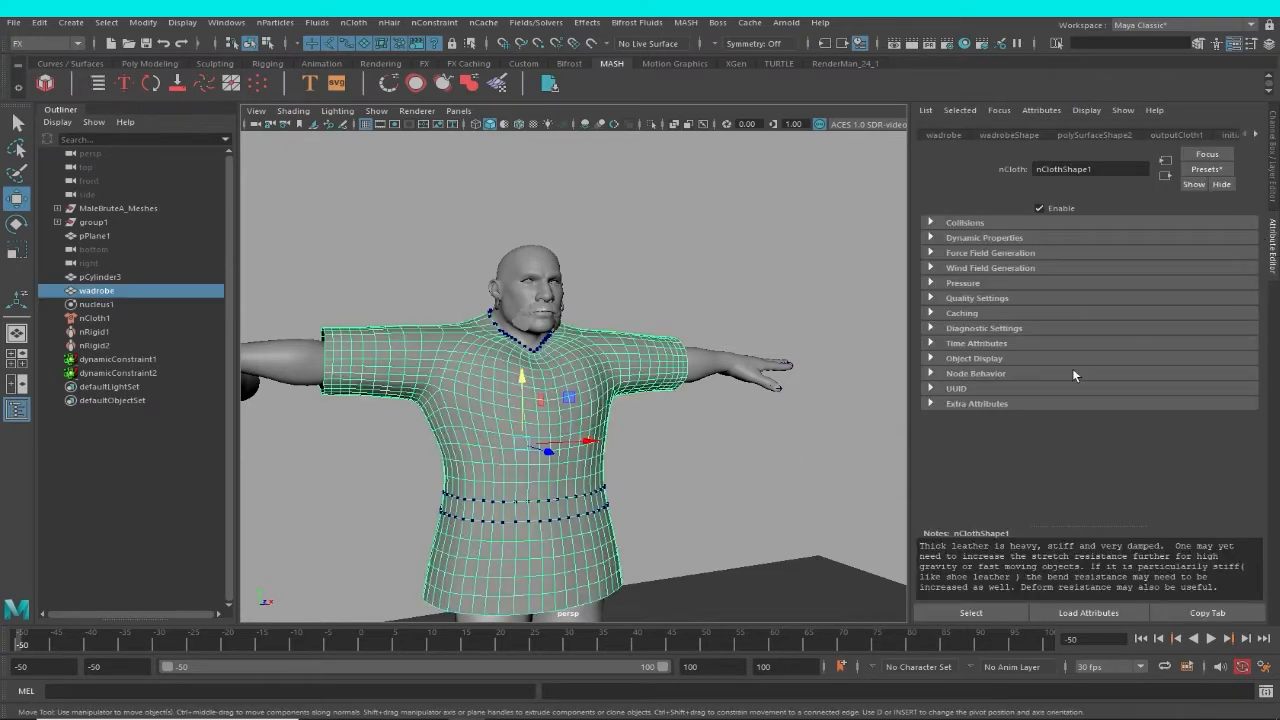
pyautogui.click(1254, 136)
pyautogui.click(1254, 136)
pyautogui.click(1254, 136)
pyautogui.click(1254, 136)
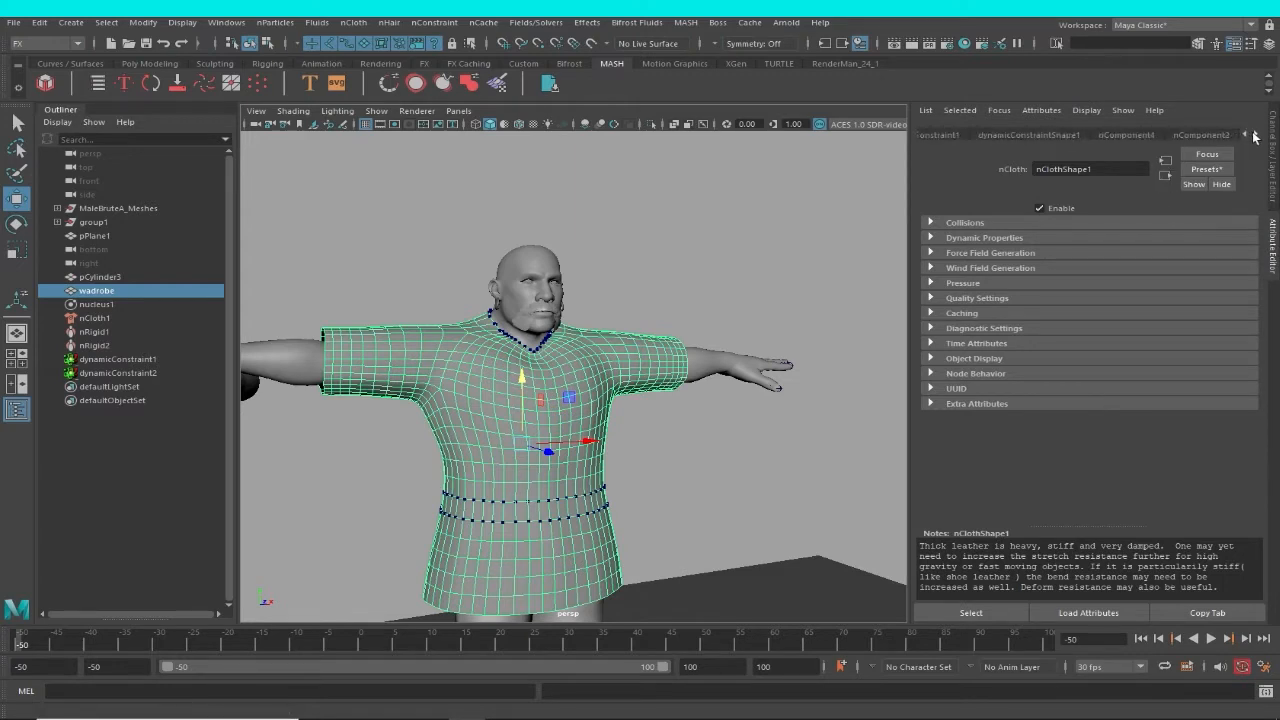
# Set the Substeps of the nucleus1 solver to 5.
pyautogui.click(98, 305)
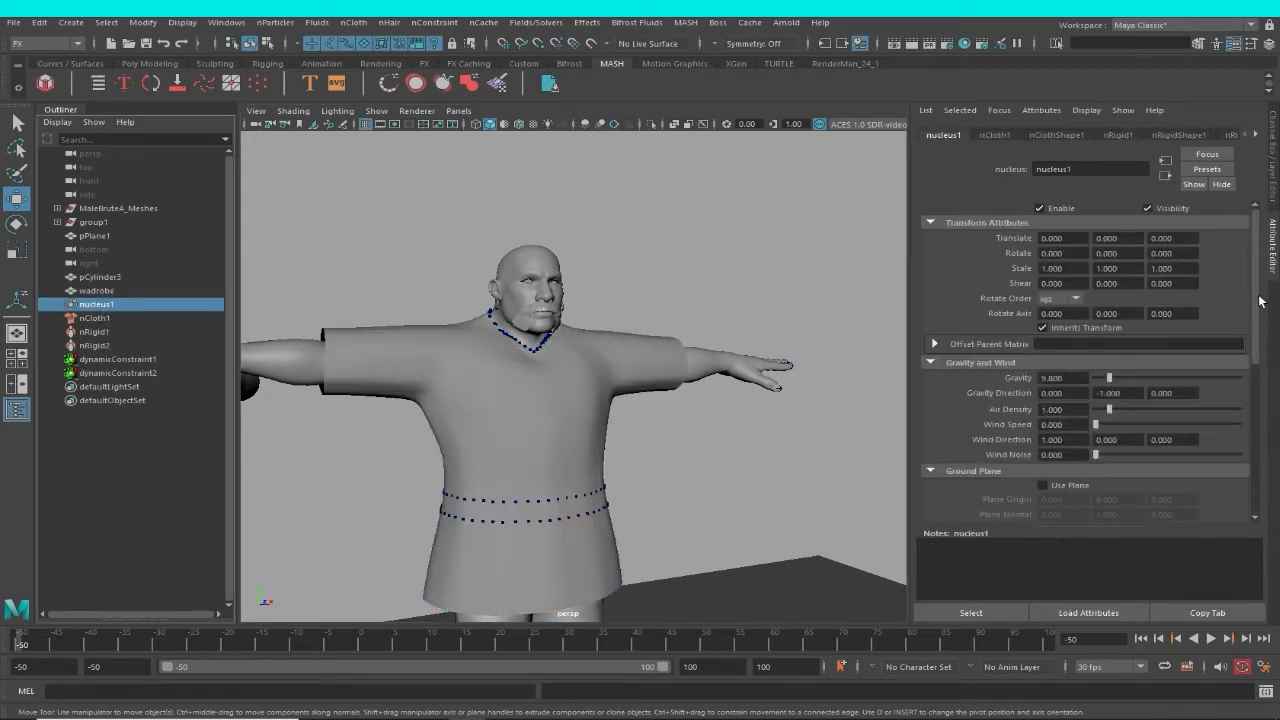
pyautogui.moveTo(1256, 298); pyautogui.dragTo(1243, 397)
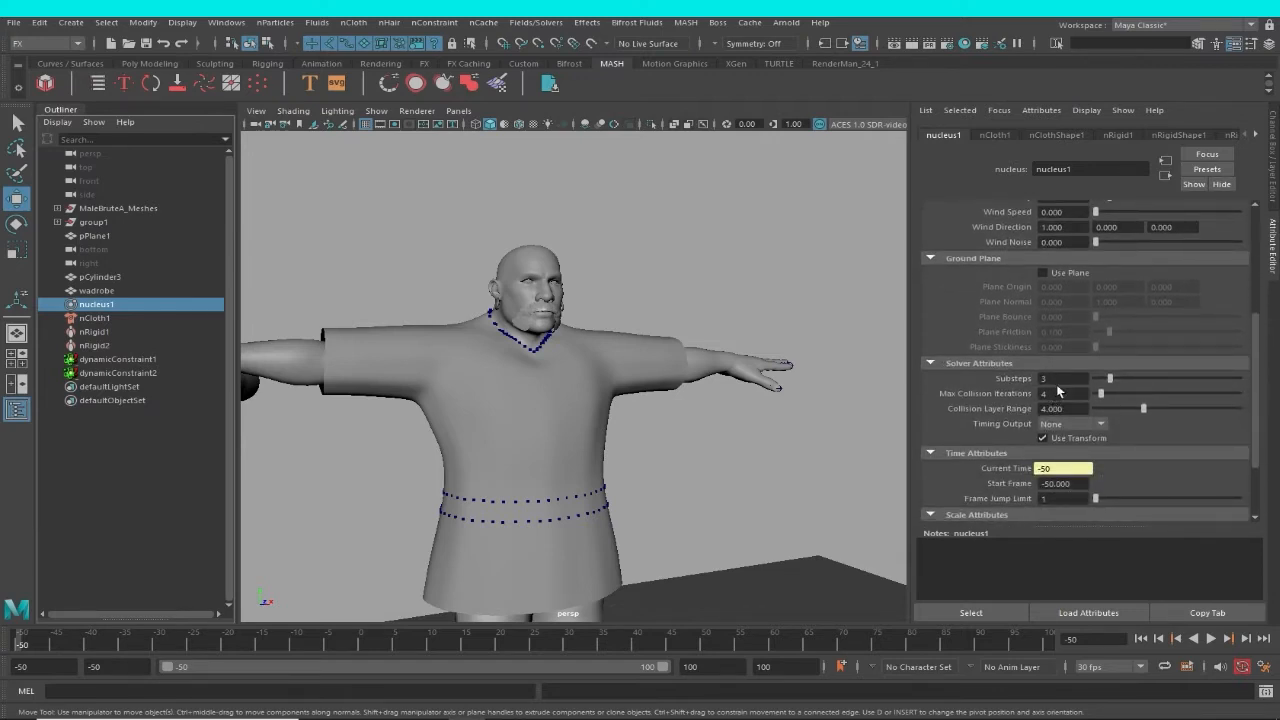
pyautogui.click(1060, 378)
pyautogui.keyDown('alt'); pyautogui.moveTo(766, 442); pyautogui.dragTo(657, 417, button='right'); pyautogui.keyUp('alt')
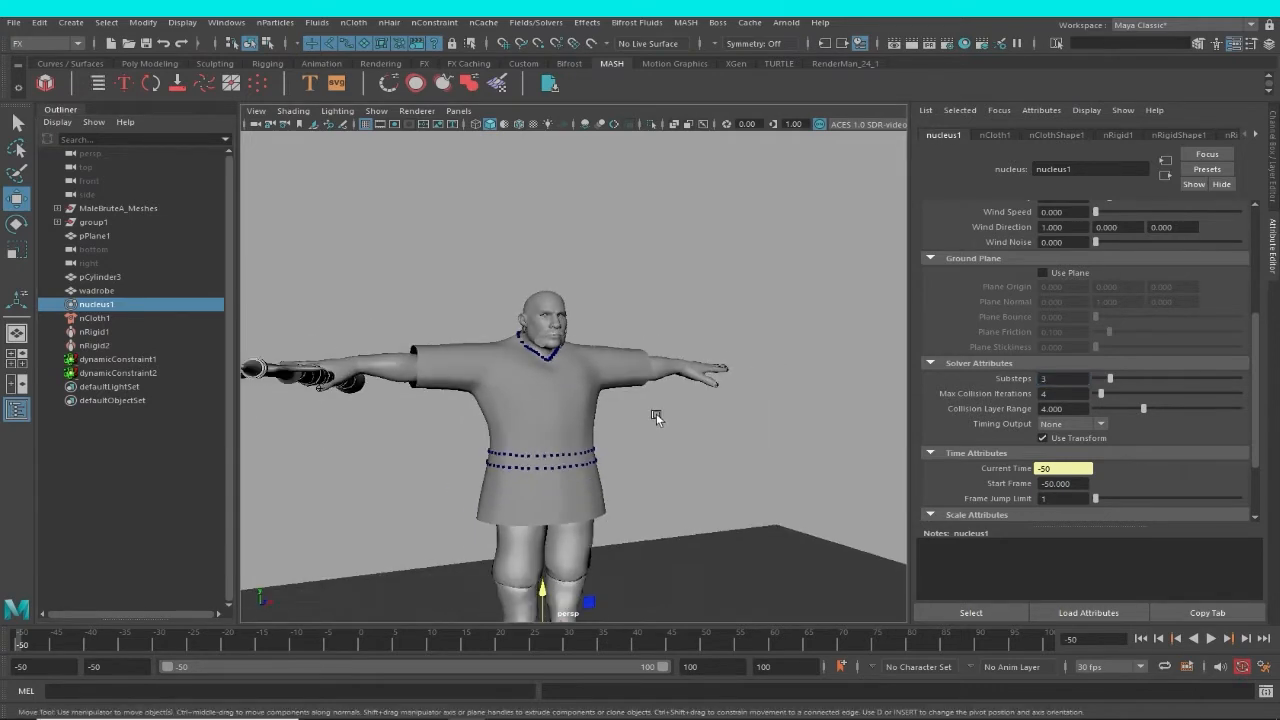
pyautogui.keyDown('alt'); pyautogui.moveTo(657, 417); pyautogui.dragTo(826, 417); pyautogui.keyUp('alt')
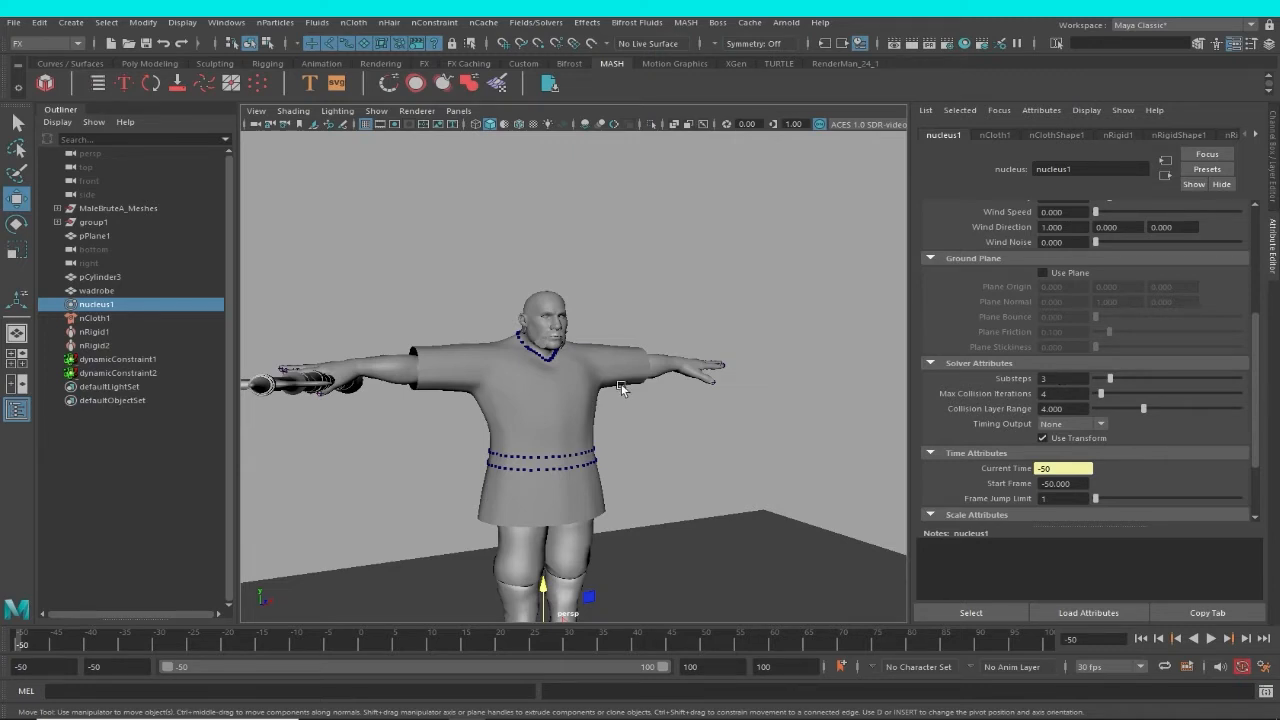
pyautogui.keyDown('alt'); pyautogui.moveTo(620, 389); pyautogui.dragTo(698, 407); pyautogui.keyUp('alt')
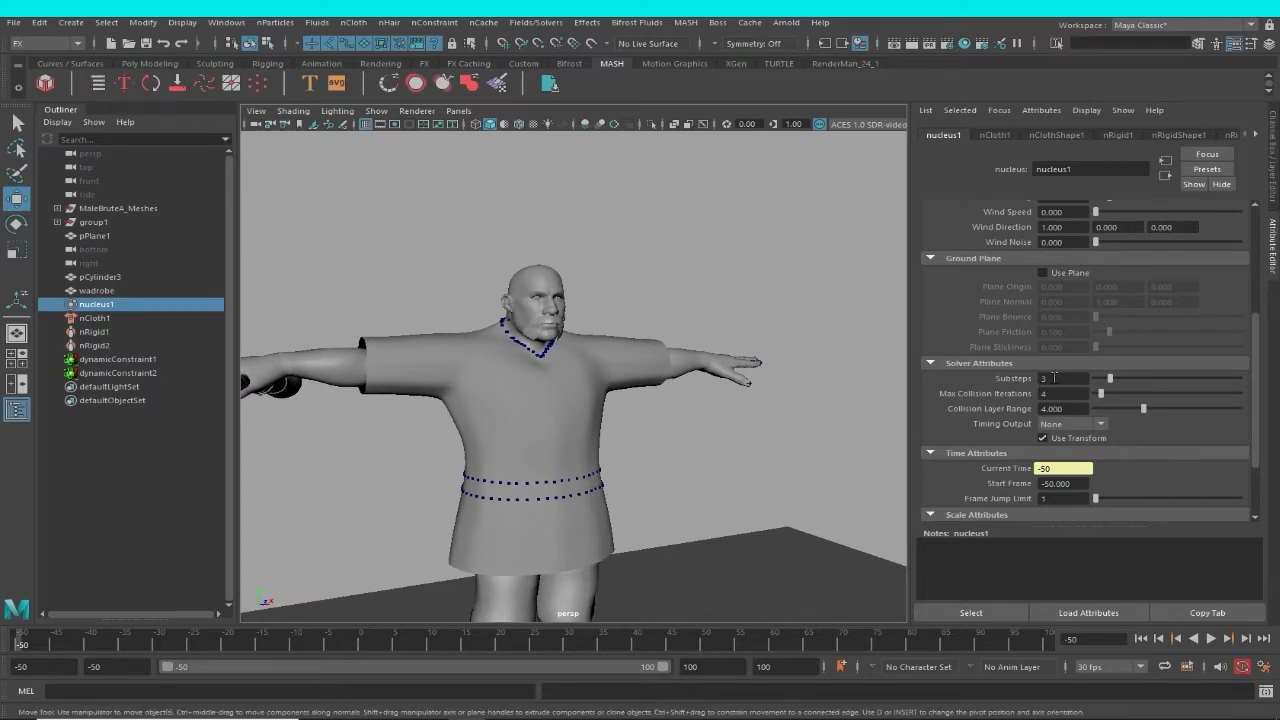
pyautogui.click(1054, 377)
pyautogui.write('5')
pyautogui.press('Return')
# Check the solver's scale attributes, frame the whole character with the ground plane, and start playing the simulation from frame -50.
pyautogui.scroll(-3, 781, 489)
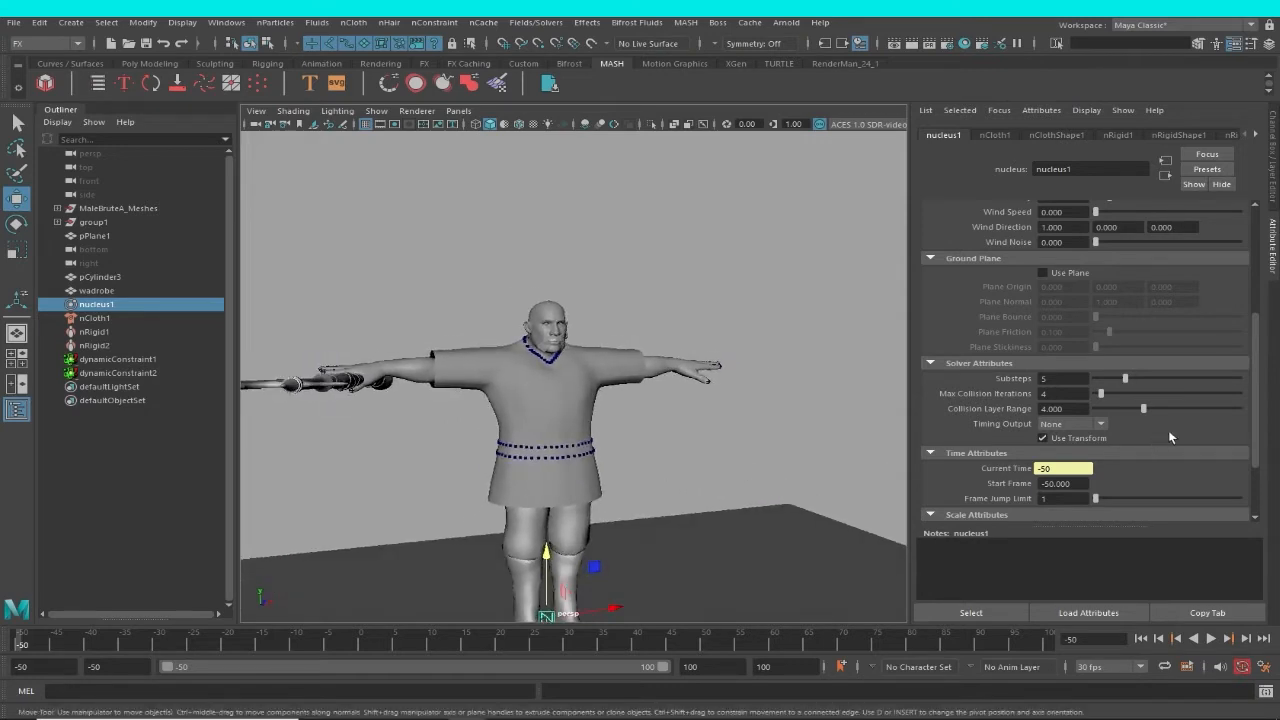
pyautogui.moveTo(1252, 405); pyautogui.dragTo(1254, 472)
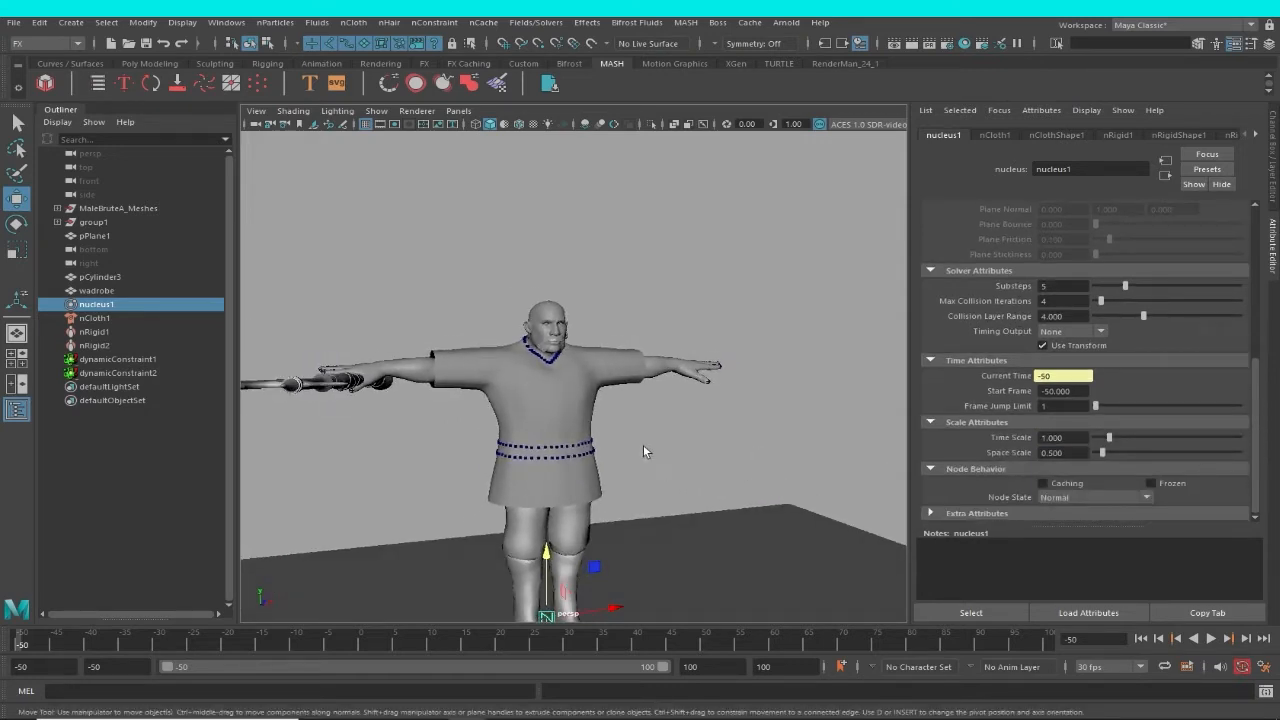
pyautogui.keyDown('alt'); pyautogui.moveTo(643, 444); pyautogui.dragTo(615, 443); pyautogui.keyUp('alt')
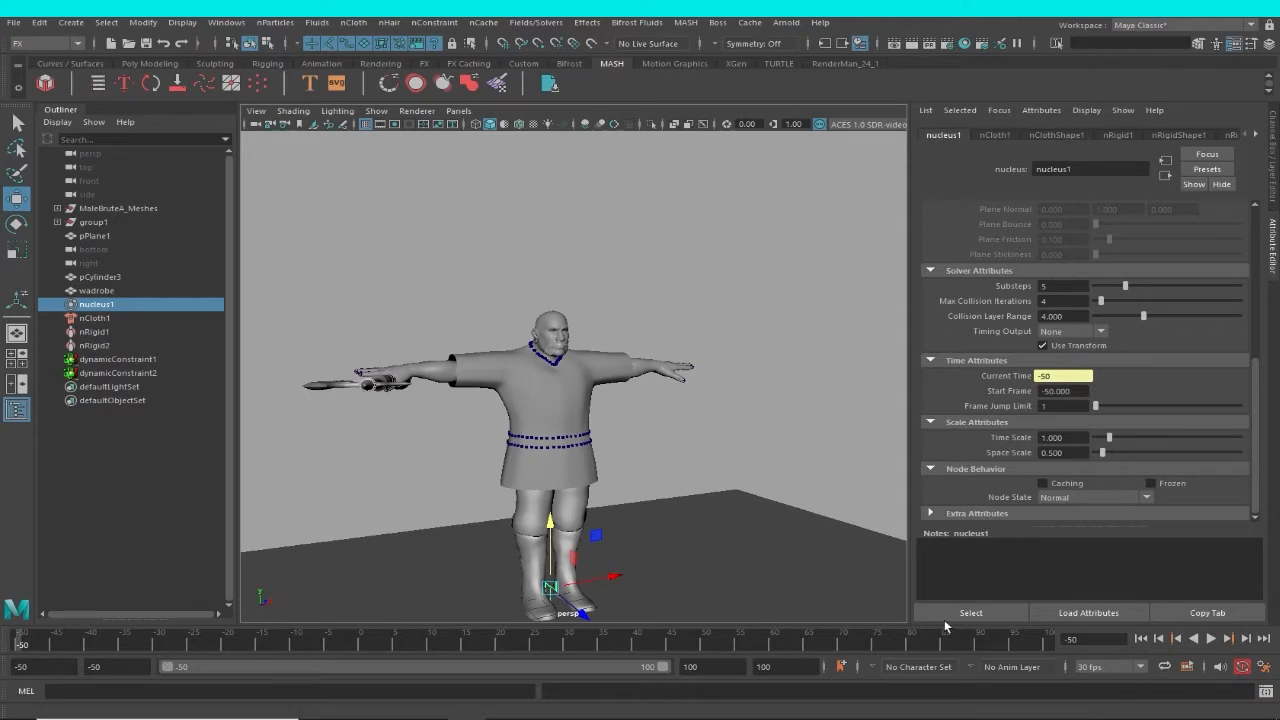
pyautogui.scroll(-2, 685, 507)
pyautogui.keyDown('alt'); pyautogui.moveTo(667, 528); pyautogui.dragTo(622, 513, button='middle'); pyautogui.keyUp('alt')
pyautogui.scroll(1, 622, 515)
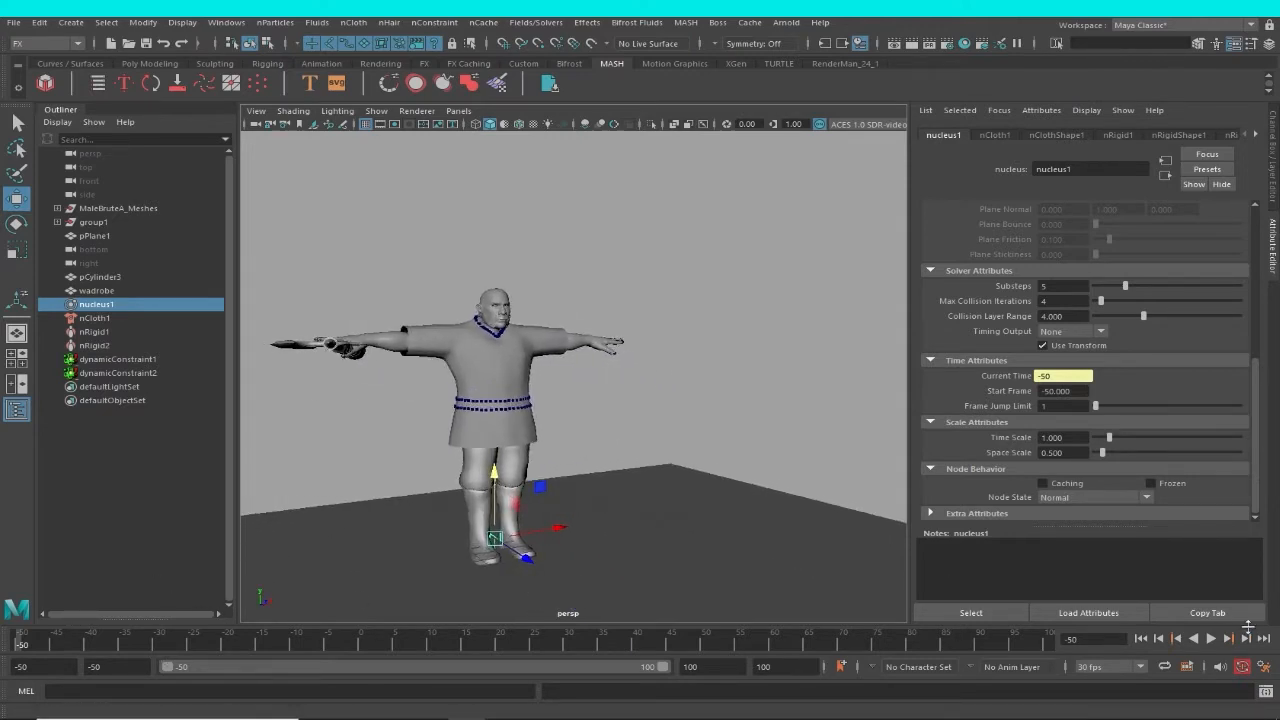
pyautogui.scroll(-3, 655, 480)
pyautogui.keyDown('alt'); pyautogui.moveTo(656, 481); pyautogui.dragTo(603, 503); pyautogui.keyUp('alt')
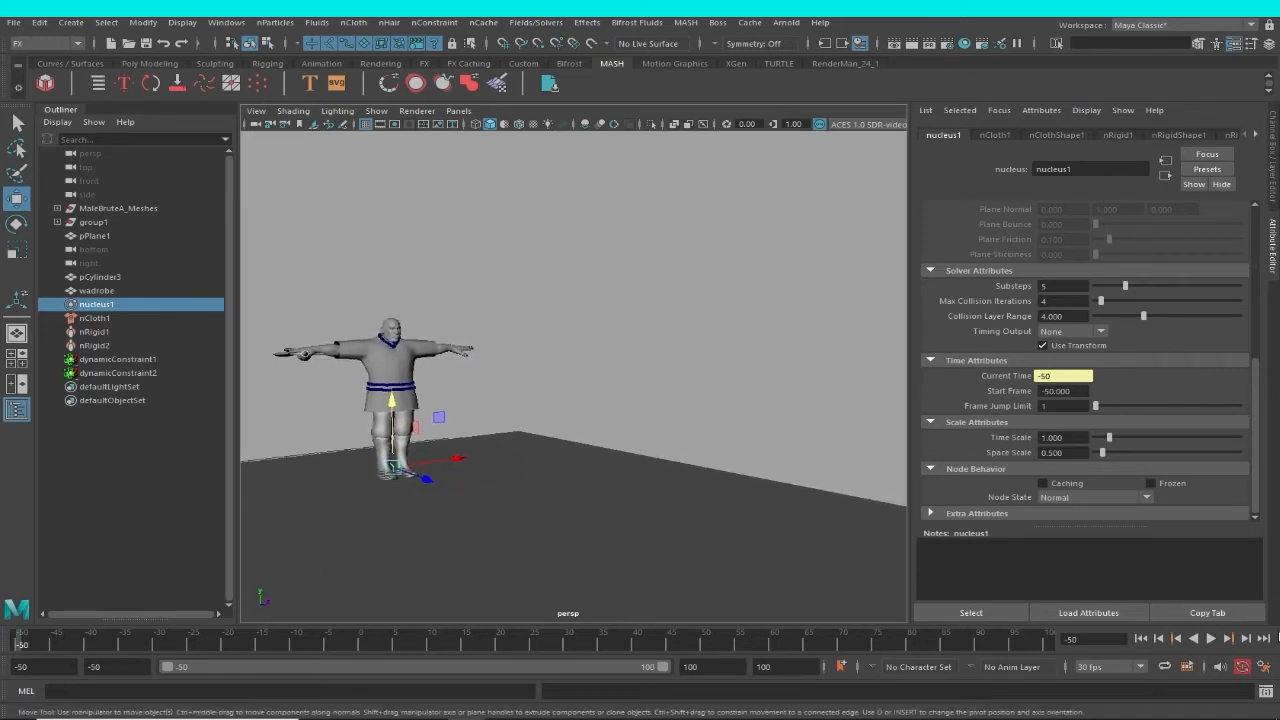
pyautogui.click(1211, 640)
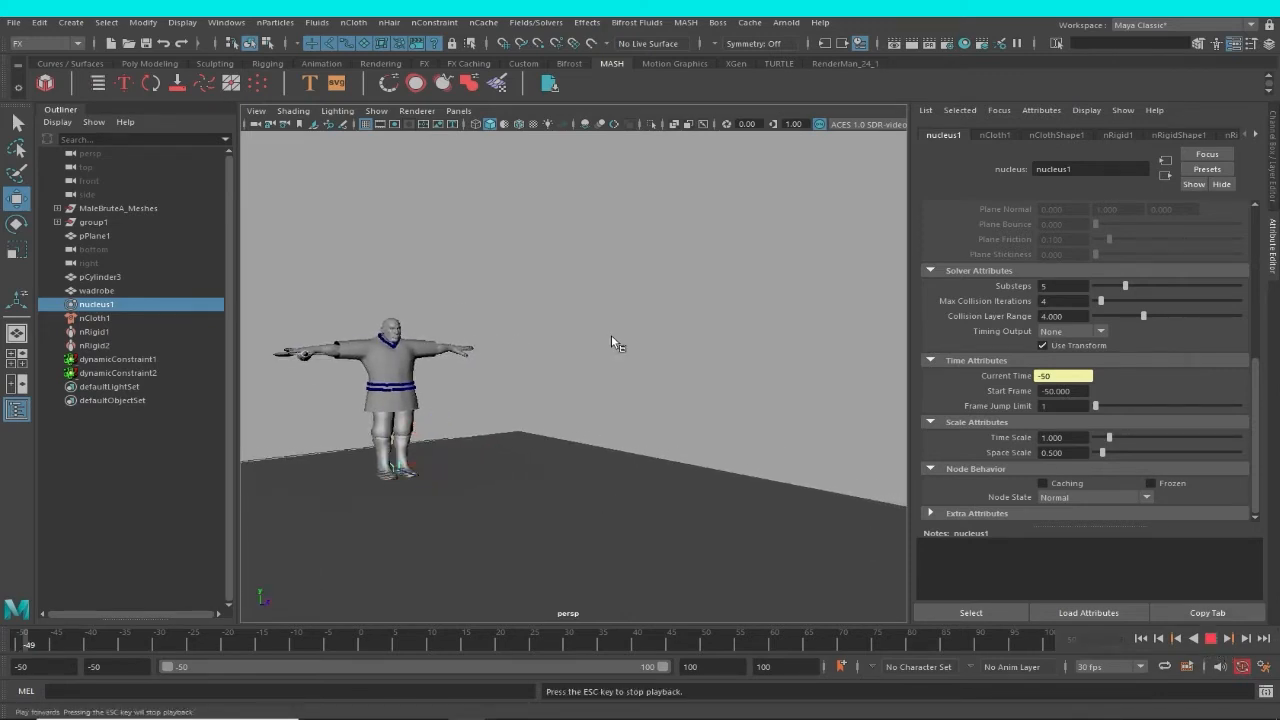
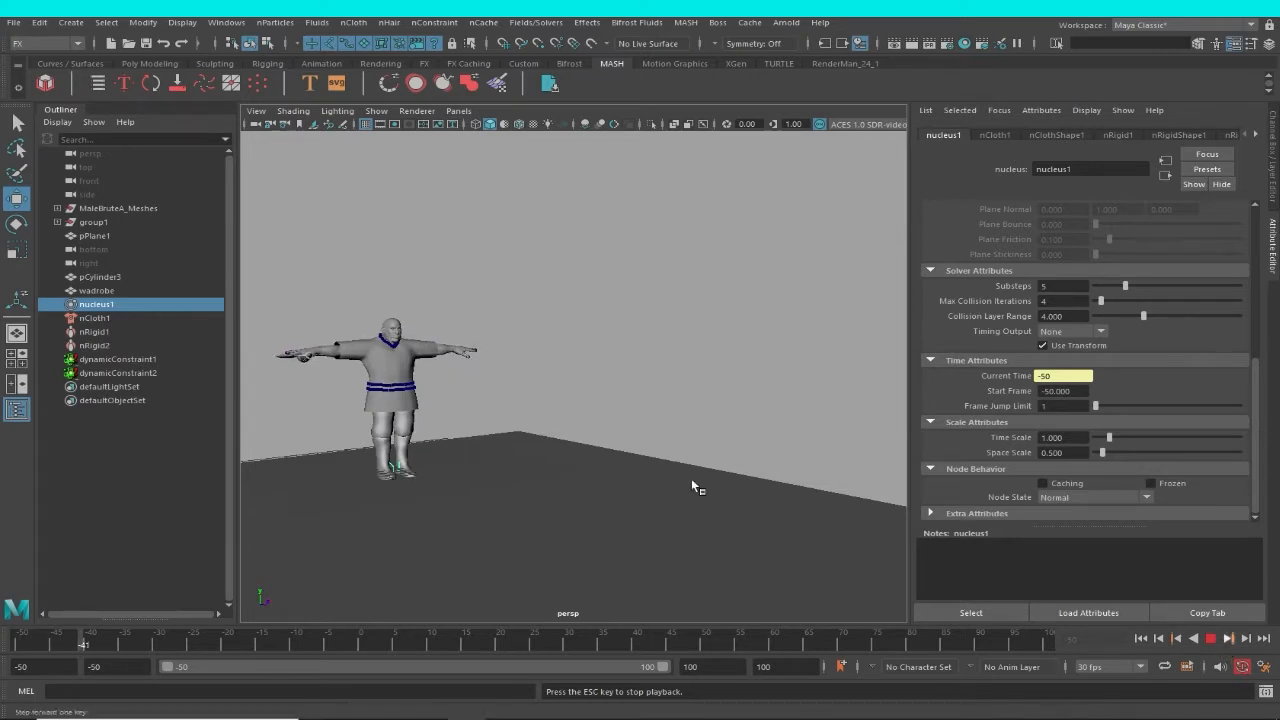
# Stop the simulation playback and select the wadrobe garment on the character.
pyautogui.press('Escape')
pyautogui.keyDown('alt'); pyautogui.moveTo(580, 400); pyautogui.dragTo(526, 326); pyautogui.keyUp('alt')
pyautogui.press('w')
pyautogui.keyDown('alt'); pyautogui.moveTo(526, 326); pyautogui.dragTo(609, 383, button='right'); pyautogui.keyUp('alt')
pyautogui.keyDown('alt'); pyautogui.moveTo(610, 384); pyautogui.dragTo(638, 385, button='middle'); pyautogui.keyUp('alt')
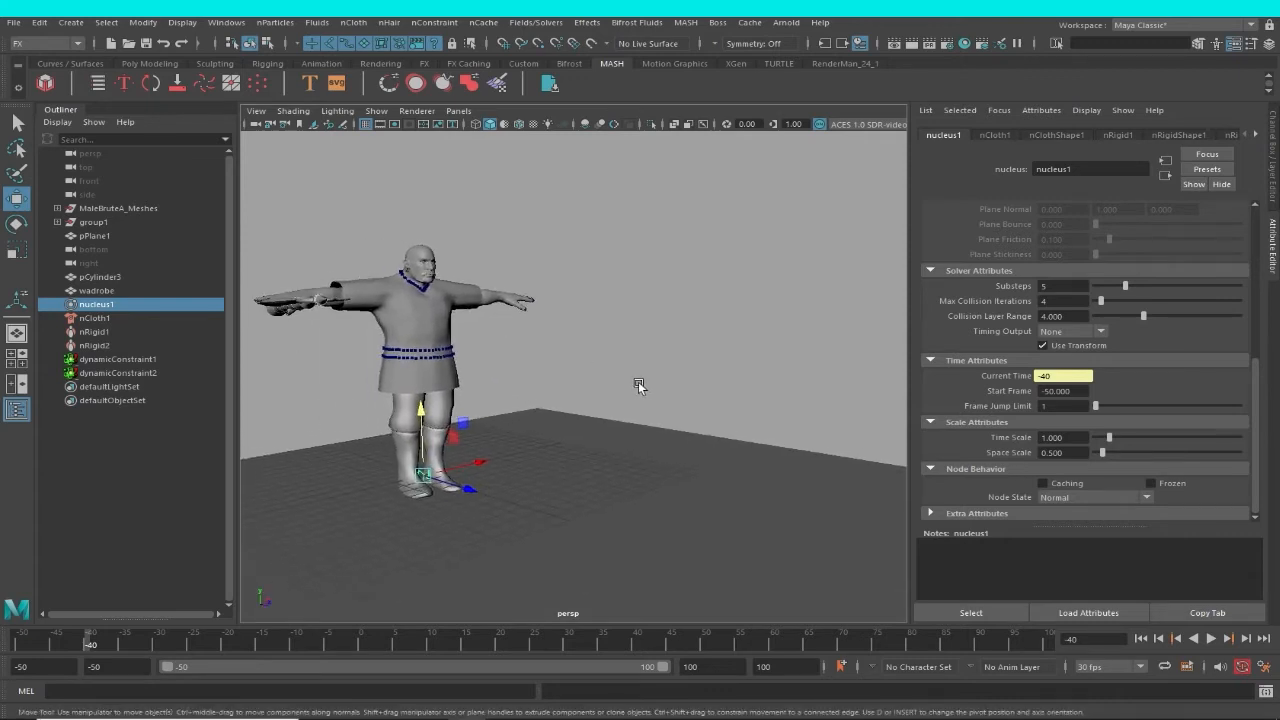
pyautogui.keyDown('alt'); pyautogui.moveTo(638, 385); pyautogui.dragTo(403, 331); pyautogui.keyUp('alt')
pyautogui.scroll(3, 547, 377)
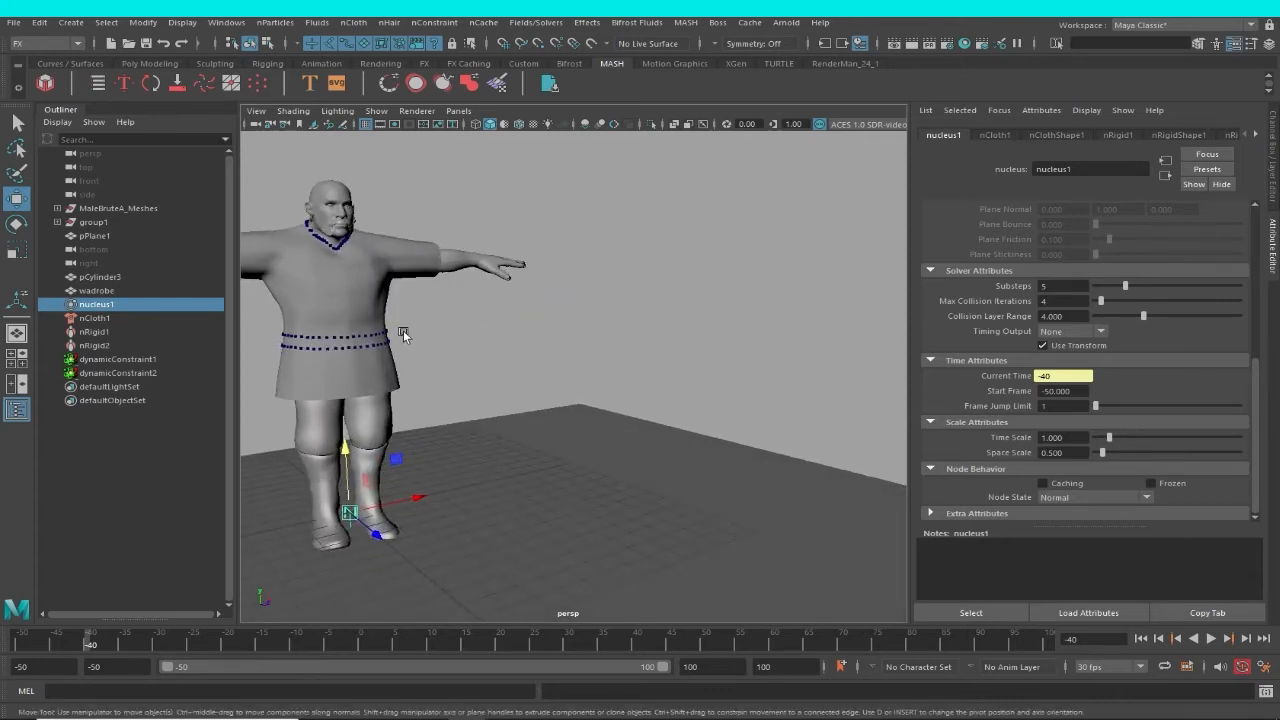
pyautogui.click(375, 313)
pyautogui.scroll(-3, 555, 377)
pyautogui.keyDown('alt'); pyautogui.moveTo(555, 377); pyautogui.dragTo(615, 363); pyautogui.keyUp('alt')
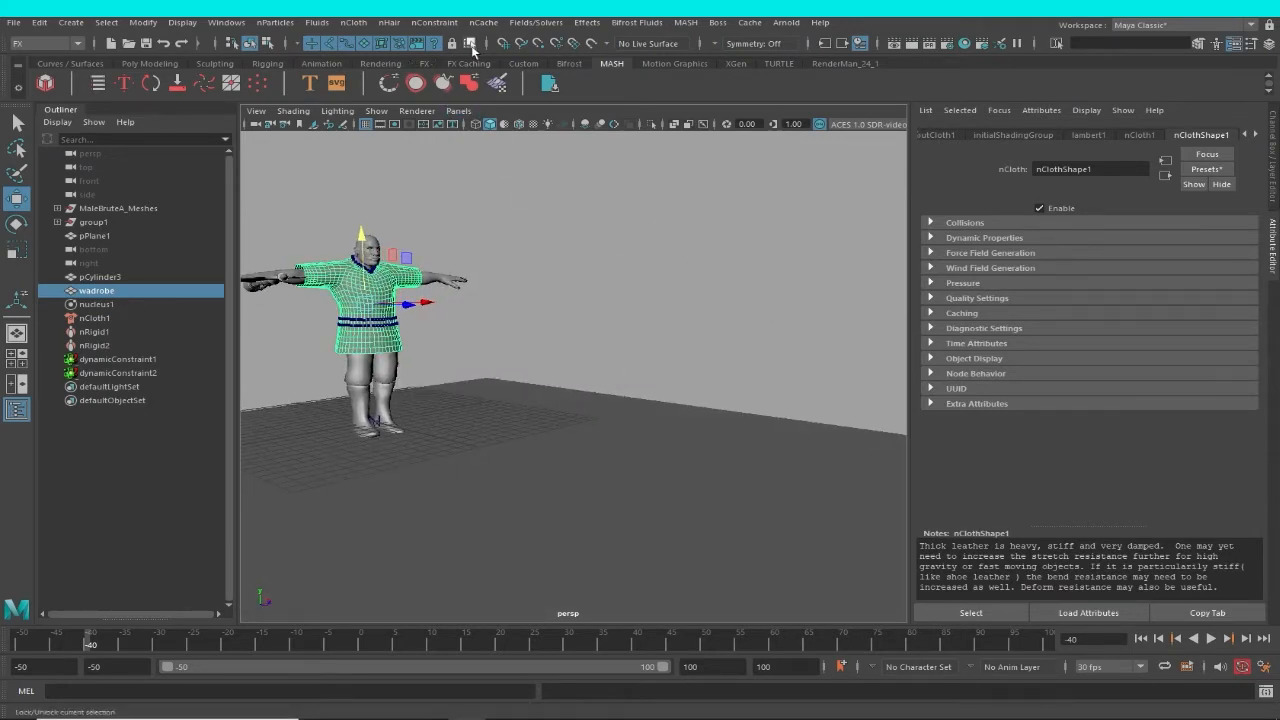
# Open the options for creating a new nObject nCache for the garment.
pyautogui.click(750, 22)
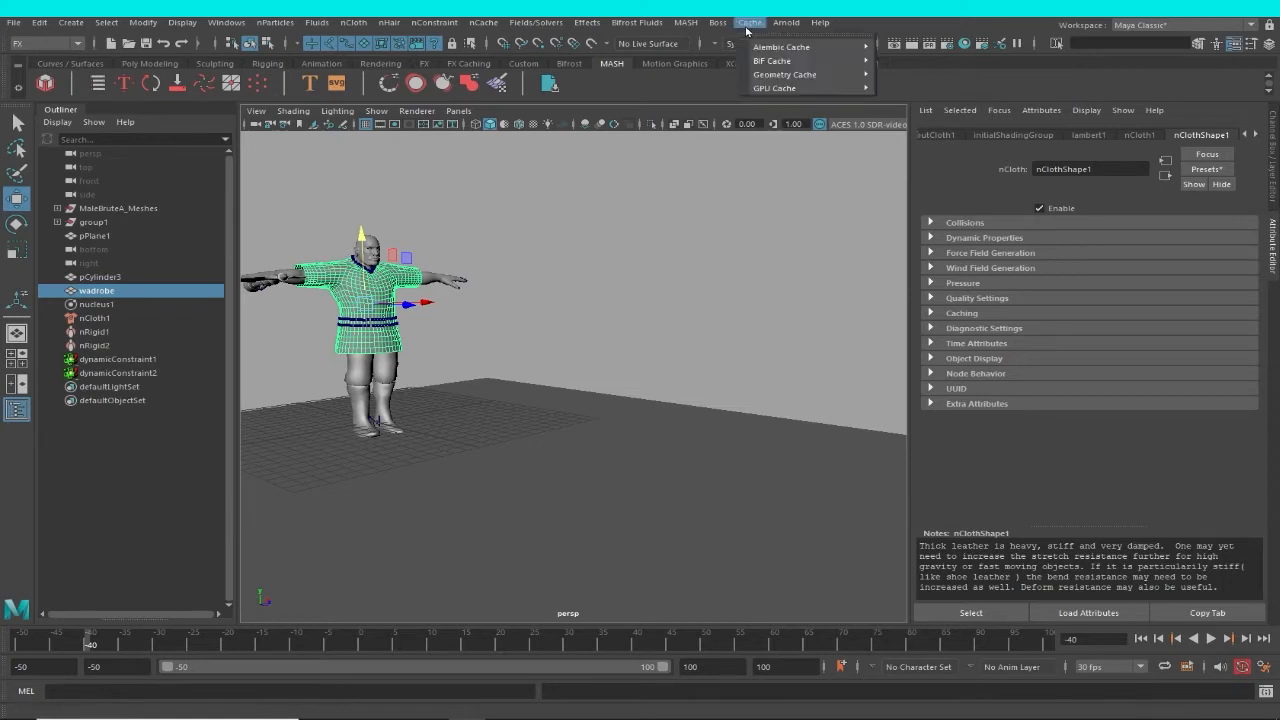
pyautogui.moveTo(387, 22)
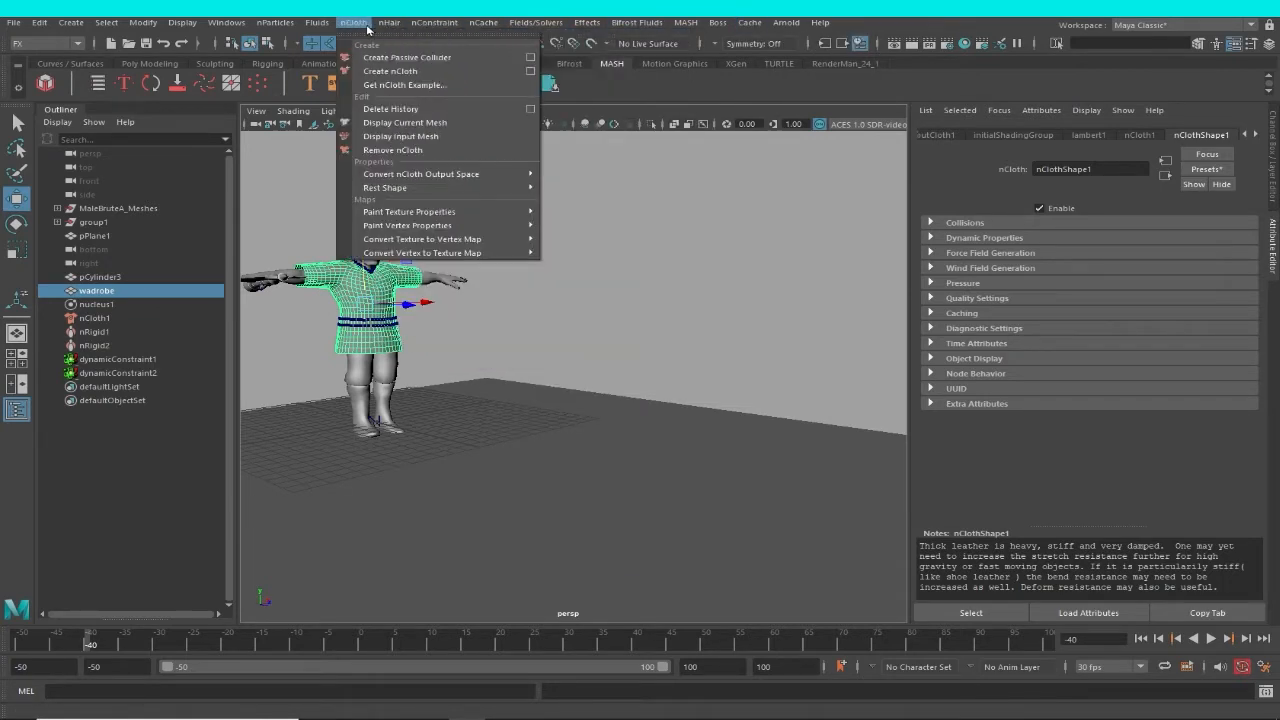
pyautogui.moveTo(588, 26)
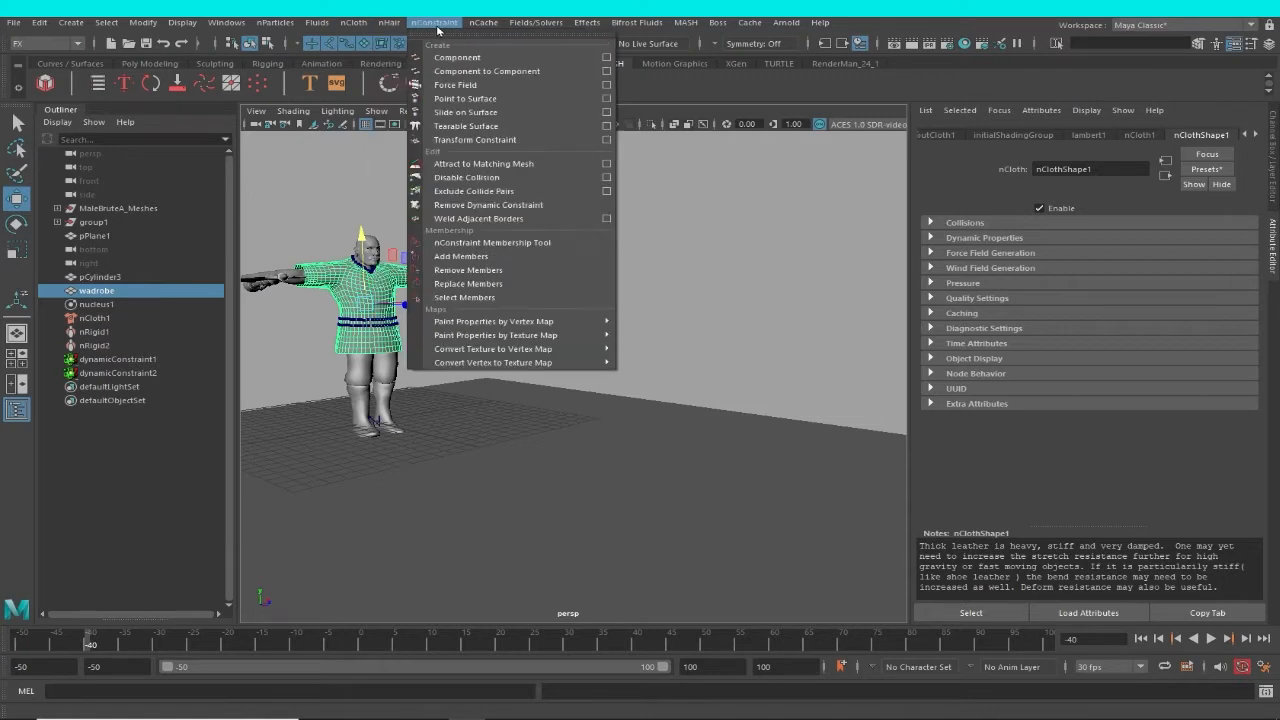
pyautogui.moveTo(481, 24)
pyautogui.moveTo(508, 60)
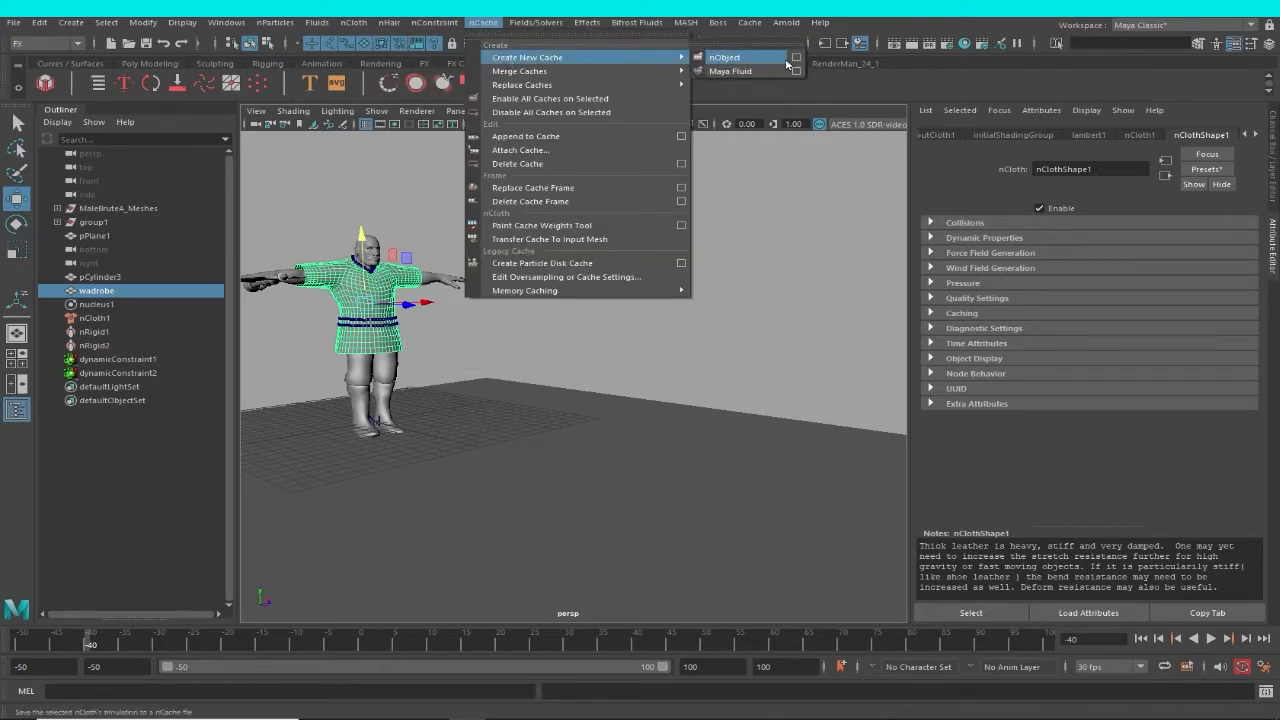
pyautogui.click(796, 58)
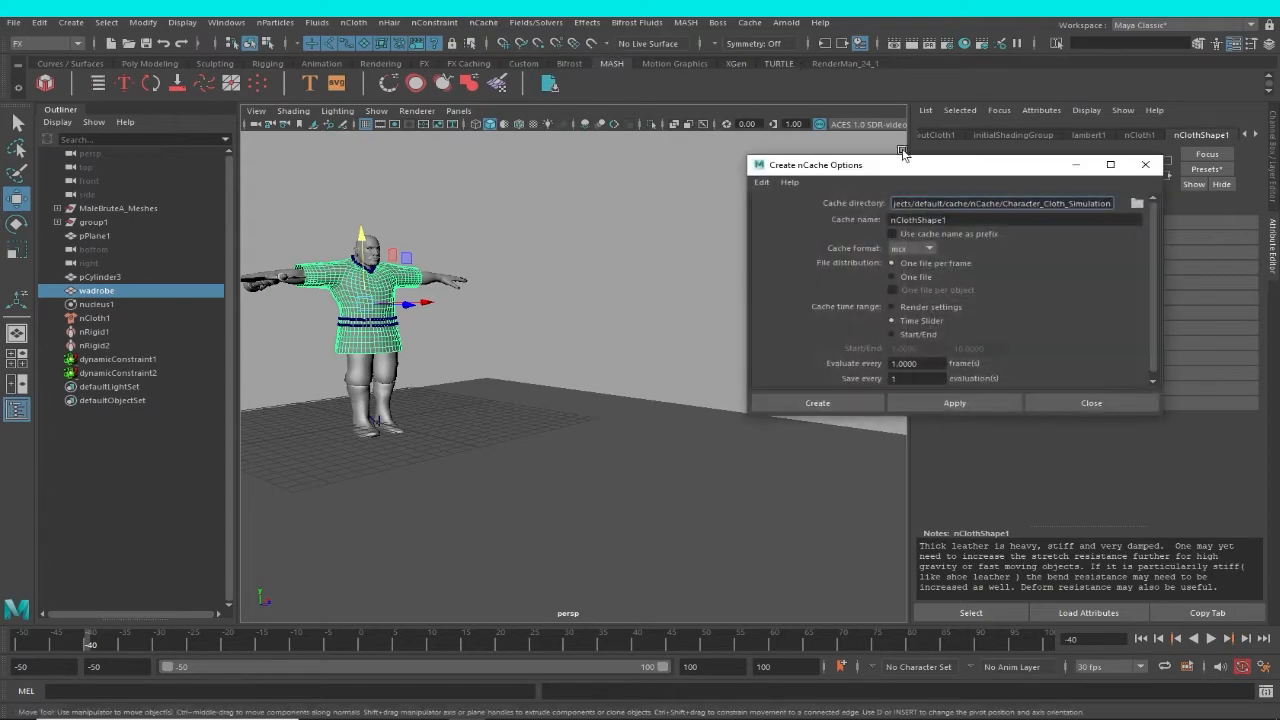
pyautogui.moveTo(896, 165); pyautogui.dragTo(710, 140)
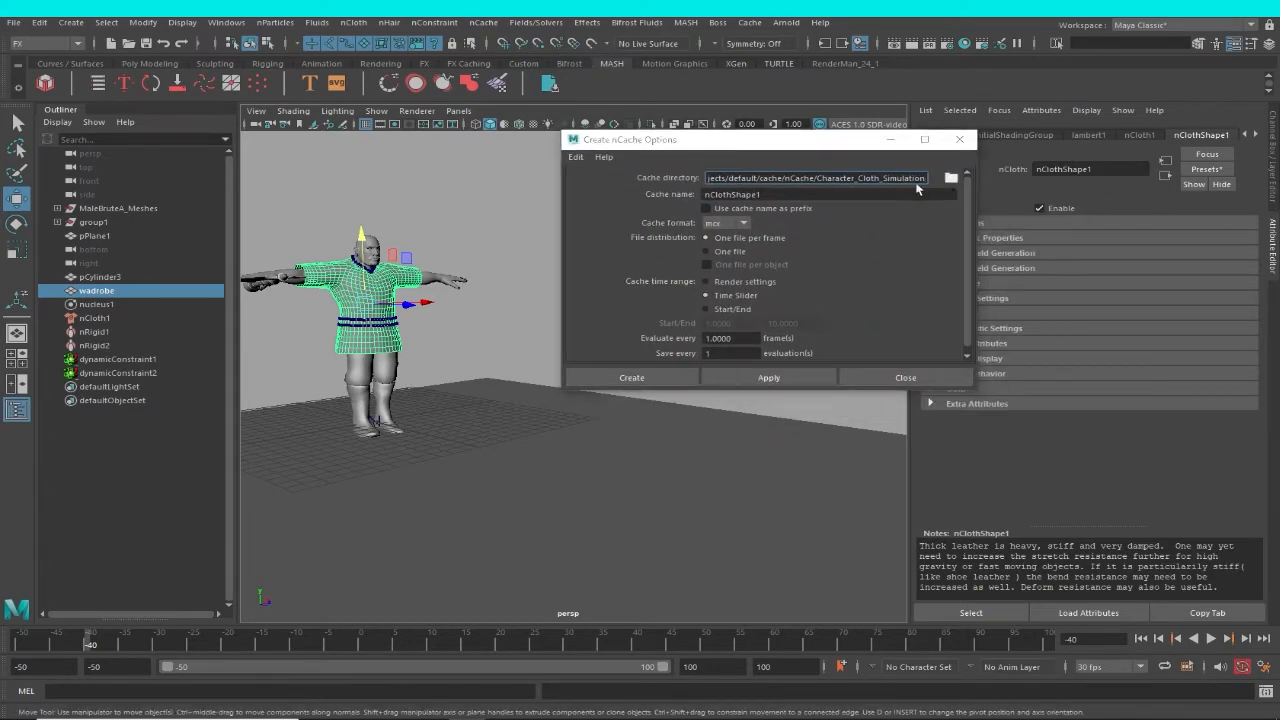
# Browse for the cache directory and create a folder named cacahe inside CHARACTER_CLOTH_SIMULATION on the Desktop.
pyautogui.click(951, 177)
pyautogui.click(63, 141)
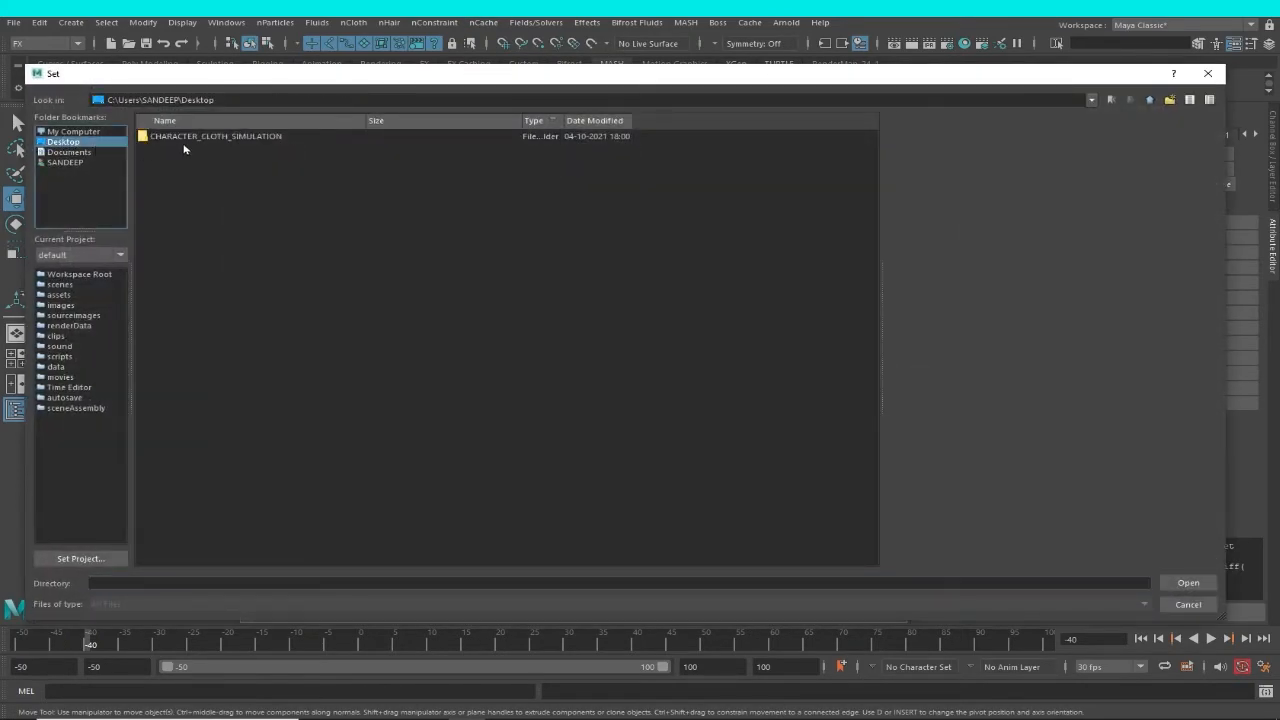
pyautogui.click(198, 137)
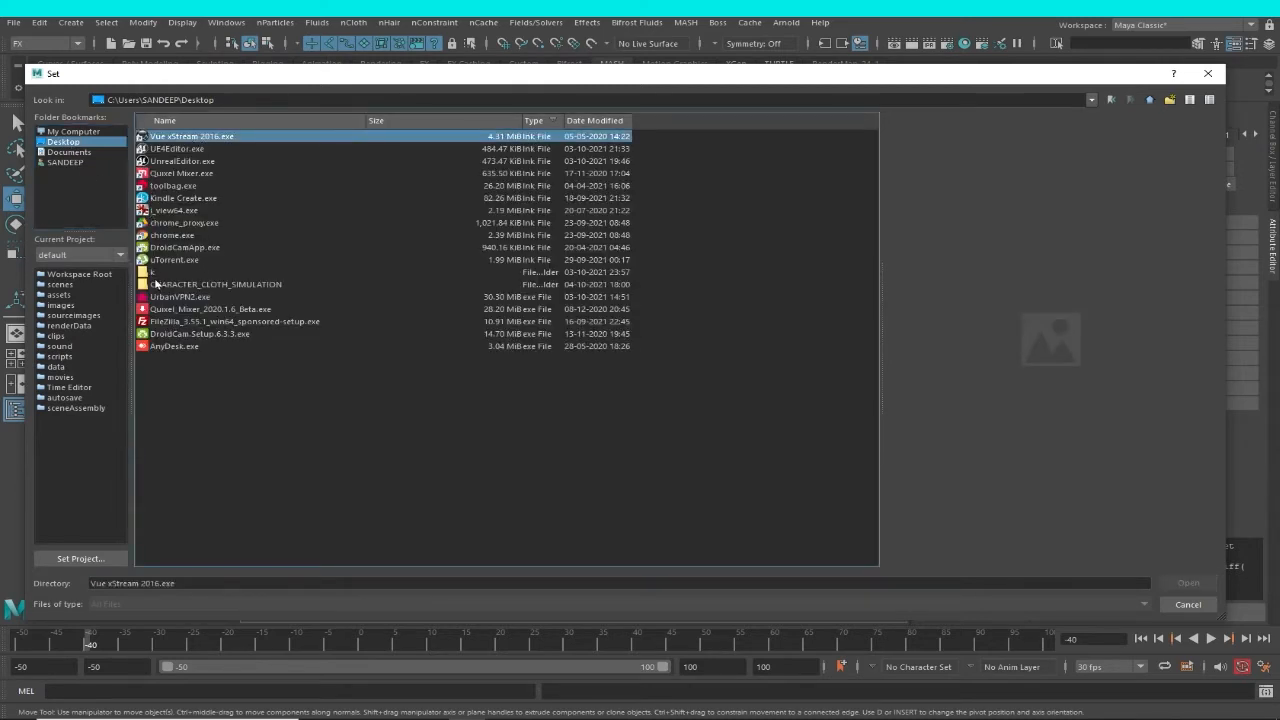
pyautogui.doubleClick(155, 284)
pyautogui.rightClick(216, 266)
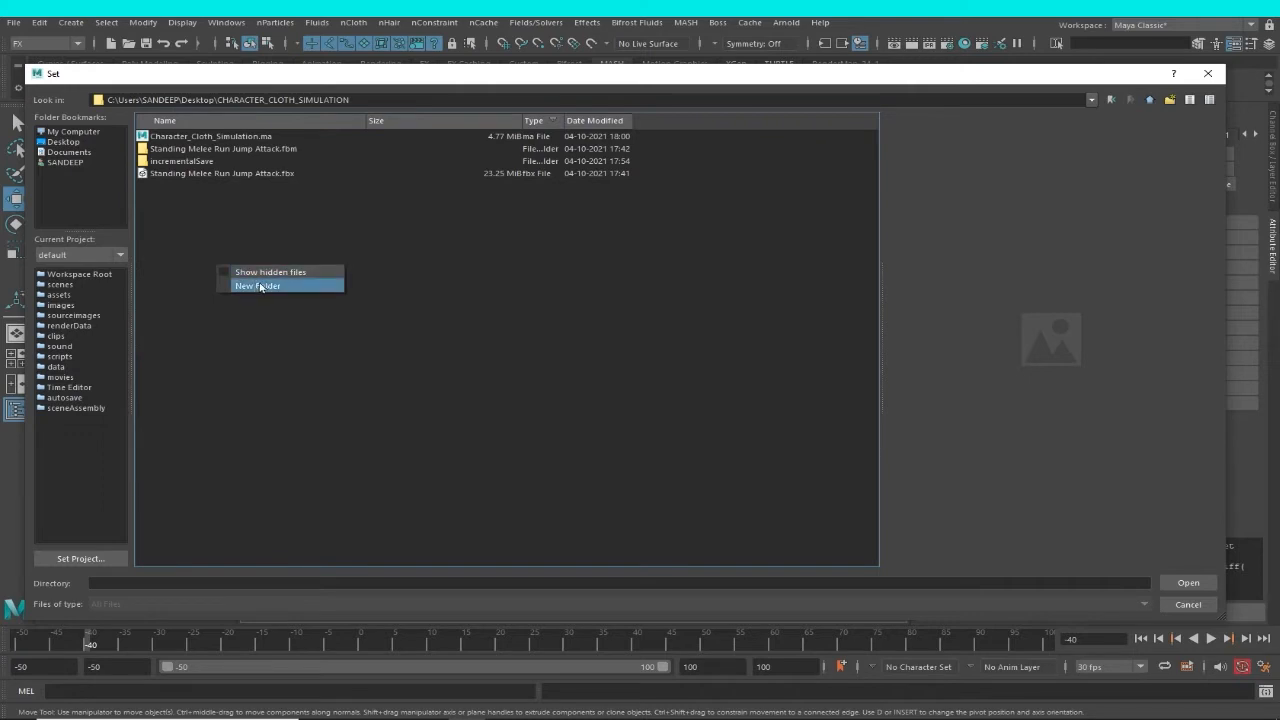
pyautogui.click(259, 286)
pyautogui.write('cacahe')
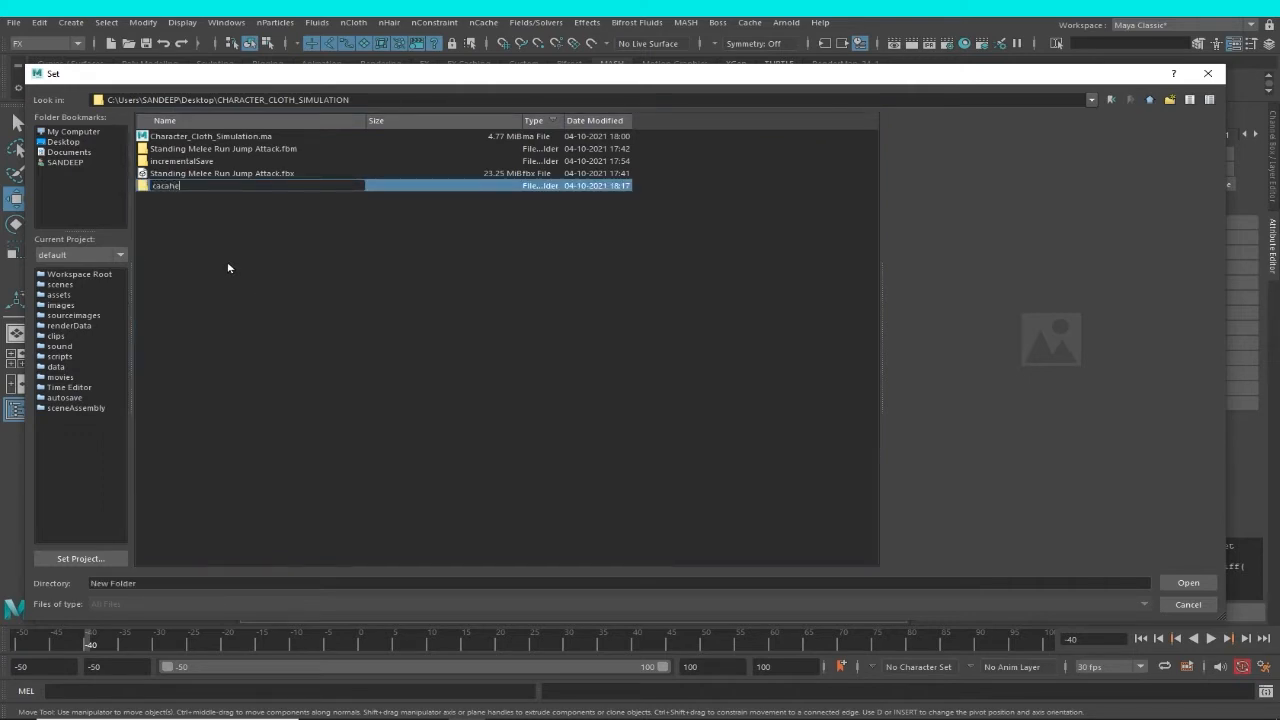
pyautogui.press('Return')
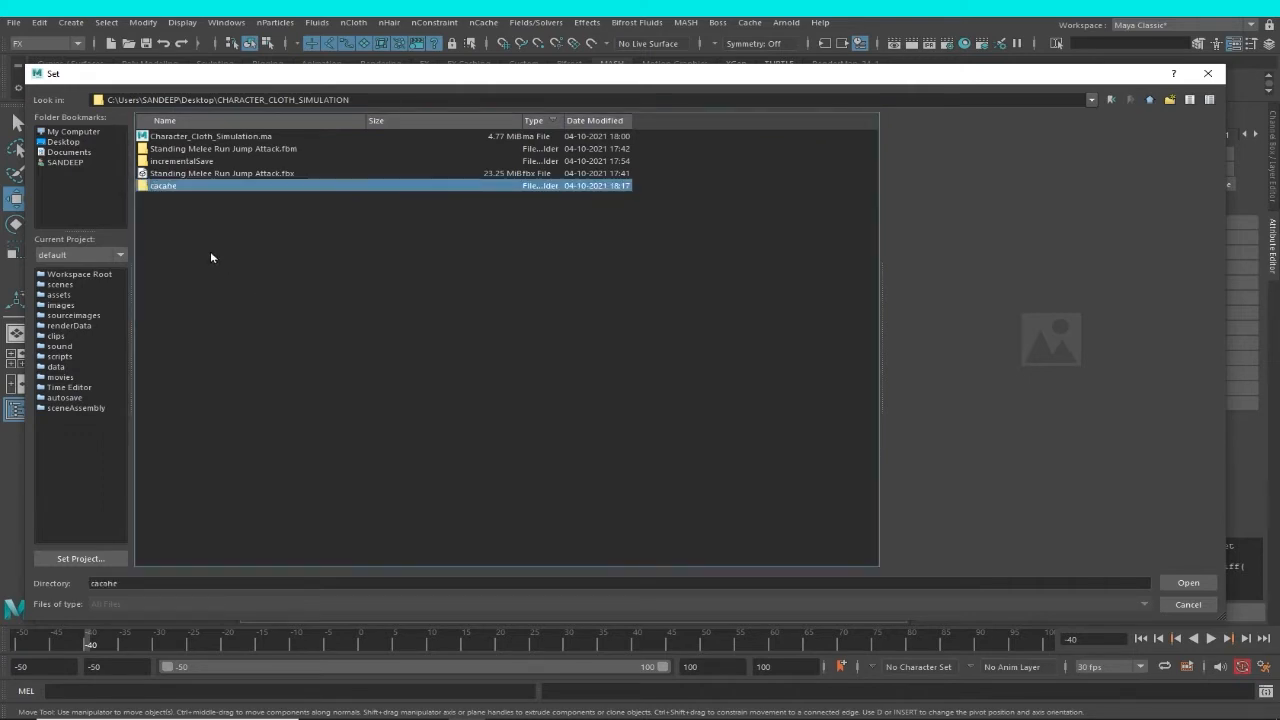
# Rename the new cacahe folder as ccahe.
pyautogui.click(190, 178)
pyautogui.click(168, 188)
pyautogui.rightClick(165, 188)
pyautogui.click(182, 192)
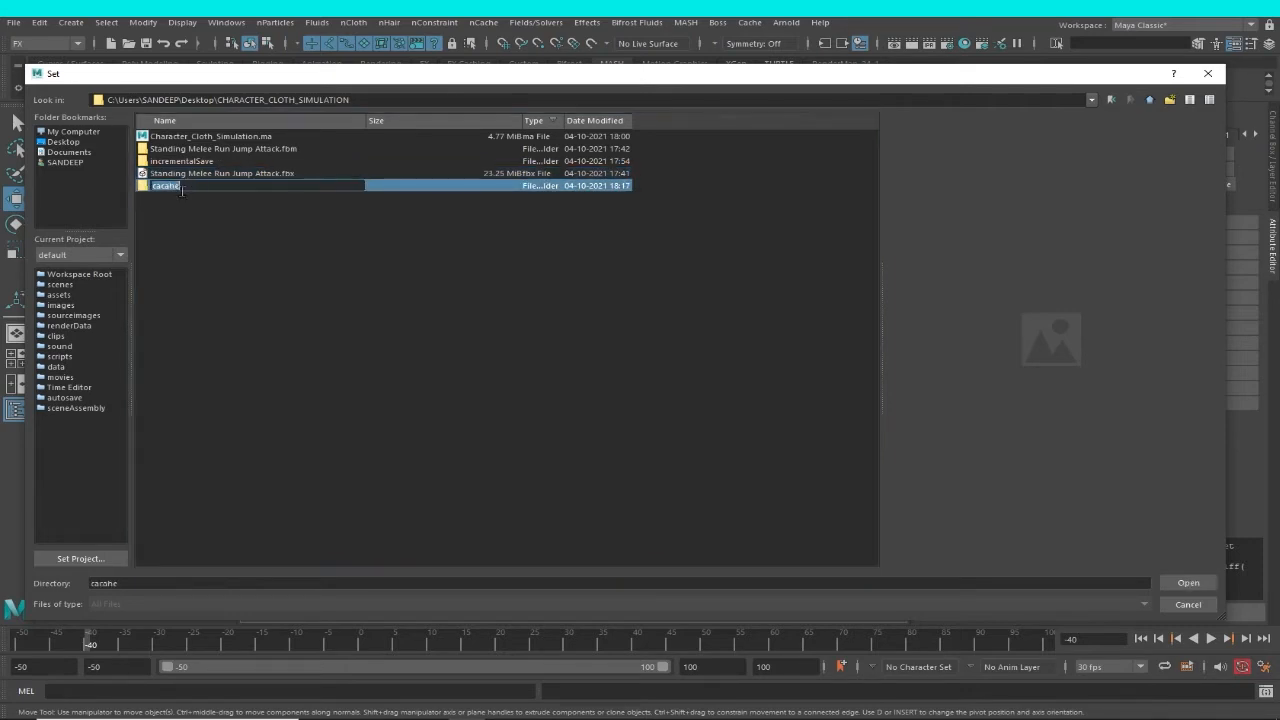
pyautogui.click(163, 188)
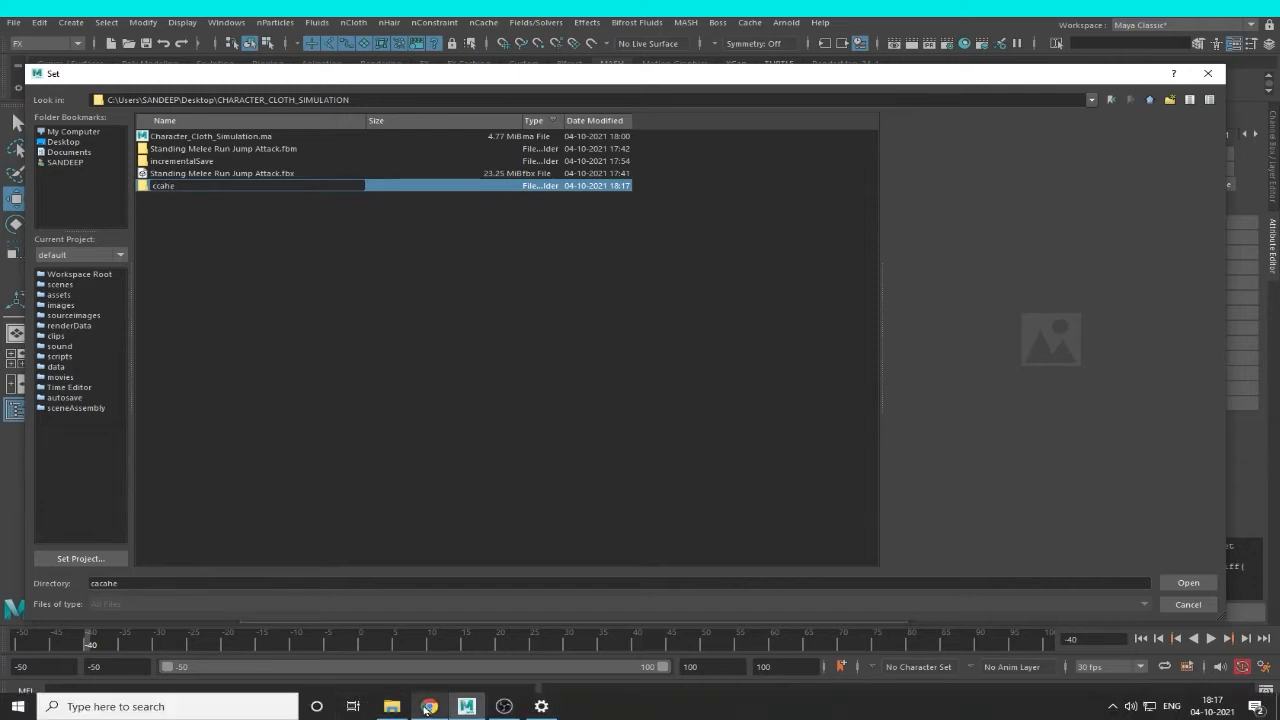
pyautogui.click(429, 706)
pyautogui.click(504, 706)
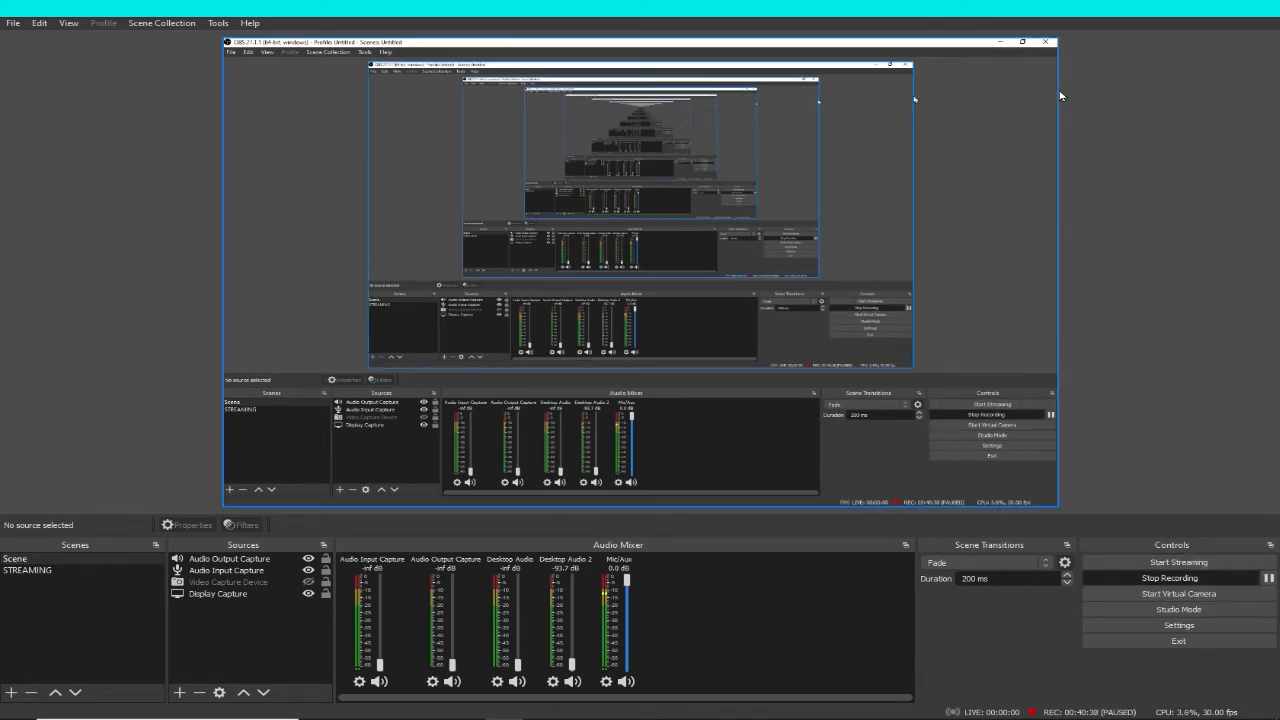
pyautogui.click(1191, 8)
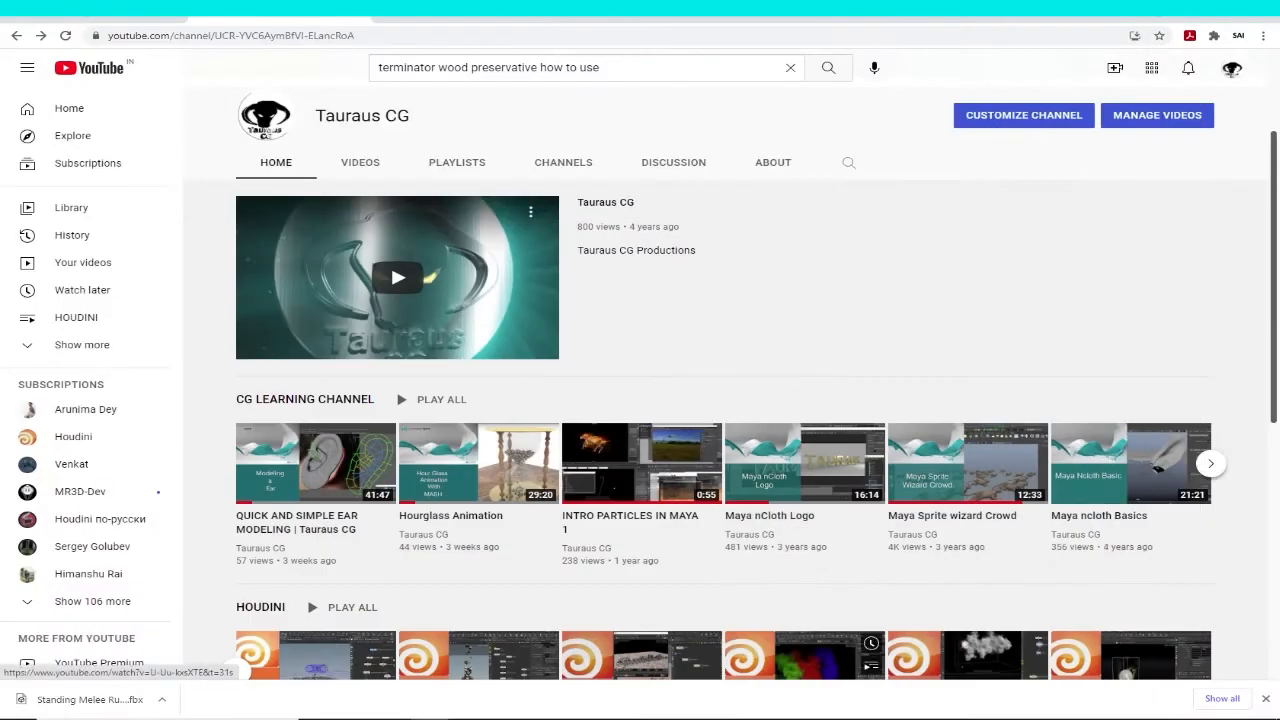
pyautogui.click(1191, 8)
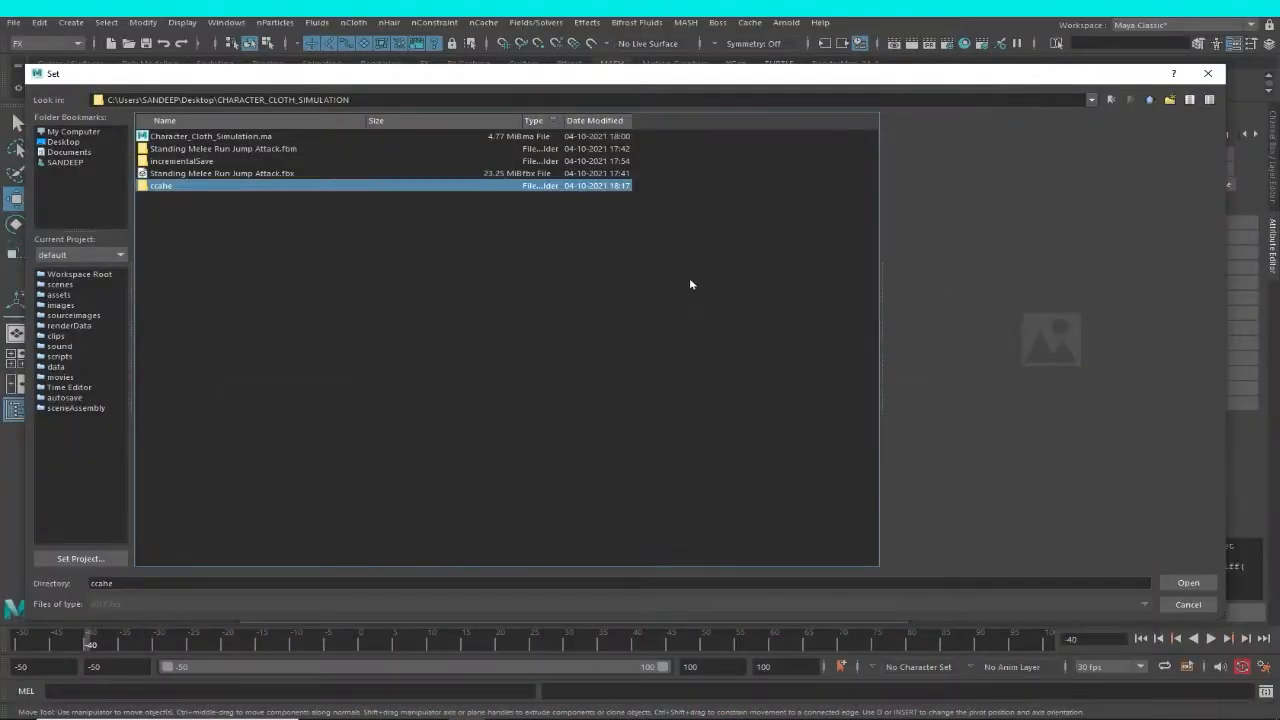
# Set the ccahe folder as the cache directory and create the nClothShape1 cache, one file per frame over the time slider range.
pyautogui.doubleClick(162, 187)
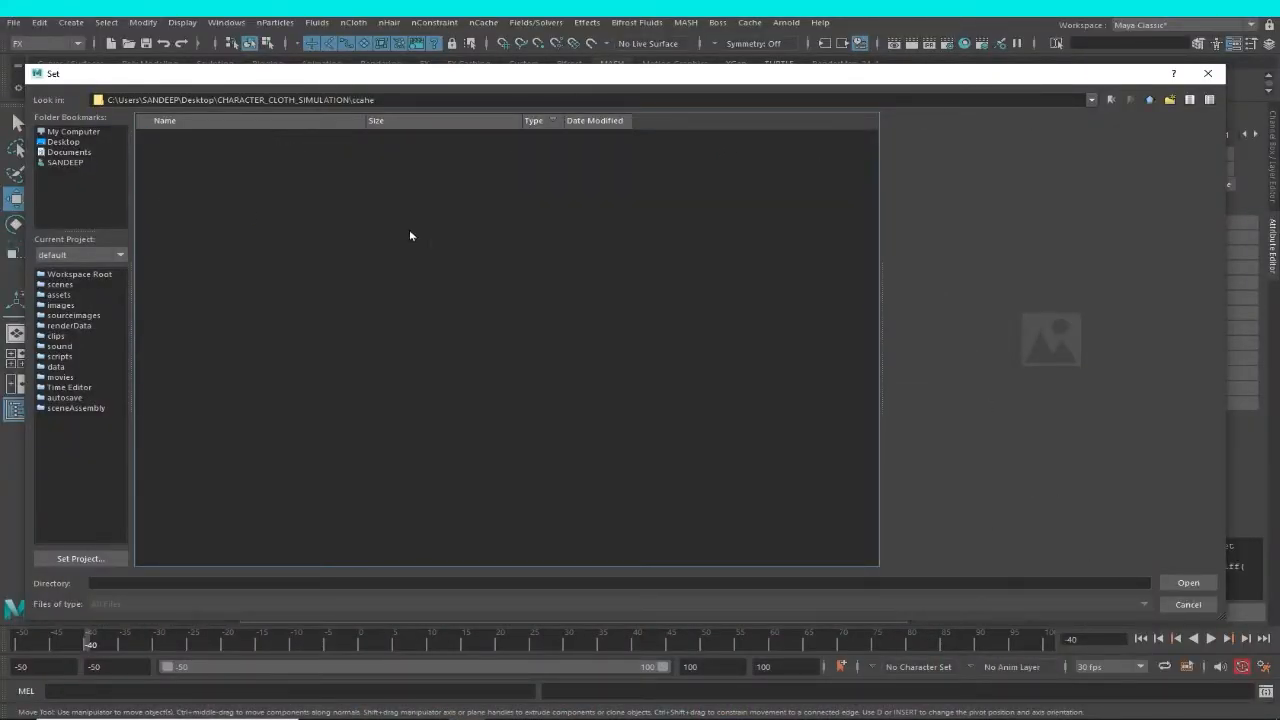
pyautogui.click(1189, 586)
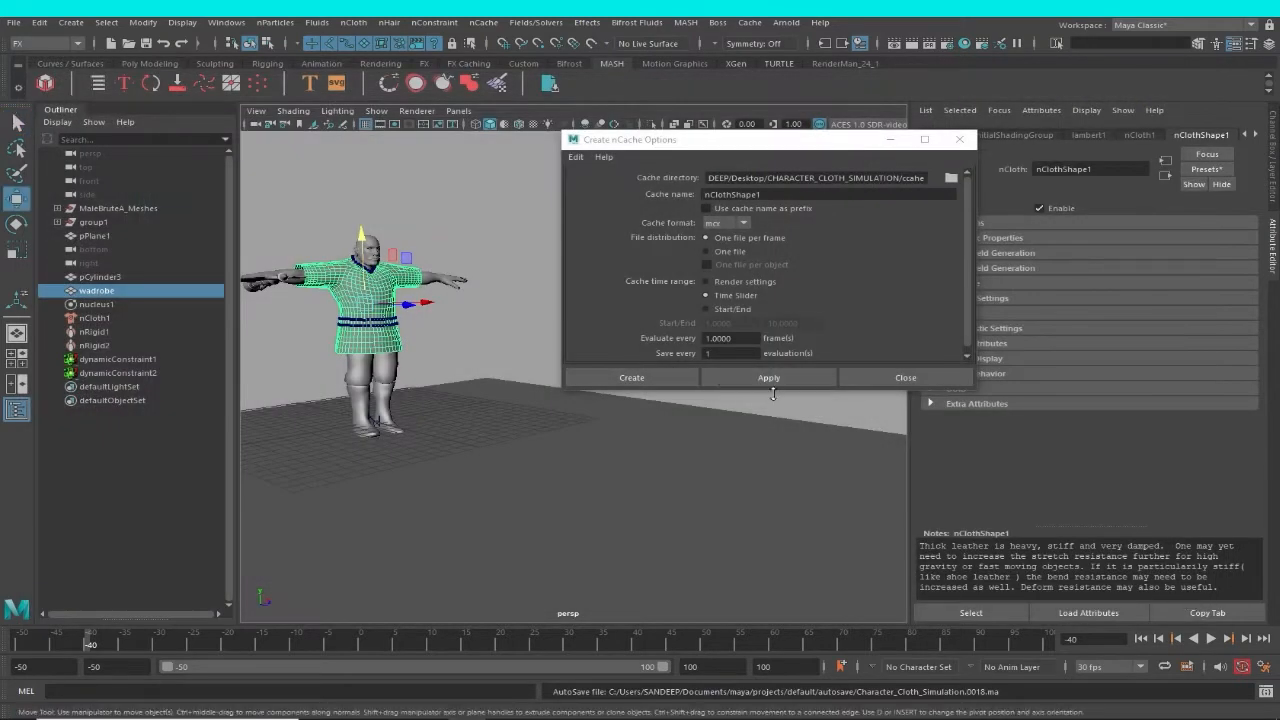
pyautogui.click(661, 376)
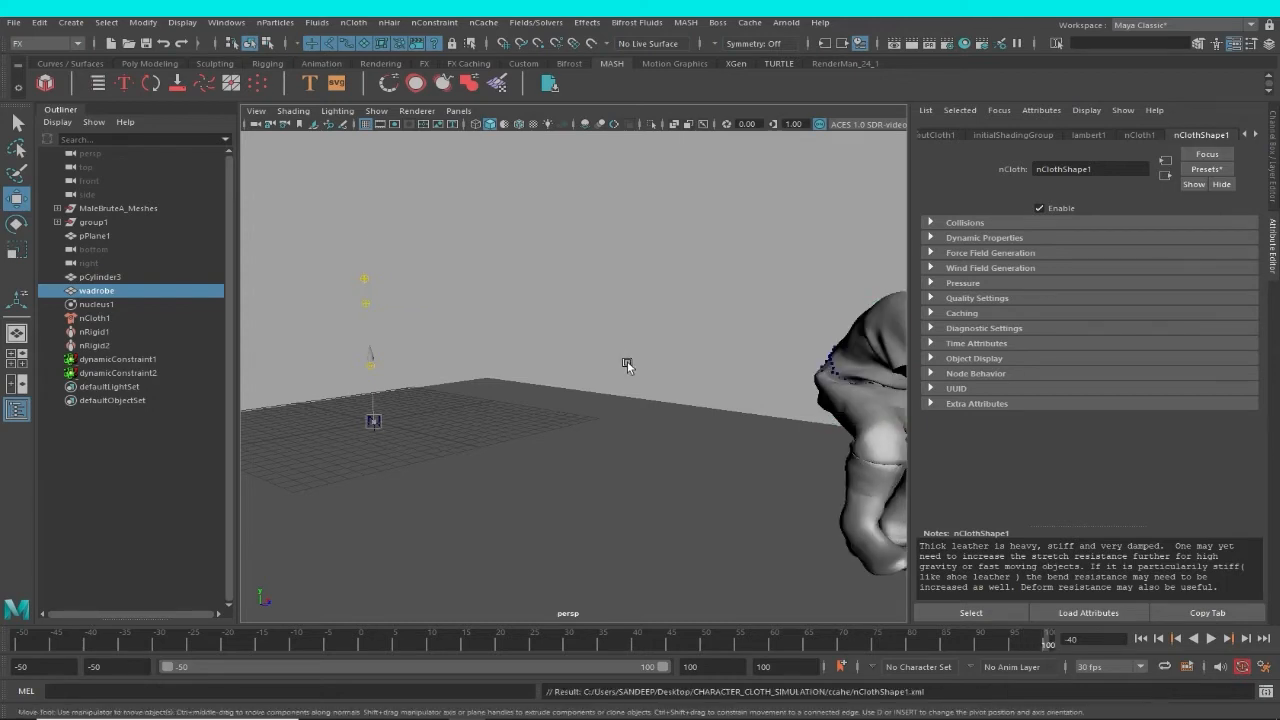
# Inspect the cached garment around the shoulders at frame 100 and save the scene.
pyautogui.scroll(-1, 743, 357)
pyautogui.keyDown('alt'); pyautogui.moveTo(745, 357); pyautogui.dragTo(664, 342, button='middle'); pyautogui.keyUp('alt')
pyautogui.click(664, 342)
pyautogui.keyDown('alt'); pyautogui.moveTo(726, 374); pyautogui.dragTo(671, 397); pyautogui.keyUp('alt')
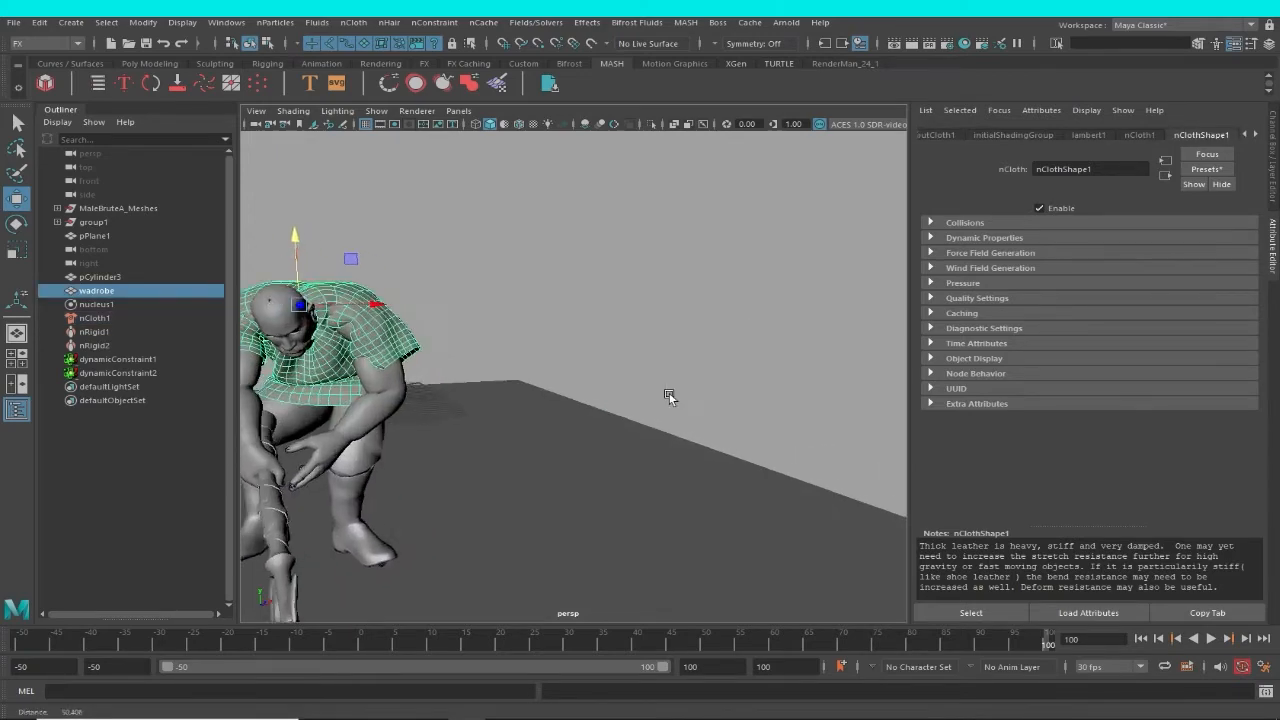
pyautogui.keyDown('alt'); pyautogui.moveTo(671, 397); pyautogui.dragTo(705, 376, button='middle'); pyautogui.keyUp('alt')
pyautogui.scroll(3, 642, 370)
pyautogui.keyDown('alt'); pyautogui.moveTo(600, 327); pyautogui.dragTo(657, 420, button='middle'); pyautogui.keyUp('alt')
pyautogui.hotkey('ctrl', 's')
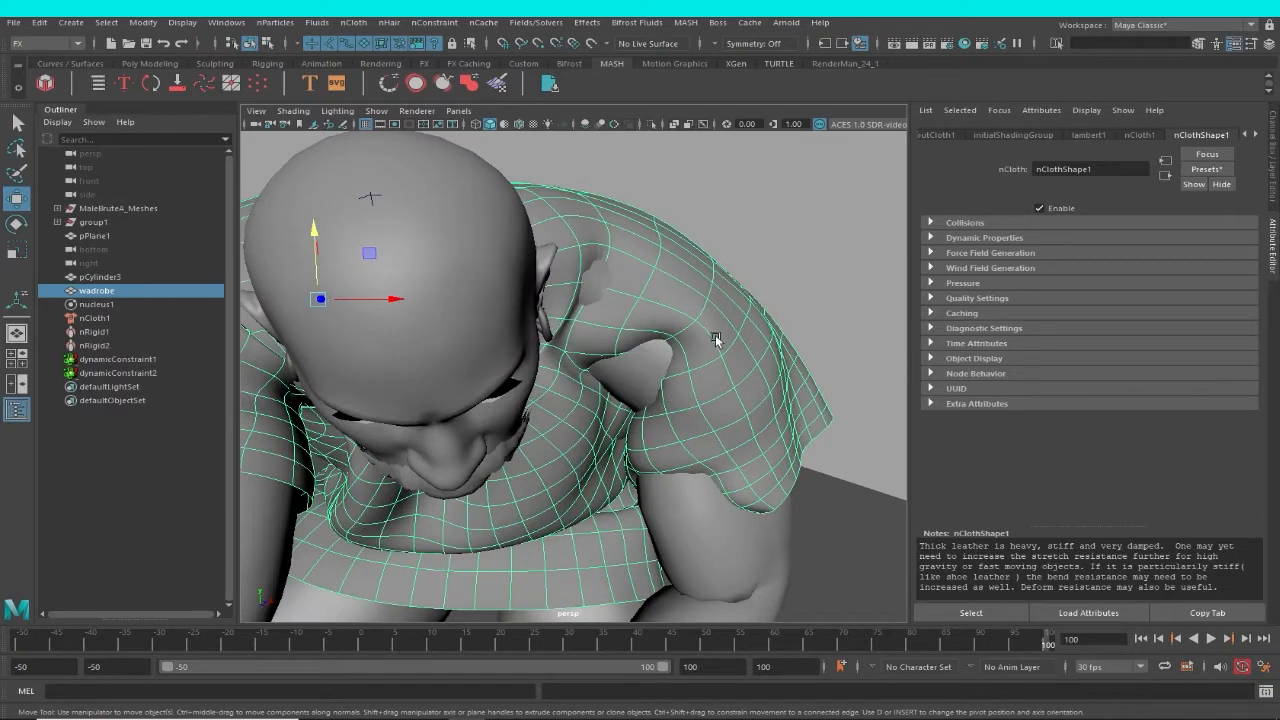
# Assign a new Arnold aiStandardHair material to the wadrobe garment.
pyautogui.rightClick(716, 285)
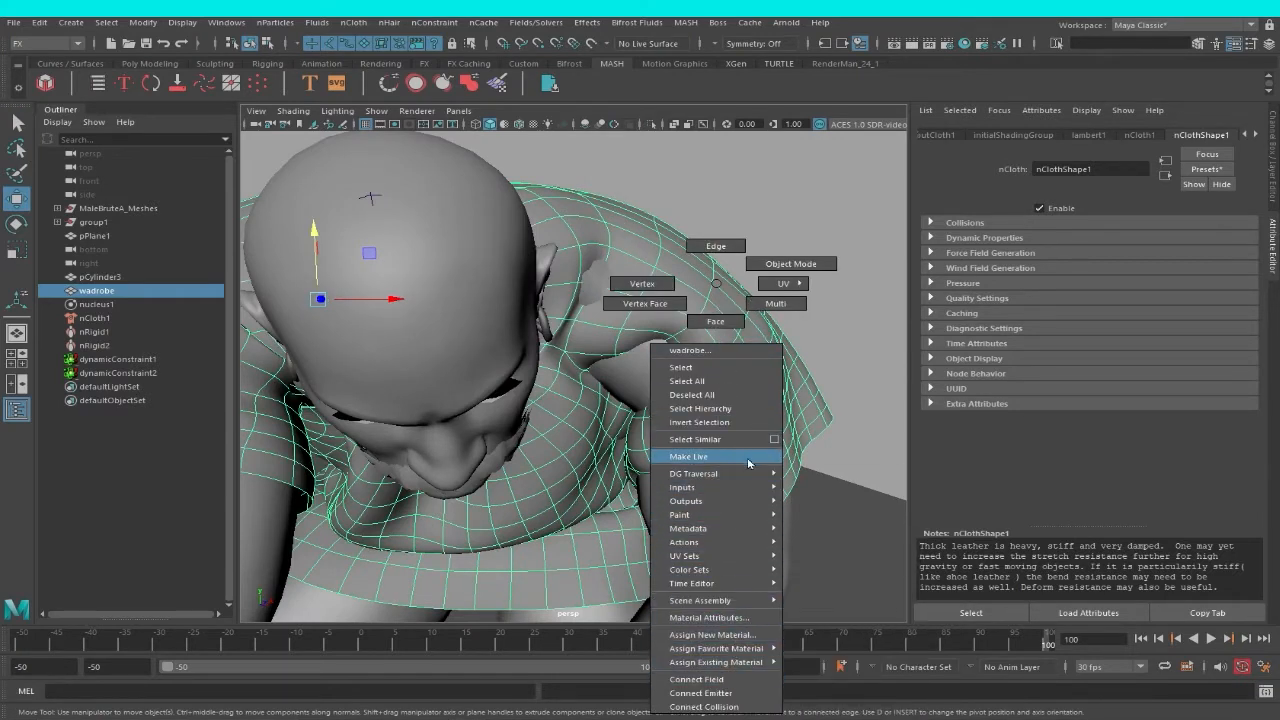
pyautogui.moveTo(734, 491)
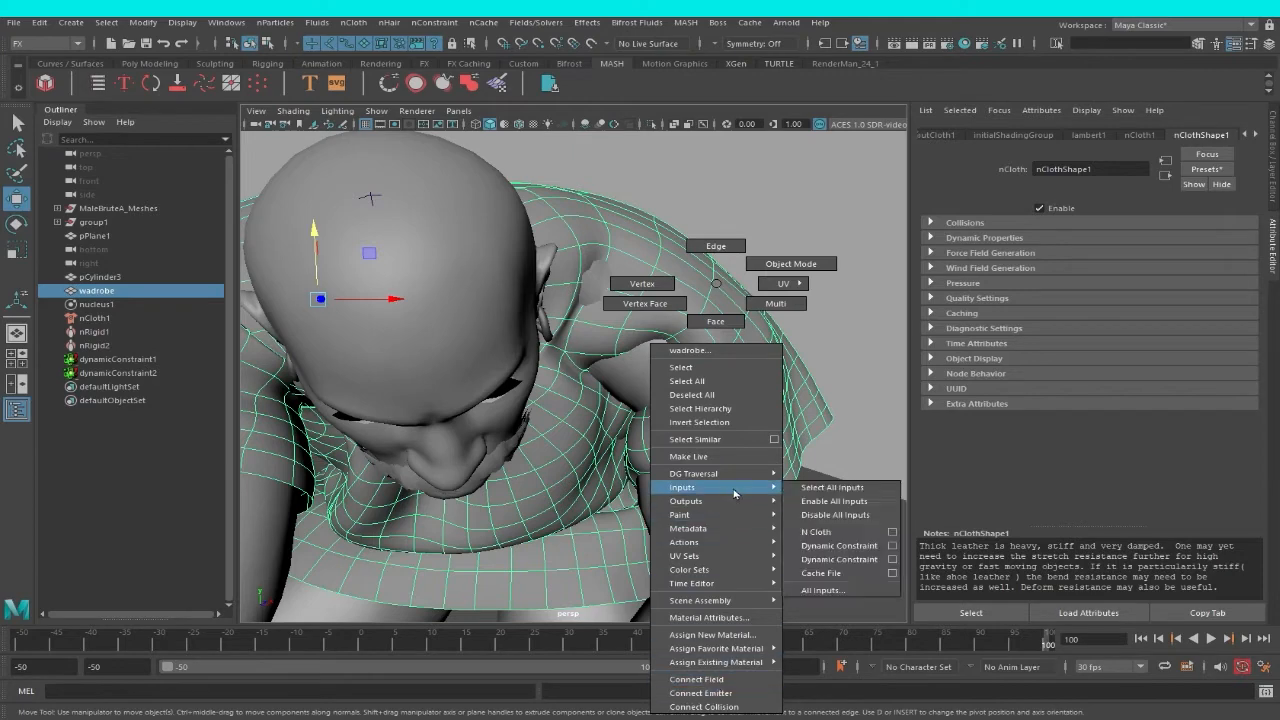
pyautogui.click(750, 638)
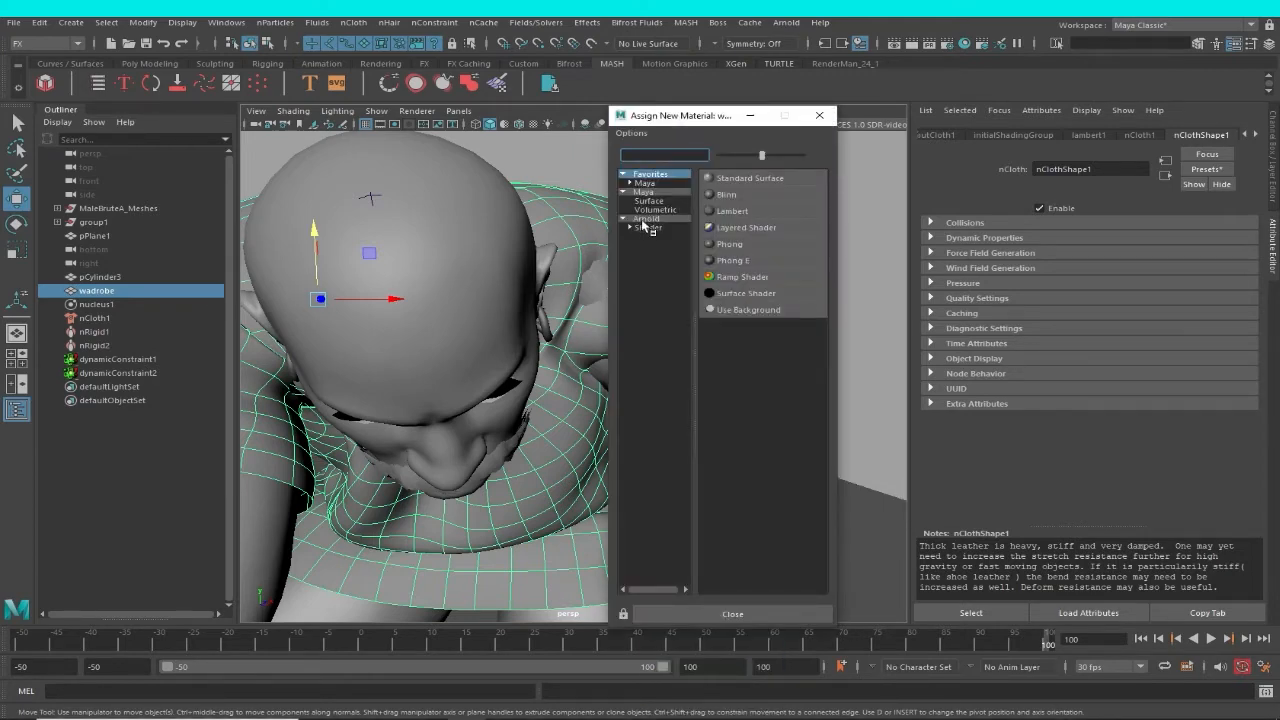
pyautogui.click(644, 219)
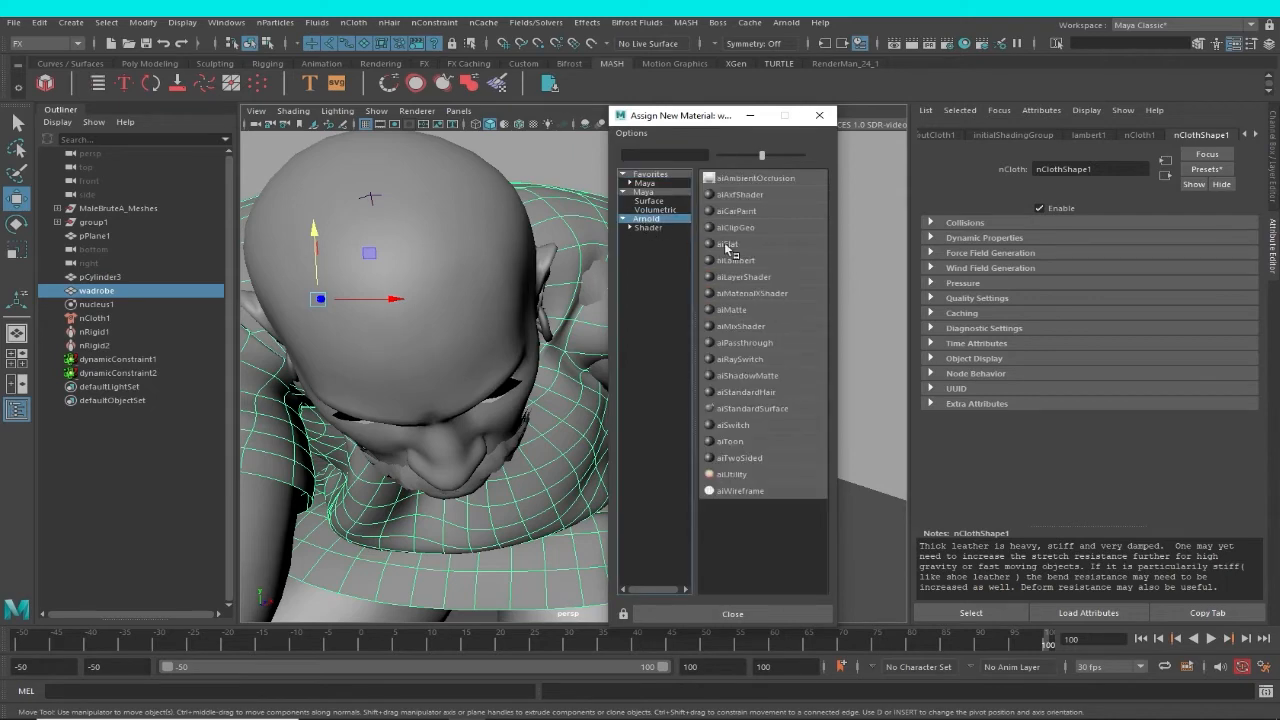
pyautogui.click(766, 393)
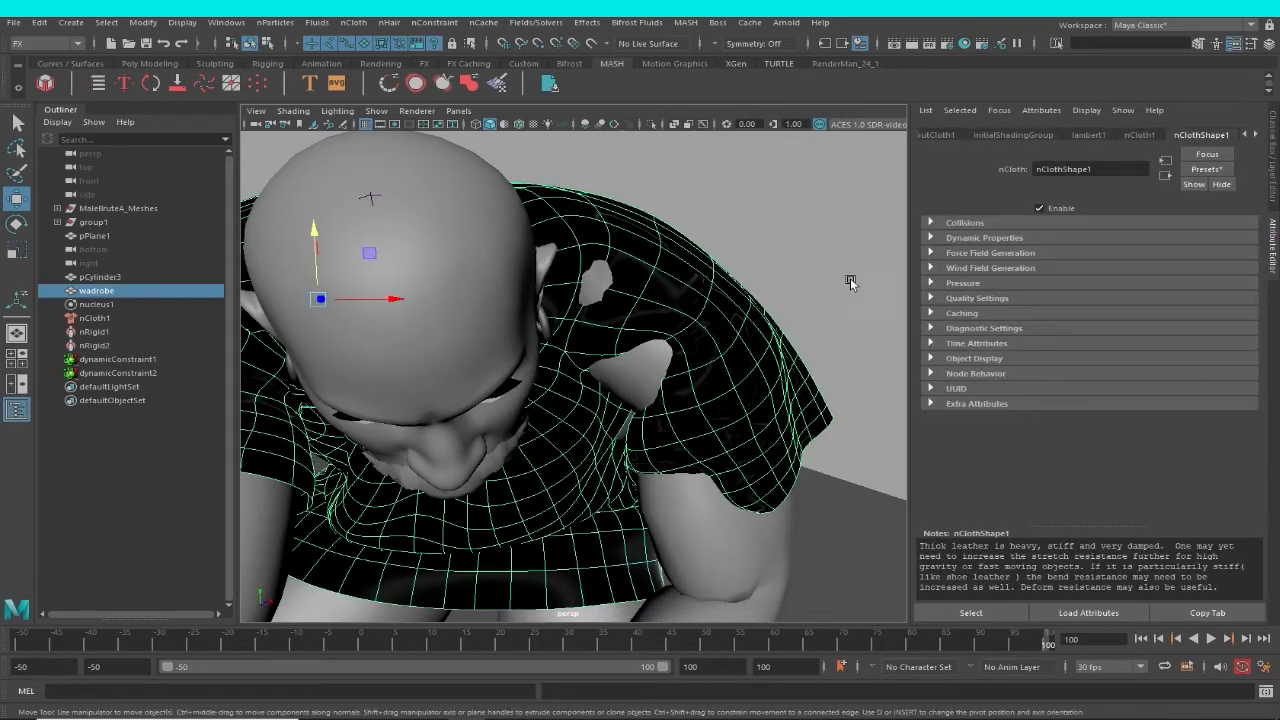
# Bring up the attributes of the garment's aiStandardHair1 material and look over the shaded garment.
pyautogui.scroll(-5, 850, 283)
pyautogui.keyDown('alt'); pyautogui.moveTo(666, 249); pyautogui.dragTo(703, 303); pyautogui.keyUp('alt')
pyautogui.keyDown('alt'); pyautogui.moveTo(703, 303); pyautogui.dragTo(520, 355, button='middle'); pyautogui.keyUp('alt')
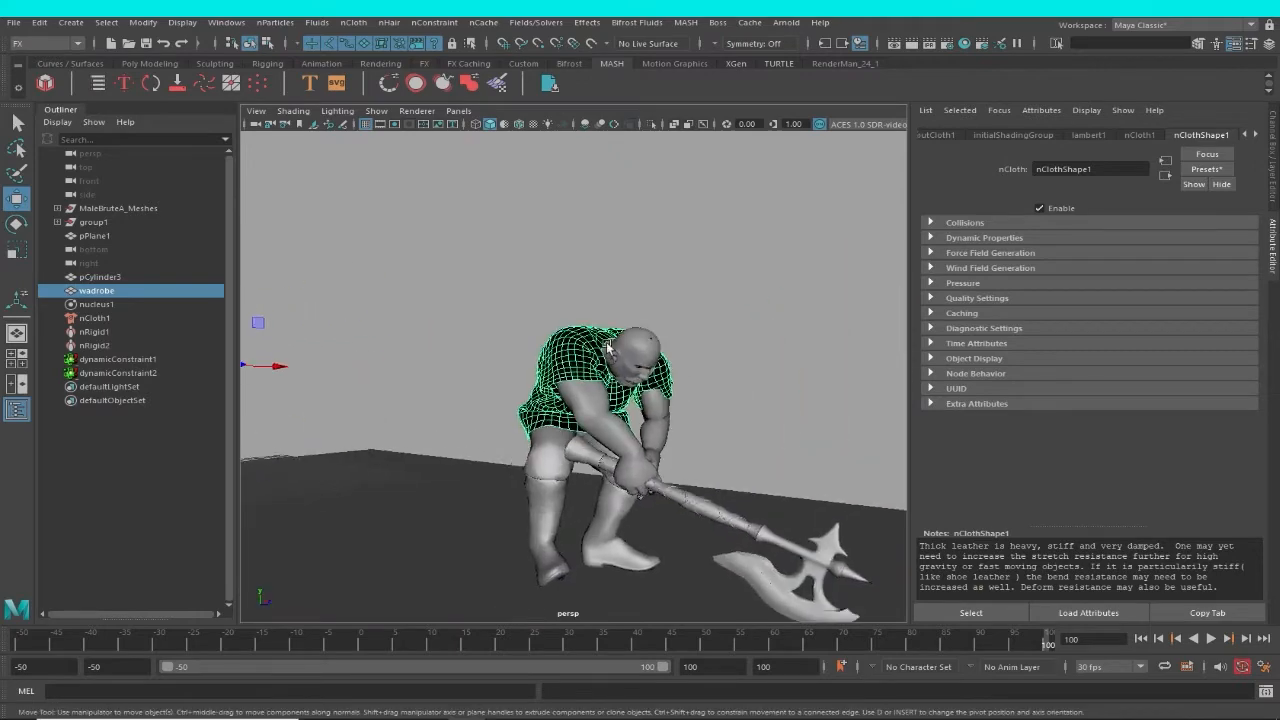
pyautogui.scroll(3, 540, 350)
pyautogui.click(1255, 135)
pyautogui.click(1255, 135)
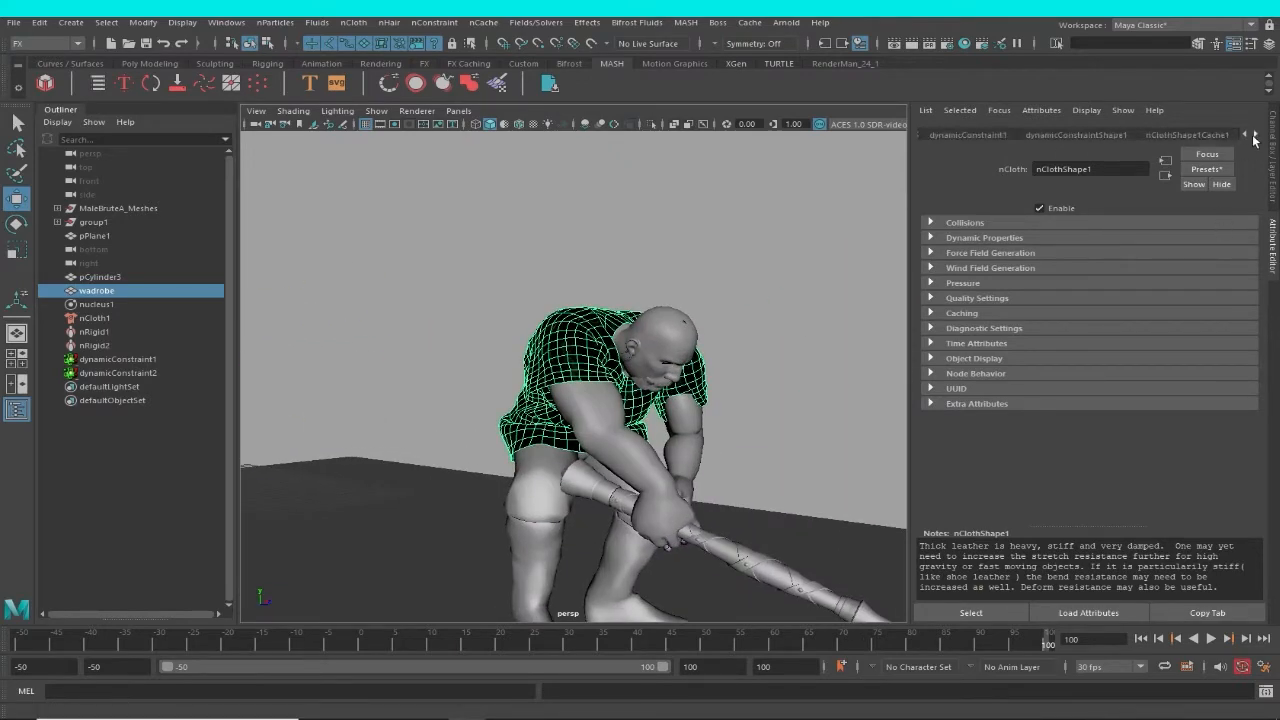
pyautogui.click(1255, 135)
pyautogui.click(1210, 137)
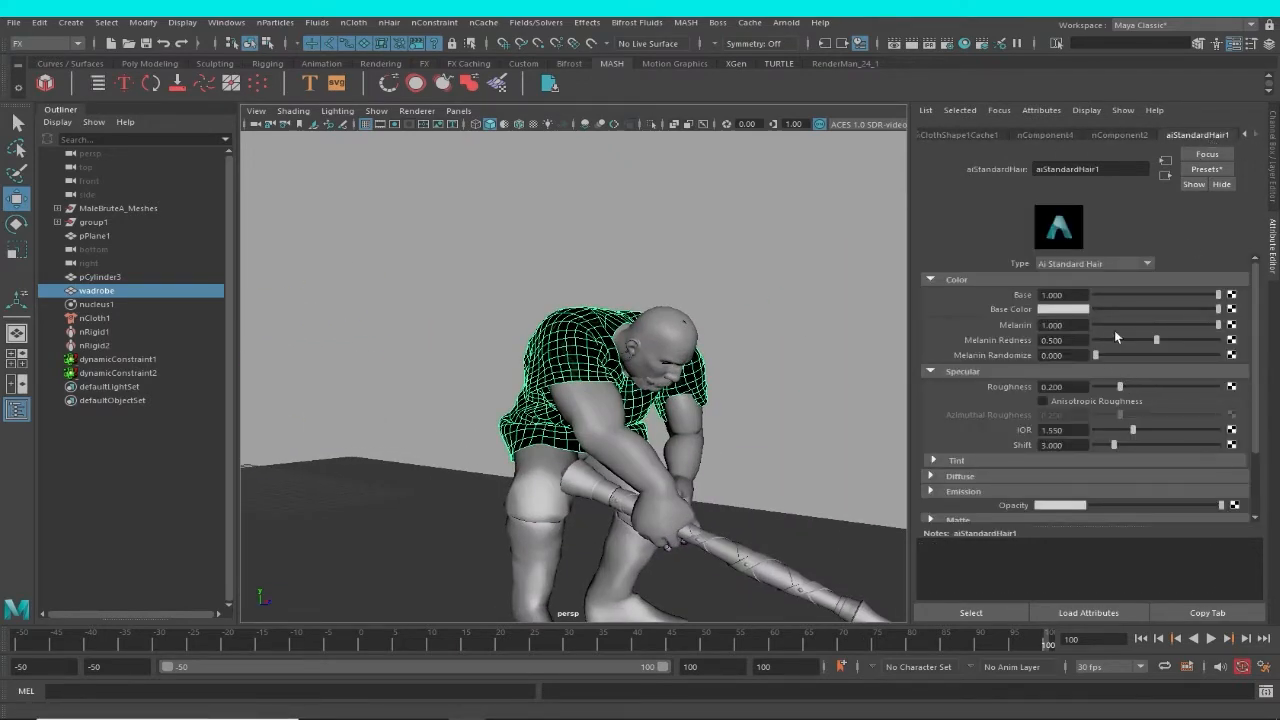
pyautogui.scroll(5, 714, 408)
pyautogui.scroll(-6, 714, 408)
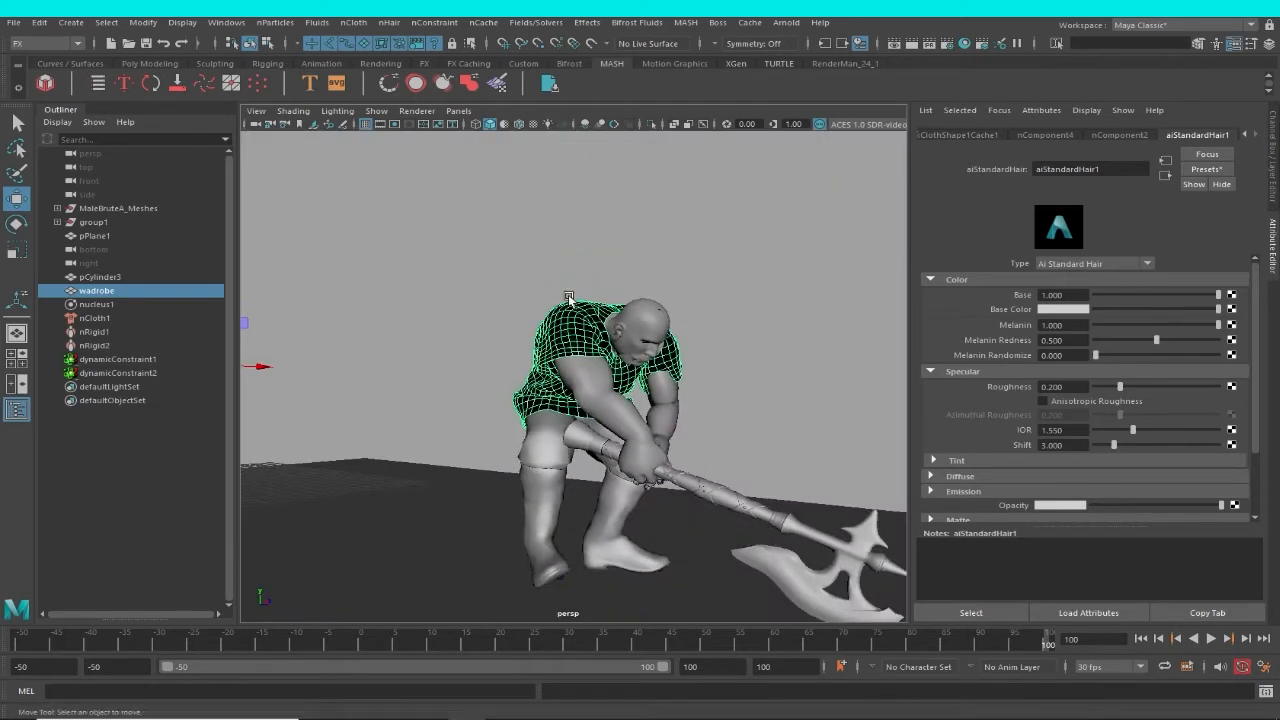
# Deselect the garment, rewind to frame -50 and examine its black material up close on the T-posed character.
pyautogui.click(502, 288)
pyautogui.moveTo(97, 643); pyautogui.dragTo(18, 641)
pyautogui.keyDown('alt'); pyautogui.moveTo(510, 407); pyautogui.dragTo(698, 441, button='middle'); pyautogui.keyUp('alt')
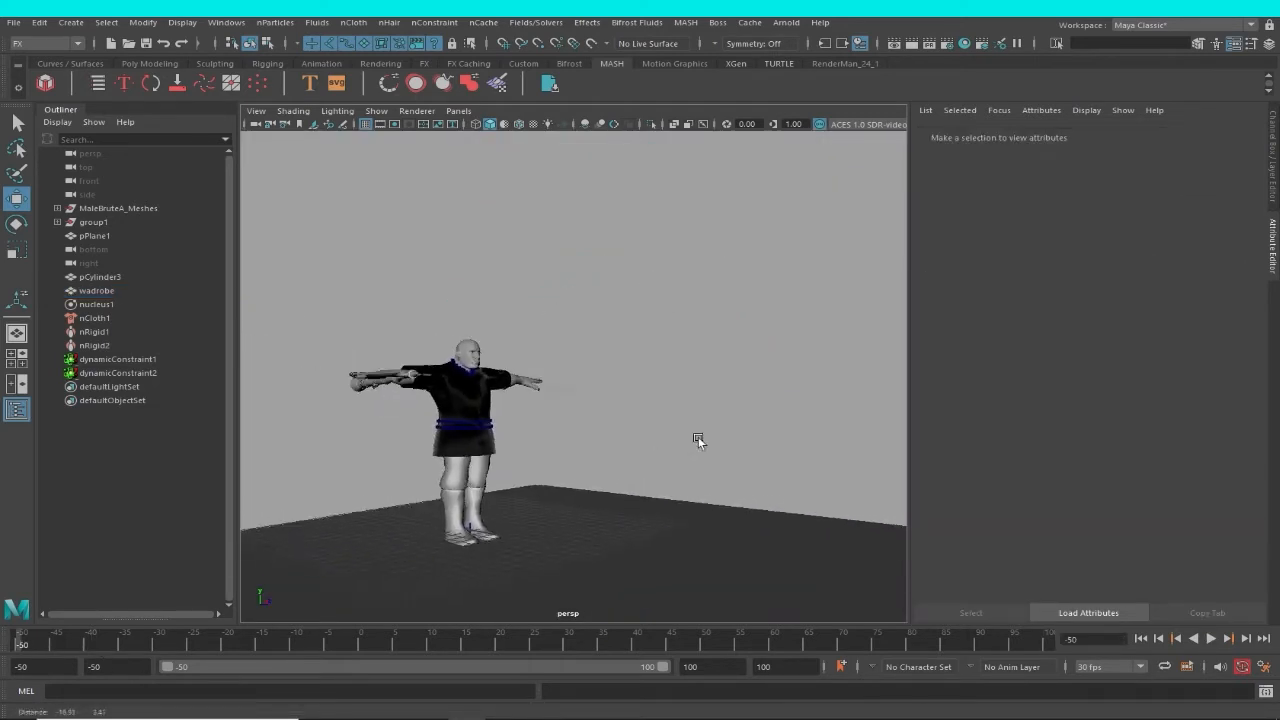
pyautogui.scroll(5, 698, 441)
pyautogui.keyDown('alt'); pyautogui.moveTo(618, 460); pyautogui.dragTo(717, 438, button='middle'); pyautogui.keyUp('alt')
pyautogui.keyDown('alt'); pyautogui.moveTo(717, 438); pyautogui.dragTo(689, 396); pyautogui.keyUp('alt')
pyautogui.scroll(4, 686, 410)
pyautogui.keyDown('alt'); pyautogui.moveTo(690, 438); pyautogui.dragTo(663, 438, button='middle'); pyautogui.keyUp('alt')
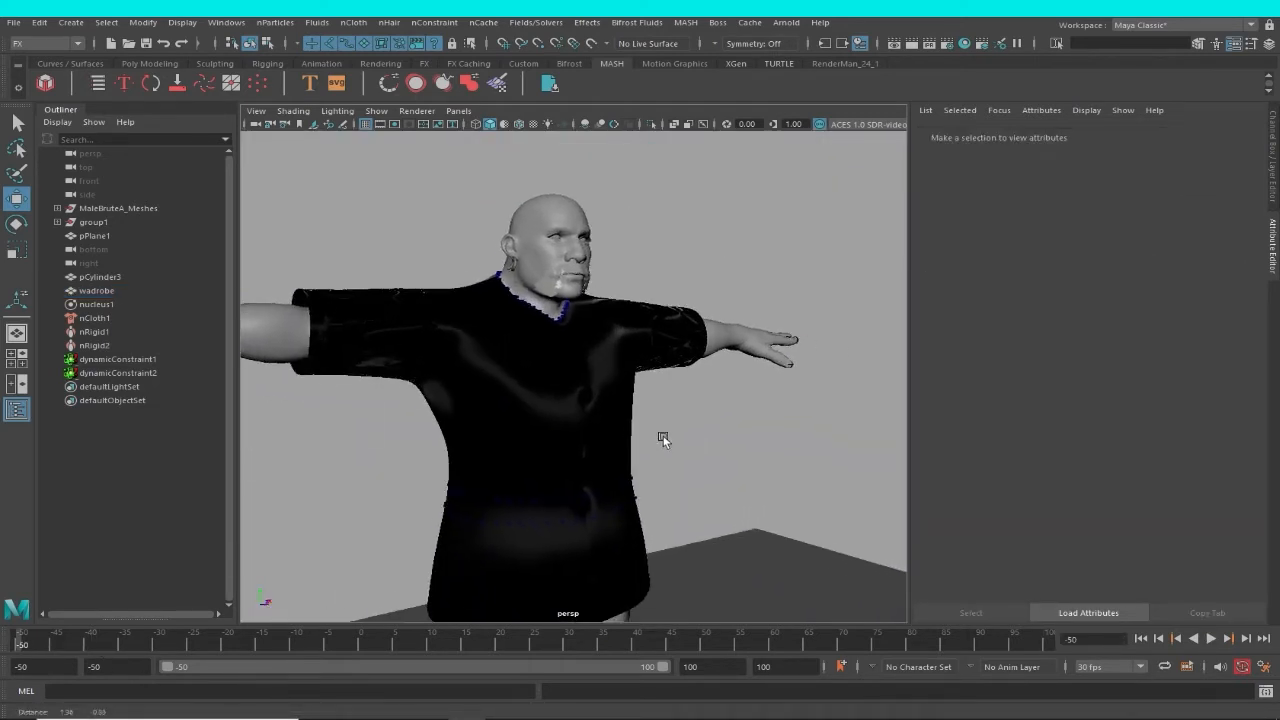
# Raise the Base weight of the wadrobe garment's aiStandardHair1 material to 1.000.
pyautogui.keyDown('alt'); pyautogui.moveTo(663, 438); pyautogui.dragTo(653, 409); pyautogui.keyUp('alt')
pyautogui.click(617, 407)
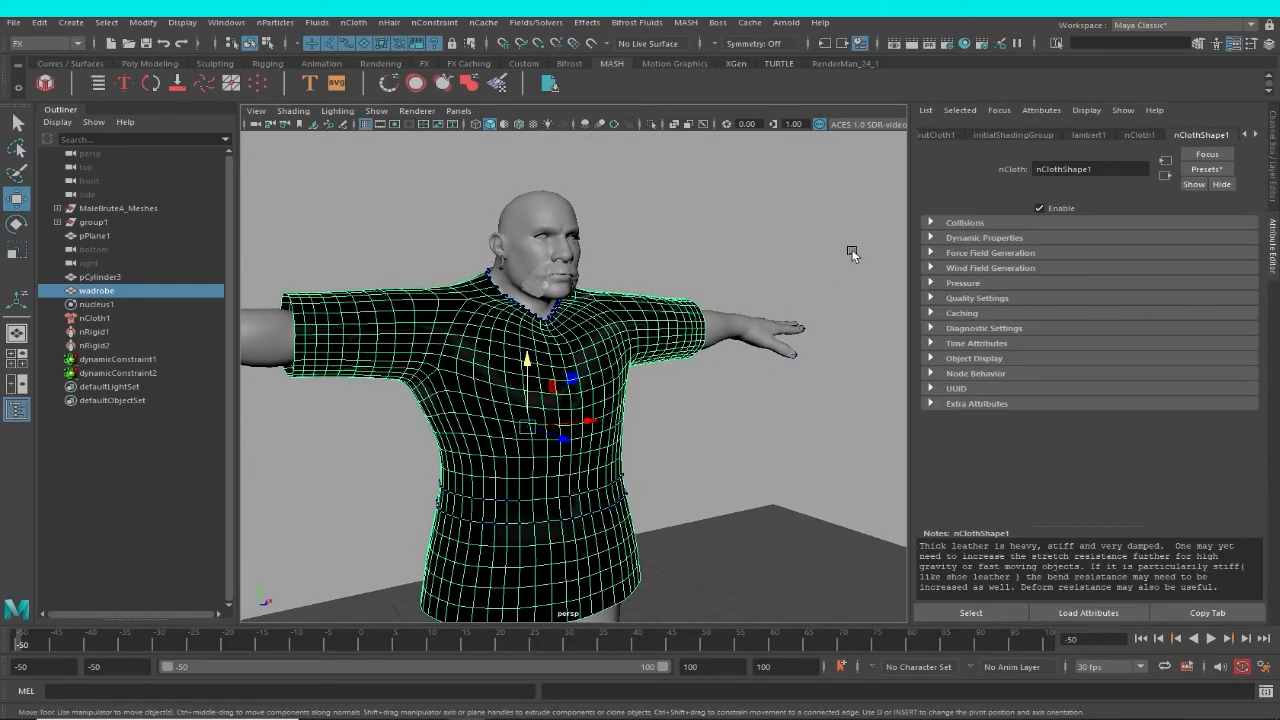
pyautogui.click(816, 300)
pyautogui.click(641, 360)
pyautogui.keyDown('alt'); pyautogui.moveTo(641, 360); pyautogui.dragTo(716, 370); pyautogui.keyUp('alt')
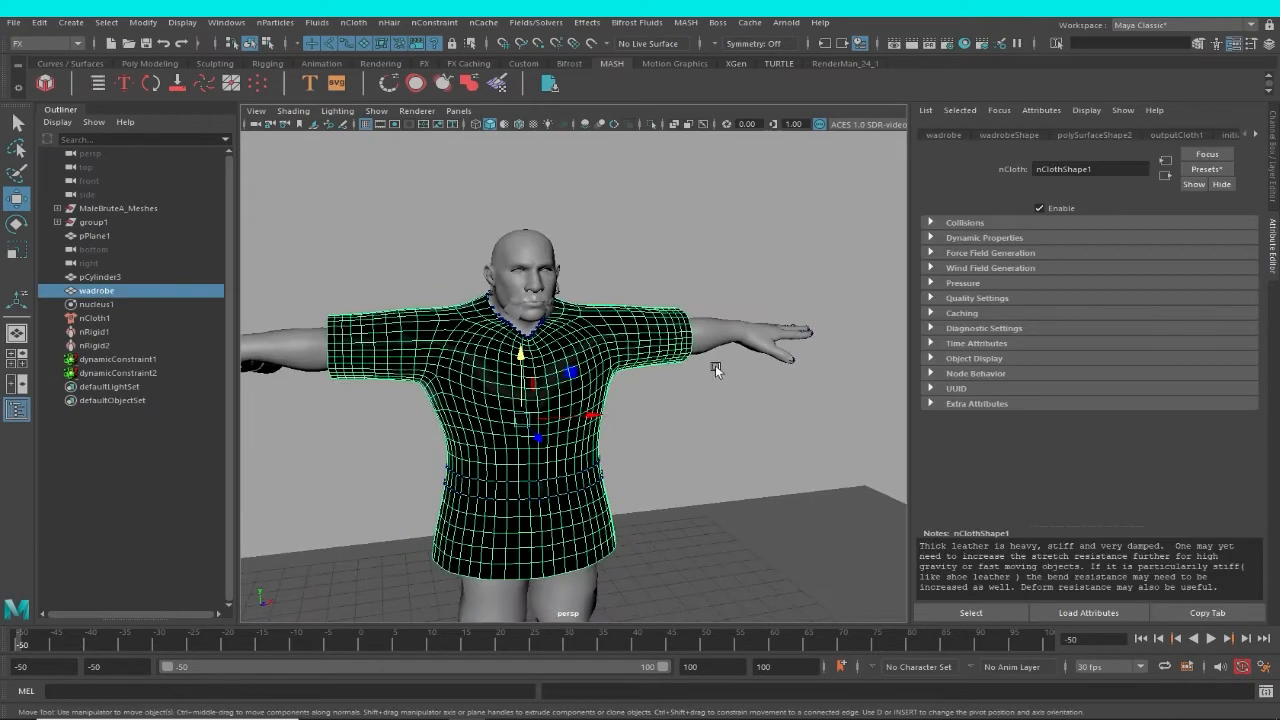
pyautogui.moveTo(1257, 139); pyautogui.dragTo(1259, 140)
pyautogui.click(1218, 136)
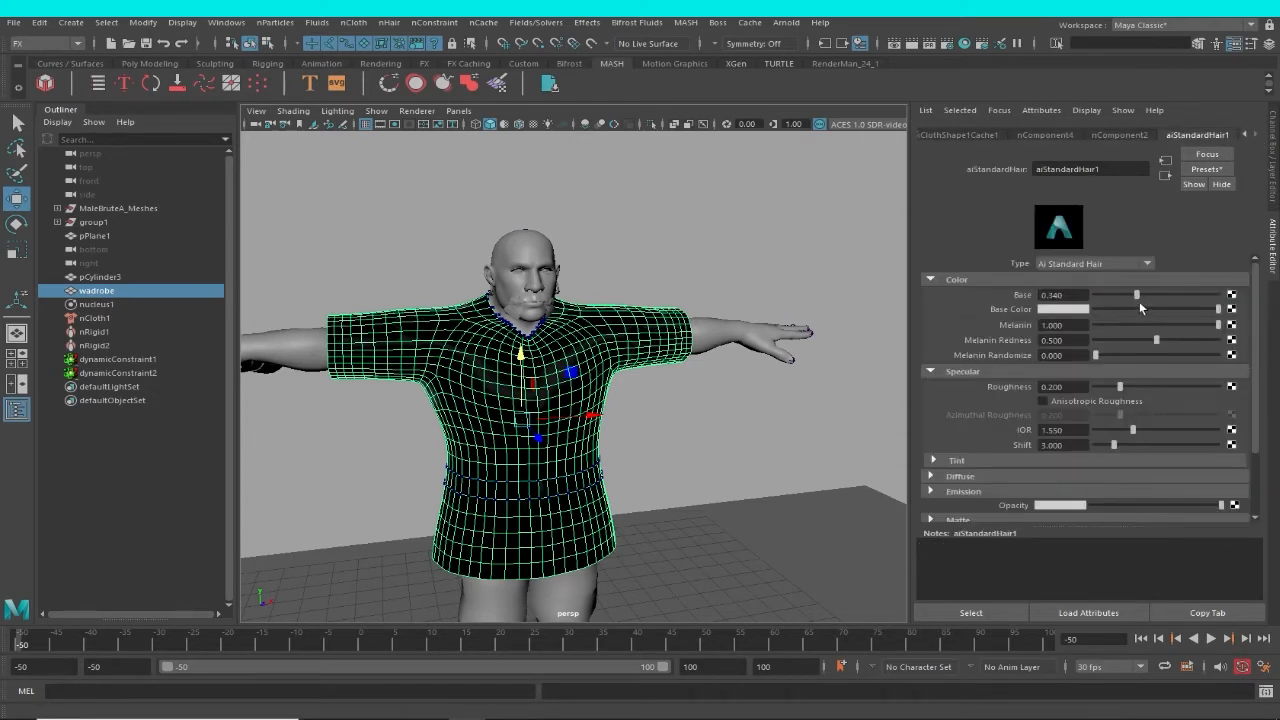
pyautogui.keyDown('alt'); pyautogui.moveTo(565, 372); pyautogui.dragTo(682, 415); pyautogui.keyUp('alt')
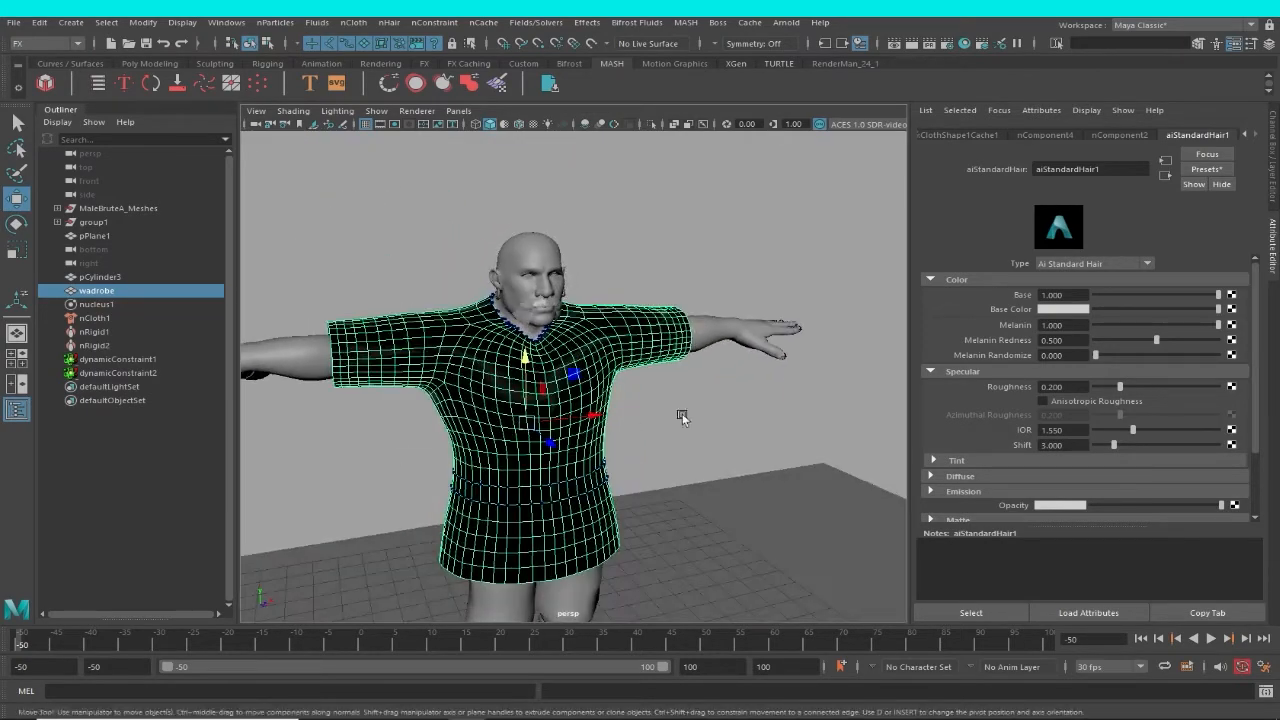
# Deselect the garment and play the animation to check how its hair material looks on the whole character.
pyautogui.click(723, 393)
pyautogui.scroll(2, 646, 363)
pyautogui.click(642, 360)
pyautogui.scroll(-5, 630, 368)
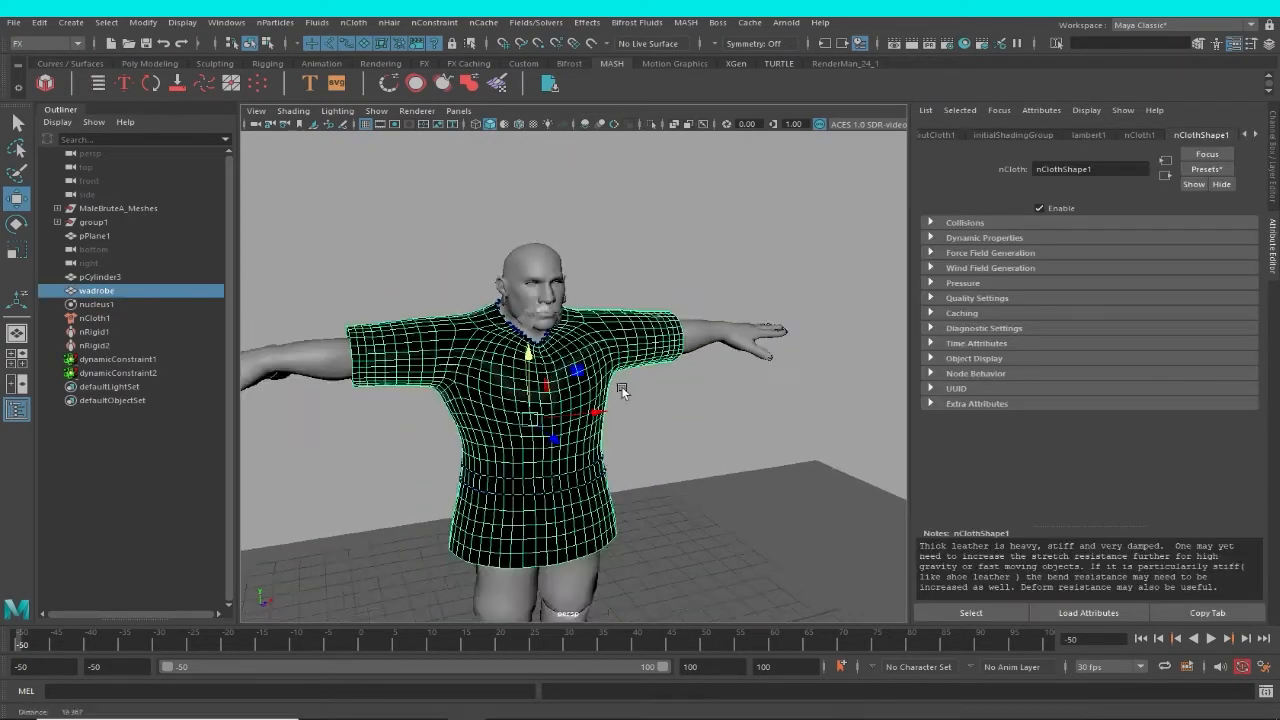
pyautogui.click(745, 325)
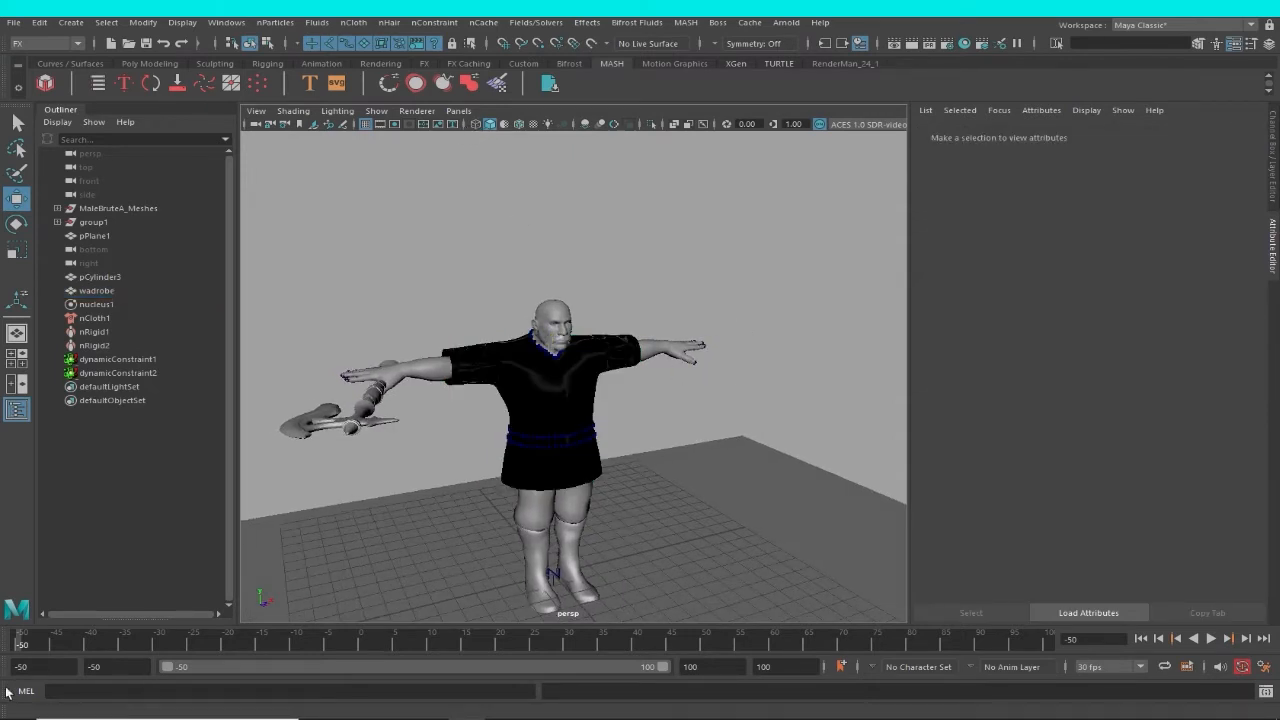
pyautogui.click(1211, 638)
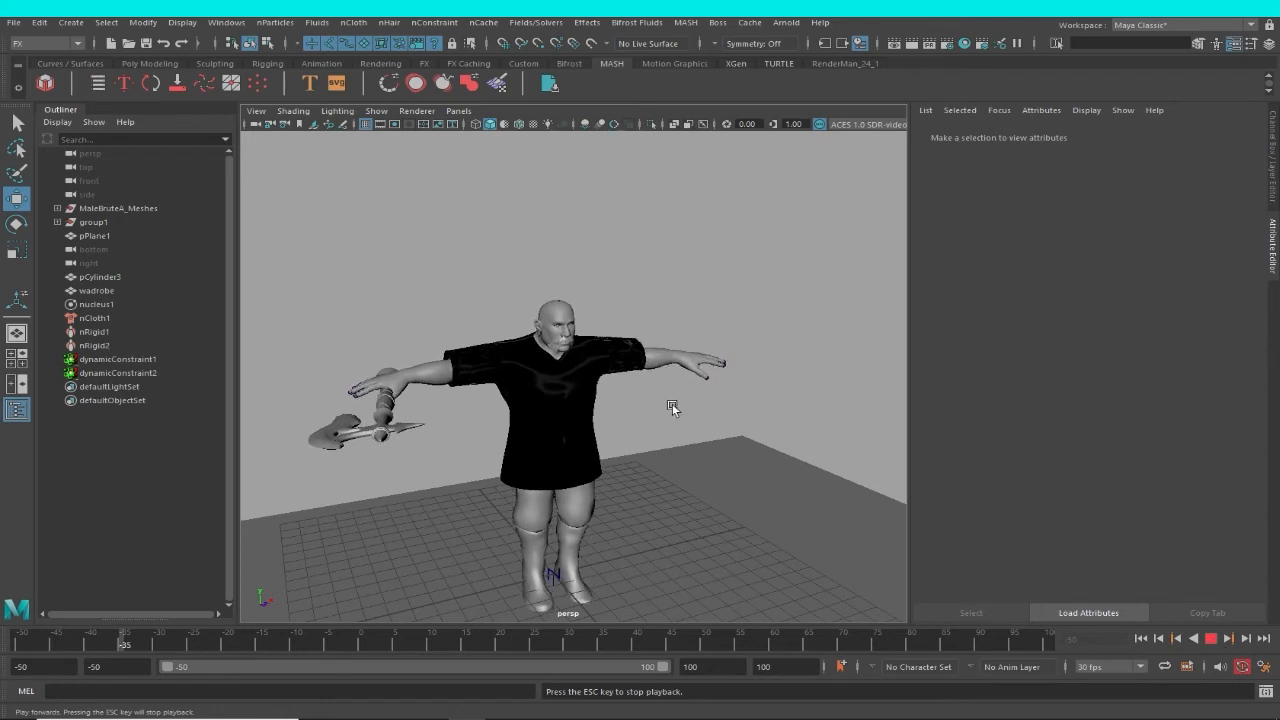
# Stop playback at frame -35 and change the Base Color of the garment's aiStandardHair1 material to red.
pyautogui.click(592, 401)
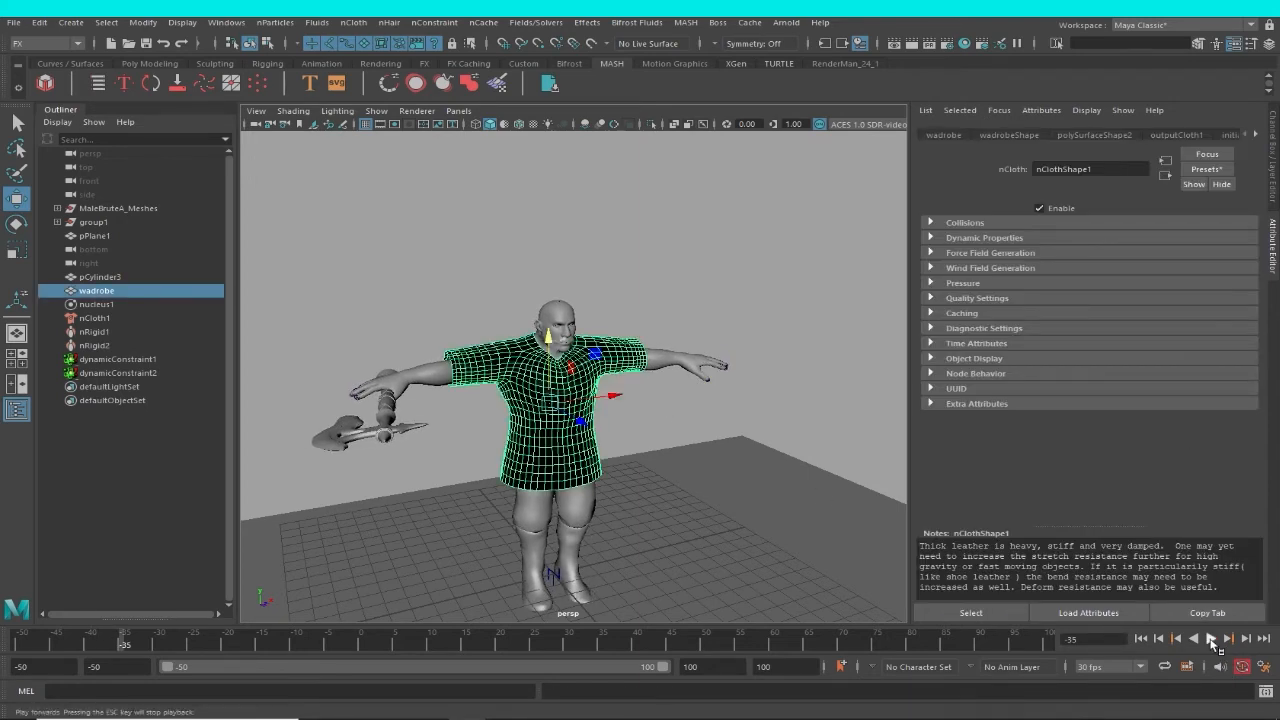
pyautogui.click(1256, 135)
pyautogui.click(1256, 135)
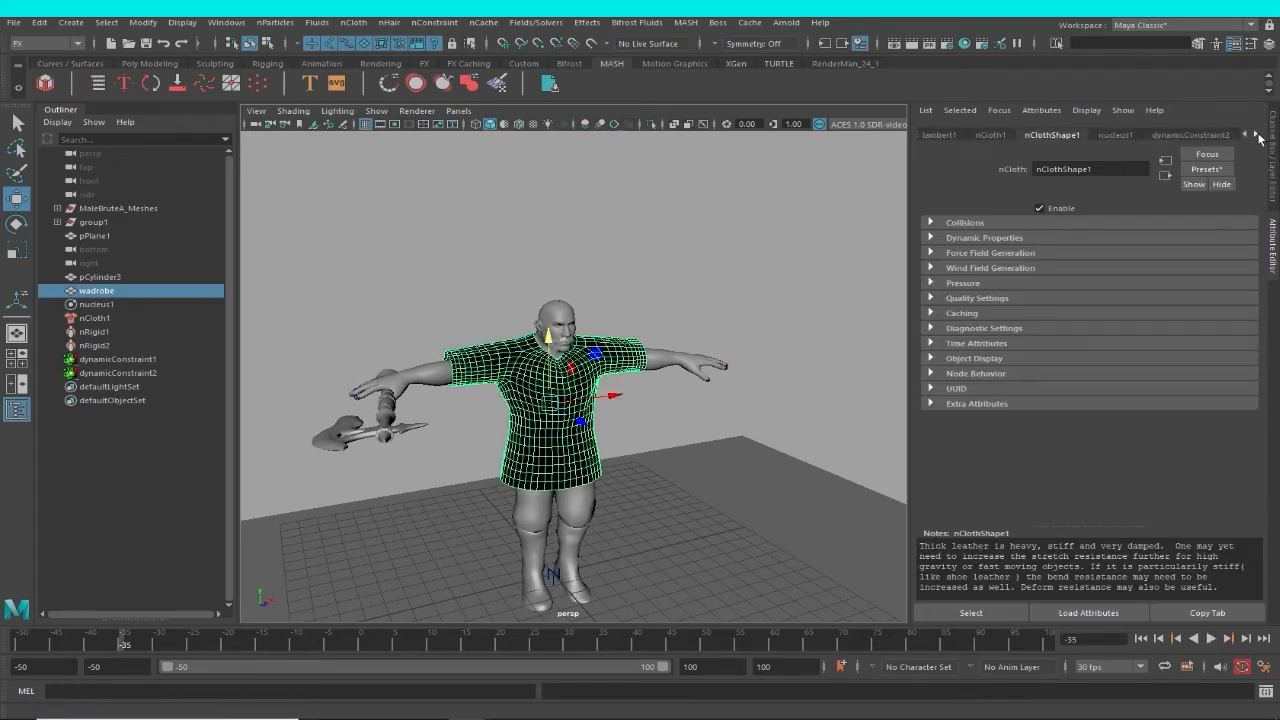
pyautogui.click(1256, 135)
pyautogui.click(1256, 135)
pyautogui.click(1190, 135)
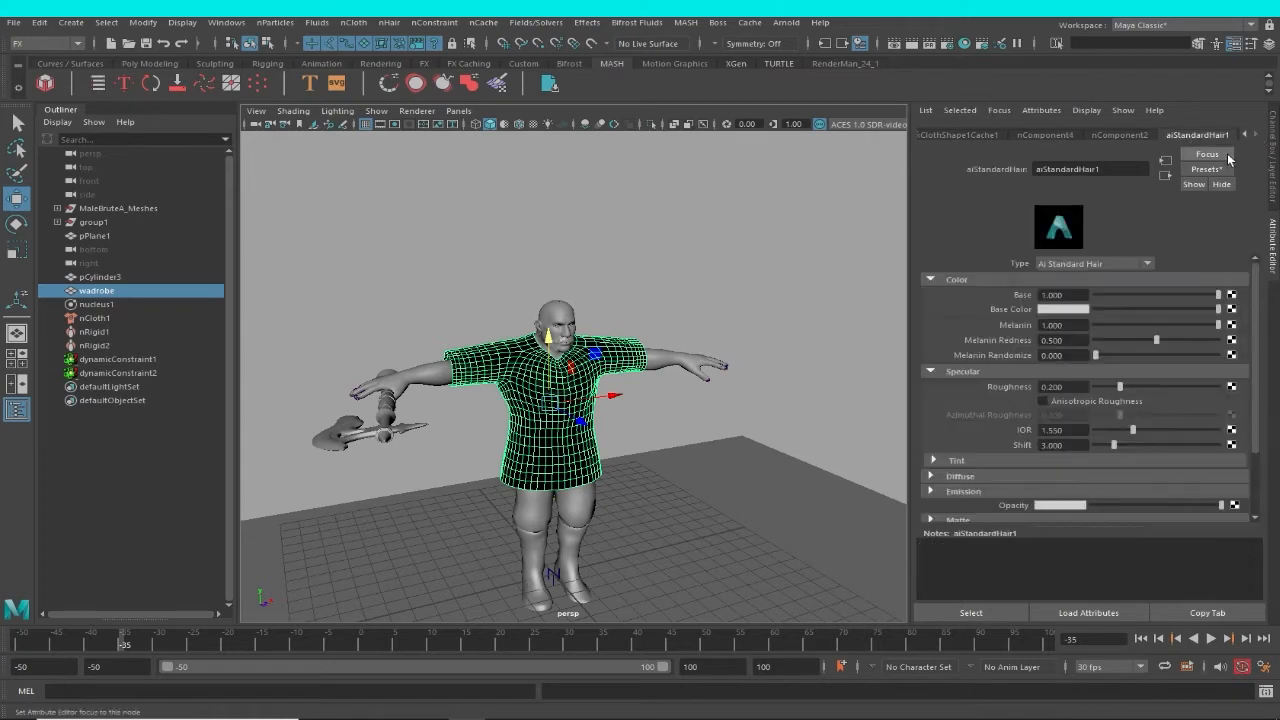
pyautogui.click(1075, 311)
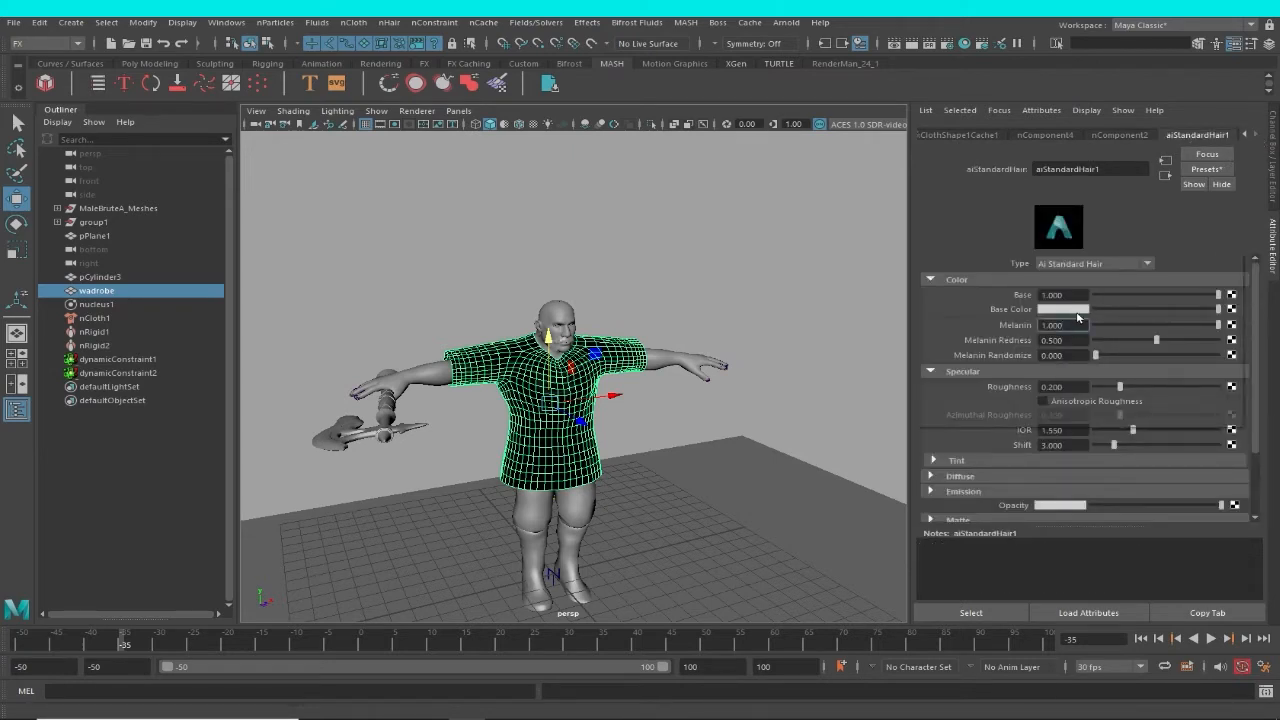
pyautogui.moveTo(1185, 327); pyautogui.dragTo(1204, 341)
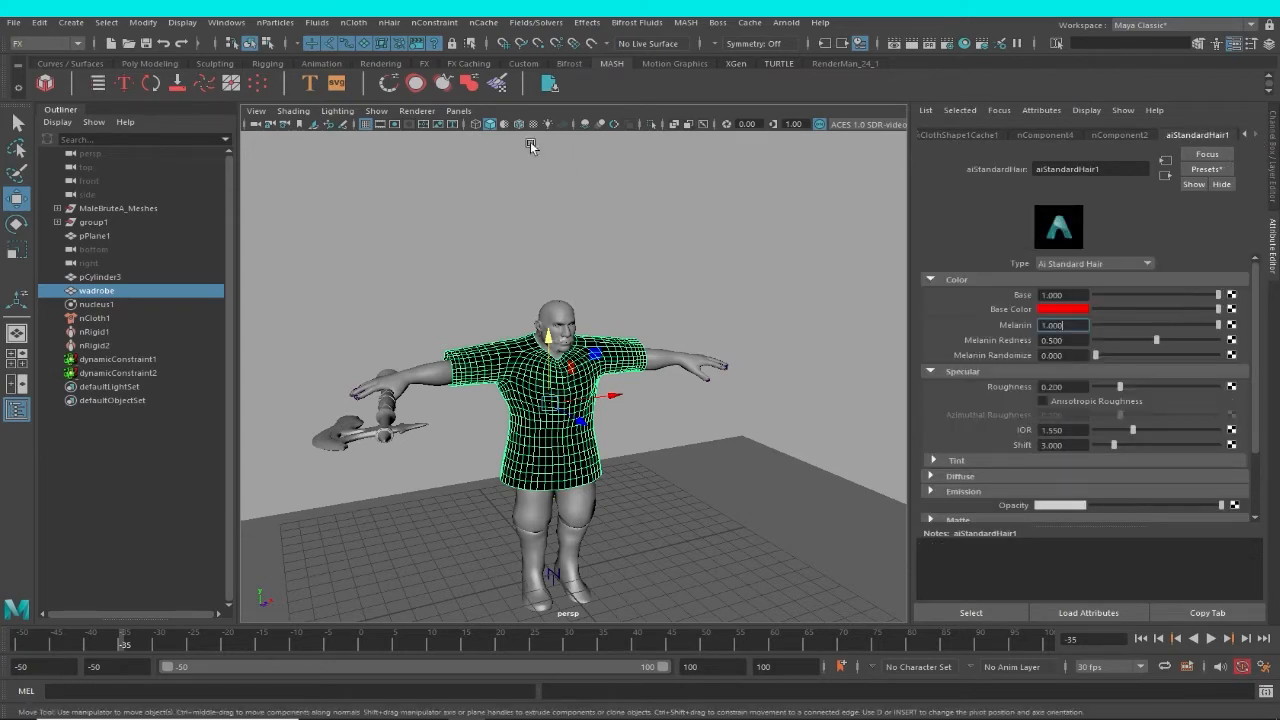
# Turn on textured shading for the perspective view and set its exposure to 1.00.
pyautogui.click(417, 111)
pyautogui.moveTo(462, 112)
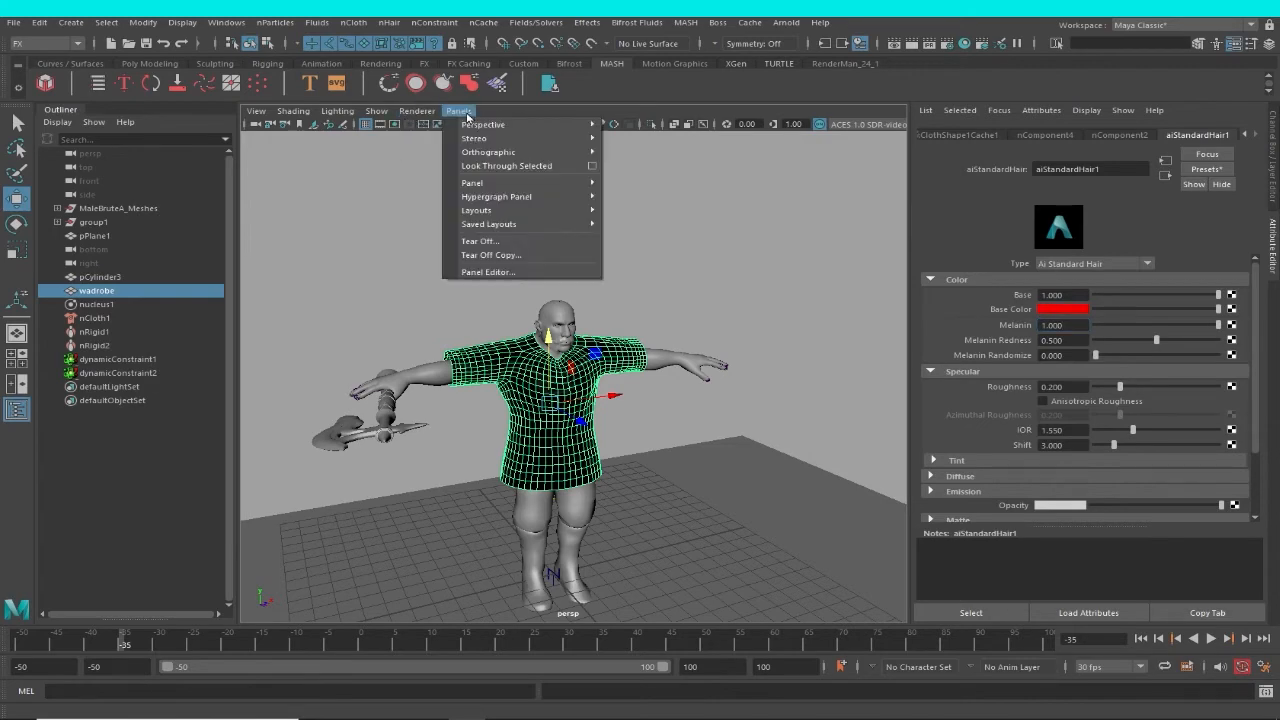
pyautogui.keyDown('alt'); pyautogui.moveTo(823, 308); pyautogui.dragTo(788, 298); pyautogui.keyUp('alt')
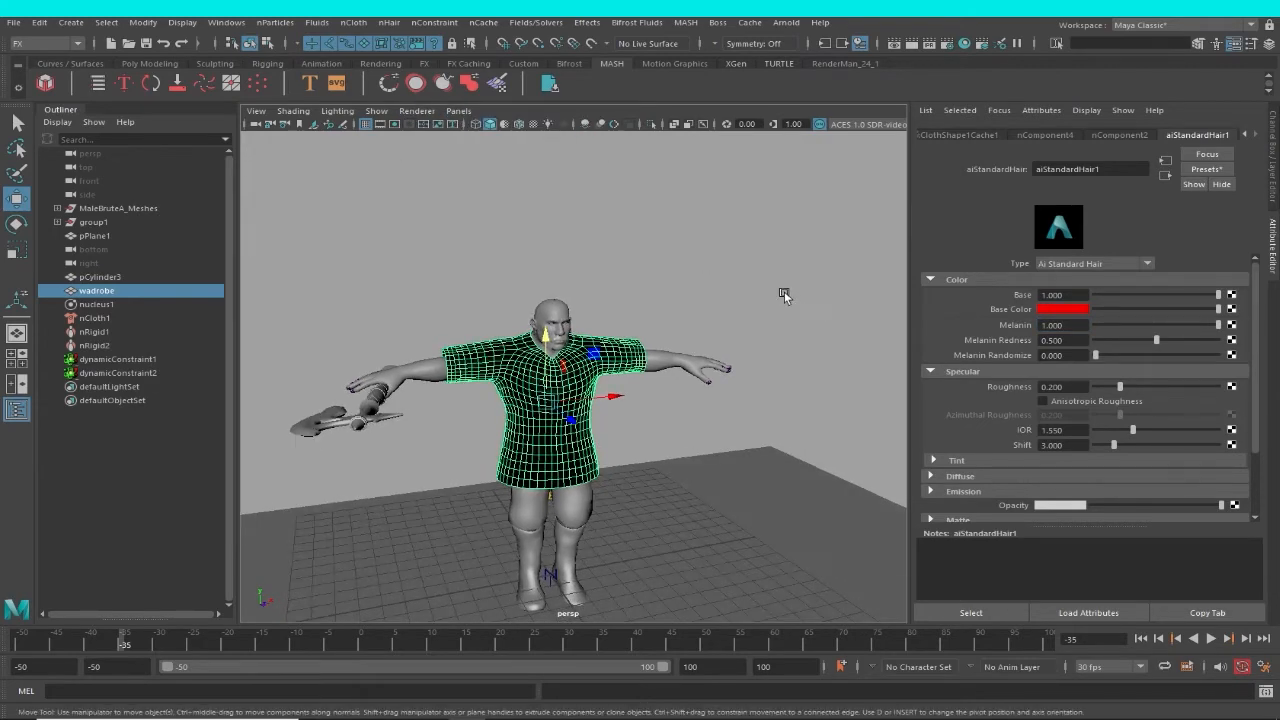
pyautogui.press('6')
pyautogui.click(722, 298)
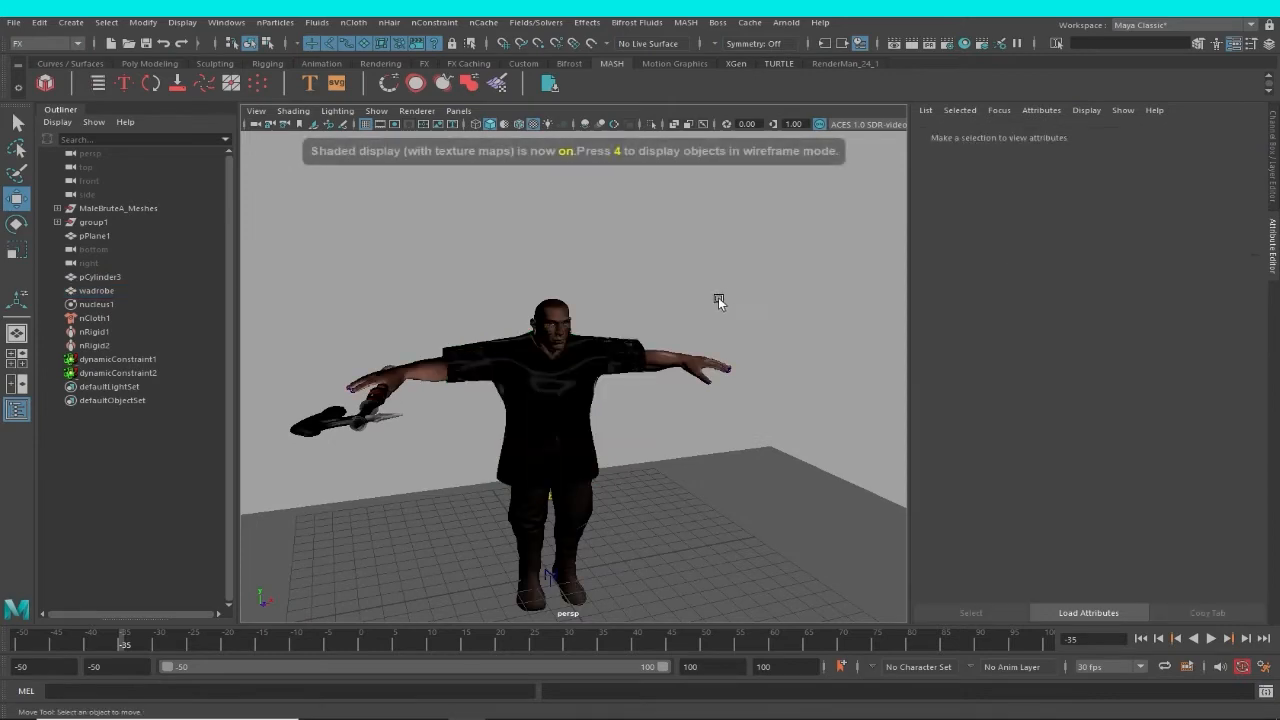
pyautogui.moveTo(655, 316)
pyautogui.keyDown('alt'); pyautogui.mouseDown()
pyautogui.moveTo(622, 330)
pyautogui.moveTo(688, 336)
pyautogui.moveTo(636, 352)
pyautogui.moveTo(720, 335)
pyautogui.mouseUp(); pyautogui.keyUp('alt')
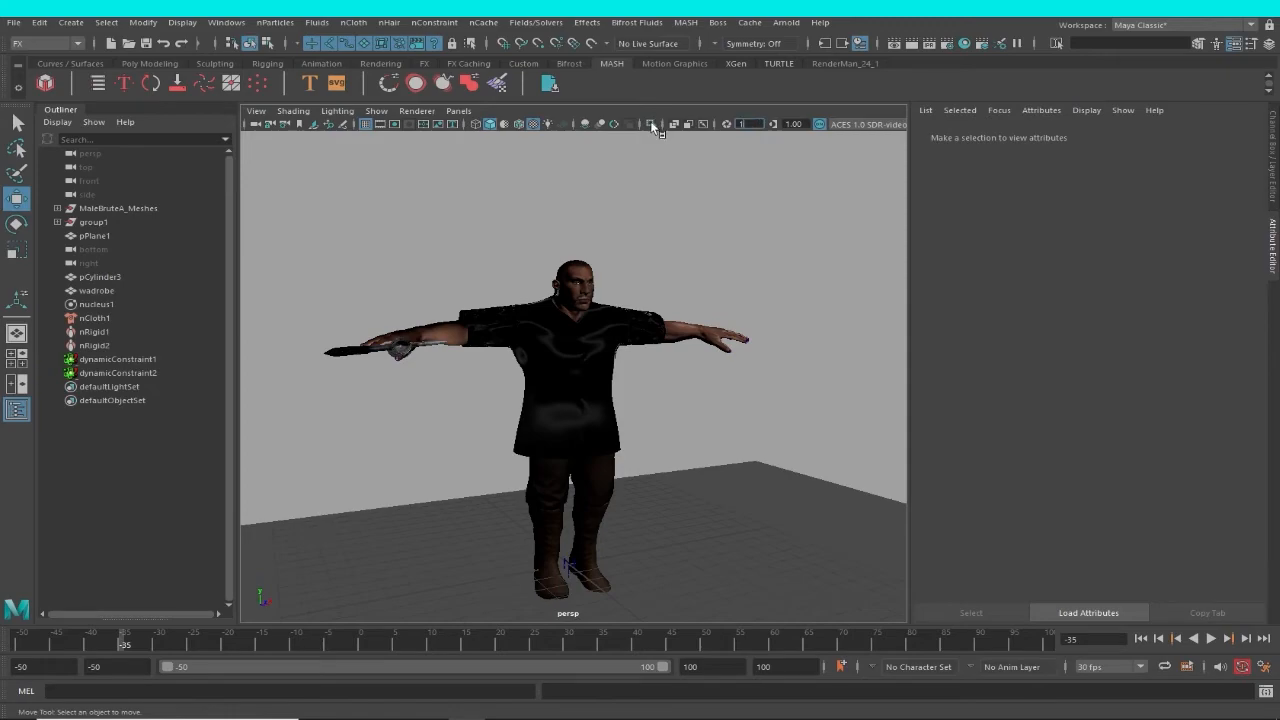
pyautogui.press('Return')
pyautogui.keyDown('alt'); pyautogui.moveTo(634, 319); pyautogui.dragTo(685, 412, button='right'); pyautogui.keyUp('alt')
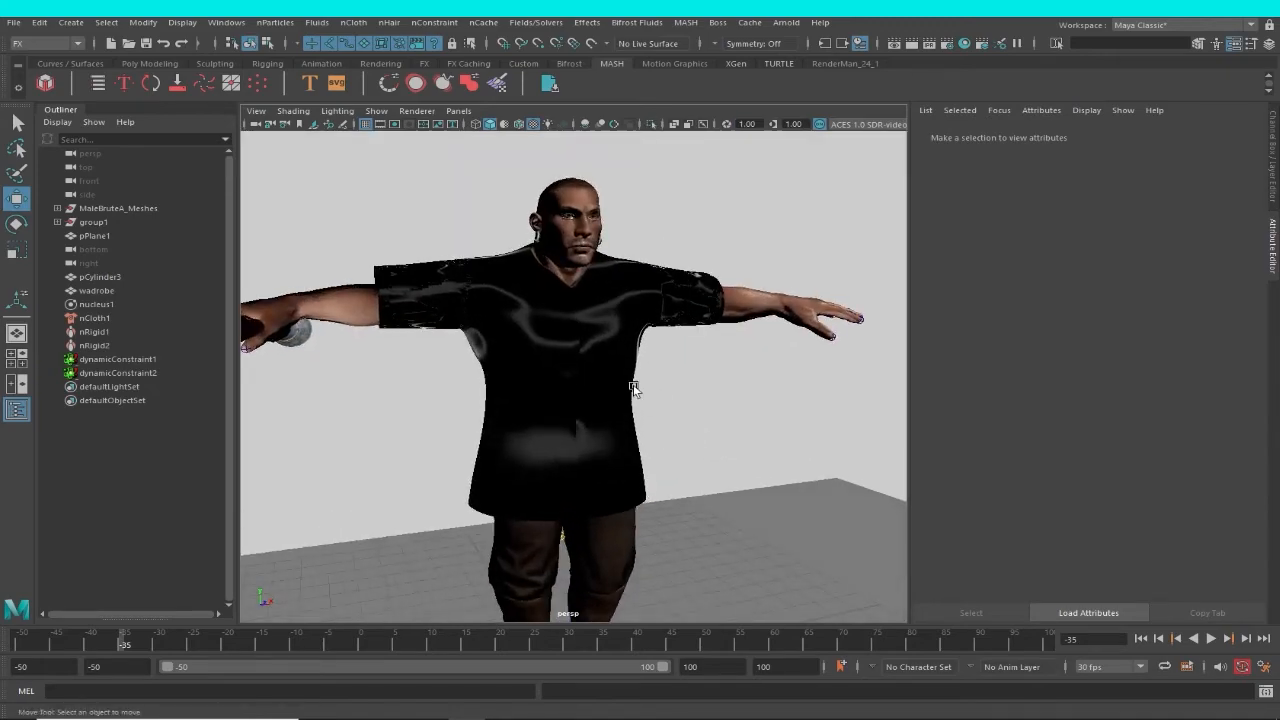
# Examine the garment's material on the textured character from the side and front, with the garment selected and deselected.
pyautogui.click(636, 390)
pyautogui.keyDown('alt'); pyautogui.moveTo(636, 390); pyautogui.dragTo(705, 396); pyautogui.keyUp('alt')
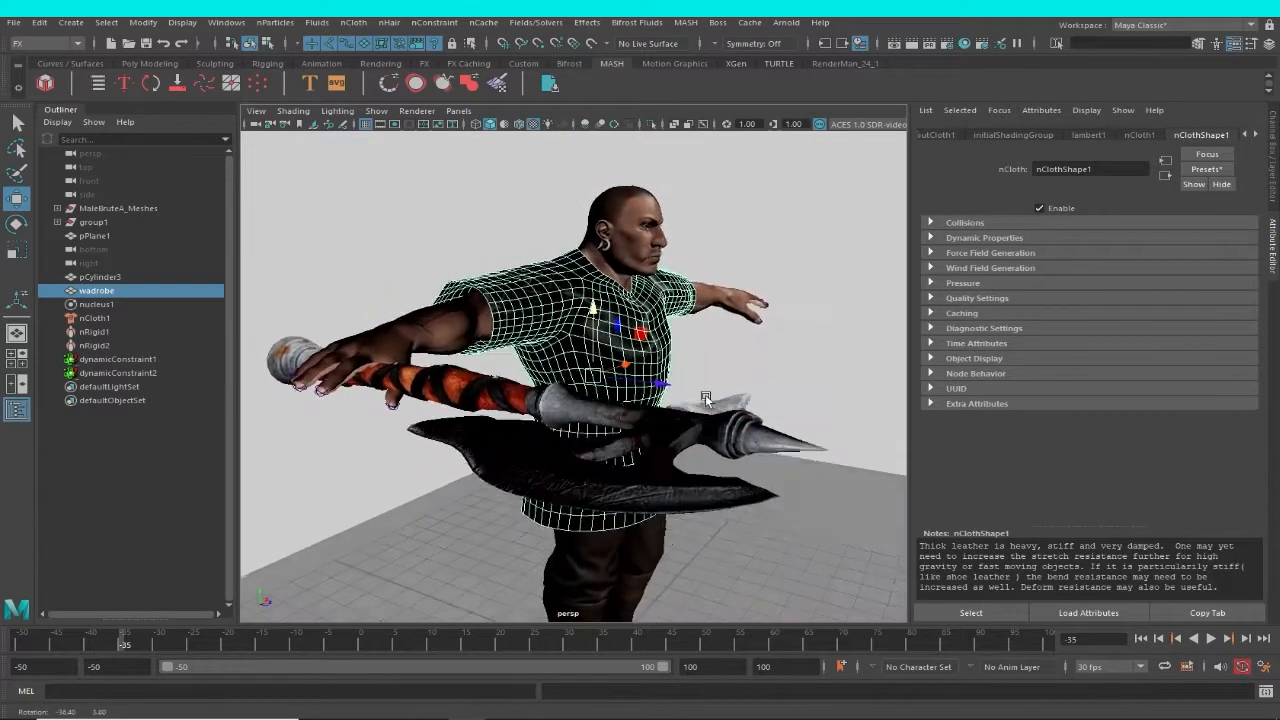
pyautogui.keyDown('alt'); pyautogui.moveTo(705, 396); pyautogui.dragTo(839, 344, button='right'); pyautogui.keyUp('alt')
pyautogui.click(839, 344)
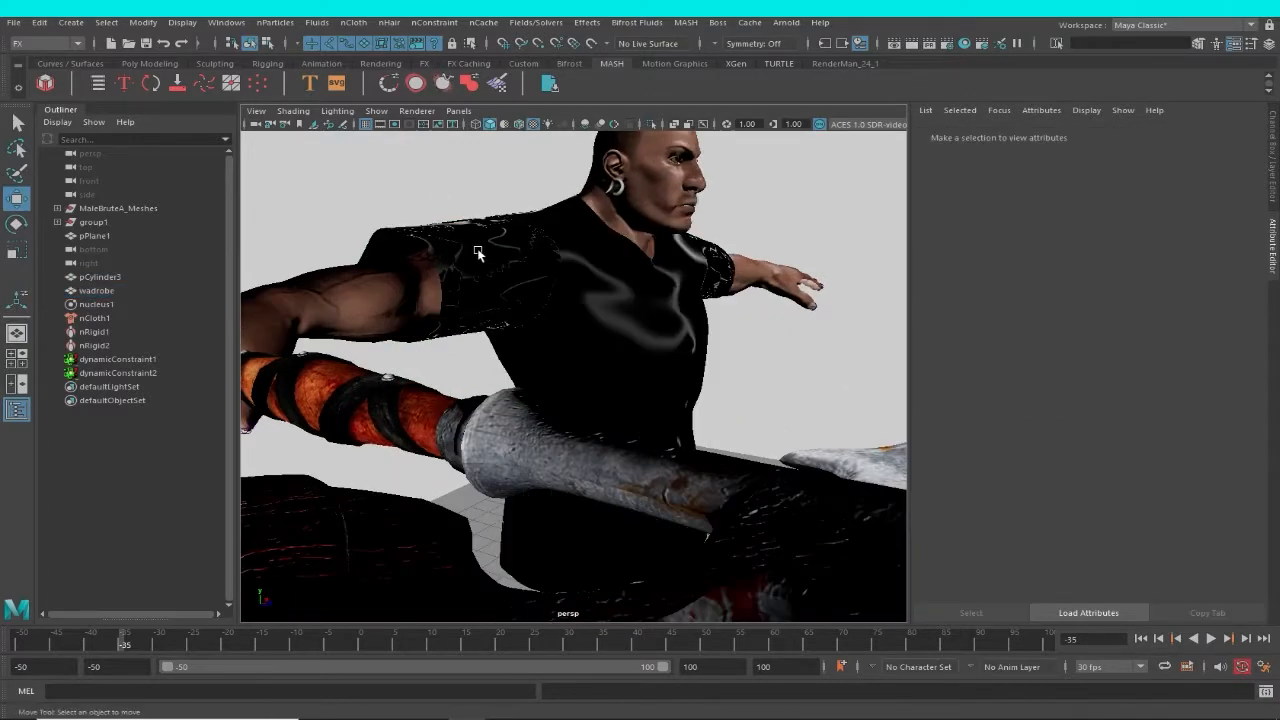
pyautogui.keyDown('alt'); pyautogui.moveTo(737, 314); pyautogui.dragTo(694, 329); pyautogui.keyUp('alt')
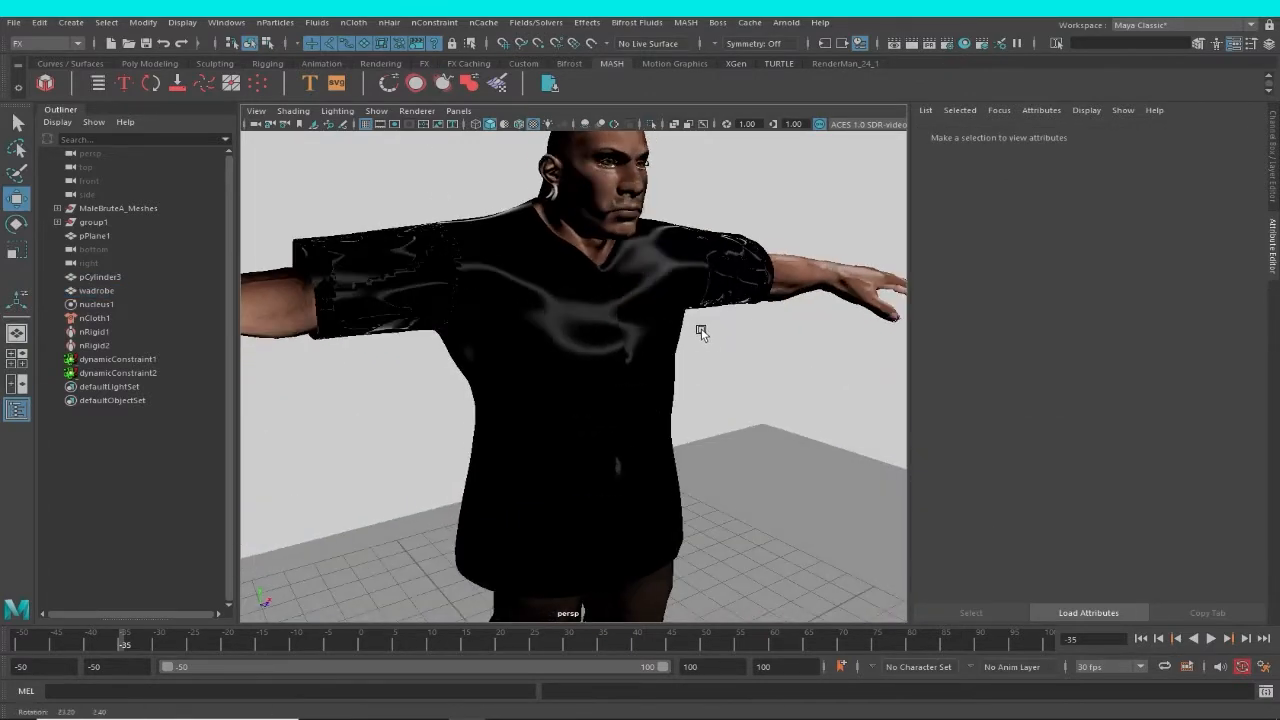
pyautogui.keyDown('alt'); pyautogui.moveTo(694, 329); pyautogui.dragTo(614, 386, button='right'); pyautogui.keyUp('alt')
pyautogui.keyDown('alt'); pyautogui.moveTo(614, 386); pyautogui.dragTo(869, 228); pyautogui.keyUp('alt')
pyautogui.click(614, 358)
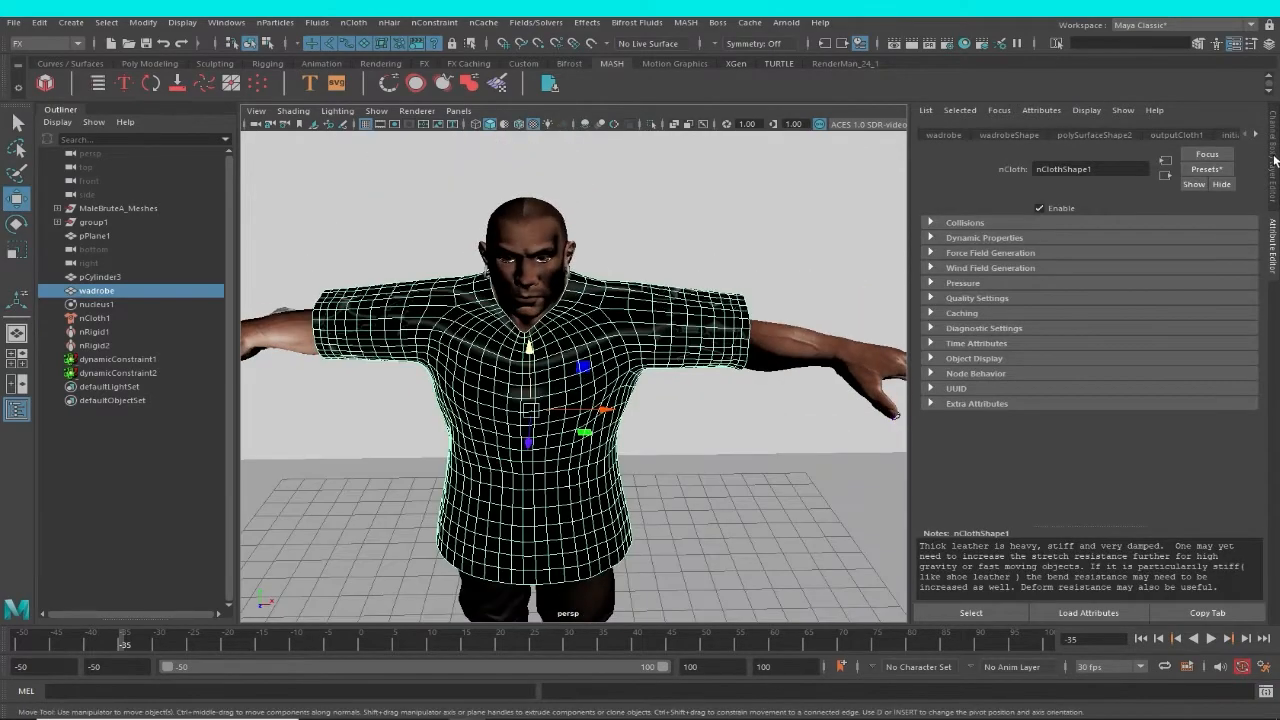
pyautogui.keyDown('alt'); pyautogui.moveTo(674, 417); pyautogui.dragTo(662, 356); pyautogui.keyUp('alt')
pyautogui.click(712, 248)
pyautogui.keyDown('alt'); pyautogui.moveTo(712, 248); pyautogui.dragTo(631, 418); pyautogui.keyUp('alt')
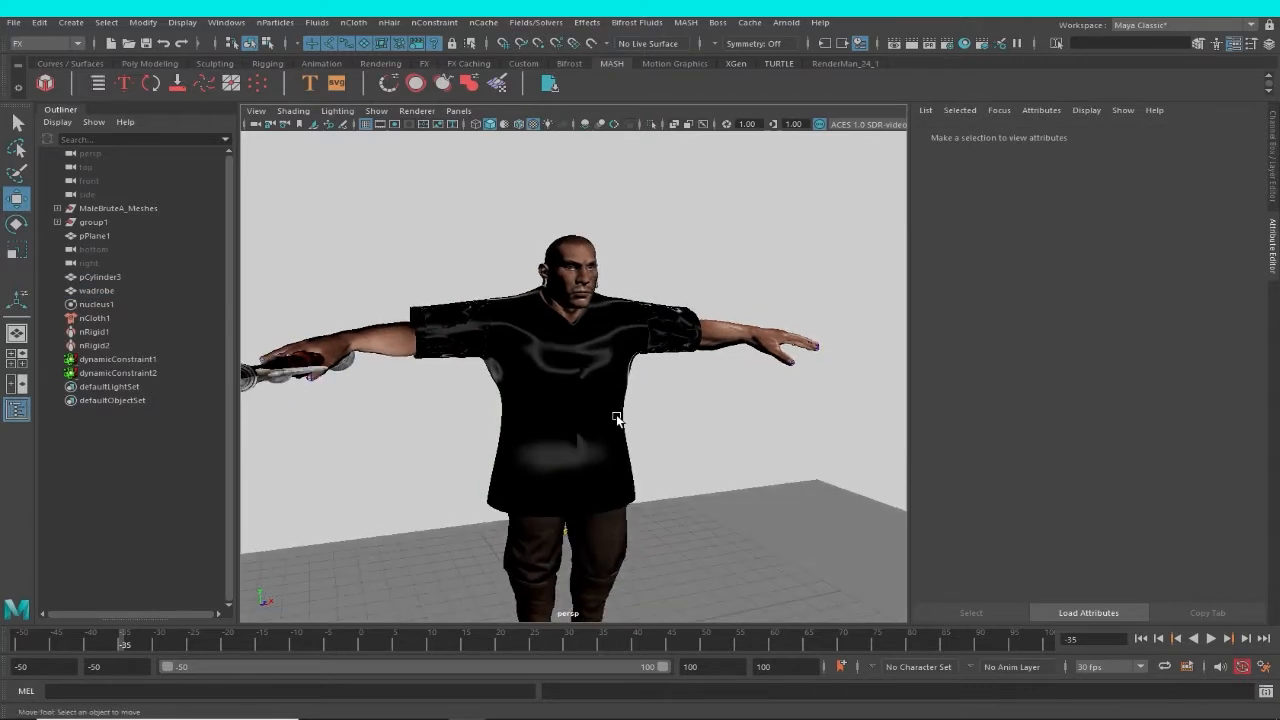
# Assign a new Lambert material to the wadrobe garment in place of the hair shader.
pyautogui.click(616, 419)
pyautogui.rightClick(616, 418)
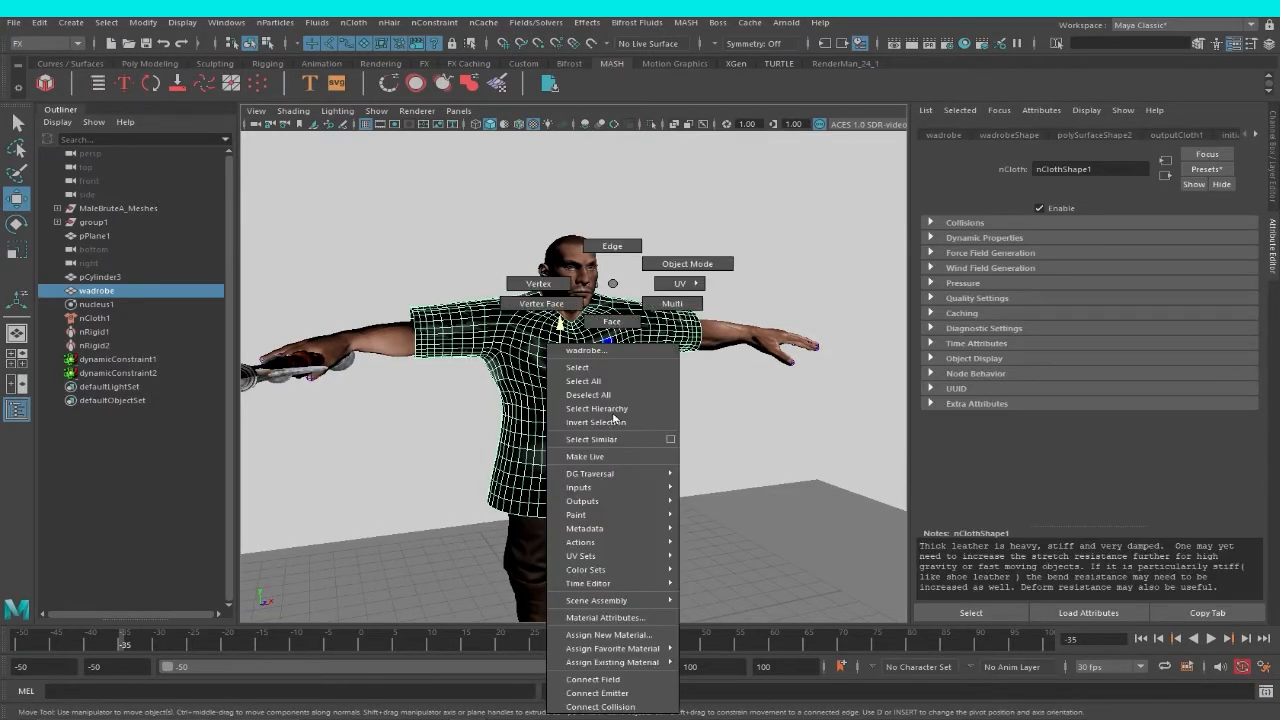
pyautogui.click(640, 635)
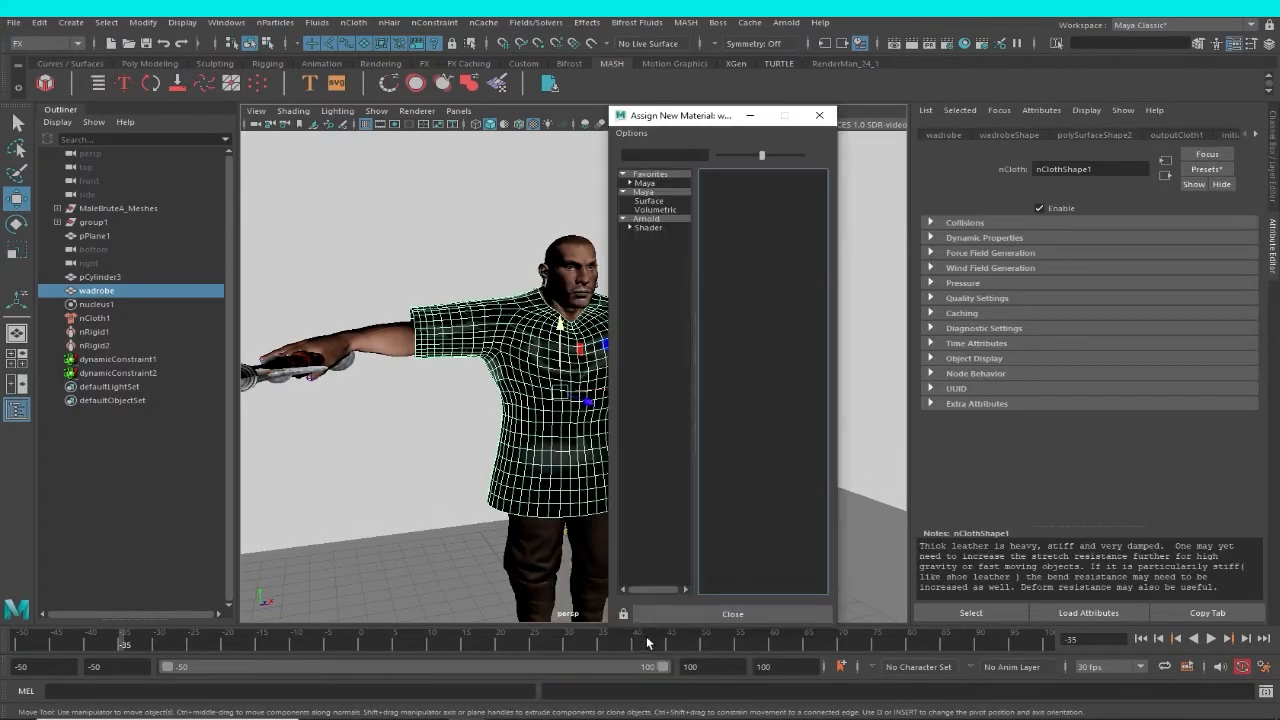
pyautogui.click(645, 183)
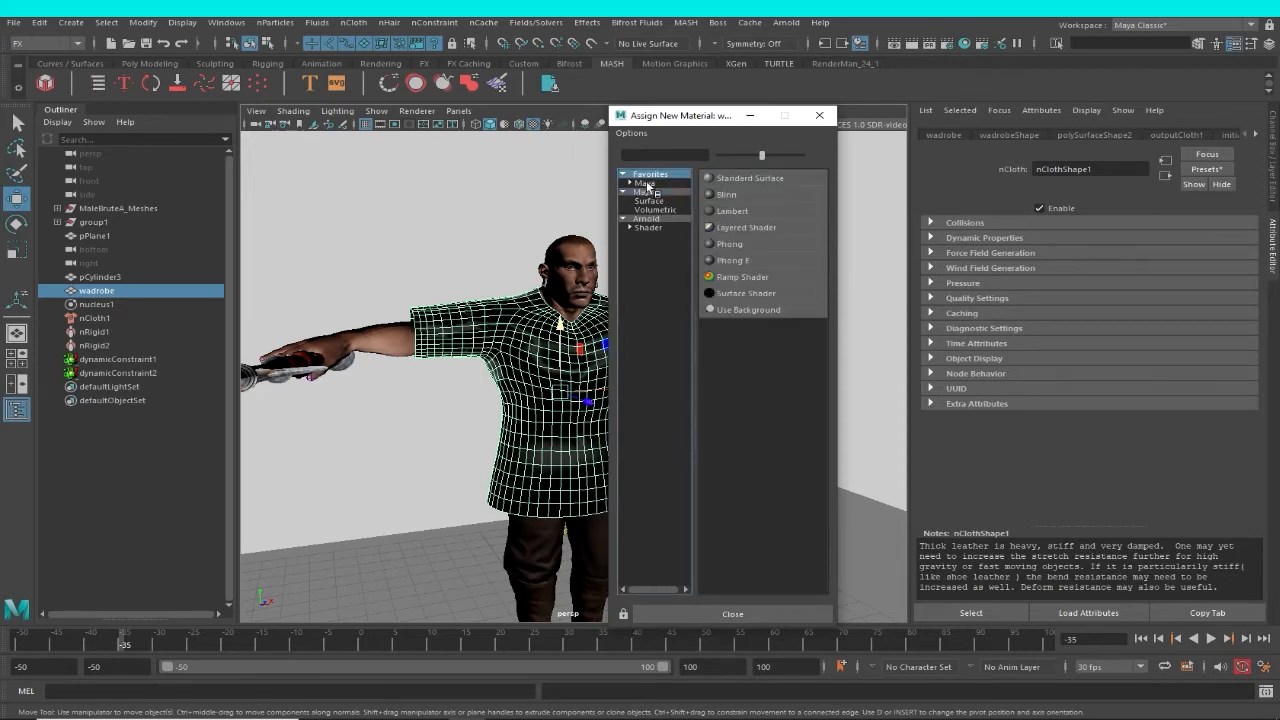
pyautogui.click(733, 211)
pyautogui.click(663, 400)
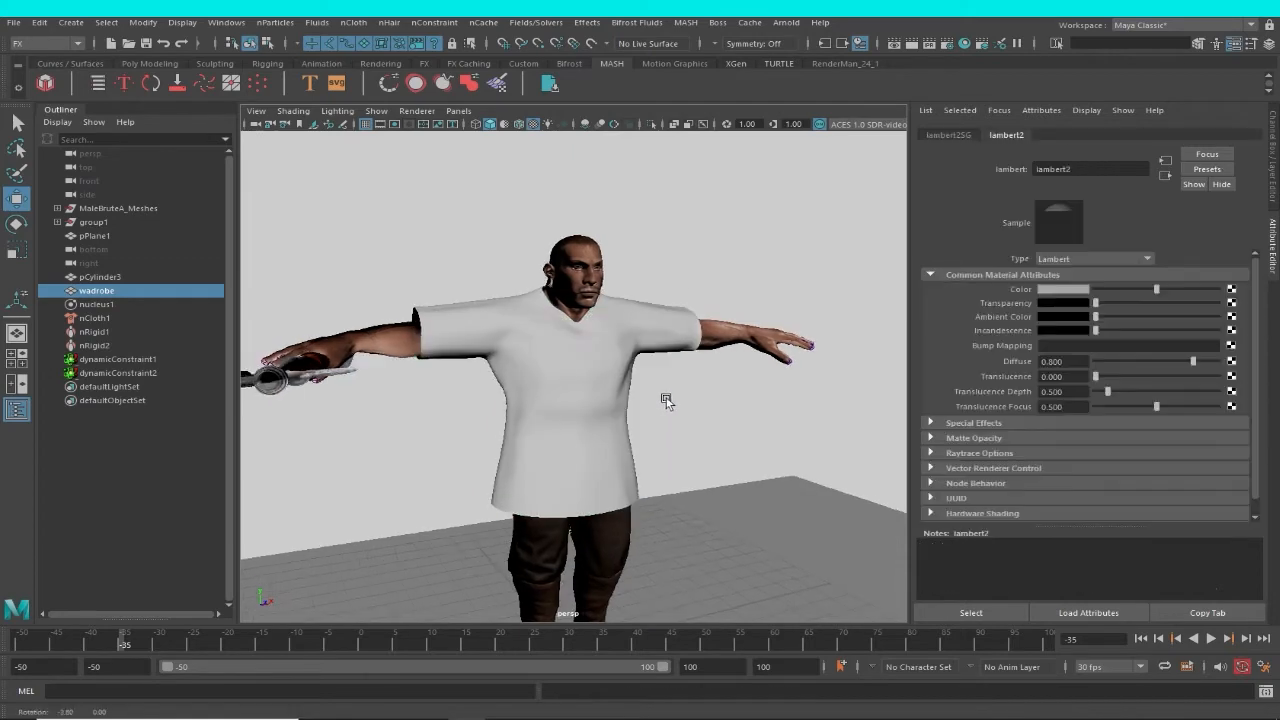
# Switch back to object selection with the wadrobe garment selected.
pyautogui.click(652, 327)
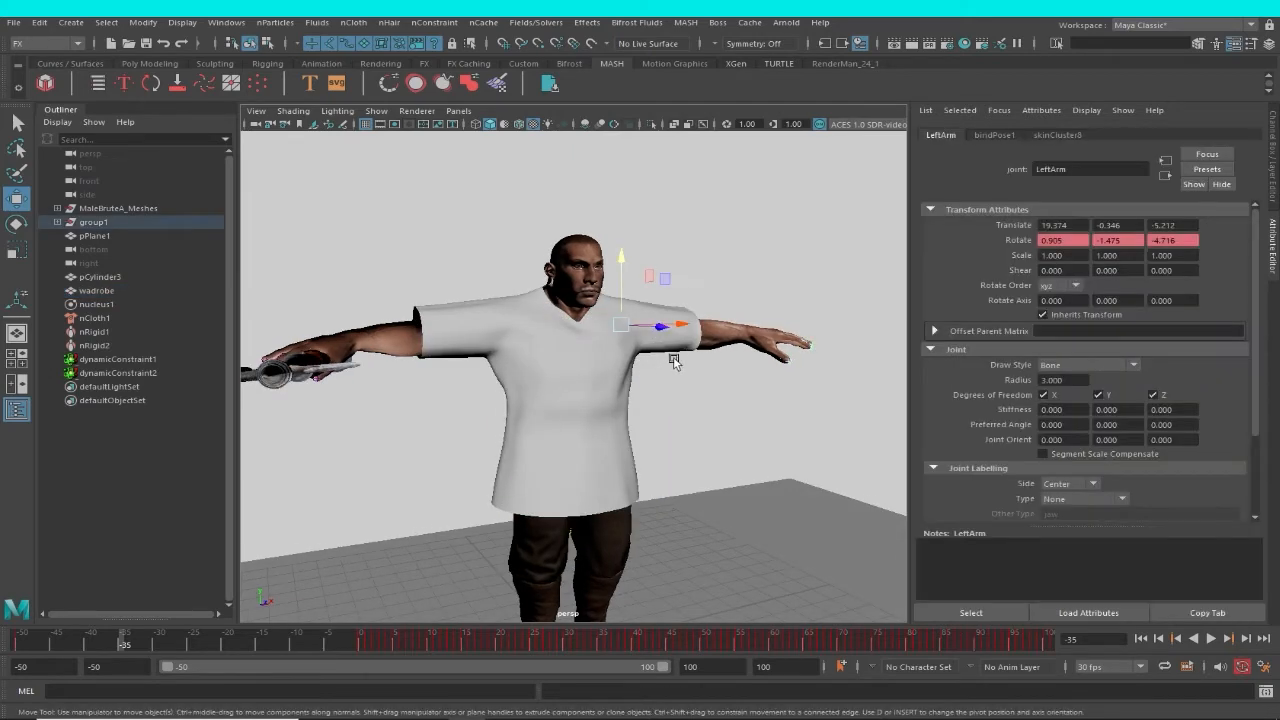
pyautogui.keyDown('alt'); pyautogui.moveTo(672, 358); pyautogui.dragTo(655, 360); pyautogui.keyUp('alt')
pyautogui.click(613, 390)
pyautogui.moveTo(637, 337); pyautogui.dragTo(637, 334, button='right')
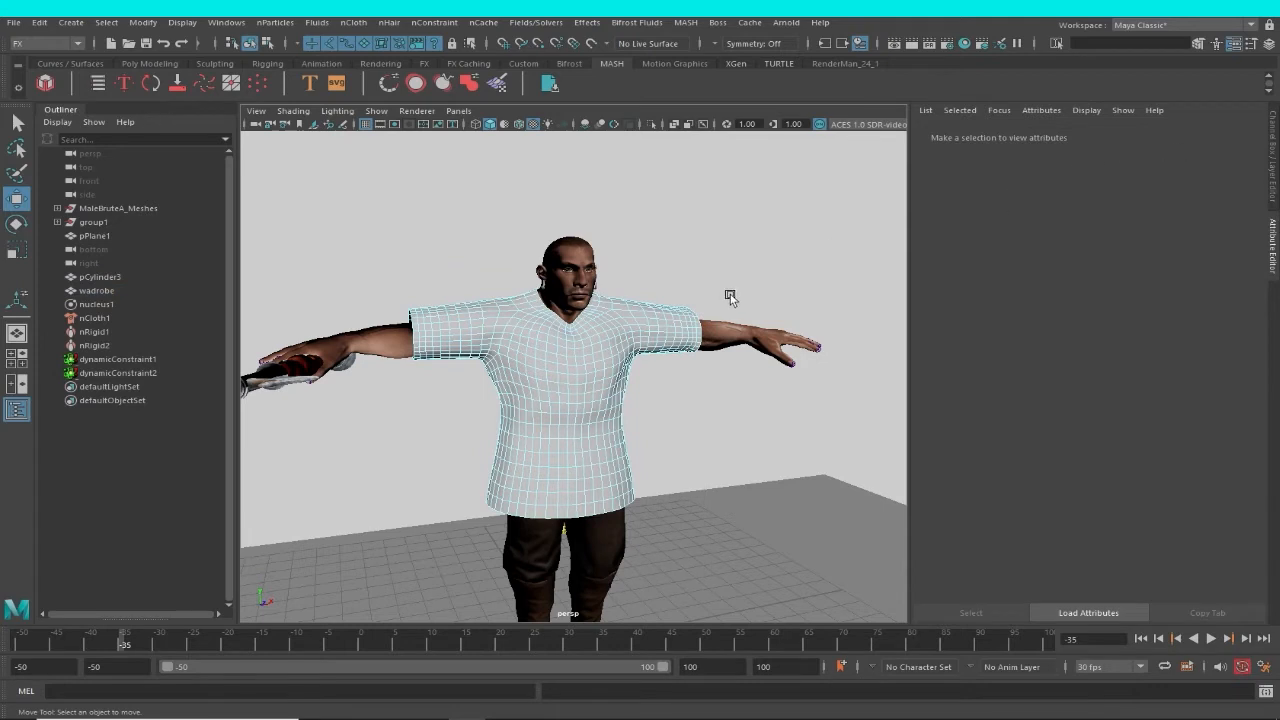
pyautogui.press('F8')
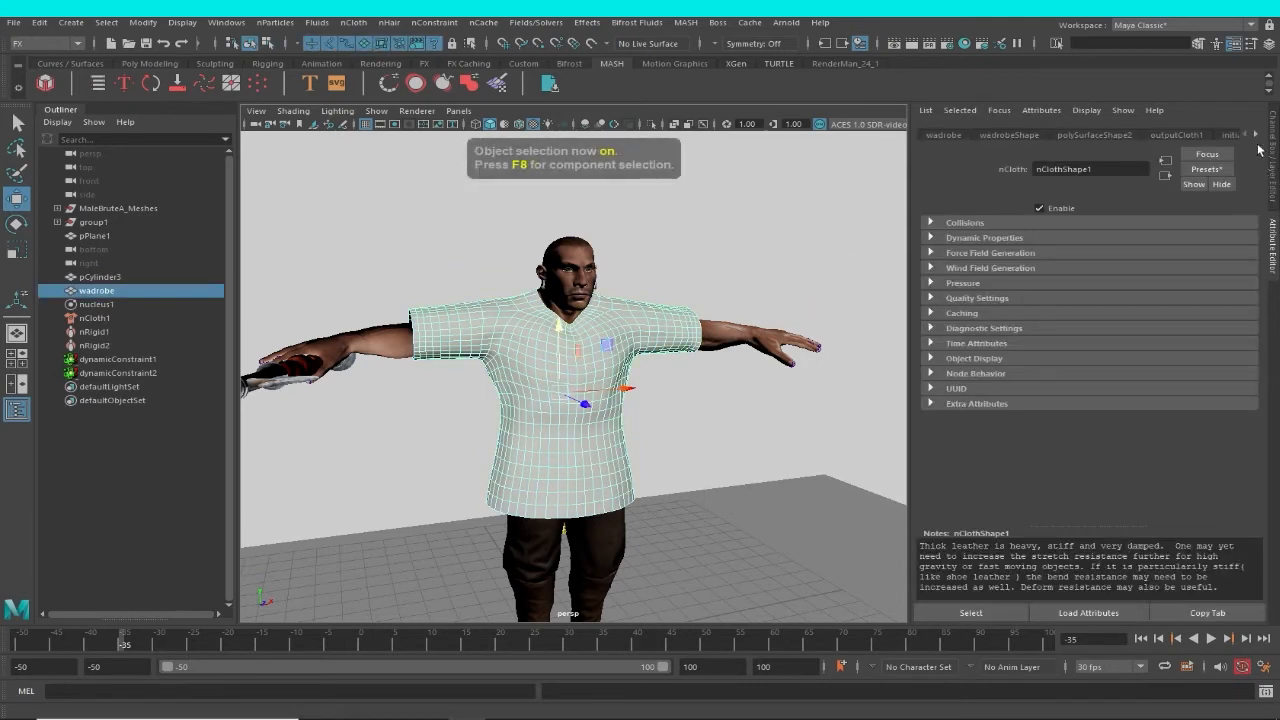
# Set the Color of the garment's lambert2 material to orange and deselect the garment.
pyautogui.click(1255, 135)
pyautogui.click(1255, 135)
pyautogui.click(1255, 135)
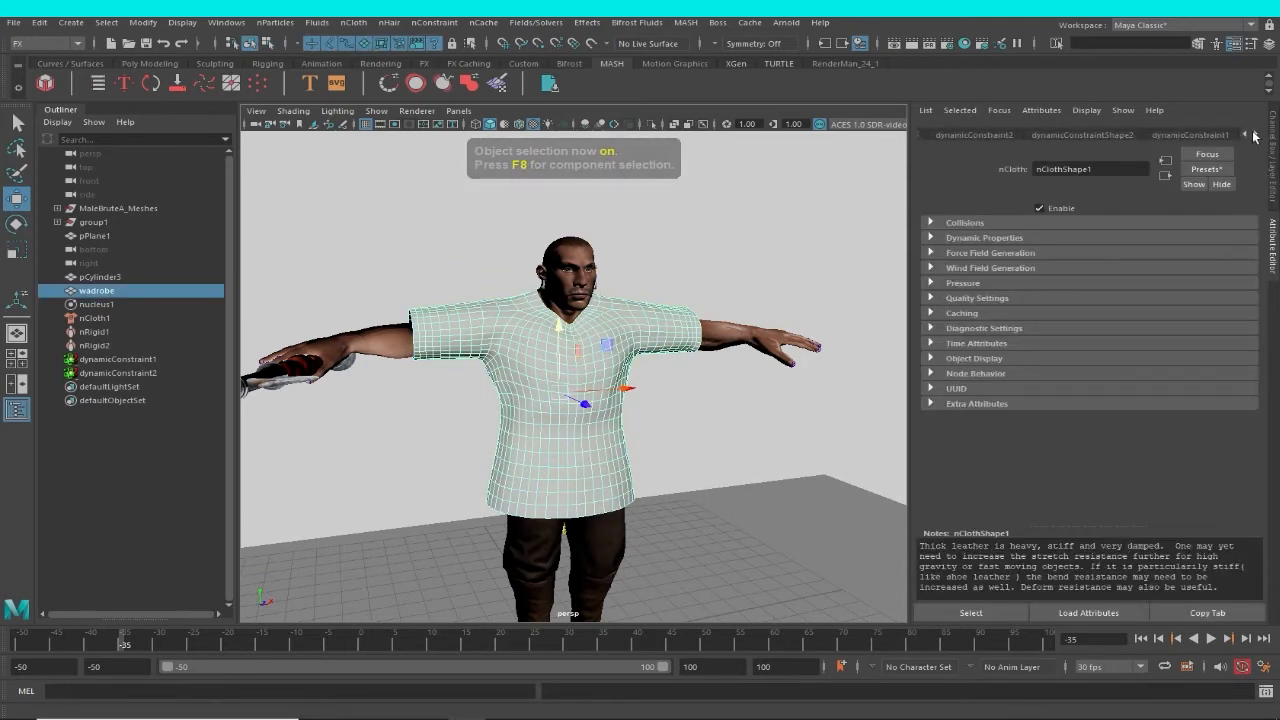
pyautogui.click(1255, 135)
pyautogui.click(1245, 135)
pyautogui.click(1212, 135)
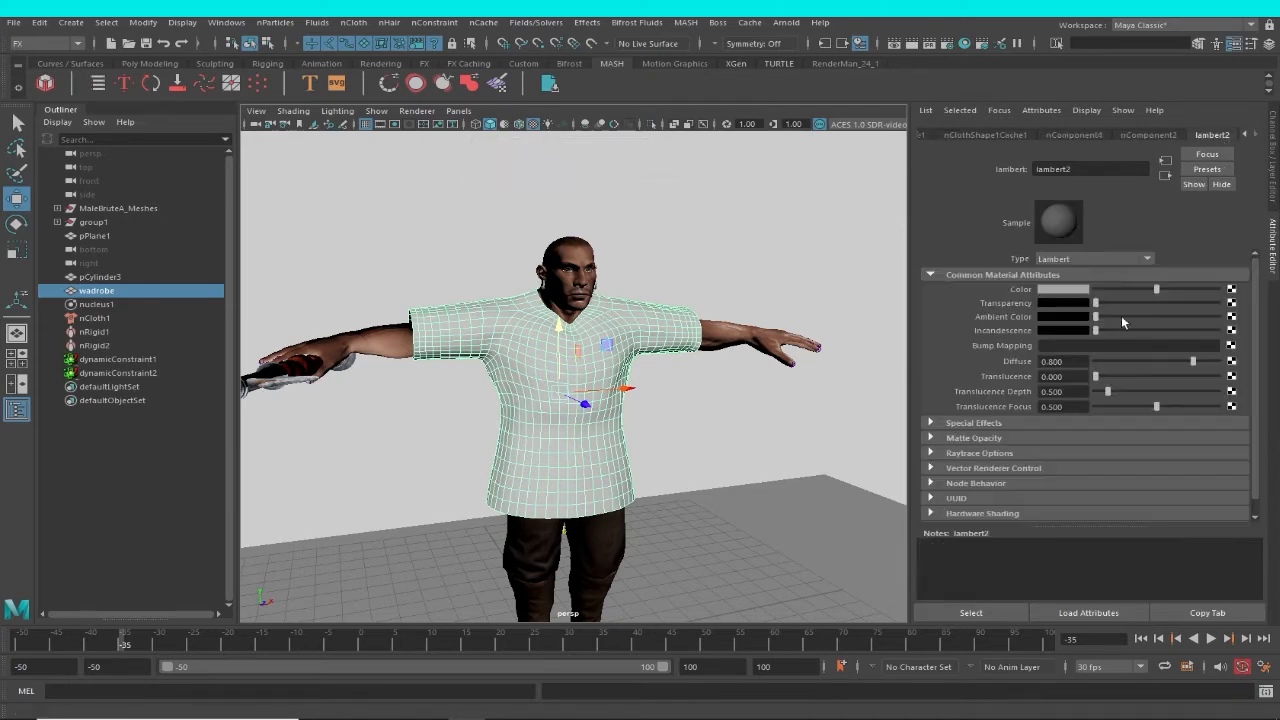
pyautogui.click(1078, 293)
pyautogui.moveTo(1185, 304); pyautogui.dragTo(1211, 306)
pyautogui.click(778, 237)
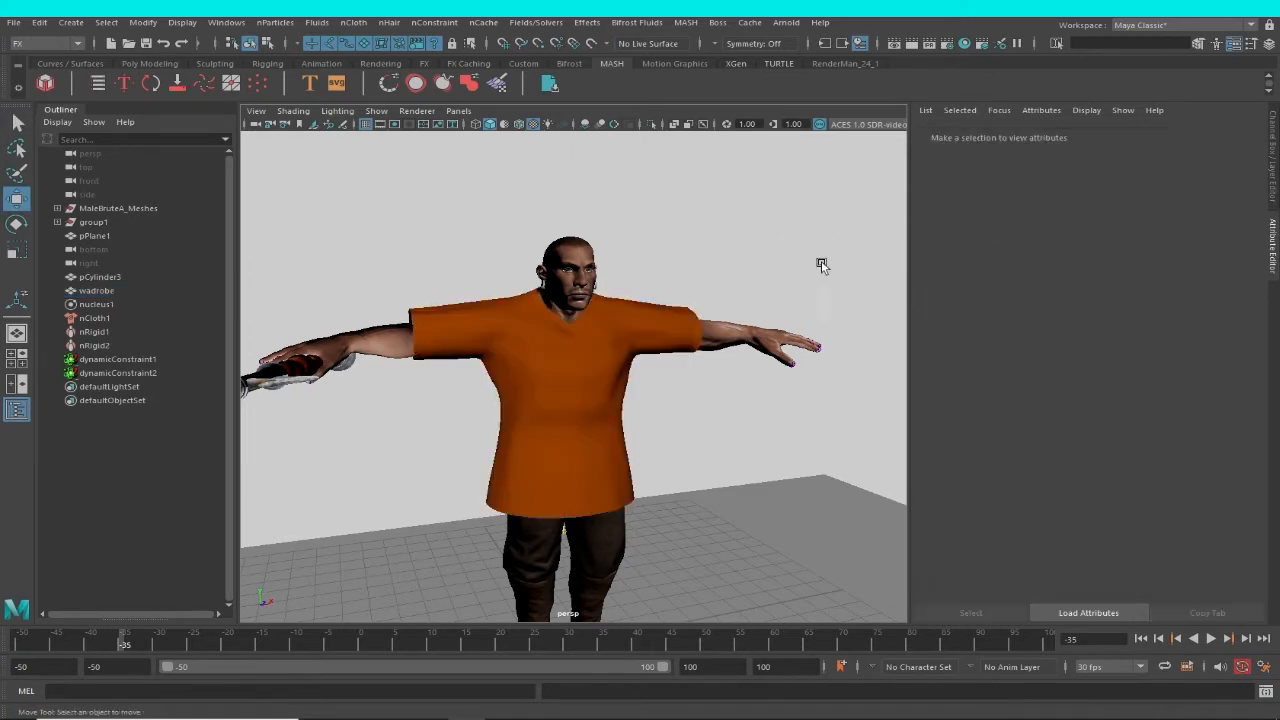
# Play the animation from frame -35 and watch the orange garment on the moving character.
pyautogui.keyDown('alt'); pyautogui.moveTo(823, 266); pyautogui.dragTo(628, 229, button='right'); pyautogui.keyUp('alt')
pyautogui.keyDown('alt'); pyautogui.moveTo(628, 229); pyautogui.dragTo(631, 348); pyautogui.keyUp('alt')
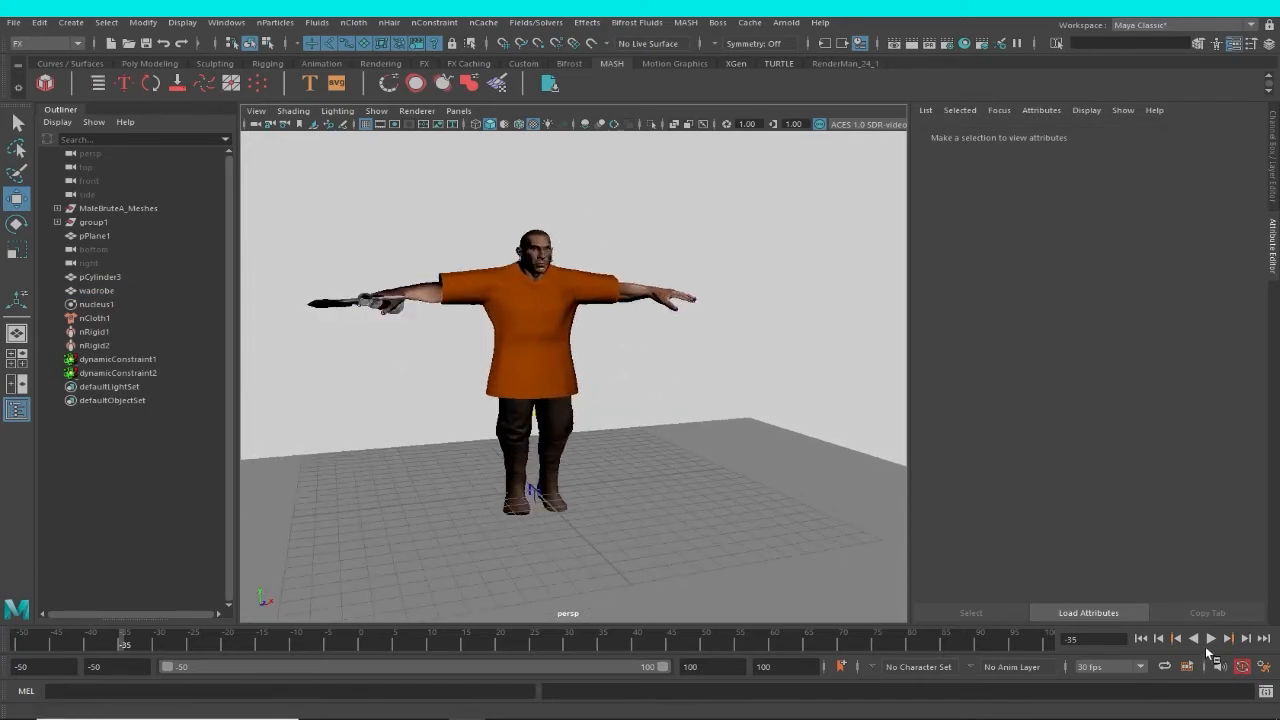
pyautogui.click(1211, 639)
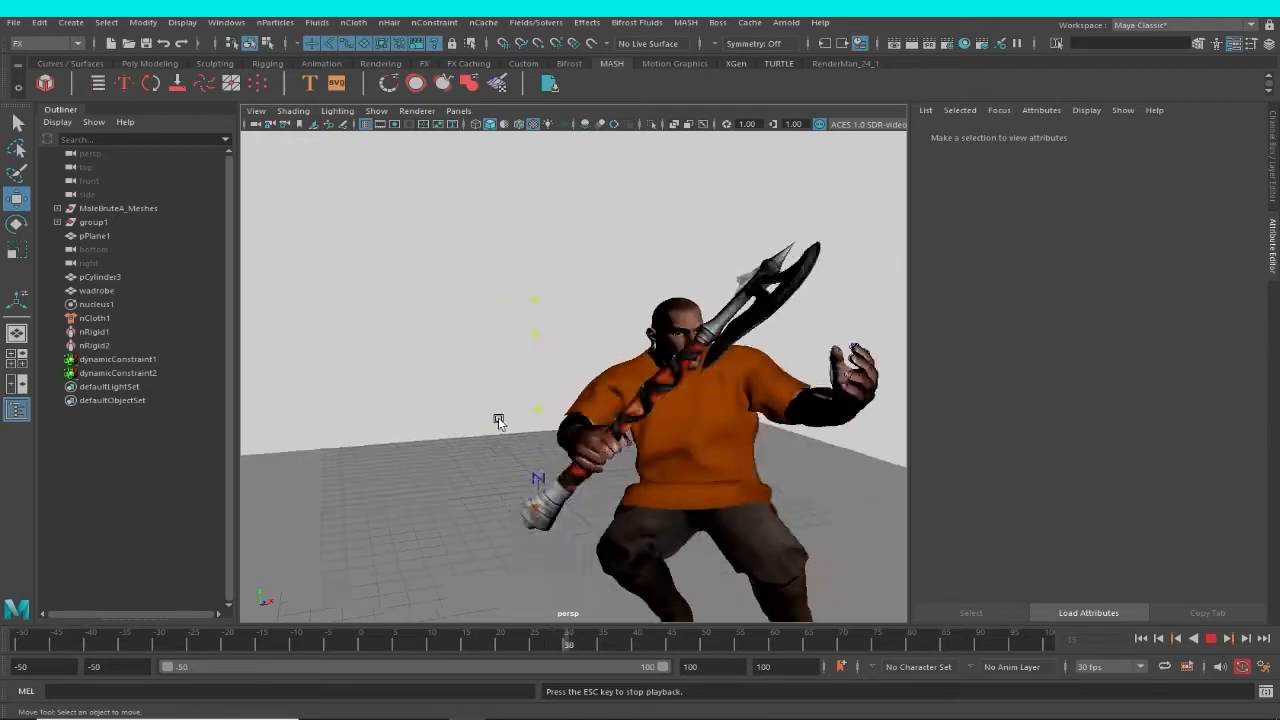
pyautogui.keyDown('alt'); pyautogui.moveTo(500, 423); pyautogui.dragTo(572, 448); pyautogui.keyUp('alt')
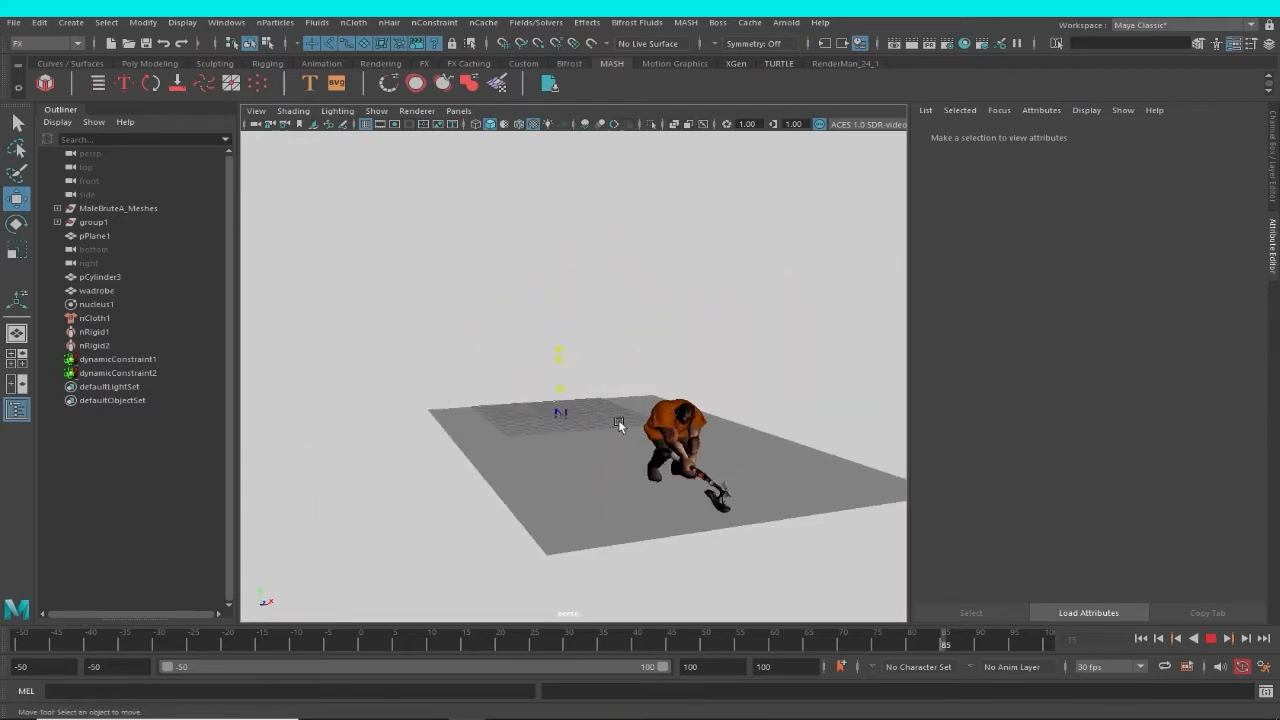
# Watch the orange garment on the moving character from several angles during playback and stop the animation.
pyautogui.keyDown('alt'); pyautogui.moveTo(618, 419); pyautogui.dragTo(773, 496, button='right'); pyautogui.keyUp('alt')
pyautogui.keyDown('alt'); pyautogui.moveTo(773, 496); pyautogui.dragTo(600, 465, button='middle'); pyautogui.keyUp('alt')
pyautogui.keyDown('alt'); pyautogui.moveTo(600, 465); pyautogui.dragTo(700, 485); pyautogui.keyUp('alt')
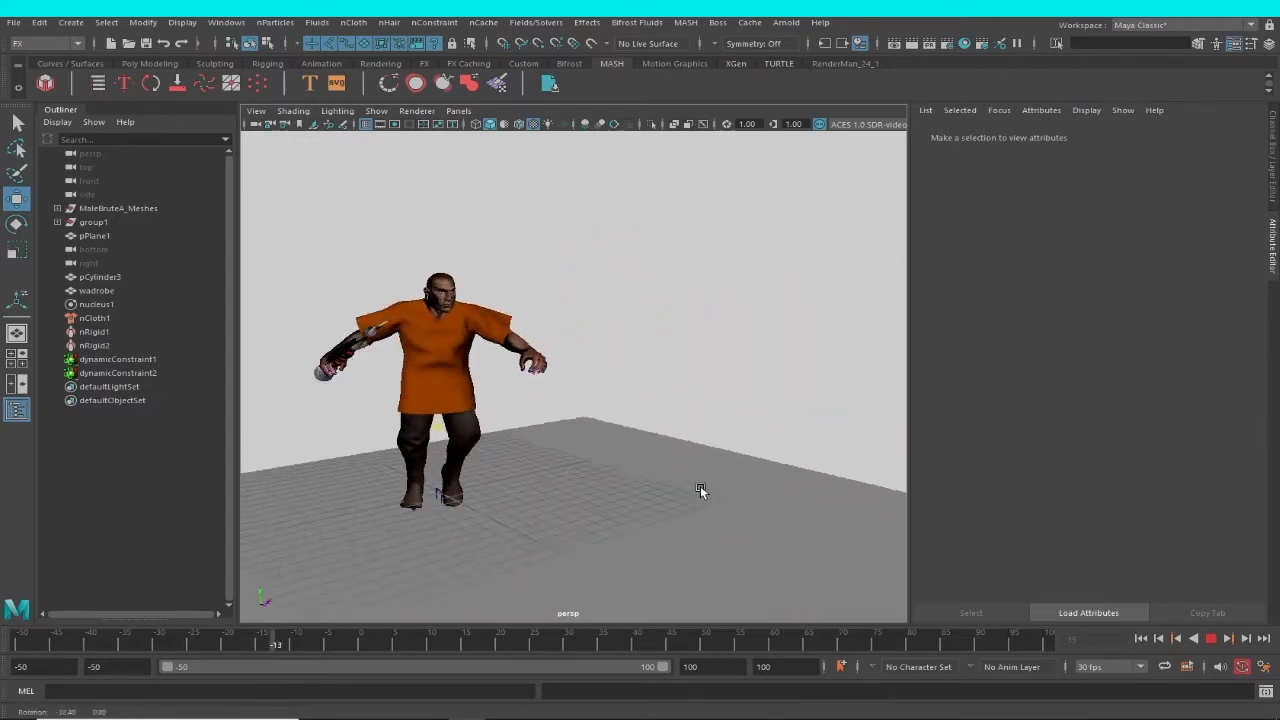
pyautogui.keyDown('alt'); pyautogui.moveTo(700, 485); pyautogui.dragTo(668, 512, button='middle'); pyautogui.keyUp('alt')
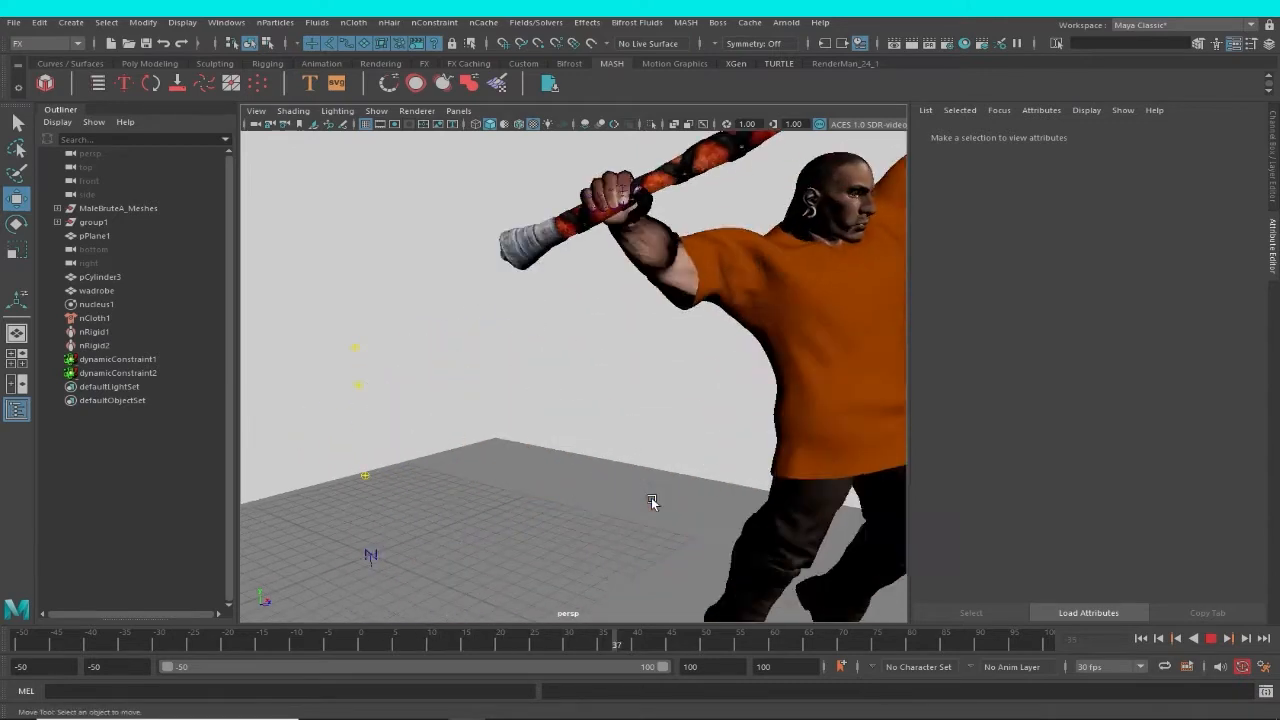
pyautogui.keyDown('alt'); pyautogui.moveTo(587, 465); pyautogui.dragTo(468, 472, button='middle'); pyautogui.keyUp('alt')
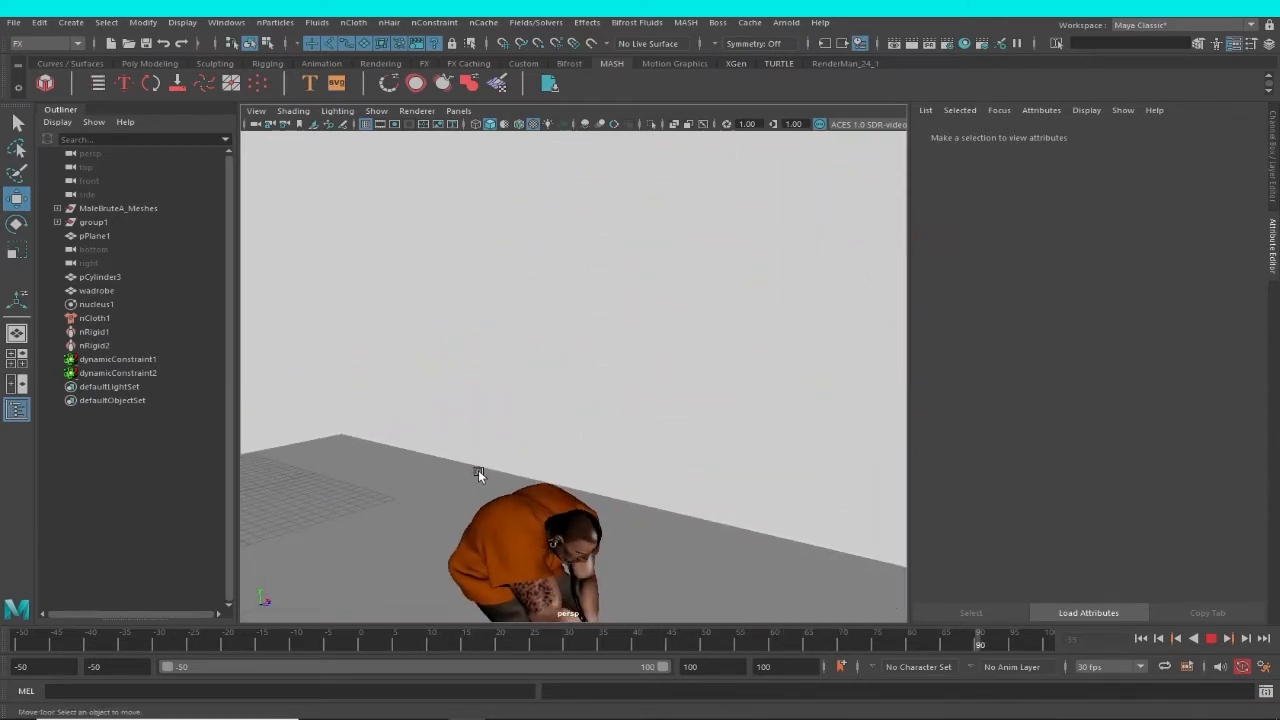
pyautogui.keyDown('alt'); pyautogui.moveTo(580, 477); pyautogui.dragTo(634, 478, button='middle'); pyautogui.keyUp('alt')
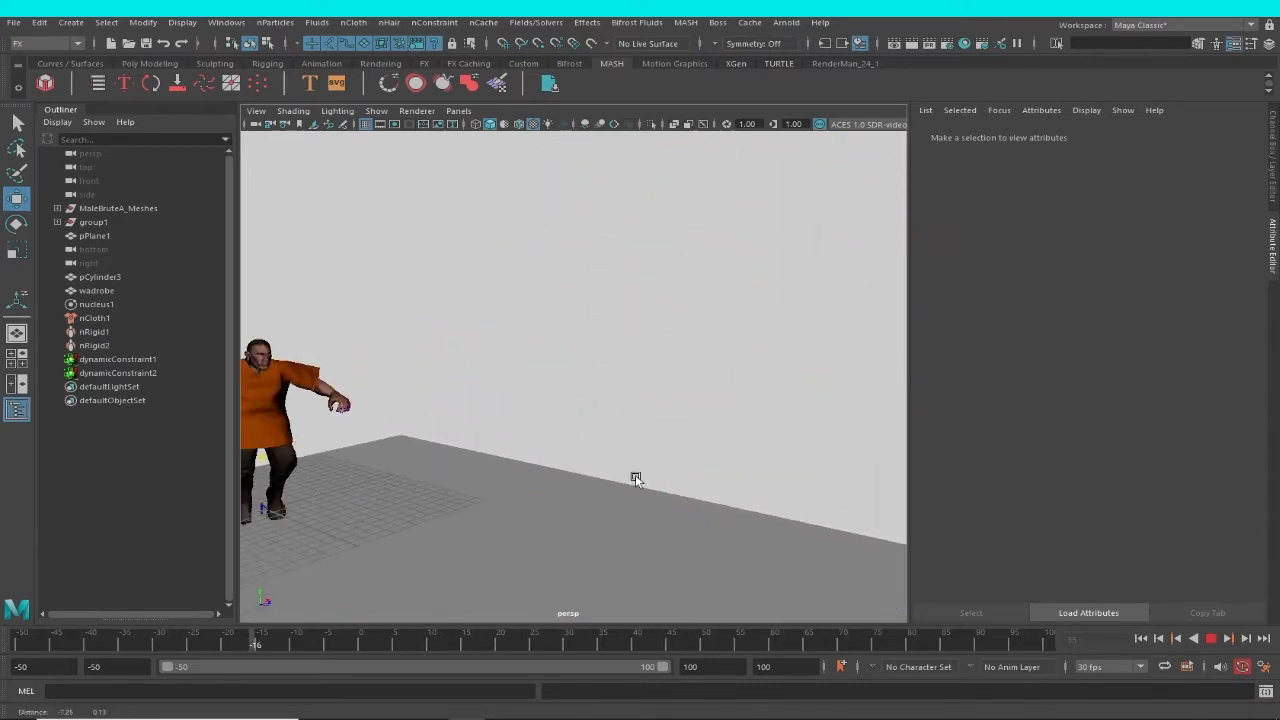
pyautogui.keyDown('alt'); pyautogui.moveTo(634, 478); pyautogui.dragTo(575, 467, button='right'); pyautogui.keyUp('alt')
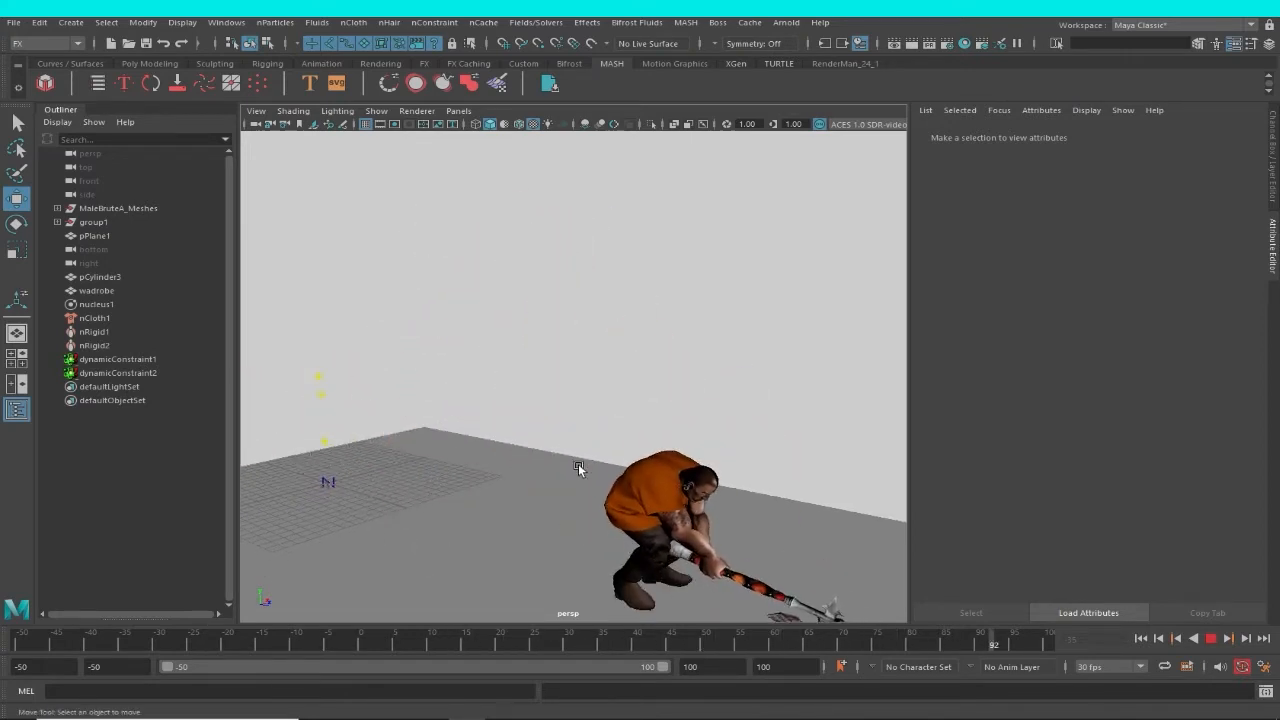
pyautogui.click(1210, 638)
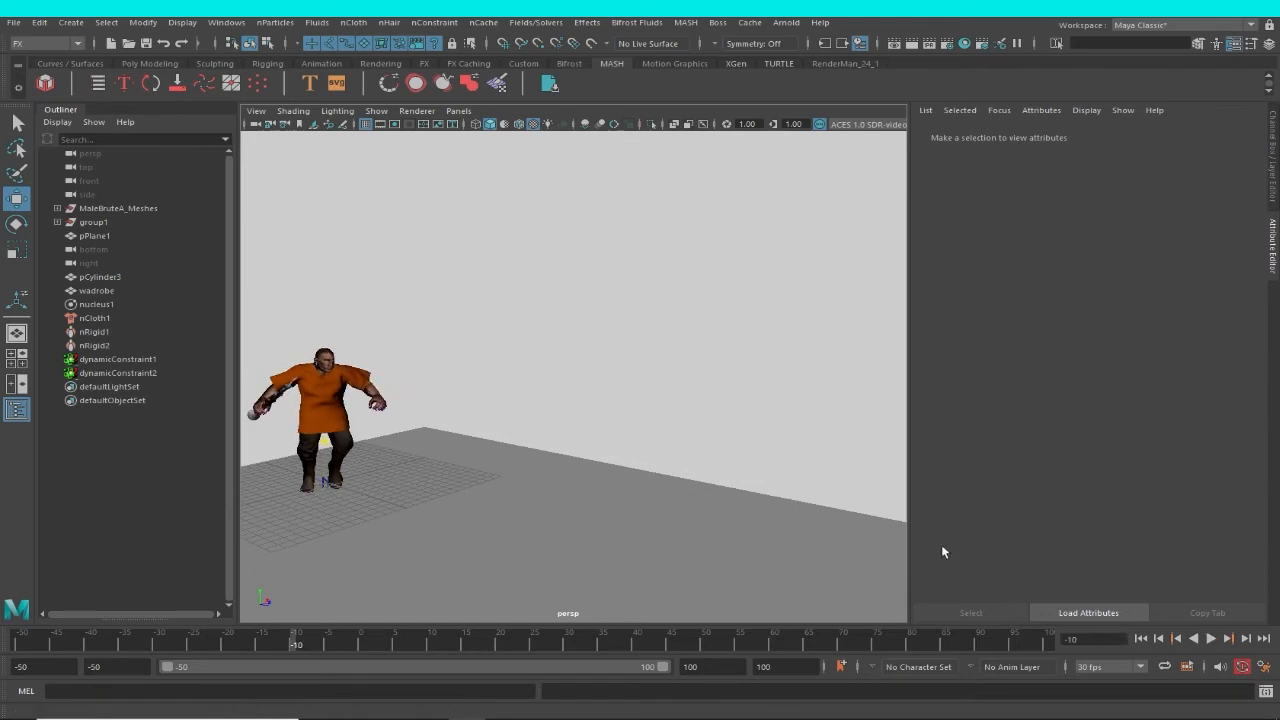
# Inspect the garment up close, return the timeline to the start frame -50 and clear the selection.
pyautogui.keyDown('alt'); pyautogui.moveTo(332, 308); pyautogui.dragTo(551, 335, button='right'); pyautogui.keyUp('alt')
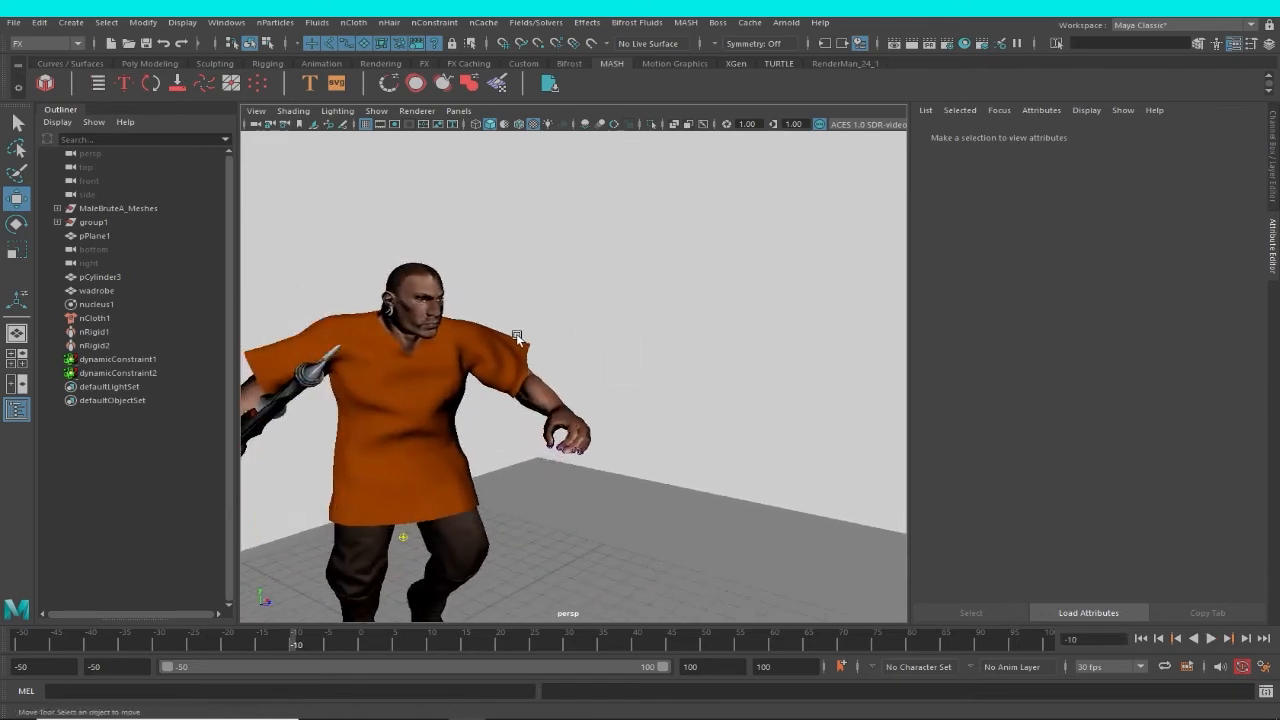
pyautogui.click(517, 337)
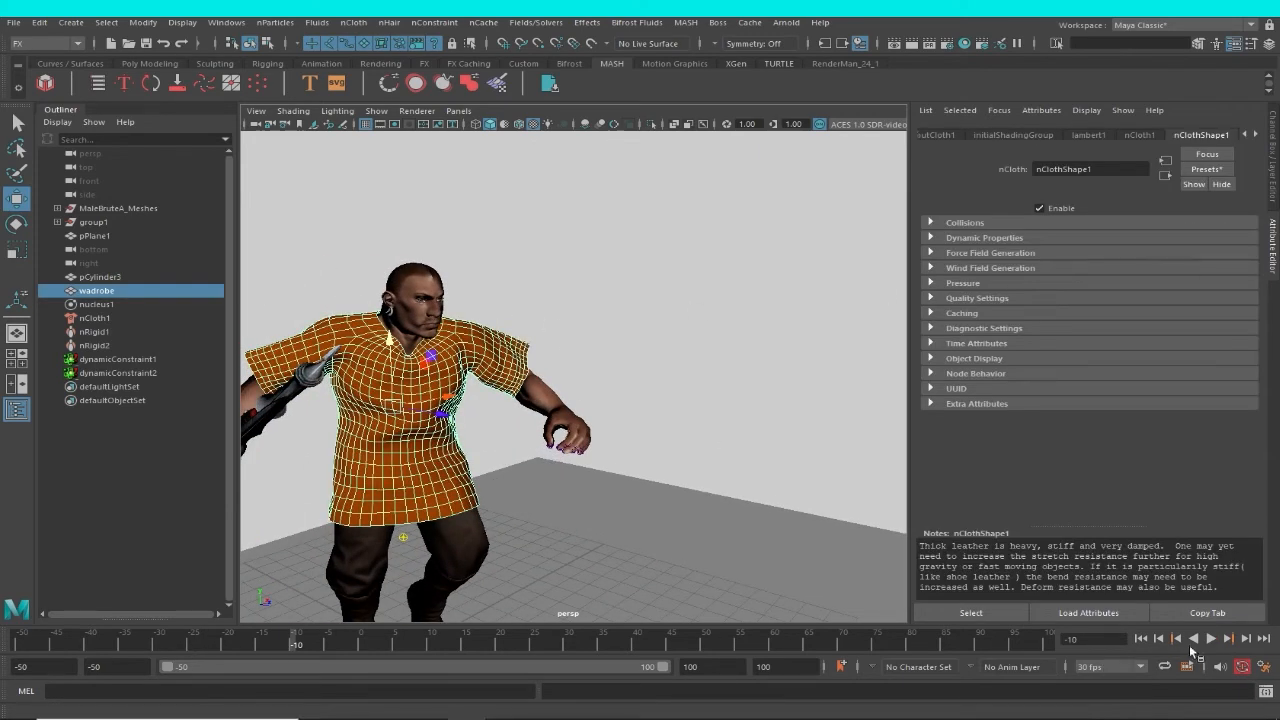
pyautogui.click(1144, 643)
pyautogui.keyDown('alt'); pyautogui.moveTo(440, 446); pyautogui.dragTo(490, 487); pyautogui.keyUp('alt')
pyautogui.click(720, 370)
pyautogui.scroll(3, 562, 342)
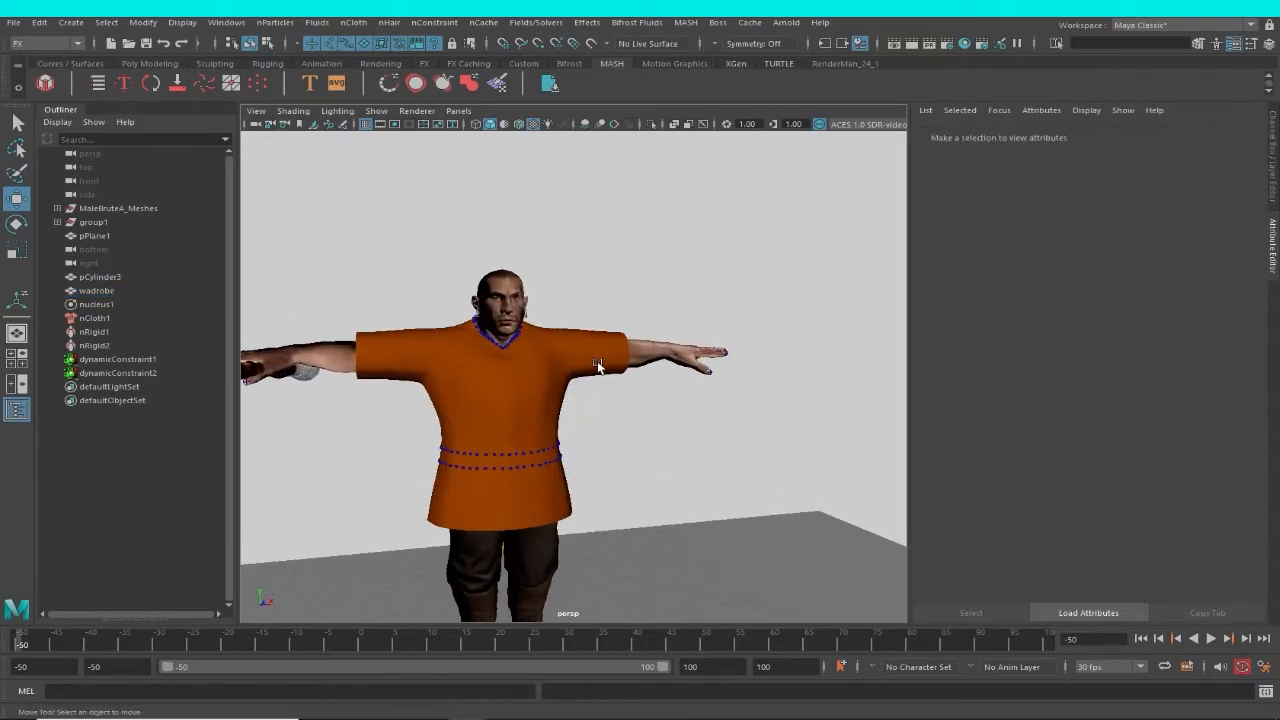
# Select the wadrobe garment and look through the available nCloth presets of nClothShape1 without applying one.
pyautogui.click(604, 367)
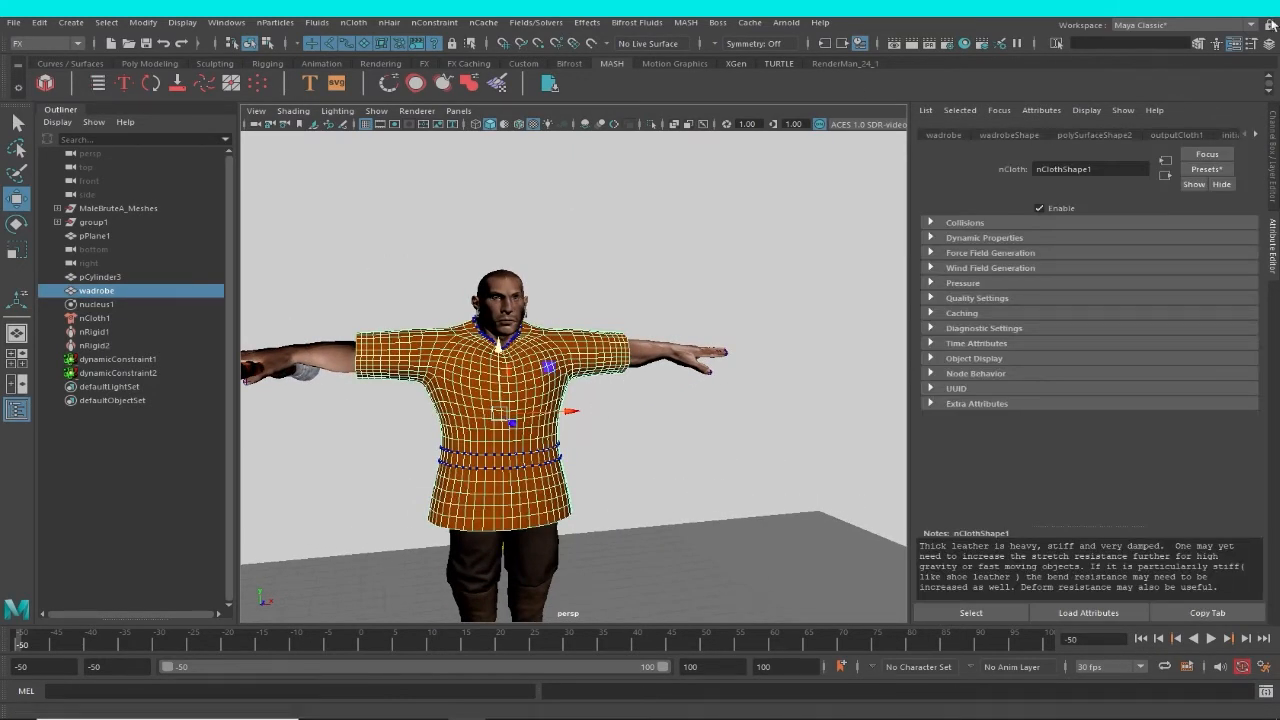
pyautogui.click(1208, 170)
pyautogui.moveTo(1220, 229)
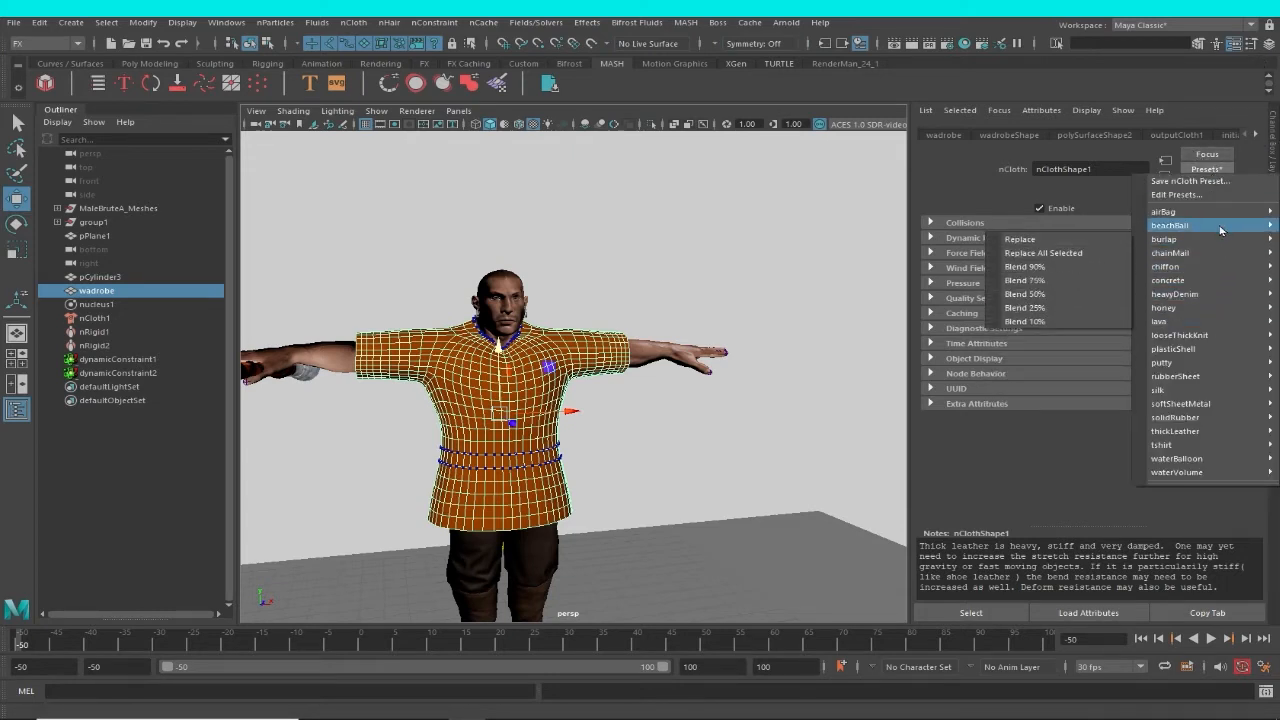
pyautogui.moveTo(1198, 352)
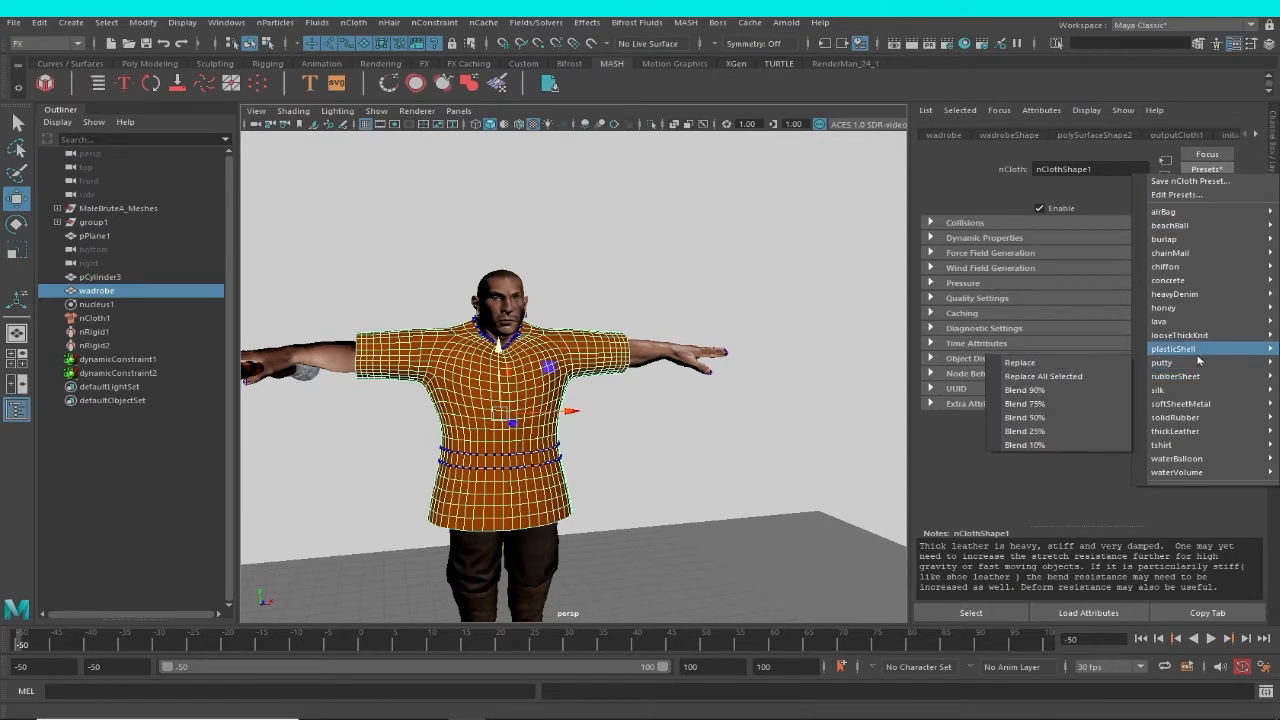
pyautogui.moveTo(1191, 440)
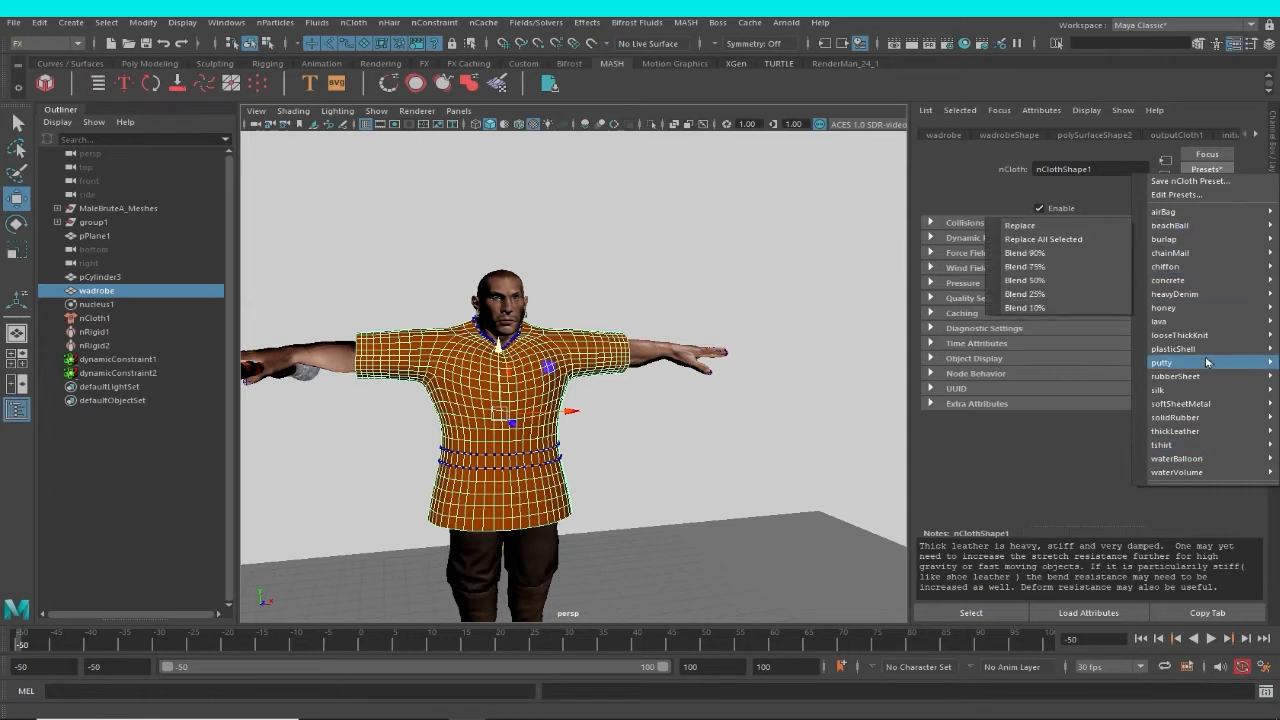
pyautogui.moveTo(1202, 394)
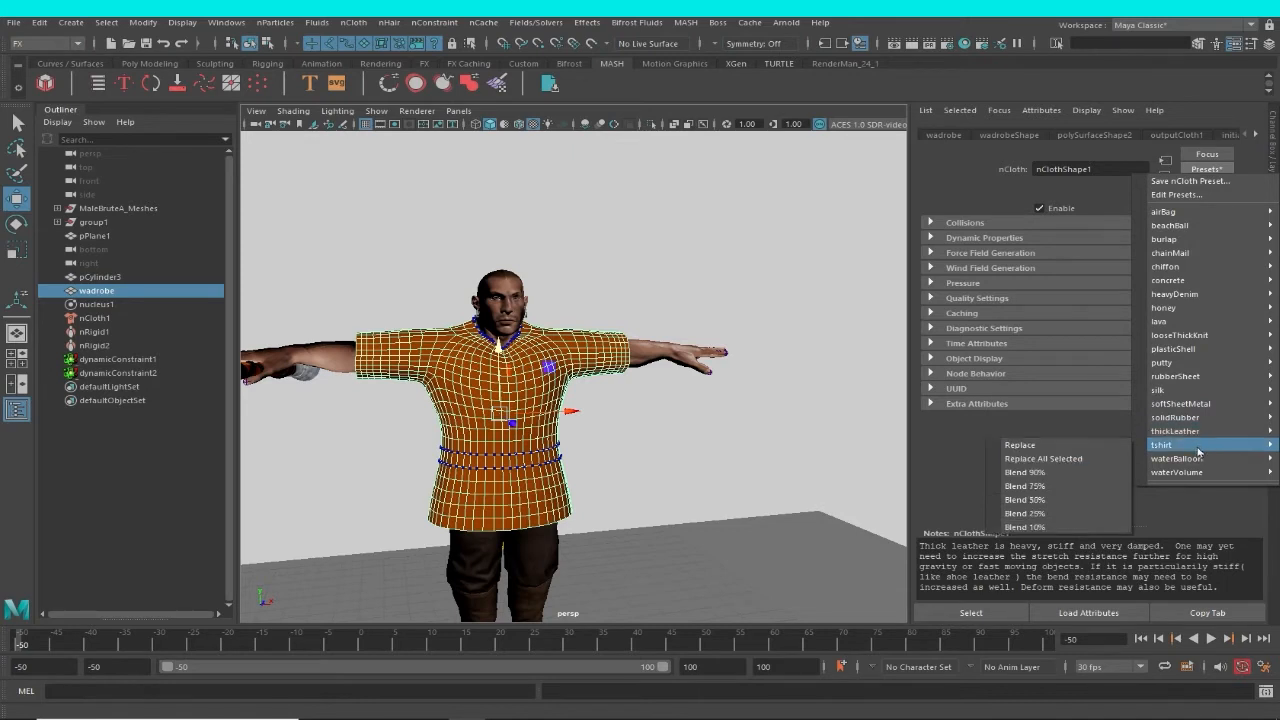
pyautogui.click(982, 205)
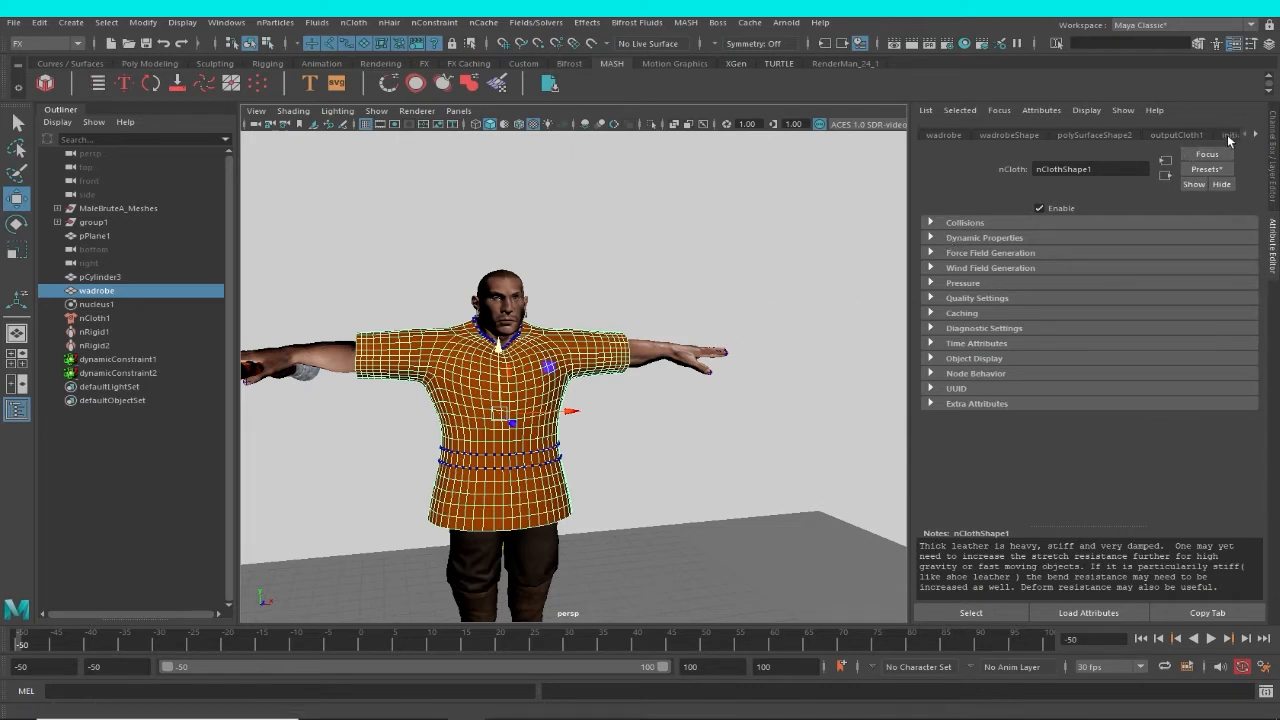
# Expand the Dynamic Properties of nClothShape1 and replace its settings with the tshirt preset.
pyautogui.click(930, 239)
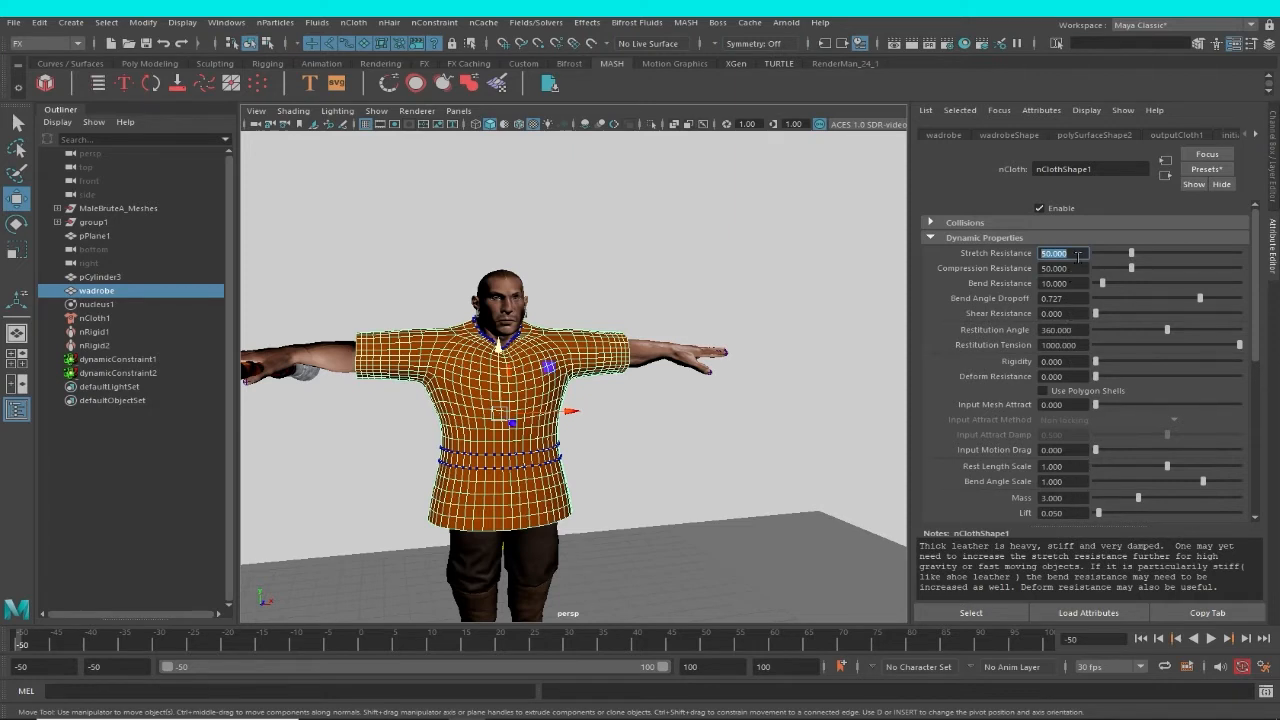
pyautogui.press('Tab')
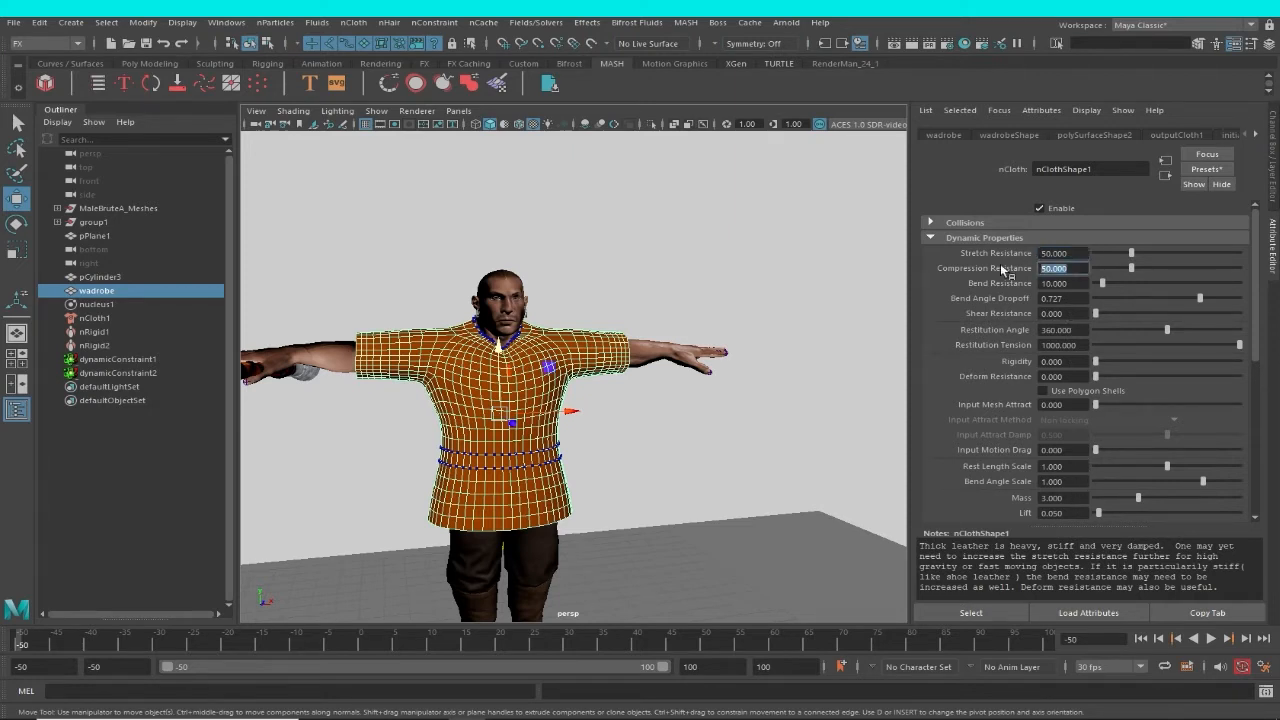
pyautogui.click(1227, 173)
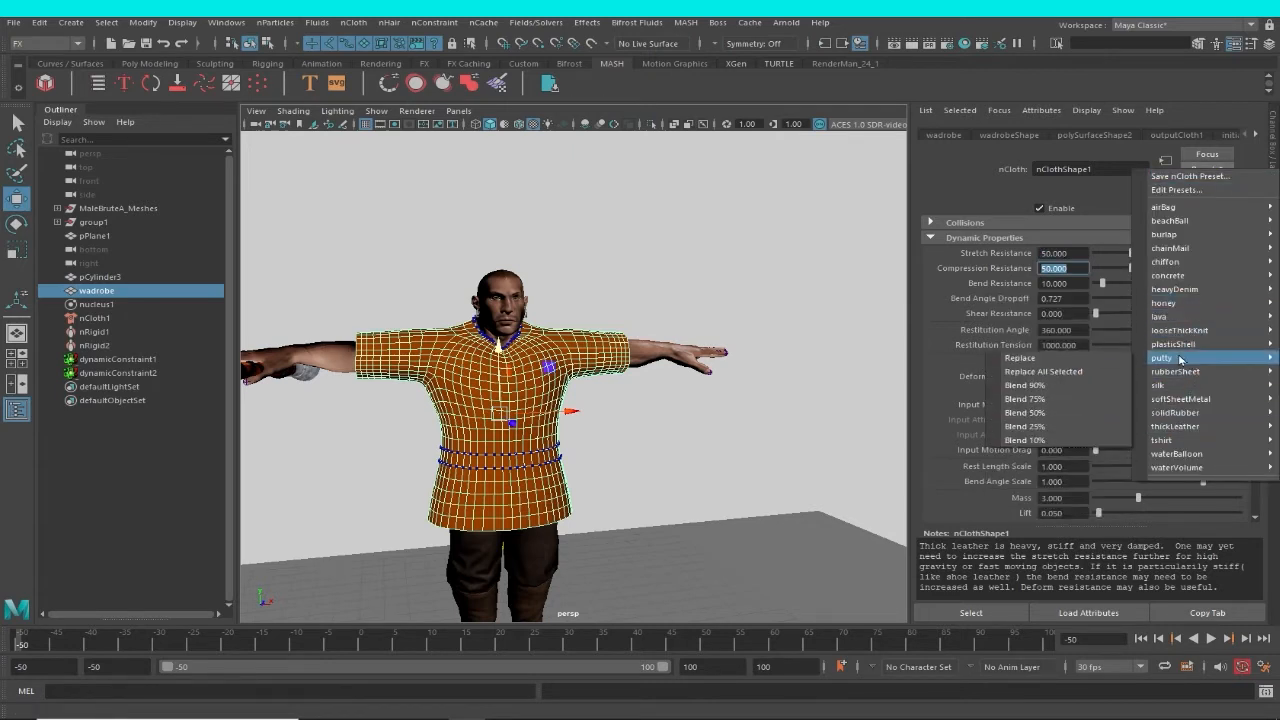
pyautogui.moveTo(1177, 441)
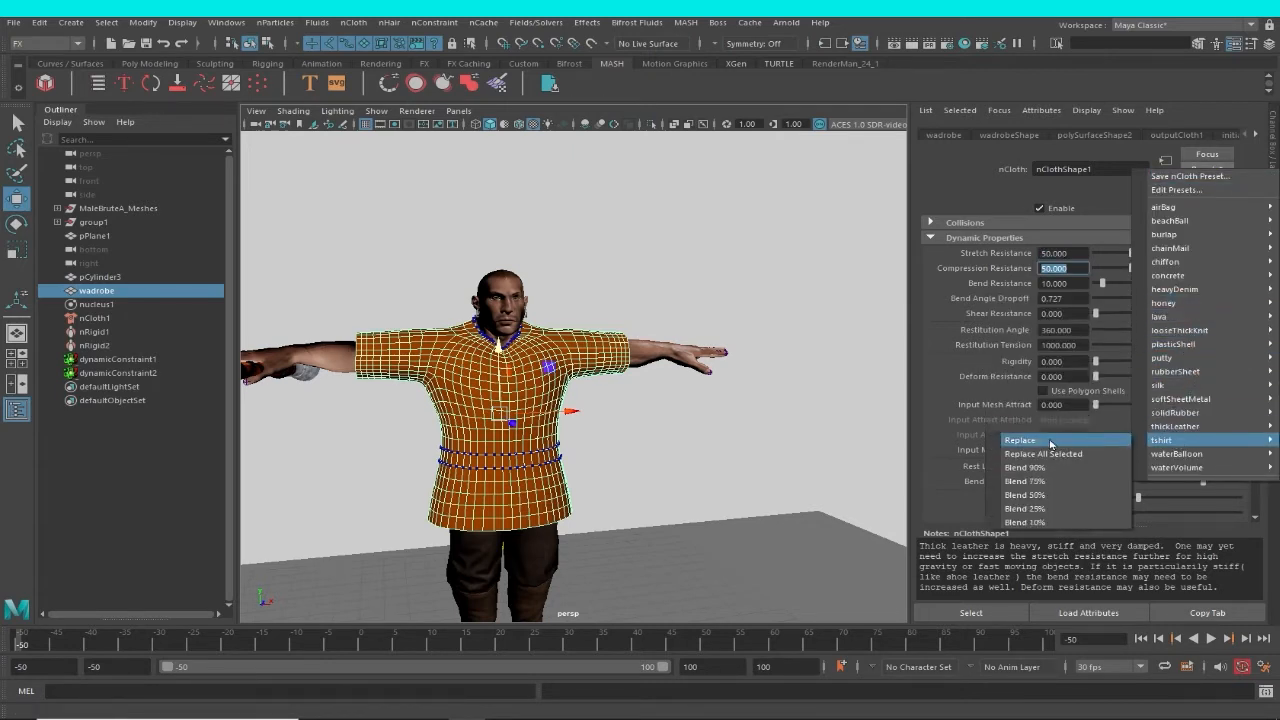
pyautogui.click(1050, 443)
# Set the Compression Resistance of nClothShape1 to 35 and deselect the garment.
pyautogui.moveTo(1074, 267); pyautogui.dragTo(984, 266)
pyautogui.moveTo(1079, 269); pyautogui.dragTo(1003, 284)
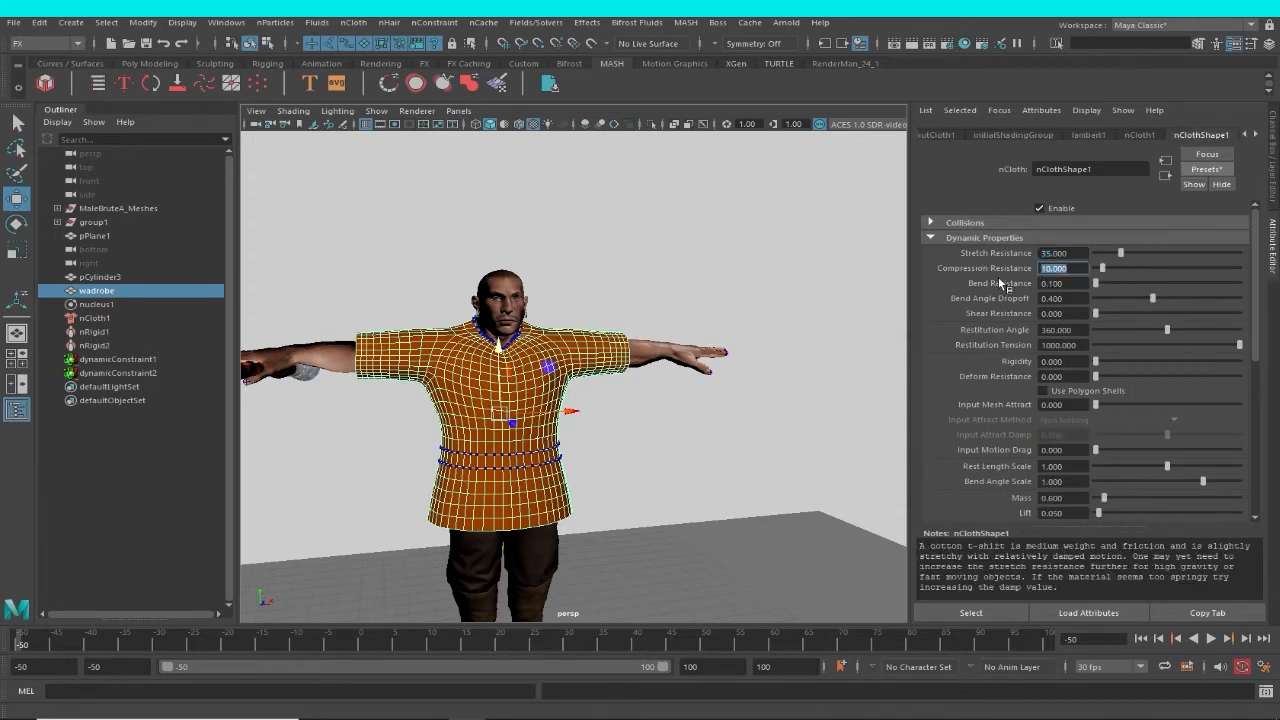
pyautogui.click(1076, 254)
pyautogui.moveTo(1077, 254); pyautogui.dragTo(958, 264)
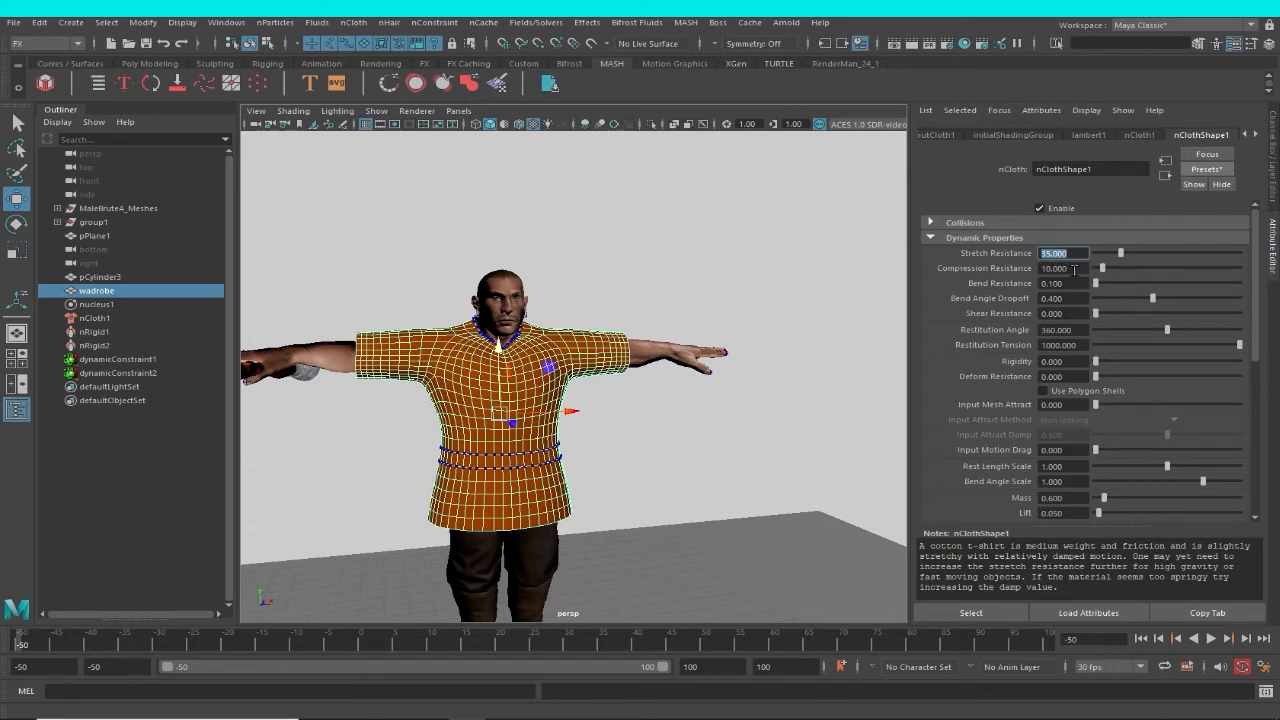
pyautogui.moveTo(1074, 268); pyautogui.dragTo(943, 268)
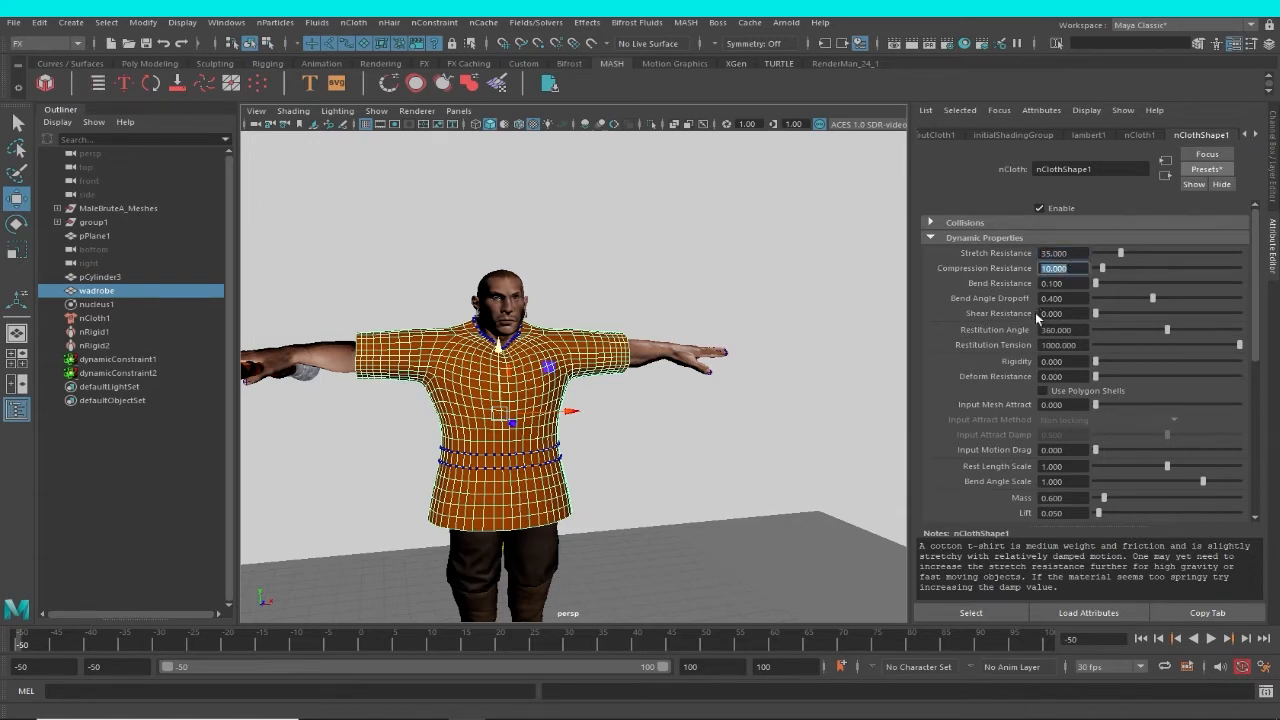
pyautogui.write('35')
pyautogui.hotkey('shift', 'Tab')
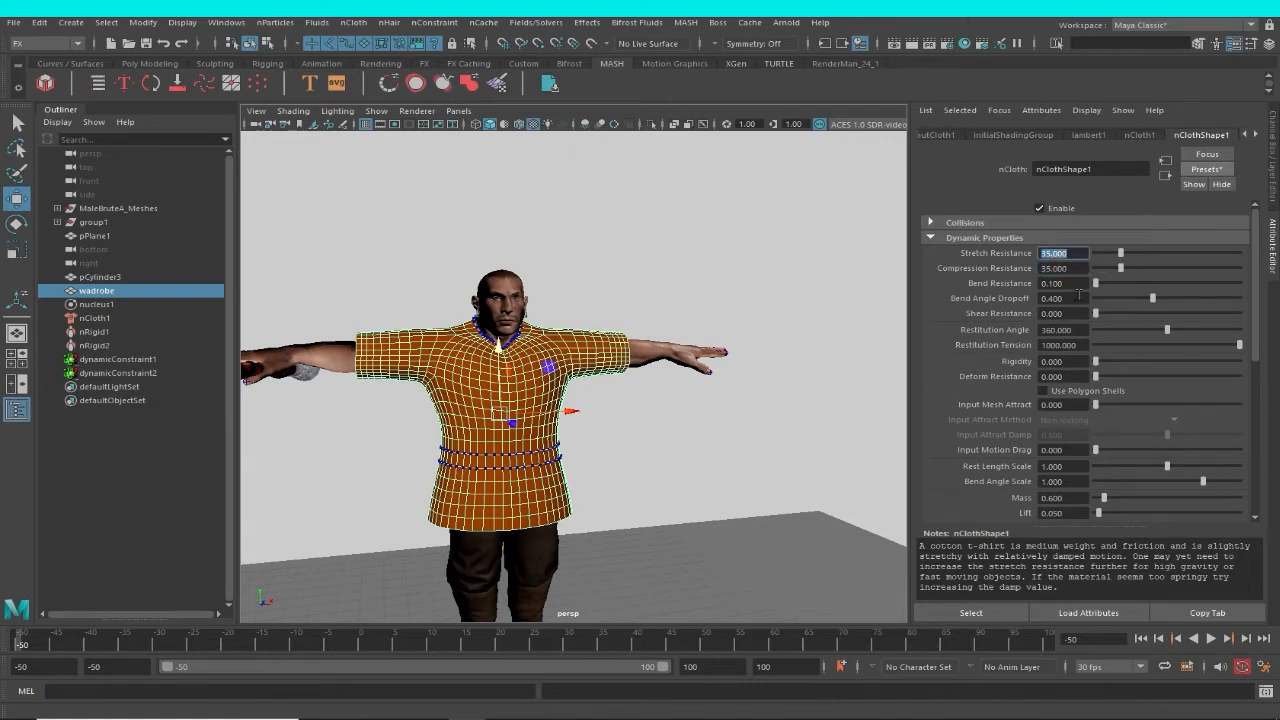
pyautogui.click(1076, 284)
pyautogui.keyDown('alt'); pyautogui.moveTo(622, 481); pyautogui.dragTo(656, 467); pyautogui.keyUp('alt')
pyautogui.click(645, 400)
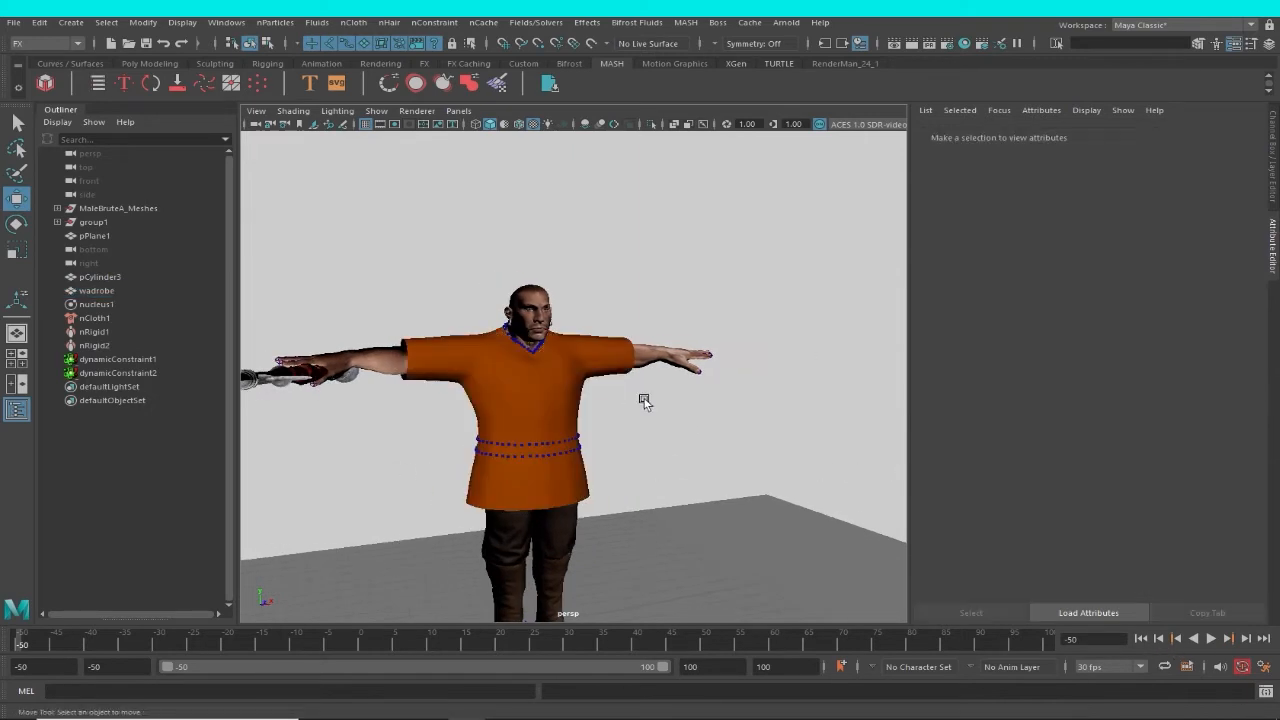
# Select the wadrobe garment and delete its existing nCloth cache.
pyautogui.click(567, 382)
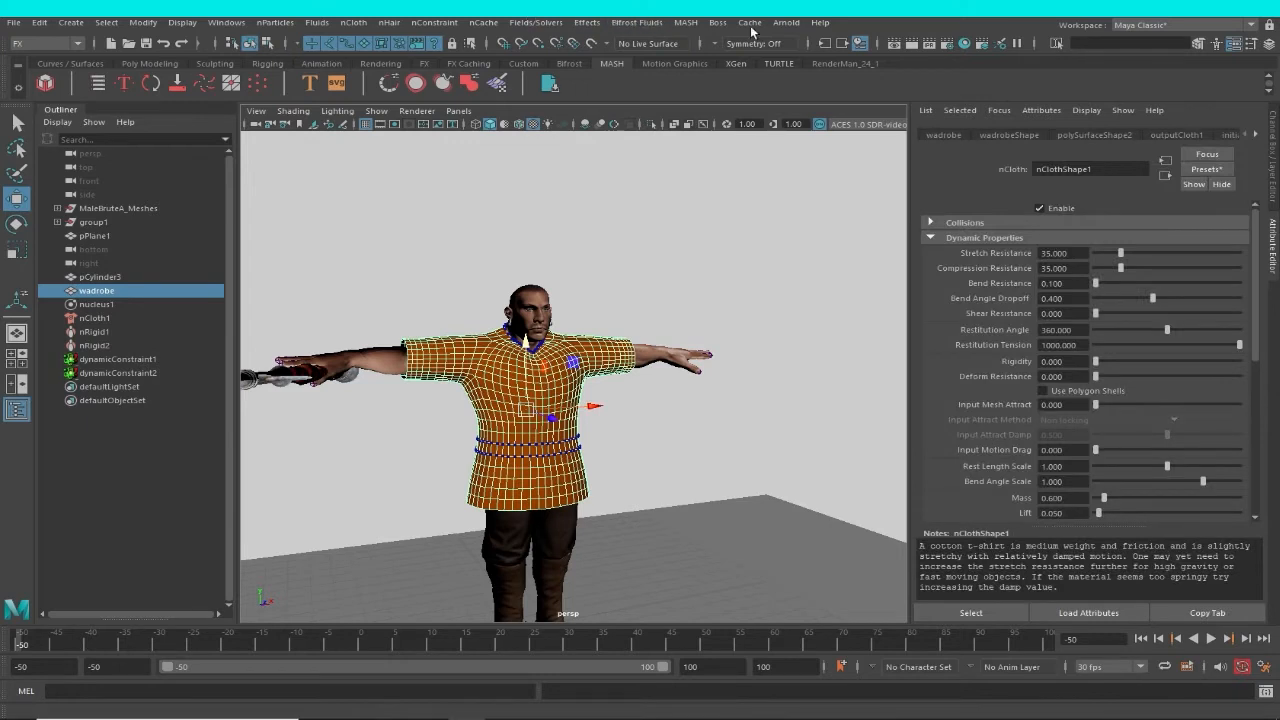
pyautogui.click(637, 22)
pyautogui.moveTo(483, 22)
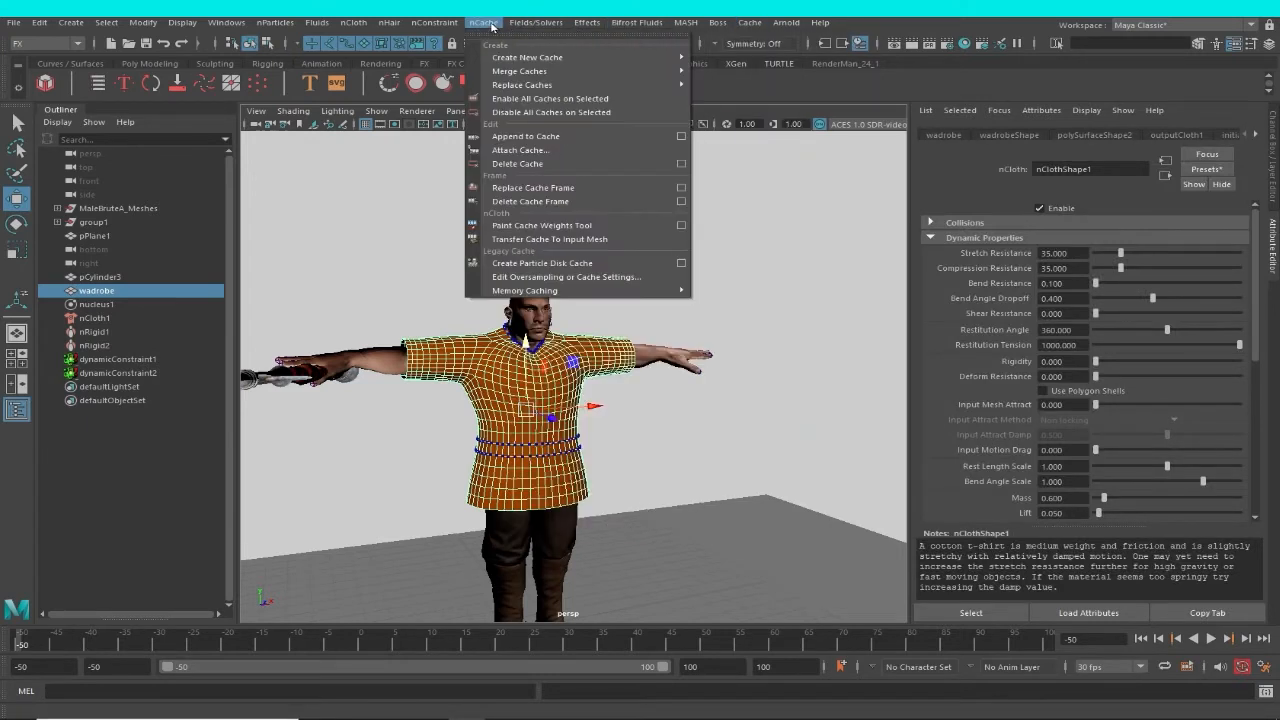
pyautogui.moveTo(527, 57)
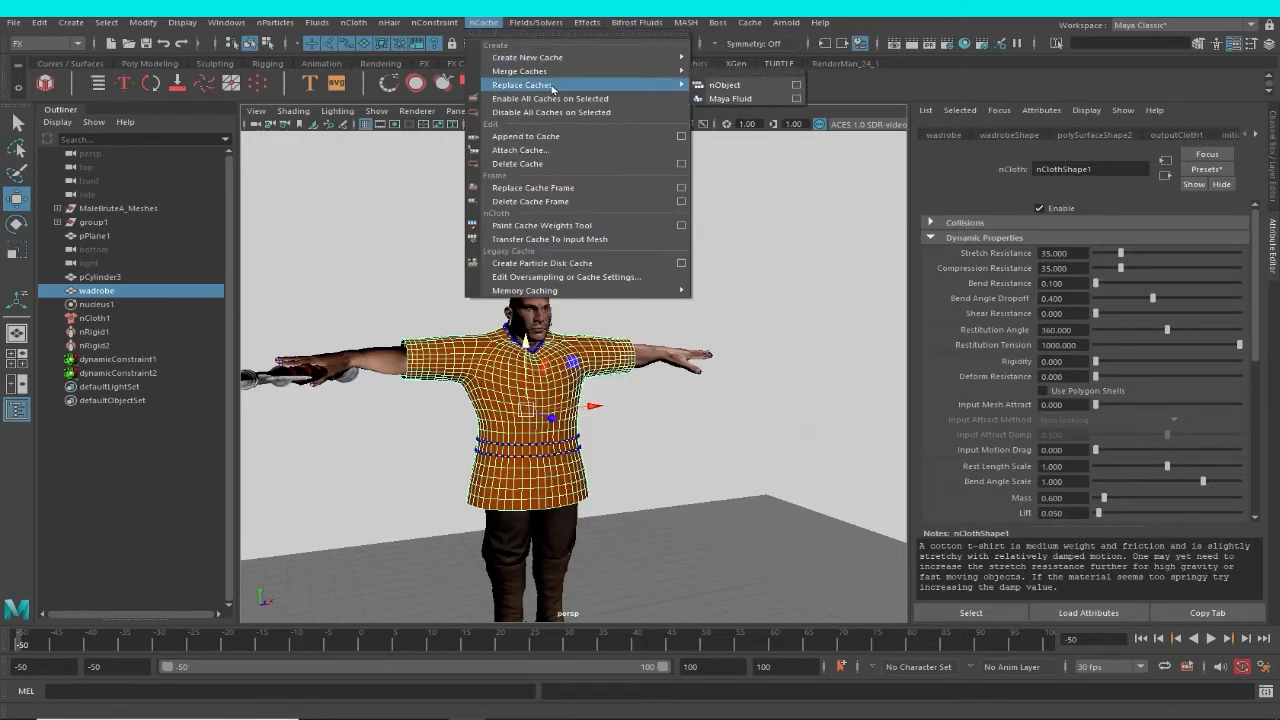
pyautogui.click(562, 164)
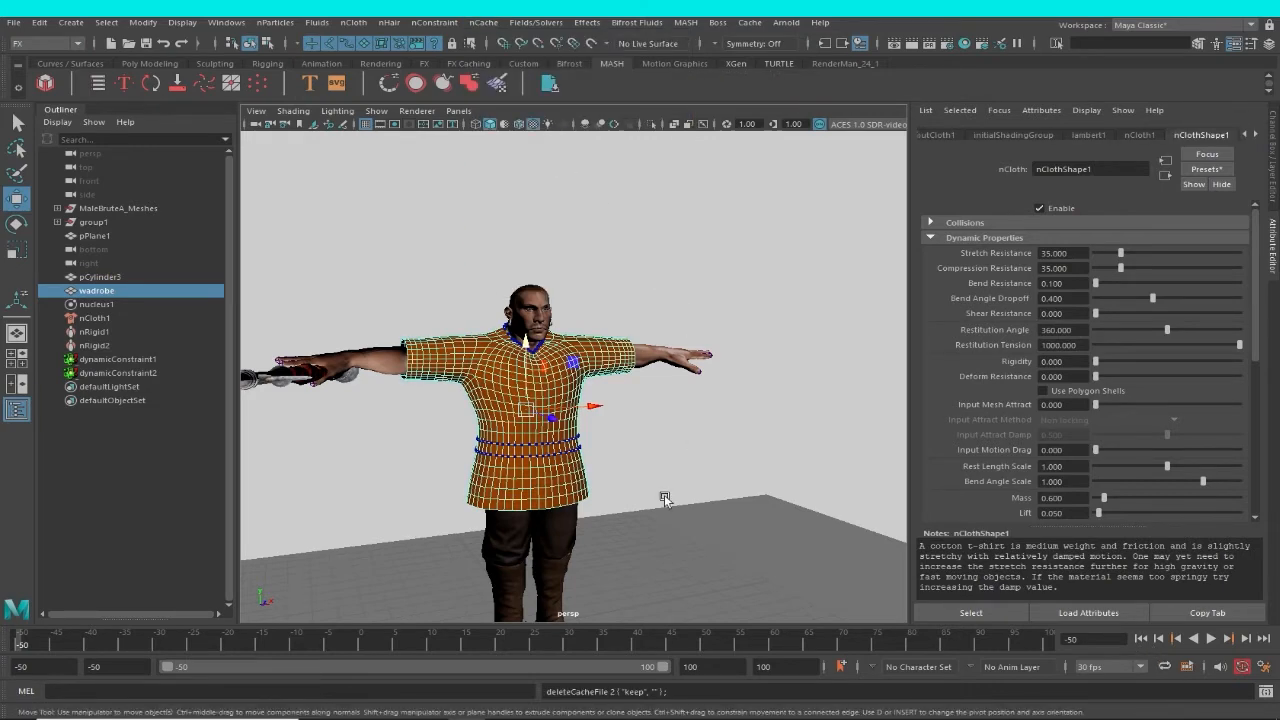
# Deselect the garment and try to create a new nObject cache with nothing selected.
pyautogui.scroll(-5, 650, 466)
pyautogui.keyDown('alt'); pyautogui.moveTo(700, 468); pyautogui.dragTo(681, 412); pyautogui.keyUp('alt')
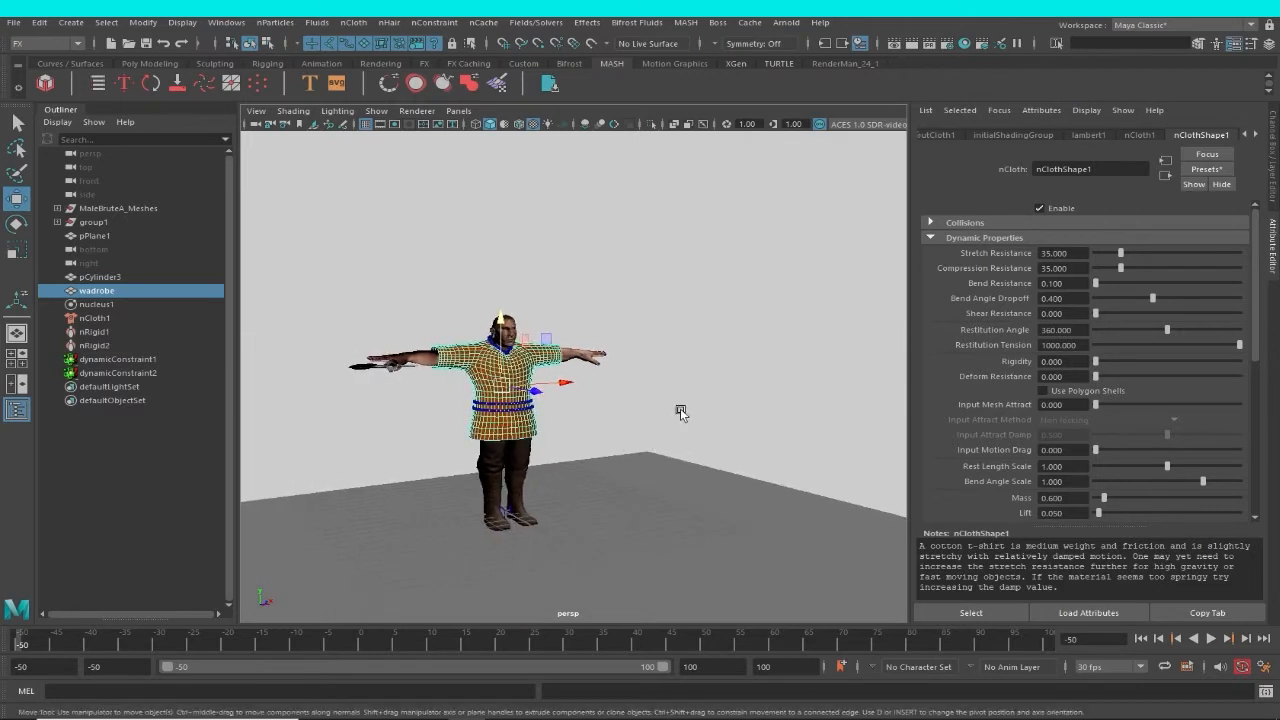
pyautogui.click(680, 413)
pyautogui.keyDown('alt'); pyautogui.moveTo(740, 446); pyautogui.dragTo(584, 467); pyautogui.keyUp('alt')
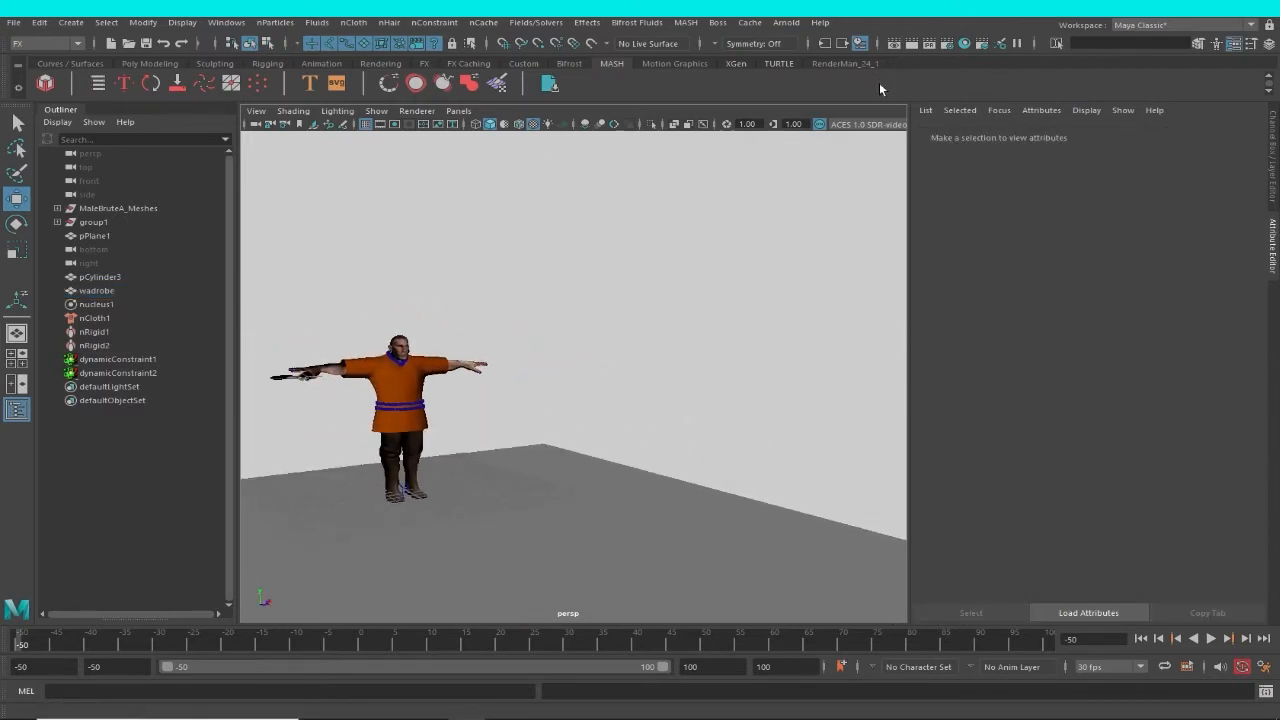
pyautogui.click(750, 22)
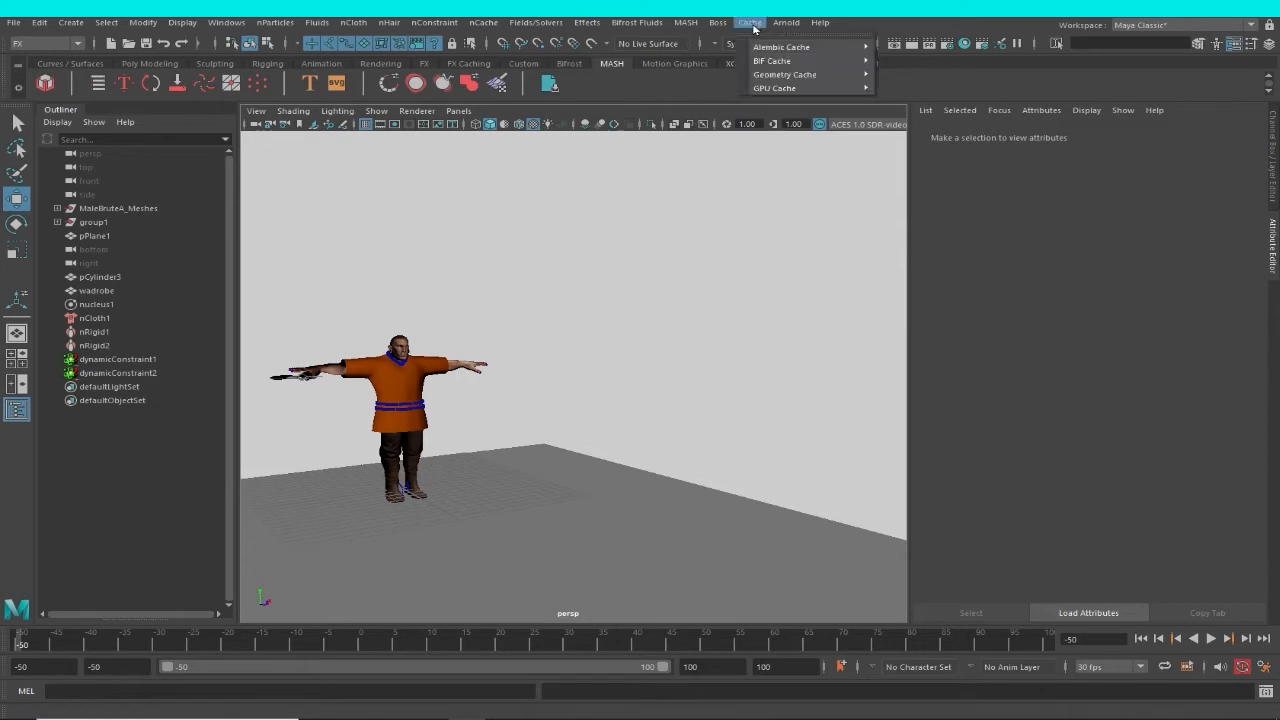
pyautogui.moveTo(759, 48)
pyautogui.click(483, 22)
pyautogui.moveTo(600, 58)
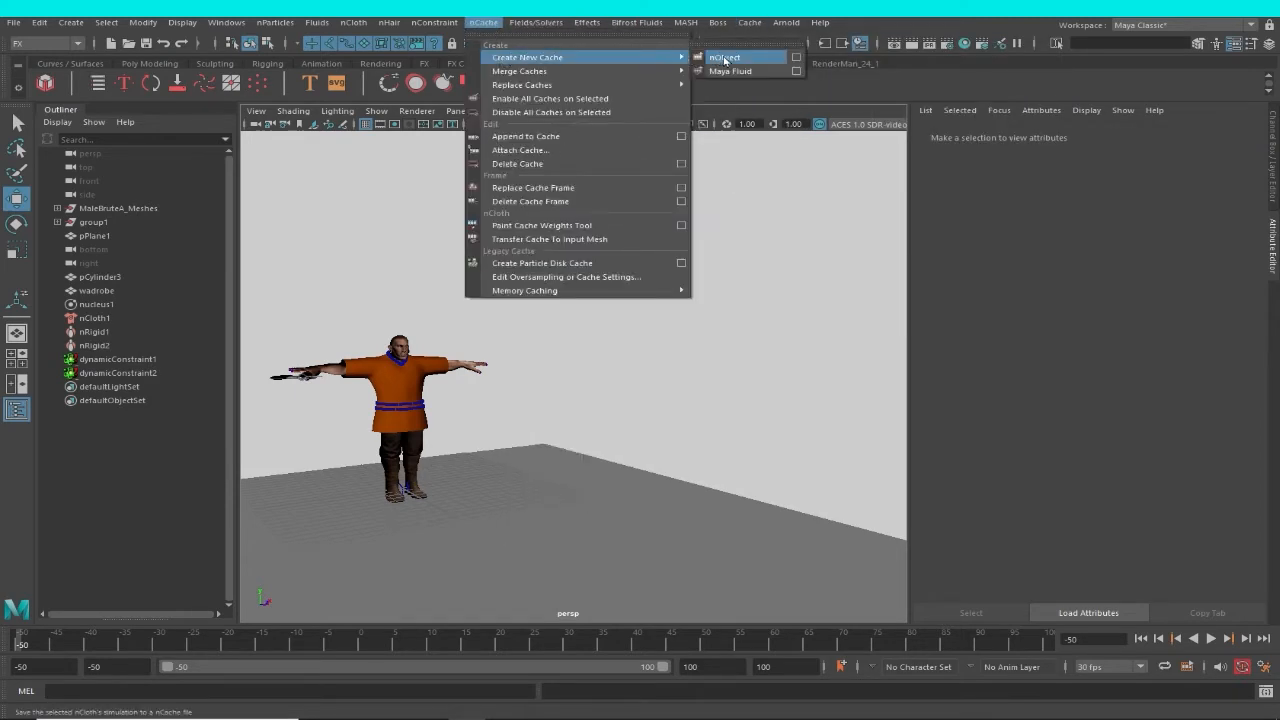
pyautogui.click(722, 58)
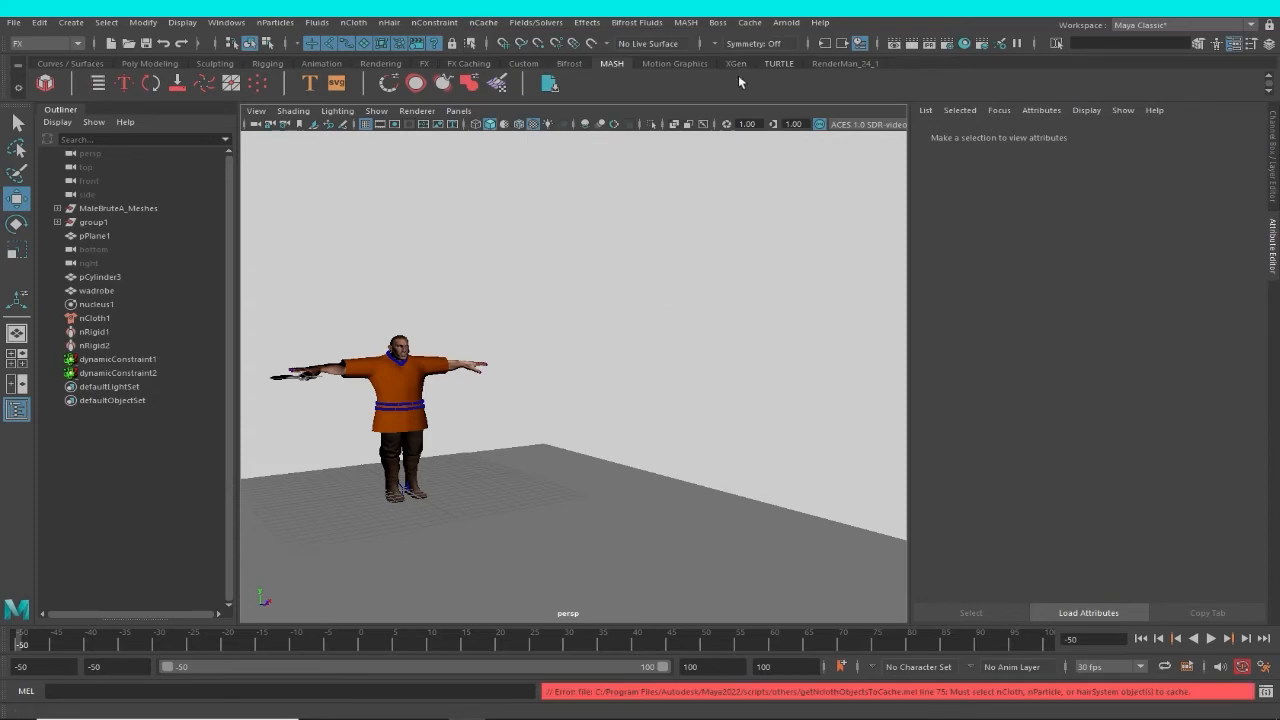
# Select the wadrobe garment and create a new nObject cache for it, replacing the existing nClothShape1 cache file.
pyautogui.click(418, 399)
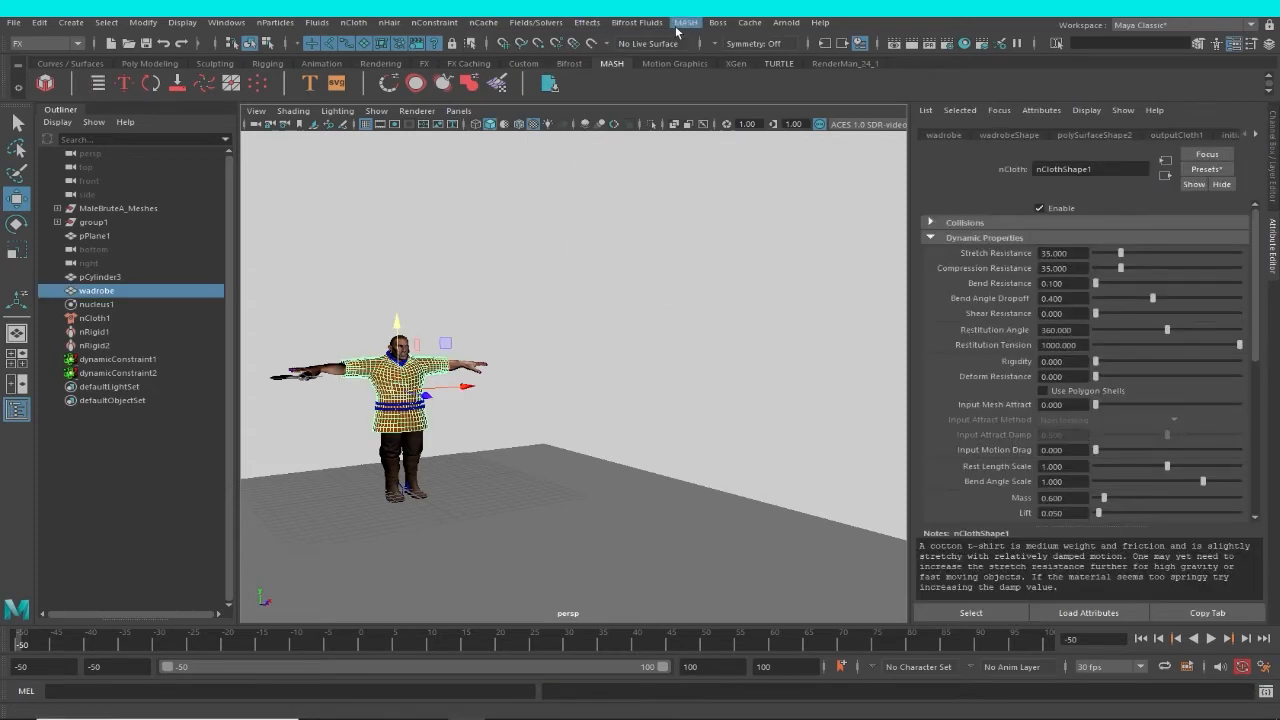
pyautogui.click(483, 23)
pyautogui.moveTo(640, 57)
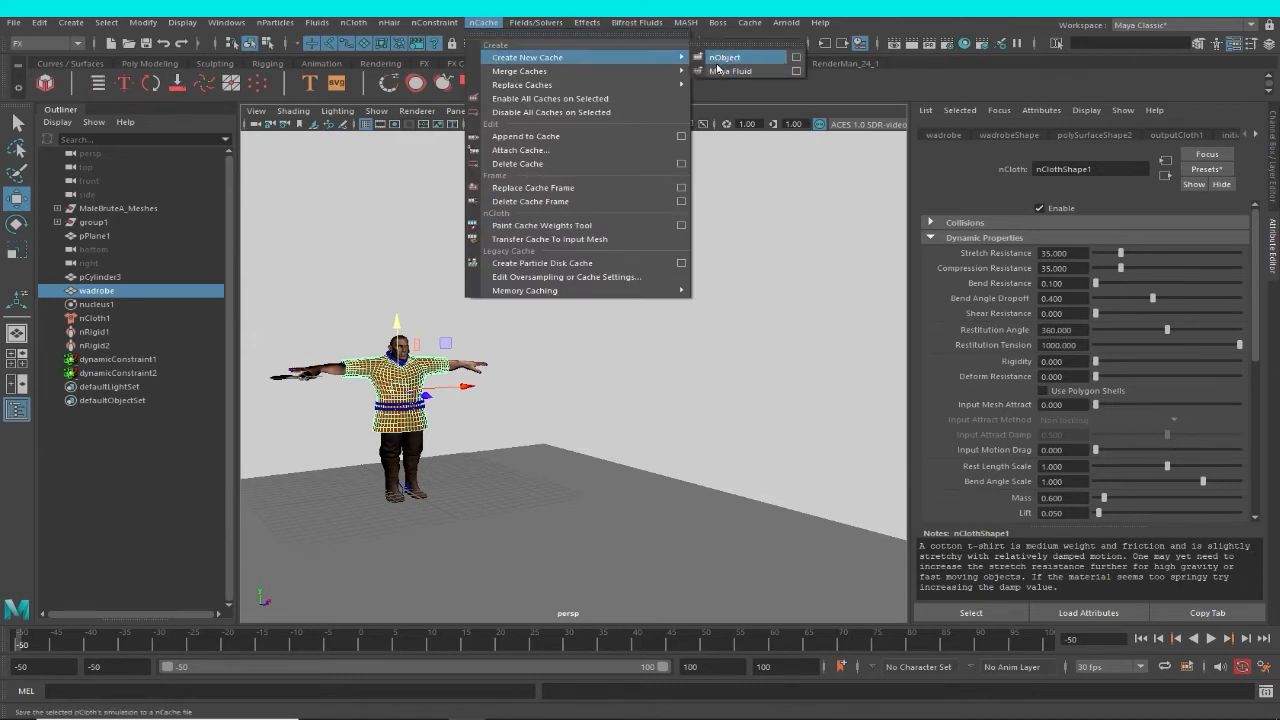
pyautogui.click(716, 60)
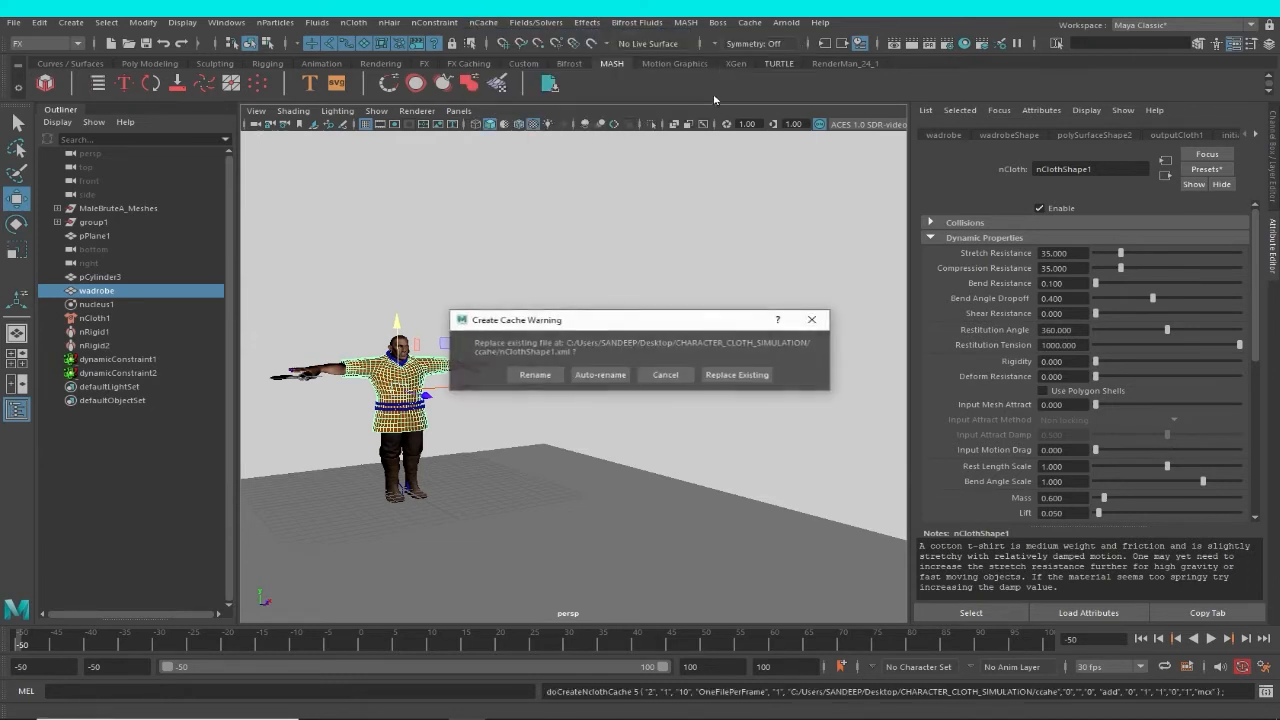
pyautogui.click(739, 377)
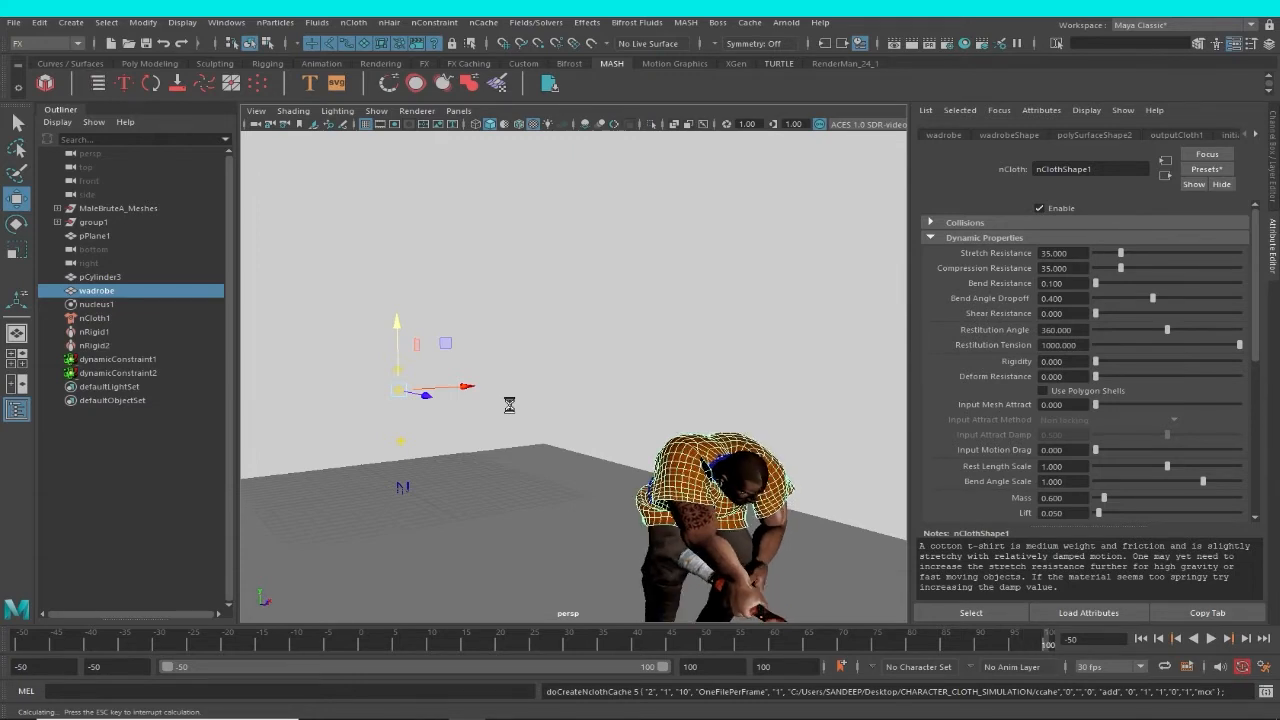
# Examine the simulated garment around the head, chest and shoulders at the last frame, from close up and from a distance.
pyautogui.keyDown('alt'); pyautogui.moveTo(520, 412); pyautogui.dragTo(561, 459); pyautogui.keyUp('alt')
pyautogui.scroll(7, 562, 490)
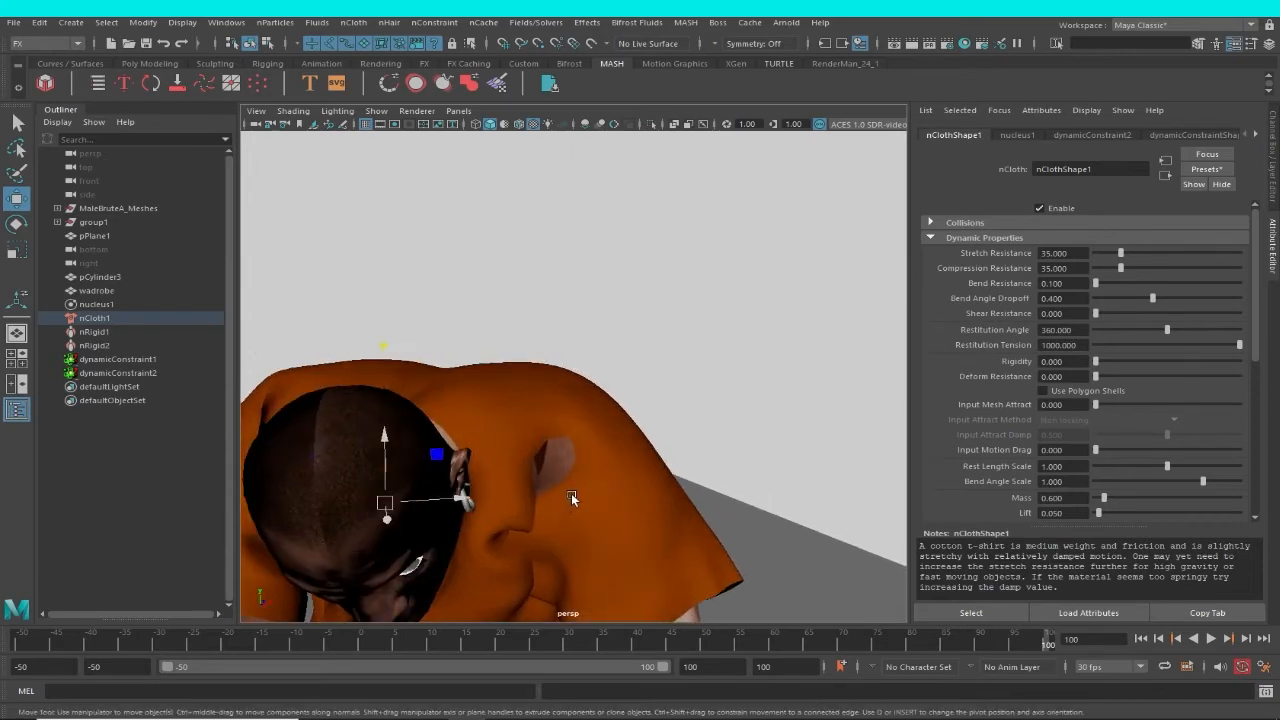
pyautogui.click(566, 461)
pyautogui.scroll(-5, 566, 477)
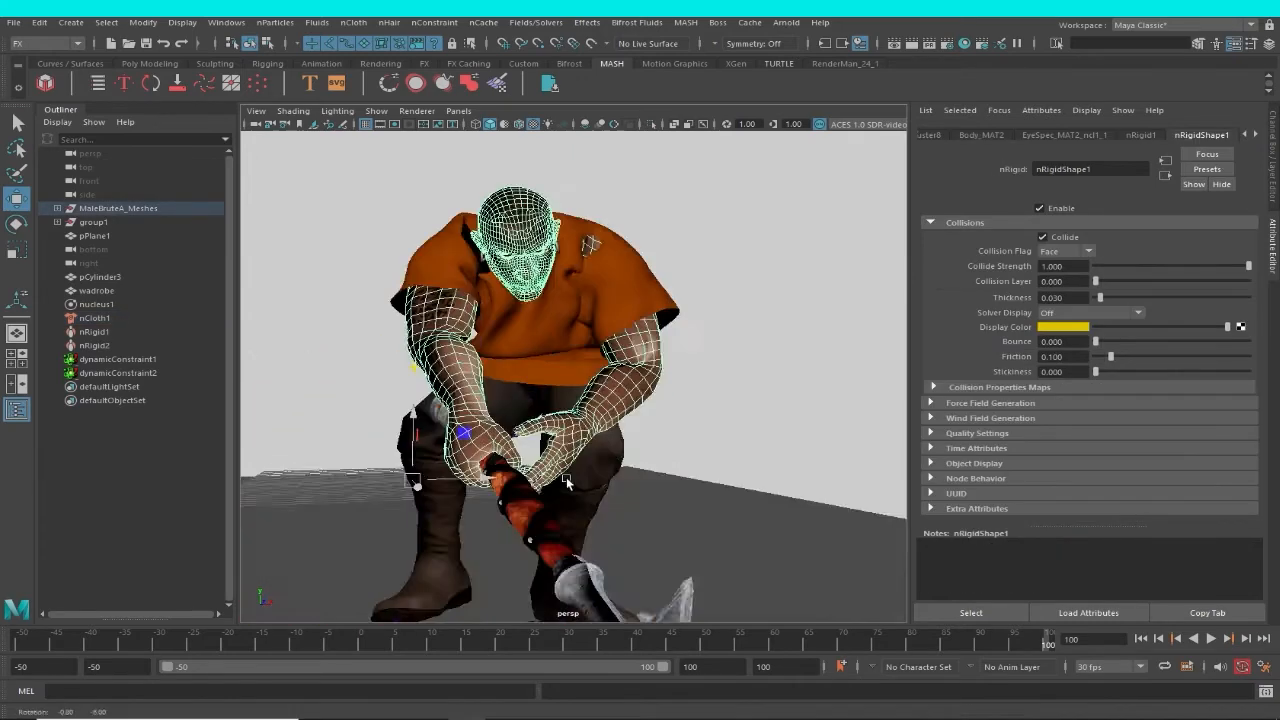
pyautogui.keyDown('alt'); pyautogui.moveTo(566, 477); pyautogui.dragTo(566, 482); pyautogui.keyUp('alt')
pyautogui.scroll(3, 566, 482)
pyautogui.keyDown('alt'); pyautogui.moveTo(738, 408); pyautogui.dragTo(716, 547, button='middle'); pyautogui.keyUp('alt')
pyautogui.scroll(3, 716, 547)
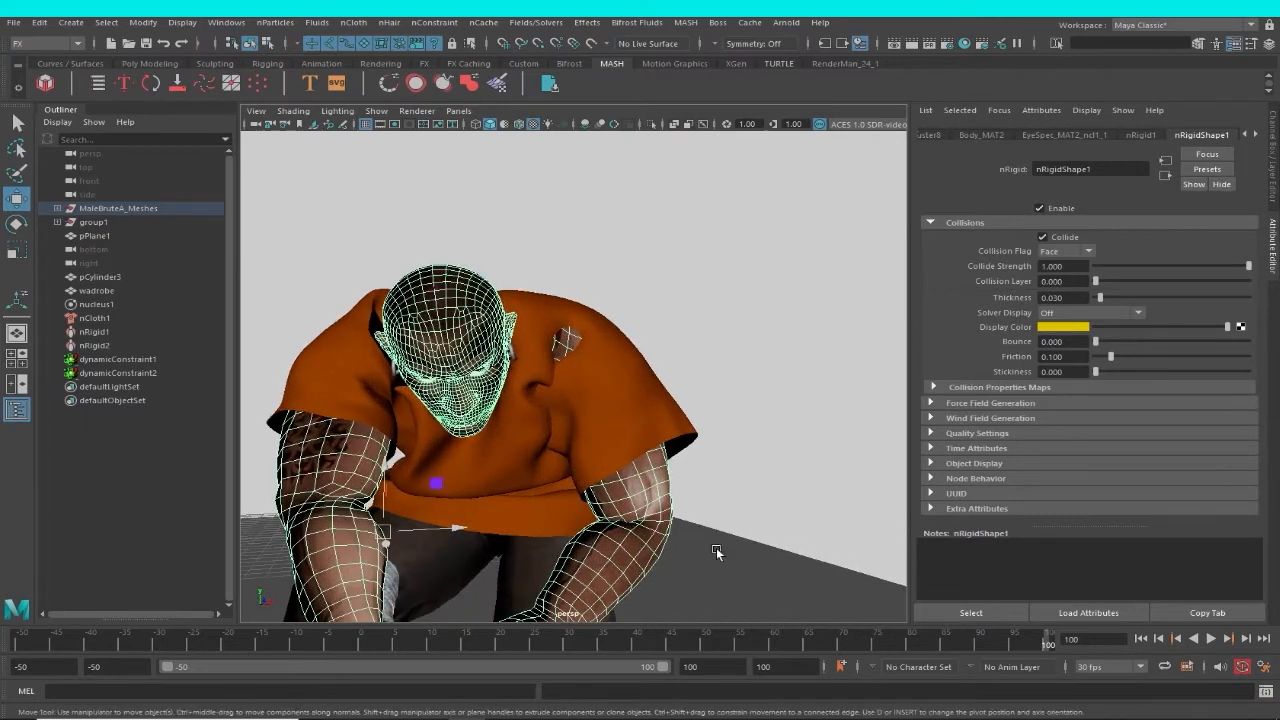
pyautogui.scroll(-6, 657, 485)
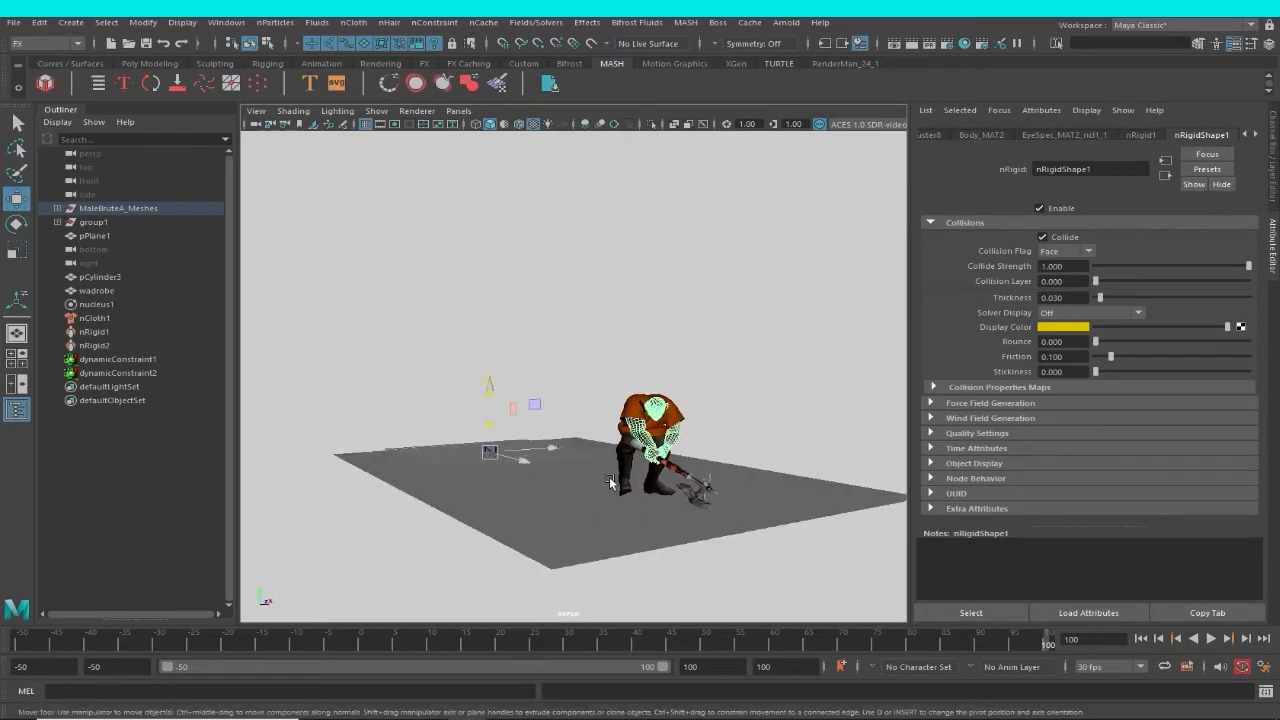
pyautogui.scroll(5, 610, 482)
pyautogui.click(726, 366)
pyautogui.scroll(1, 613, 474)
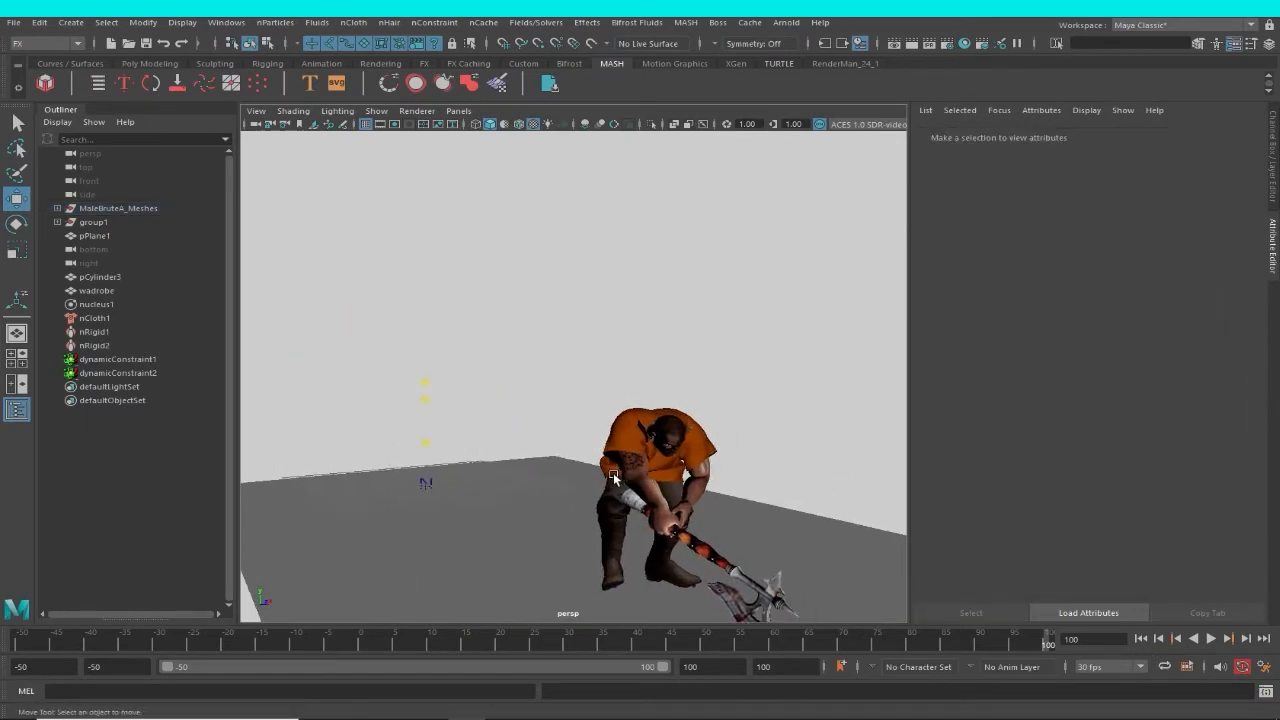
pyautogui.scroll(-2, 614, 472)
# Play the cached simulation from the first frame, pausing at frames 41 and 55 to examine the garment during the jump.
pyautogui.click(1141, 638)
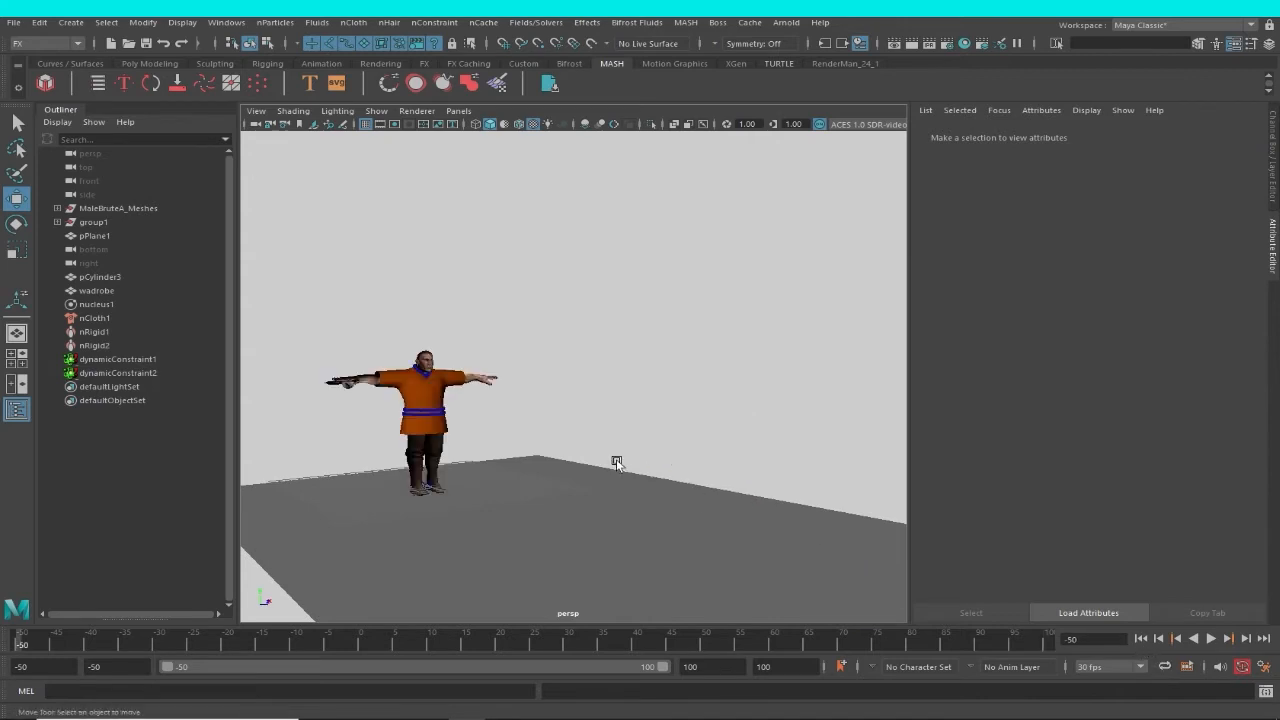
pyautogui.scroll(2, 620, 475)
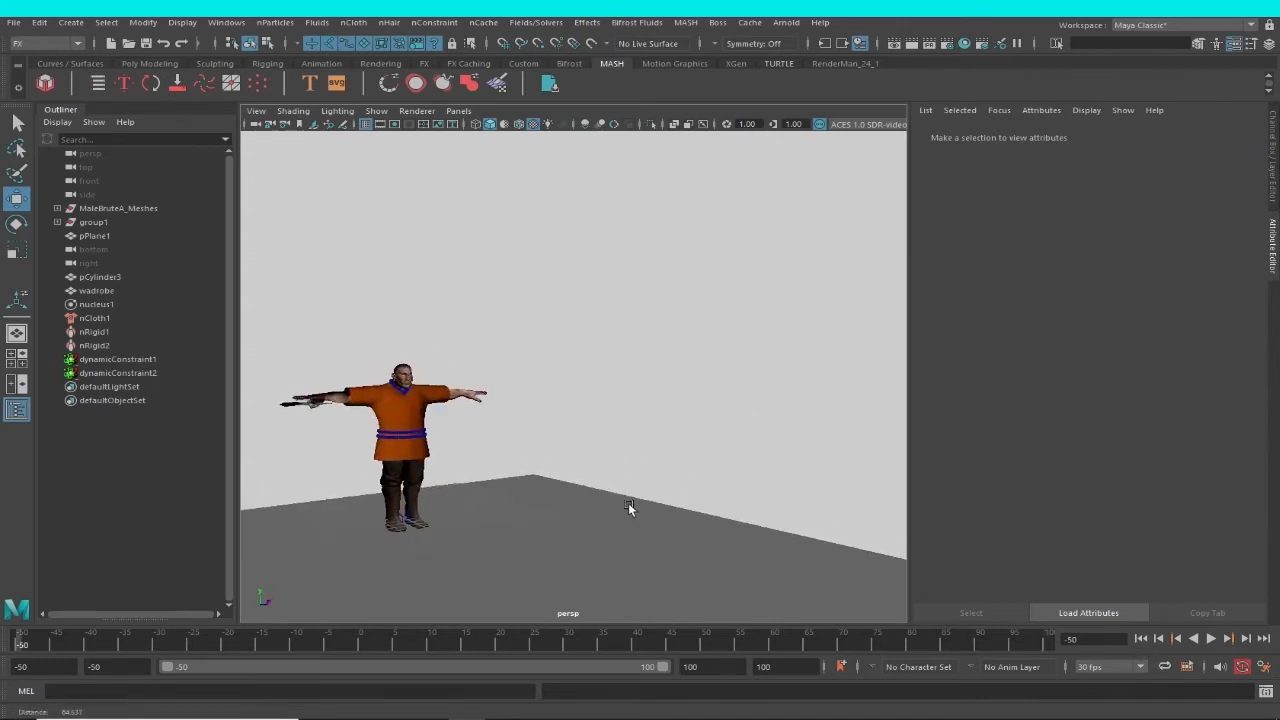
pyautogui.click(1210, 639)
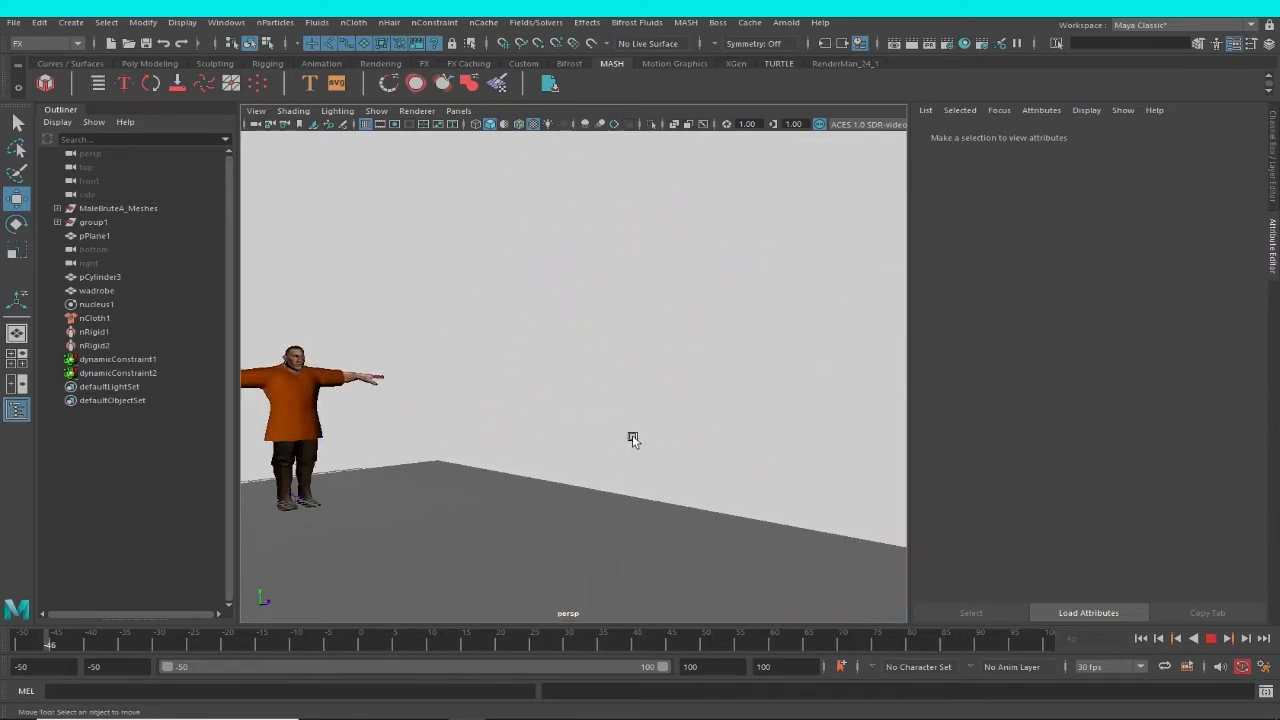
pyautogui.moveTo(632, 438)
pyautogui.keyDown('alt'); pyautogui.mouseDown(button='right')
pyautogui.moveTo(674, 465)
pyautogui.moveTo(633, 447)
pyautogui.mouseUp(button='right'); pyautogui.keyUp('alt')
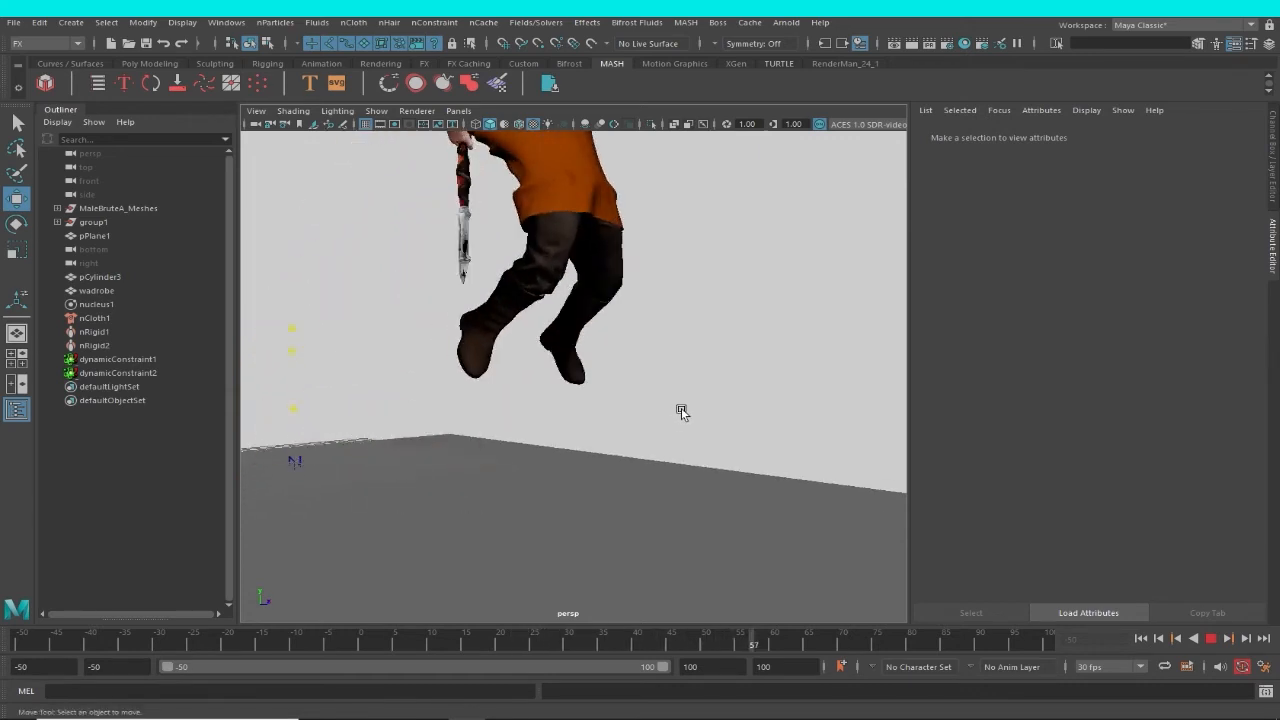
pyautogui.click(1214, 647)
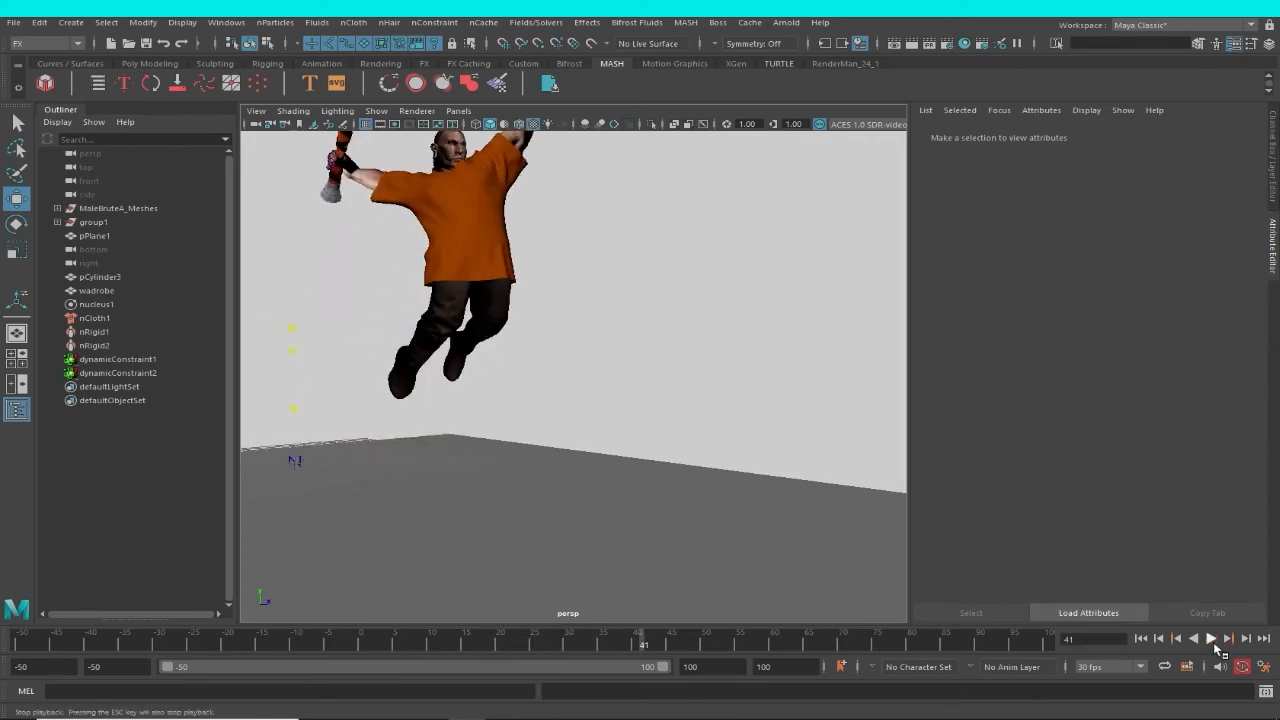
pyautogui.click(1214, 646)
pyautogui.click(1214, 646)
pyautogui.keyDown('alt'); pyautogui.moveTo(738, 453); pyautogui.dragTo(650, 540); pyautogui.keyUp('alt')
pyautogui.keyDown('alt'); pyautogui.moveTo(650, 540); pyautogui.dragTo(716, 568, button='middle'); pyautogui.keyUp('alt')
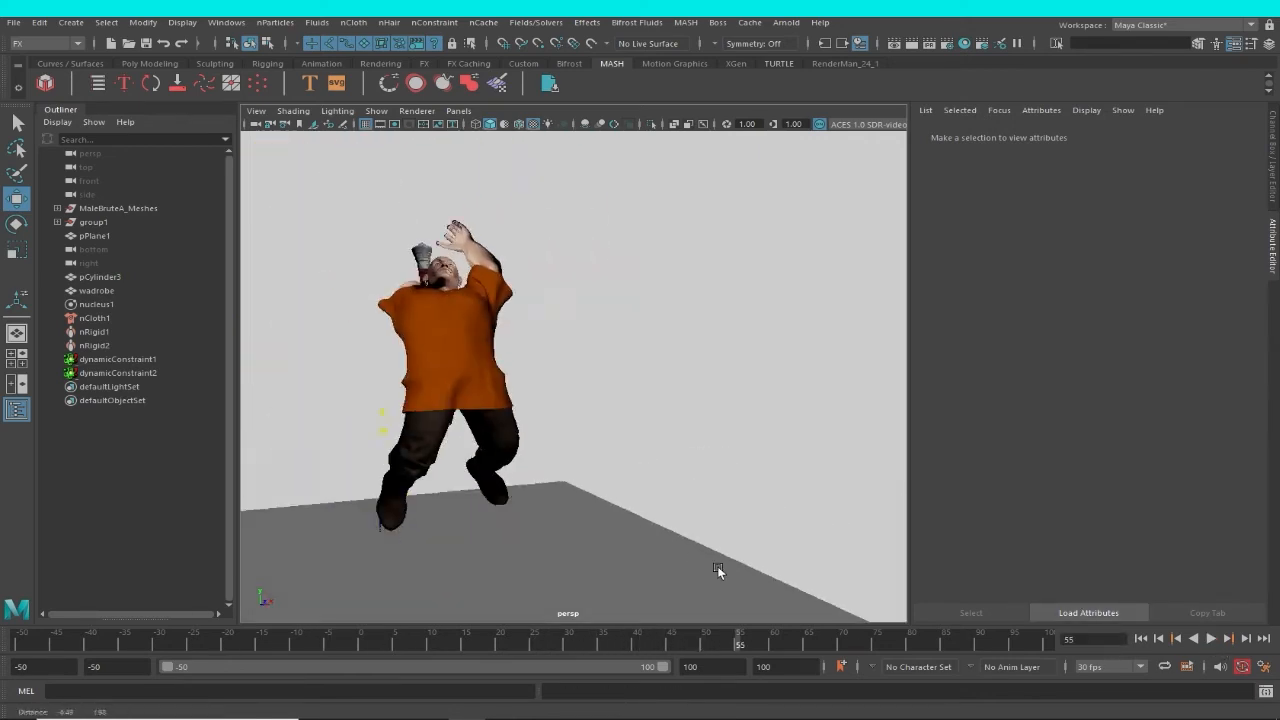
pyautogui.keyDown('alt'); pyautogui.moveTo(718, 571); pyautogui.dragTo(840, 611); pyautogui.keyUp('alt')
pyautogui.keyDown('alt'); pyautogui.moveTo(600, 522); pyautogui.dragTo(674, 545, button='right'); pyautogui.keyUp('alt')
pyautogui.keyDown('alt'); pyautogui.moveTo(674, 545); pyautogui.dragTo(925, 627); pyautogui.keyUp('alt')
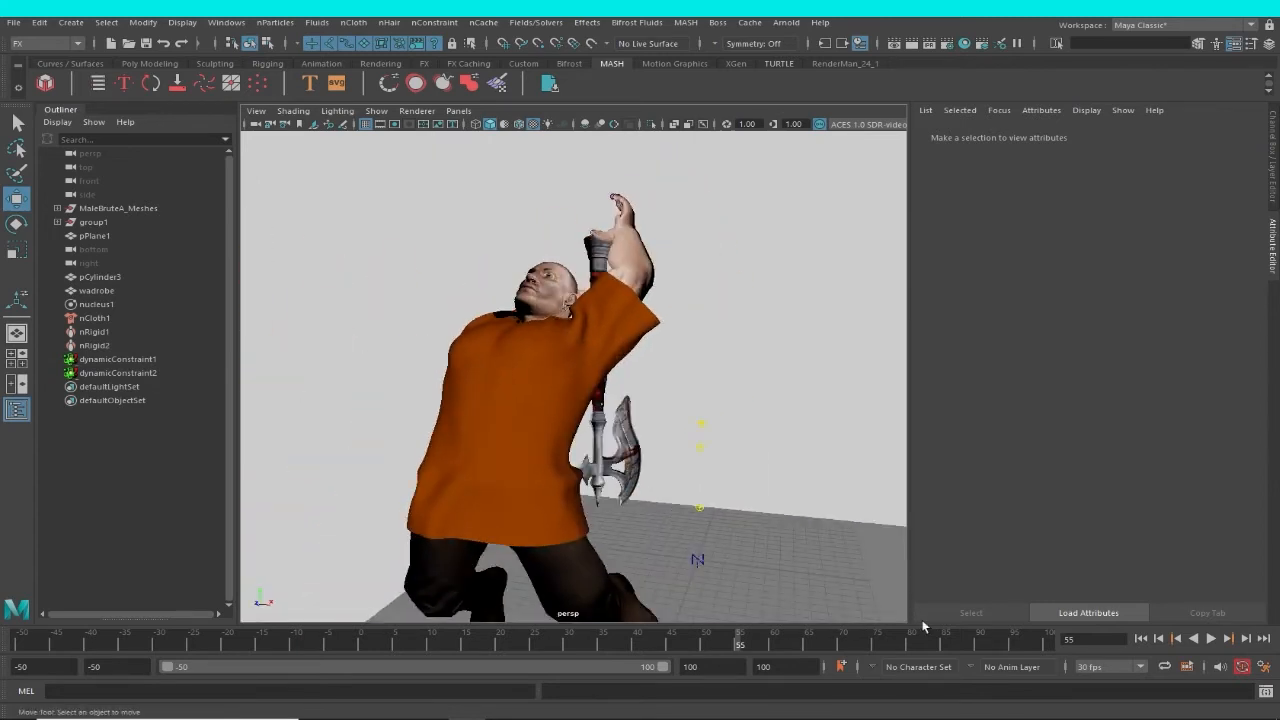
# Play on to frames 69 and 98, examine the garment around the shoulders, and scrub back to frame -50.
pyautogui.click(1211, 641)
pyautogui.click(1211, 641)
pyautogui.keyDown('alt'); pyautogui.moveTo(634, 515); pyautogui.dragTo(568, 457, button='middle'); pyautogui.keyUp('alt')
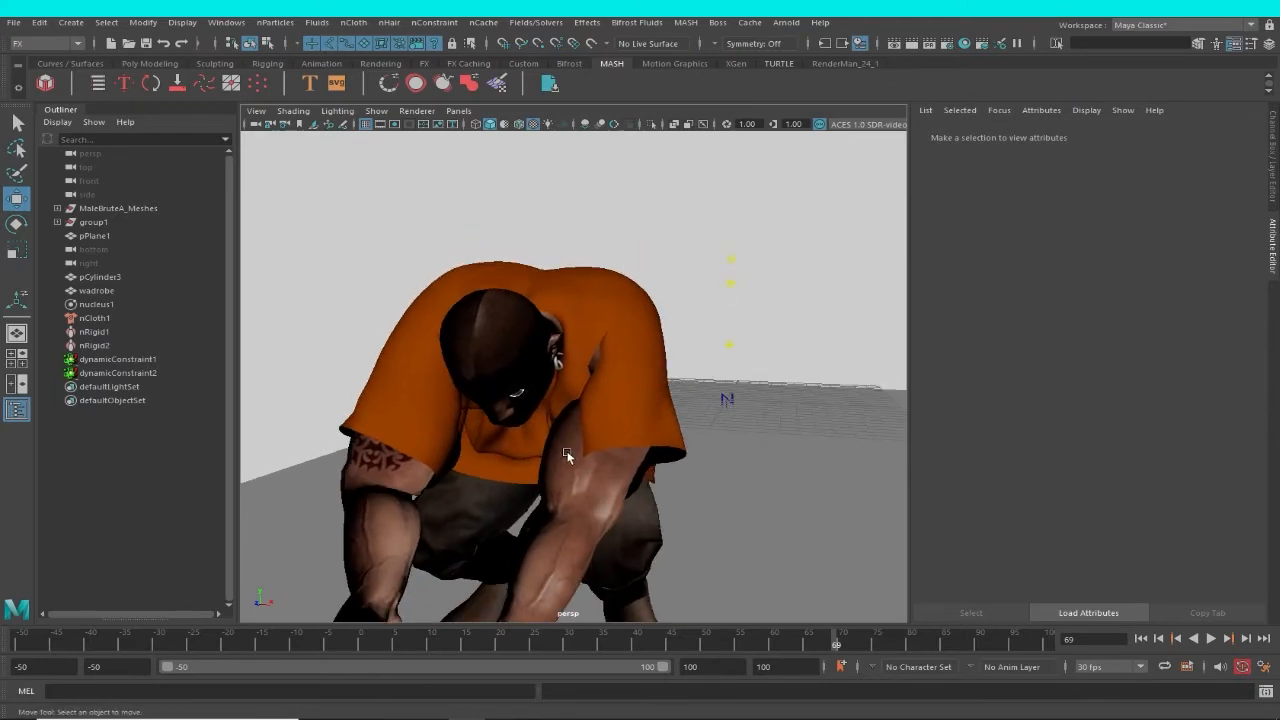
pyautogui.click(1210, 638)
pyautogui.click(1210, 638)
pyautogui.keyDown('alt'); pyautogui.moveTo(765, 343); pyautogui.dragTo(678, 302); pyautogui.keyUp('alt')
pyautogui.scroll(2, 690, 317)
pyautogui.keyDown('alt'); pyautogui.moveTo(692, 320); pyautogui.dragTo(617, 334, button='middle'); pyautogui.keyUp('alt')
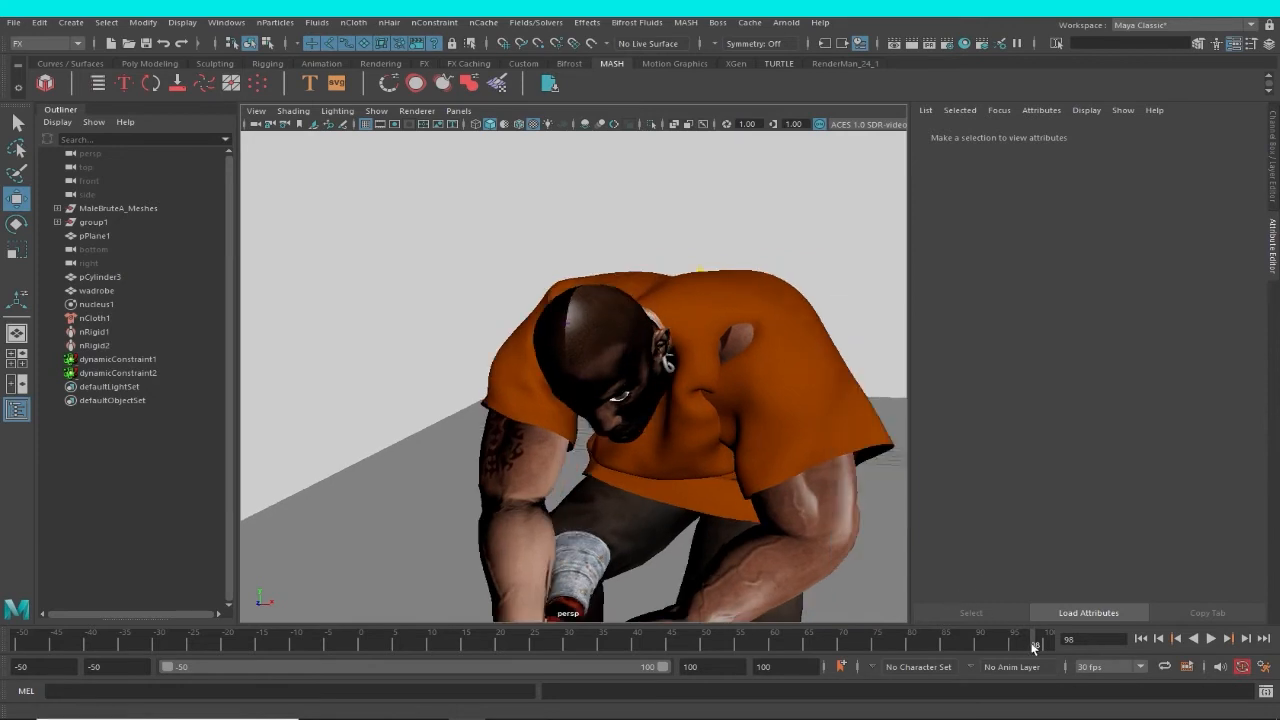
pyautogui.moveTo(1034, 647)
pyautogui.mouseDown()
pyautogui.moveTo(800, 641)
pyautogui.moveTo(1085, 643)
pyautogui.moveTo(790, 643)
pyautogui.moveTo(771, 626)
pyautogui.moveTo(2, 490)
pyautogui.mouseUp()
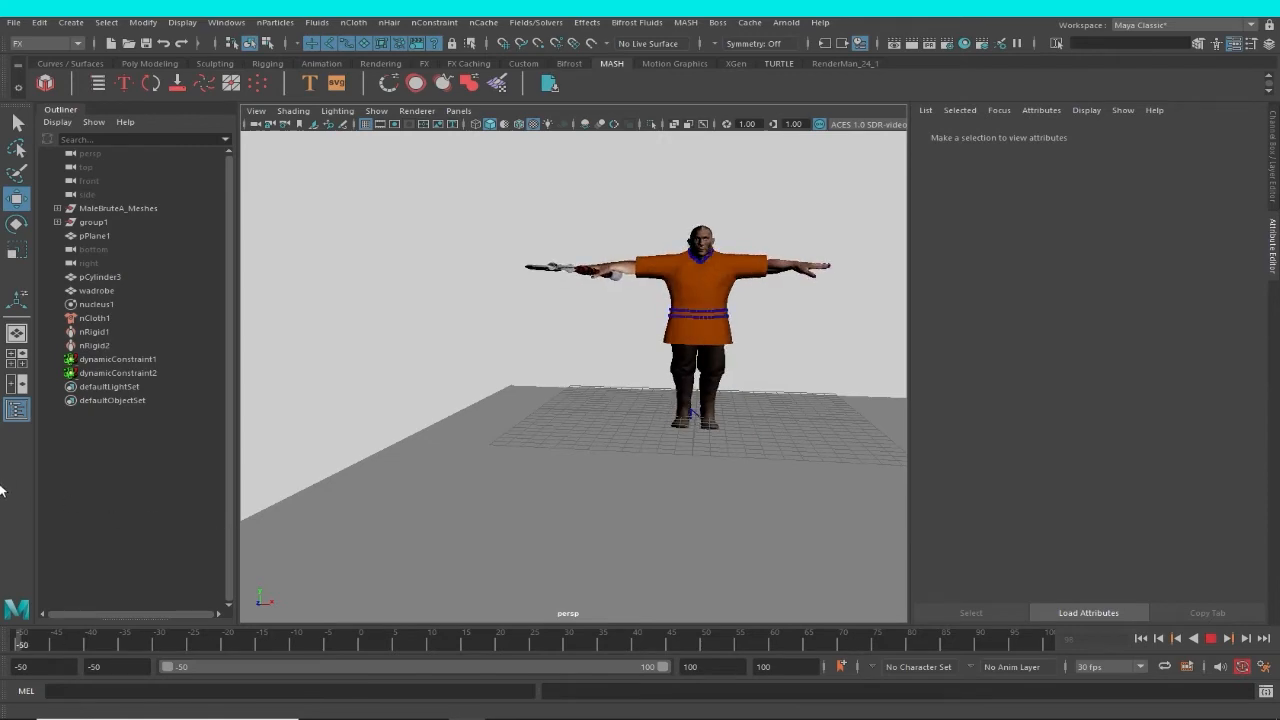
# Select the wadrobe garment on the T-posed character and delete its nCloth cache.
pyautogui.scroll(3, 826, 232)
pyautogui.keyDown('alt'); pyautogui.moveTo(826, 232); pyautogui.dragTo(728, 446, button='middle'); pyautogui.keyUp('alt')
pyautogui.scroll(5, 733, 350)
pyautogui.scroll(4, 728, 446)
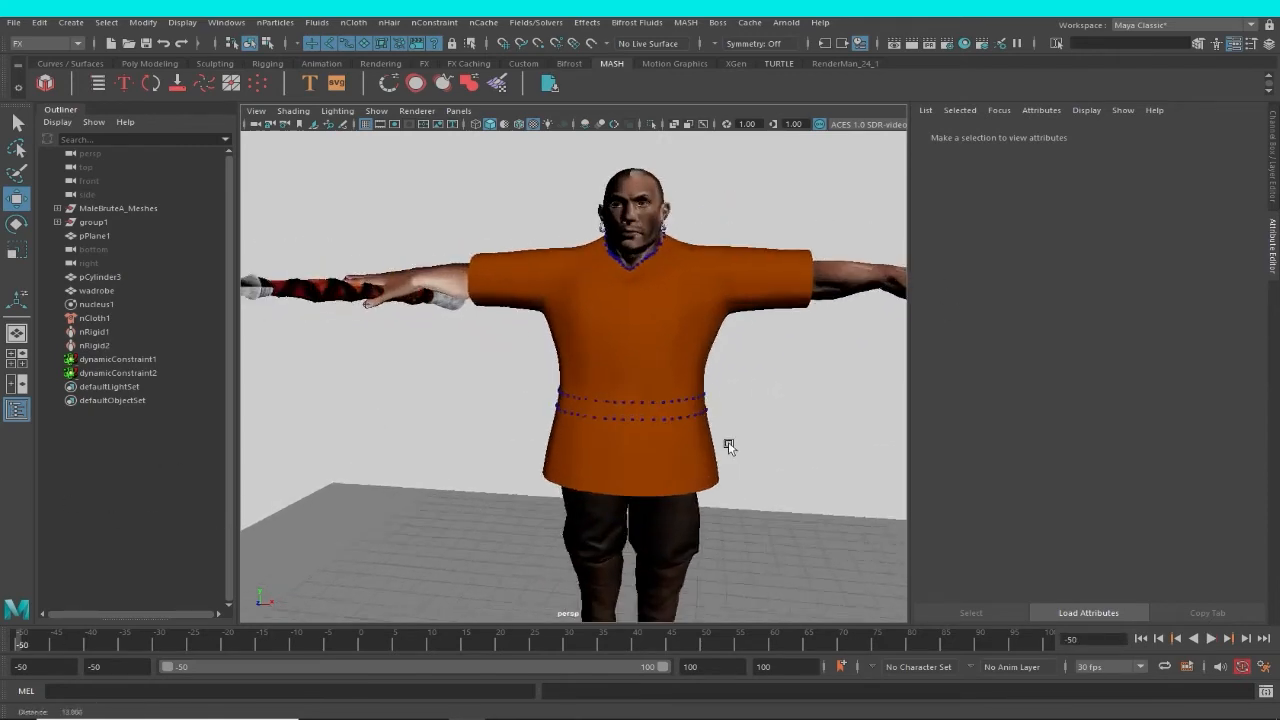
pyautogui.scroll(5, 728, 446)
pyautogui.click(728, 386)
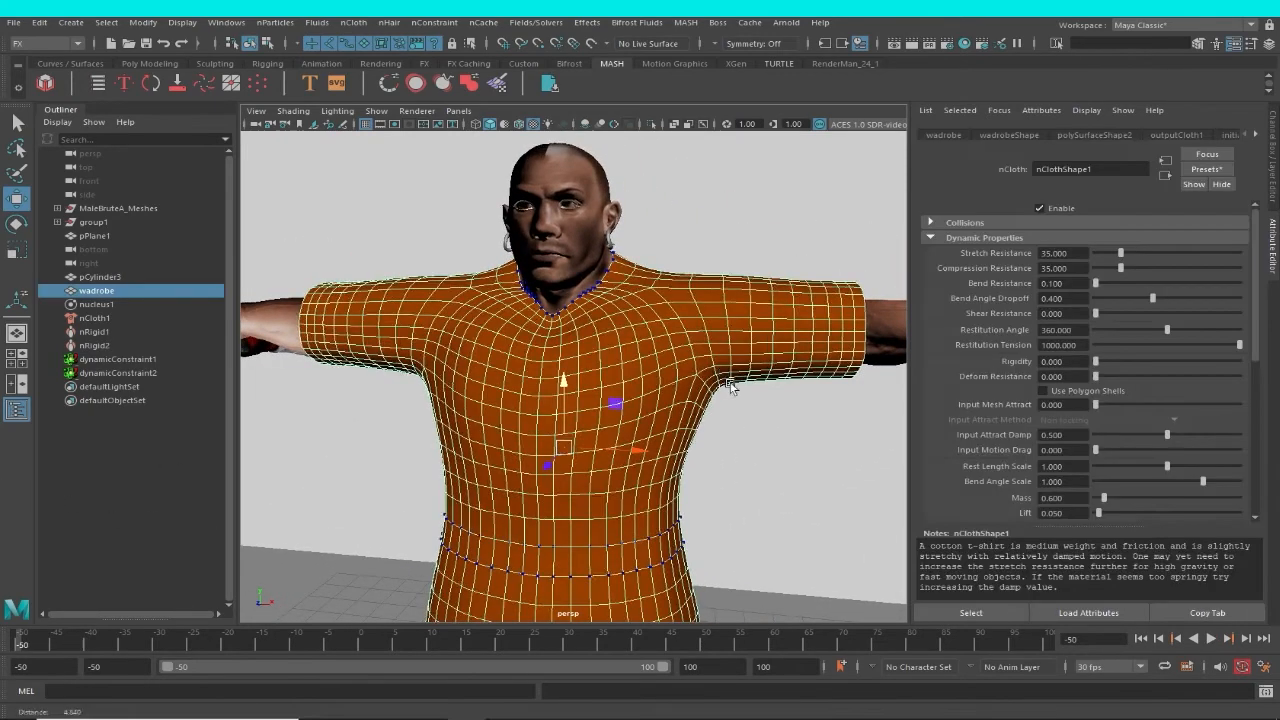
pyautogui.scroll(3, 730, 388)
pyautogui.click(778, 436)
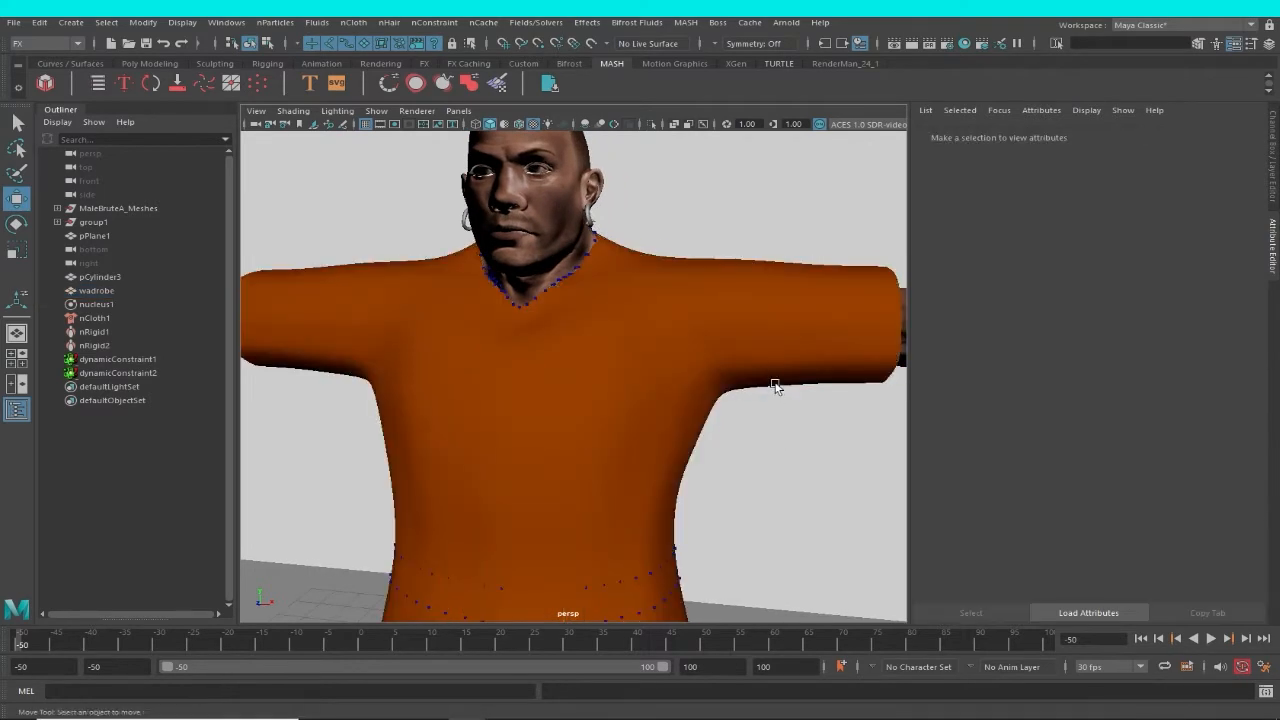
pyautogui.click(775, 387)
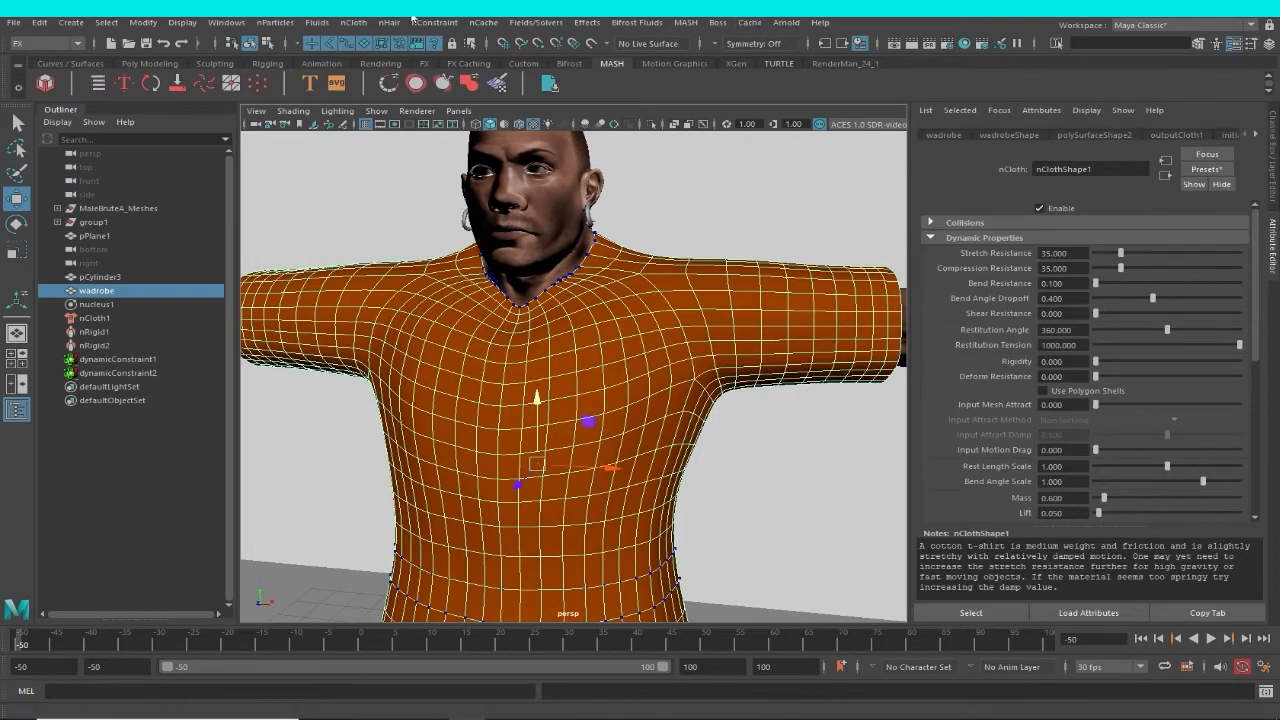
pyautogui.click(483, 22)
pyautogui.moveTo(542, 60)
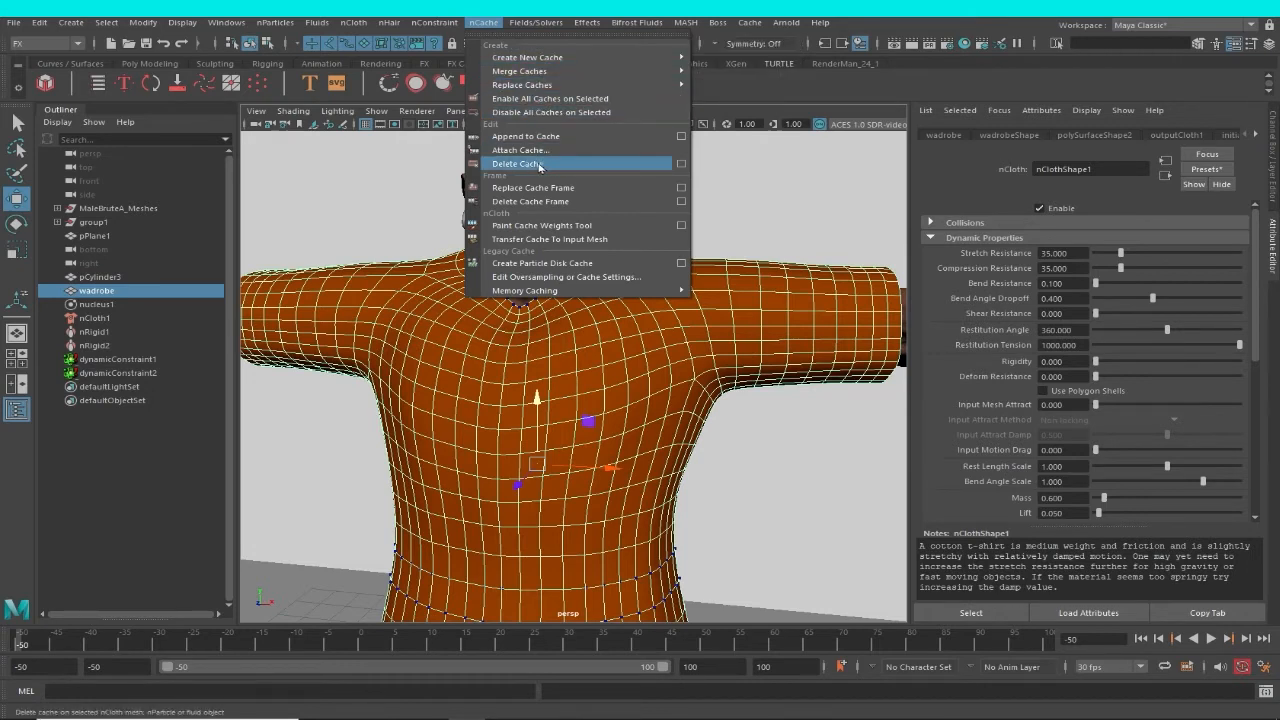
pyautogui.click(537, 164)
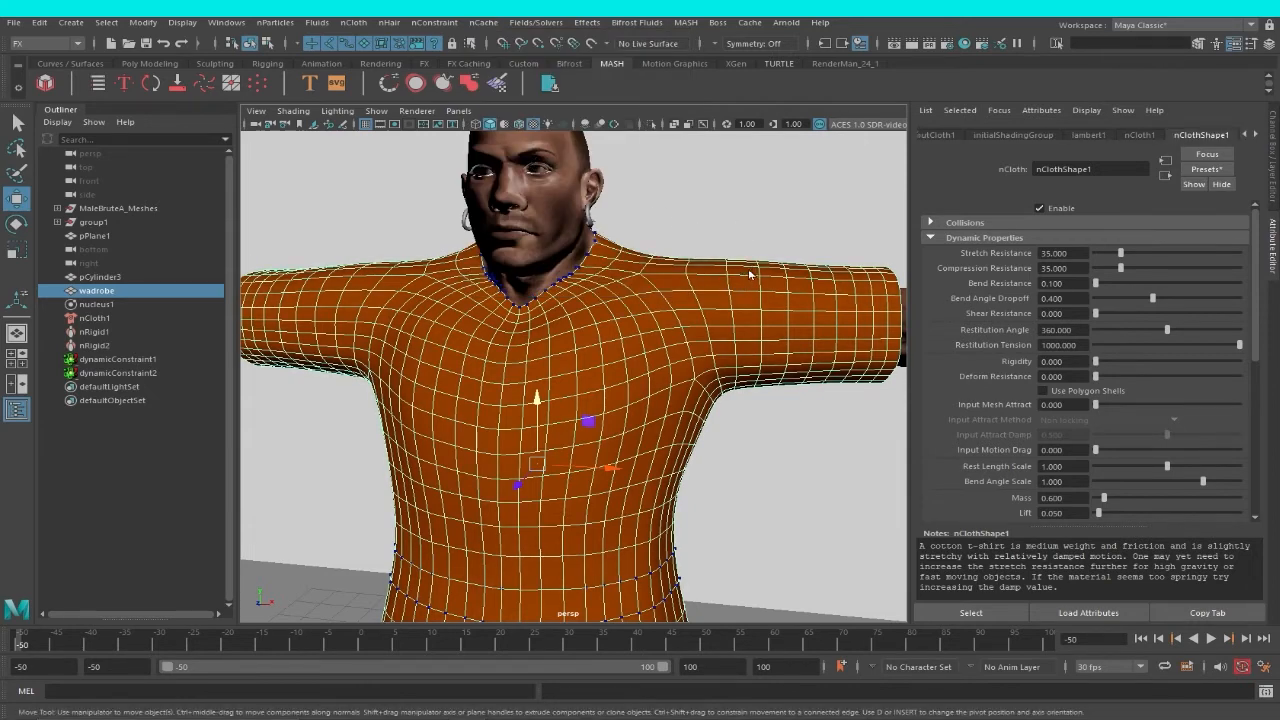
pyautogui.moveTo(748, 268); pyautogui.dragTo(671, 266, button='right')
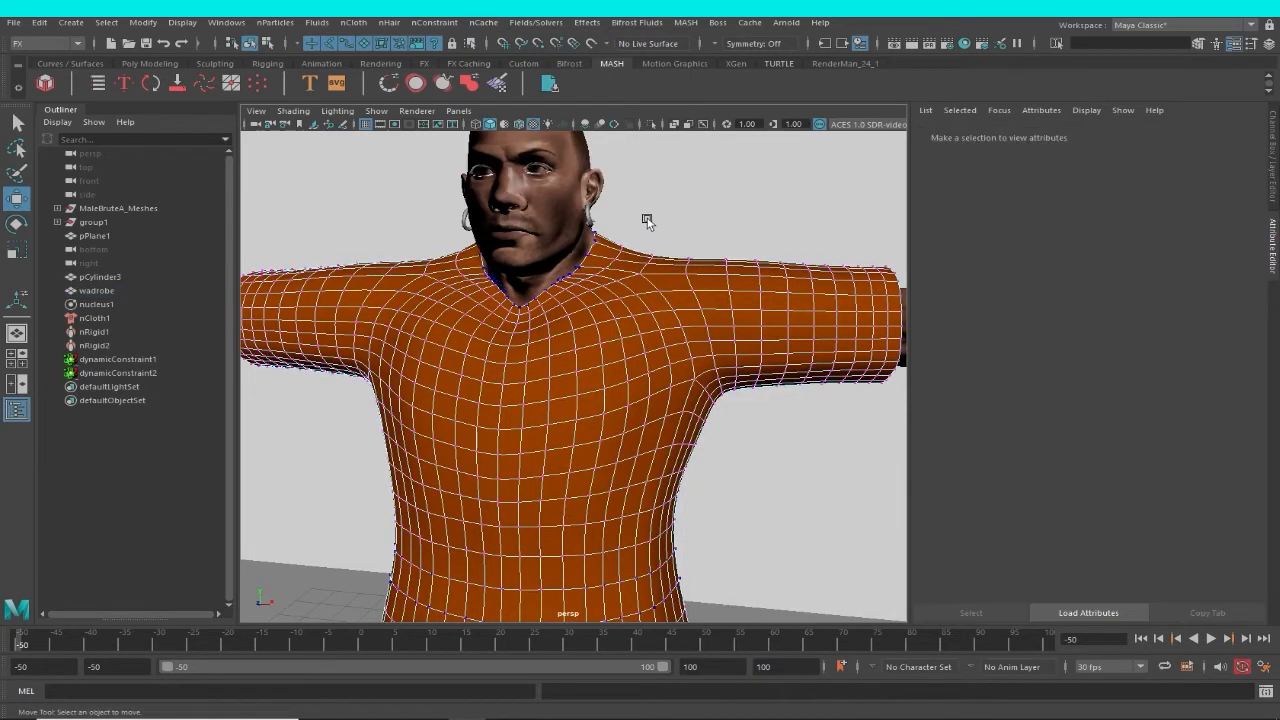
pyautogui.click(746, 410)
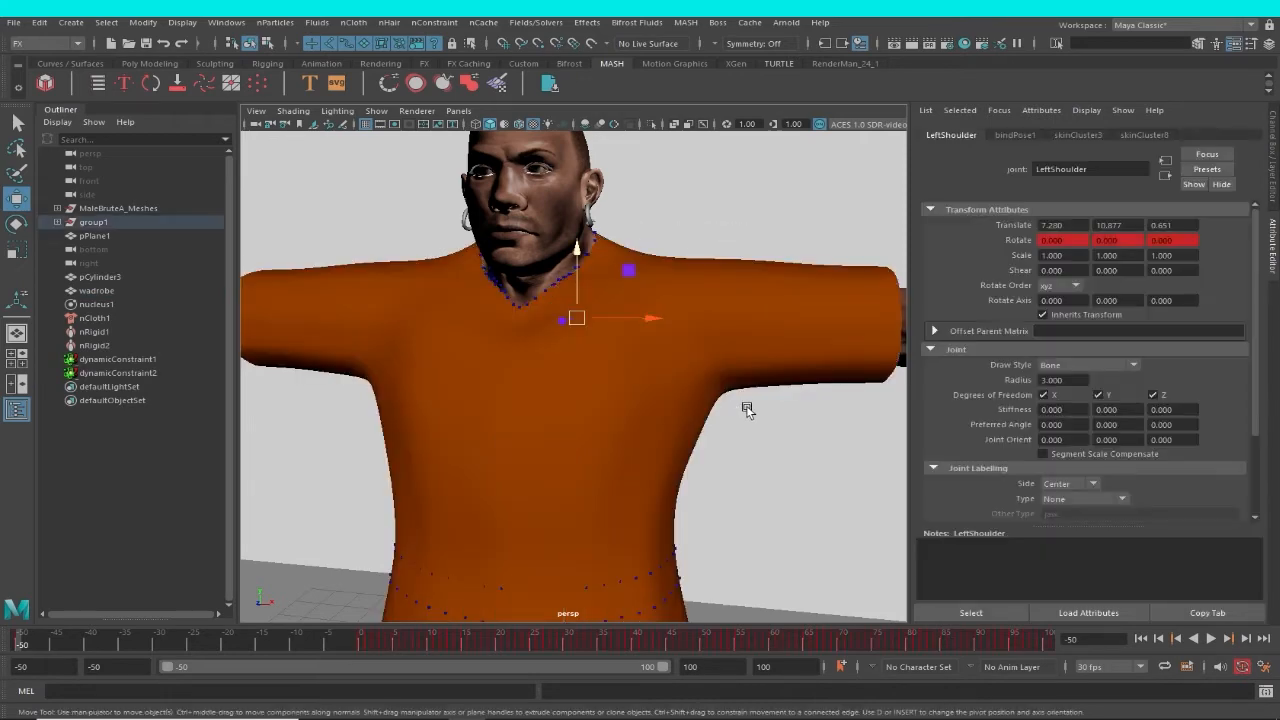
pyautogui.click(748, 388)
pyautogui.moveTo(748, 283); pyautogui.dragTo(697, 285, button='right')
pyautogui.click(751, 400)
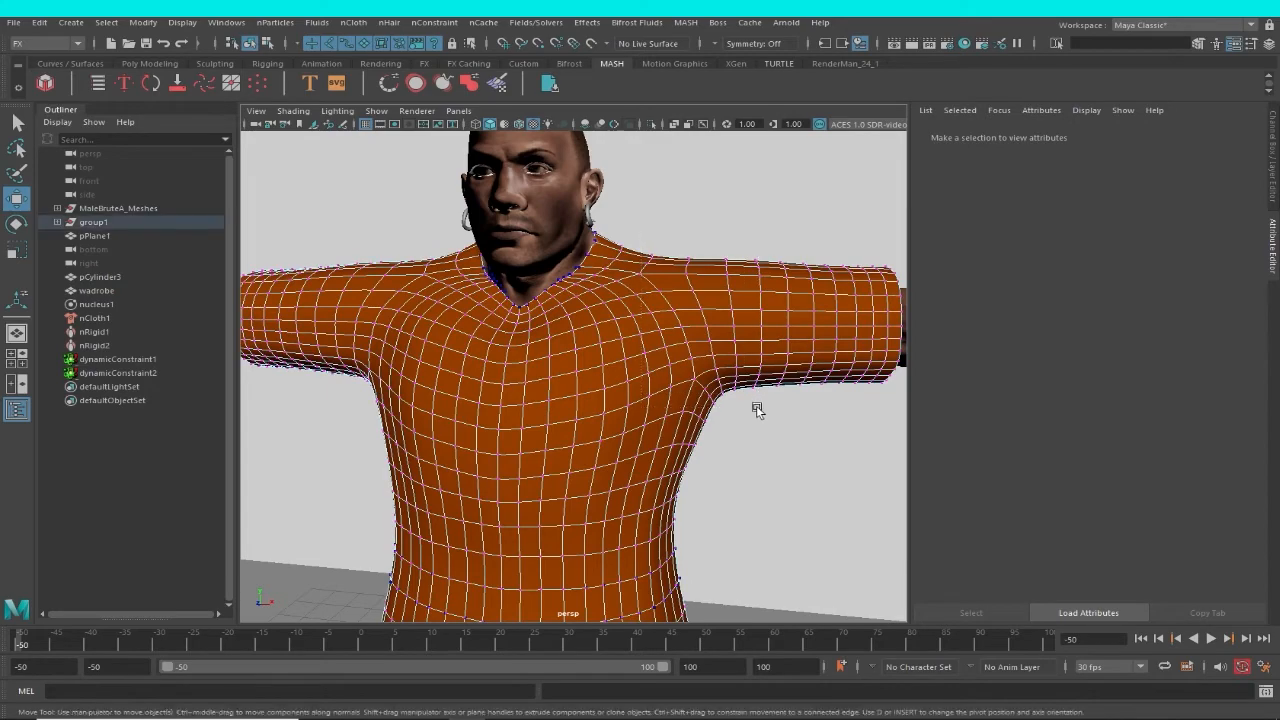
pyautogui.click(743, 373)
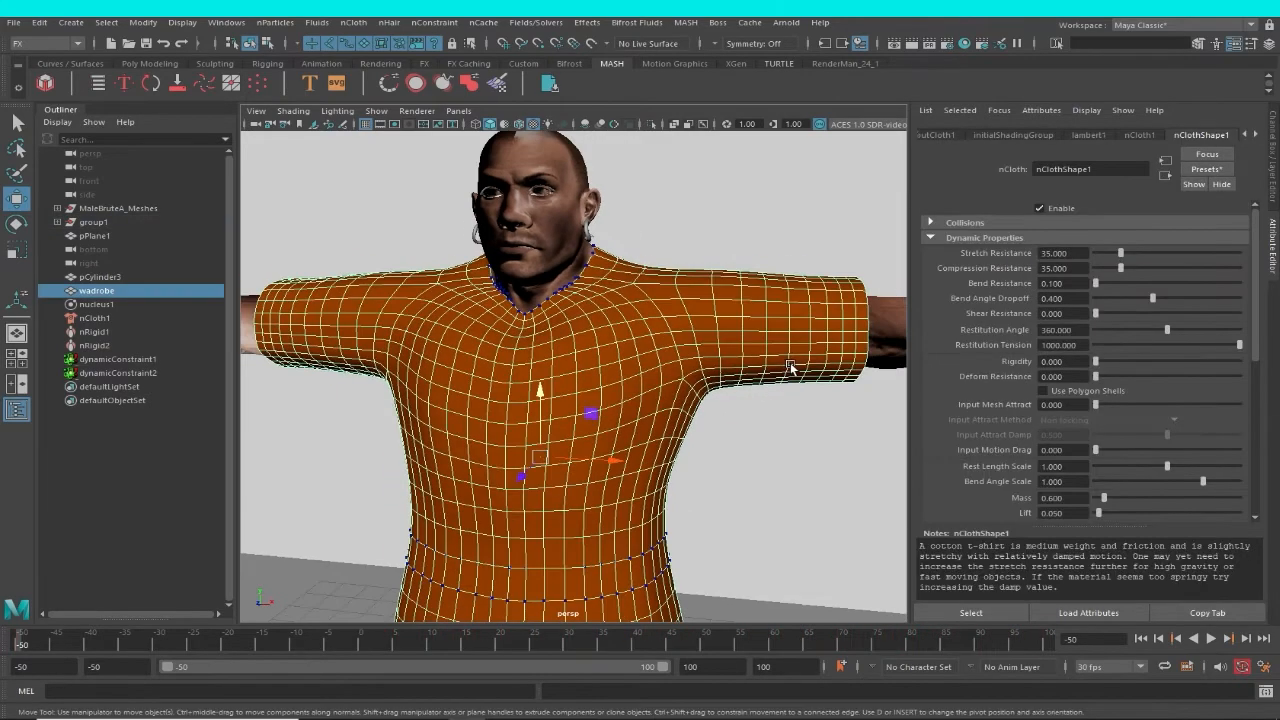
# In wireframe display, add the MaleBruteA_Body mesh to a new display layer and hide that layer.
pyautogui.press('4')
pyautogui.keyDown('alt'); pyautogui.moveTo(764, 365); pyautogui.dragTo(751, 381); pyautogui.keyUp('alt')
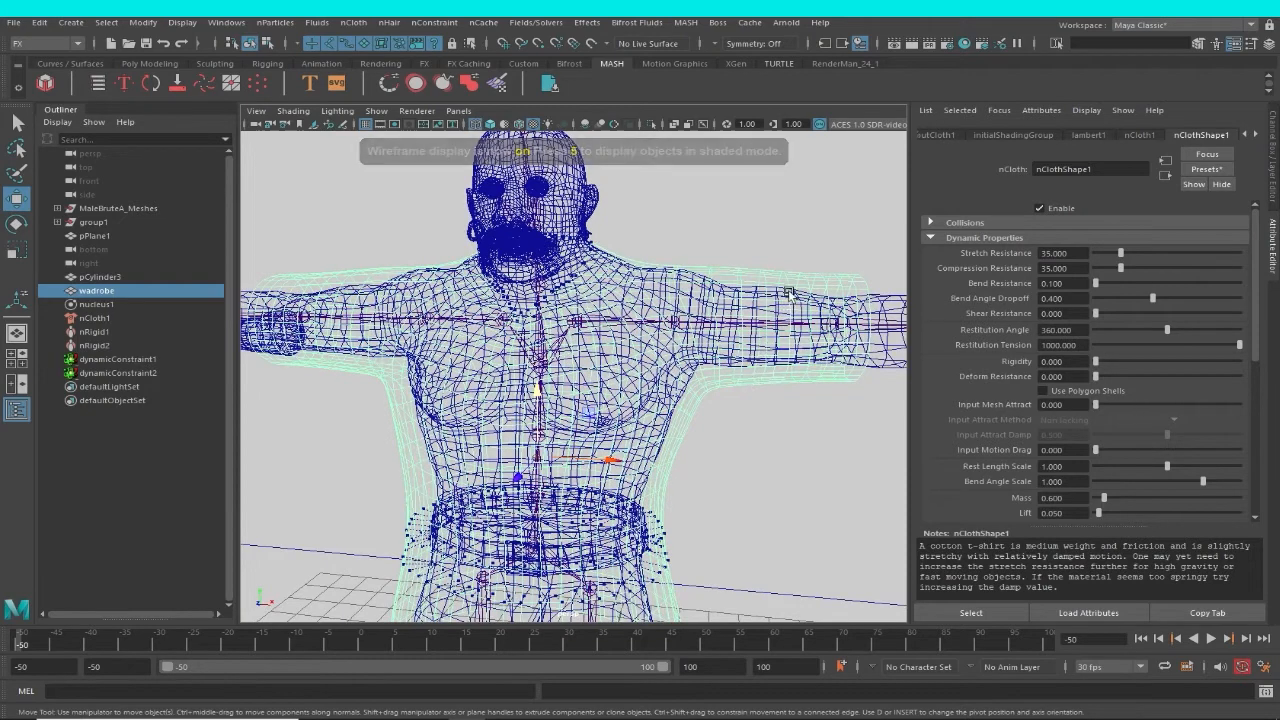
pyautogui.click(890, 299)
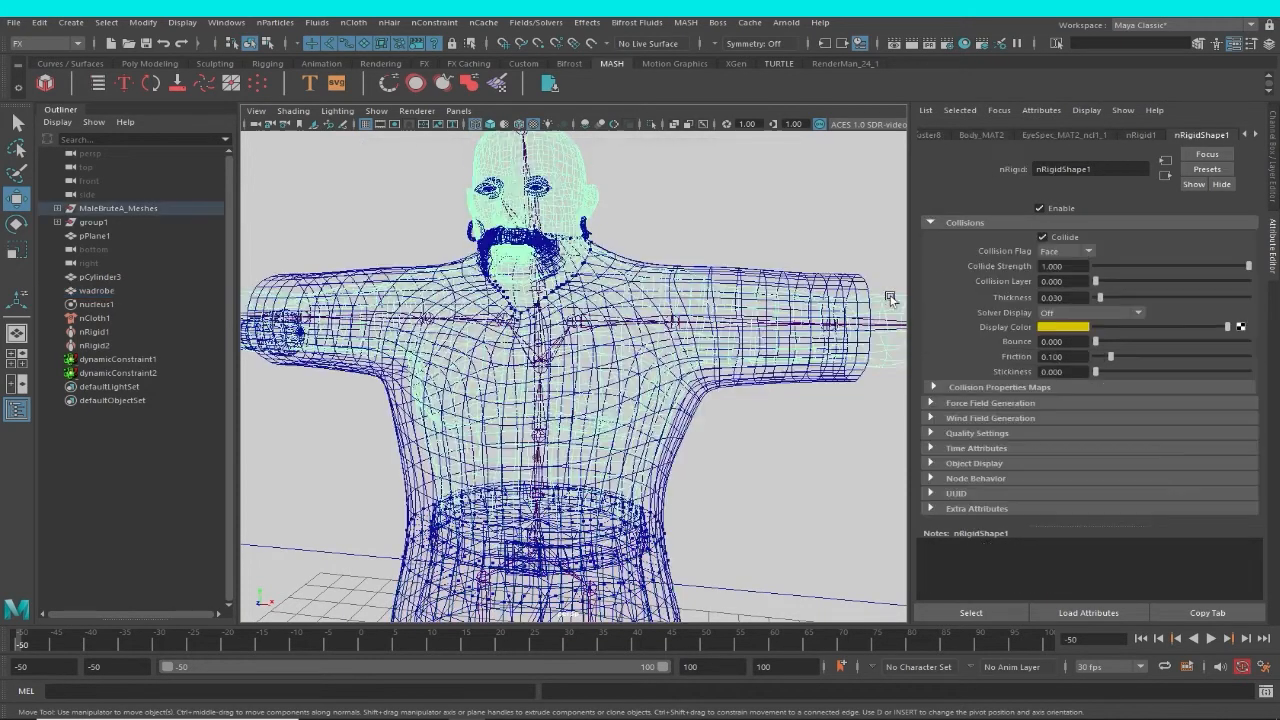
pyautogui.click(1275, 190)
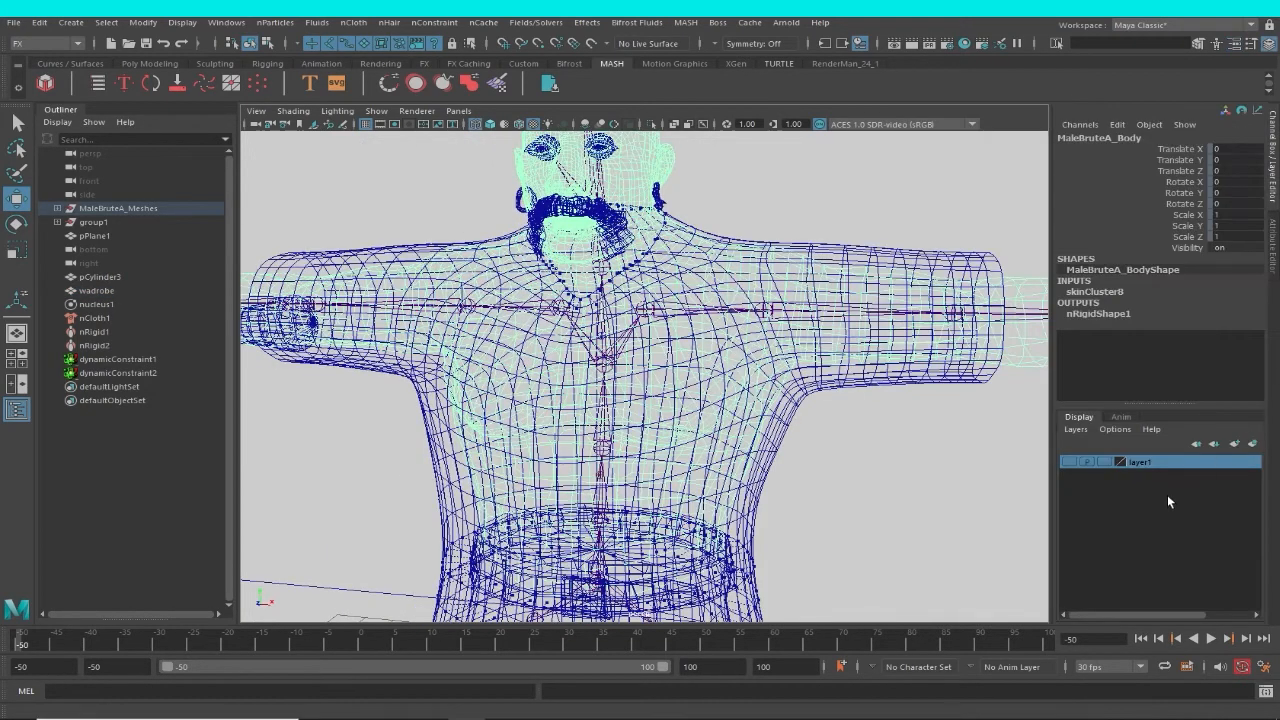
pyautogui.click(1252, 443)
pyautogui.click(1135, 464)
pyautogui.click(1070, 463)
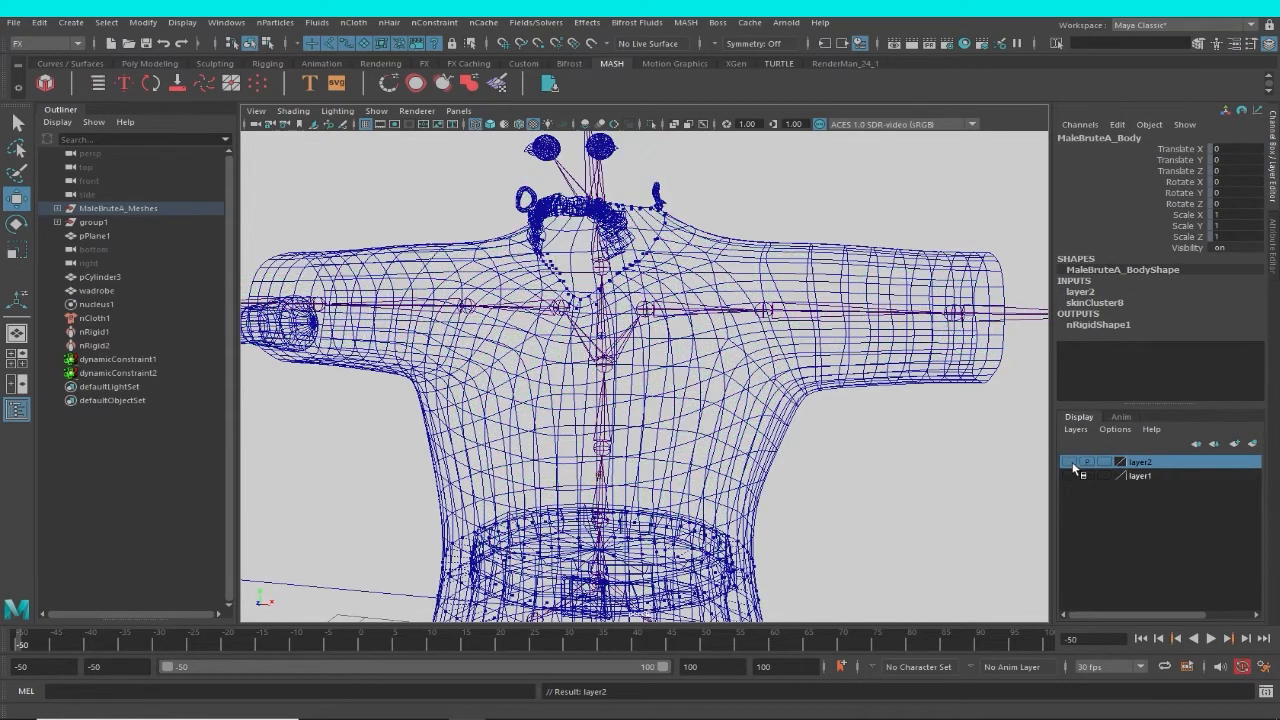
# Select the wadrobe garment and turn off the display of joints in the viewport.
pyautogui.click(808, 248)
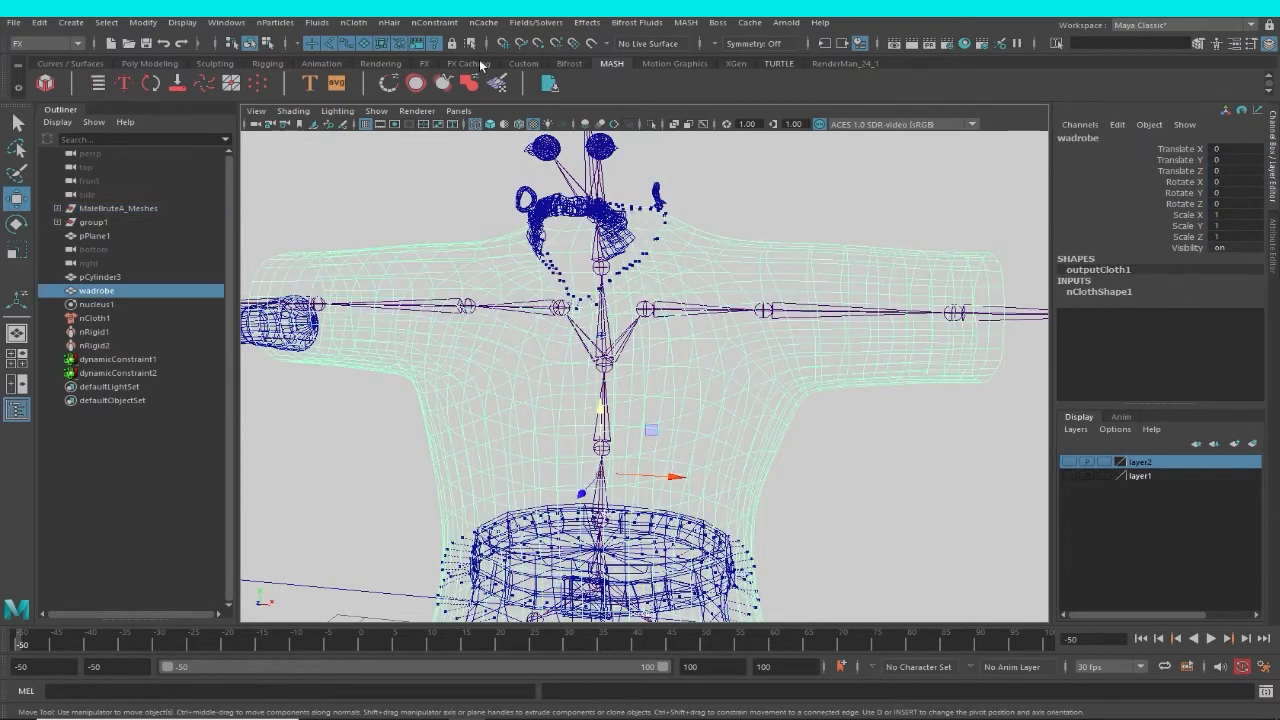
pyautogui.click(374, 111)
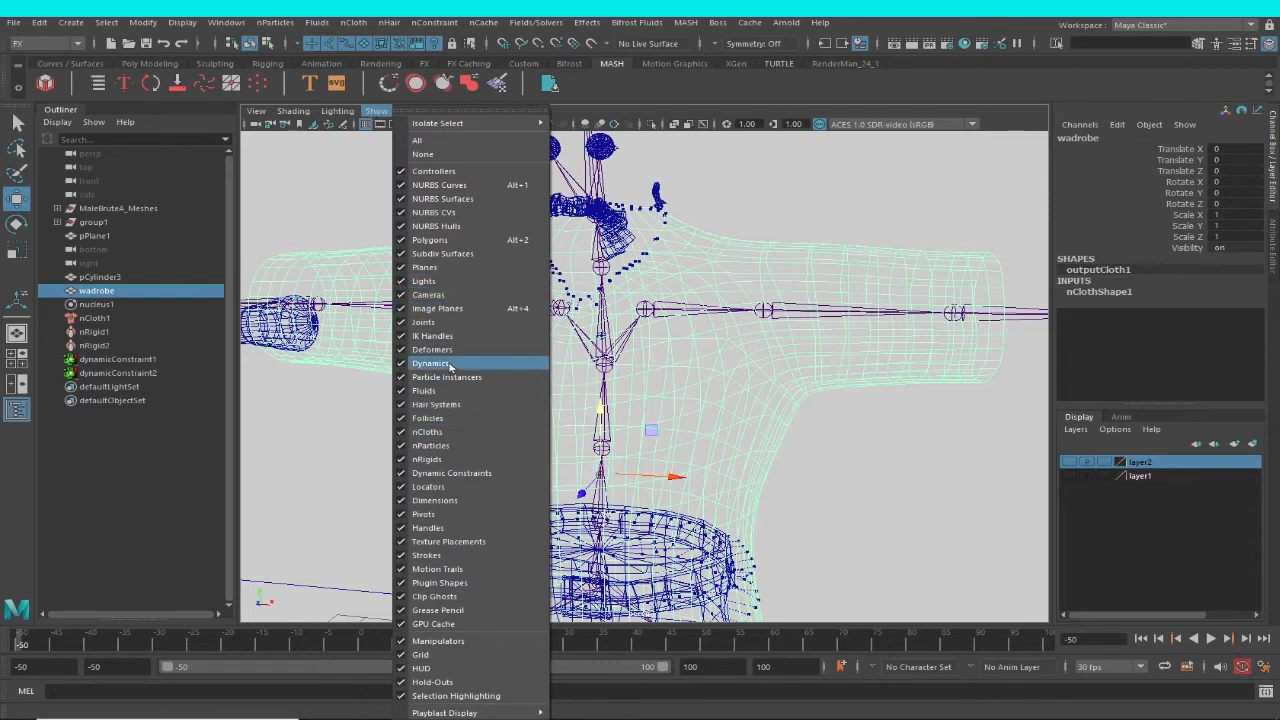
pyautogui.click(423, 322)
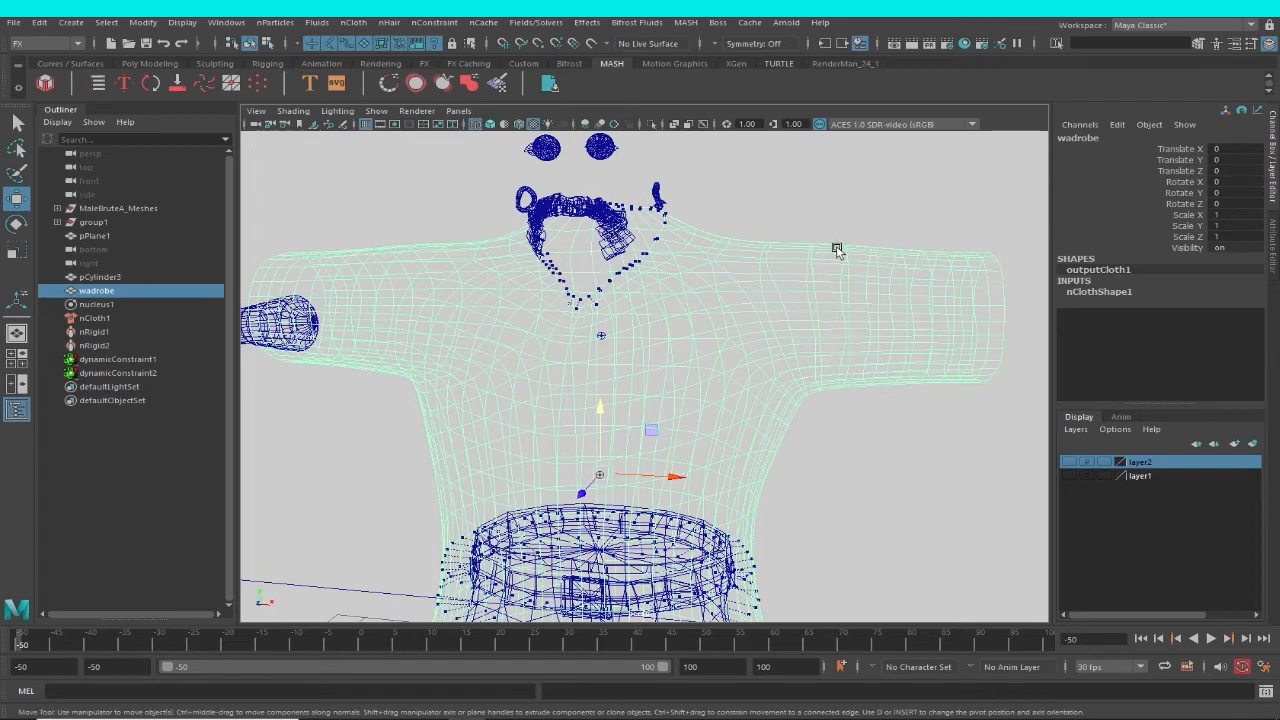
# Select the wadrobe garment's vertices around both shoulders and armpits, from front to back.
pyautogui.moveTo(837, 250); pyautogui.dragTo(740, 235, button='right')
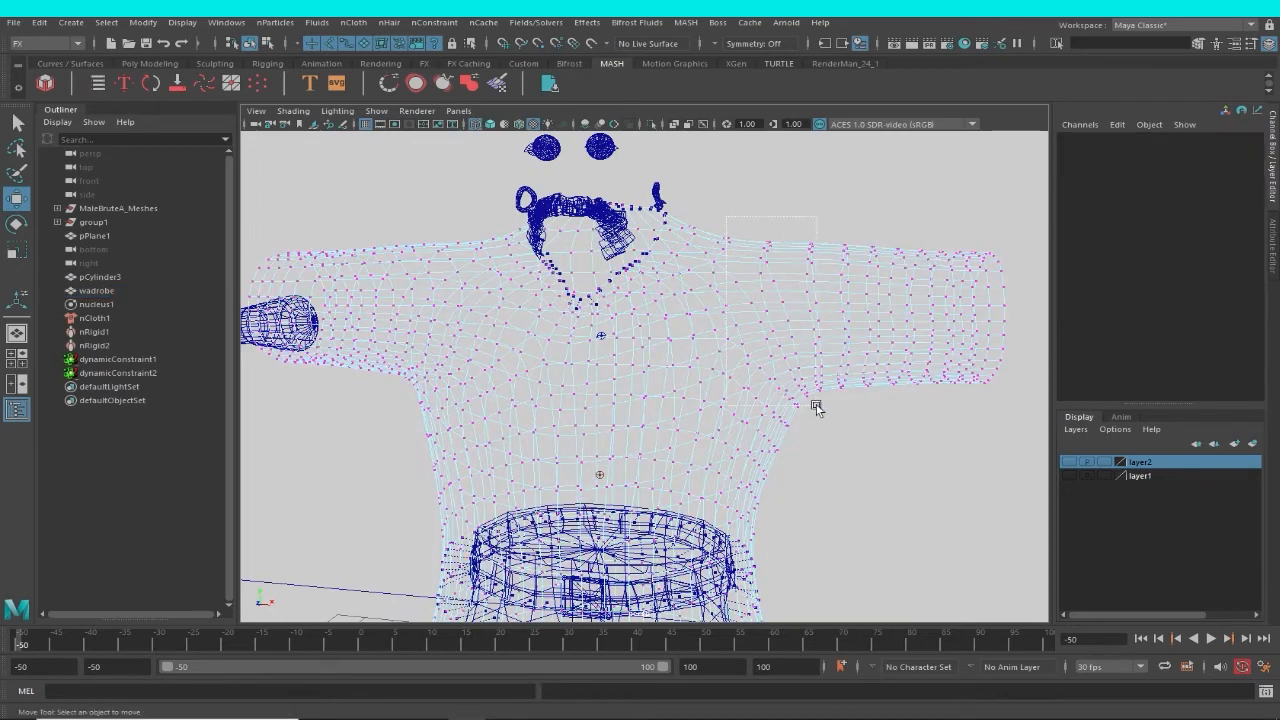
pyautogui.moveTo(815, 407); pyautogui.dragTo(820, 415)
pyautogui.keyDown('alt'); pyautogui.moveTo(716, 397); pyautogui.dragTo(614, 354, button='right'); pyautogui.keyUp('alt')
pyautogui.keyDown('alt'); pyautogui.moveTo(614, 354); pyautogui.dragTo(531, 278); pyautogui.keyUp('alt')
pyautogui.keyDown('alt'); pyautogui.moveTo(488, 300); pyautogui.dragTo(563, 301, button='middle'); pyautogui.keyUp('alt')
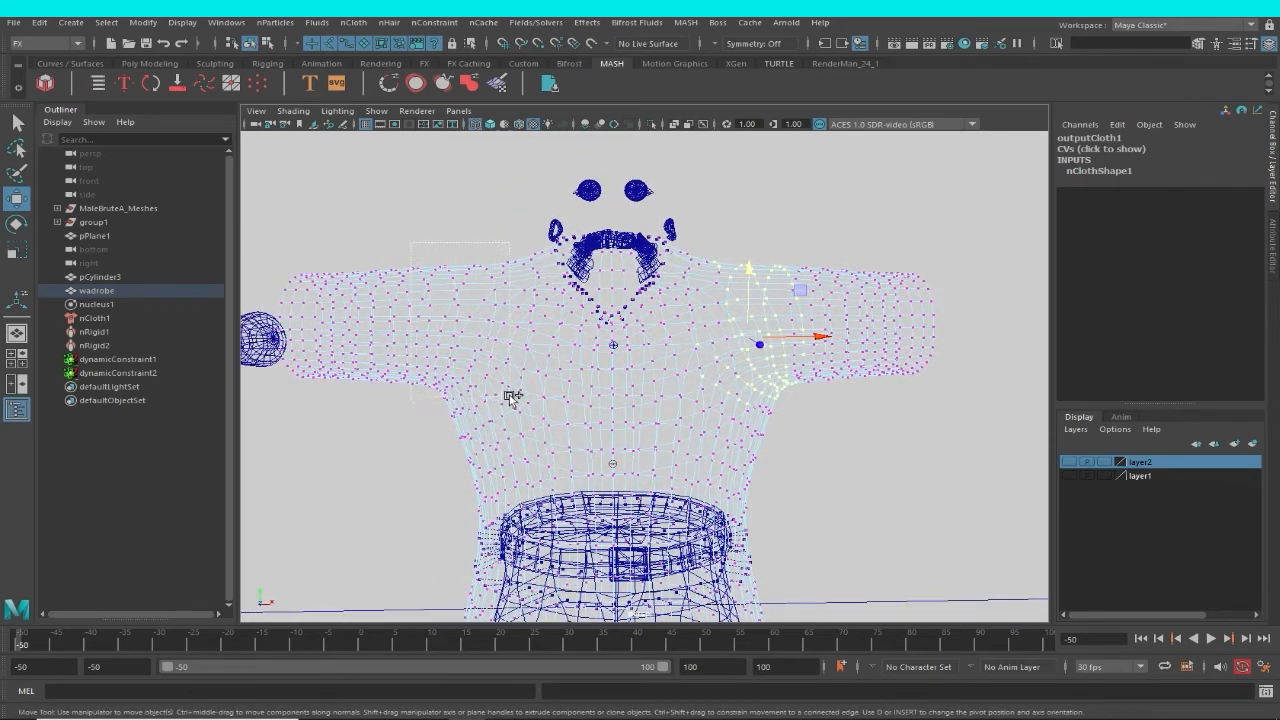
pyautogui.keyDown('shift'); pyautogui.moveTo(510, 397); pyautogui.dragTo(503, 398); pyautogui.keyUp('shift')
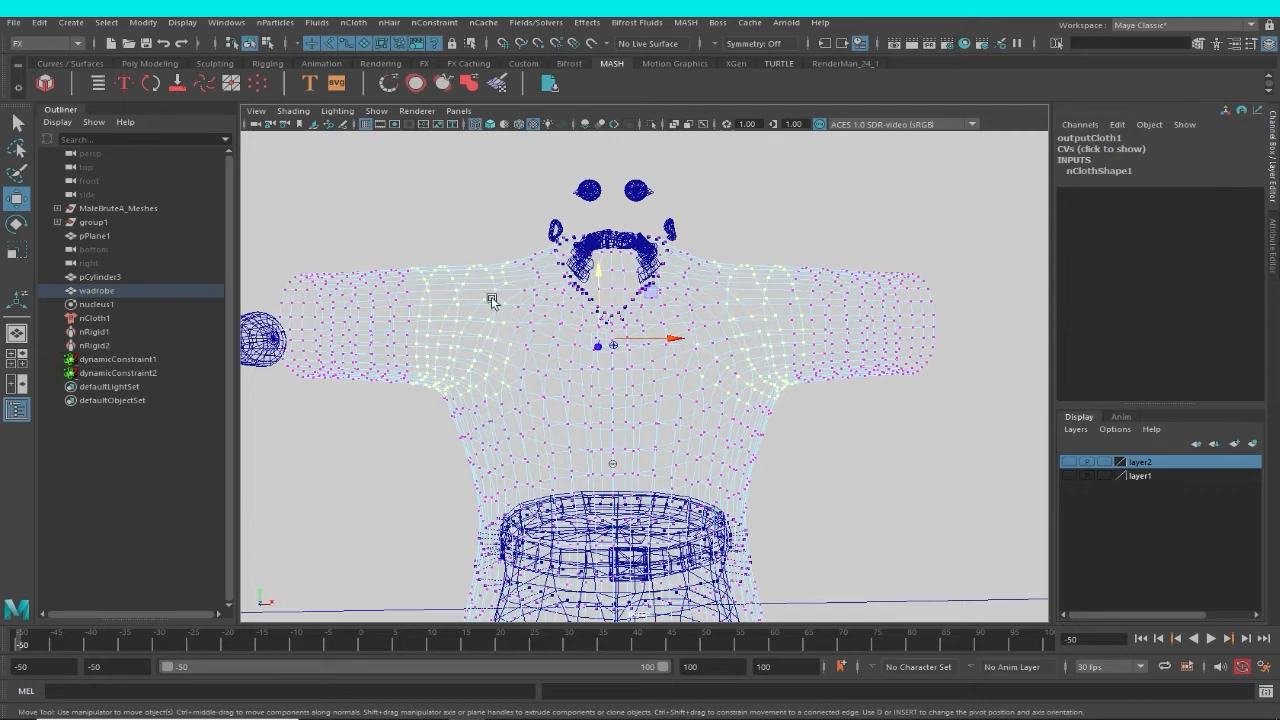
pyautogui.keyDown('alt'); pyautogui.moveTo(480, 274); pyautogui.dragTo(506, 291); pyautogui.keyUp('alt')
pyautogui.keyDown('ctrl'); pyautogui.moveTo(421, 418); pyautogui.dragTo(423, 413); pyautogui.keyUp('ctrl')
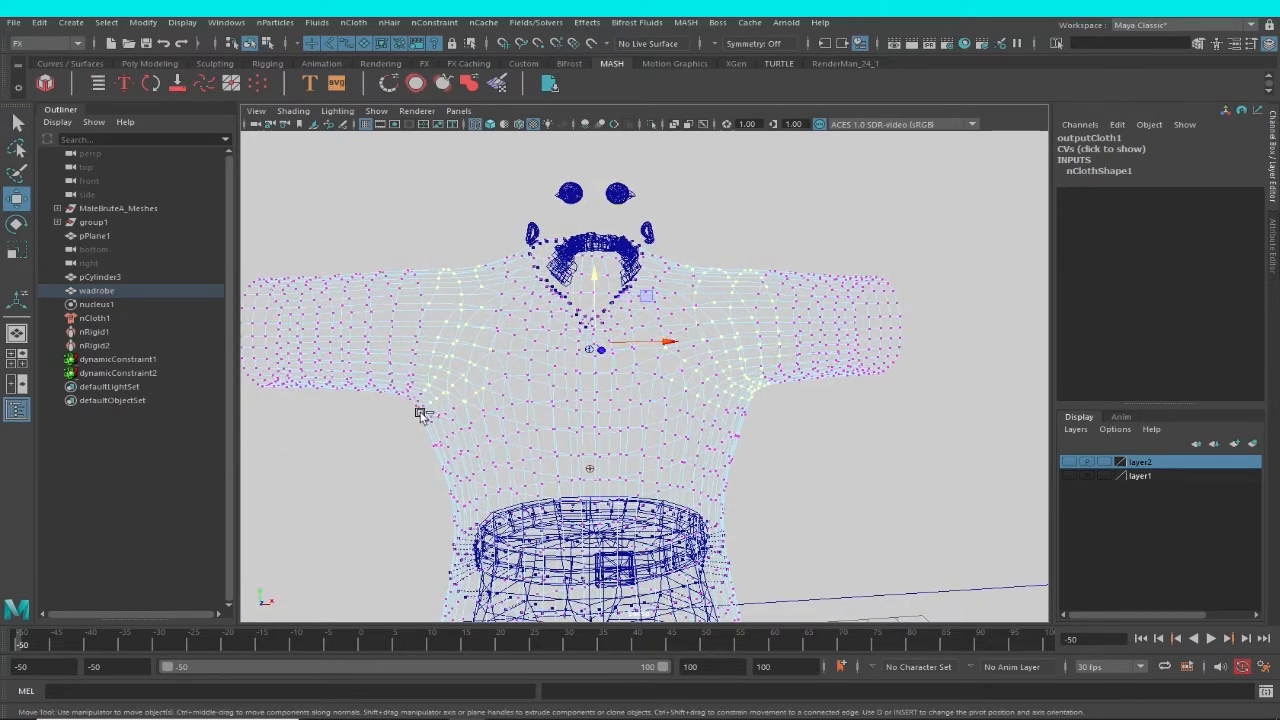
pyautogui.keyDown('alt'); pyautogui.moveTo(584, 382); pyautogui.dragTo(540, 279); pyautogui.keyUp('alt')
pyautogui.keyDown('alt'); pyautogui.moveTo(869, 371); pyautogui.dragTo(766, 400); pyautogui.keyUp('alt')
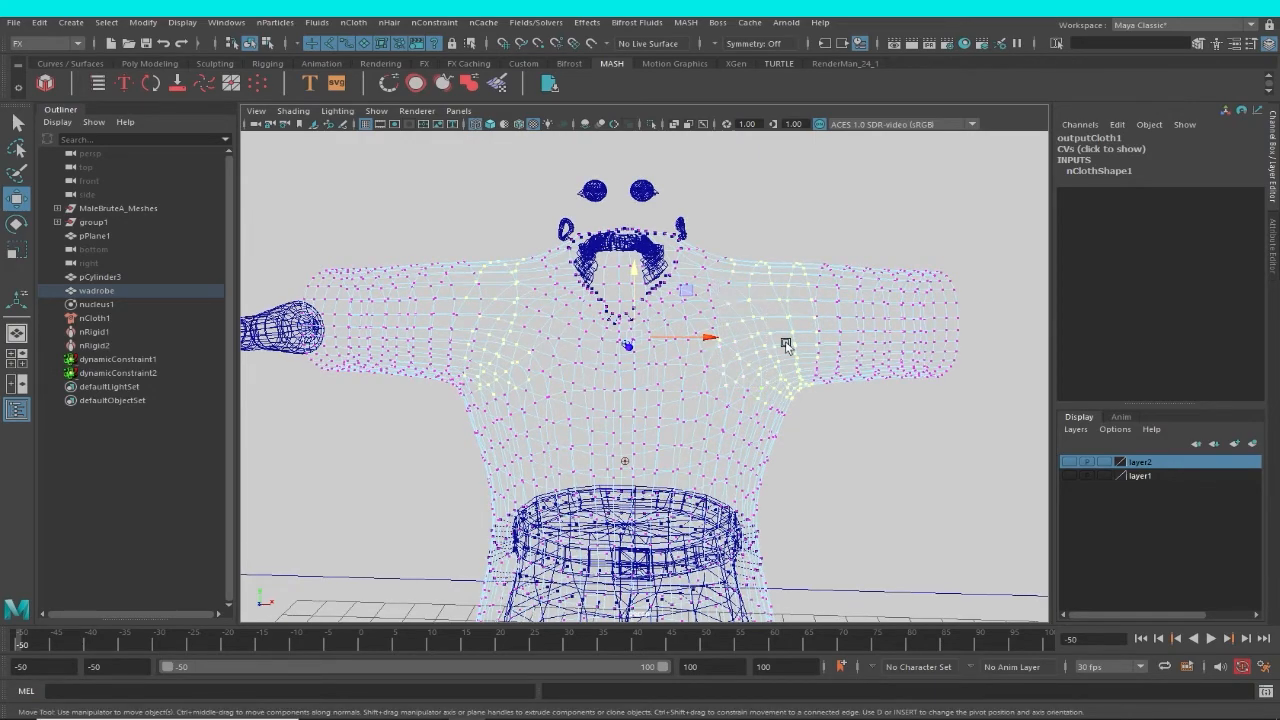
pyautogui.moveTo(785, 344)
pyautogui.keyDown('alt'); pyautogui.mouseDown()
pyautogui.moveTo(783, 369)
pyautogui.moveTo(777, 359)
pyautogui.mouseUp(); pyautogui.keyUp('alt')
# In shaded display, show layer2 again, add the body mesh to the vertex selection and create a Slide on Surface constraint.
pyautogui.press('5')
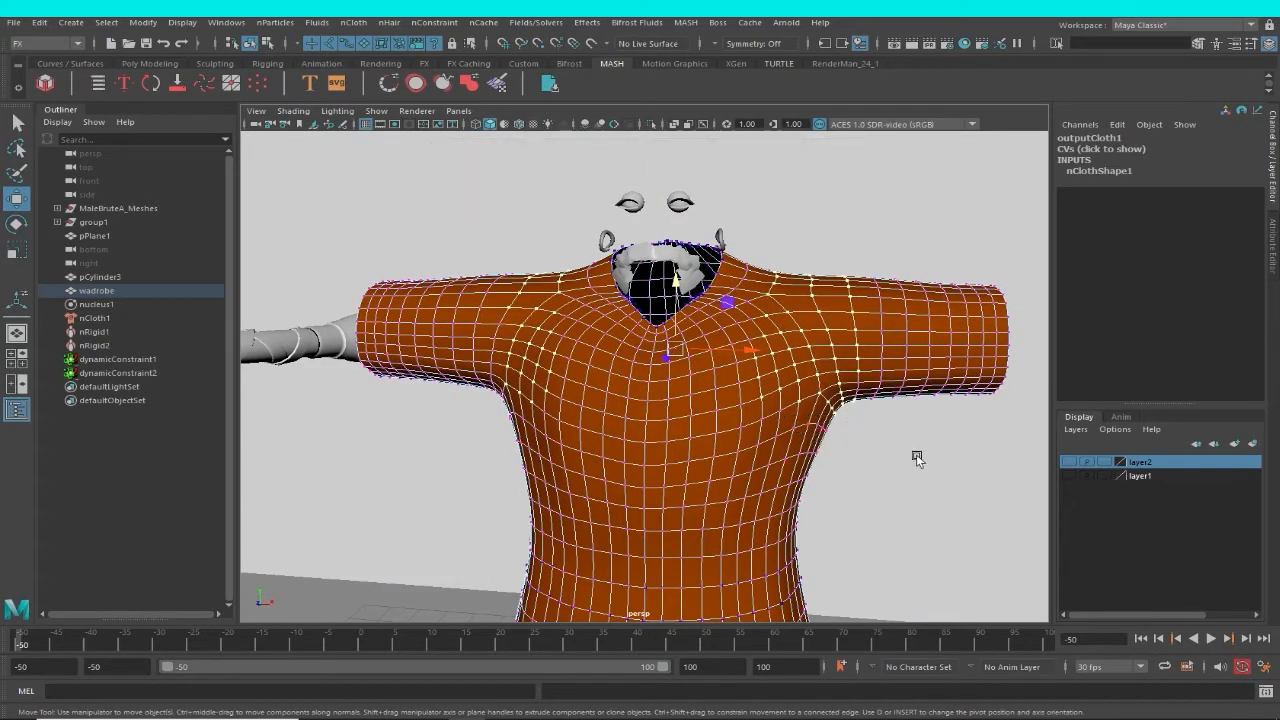
pyautogui.keyDown('alt'); pyautogui.moveTo(914, 455); pyautogui.dragTo(892, 461, button='middle'); pyautogui.keyUp('alt')
pyautogui.click(1069, 462)
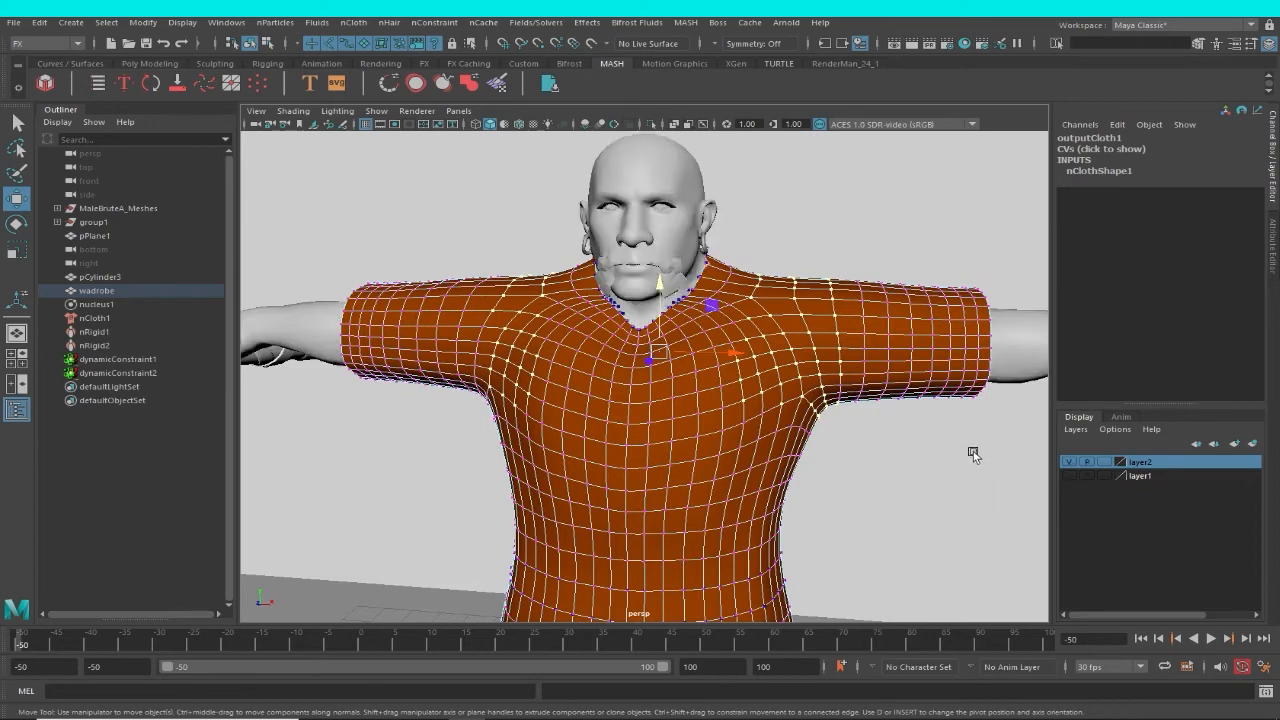
pyautogui.click(1010, 379)
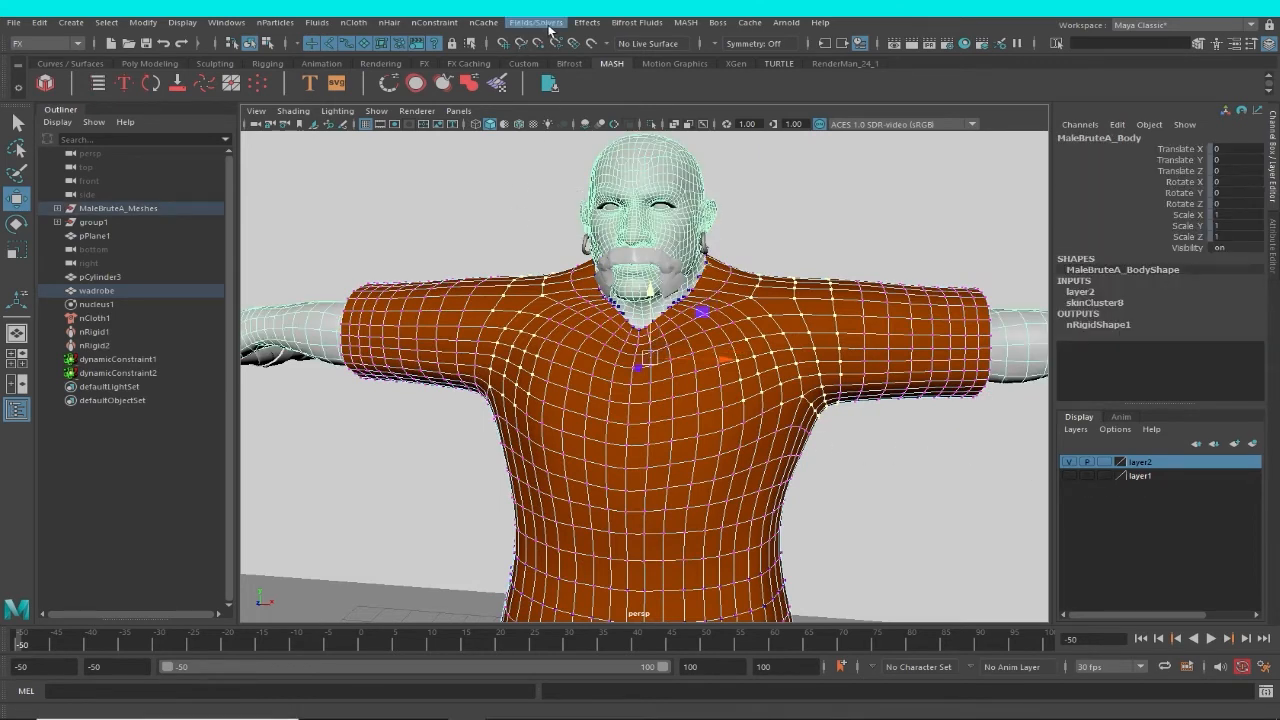
pyautogui.click(442, 24)
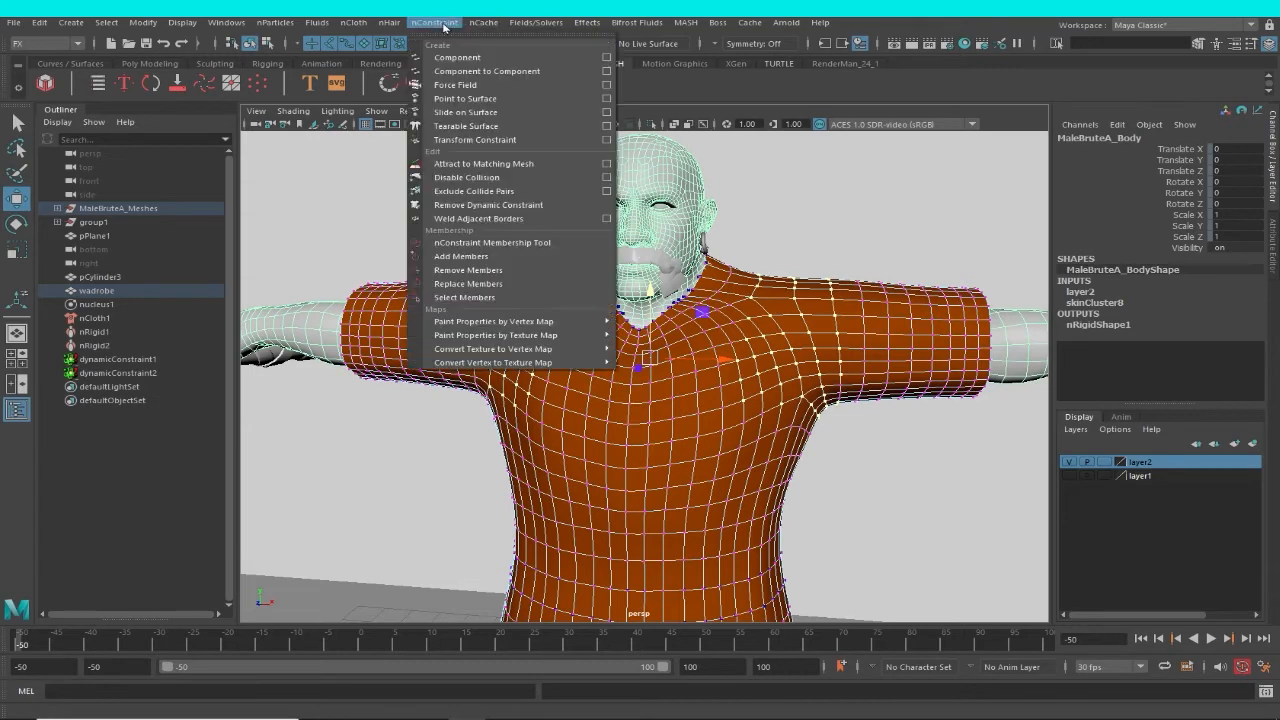
pyautogui.click(477, 113)
# Examine the new constraint's points around both shoulders in wireframe and shaded display, ending with nothing selected.
pyautogui.press('4')
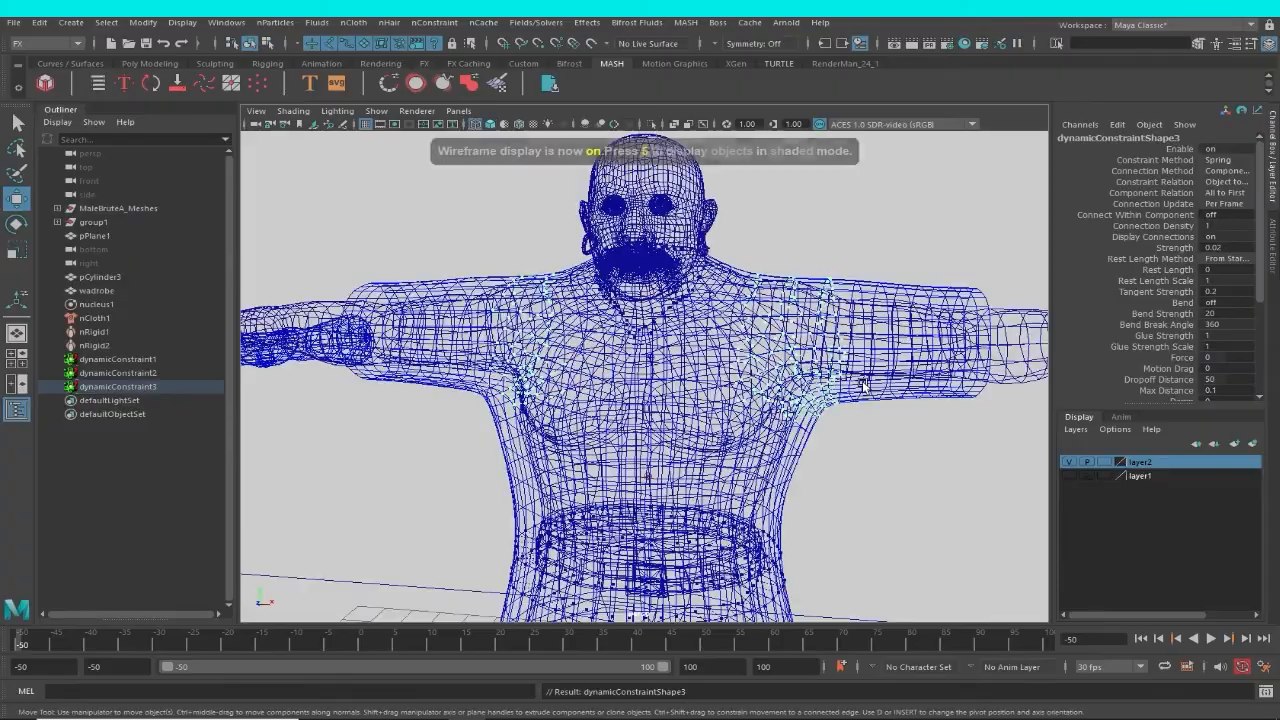
pyautogui.keyDown('alt'); pyautogui.moveTo(863, 386); pyautogui.dragTo(889, 382); pyautogui.keyUp('alt')
pyautogui.scroll(5, 889, 382)
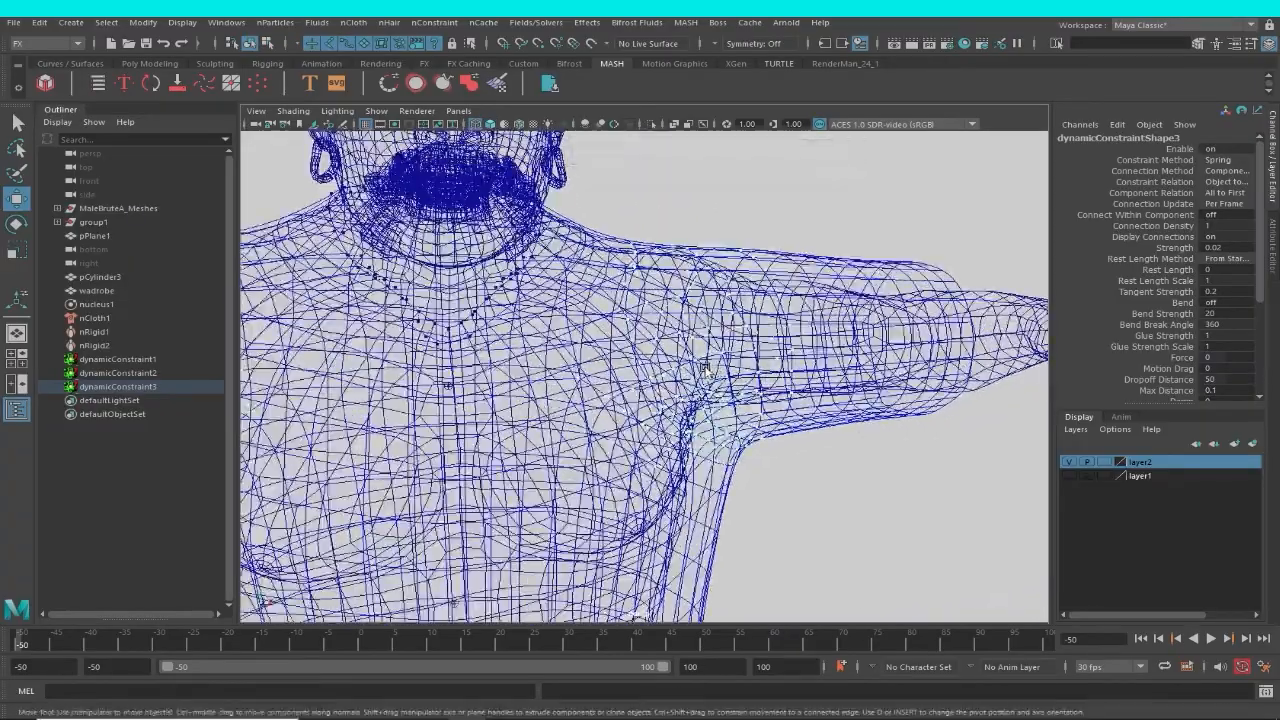
pyautogui.keyDown('alt'); pyautogui.moveTo(710, 372); pyautogui.dragTo(740, 366); pyautogui.keyUp('alt')
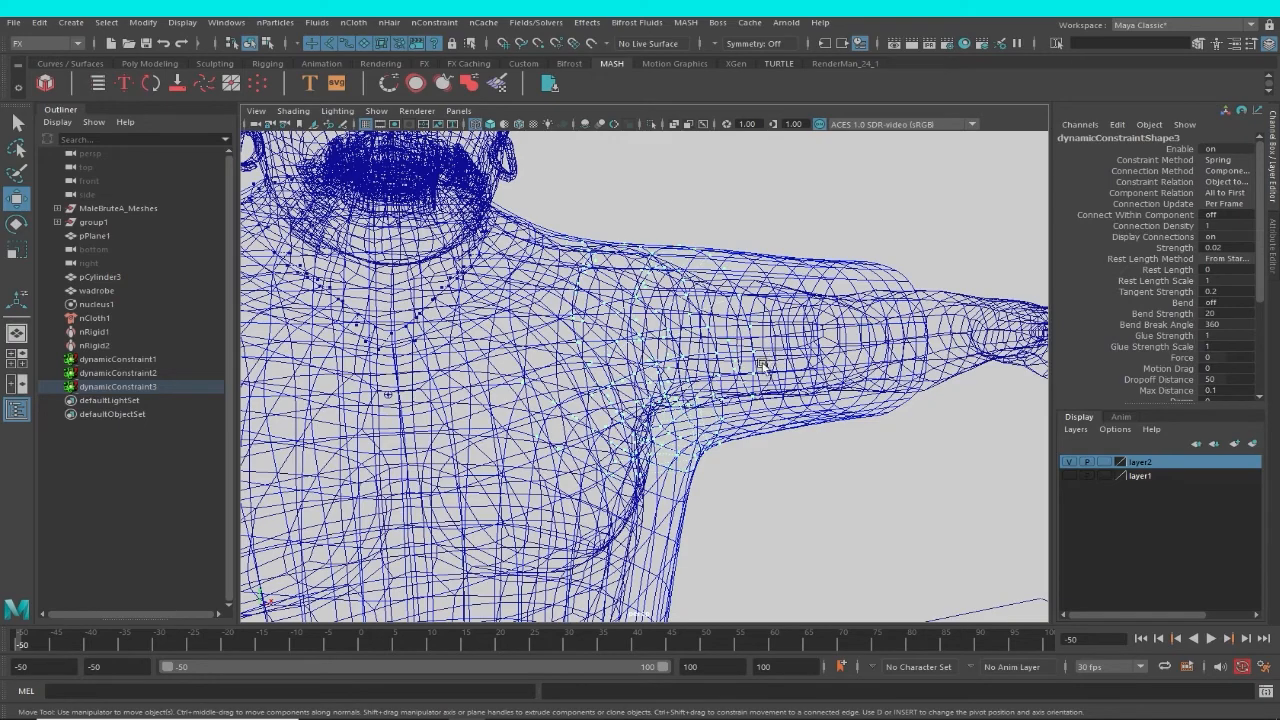
pyautogui.press('f')
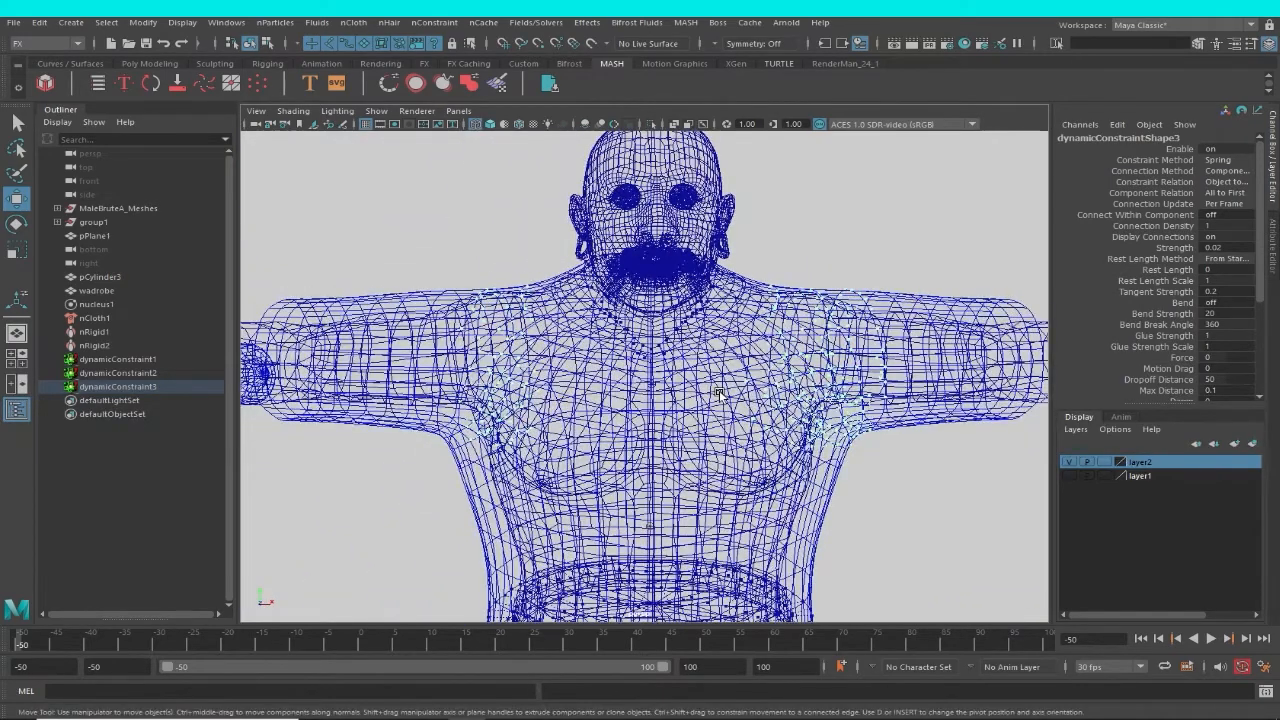
pyautogui.press('5')
pyautogui.moveTo(777, 406)
pyautogui.keyDown('alt'); pyautogui.mouseDown()
pyautogui.moveTo(800, 410)
pyautogui.moveTo(778, 407)
pyautogui.mouseUp(); pyautogui.keyUp('alt')
pyautogui.keyDown('alt'); pyautogui.moveTo(864, 465); pyautogui.dragTo(829, 371, button='middle'); pyautogui.keyUp('alt')
pyautogui.keyDown('alt'); pyautogui.moveTo(829, 371); pyautogui.dragTo(655, 330, button='right'); pyautogui.keyUp('alt')
pyautogui.keyDown('alt'); pyautogui.moveTo(659, 336); pyautogui.dragTo(706, 345); pyautogui.keyUp('alt')
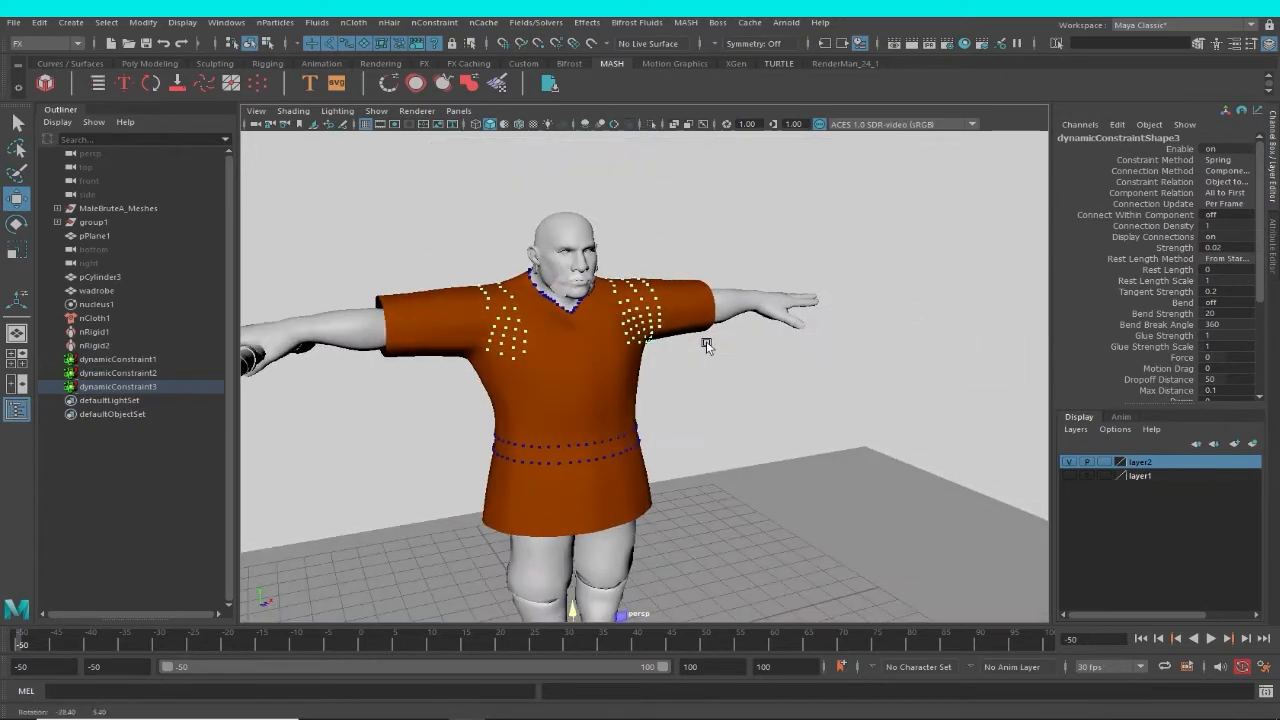
pyautogui.keyDown('alt'); pyautogui.moveTo(706, 345); pyautogui.dragTo(584, 380, button='right'); pyautogui.keyUp('alt')
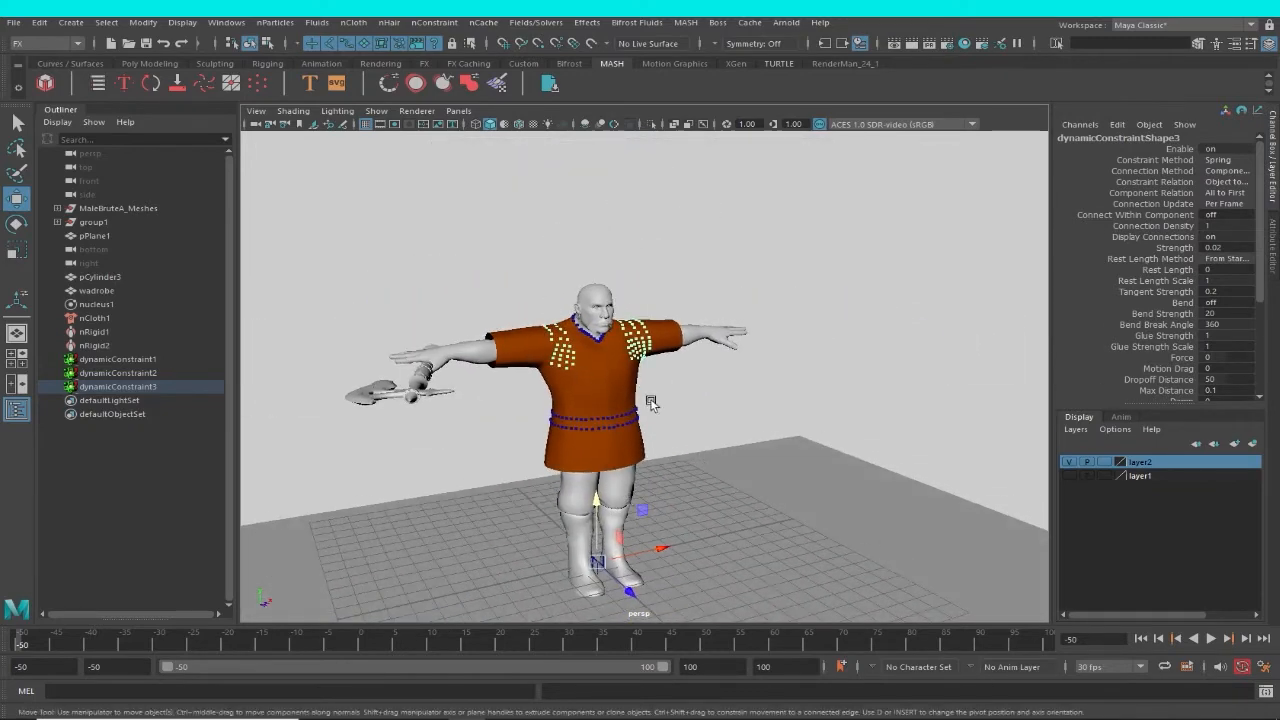
pyautogui.click(630, 398)
pyautogui.click(737, 381)
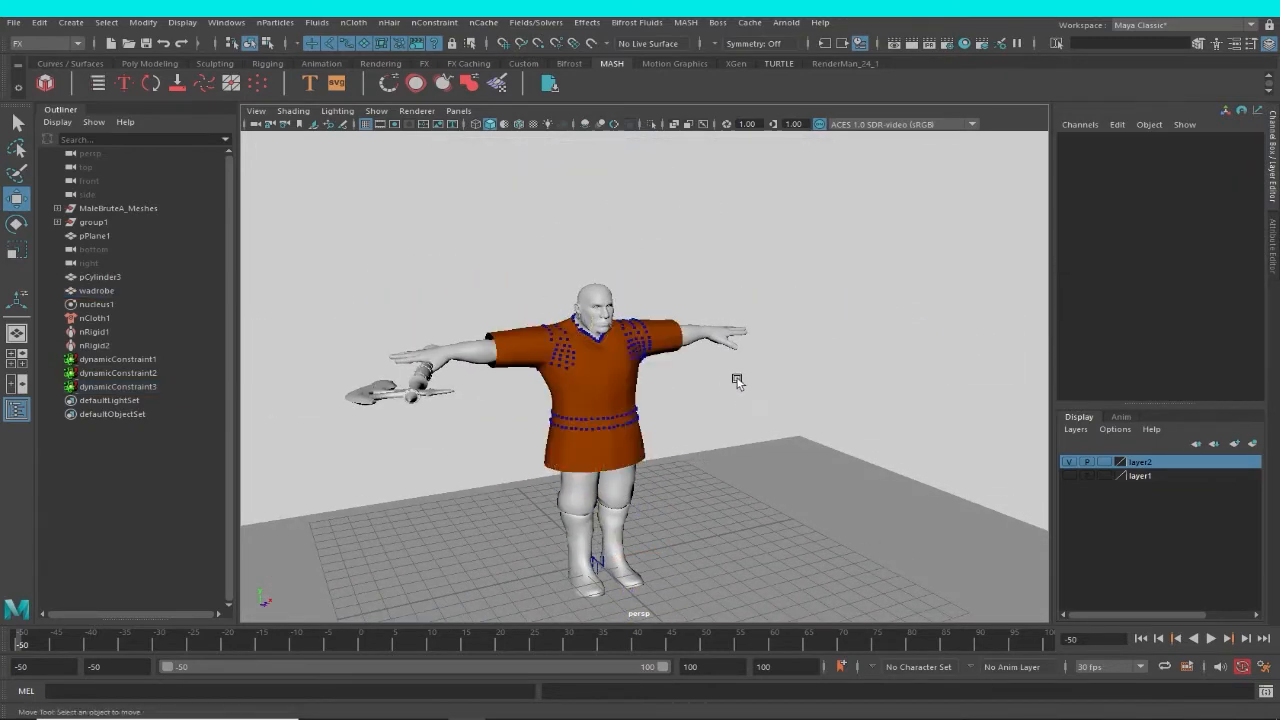
pyautogui.keyDown('alt'); pyautogui.moveTo(669, 469); pyautogui.dragTo(600, 440, button='right'); pyautogui.keyUp('alt')
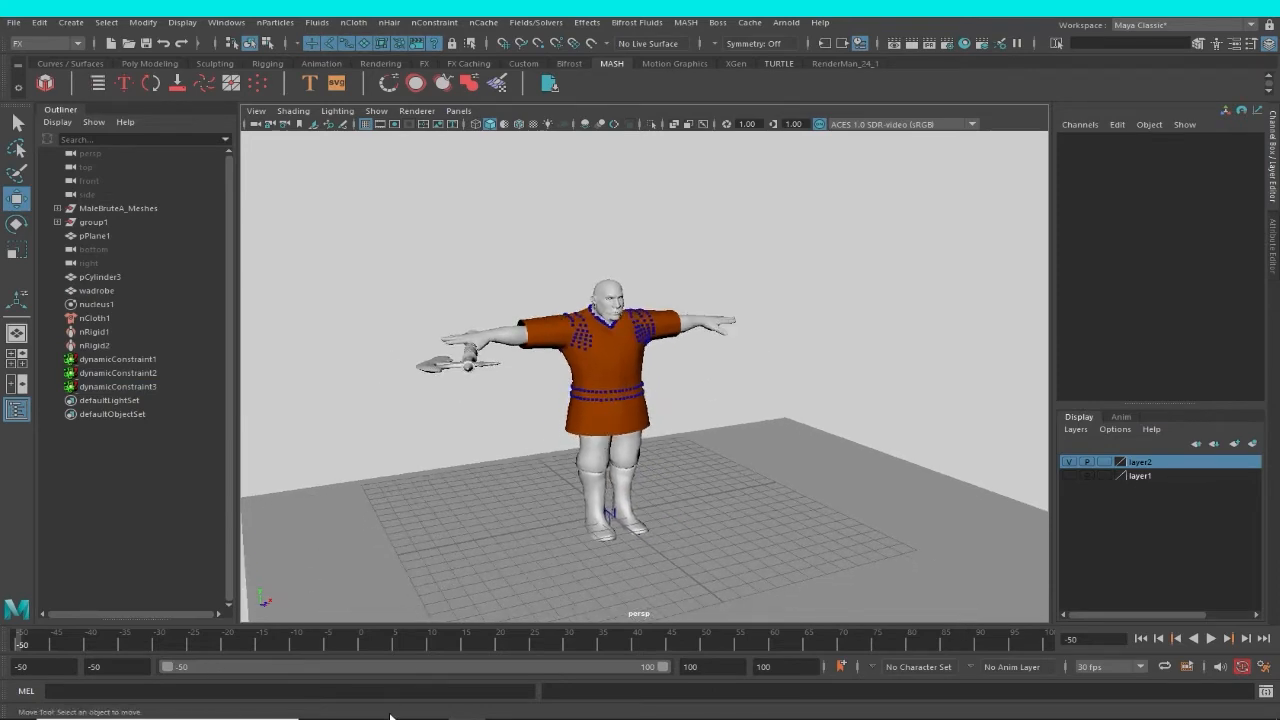
pyautogui.click(504, 706)
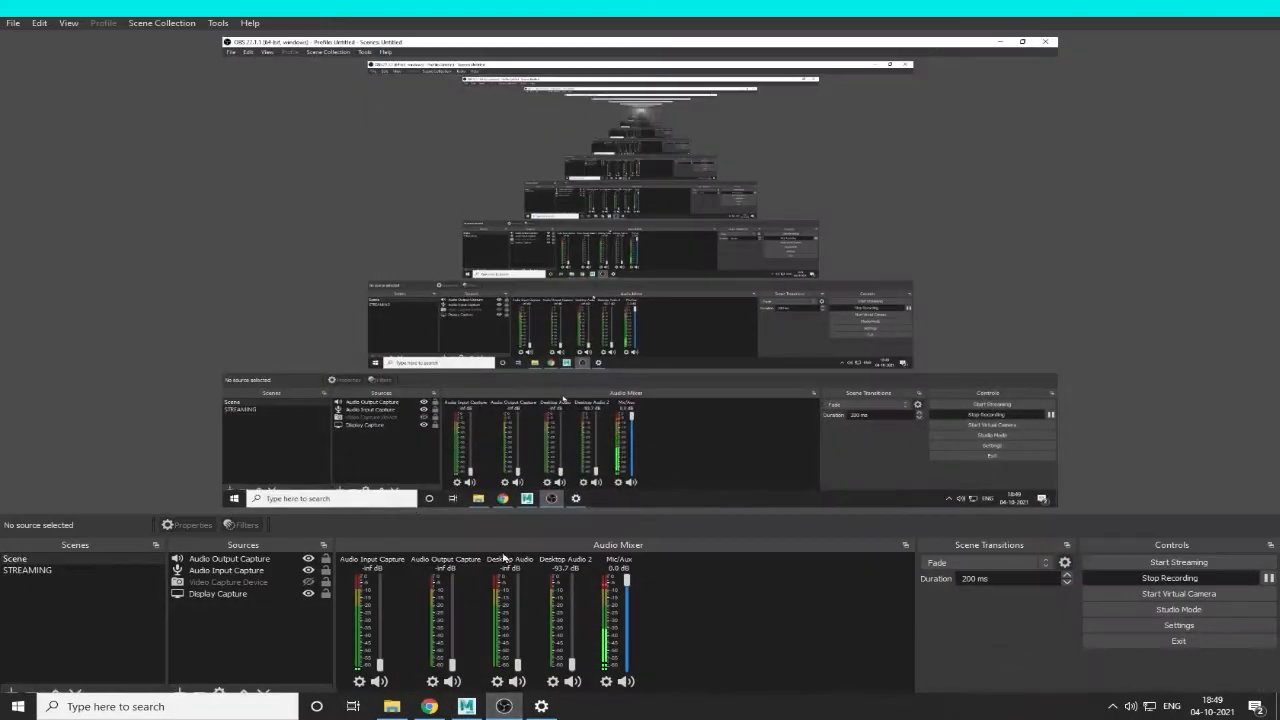
pyautogui.click(1192, 9)
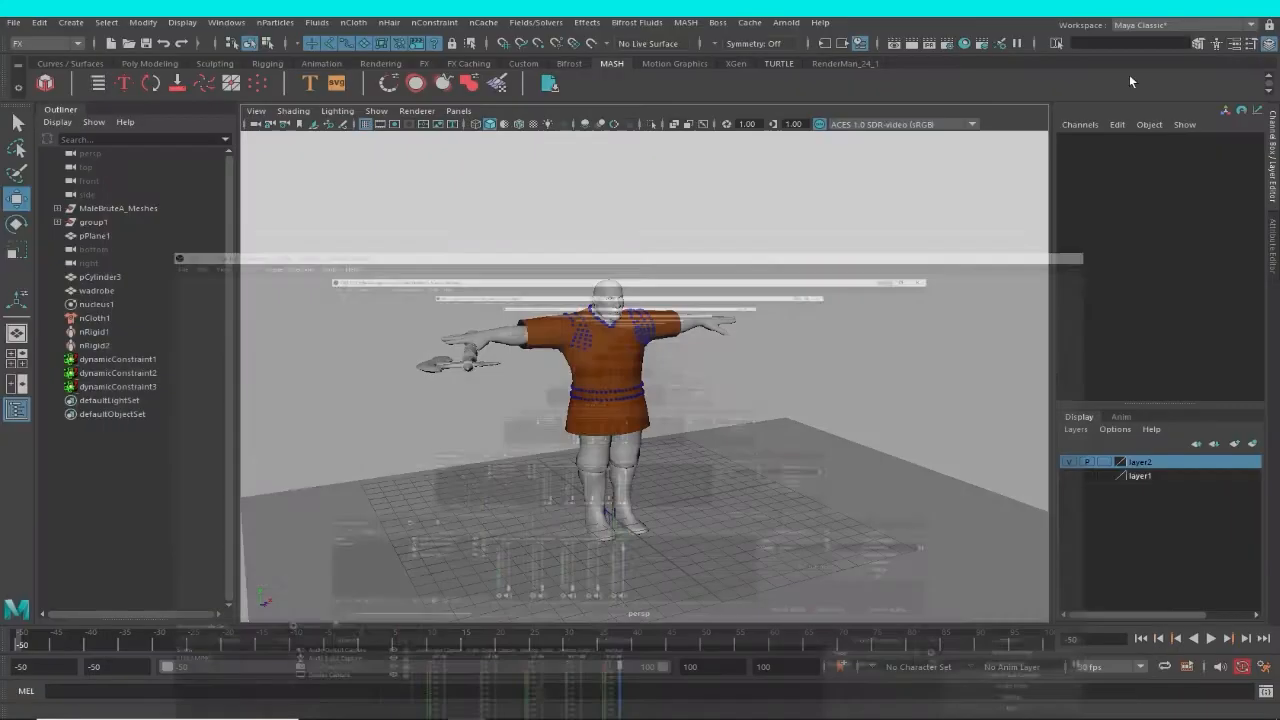
# Play the uncached simulation from frame -50 and examine how the garment follows the character through the run and jump.
pyautogui.keyDown('alt'); pyautogui.moveTo(703, 367); pyautogui.dragTo(724, 434, button='right'); pyautogui.keyUp('alt')
pyautogui.keyDown('alt'); pyautogui.moveTo(724, 434); pyautogui.dragTo(727, 431, button='middle'); pyautogui.keyUp('alt')
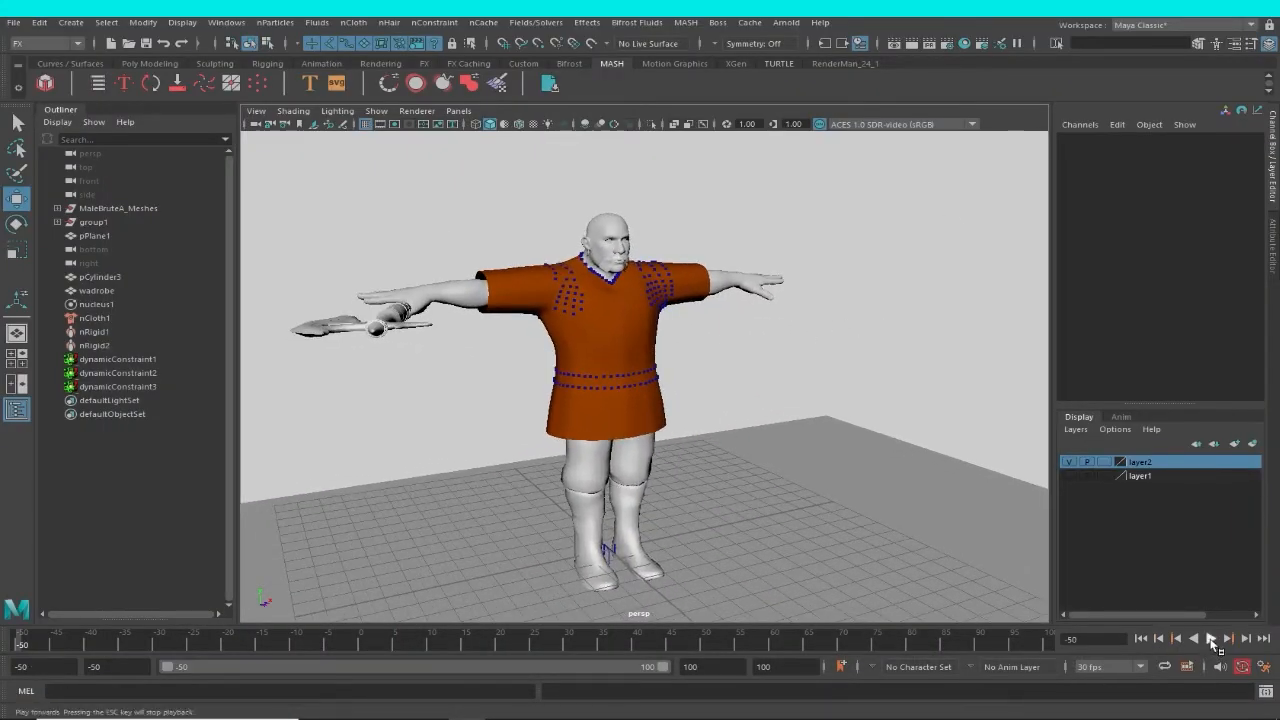
pyautogui.click(1211, 639)
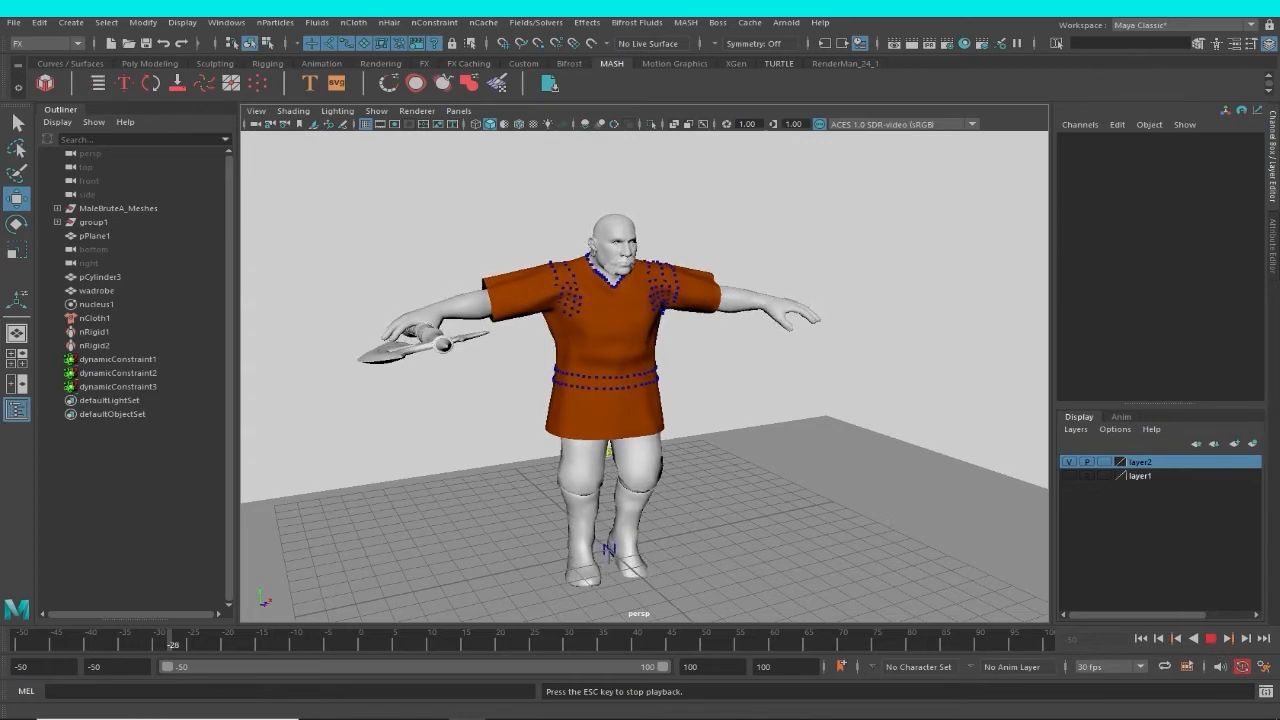
pyautogui.click(505, 706)
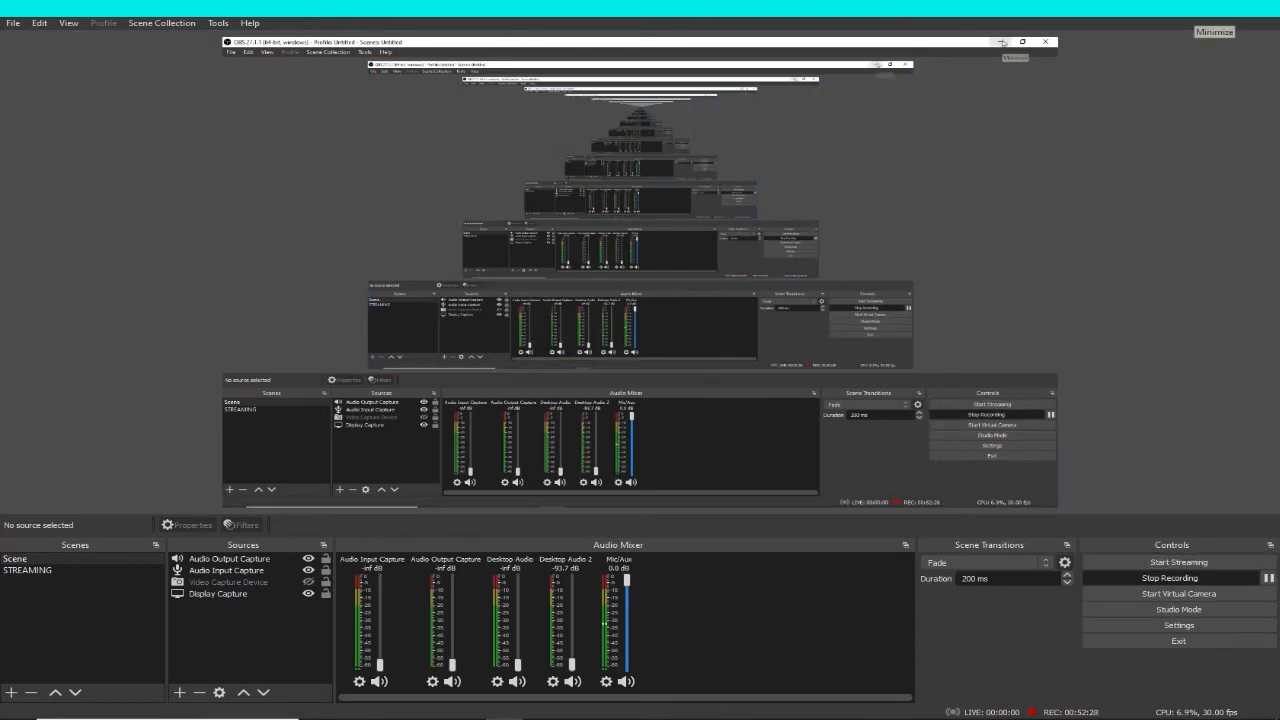
pyautogui.click(1196, 7)
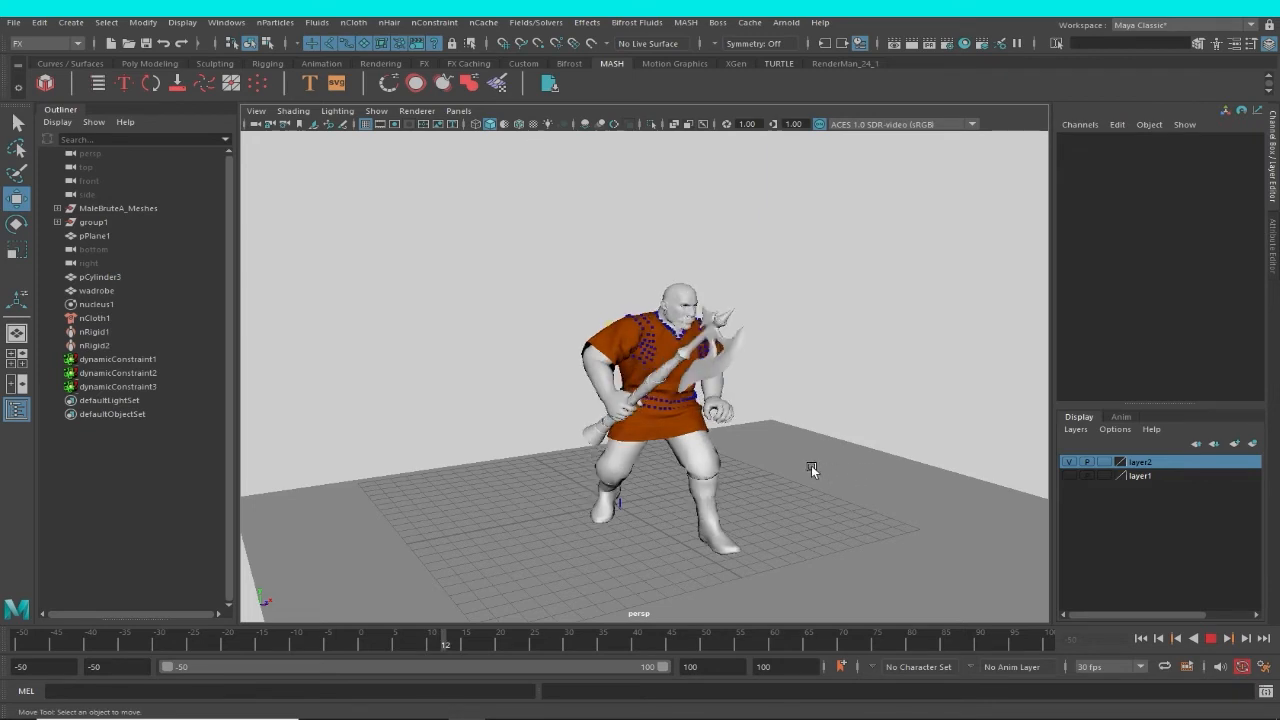
pyautogui.keyDown('alt'); pyautogui.moveTo(778, 457); pyautogui.dragTo(729, 386, button='middle'); pyautogui.keyUp('alt')
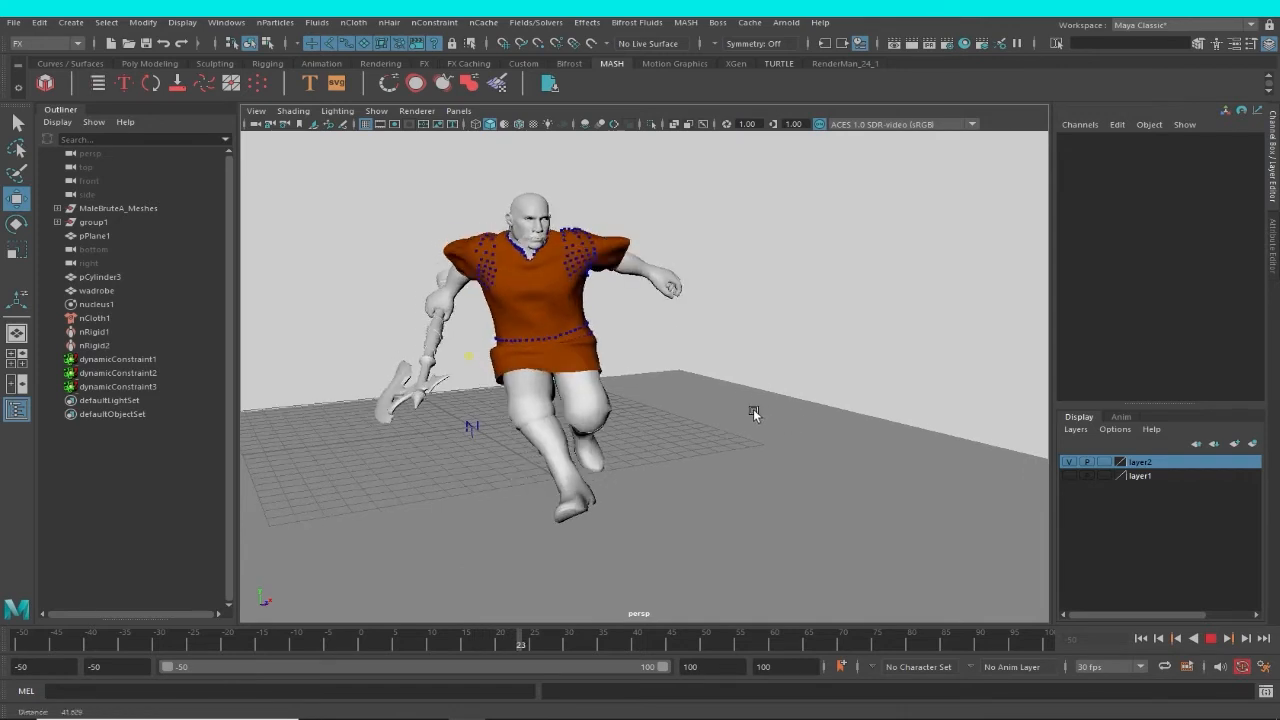
pyautogui.scroll(-3, 738, 406)
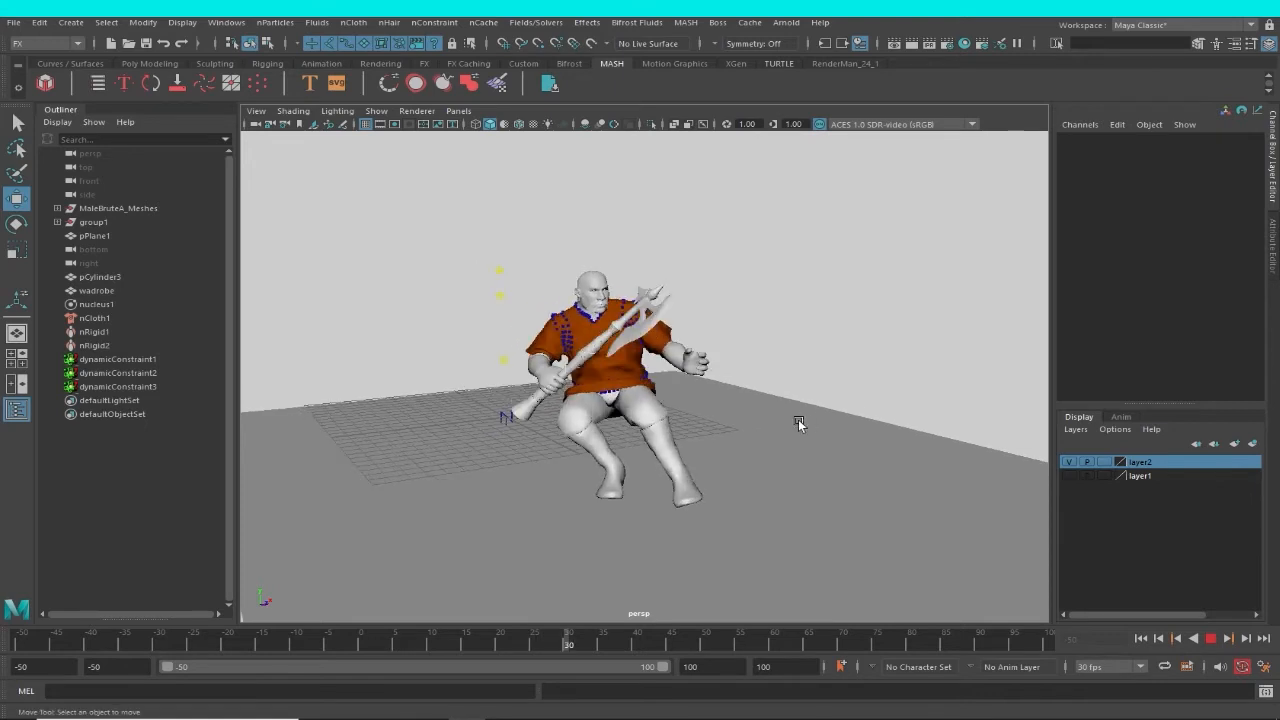
pyautogui.keyDown('alt'); pyautogui.moveTo(758, 424); pyautogui.dragTo(687, 421); pyautogui.keyUp('alt')
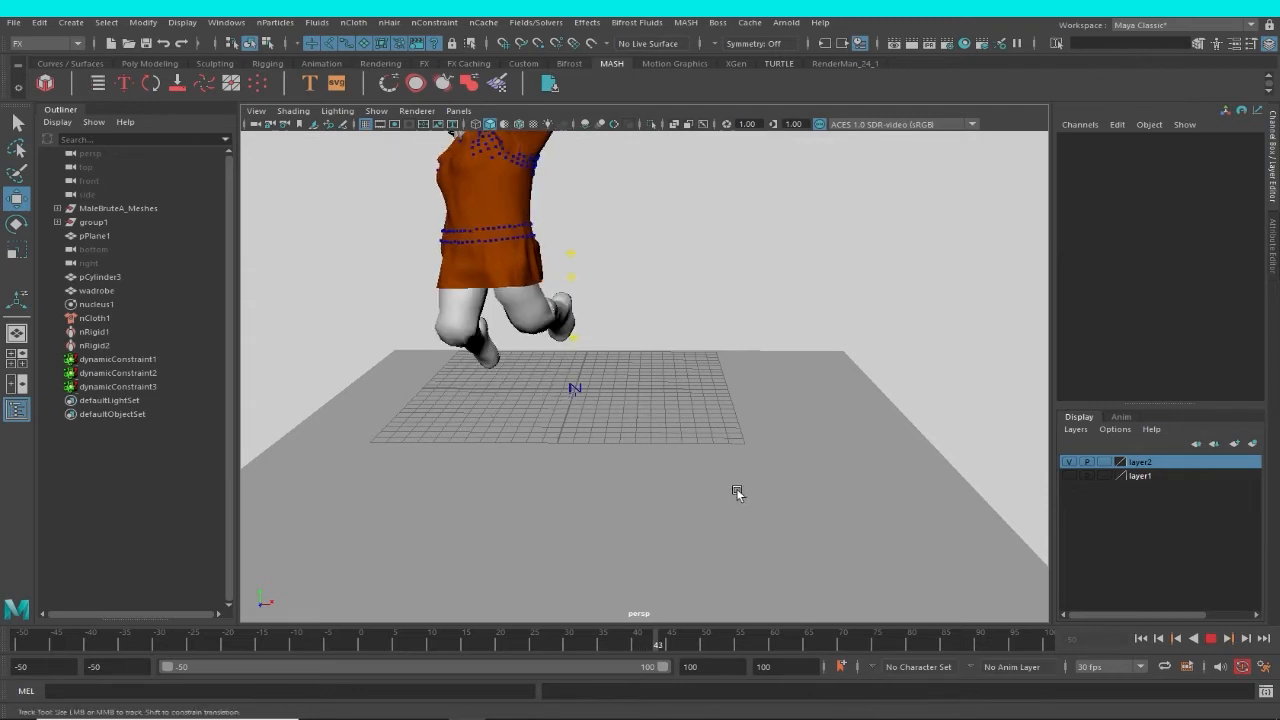
pyautogui.keyDown('alt'); pyautogui.moveTo(766, 513); pyautogui.dragTo(802, 499, button='middle'); pyautogui.keyUp('alt')
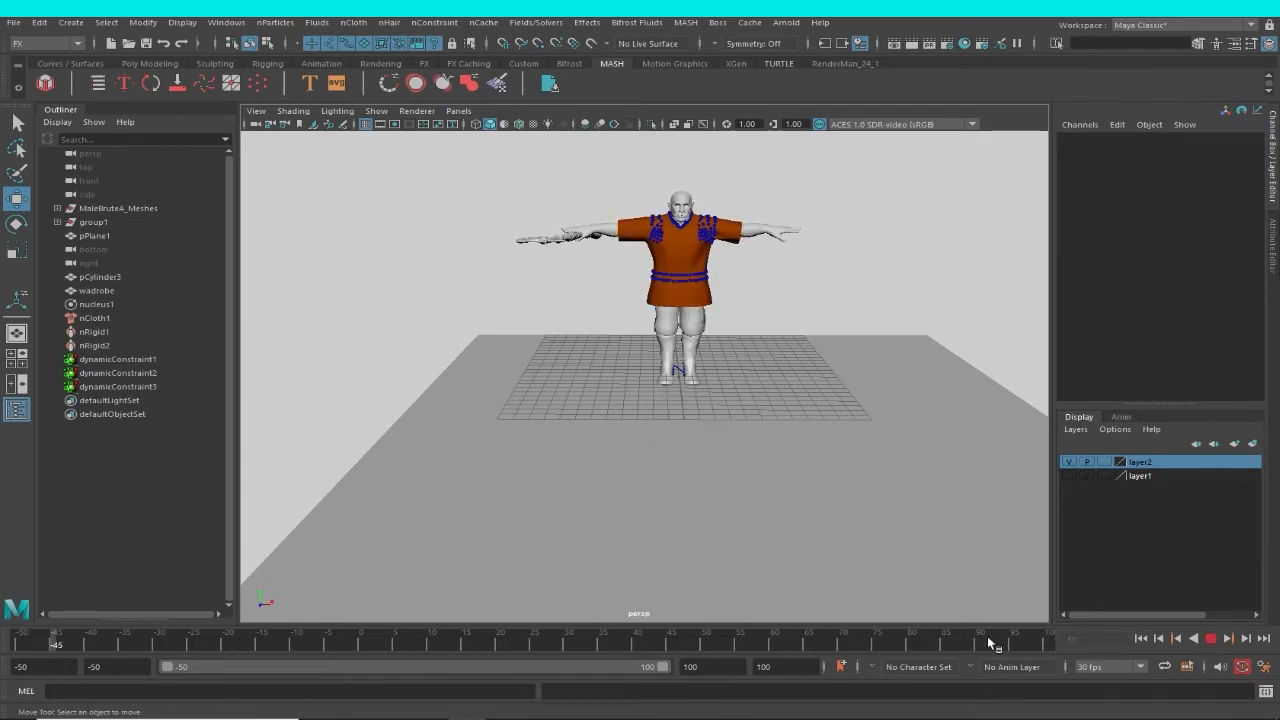
# Stop the playback and check frames 99 and 100, returning to frame -50 after each.
pyautogui.click(1036, 643)
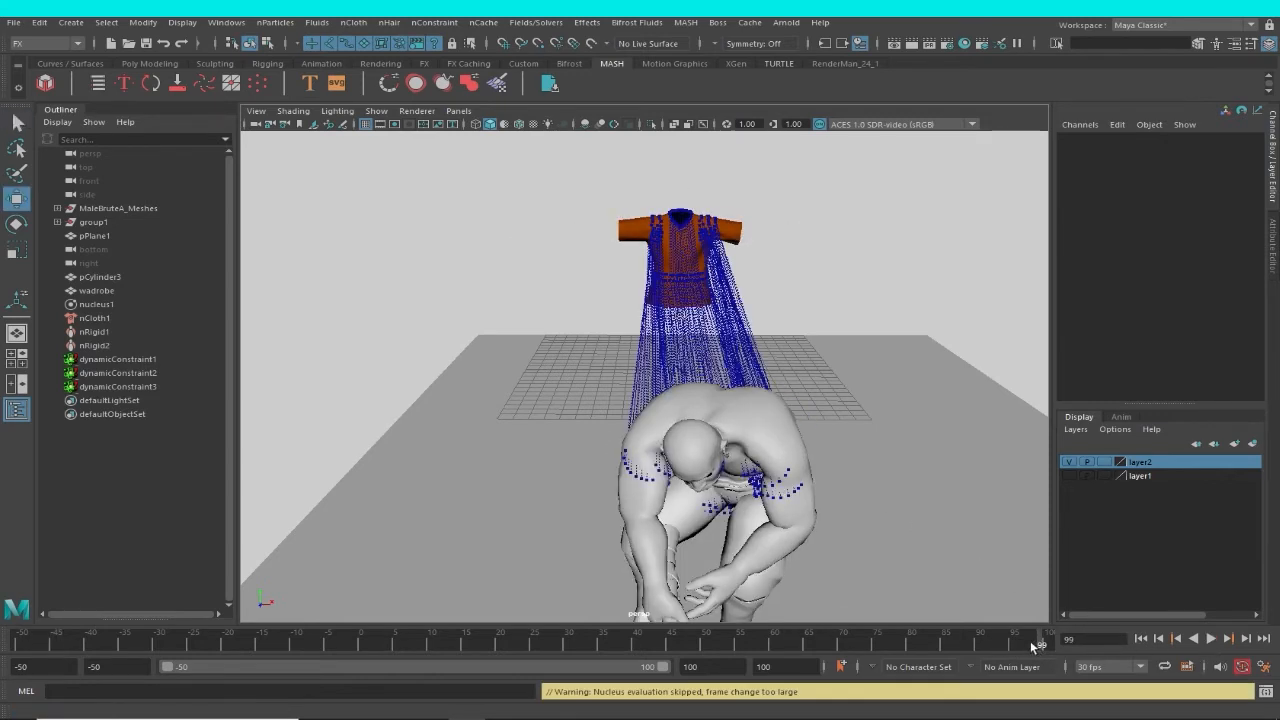
pyautogui.click(1142, 639)
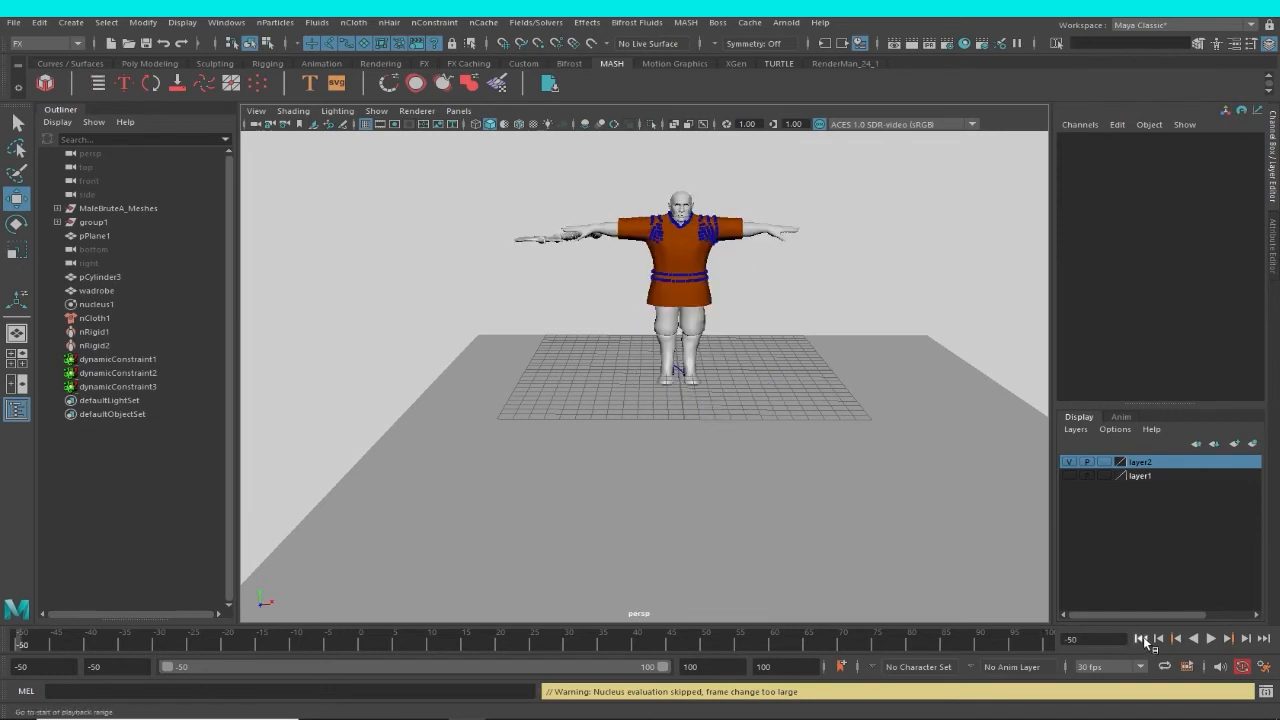
pyautogui.click(1050, 645)
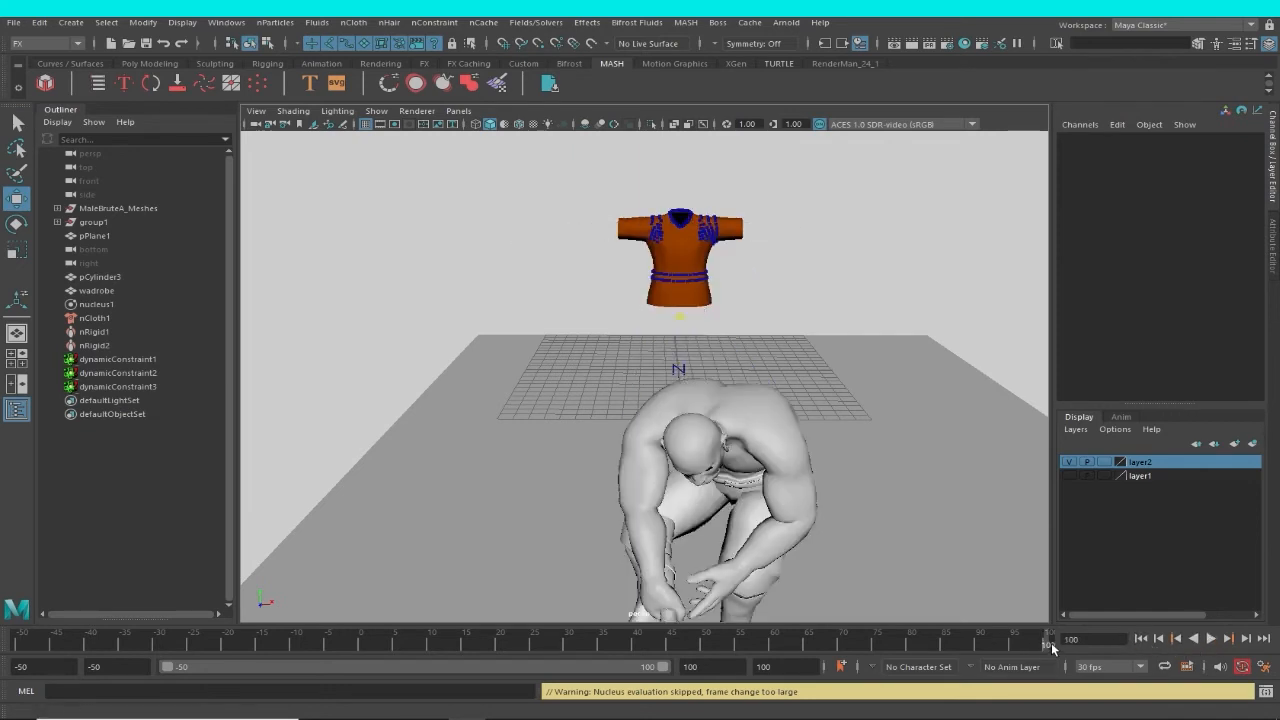
pyautogui.click(1141, 640)
# Select the wadrobe garment, briefly play the simulation from frame -50, and return to the start frame with nothing selected.
pyautogui.click(700, 276)
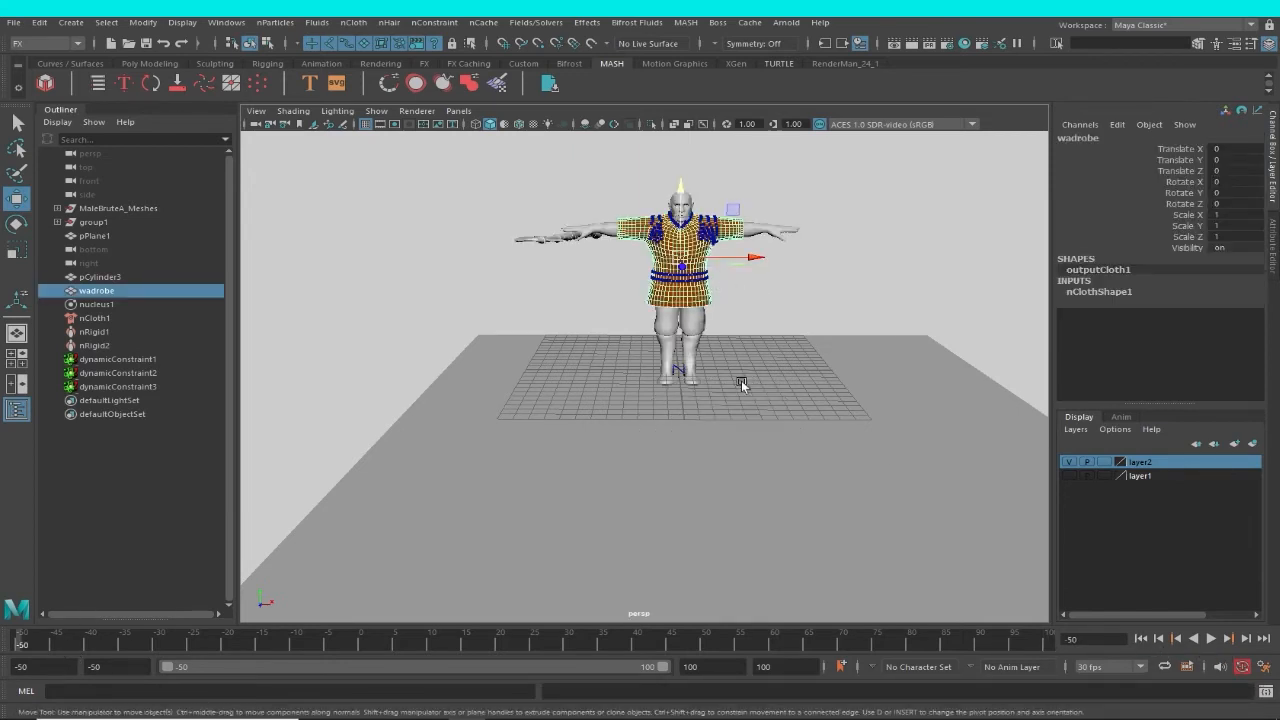
pyautogui.click(1211, 638)
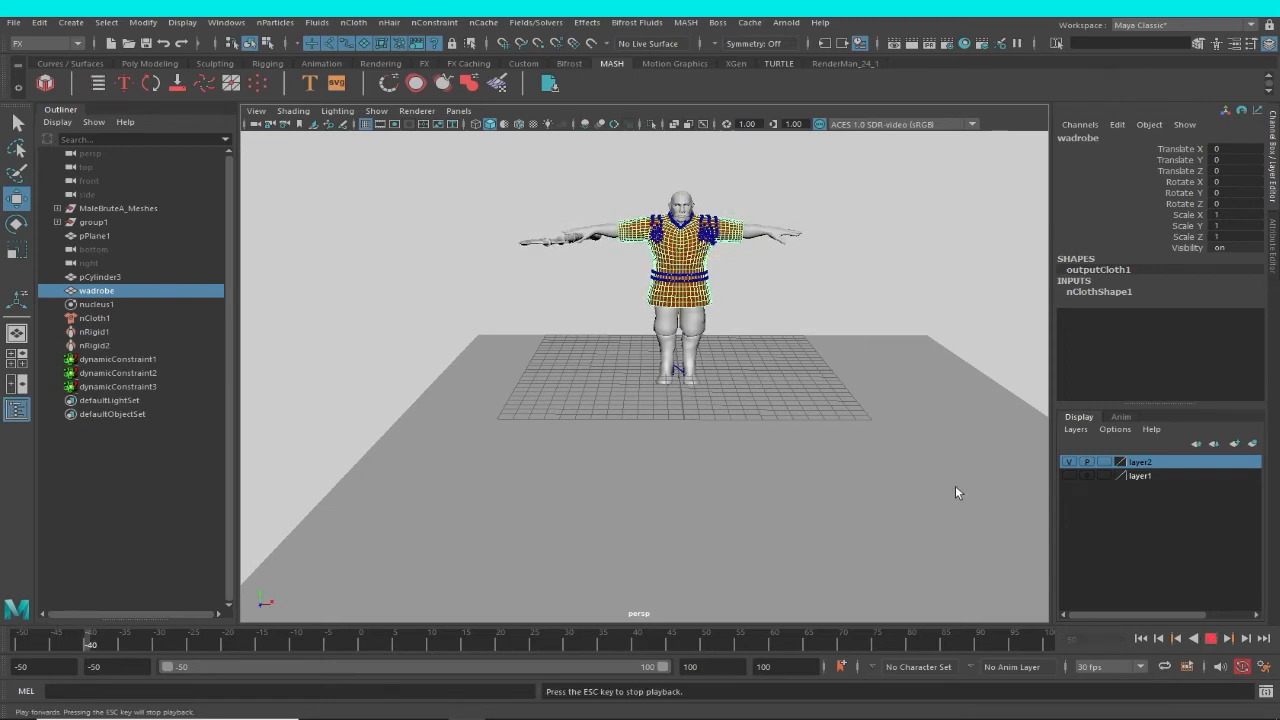
pyautogui.press('Escape')
pyautogui.click(1142, 639)
pyautogui.click(808, 312)
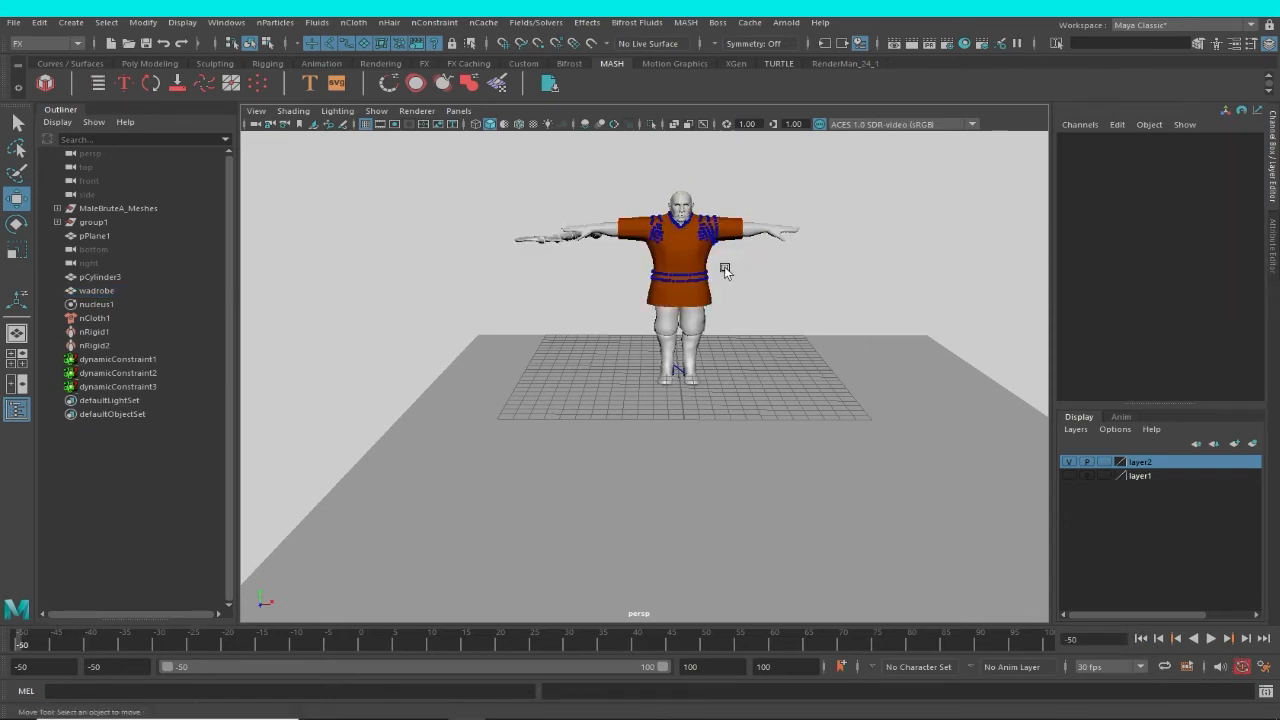
# Select the wadrobe garment and create a new nObject cache of its cloth simulation.
pyautogui.click(725, 271)
pyautogui.keyDown('alt'); pyautogui.moveTo(900, 361); pyautogui.dragTo(874, 329, button='middle'); pyautogui.keyUp('alt')
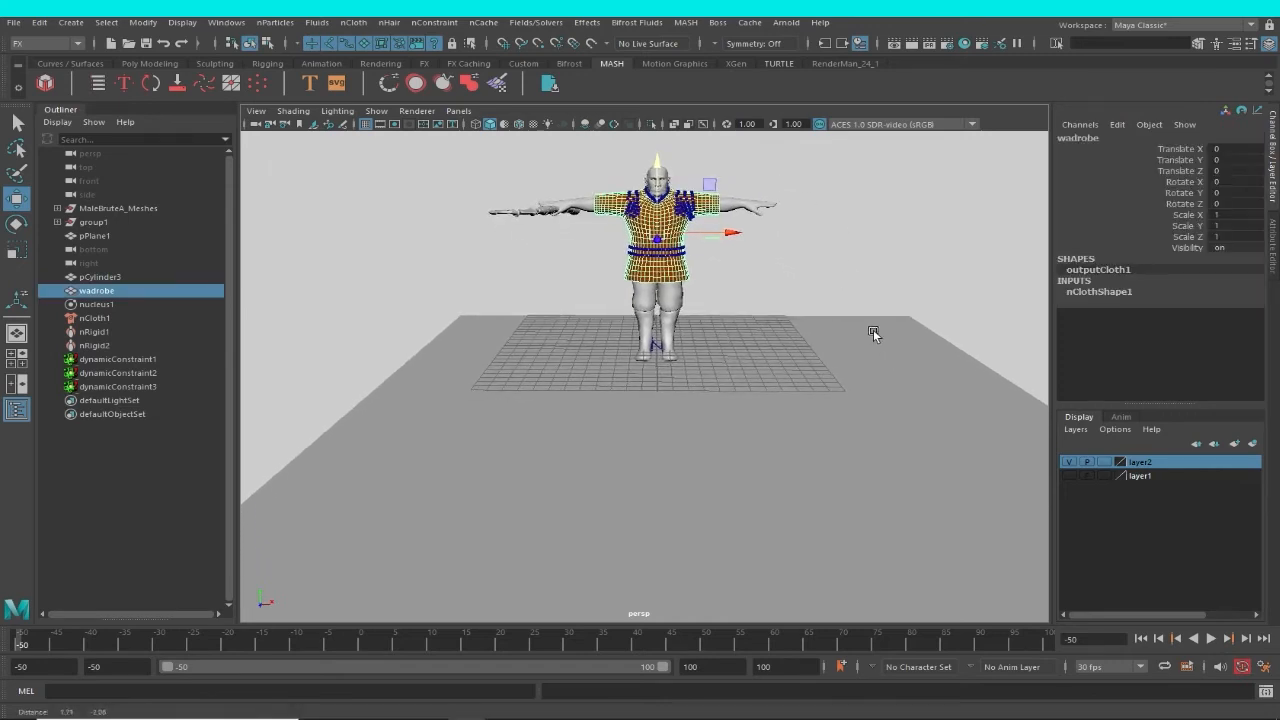
pyautogui.click(483, 23)
pyautogui.moveTo(600, 57)
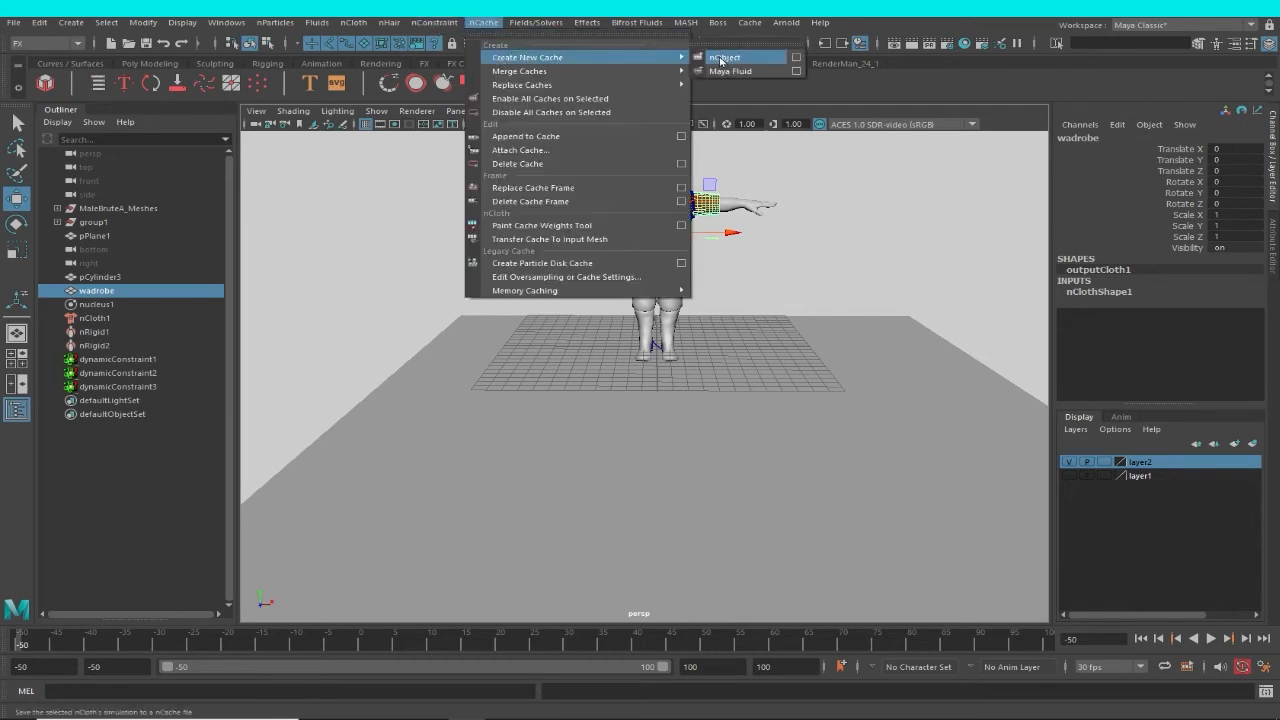
pyautogui.click(720, 58)
pyautogui.click(740, 373)
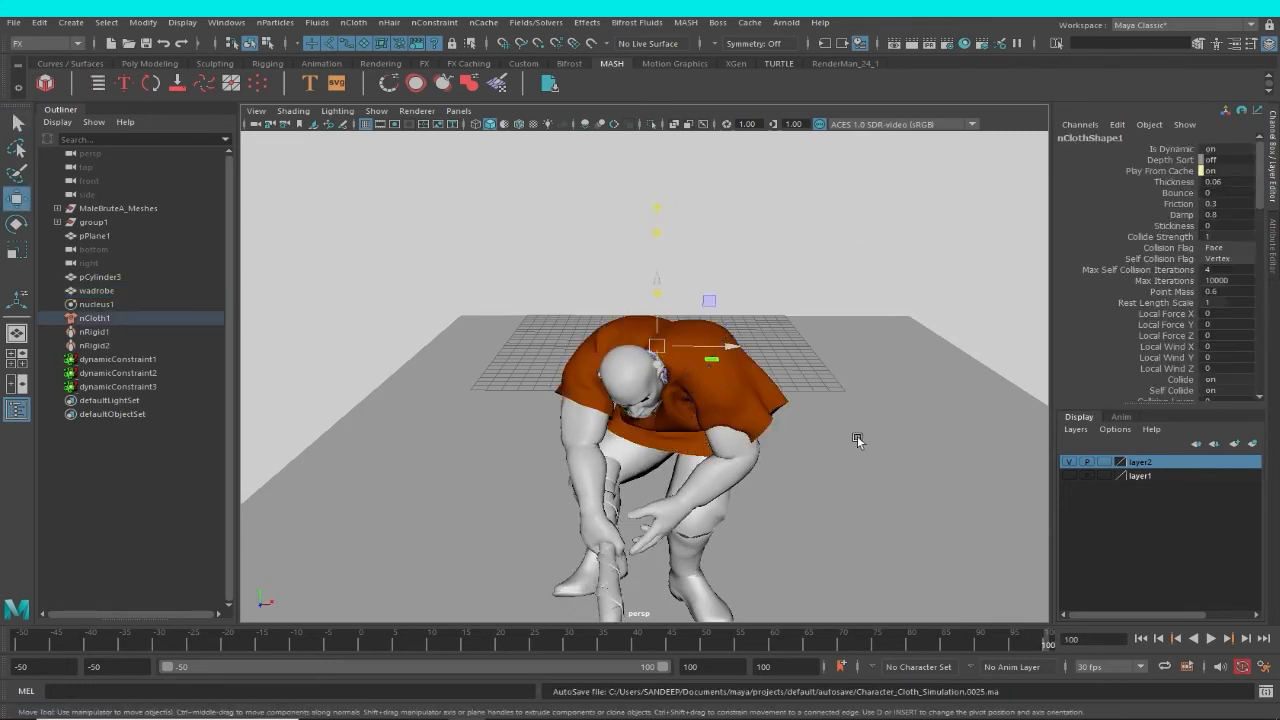
# Examine the cached garment's fit around the shoulders and sleeves at frame 100 in wireframe and shaded display.
pyautogui.moveTo(698, 389)
pyautogui.keyDown('alt'); pyautogui.mouseDown()
pyautogui.moveTo(716, 344)
pyautogui.moveTo(691, 354)
pyautogui.moveTo(656, 413)
pyautogui.moveTo(669, 462)
pyautogui.moveTo(723, 455)
pyautogui.moveTo(759, 420)
pyautogui.mouseUp(); pyautogui.keyUp('alt')
pyautogui.click(669, 462)
pyautogui.press('4')
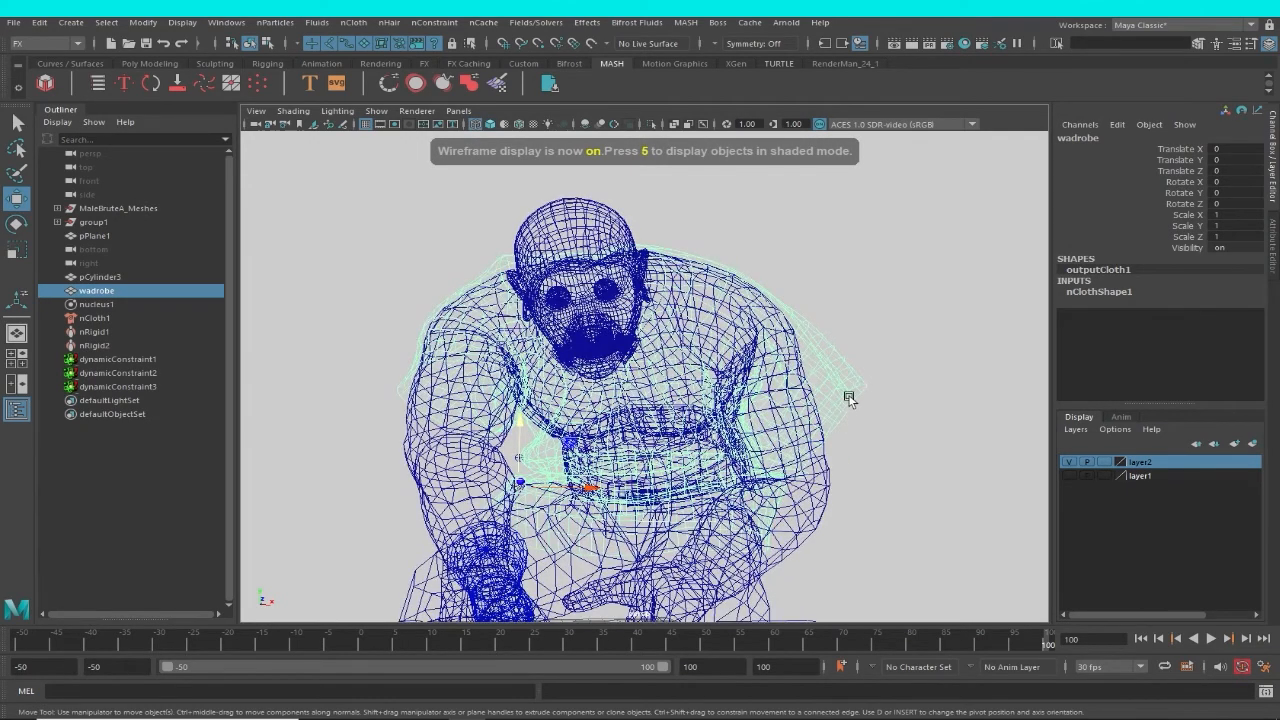
pyautogui.press('5')
pyautogui.scroll(5, 823, 419)
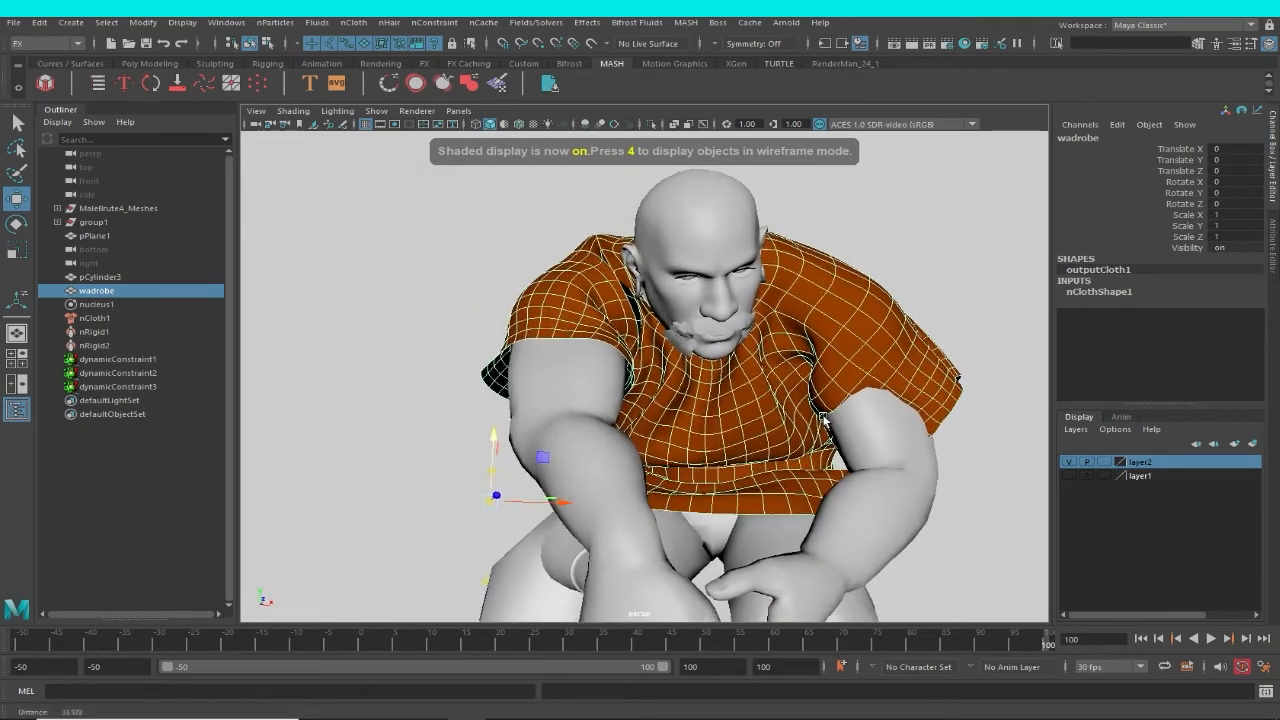
pyautogui.keyDown('alt'); pyautogui.moveTo(823, 419); pyautogui.dragTo(842, 416, button='right'); pyautogui.keyUp('alt')
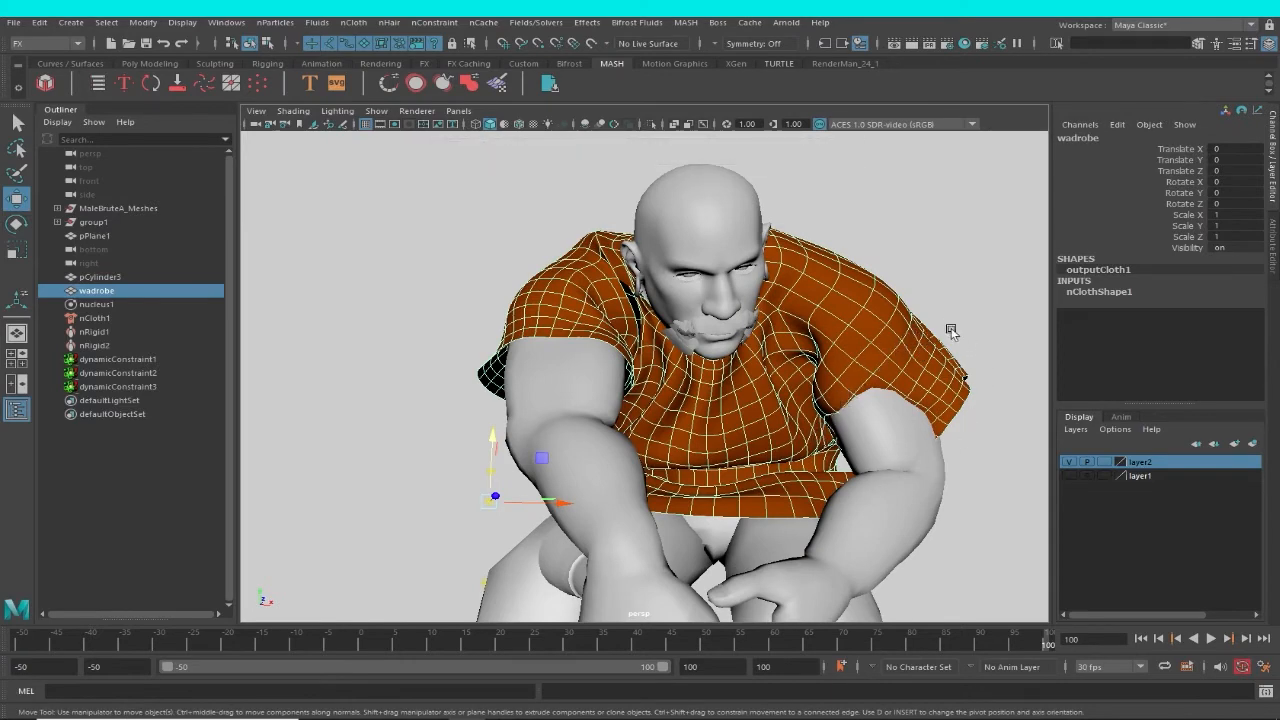
pyautogui.keyDown('alt'); pyautogui.moveTo(855, 461); pyautogui.dragTo(876, 430); pyautogui.keyUp('alt')
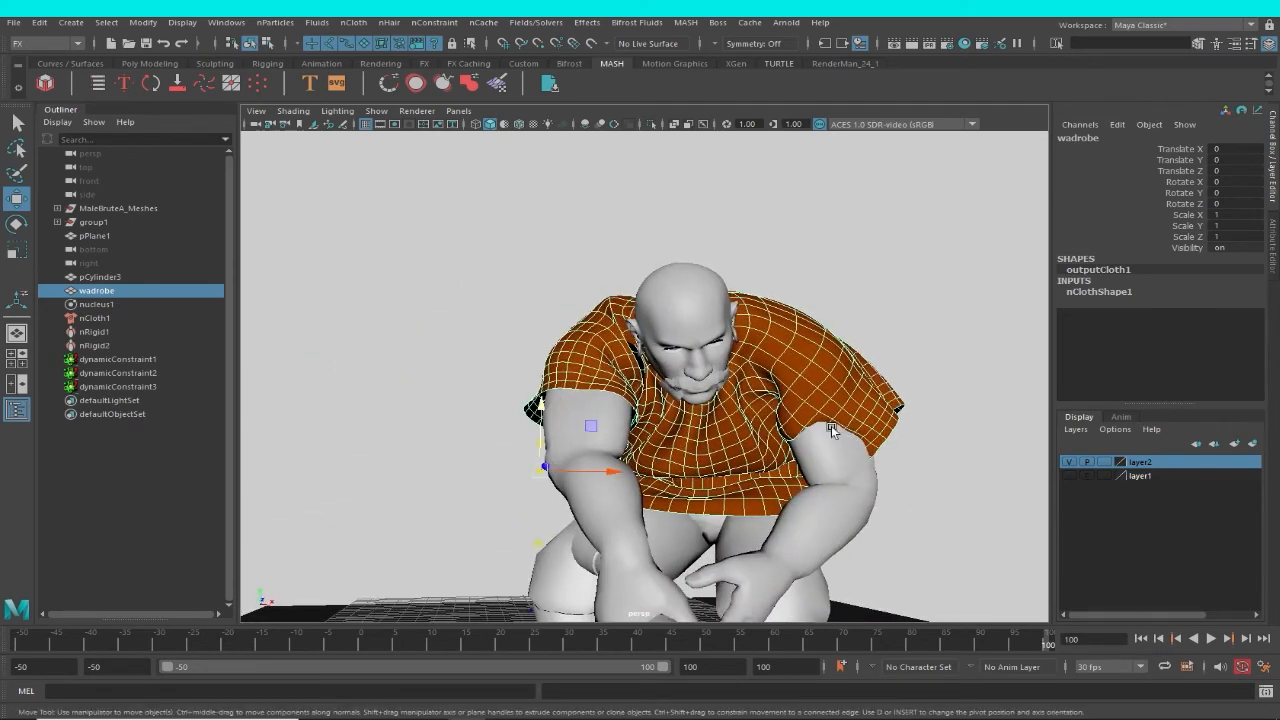
# Return to frame -50 and examine the garment's constrained areas up close and from farther away, ending with nothing selected.
pyautogui.click(1147, 641)
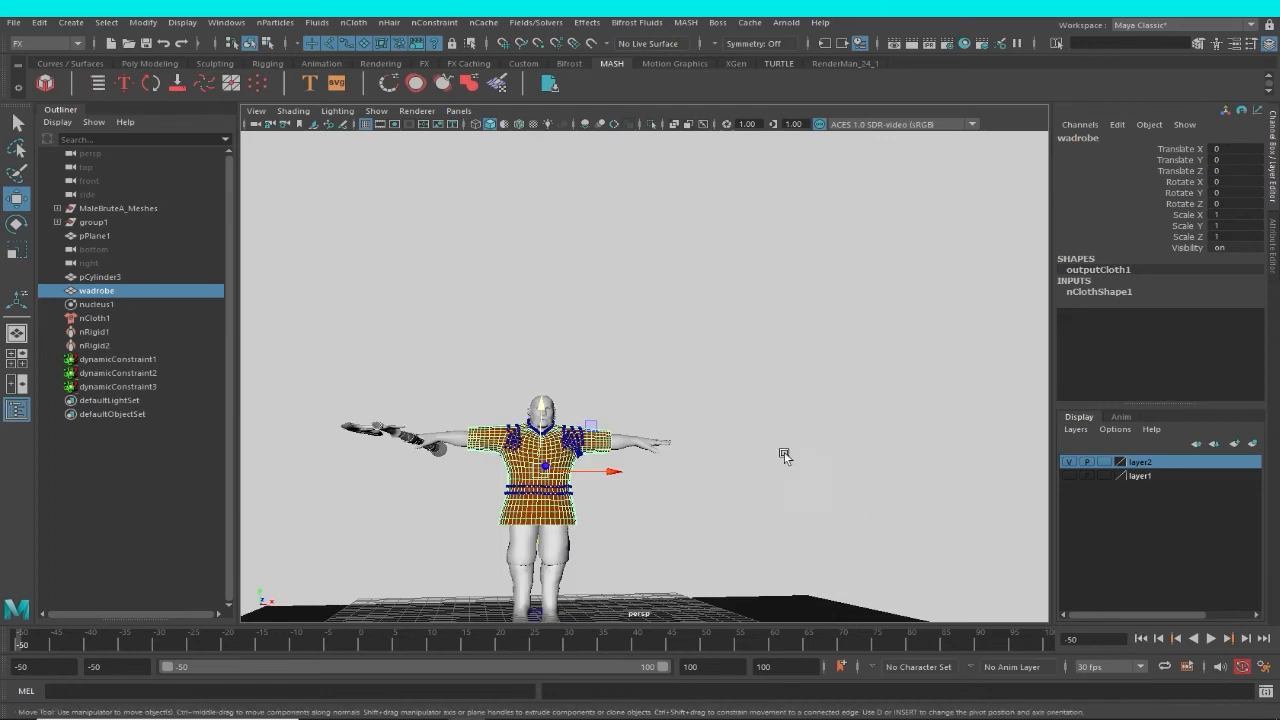
pyautogui.scroll(2, 729, 486)
pyautogui.keyDown('alt'); pyautogui.moveTo(717, 557); pyautogui.dragTo(774, 520, button='middle'); pyautogui.keyUp('alt')
pyautogui.keyDown('alt'); pyautogui.moveTo(774, 520); pyautogui.dragTo(757, 620, button='right'); pyautogui.keyUp('alt')
pyautogui.keyDown('alt'); pyautogui.moveTo(748, 500); pyautogui.dragTo(814, 437, button='middle'); pyautogui.keyUp('alt')
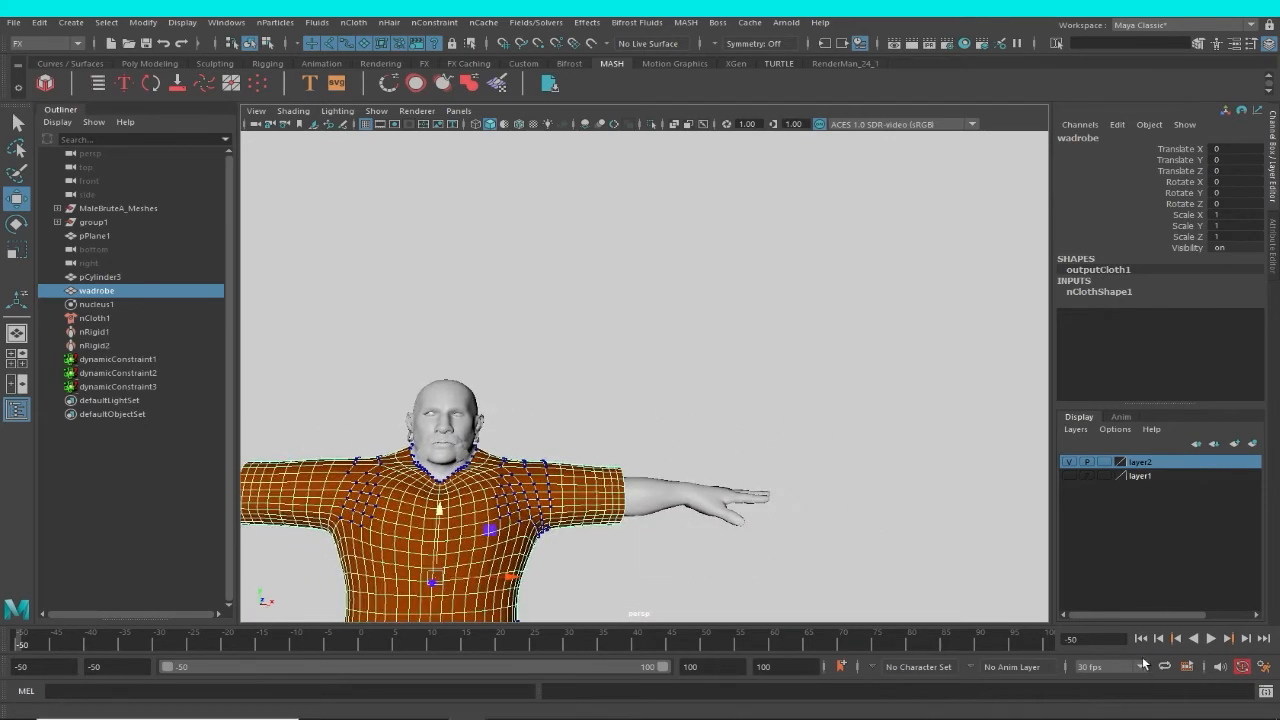
pyautogui.click(1147, 643)
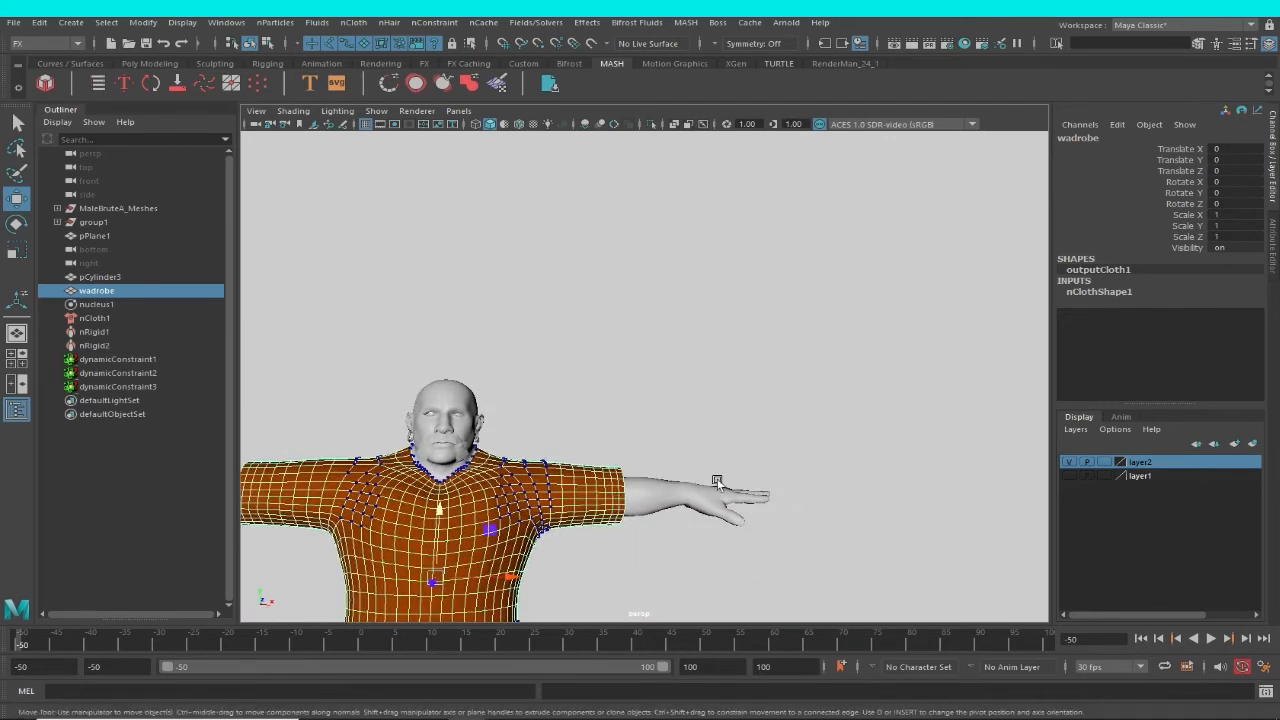
pyautogui.keyDown('alt'); pyautogui.moveTo(717, 483); pyautogui.dragTo(481, 546, button='right'); pyautogui.keyUp('alt')
pyautogui.keyDown('alt'); pyautogui.moveTo(481, 546); pyautogui.dragTo(583, 373, button='middle'); pyautogui.keyUp('alt')
pyautogui.keyDown('alt'); pyautogui.moveTo(811, 344); pyautogui.dragTo(769, 371, button='right'); pyautogui.keyUp('alt')
pyautogui.click(806, 357)
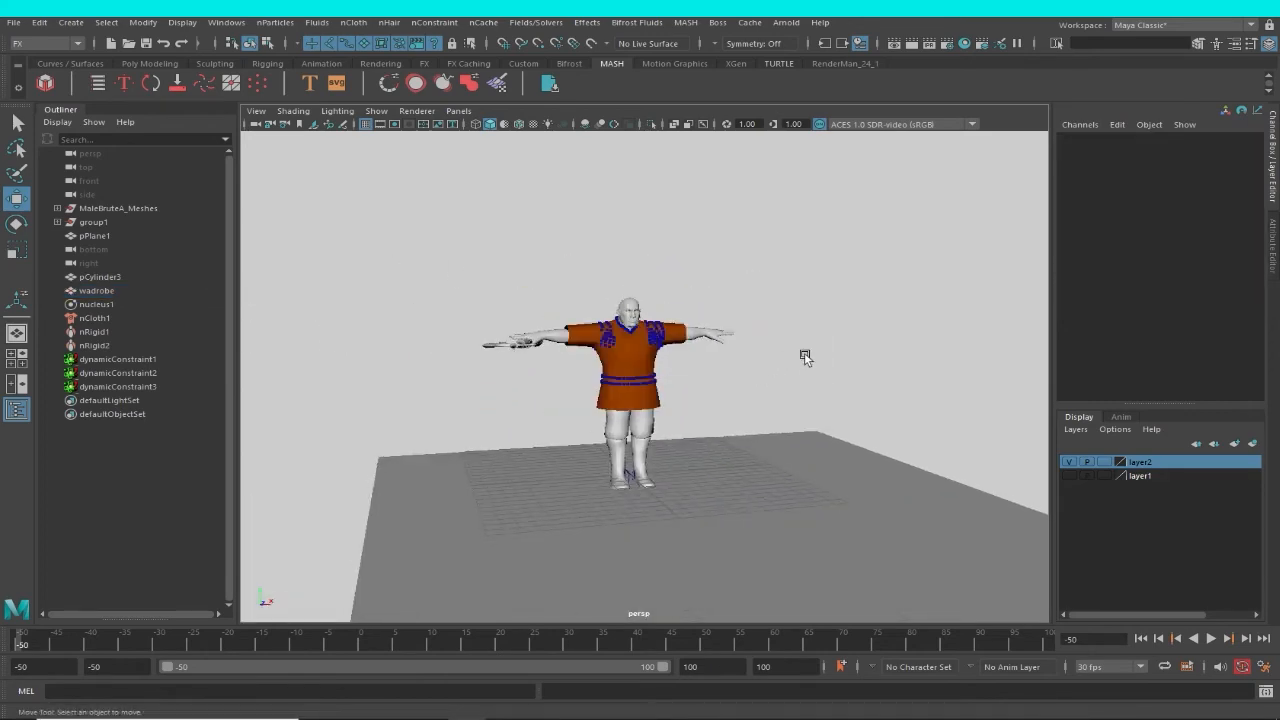
# Play the cached simulation from frame -50 through the run and jump, stop it, and return to the start frame.
pyautogui.click(1210, 638)
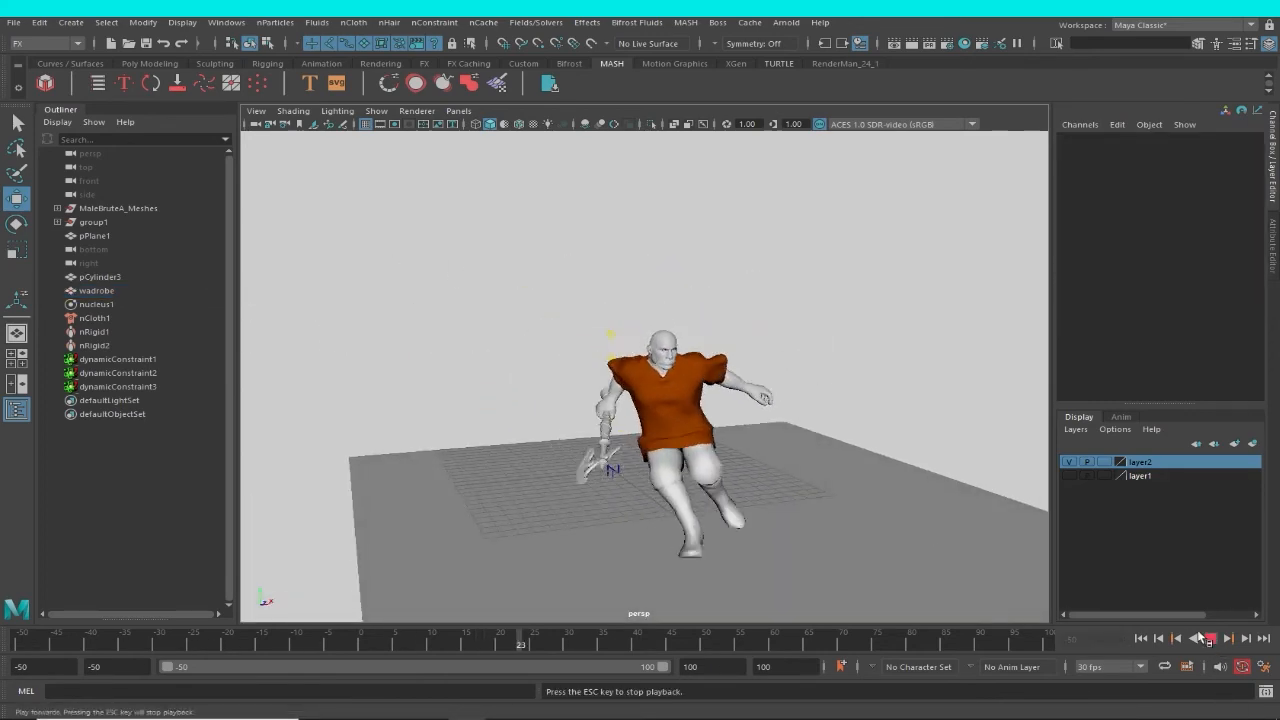
pyautogui.keyDown('alt'); pyautogui.moveTo(918, 573); pyautogui.dragTo(846, 520, button='right'); pyautogui.keyUp('alt')
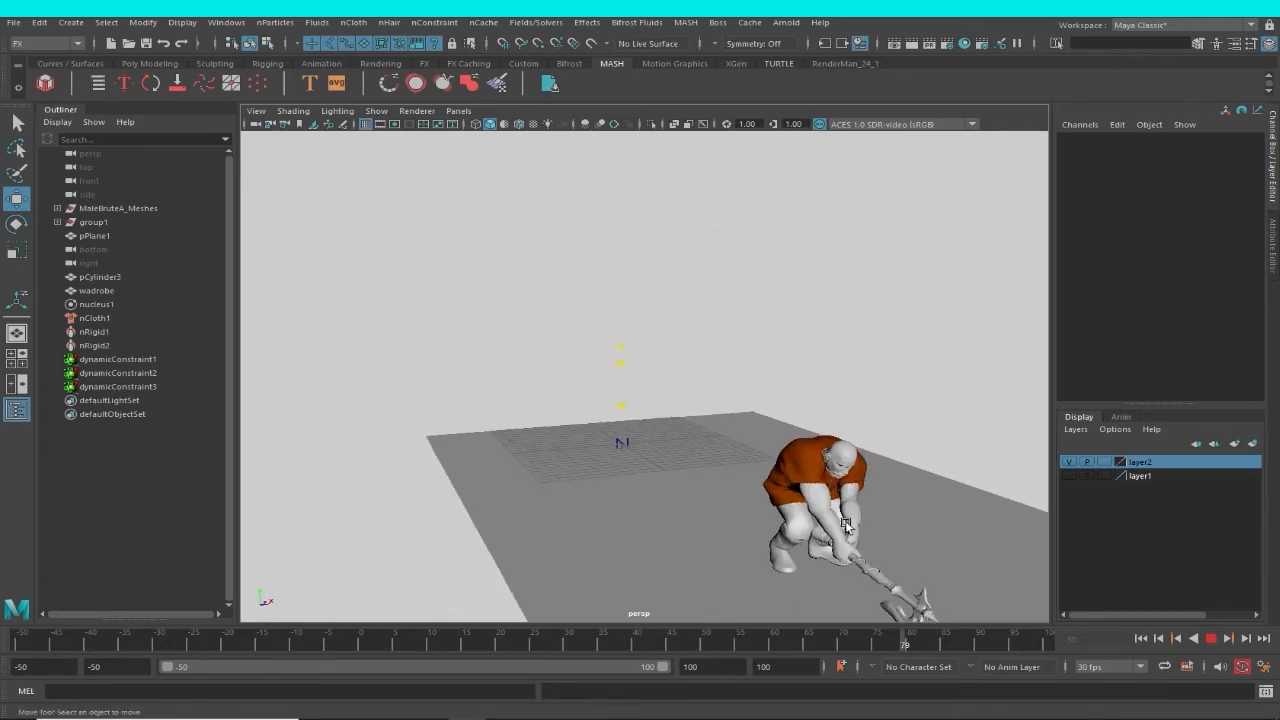
pyautogui.click(1209, 639)
pyautogui.click(1141, 638)
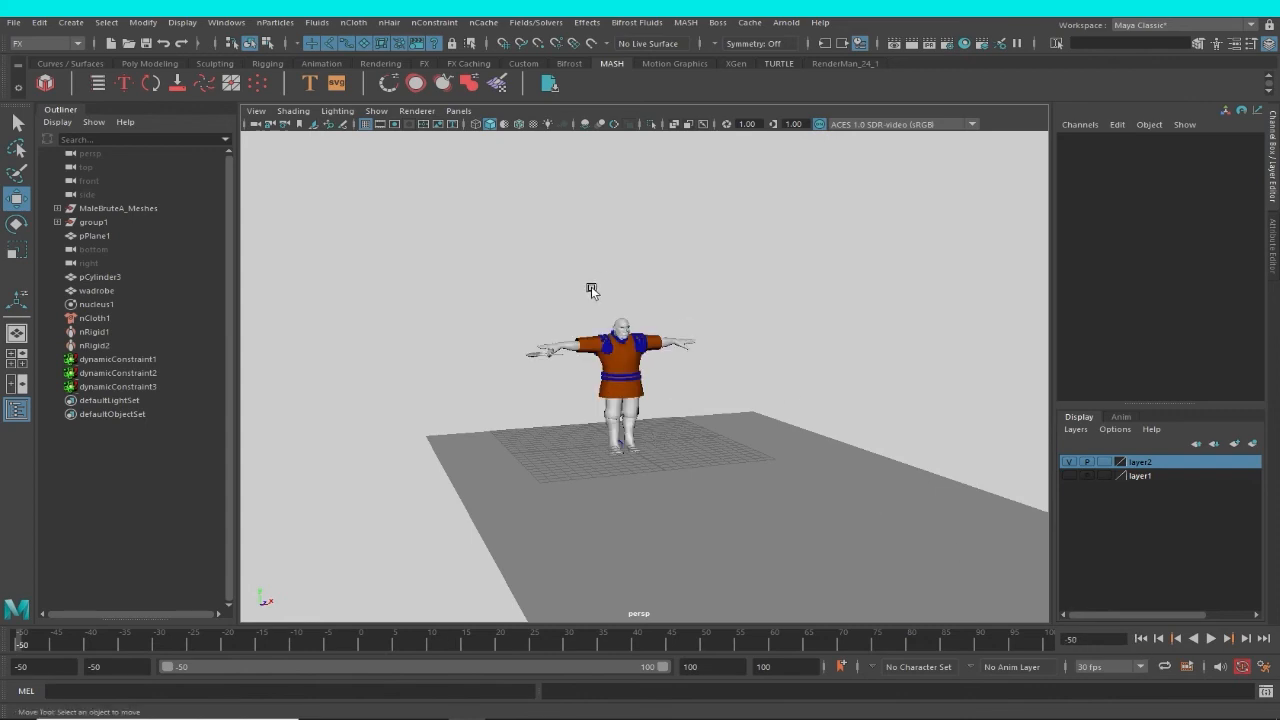
# Delete dynamicConstraint3, the Slide on Surface constraint on the garment's shoulders.
pyautogui.keyDown('alt'); pyautogui.moveTo(591, 286); pyautogui.dragTo(877, 411, button='right'); pyautogui.keyUp('alt')
pyautogui.keyDown('alt'); pyautogui.moveTo(877, 411); pyautogui.dragTo(847, 417, button='middle'); pyautogui.keyUp('alt')
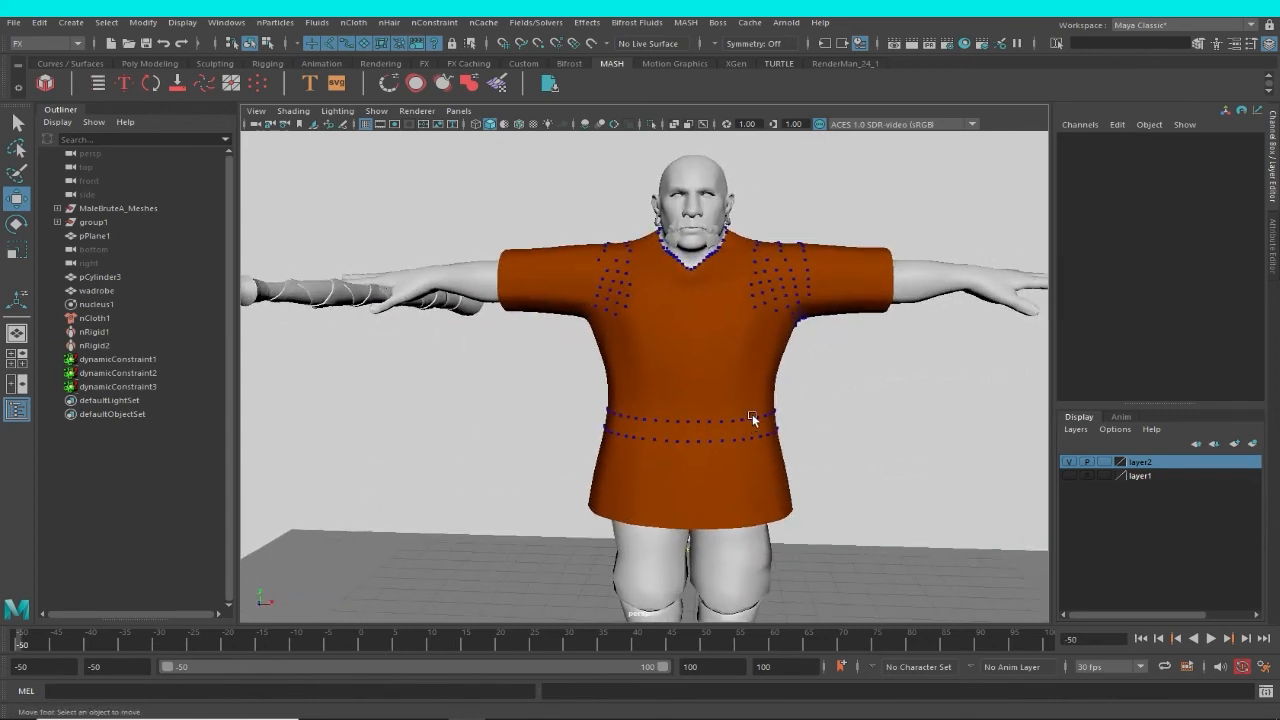
pyautogui.click(753, 416)
pyautogui.keyDown('alt'); pyautogui.moveTo(790, 401); pyautogui.dragTo(861, 441, button='right'); pyautogui.keyUp('alt')
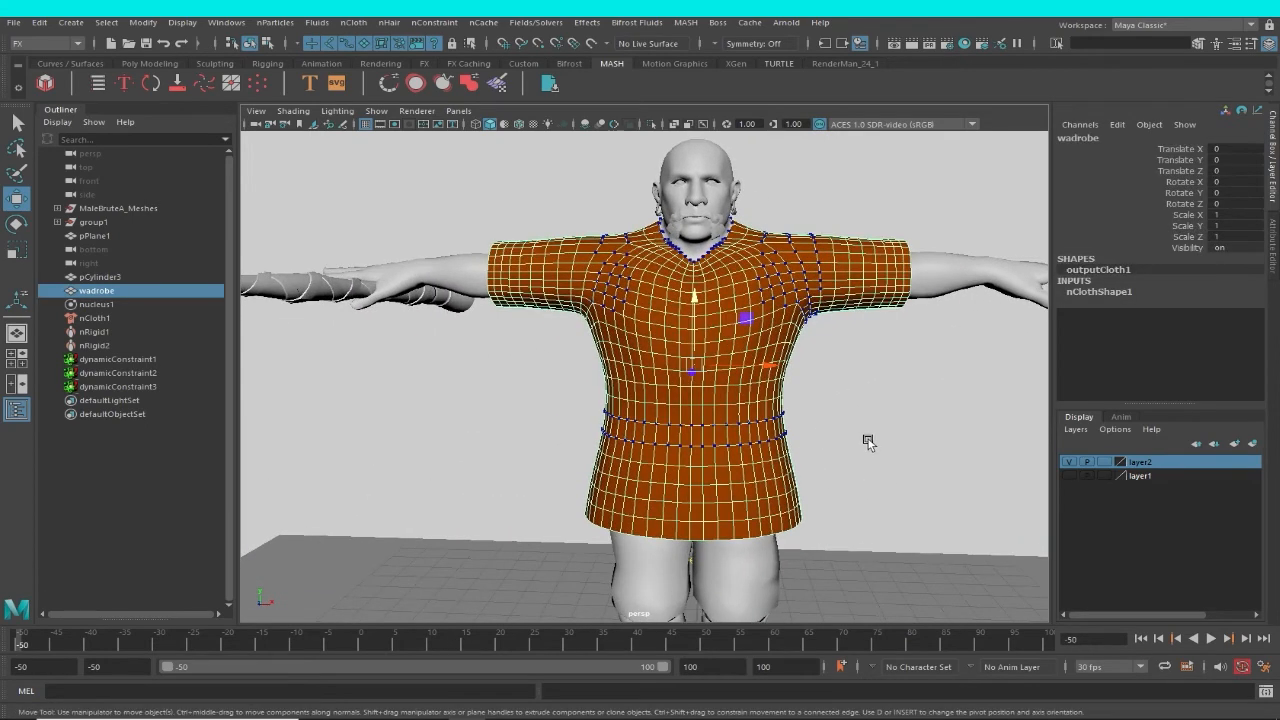
pyautogui.click(110, 386)
pyautogui.keyDown('alt'); pyautogui.moveTo(837, 386); pyautogui.dragTo(805, 425); pyautogui.keyUp('alt')
pyautogui.press('Delete')
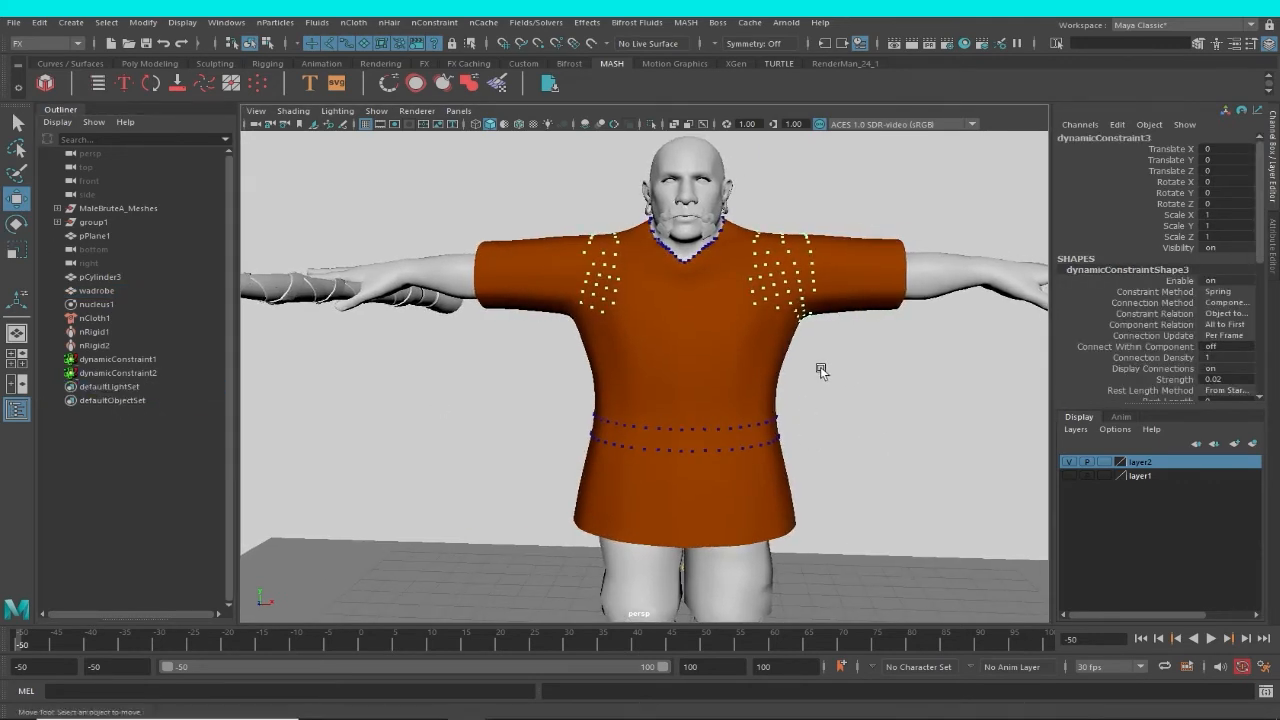
# With layer2 hidden, select the wadrobe's vertices along the character's entire left sleeve.
pyautogui.click(812, 243)
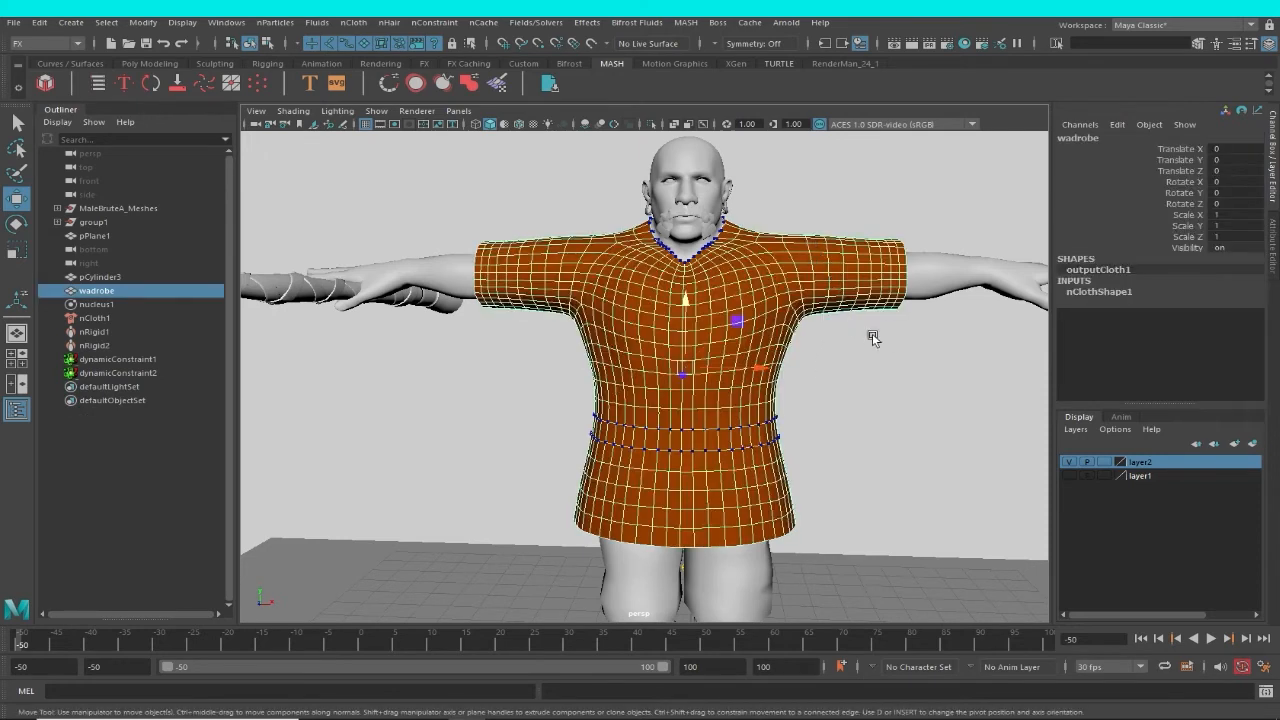
pyautogui.press('F8')
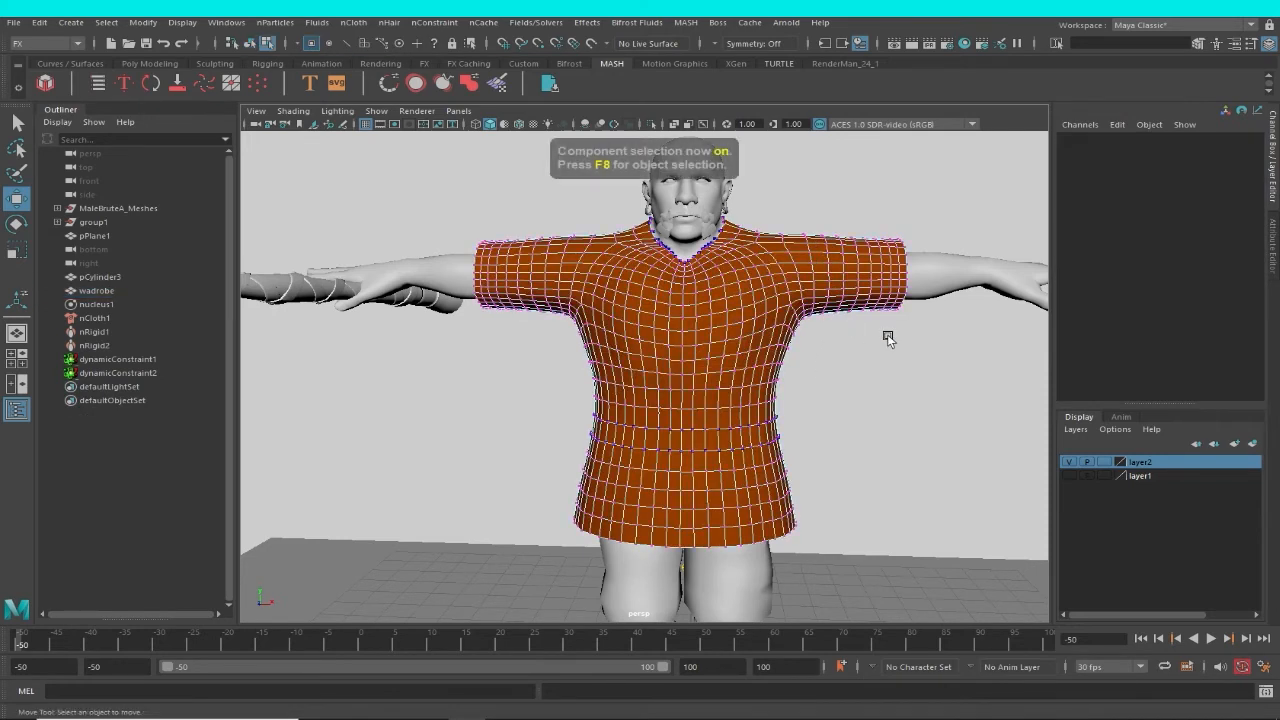
pyautogui.click(1068, 462)
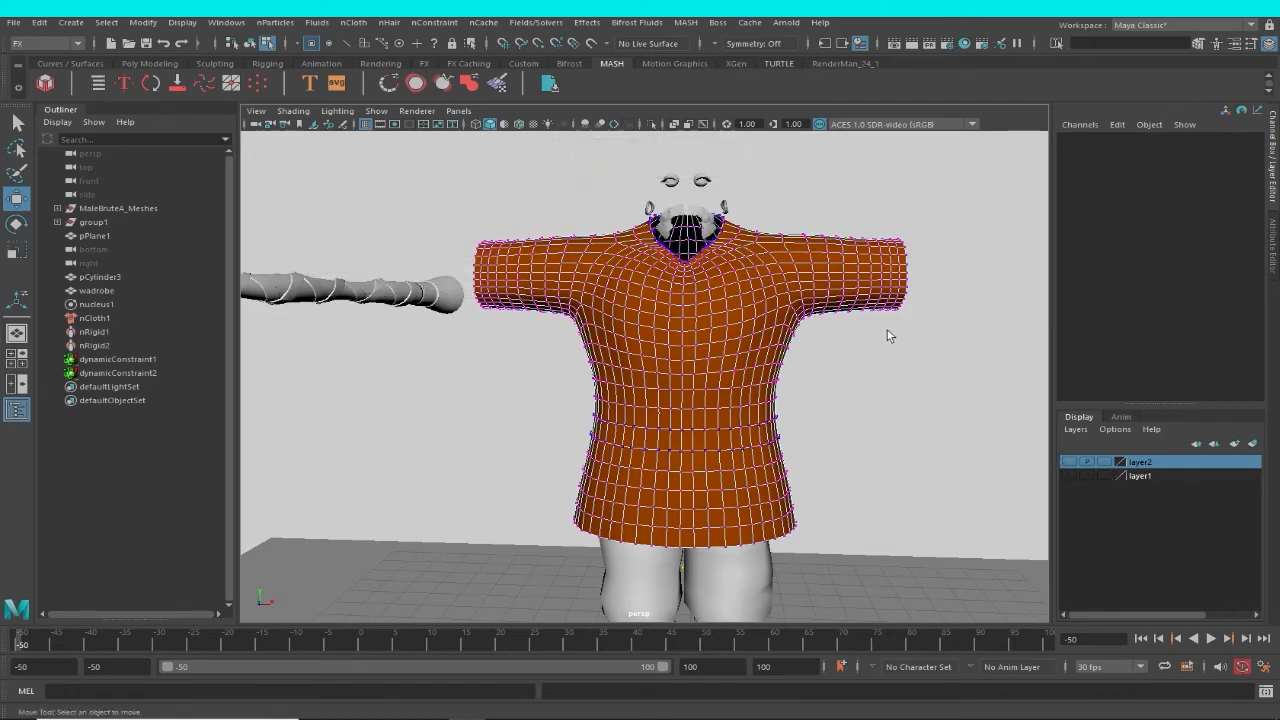
pyautogui.press('F8')
pyautogui.moveTo(868, 290); pyautogui.dragTo(812, 288, button='right')
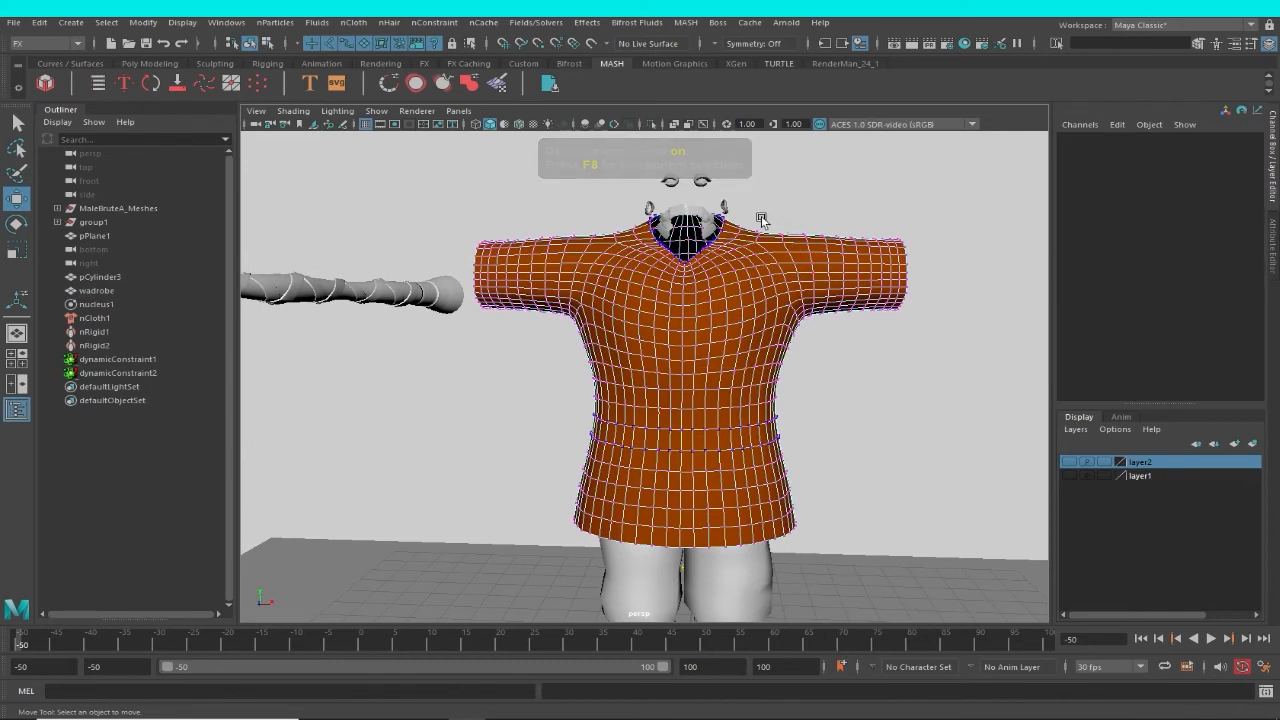
pyautogui.moveTo(765, 220); pyautogui.dragTo(956, 340)
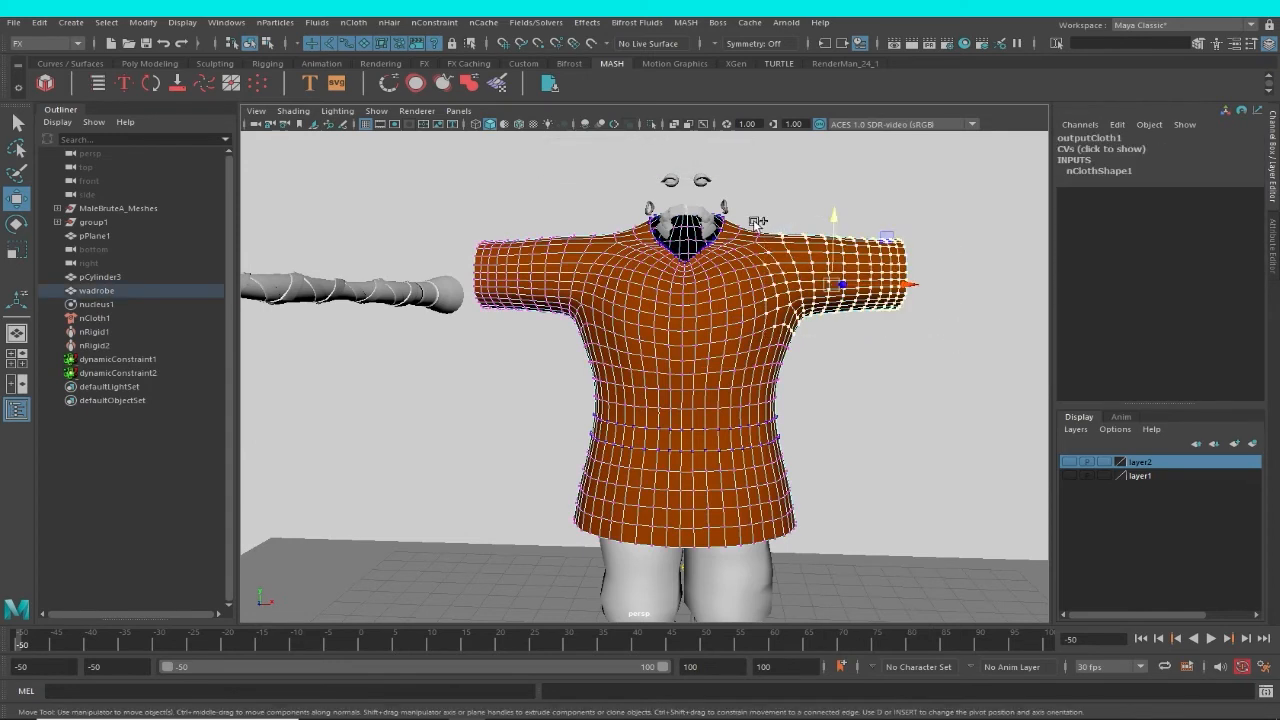
# Extend the vertex selection around the front and back of the left shoulder and armpit, and add the right shoulder's vertices.
pyautogui.keyDown('ctrl'); pyautogui.keyDown('shift'); pyautogui.moveTo(755, 223); pyautogui.dragTo(800, 263); pyautogui.keyUp('shift'); pyautogui.keyUp('ctrl')
pyautogui.keyDown('alt'); pyautogui.moveTo(925, 341); pyautogui.dragTo(850, 345); pyautogui.keyUp('alt')
pyautogui.press('f')
pyautogui.moveTo(870, 414); pyautogui.dragTo(794, 273)
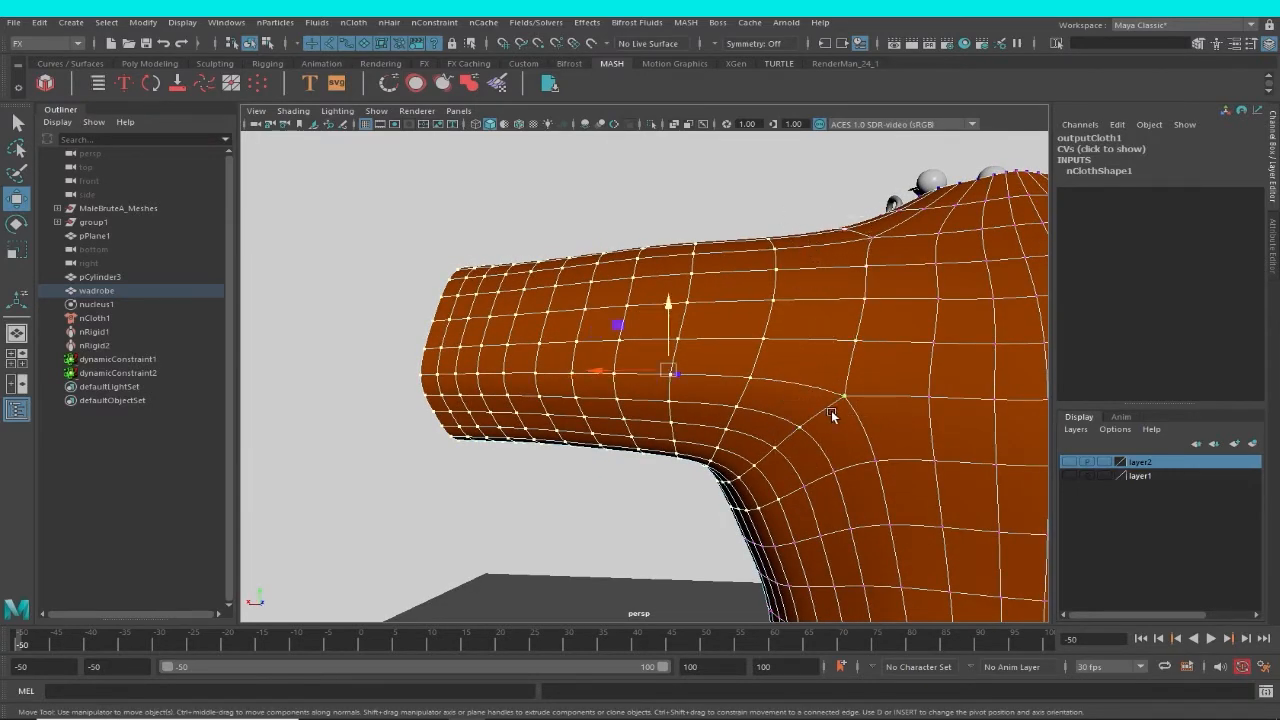
pyautogui.keyDown('alt'); pyautogui.moveTo(831, 410); pyautogui.dragTo(605, 321); pyautogui.keyUp('alt')
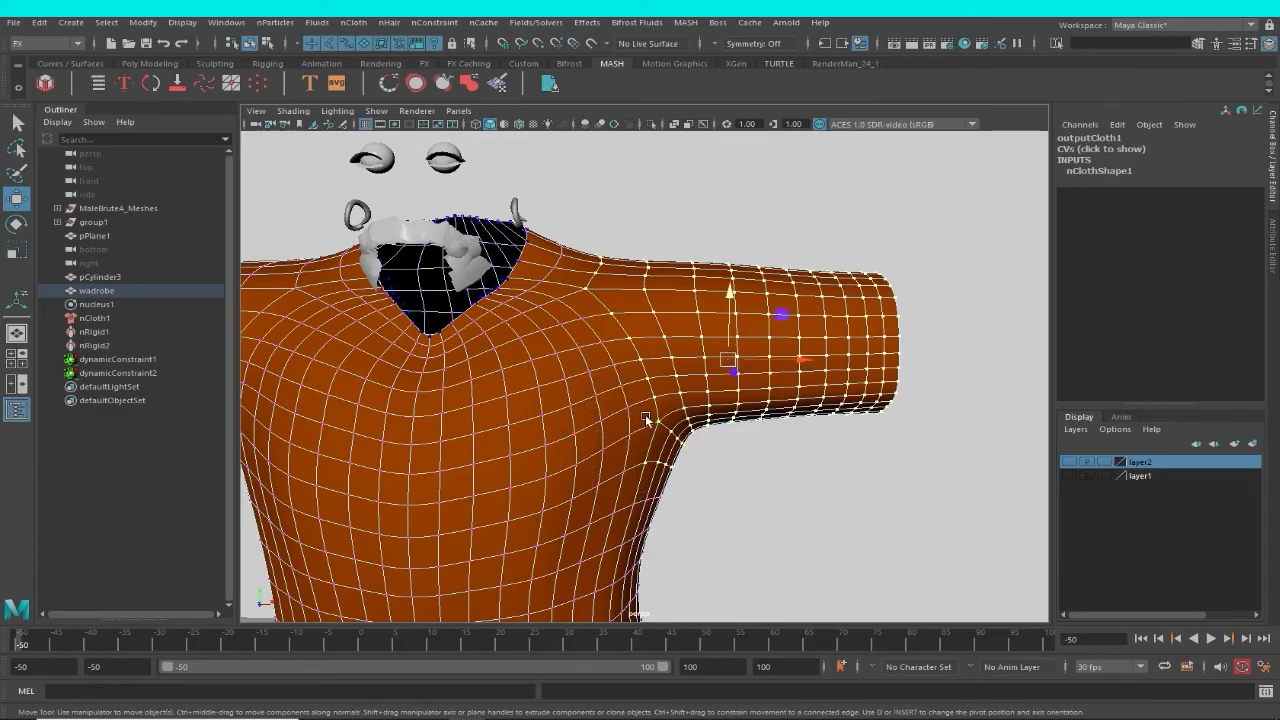
pyautogui.keyDown('alt'); pyautogui.moveTo(670, 449); pyautogui.dragTo(357, 438); pyautogui.keyUp('alt')
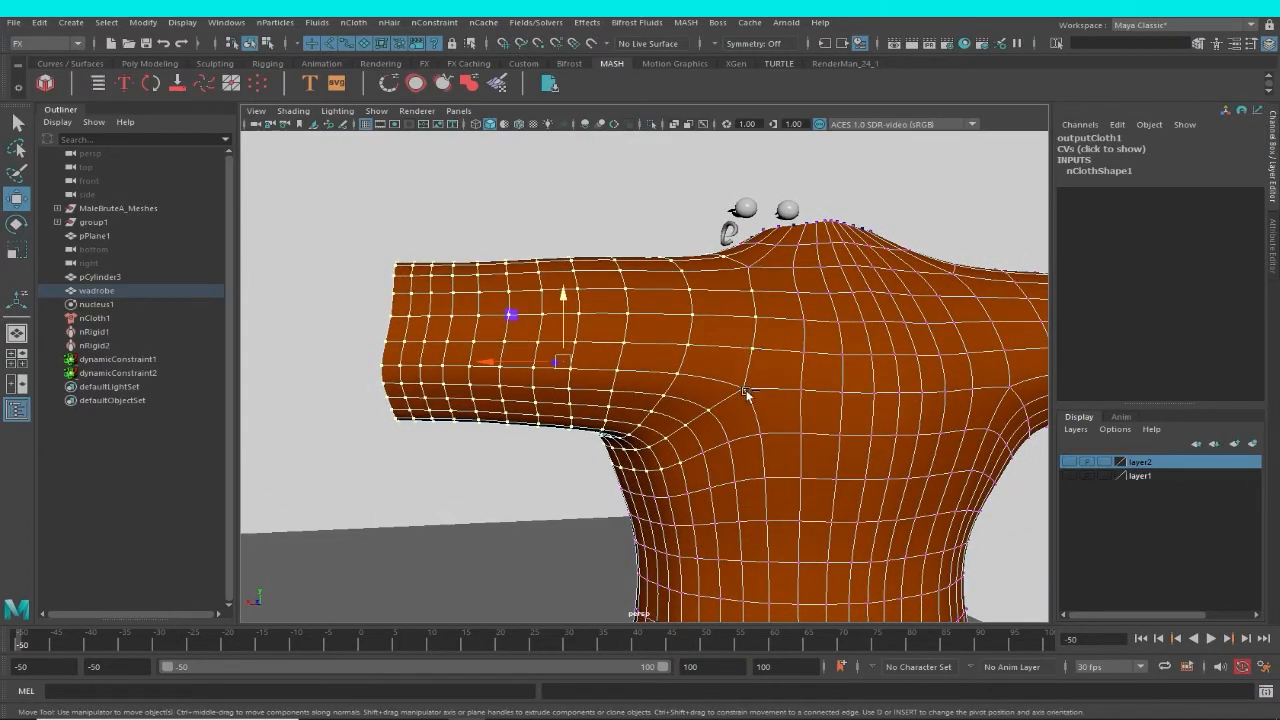
pyautogui.keyDown('alt'); pyautogui.moveTo(740, 494); pyautogui.dragTo(576, 366); pyautogui.keyUp('alt')
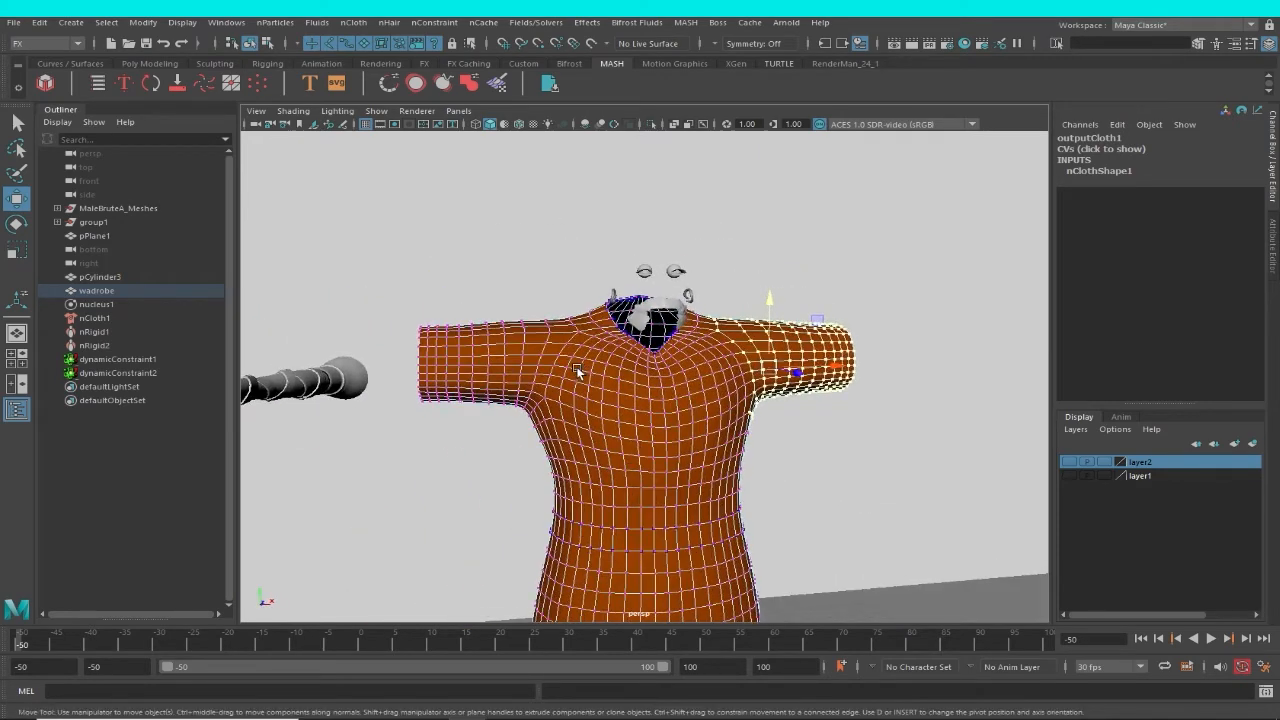
pyautogui.moveTo(514, 309); pyautogui.dragTo(1005, 465)
# Show layer2 again, add the MaleBruteA_Body mesh to the selected sleeve and shoulder vertices, and create a Slide on Surface constraint.
pyautogui.click(1069, 462)
pyautogui.scroll(5, 905, 395)
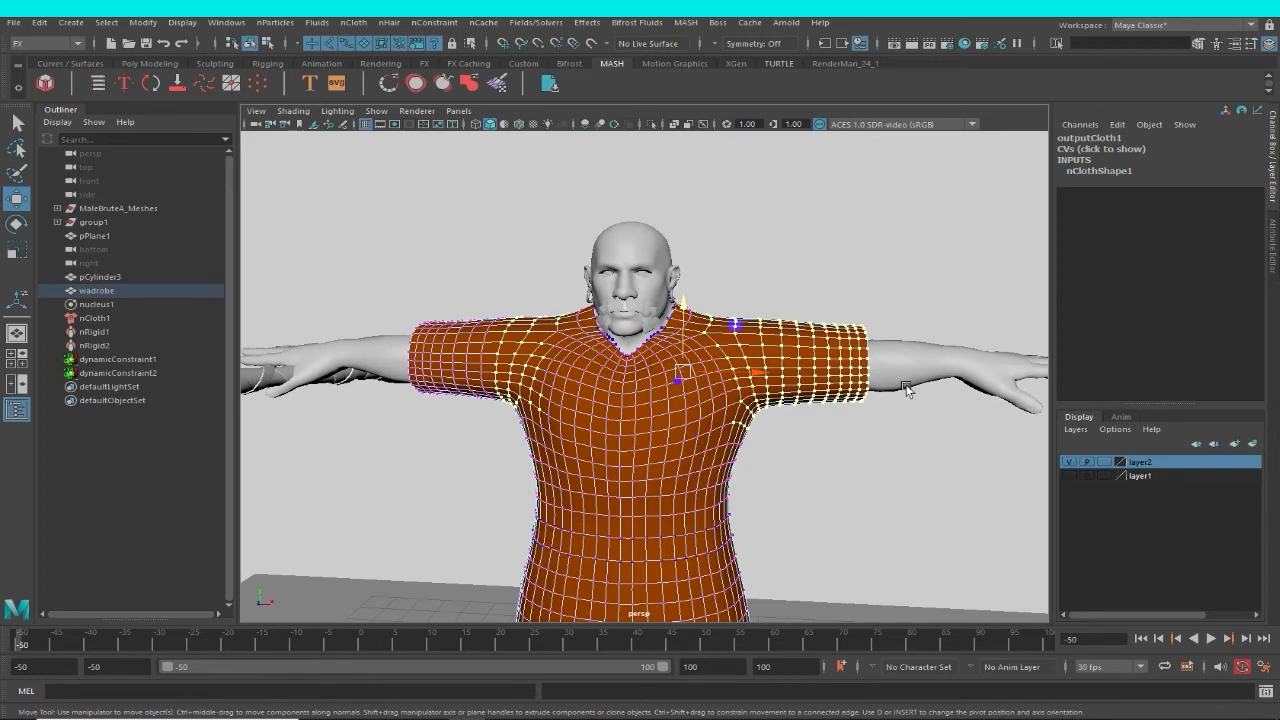
pyautogui.click(904, 386)
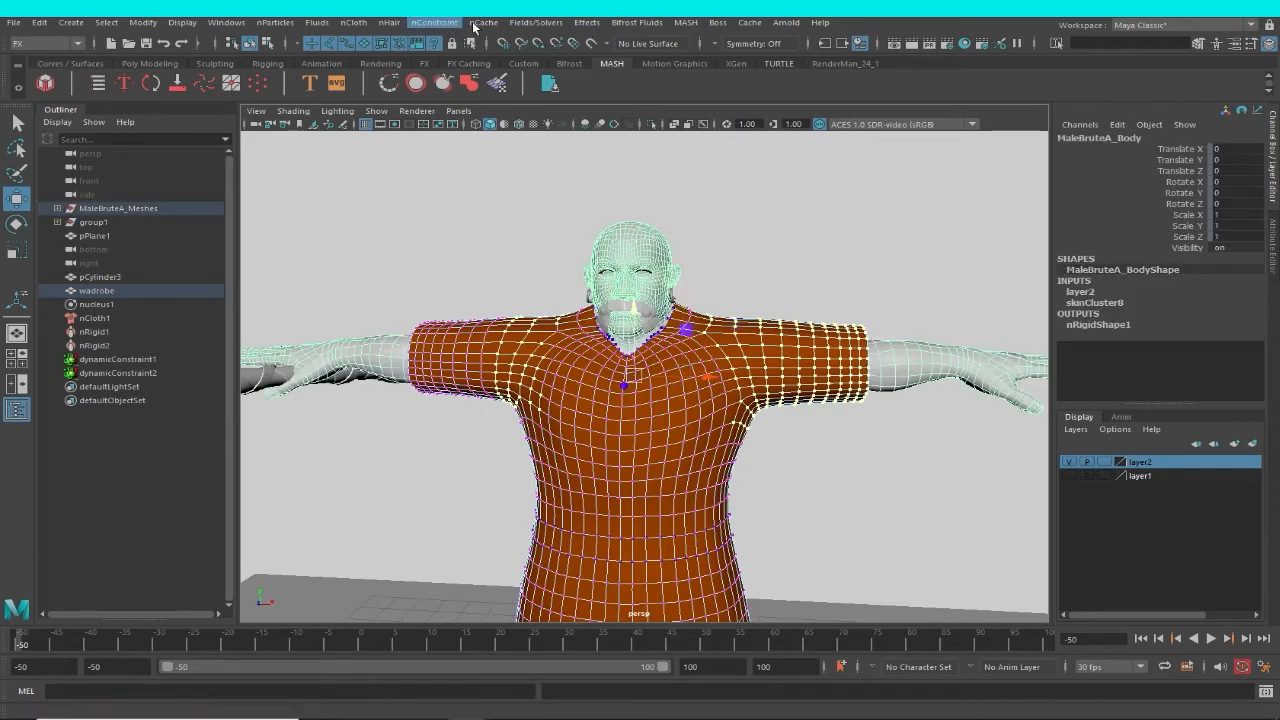
pyautogui.click(440, 22)
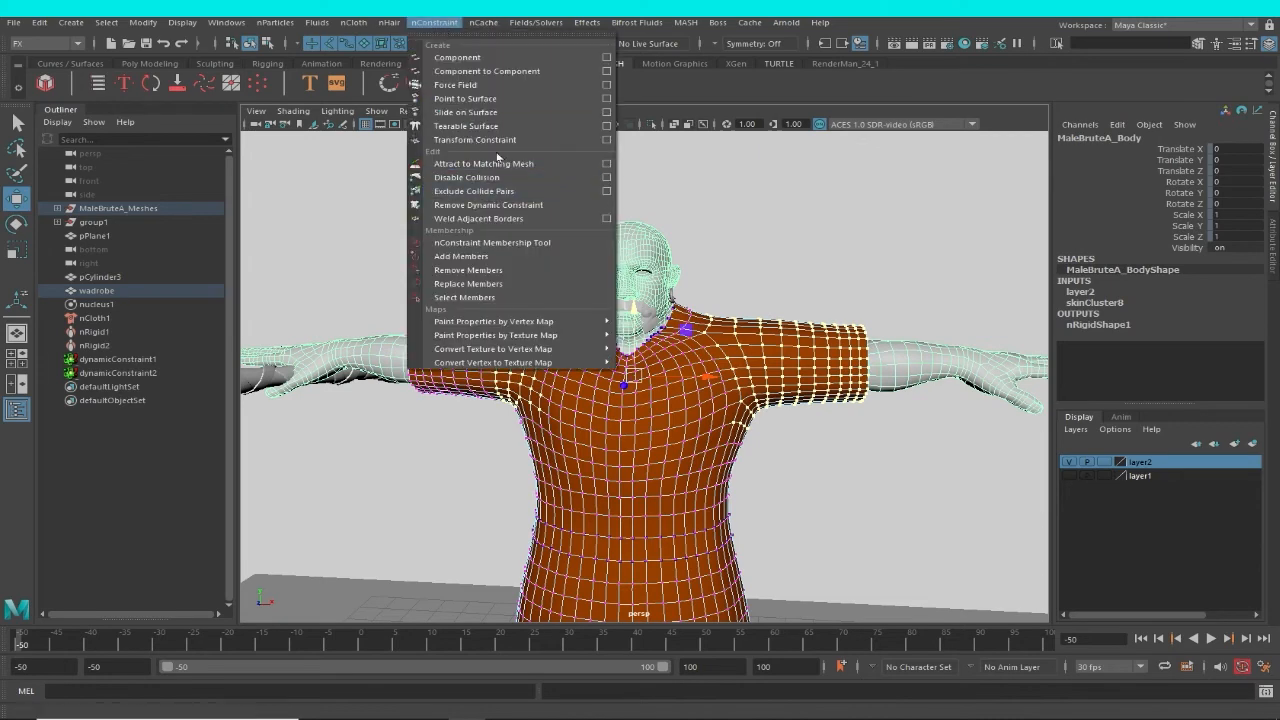
pyautogui.click(495, 114)
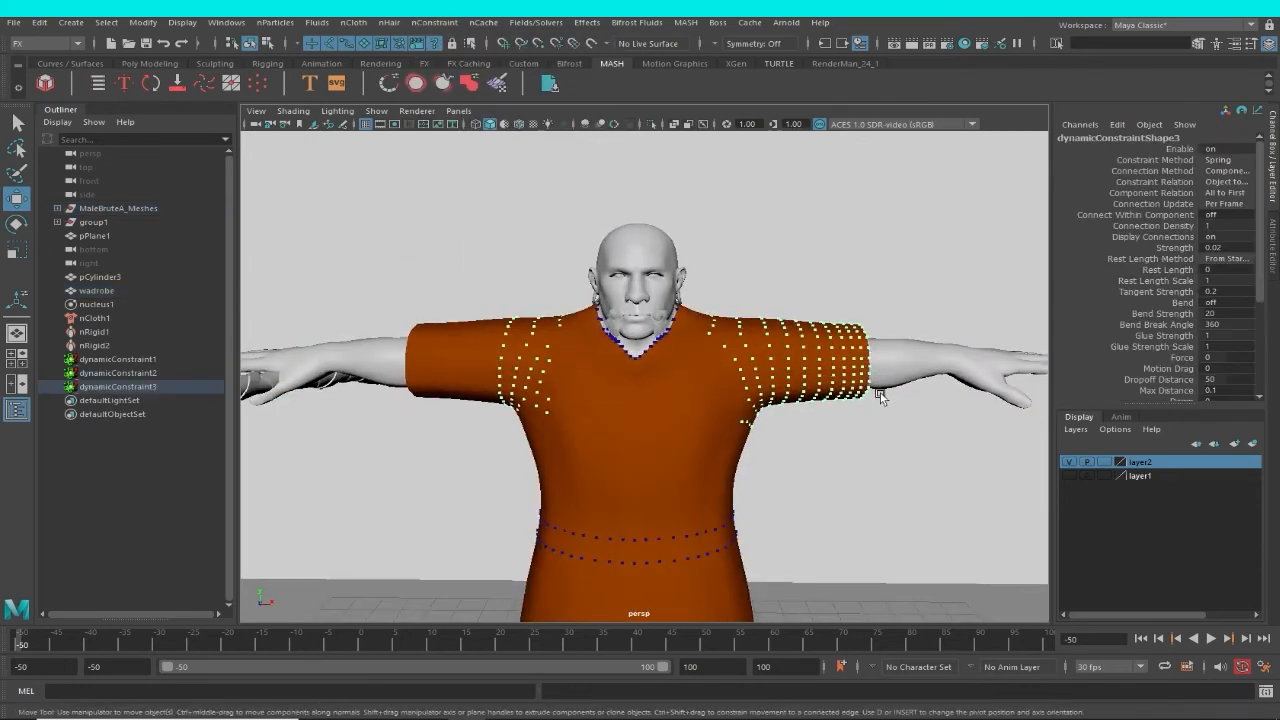
# Switch the viewport to wireframe, select the wadrobe garment and delete its nCloth cache.
pyautogui.press('4')
pyautogui.scroll(-5, 971, 423)
pyautogui.scroll(3, 729, 455)
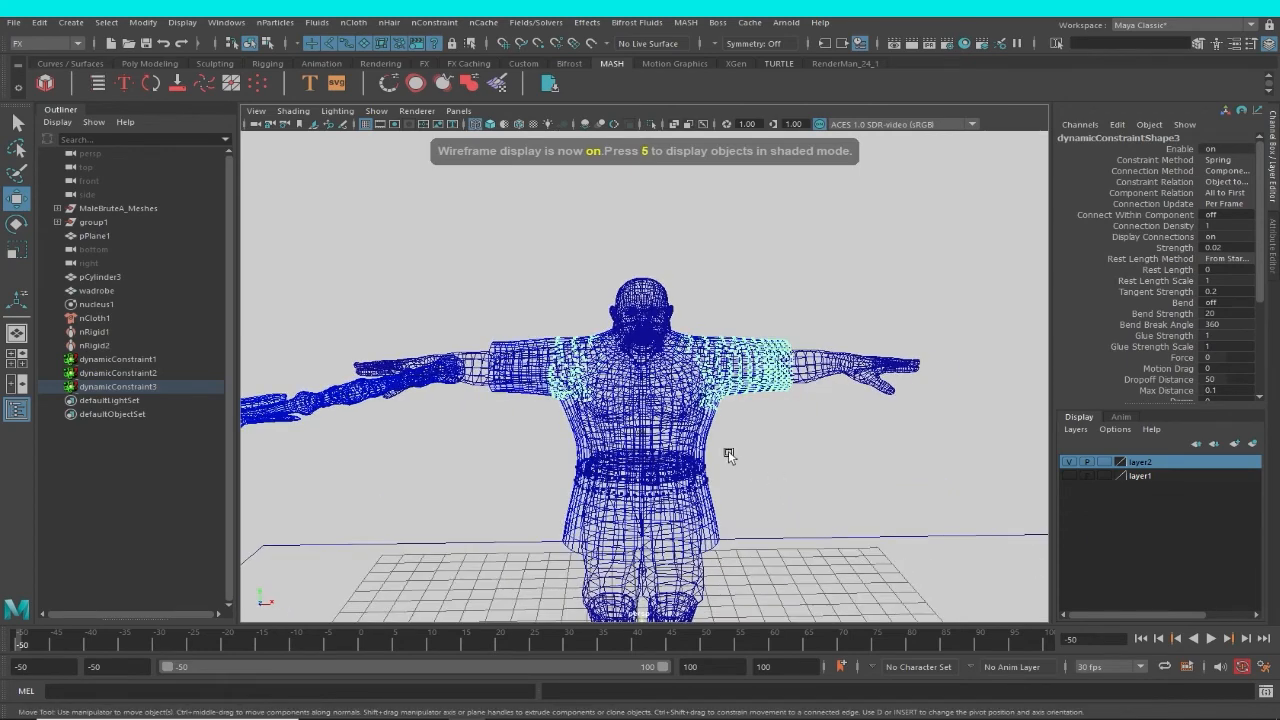
pyautogui.click(710, 432)
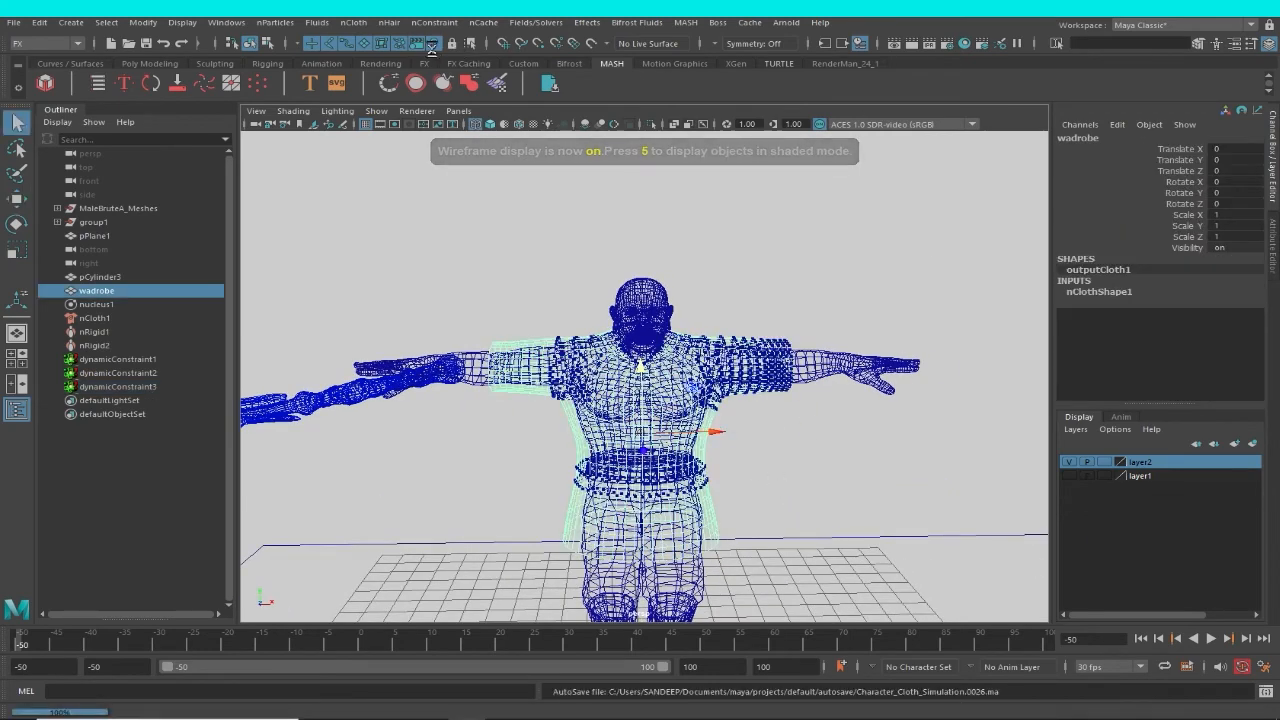
pyautogui.click(484, 22)
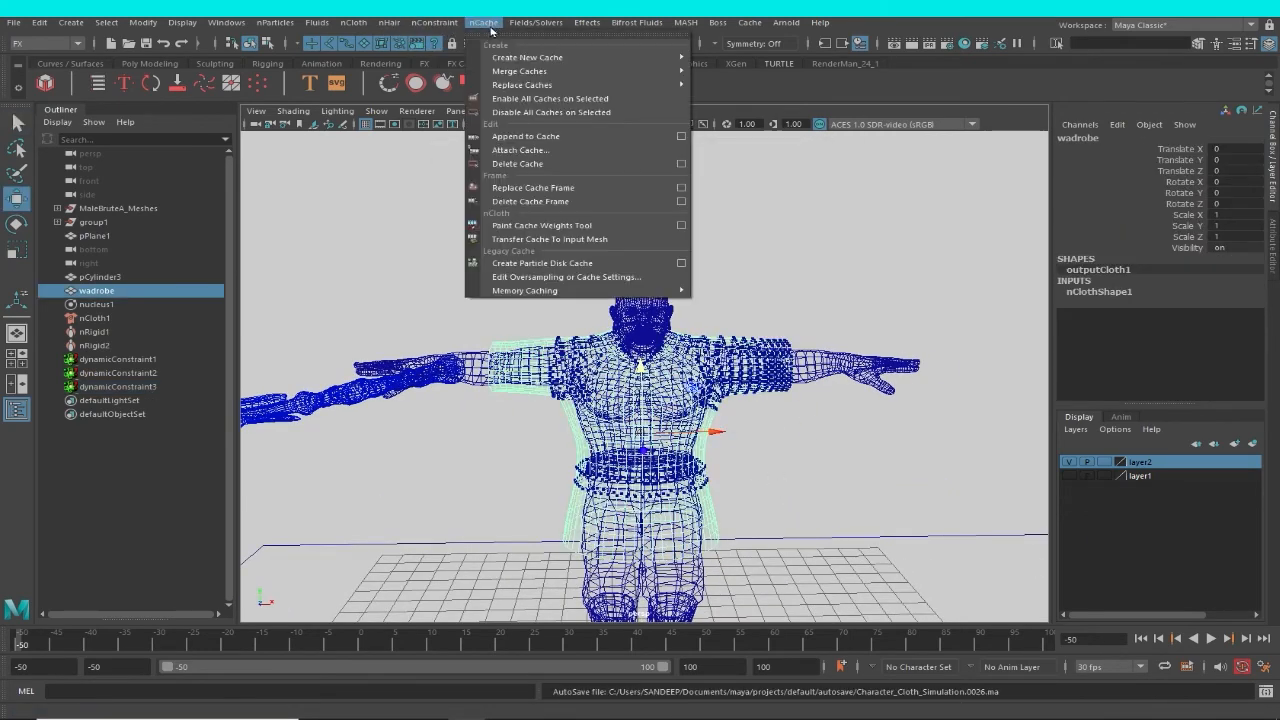
pyautogui.moveTo(531, 64)
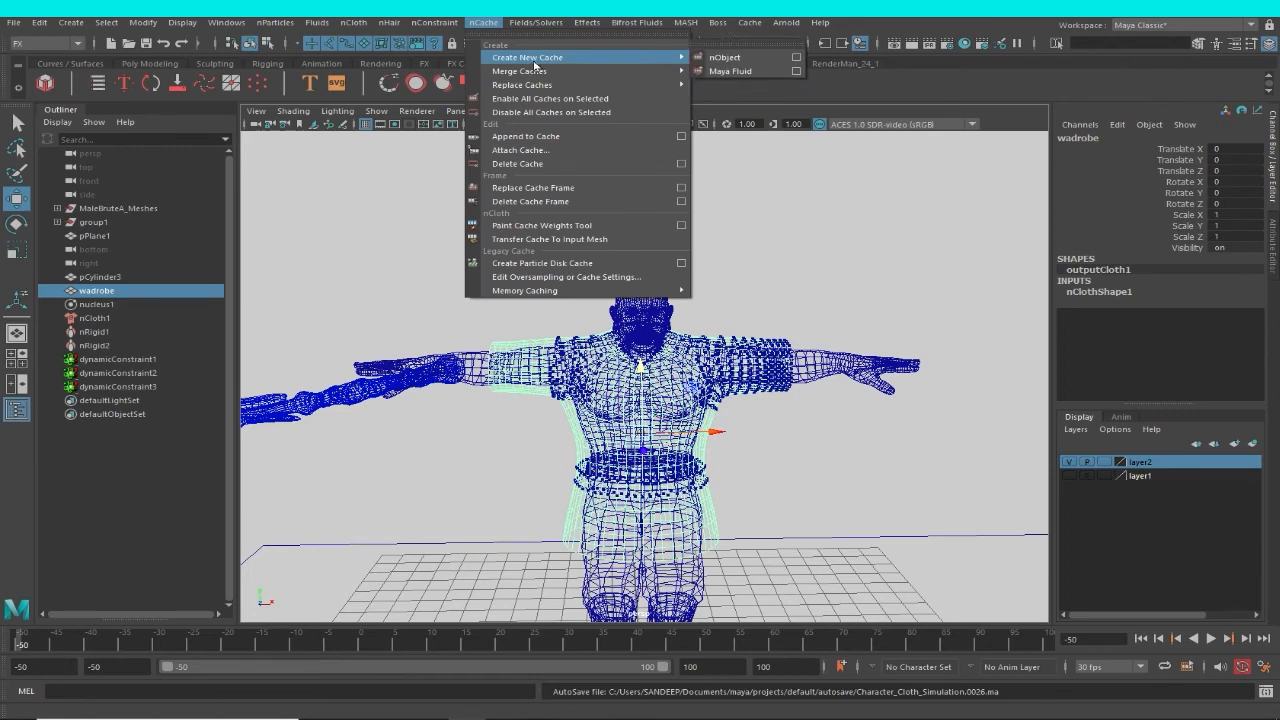
pyautogui.click(520, 164)
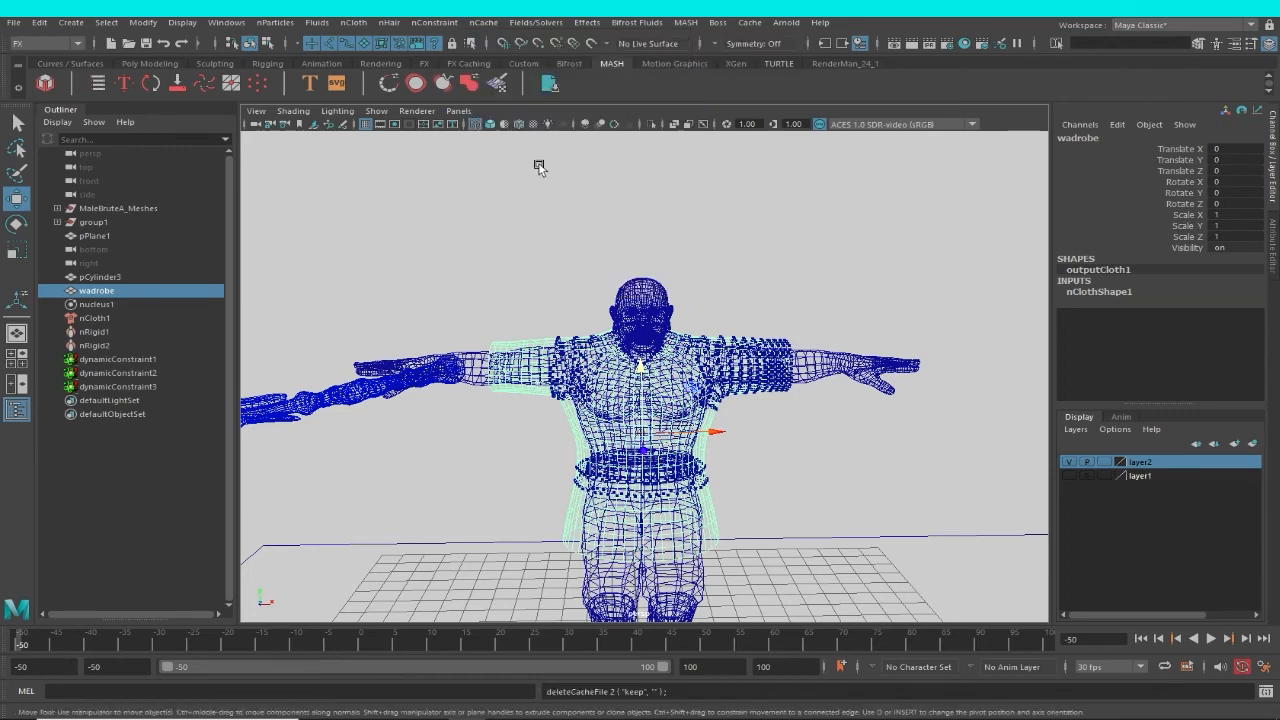
# Return the viewport to shaded display and create a new nObject cache for the wadrobe garment.
pyautogui.click(797, 260)
pyautogui.click(729, 434)
pyautogui.scroll(-5, 700, 400)
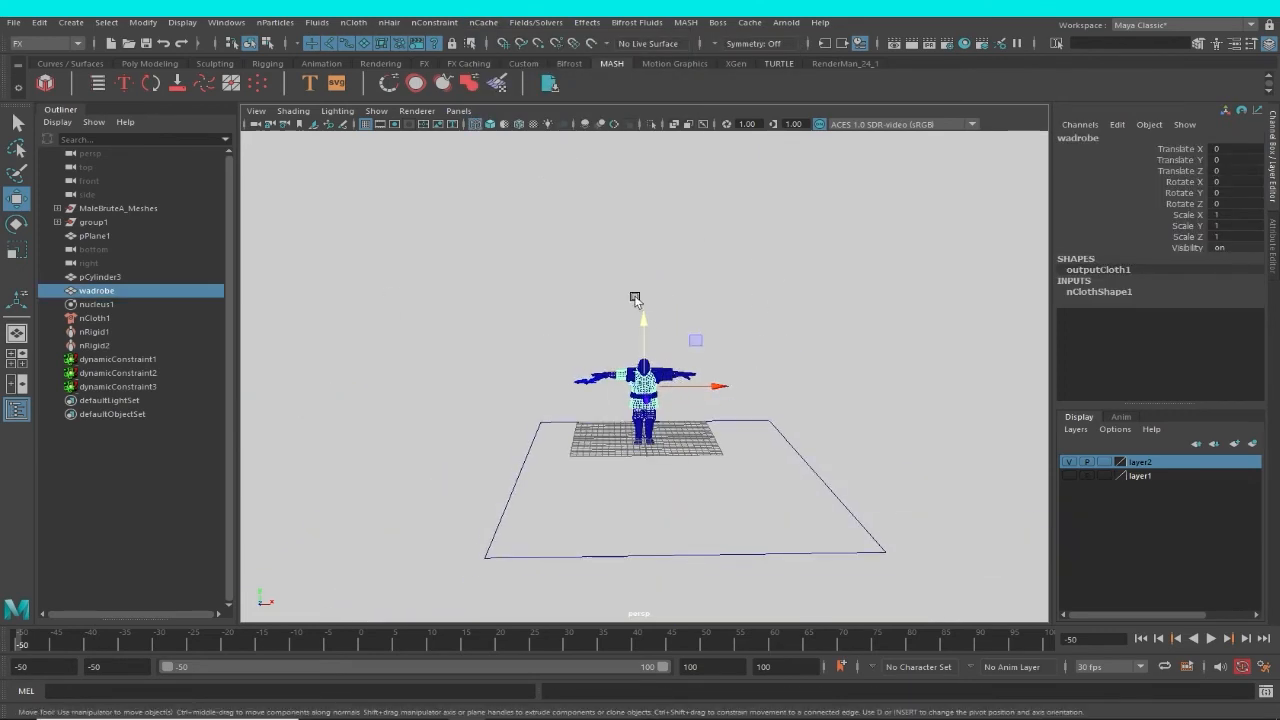
pyautogui.keyDown('alt'); pyautogui.moveTo(635, 298); pyautogui.dragTo(722, 413, button='right'); pyautogui.keyUp('alt')
pyautogui.keyDown('alt'); pyautogui.moveTo(722, 413); pyautogui.dragTo(680, 434); pyautogui.keyUp('alt')
pyautogui.keyDown('alt'); pyautogui.moveTo(680, 434); pyautogui.dragTo(743, 460, button='right'); pyautogui.keyUp('alt')
pyautogui.moveTo(743, 460)
pyautogui.keyDown('alt'); pyautogui.mouseDown()
pyautogui.moveTo(749, 482)
pyautogui.moveTo(751, 468)
pyautogui.mouseUp(); pyautogui.keyUp('alt')
pyautogui.press('5')
pyautogui.keyDown('alt'); pyautogui.moveTo(751, 468); pyautogui.dragTo(741, 421, button='middle'); pyautogui.keyUp('alt')
pyautogui.keyDown('alt'); pyautogui.moveTo(741, 421); pyautogui.dragTo(774, 456); pyautogui.keyUp('alt')
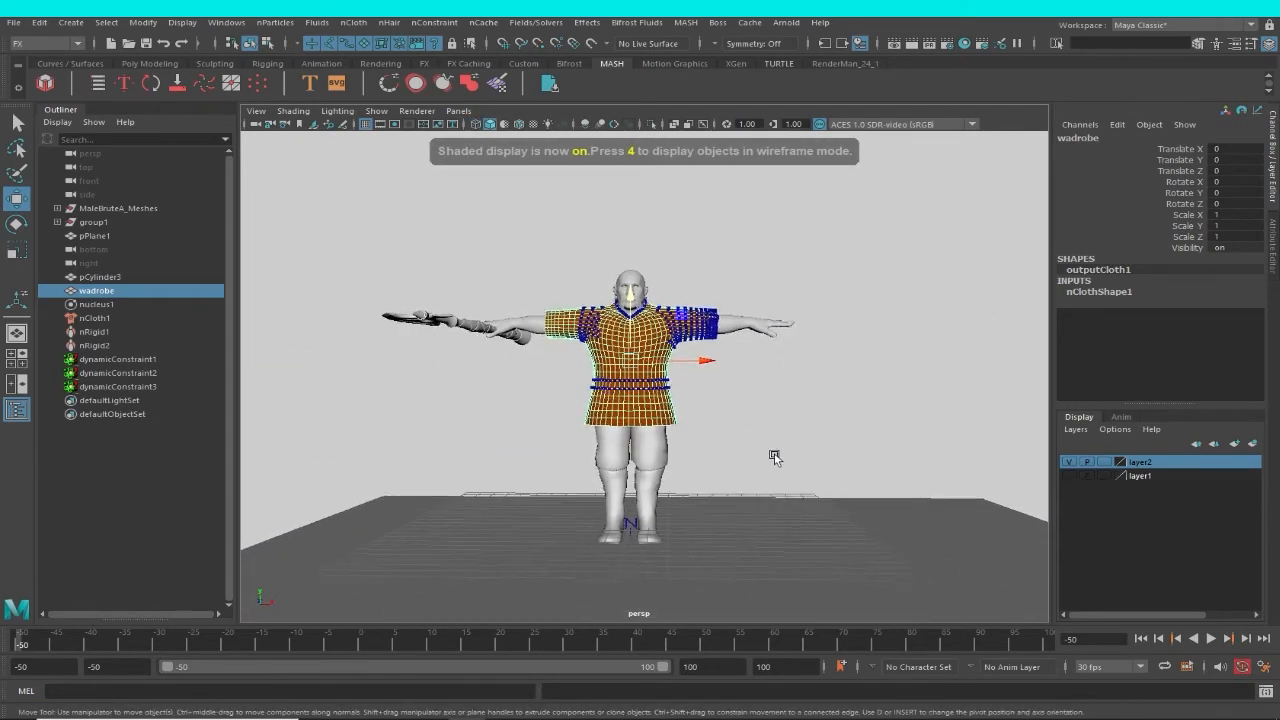
pyautogui.keyDown('alt'); pyautogui.moveTo(774, 456); pyautogui.dragTo(650, 412, button='right'); pyautogui.keyUp('alt')
pyautogui.keyDown('alt'); pyautogui.moveTo(650, 412); pyautogui.dragTo(655, 425); pyautogui.keyUp('alt')
pyautogui.keyDown('alt'); pyautogui.moveTo(655, 425); pyautogui.dragTo(666, 406, button='middle'); pyautogui.keyUp('alt')
pyautogui.keyDown('alt'); pyautogui.moveTo(666, 406); pyautogui.dragTo(762, 348); pyautogui.keyUp('alt')
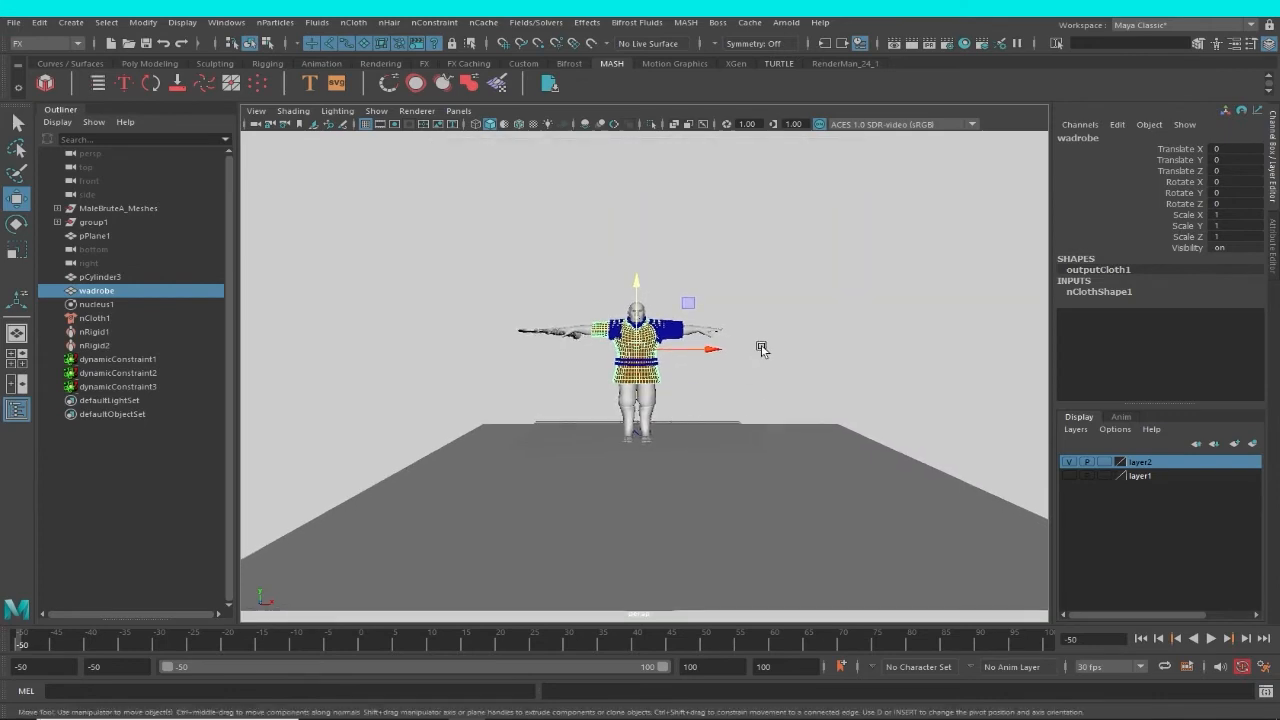
pyautogui.click(762, 348)
pyautogui.click(660, 355)
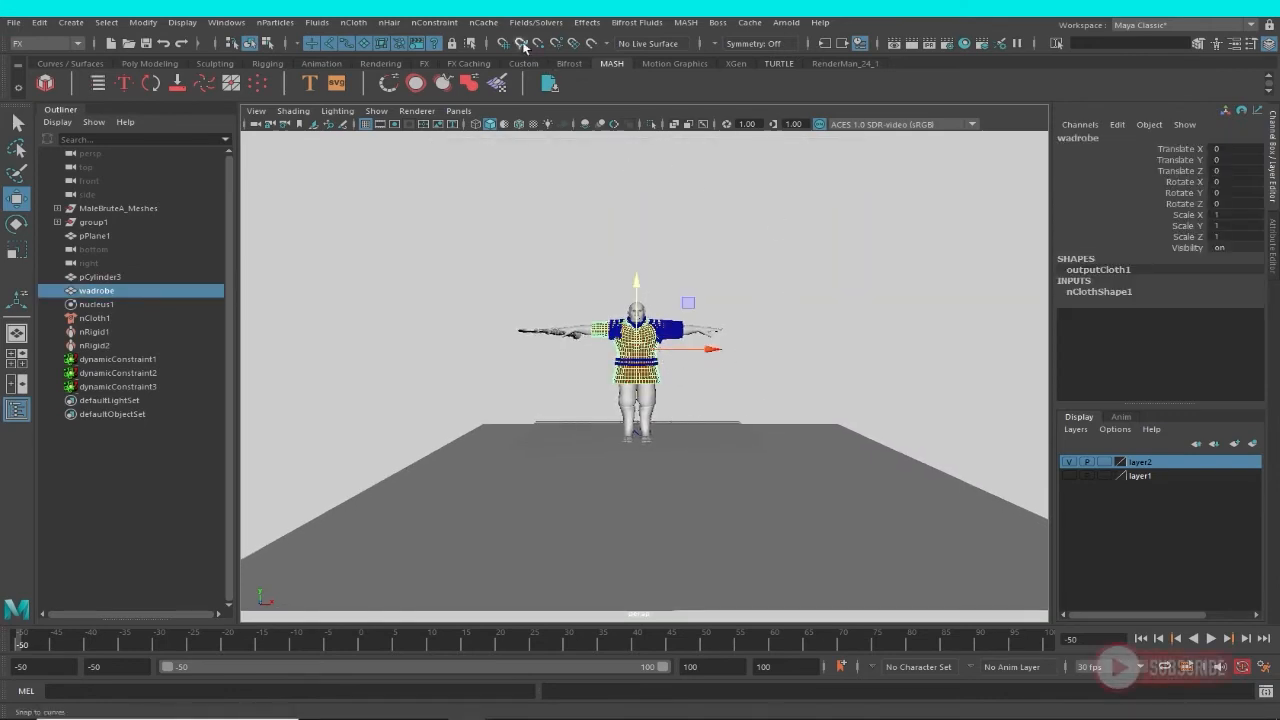
pyautogui.click(483, 22)
pyautogui.moveTo(489, 57)
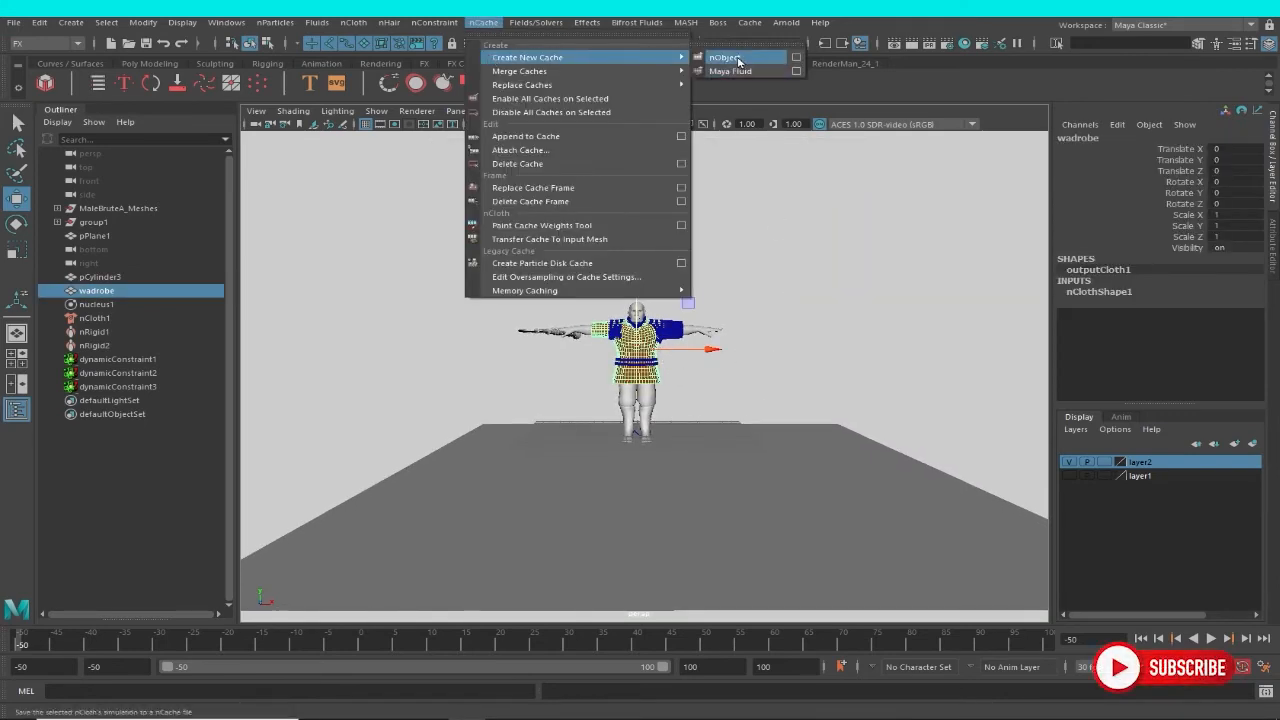
pyautogui.click(725, 57)
pyautogui.click(758, 384)
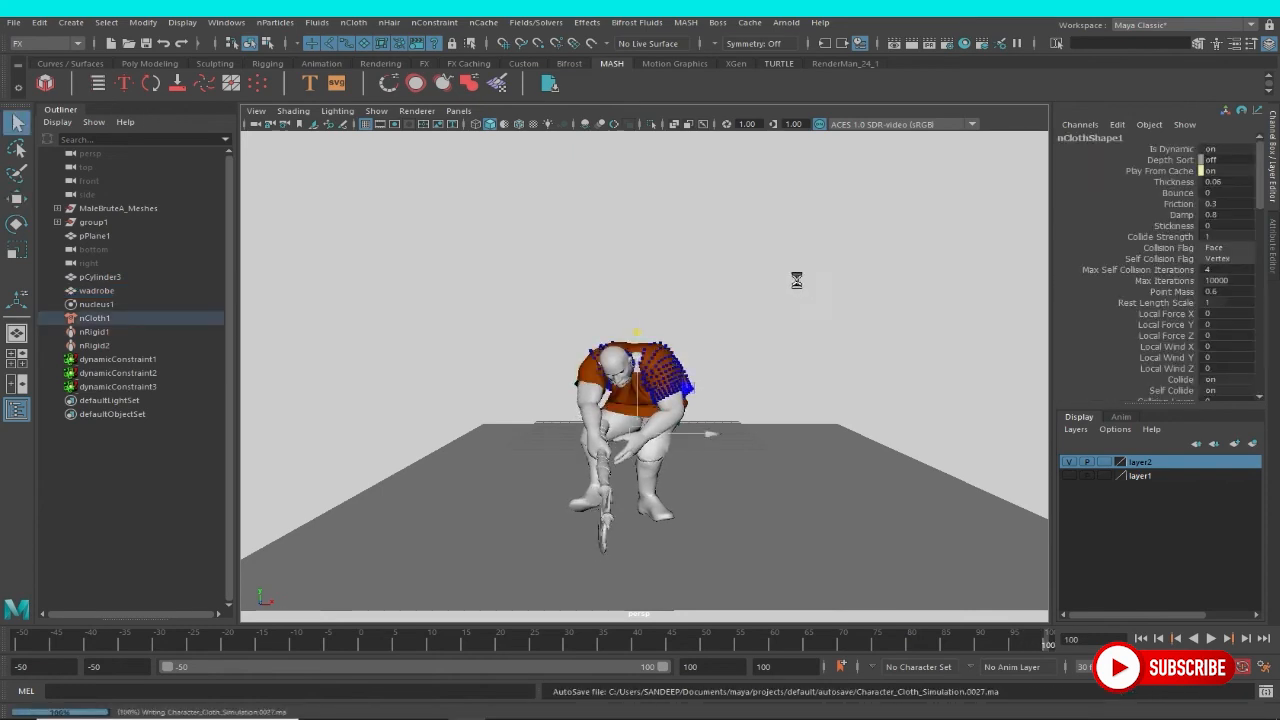
# Examine the cached garment around the bent character's neck, shoulders and sleeves at frame 100.
pyautogui.press('w')
pyautogui.keyDown('alt'); pyautogui.moveTo(714, 391); pyautogui.dragTo(723, 368); pyautogui.keyUp('alt')
pyautogui.keyDown('alt'); pyautogui.moveTo(723, 368); pyautogui.dragTo(706, 480, button='middle'); pyautogui.keyUp('alt')
pyautogui.scroll(6, 706, 480)
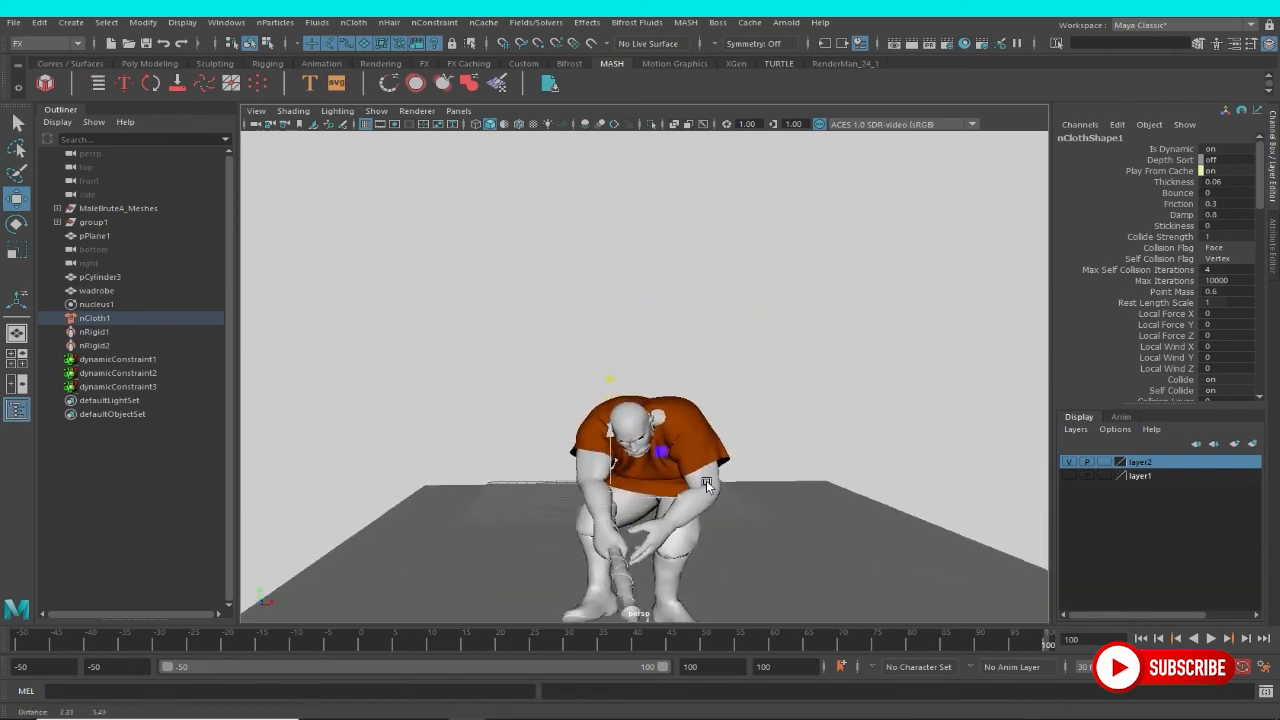
pyautogui.keyDown('alt'); pyautogui.moveTo(714, 460); pyautogui.dragTo(669, 442); pyautogui.keyUp('alt')
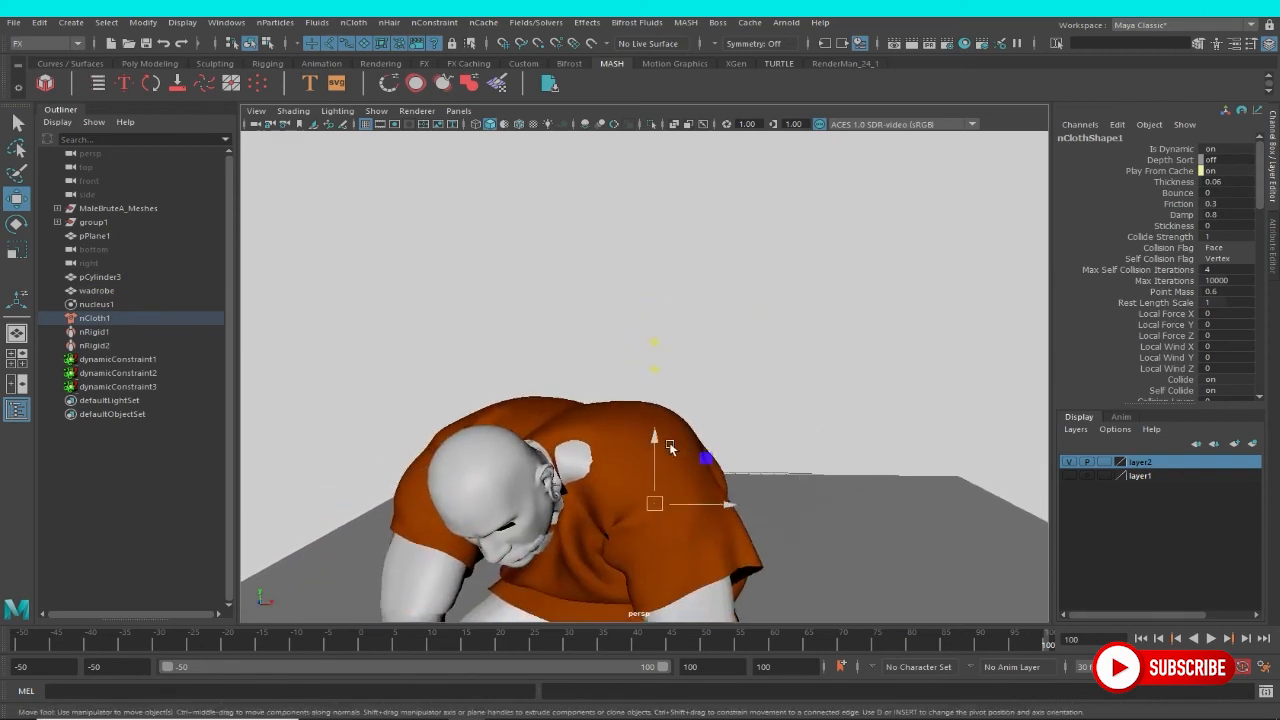
pyautogui.click(577, 457)
pyautogui.scroll(-2, 632, 478)
pyautogui.click(631, 443)
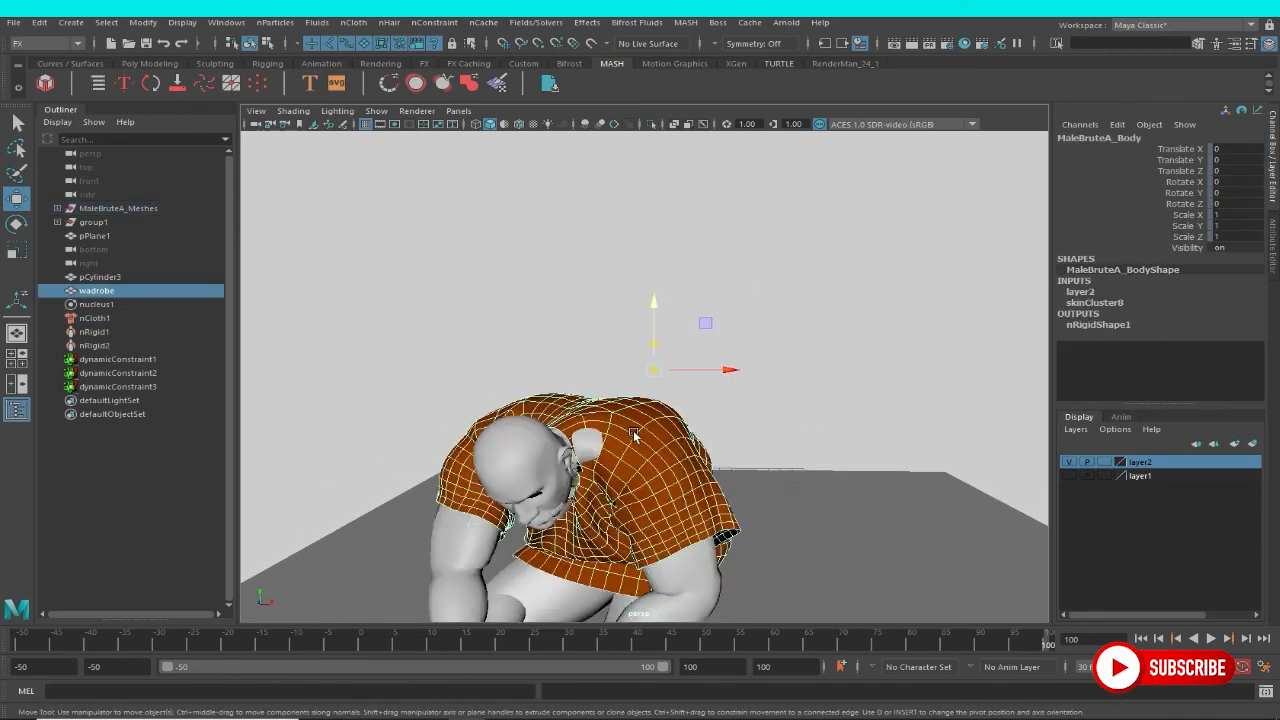
pyautogui.scroll(2, 629, 466)
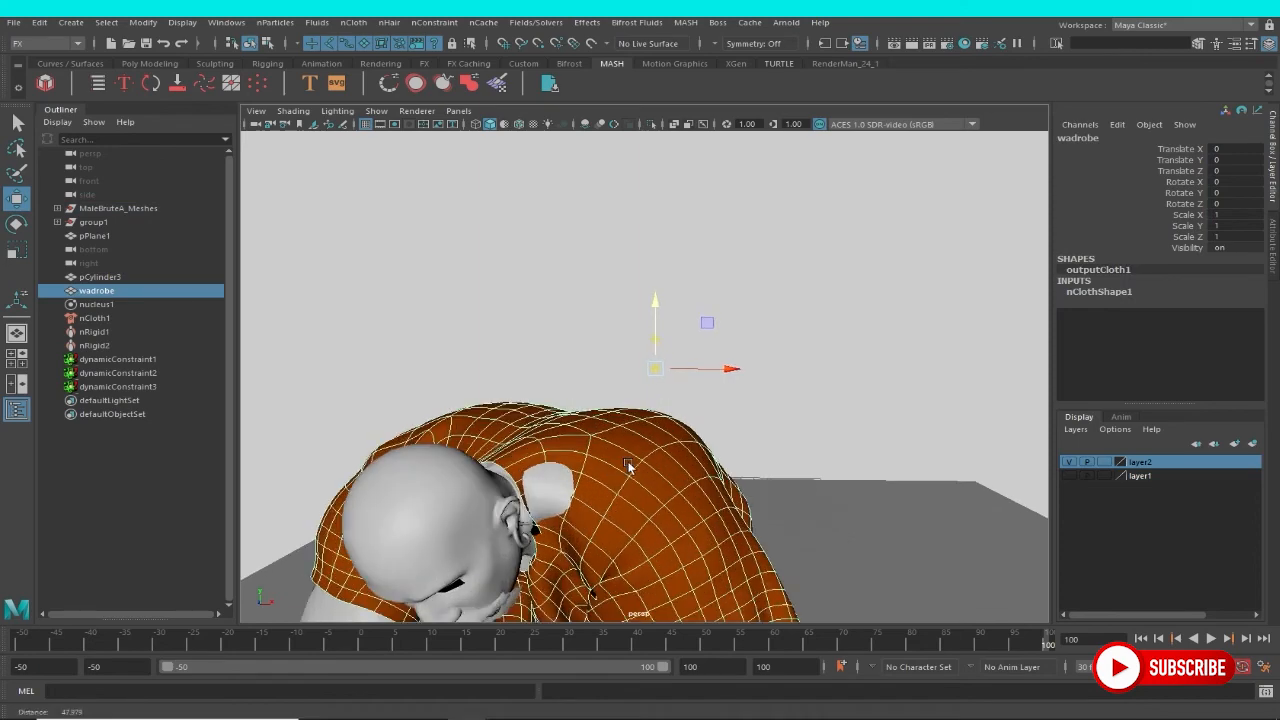
pyautogui.keyDown('alt'); pyautogui.moveTo(784, 512); pyautogui.dragTo(808, 487, button='middle'); pyautogui.keyUp('alt')
pyautogui.scroll(-2, 808, 487)
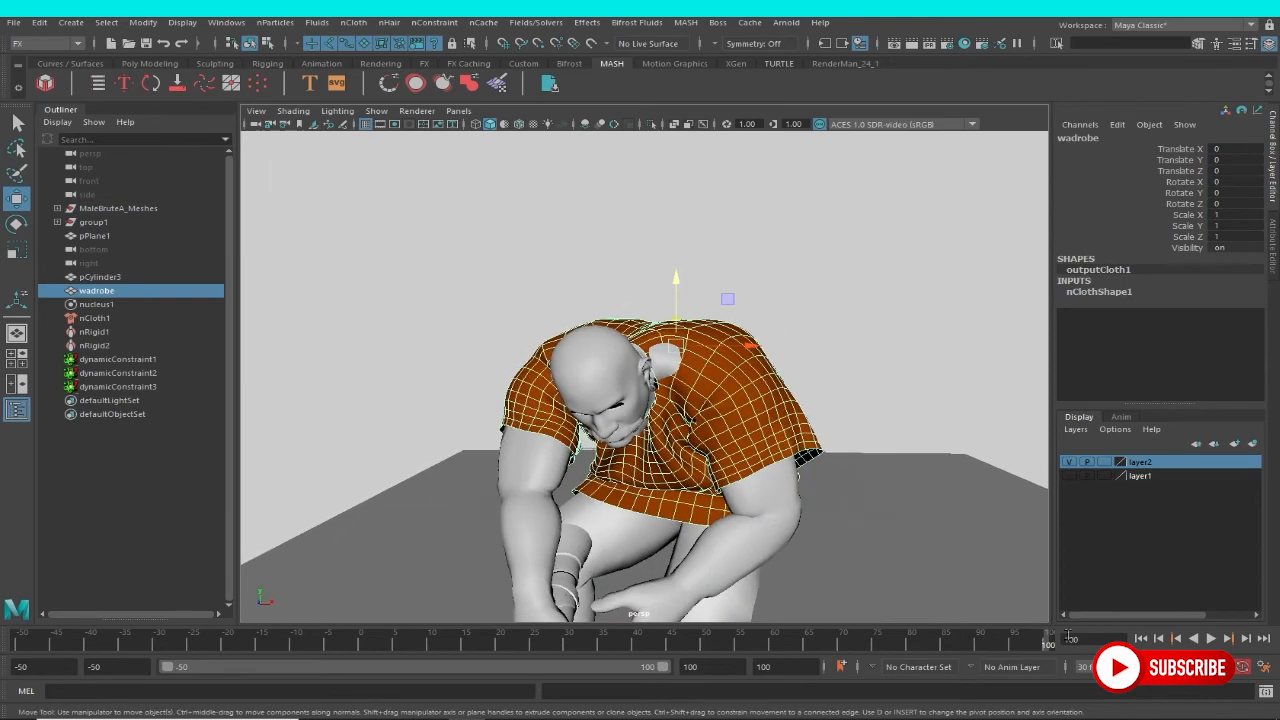
# Return to the first frame and turn off the visibility of dynamicConstraint1, dynamicConstraint2 and dynamicConstraint3.
pyautogui.click(1141, 638)
pyautogui.click(734, 386)
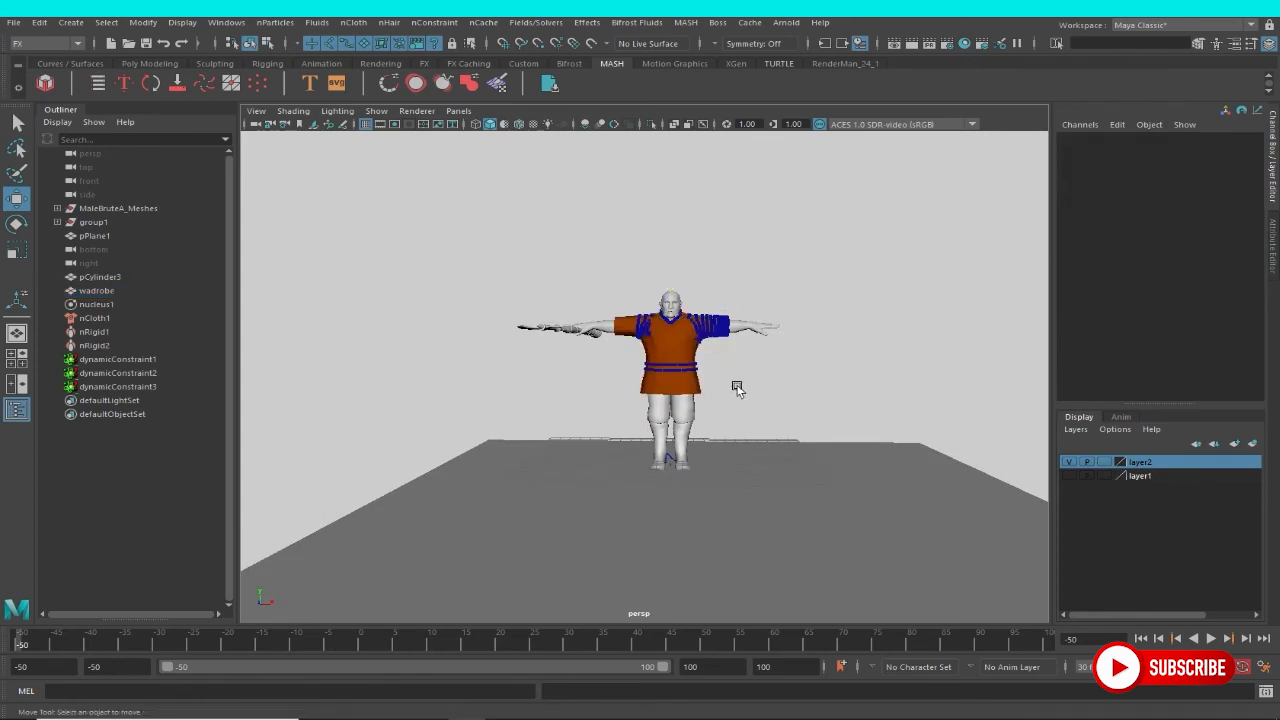
pyautogui.keyDown('alt'); pyautogui.moveTo(734, 386); pyautogui.dragTo(790, 446); pyautogui.keyUp('alt')
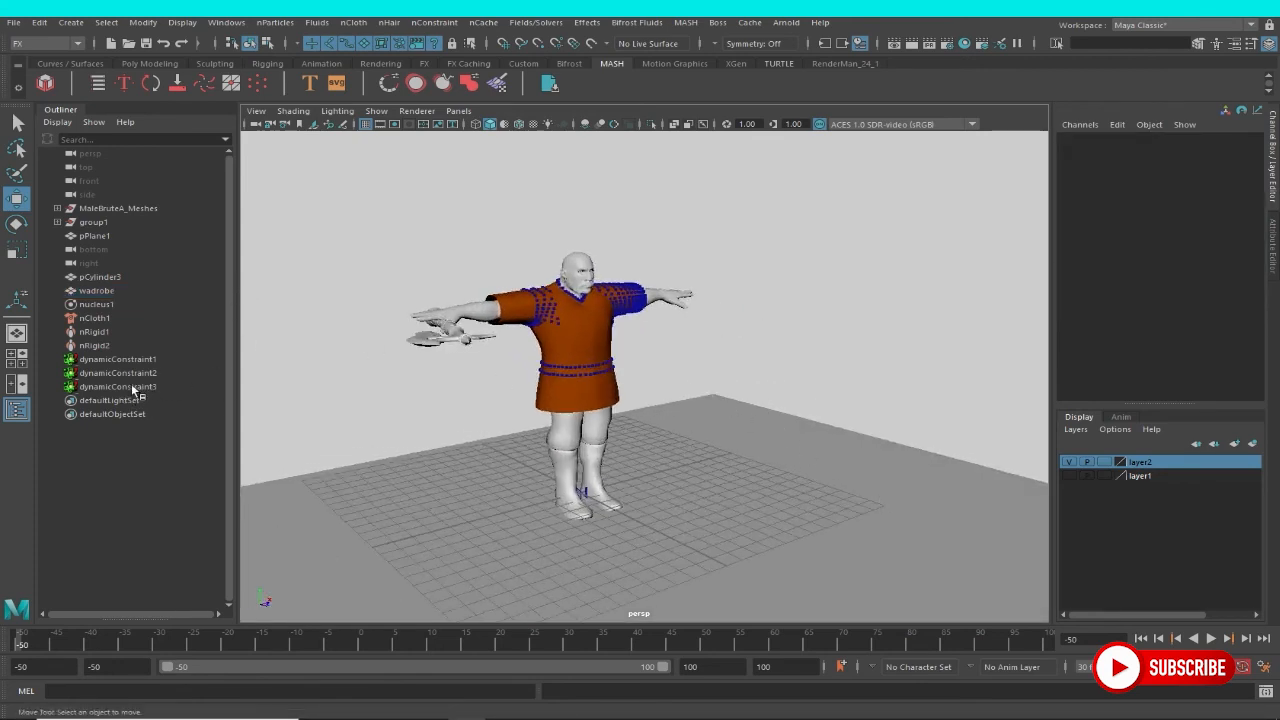
pyautogui.moveTo(142, 359); pyautogui.dragTo(303, 381)
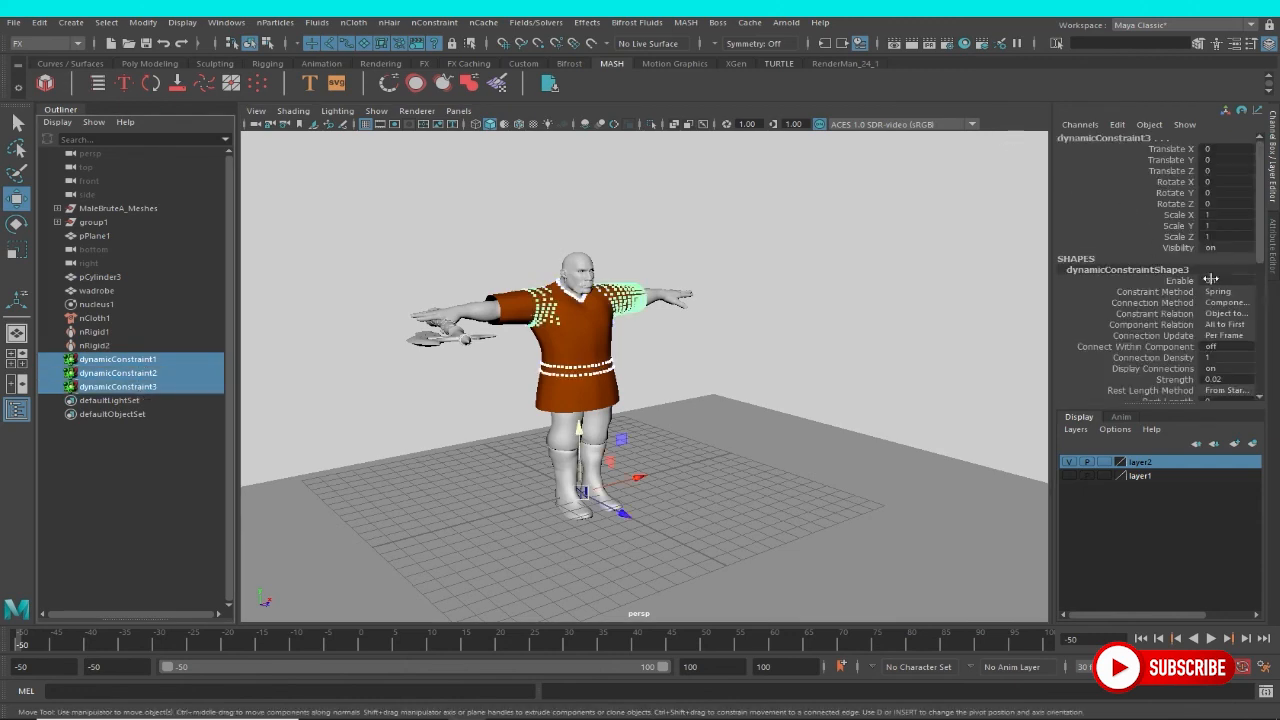
pyautogui.click(1216, 246)
pyautogui.write('0')
pyautogui.press('Return')
pyautogui.click(849, 243)
pyautogui.keyDown('alt'); pyautogui.moveTo(849, 243); pyautogui.dragTo(720, 260); pyautogui.keyUp('alt')
# Play back the cached simulation and examine the garment's motion from several angles through the axe swing.
pyautogui.click(1218, 648)
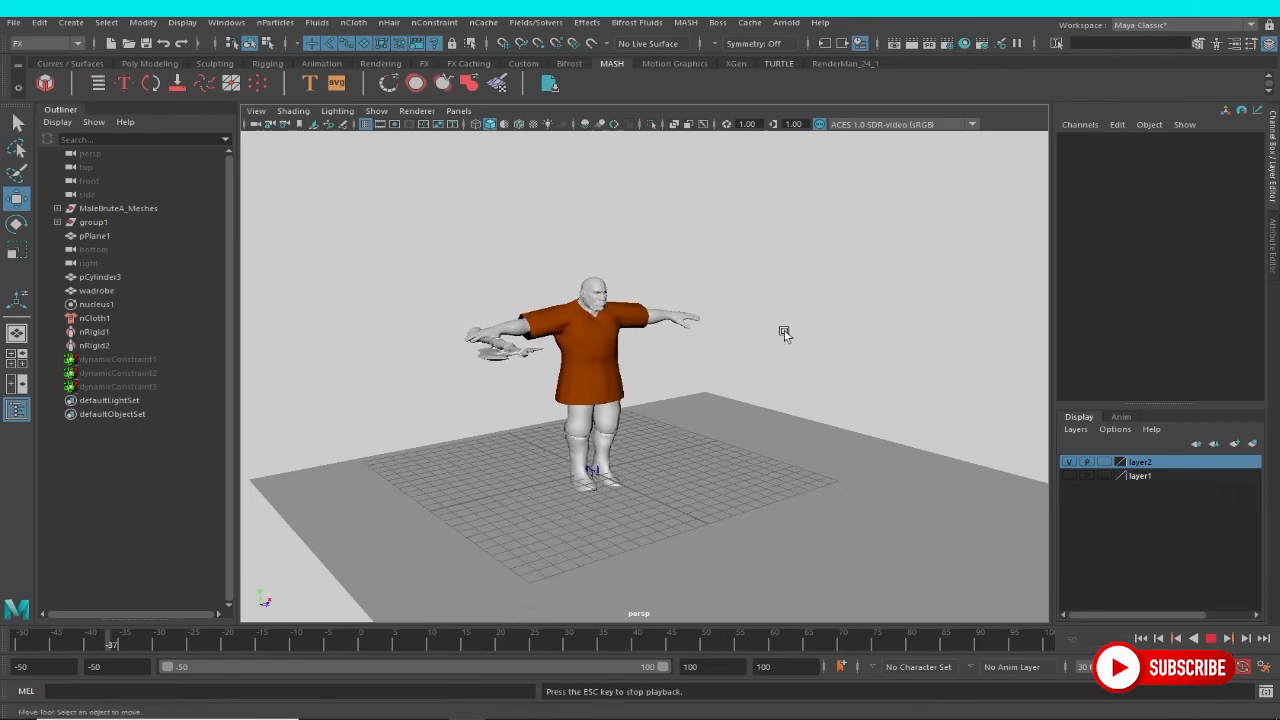
pyautogui.keyDown('alt'); pyautogui.moveTo(780, 323); pyautogui.dragTo(809, 386); pyautogui.keyUp('alt')
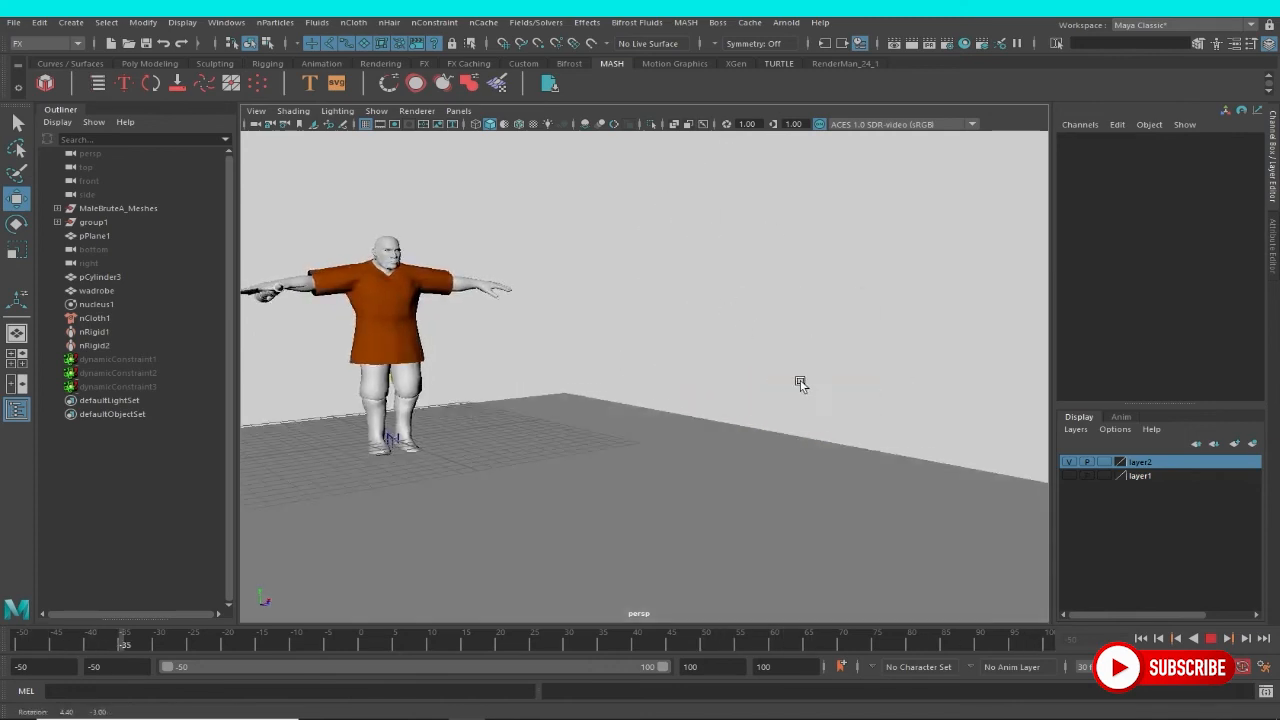
pyautogui.keyDown('alt'); pyautogui.moveTo(744, 397); pyautogui.dragTo(597, 351, button='right'); pyautogui.keyUp('alt')
pyautogui.keyDown('alt'); pyautogui.moveTo(623, 351); pyautogui.dragTo(609, 357, button='middle'); pyautogui.keyUp('alt')
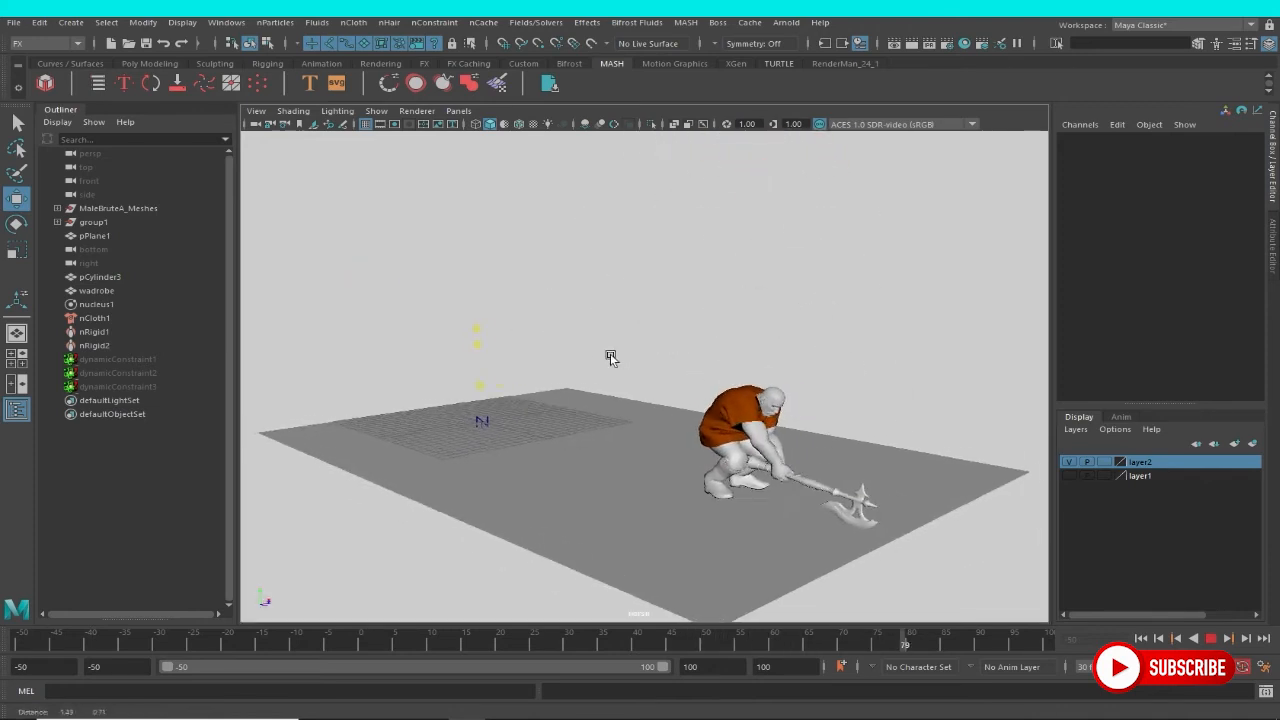
pyautogui.keyDown('alt'); pyautogui.moveTo(609, 357); pyautogui.dragTo(720, 390, button='right'); pyautogui.keyUp('alt')
pyautogui.keyDown('alt'); pyautogui.moveTo(711, 384); pyautogui.dragTo(677, 367, button='middle'); pyautogui.keyUp('alt')
pyautogui.keyDown('alt'); pyautogui.moveTo(515, 364); pyautogui.dragTo(556, 384, button='right'); pyautogui.keyUp('alt')
pyautogui.keyDown('alt'); pyautogui.moveTo(500, 365); pyautogui.dragTo(324, 359); pyautogui.keyUp('alt')
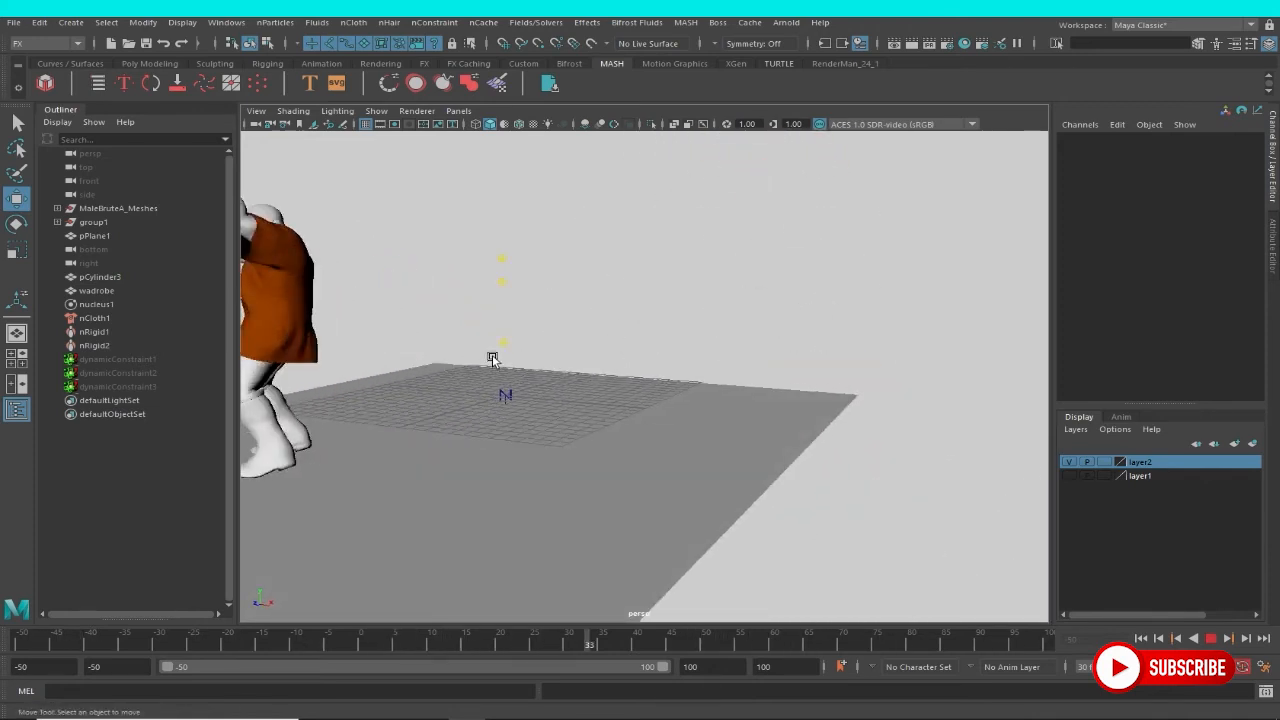
pyautogui.keyDown('alt'); pyautogui.moveTo(491, 358); pyautogui.dragTo(781, 441, button='middle'); pyautogui.keyUp('alt')
pyautogui.keyDown('alt'); pyautogui.moveTo(711, 416); pyautogui.dragTo(760, 393, button='middle'); pyautogui.keyUp('alt')
pyautogui.keyDown('alt'); pyautogui.moveTo(688, 383); pyautogui.dragTo(718, 410, button='right'); pyautogui.keyUp('alt')
pyautogui.keyDown('alt'); pyautogui.moveTo(711, 435); pyautogui.dragTo(735, 454, button='middle'); pyautogui.keyUp('alt')
pyautogui.keyDown('alt'); pyautogui.moveTo(700, 368); pyautogui.dragTo(824, 487, button='right'); pyautogui.keyUp('alt')
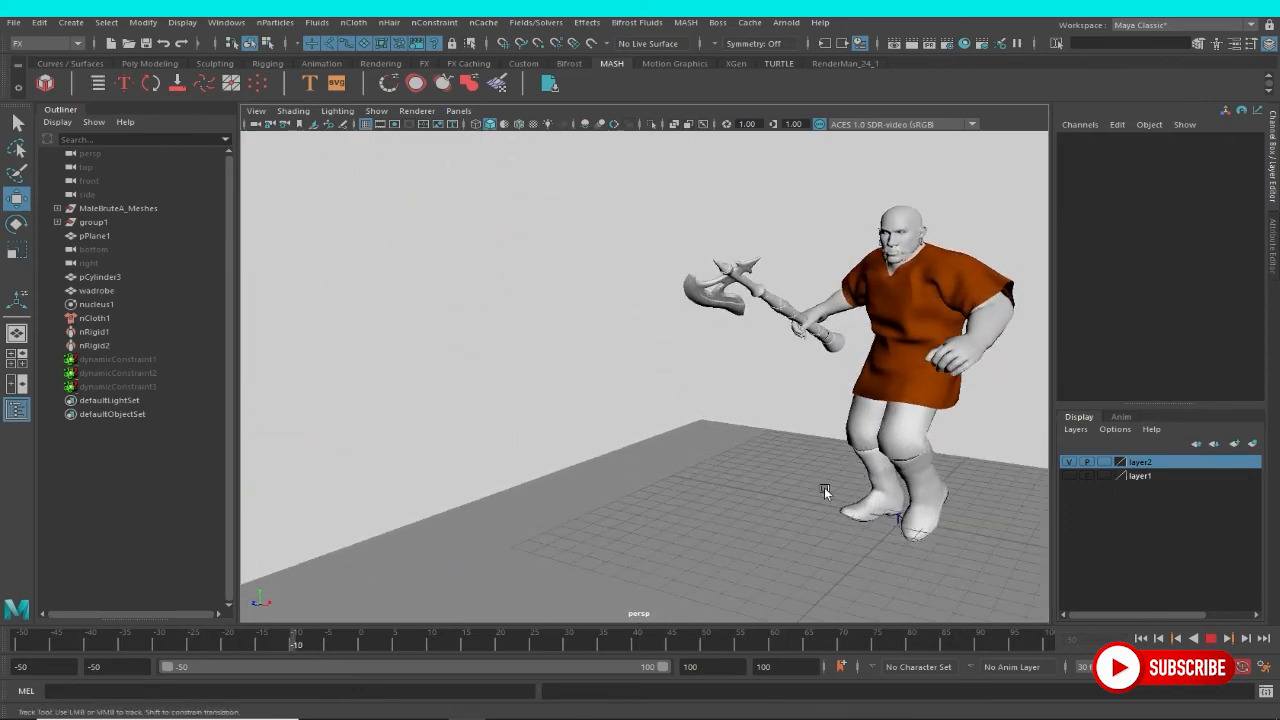
pyautogui.keyDown('alt'); pyautogui.moveTo(824, 487); pyautogui.dragTo(770, 512, button='middle'); pyautogui.keyUp('alt')
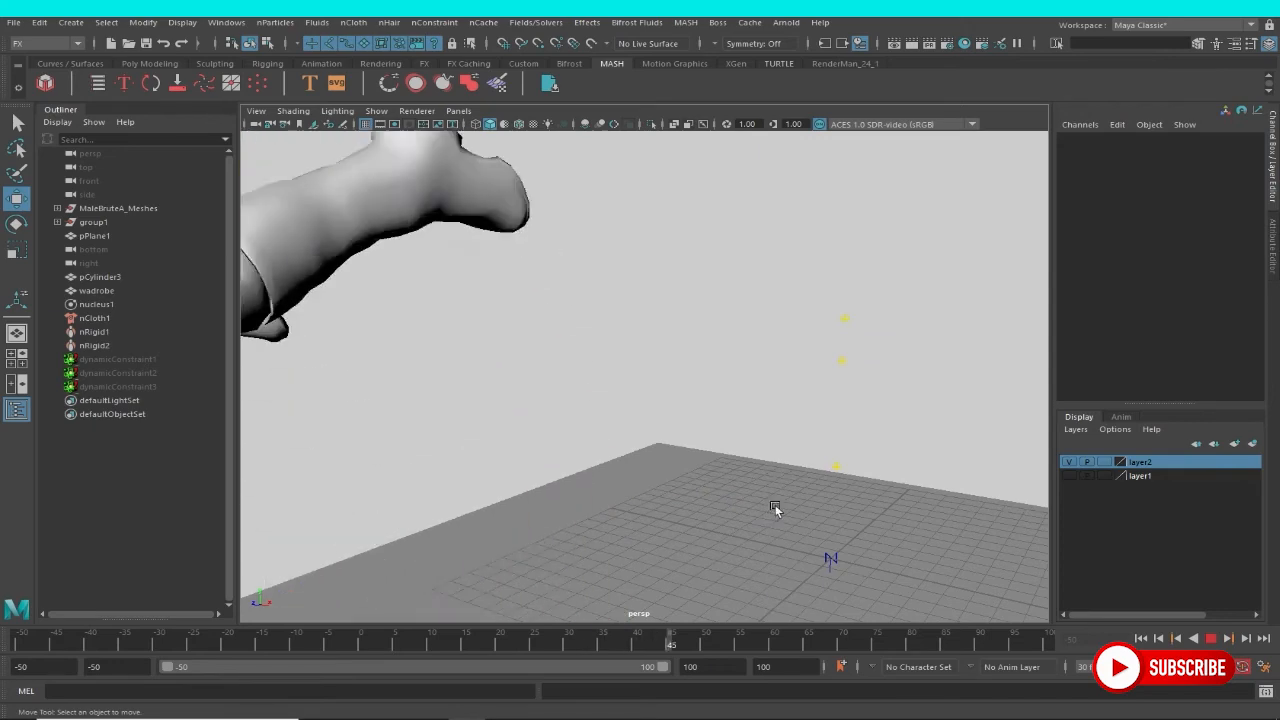
pyautogui.keyDown('alt'); pyautogui.moveTo(774, 509); pyautogui.dragTo(523, 409, button='right'); pyautogui.keyUp('alt')
pyautogui.keyDown('alt'); pyautogui.moveTo(533, 403); pyautogui.dragTo(726, 369, button='middle'); pyautogui.keyUp('alt')
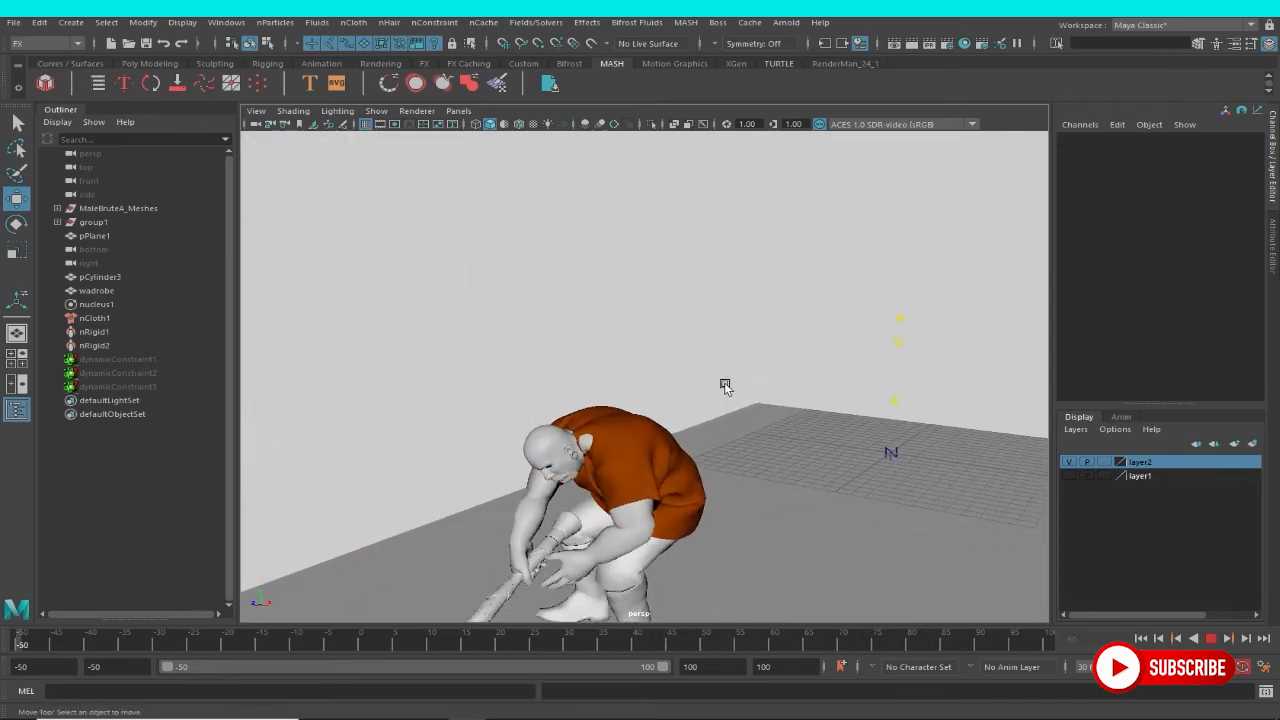
pyautogui.keyDown('alt'); pyautogui.moveTo(726, 386); pyautogui.dragTo(851, 415); pyautogui.keyUp('alt')
pyautogui.keyDown('alt'); pyautogui.moveTo(692, 420); pyautogui.dragTo(737, 439, button='right'); pyautogui.keyUp('alt')
pyautogui.keyDown('alt'); pyautogui.moveTo(737, 439); pyautogui.dragTo(780, 414); pyautogui.keyUp('alt')
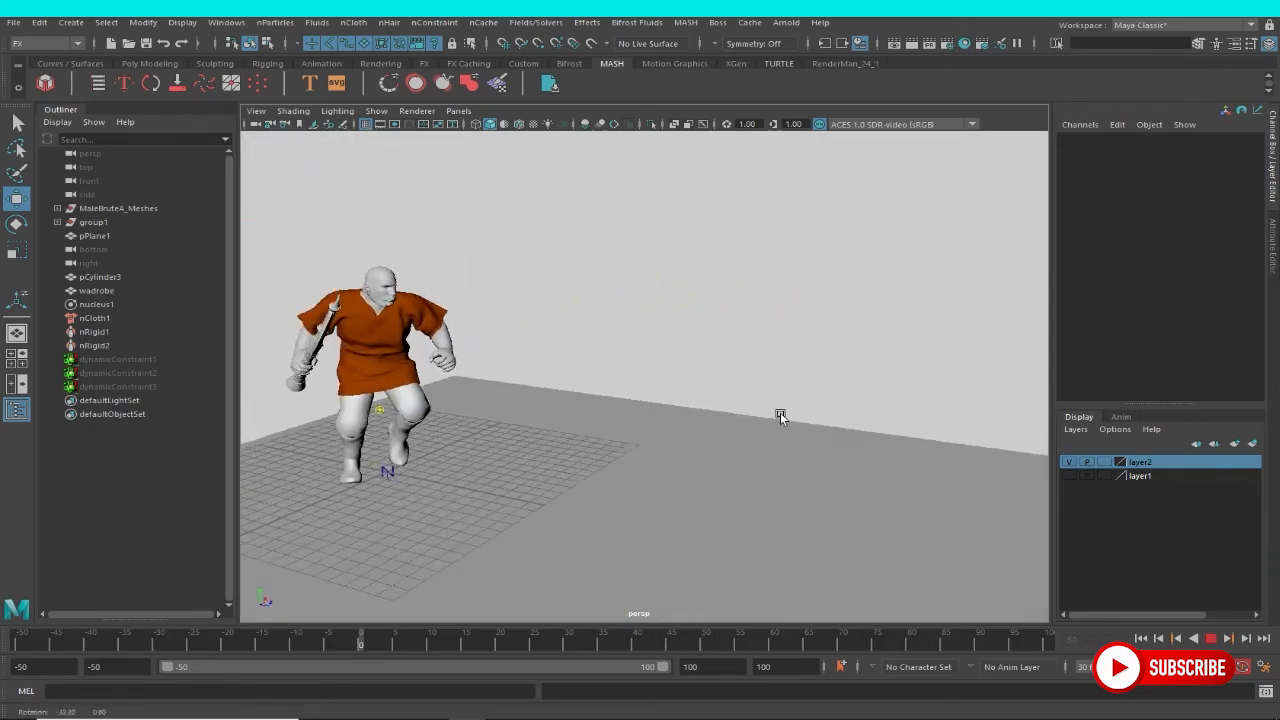
pyautogui.keyDown('alt'); pyautogui.moveTo(780, 414); pyautogui.dragTo(822, 455, button='right'); pyautogui.keyUp('alt')
pyautogui.keyDown('alt'); pyautogui.moveTo(806, 440); pyautogui.dragTo(677, 448, button='middle'); pyautogui.keyUp('alt')
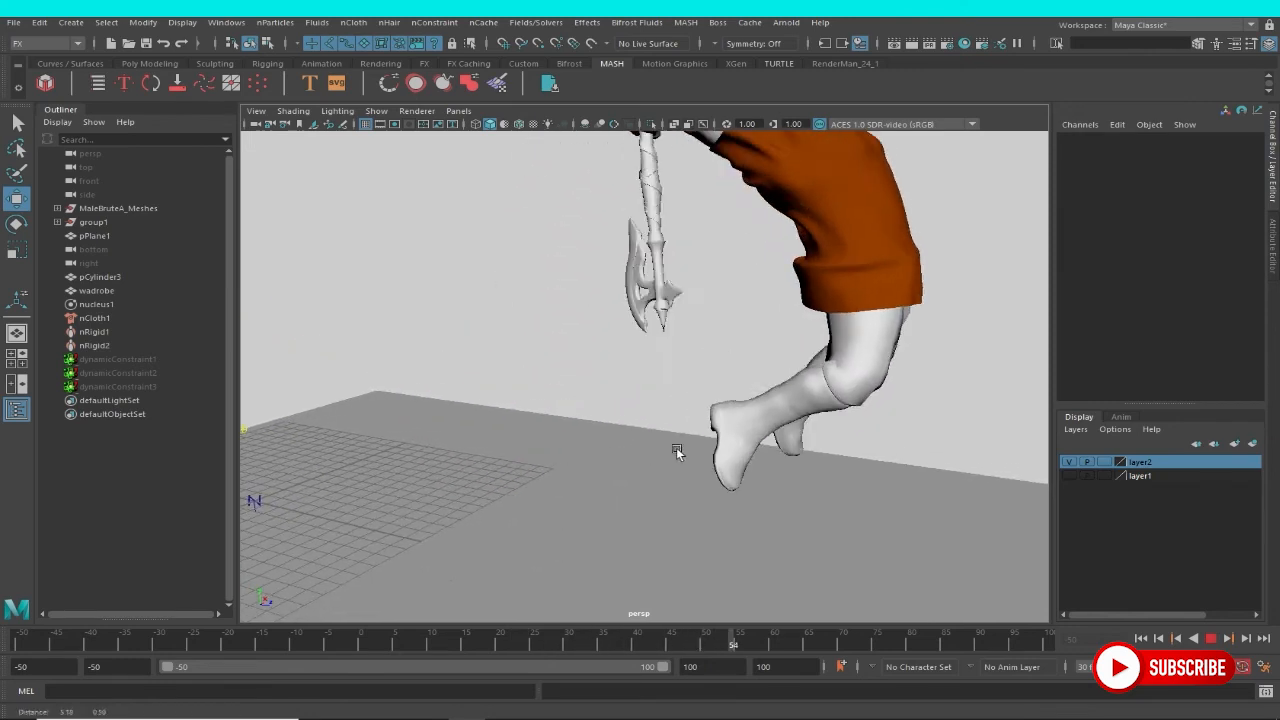
pyautogui.keyDown('alt'); pyautogui.moveTo(843, 423); pyautogui.dragTo(714, 371); pyautogui.keyUp('alt')
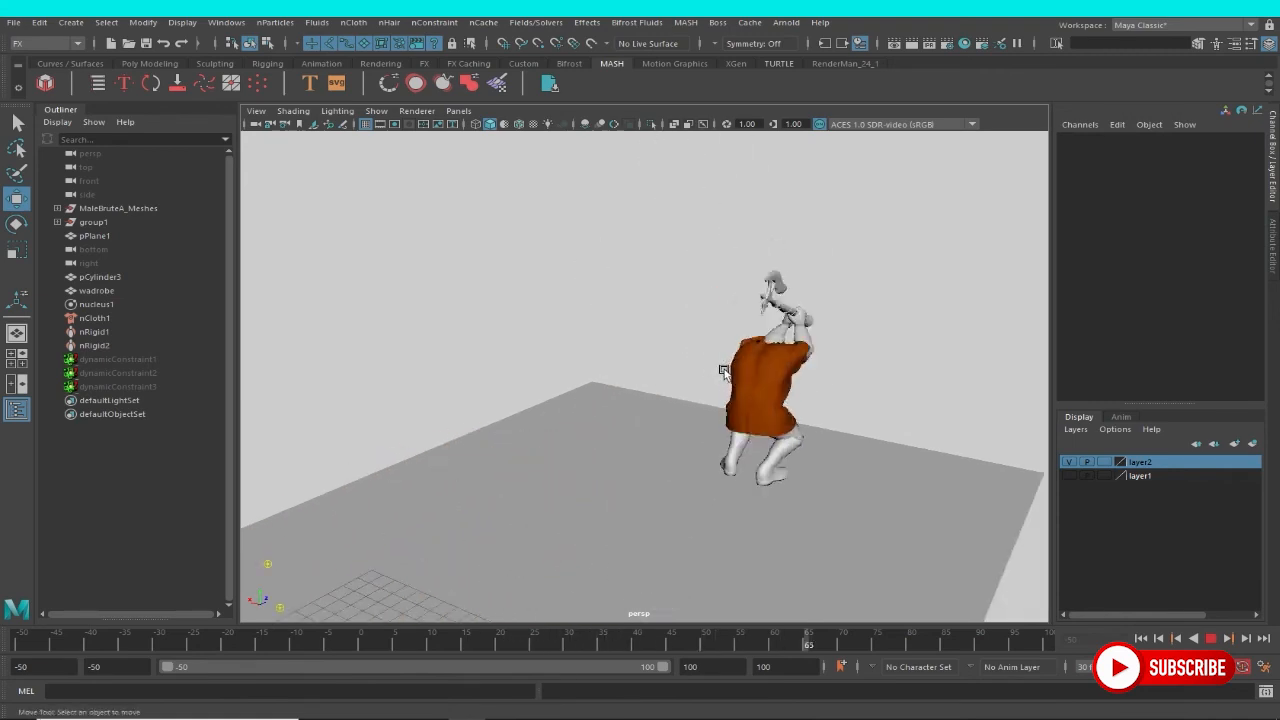
pyautogui.keyDown('alt'); pyautogui.moveTo(723, 387); pyautogui.dragTo(639, 377); pyautogui.keyUp('alt')
pyautogui.keyDown('alt'); pyautogui.moveTo(639, 377); pyautogui.dragTo(498, 358, button='middle'); pyautogui.keyUp('alt')
pyautogui.keyDown('alt'); pyautogui.moveTo(700, 390); pyautogui.dragTo(752, 388, button='middle'); pyautogui.keyUp('alt')
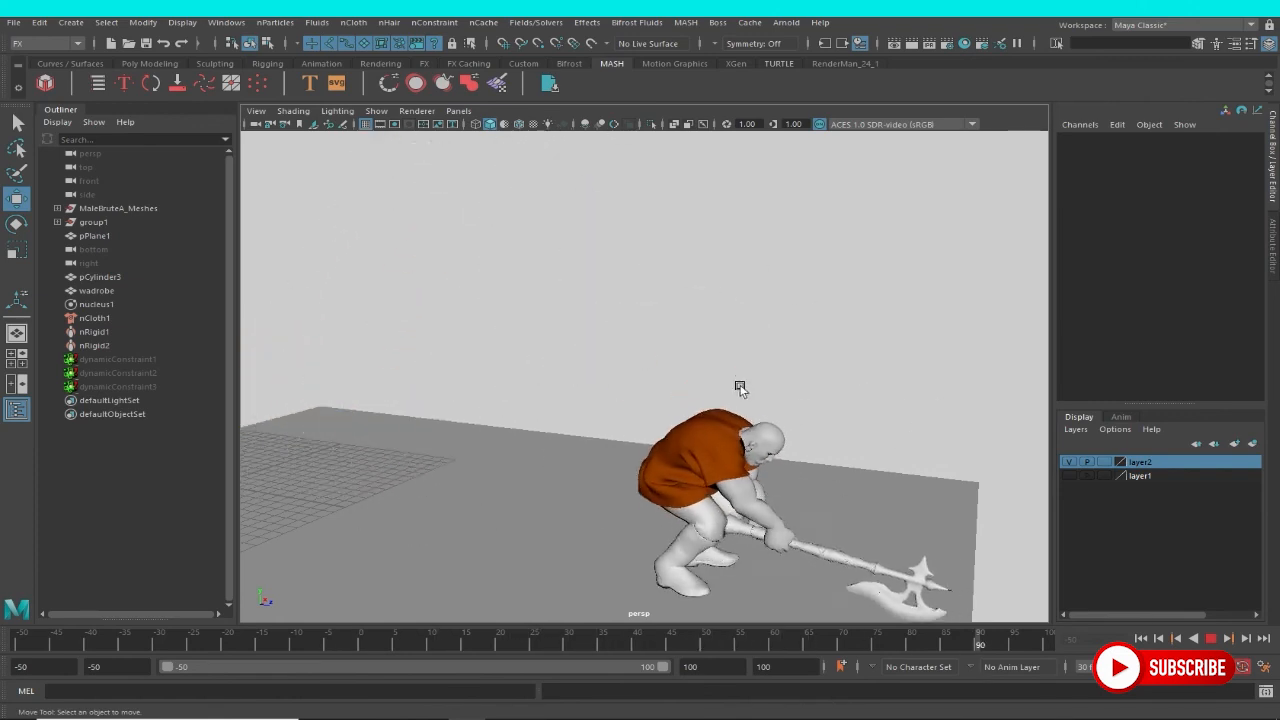
pyautogui.click(1211, 640)
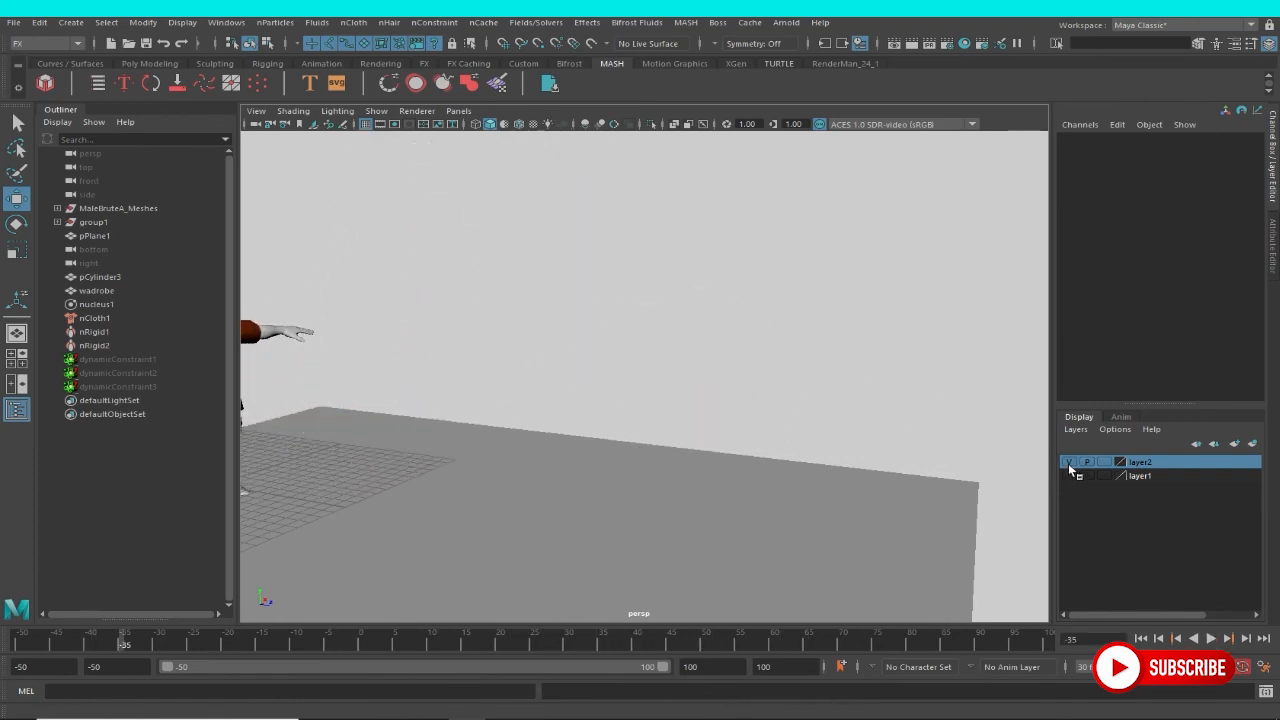
# With layer2 hidden, put the character's trousers, shoes and battle axe in a new display layer and hide that layer.
pyautogui.click(1069, 464)
pyautogui.keyDown('alt'); pyautogui.moveTo(661, 395); pyautogui.dragTo(903, 399, button='middle'); pyautogui.keyUp('alt')
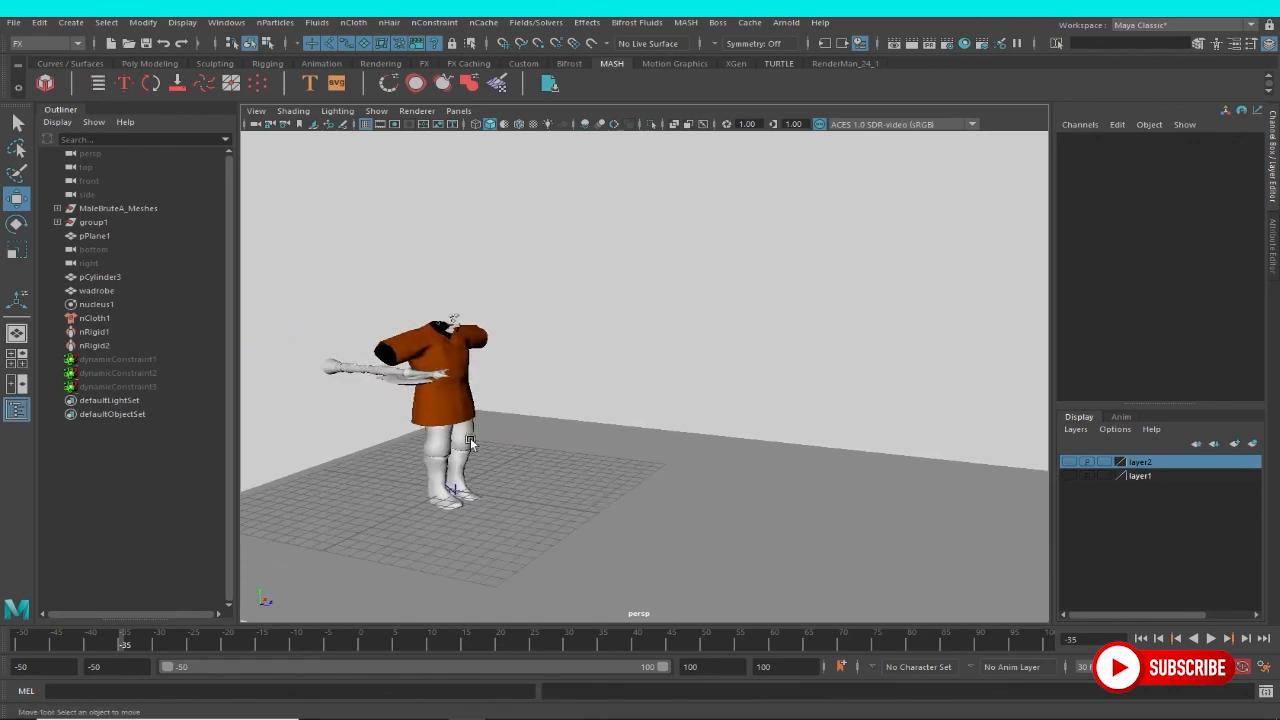
pyautogui.click(469, 443)
pyautogui.click(437, 470)
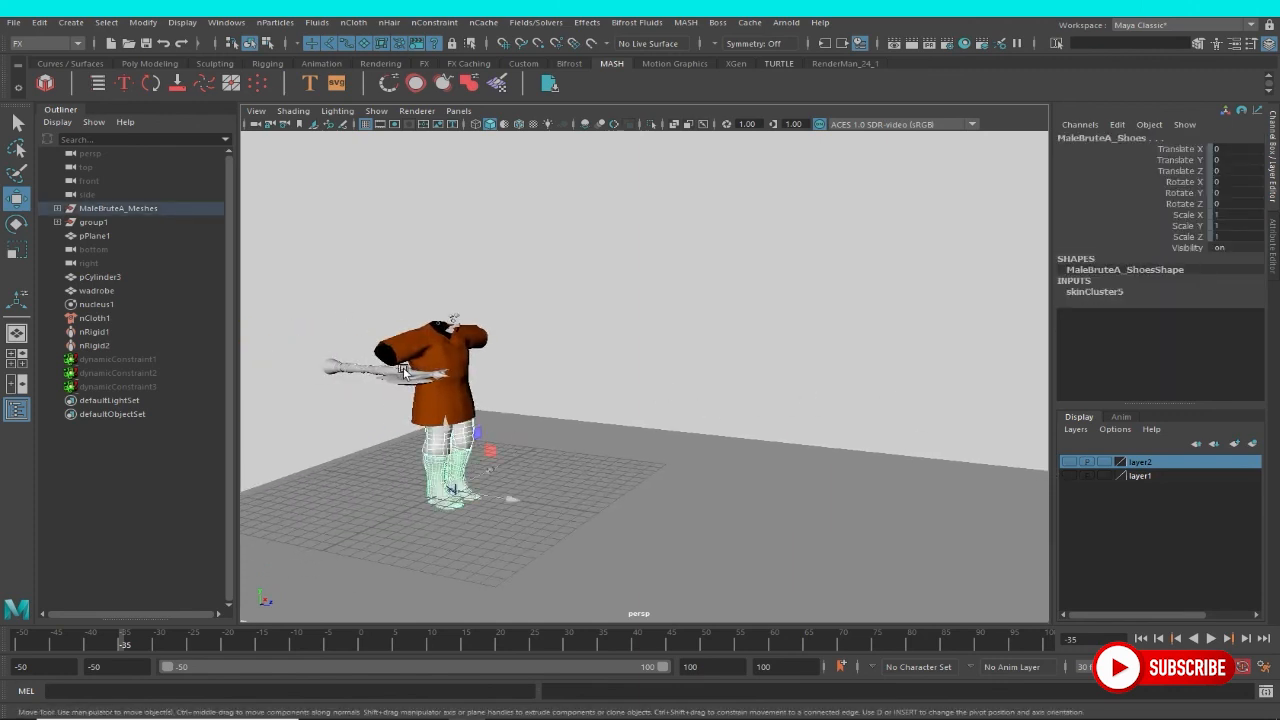
pyautogui.click(381, 375)
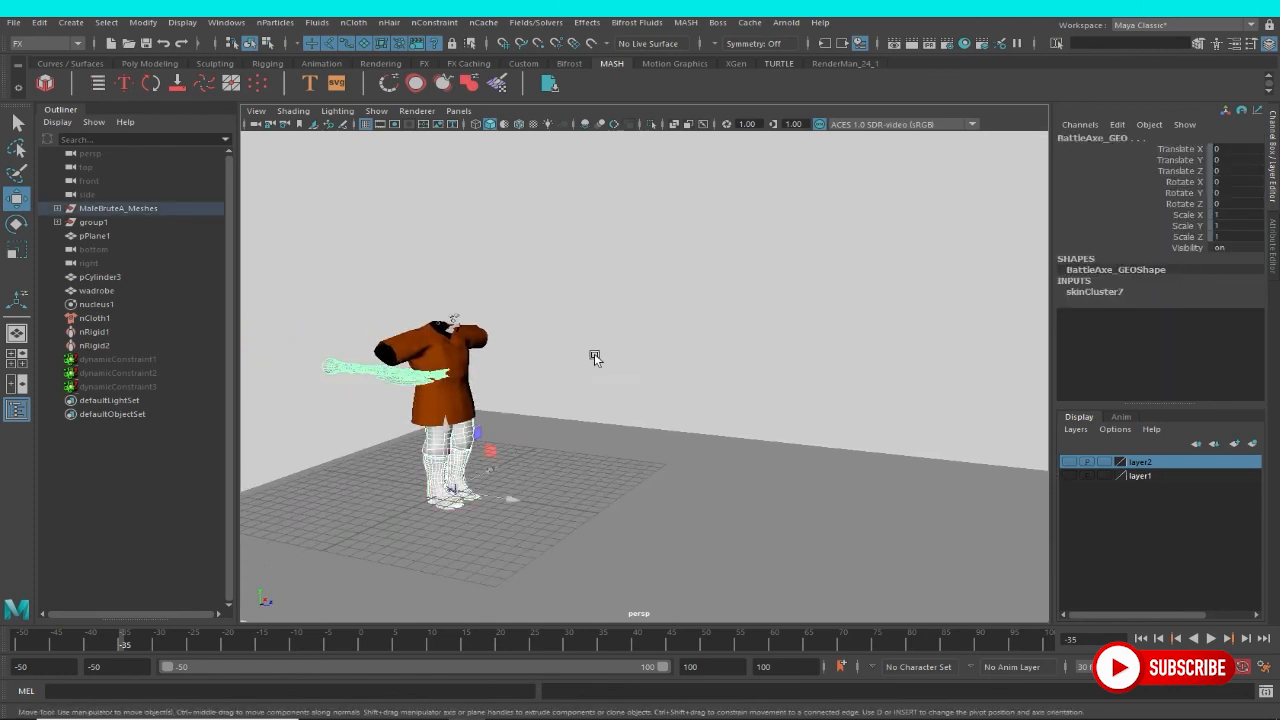
pyautogui.click(1236, 443)
pyautogui.click(1067, 462)
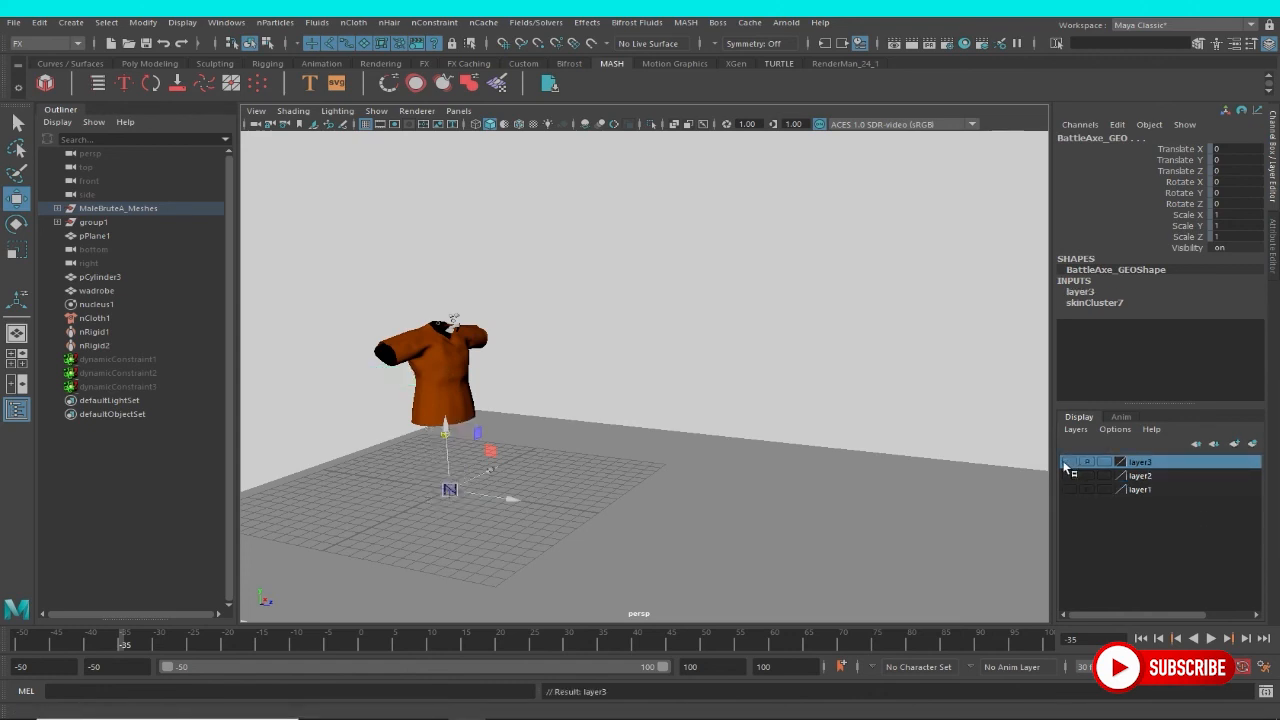
# Add the leftover facial meshes, including the moustache, to the hidden layer3 while leaving the garment out of the selection.
pyautogui.keyDown('alt'); pyautogui.moveTo(488, 305); pyautogui.dragTo(469, 315); pyautogui.keyUp('alt')
pyautogui.scroll(5, 460, 305)
pyautogui.keyDown('alt'); pyautogui.moveTo(457, 300); pyautogui.dragTo(938, 375, button='middle'); pyautogui.keyUp('alt')
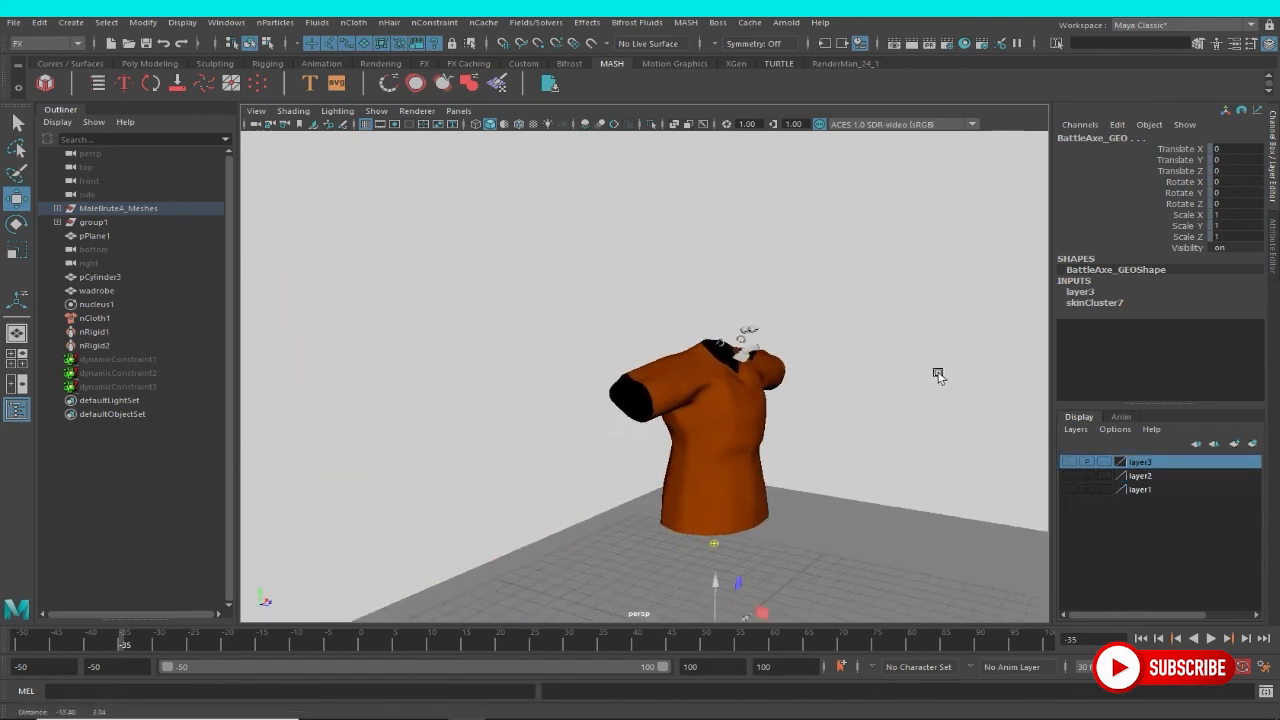
pyautogui.keyDown('alt'); pyautogui.moveTo(938, 375); pyautogui.dragTo(752, 245); pyautogui.keyUp('alt')
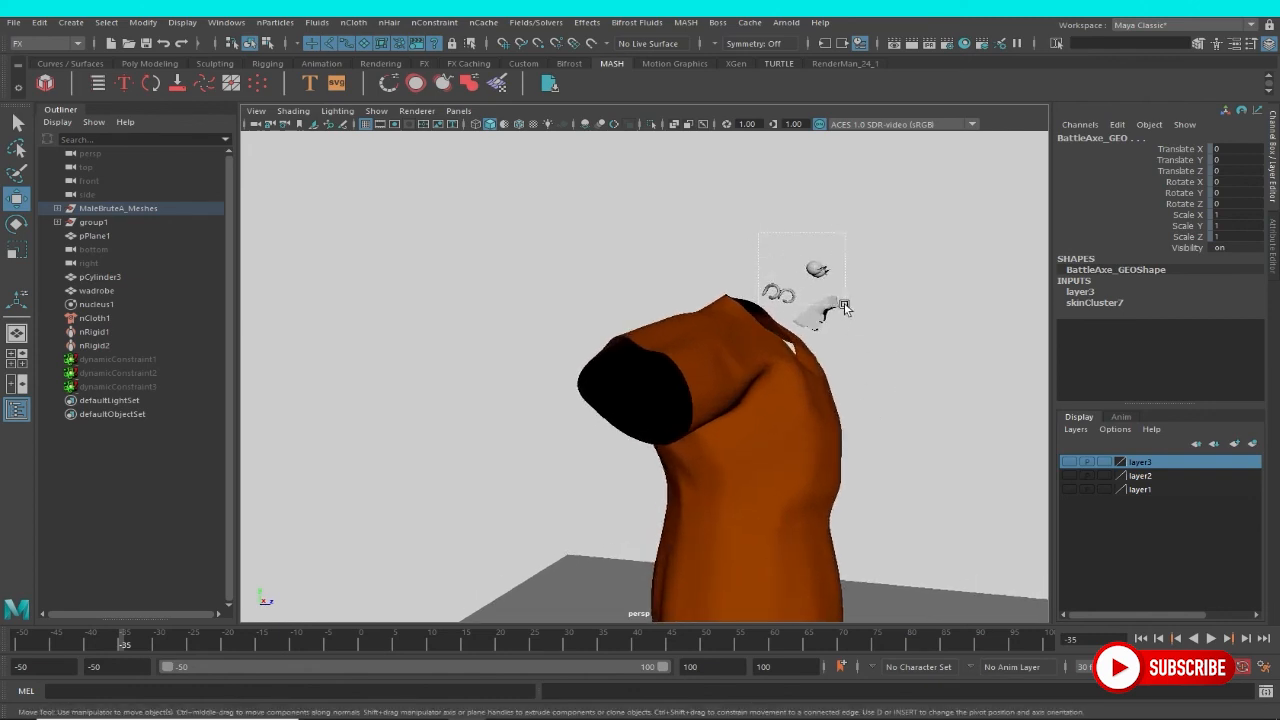
pyautogui.moveTo(844, 307); pyautogui.dragTo(847, 311)
pyautogui.keyDown('ctrl'); pyautogui.click(684, 336); pyautogui.keyUp('ctrl')
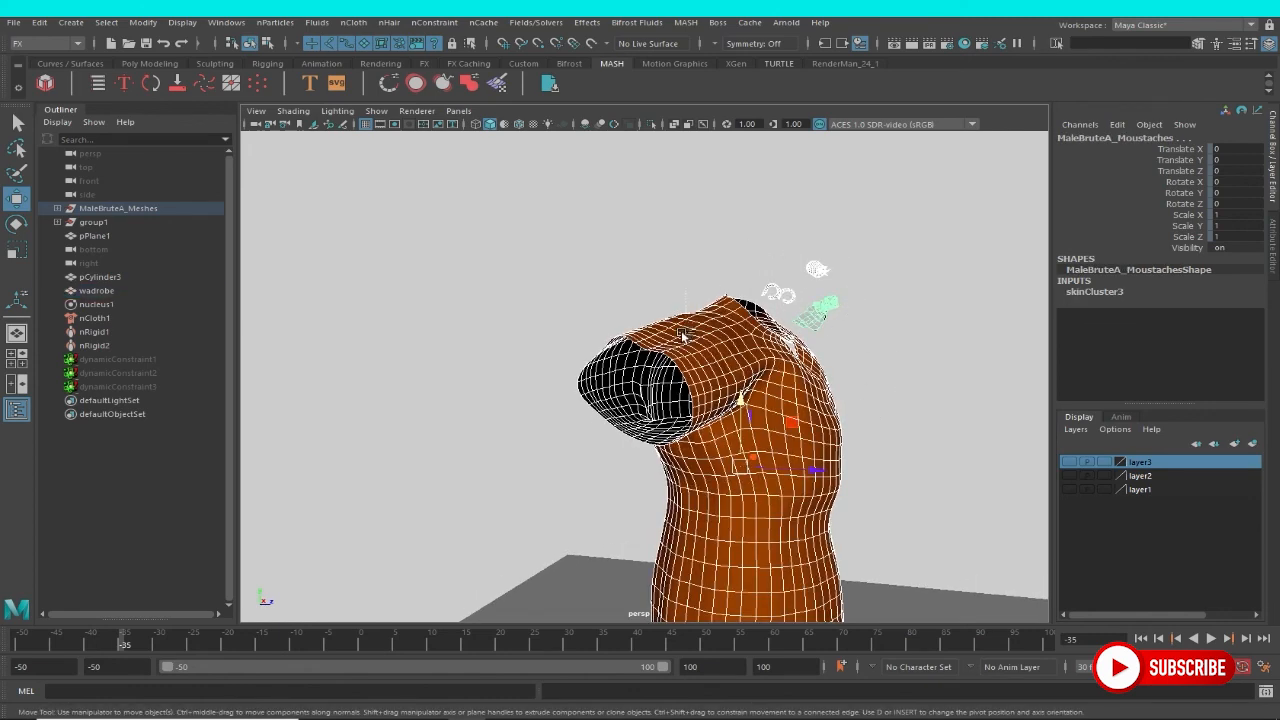
pyautogui.rightClick(1208, 464)
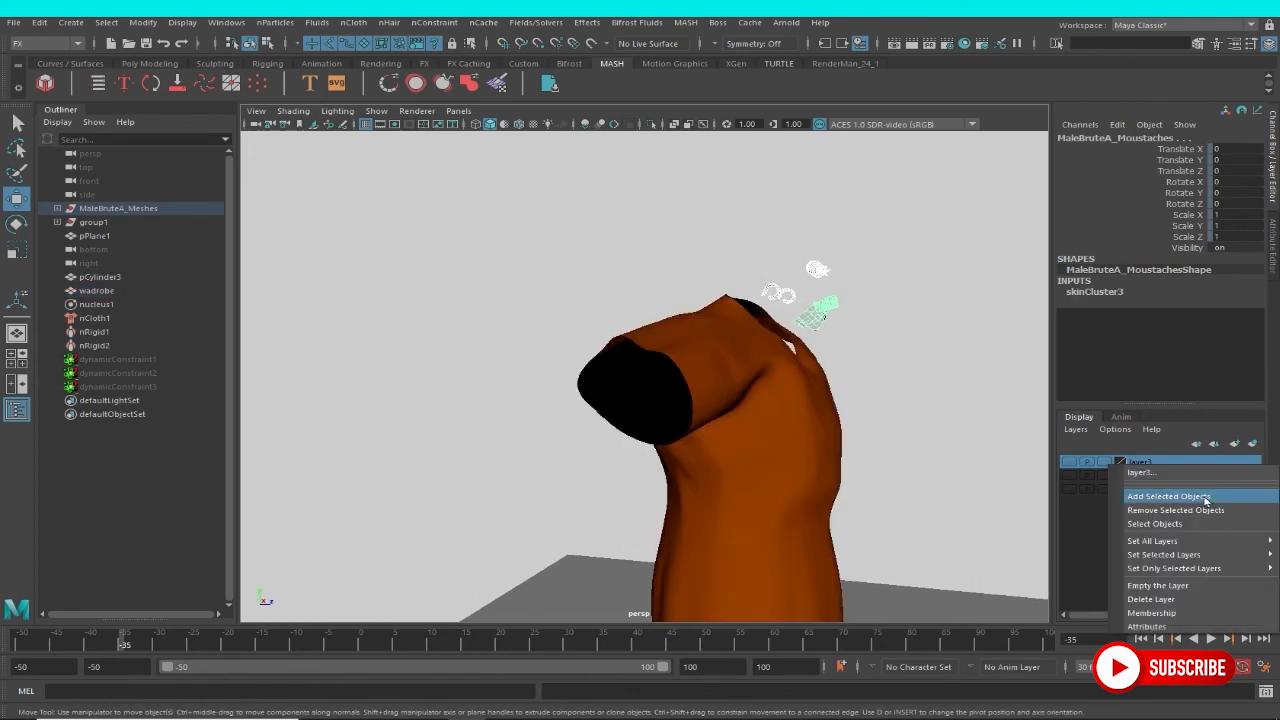
pyautogui.click(1206, 497)
# Play back the cached simulation with the garment isolated, examine its motion from several angles and stop at frame 26.
pyautogui.keyDown('alt'); pyautogui.moveTo(810, 318); pyautogui.dragTo(776, 433, button='right'); pyautogui.keyUp('alt')
pyautogui.click(680, 393)
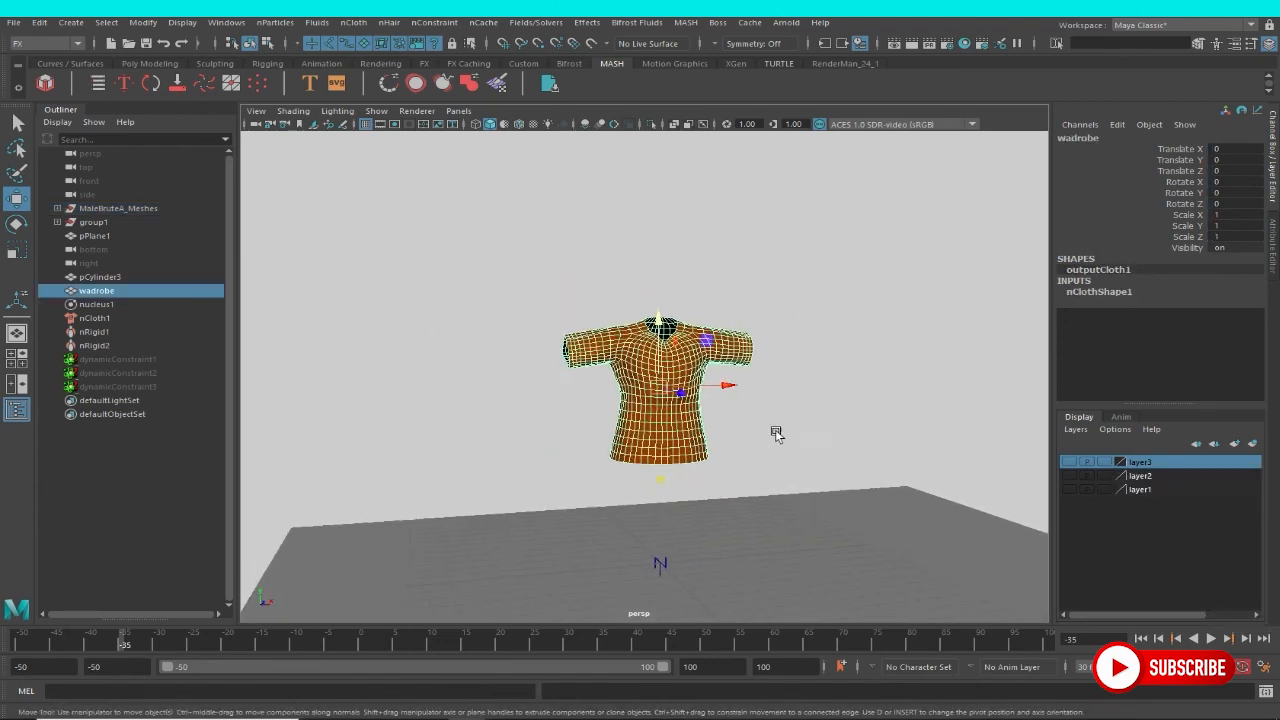
pyautogui.click(820, 326)
pyautogui.keyDown('alt'); pyautogui.moveTo(734, 386); pyautogui.dragTo(708, 392); pyautogui.keyUp('alt')
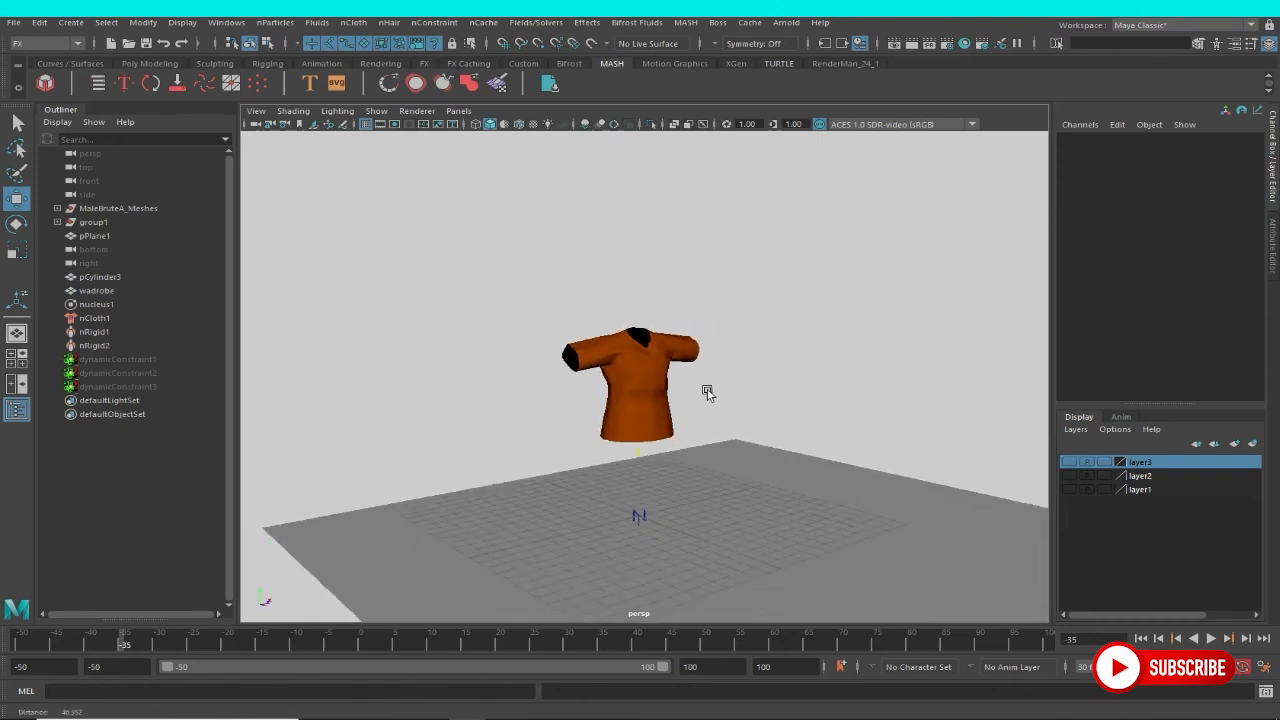
pyautogui.click(1210, 638)
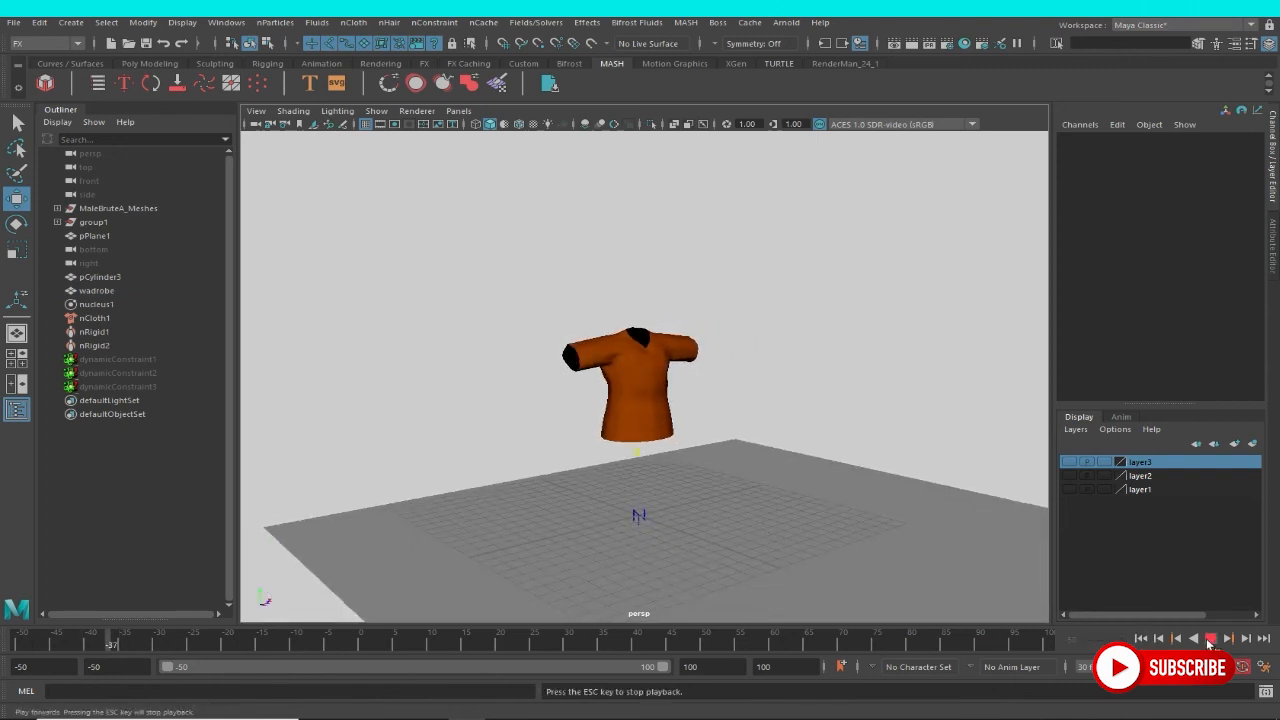
pyautogui.moveTo(891, 517)
pyautogui.keyDown('alt'); pyautogui.mouseDown(button='right')
pyautogui.moveTo(680, 428)
pyautogui.moveTo(606, 436)
pyautogui.moveTo(887, 507)
pyautogui.mouseUp(button='right'); pyautogui.keyUp('alt')
pyautogui.keyDown('alt'); pyautogui.moveTo(887, 507); pyautogui.dragTo(703, 450, button='middle'); pyautogui.keyUp('alt')
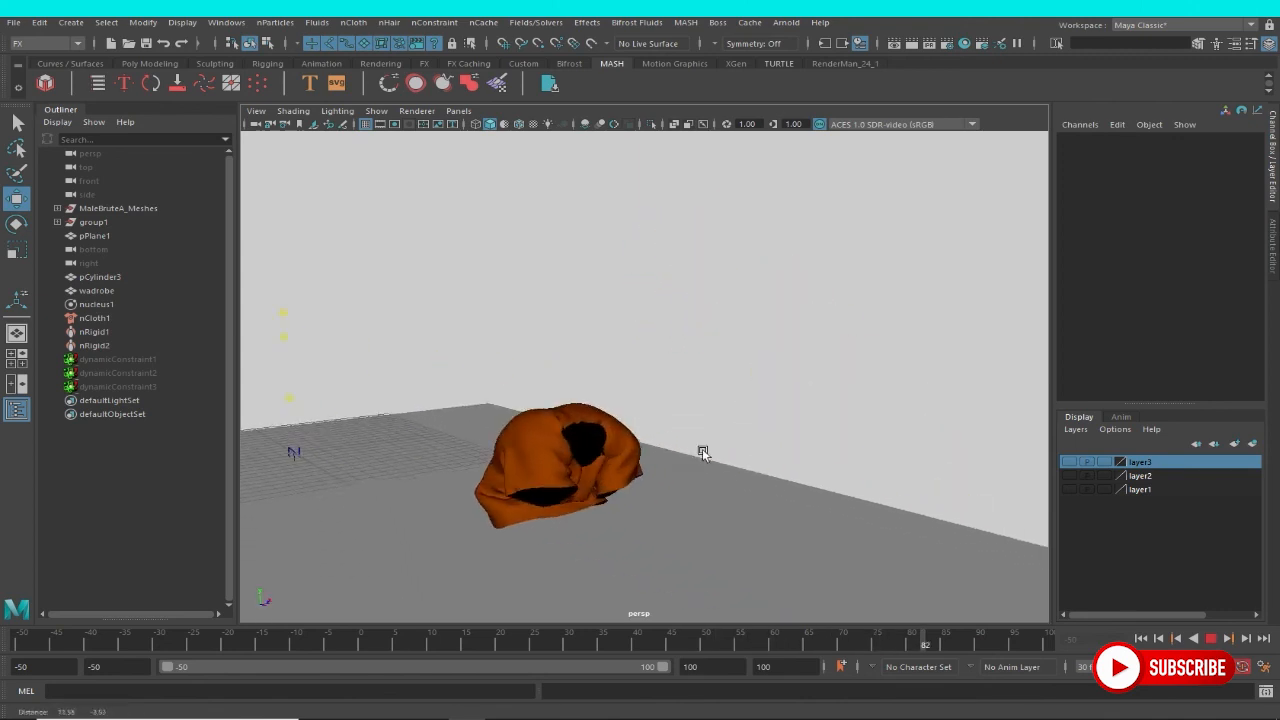
pyautogui.keyDown('alt'); pyautogui.moveTo(703, 450); pyautogui.dragTo(692, 478); pyautogui.keyUp('alt')
pyautogui.keyDown('alt'); pyautogui.moveTo(395, 262); pyautogui.dragTo(476, 319, button='middle'); pyautogui.keyUp('alt')
pyautogui.keyDown('alt'); pyautogui.moveTo(476, 319); pyautogui.dragTo(640, 451, button='right'); pyautogui.keyUp('alt')
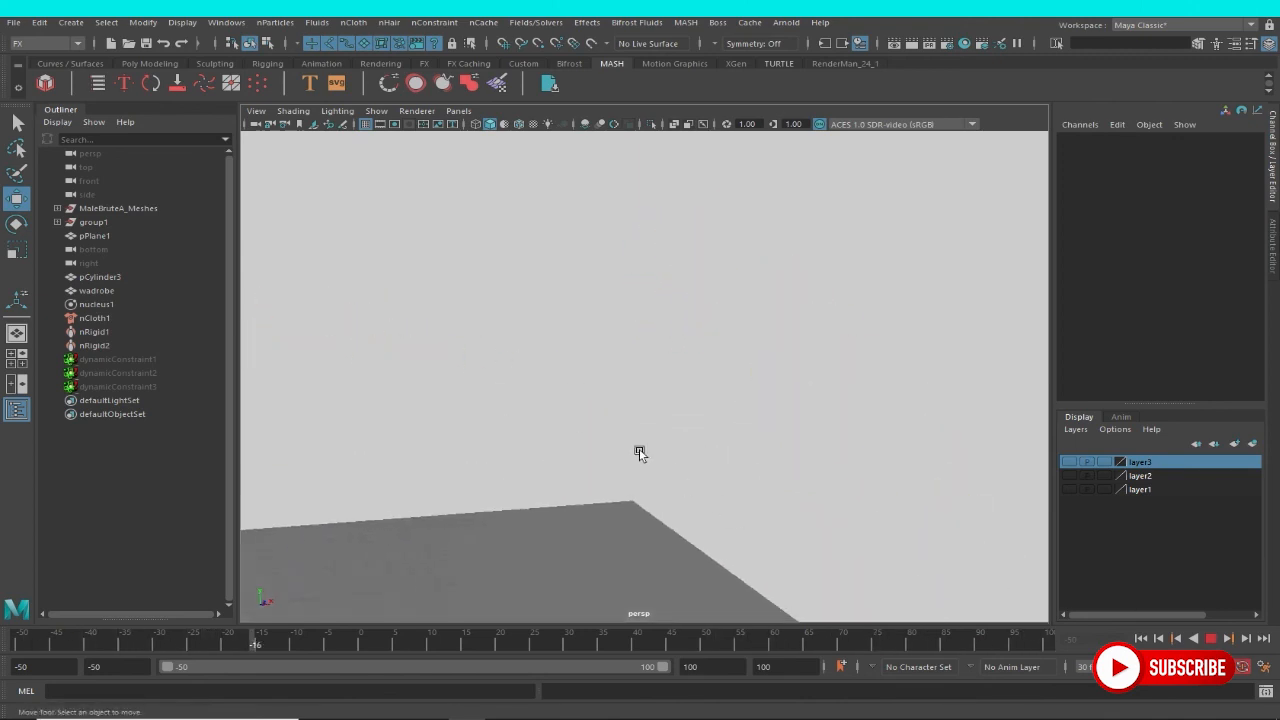
pyautogui.keyDown('alt'); pyautogui.moveTo(640, 451); pyautogui.dragTo(1098, 573, button='middle'); pyautogui.keyUp('alt')
pyautogui.keyDown('alt'); pyautogui.moveTo(510, 458); pyautogui.dragTo(606, 457, button='middle'); pyautogui.keyUp('alt')
pyautogui.keyDown('alt'); pyautogui.moveTo(606, 457); pyautogui.dragTo(443, 412, button='right'); pyautogui.keyUp('alt')
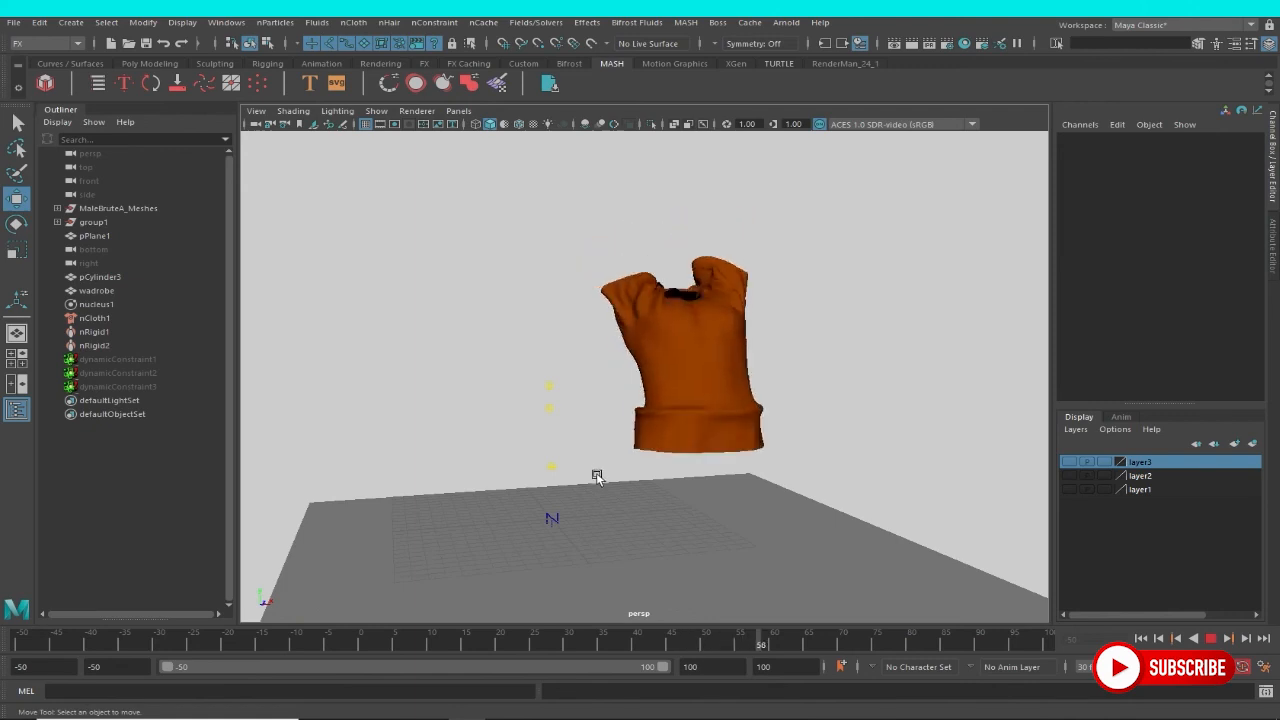
pyautogui.keyDown('alt'); pyautogui.moveTo(652, 475); pyautogui.dragTo(608, 431, button='middle'); pyautogui.keyUp('alt')
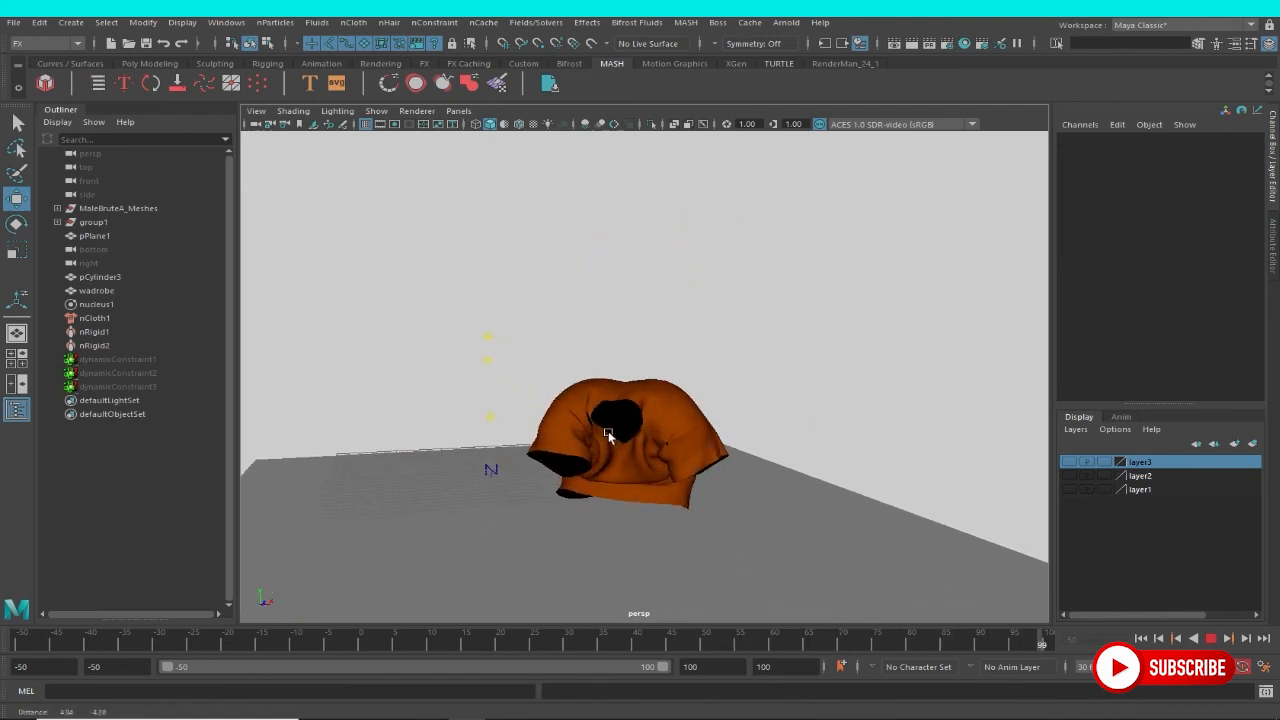
pyautogui.keyDown('alt'); pyautogui.moveTo(608, 431); pyautogui.dragTo(678, 494, button='right'); pyautogui.keyUp('alt')
pyautogui.keyDown('alt'); pyautogui.moveTo(620, 457); pyautogui.dragTo(656, 473, button='middle'); pyautogui.keyUp('alt')
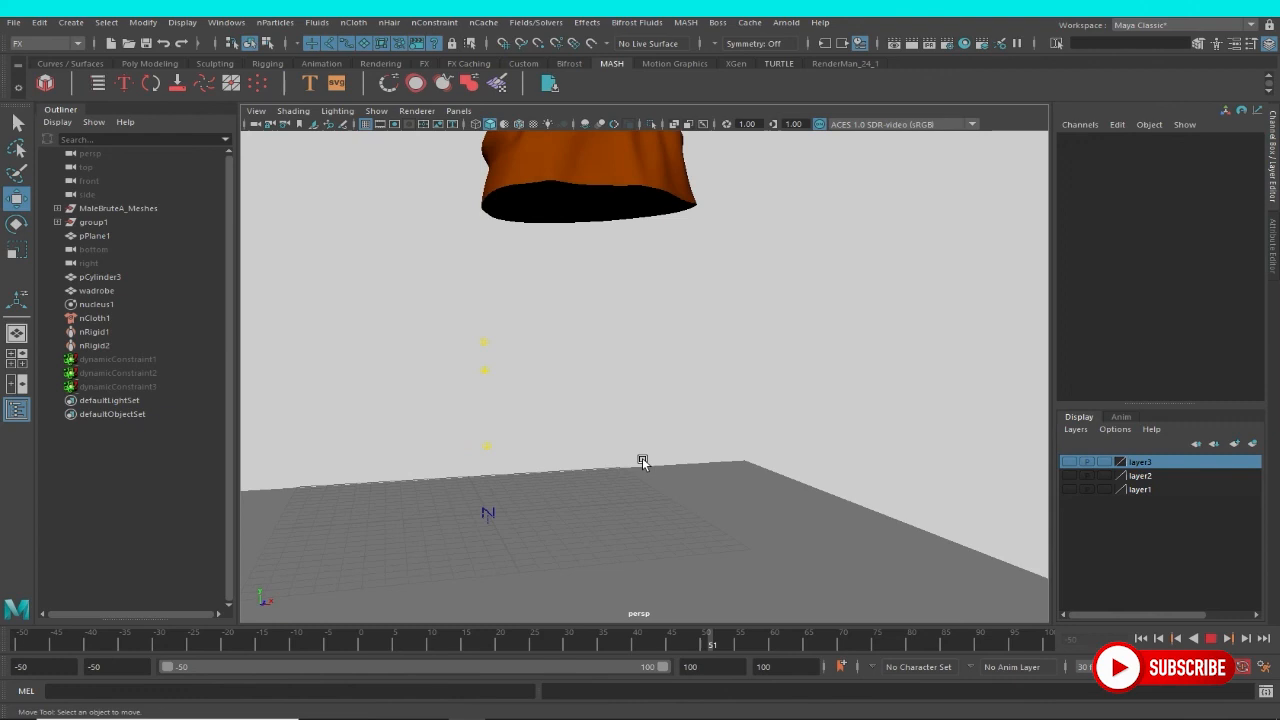
pyautogui.scroll(-3, 643, 463)
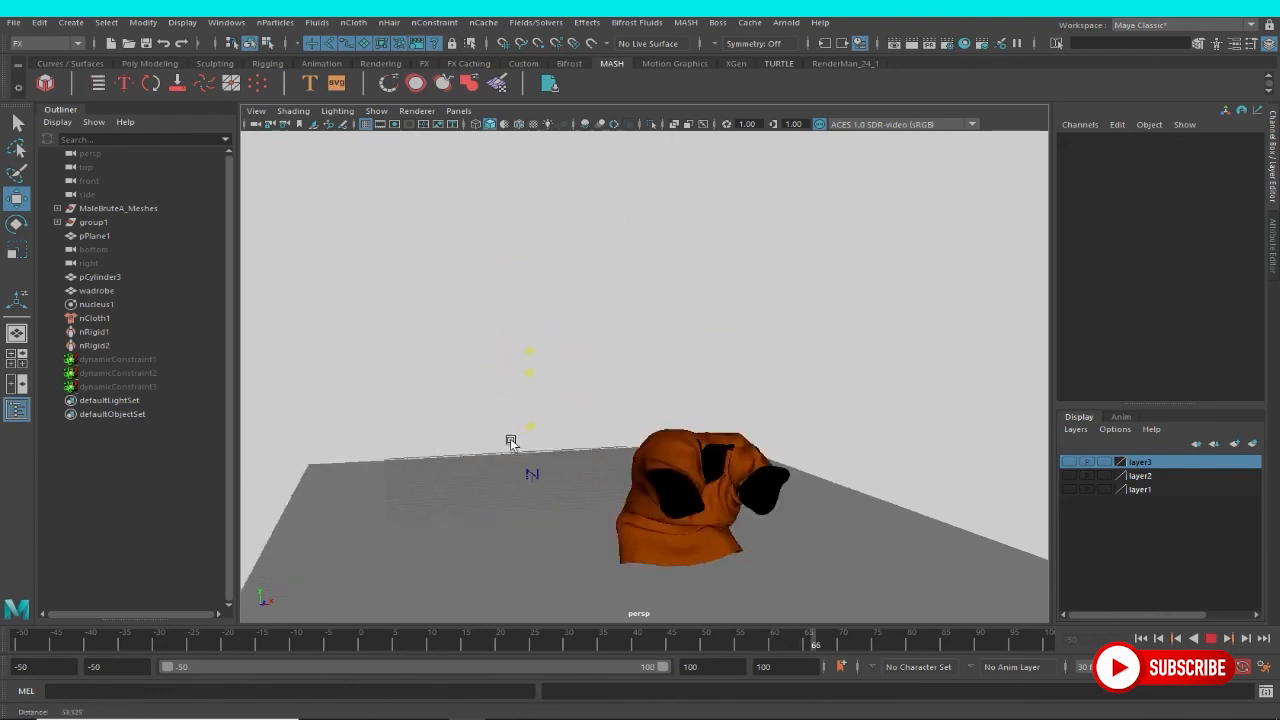
pyautogui.click(1210, 638)
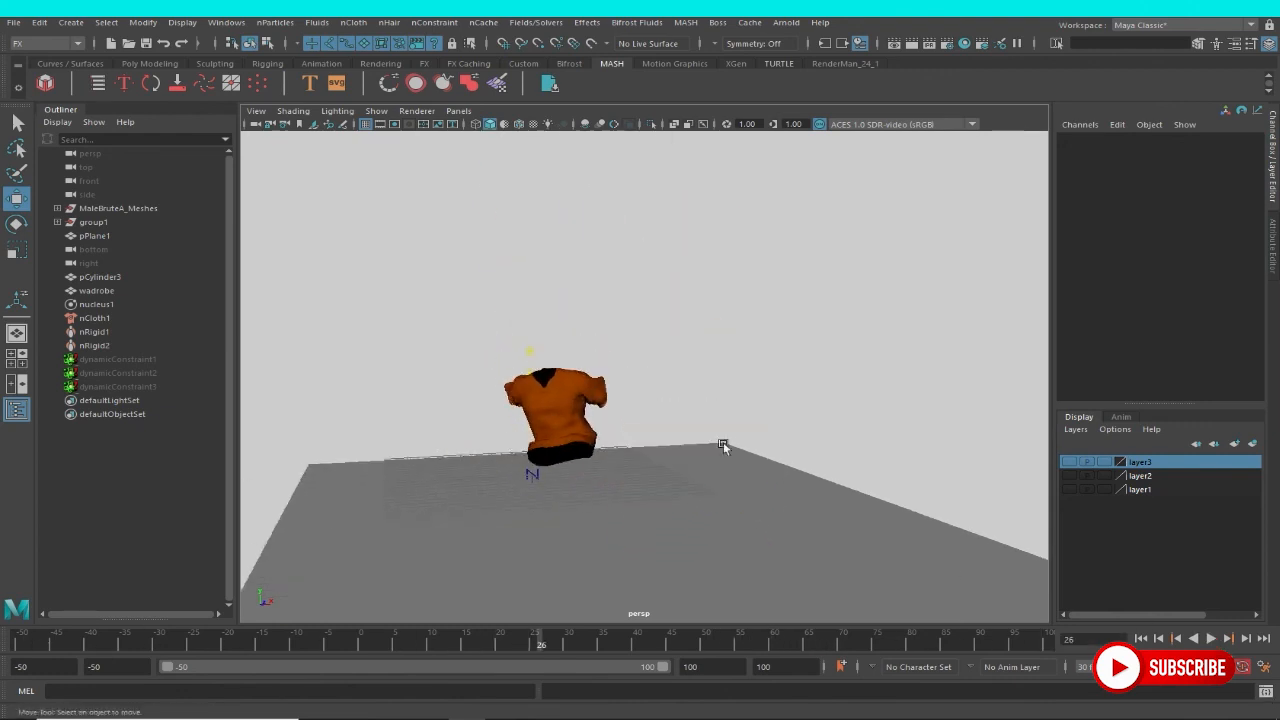
# Review the wadrobe garment's nCloth dynamic properties and the solver attributes of nucleus1.
pyautogui.scroll(5, 715, 442)
pyautogui.click(705, 314)
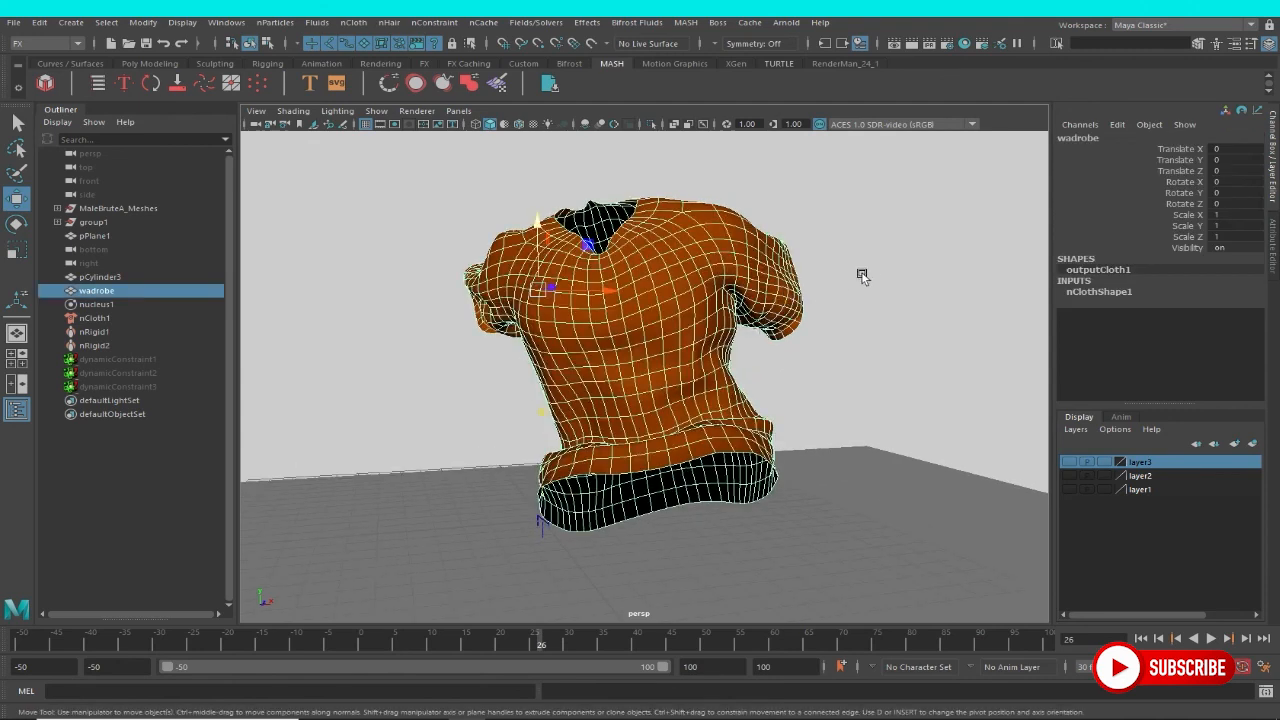
pyautogui.hotkey('ctrl', 'a')
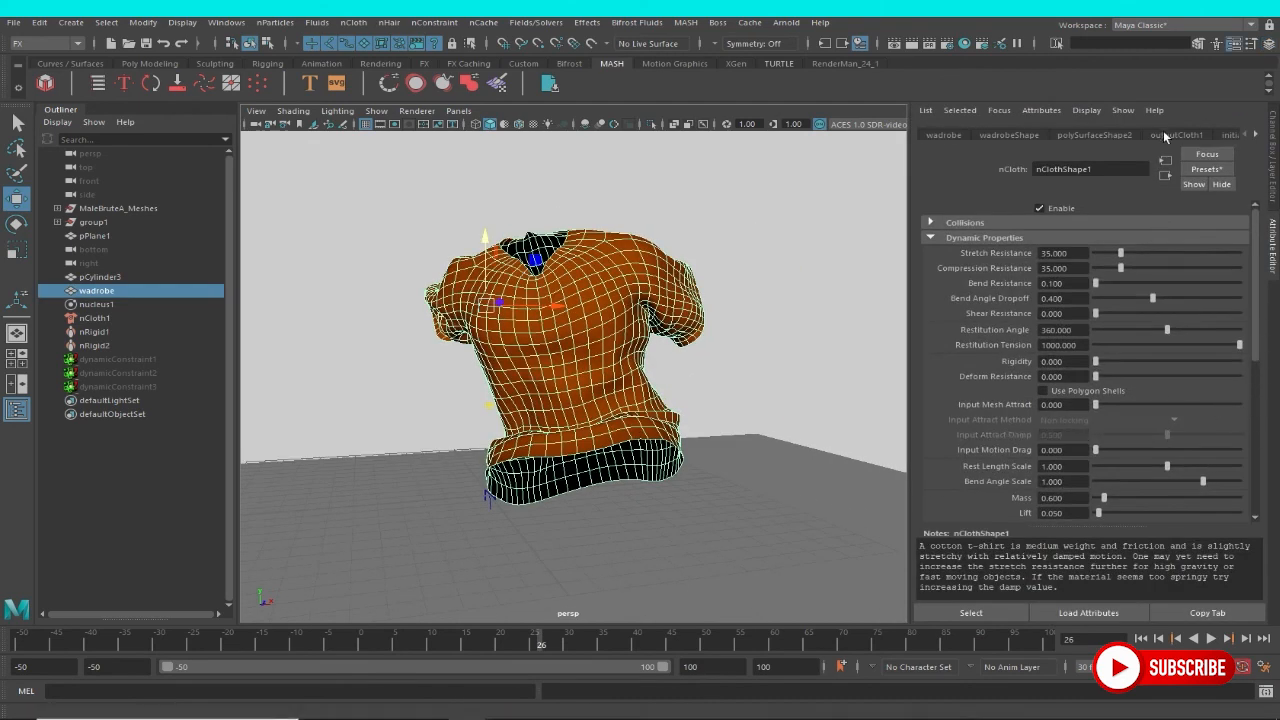
pyautogui.click(1255, 135)
pyautogui.click(1253, 137)
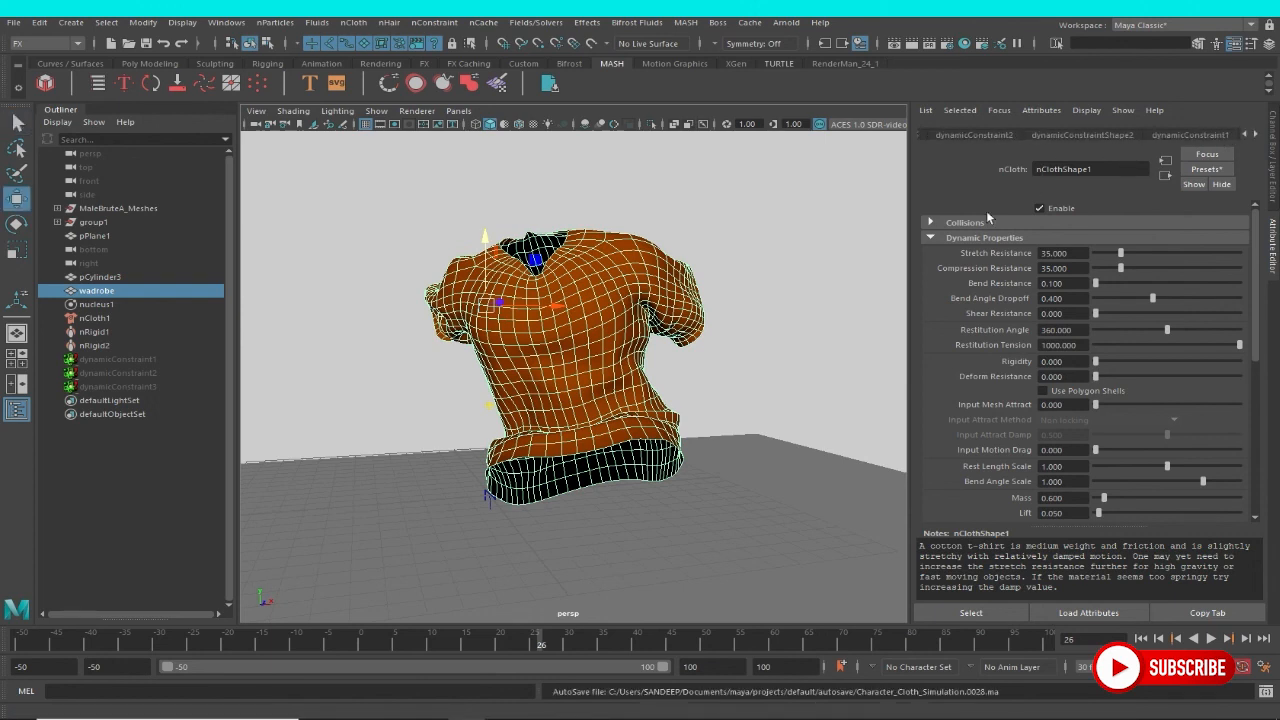
pyautogui.click(96, 304)
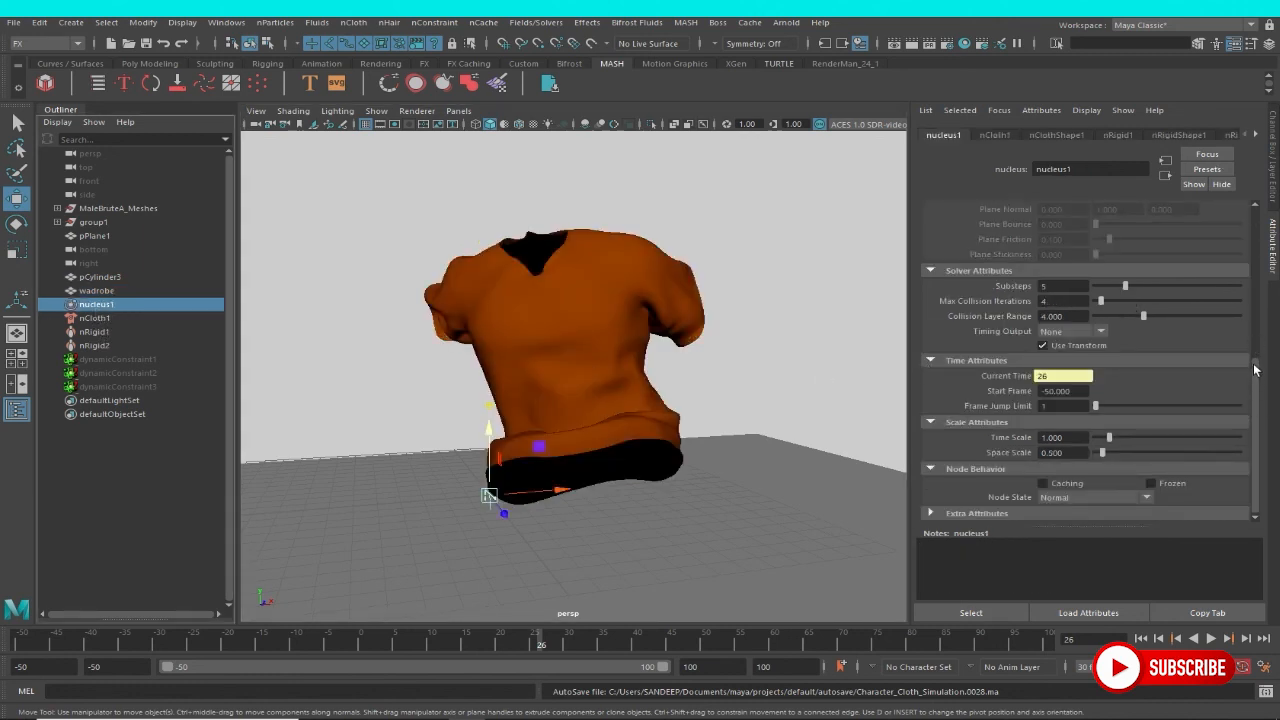
pyautogui.moveTo(1256, 370); pyautogui.dragTo(1256, 327)
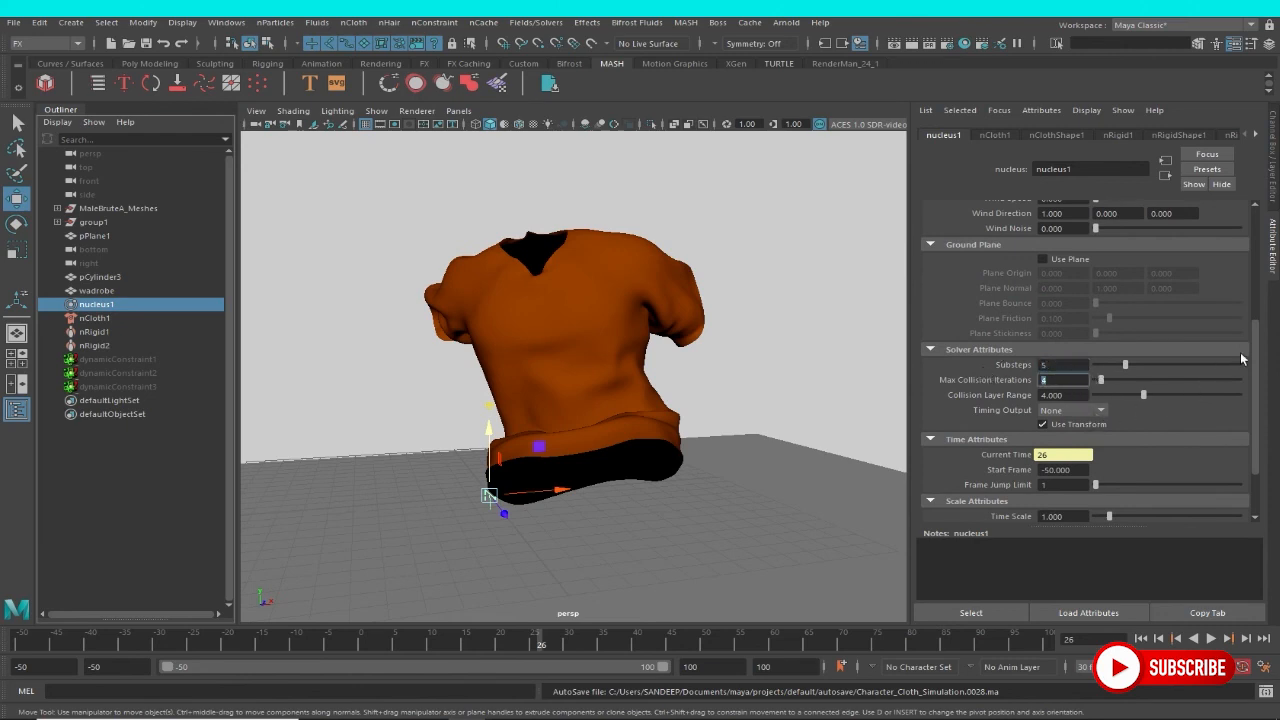
# Scrub the animation to frame 65 and examine the garment's folds around the neck, sleeves and waist.
pyautogui.keyDown('alt'); pyautogui.moveTo(752, 358); pyautogui.dragTo(642, 440); pyautogui.keyUp('alt')
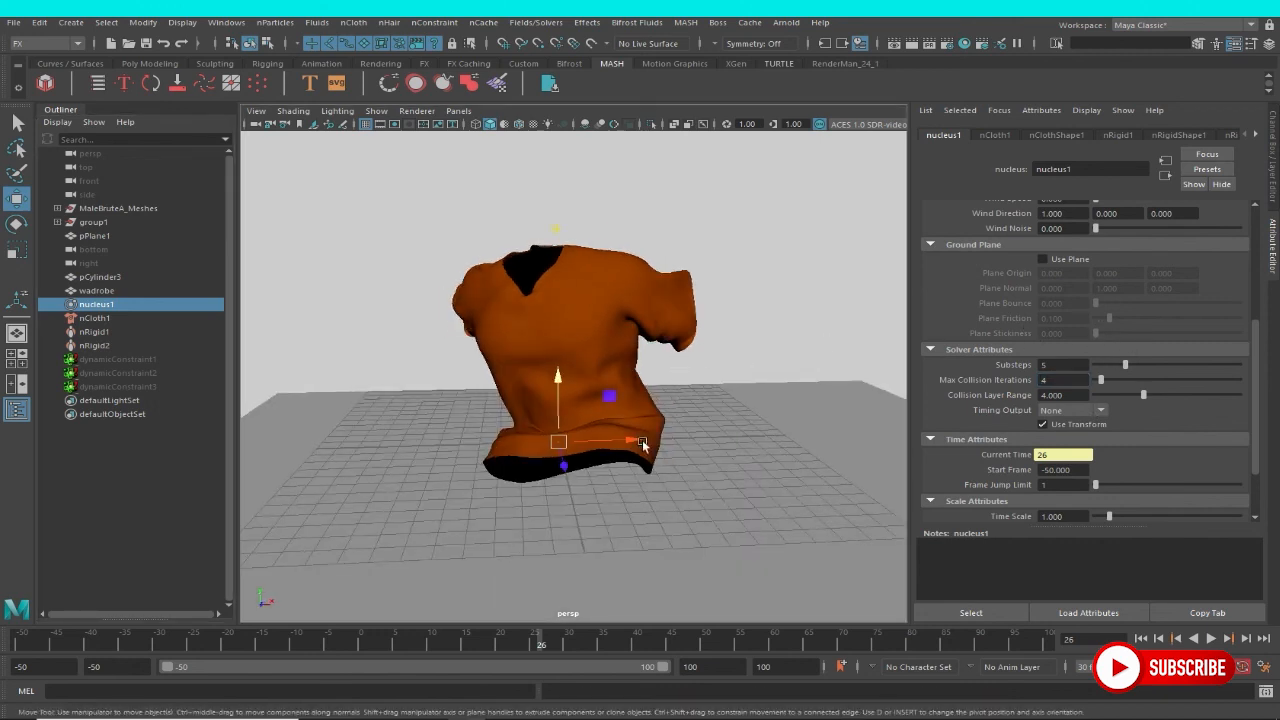
pyautogui.moveTo(542, 647); pyautogui.dragTo(813, 650)
pyautogui.scroll(-5, 642, 582)
pyautogui.scroll(-5, 560, 537)
pyautogui.keyDown('alt'); pyautogui.moveTo(560, 537); pyautogui.dragTo(571, 472, button='middle'); pyautogui.keyUp('alt')
pyautogui.scroll(3, 620, 505)
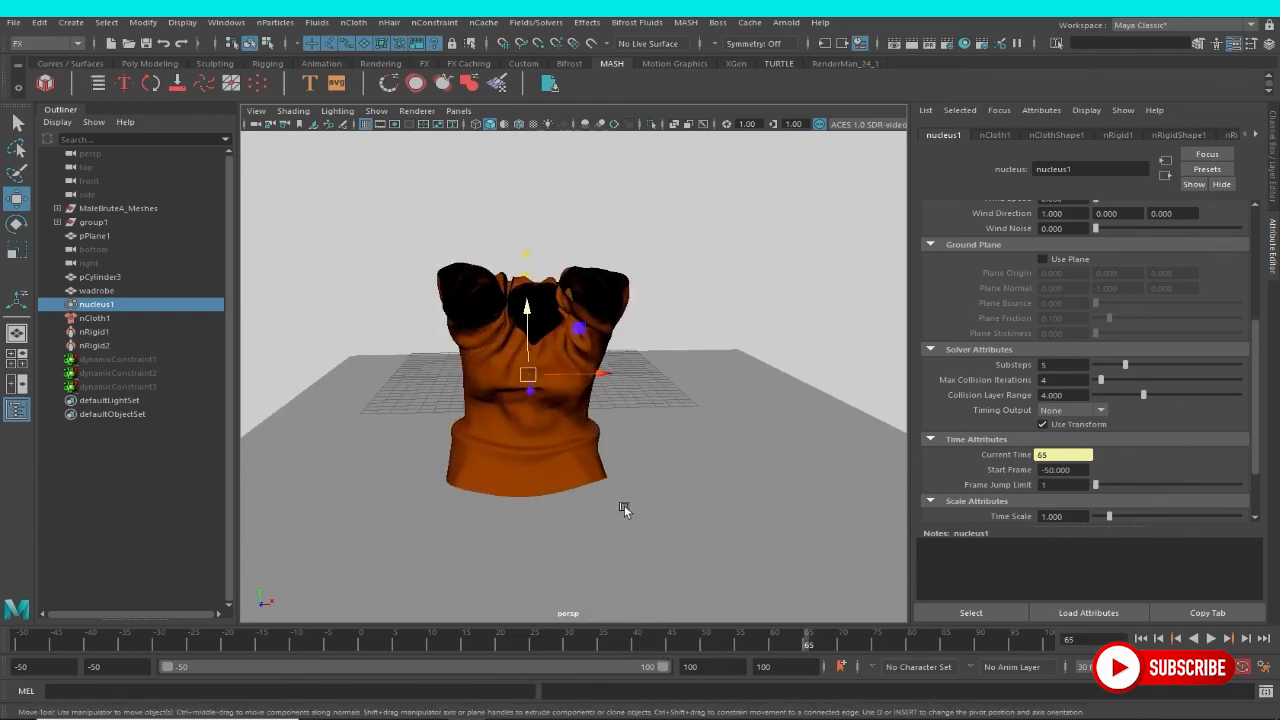
pyautogui.scroll(2, 624, 508)
# Scrub to frame 84 and examine the bent garment's folds close up around the neck opening.
pyautogui.moveTo(808, 645); pyautogui.dragTo(938, 648)
pyautogui.scroll(4, 589, 494)
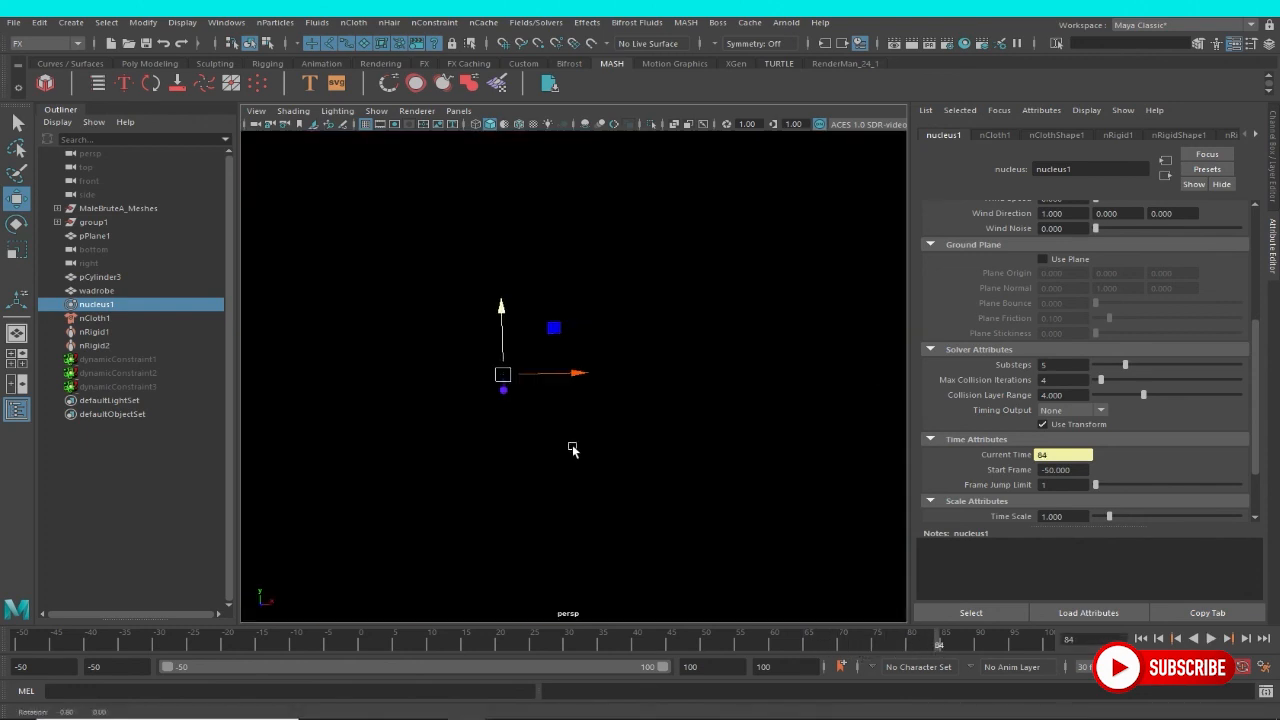
pyautogui.scroll(-2, 572, 444)
pyautogui.keyDown('alt'); pyautogui.moveTo(572, 444); pyautogui.dragTo(546, 424); pyautogui.keyUp('alt')
pyautogui.keyDown('alt'); pyautogui.moveTo(546, 424); pyautogui.dragTo(550, 450, button='middle'); pyautogui.keyUp('alt')
pyautogui.scroll(3, 573, 415)
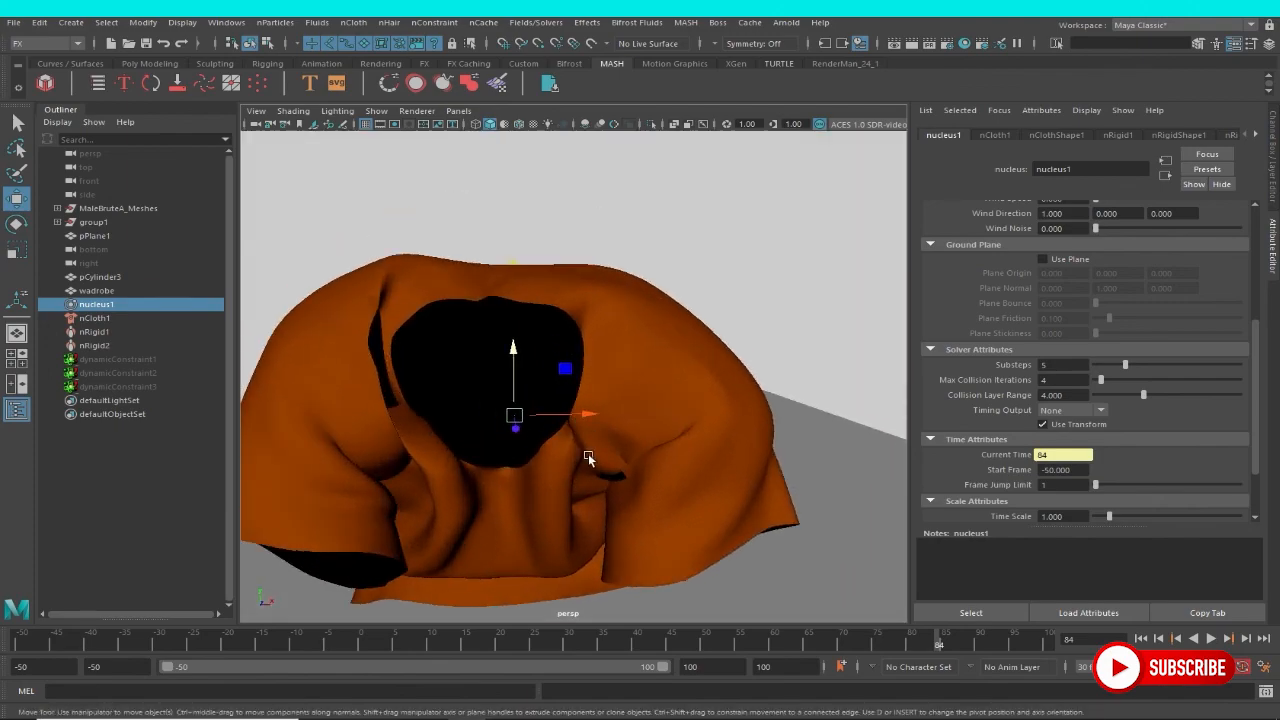
# Inspect the wadrobe garment's mesh at frame 100 from several angles, with its wireframe highlighted by selection, and clear the selection.
pyautogui.click(626, 503)
pyautogui.hotkey('alt', 'v')
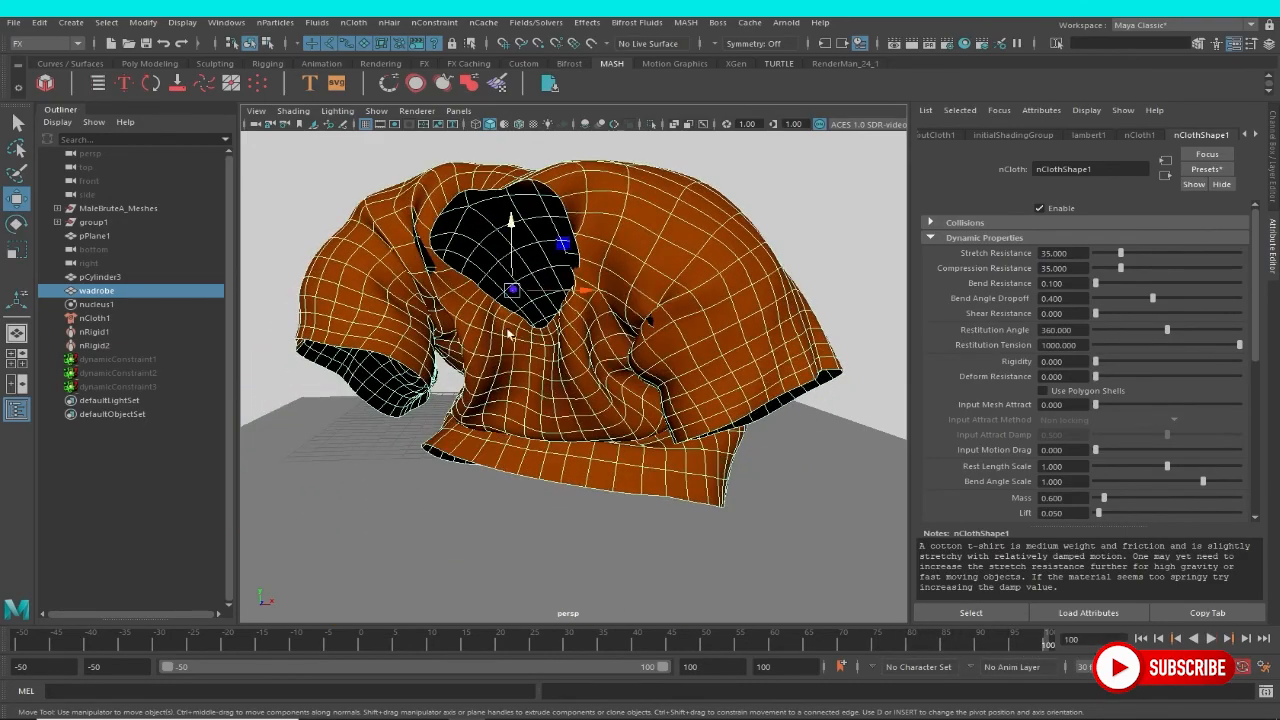
pyautogui.keyDown('alt'); pyautogui.moveTo(509, 335); pyautogui.dragTo(378, 293, button='right'); pyautogui.keyUp('alt')
pyautogui.keyDown('alt'); pyautogui.moveTo(487, 327); pyautogui.dragTo(584, 370, button='right'); pyautogui.keyUp('alt')
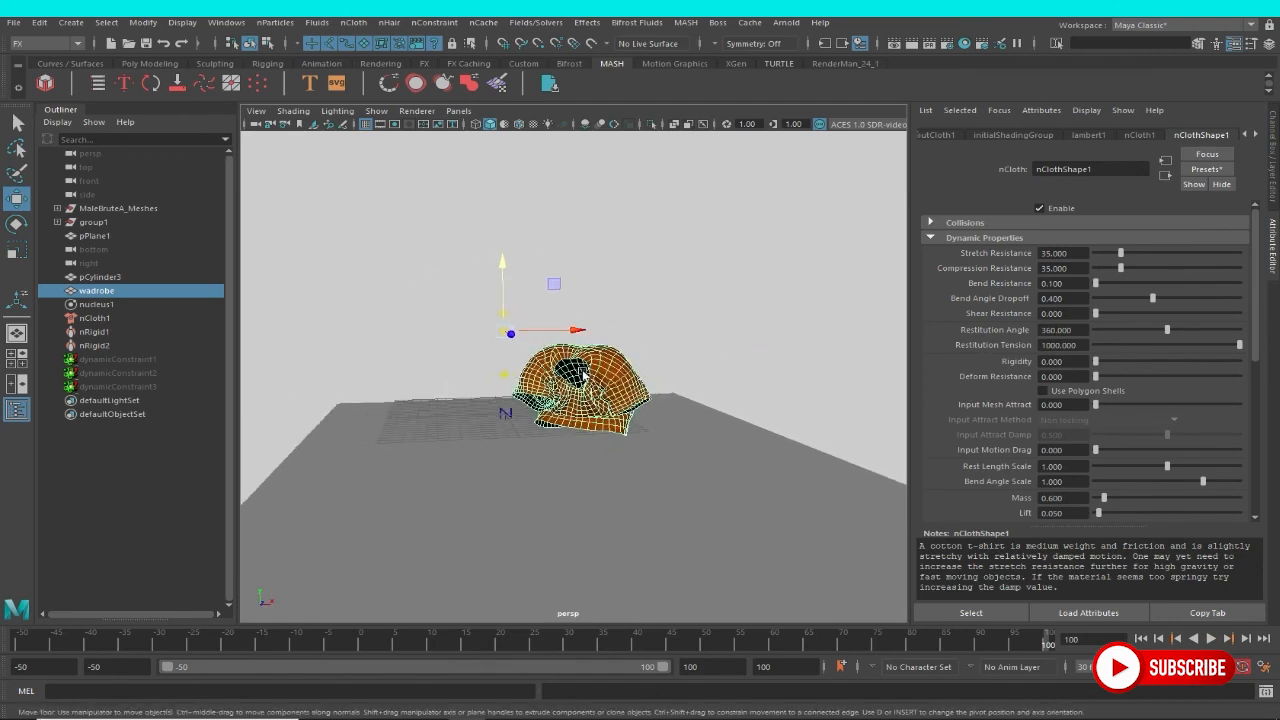
pyautogui.click(751, 308)
pyautogui.keyDown('alt'); pyautogui.moveTo(710, 355); pyautogui.dragTo(653, 382); pyautogui.keyUp('alt')
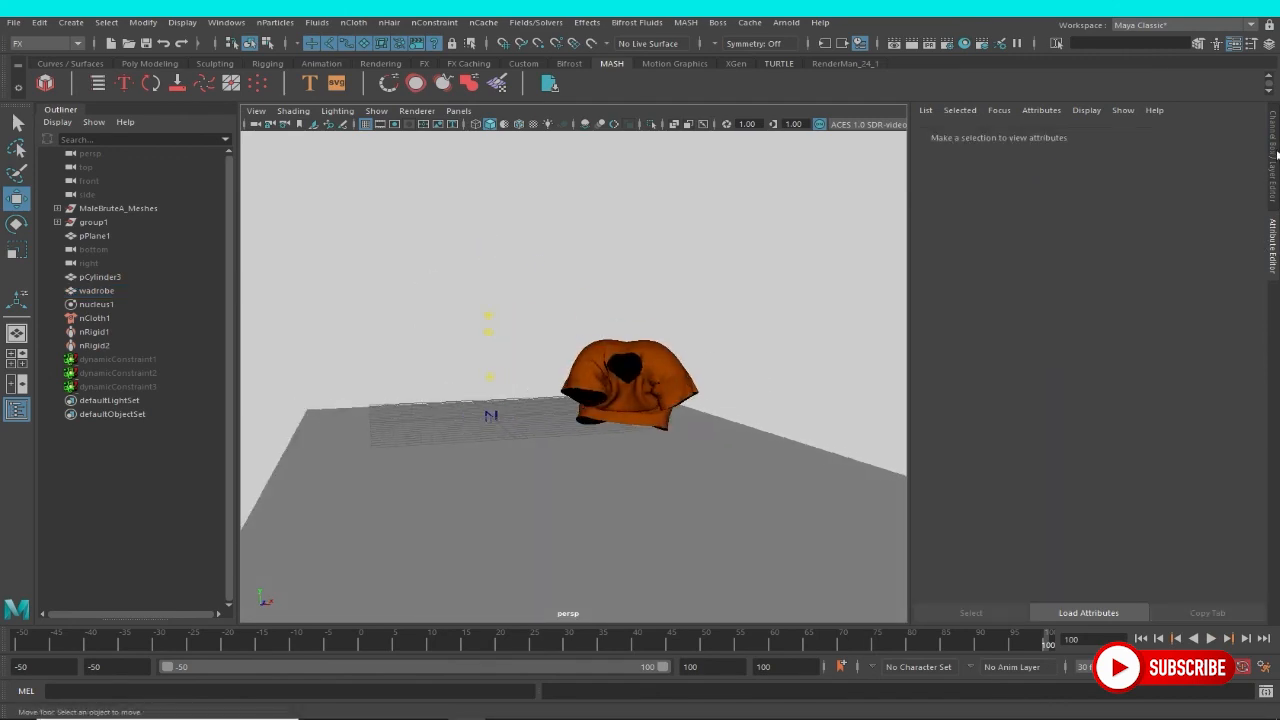
# Turn the visibility of layer1, layer2 and layer3 back on to show the character with the garment.
pyautogui.click(1274, 155)
pyautogui.click(1069, 489)
pyautogui.click(1069, 475)
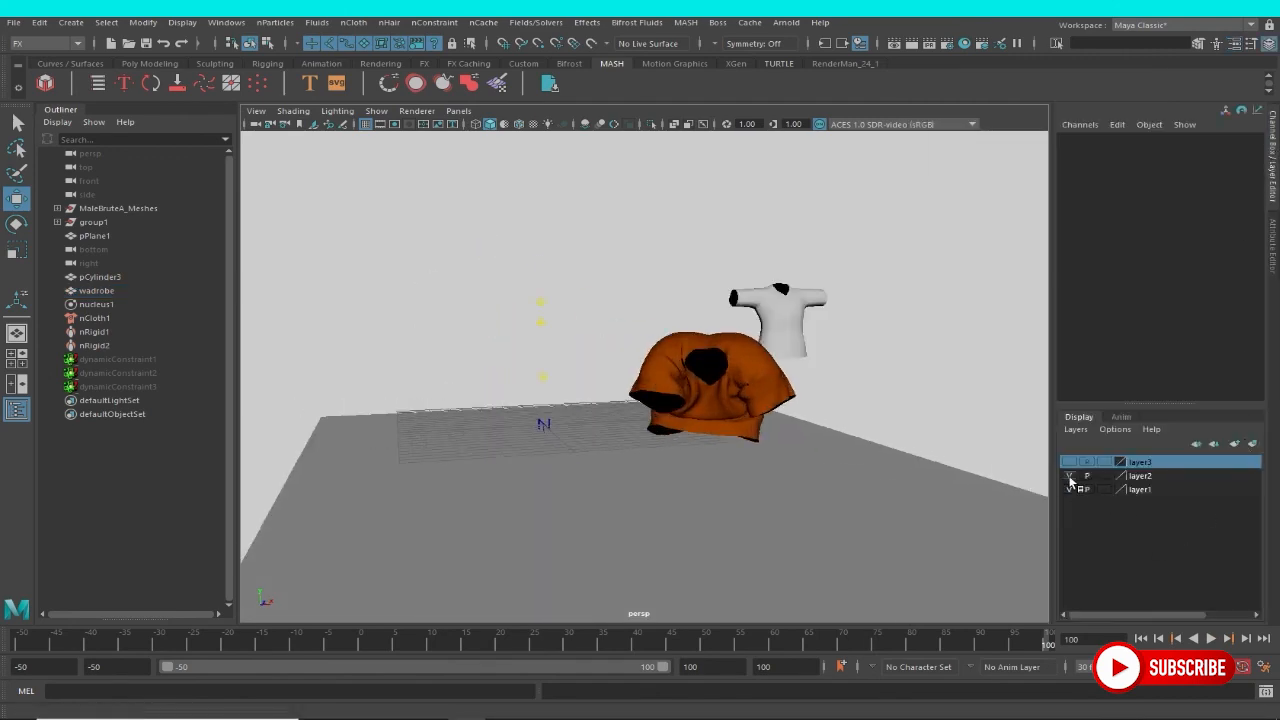
pyautogui.click(1069, 461)
pyautogui.keyDown('alt'); pyautogui.moveTo(773, 410); pyautogui.dragTo(728, 395, button='right'); pyautogui.keyUp('alt')
pyautogui.keyDown('alt'); pyautogui.moveTo(728, 395); pyautogui.dragTo(714, 394); pyautogui.keyUp('alt')
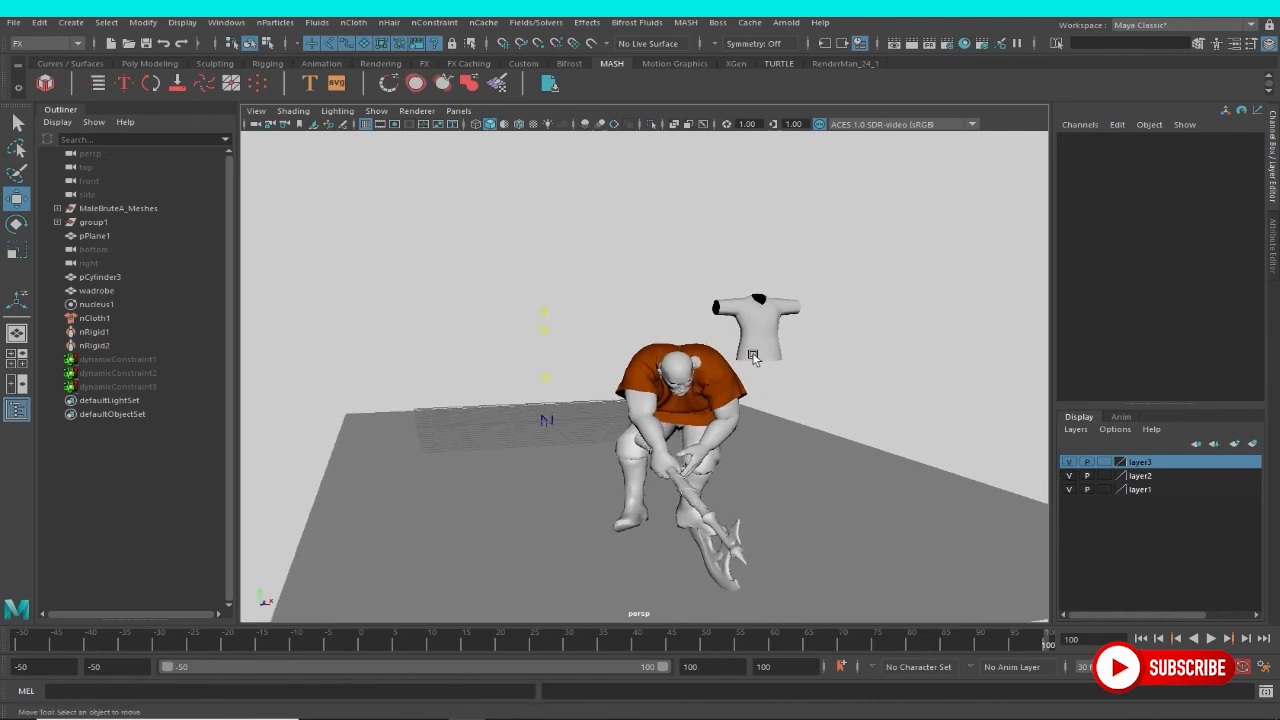
# Select the spare white garment pCylinder3 behind the character and hide its layer, layer1.
pyautogui.click(753, 356)
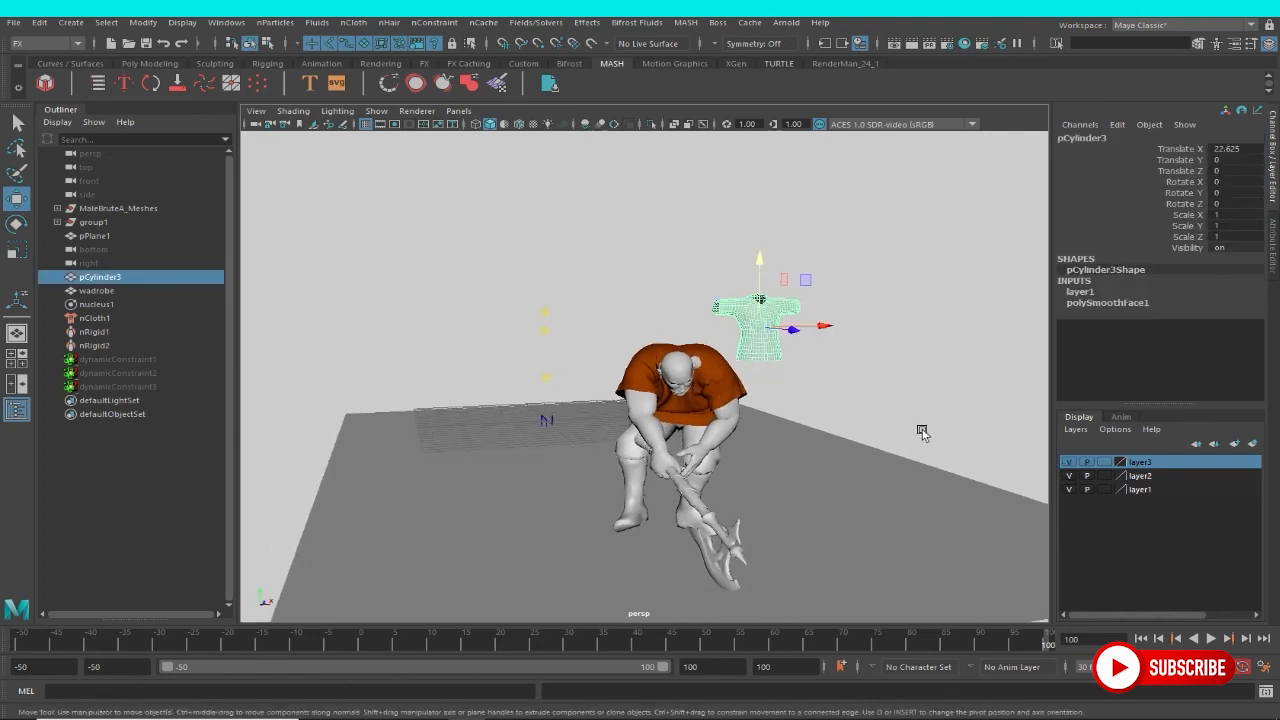
pyautogui.keyDown('alt'); pyautogui.moveTo(922, 432); pyautogui.dragTo(798, 407, button='right'); pyautogui.keyUp('alt')
pyautogui.keyDown('alt'); pyautogui.moveTo(798, 407); pyautogui.dragTo(771, 423); pyautogui.keyUp('alt')
pyautogui.keyDown('alt'); pyautogui.moveTo(771, 423); pyautogui.dragTo(1137, 525, button='right'); pyautogui.keyUp('alt')
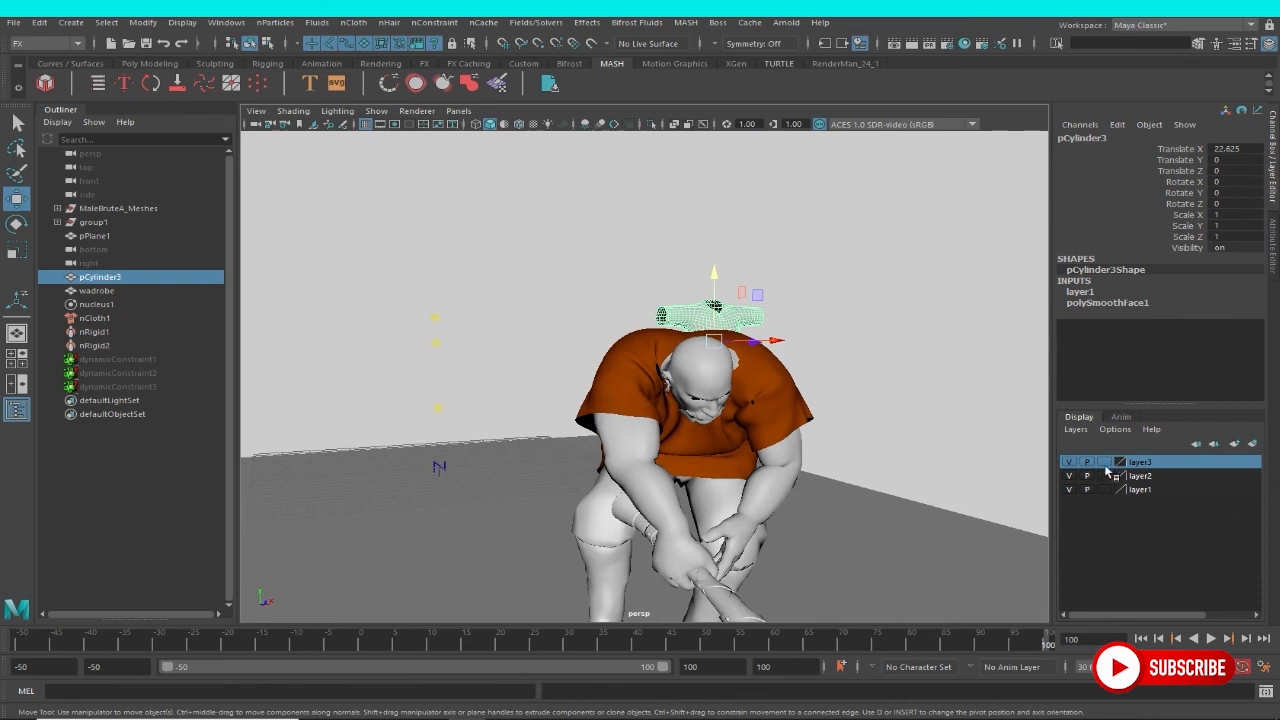
# Return to the start of the timeline and play back the simulation with the full character and garment.
pyautogui.keyDown('alt'); pyautogui.moveTo(925, 482); pyautogui.dragTo(745, 440, button='right'); pyautogui.keyUp('alt')
pyautogui.moveTo(690, 430)
pyautogui.keyDown('alt'); pyautogui.mouseDown()
pyautogui.moveTo(600, 420)
pyautogui.moveTo(691, 428)
pyautogui.mouseUp(); pyautogui.keyUp('alt')
pyautogui.keyDown('alt'); pyautogui.moveTo(691, 428); pyautogui.dragTo(612, 424, button='middle'); pyautogui.keyUp('alt')
pyautogui.moveTo(25, 648); pyautogui.dragTo(5, 643)
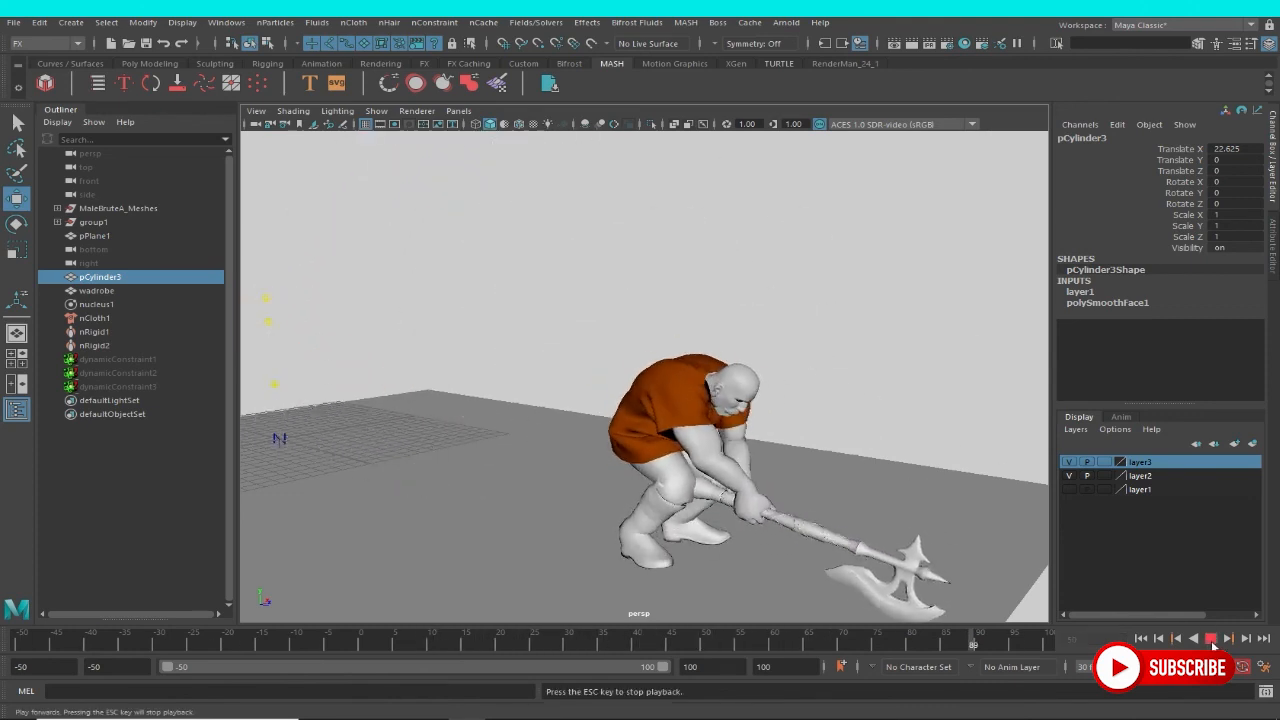
pyautogui.click(1210, 638)
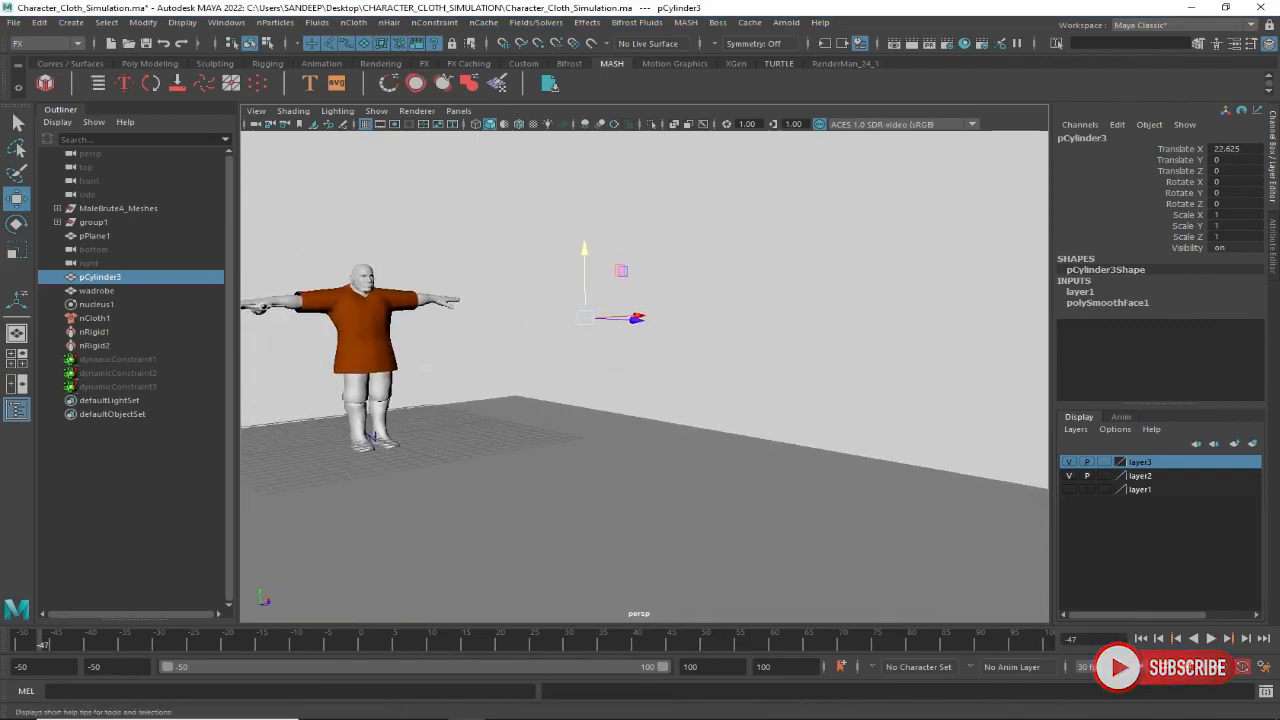